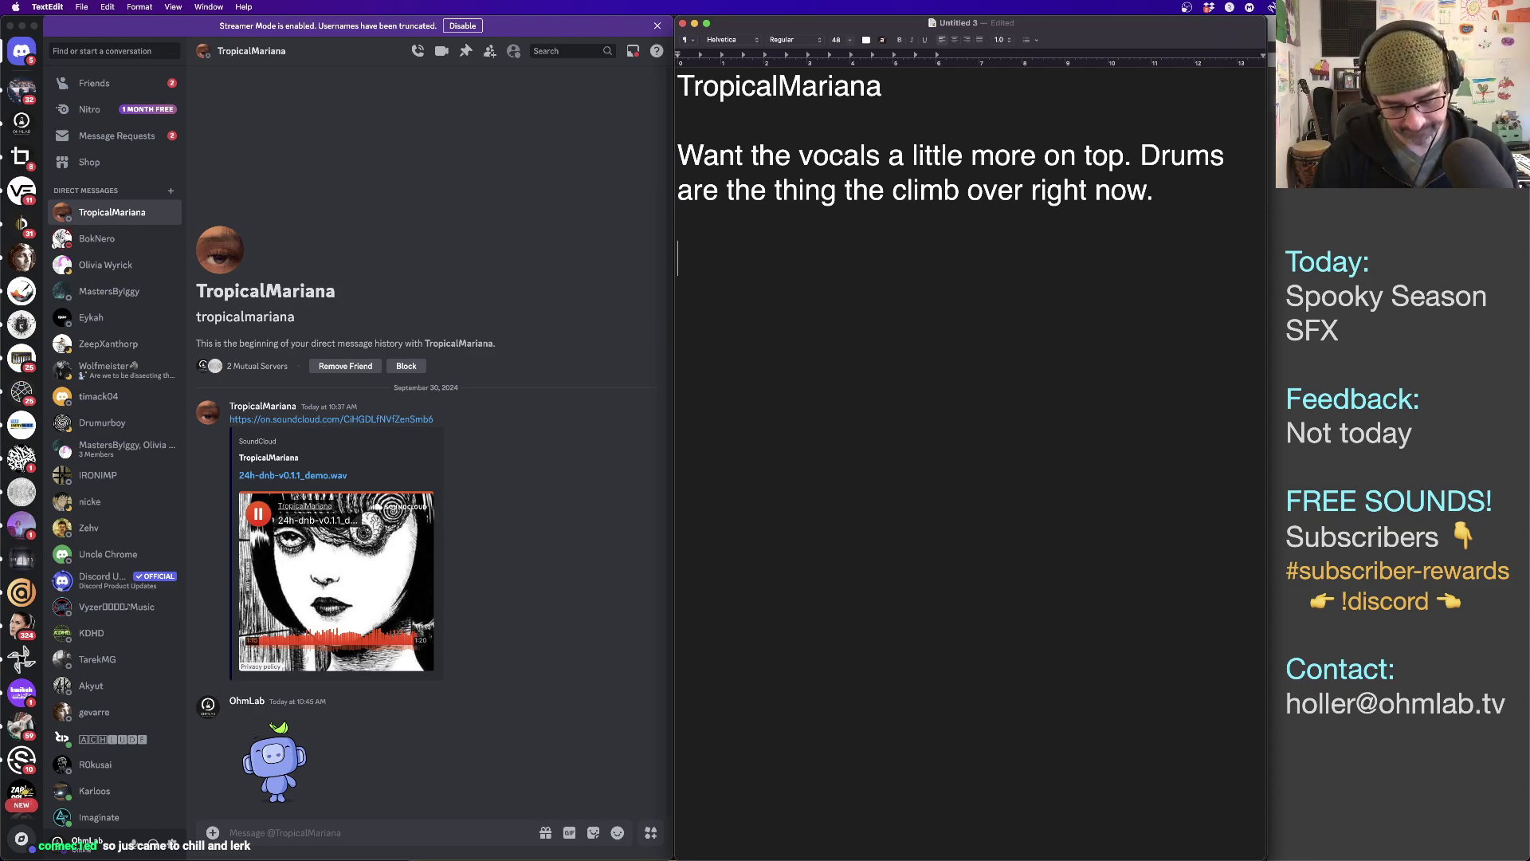
Add the note "Snare down just a touch" below the paragraph about vocals and drums.
type("Snare ")
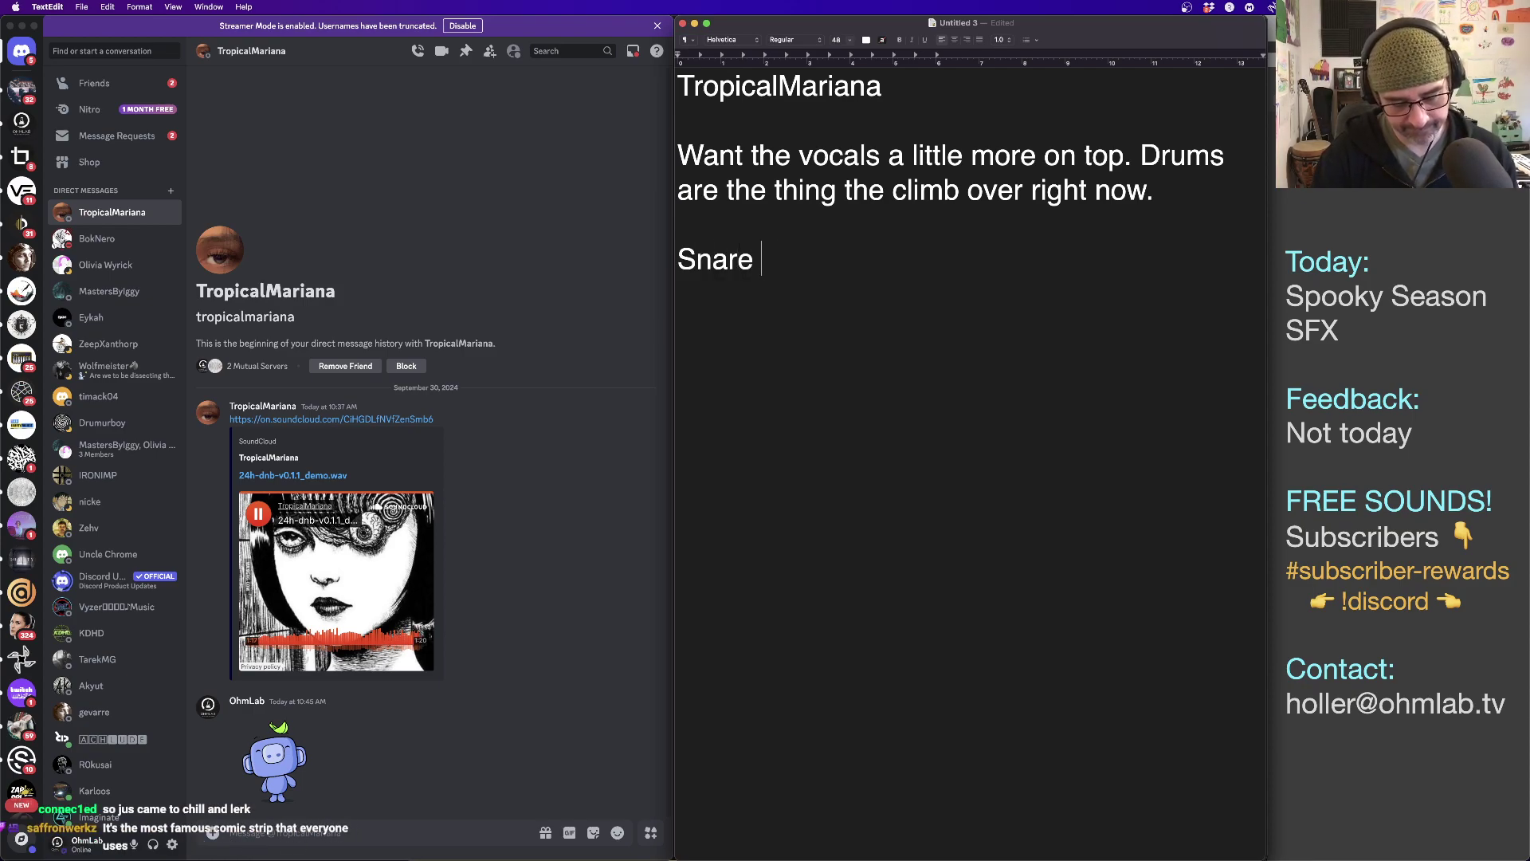
type("down just a c")
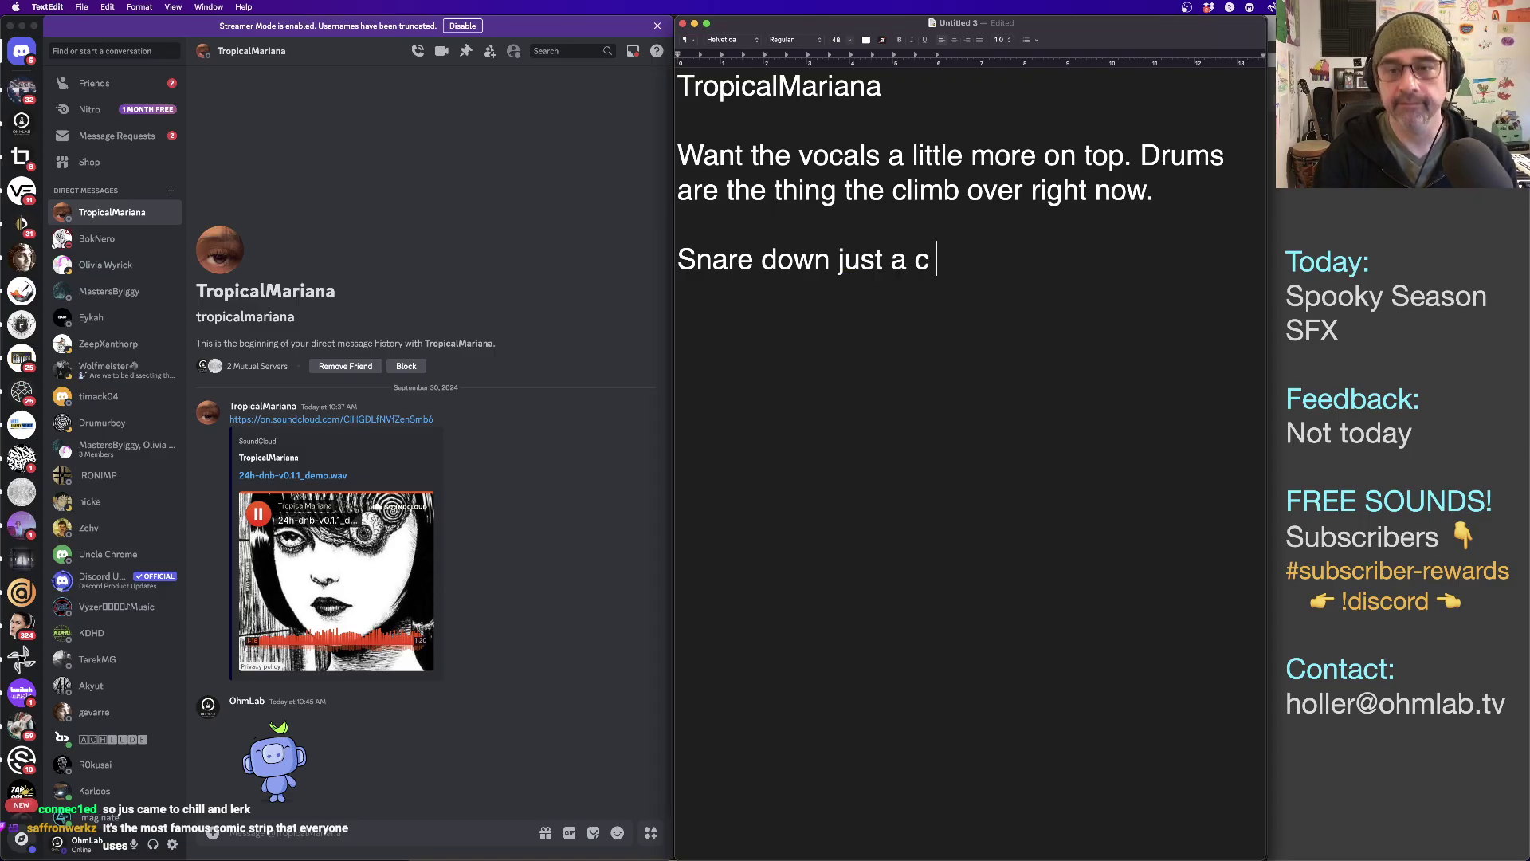
key("BackSpace")
key("BackSpace")
type("touch")
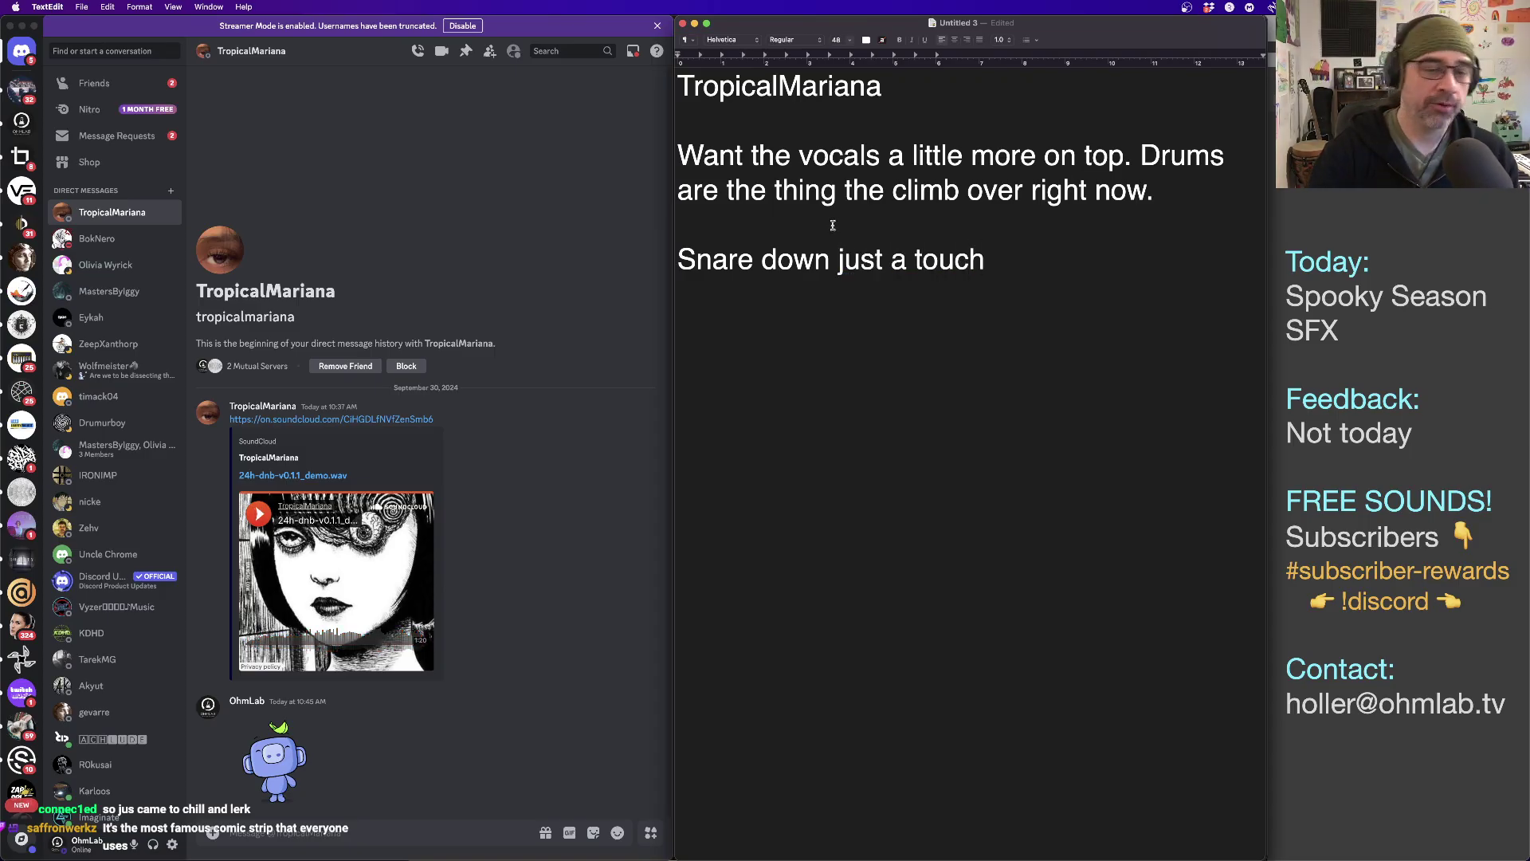
Resume playback of the 24h-dnb-v0.1.1_demo.wav track and start a new paragraph after the snare note.
left_click(259, 514)
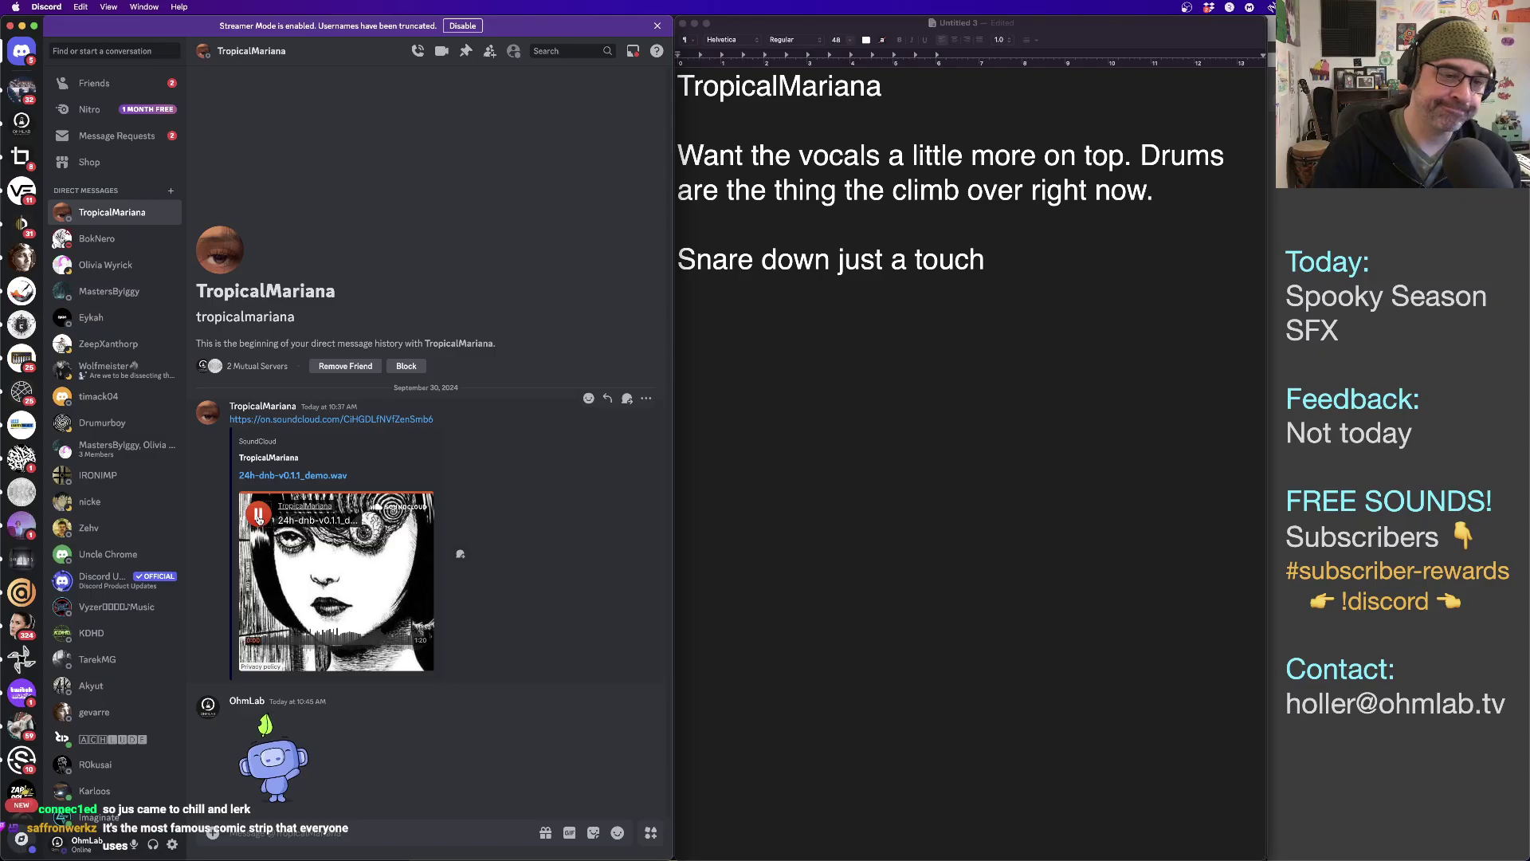
left_click(990, 424)
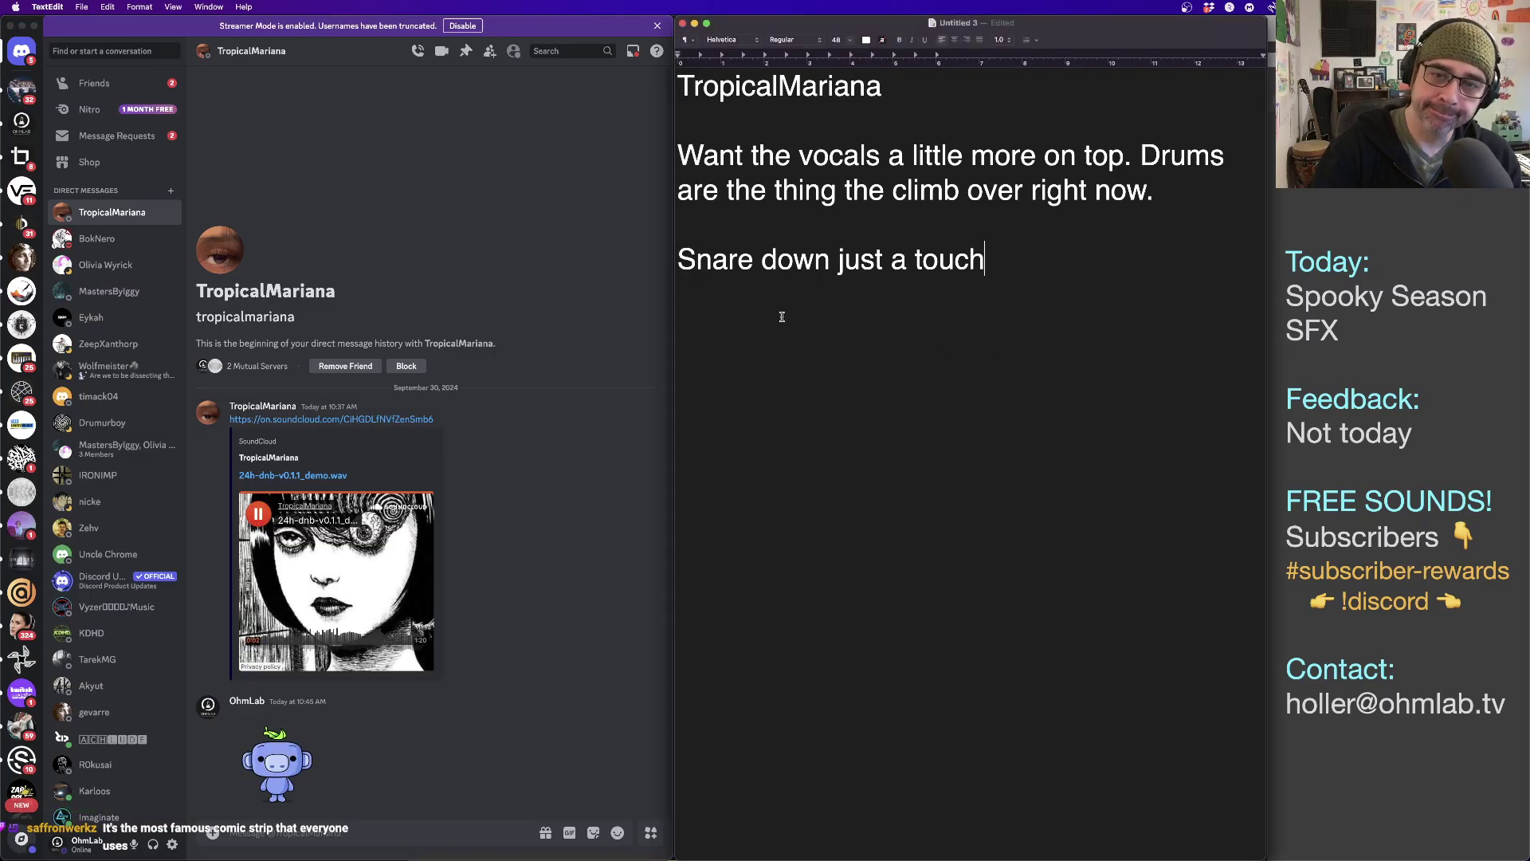
key("Return")
key("Return")
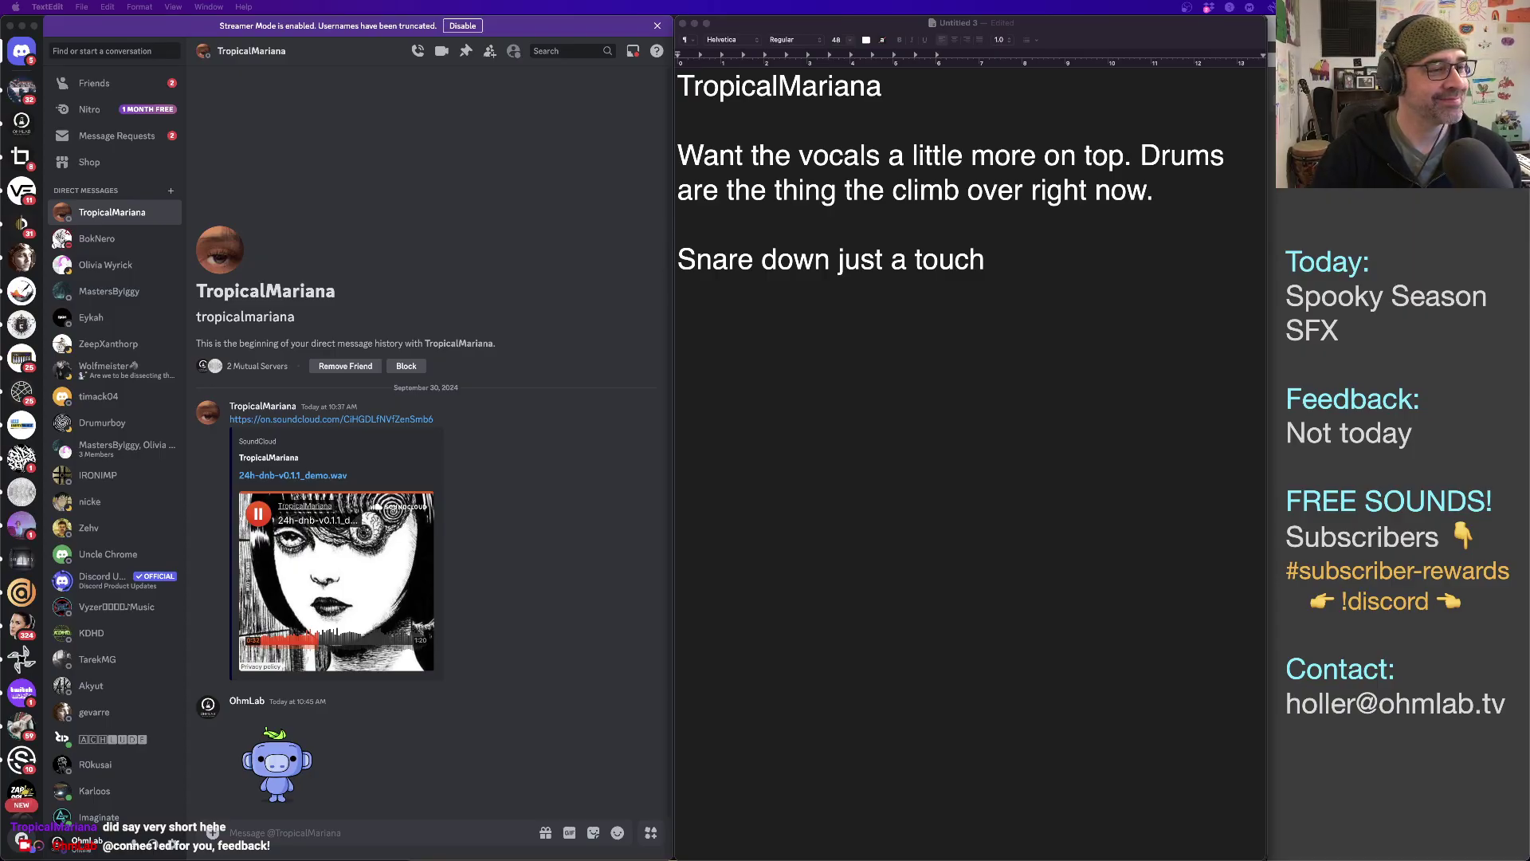
Write "Tremolo pad" as a new paragraph in the feedback notes, correcting its spelling.
left_click(822, 411)
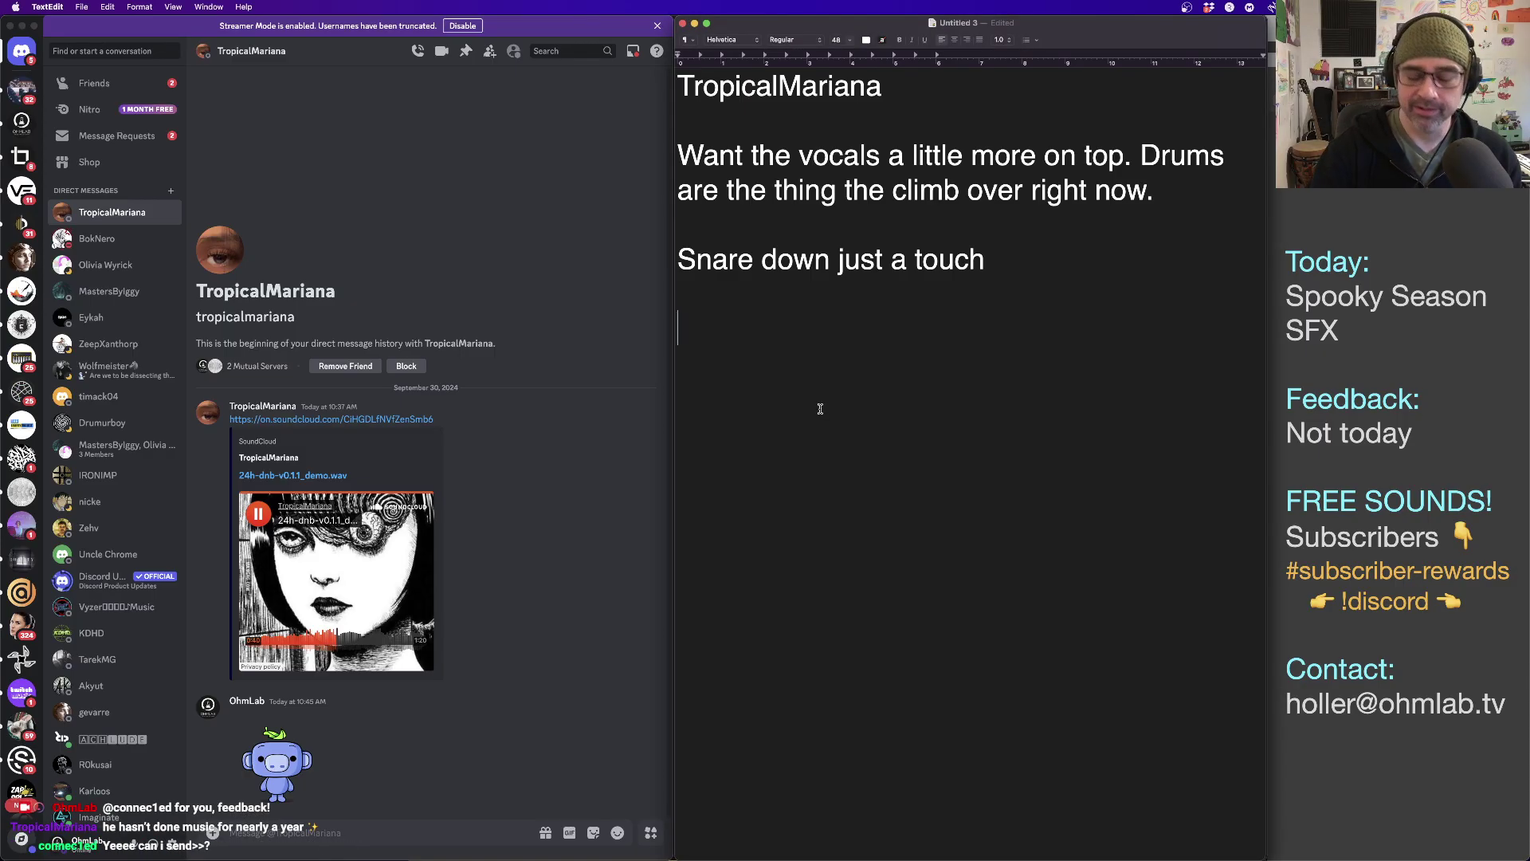
type("ter")
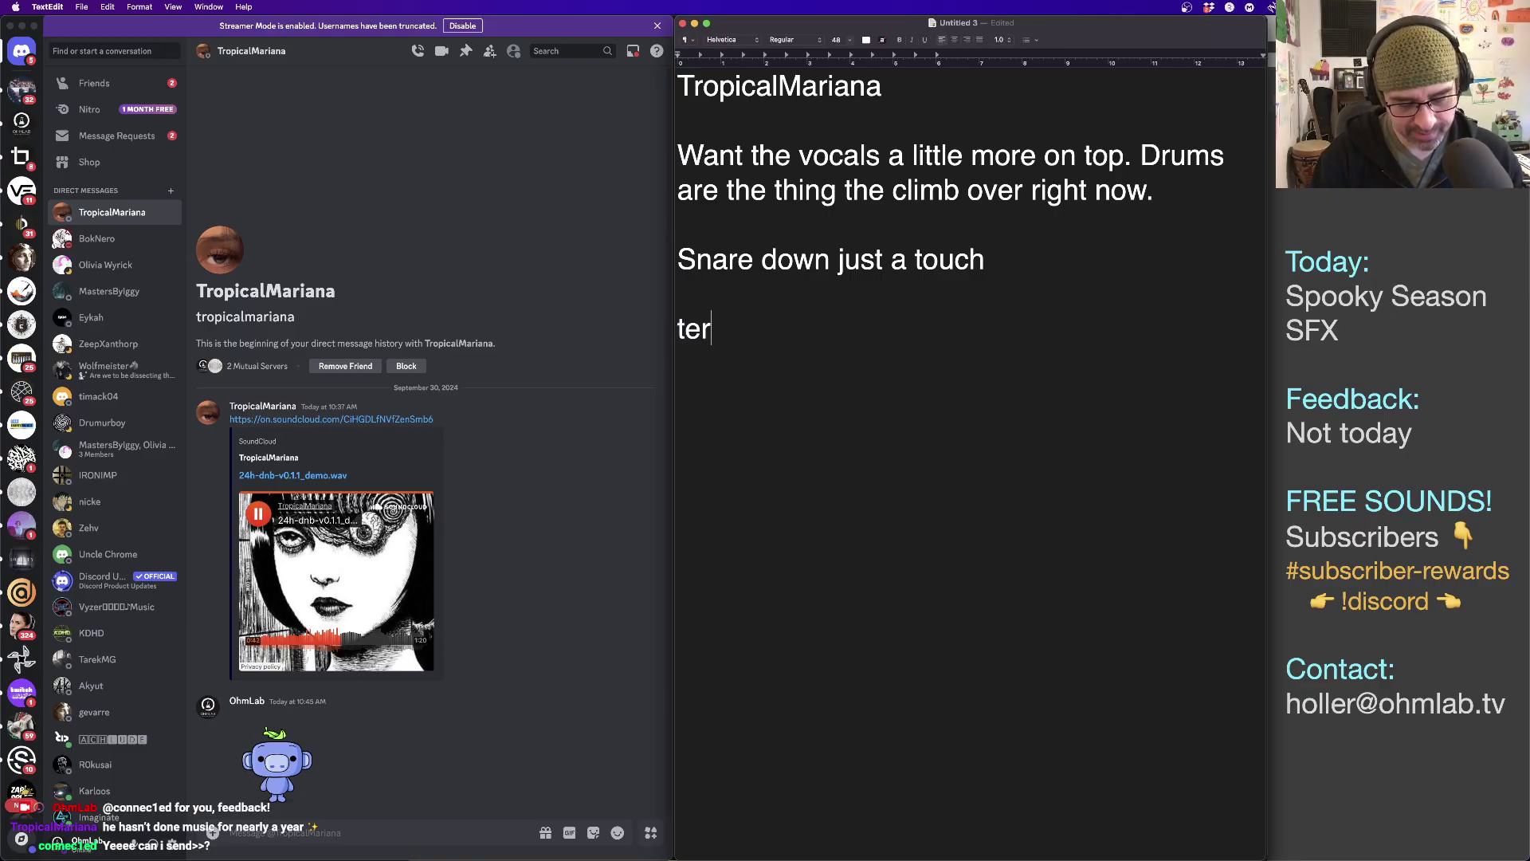
type("molo pad")
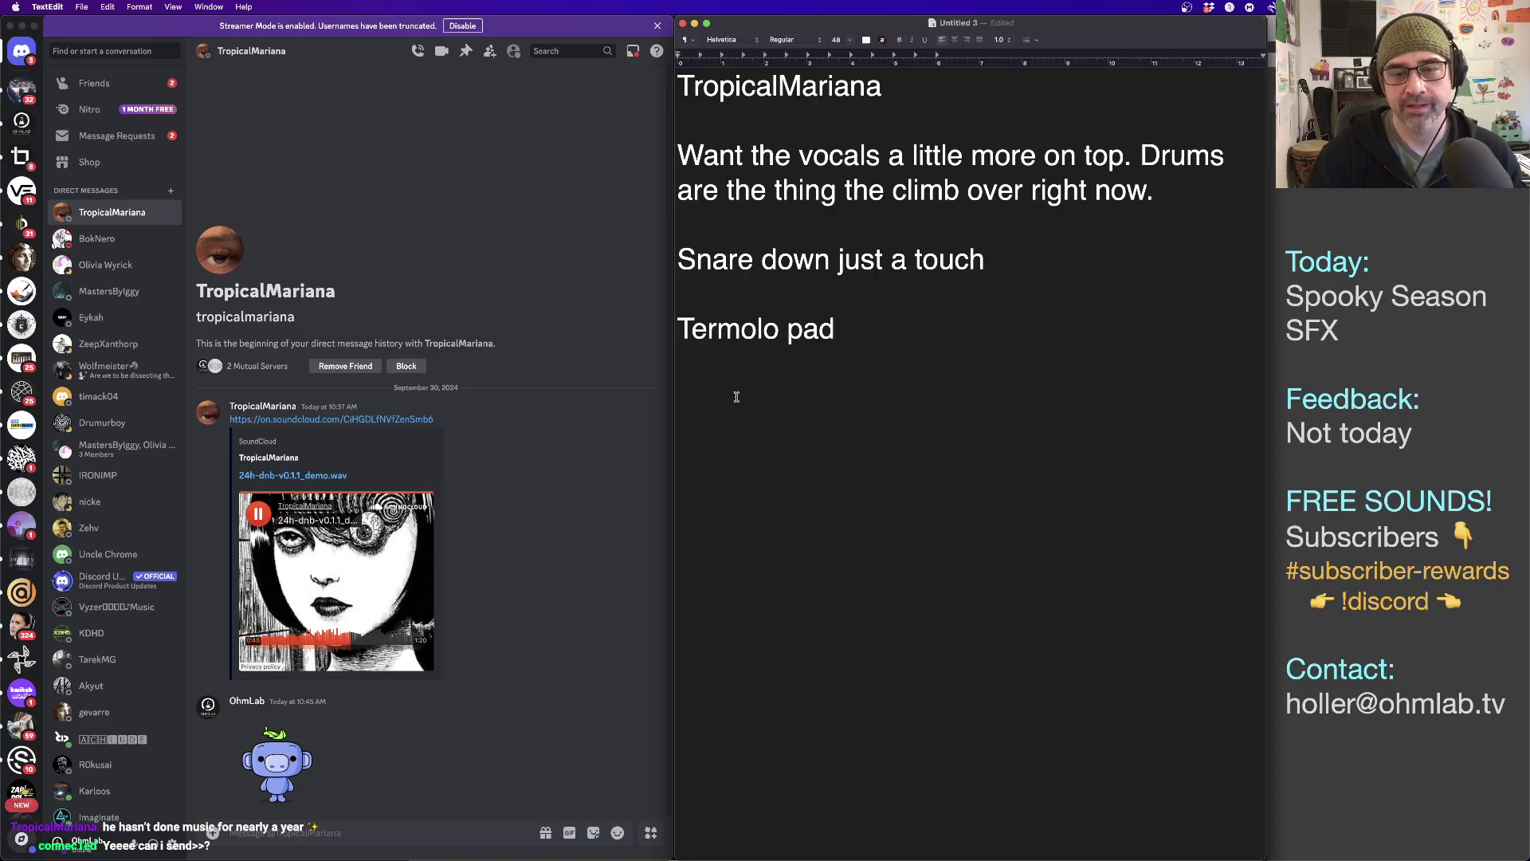
left_click_drag(719, 330, 695, 333)
type("re")
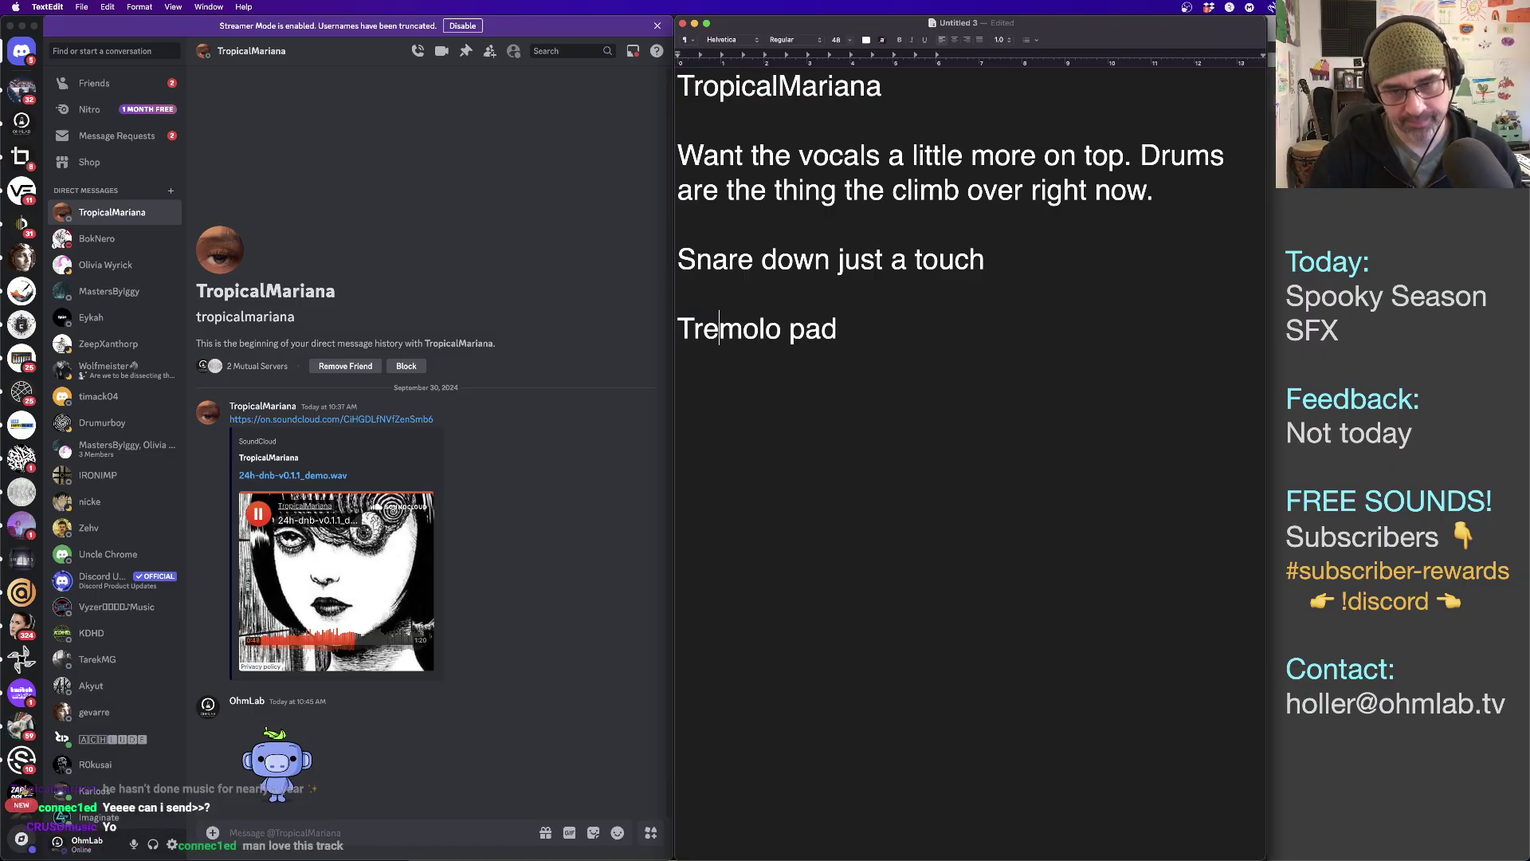
left_click(894, 332)
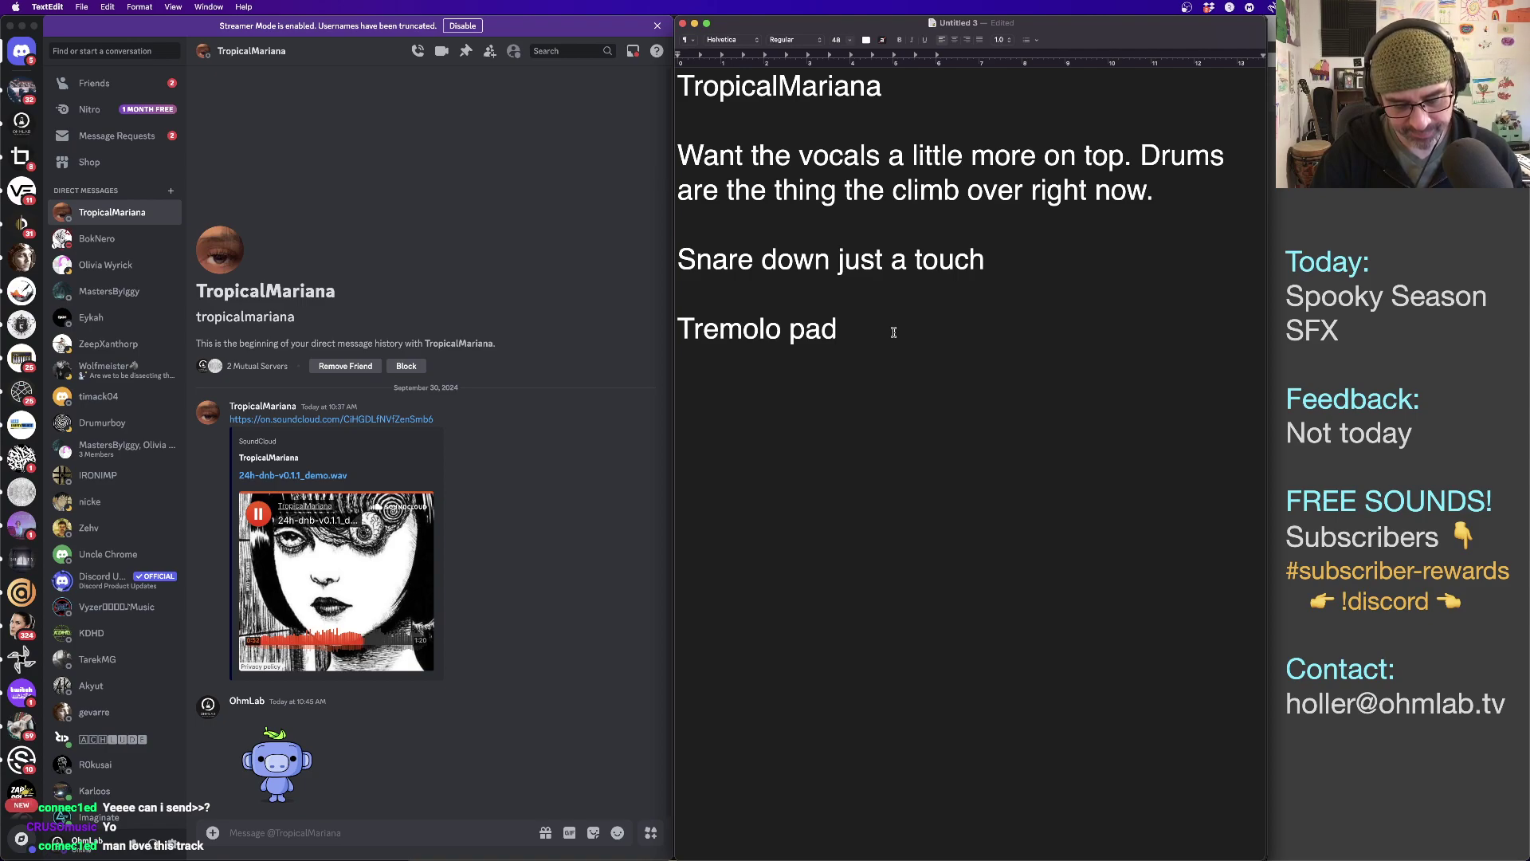
Continue the tremolo pad note with the sentence "This guy can meander a bit in the mix.".
type(". This guy ")
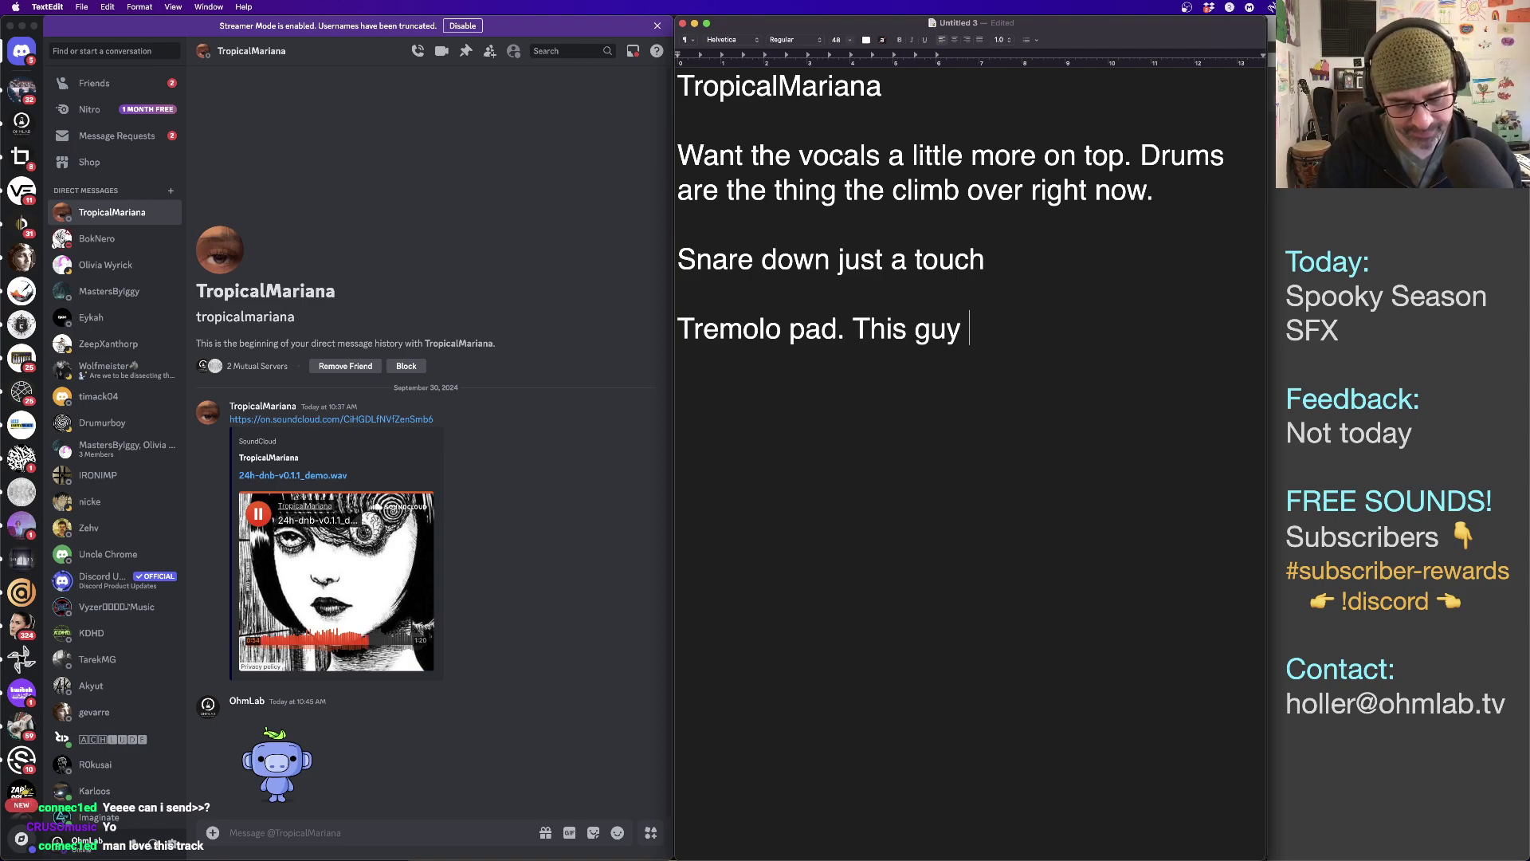
type("can me")
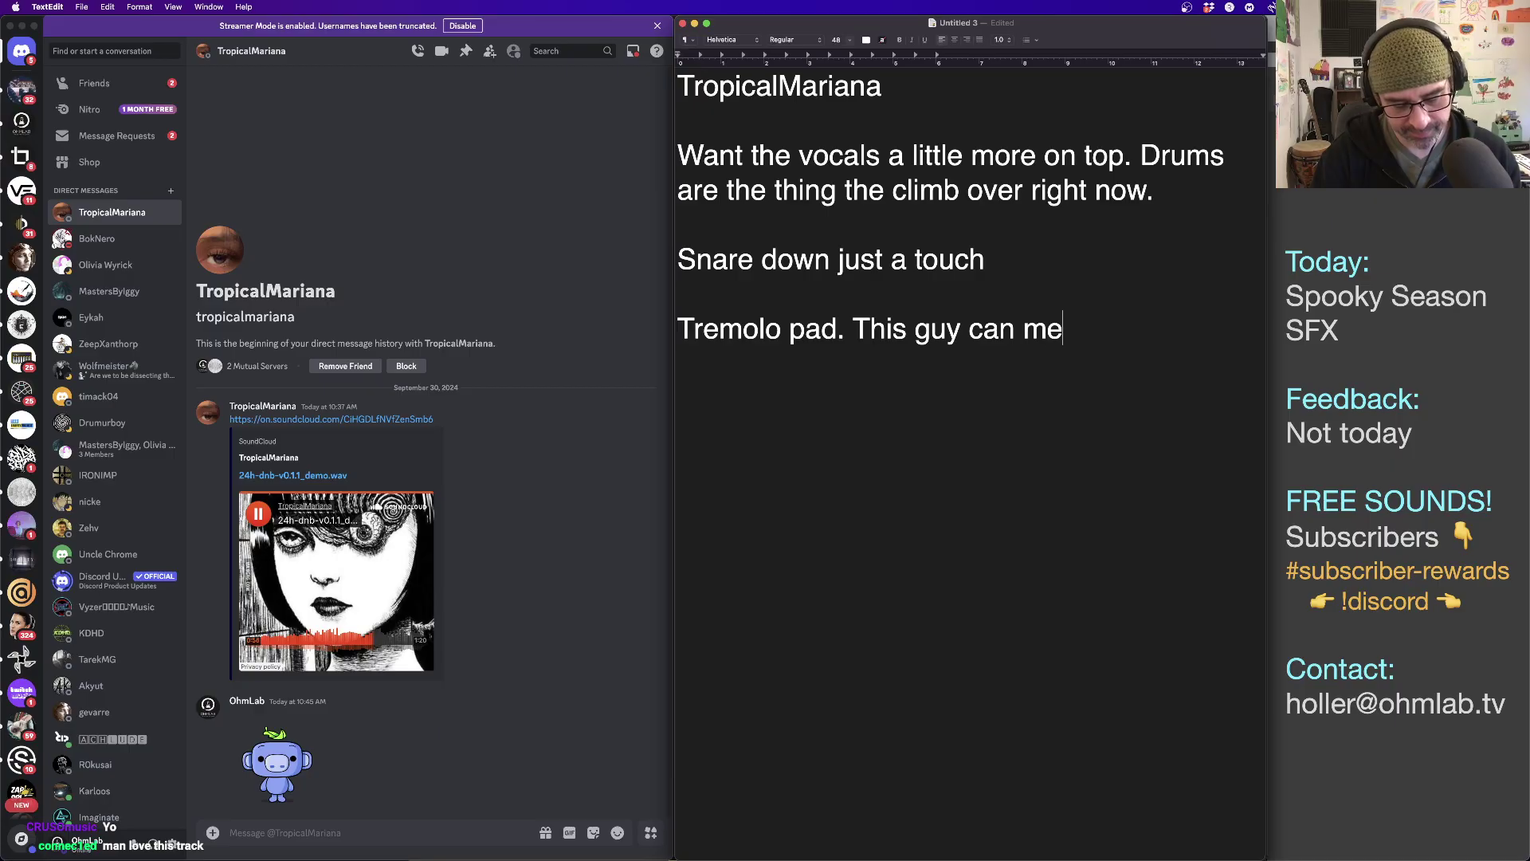
type("ander a bit in th")
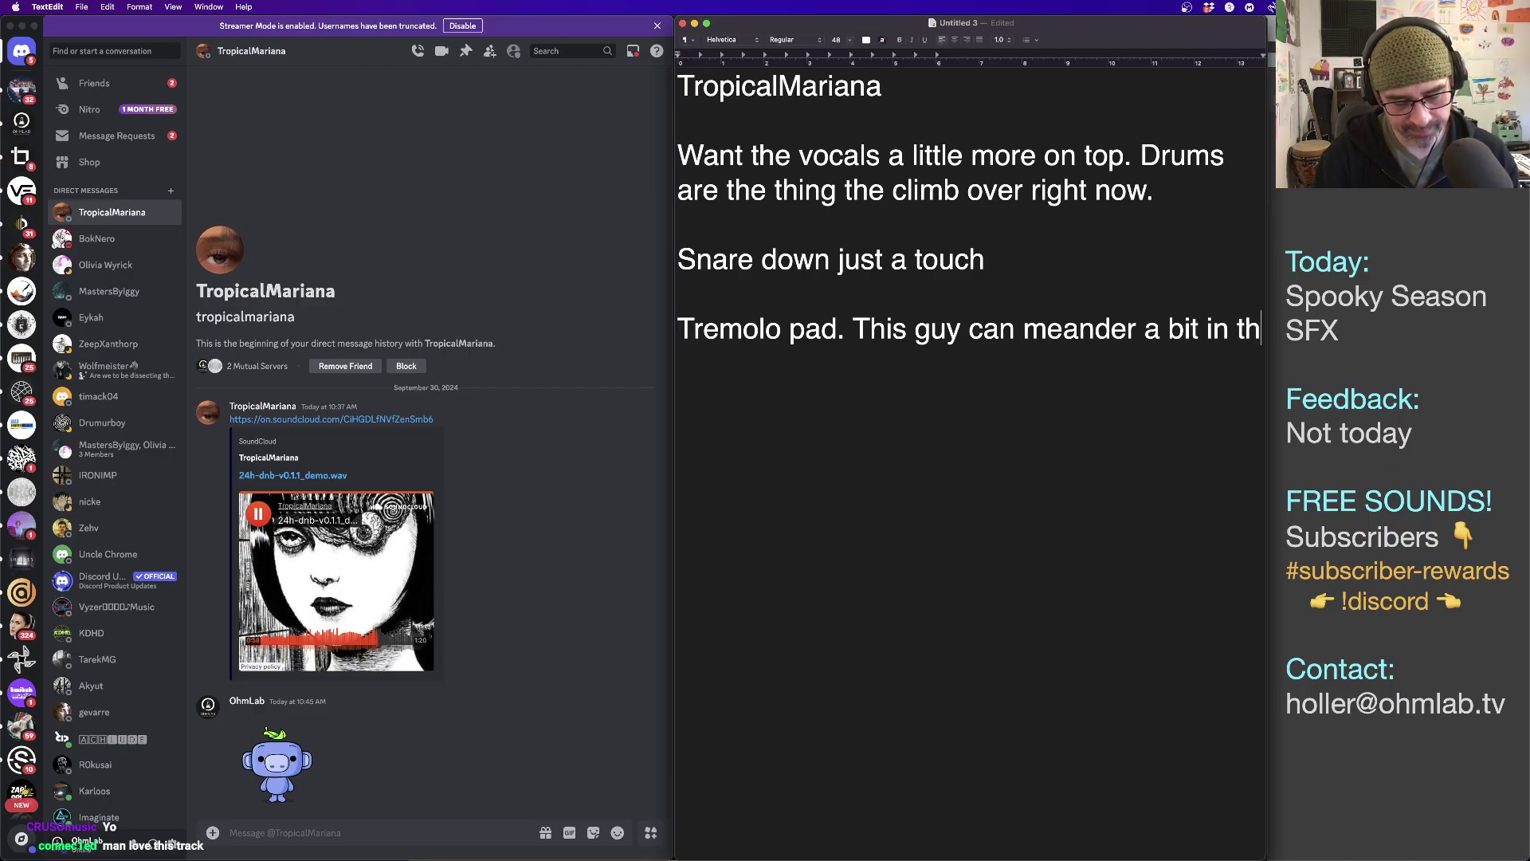
type("e mix. ")
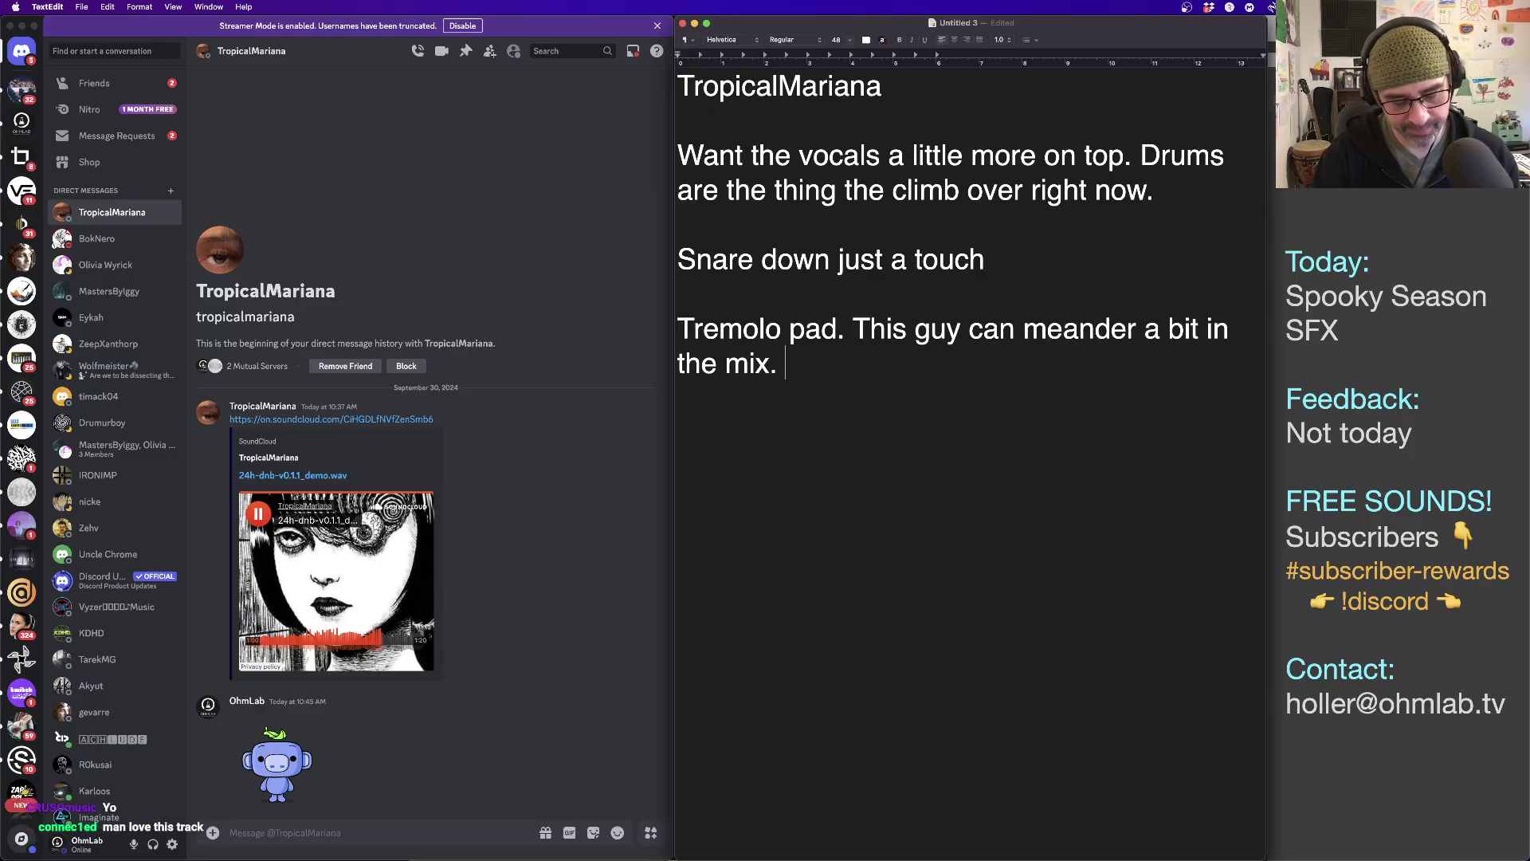
Extend the tremolo pad note with "Volume automation to bring more change over time, add flow.".
type("Volume automation to")
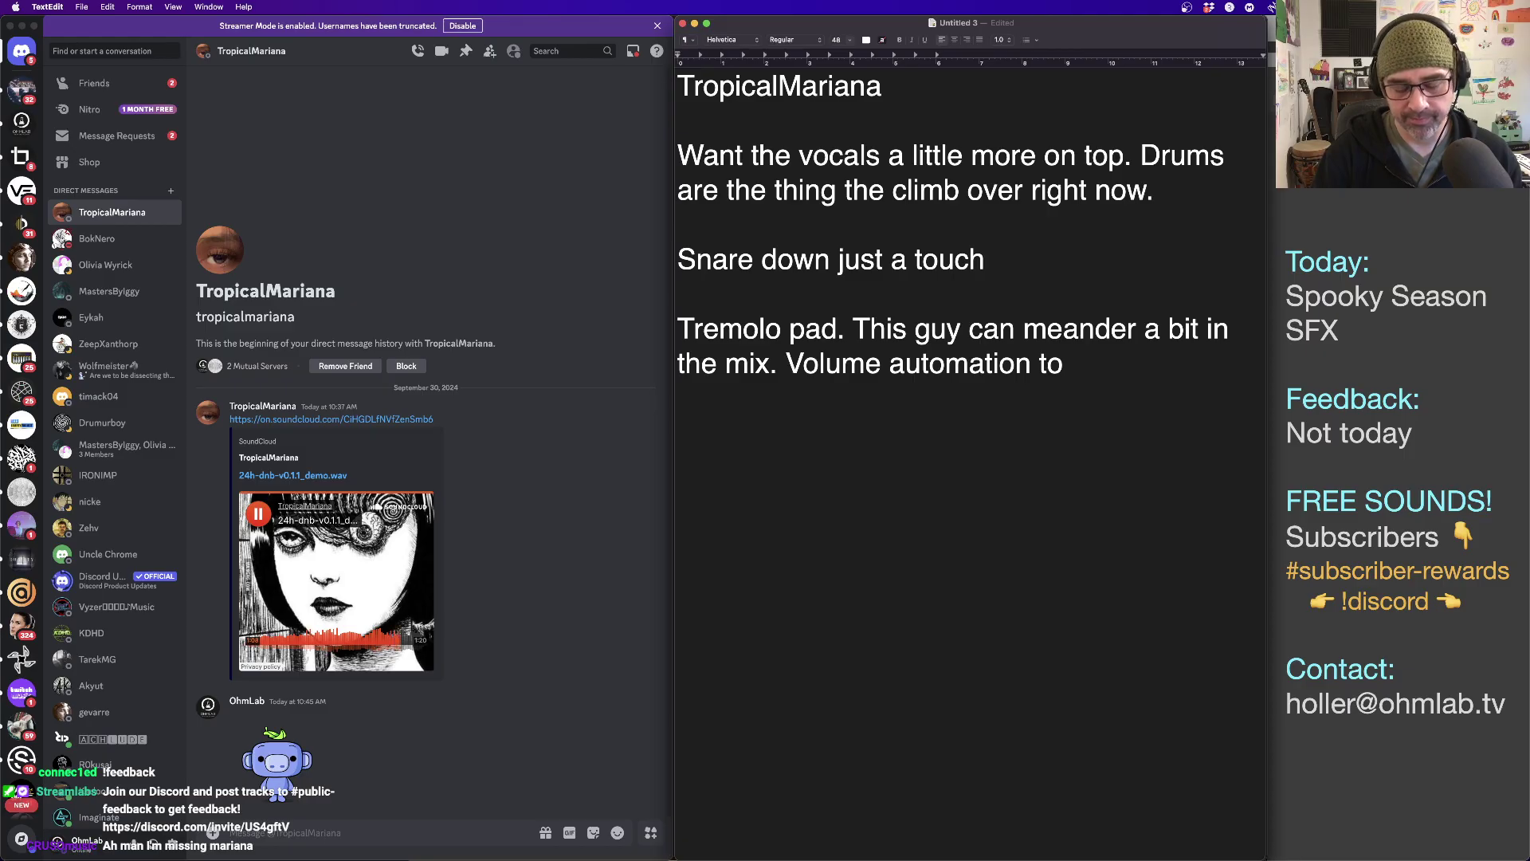
type("bring more ")
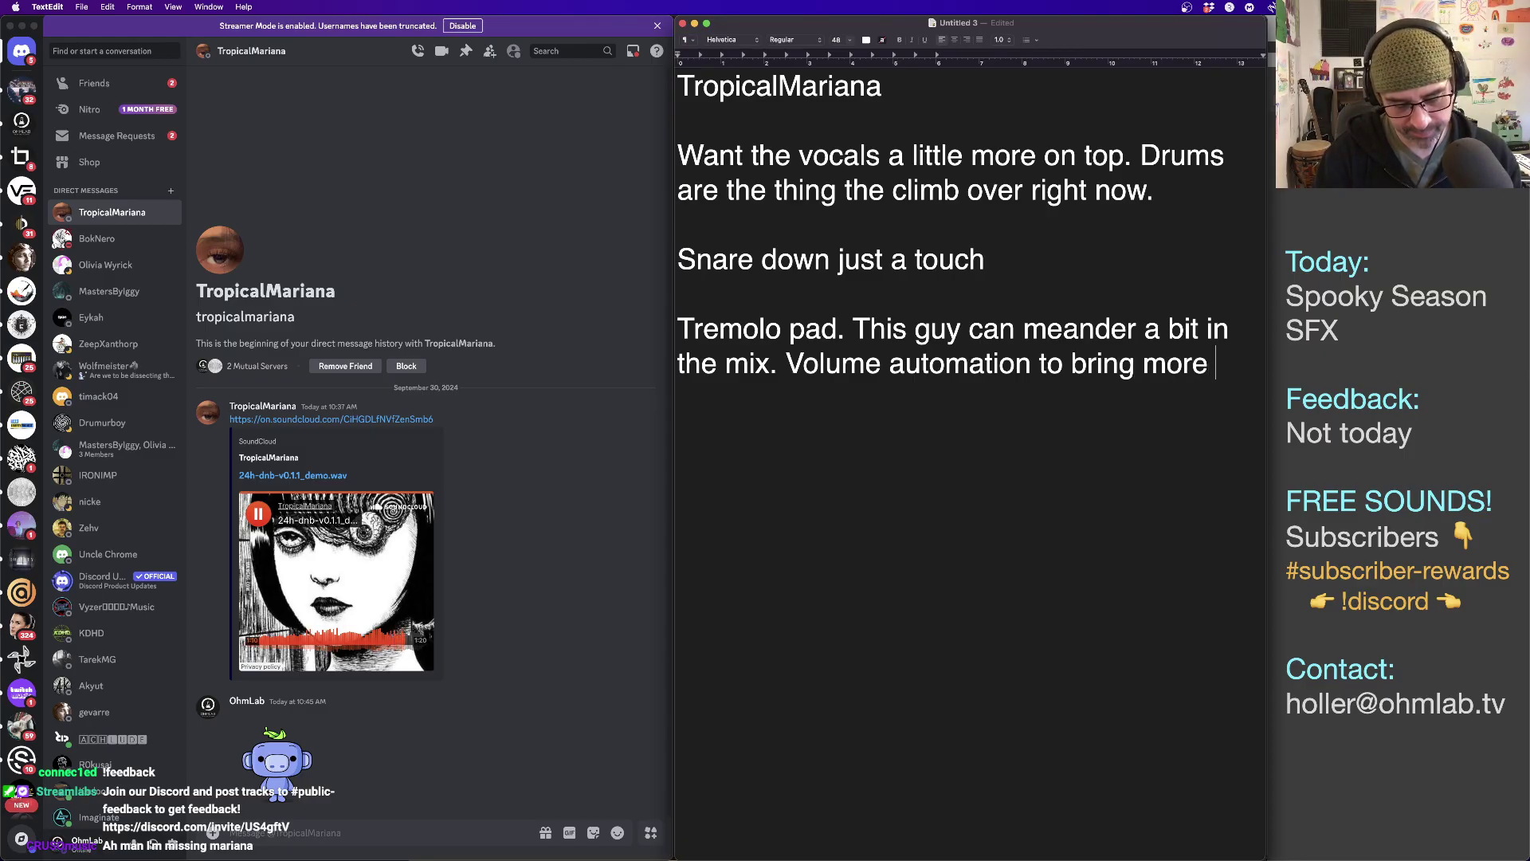
type("change over time")
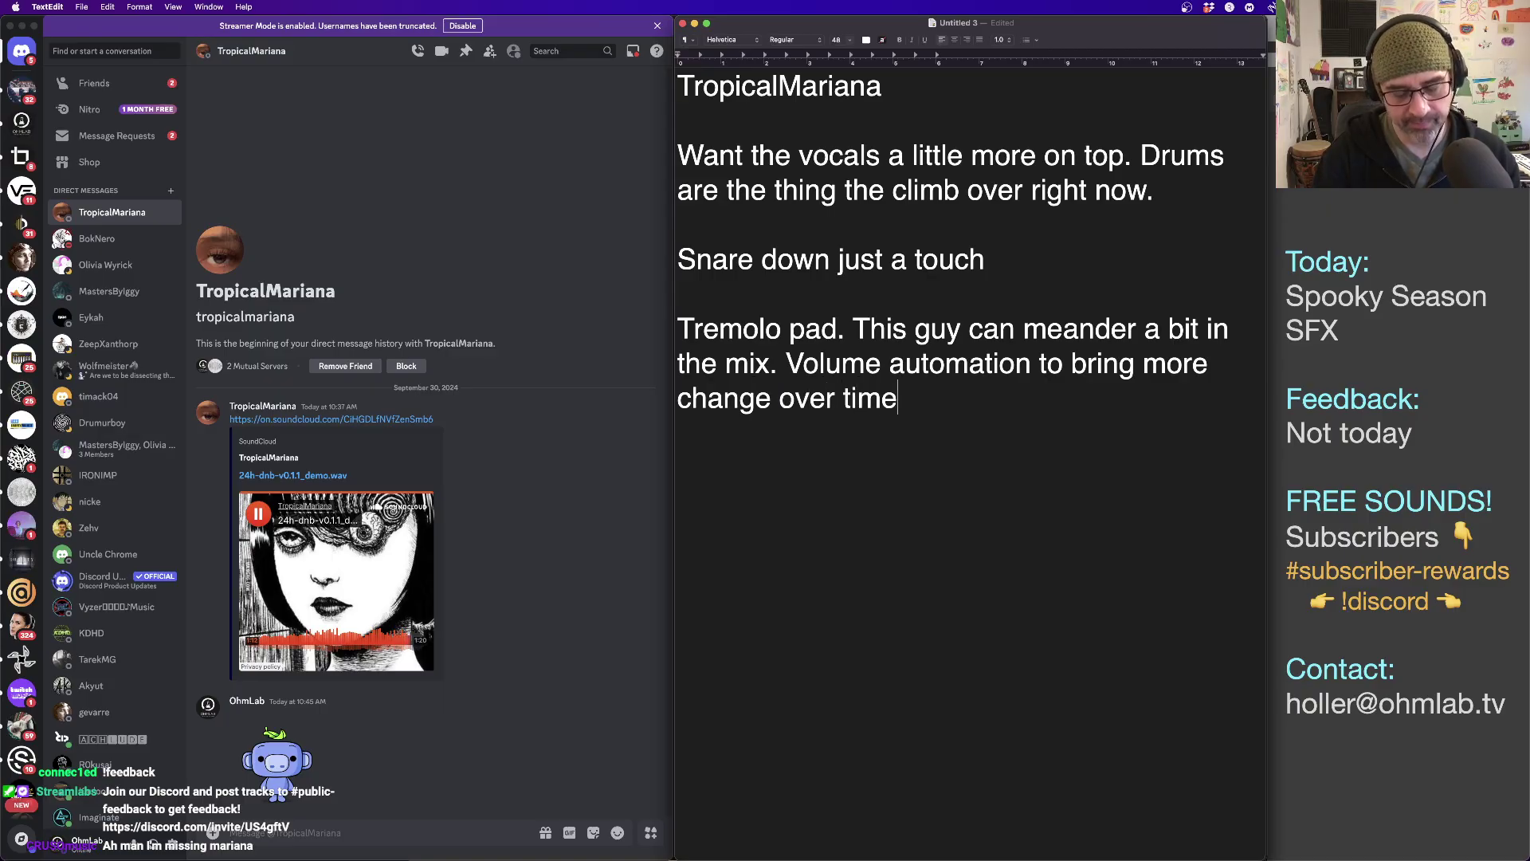
type(", ass")
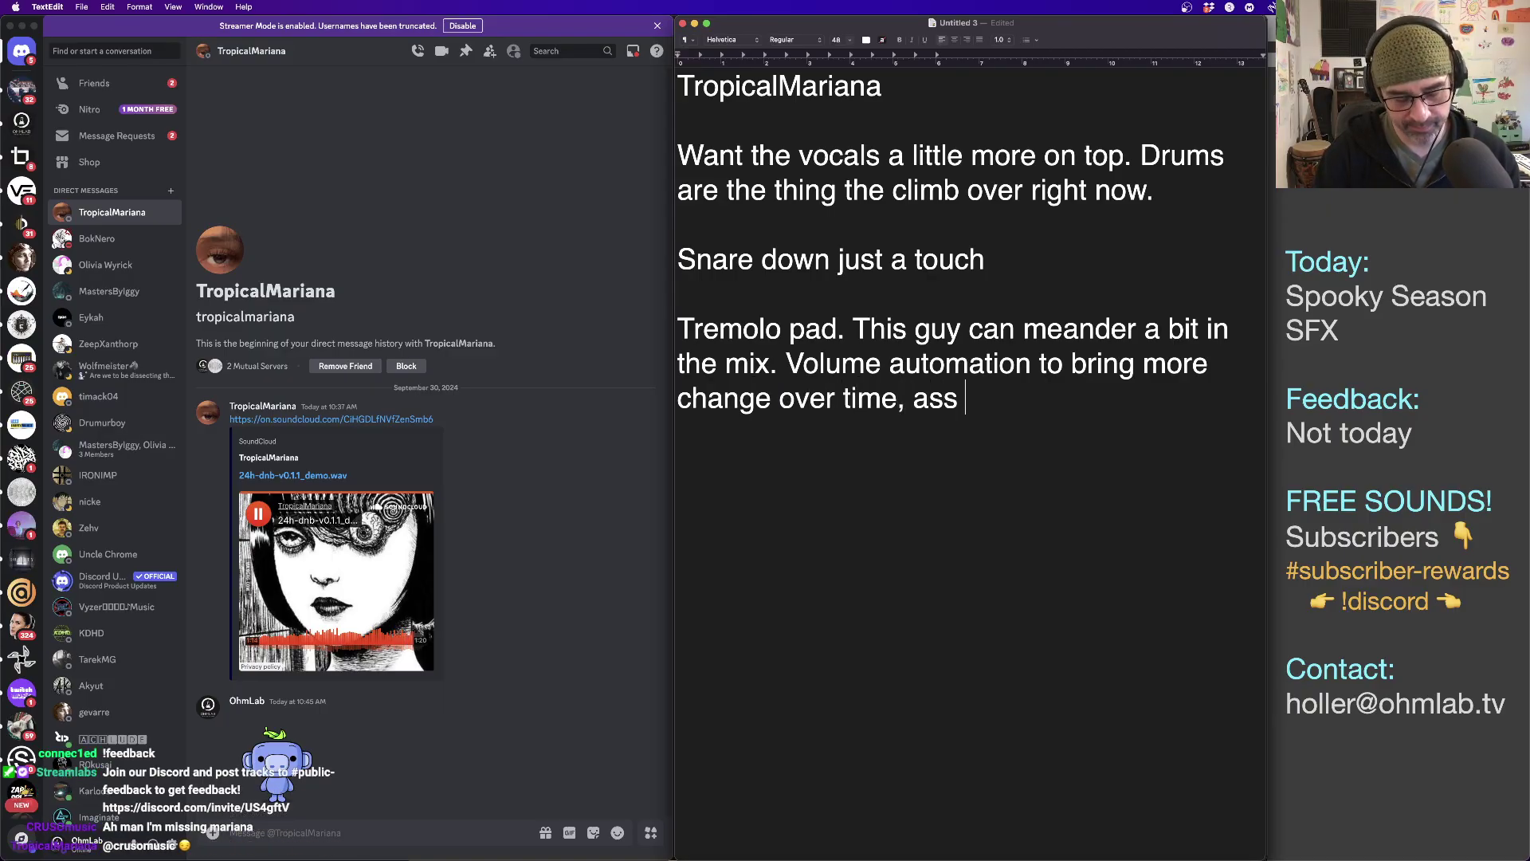
key("BackSpace")
key("BackSpace")
type("dd flow.")
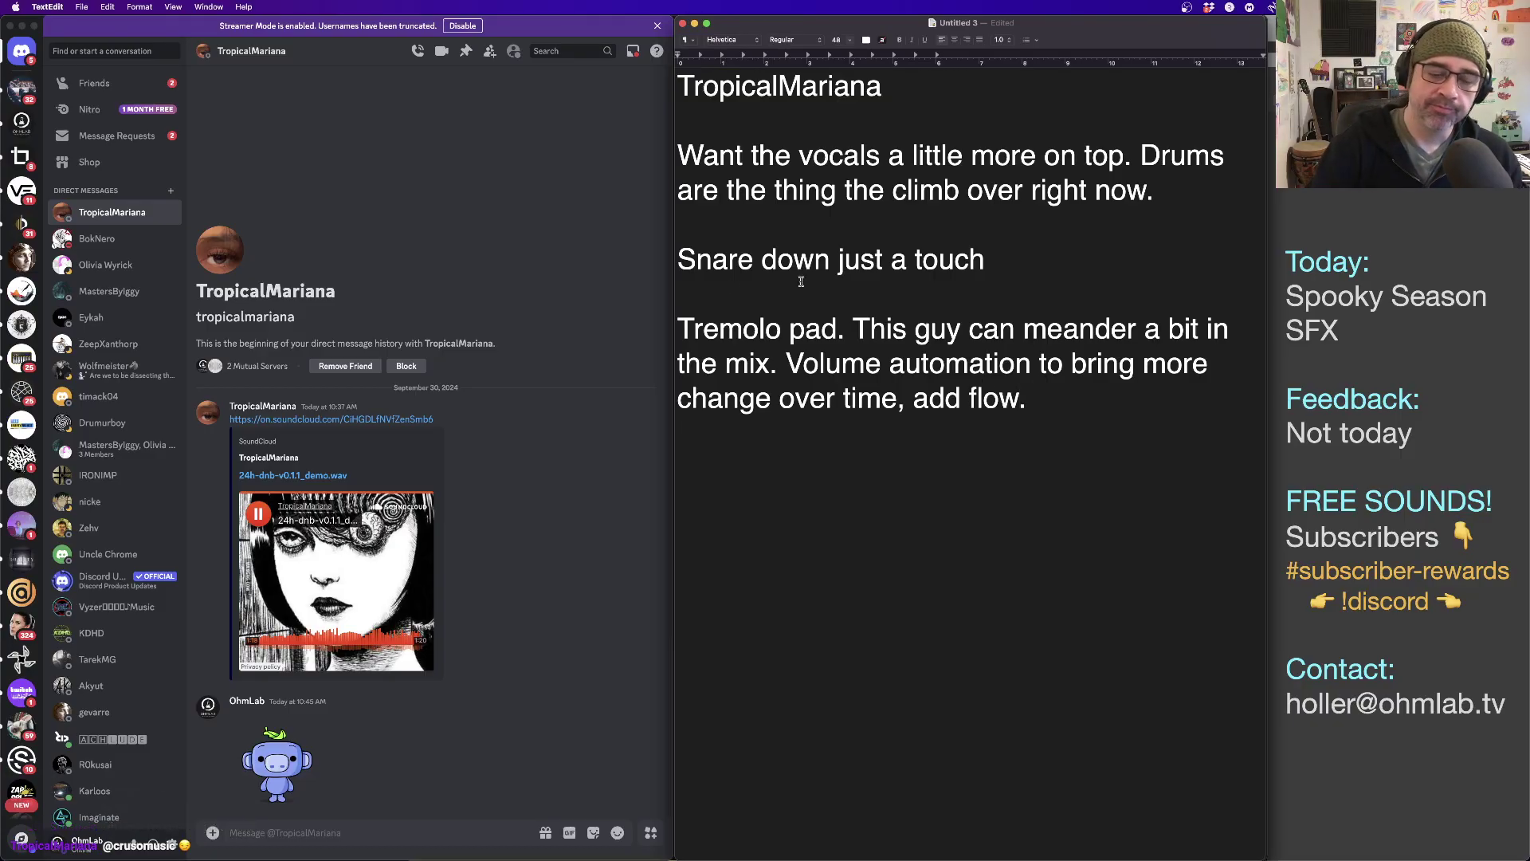
Jump back to around the middle of the demo track to replay that passage, and pause it.
left_click(348, 638)
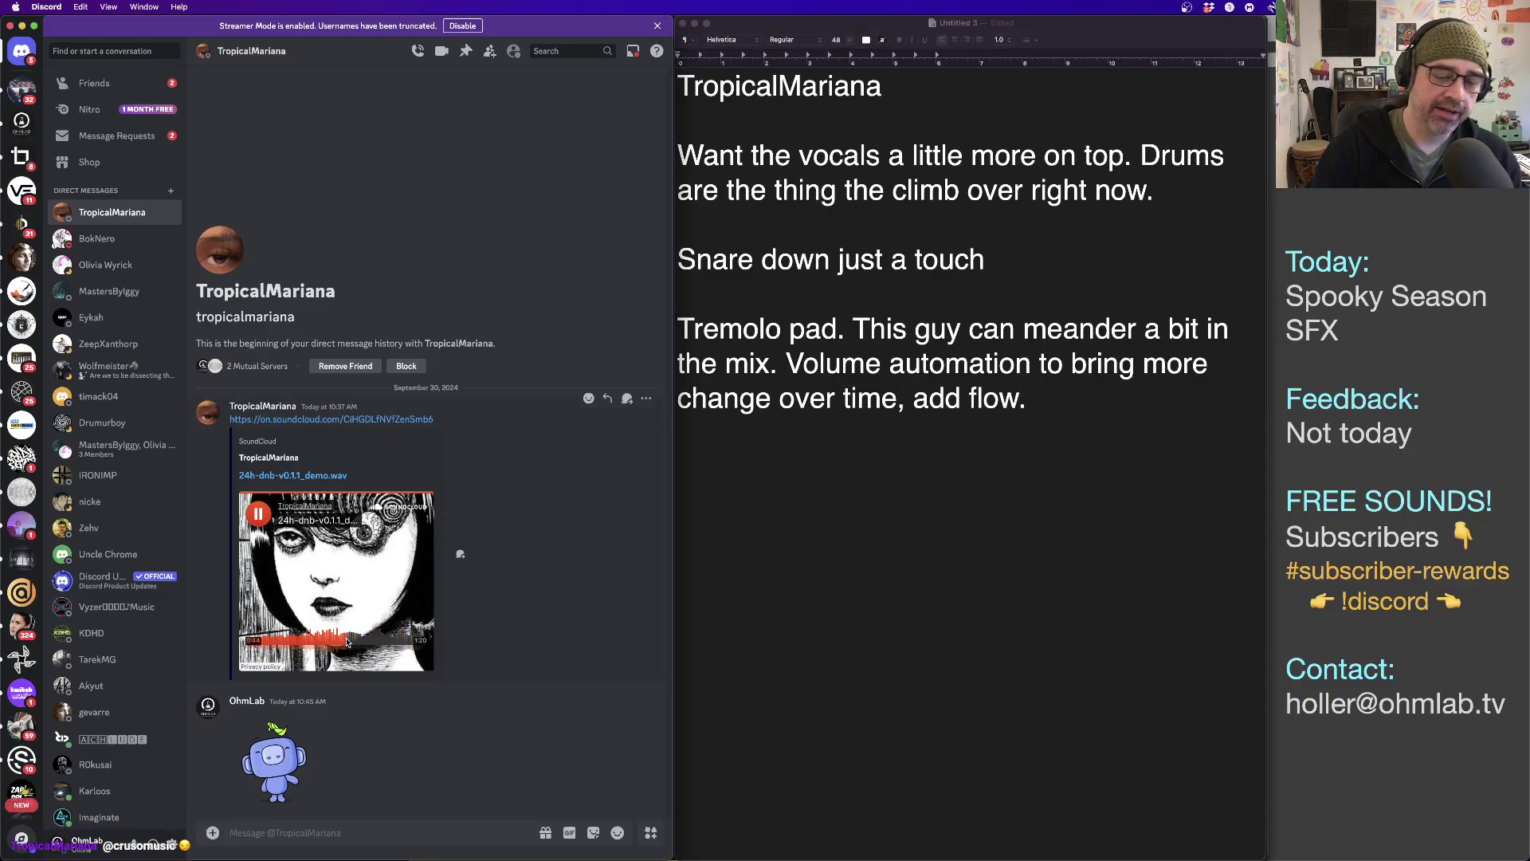
left_click(260, 516)
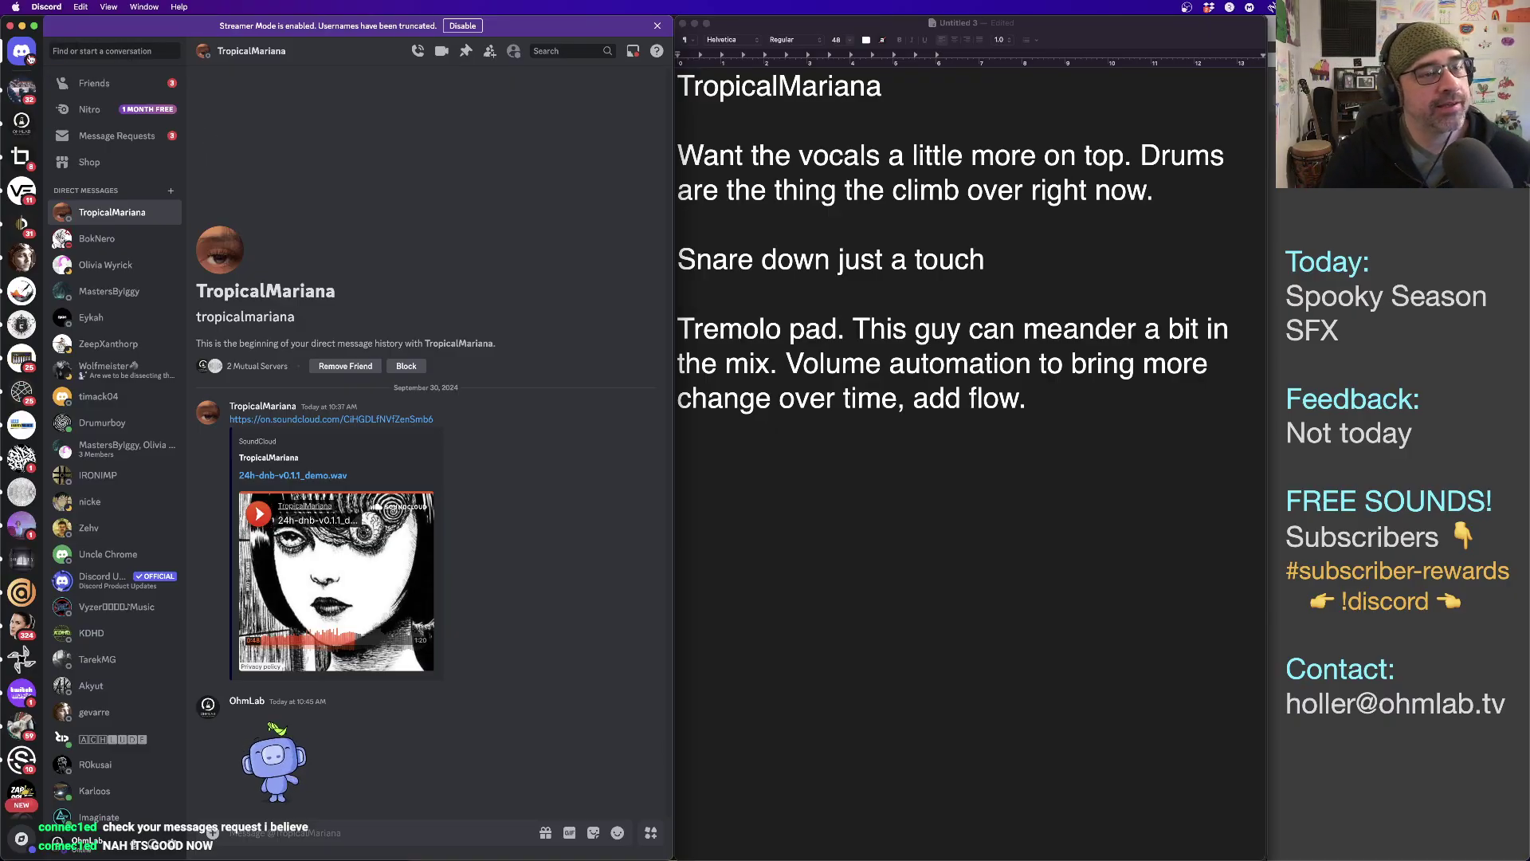
Accept the pending message request containing the SoundCloud track "Transform" and open that direct-message conversation.
left_click(116, 136)
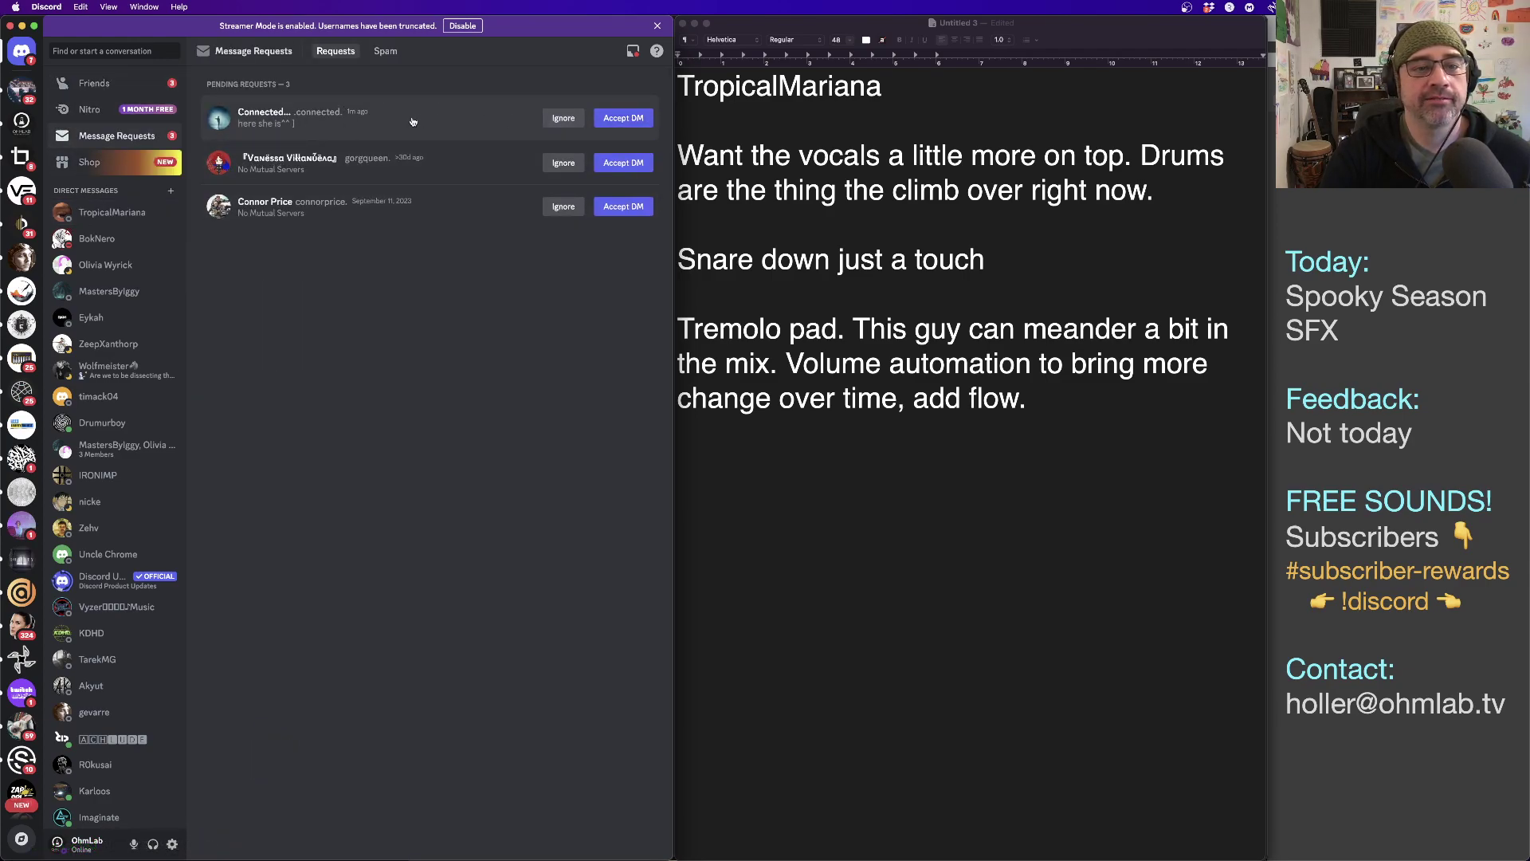
left_click(478, 126)
left_click(443, 465)
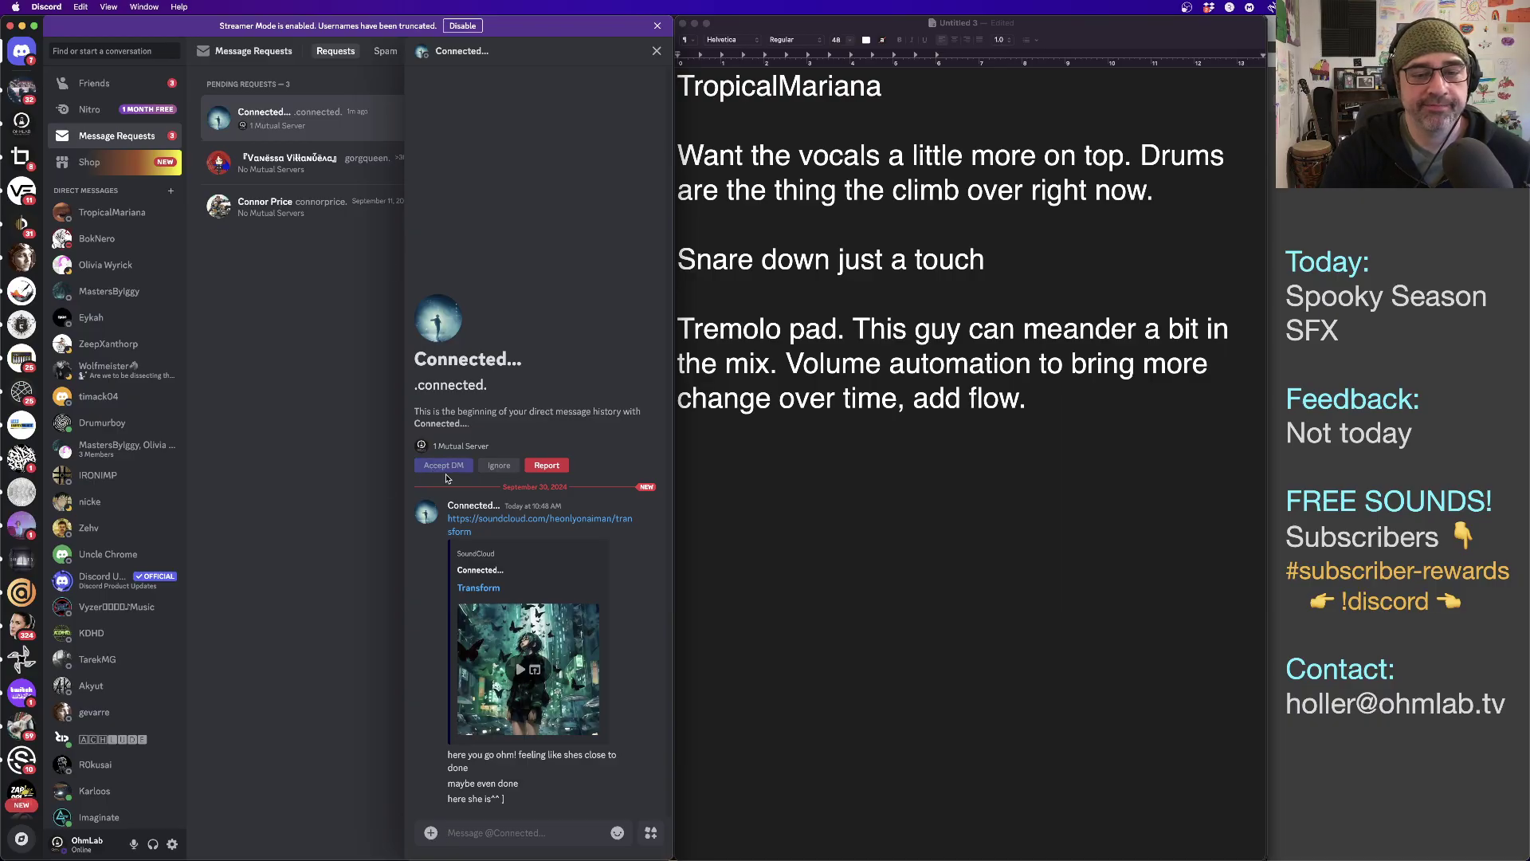
left_click(93, 221)
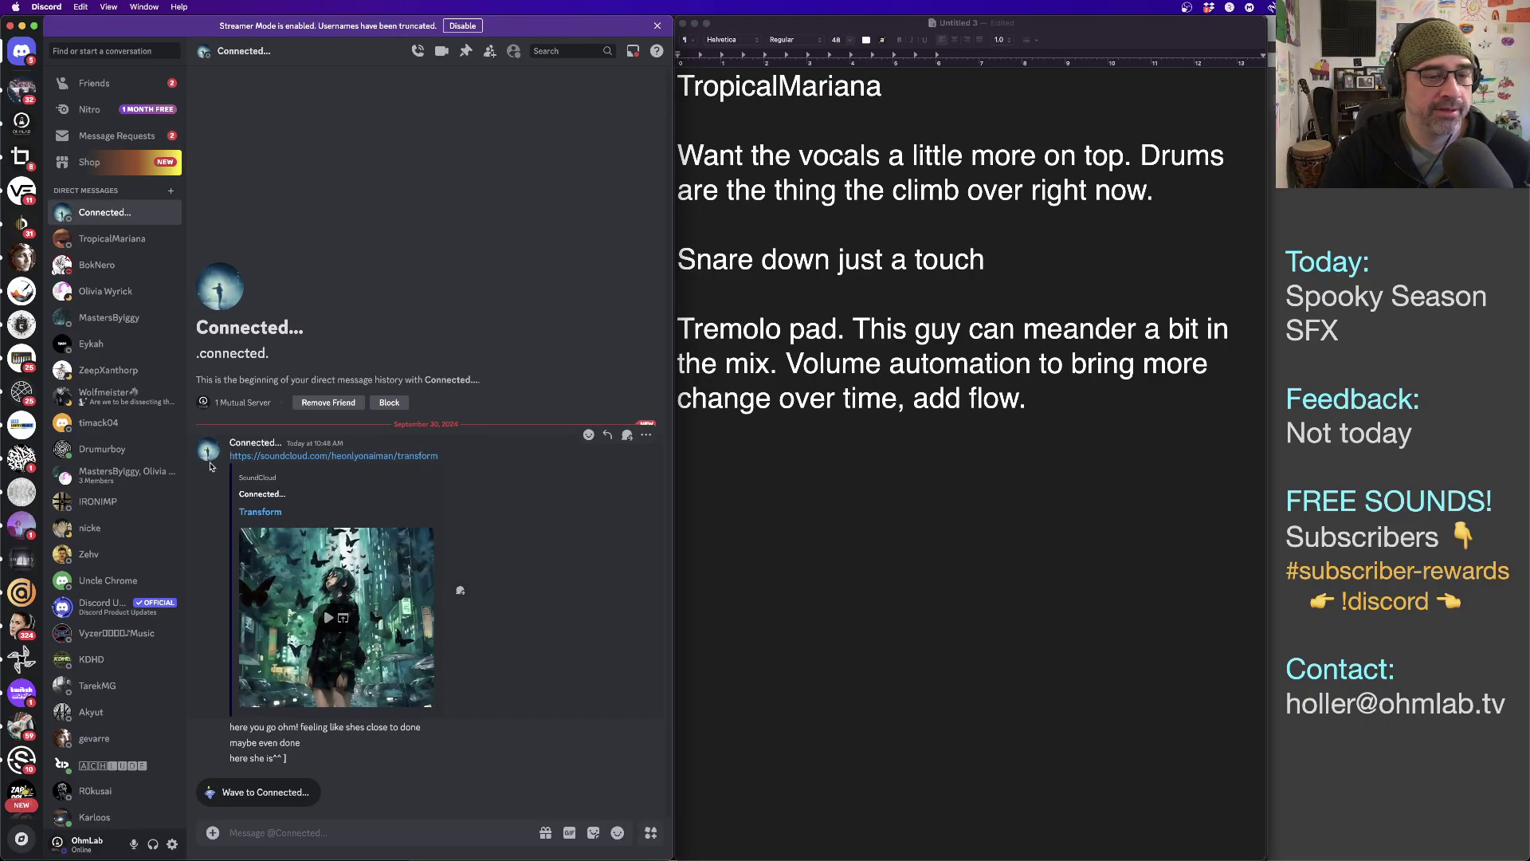
Play the "Transform" track in the conversation and send its sender a wave sticker.
left_click(330, 618)
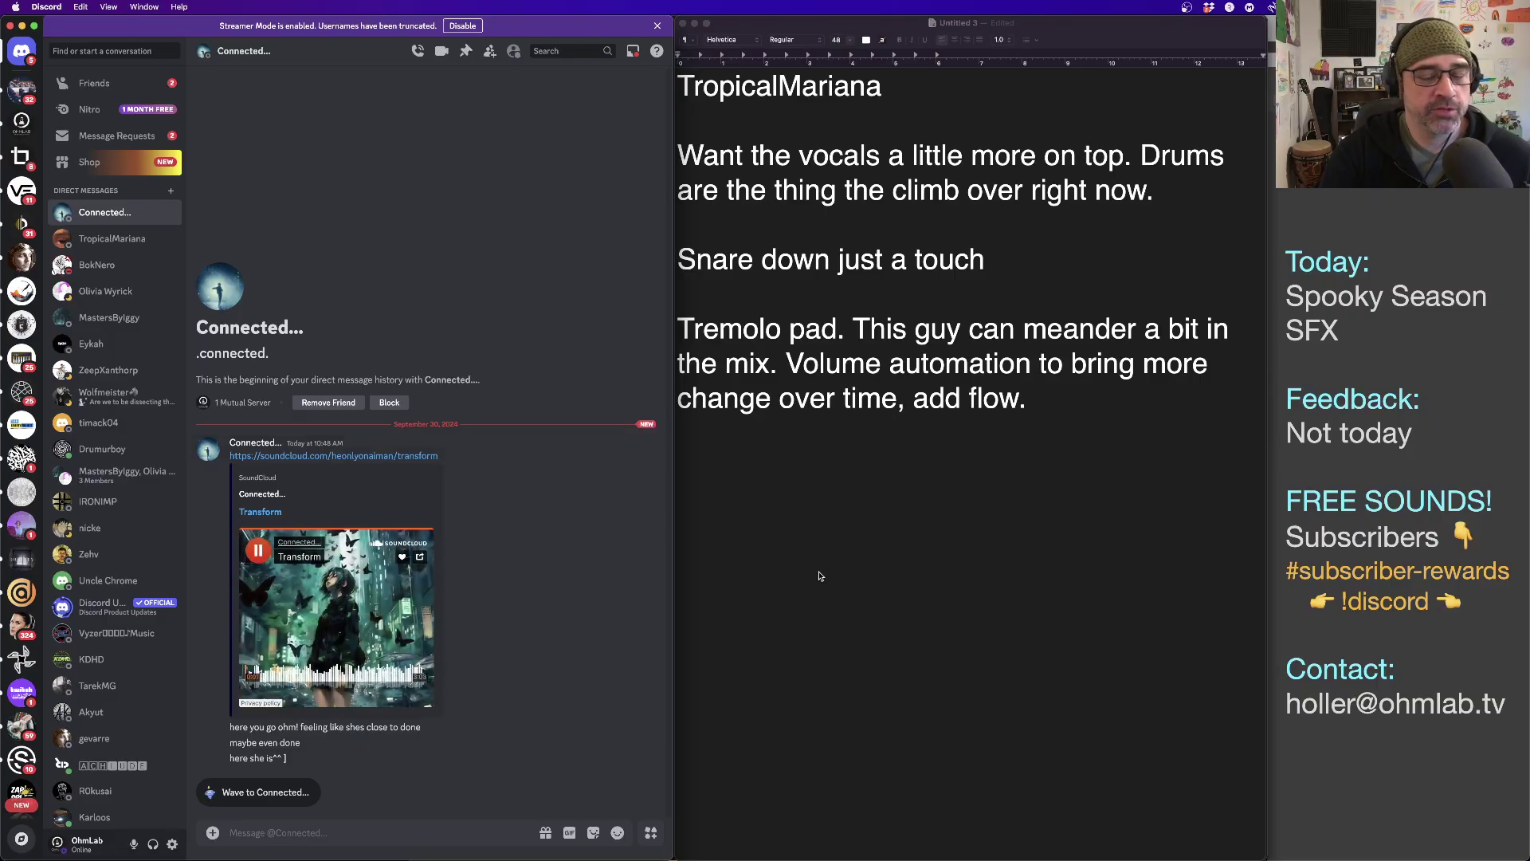
left_click(879, 580)
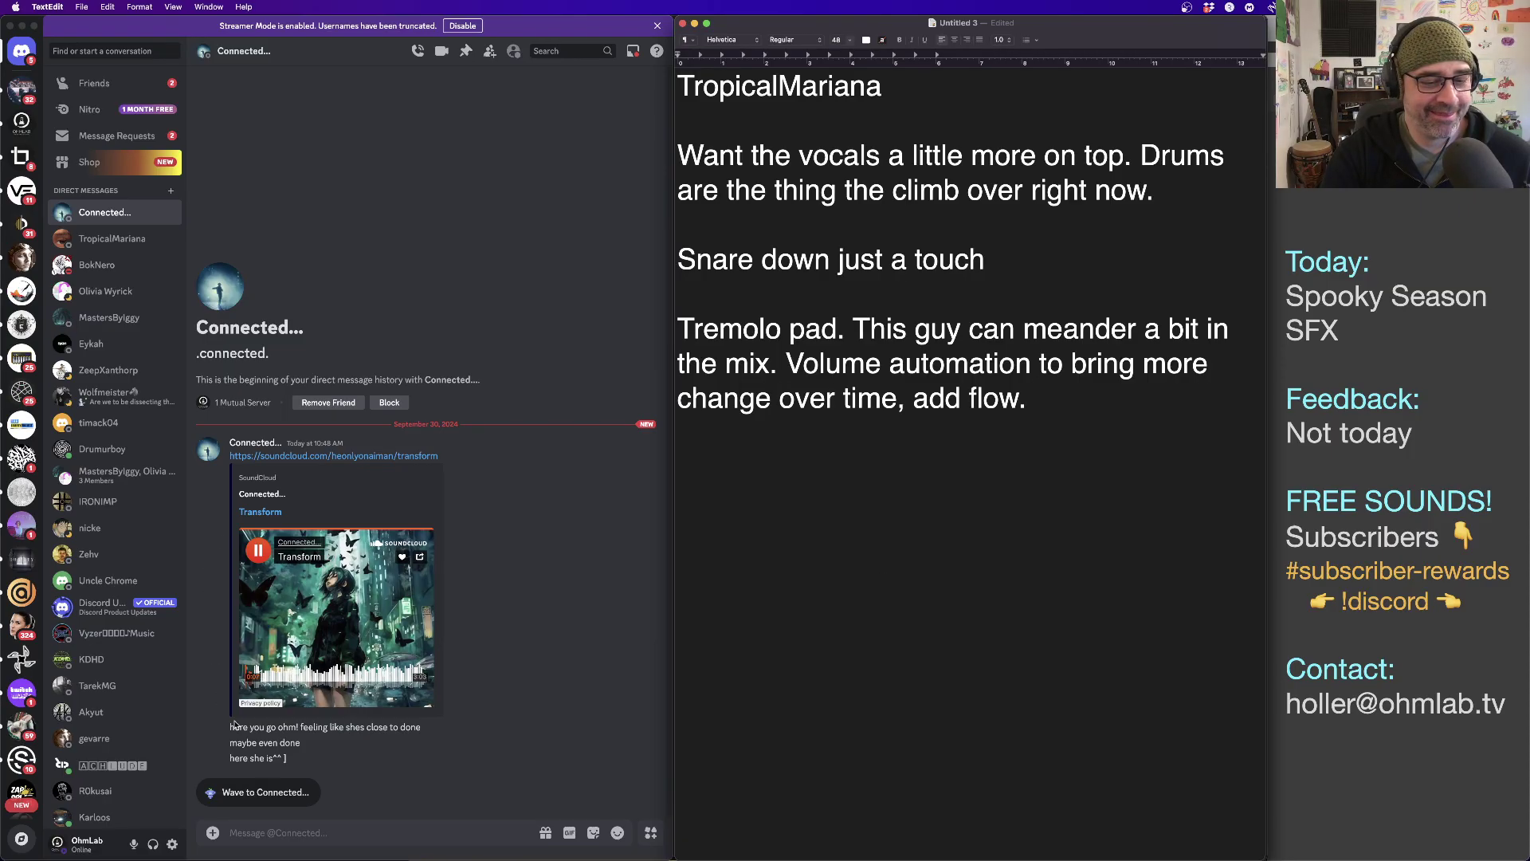
left_click(287, 778)
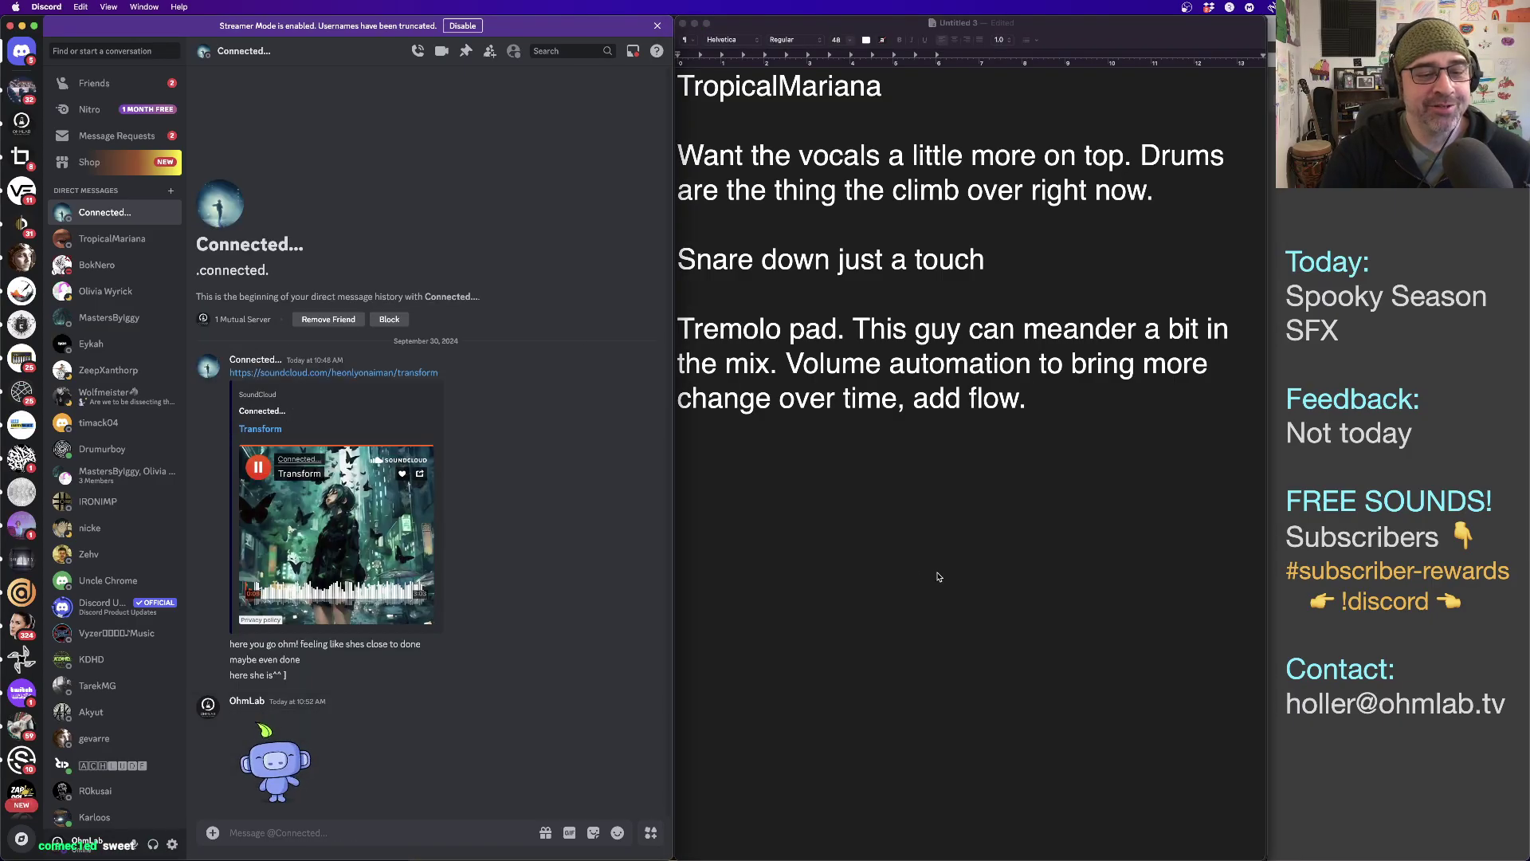
Replace all the existing feedback notes with the heading "Connected1".
left_click(1055, 557)
key("super+a")
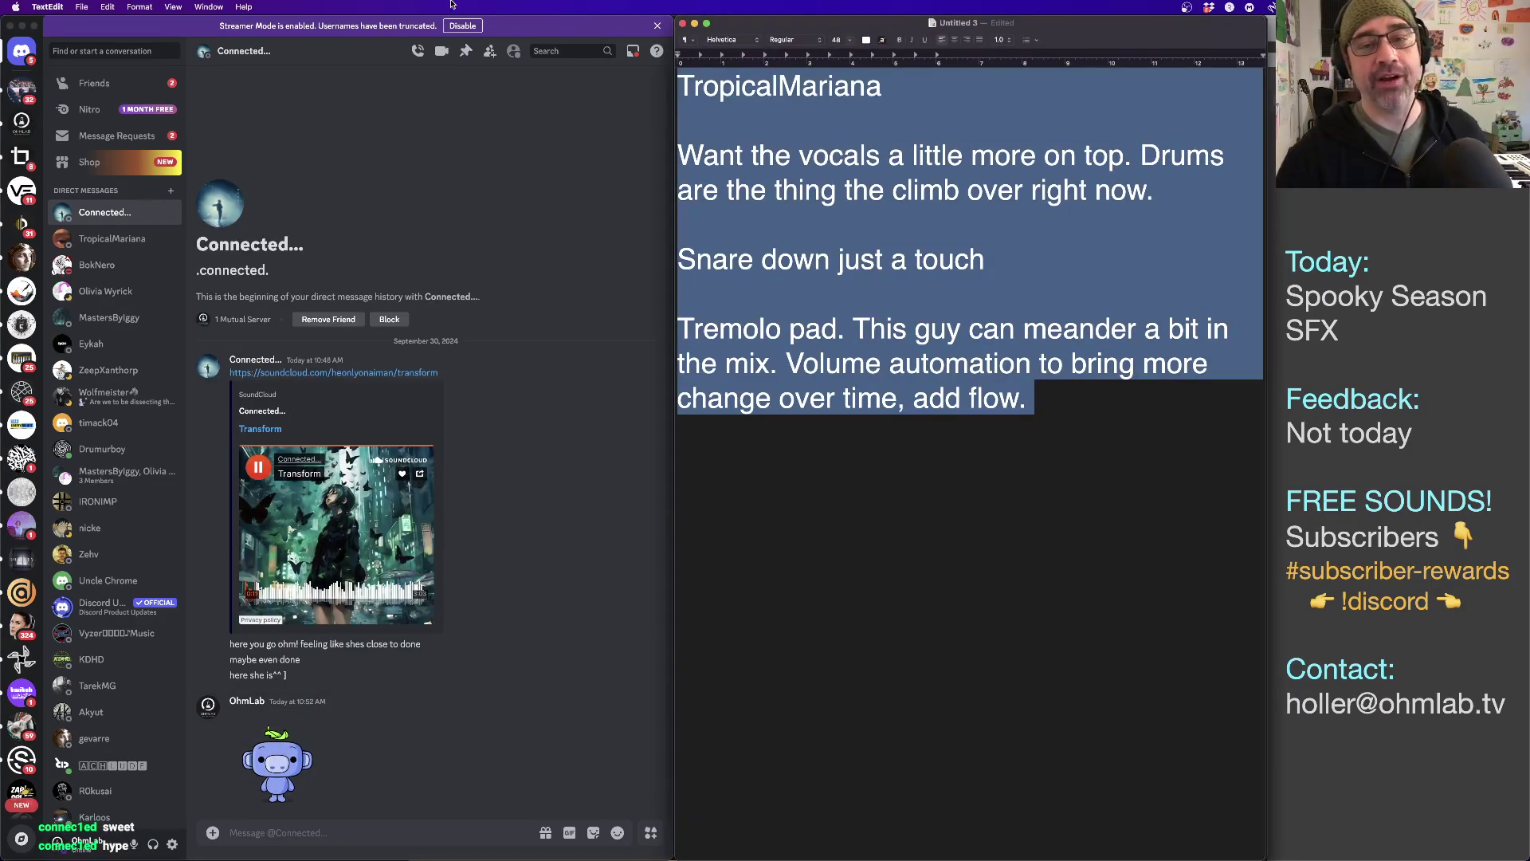
type("connected1")
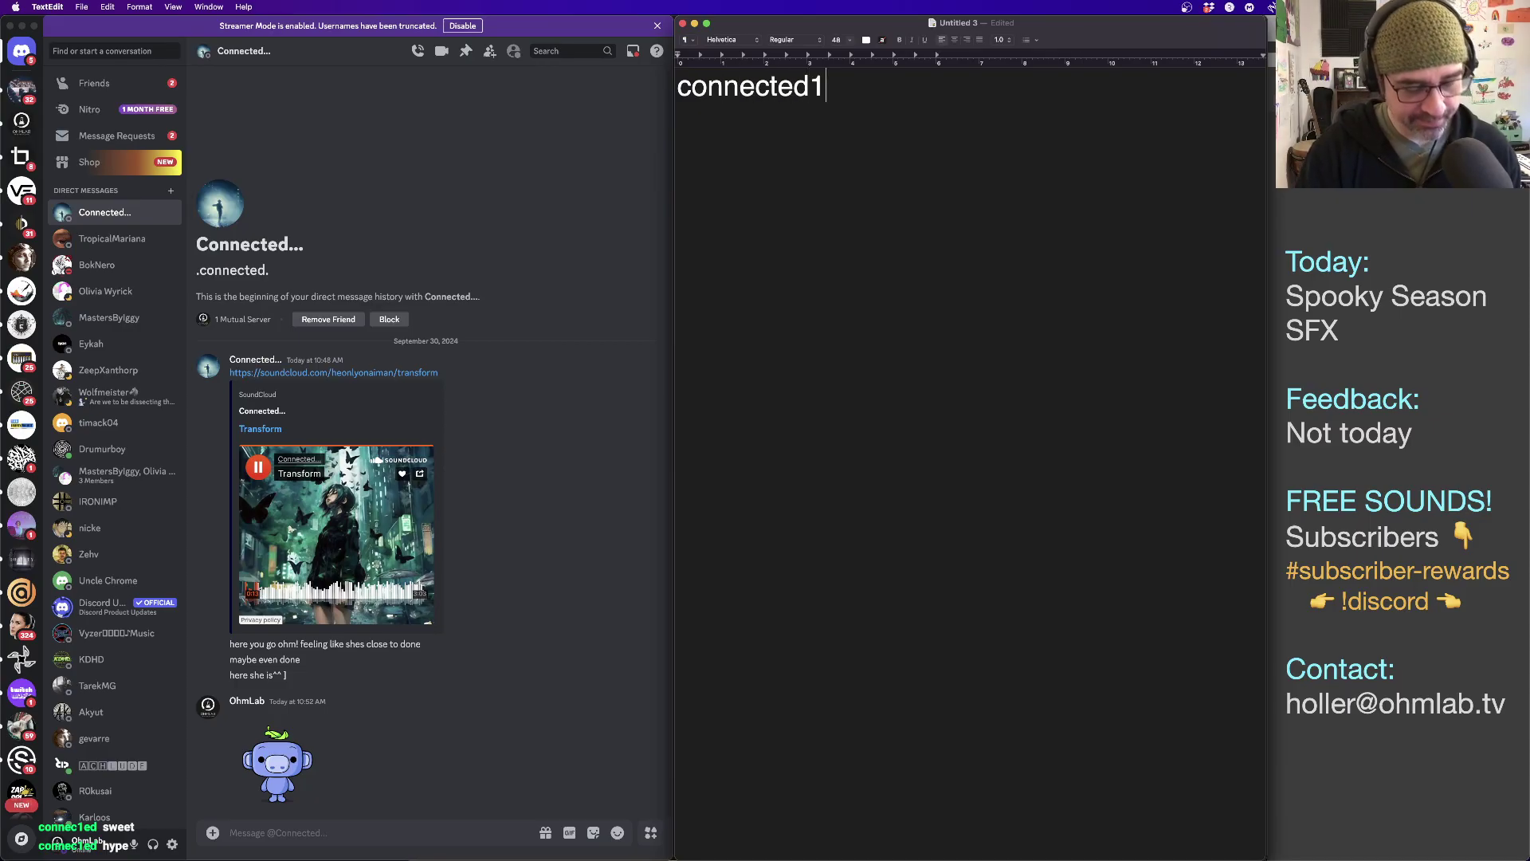
key("Return")
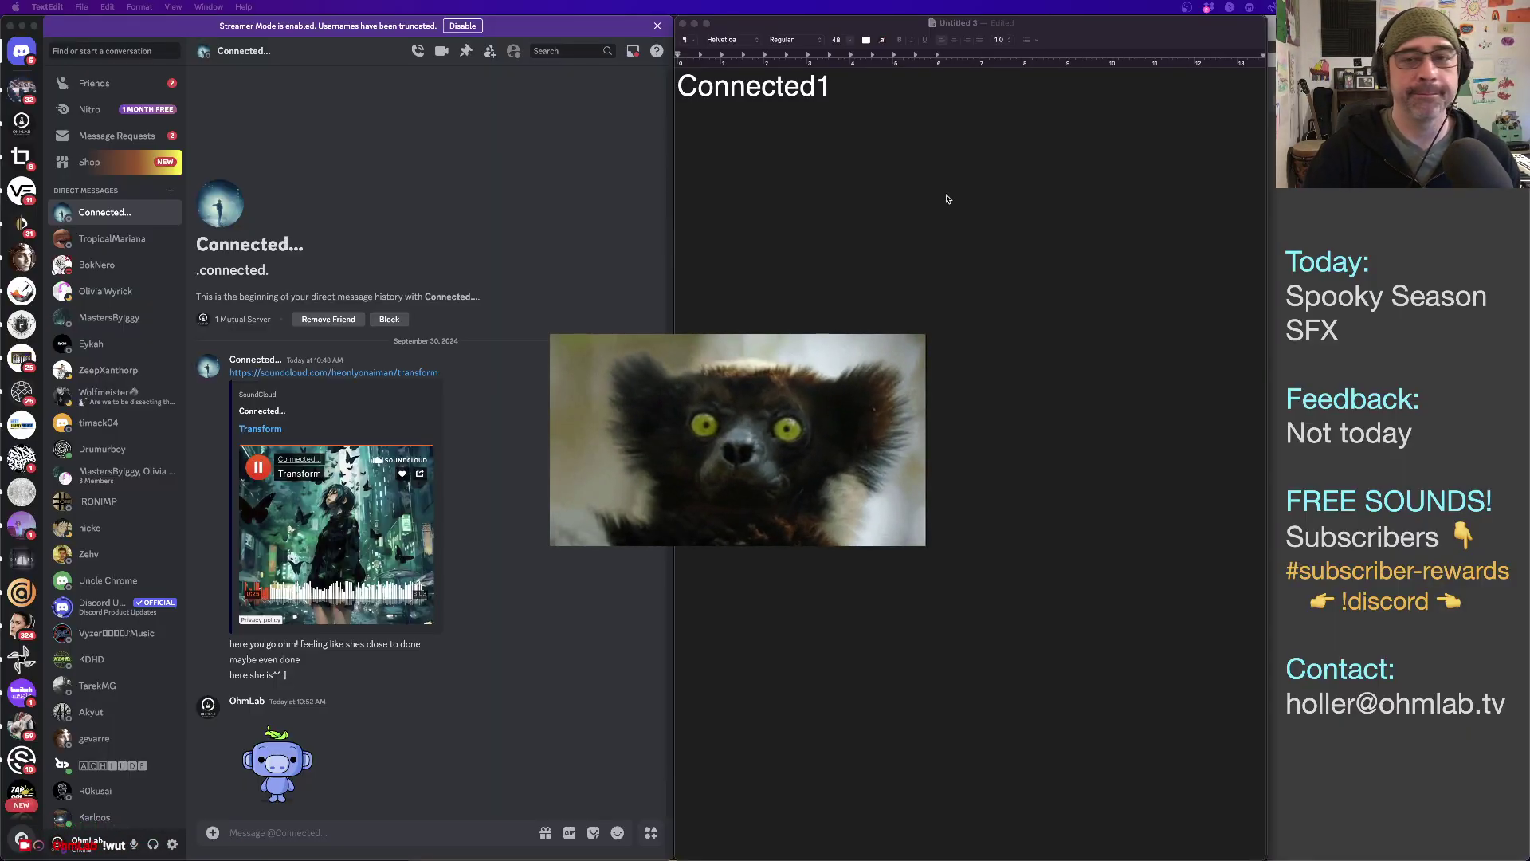
Write the note "Sneaky vibe" below the "Connected1" heading, separated by a blank line.
left_click(818, 166)
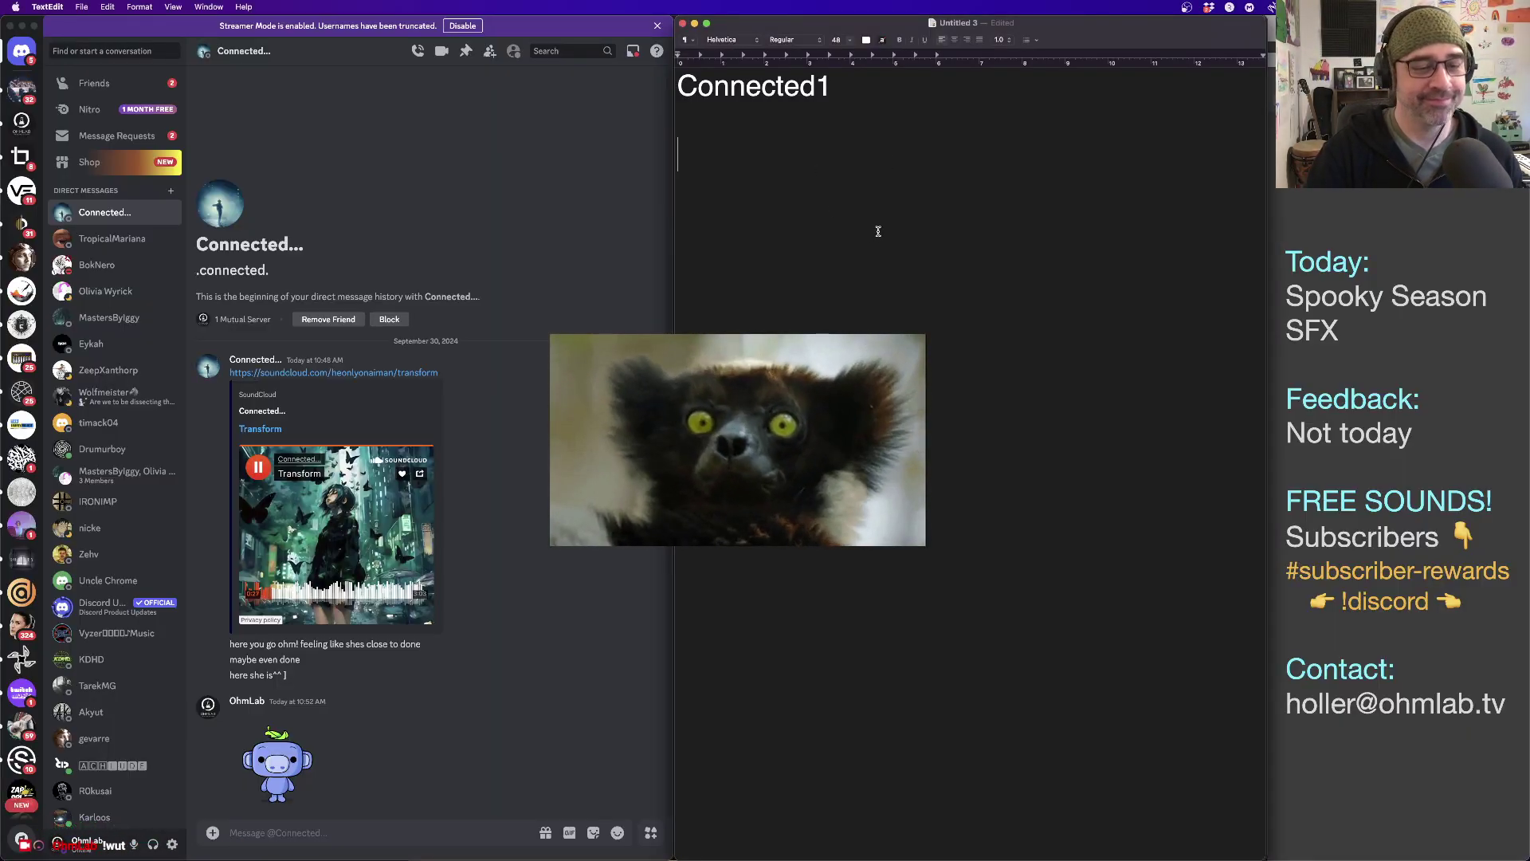
type("Sn")
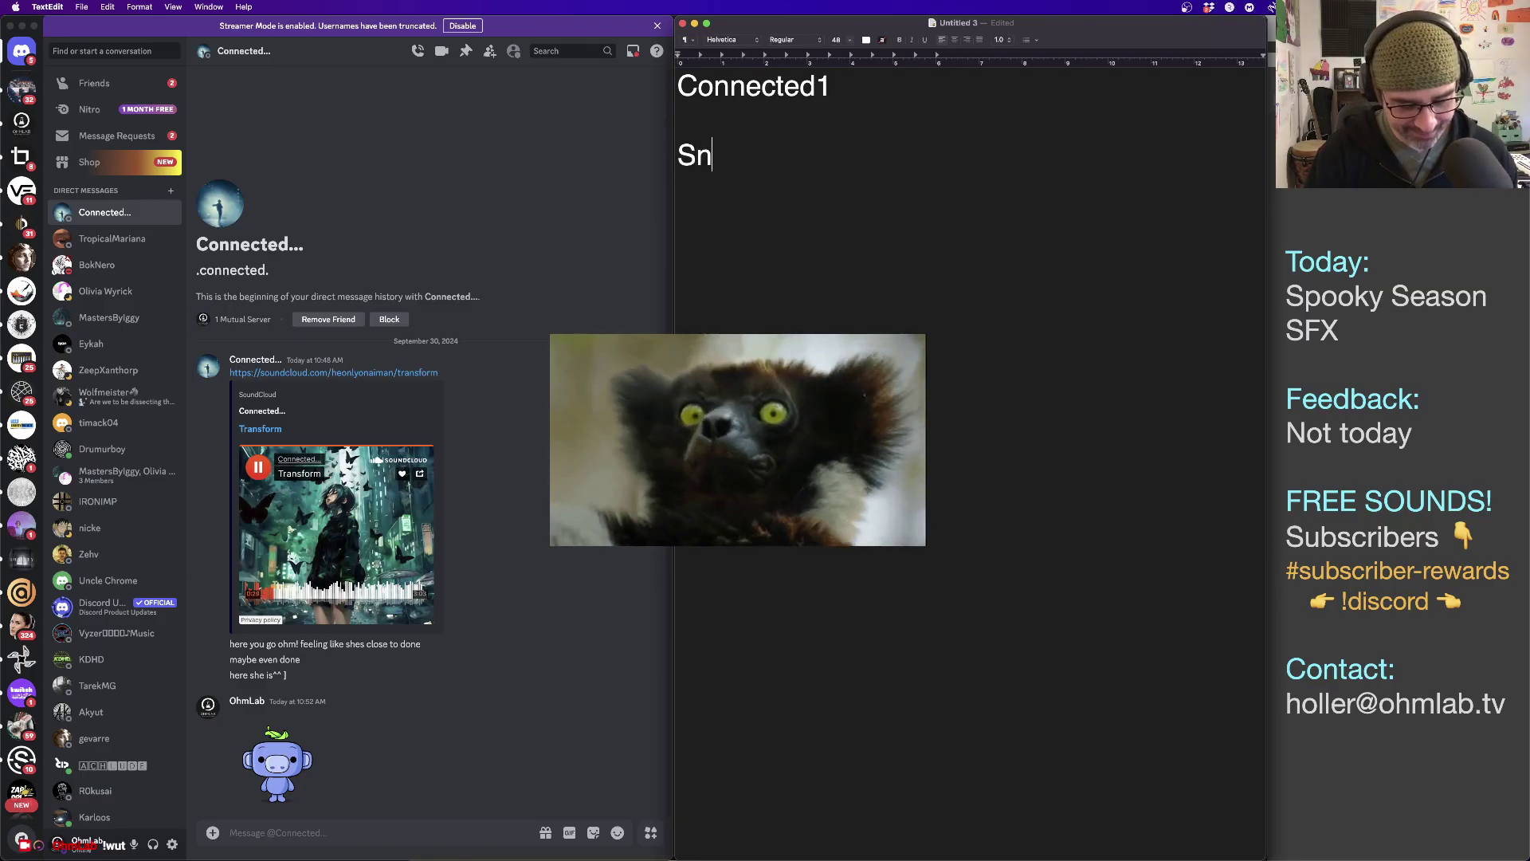
type("eaky vibe")
key("Return")
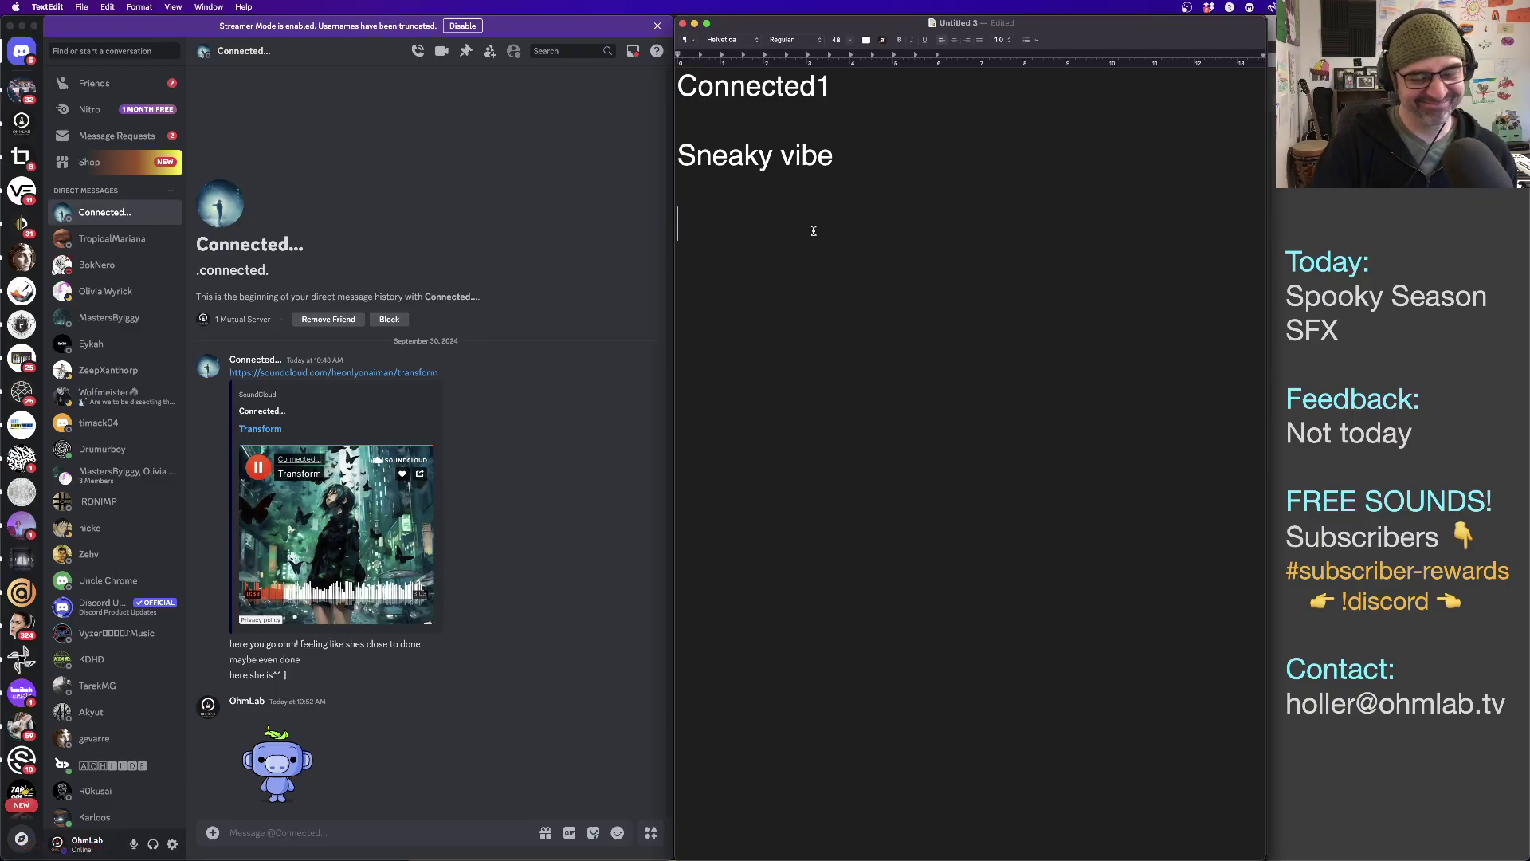
Add the note "Man, wanting just a touch more concave/convex feeling in those curves, This is NASTY!" as a new paragraph.
type("Man, wanting ")
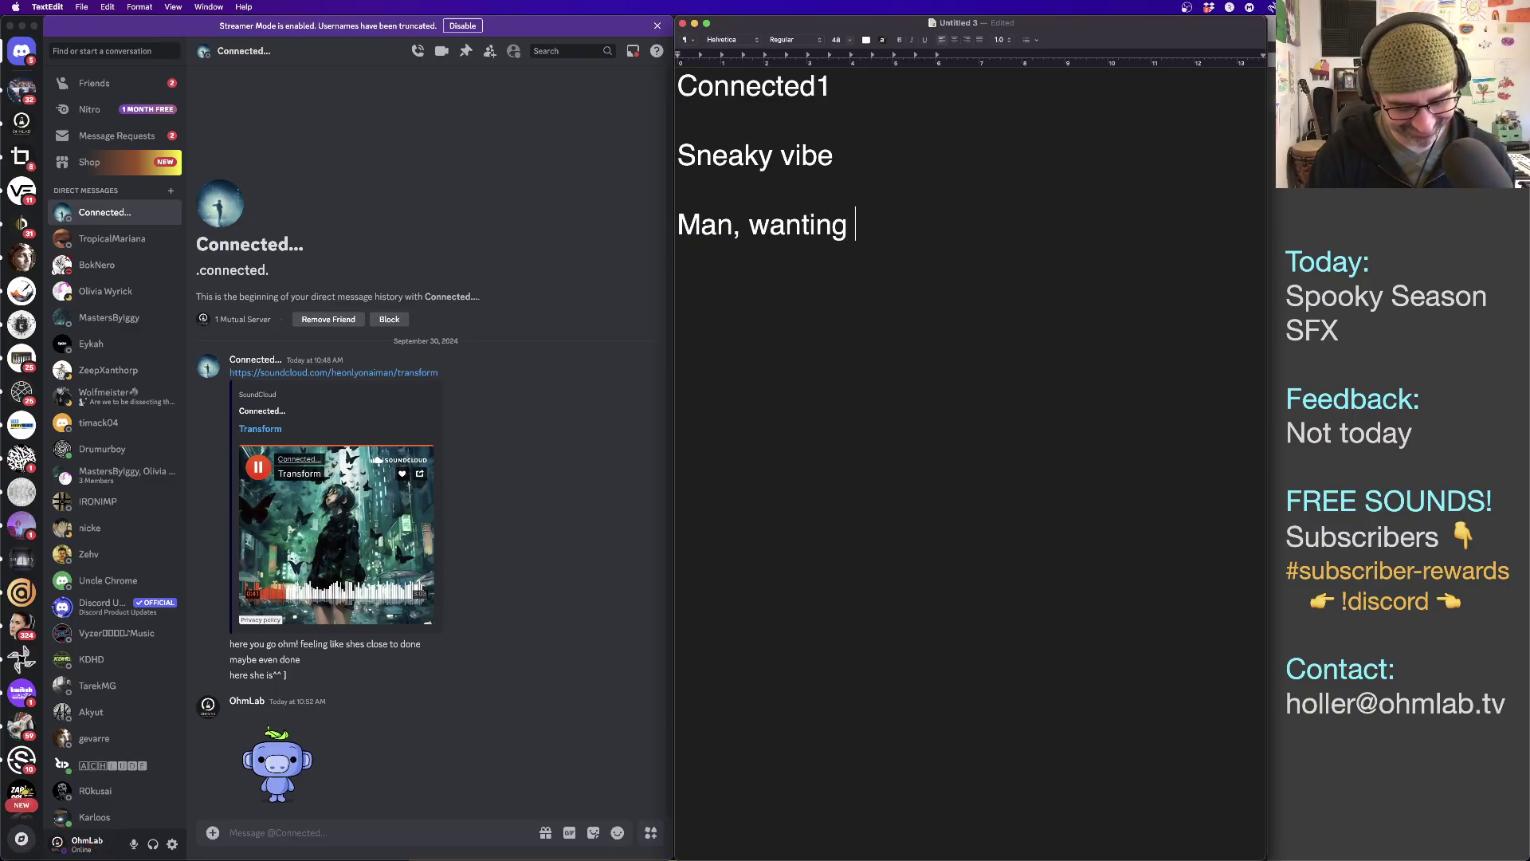
type("just a touch more ")
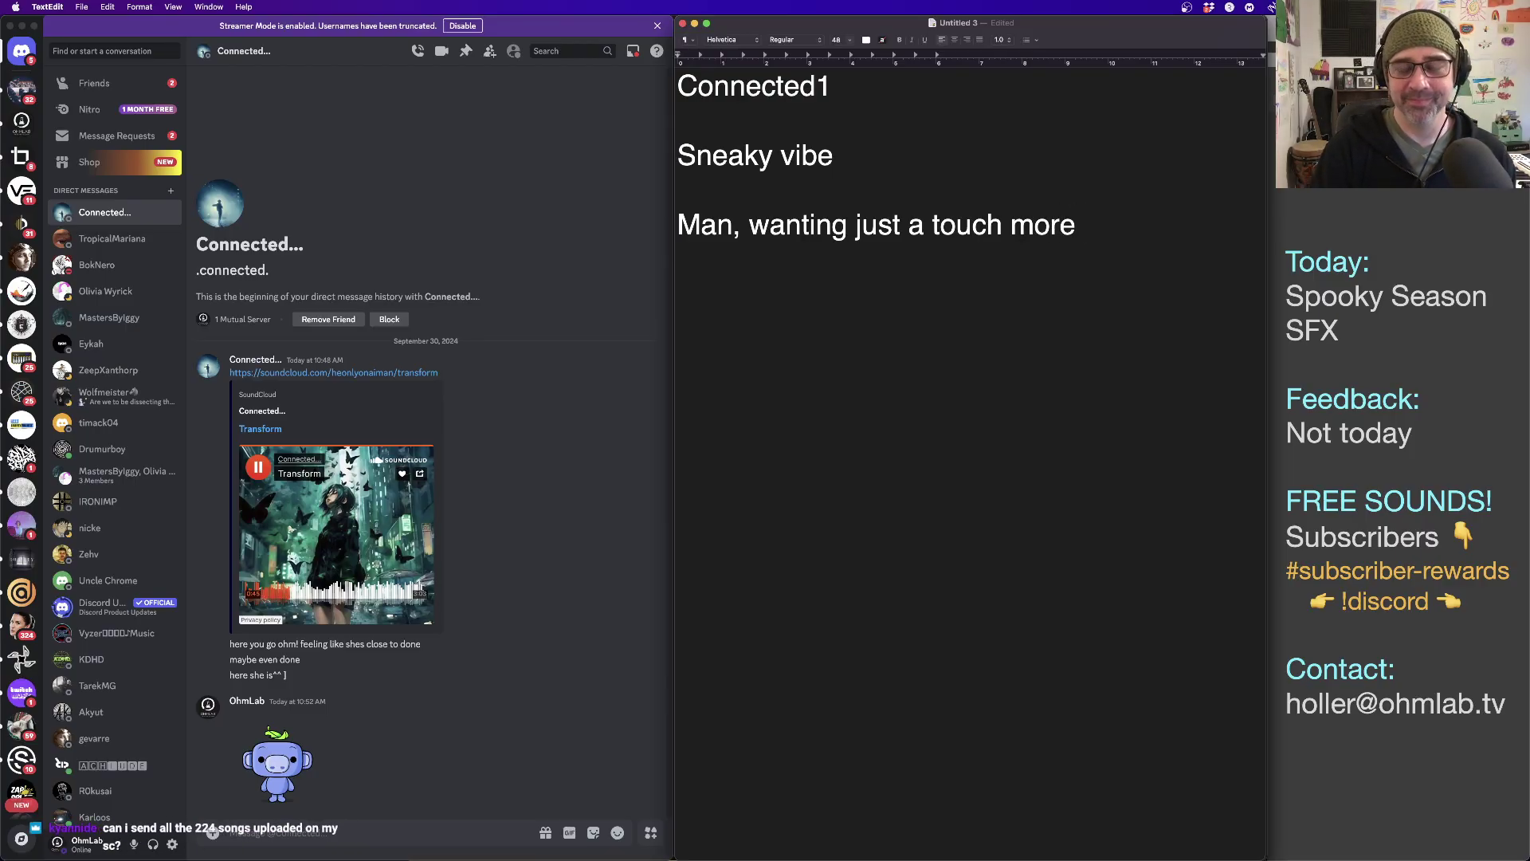
type("concav")
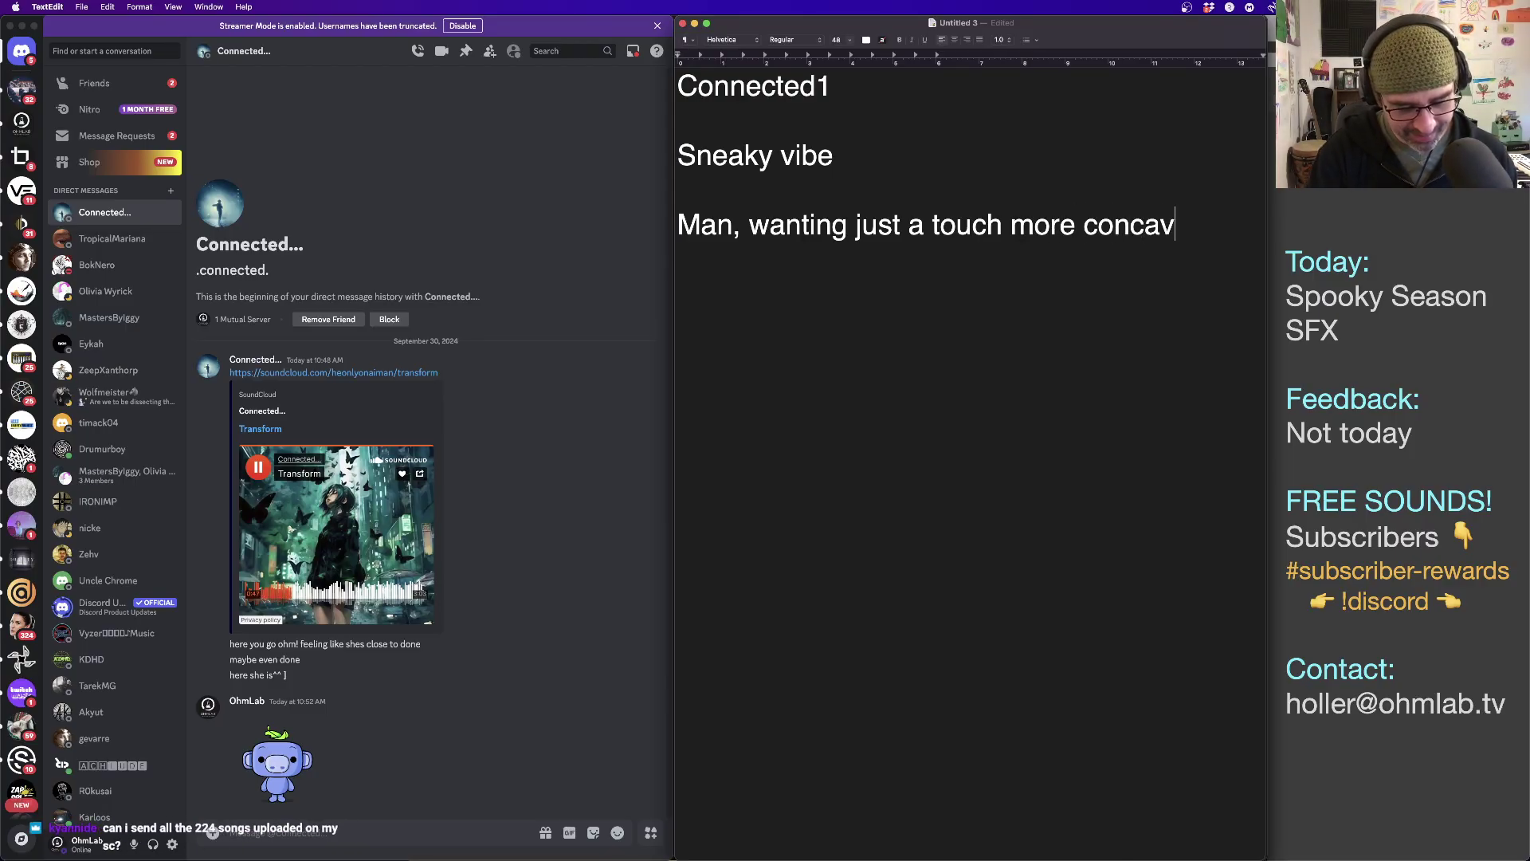
type("e/conve")
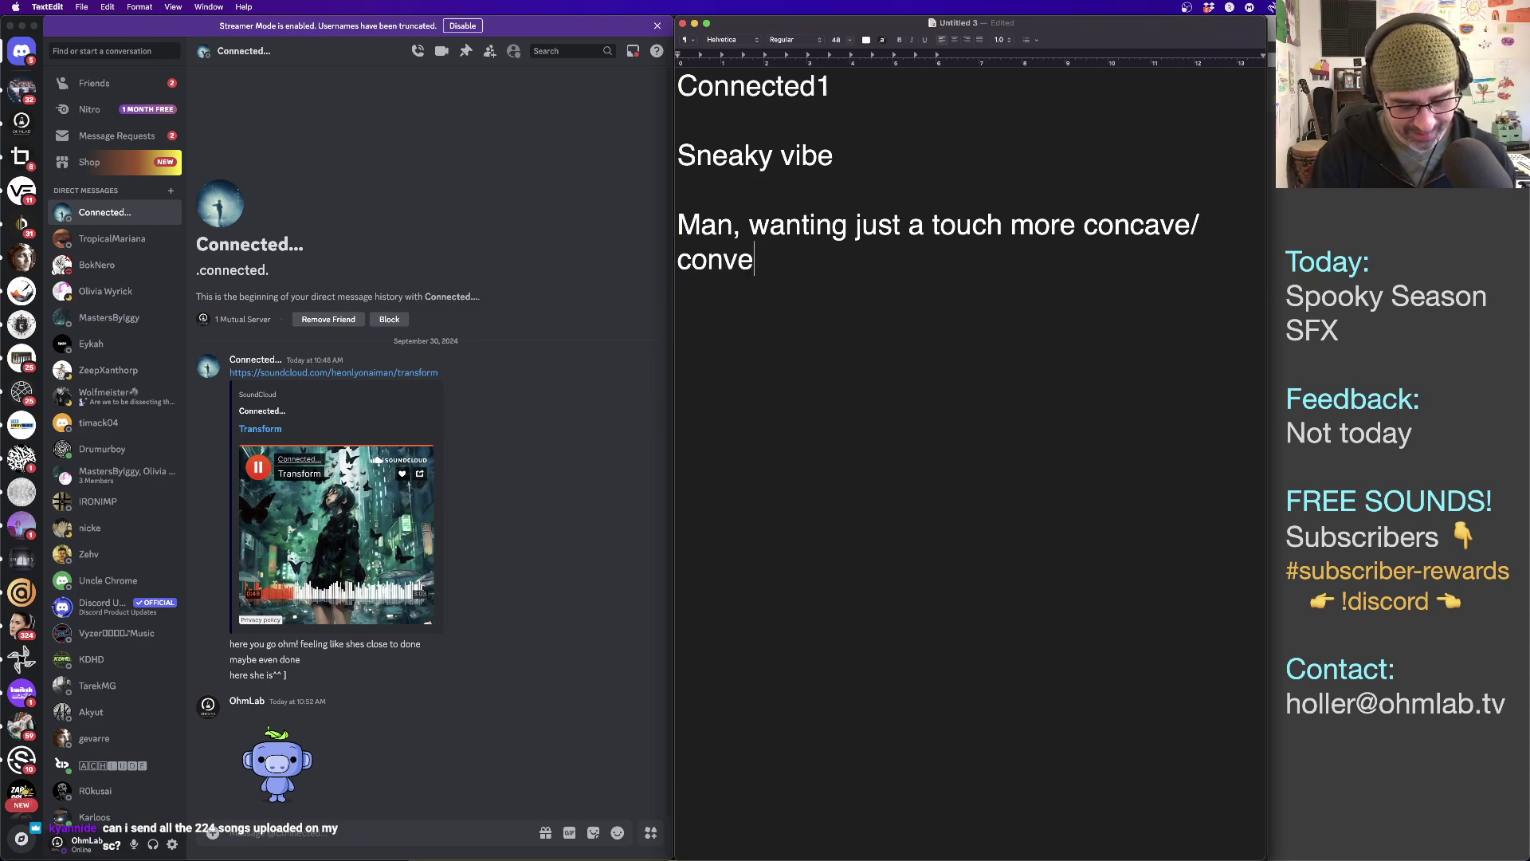
type("x feeling in those")
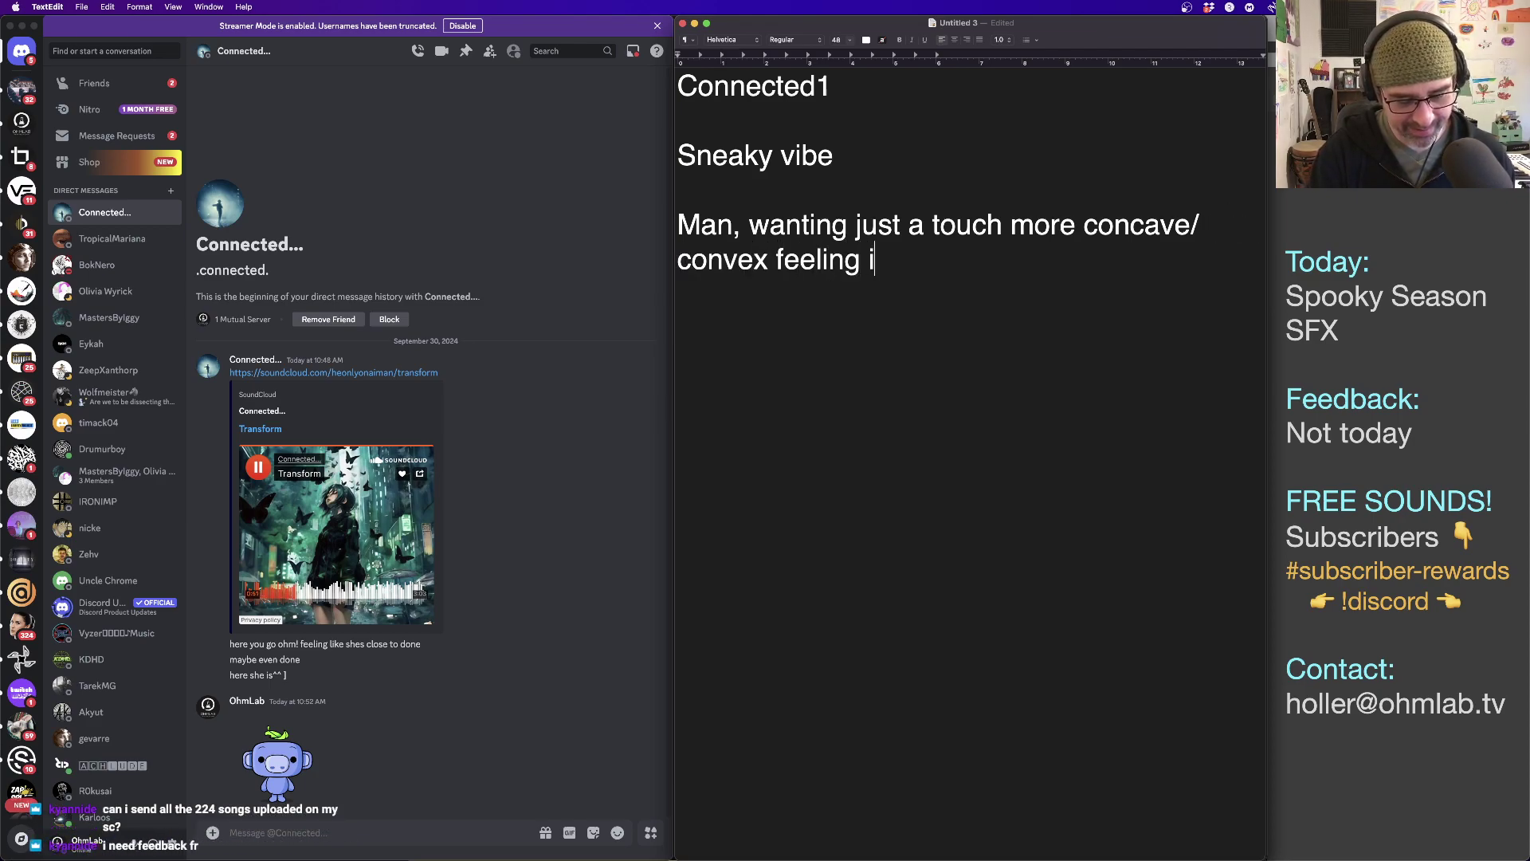
type("ves, ")
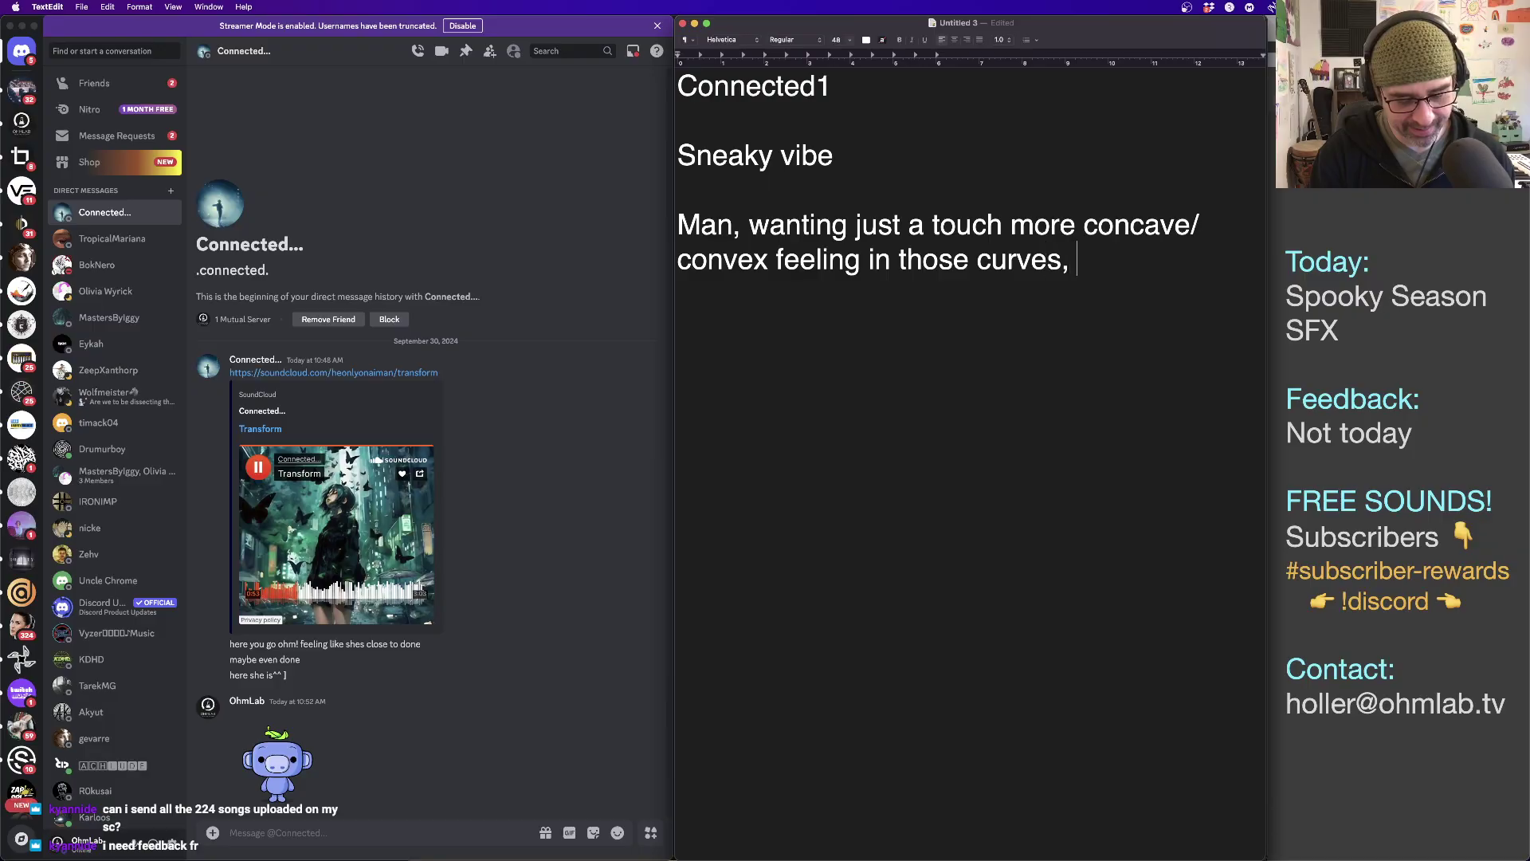
type("This is NASTY!")
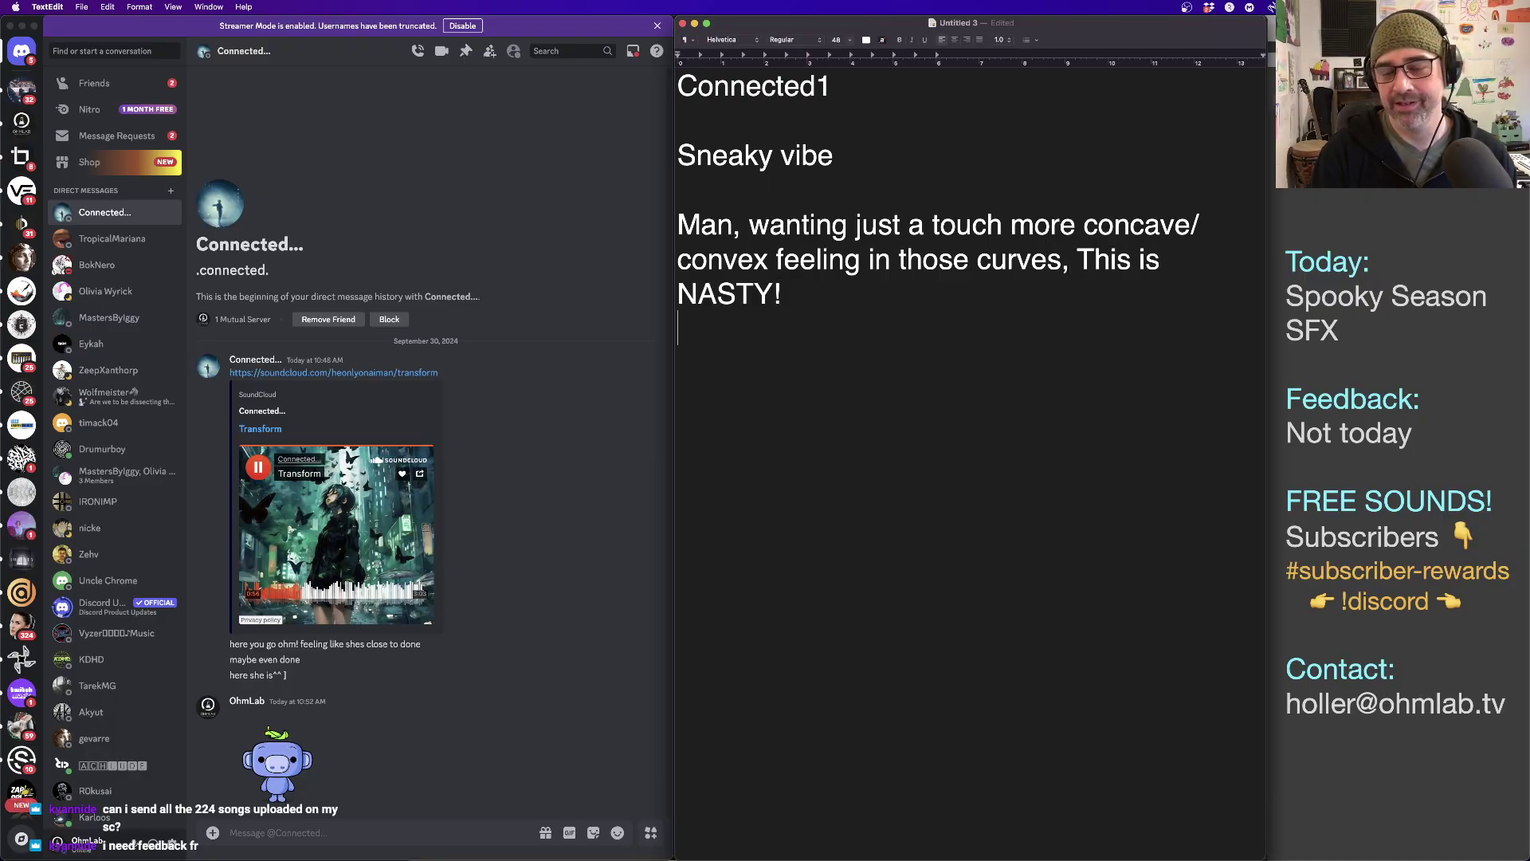
key("Return")
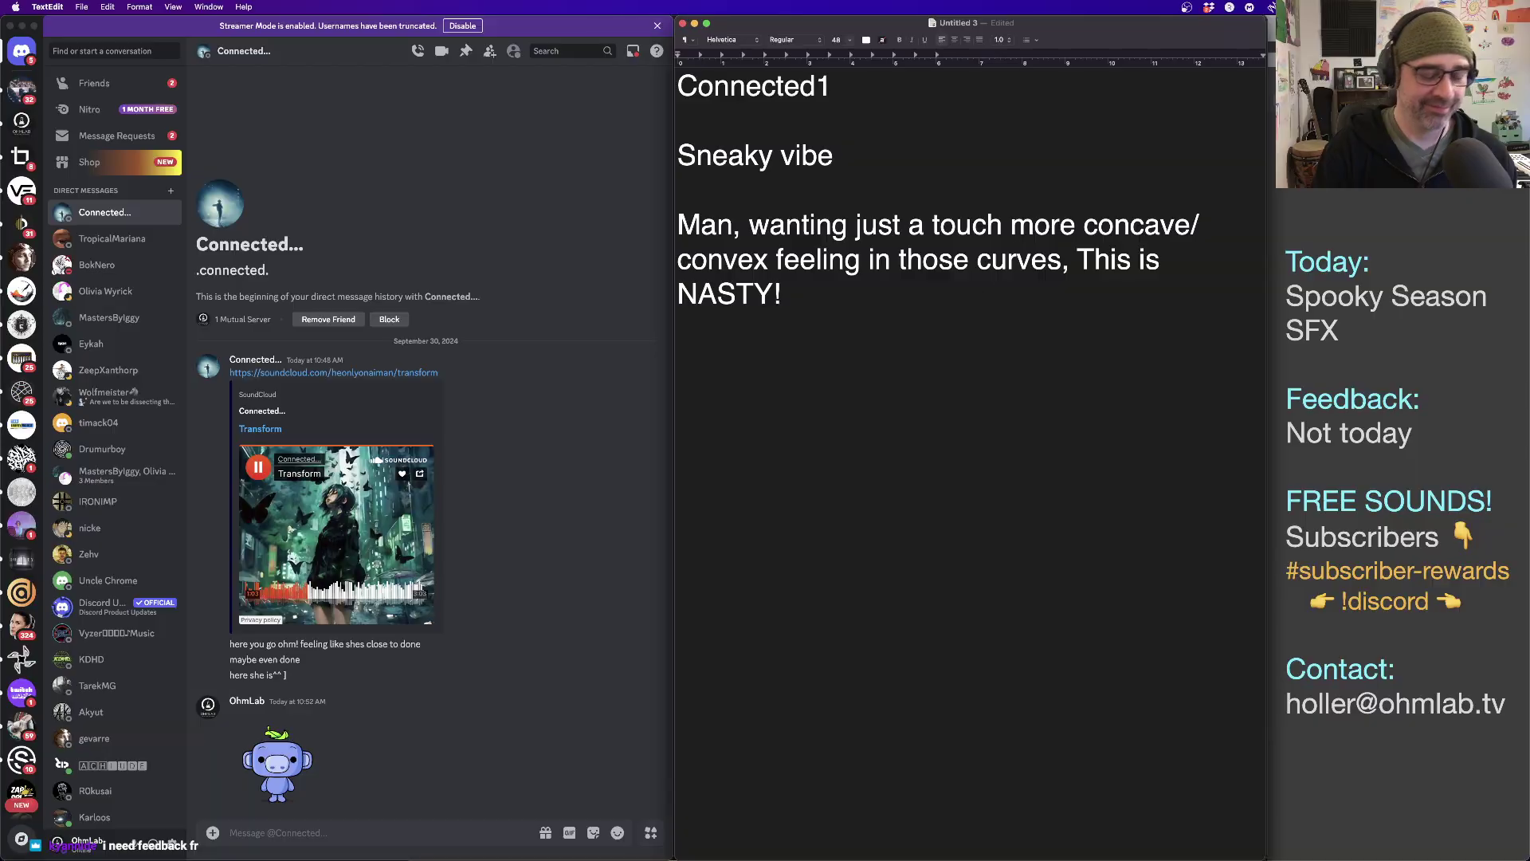
Add a timestamped note in a new paragraph: "1:02 you have an opportunity to make some fun with these snaps.".
type("1:02")
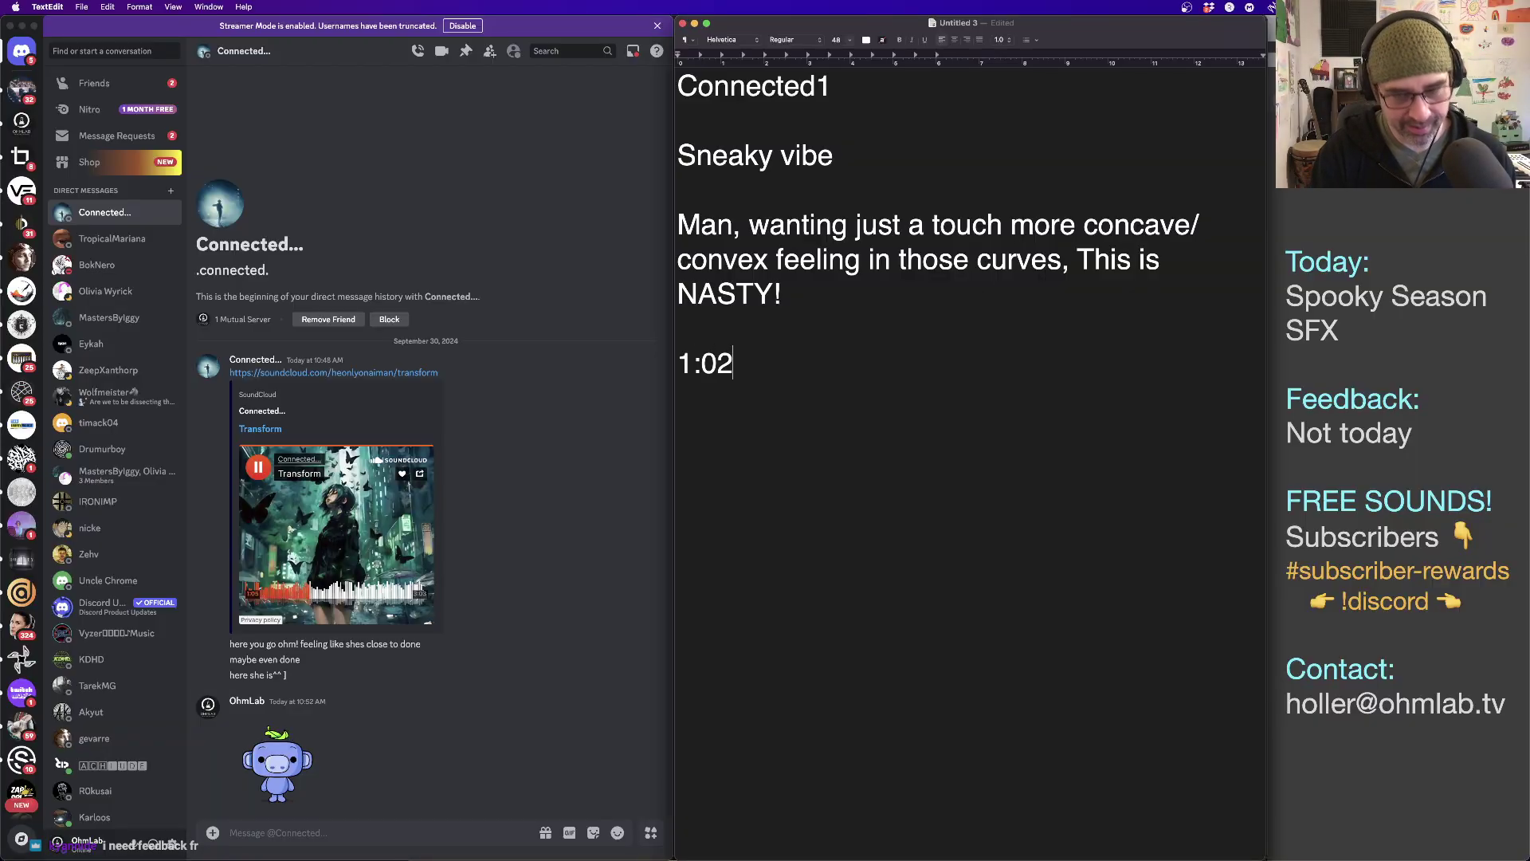
type(" you have ")
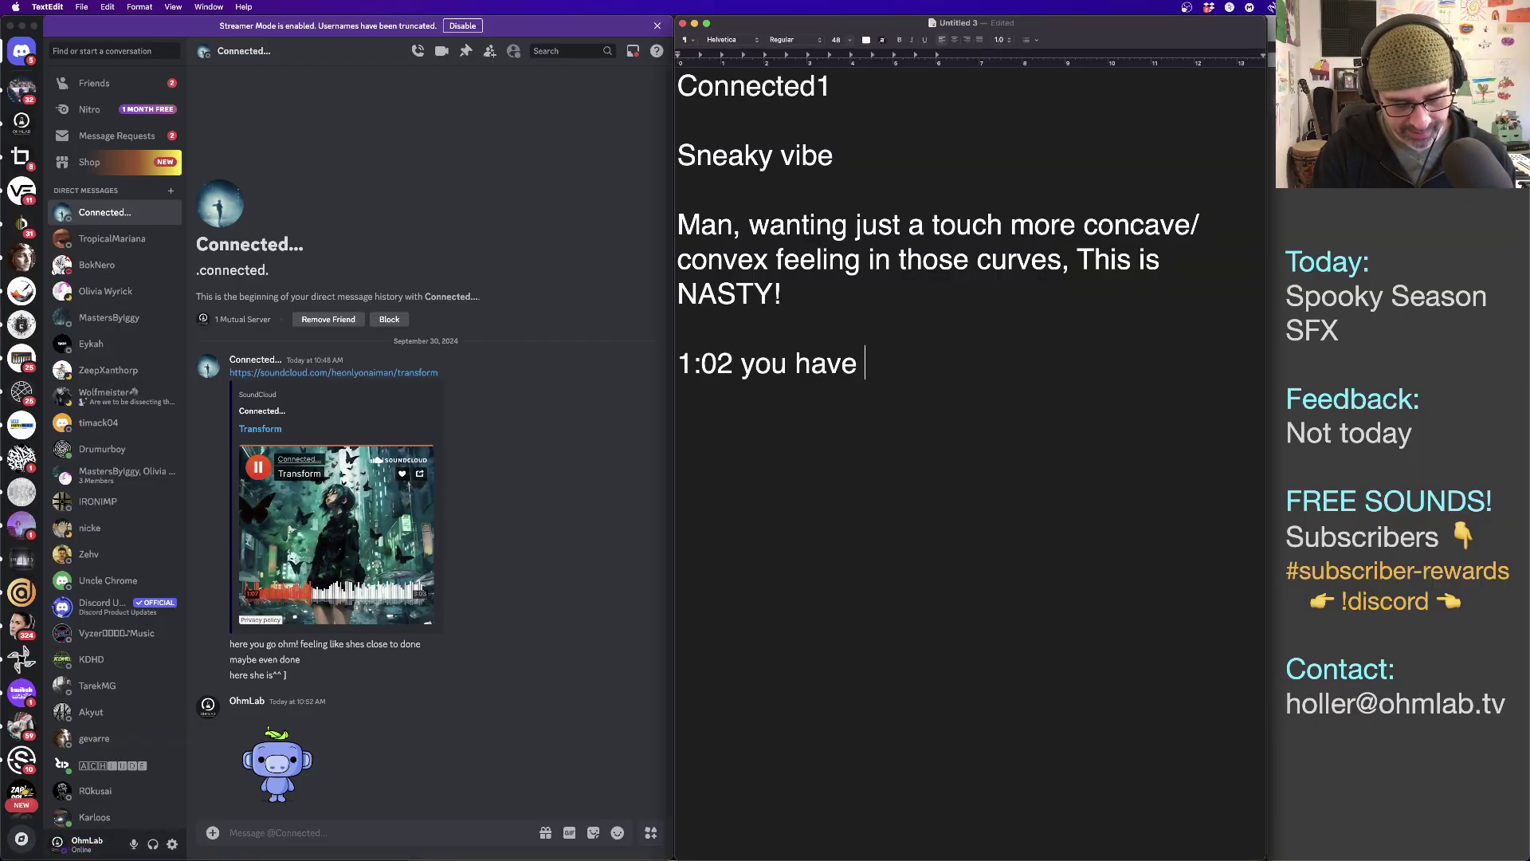
type("an opportunity")
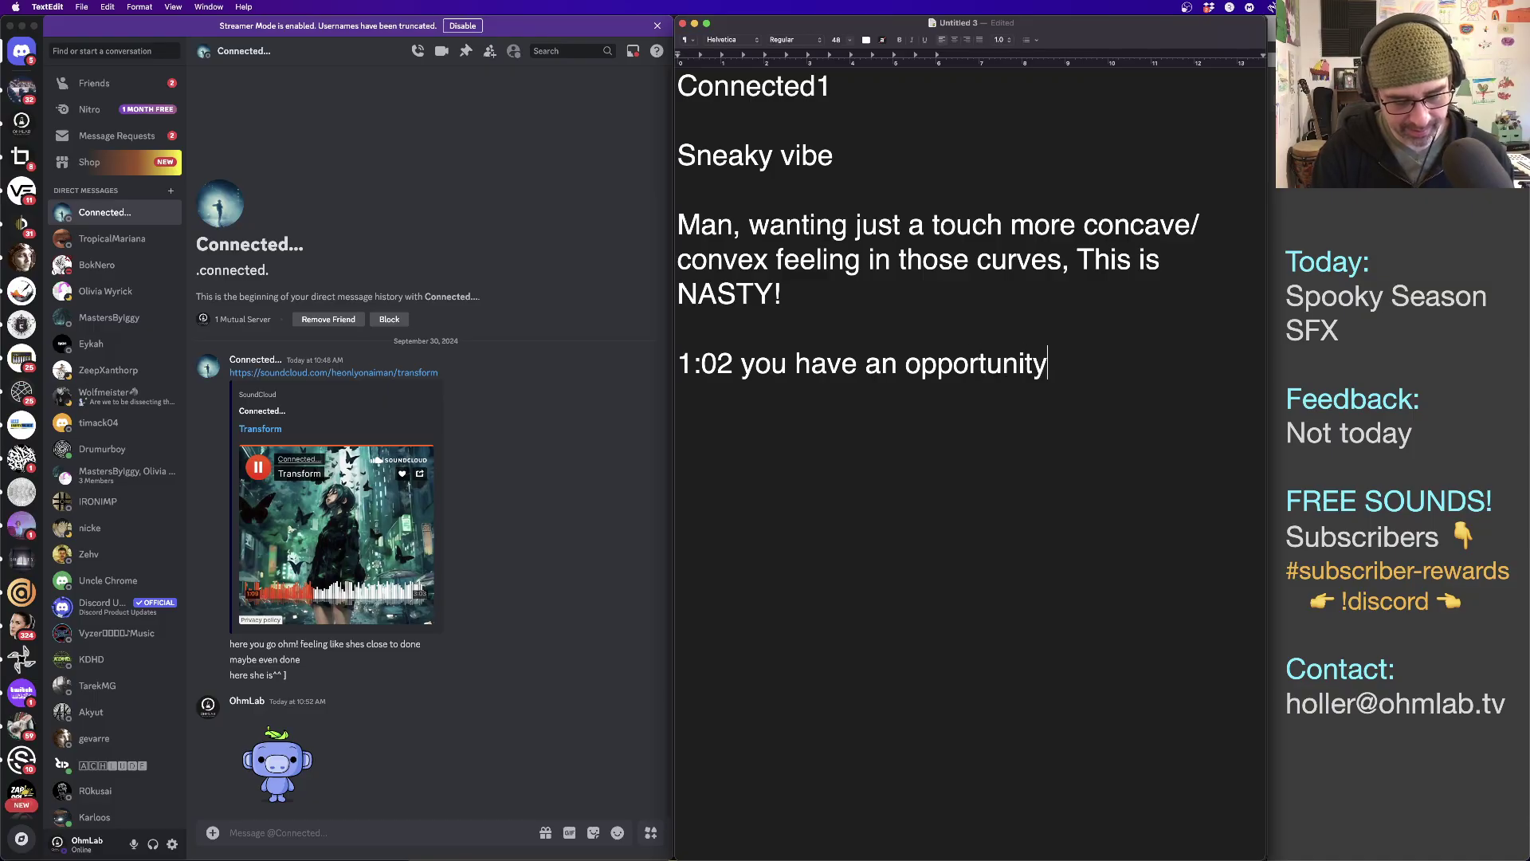
type(" to make s")
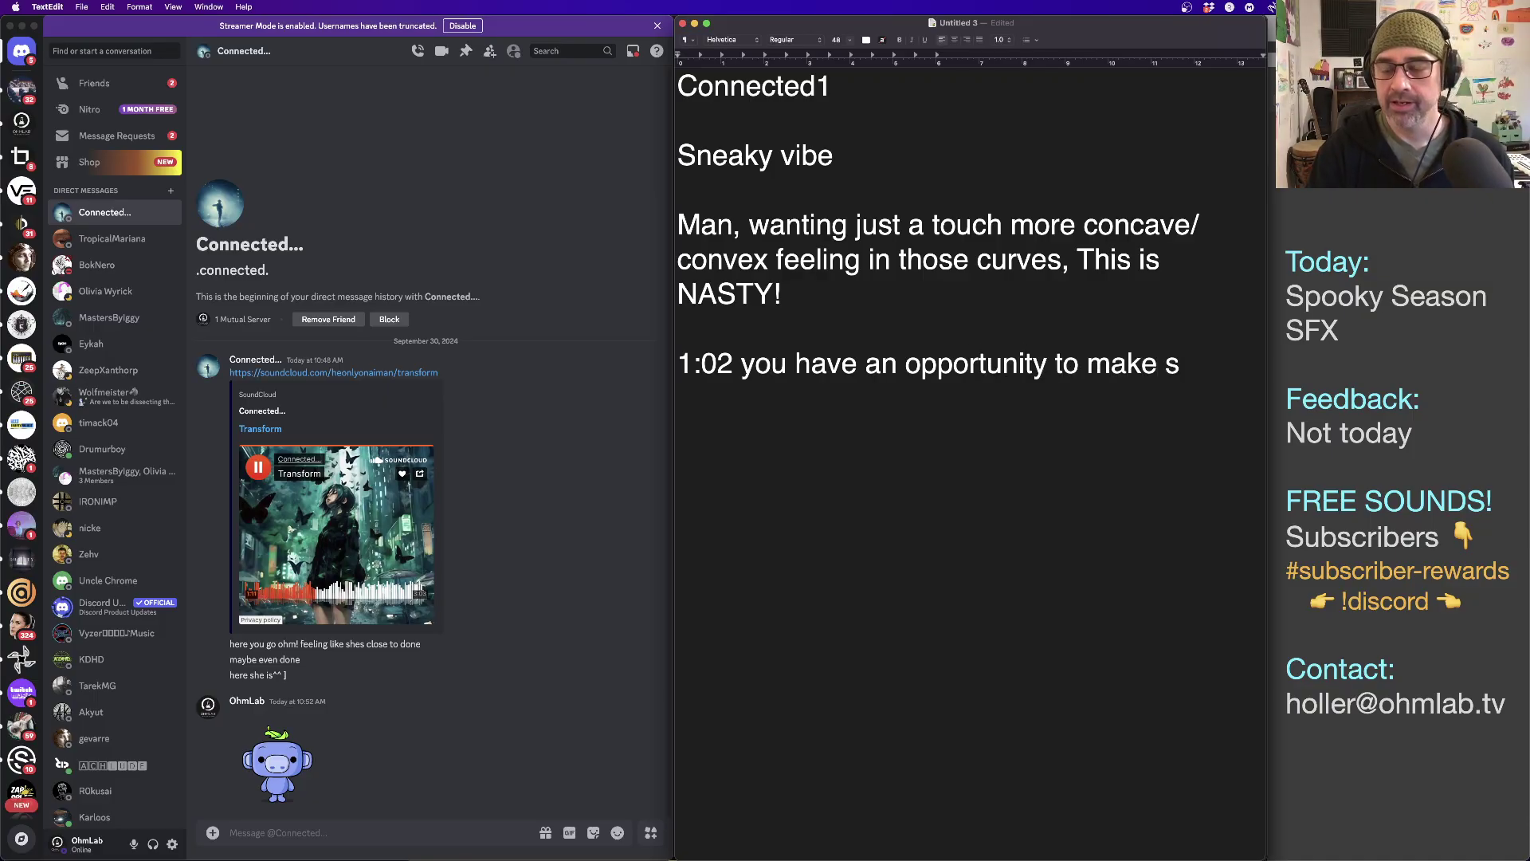
type("ome")
key("BackSpace")
type("me ")
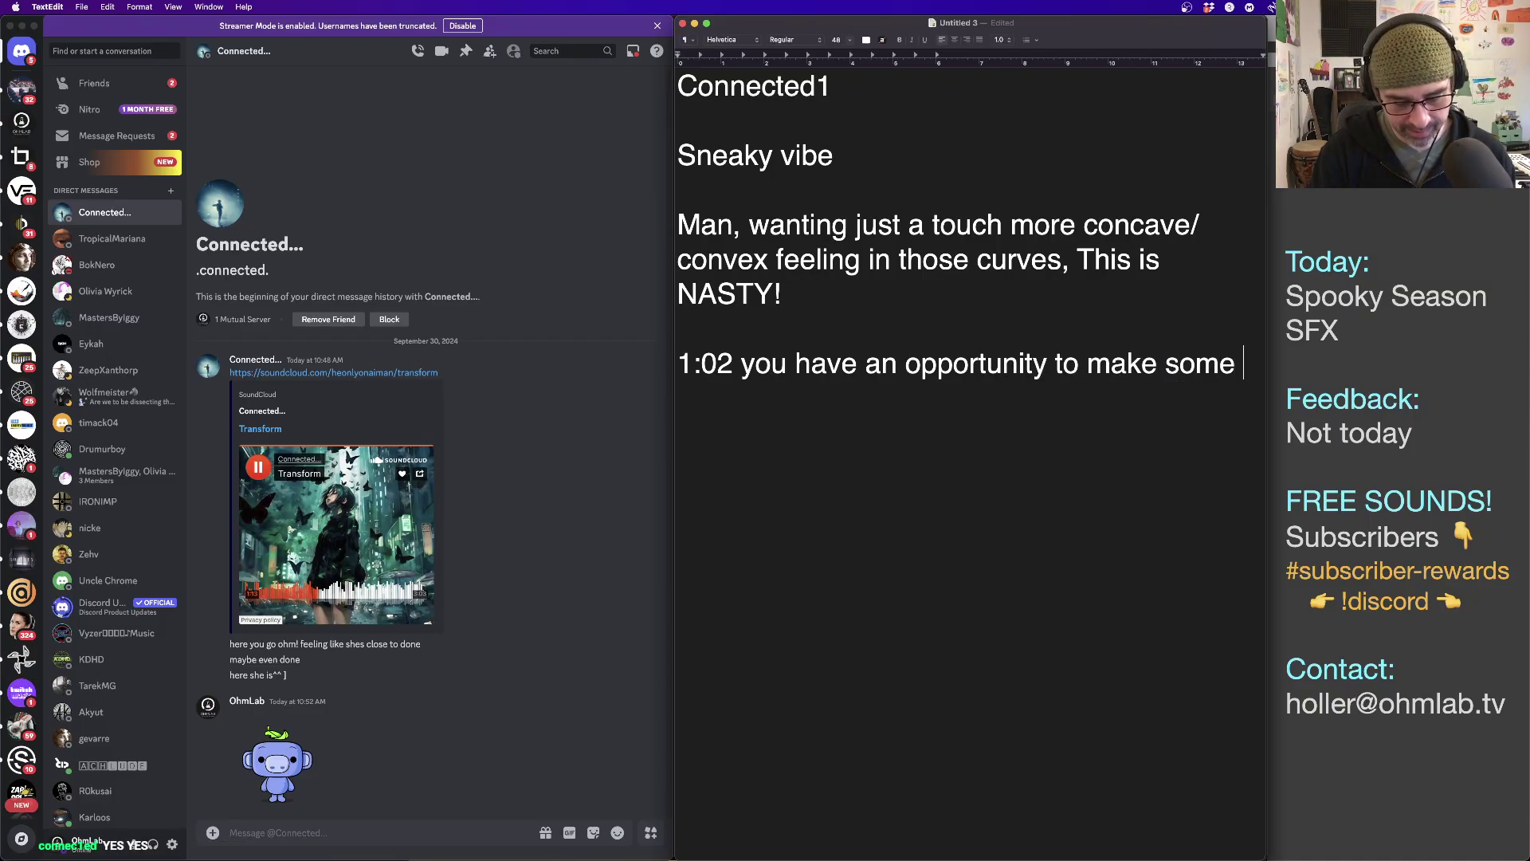
type("fun with these sna")
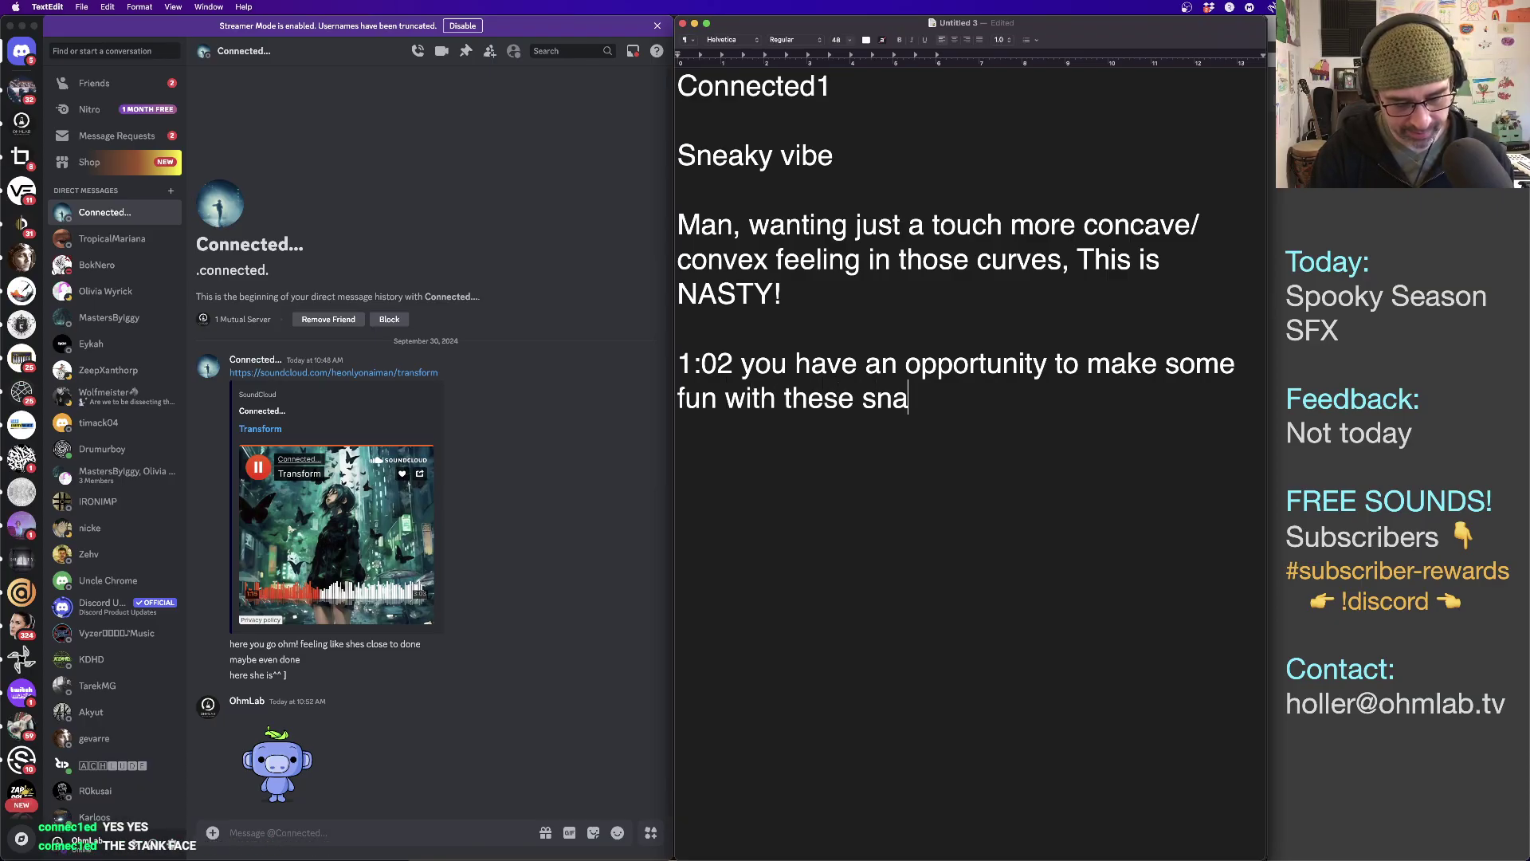
type("ps. ")
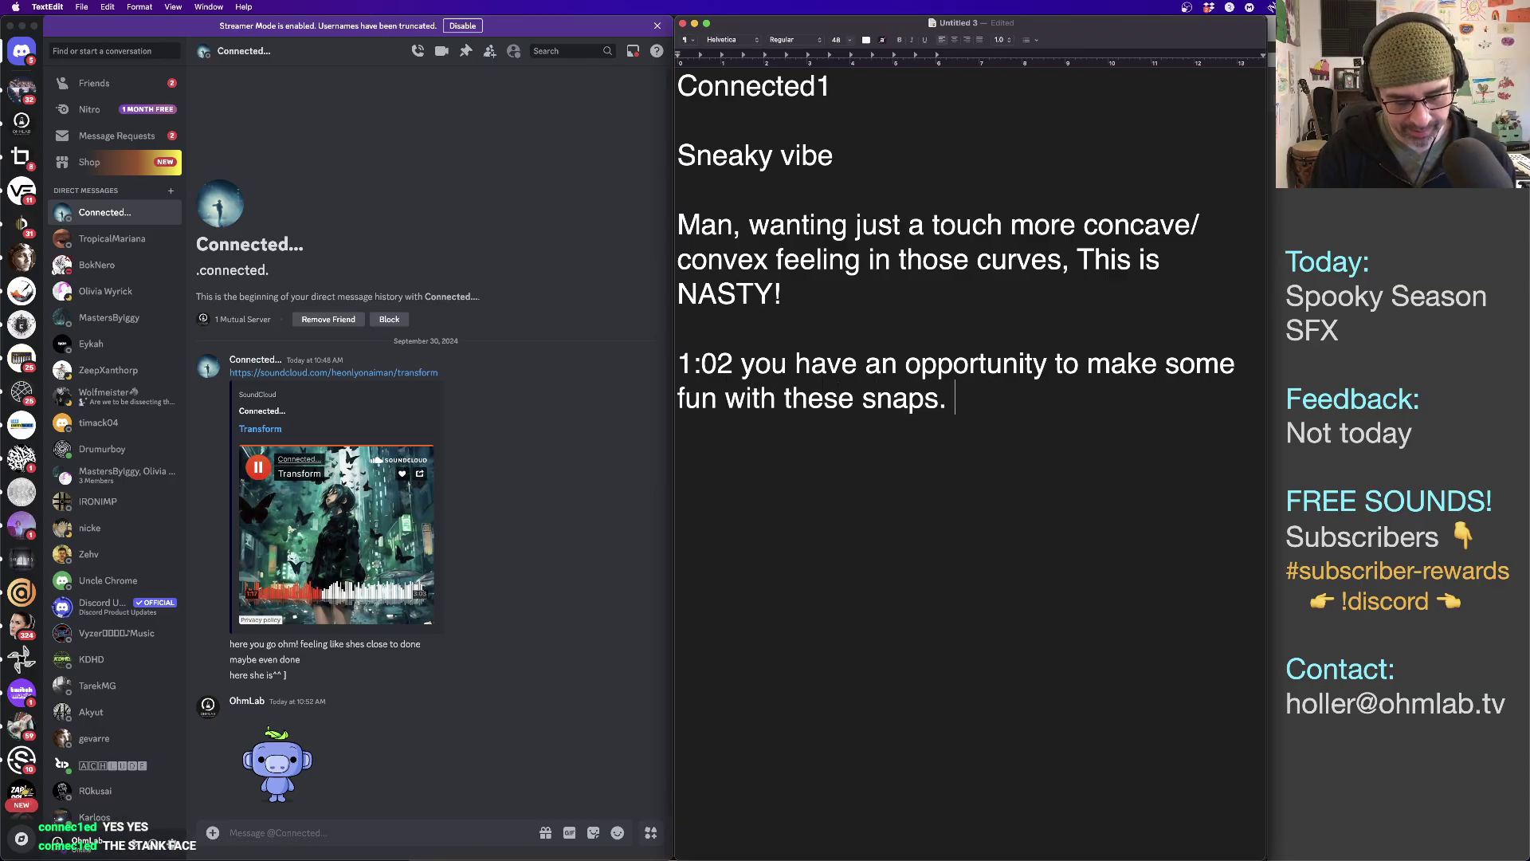
Extend the 1:02 note with "Imagine picking a few in thew entire track to make really 3D and atmospheric." and leave a blank line below.
type("Imagine p")
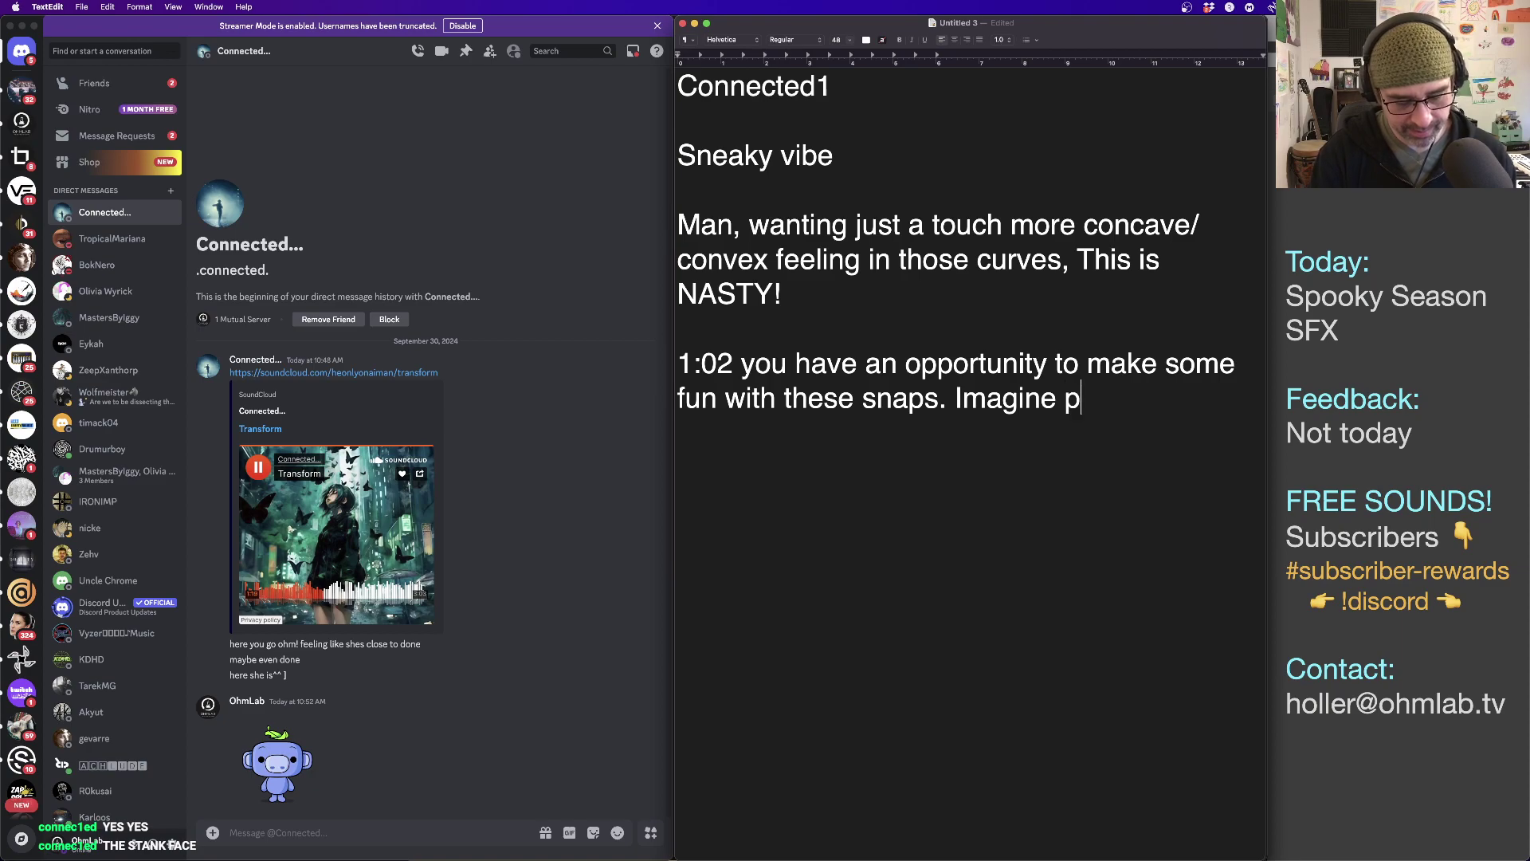
type("icking a few")
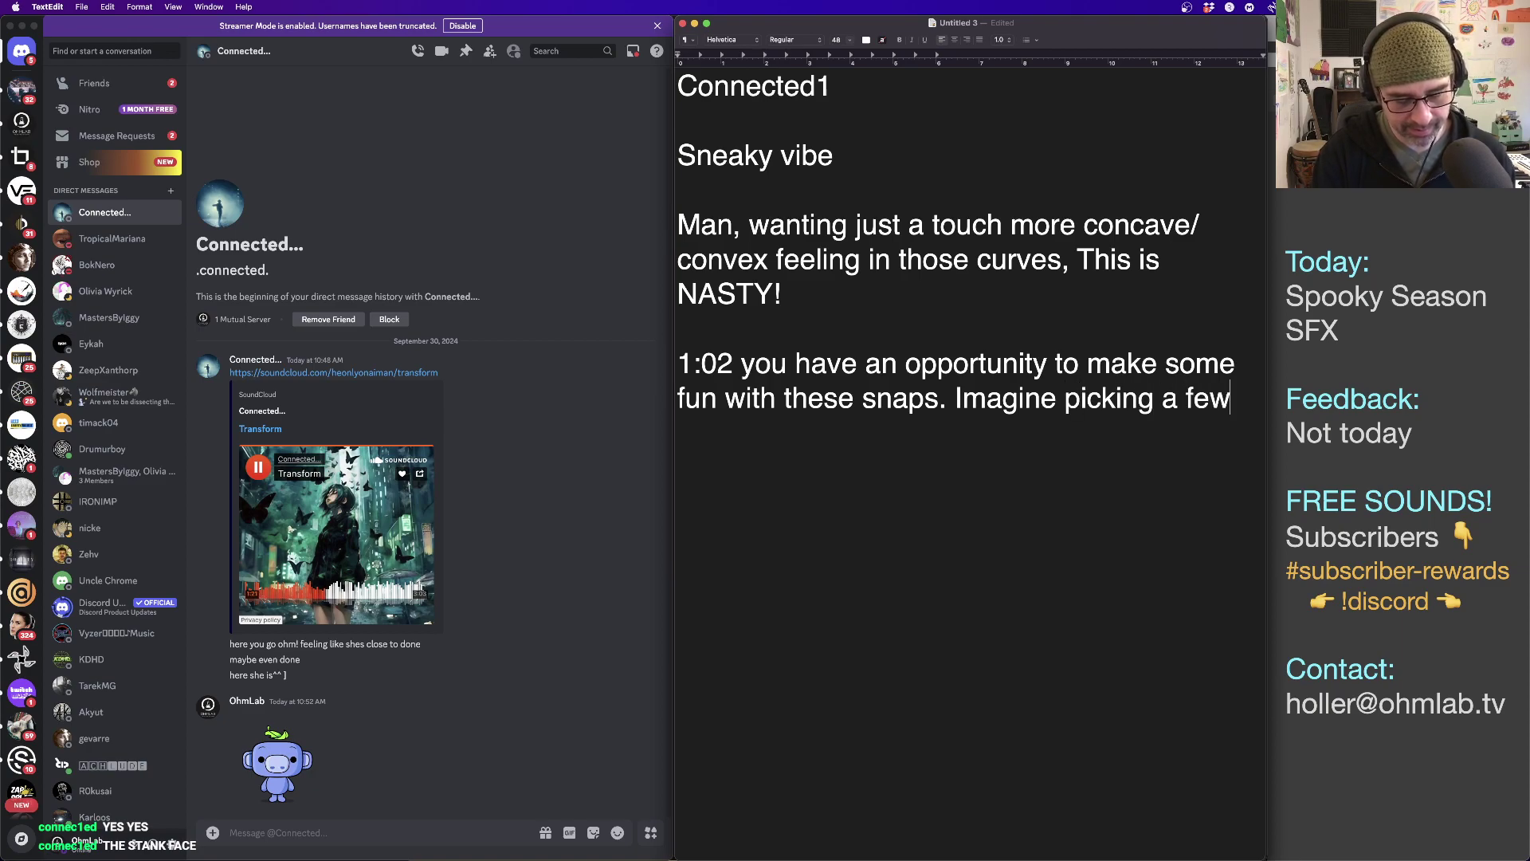
type(" in thew entire")
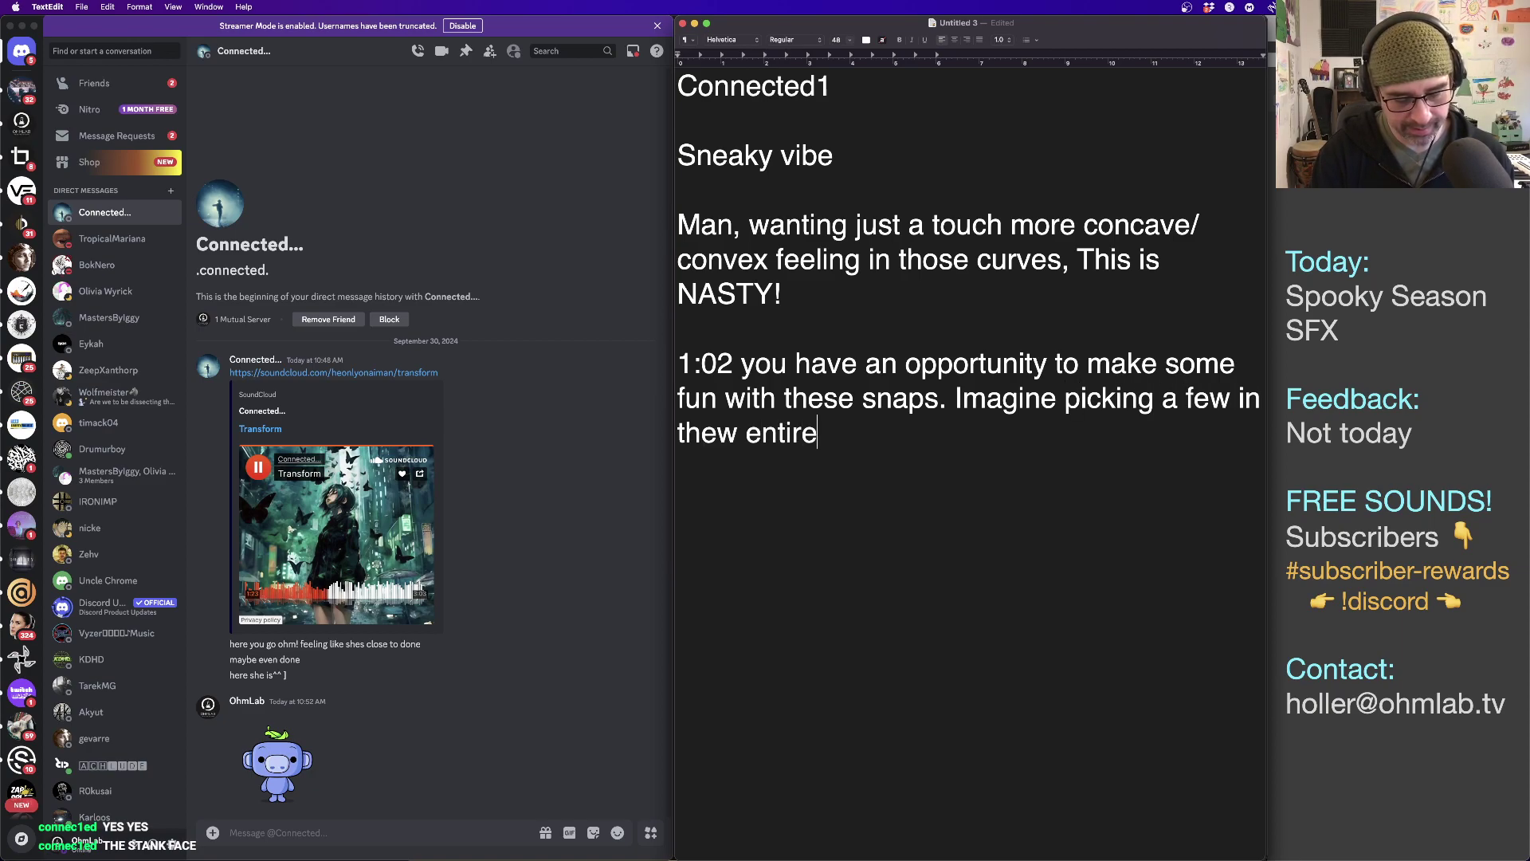
type(" track to make r")
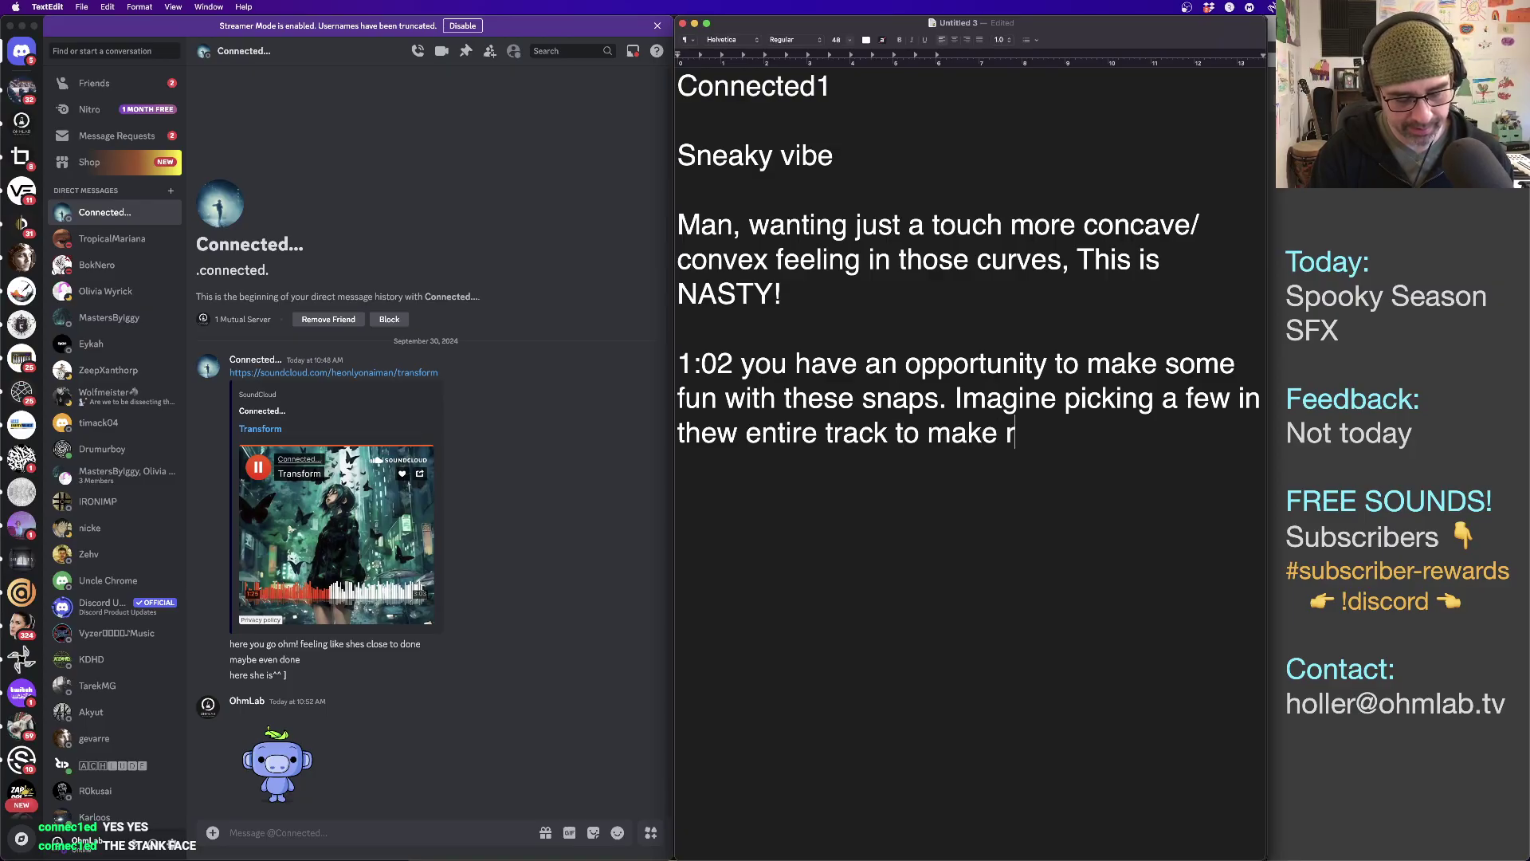
type("eally ")
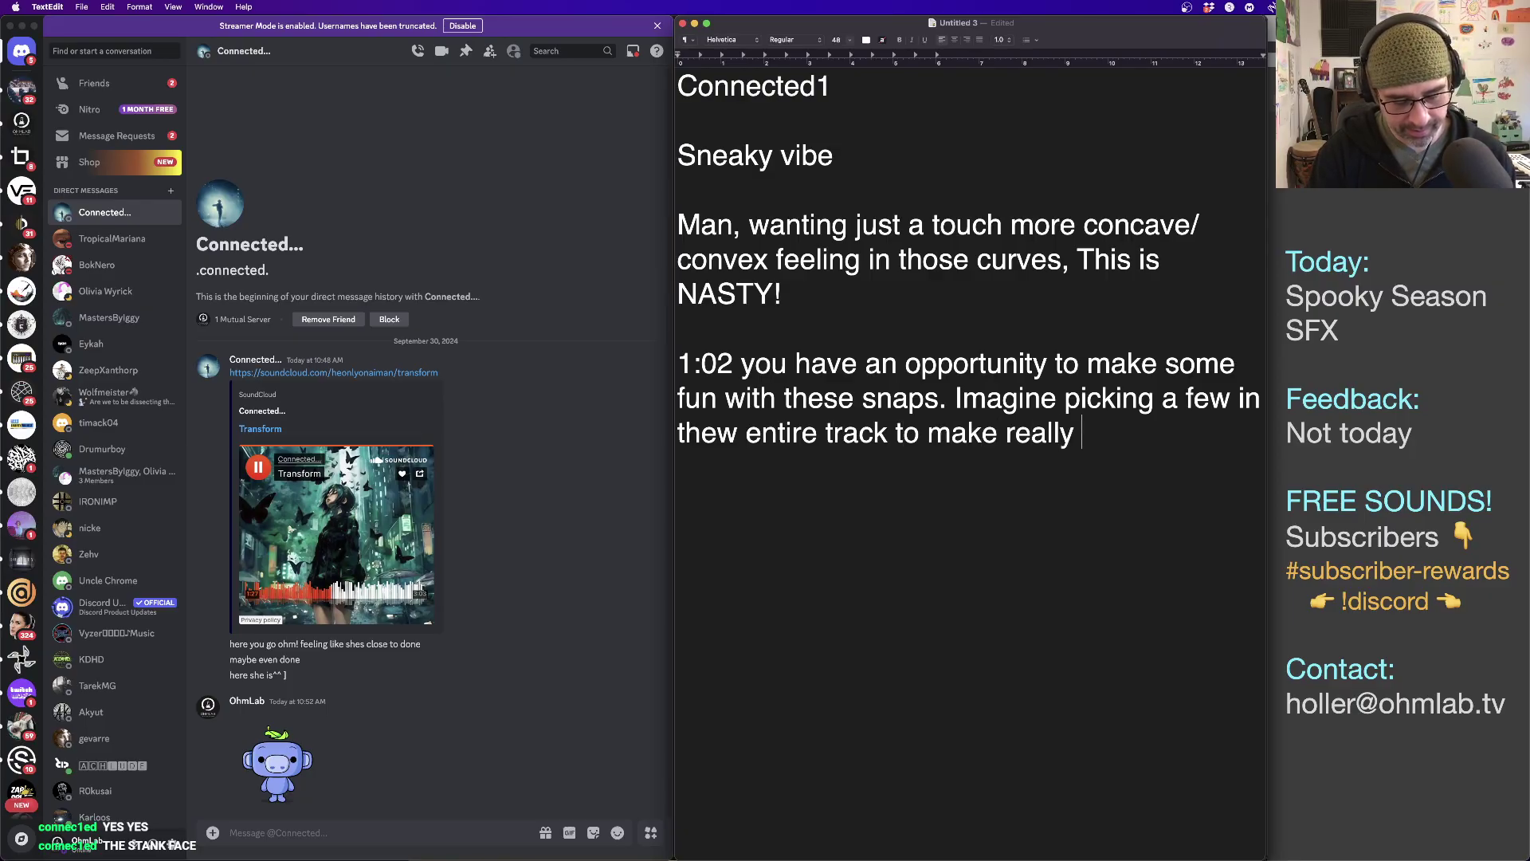
type("3D")
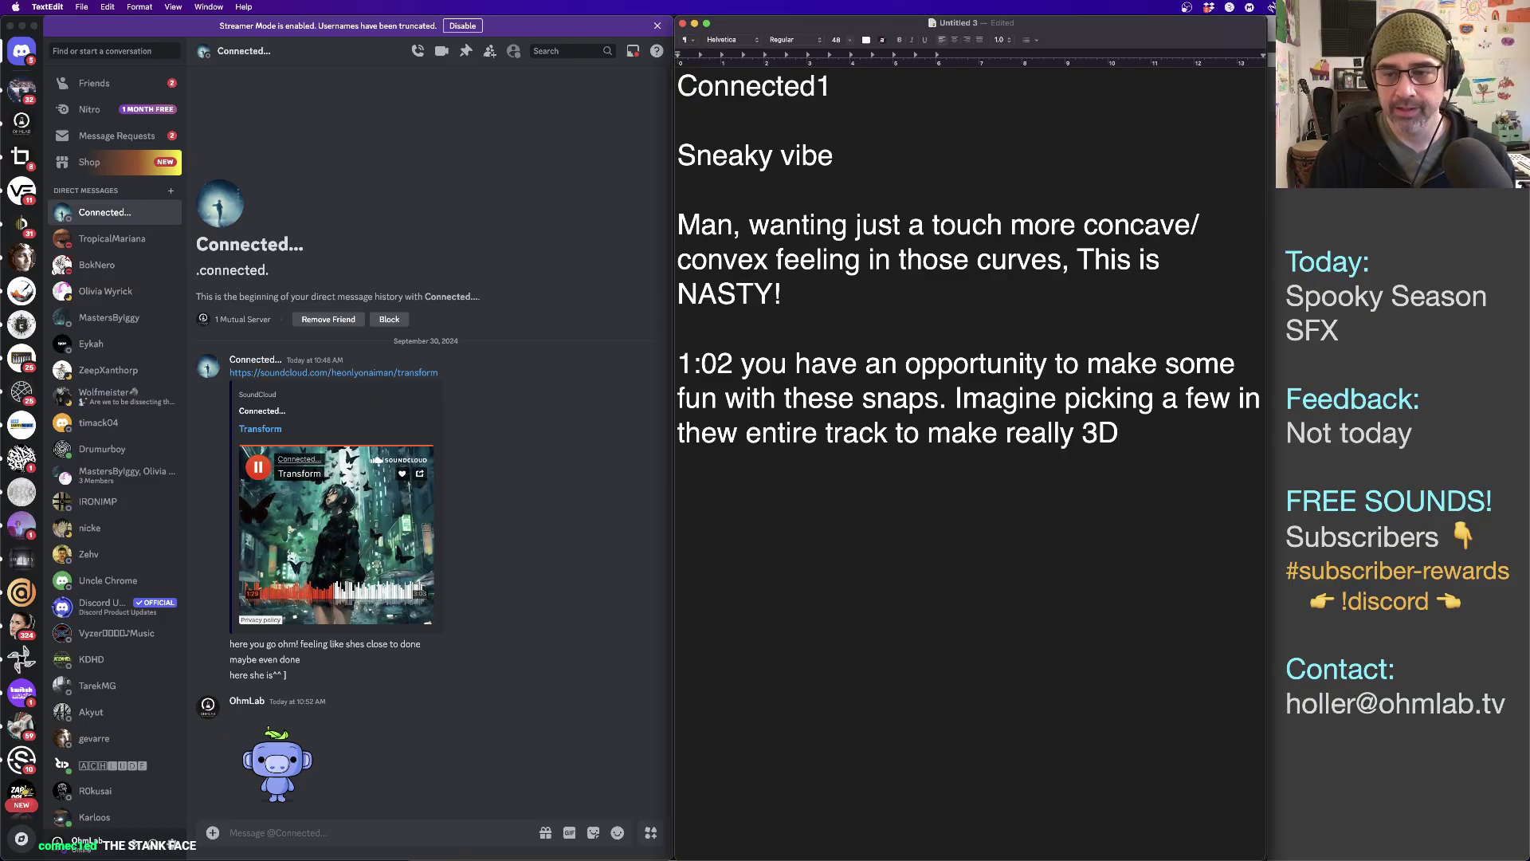
type(" and ")
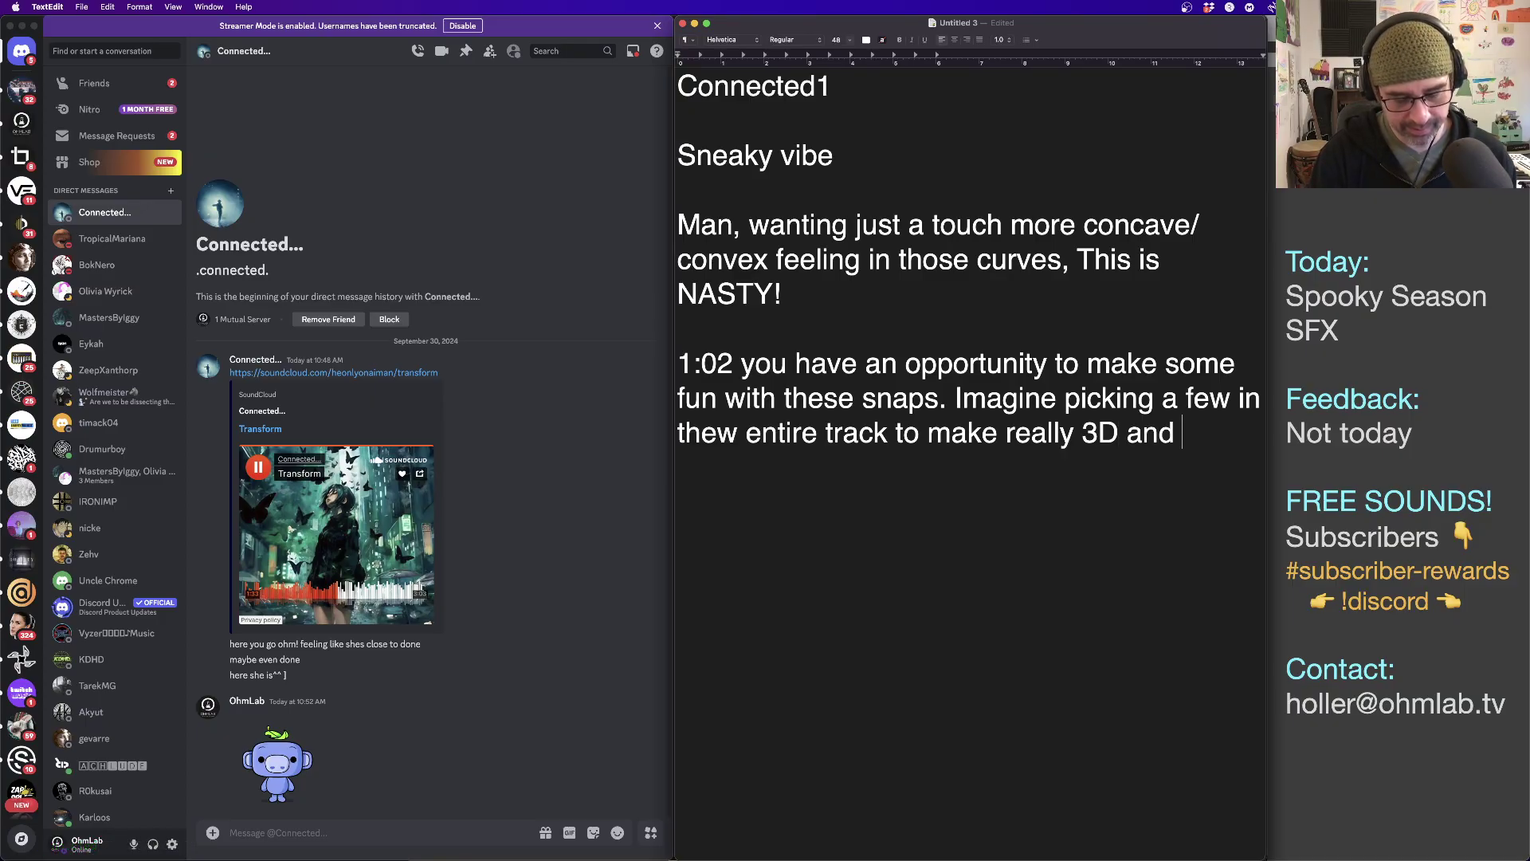
type("atmop")
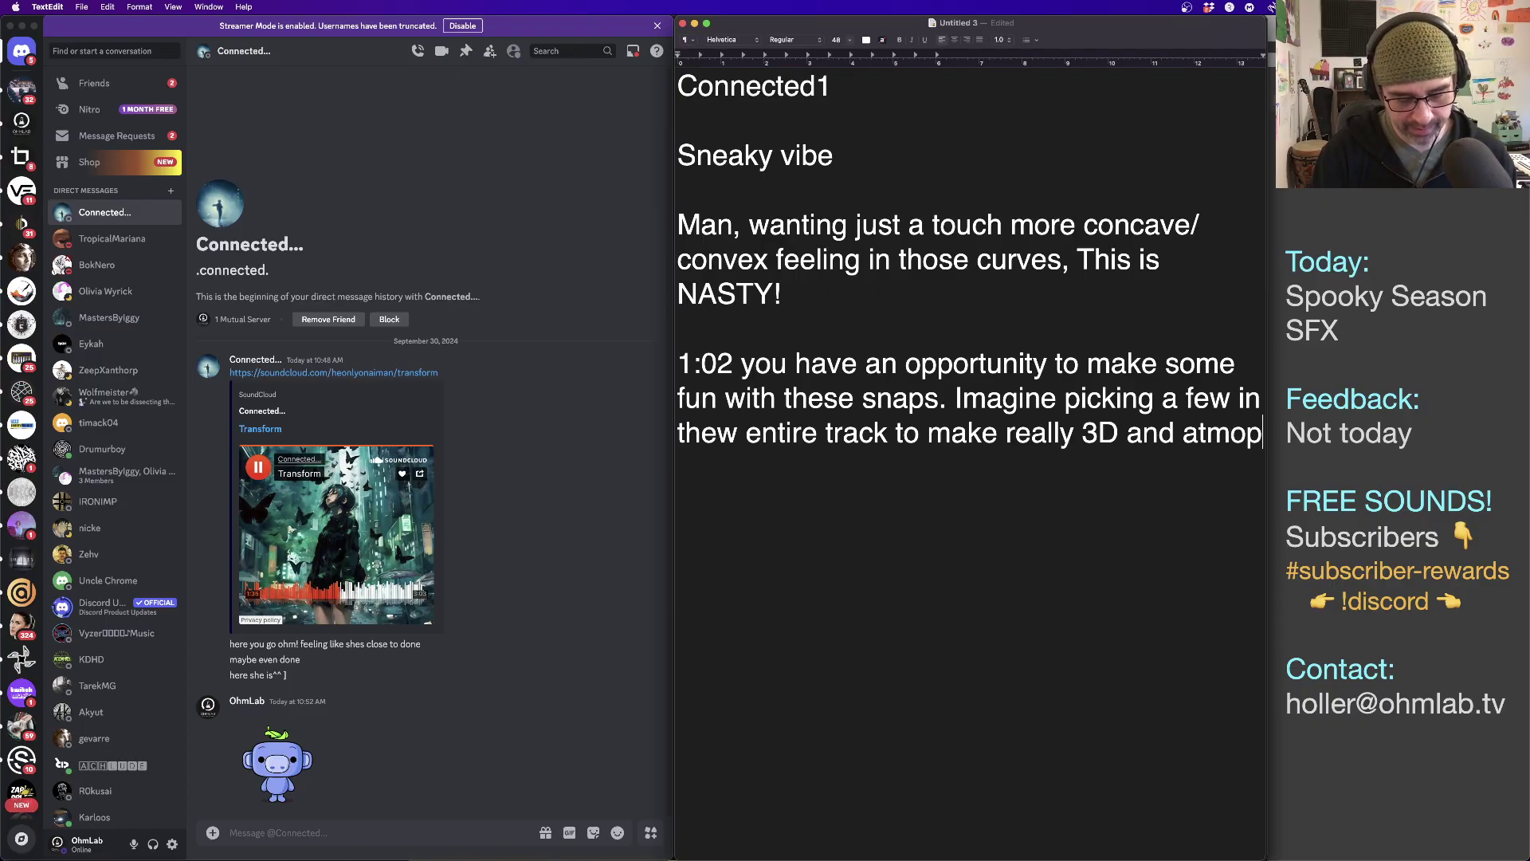
type("sheric.")
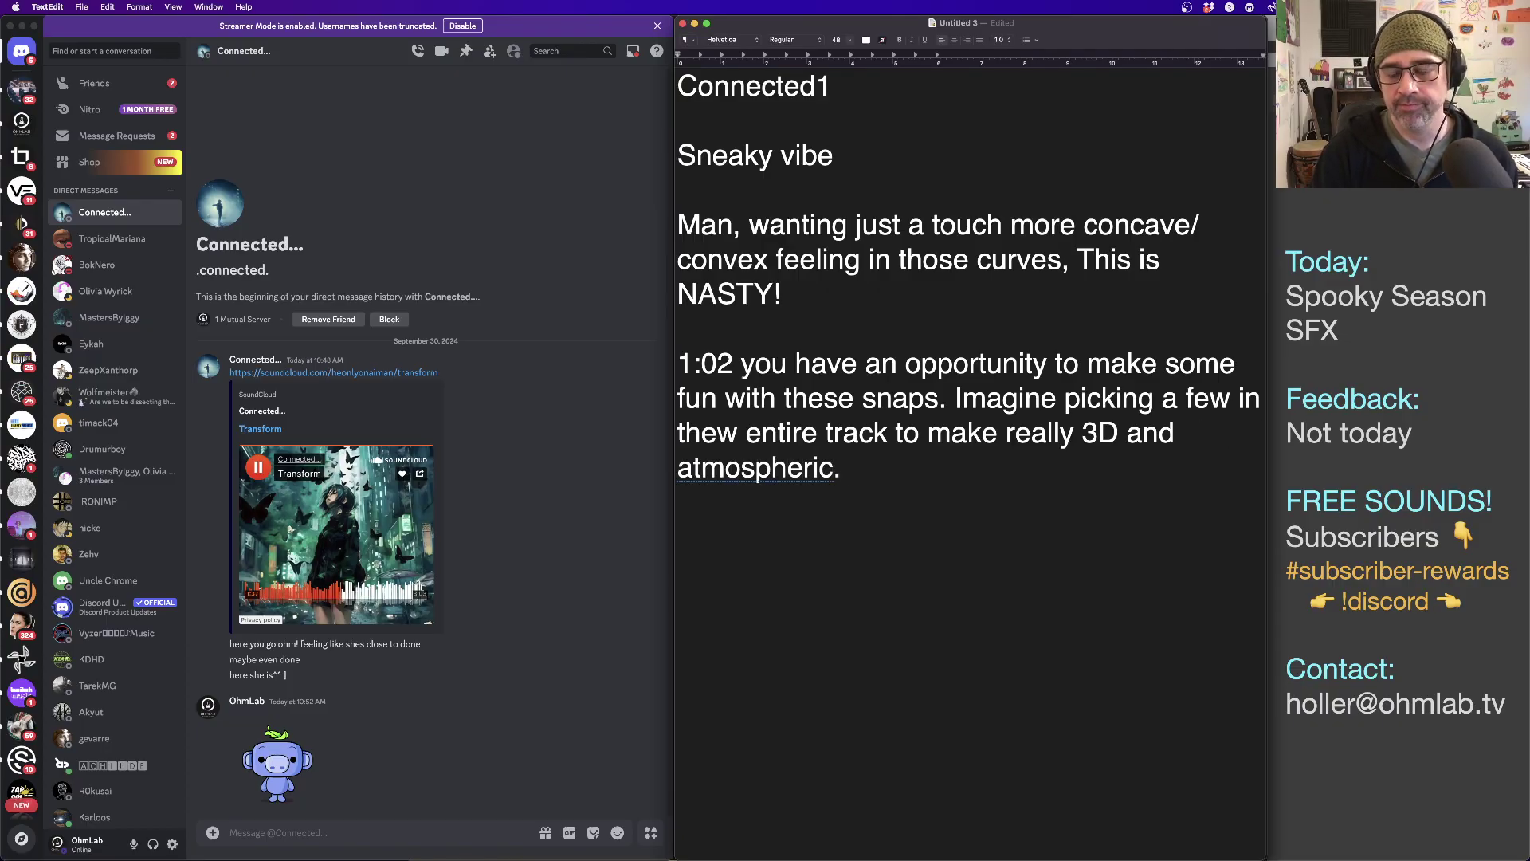
key("Return")
key("Return")
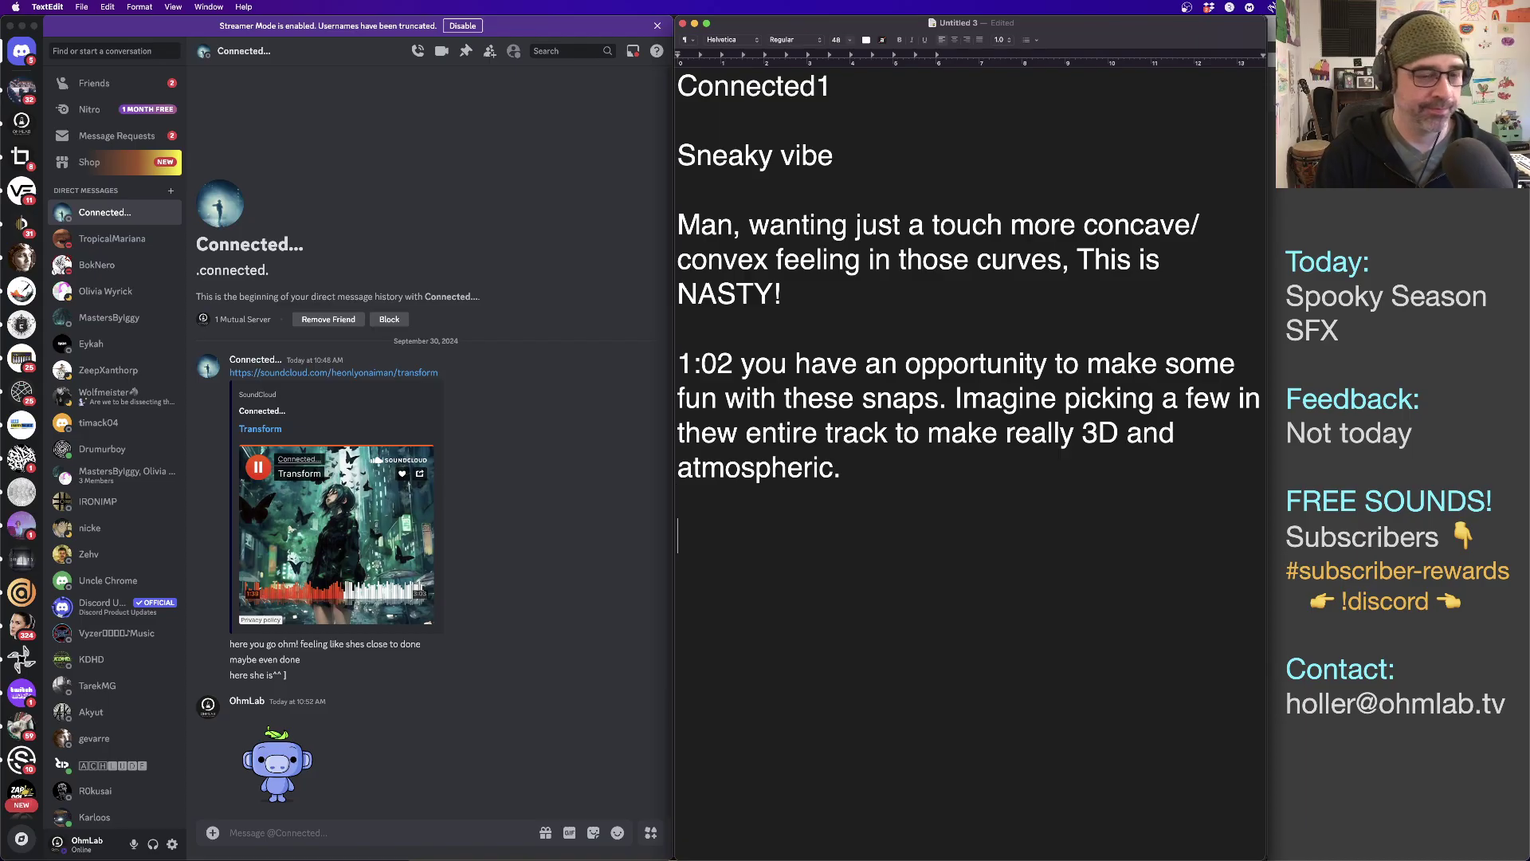
Add a timestamped note: "1:39 would love to hear a slippery little rhythmic element that lurks in this somehow".
type("1")
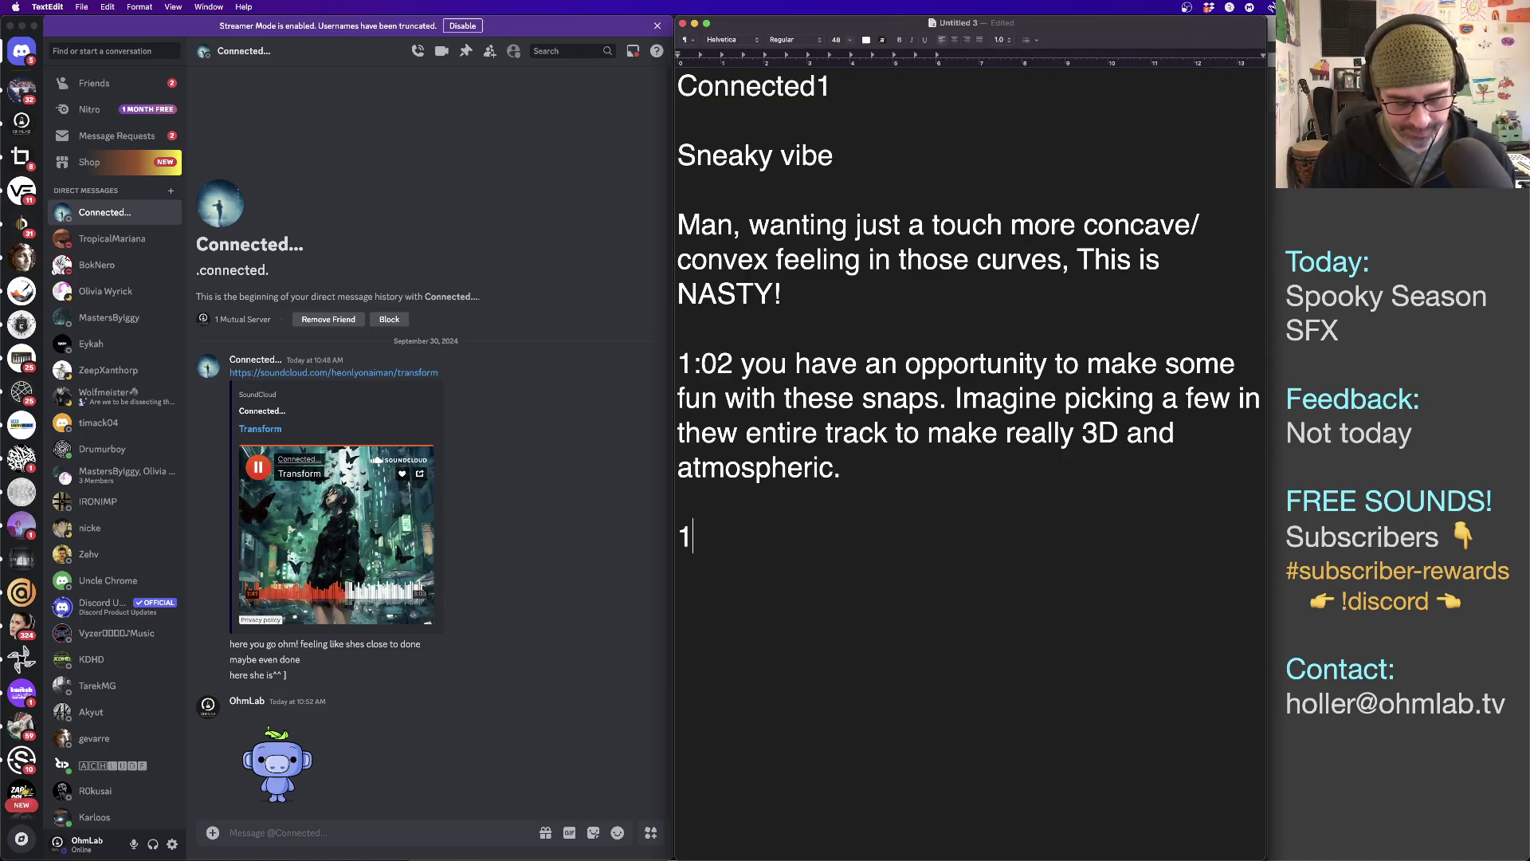
type(":39 would l")
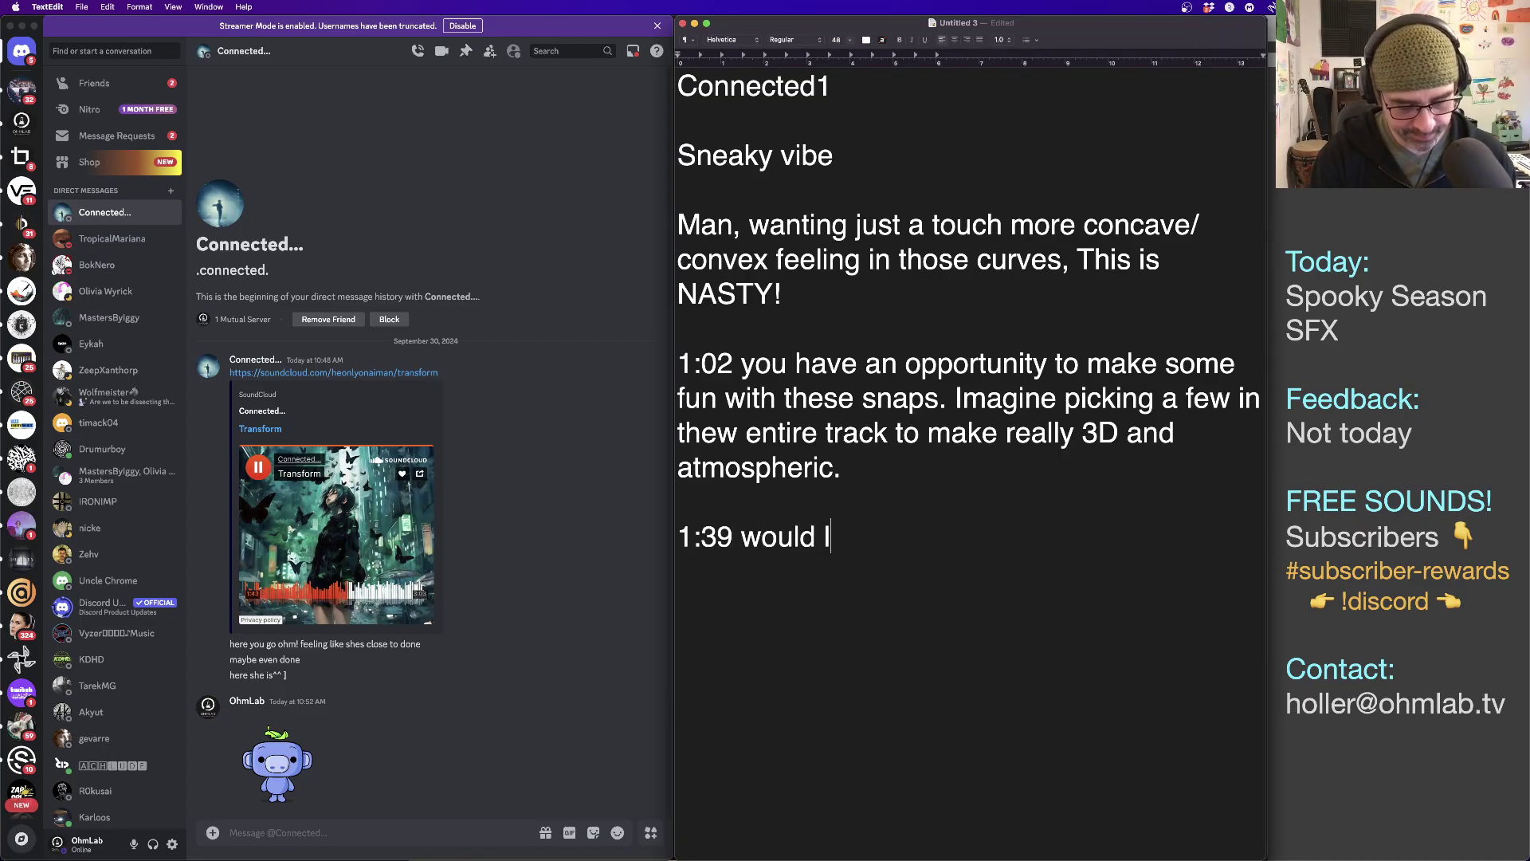
type("ove to hear a sl")
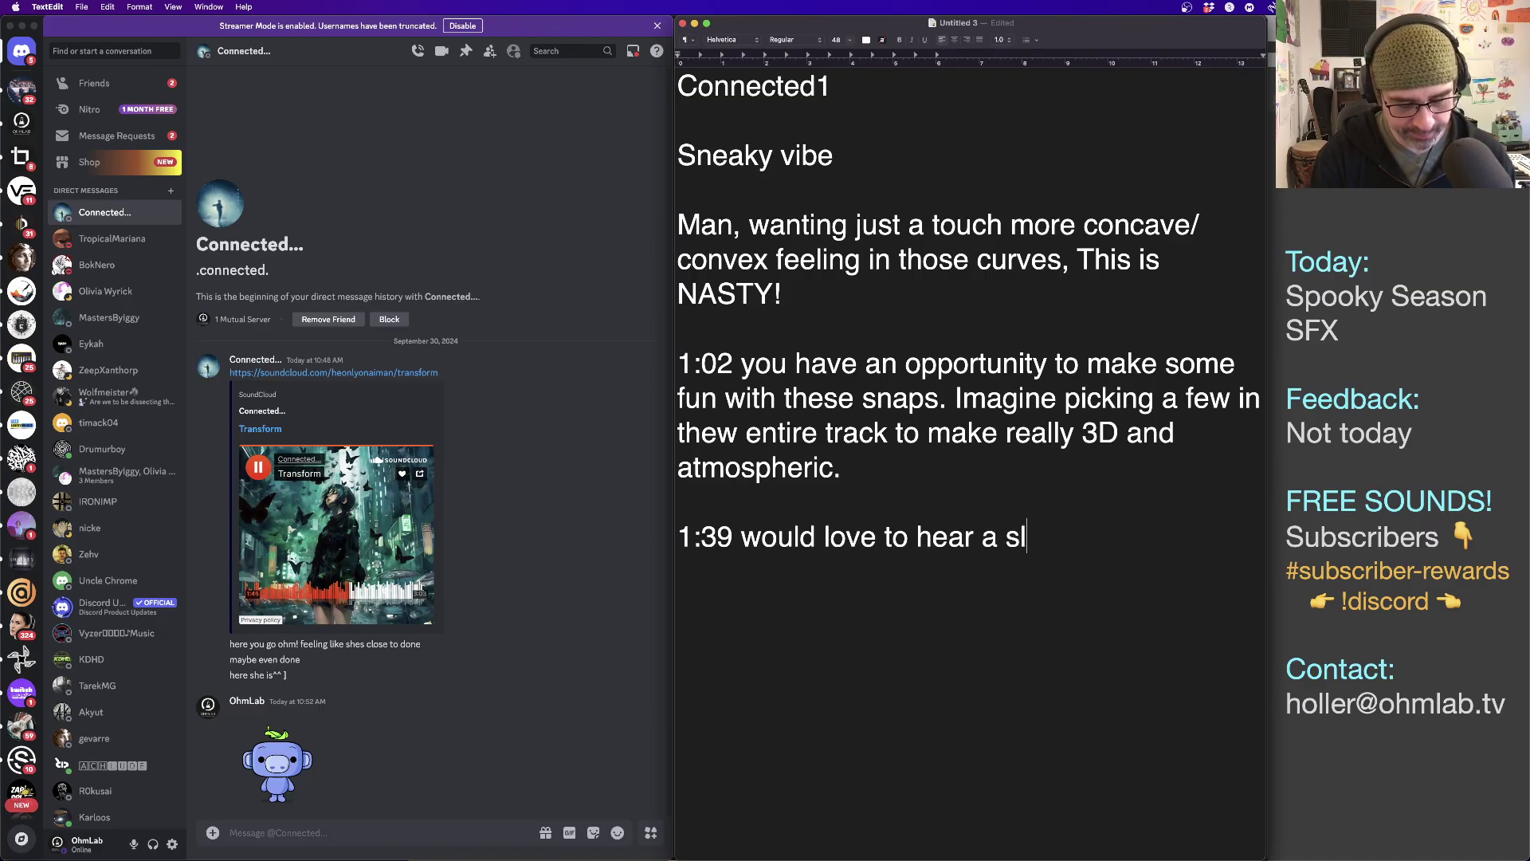
type("ippery litt")
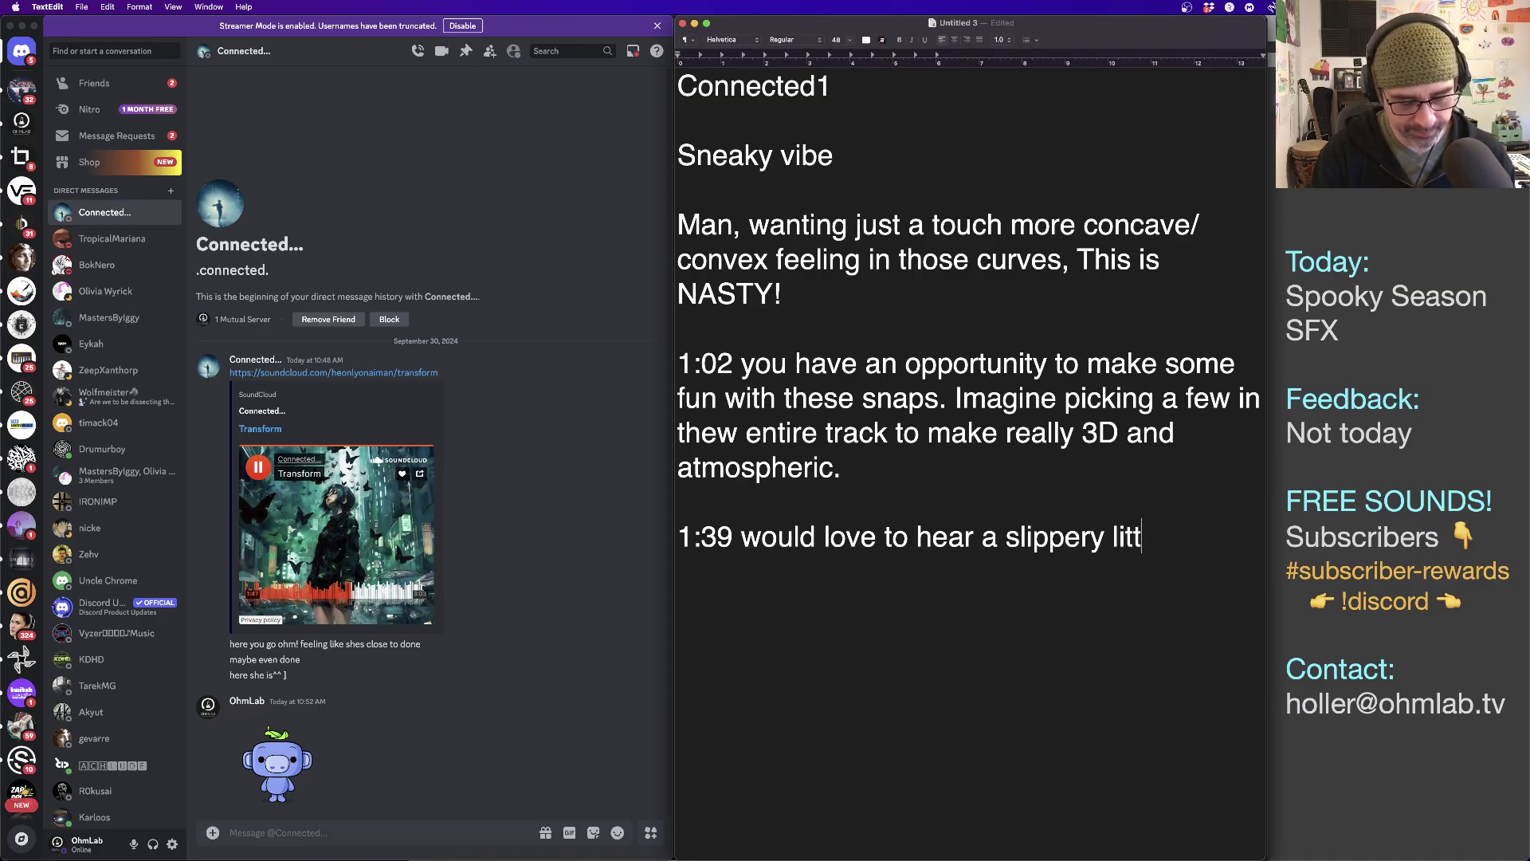
type("le rhythmic el")
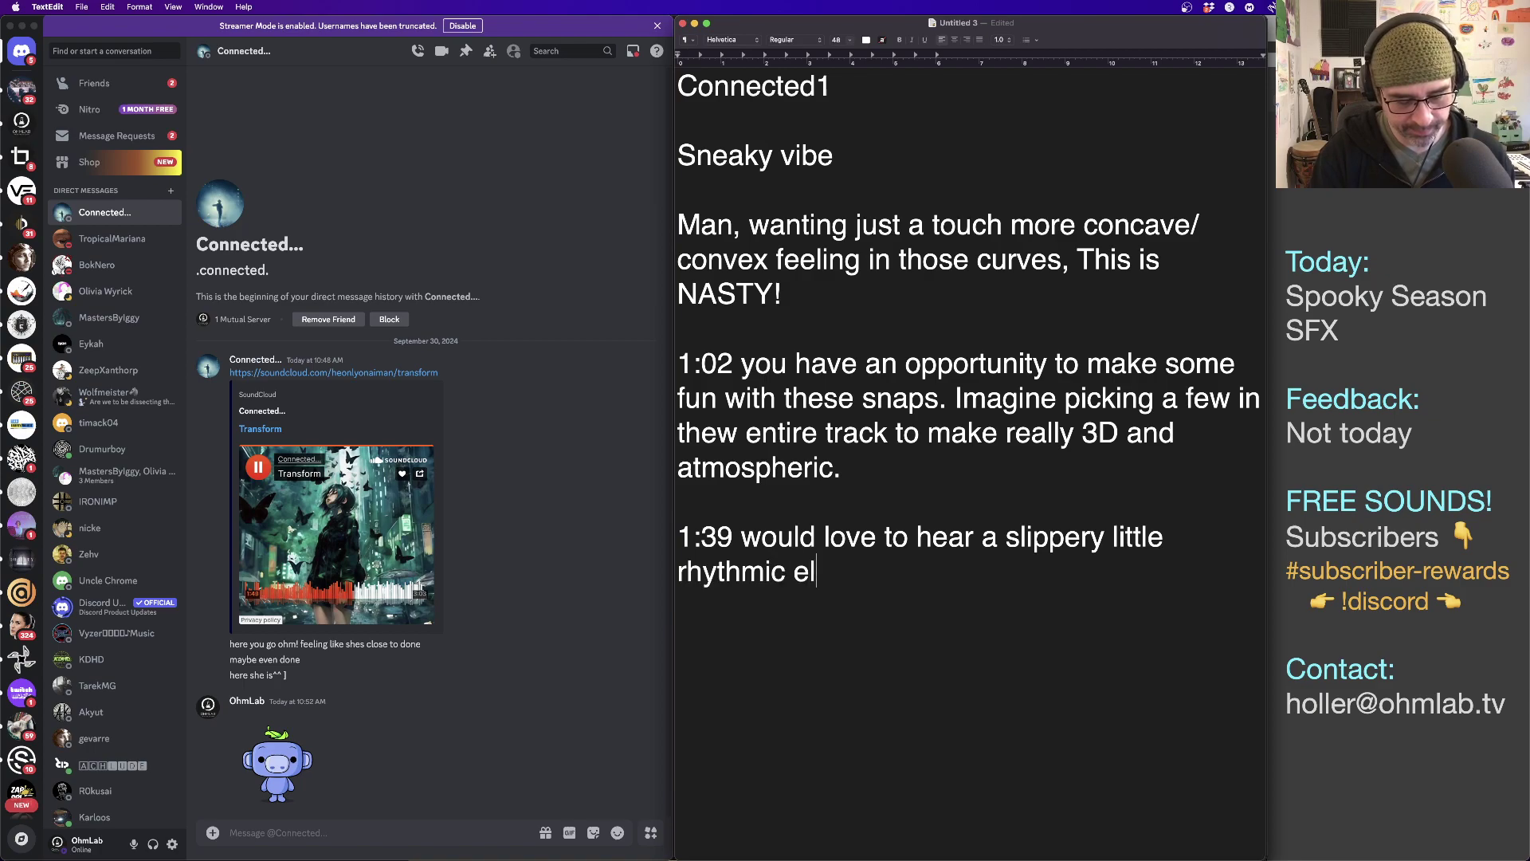
type("ement that lurks")
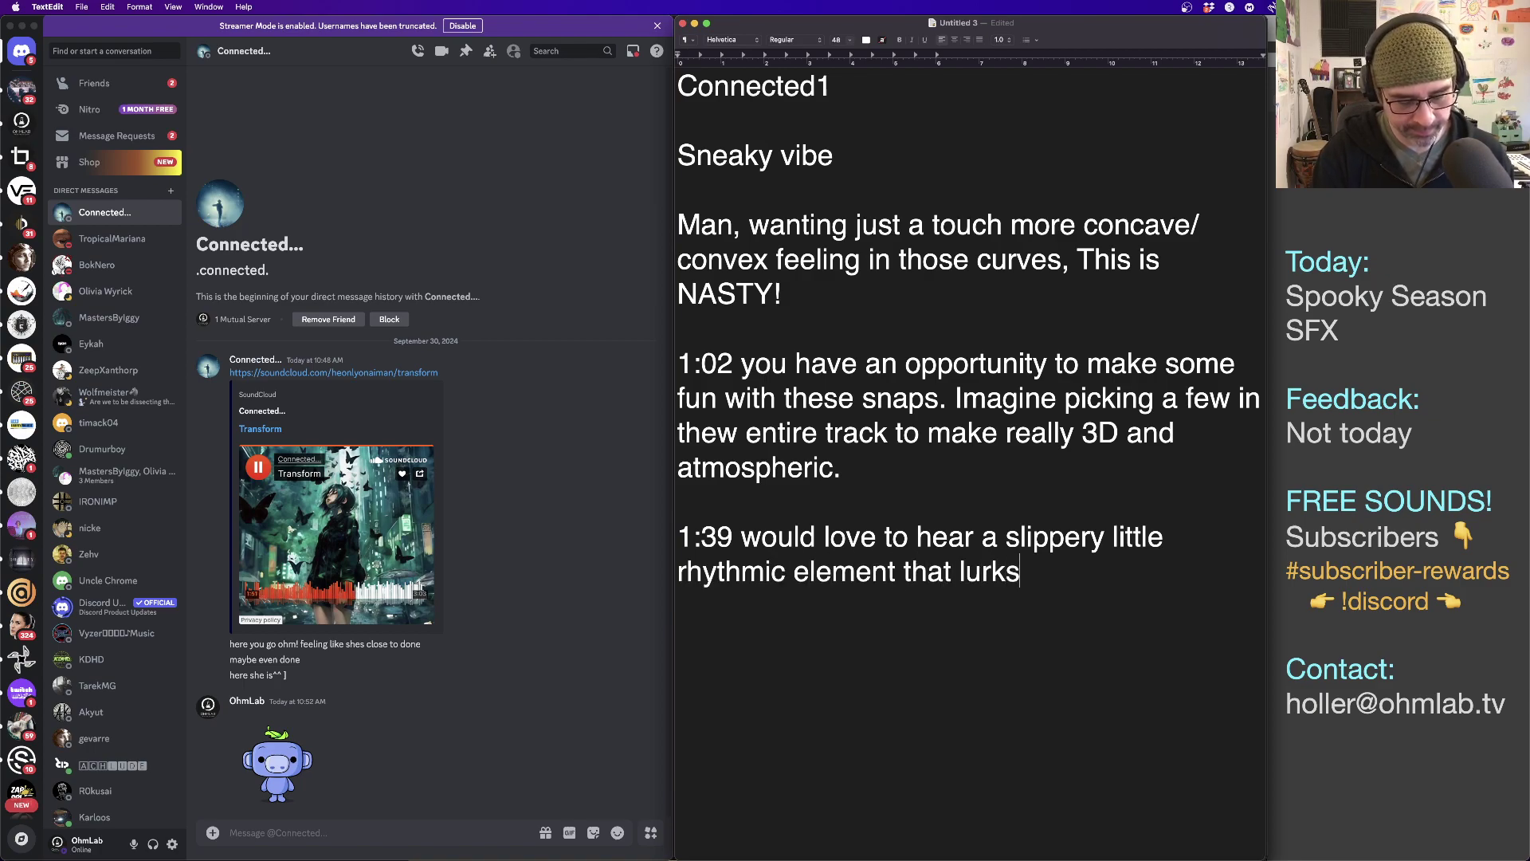
type(" in this somehow ")
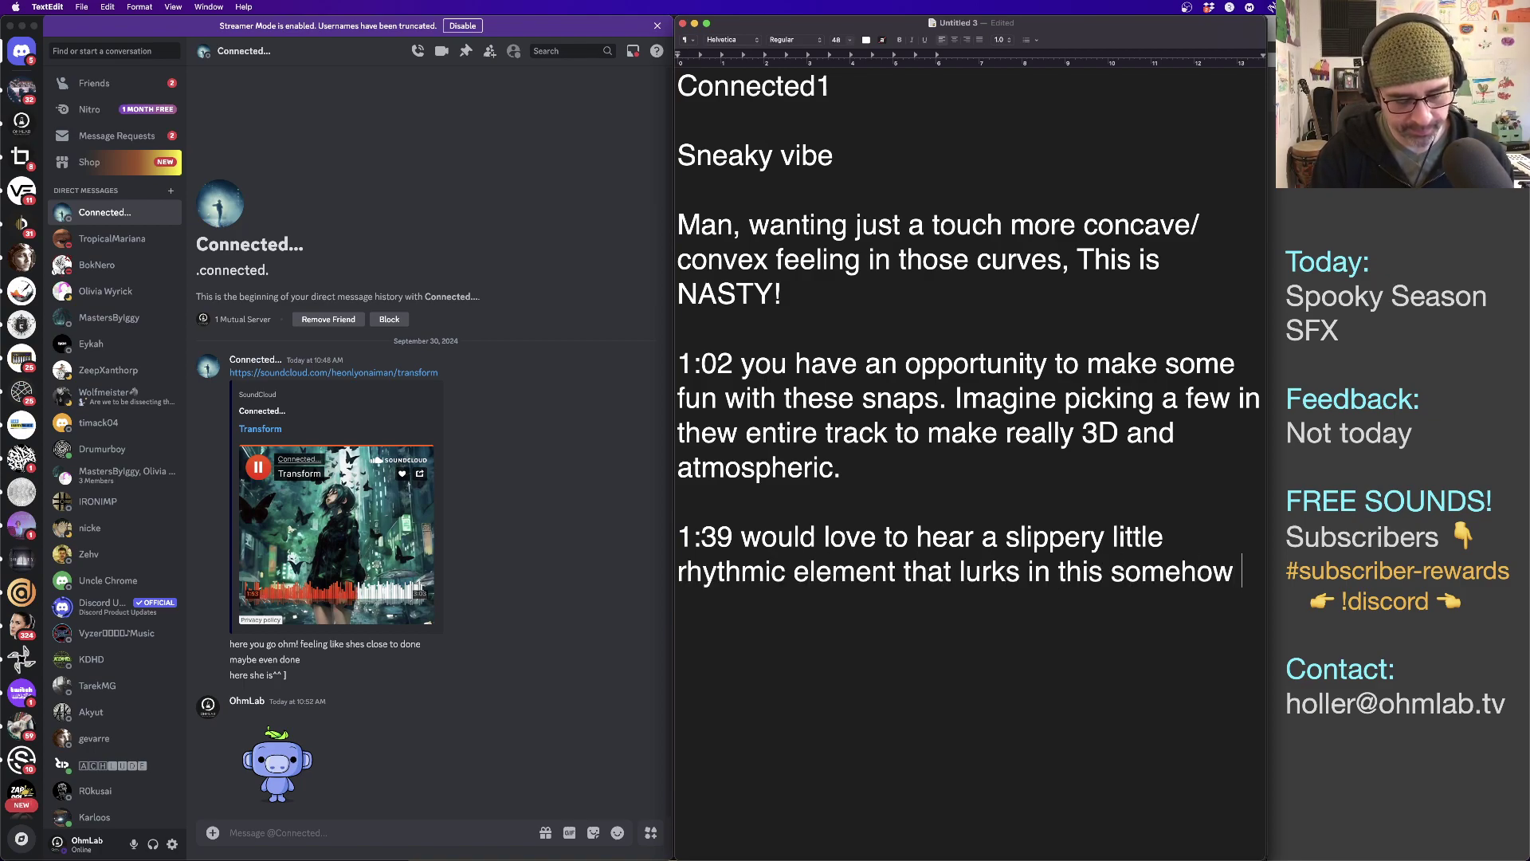
Extend the 1:39 note with "that runs double-time and peek-a-boos here and there to bring a little spice" and leave a blank line below.
type("that runn")
key("BackSpace")
type("s d")
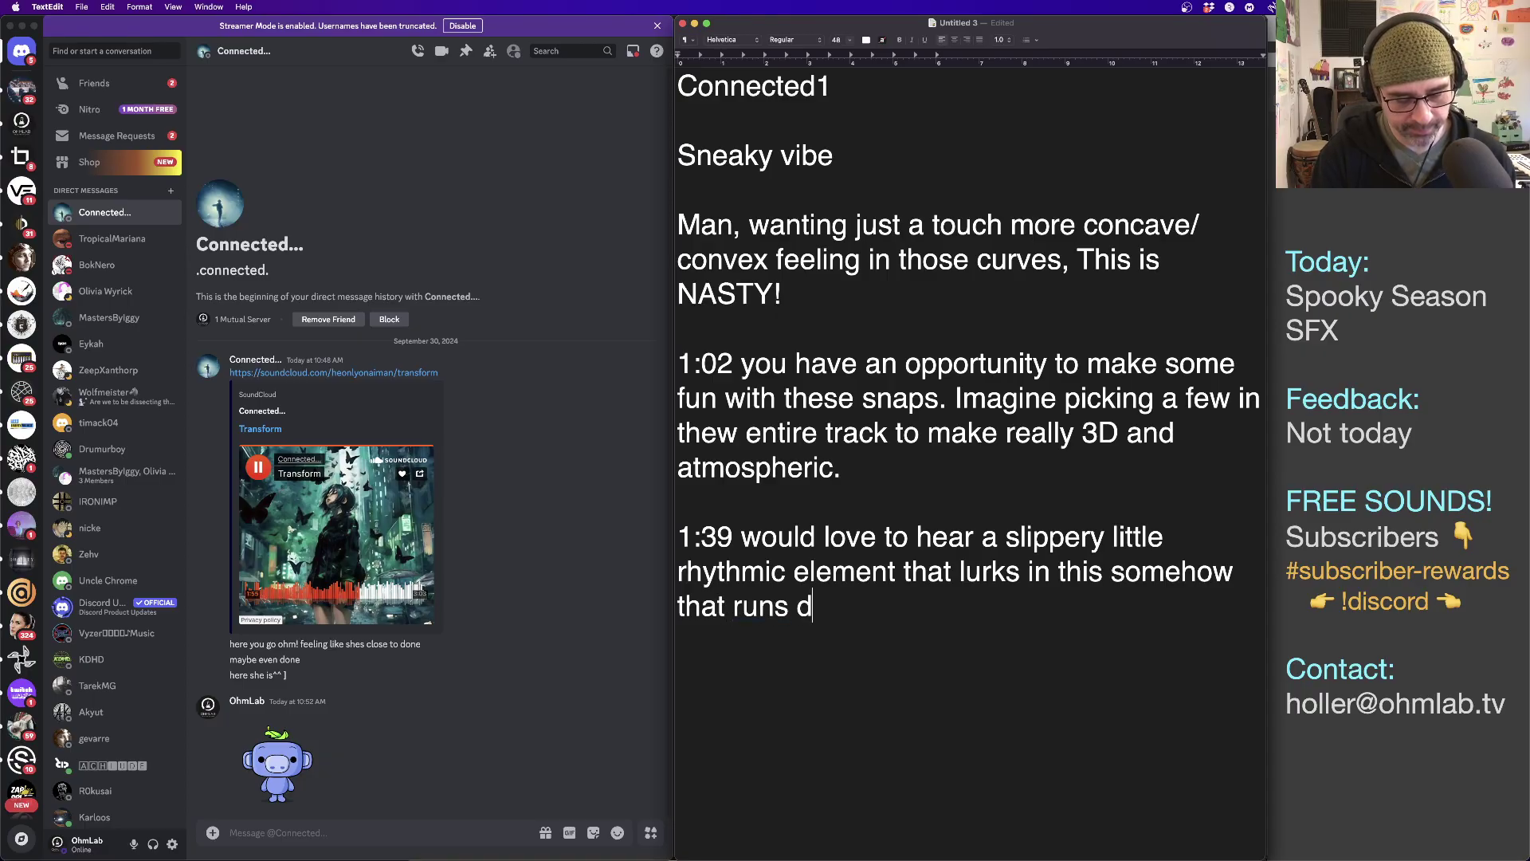
type("ouble-time")
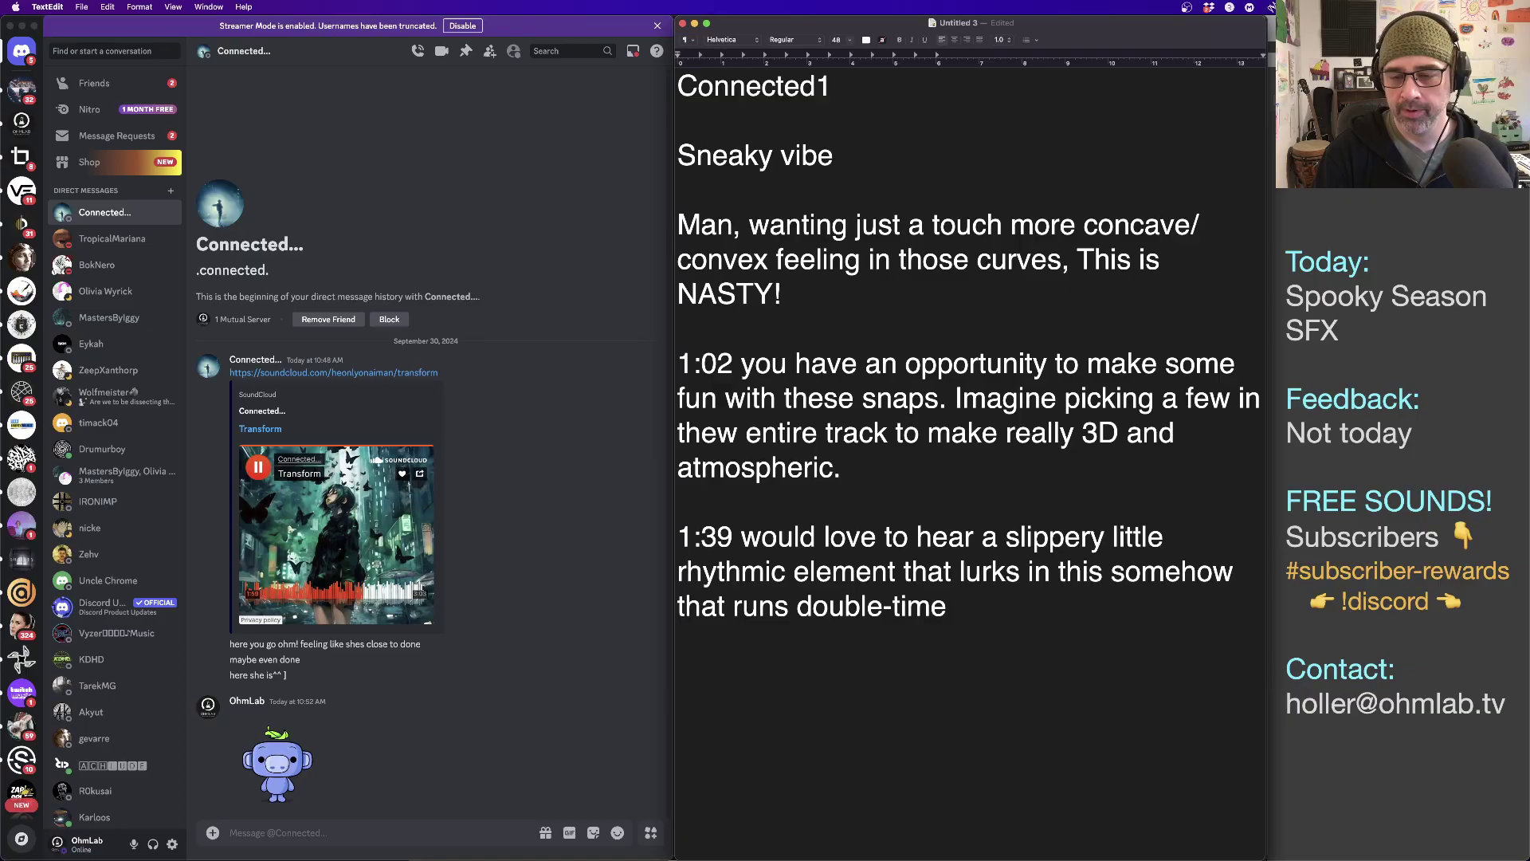
type(" and pee")
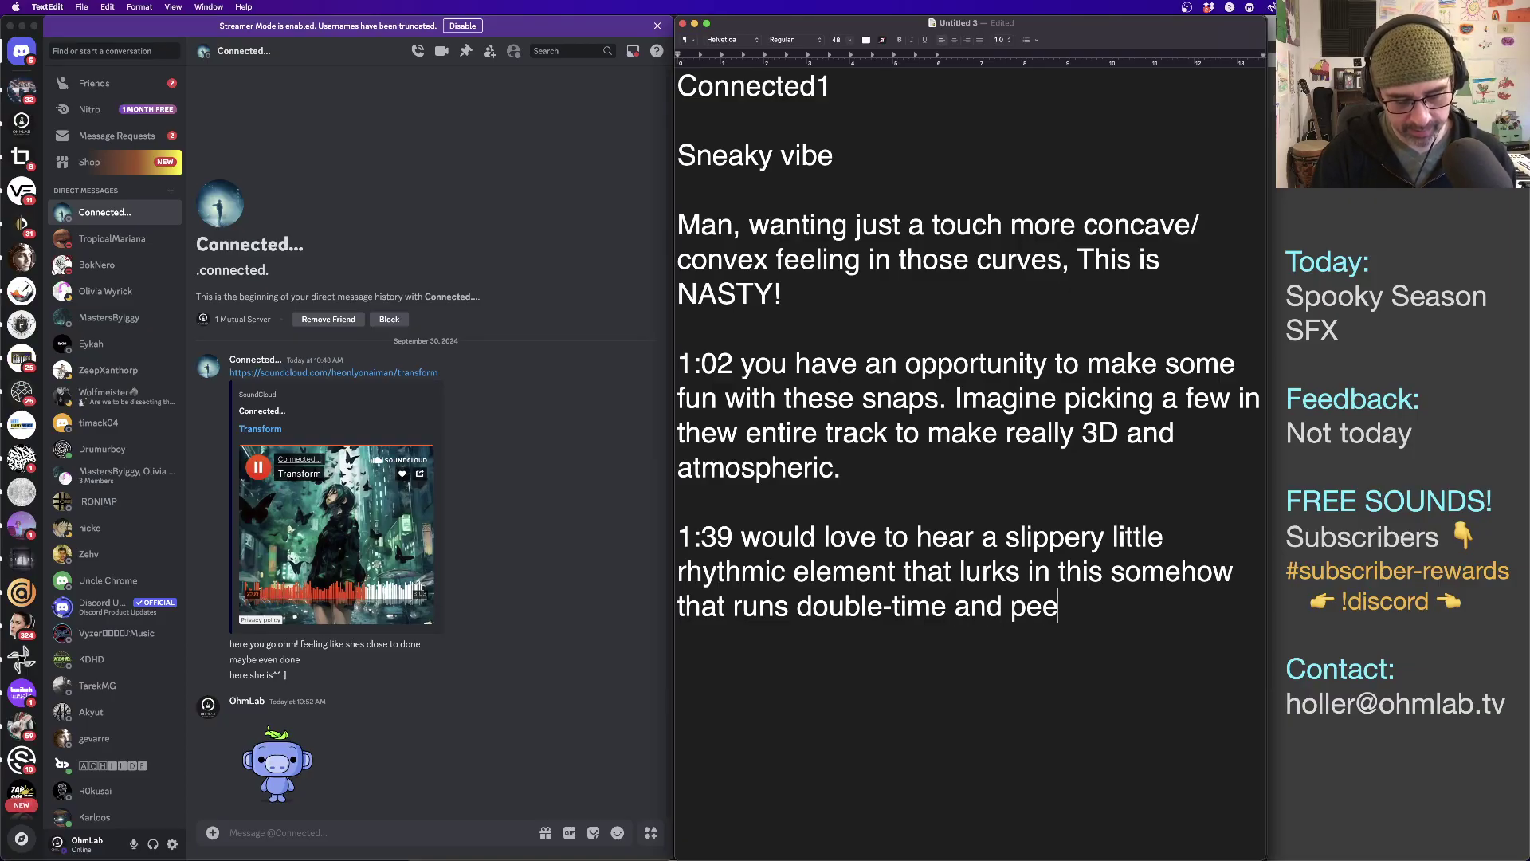
type("k-a-boos")
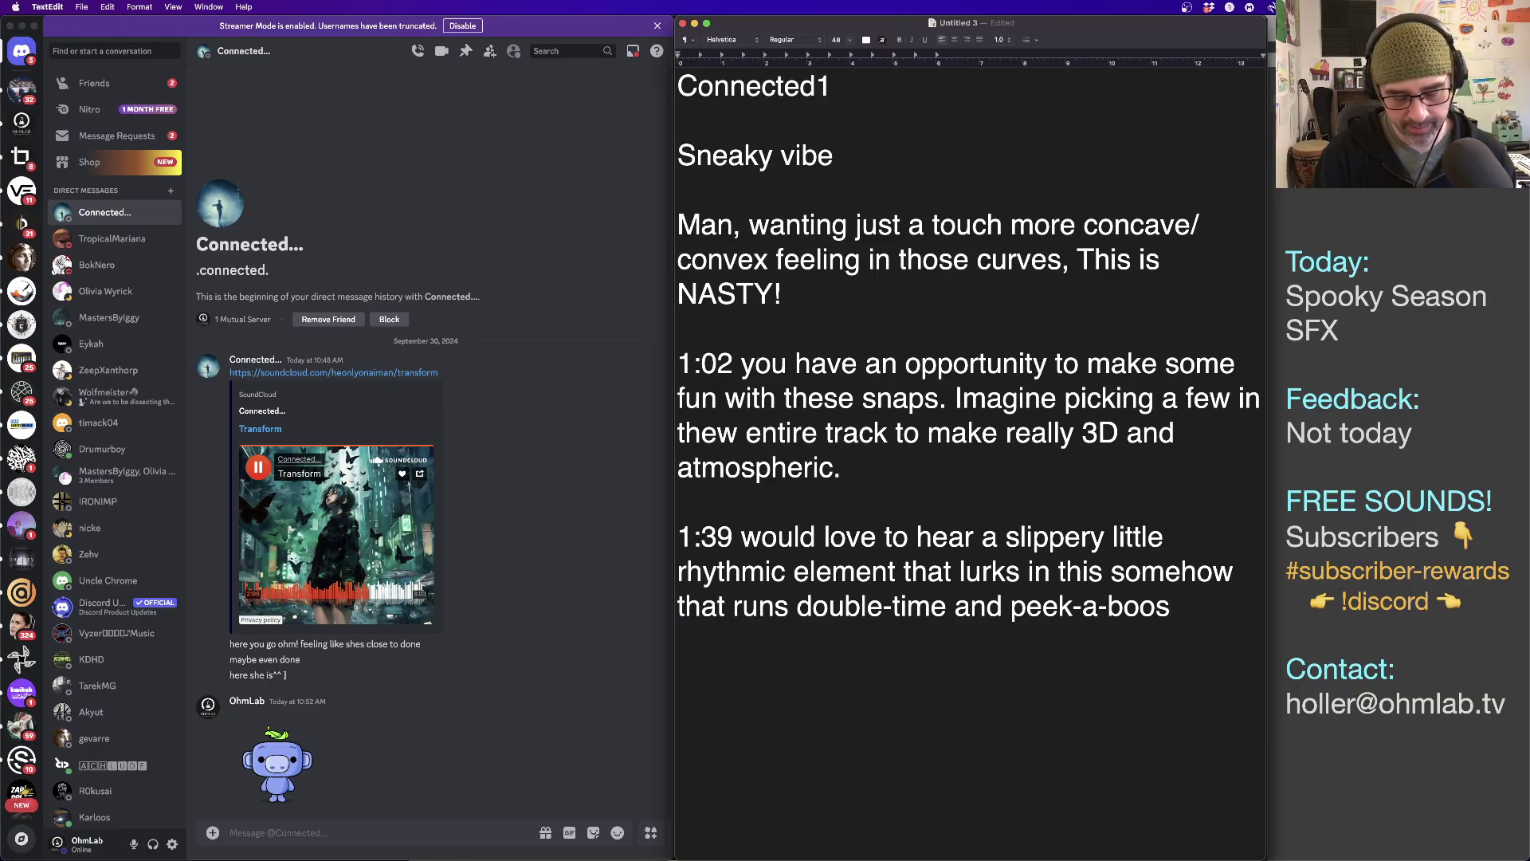
type(" here and there t")
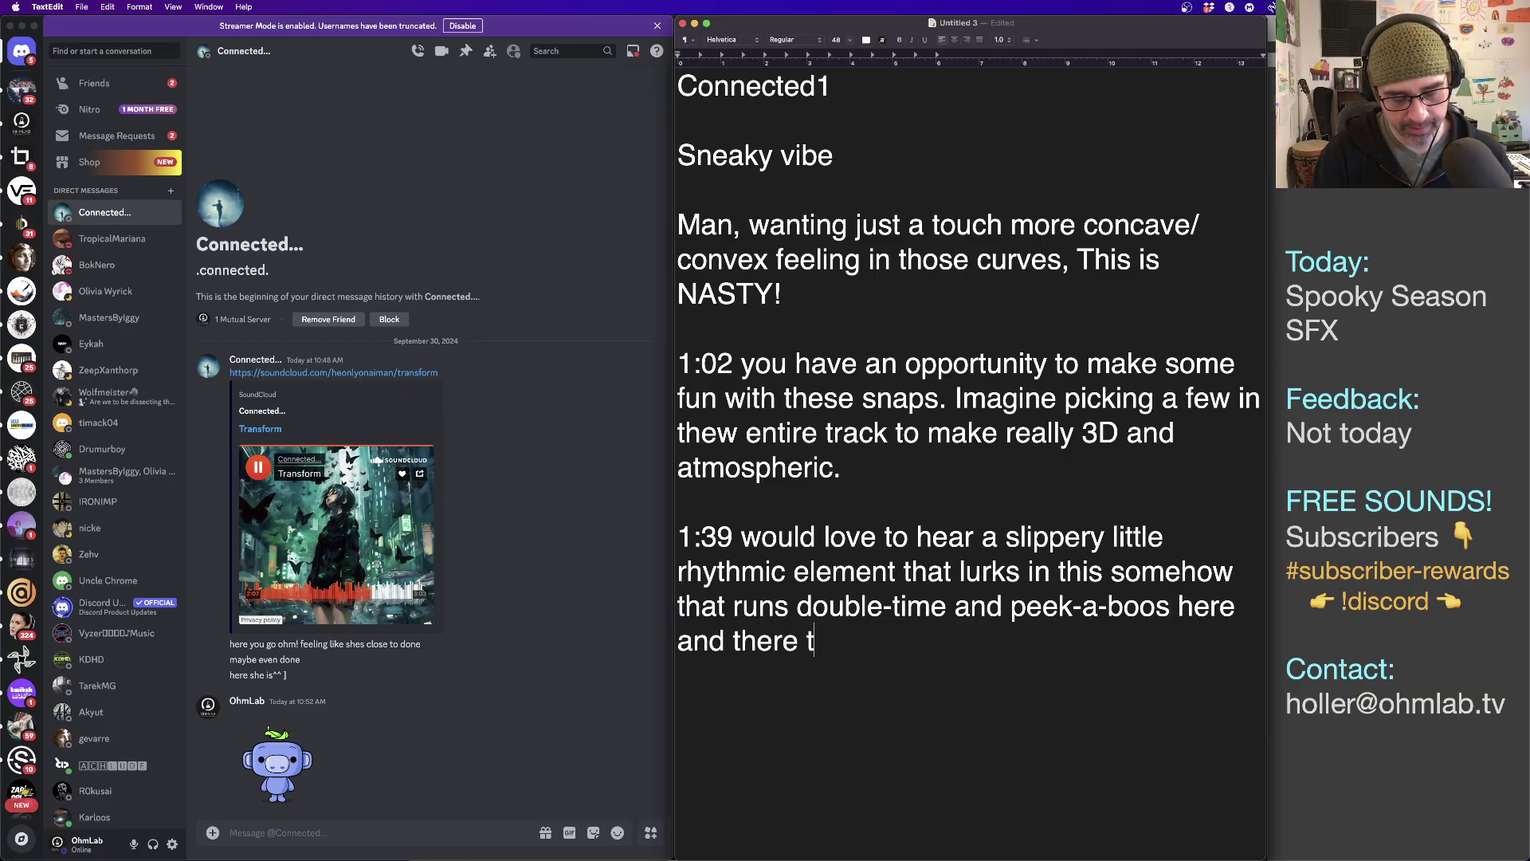
type("o bring a ")
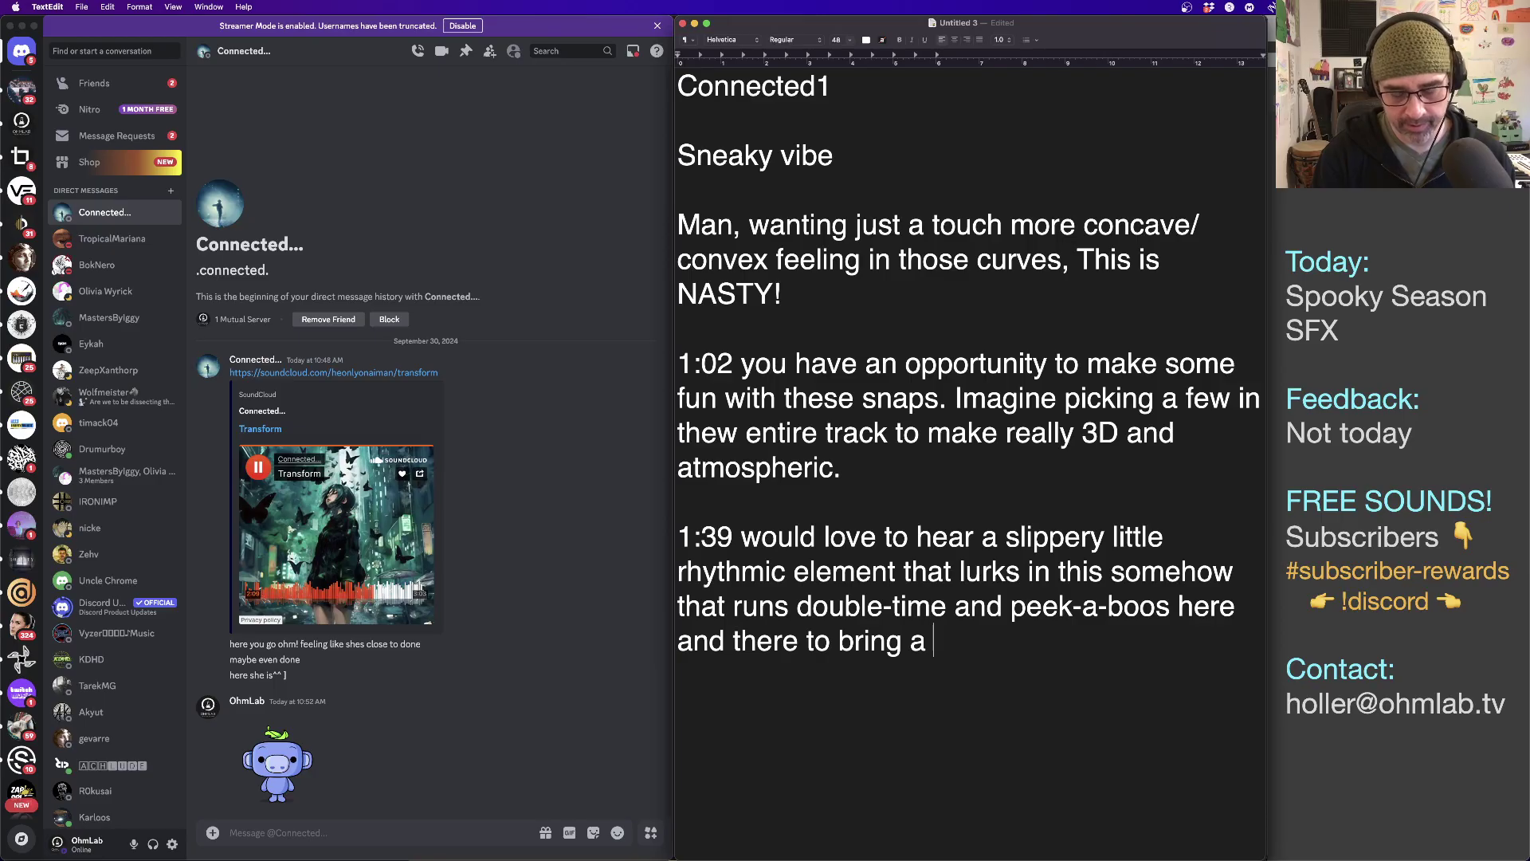
type("little spice")
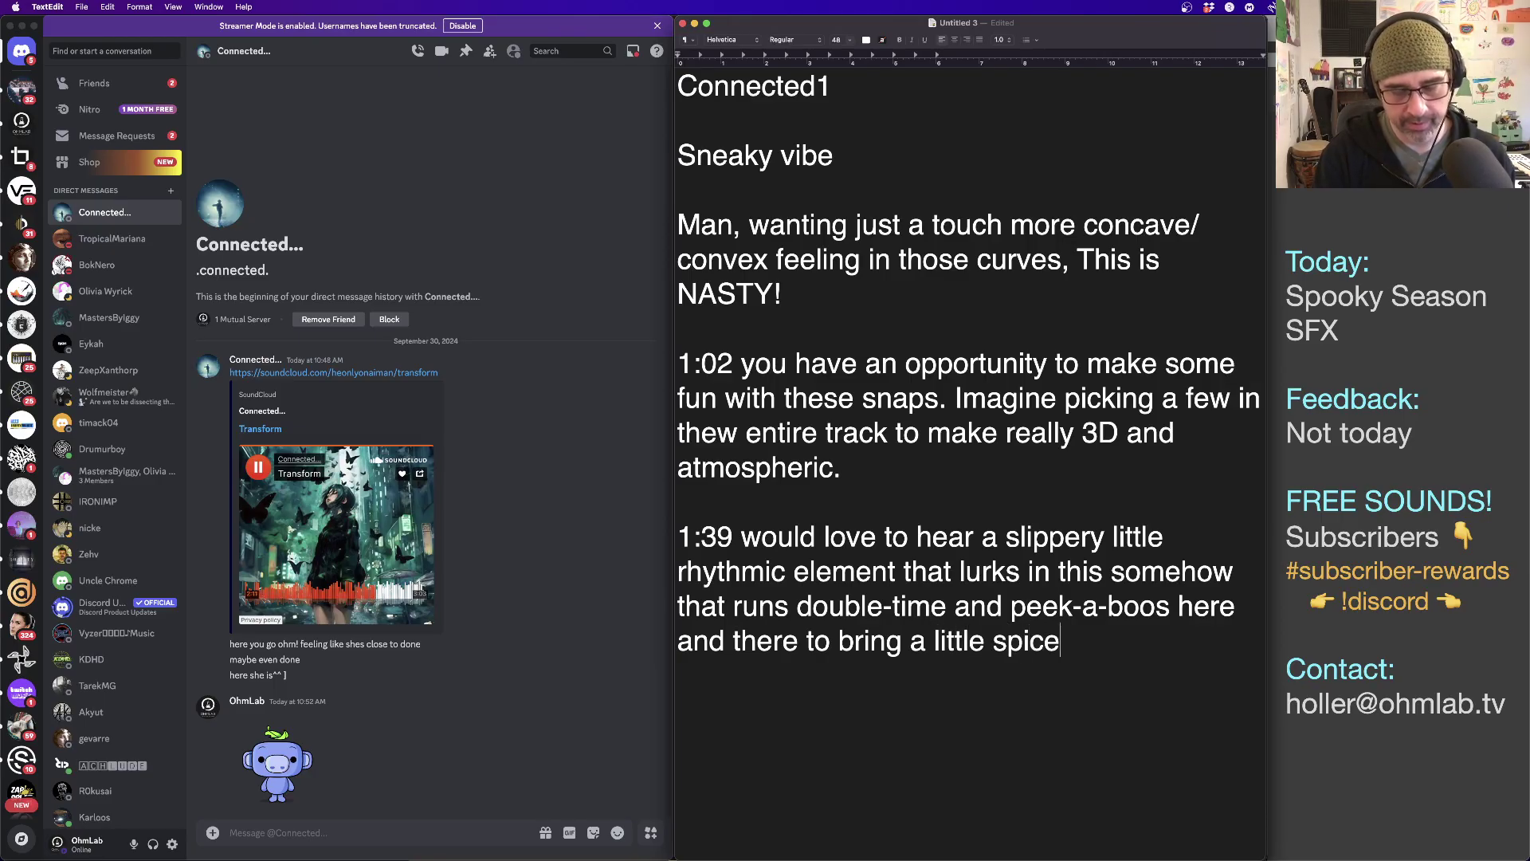
key("Return")
key("Return")
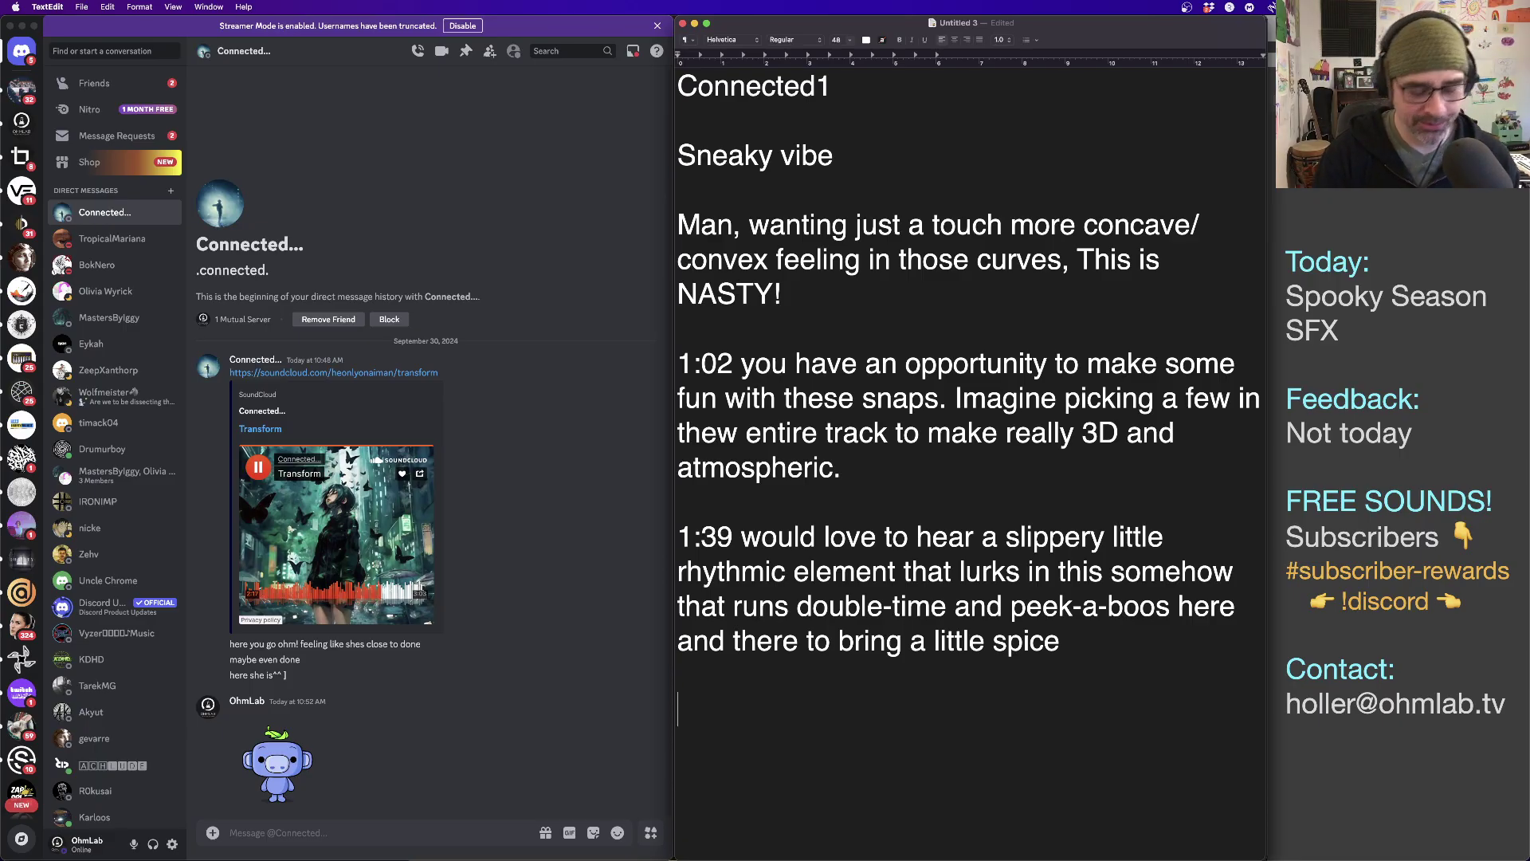
Add the note "2:15 these little digital ear candy embellishments are ace, want a little more light on them ." and leave a blank line below.
type("2:15 ")
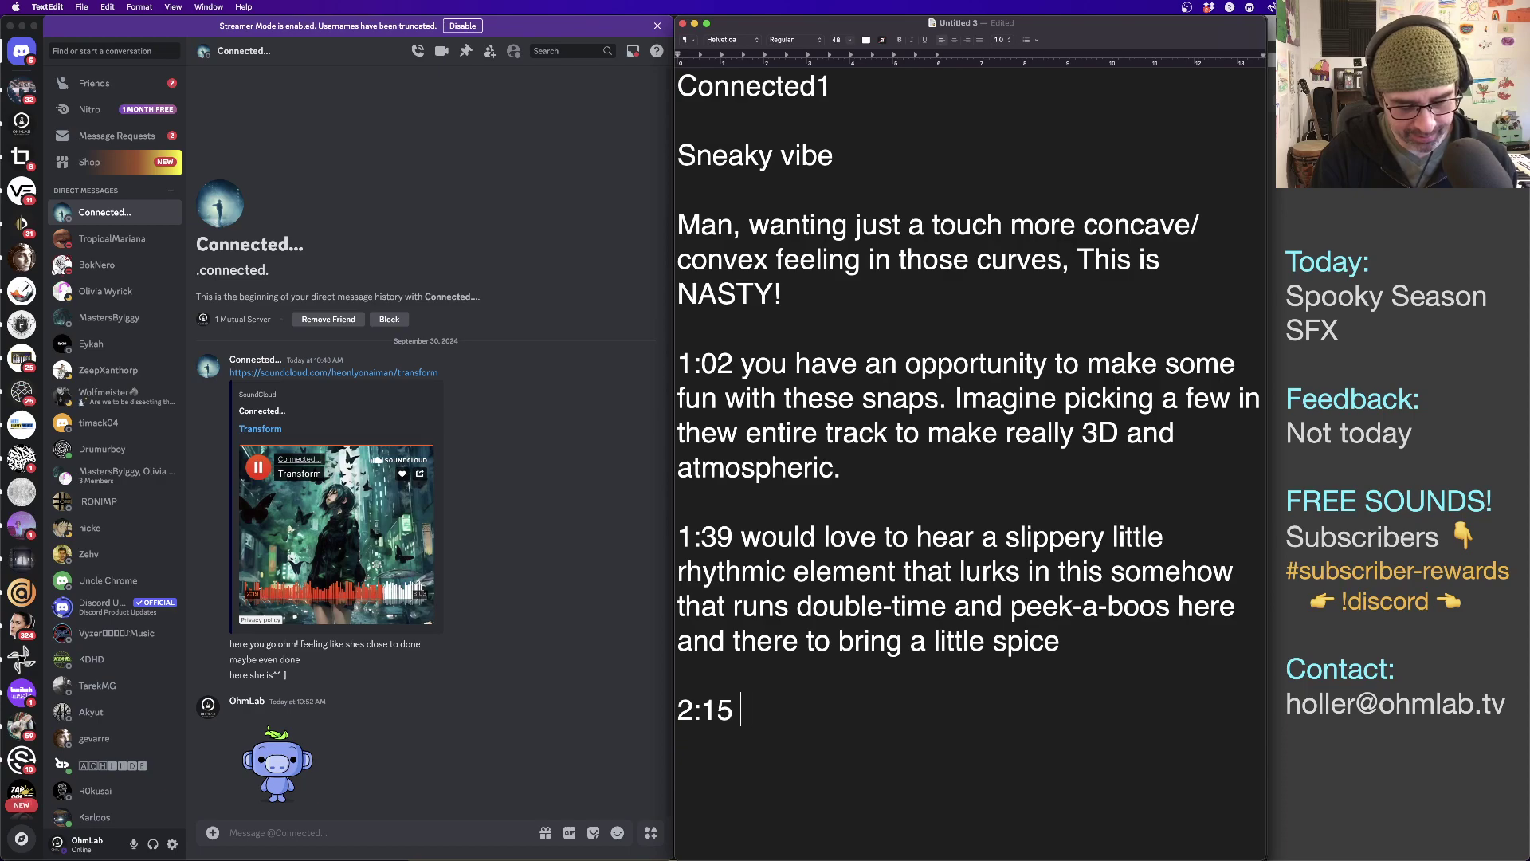
type("these little ")
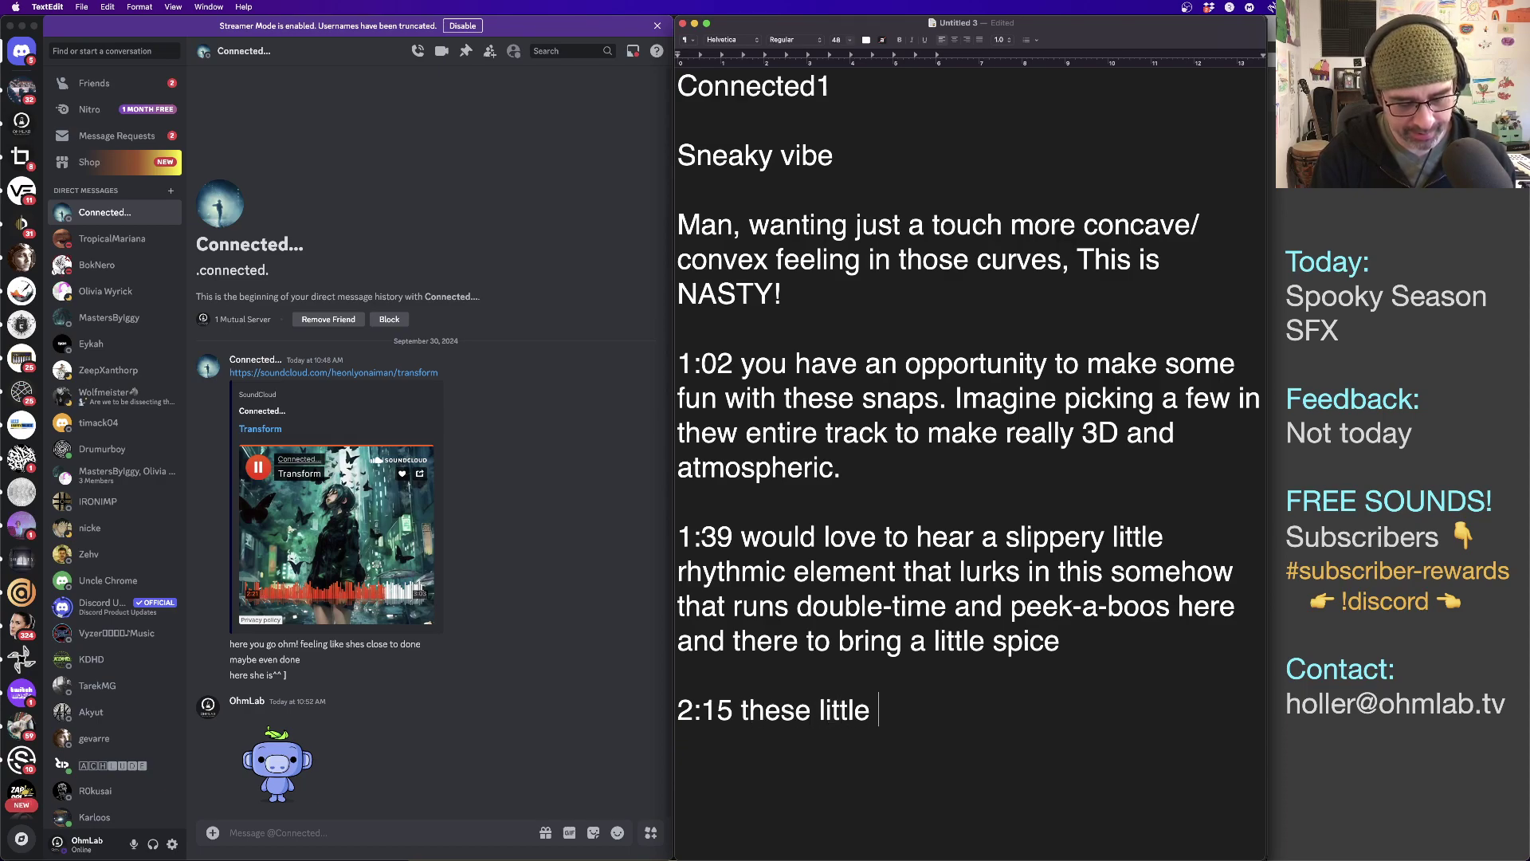
type("digital ")
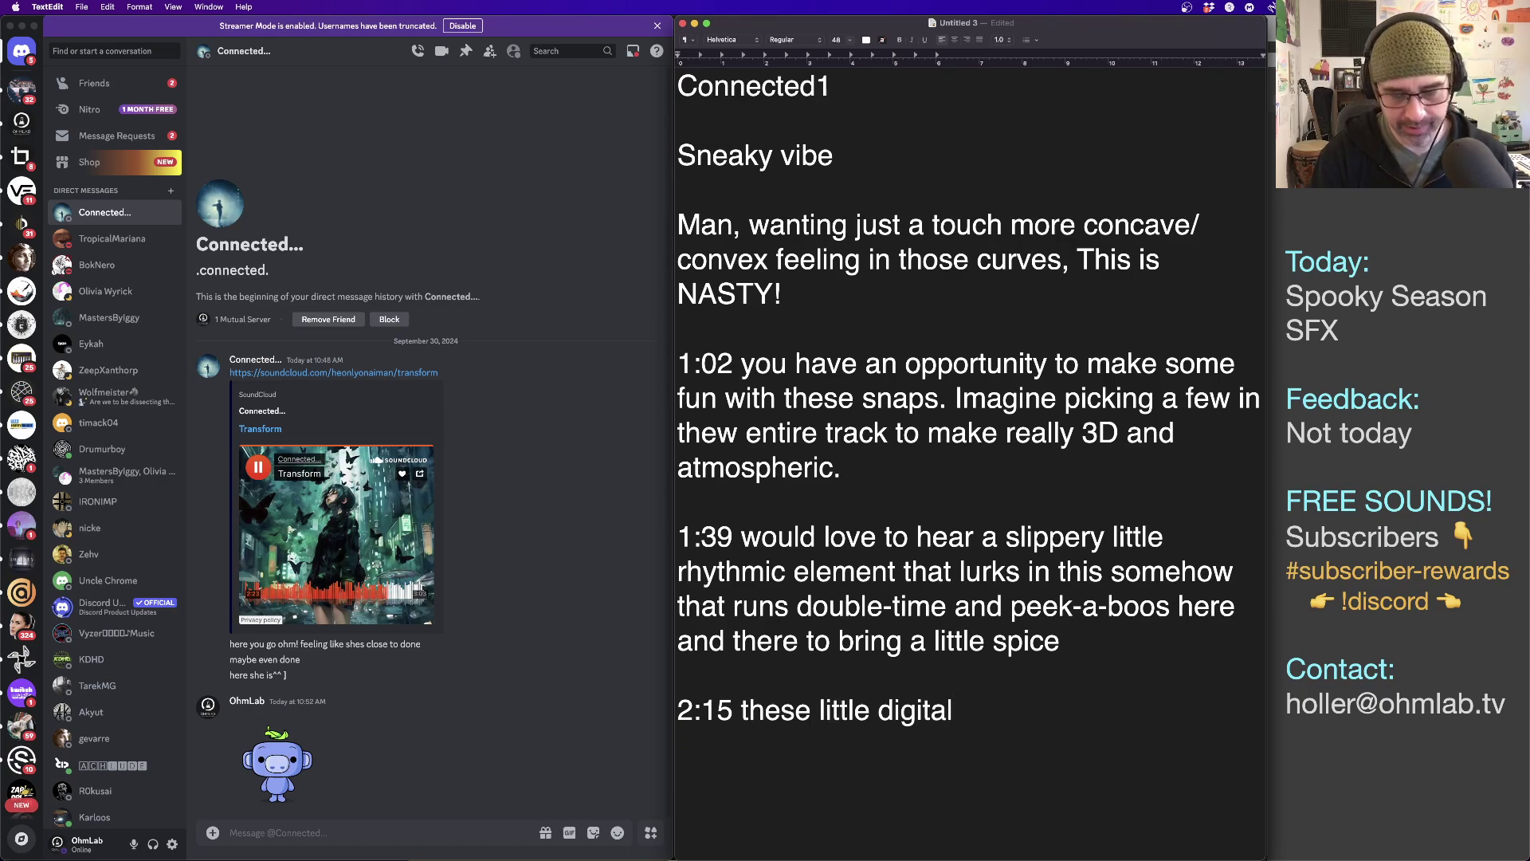
type("ear cand")
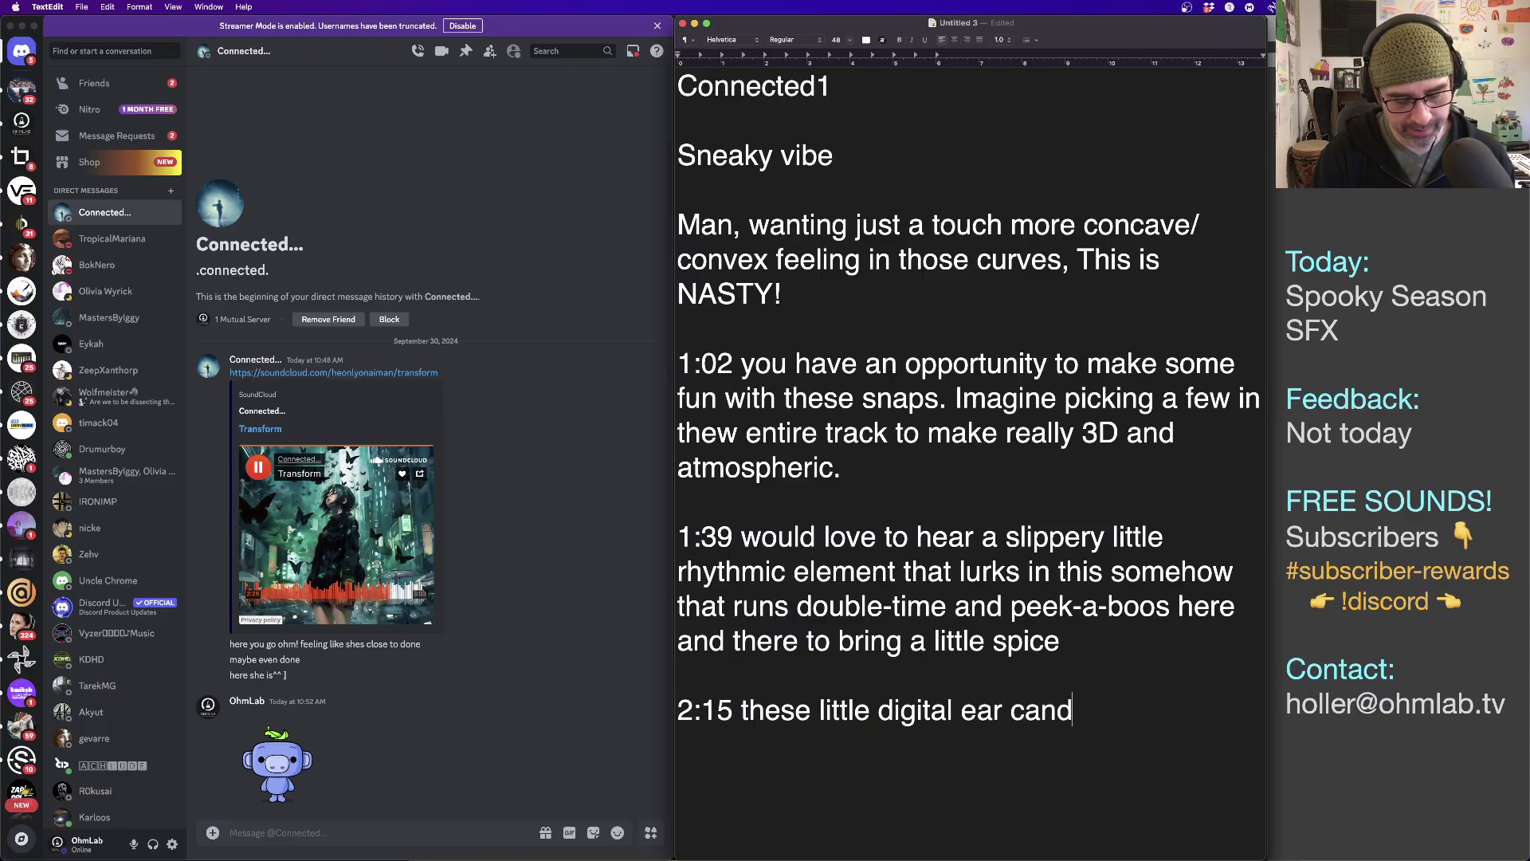
type("y embellishmen")
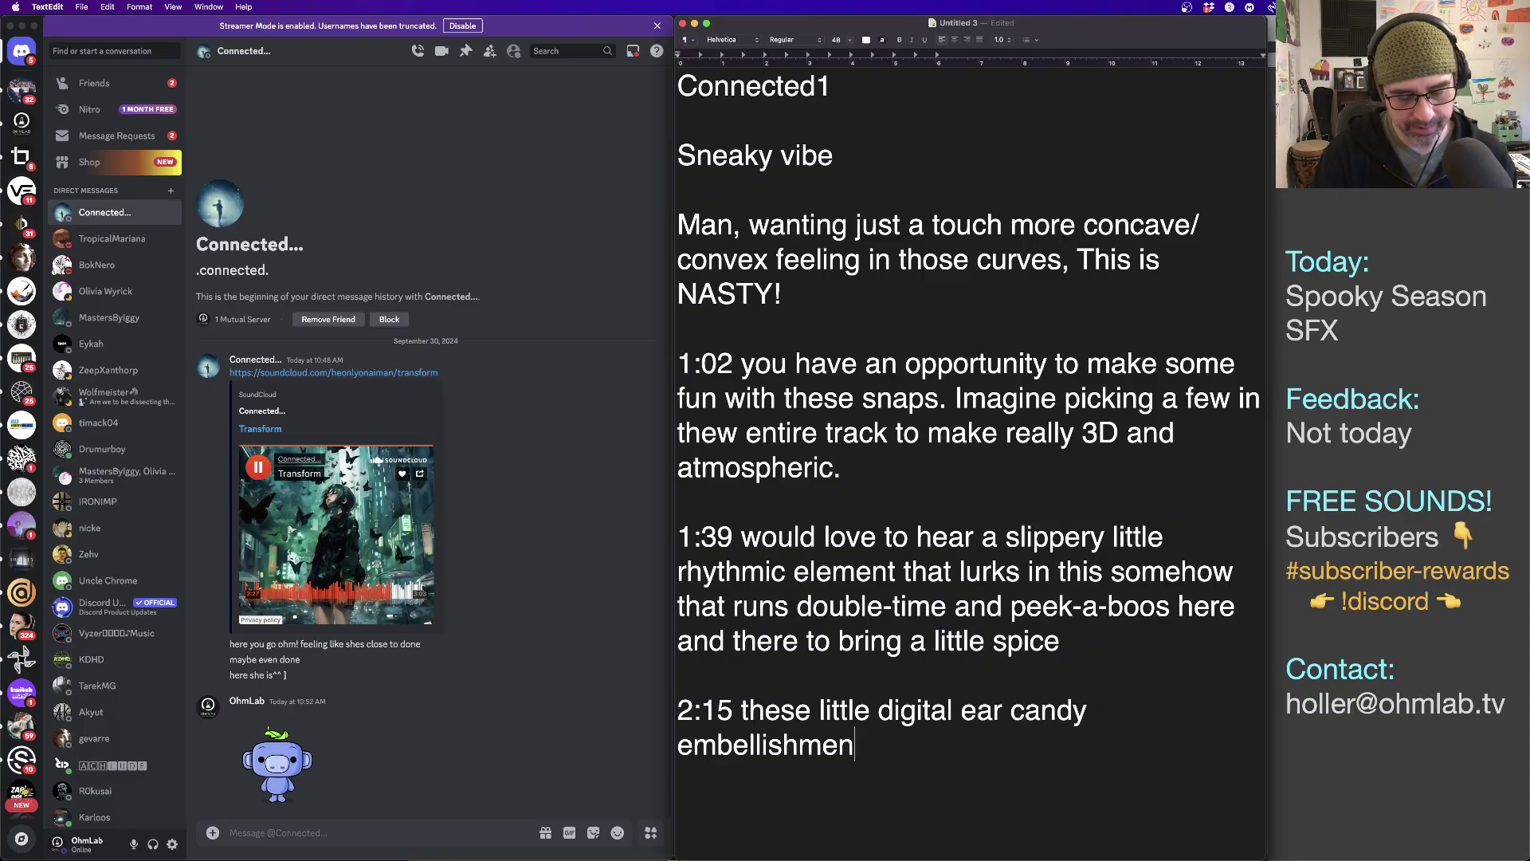
type("ts are ace, ")
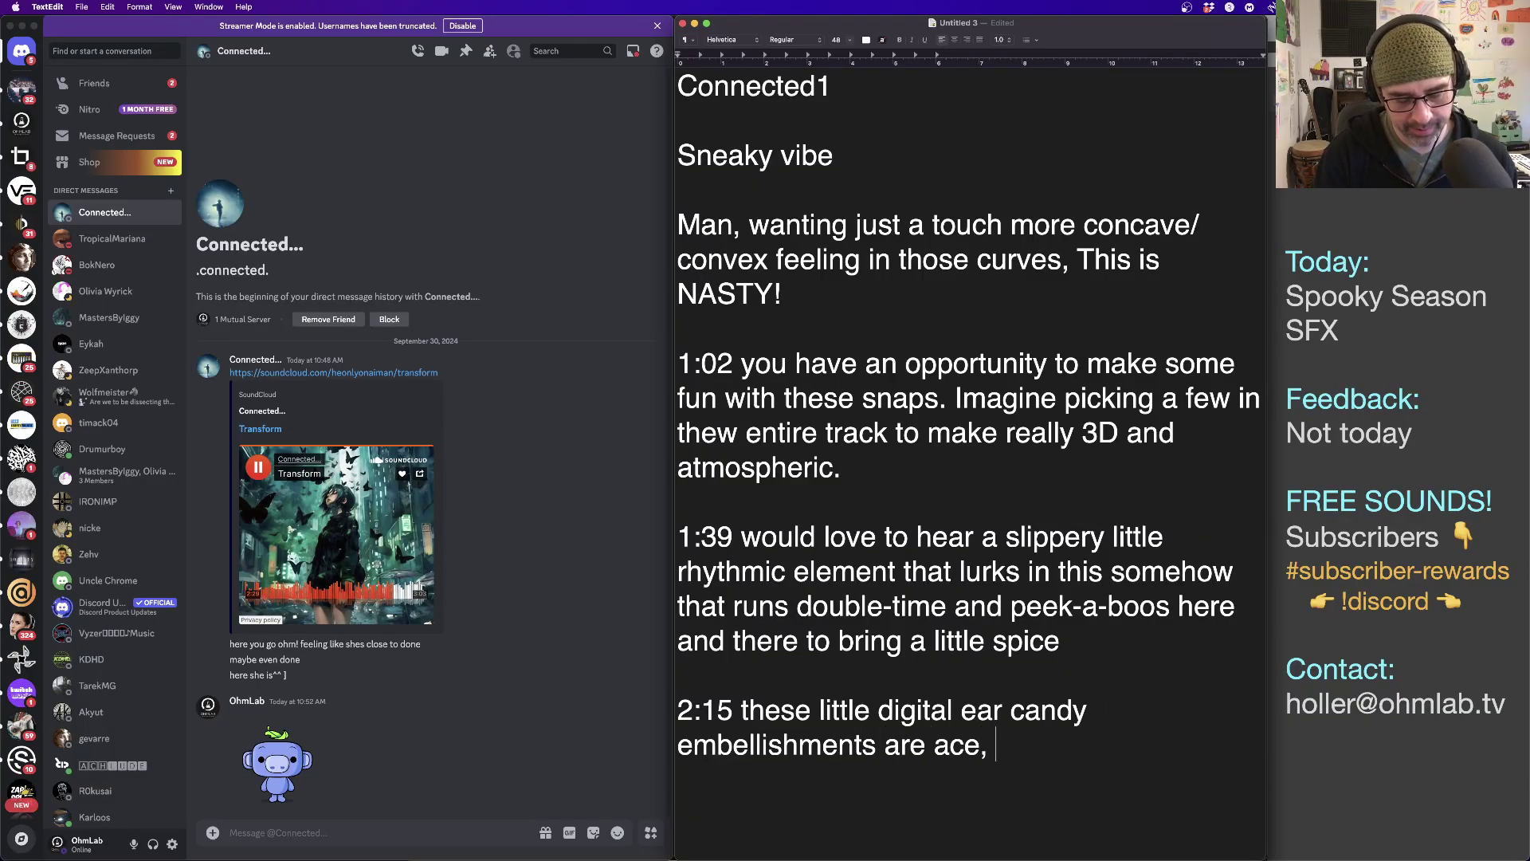
type("want a little ")
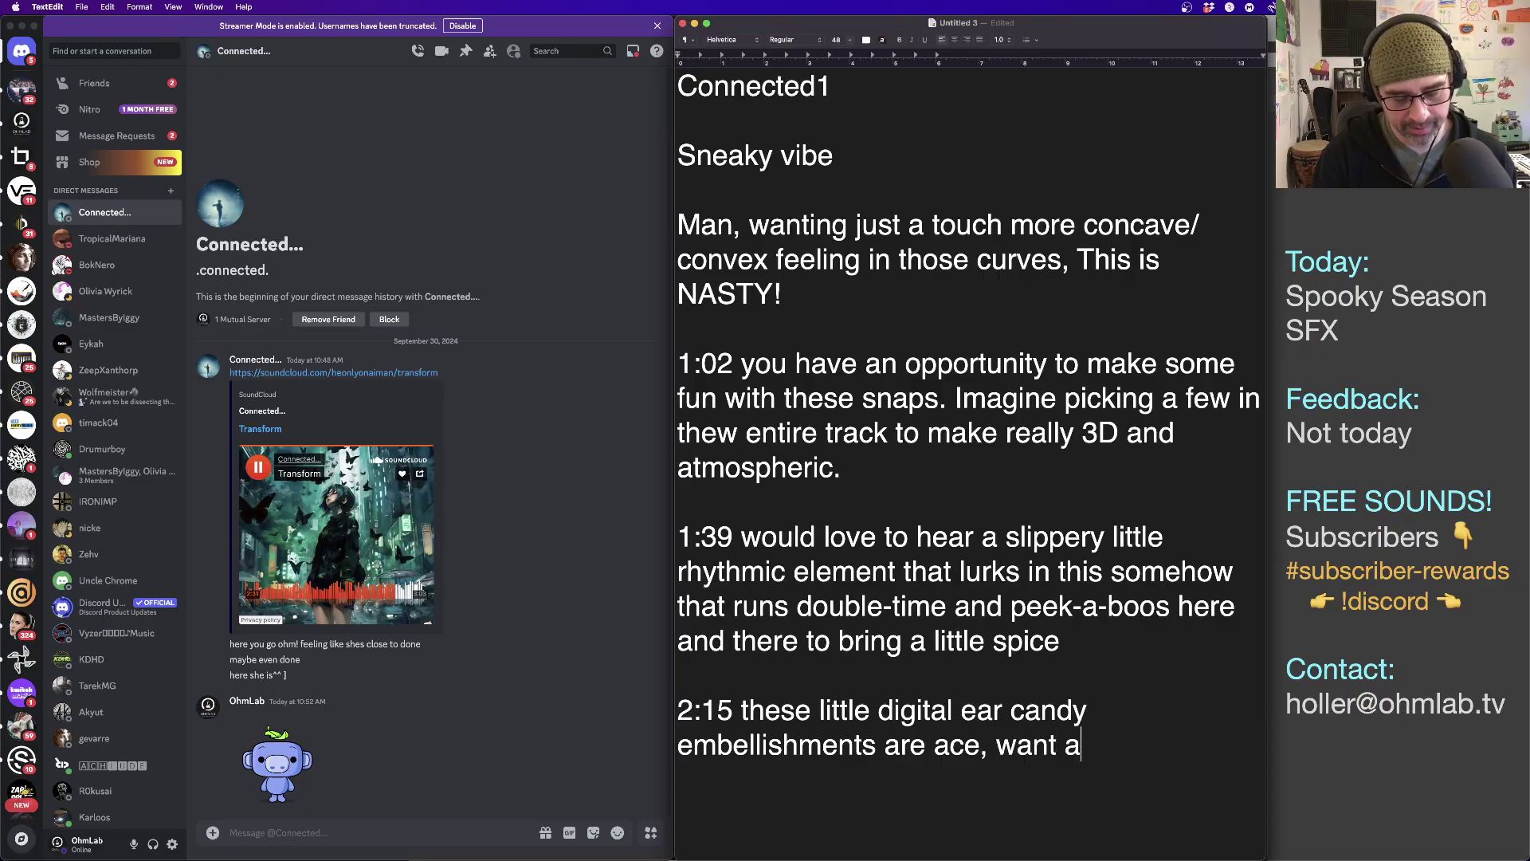
type("m")
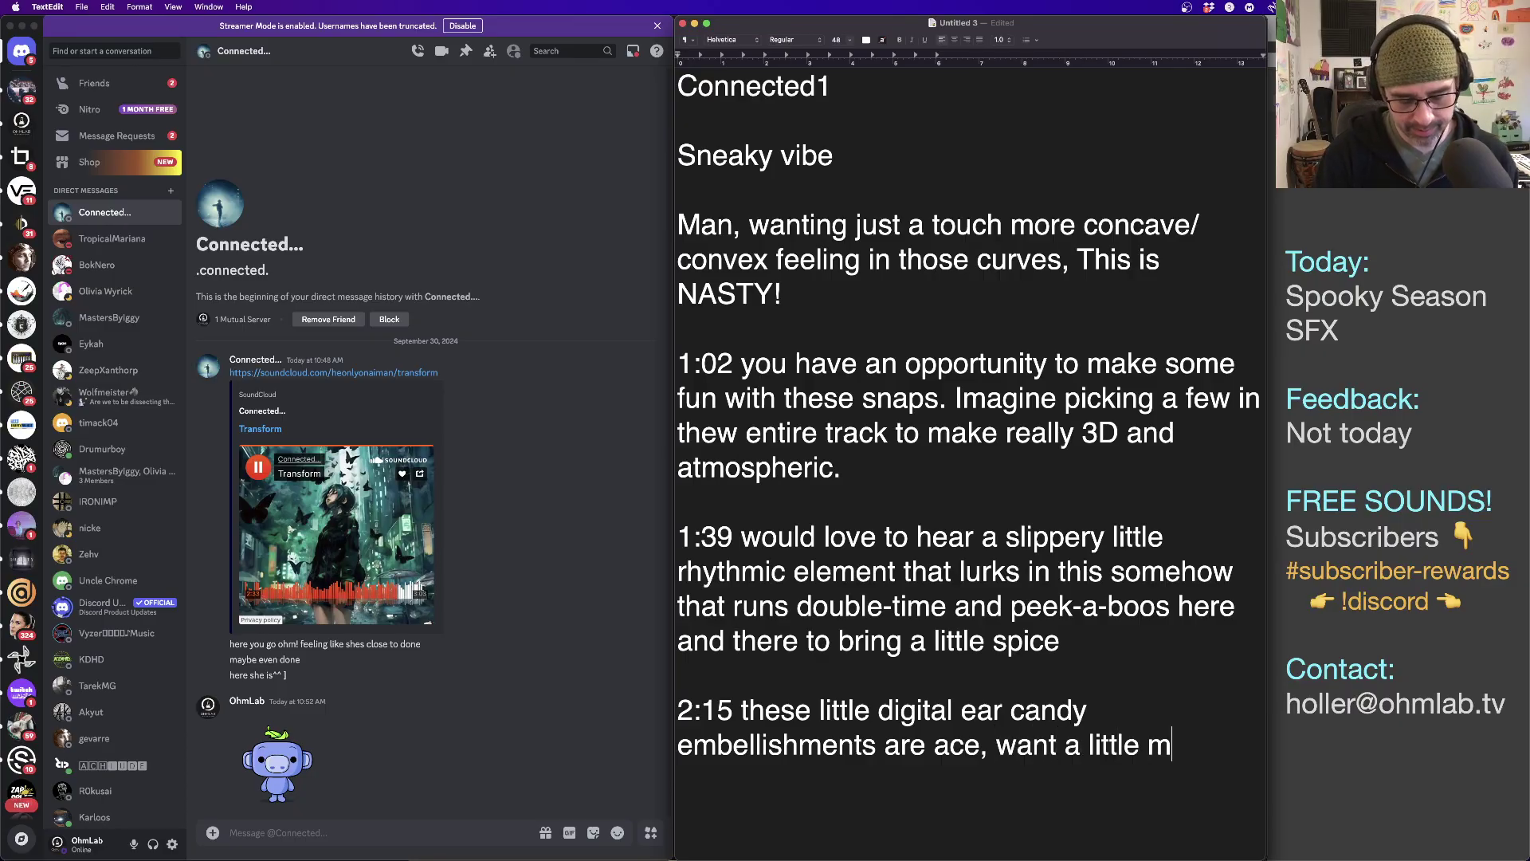
type("ore light on them .")
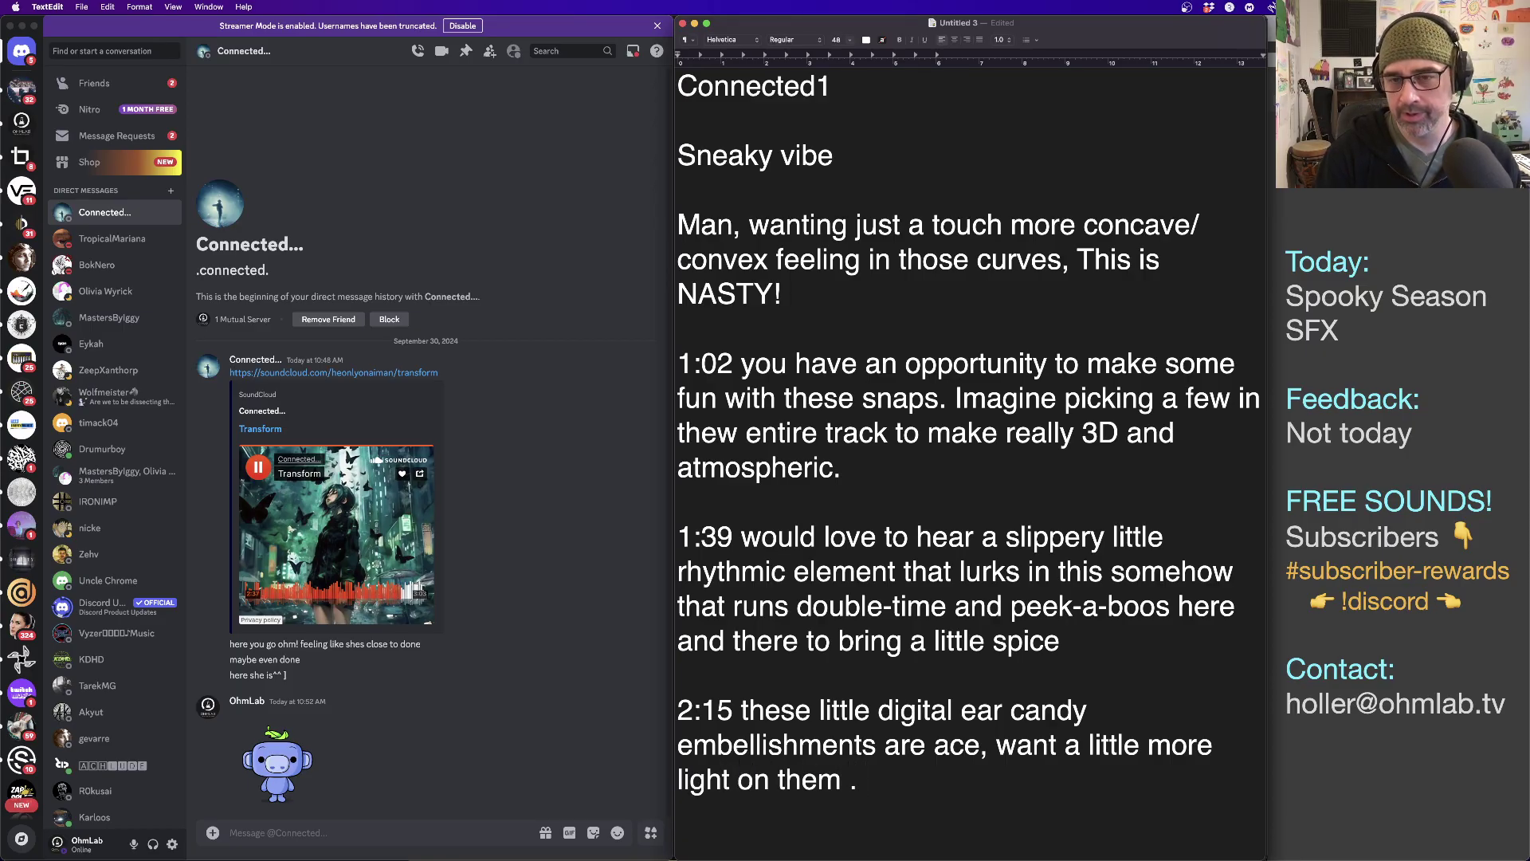
key("Return")
key("Return")
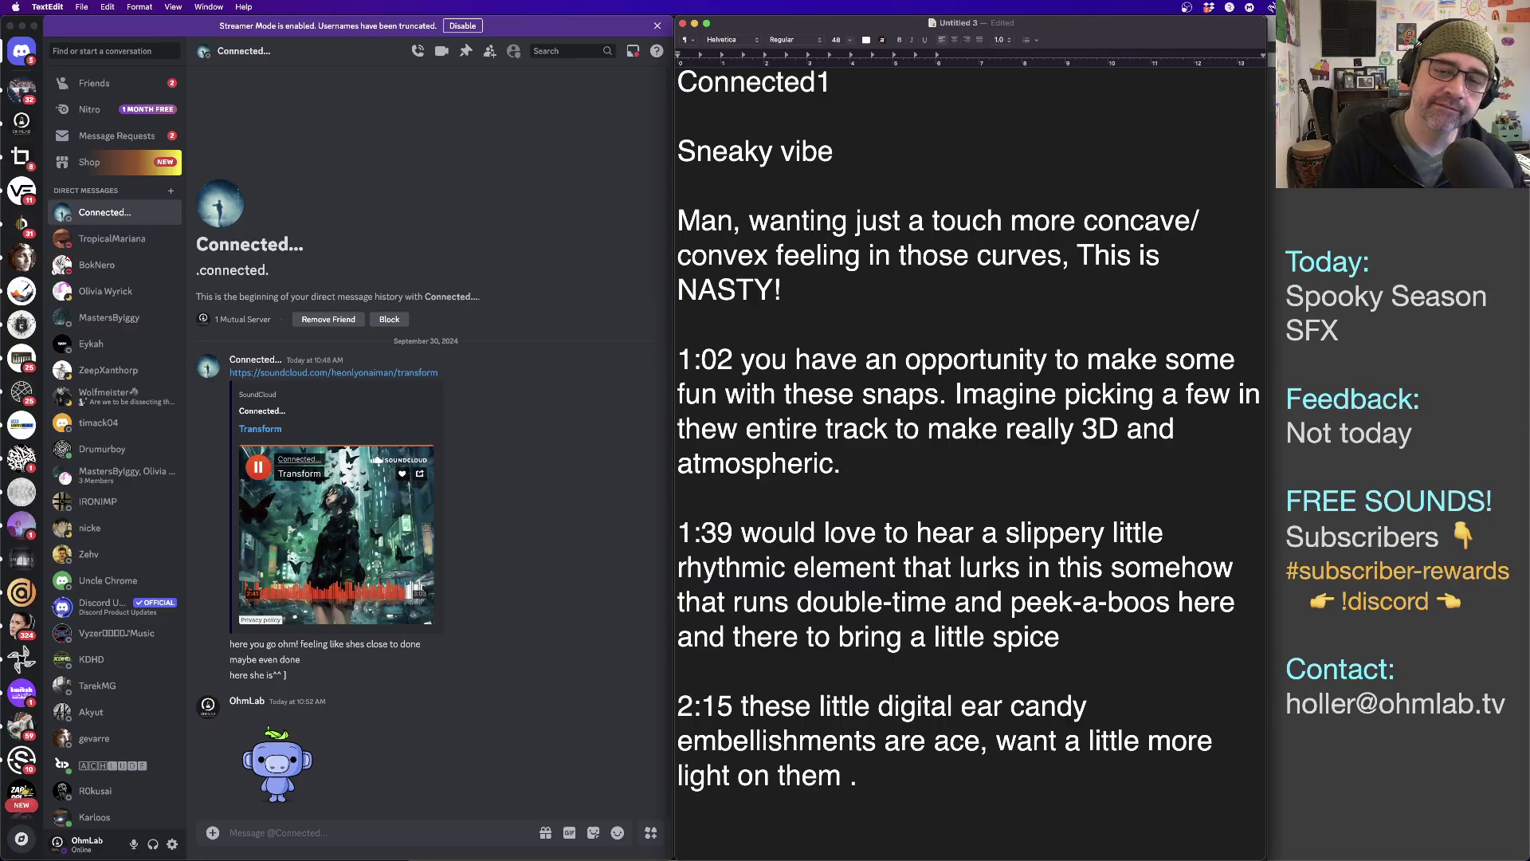
Add the note "Vocals should be quite a bit more atop that bass." as a new paragraph, followed by several blank lines.
type("V")
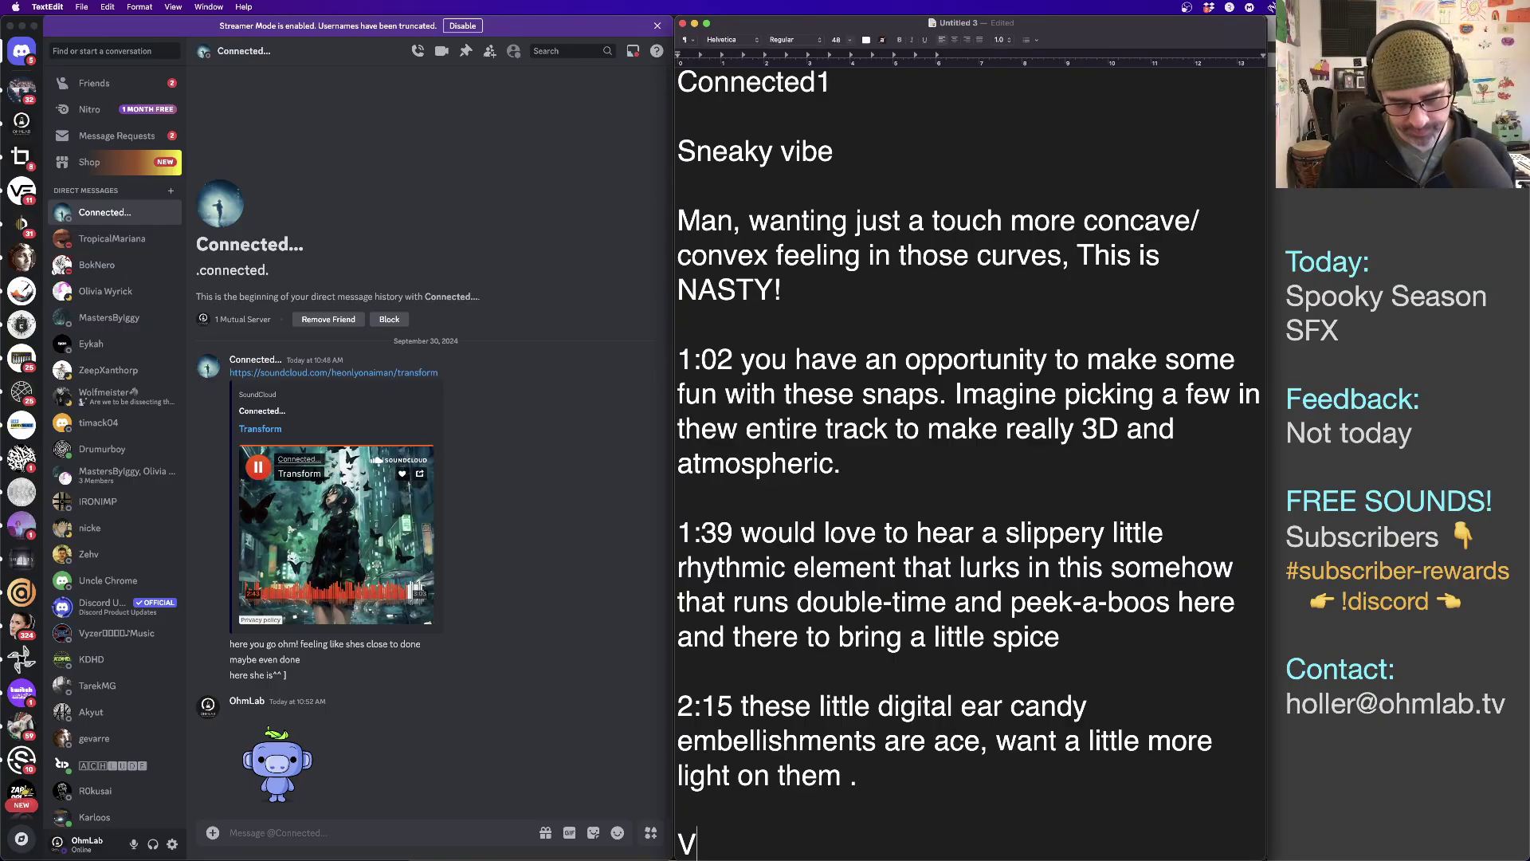
type("ocals should be ")
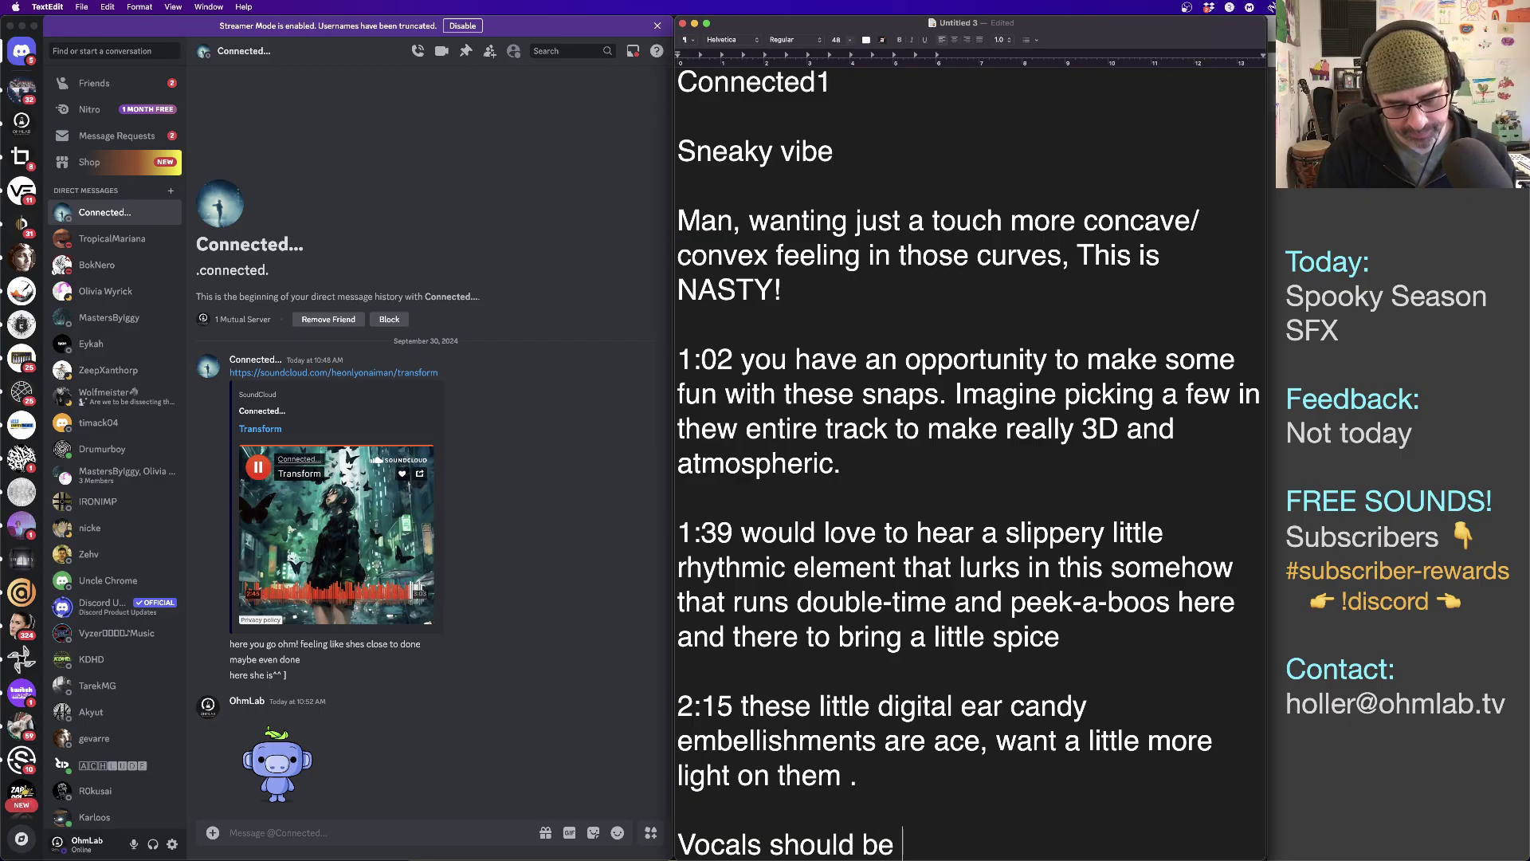
type("quite a b")
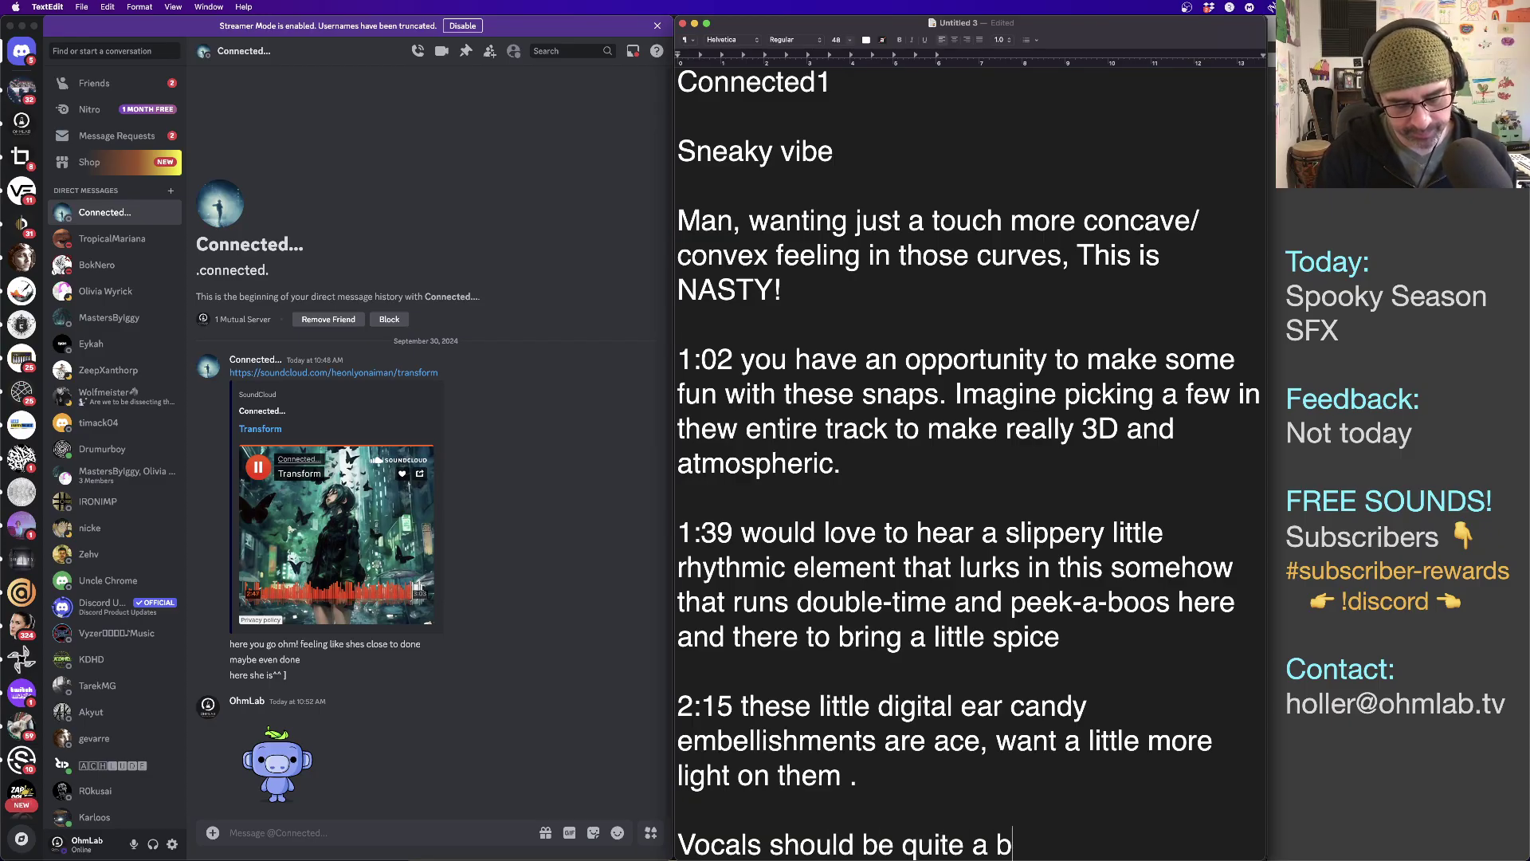
type("it more")
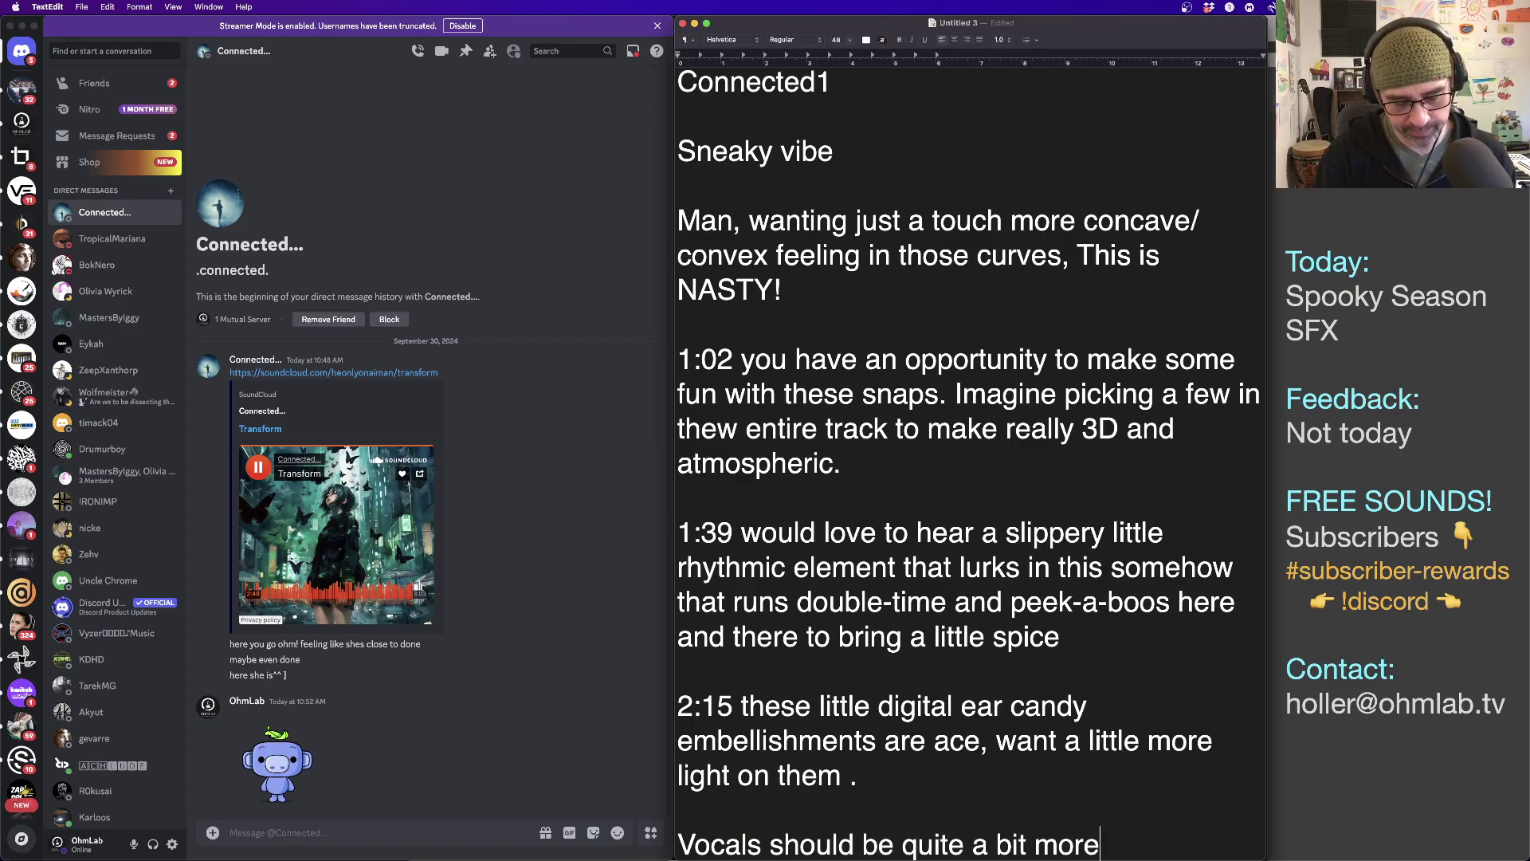
type(" atop that bass")
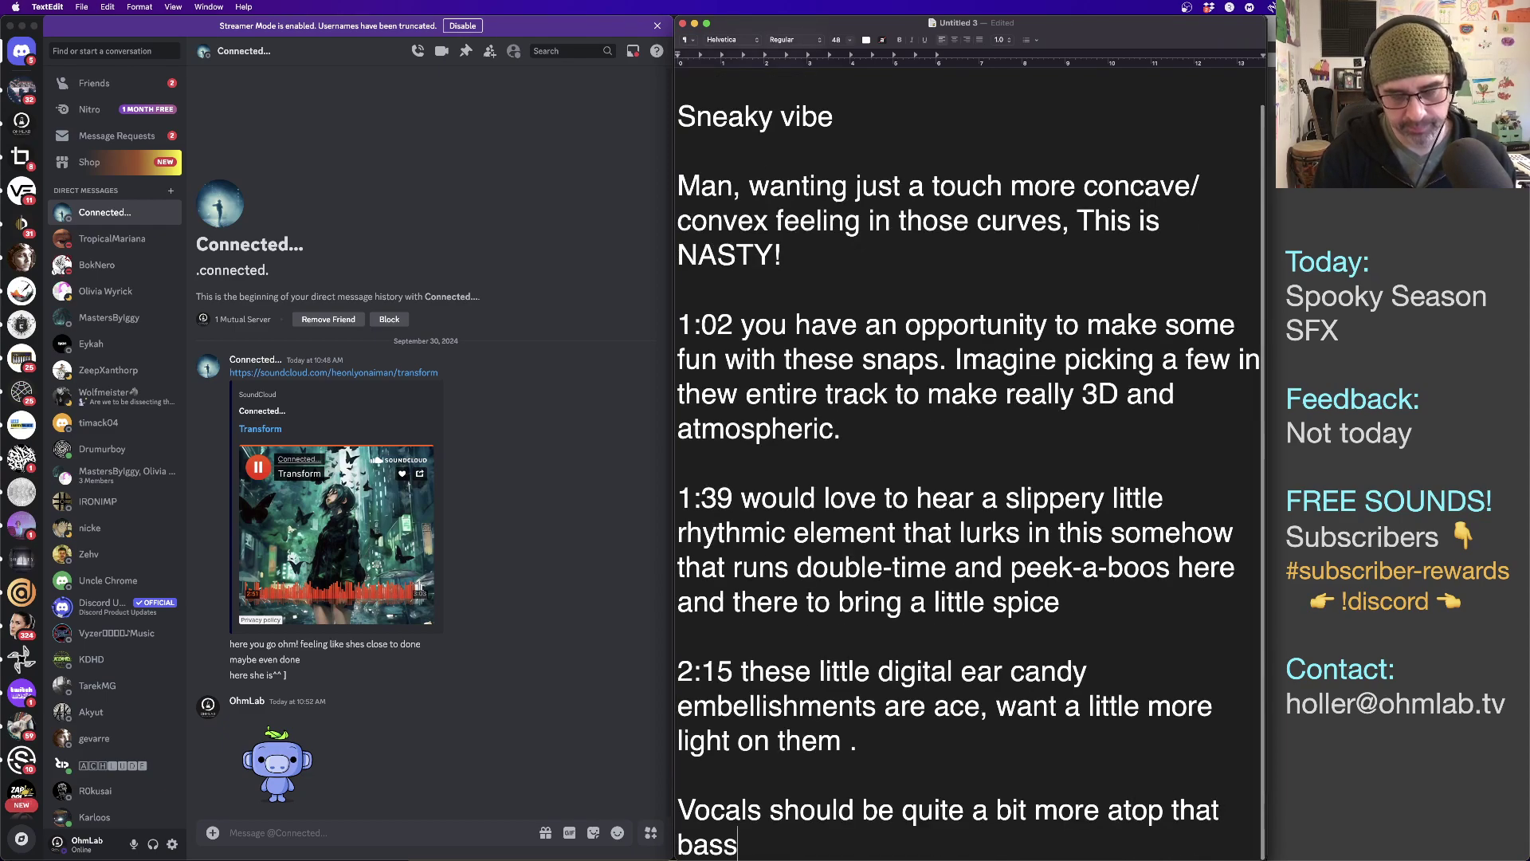
type("s.")
key("BackSpace")
key("BackSpace")
type(".")
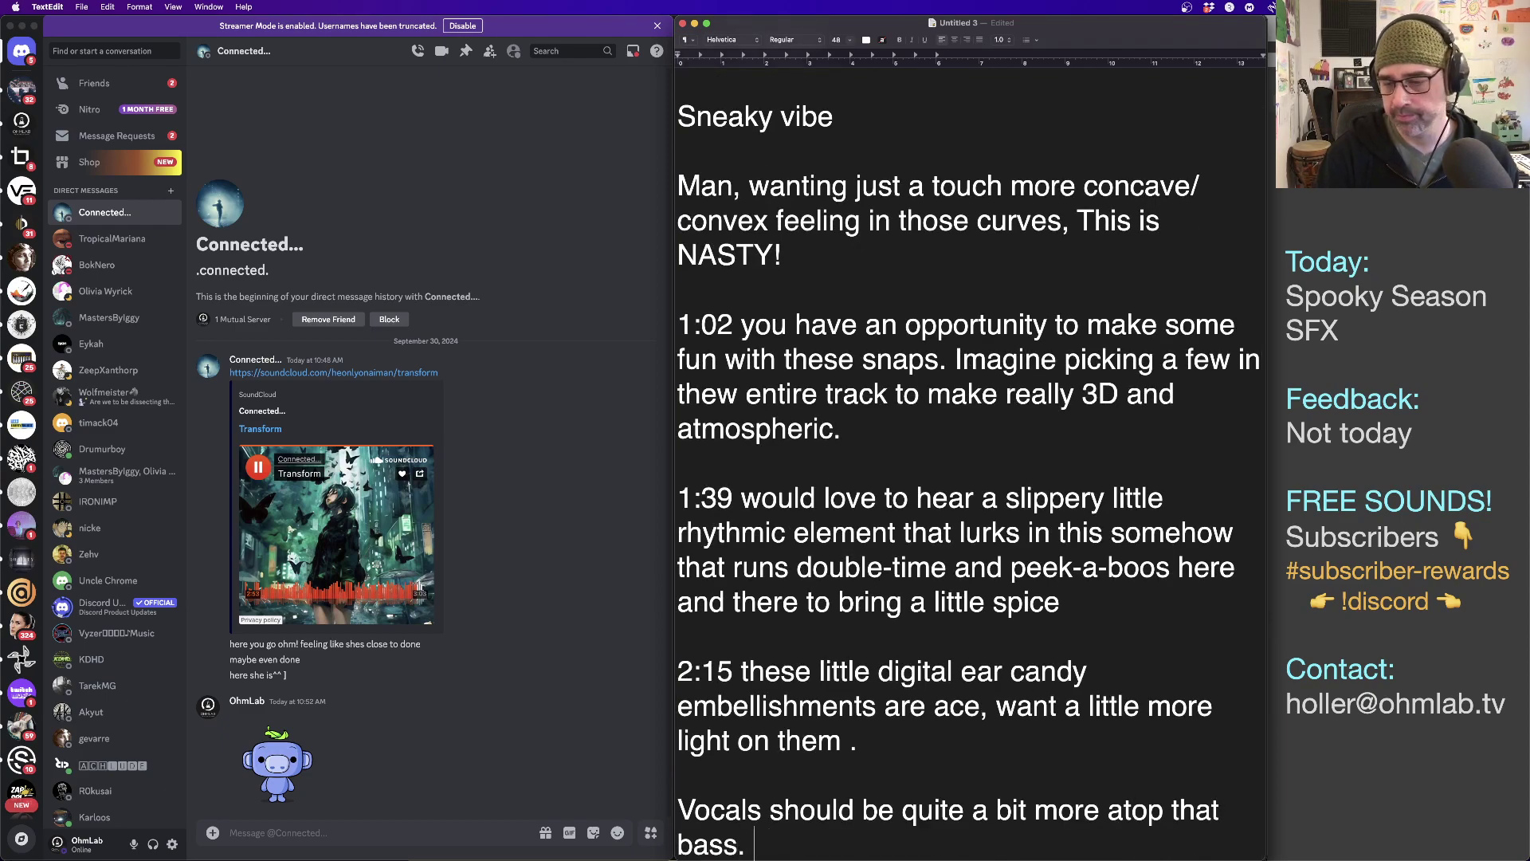
key("Return")
key("Return")
key("Return")
key("Return")
key("Return")
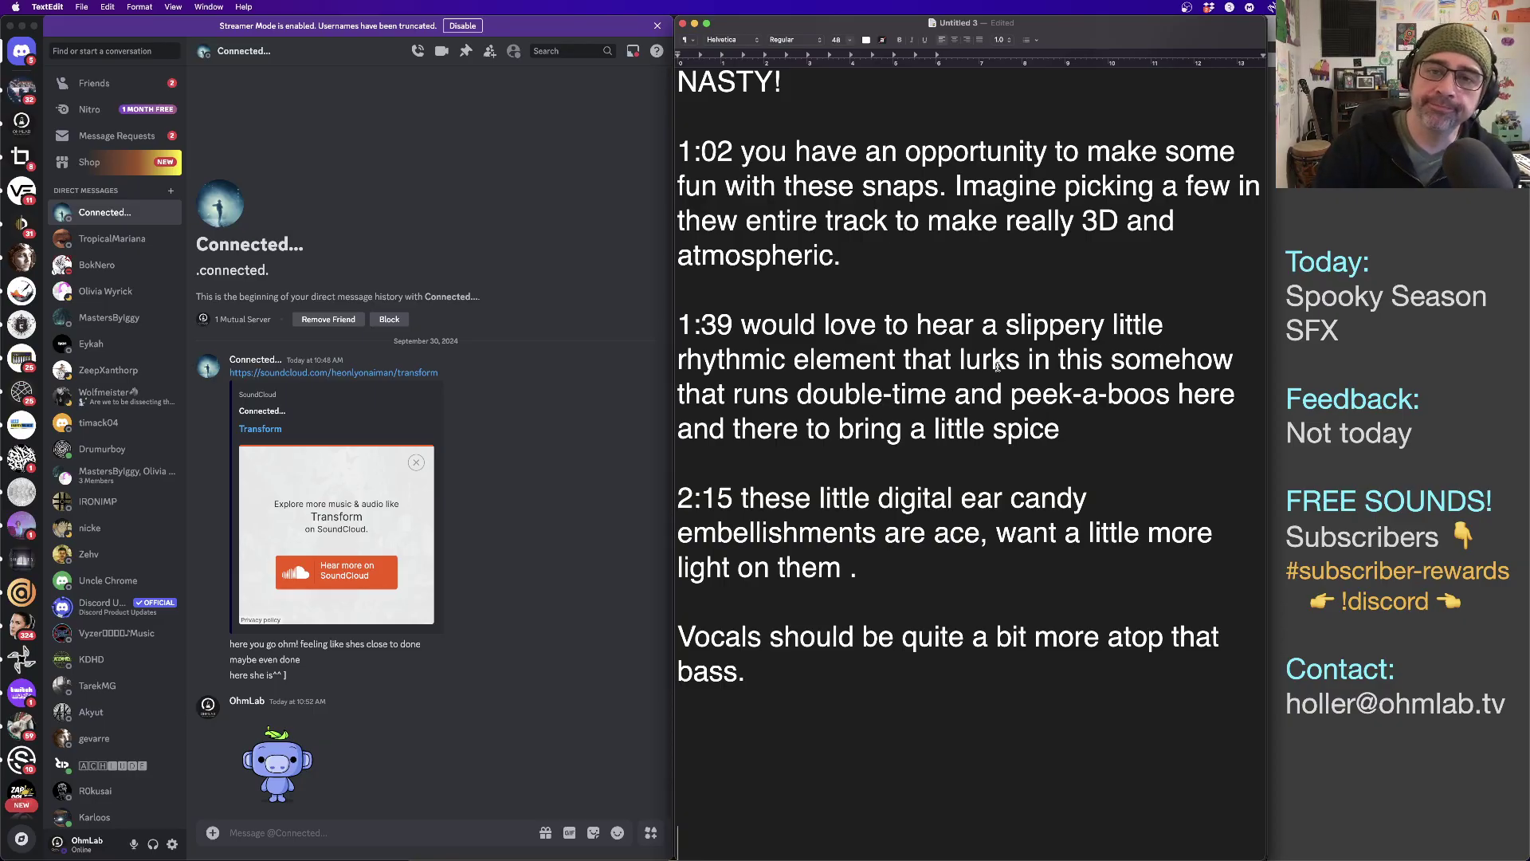
Review the "Transform" notes from the start and correct "thew" to "the" in the 1:02 note.
left_click(913, 254)
scroll(910, 293, "up", 2)
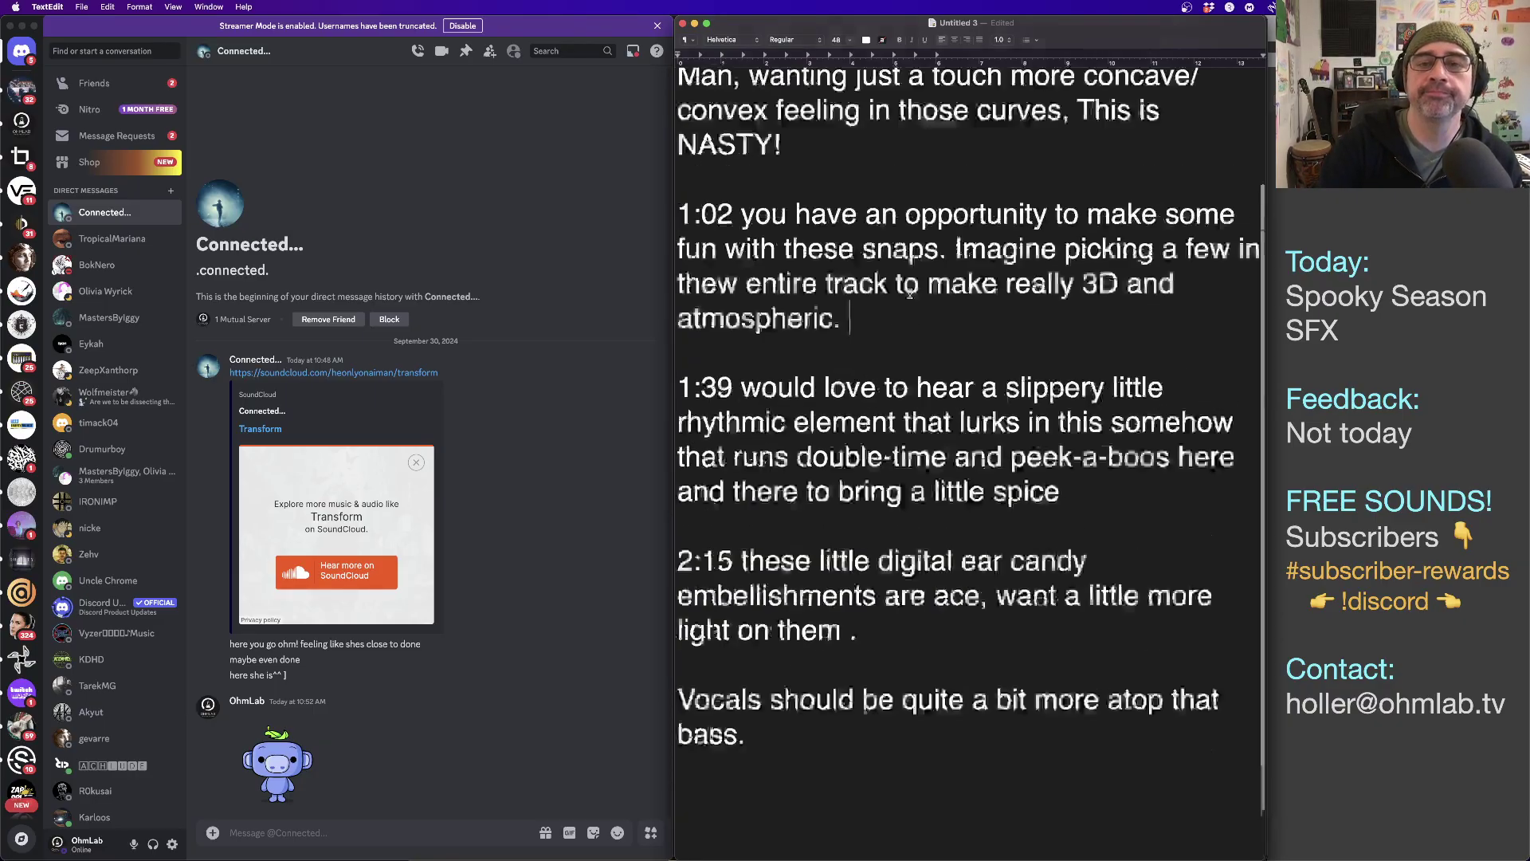
scroll(910, 293, "up", 5)
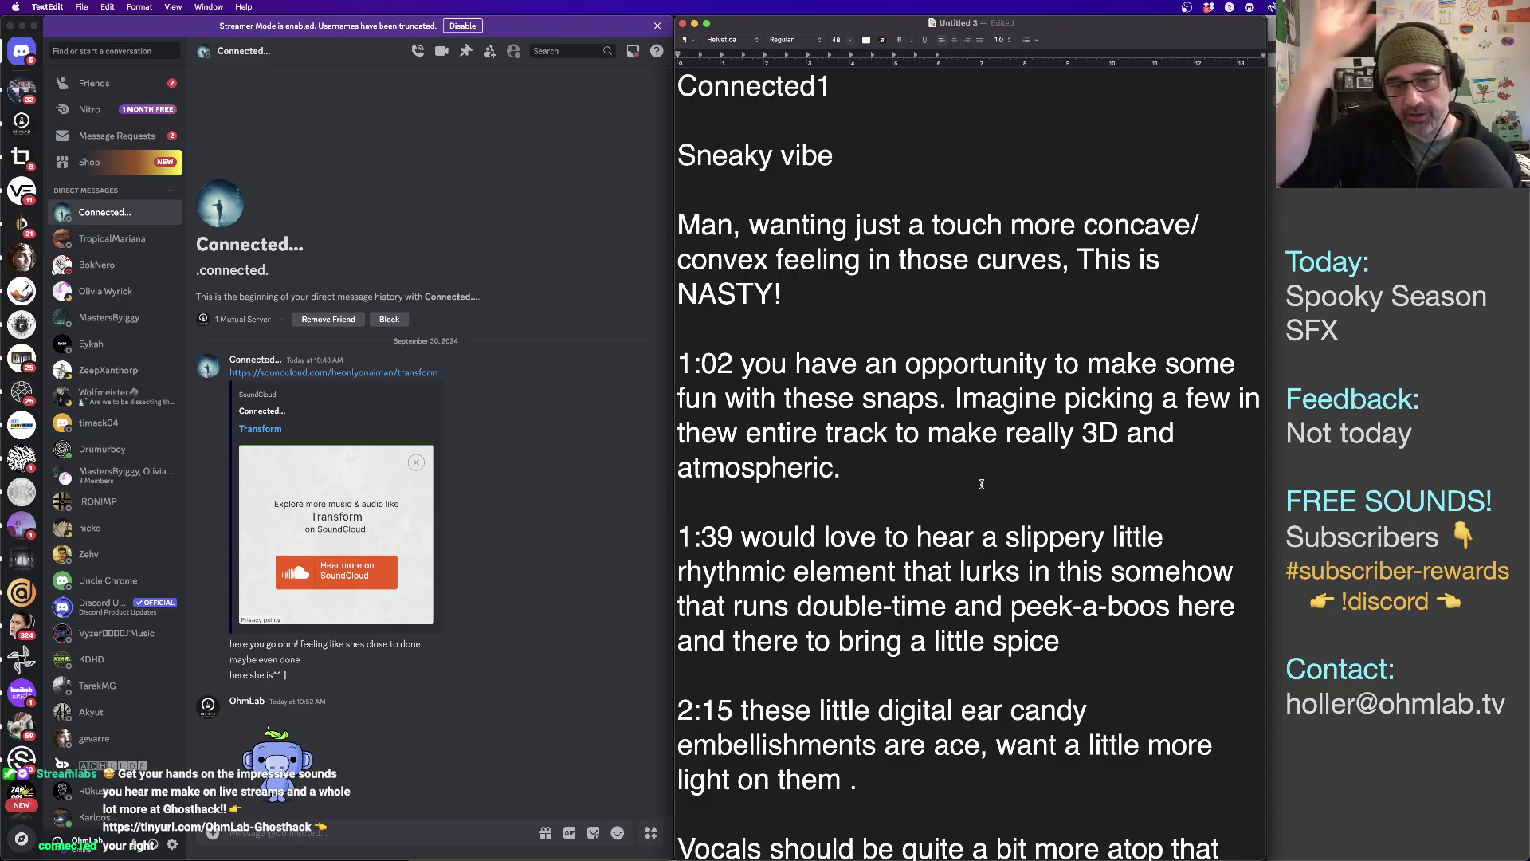
left_click(737, 434)
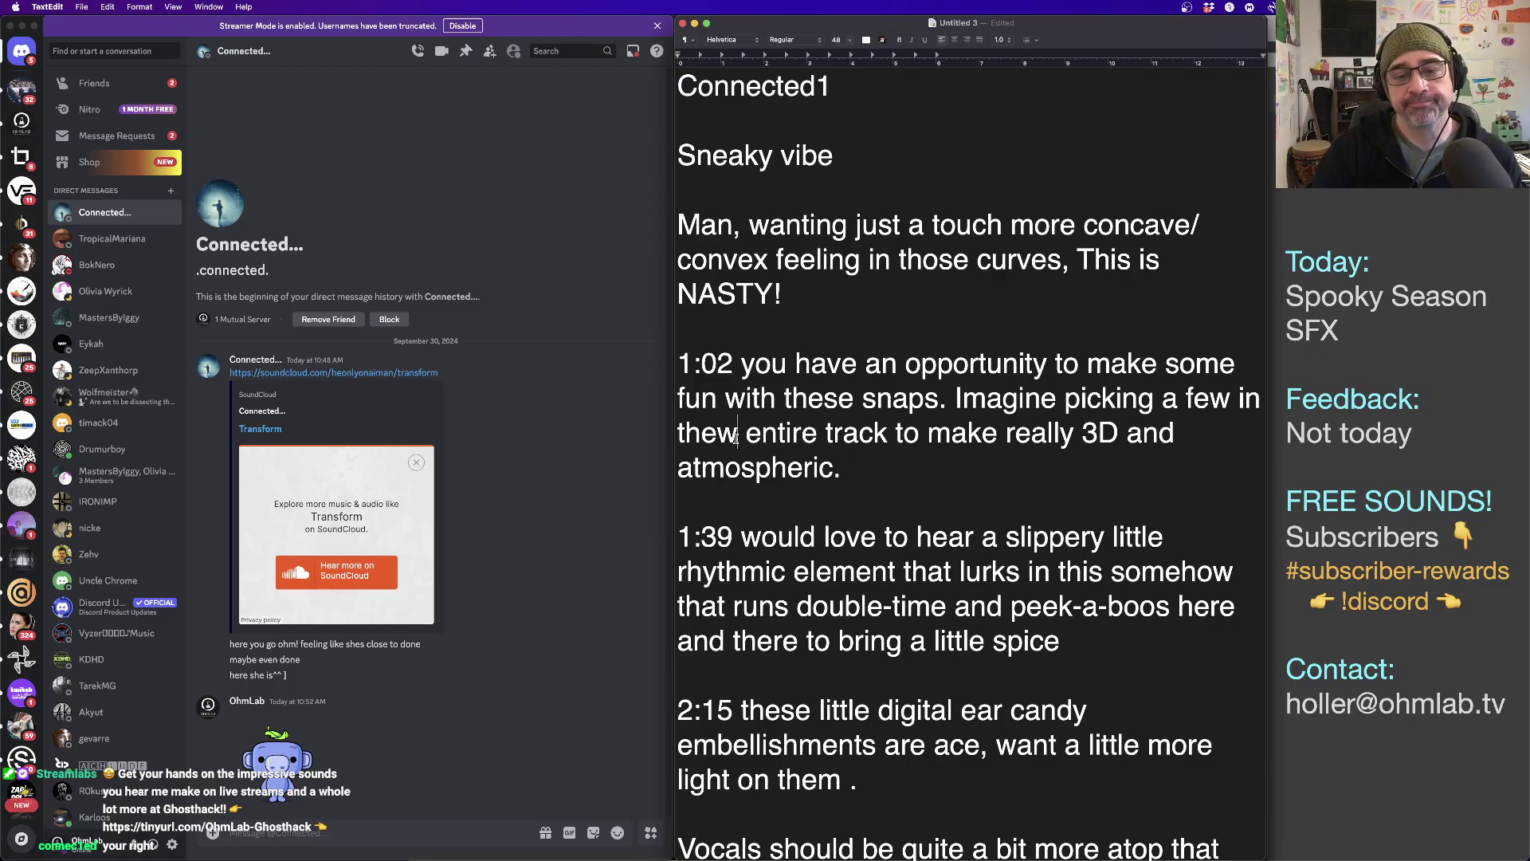
key("BackSpace")
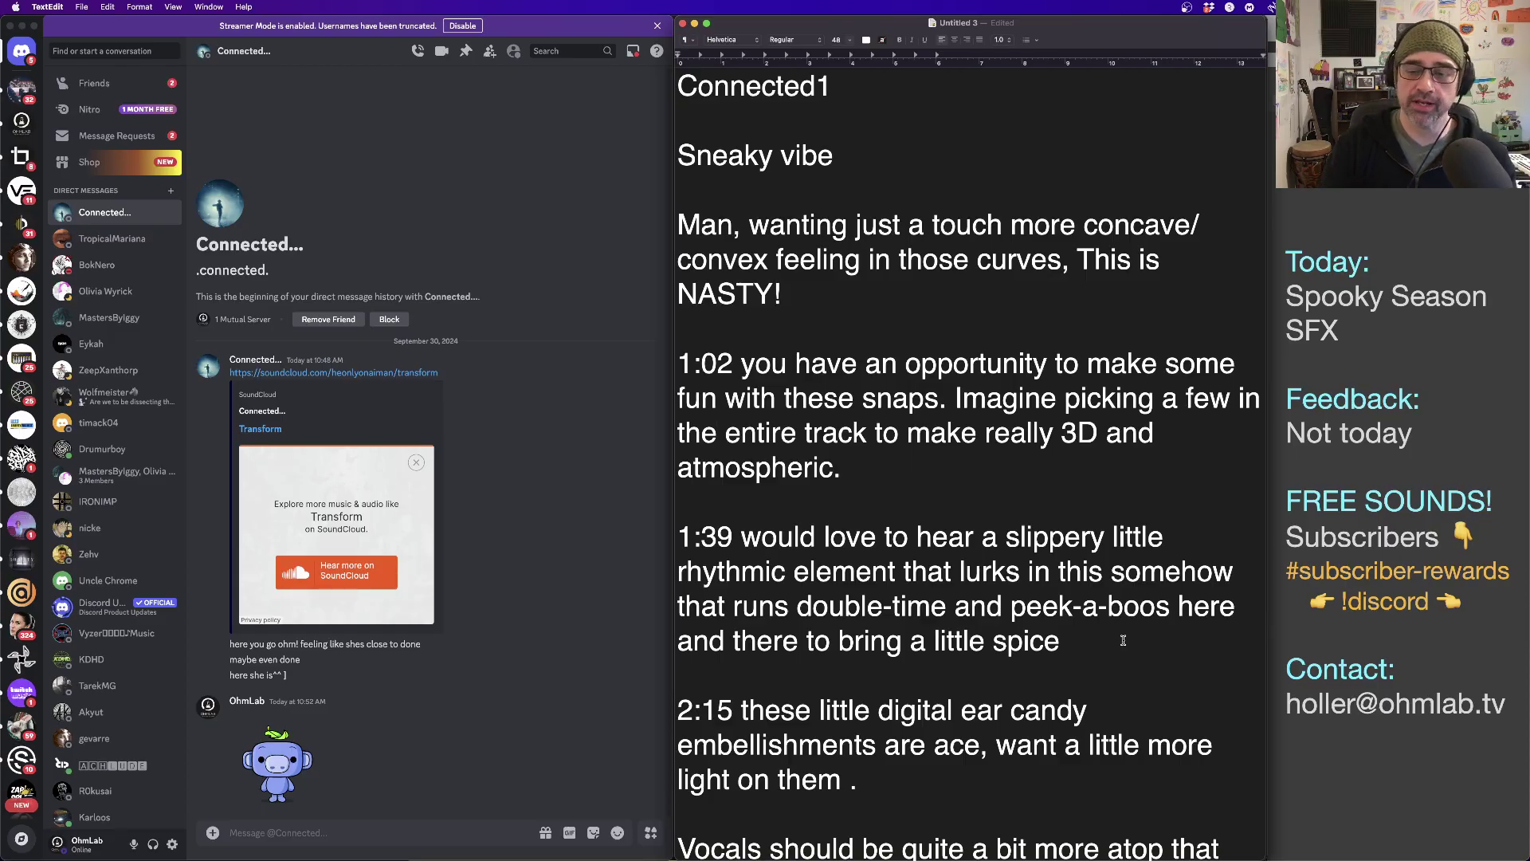
scroll(1057, 530, "down", 5)
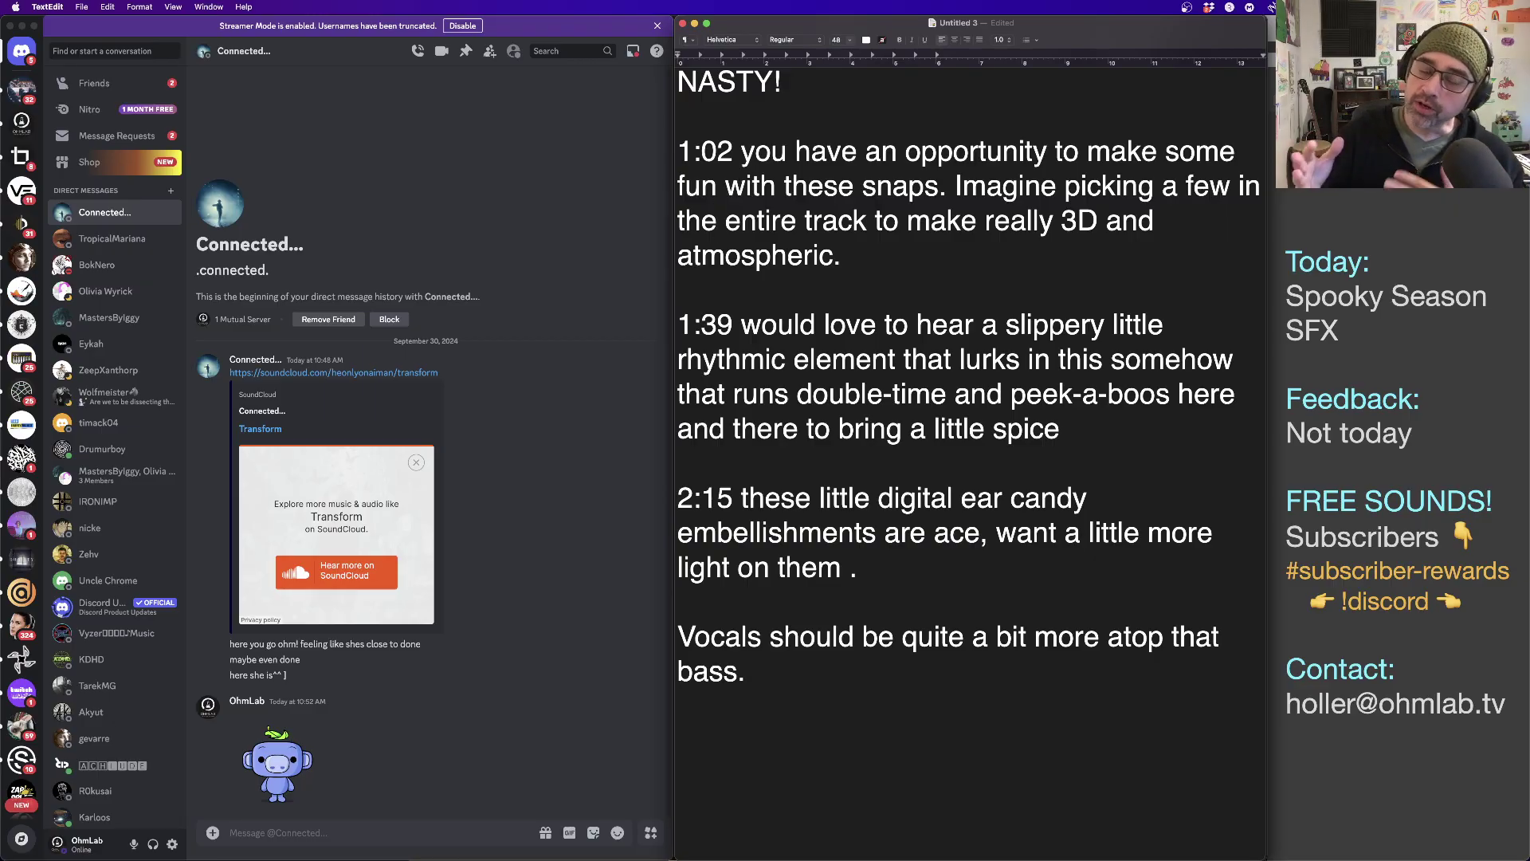
Dismiss the SoundCloud promotion over the "Transform" embed, replay a passage of the track and pause it.
left_click(417, 466)
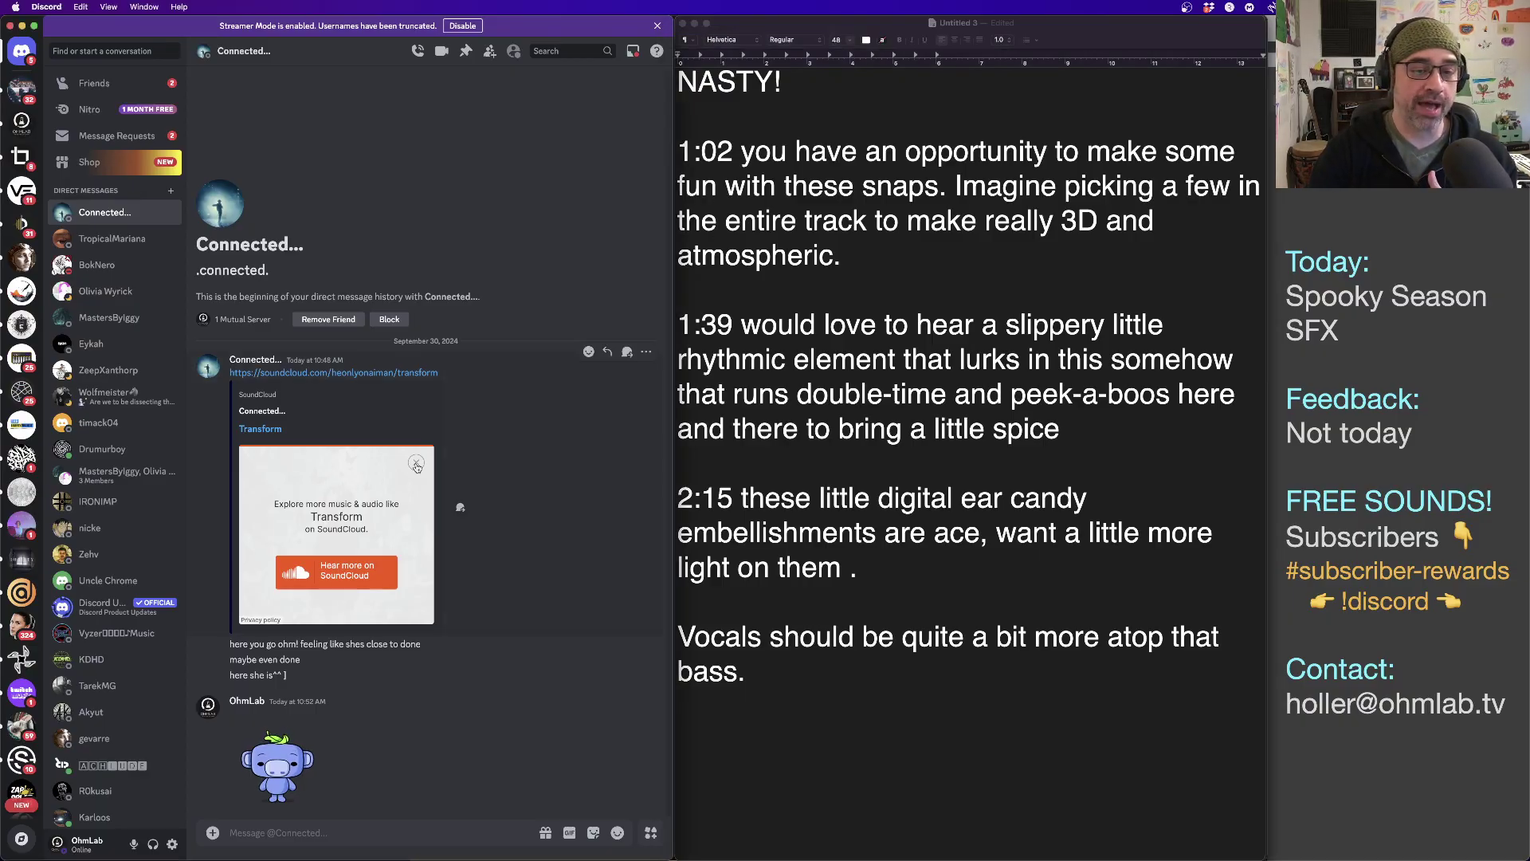
left_click(417, 467)
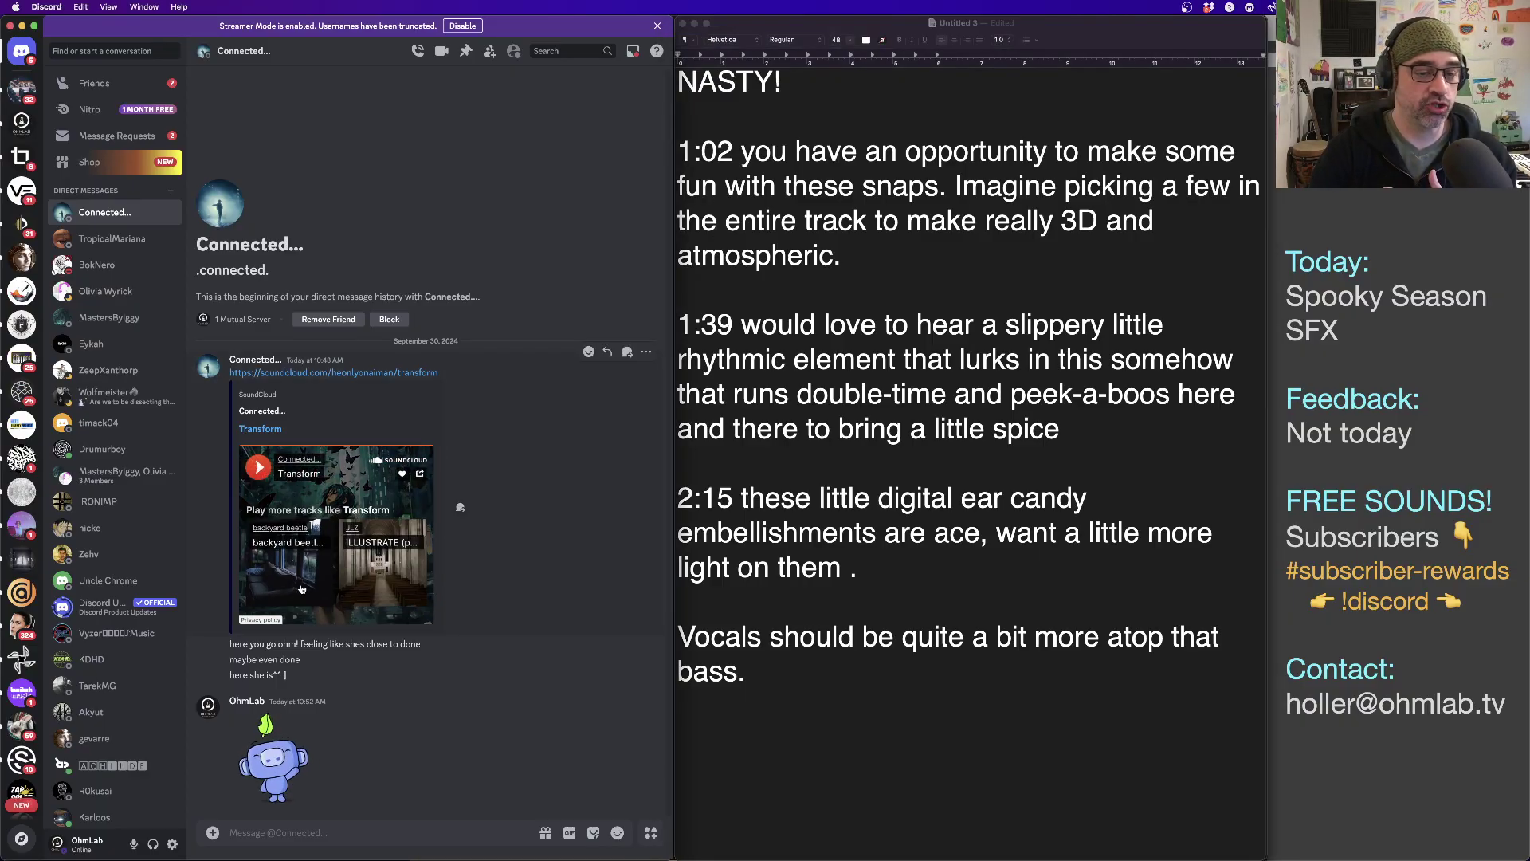
left_click(258, 467)
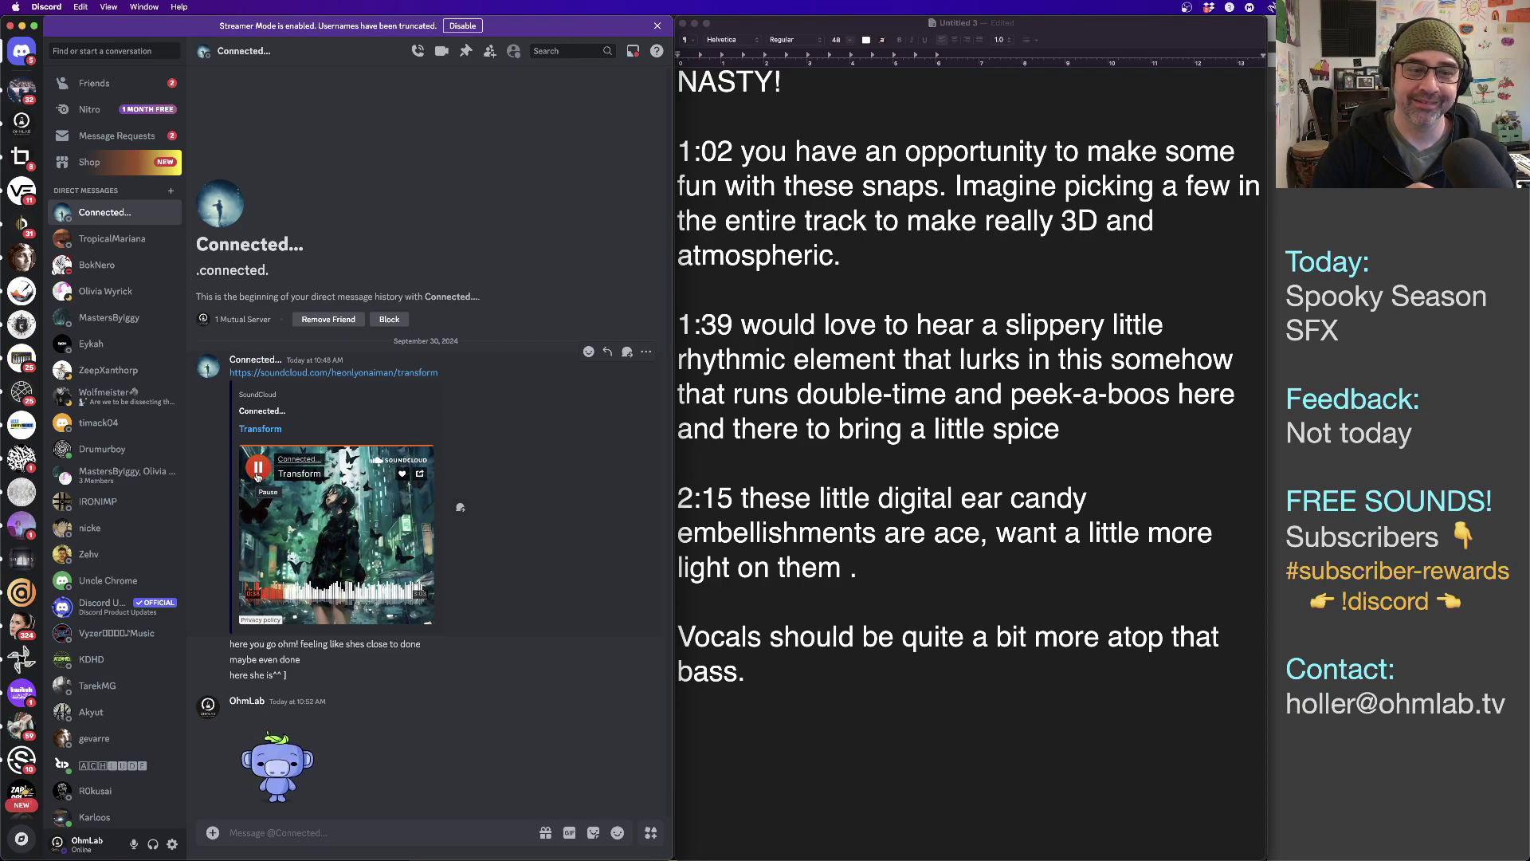
left_click(258, 477)
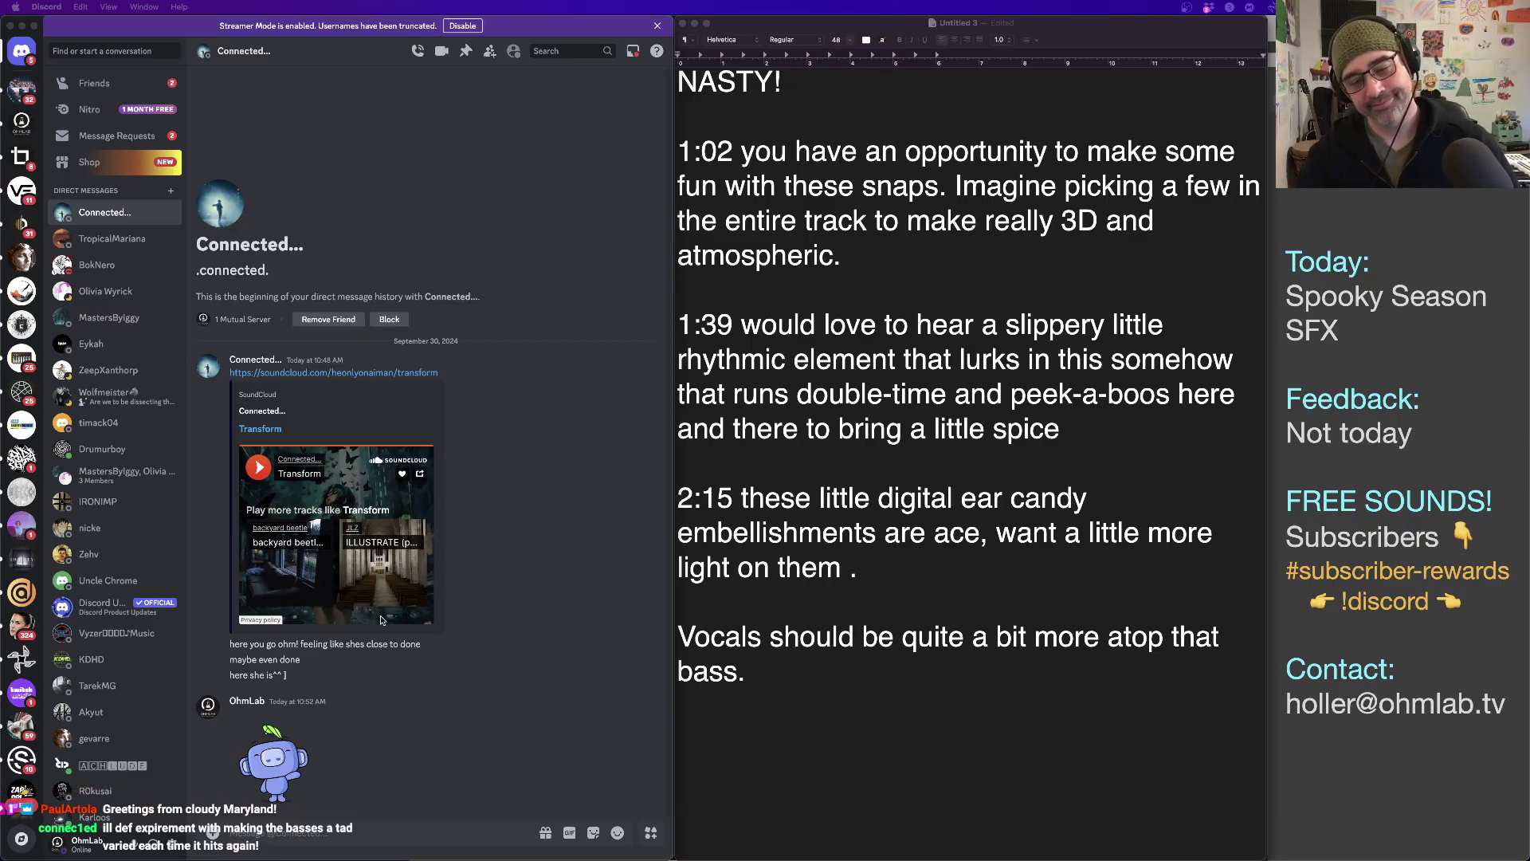
Leave the direct messages and open the OhmLab server's public-lounge channel in Discord.
left_click(986, 779)
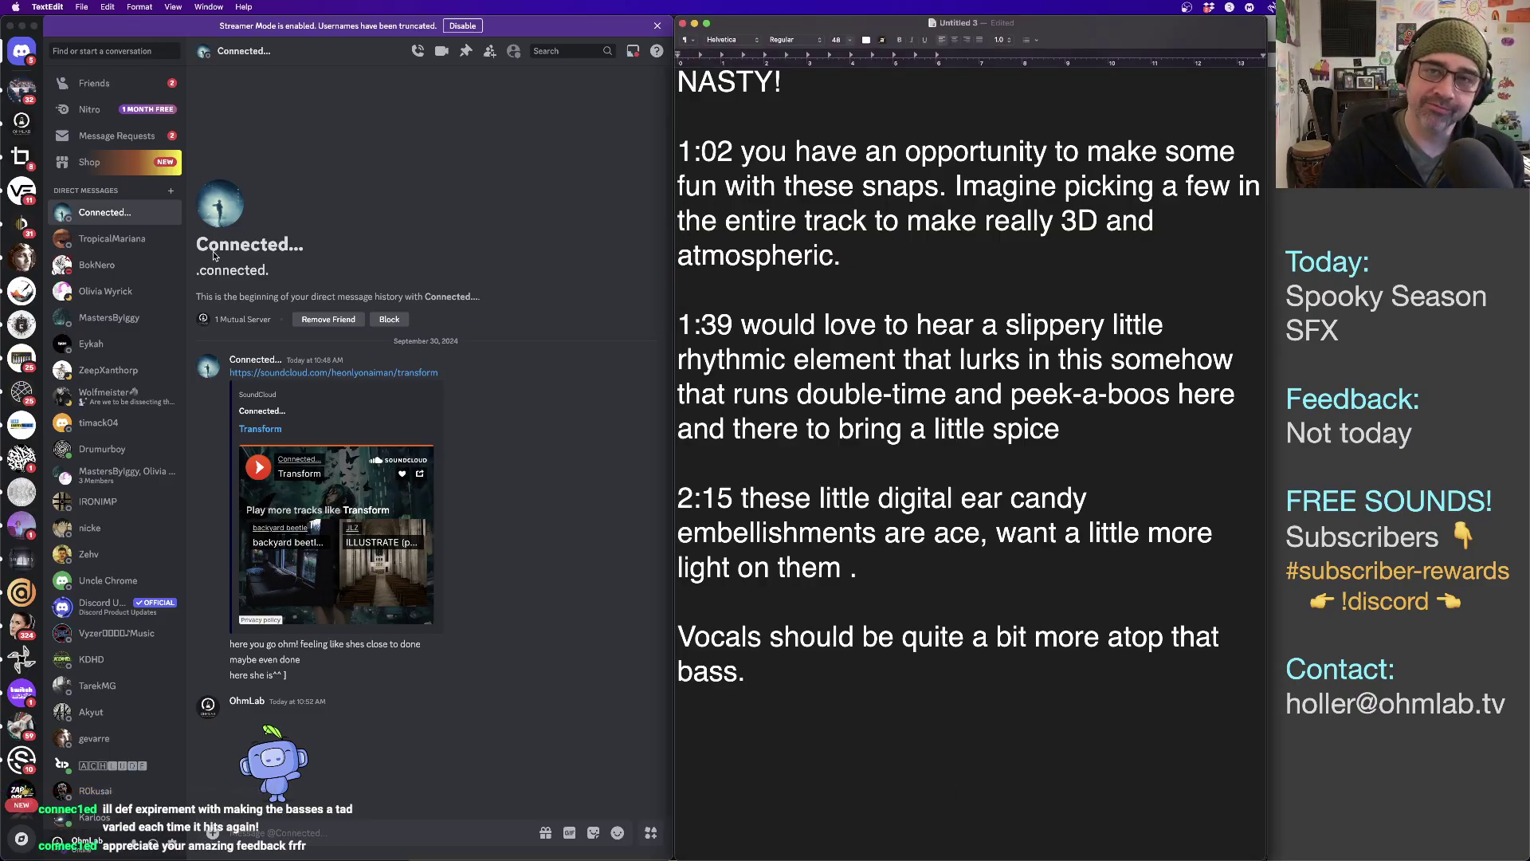
left_click(22, 128)
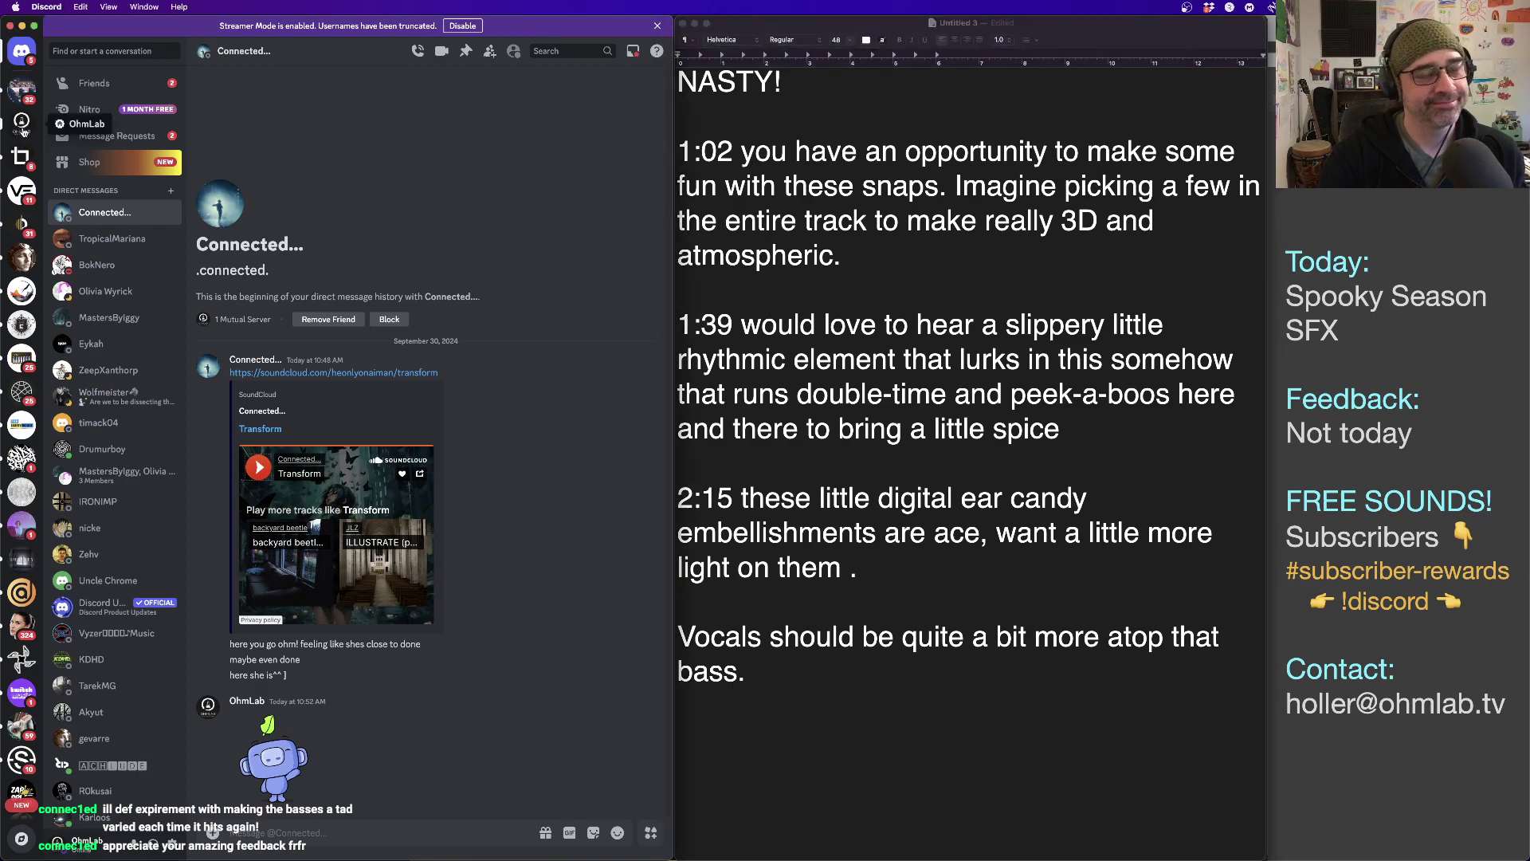
left_click(22, 128)
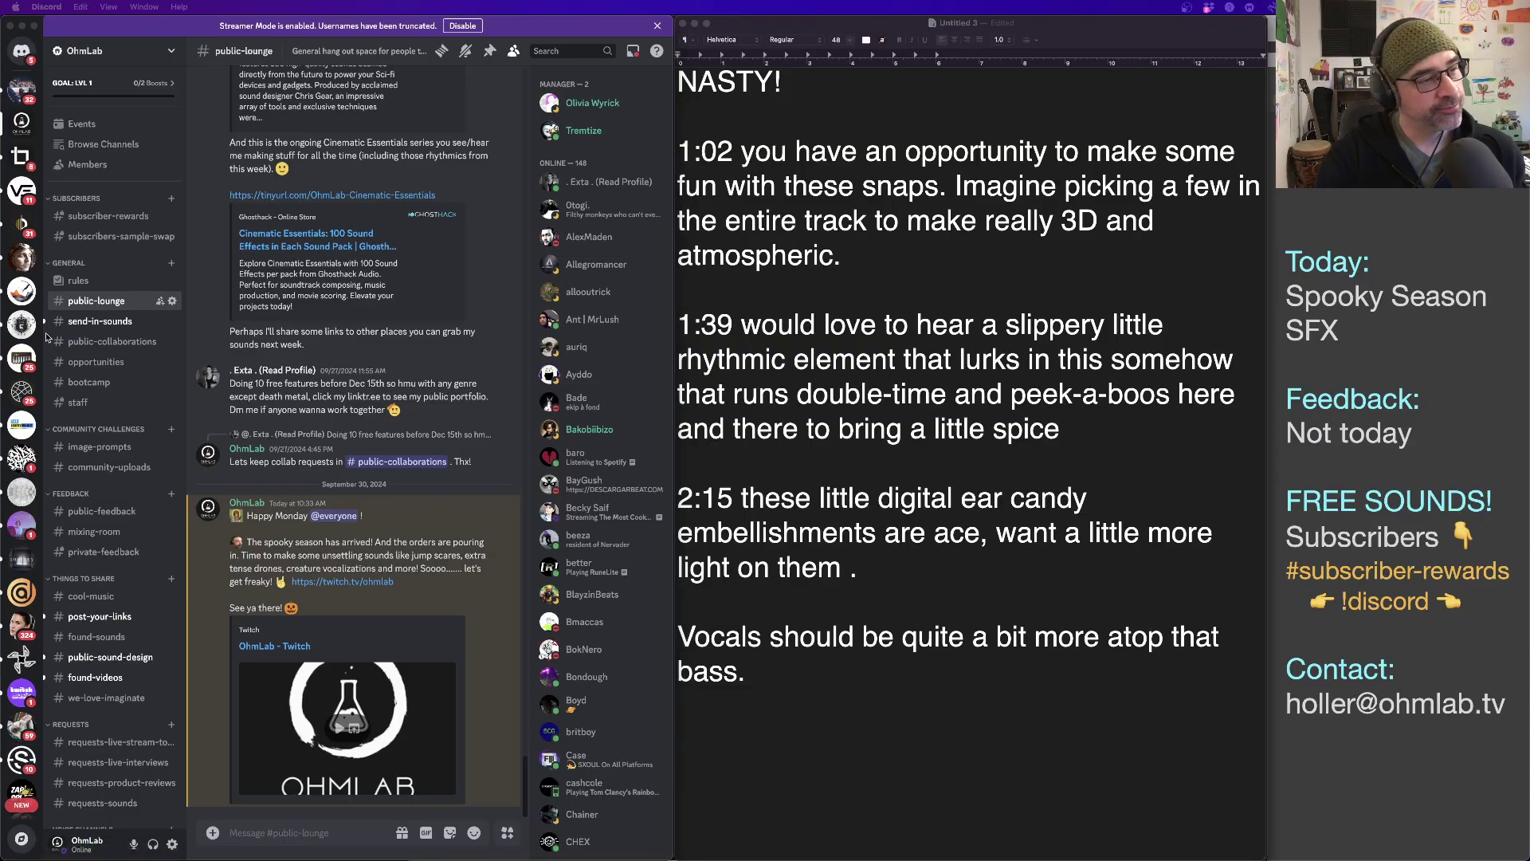
Switch from Discord to Logic Pro with its empty untitled project.
key("super+Tab")
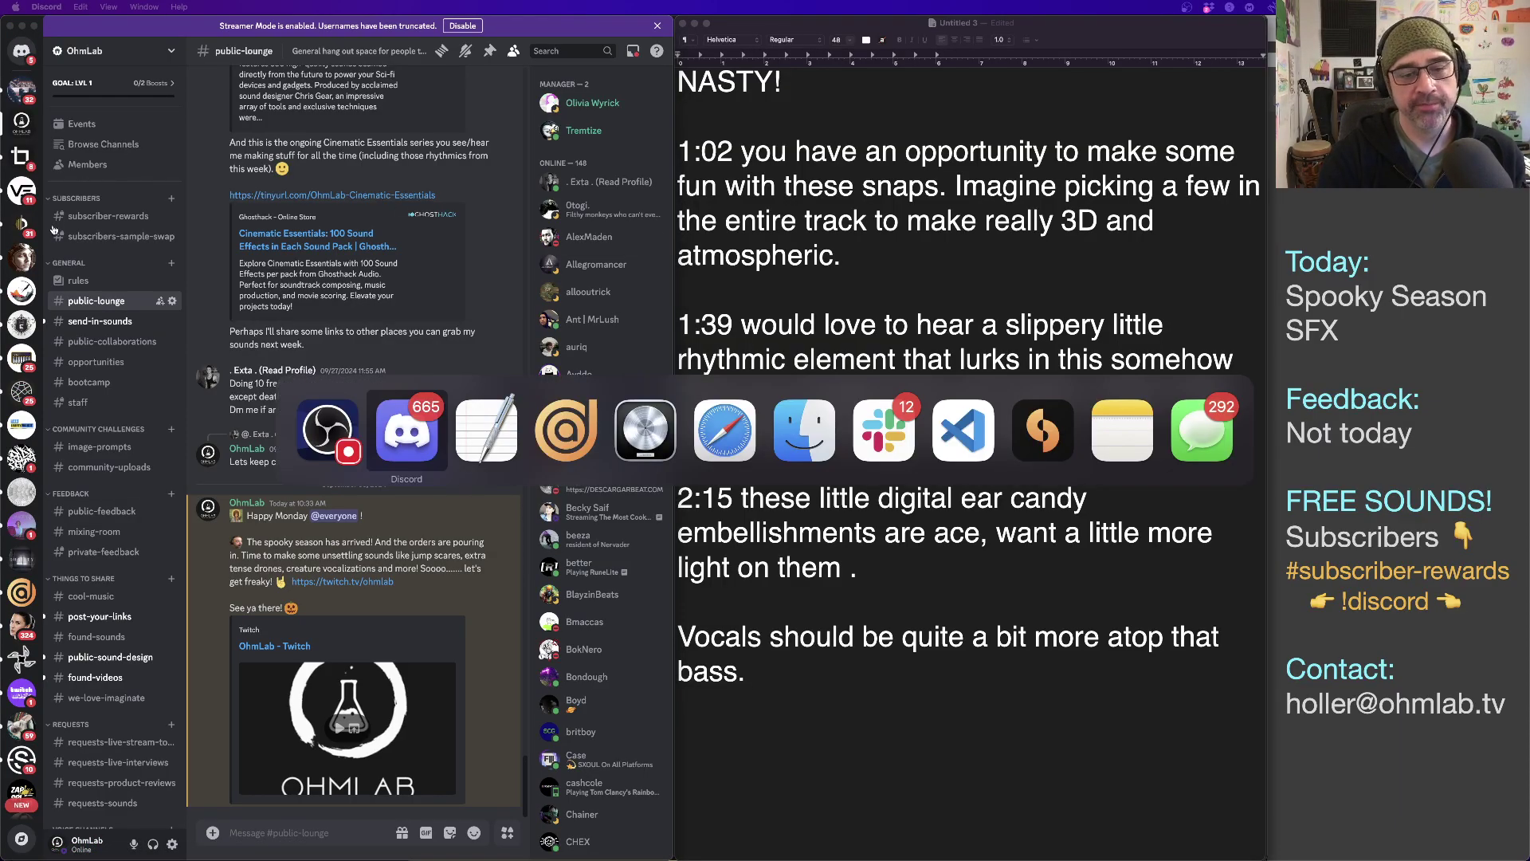
key("super+Tab")
key("super+Tab")
key("super+Tab")
key("super+Tab")
key("super+Tab")
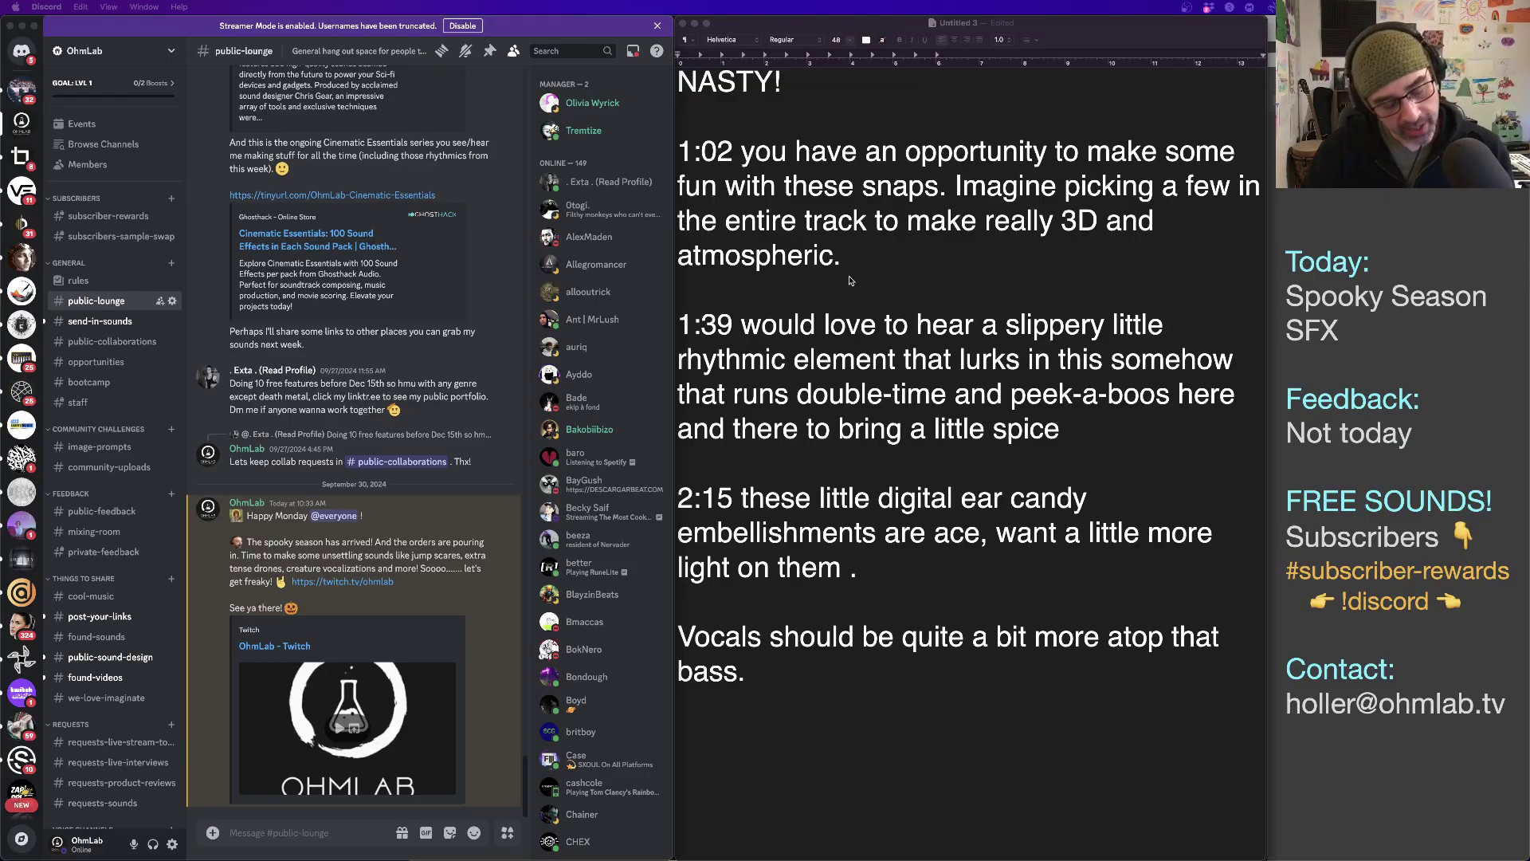
key("super+Tab")
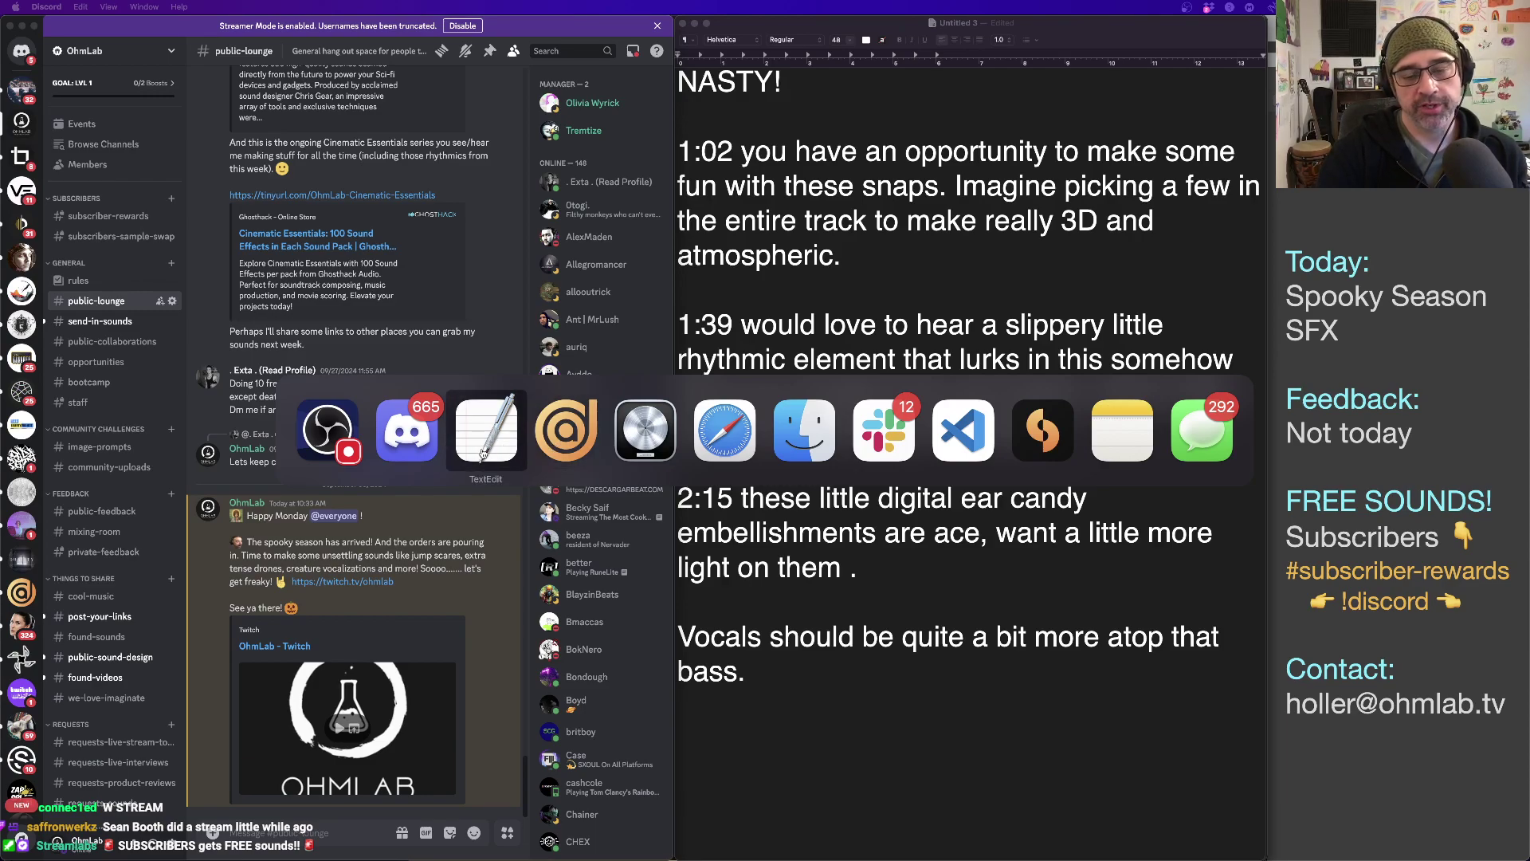
left_click(621, 455)
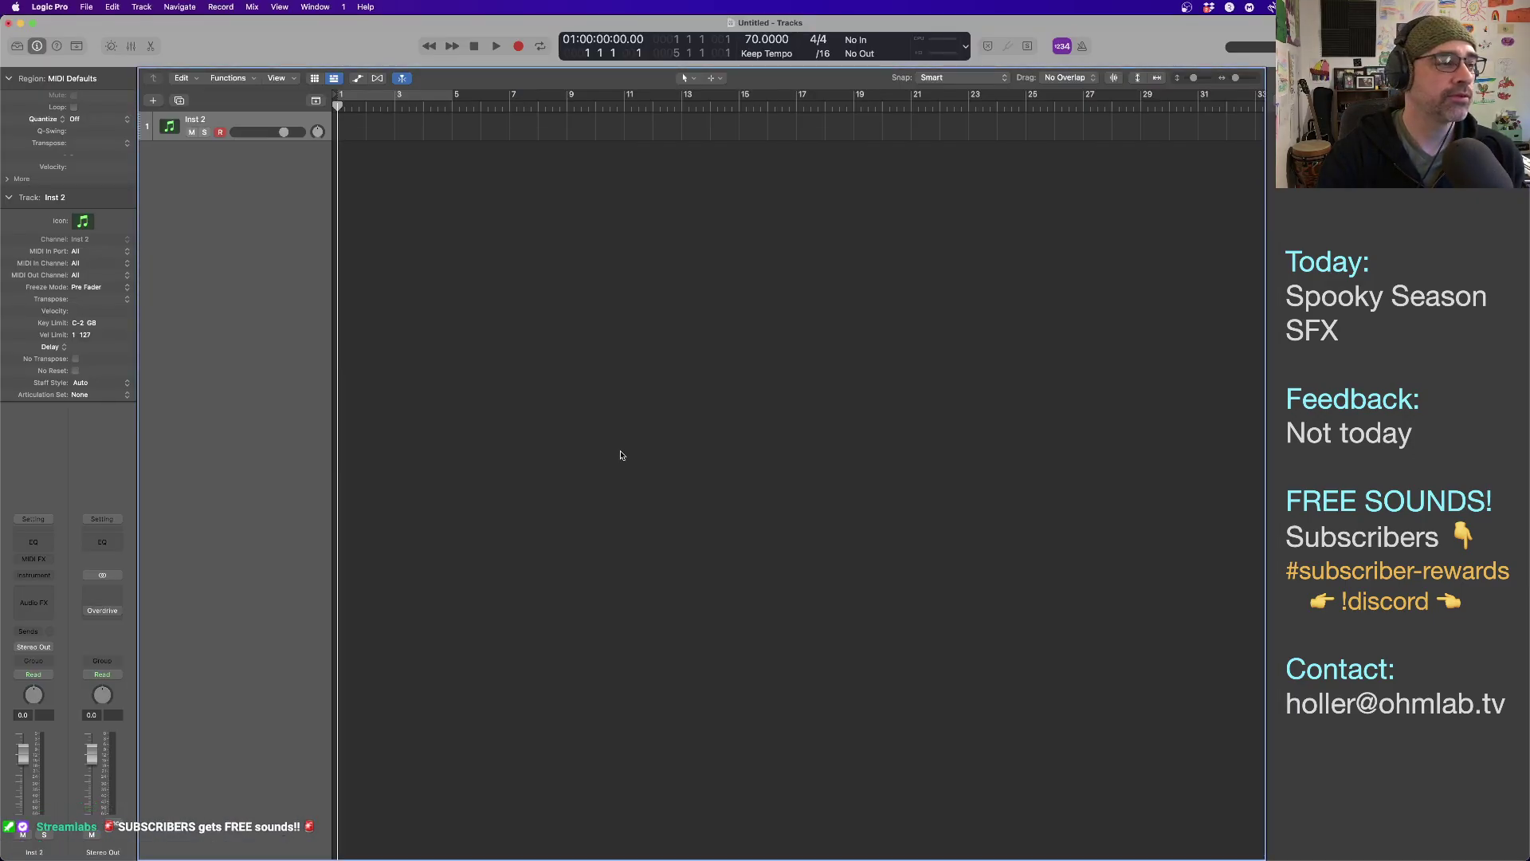
Switch to Safari and return to the untitled Logic Pro project.
key("cmd+Tab")
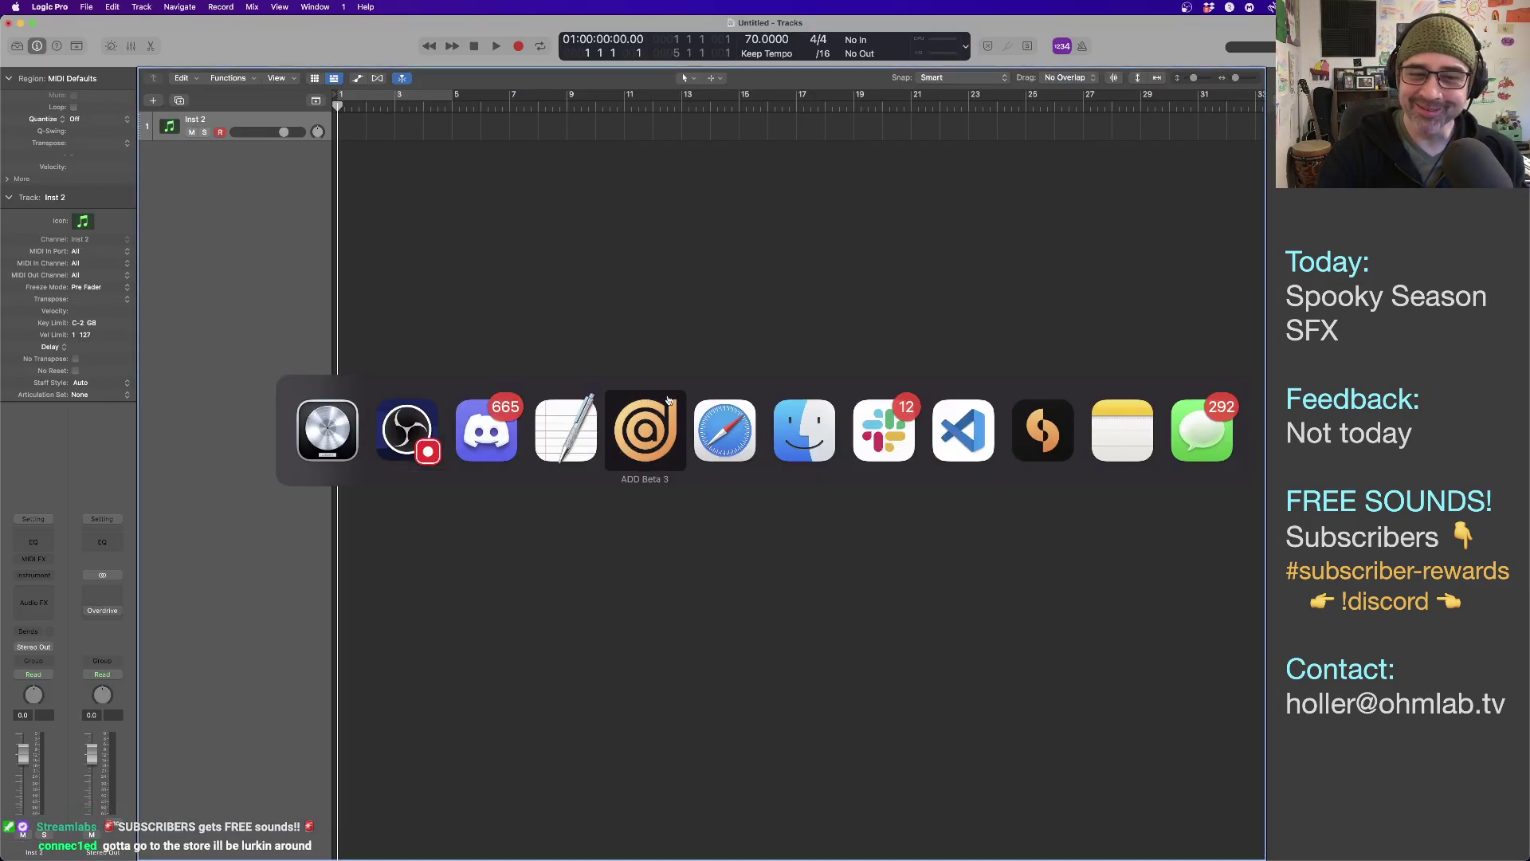
left_click(734, 451)
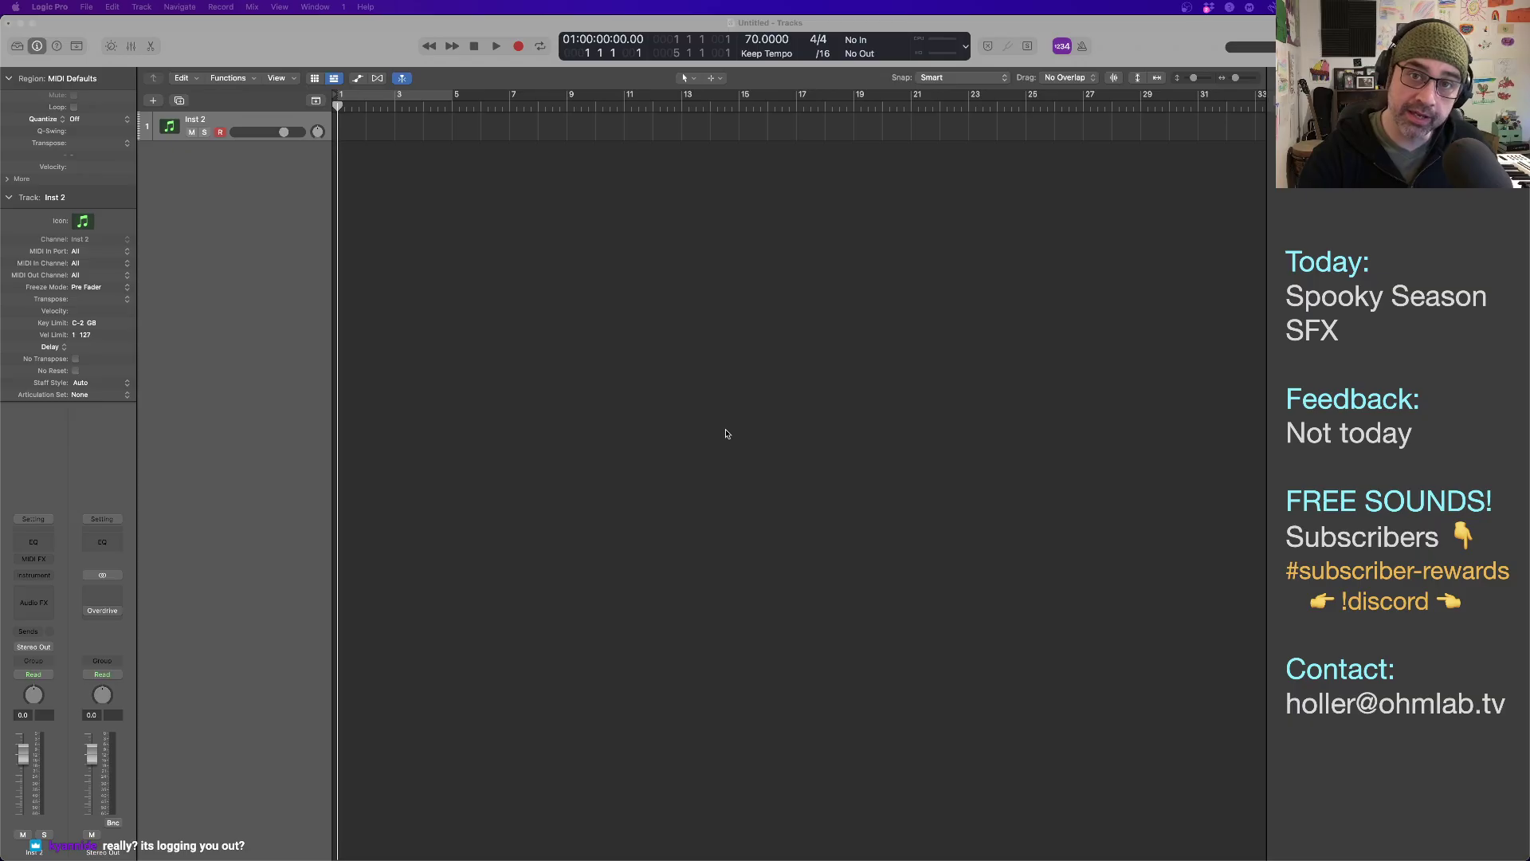
key("super+Tab")
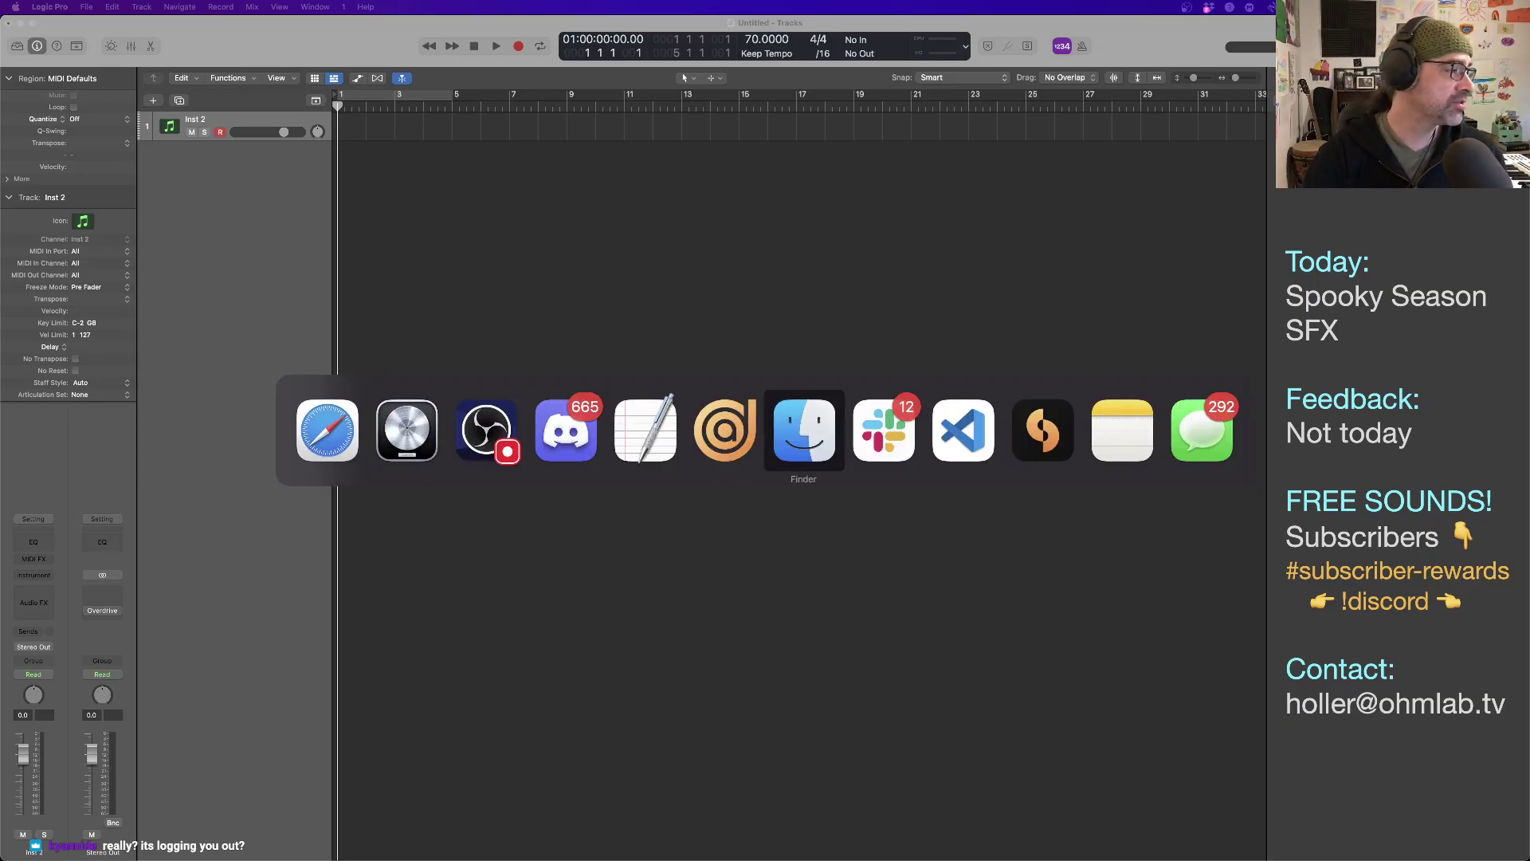
key("super+shift+Tab")
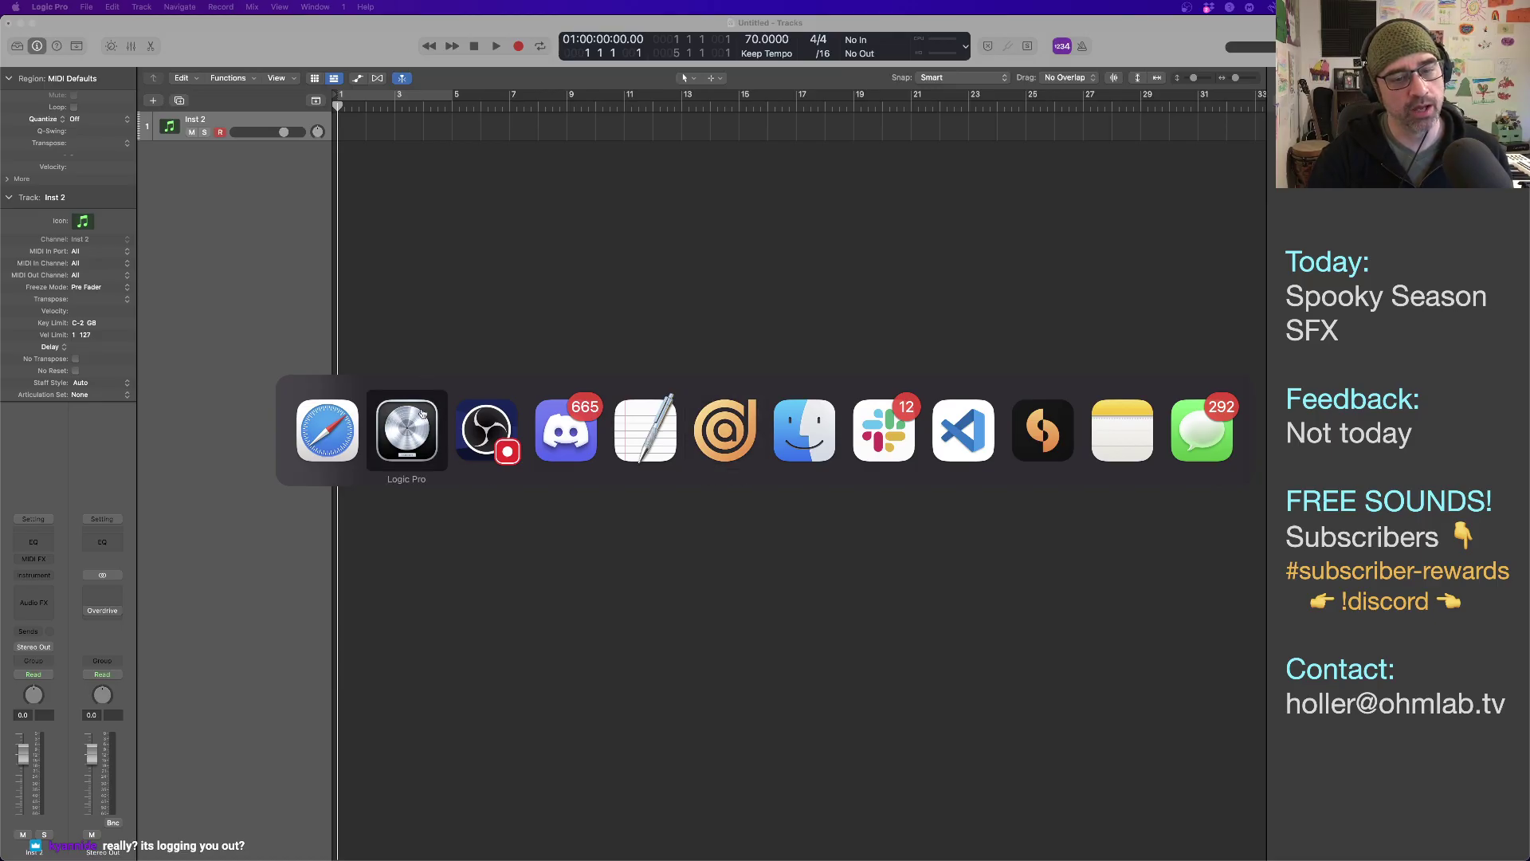
left_click(401, 427)
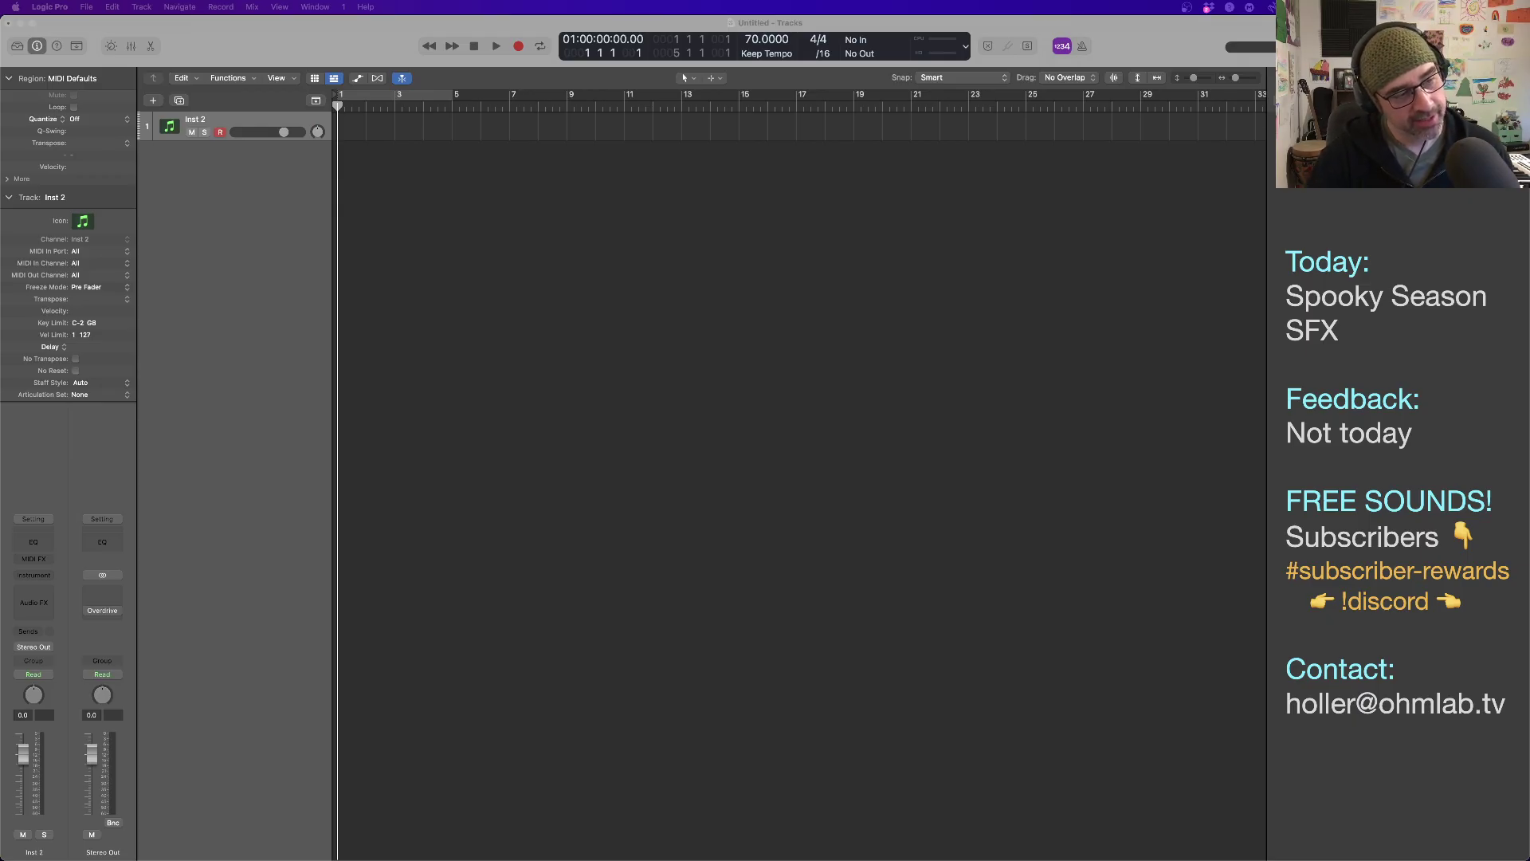
left_click(423, 298)
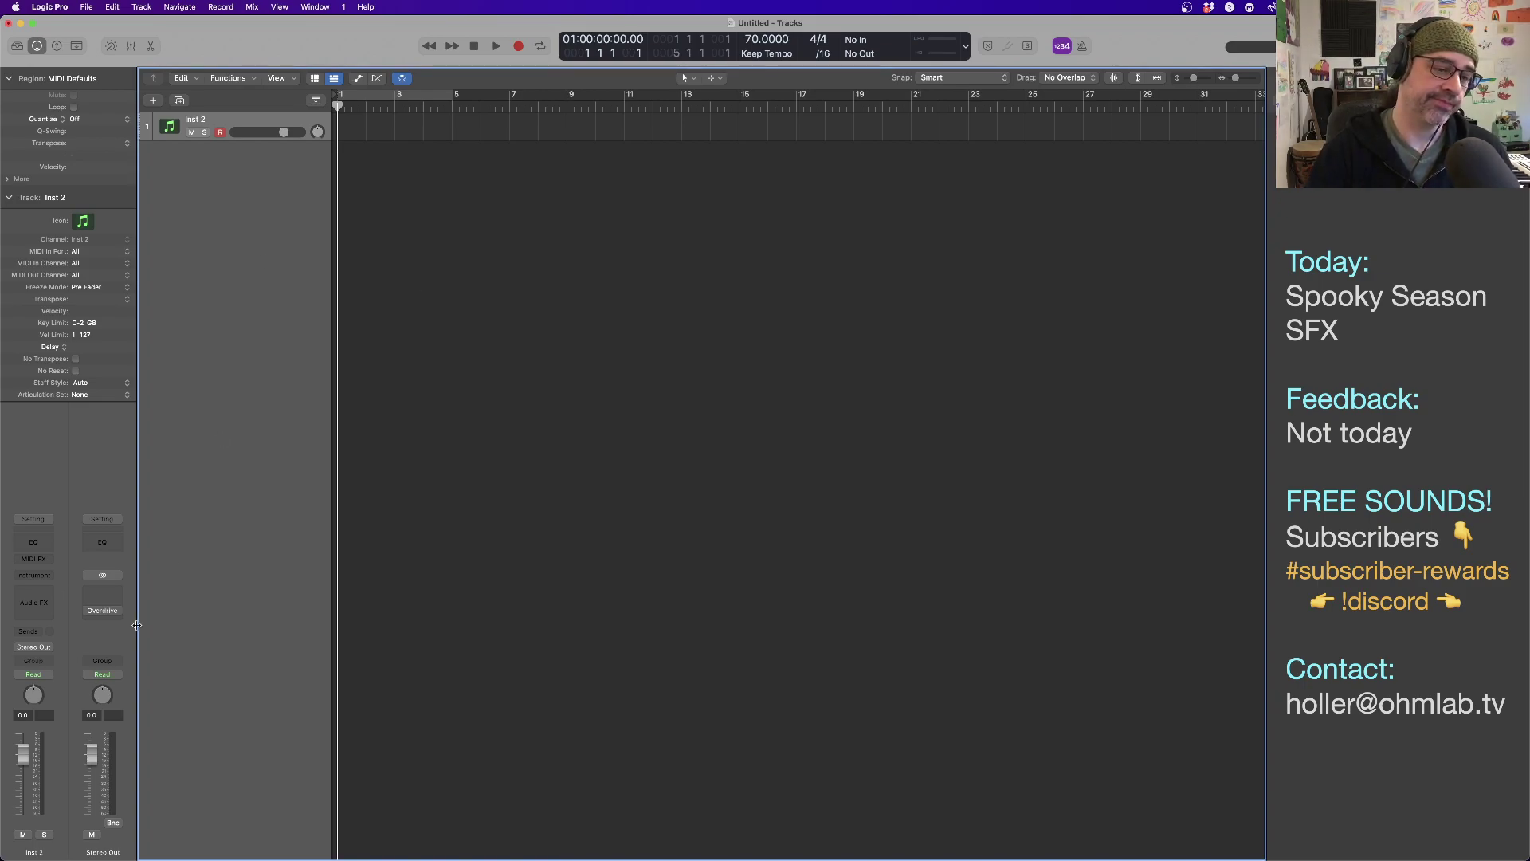
left_click(43, 576)
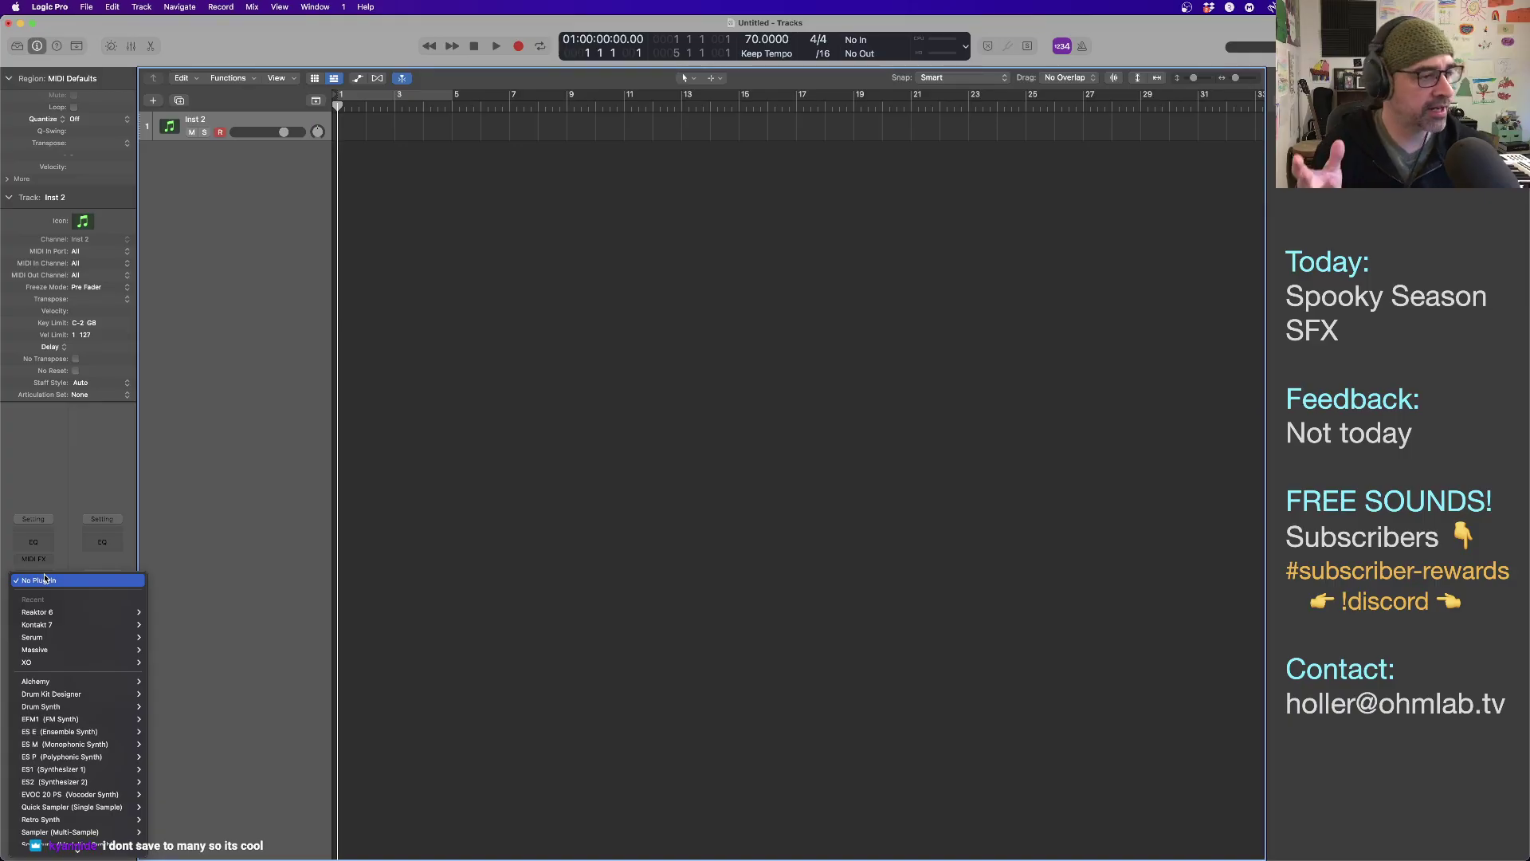
key("super+Tab")
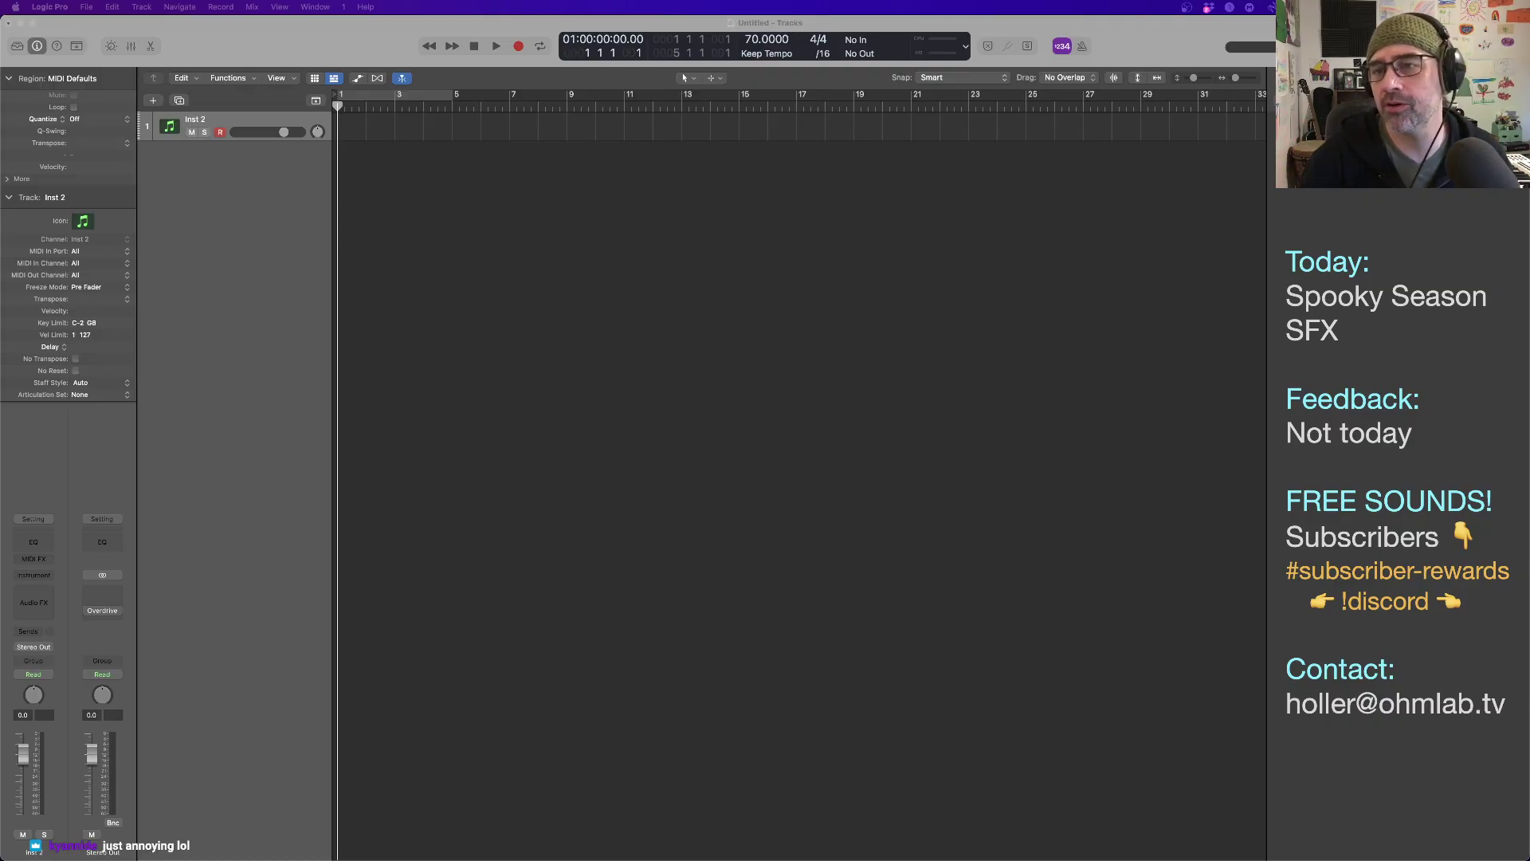
key("super+Tab")
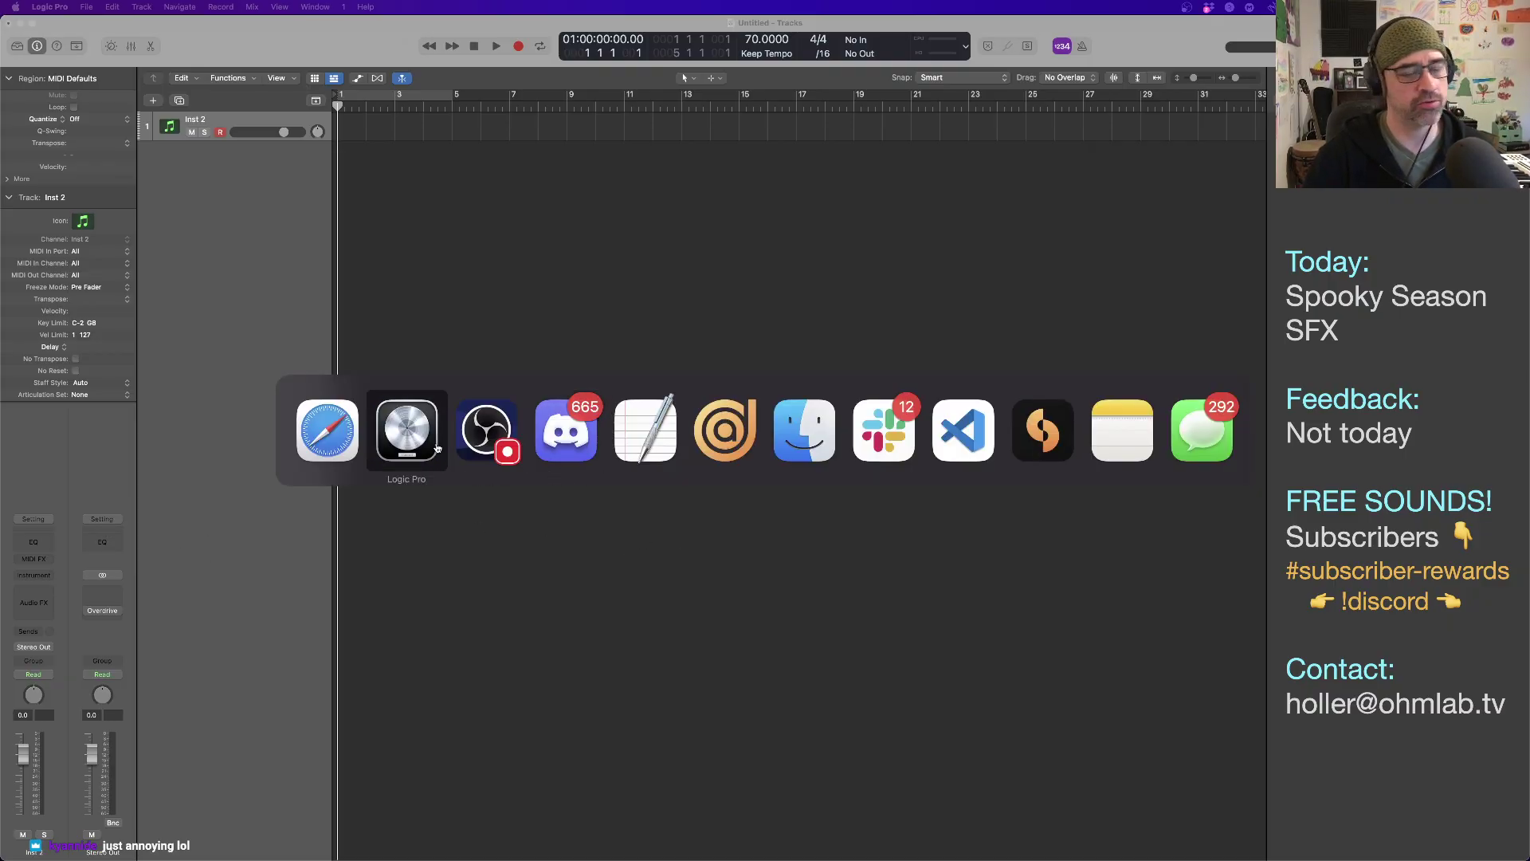
key("super+Tab")
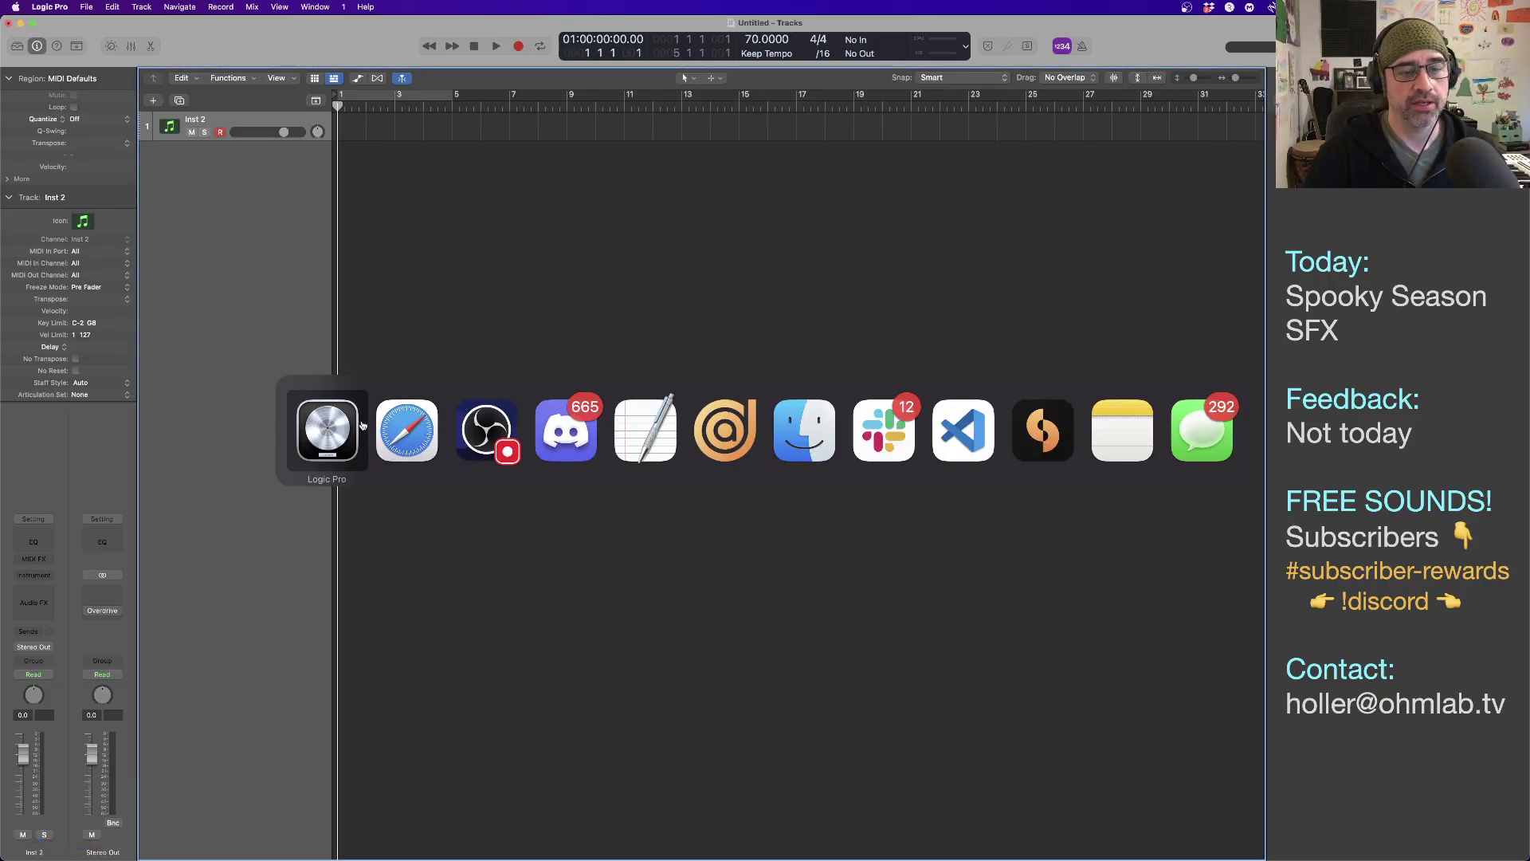
Load Serum as the instrument on the Inst 2 track and move its window over the track area.
left_click(34, 575)
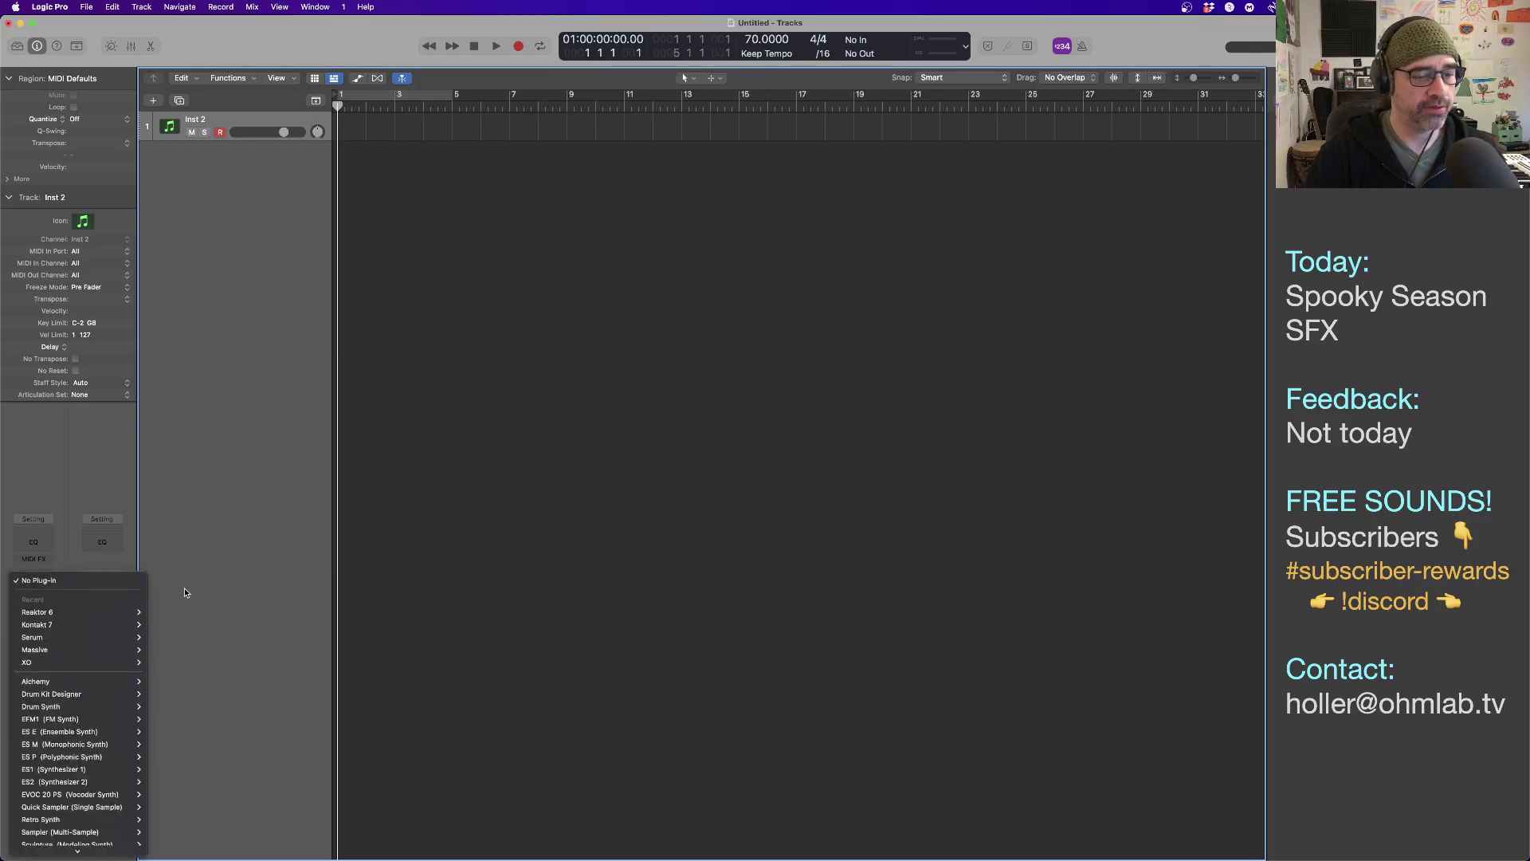
left_click(159, 637)
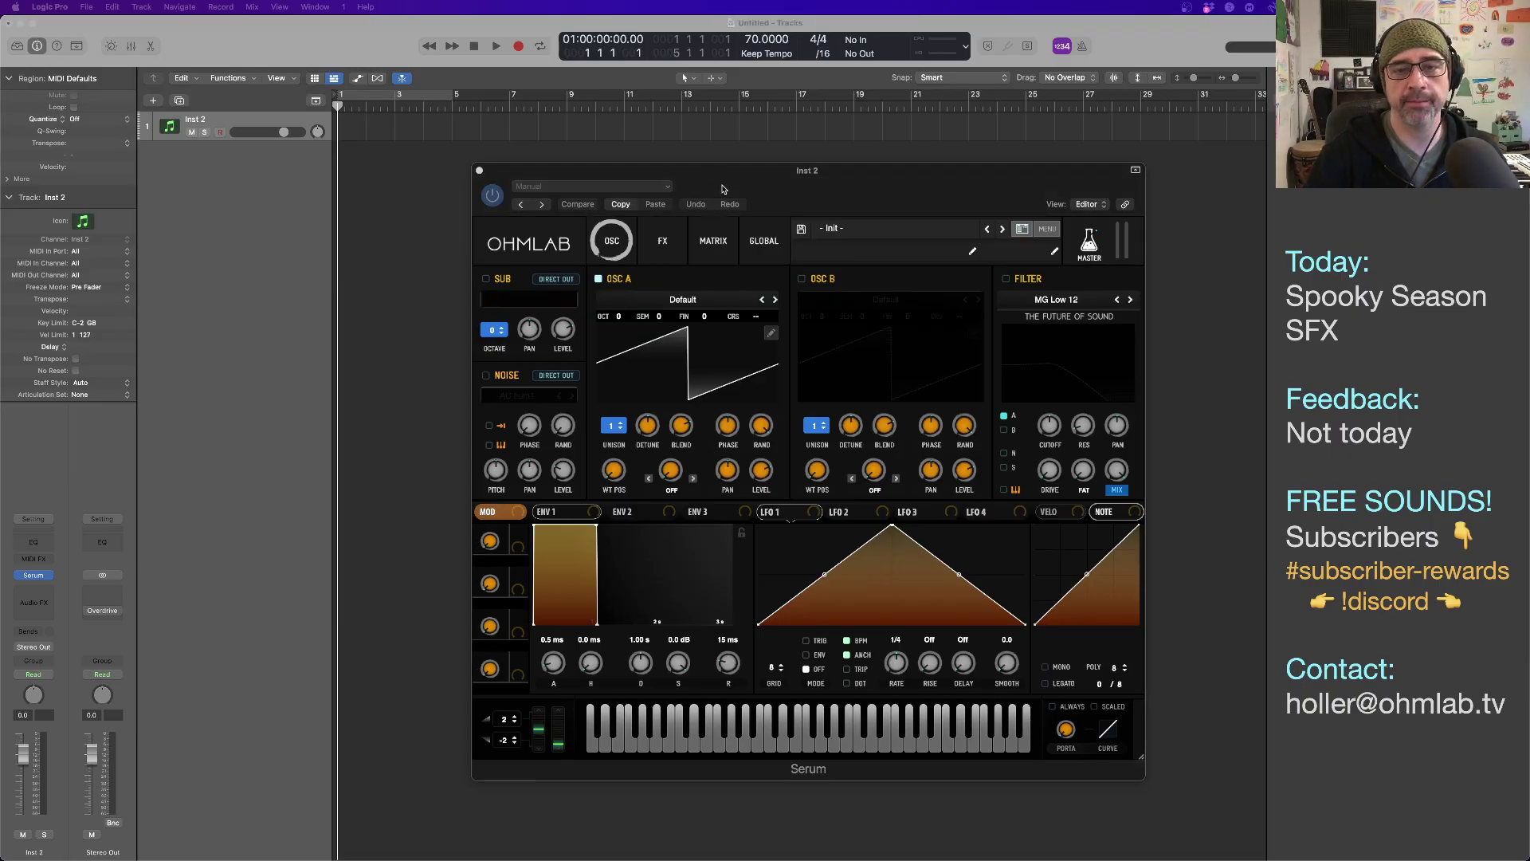
left_click_drag(720, 185, 588, 172)
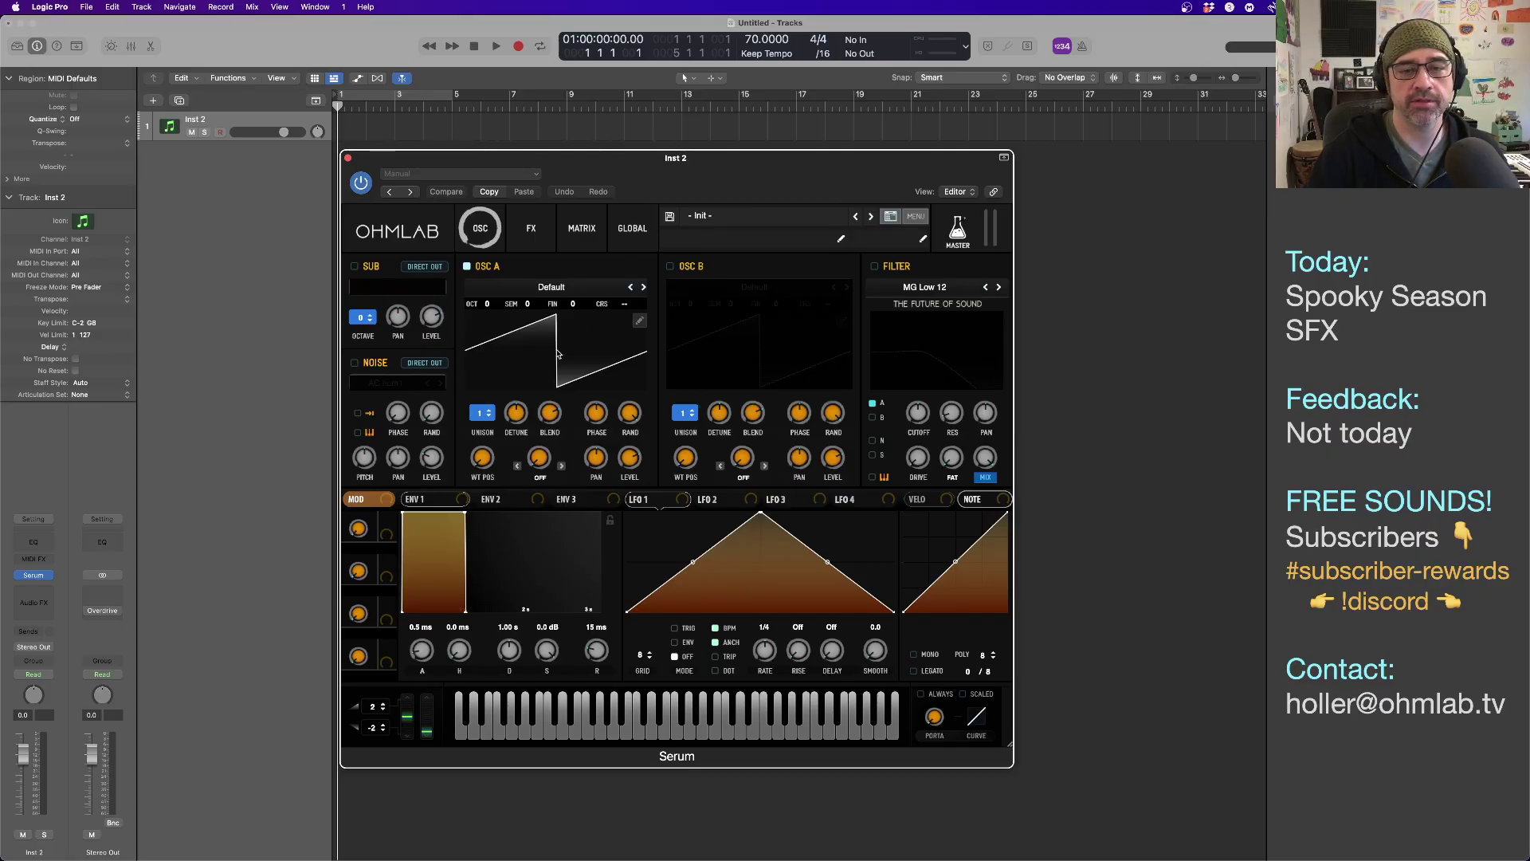
Load the "Saw on Saw" wavetable from the SoundFreqs user folder into Serum's oscillator A.
left_click(551, 287)
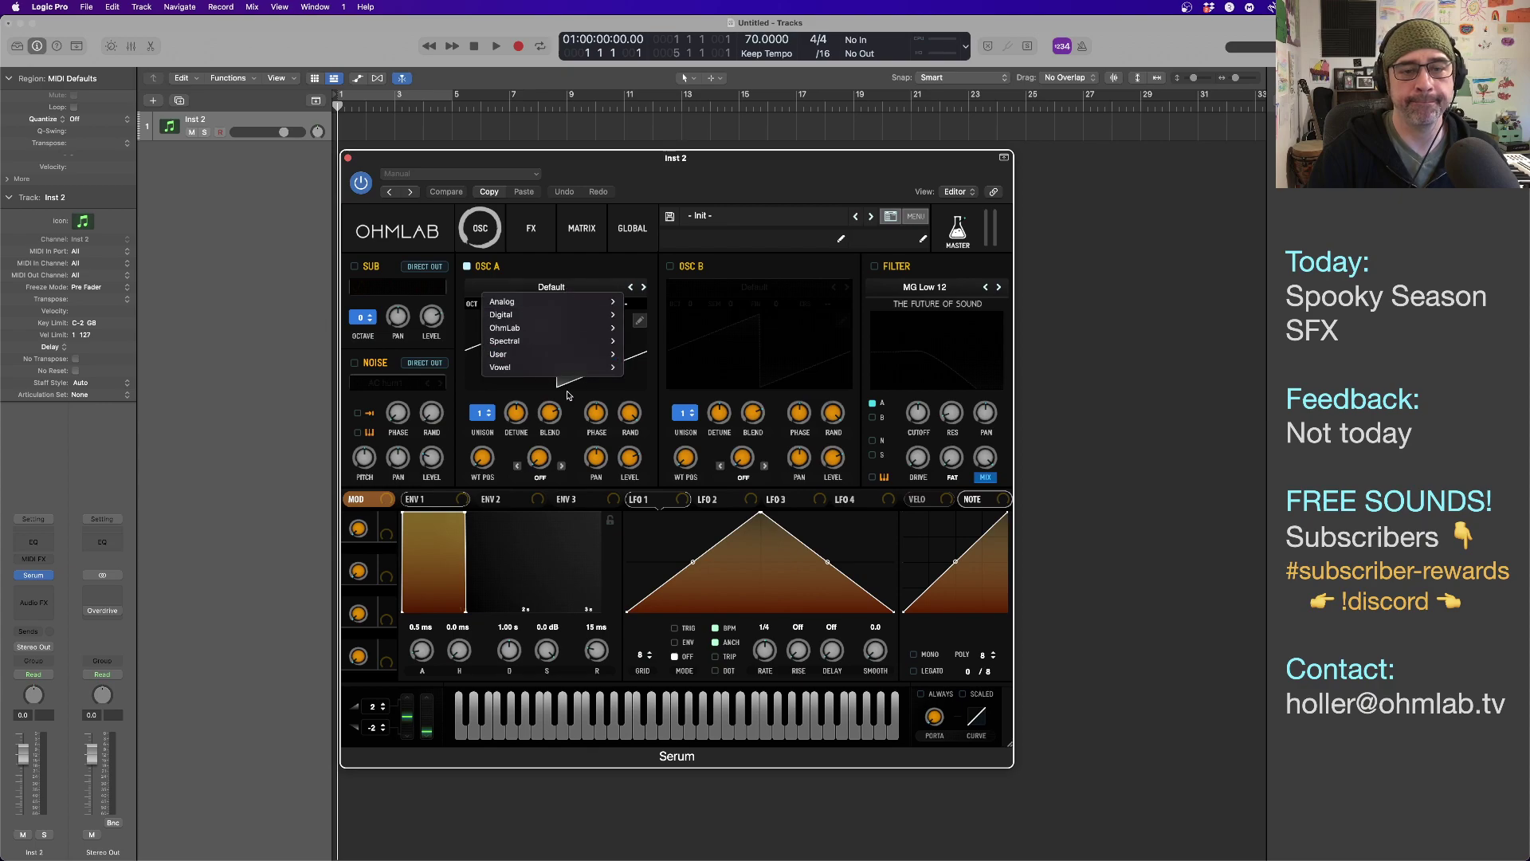
mouse_move(566, 356)
mouse_move(683, 517)
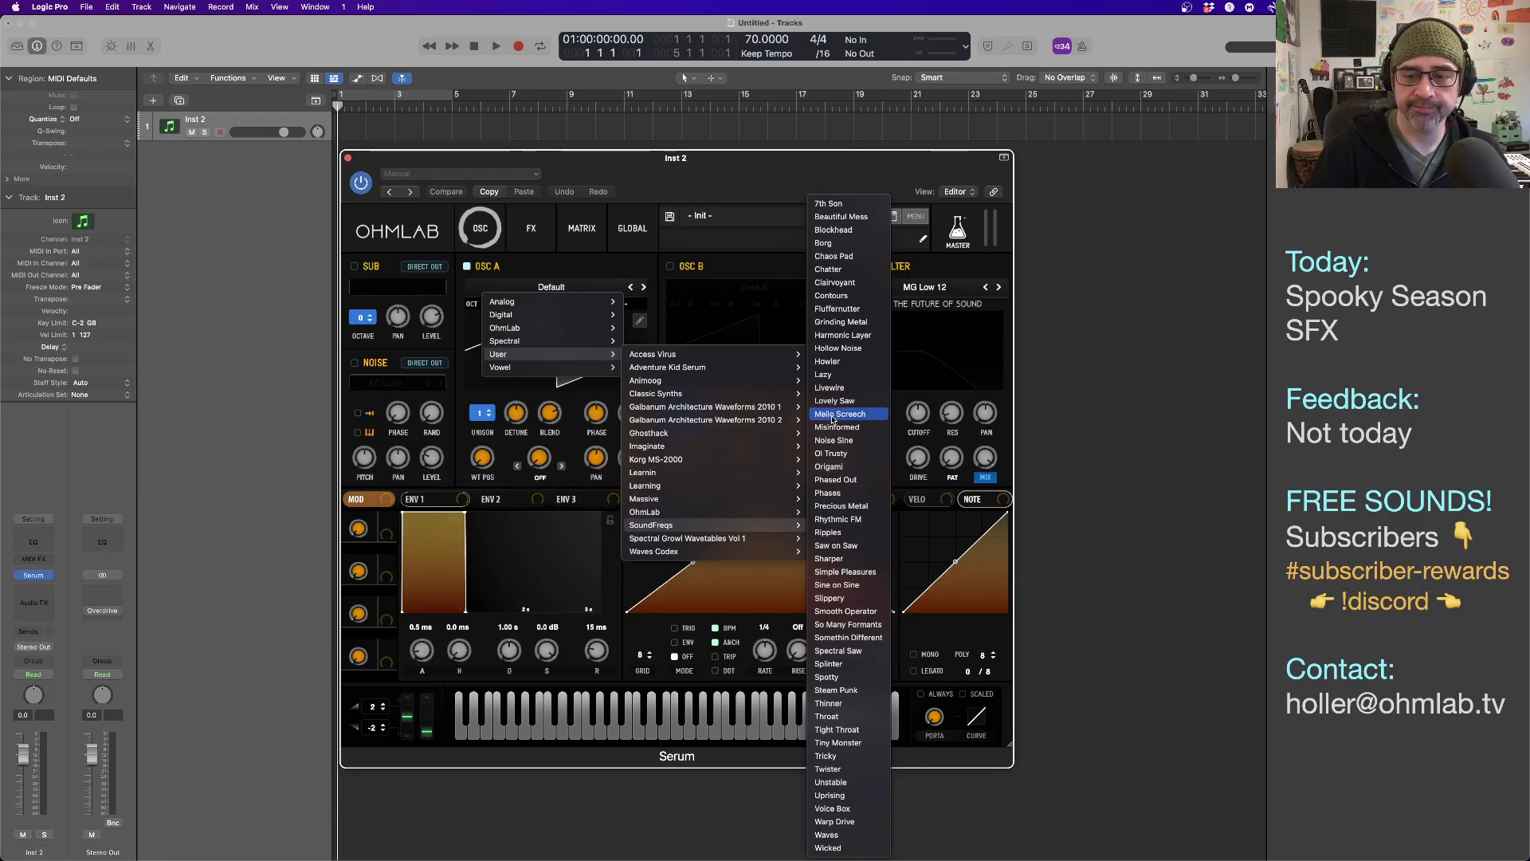
left_click(836, 546)
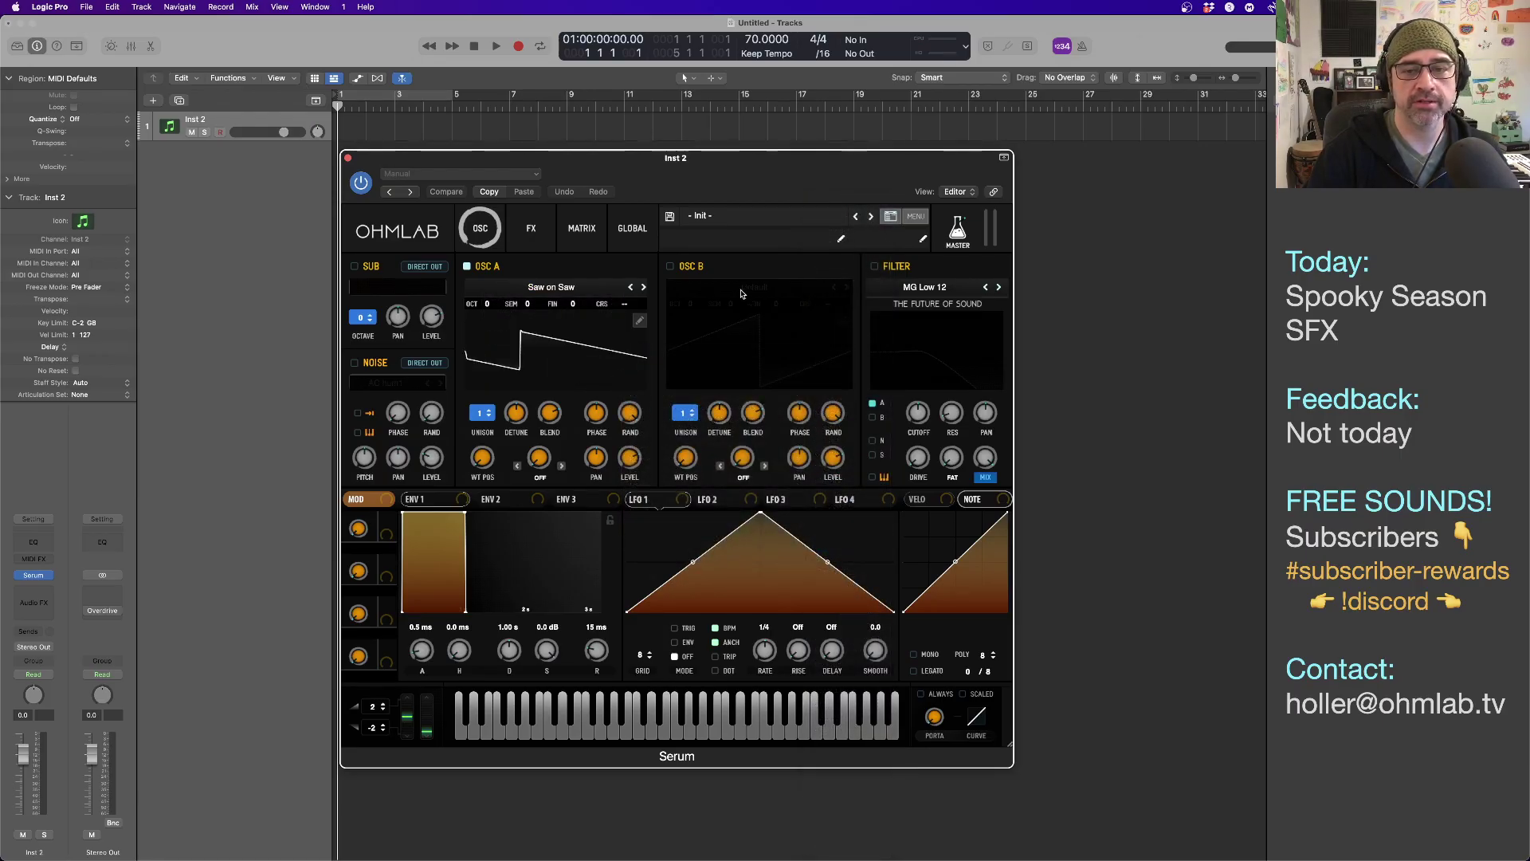
Enable oscillator B, turn off oscillator A, and load the "So Many Formants" wavetable from the SoundFreqs user folder into oscillator B.
left_click(671, 266)
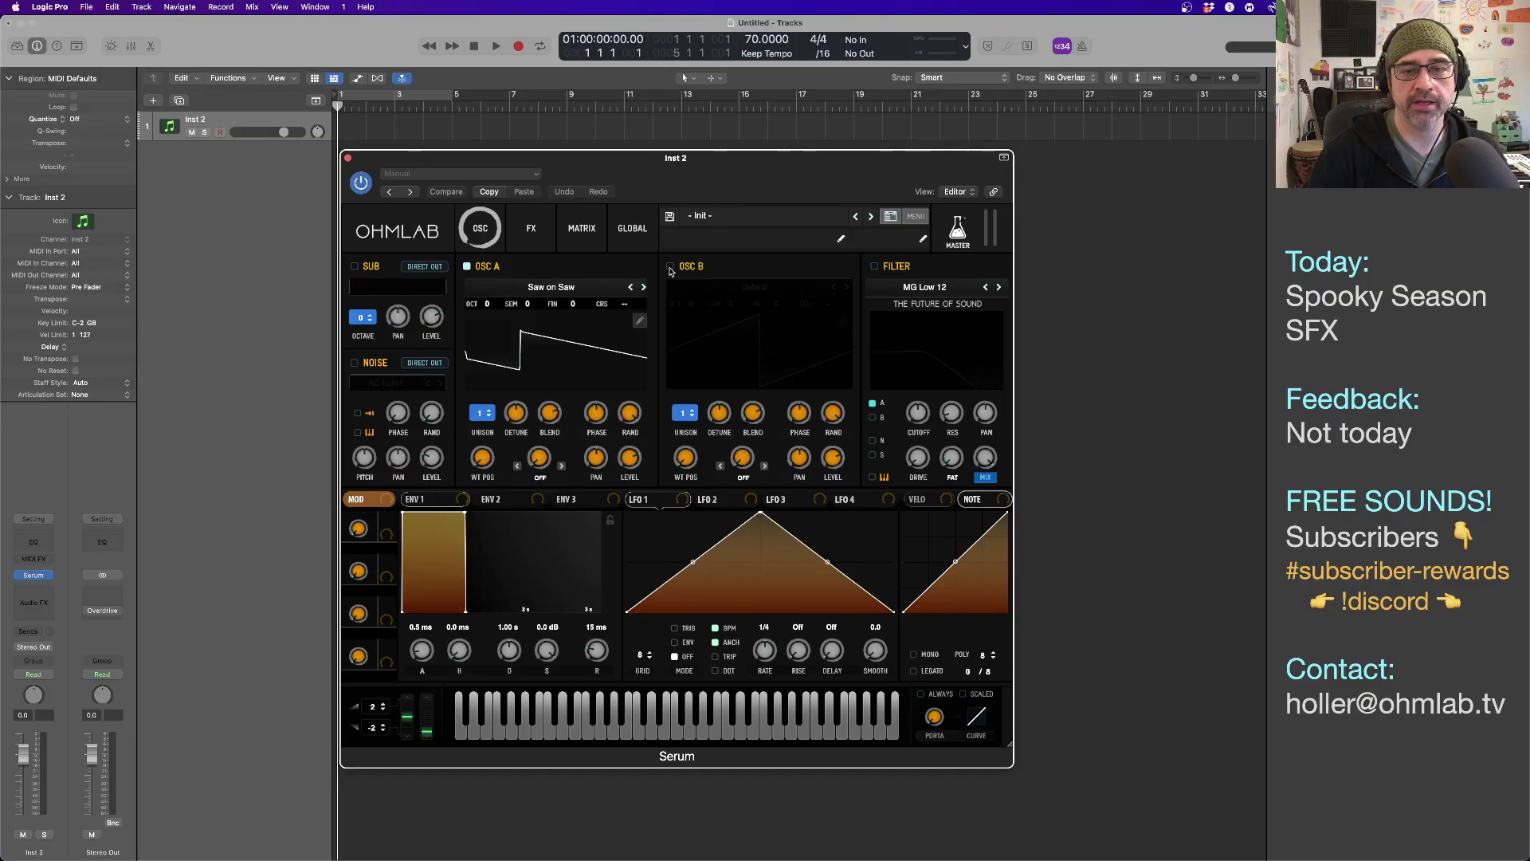
left_click(467, 267)
left_click(771, 291)
mouse_move(816, 359)
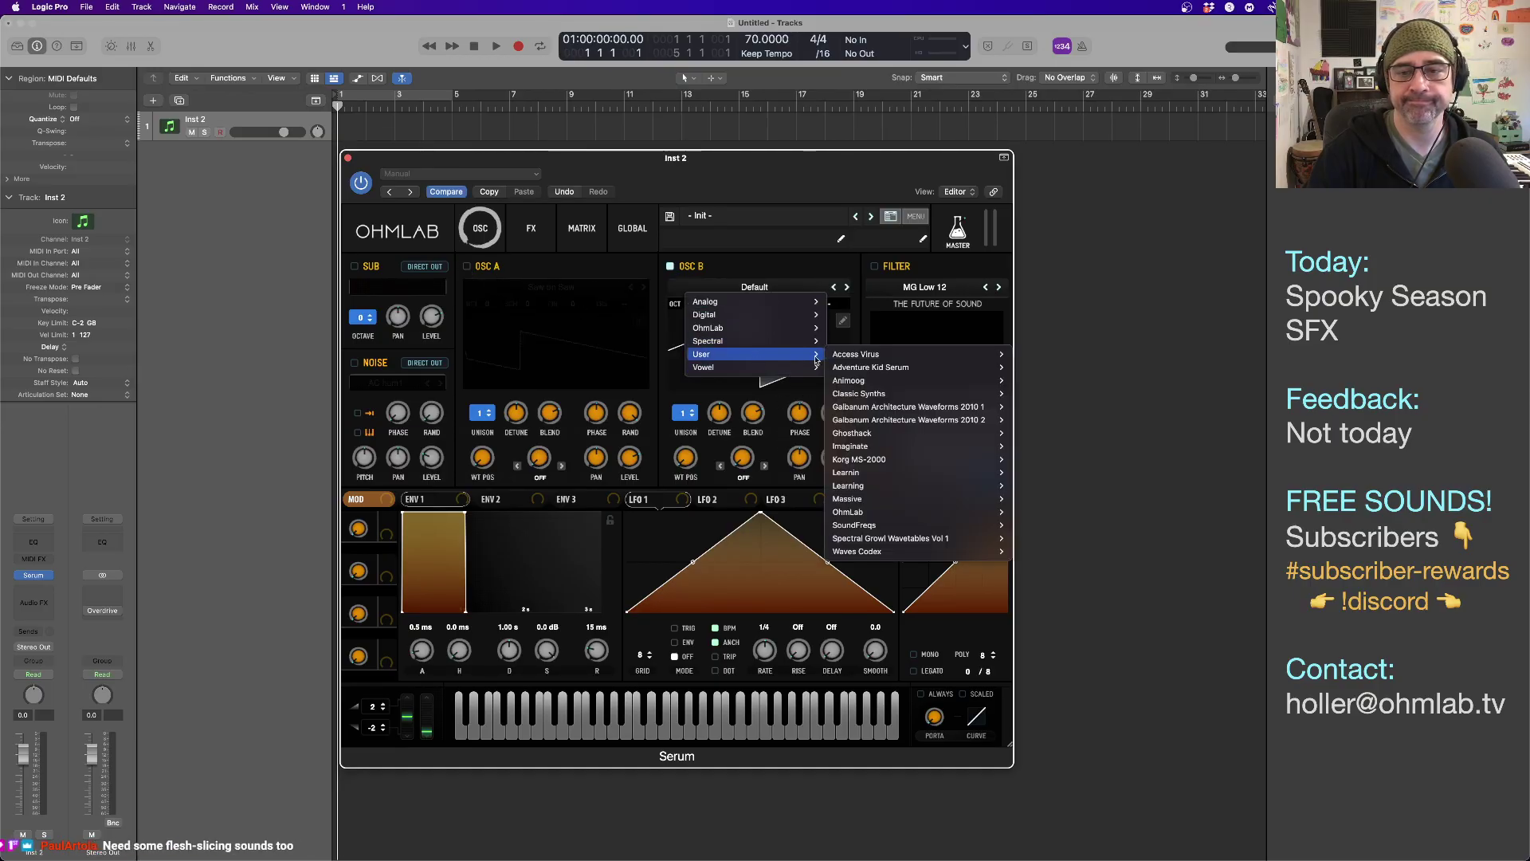
mouse_move(919, 530)
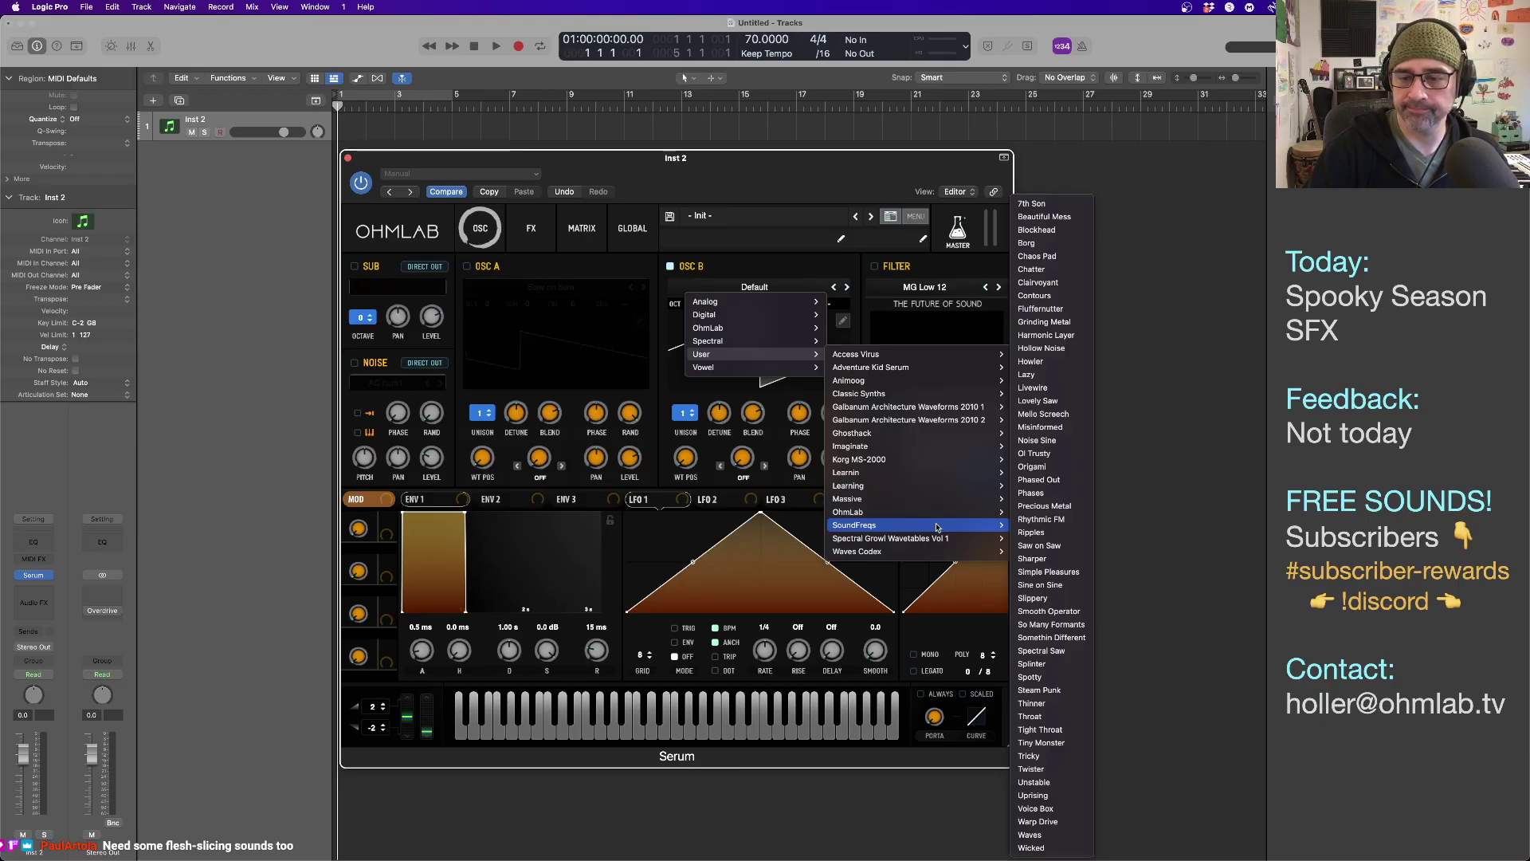
left_click(1042, 626)
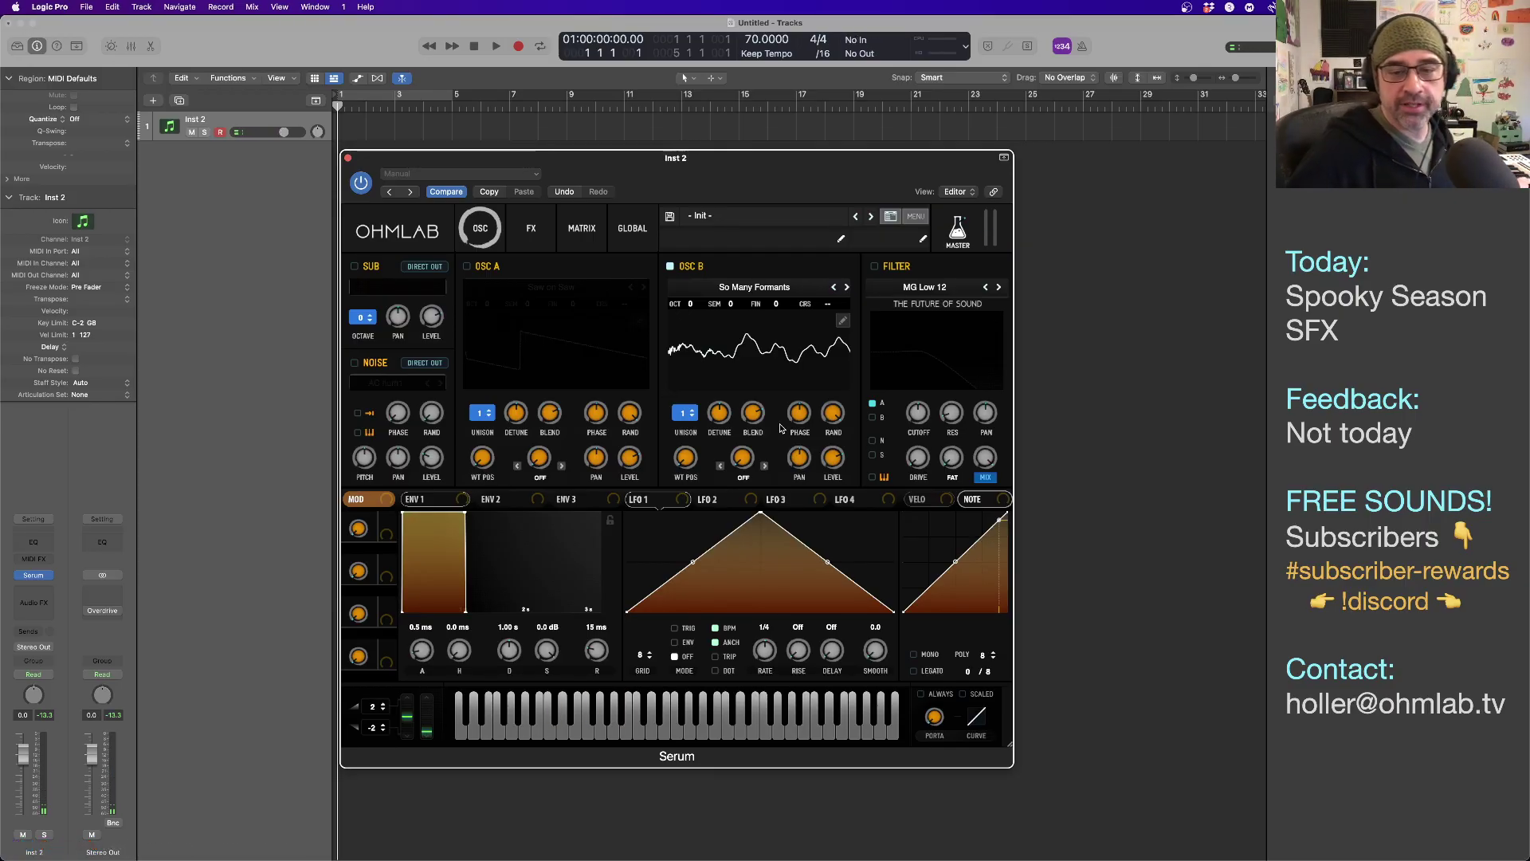
Sweep oscillator B's wavetable position through the "So Many Formants" table while auditioning it.
mouse_move(686, 458)
left_mouse_down()
mouse_move(676, 299)
mouse_move(685, 450)
mouse_move(685, 430)
mouse_move(673, 437)
left_mouse_up()
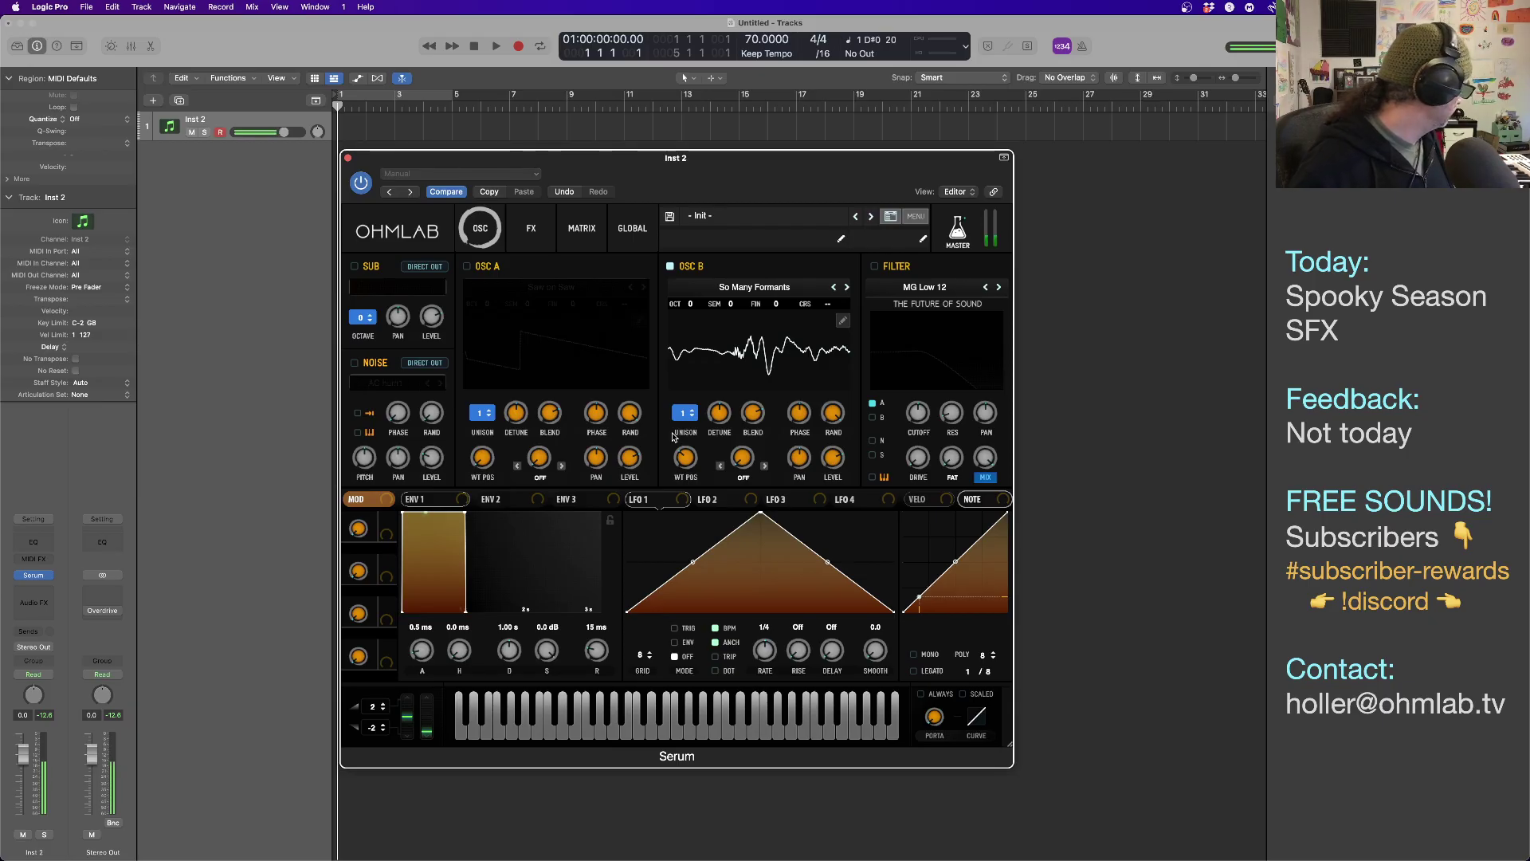
left_click_drag(685, 459, 682, 435)
mouse_move(681, 412)
left_mouse_down()
mouse_move(679, 375)
mouse_move(677, 397)
left_mouse_up()
Turn oscillator A back on, turn off oscillator B, and audition oscillator A's wavetable position.
left_click(481, 271)
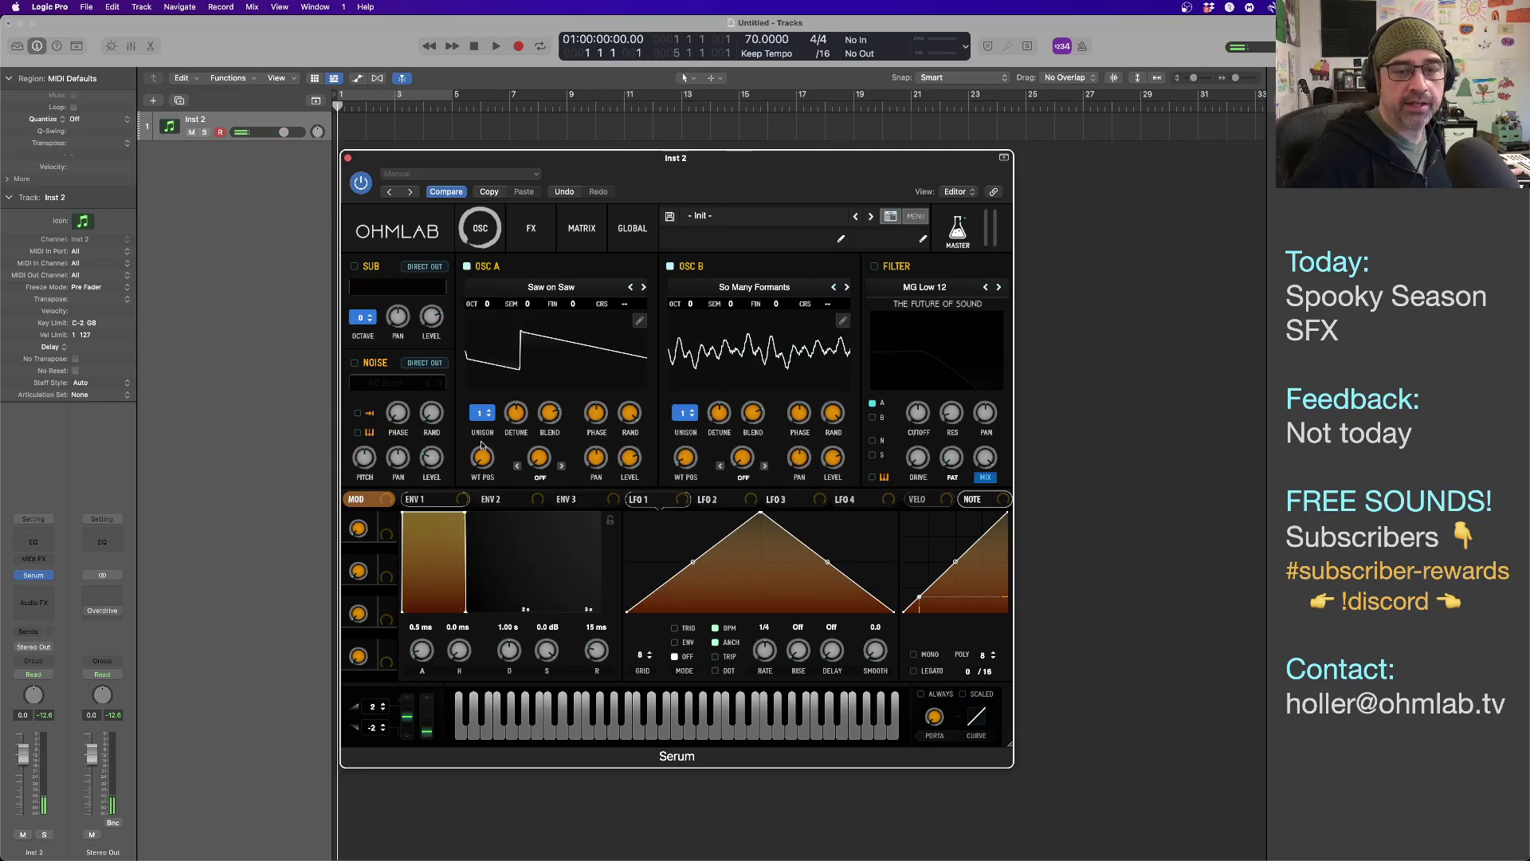
left_click(670, 267)
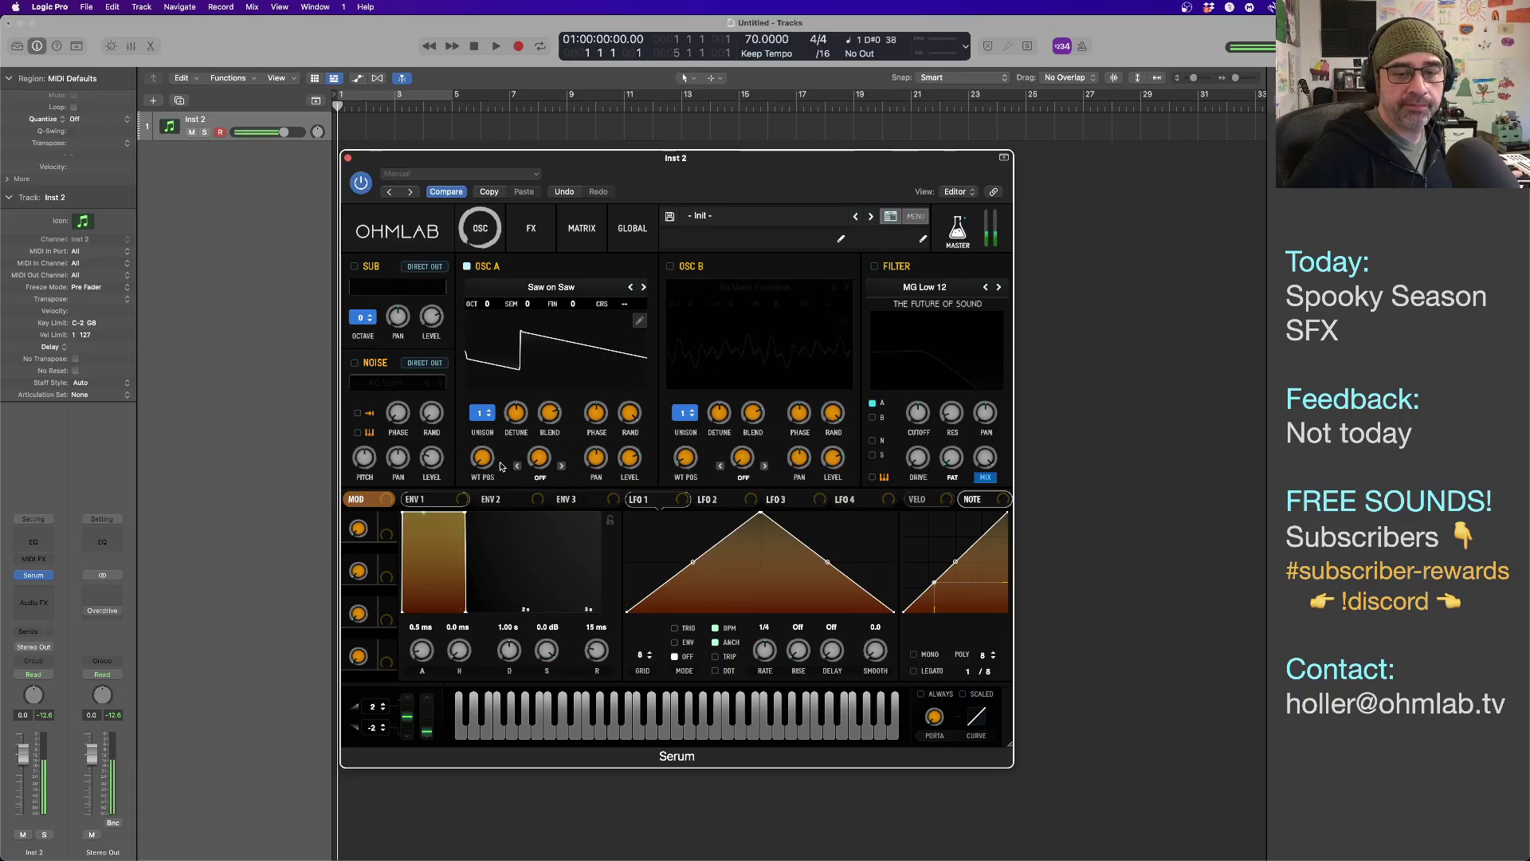
mouse_move(482, 458)
left_mouse_down()
mouse_move(481, 394)
mouse_move(488, 462)
left_mouse_up()
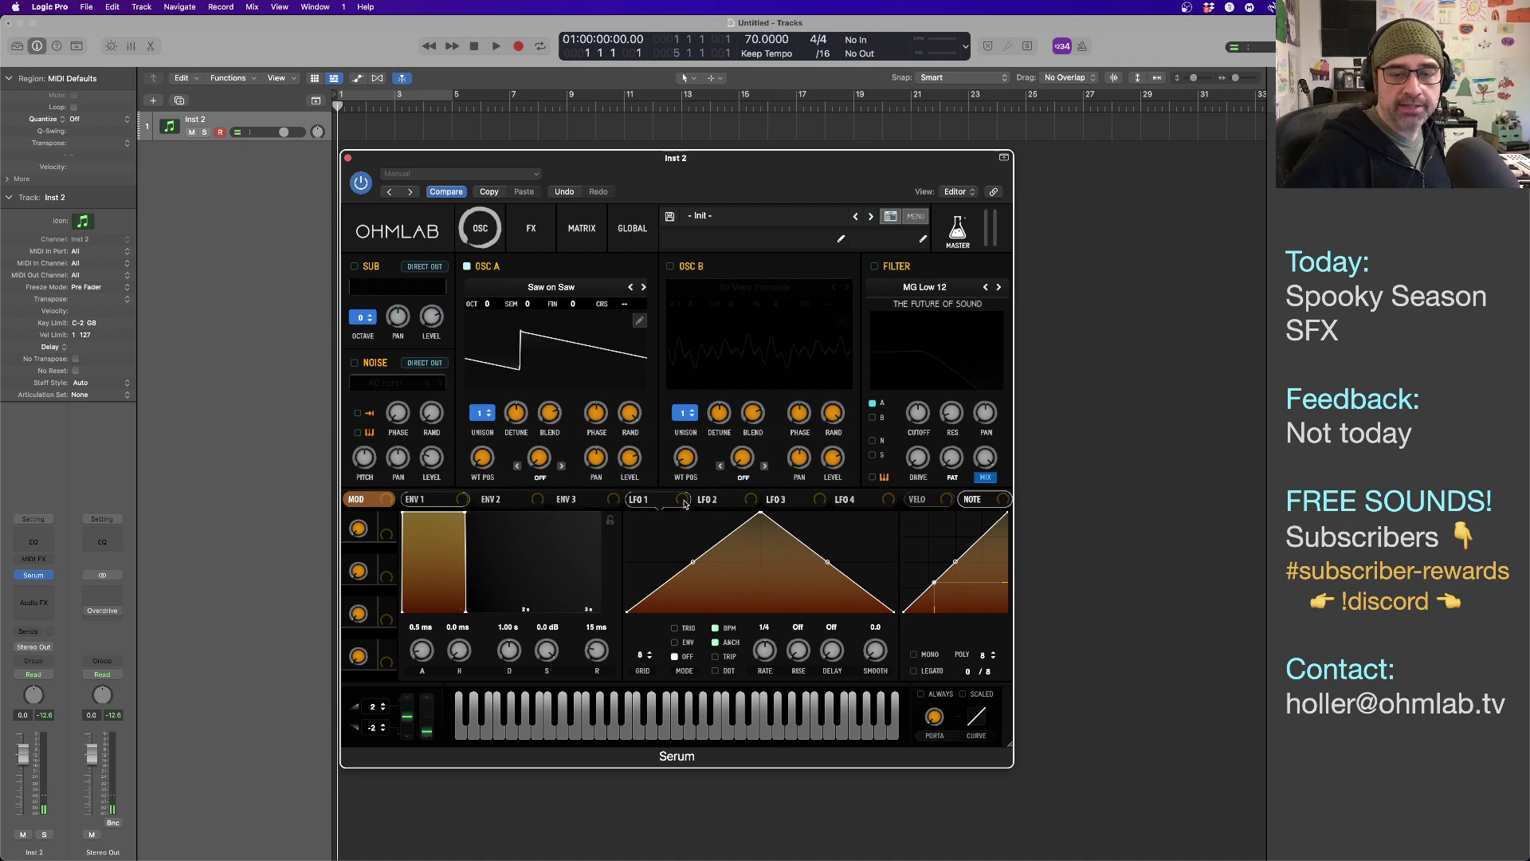
left_click_drag(684, 504, 629, 457)
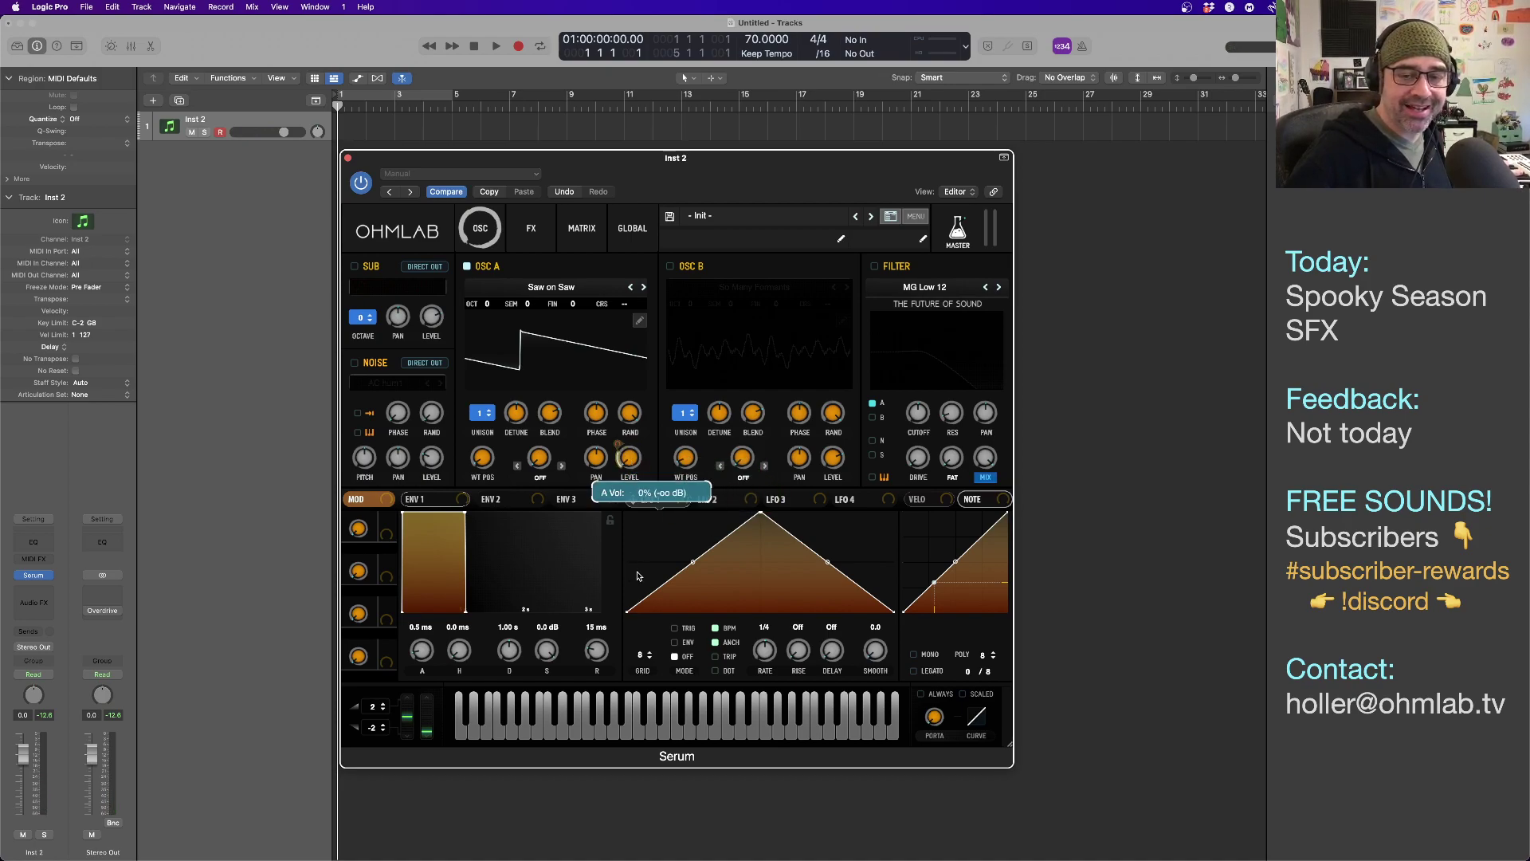
right_click(629, 455)
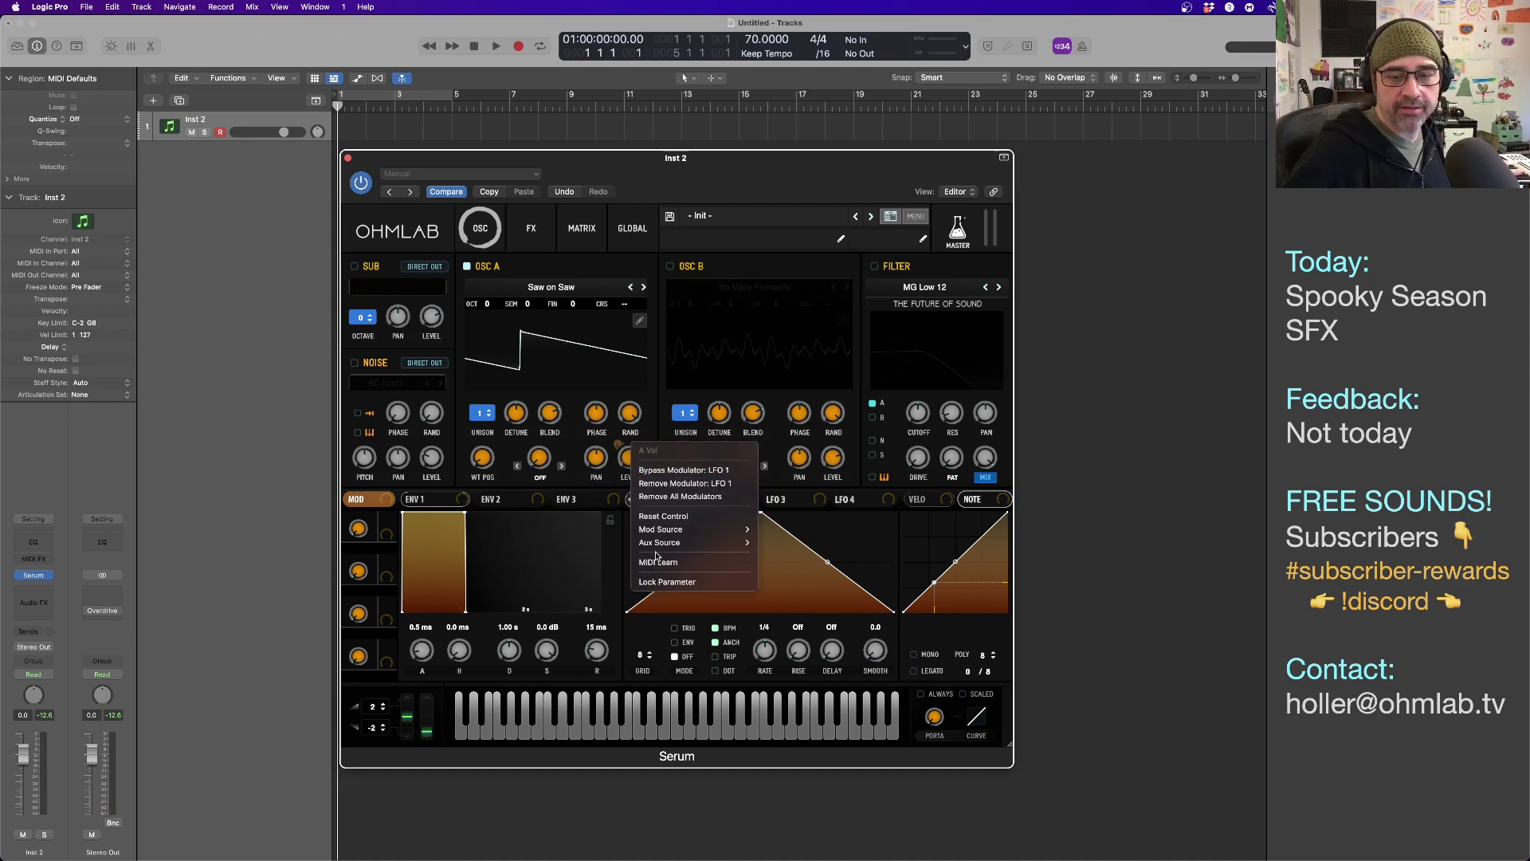
left_click(659, 516)
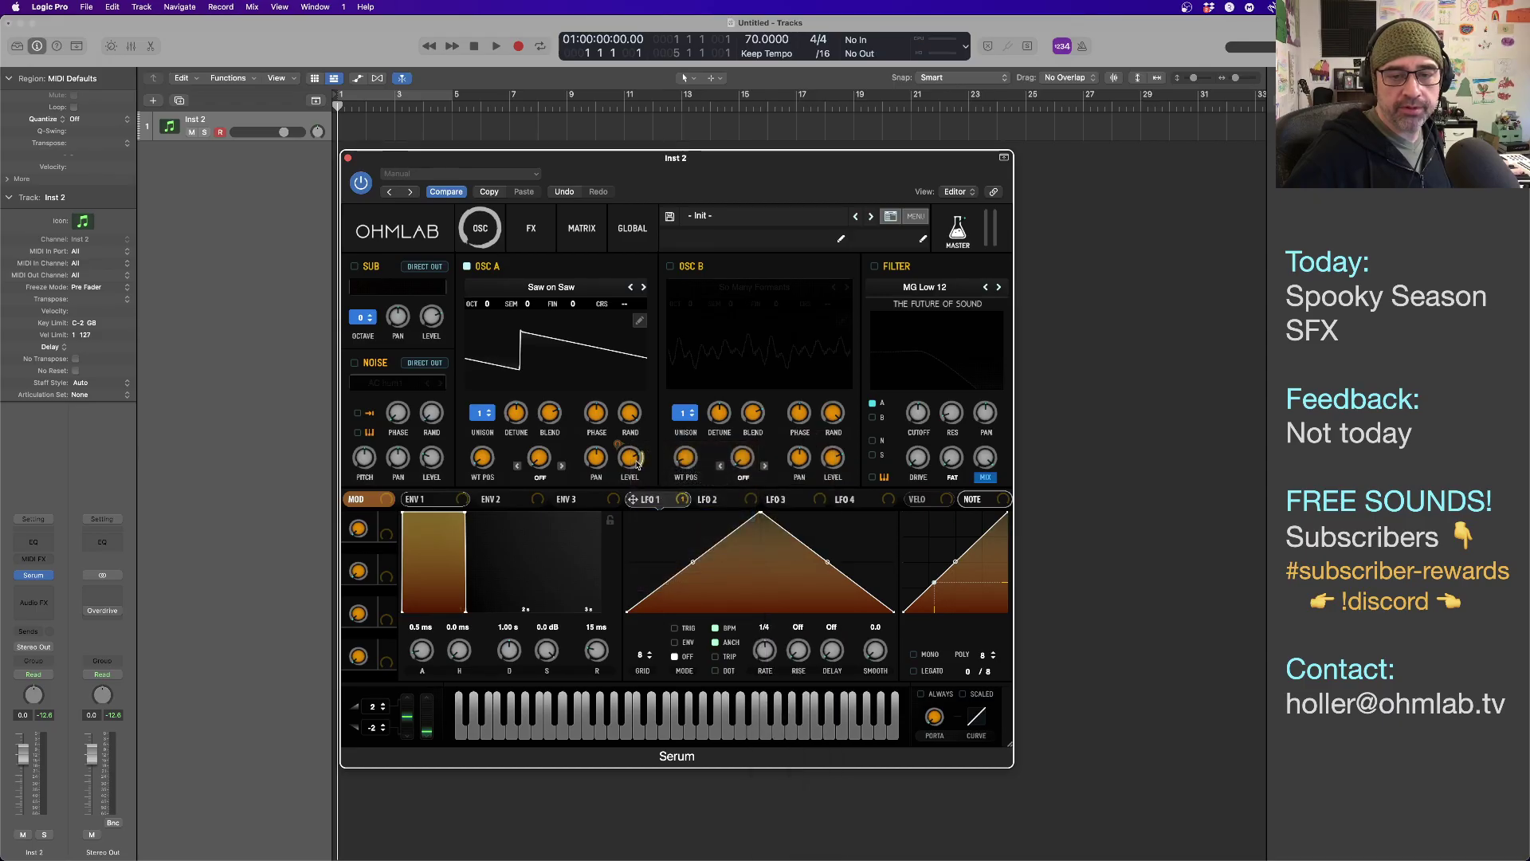
right_click(634, 459)
left_click(680, 497)
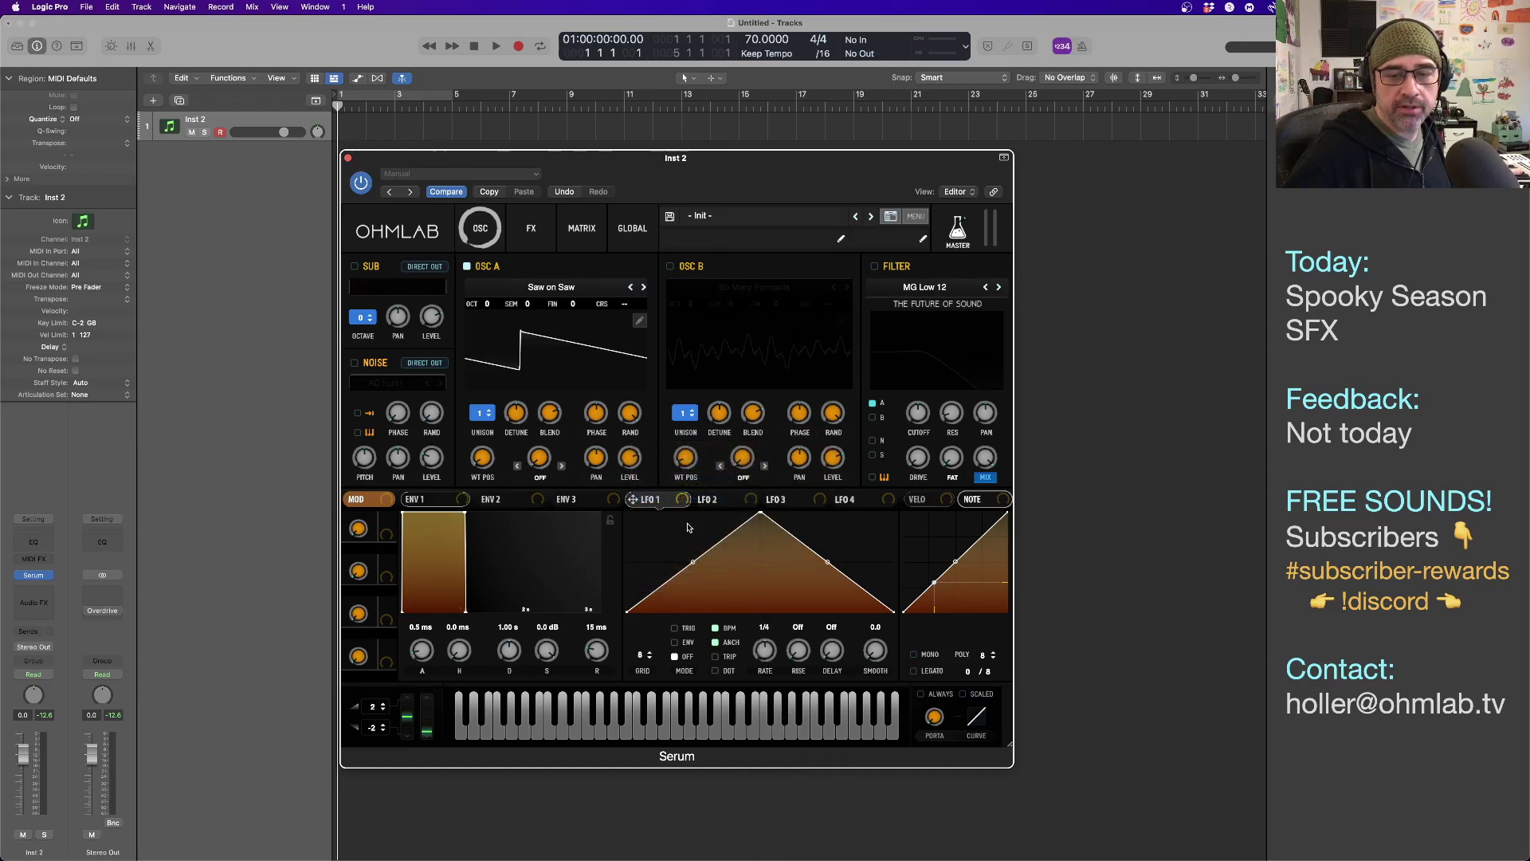
Assign LFO 1 to oscillator A's wavetable position, with the LFO in trigger mode at an 8 bar rate.
left_click_drag(684, 506, 474, 460)
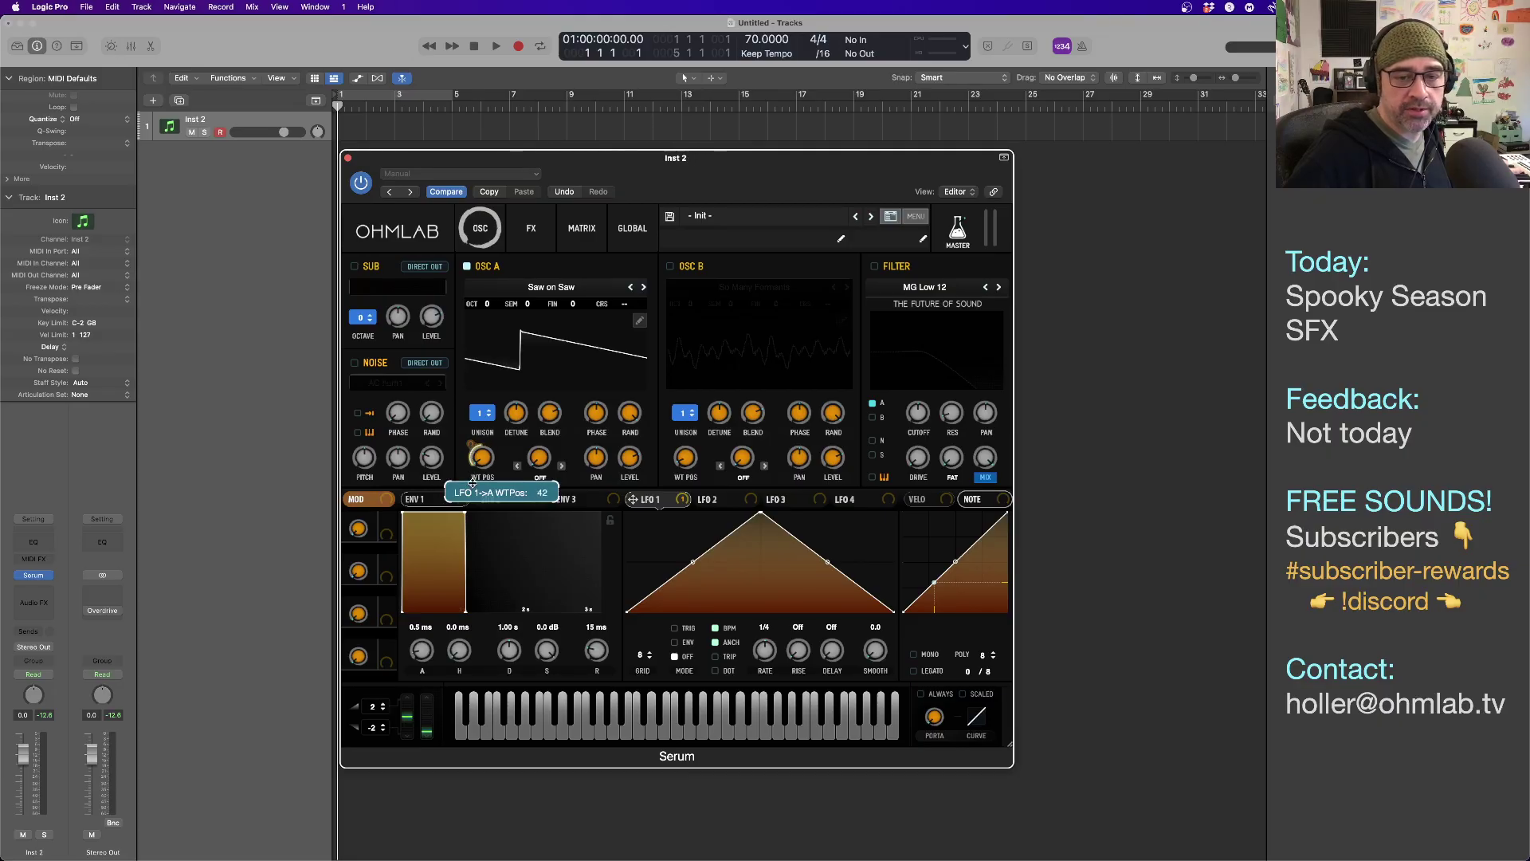
left_click_drag(473, 484, 482, 478)
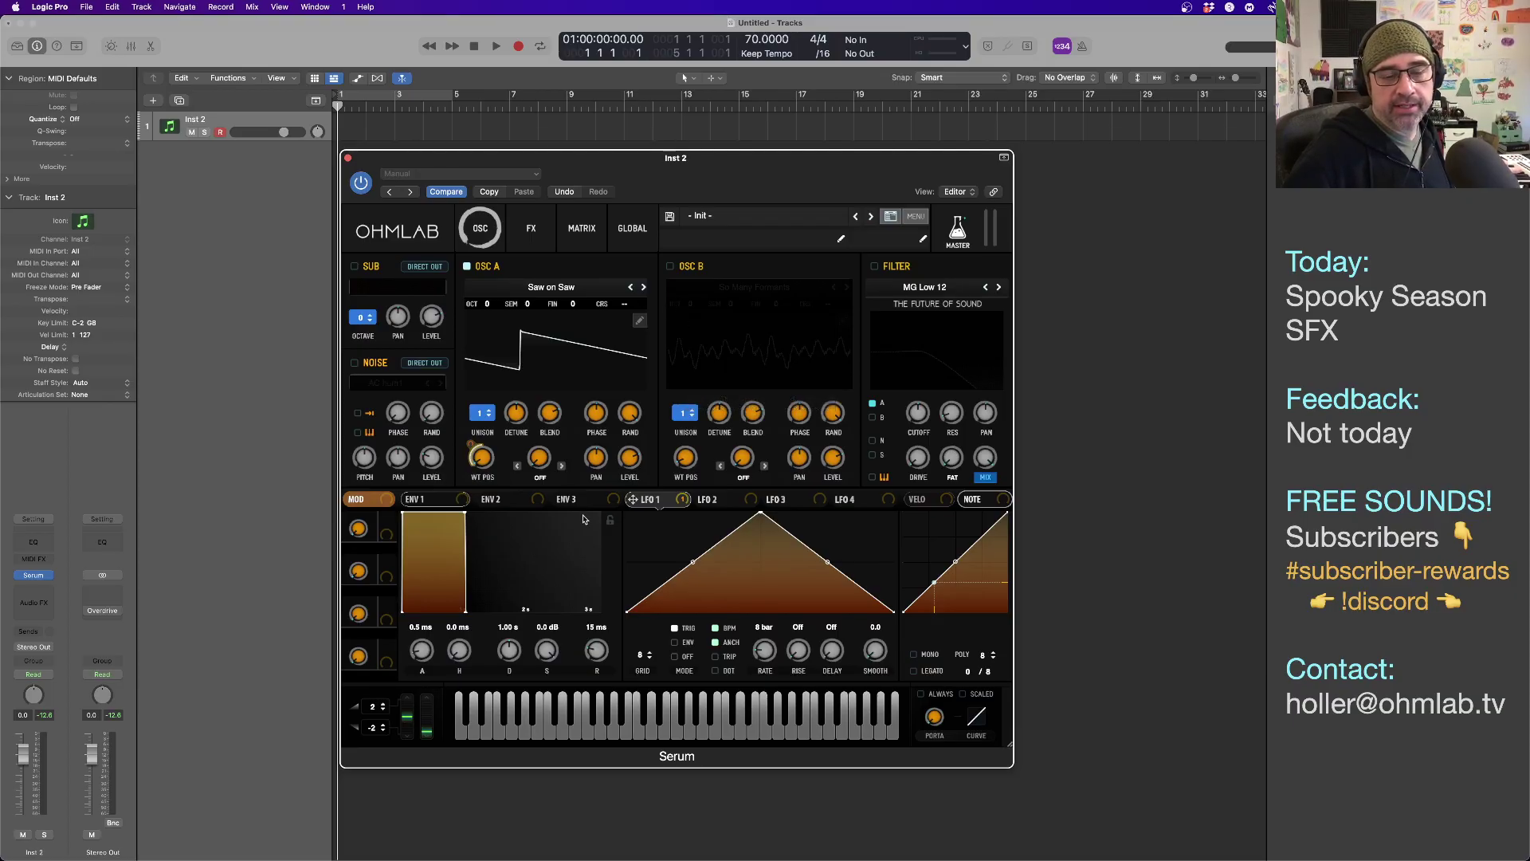
left_click_drag(631, 466, 632, 504)
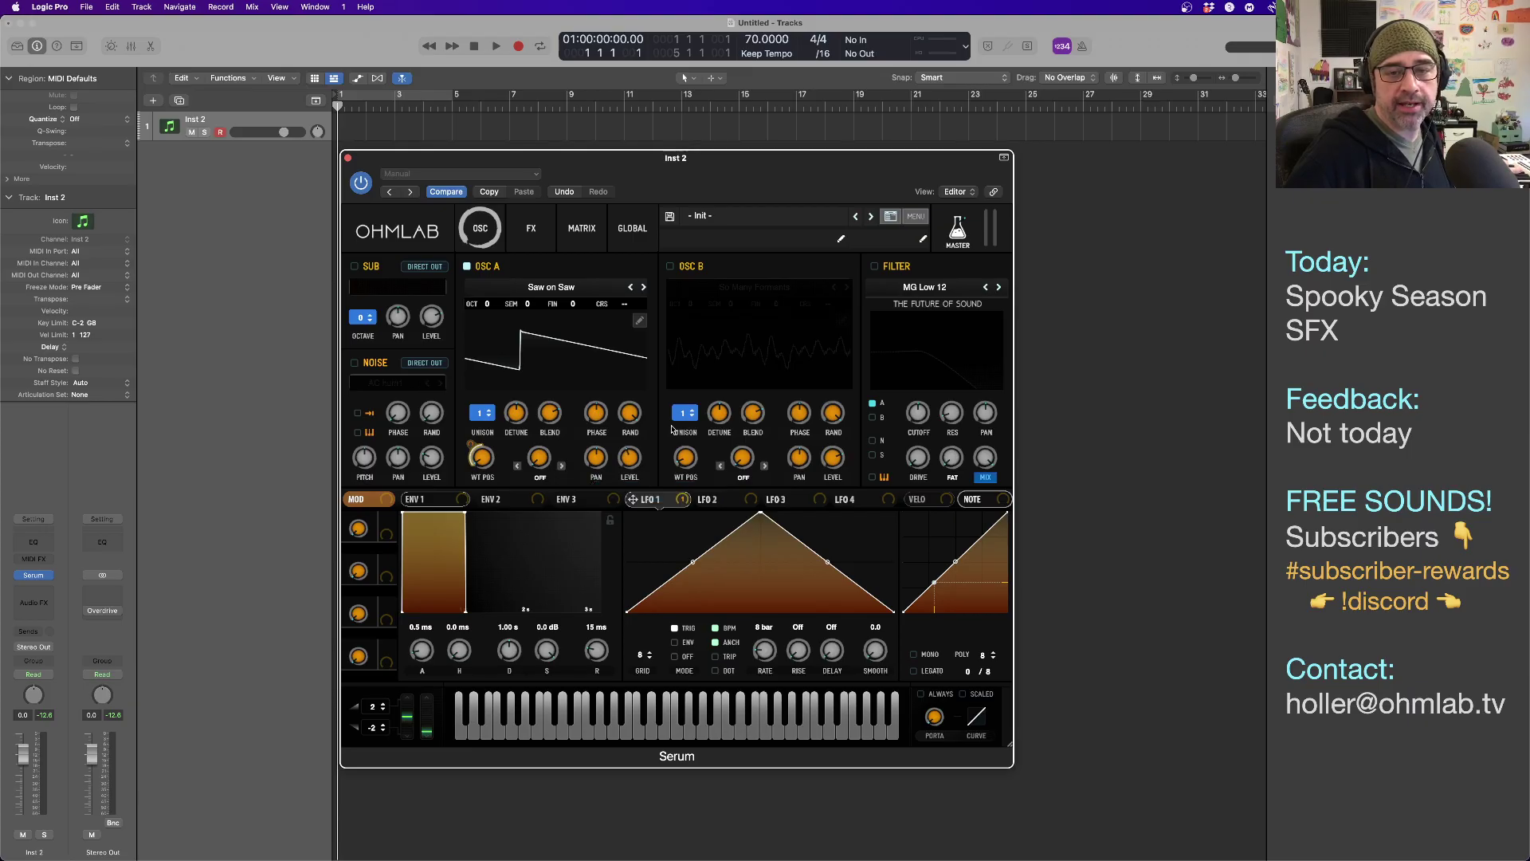
Re-enable oscillator B and assign LFO 2 to its wavetable position, with the LFO in trigger mode at a 4 bar rate.
left_click(671, 268)
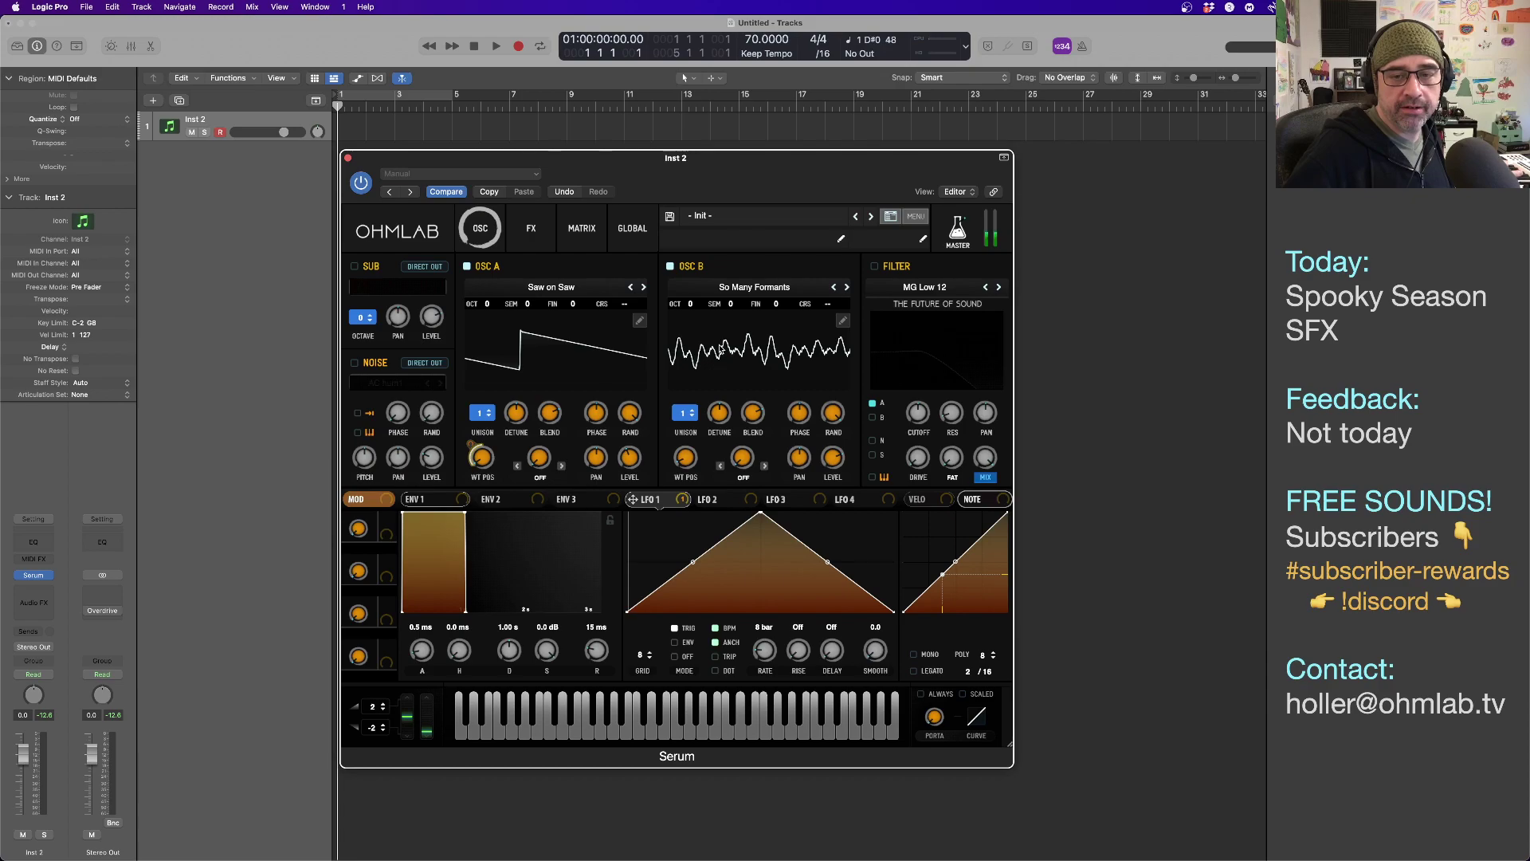
mouse_move(689, 459)
left_mouse_down()
mouse_move(676, 344)
mouse_move(679, 448)
left_mouse_up()
left_click_drag(748, 499, 686, 462)
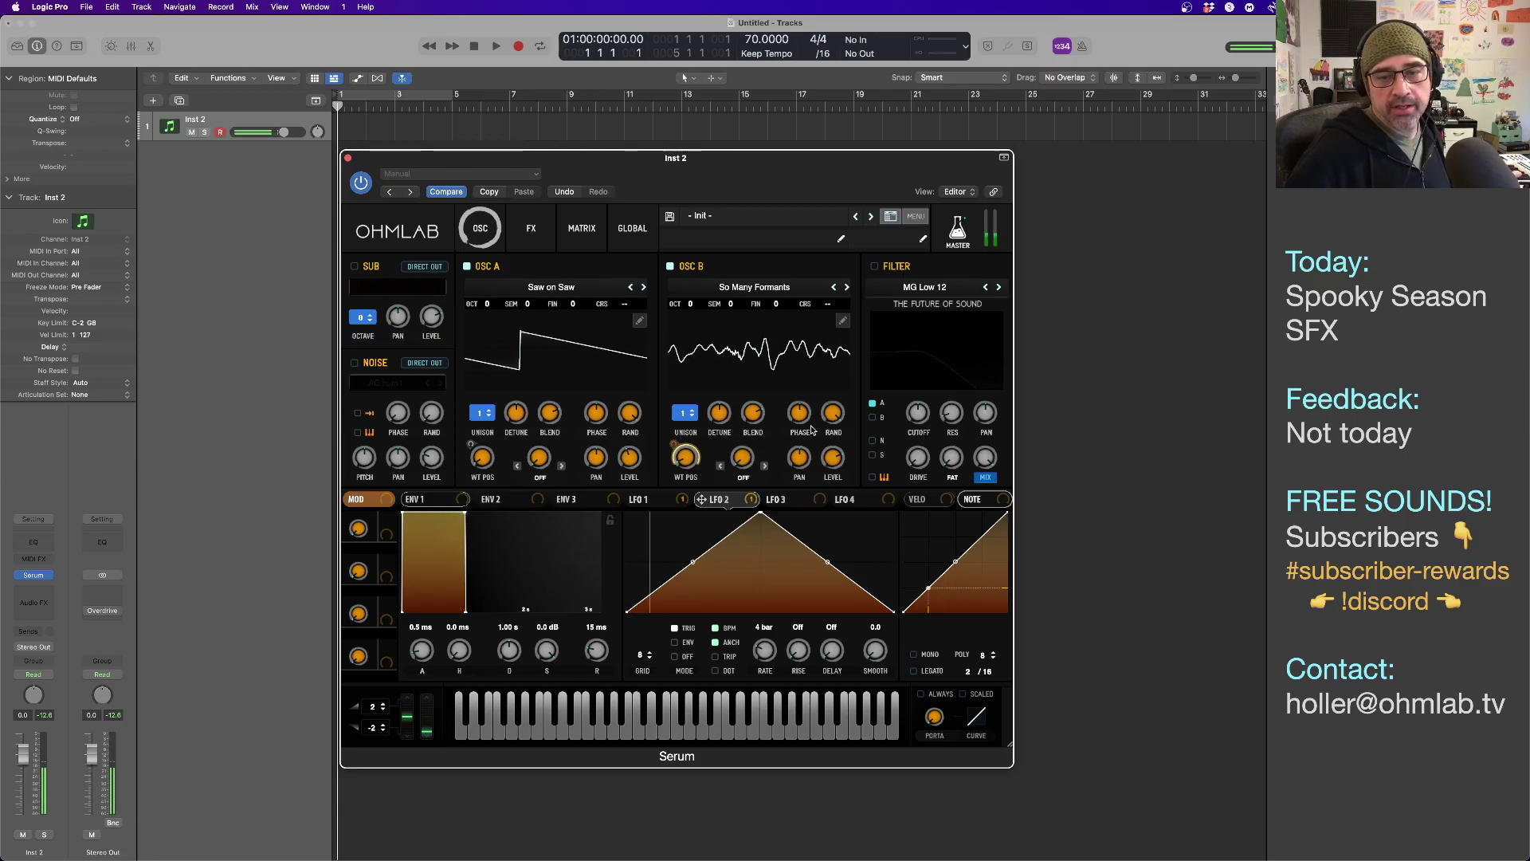
mouse_move(833, 472)
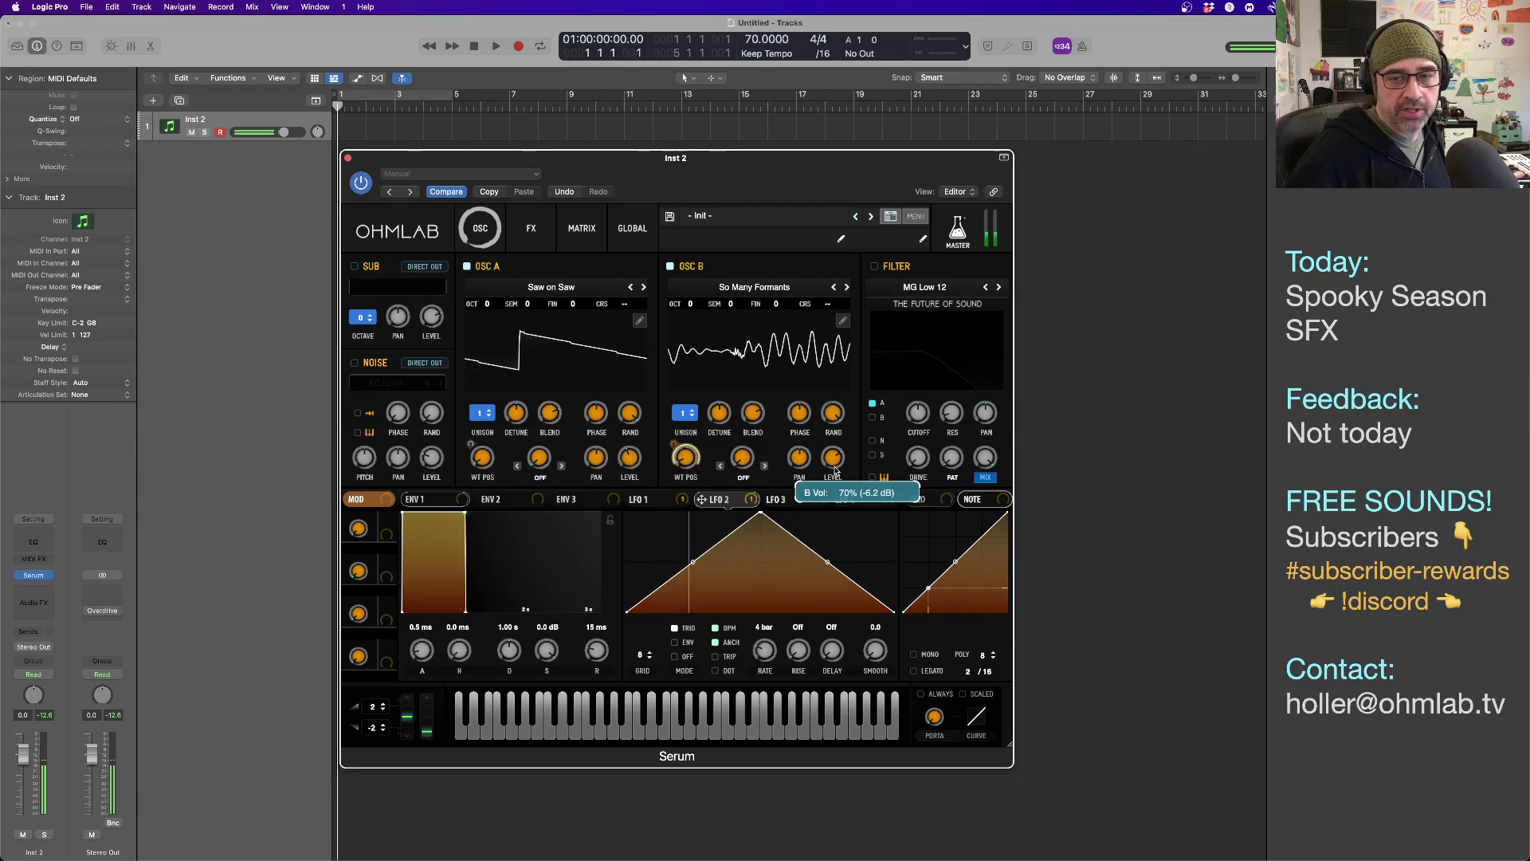
mouse_move(628, 452)
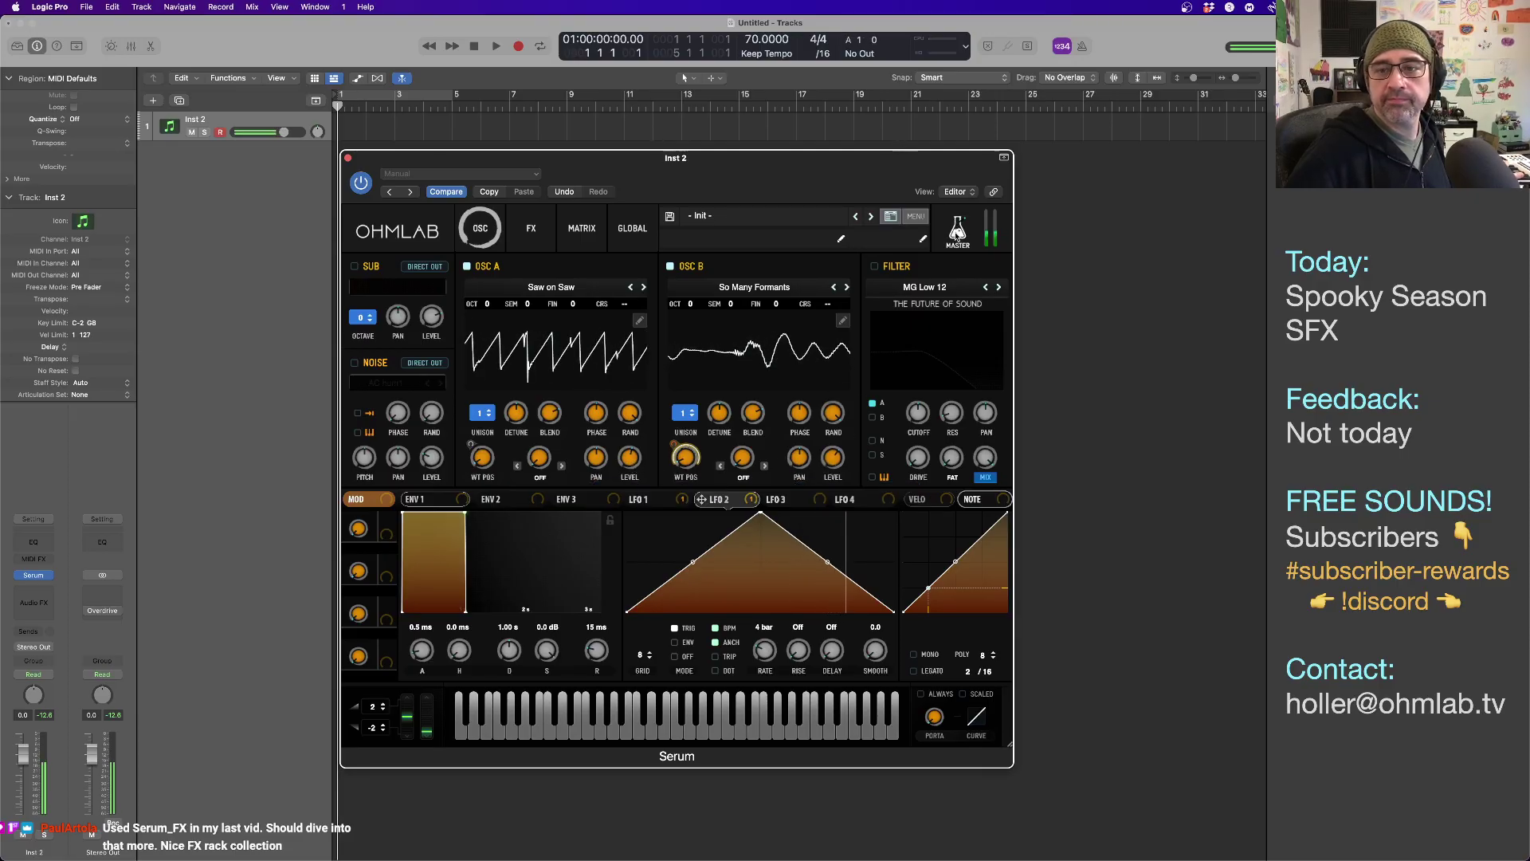
mouse_move(959, 231)
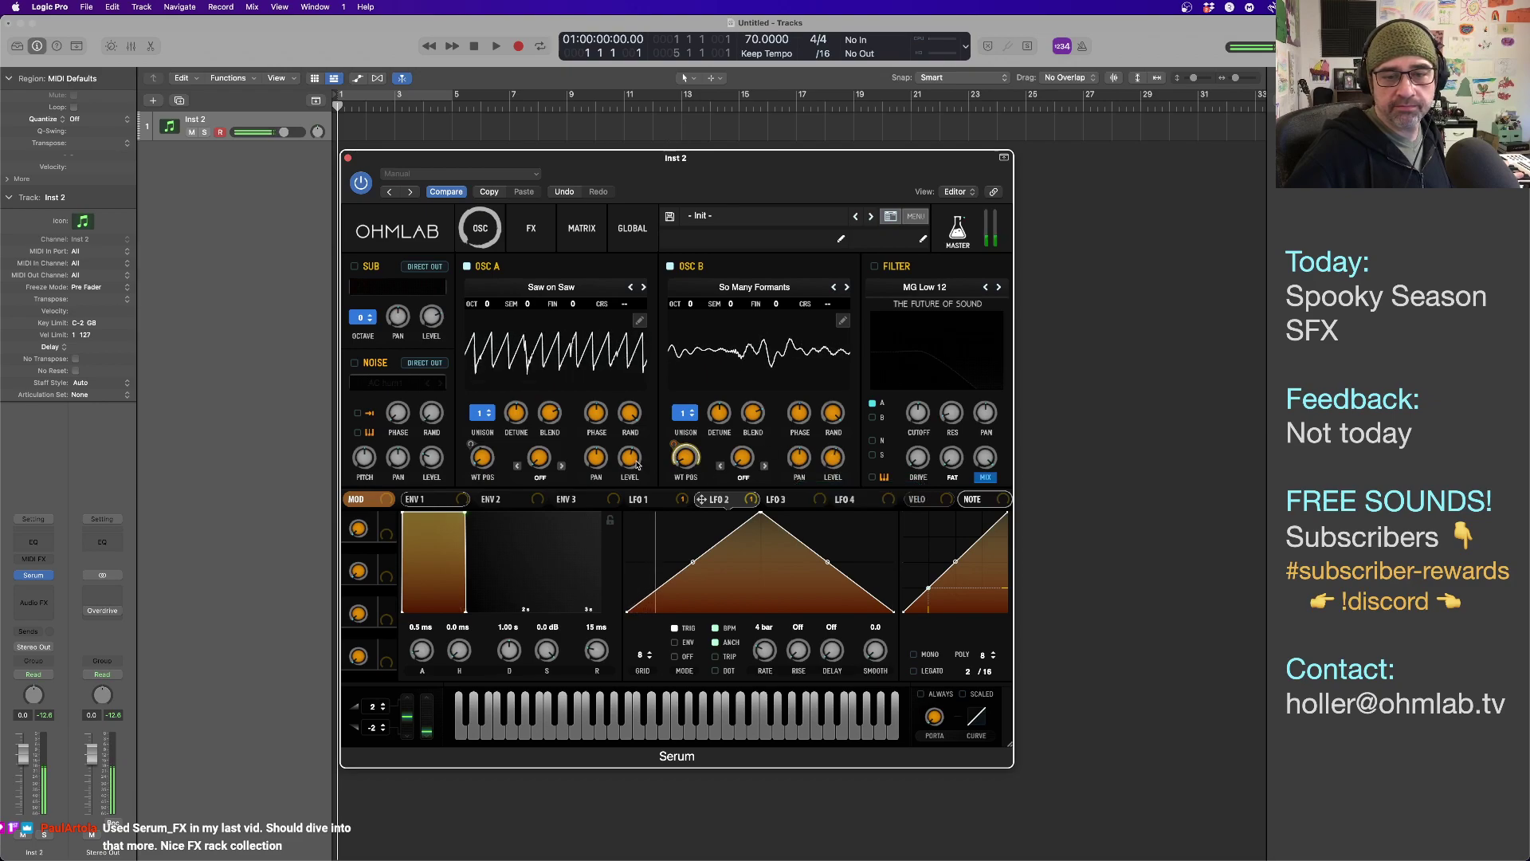
Increase LFO 1's modulation depth, set its rate to 16 bar, and readjust oscillator B's base wavetable position.
left_click(641, 497)
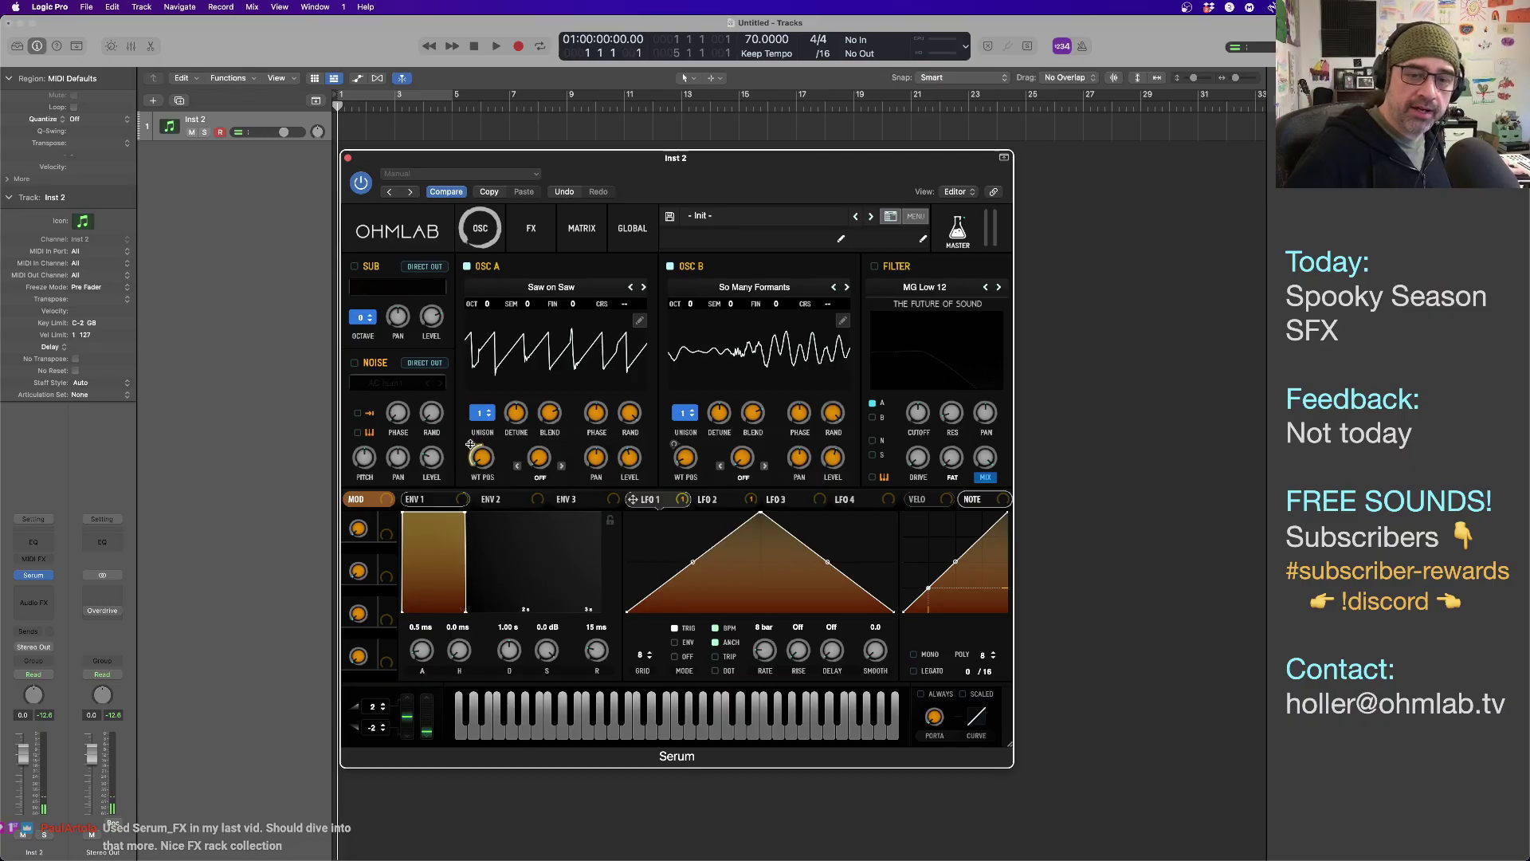
mouse_move(470, 431)
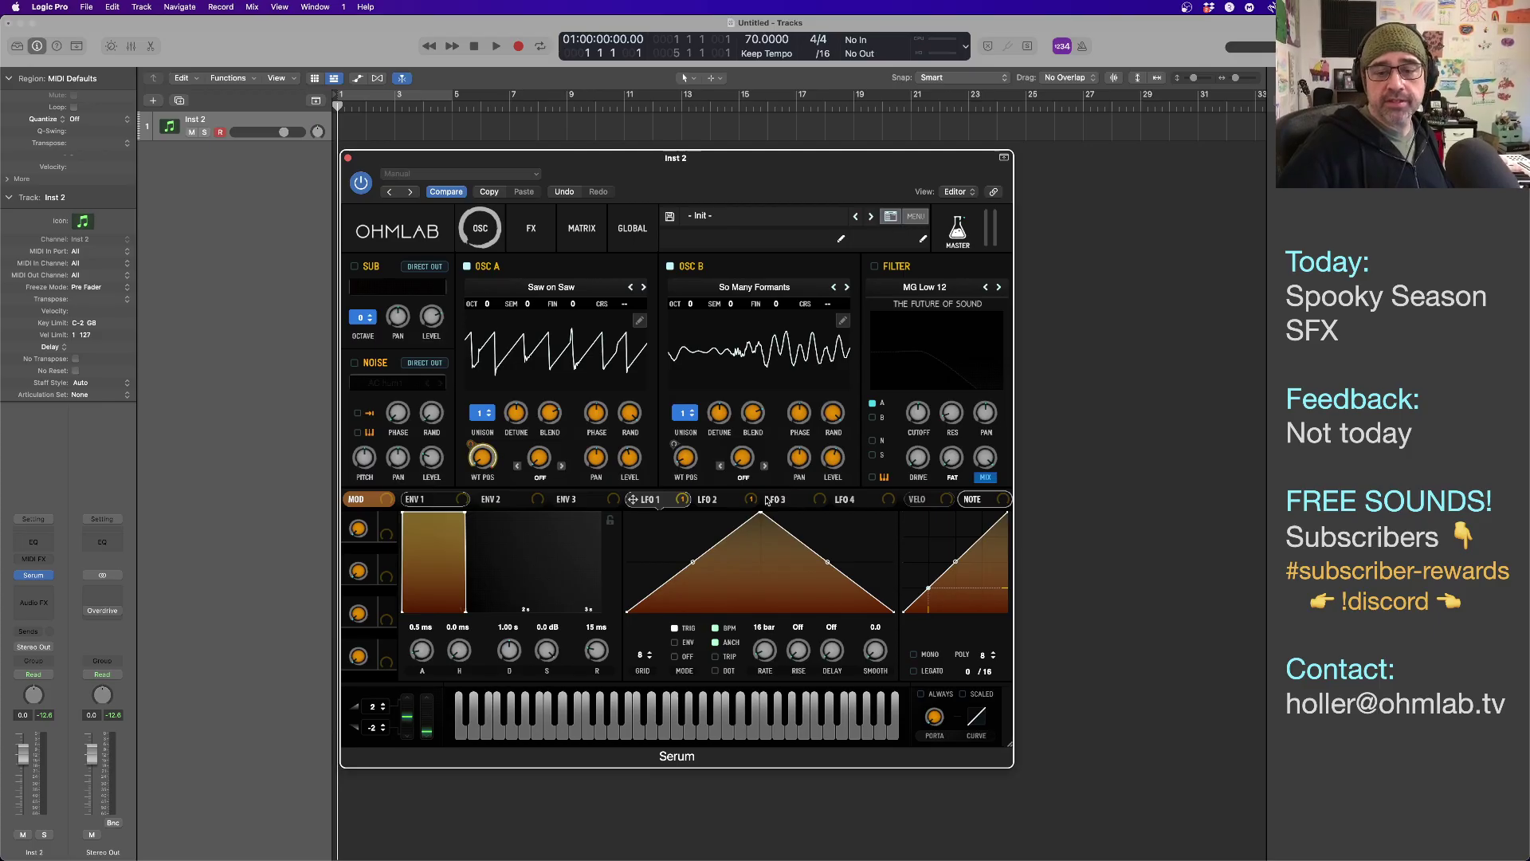
left_click_drag(688, 460, 687, 459)
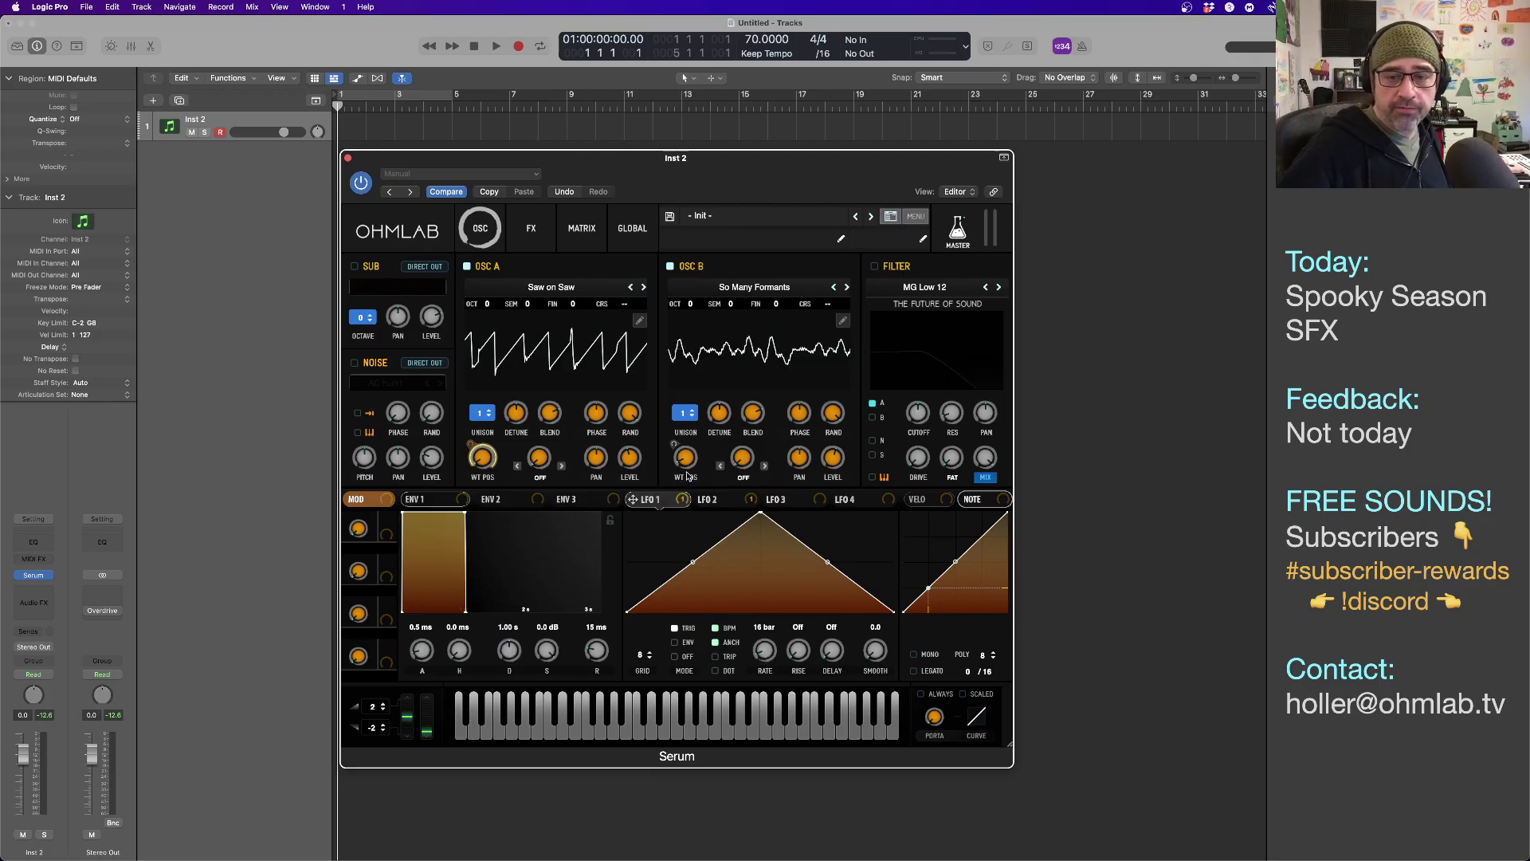
left_click(714, 500)
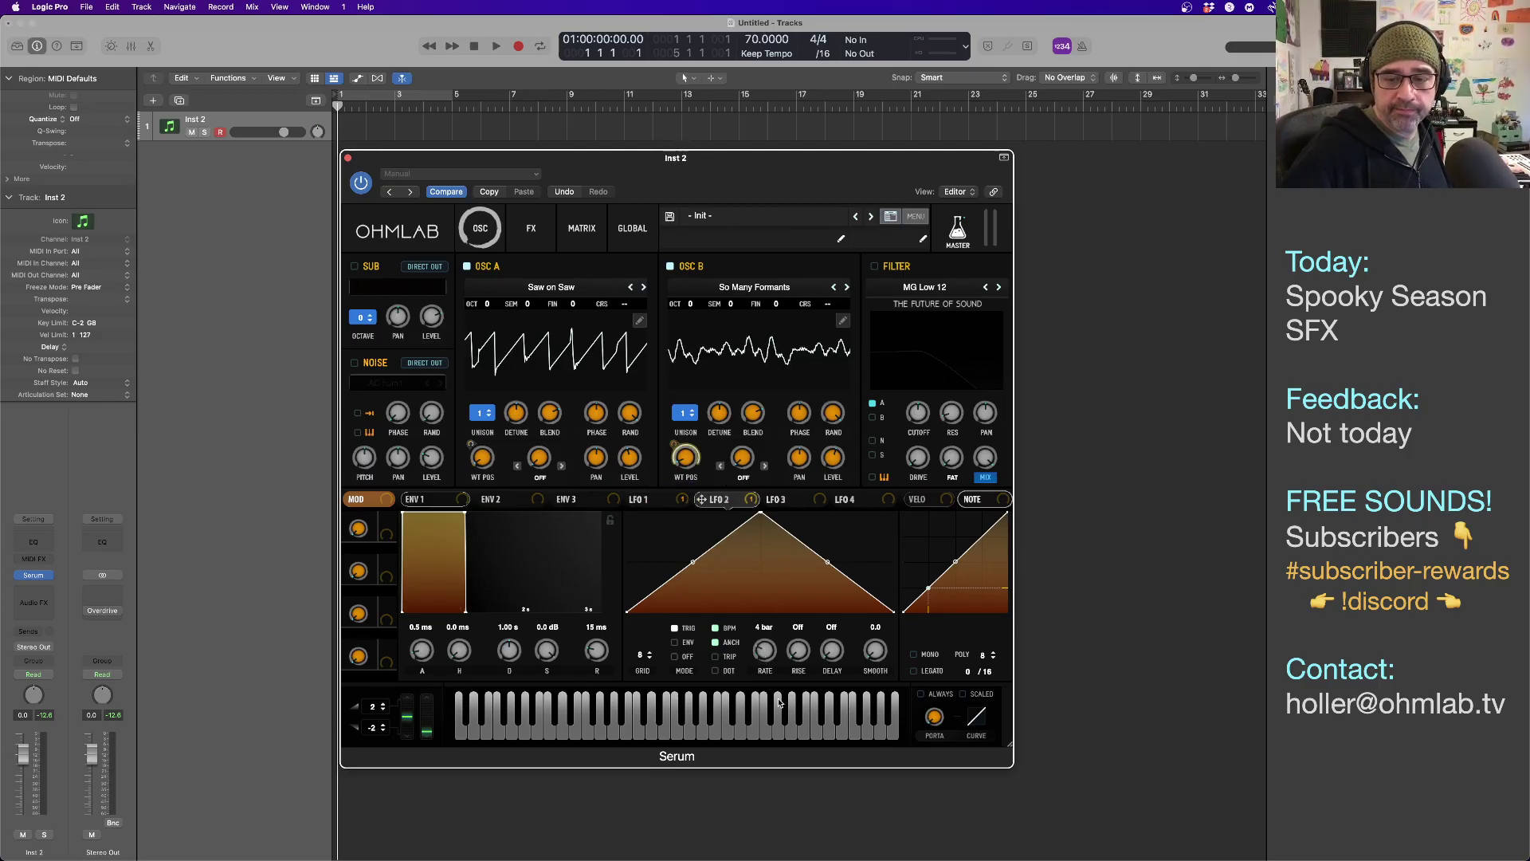
left_click_drag(773, 656, 772, 668)
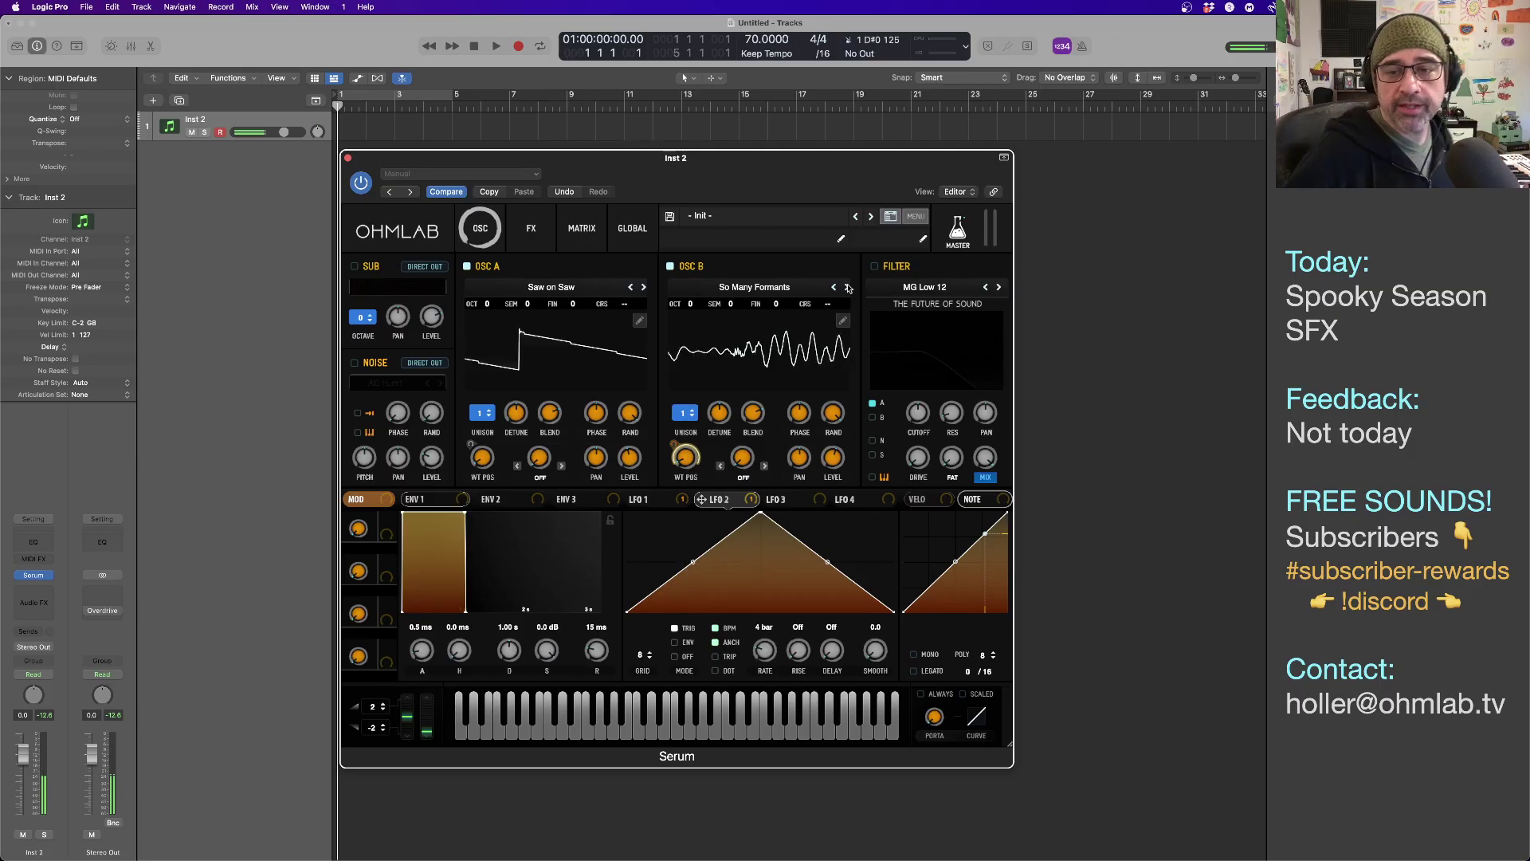
Enable the filter, set its type to Scream LP, and adjust its cutoff while auditioning the patch.
left_click(875, 266)
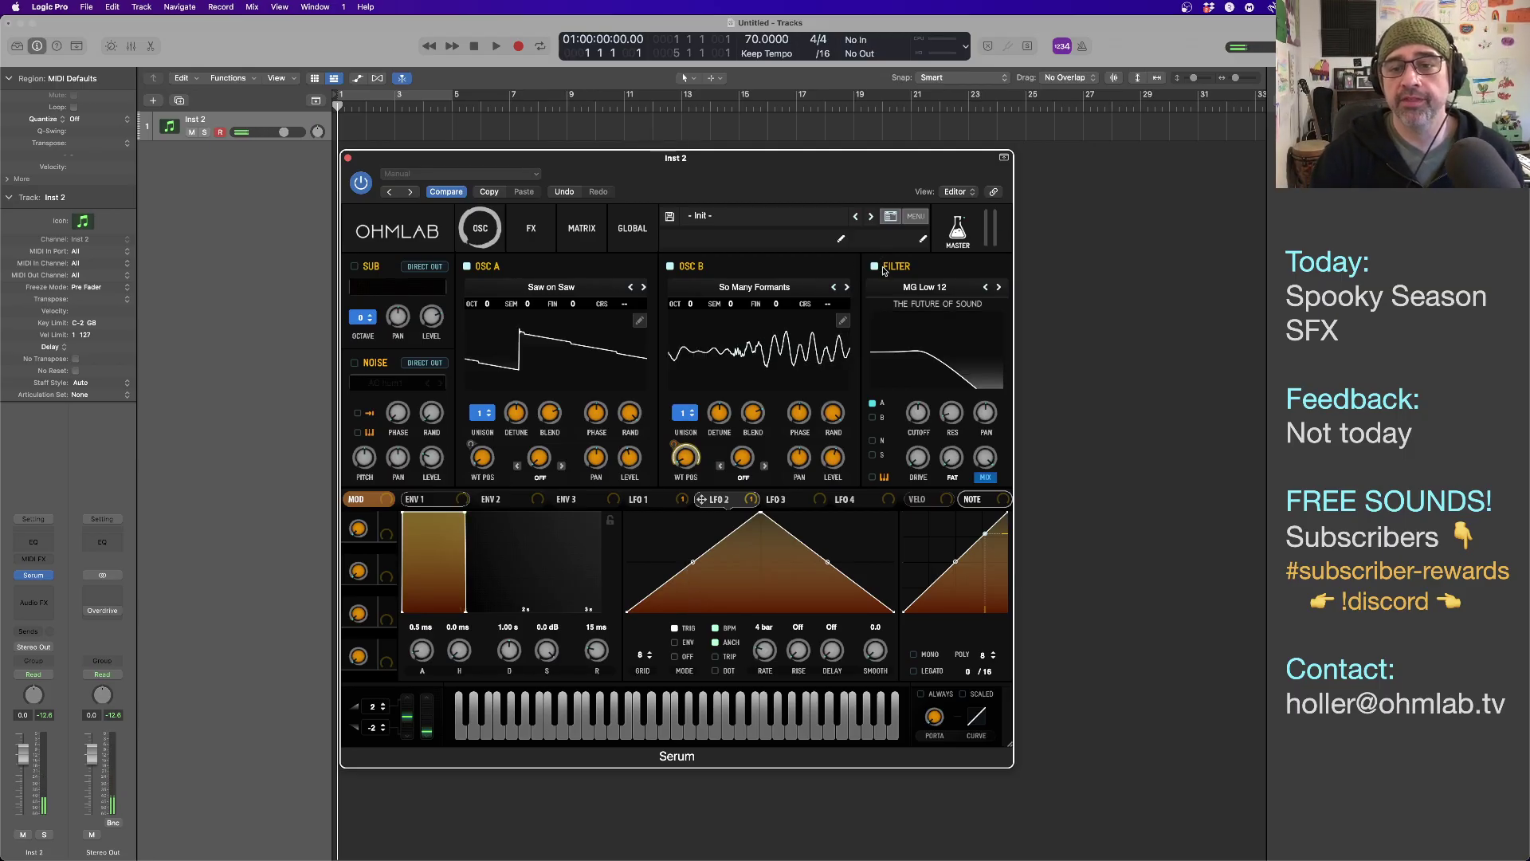
left_click(927, 292)
mouse_move(931, 343)
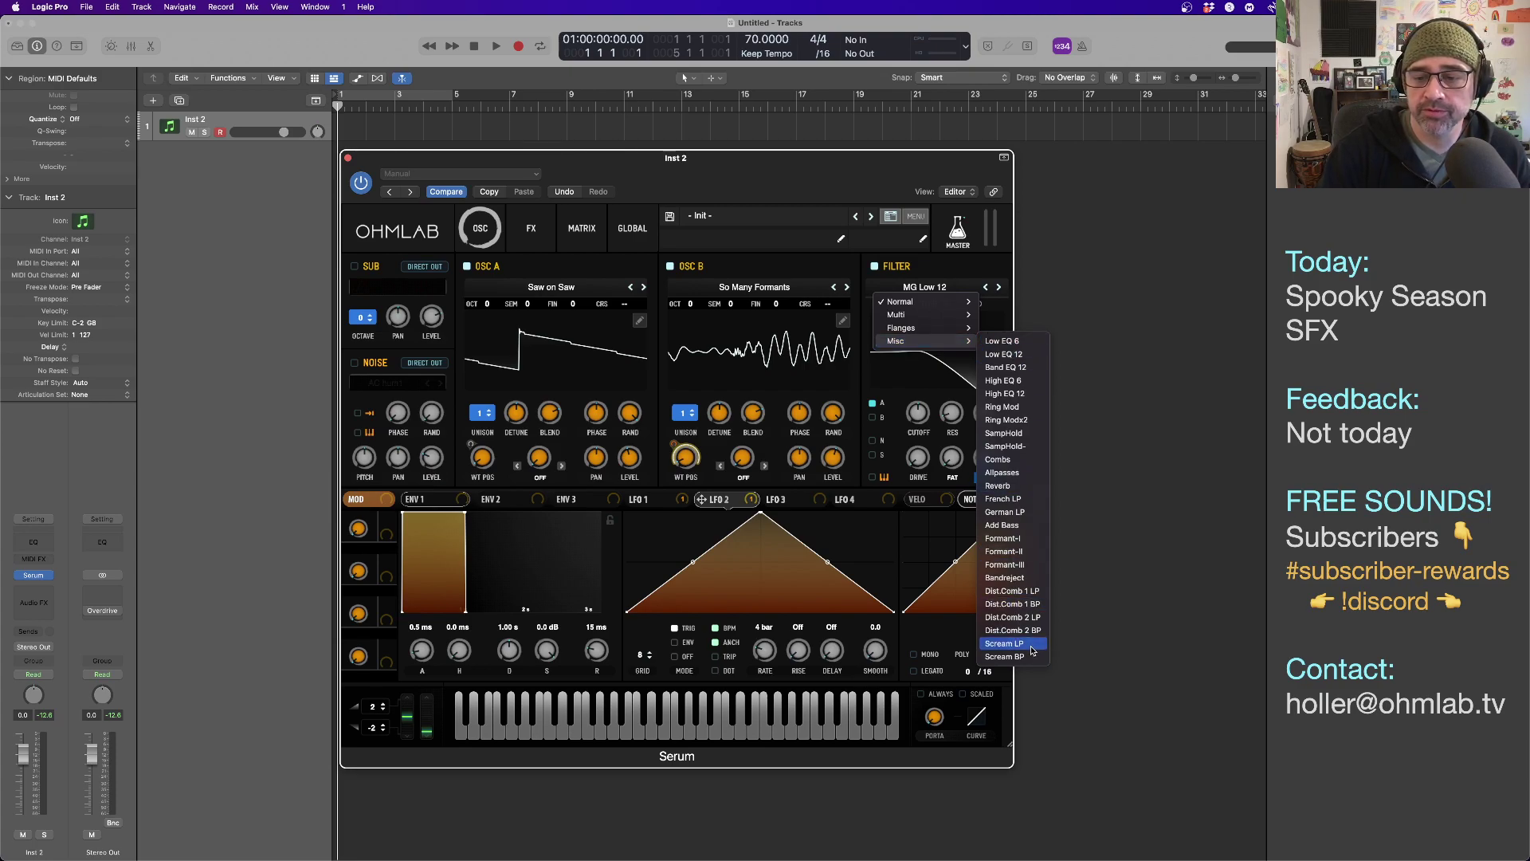
left_click(1006, 643)
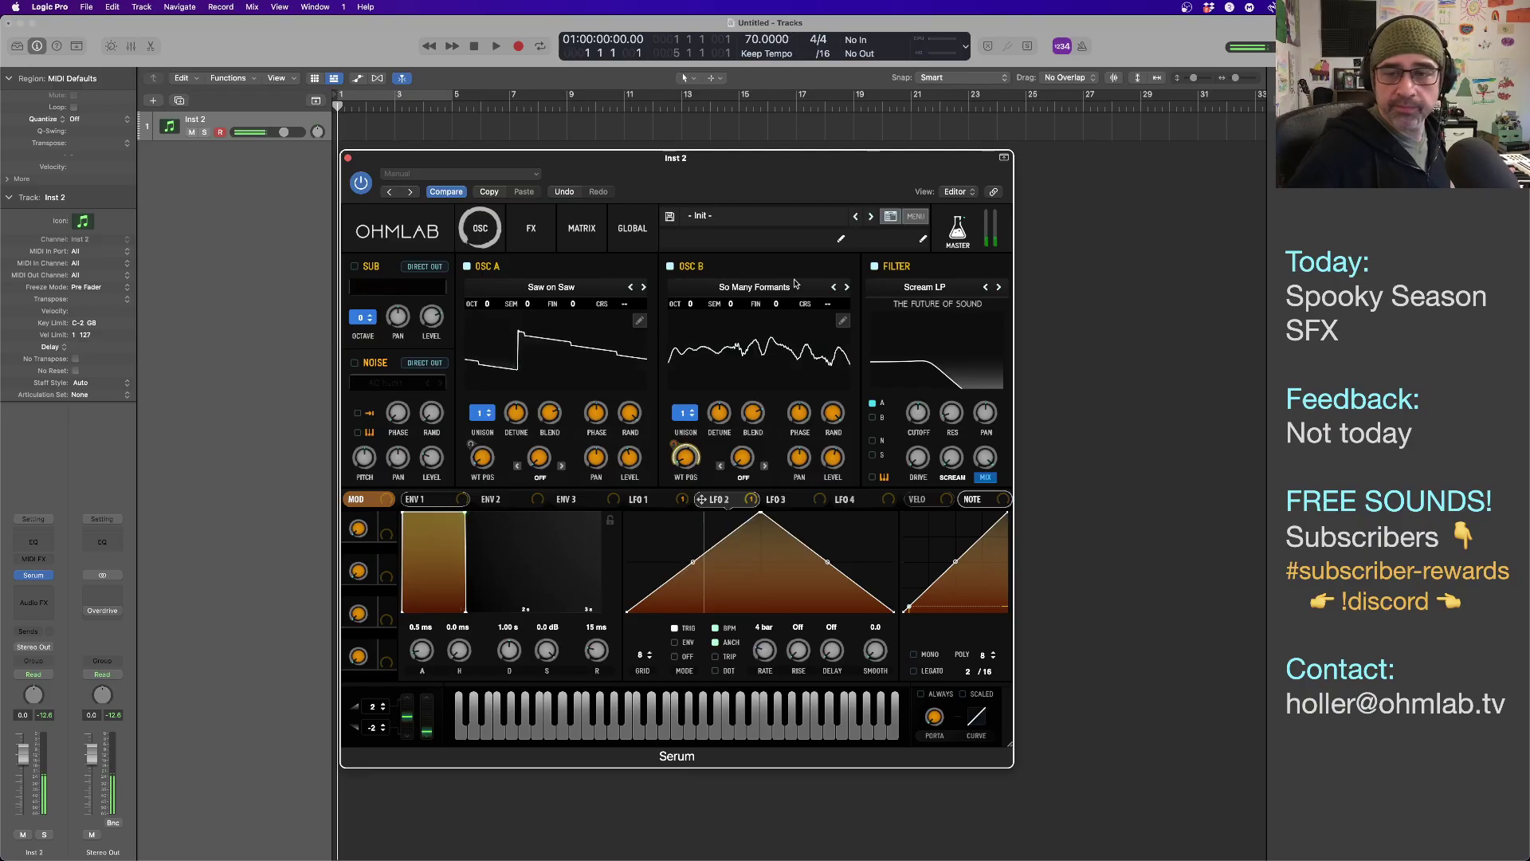
mouse_move(922, 414)
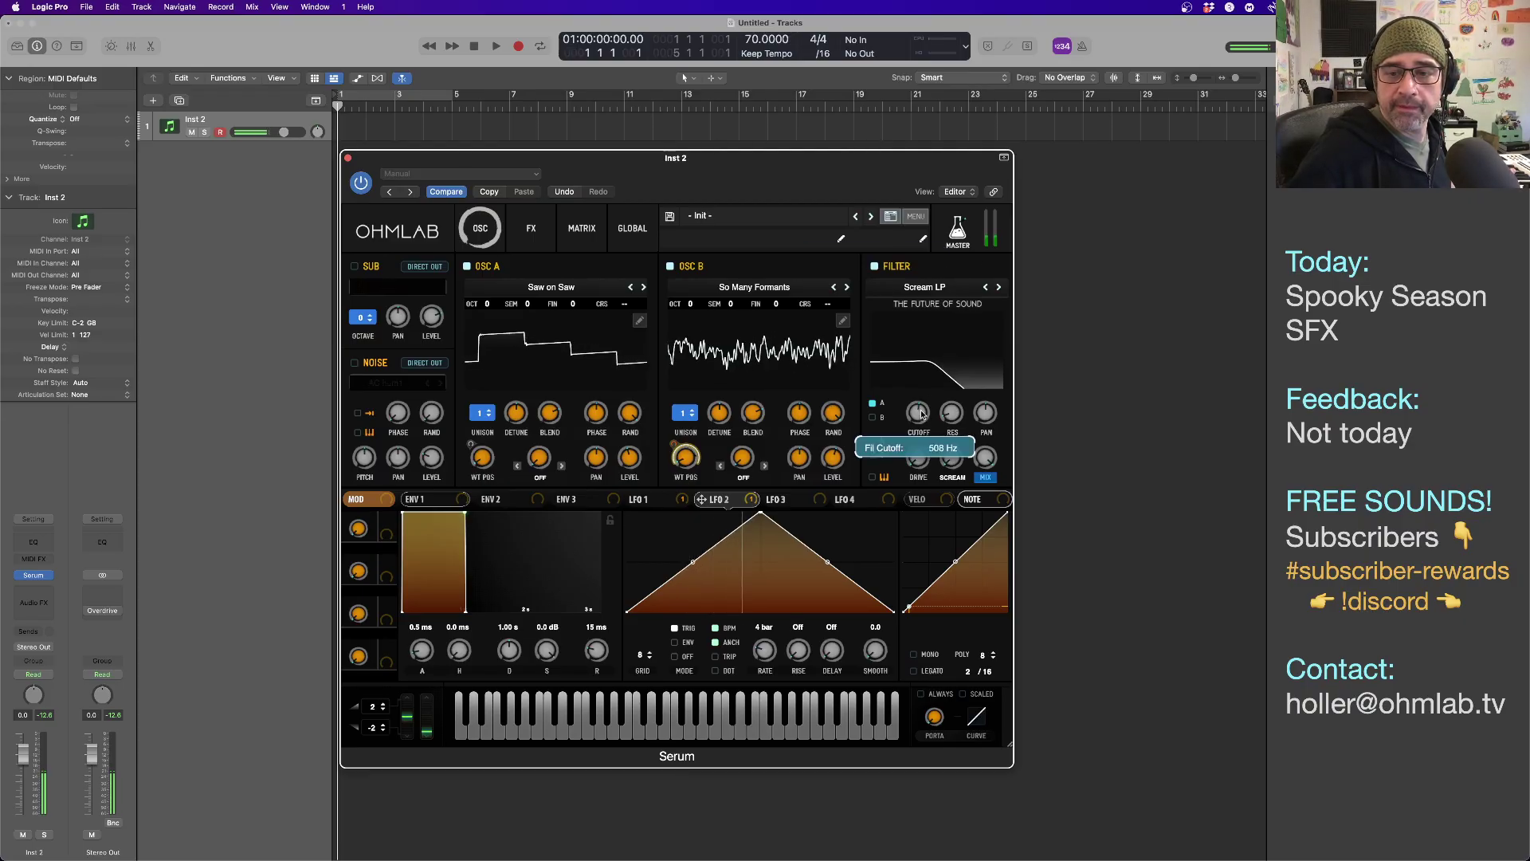
mouse_move(920, 447)
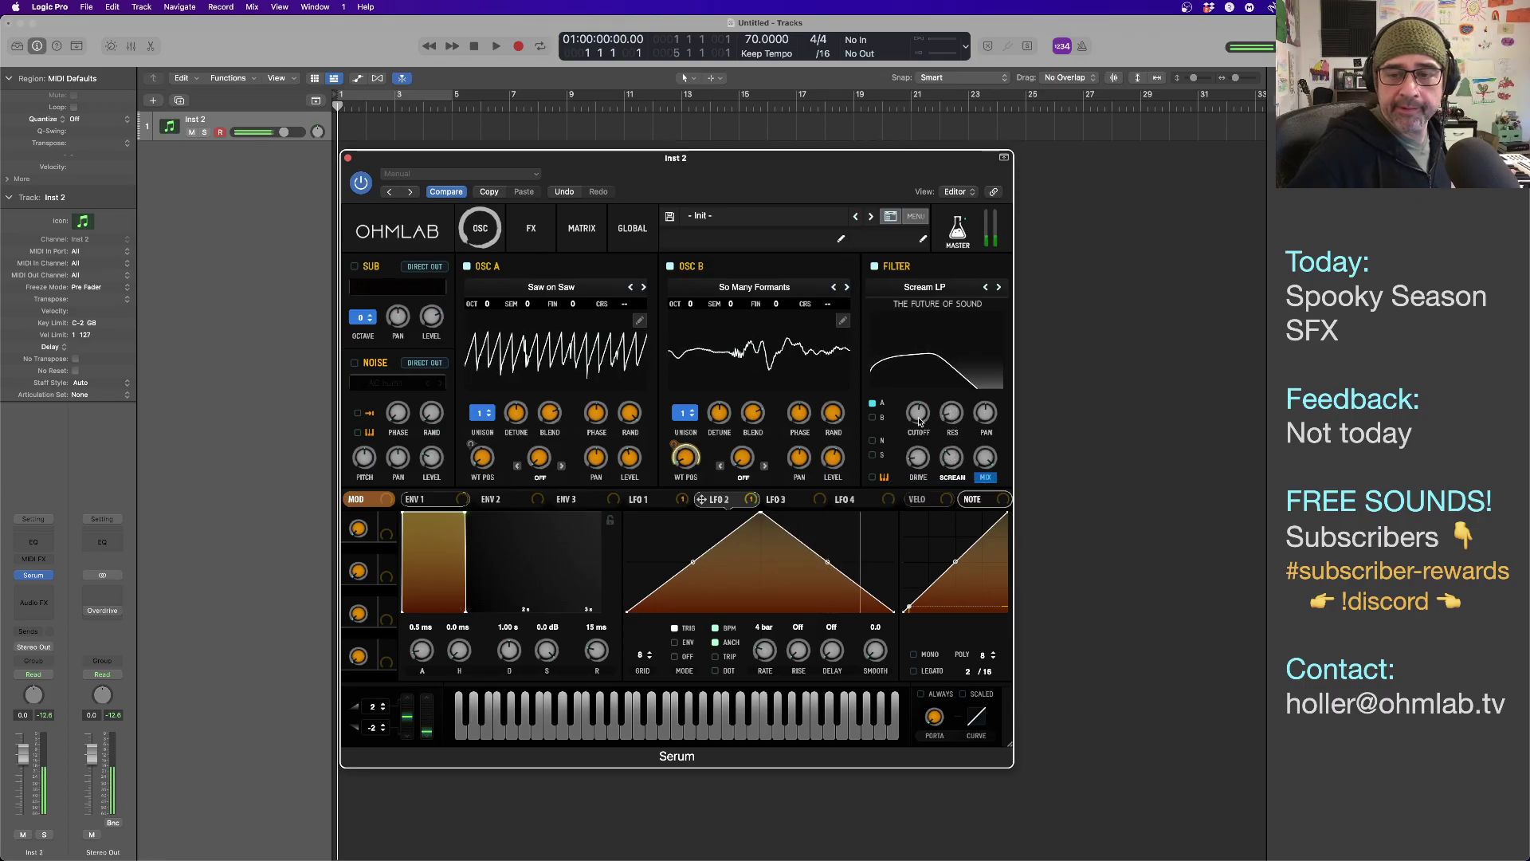
mouse_move(919, 421)
left_mouse_down()
mouse_move(913, 372)
mouse_move(913, 428)
mouse_move(910, 394)
left_mouse_up()
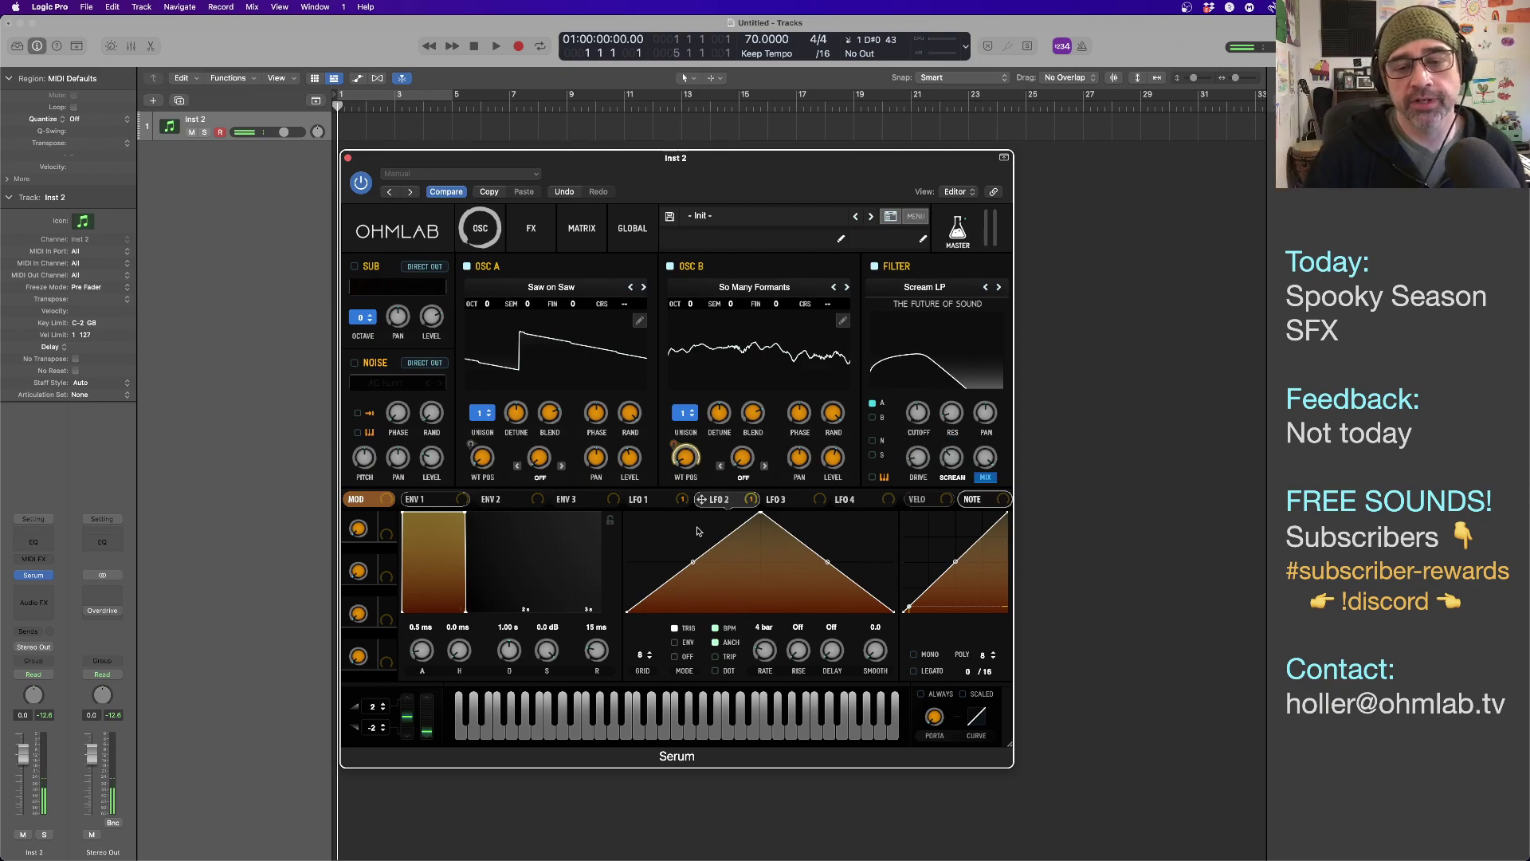
Assign LFO 3 to the filter cutoff, with the LFO in trigger mode at a 4 bar rate.
left_click(795, 504)
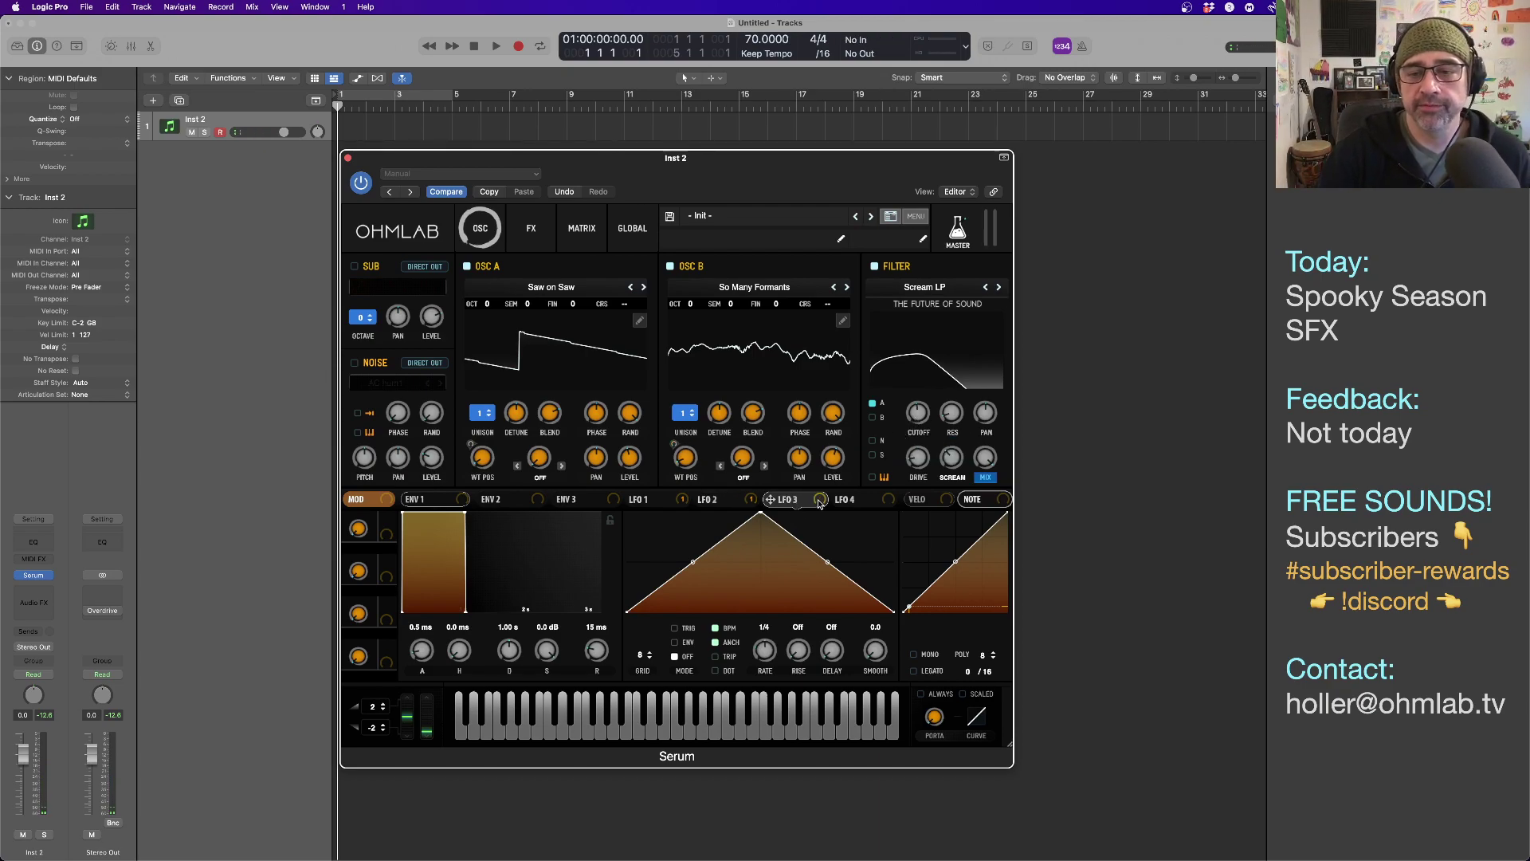
left_click_drag(820, 504, 921, 413)
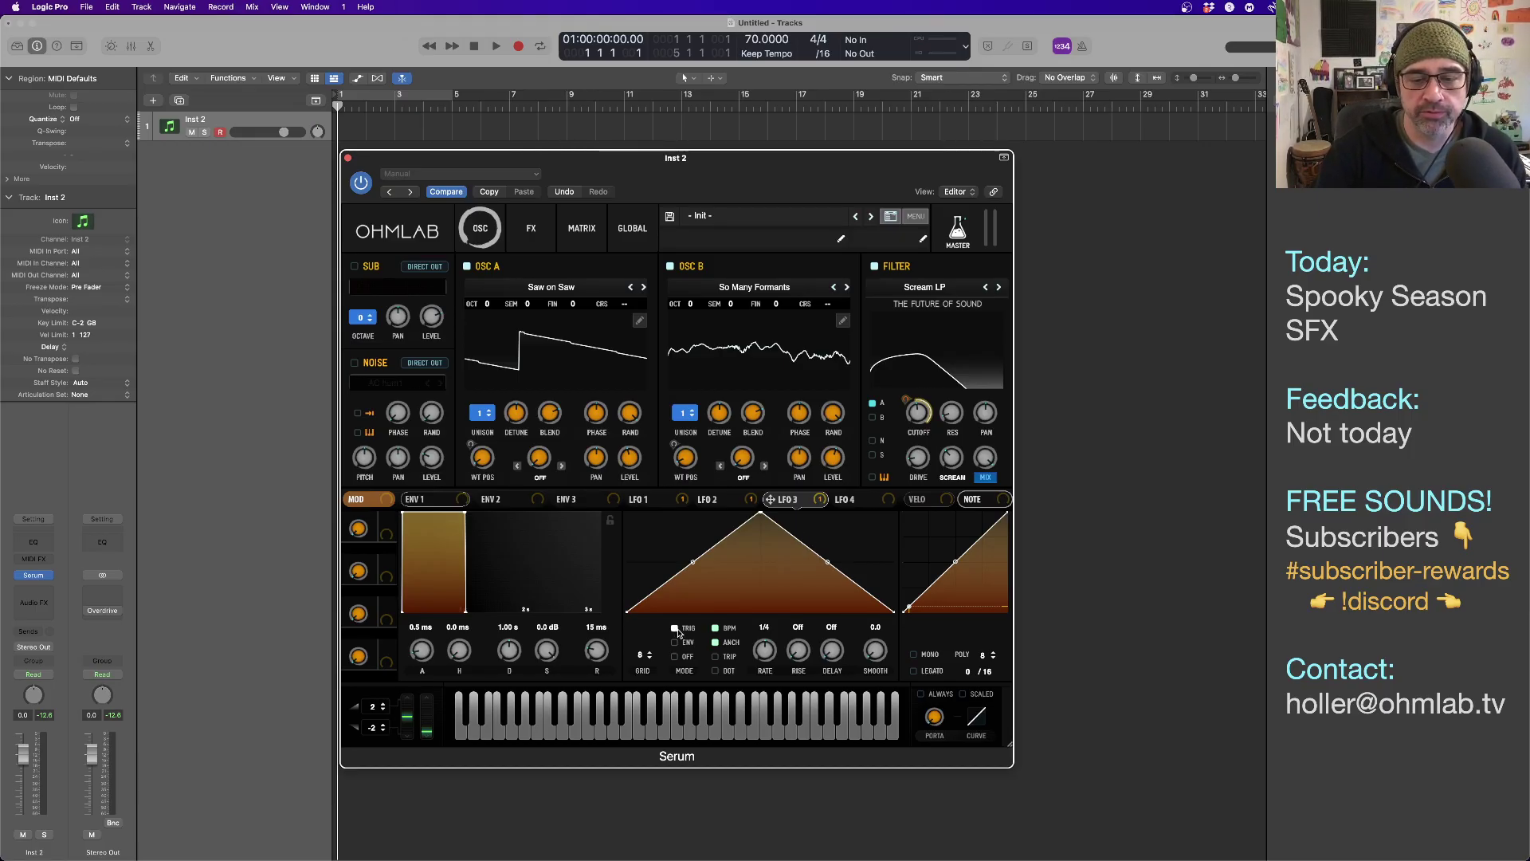
left_click_drag(765, 655, 765, 671)
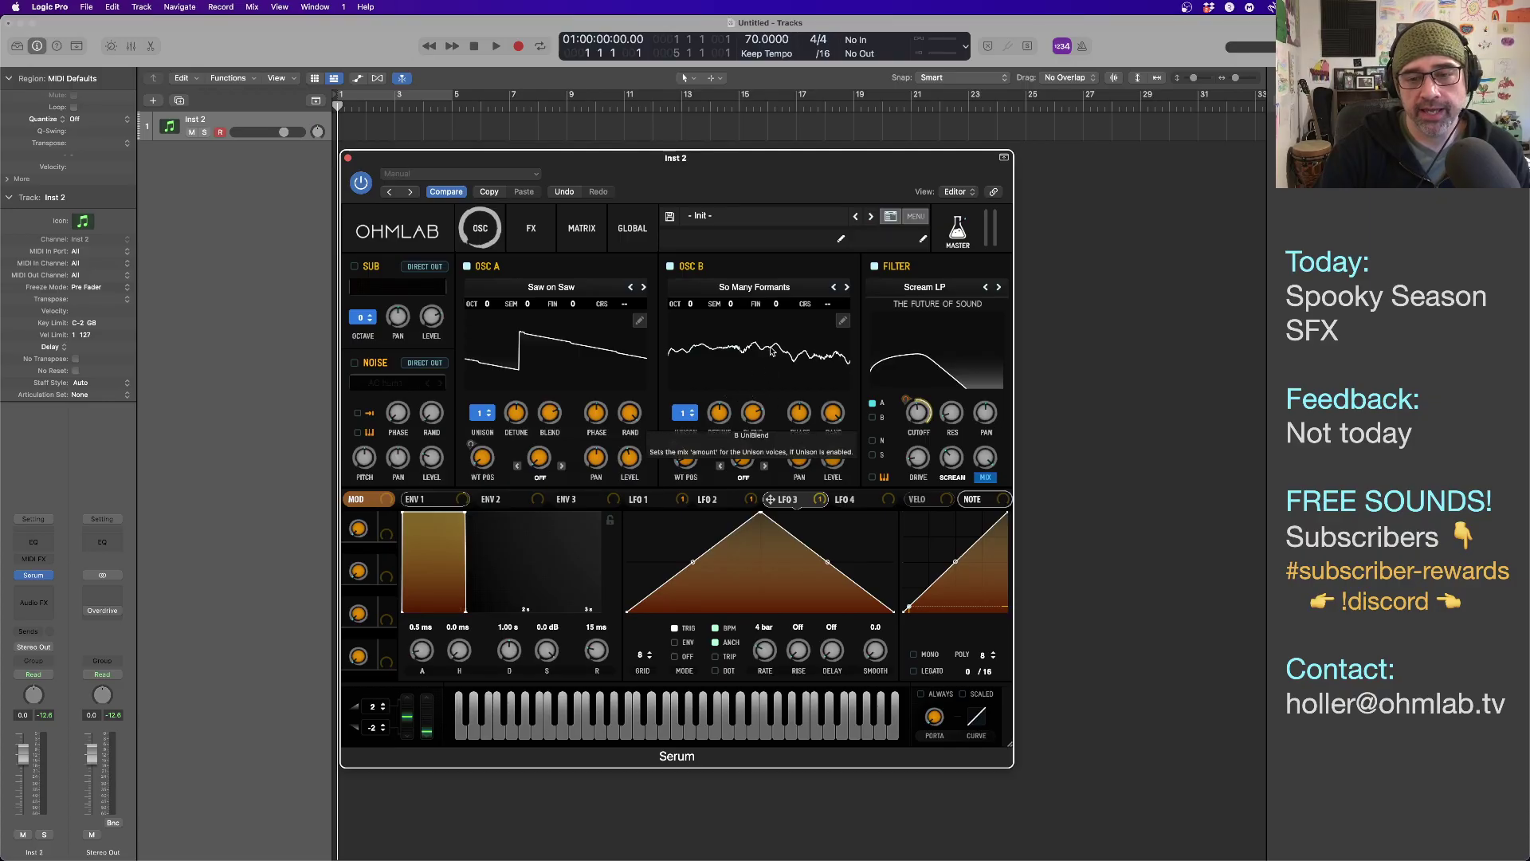
Set oscillator A's unison to 2 voices and rebalance the levels of oscillators A and B while auditioning the patch.
left_click(532, 228)
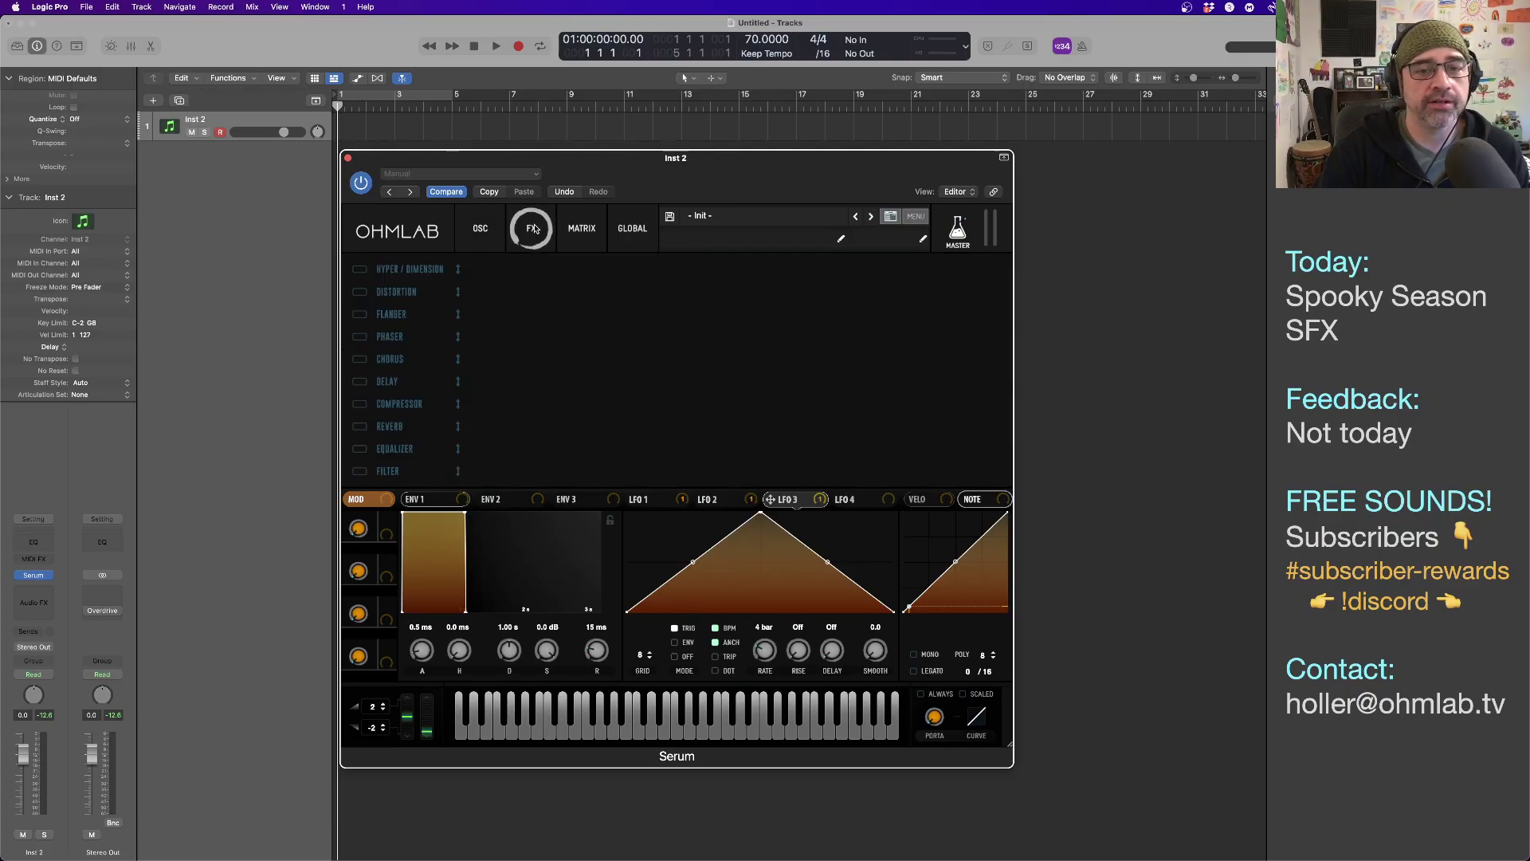
left_click(483, 226)
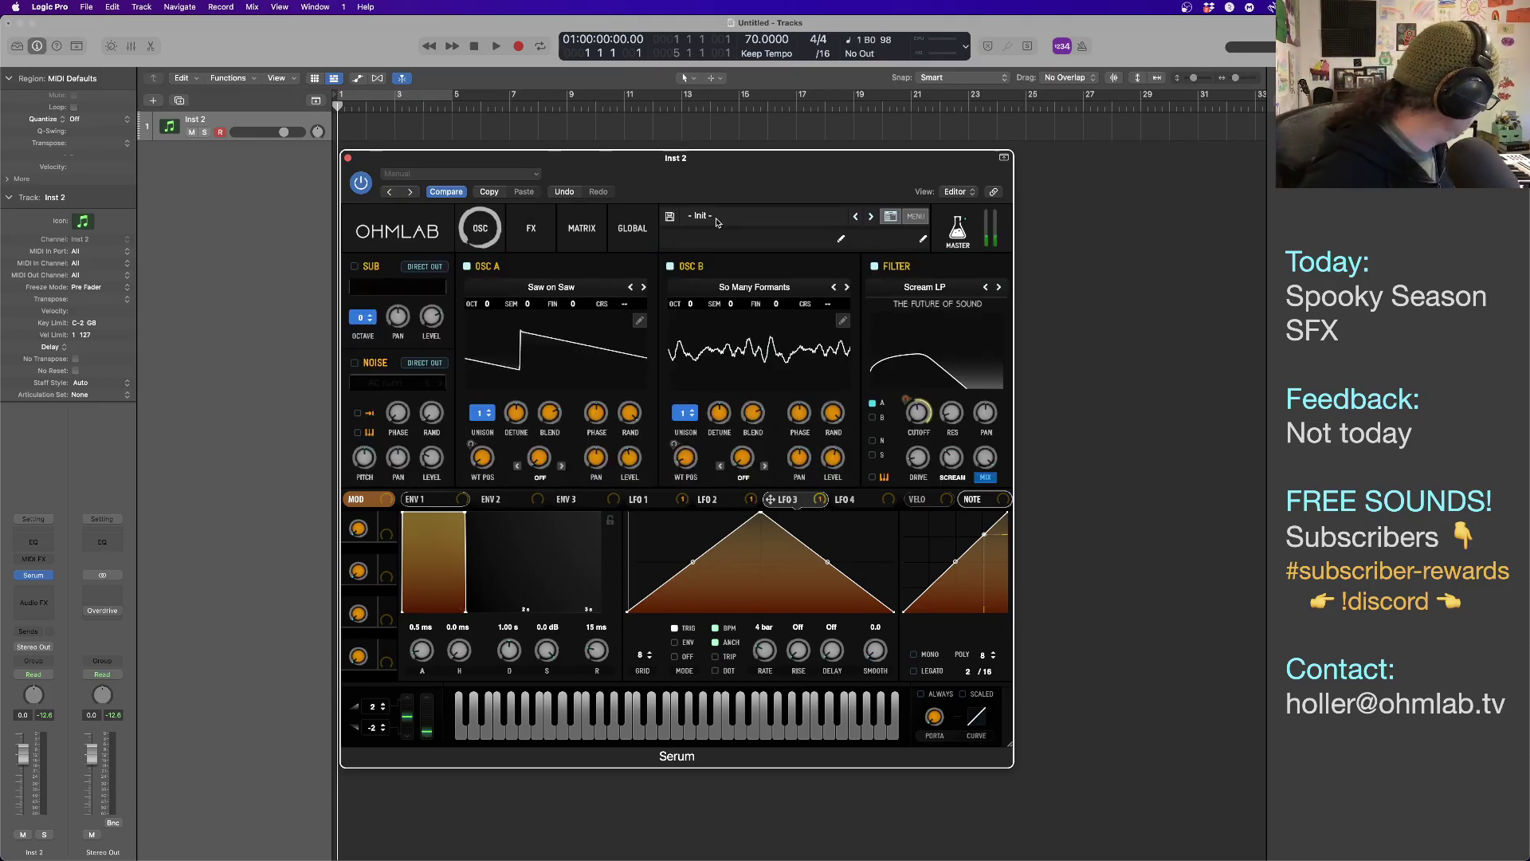
left_click(489, 413)
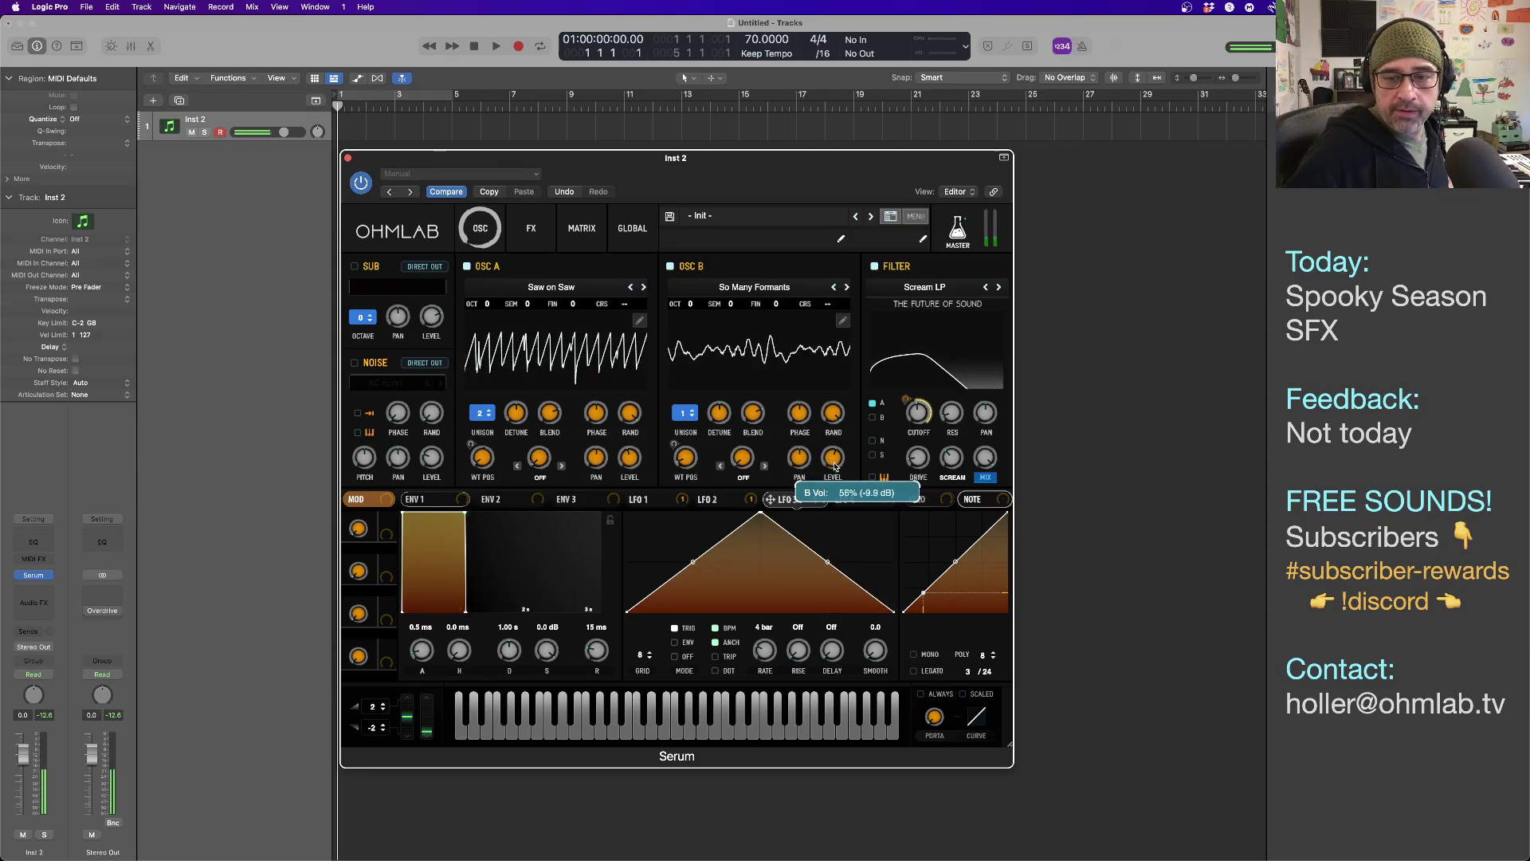
mouse_move(633, 460)
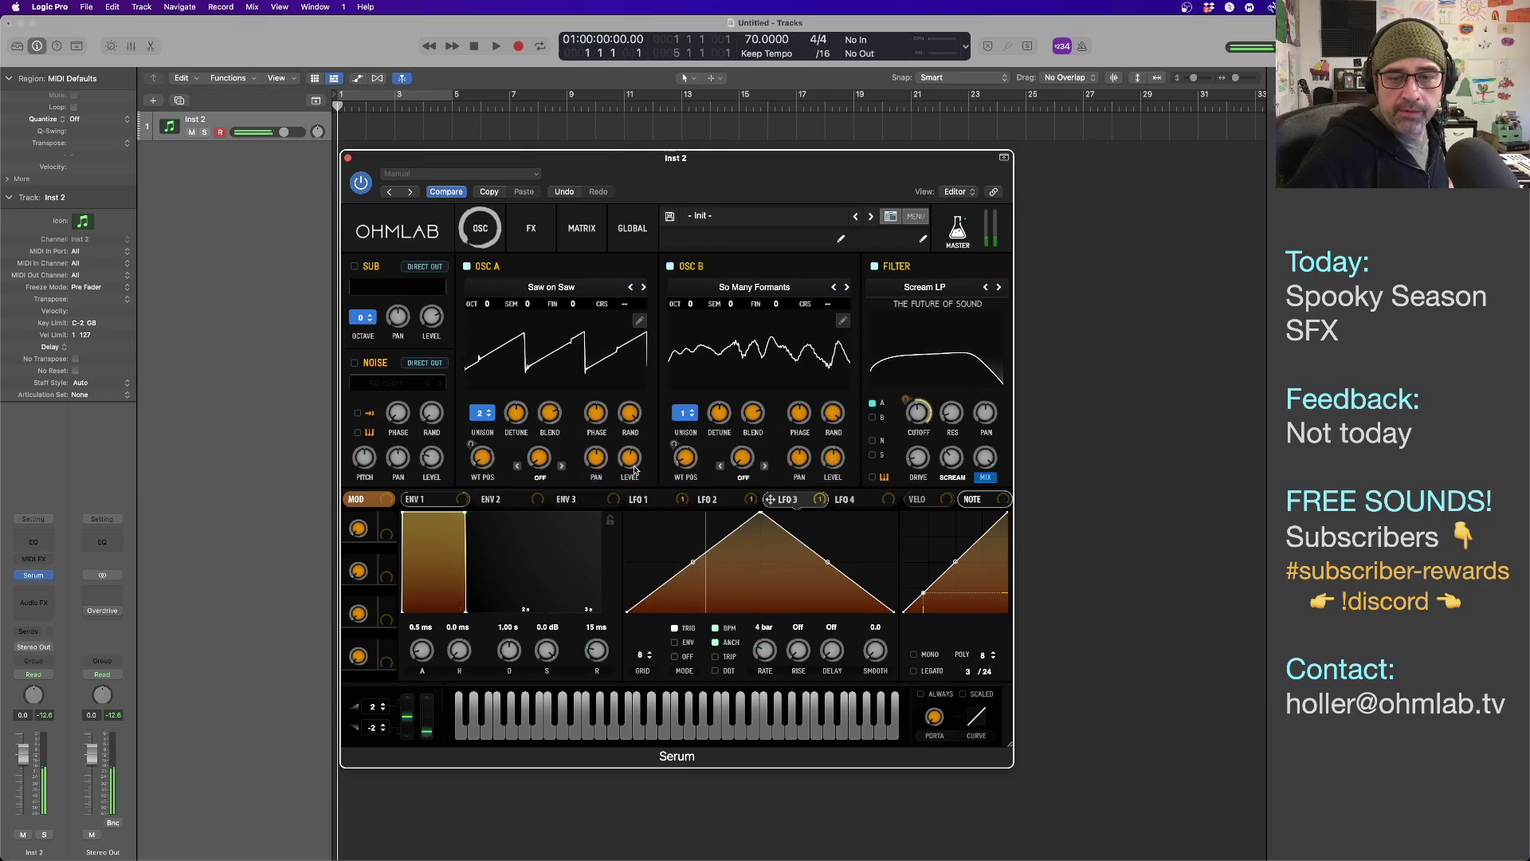
mouse_move(840, 467)
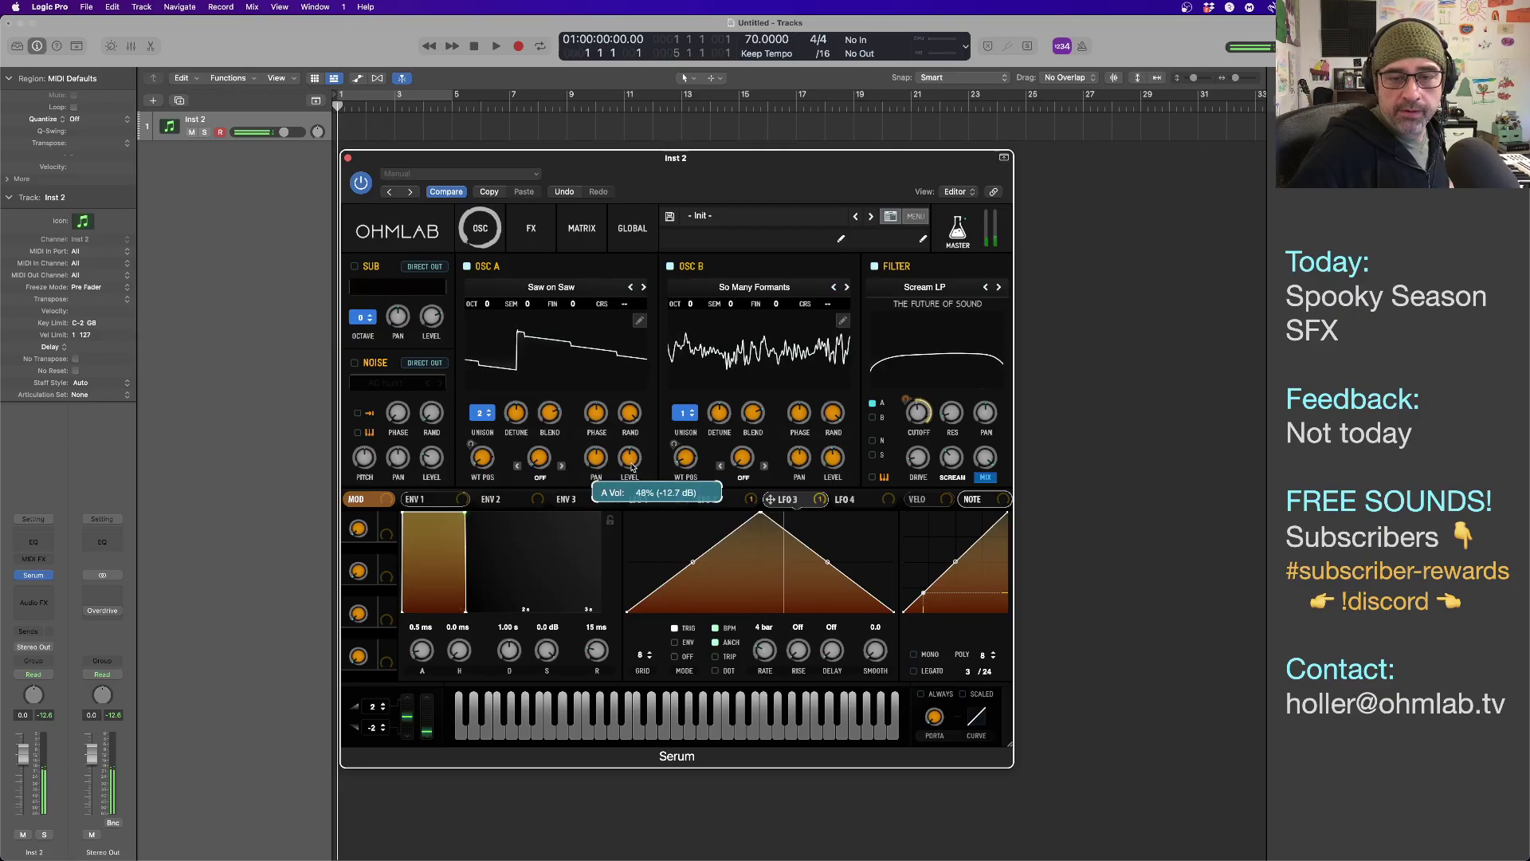
left_click_drag(833, 460, 834, 434)
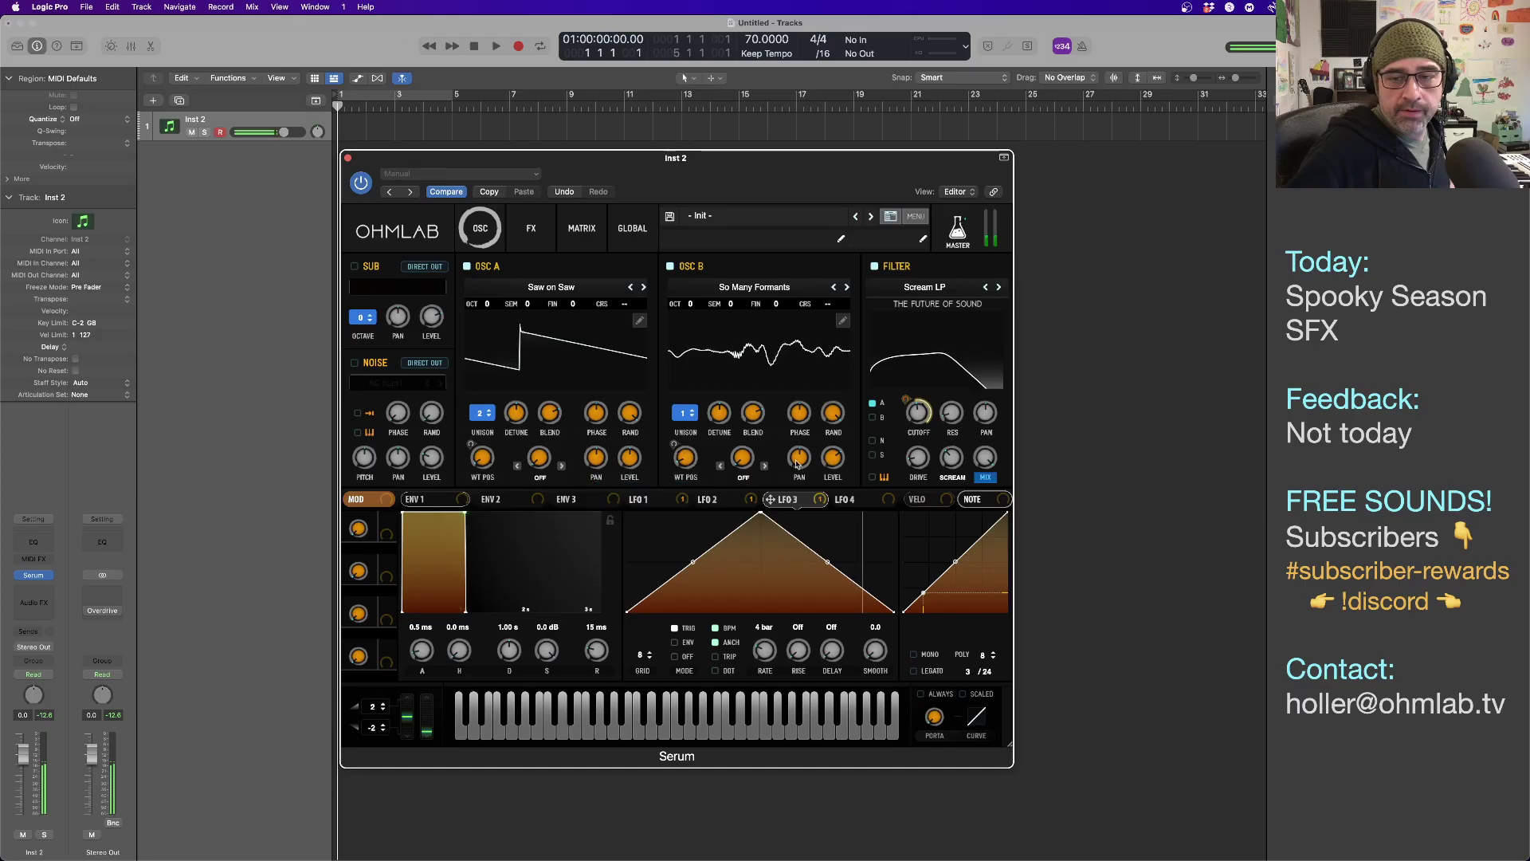
mouse_move(830, 463)
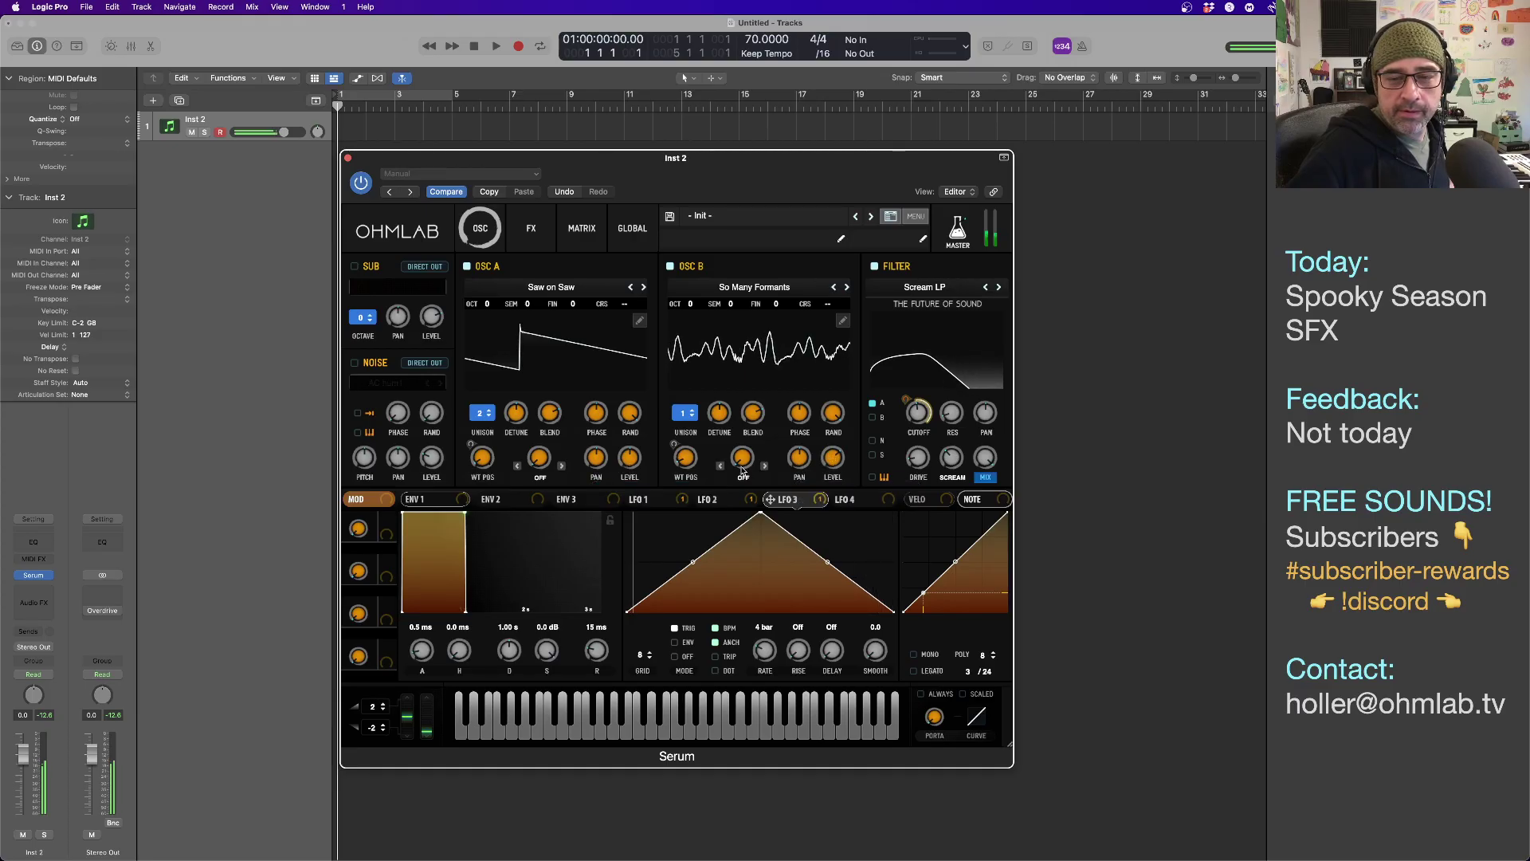
mouse_move(627, 467)
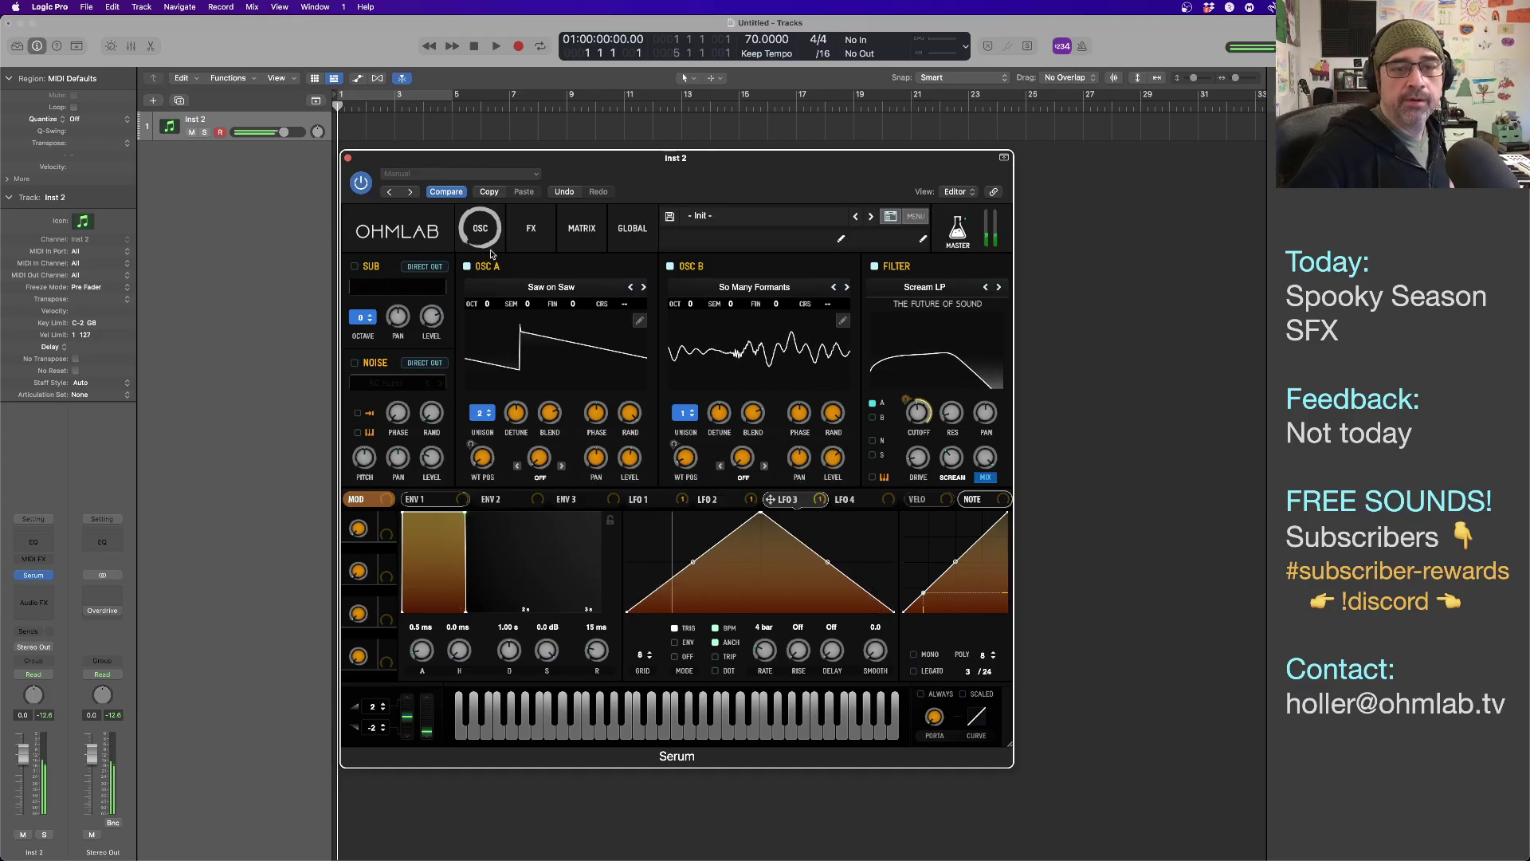
Enable the distortion effect, set its type to Sin Fold, and adjust its drive while auditioning the patch.
left_click(522, 234)
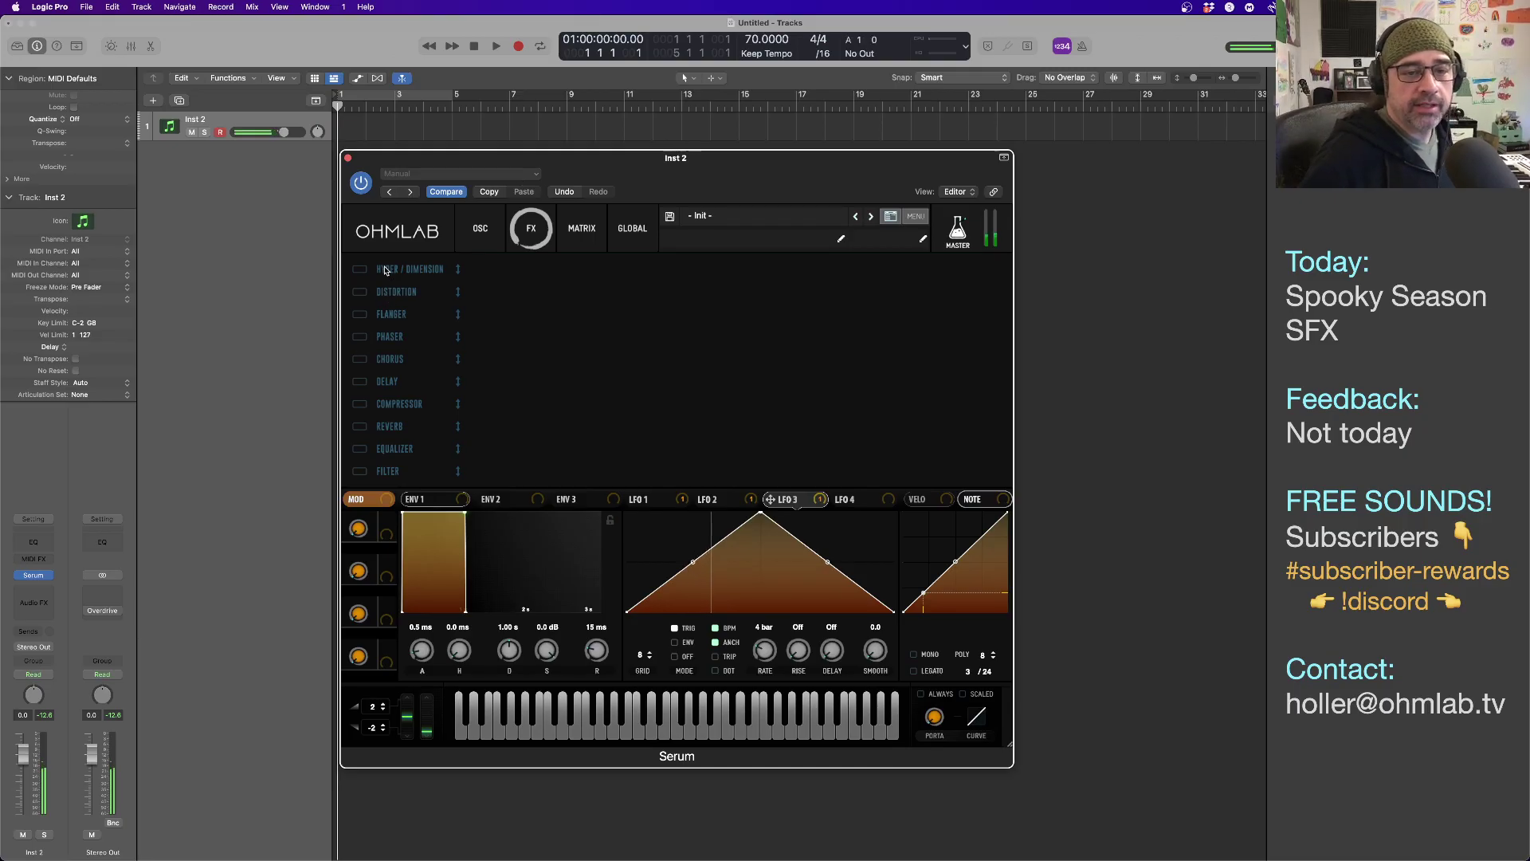
left_click(360, 292)
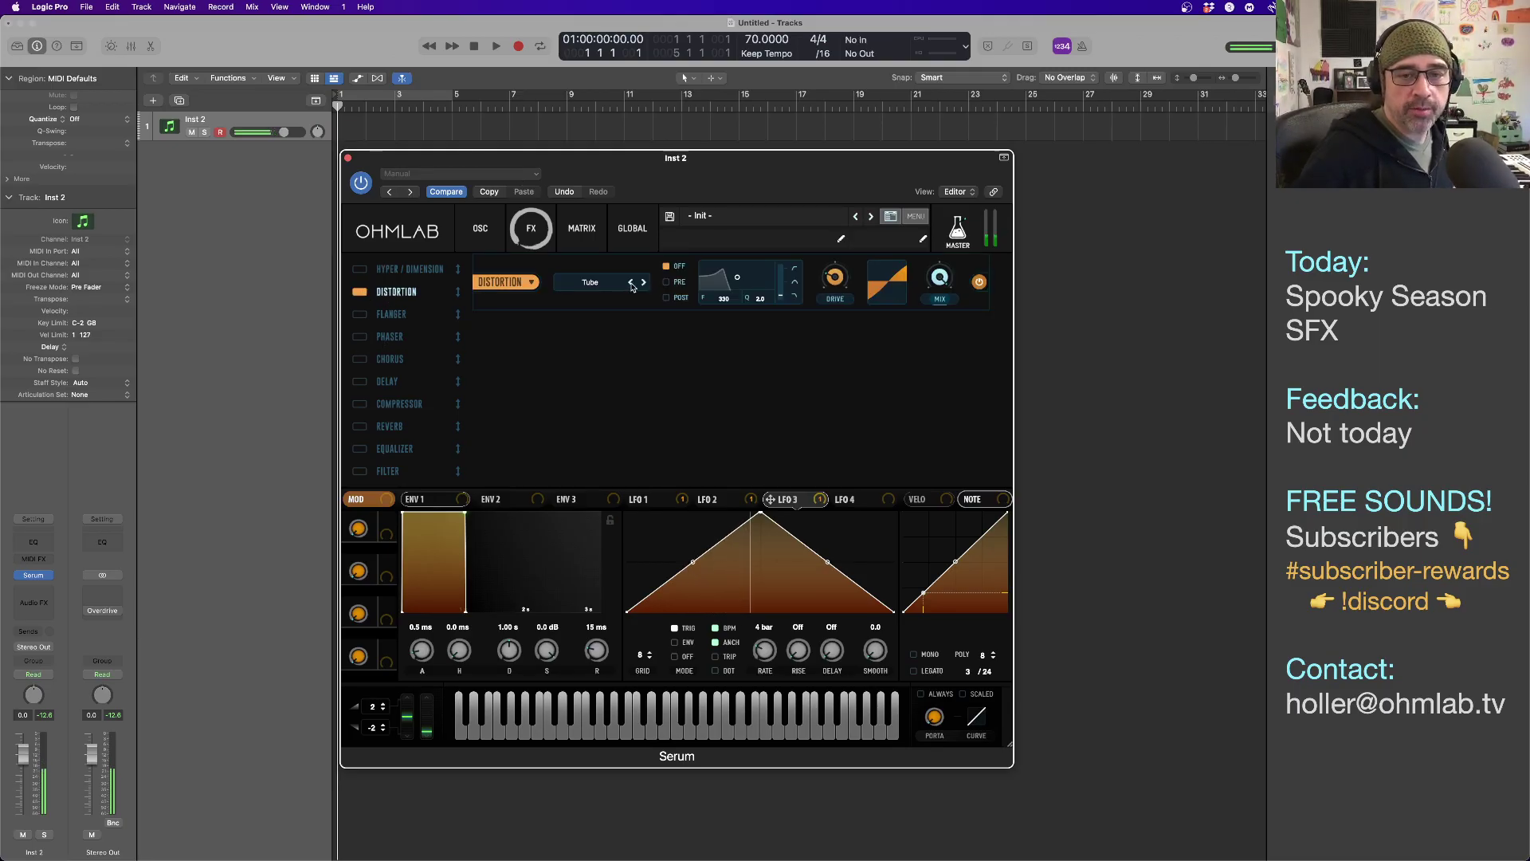
left_click(601, 286)
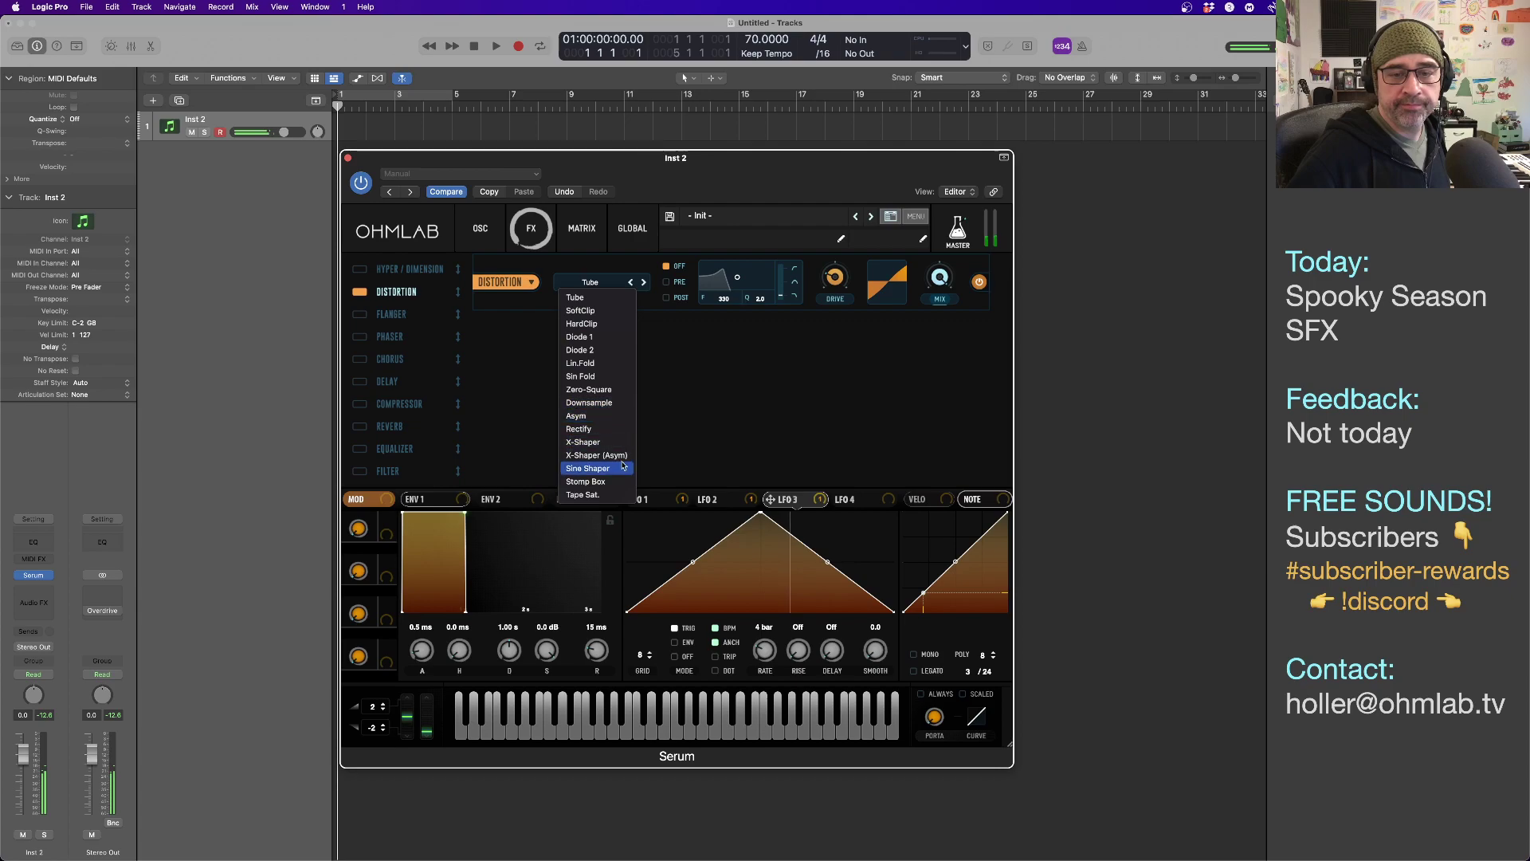
left_click(838, 285)
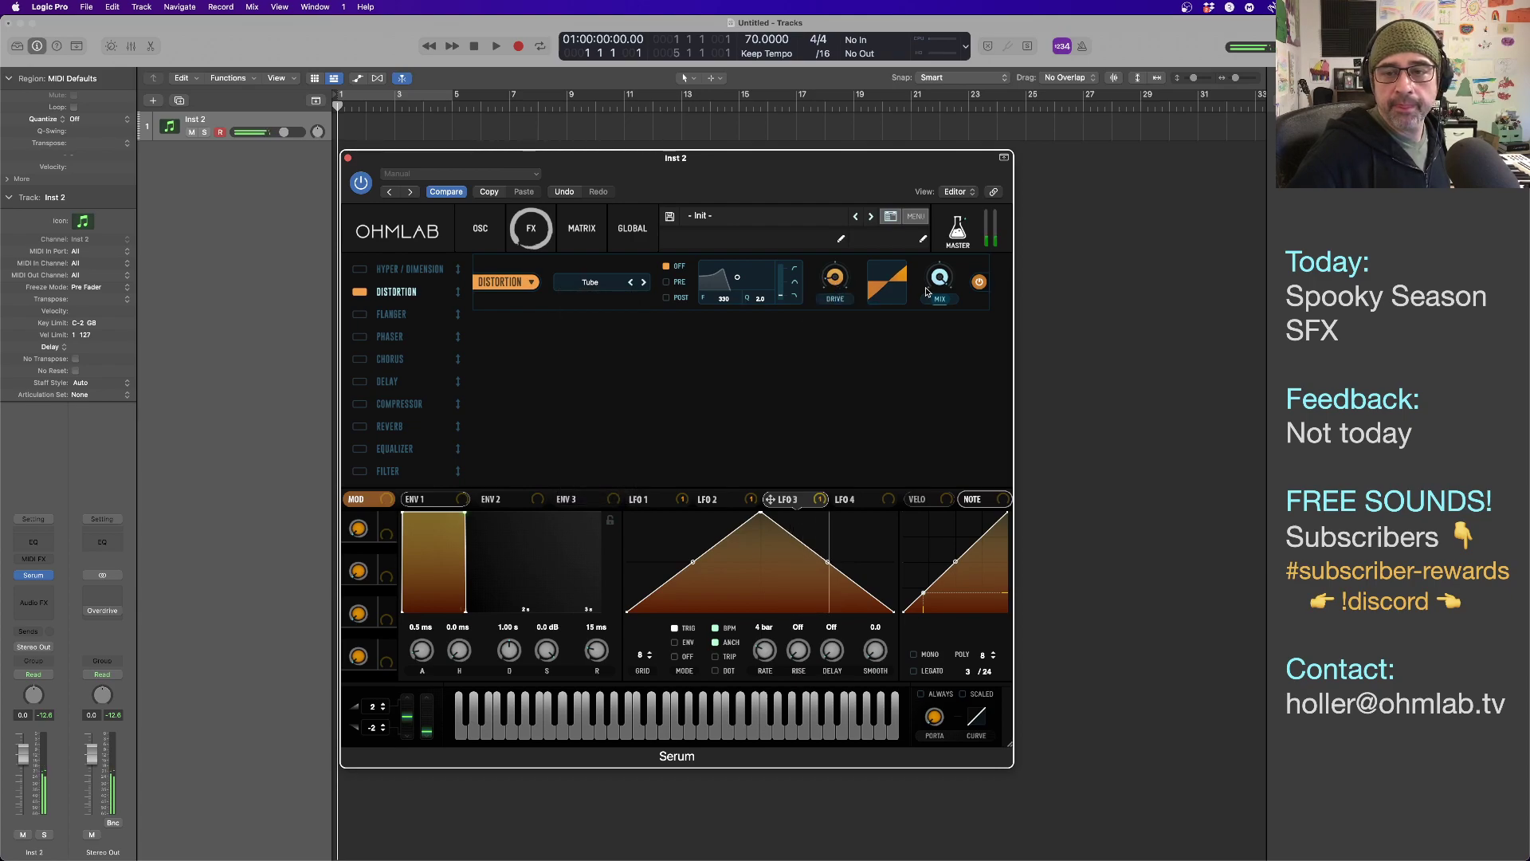
left_click_drag(836, 280, 837, 291)
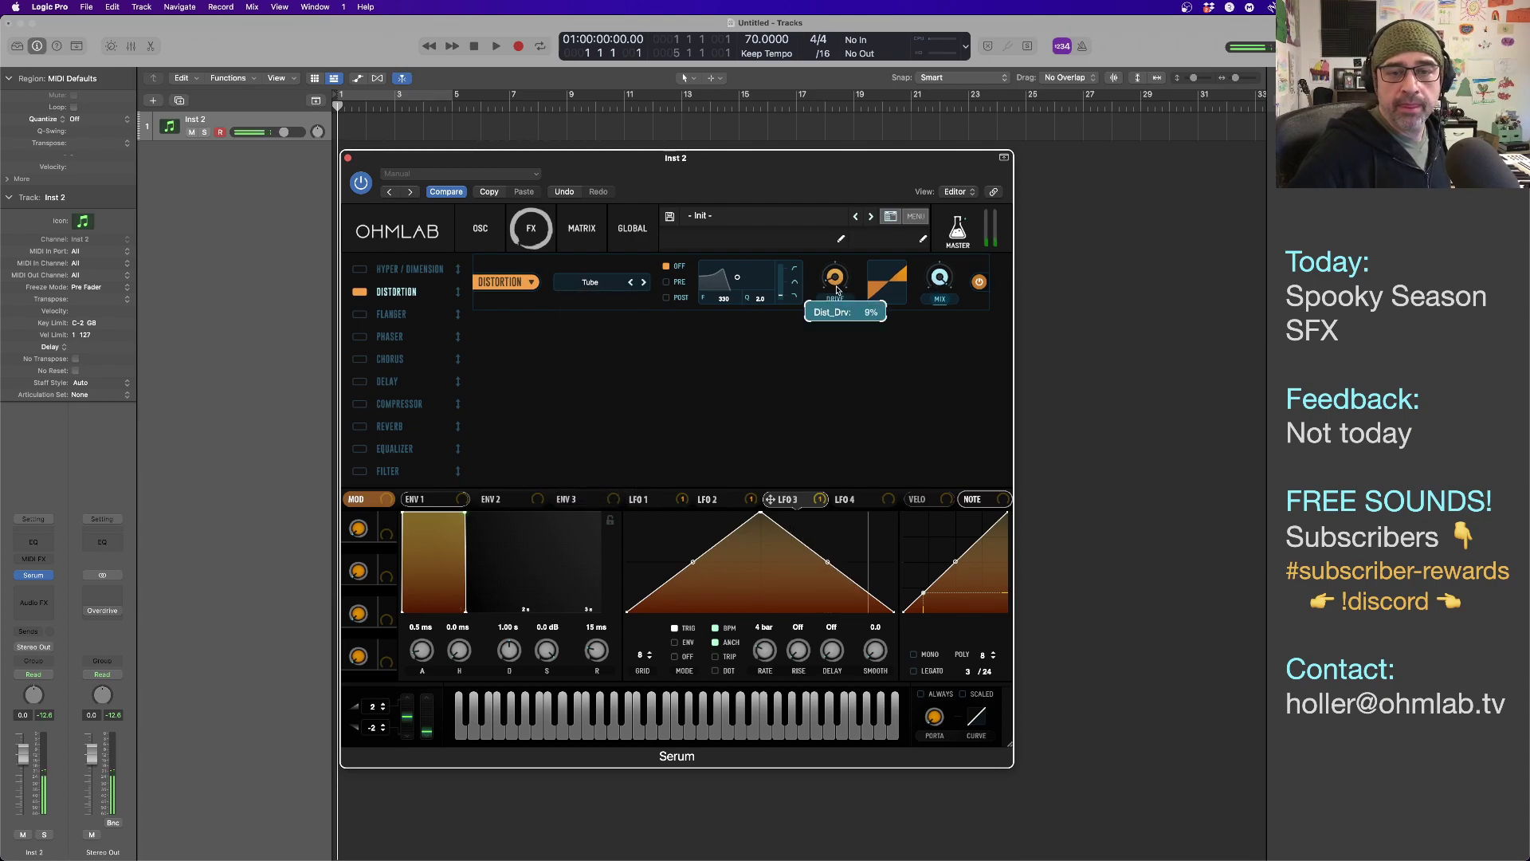
left_click(590, 282)
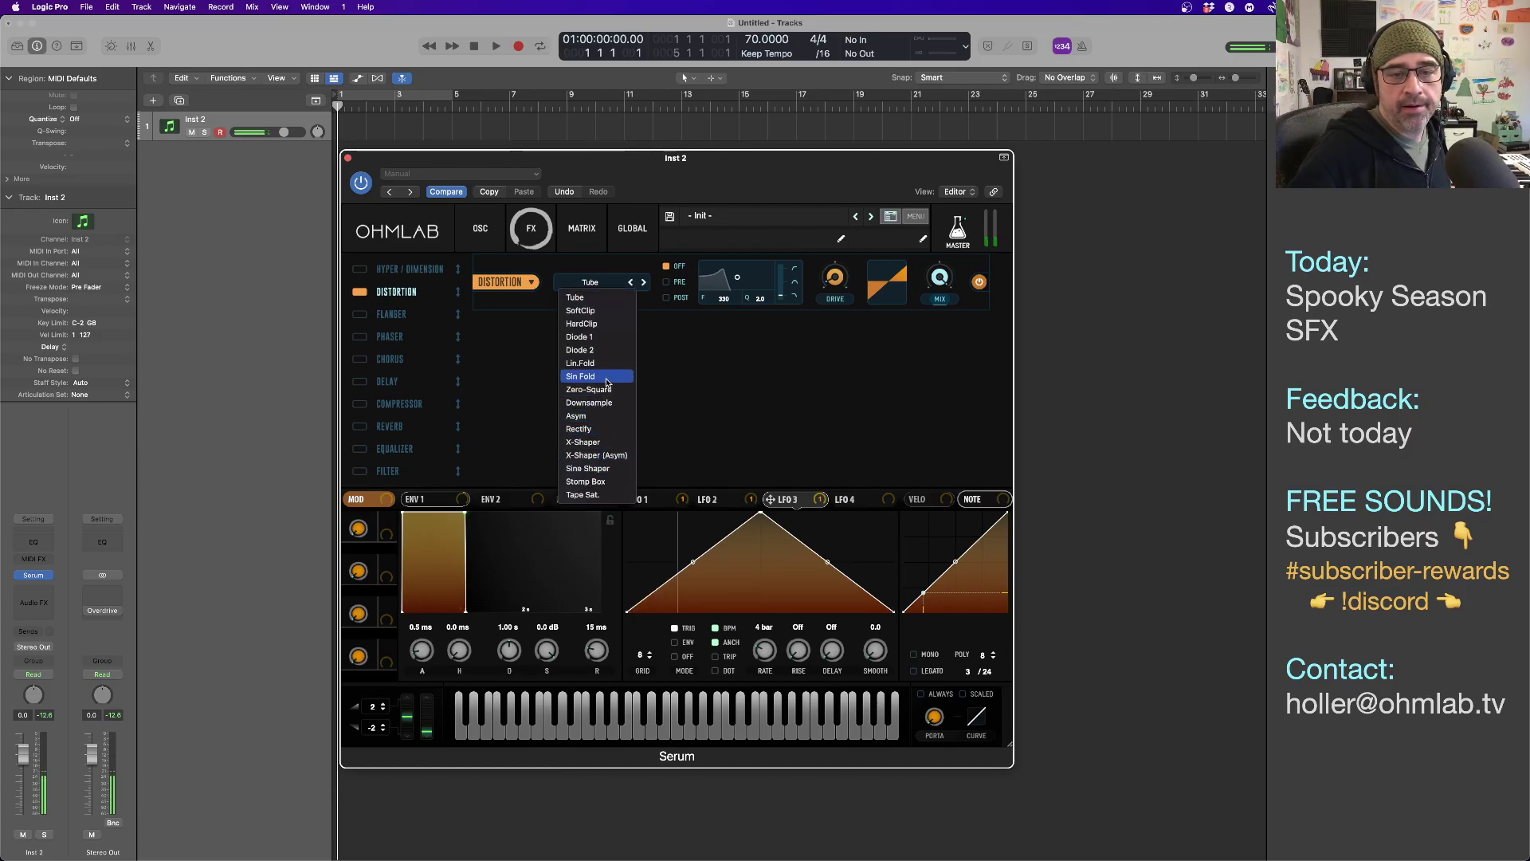
left_click(607, 377)
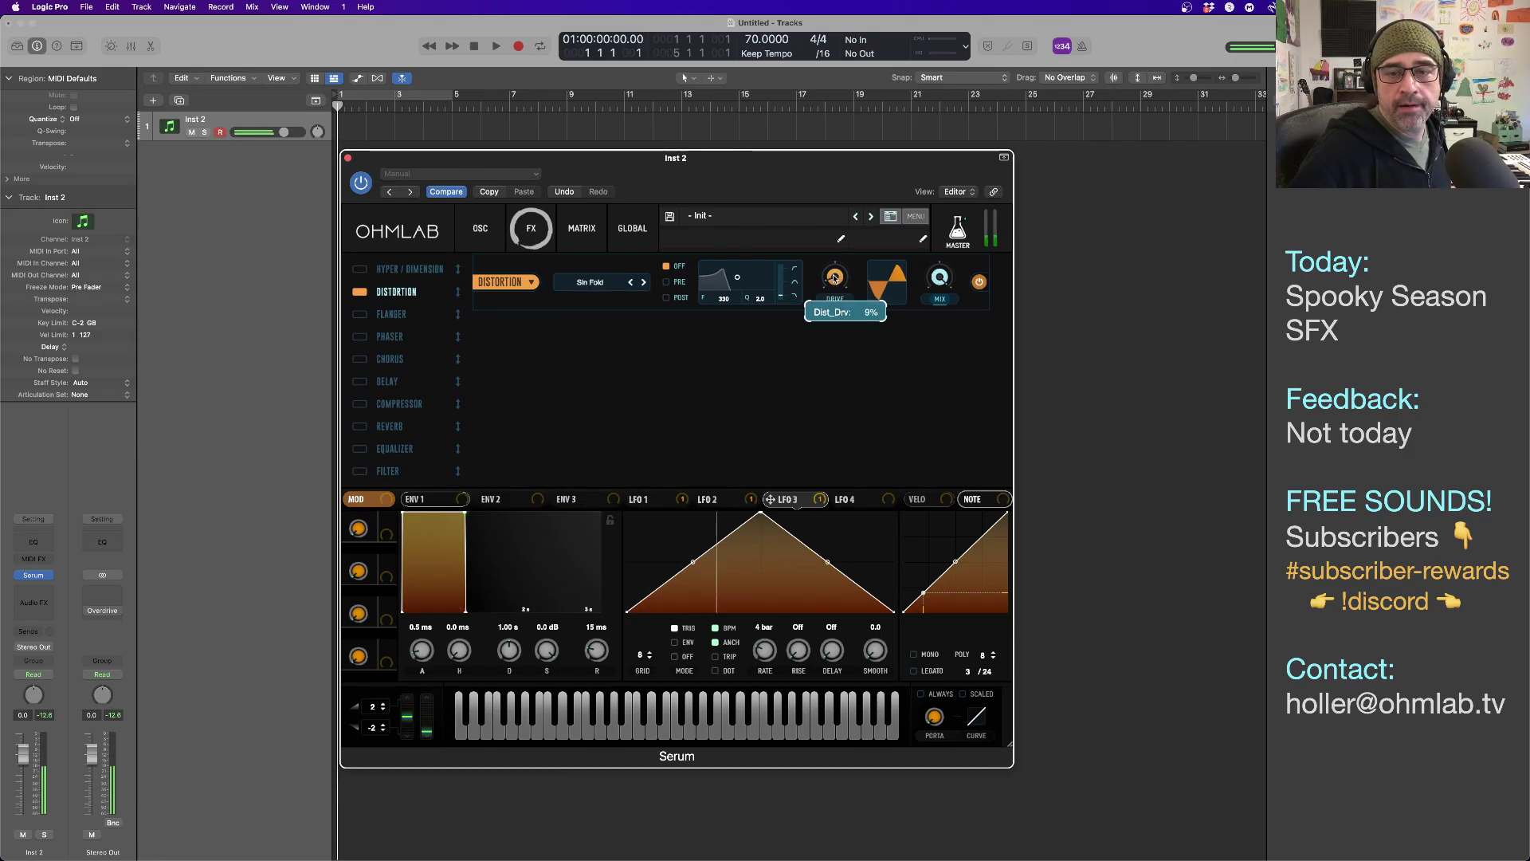
left_click_drag(835, 276, 835, 275)
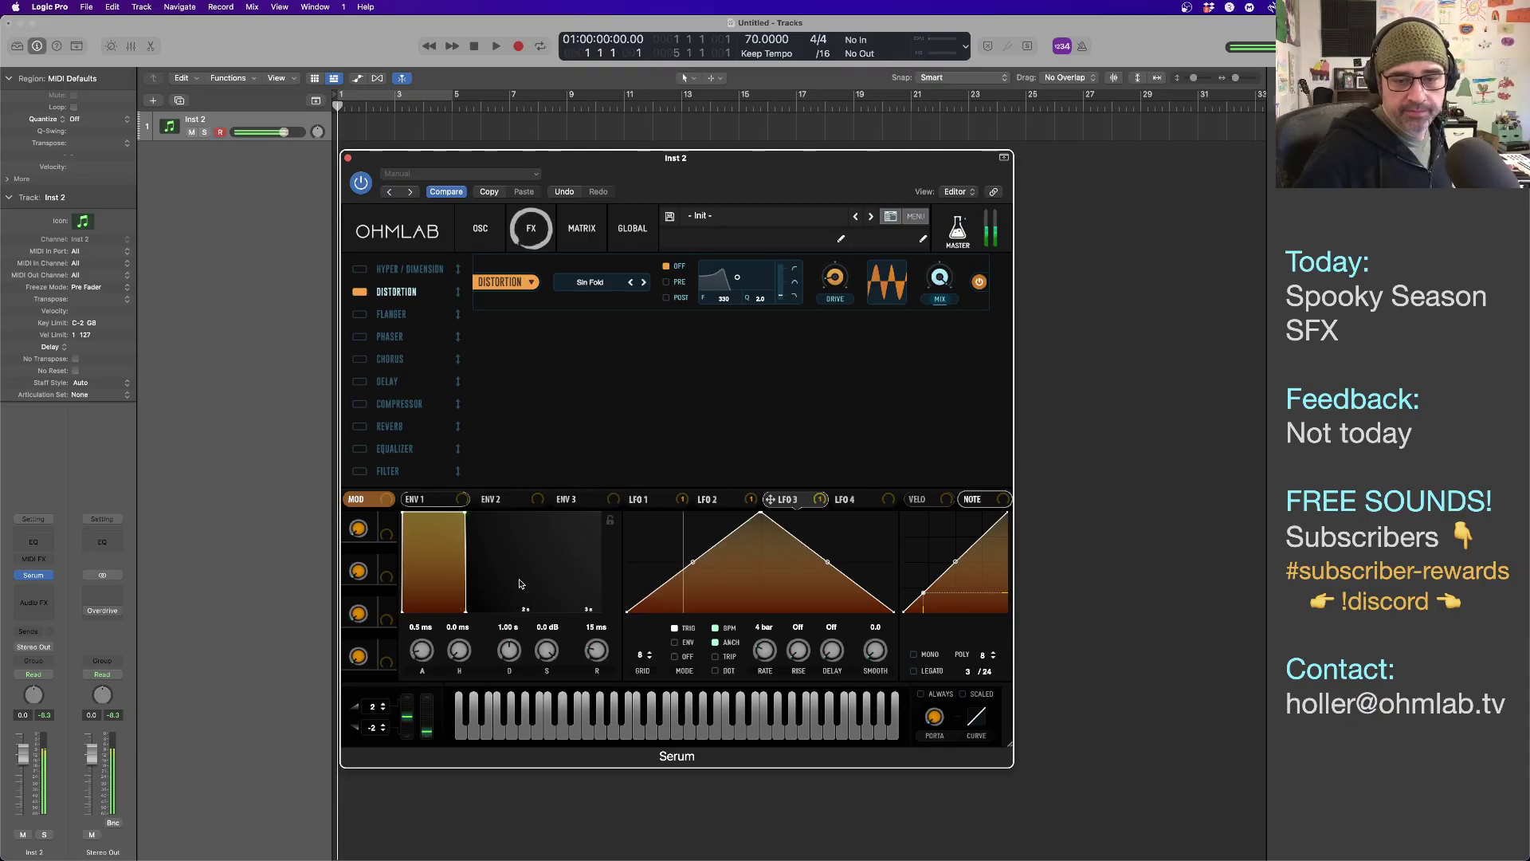
Shape envelope 1 with a 707 ms attack, 2.05 s decay, -1.8 dB sustain and 1.36 s release.
mouse_move(422, 650)
left_mouse_down()
mouse_move(424, 617)
mouse_move(423, 650)
left_mouse_up()
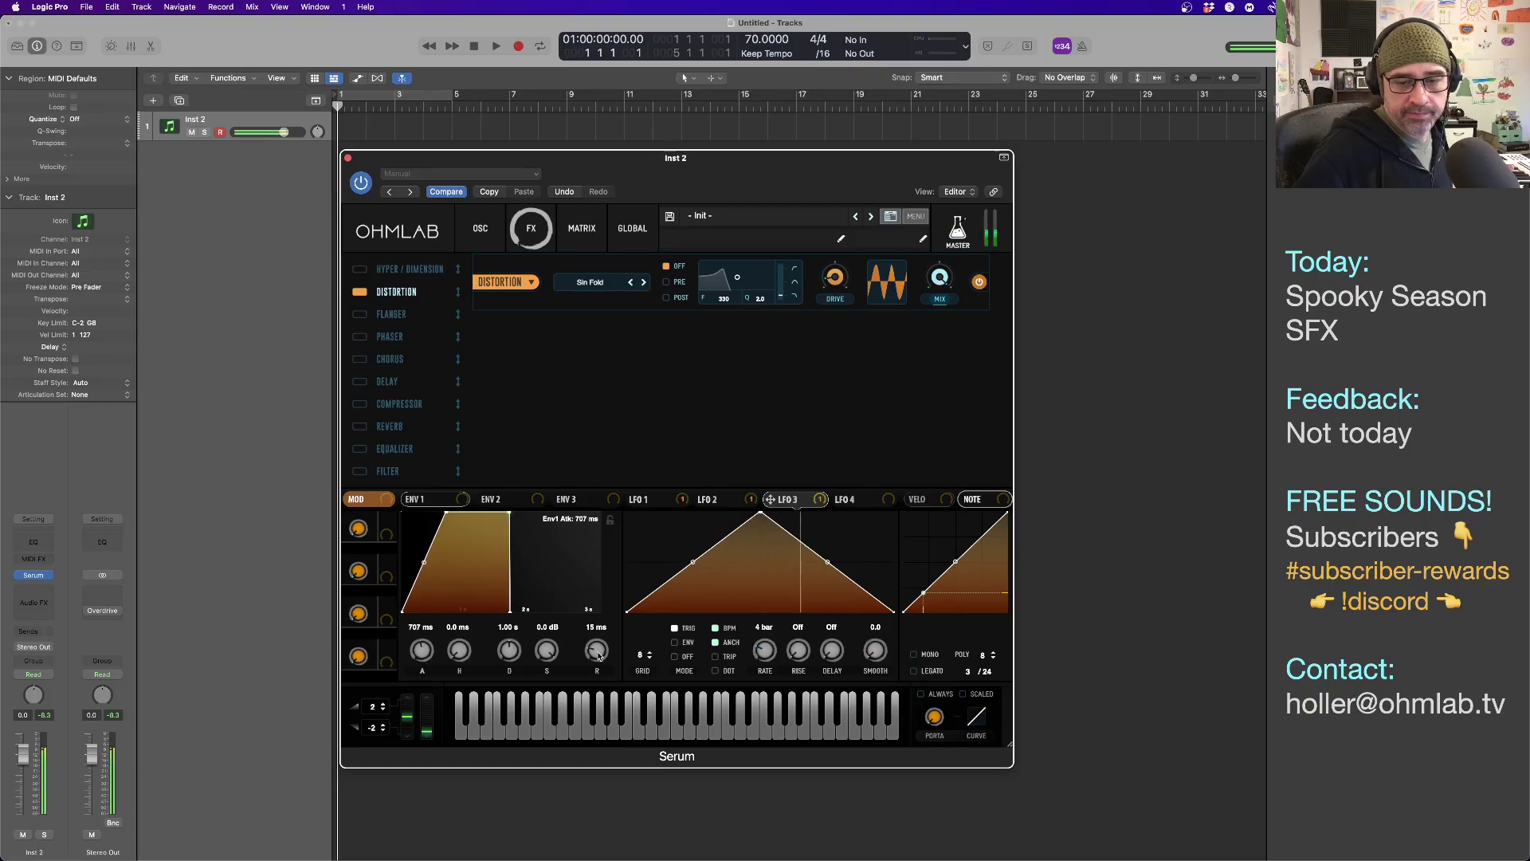
left_click_drag(597, 651, 597, 613)
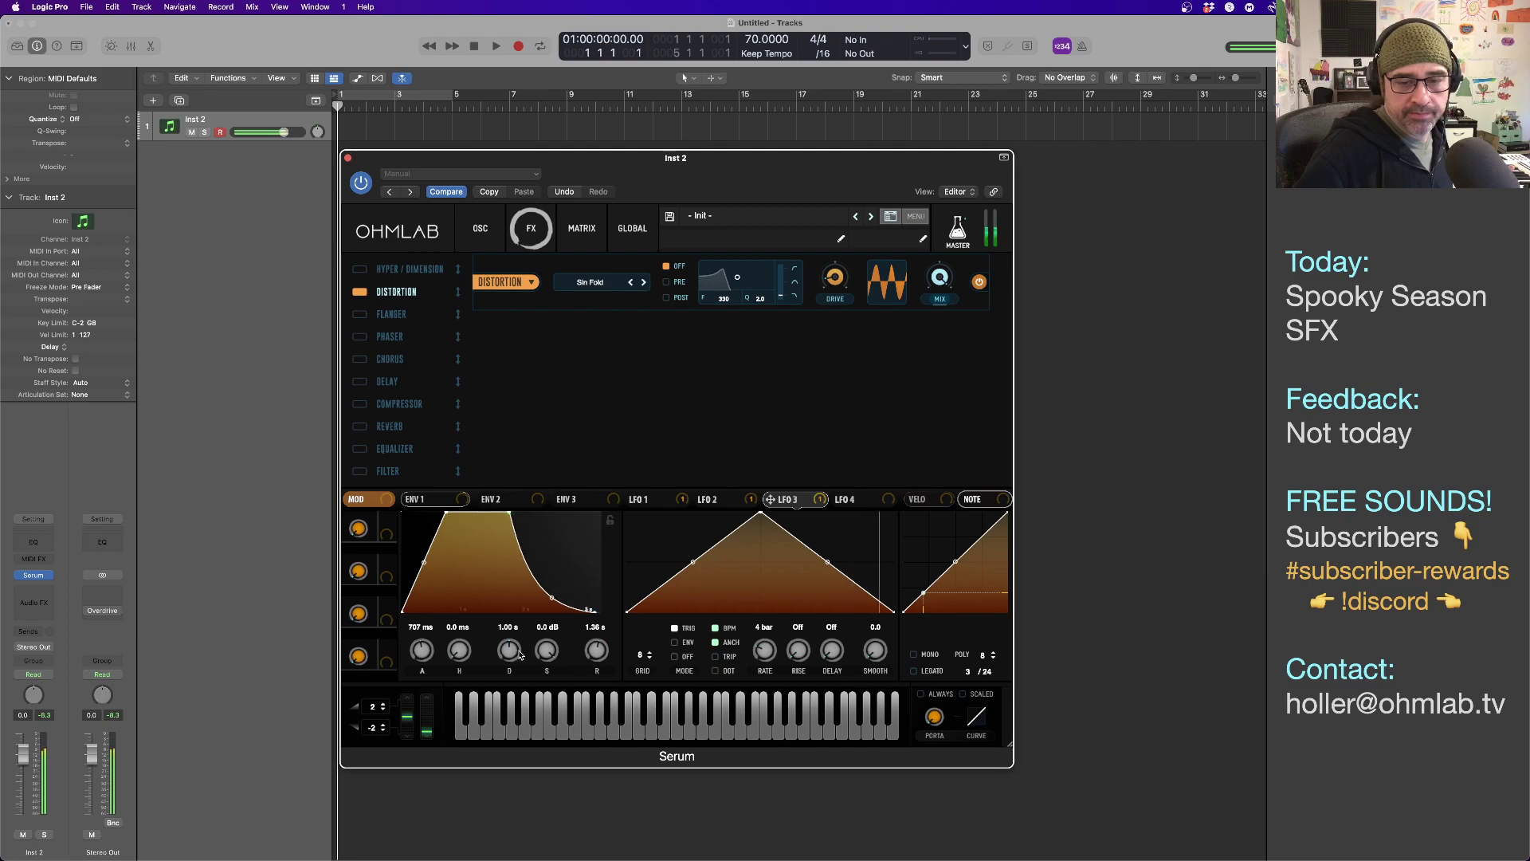
mouse_move(513, 656)
left_mouse_down()
mouse_move(514, 643)
mouse_move(546, 669)
mouse_move(505, 650)
left_mouse_up()
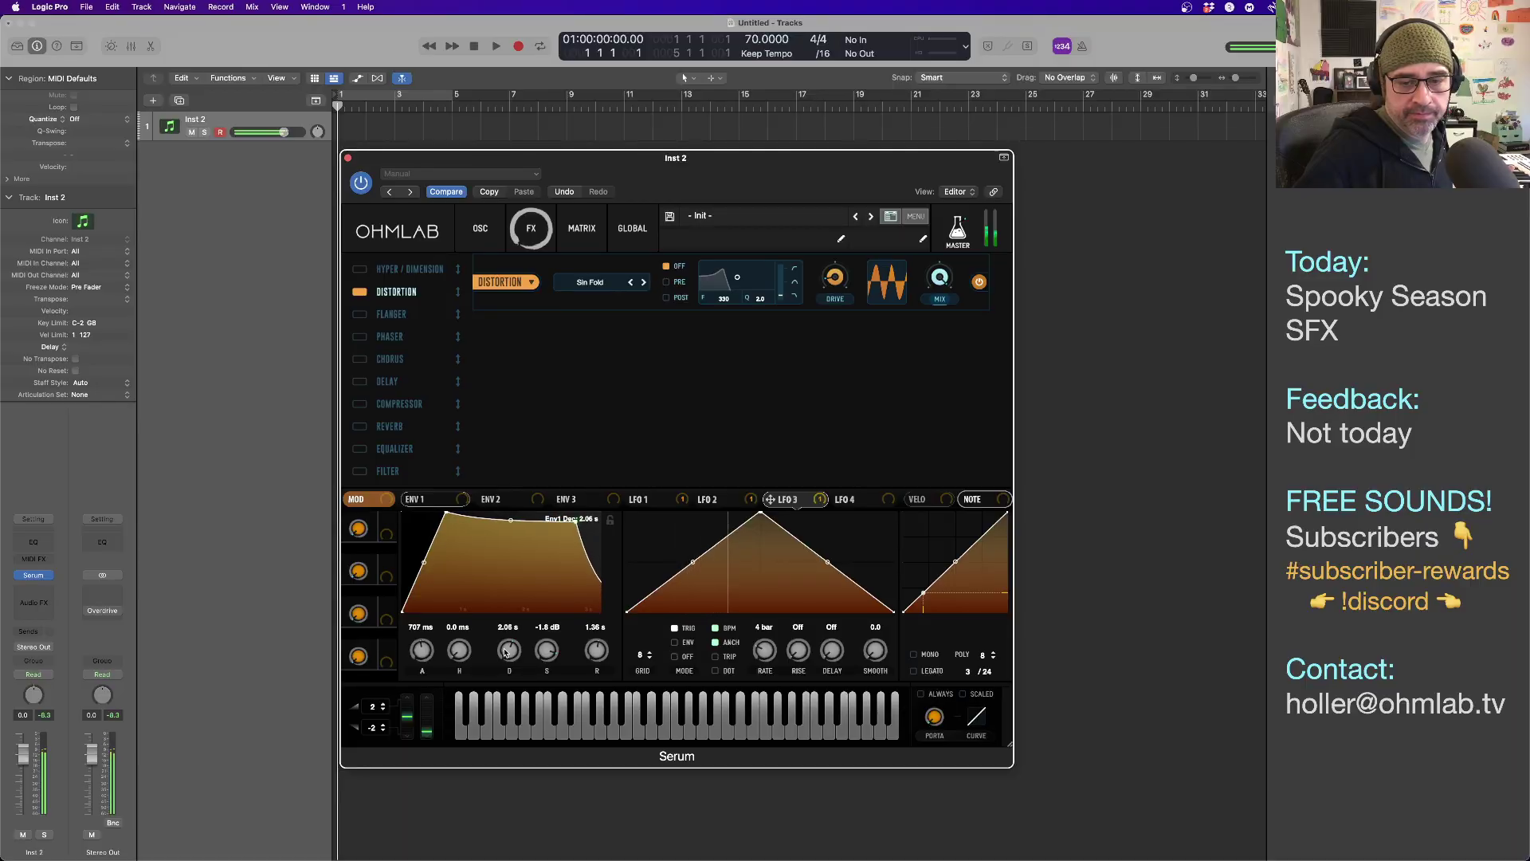
mouse_move(956, 233)
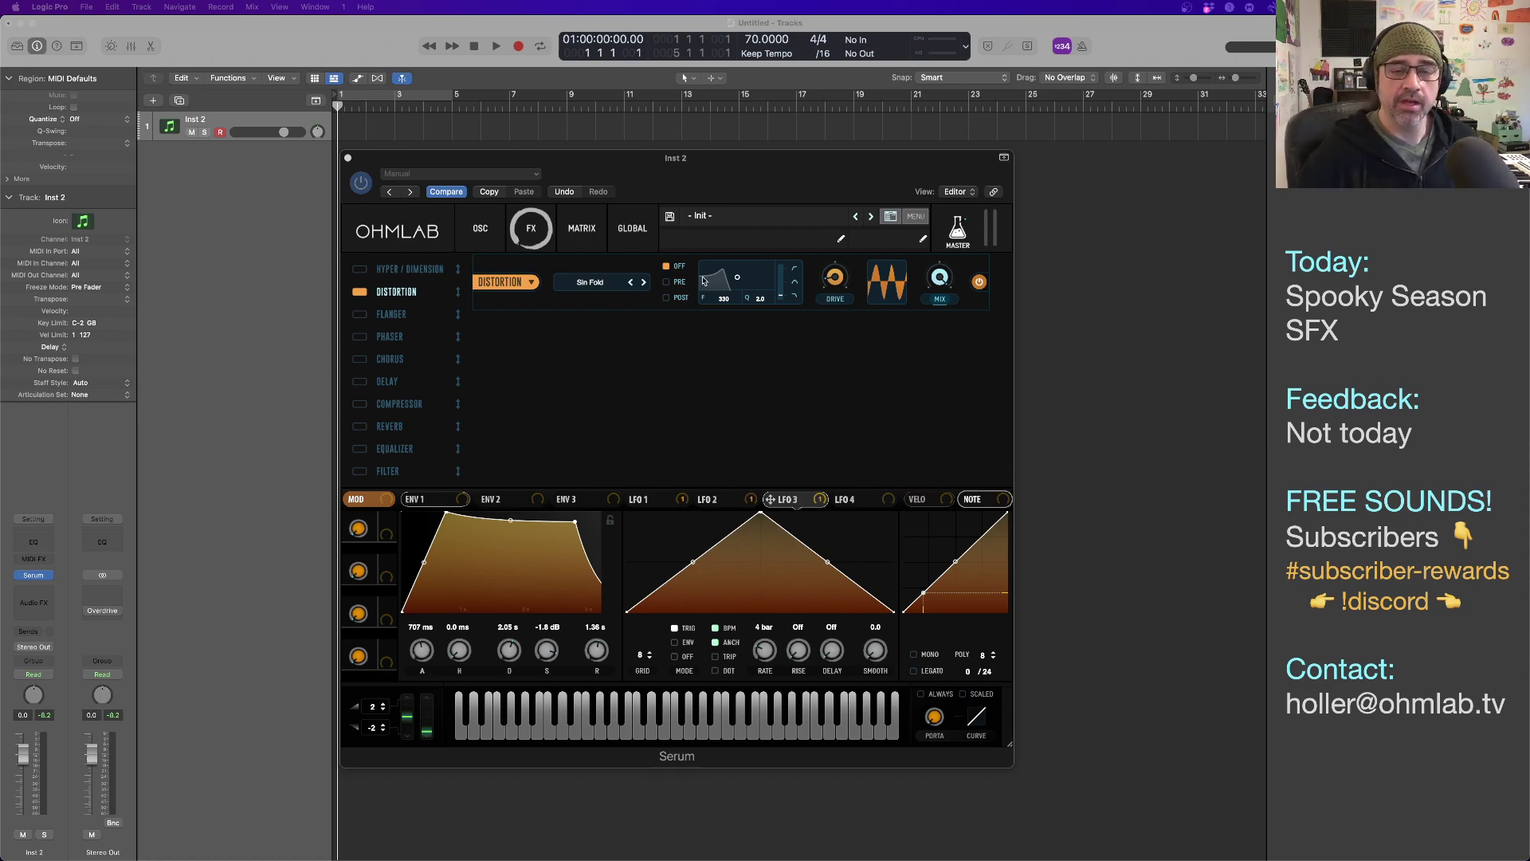
Reposition the Serum window, then enable the MG Low 6 filter effect and lower its cutoff to about 479 Hz.
left_click_drag(657, 169, 670, 137)
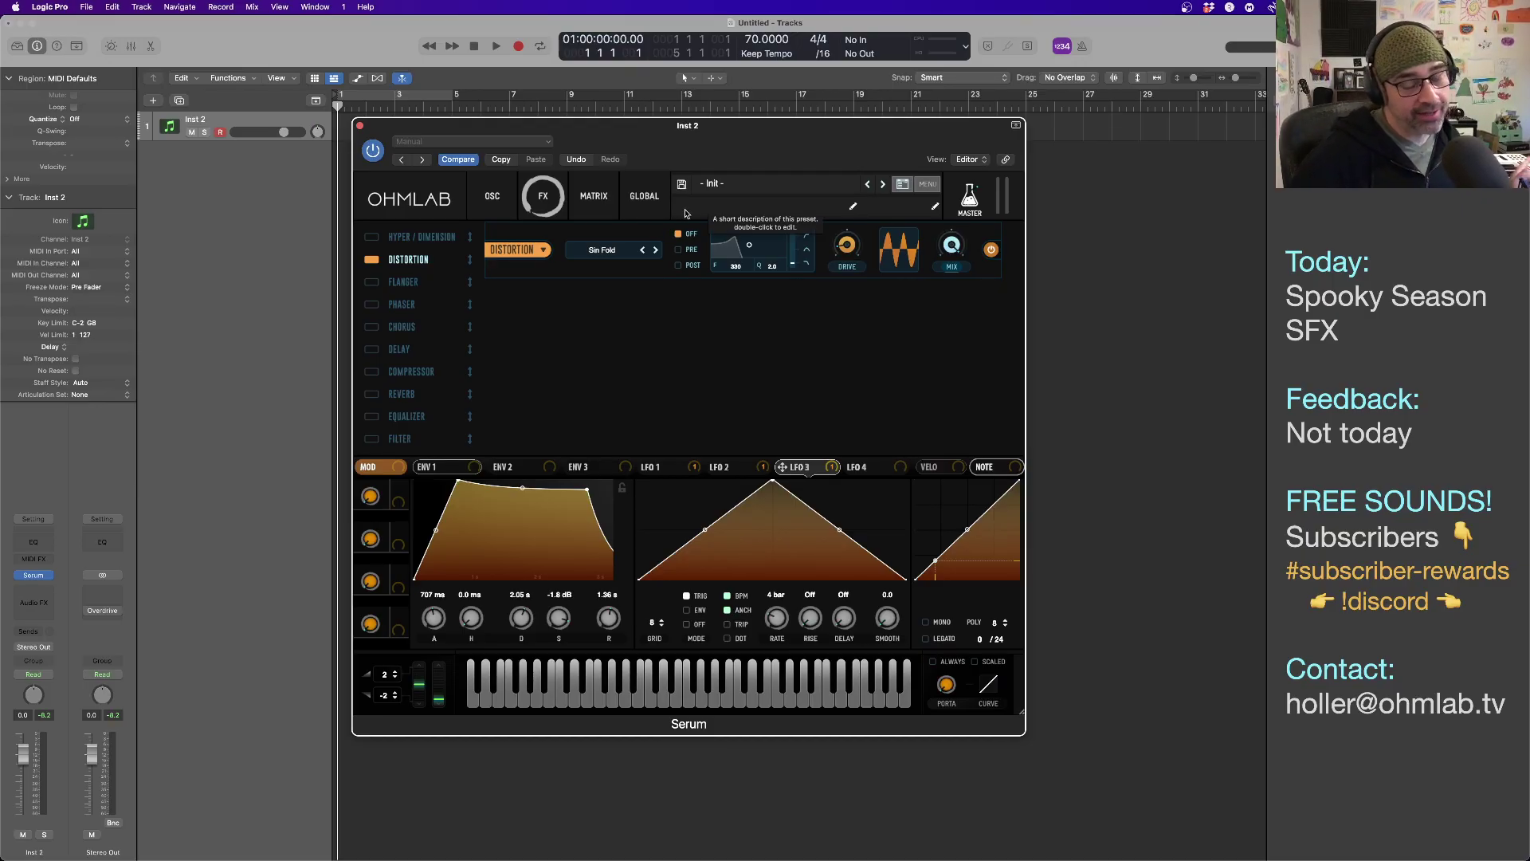
left_click_drag(721, 146, 796, 152)
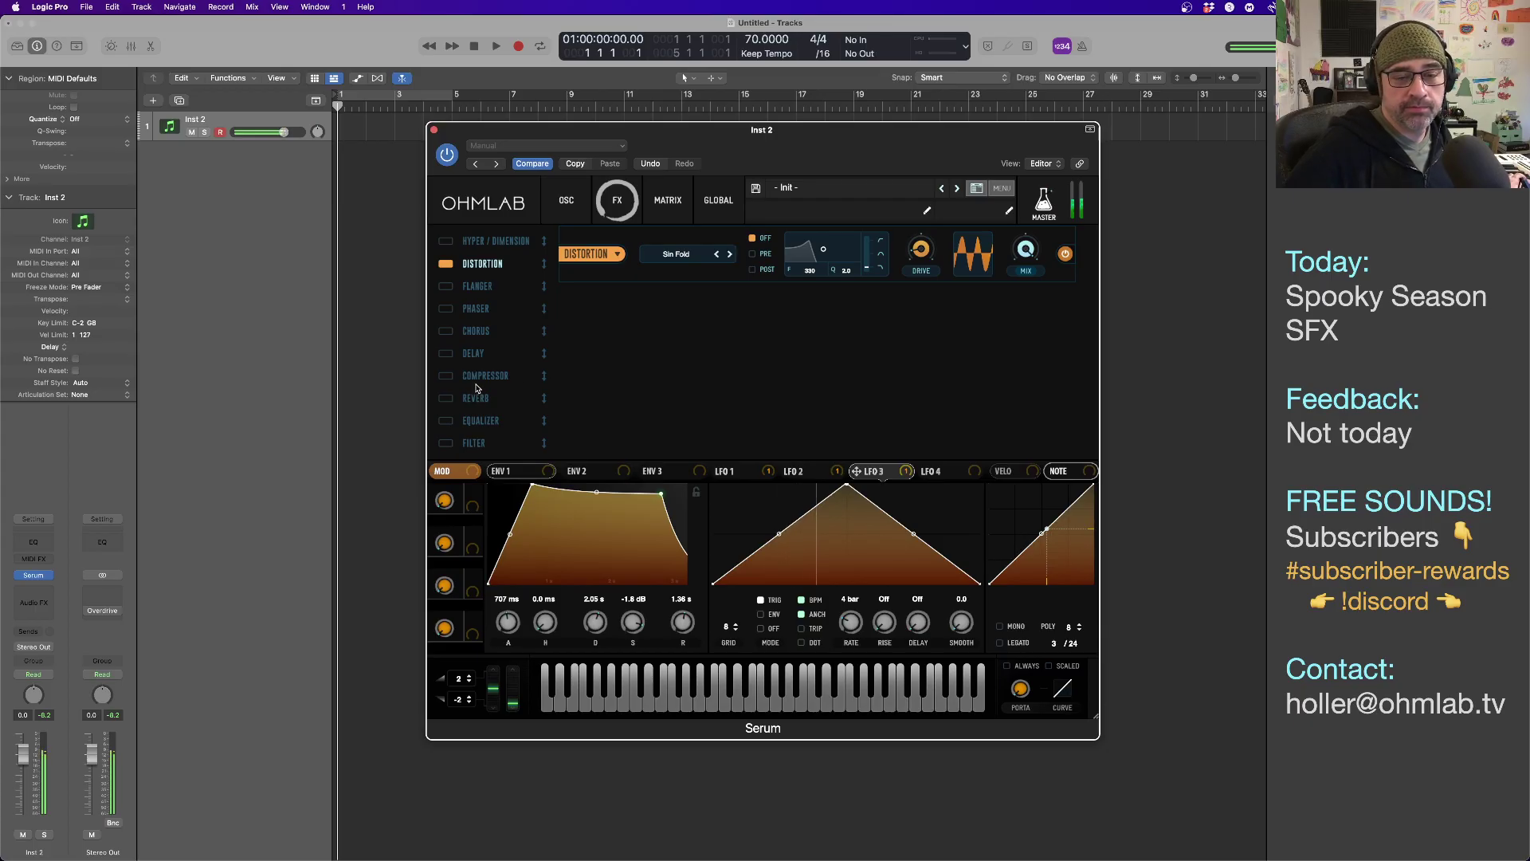
left_click(467, 444)
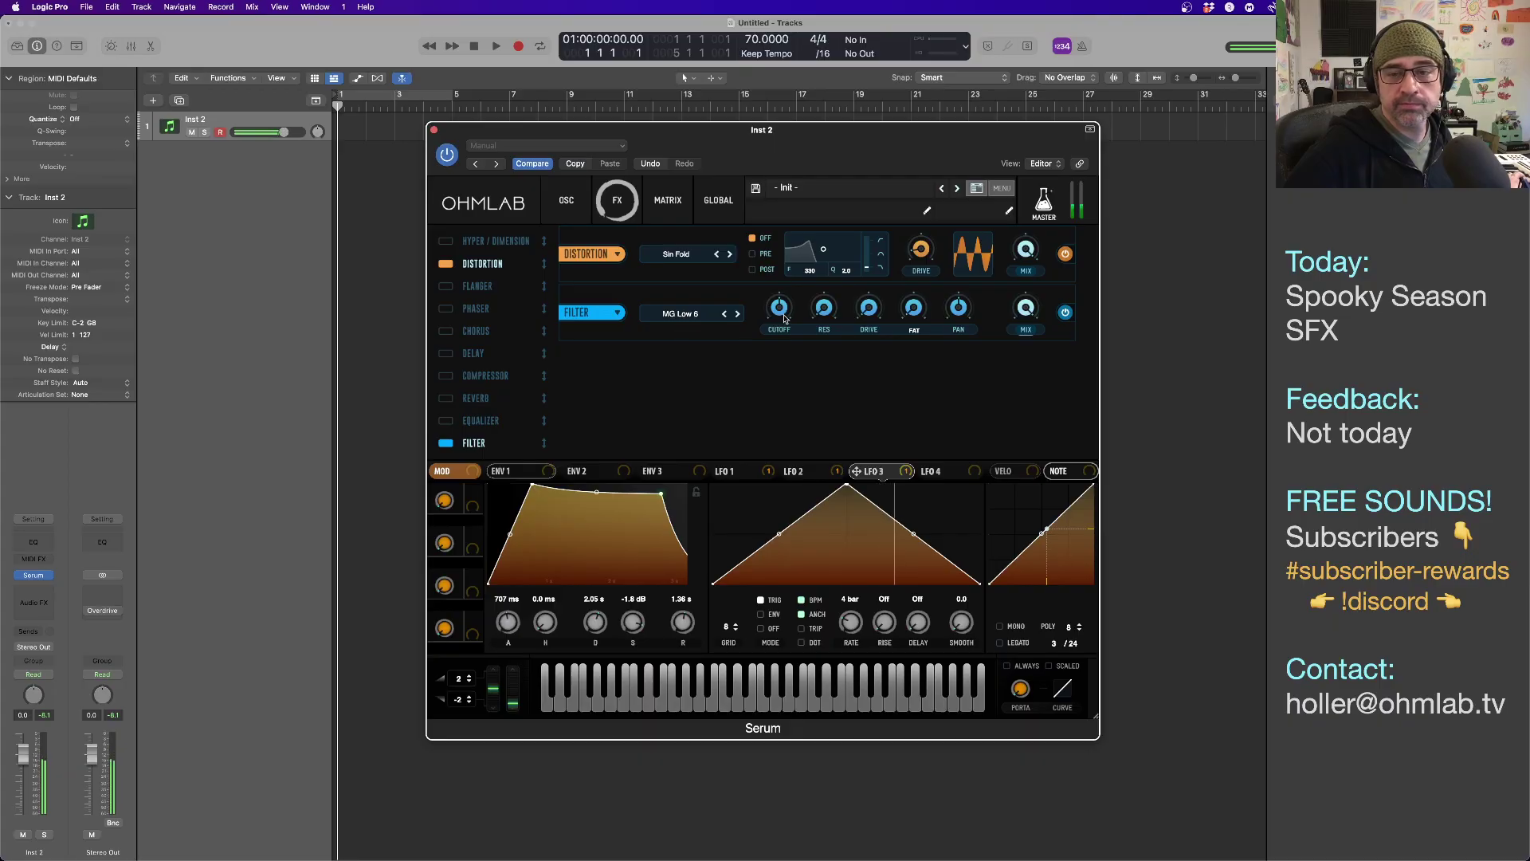
mouse_move(780, 297)
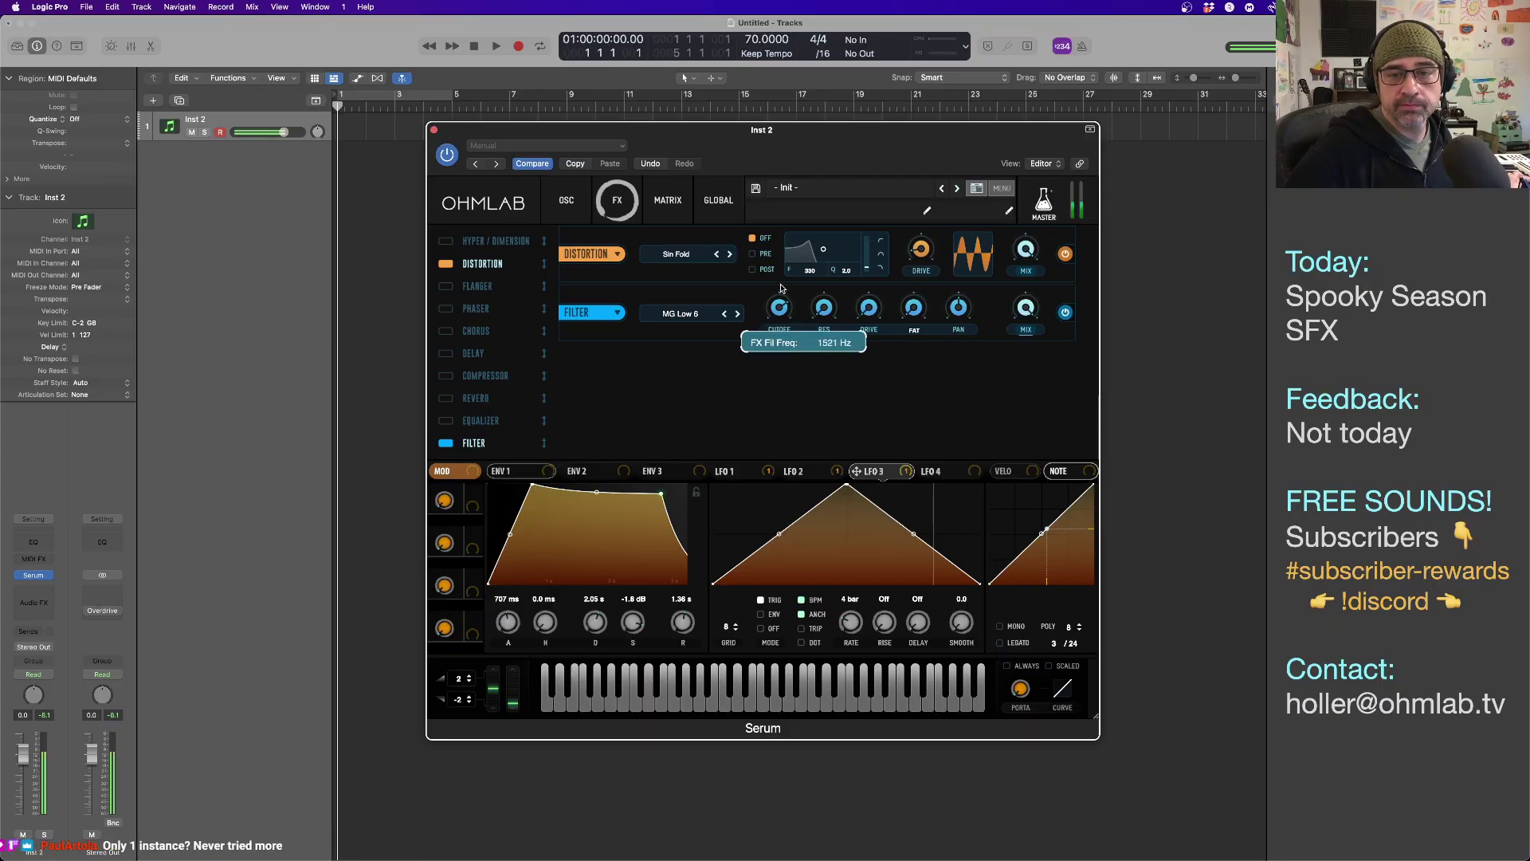
left_click_drag(780, 297, 782, 312)
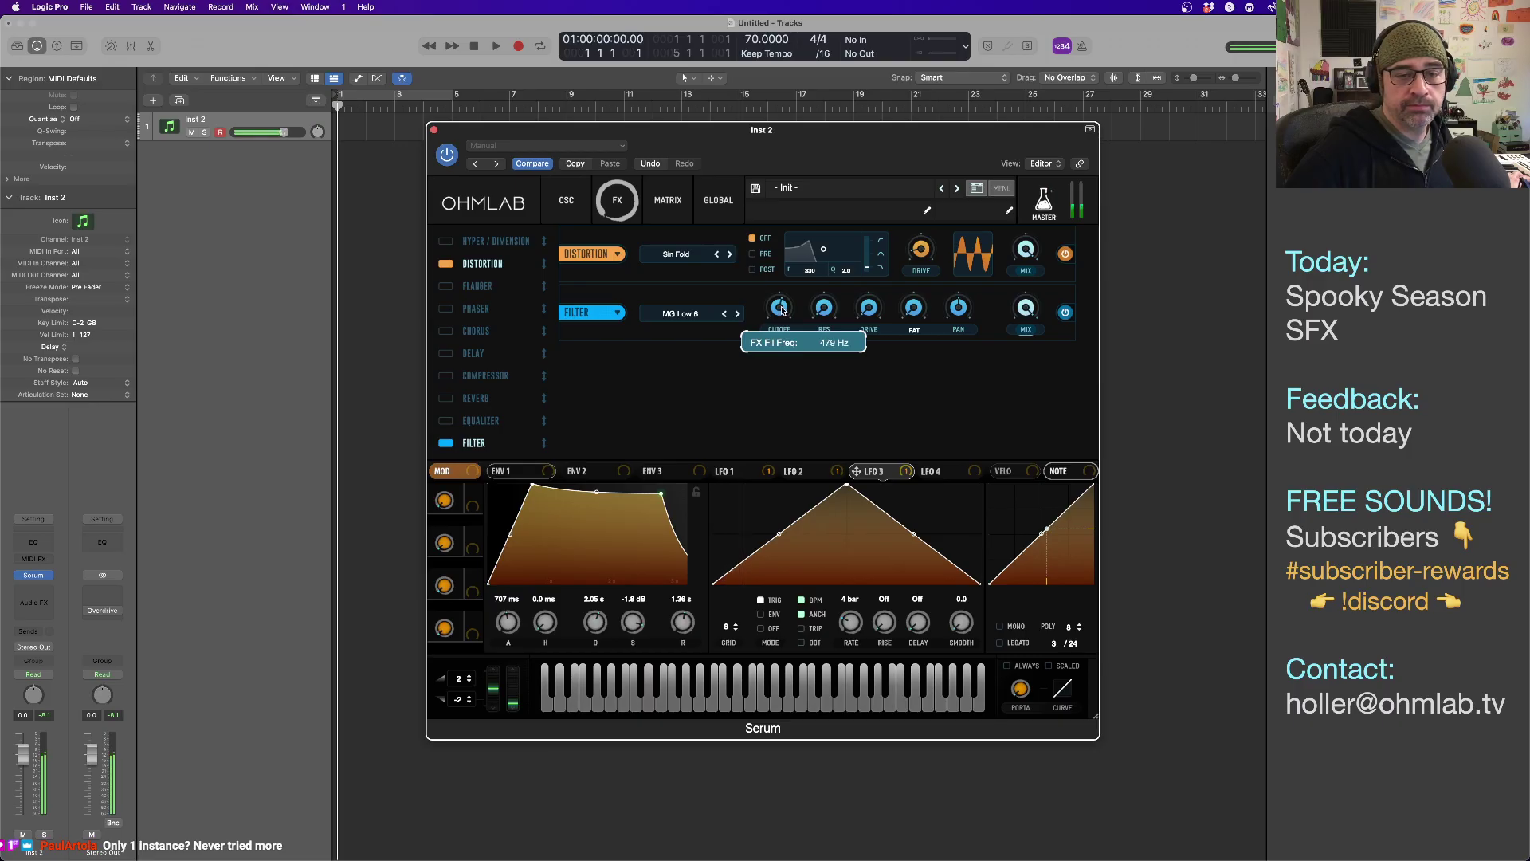
Enable the Hall reverb, reorder it after the filter effect, and adjust its size and mix.
left_click(446, 399)
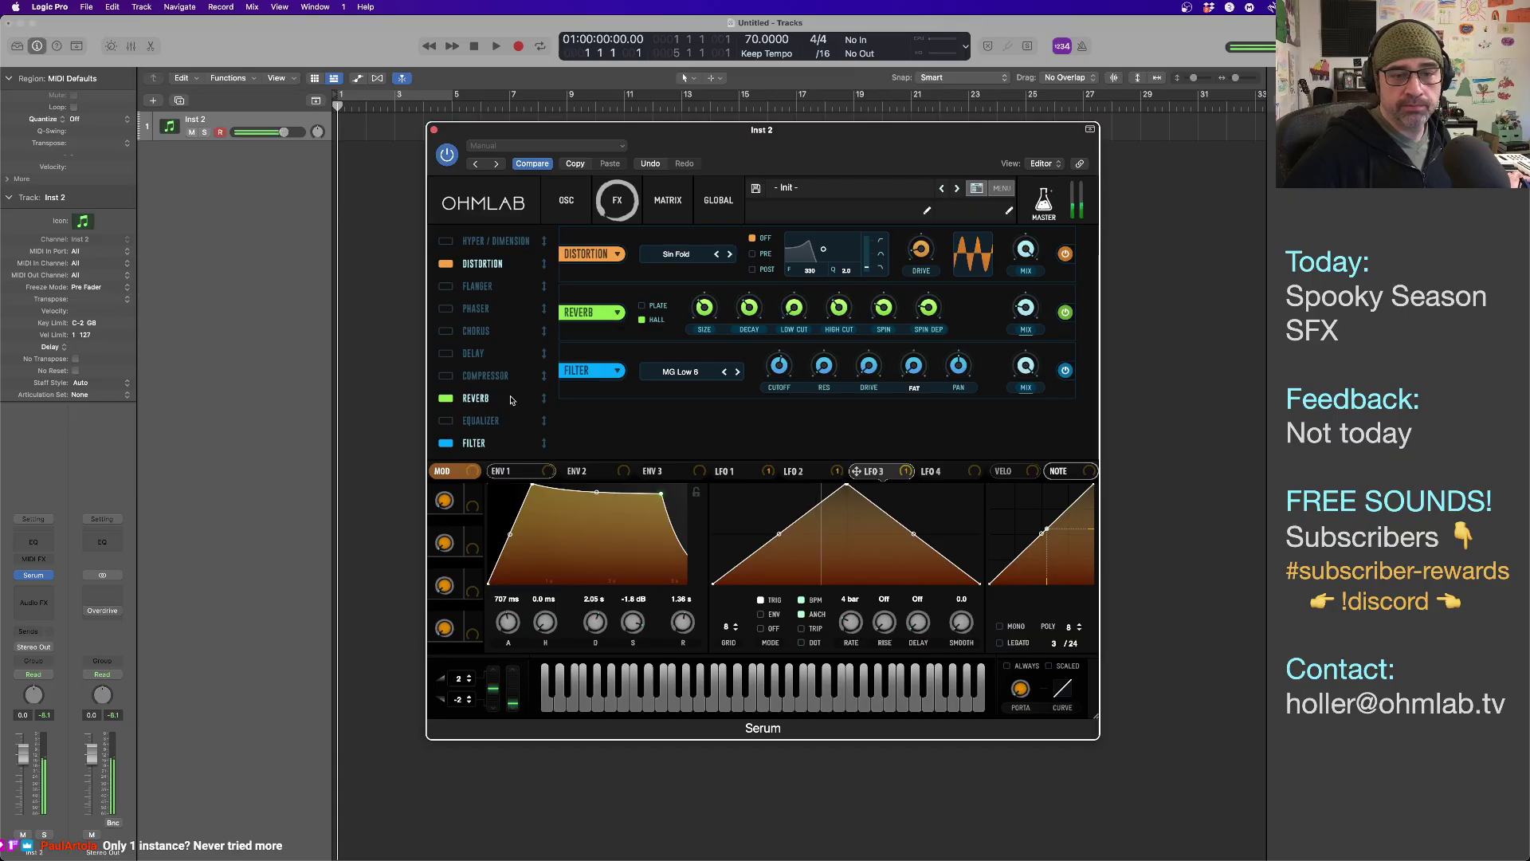
left_click_drag(511, 400, 511, 434)
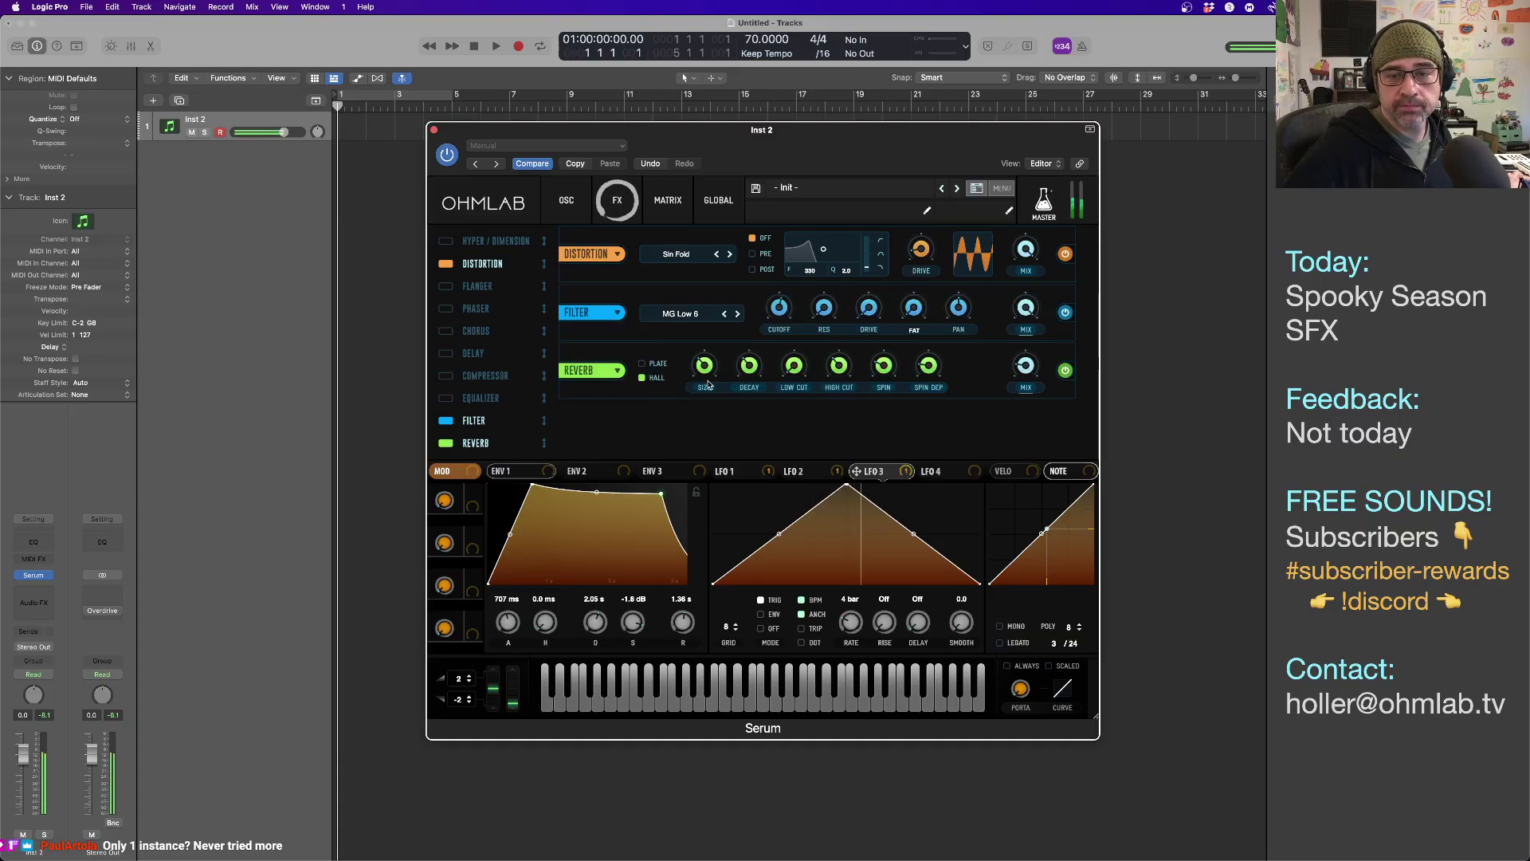
mouse_move(702, 372)
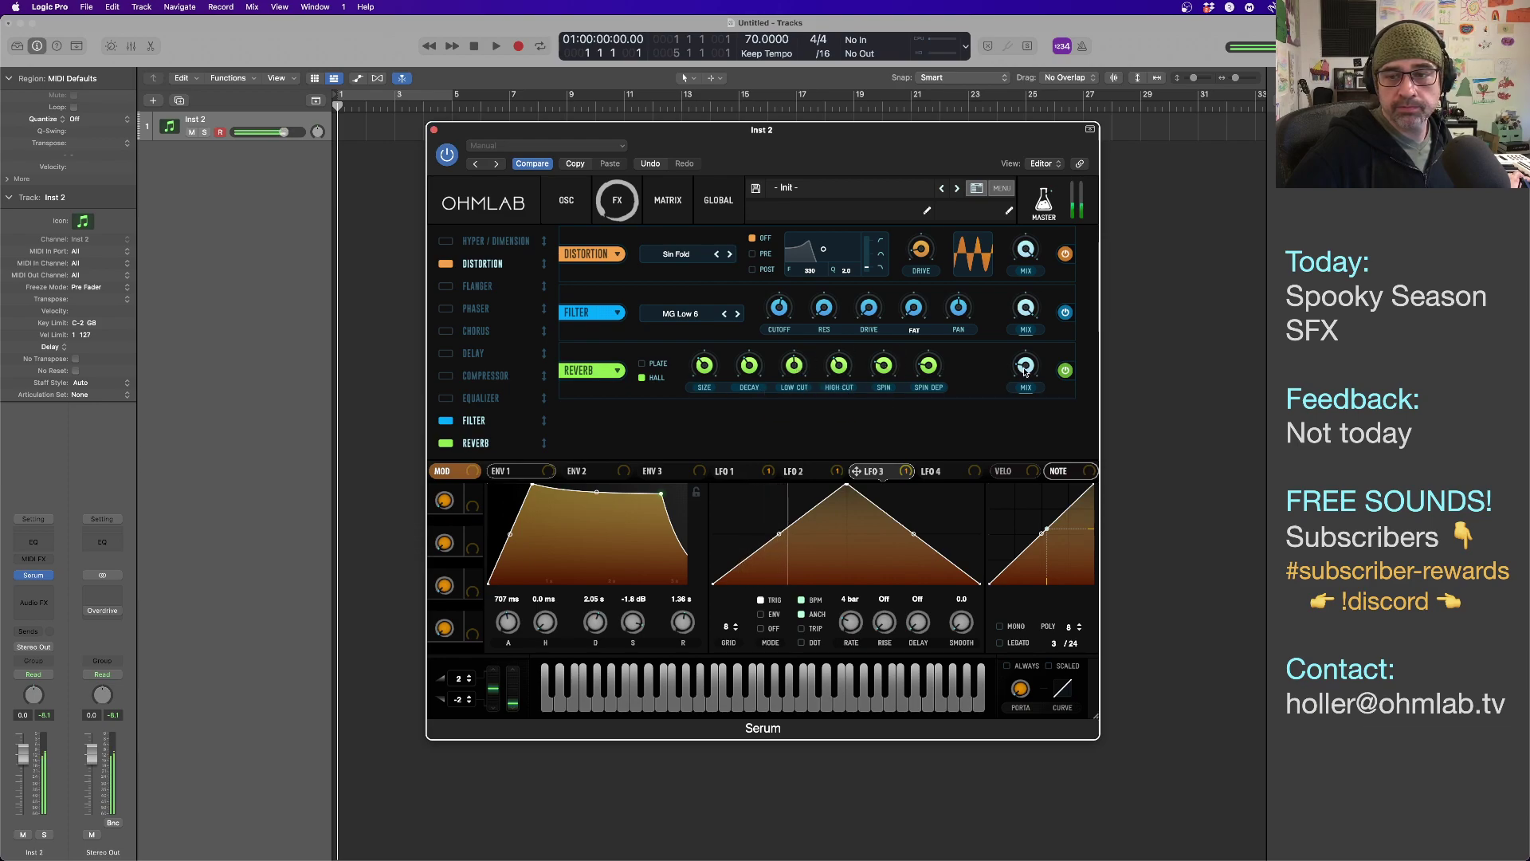
mouse_move(1025, 375)
left_click_drag(1026, 378, 1024, 385)
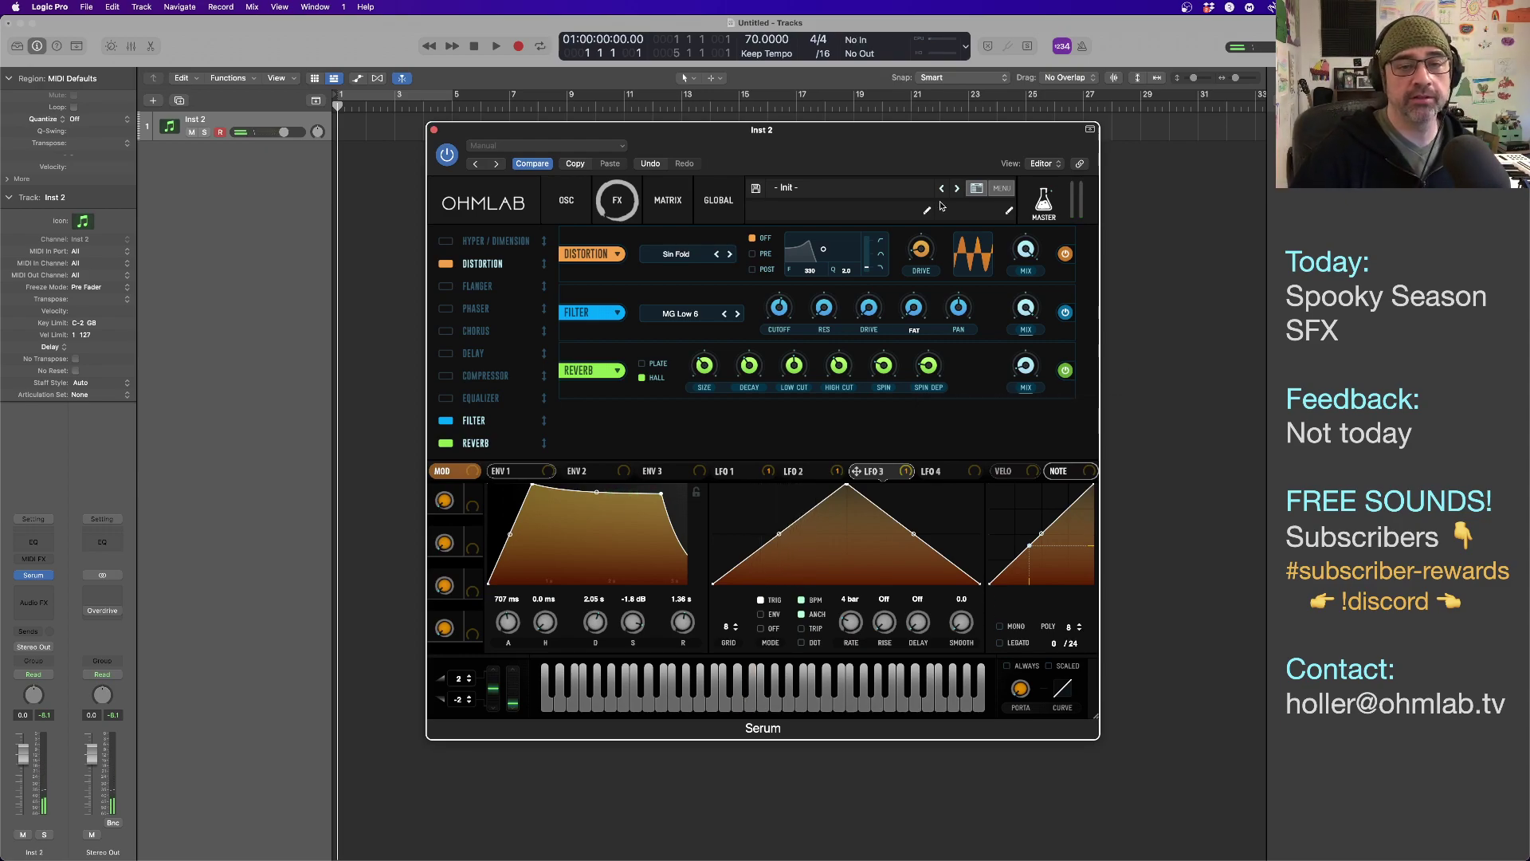
Set oscillator A's warp mode to FM (From B) and raise the warp amount while auditioning the patch.
left_click(567, 201)
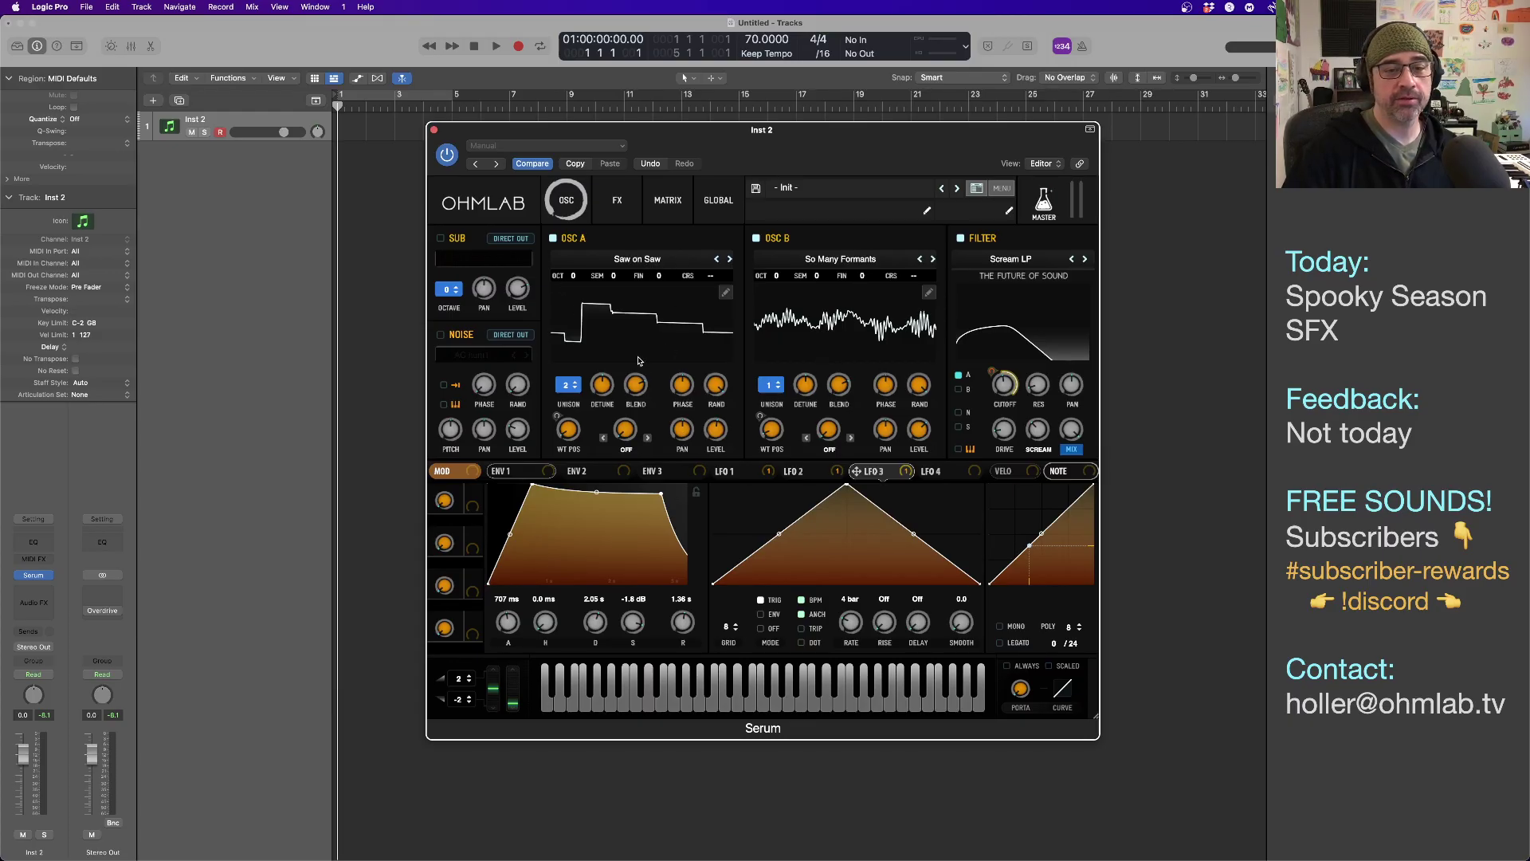
right_click(627, 434)
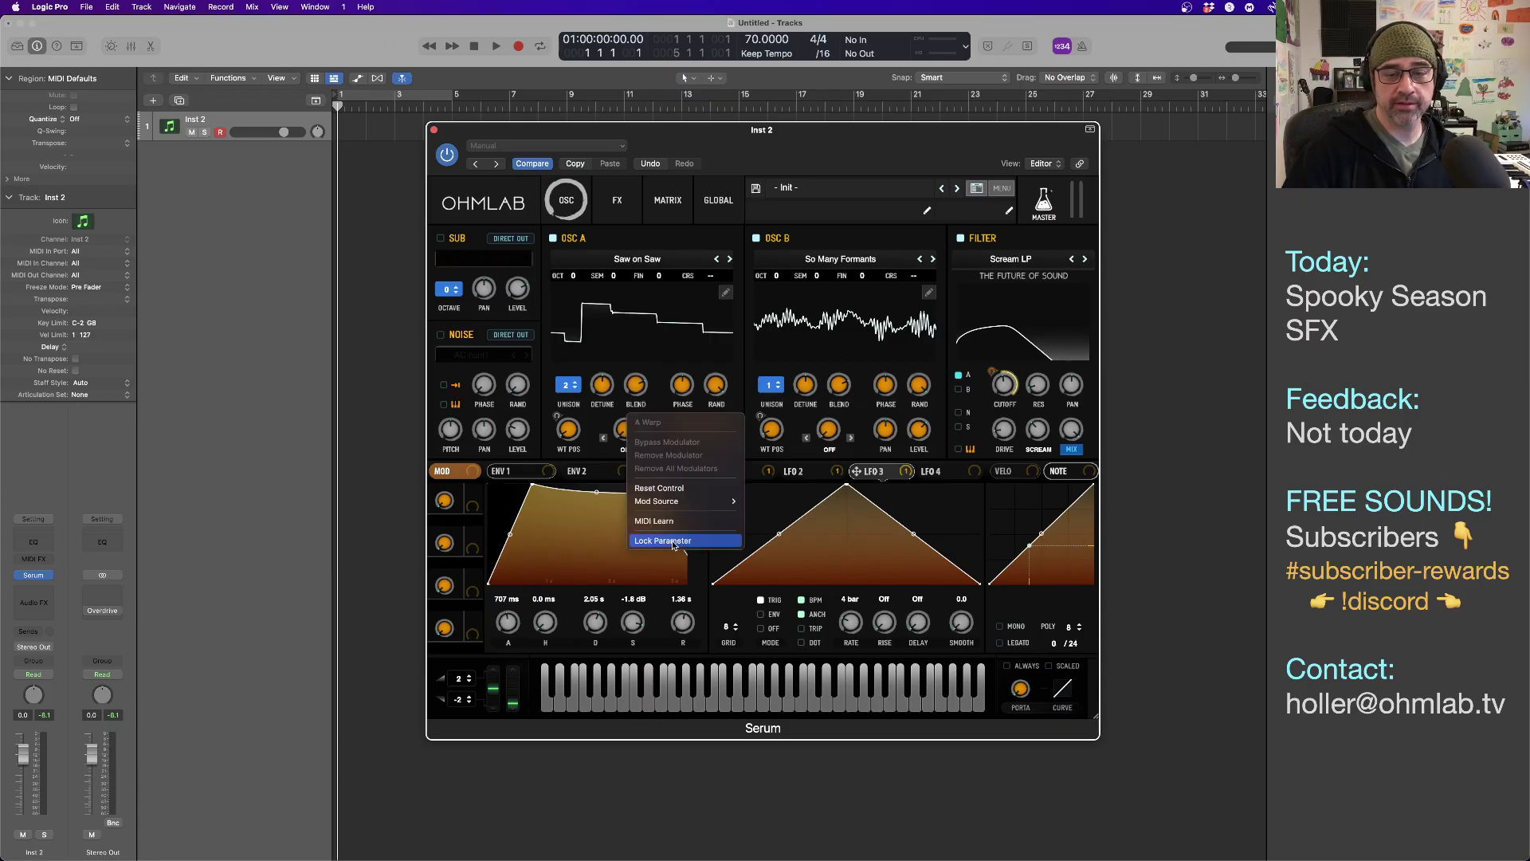
left_click(605, 444)
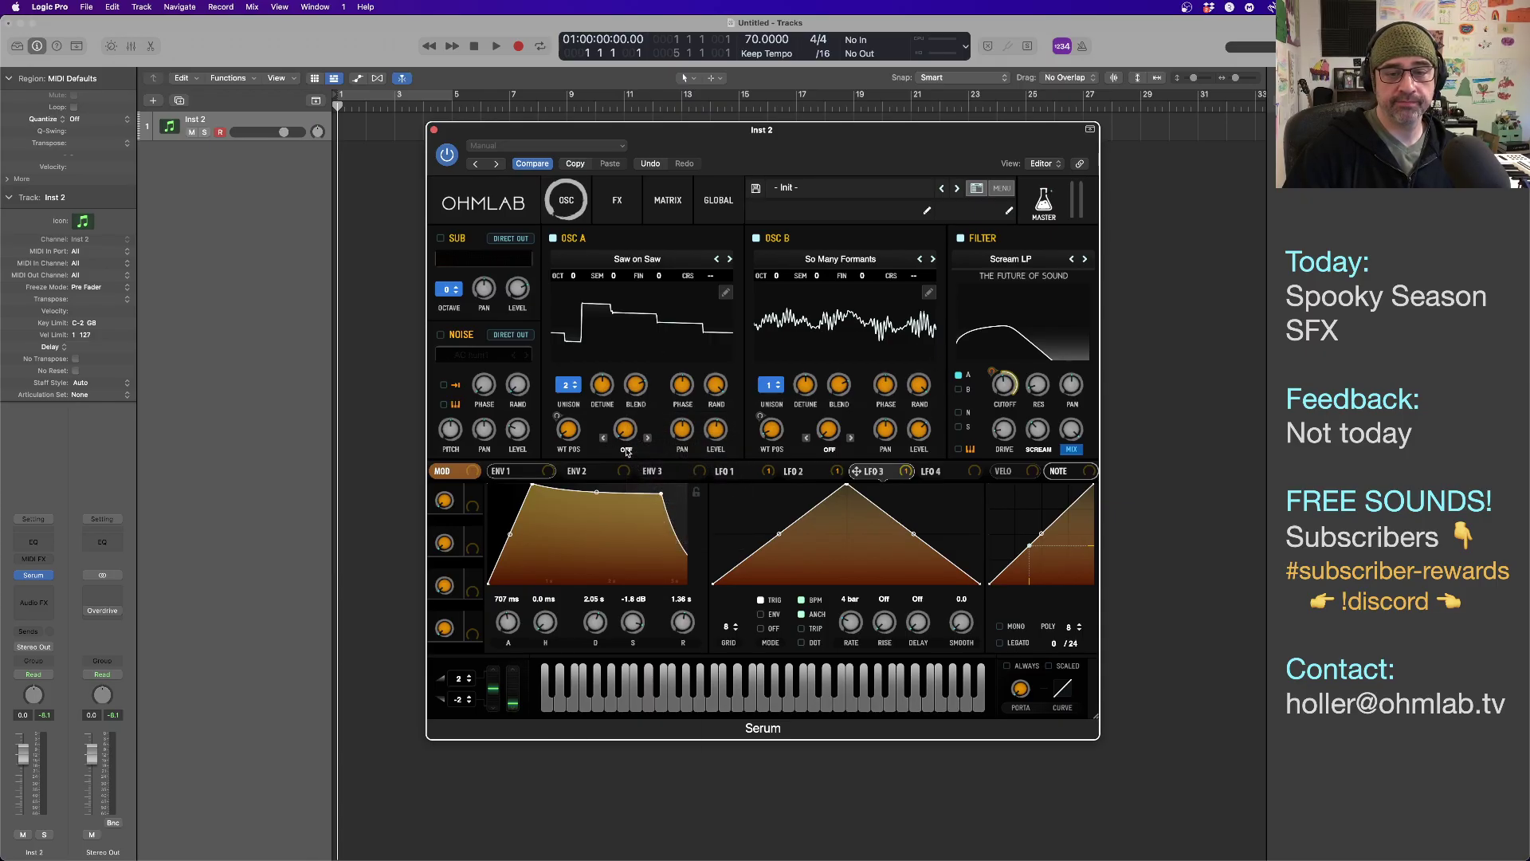
left_click(627, 450)
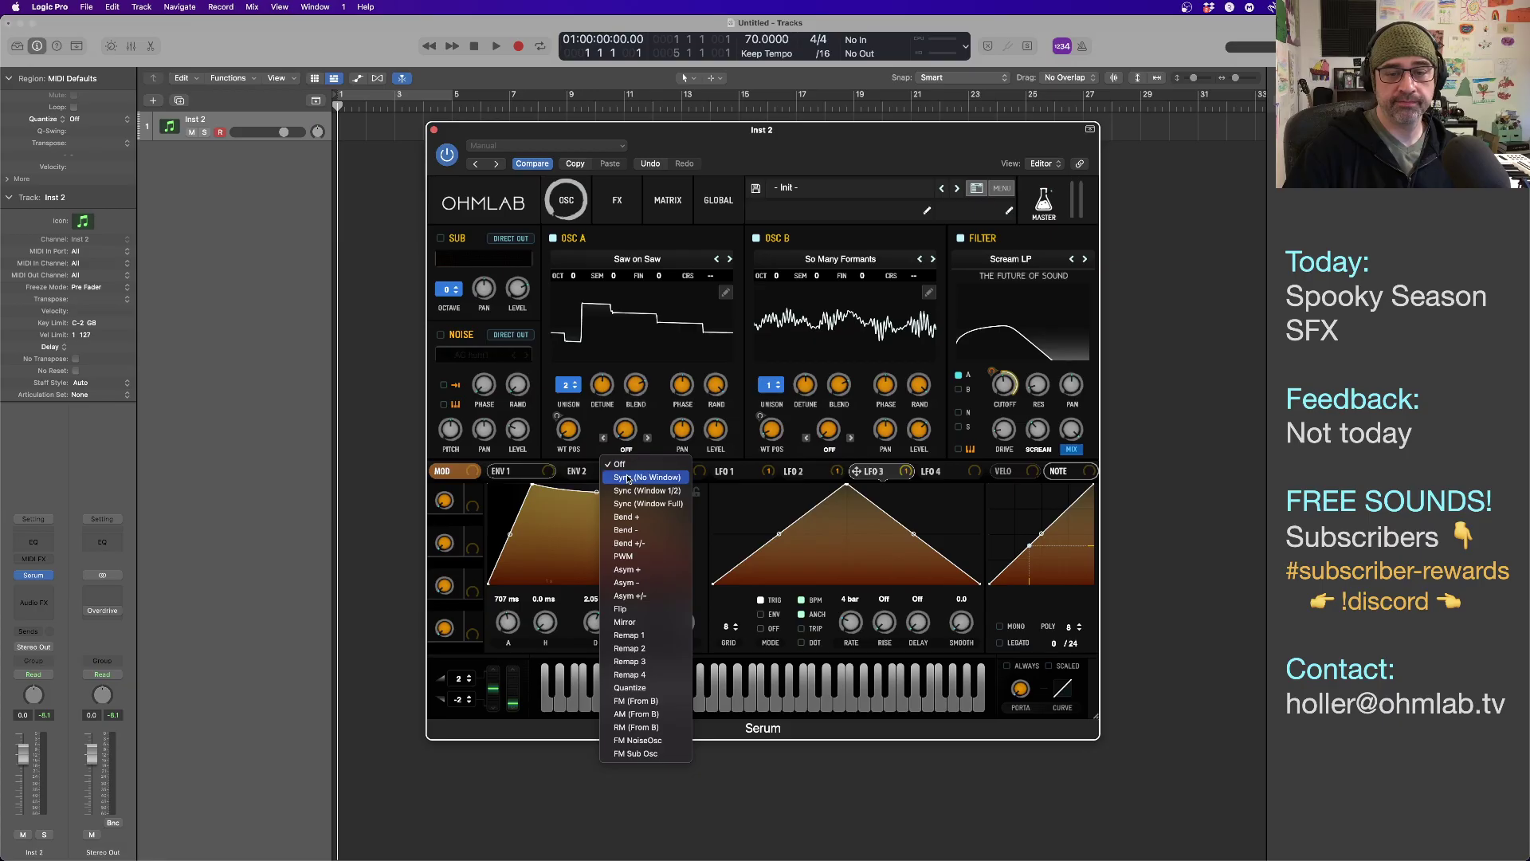
left_click(665, 702)
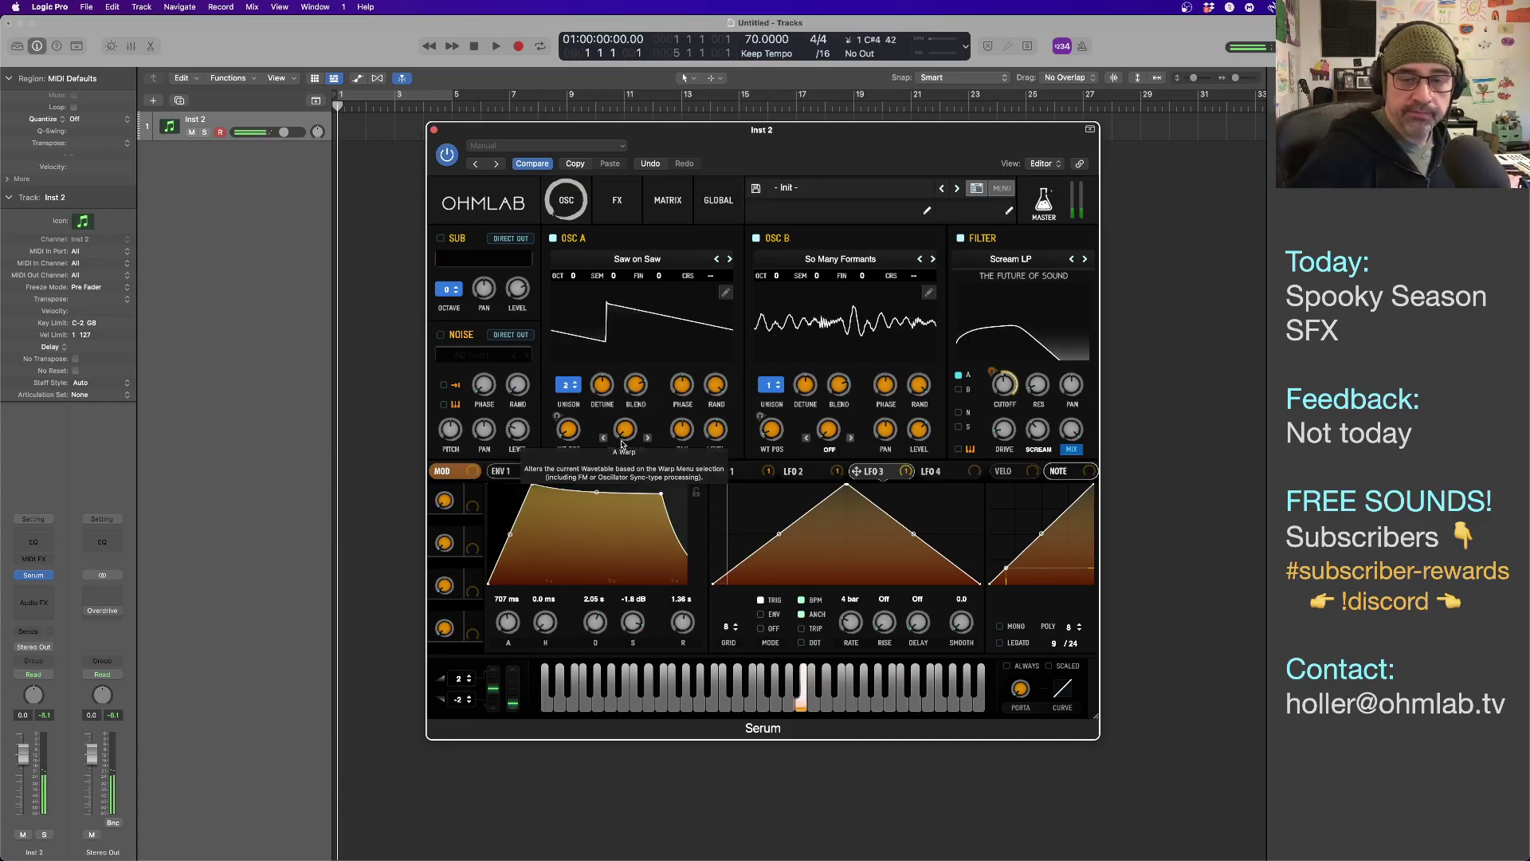
left_click_drag(622, 444, 620, 362)
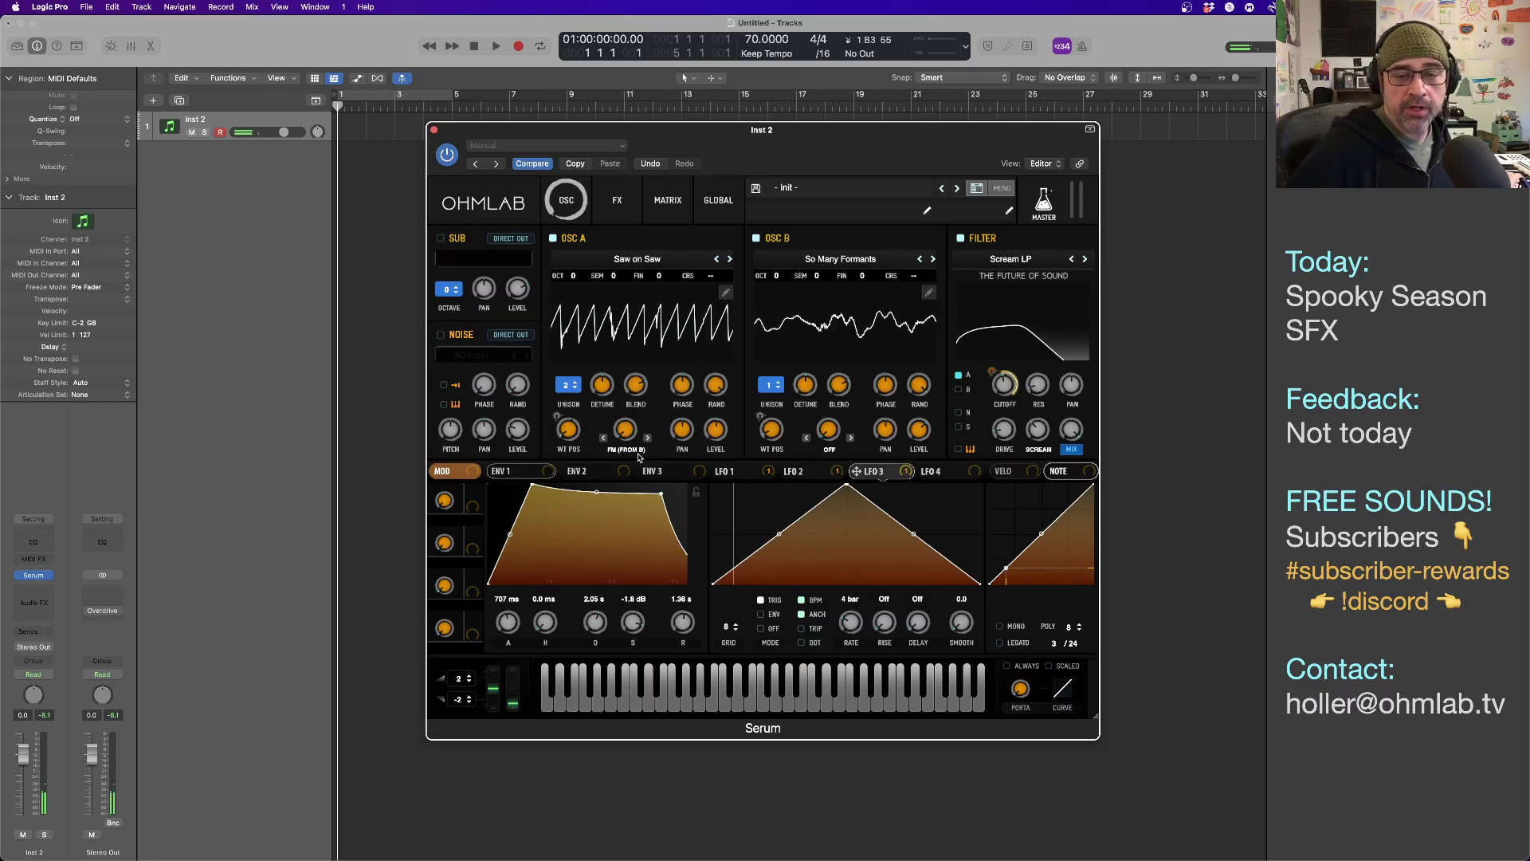
Turn off oscillator A's warp, set oscillator B's warp mode to FM (From A), and raise its warp amount.
right_click(625, 430)
left_click(617, 454)
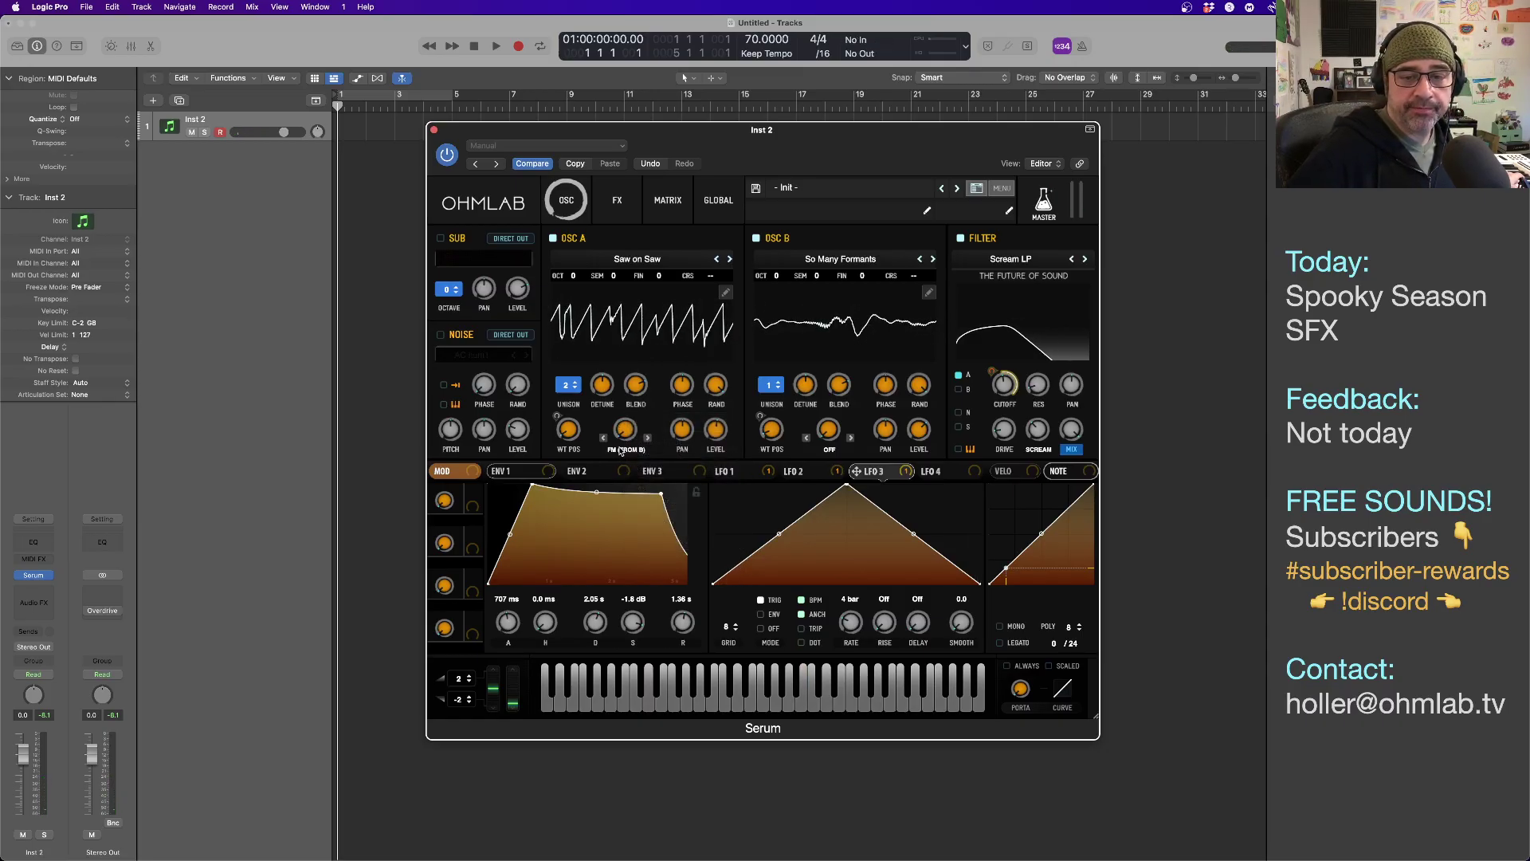
left_click(621, 452)
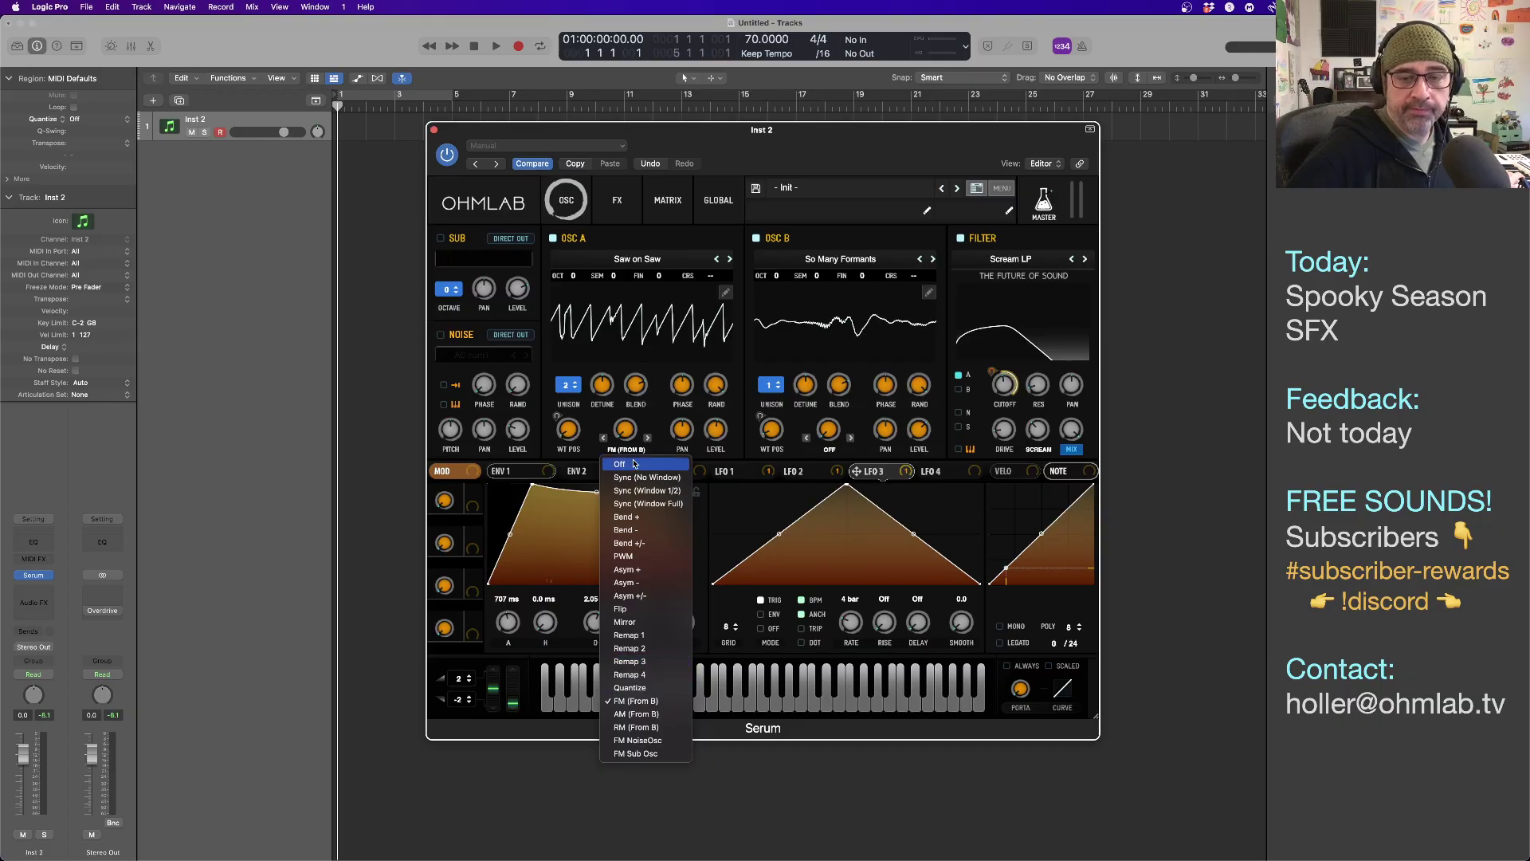
left_click(632, 430)
left_click(831, 450)
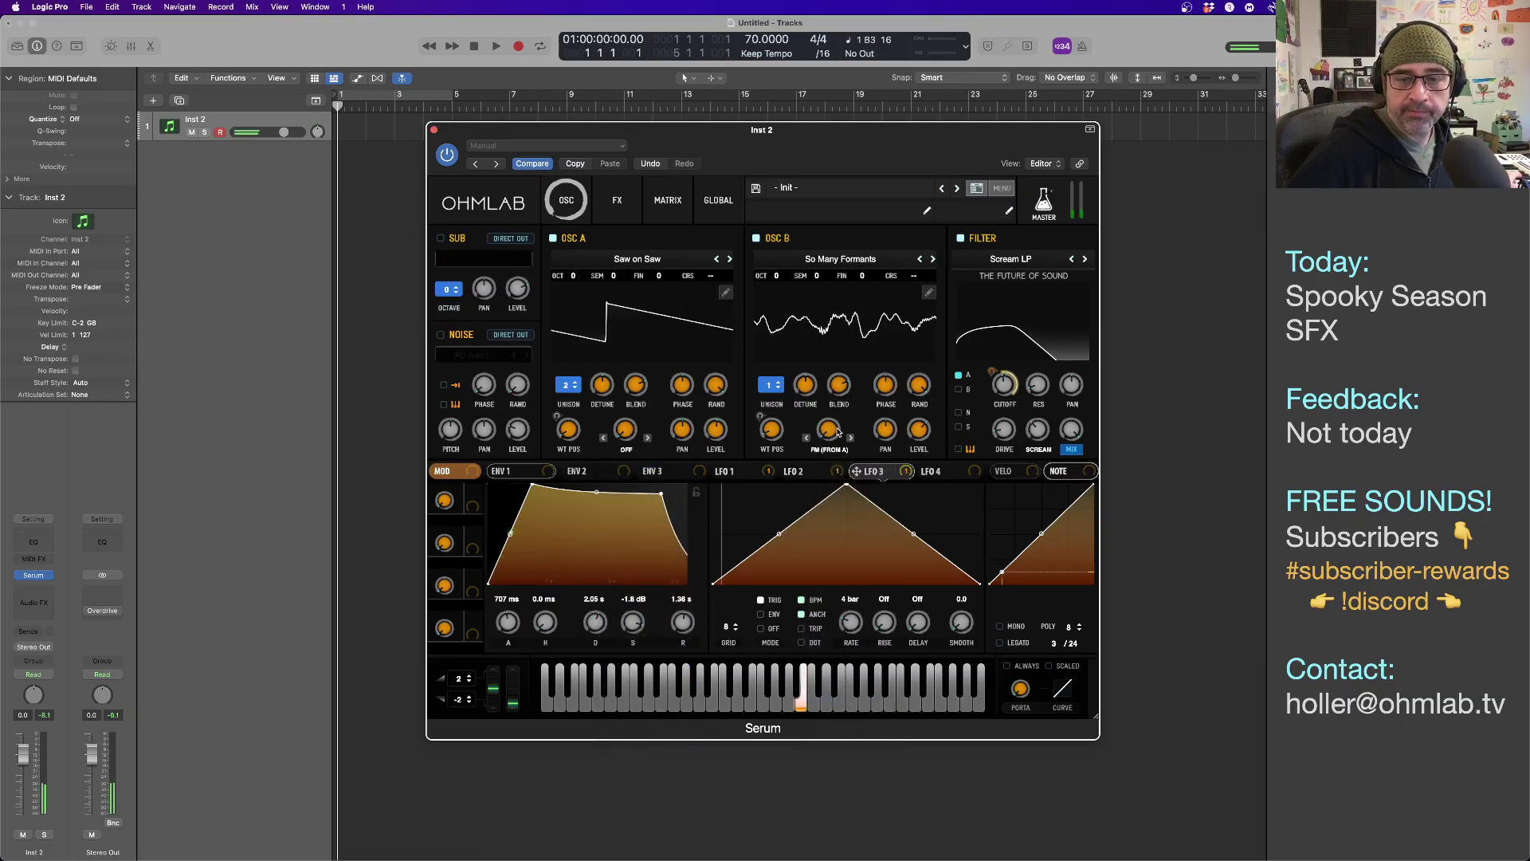
left_click_drag(826, 430, 825, 362)
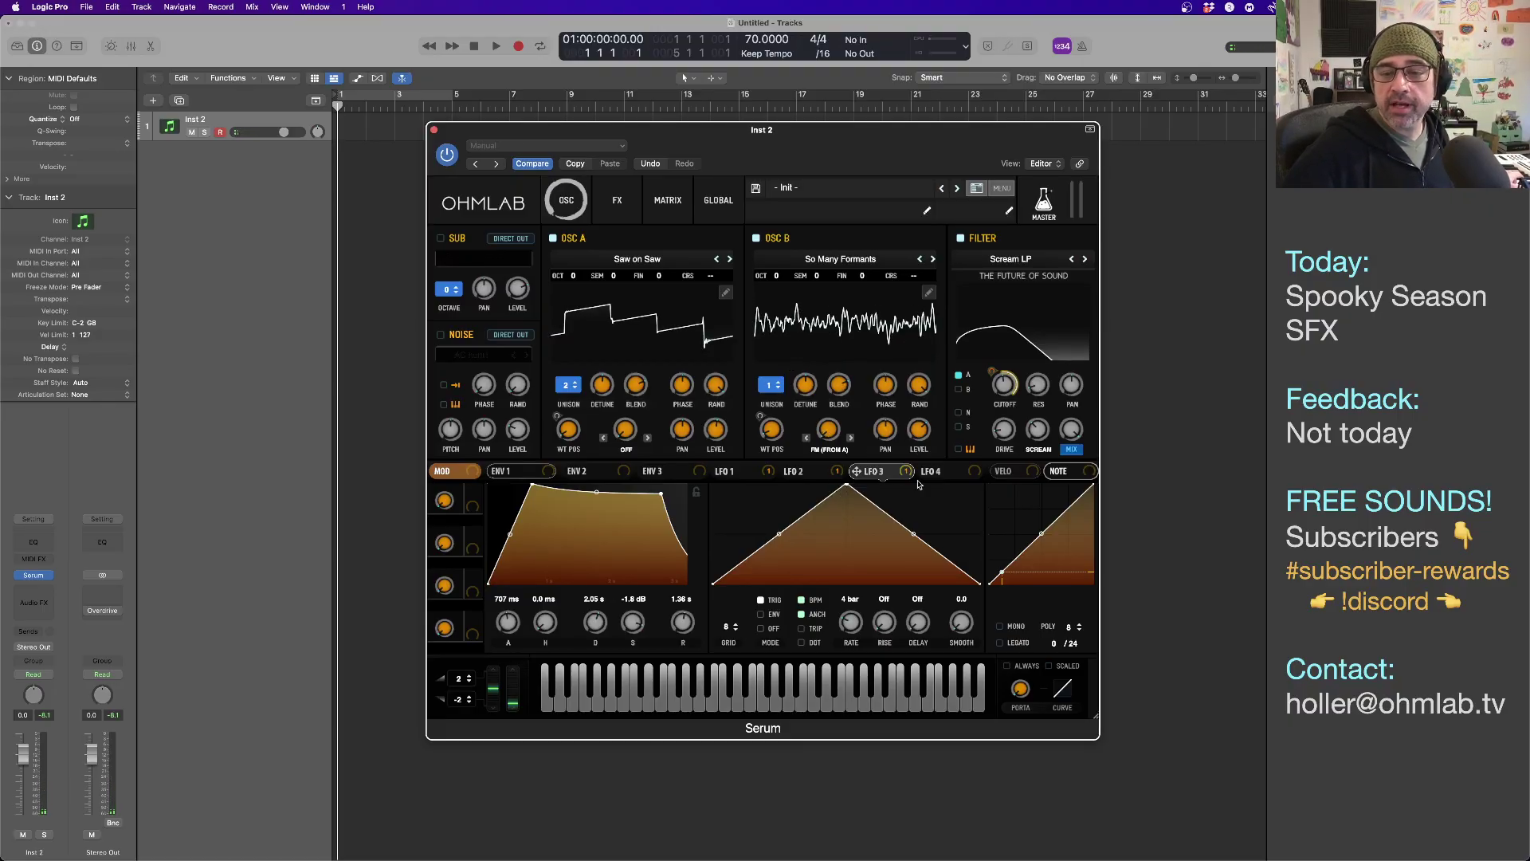
Assign LFO 4 to oscillator B's warp with a modulation amount of 32, and reposition the Serum window while auditioning.
left_click(940, 473)
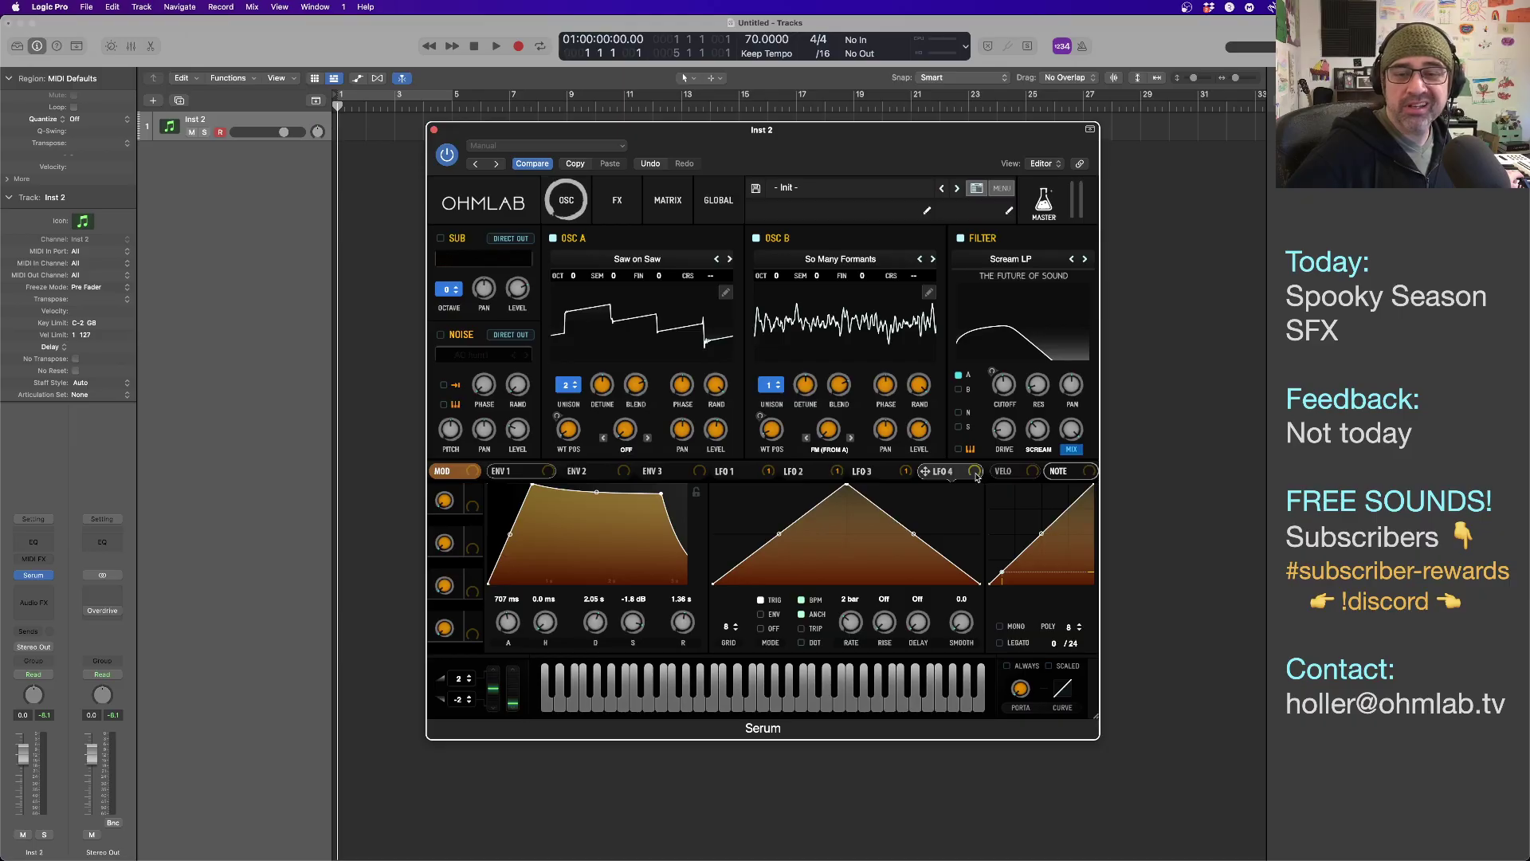
left_click_drag(923, 468, 829, 436)
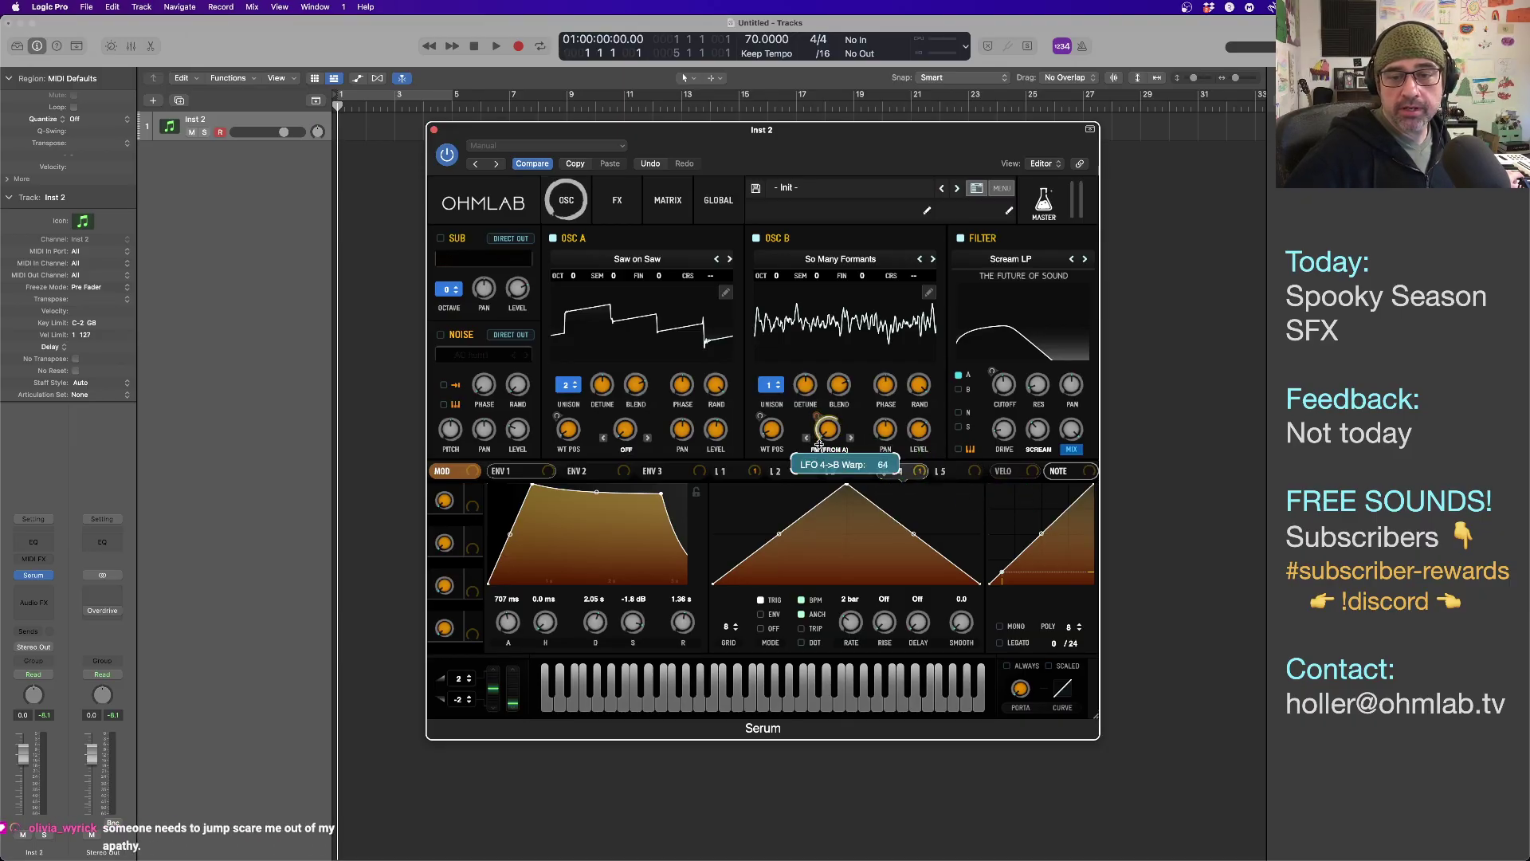
left_click_drag(817, 413, 818, 414)
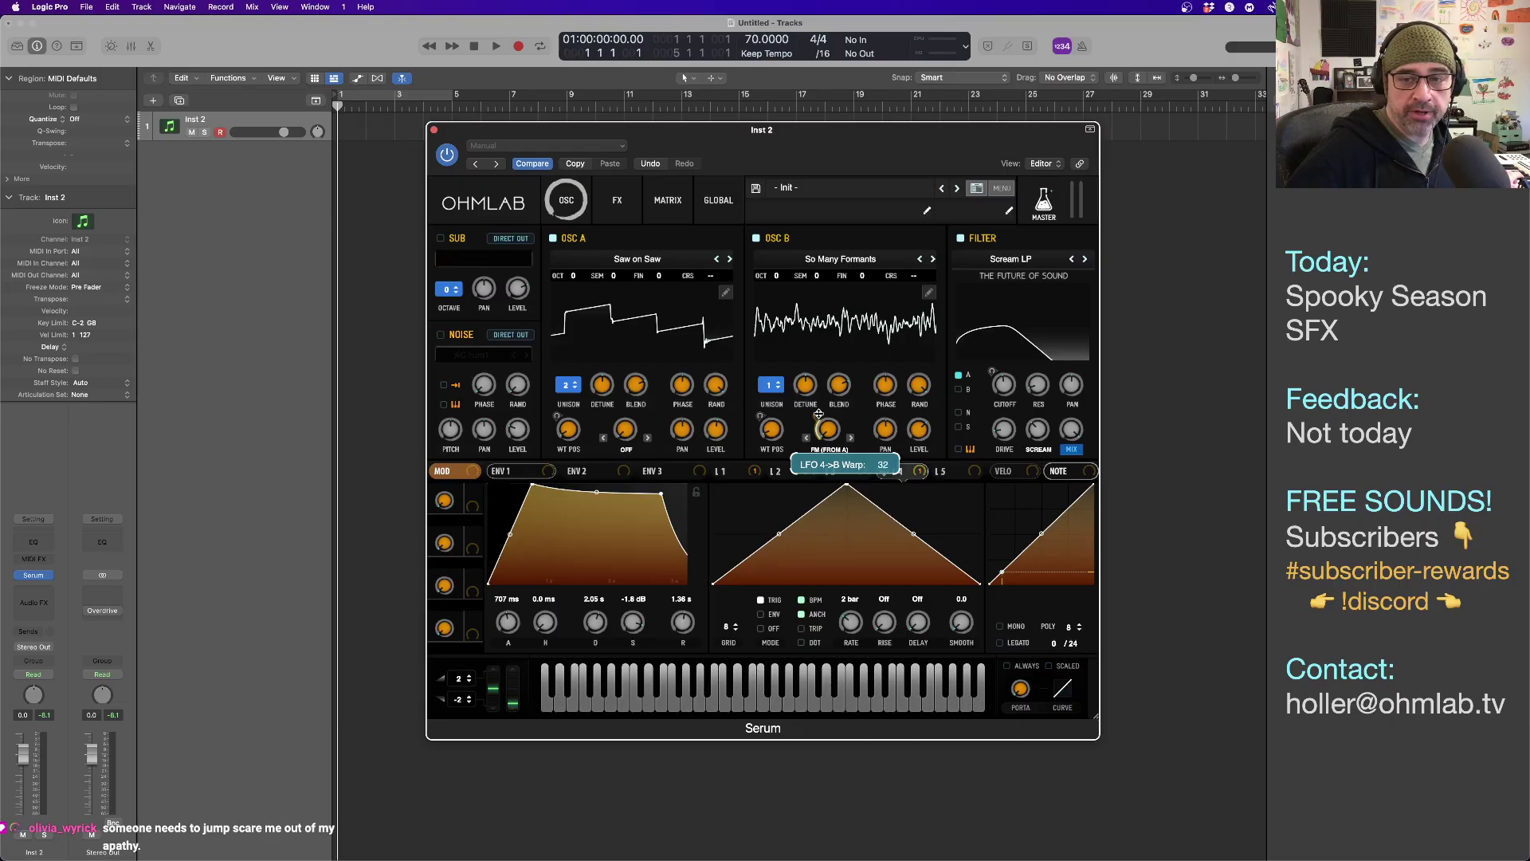
left_click_drag(778, 150, 781, 181)
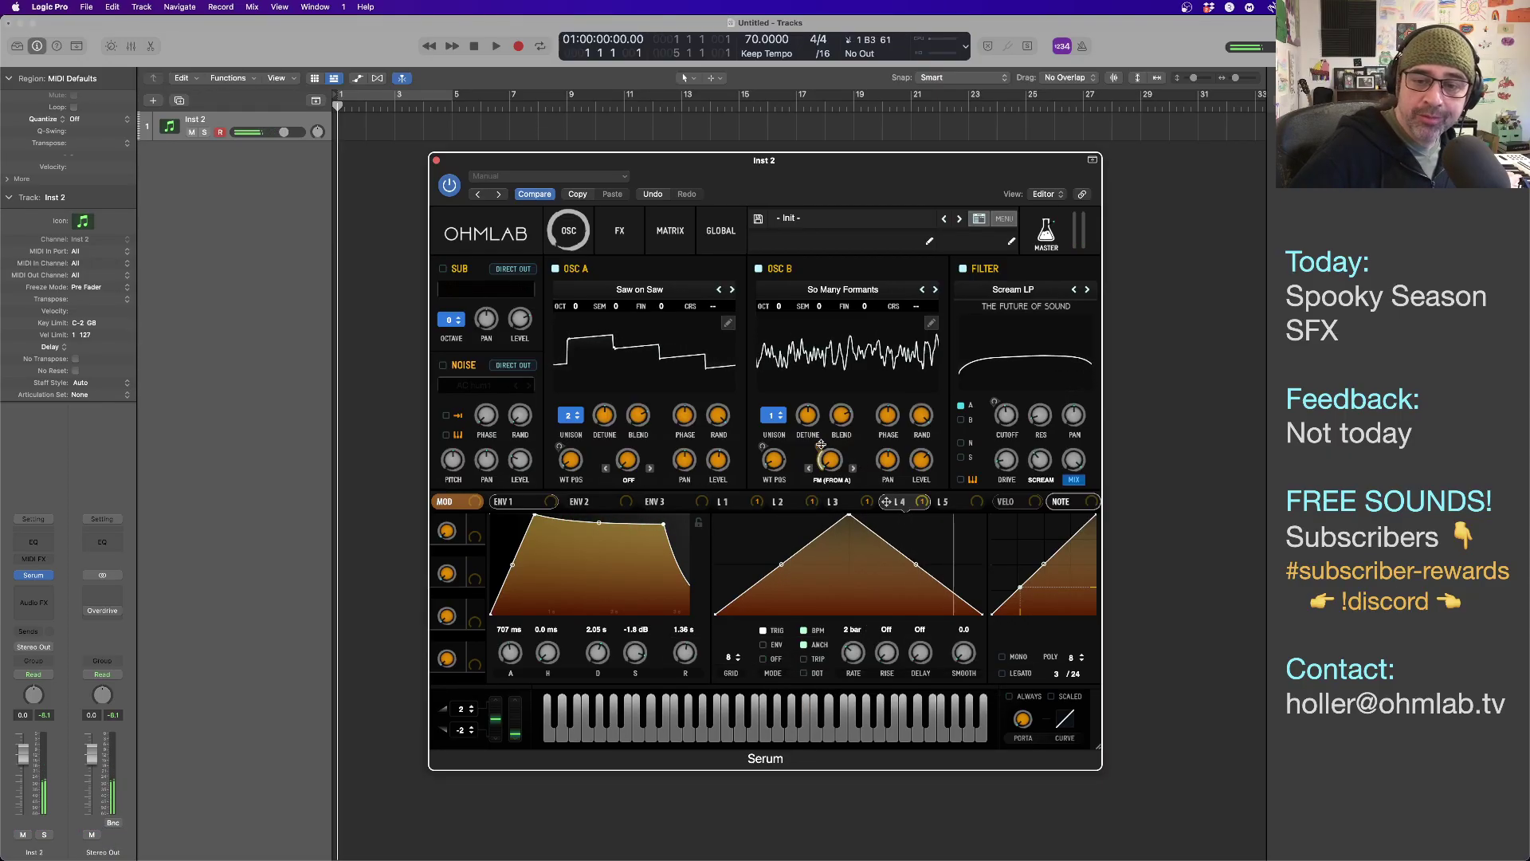
mouse_move(819, 446)
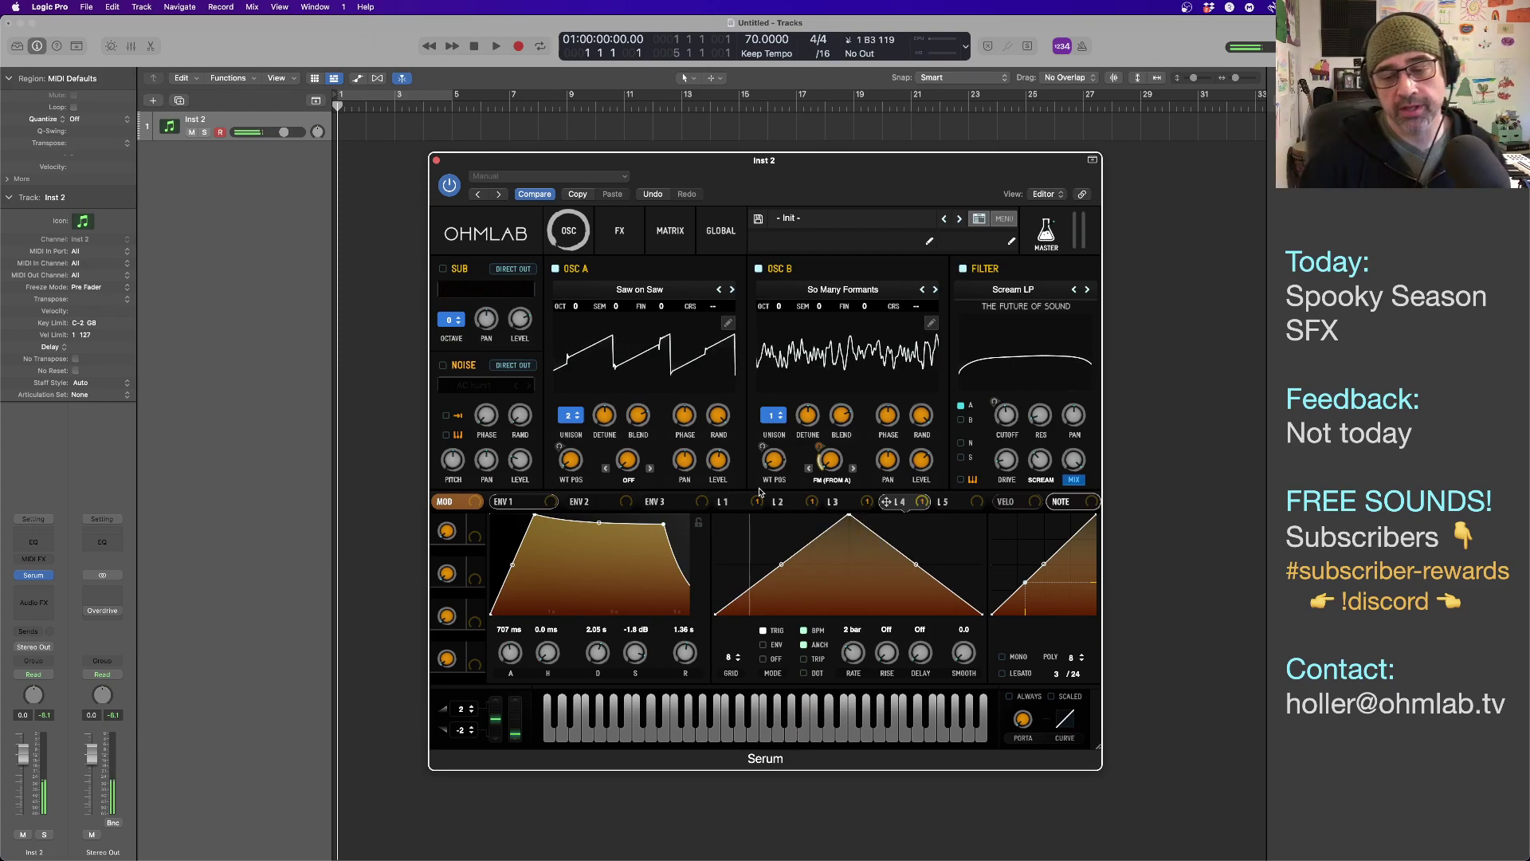
Reshape LFO 4 by shifting its peak slightly later, bowing the rise downward and the fall upward.
left_click_drag(849, 514, 865, 514)
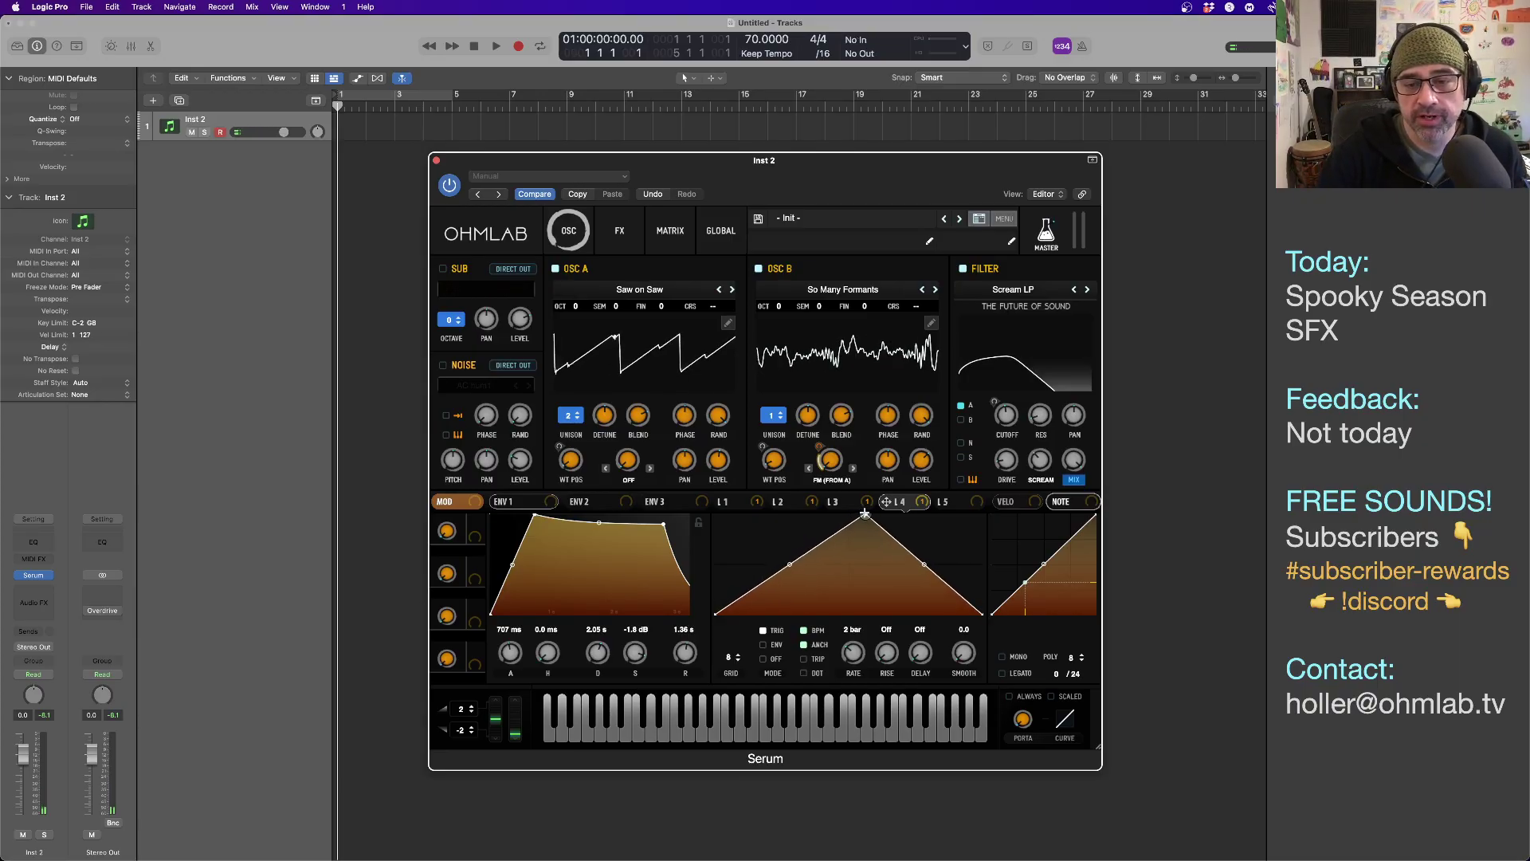
left_click_drag(792, 563, 792, 563)
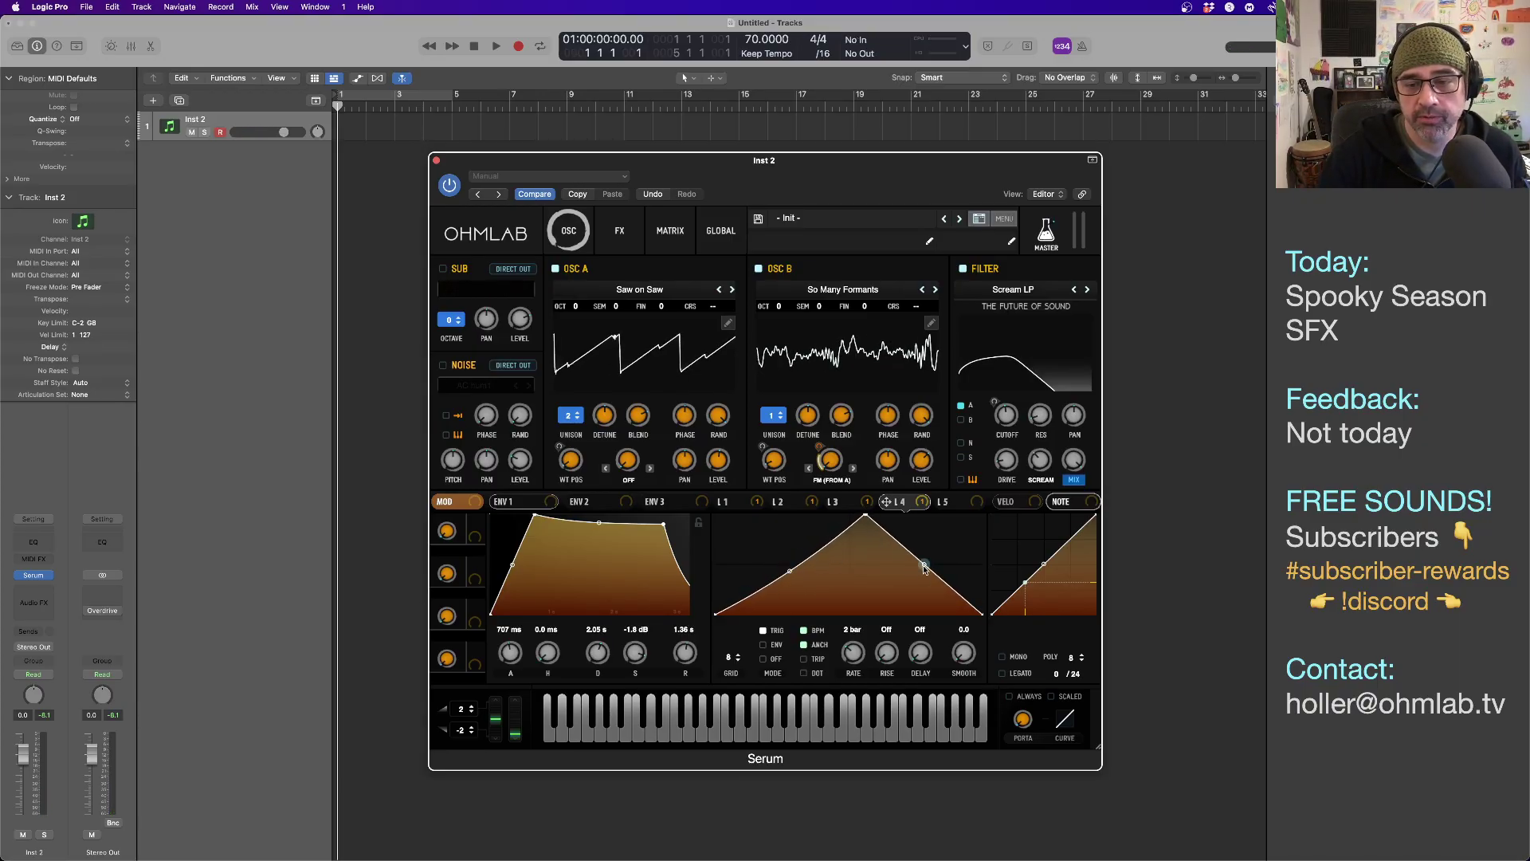
left_click_drag(925, 568, 868, 519)
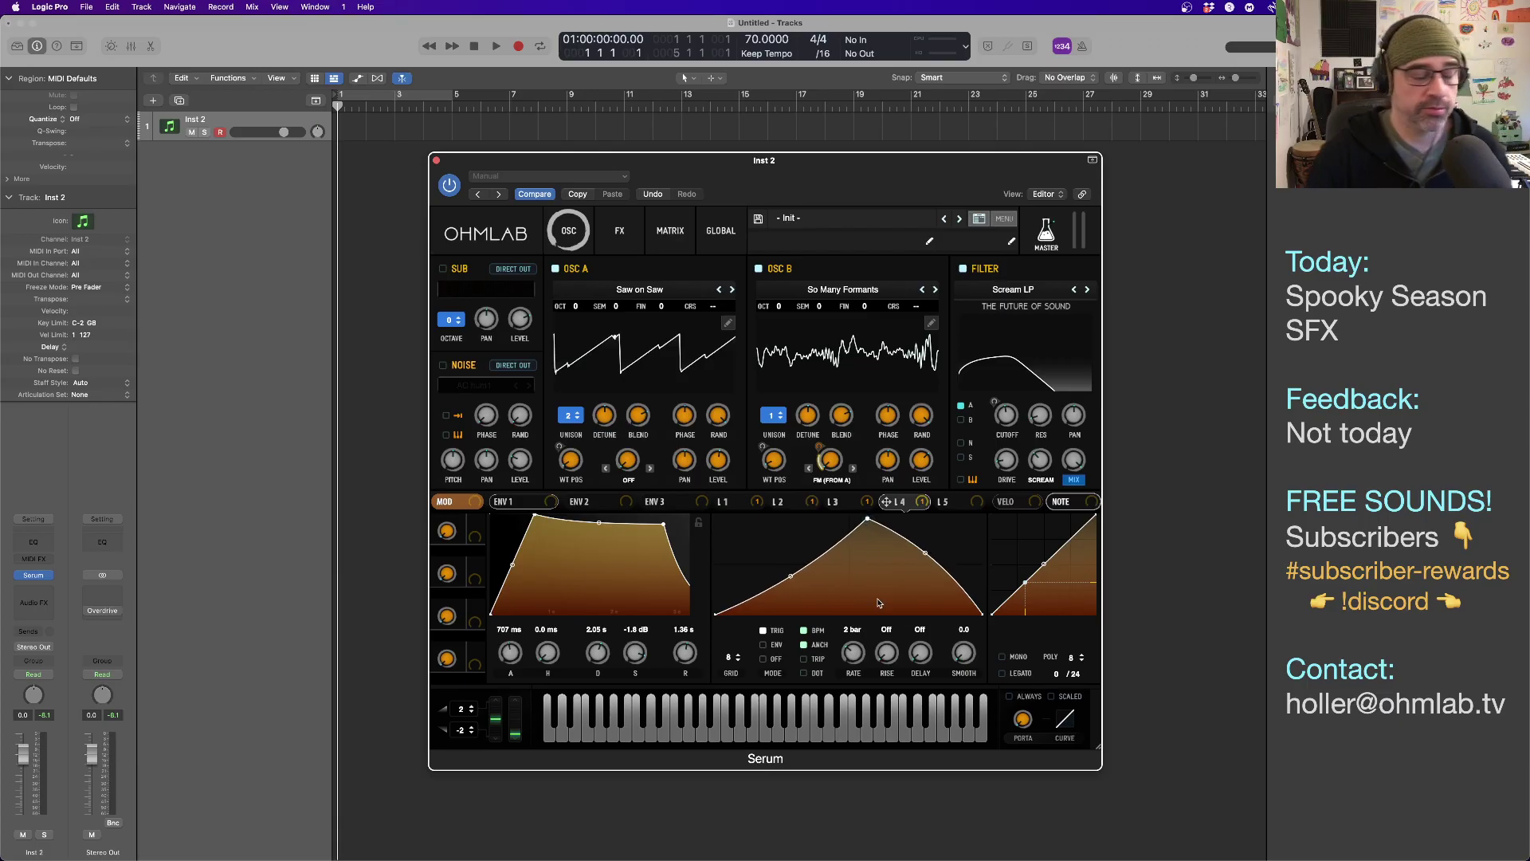
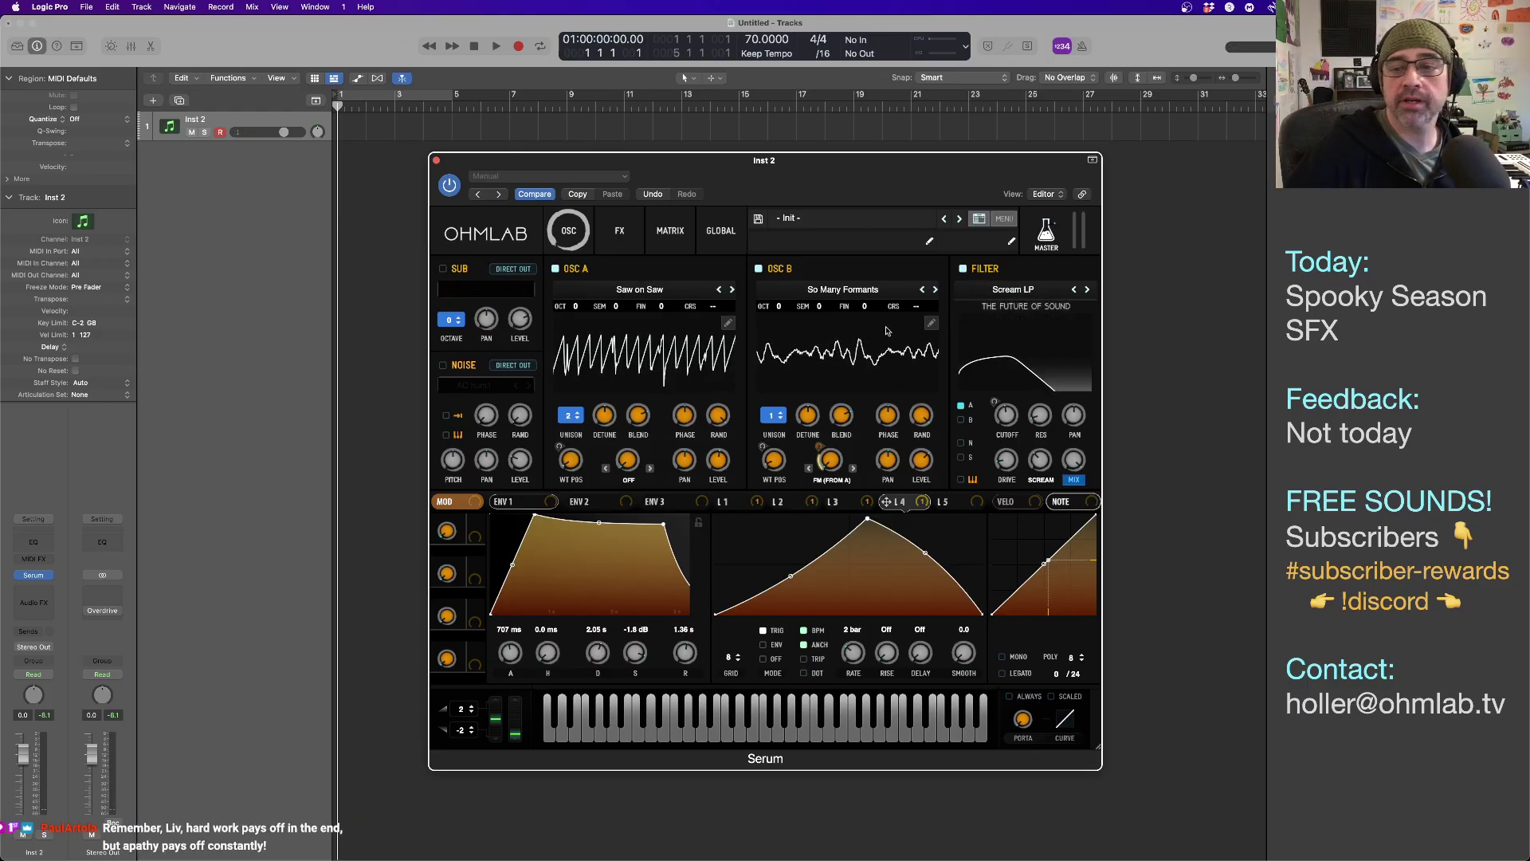
Change the filter effect's type to Scream LP.
left_click(621, 233)
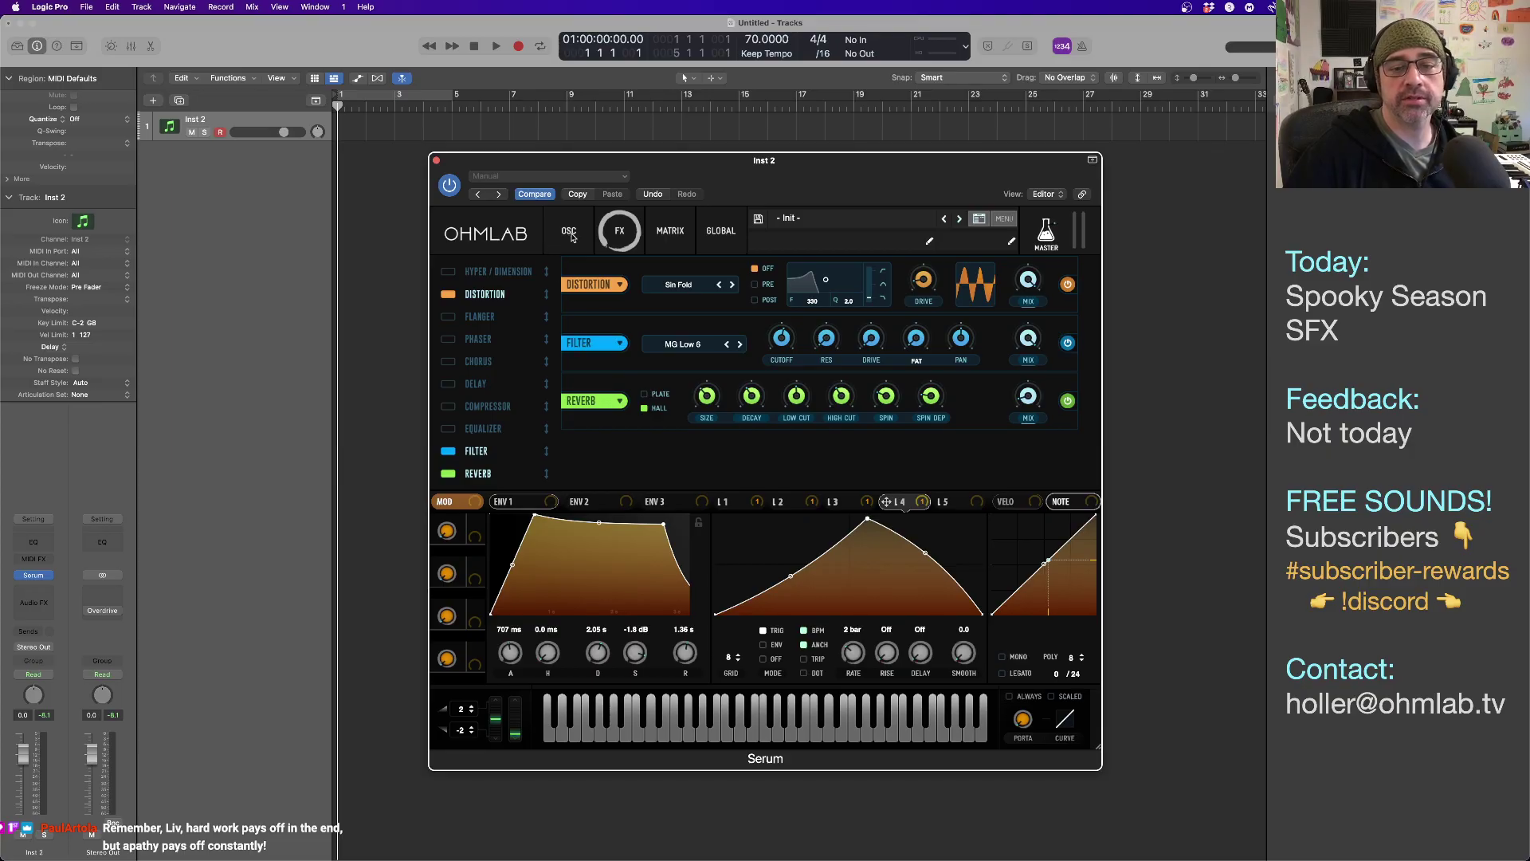
left_click(686, 340)
mouse_move(678, 399)
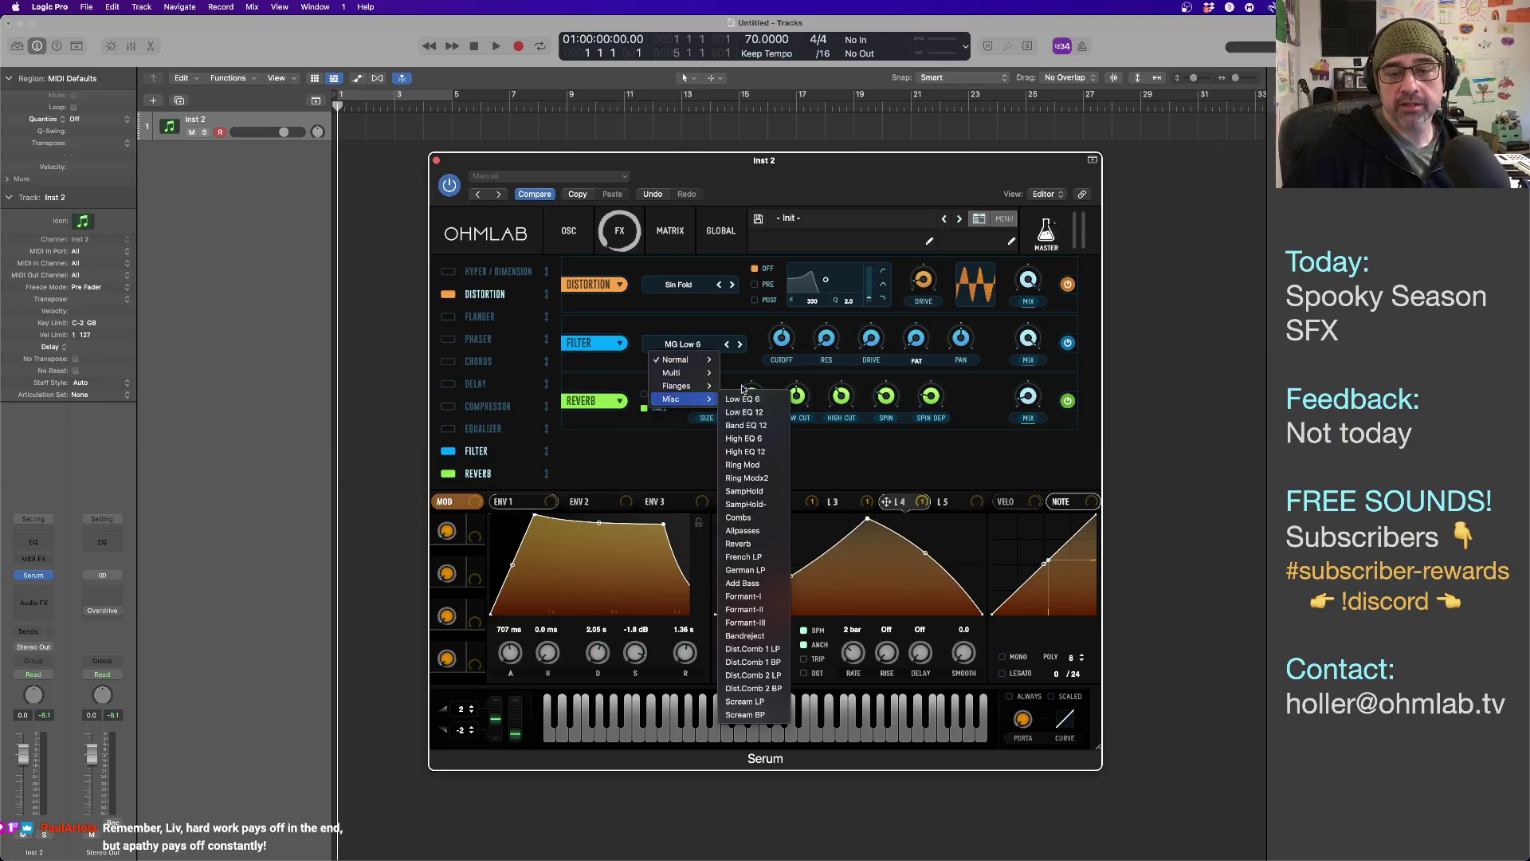
left_click(749, 701)
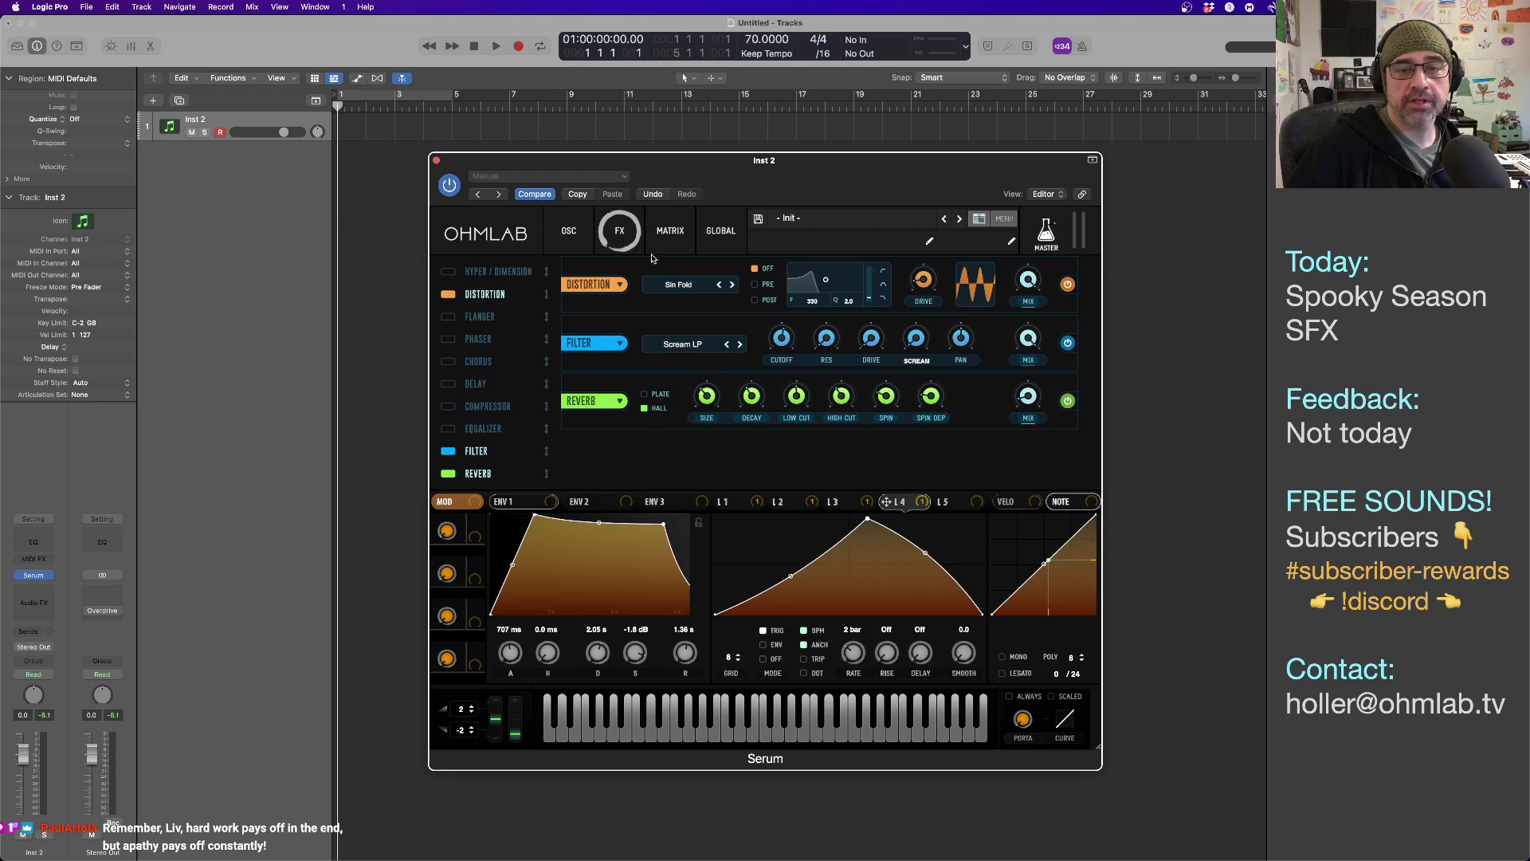
Change the main oscillator filter's type to MG Low 6 and audition the patch.
left_click(575, 234)
left_click(1007, 287)
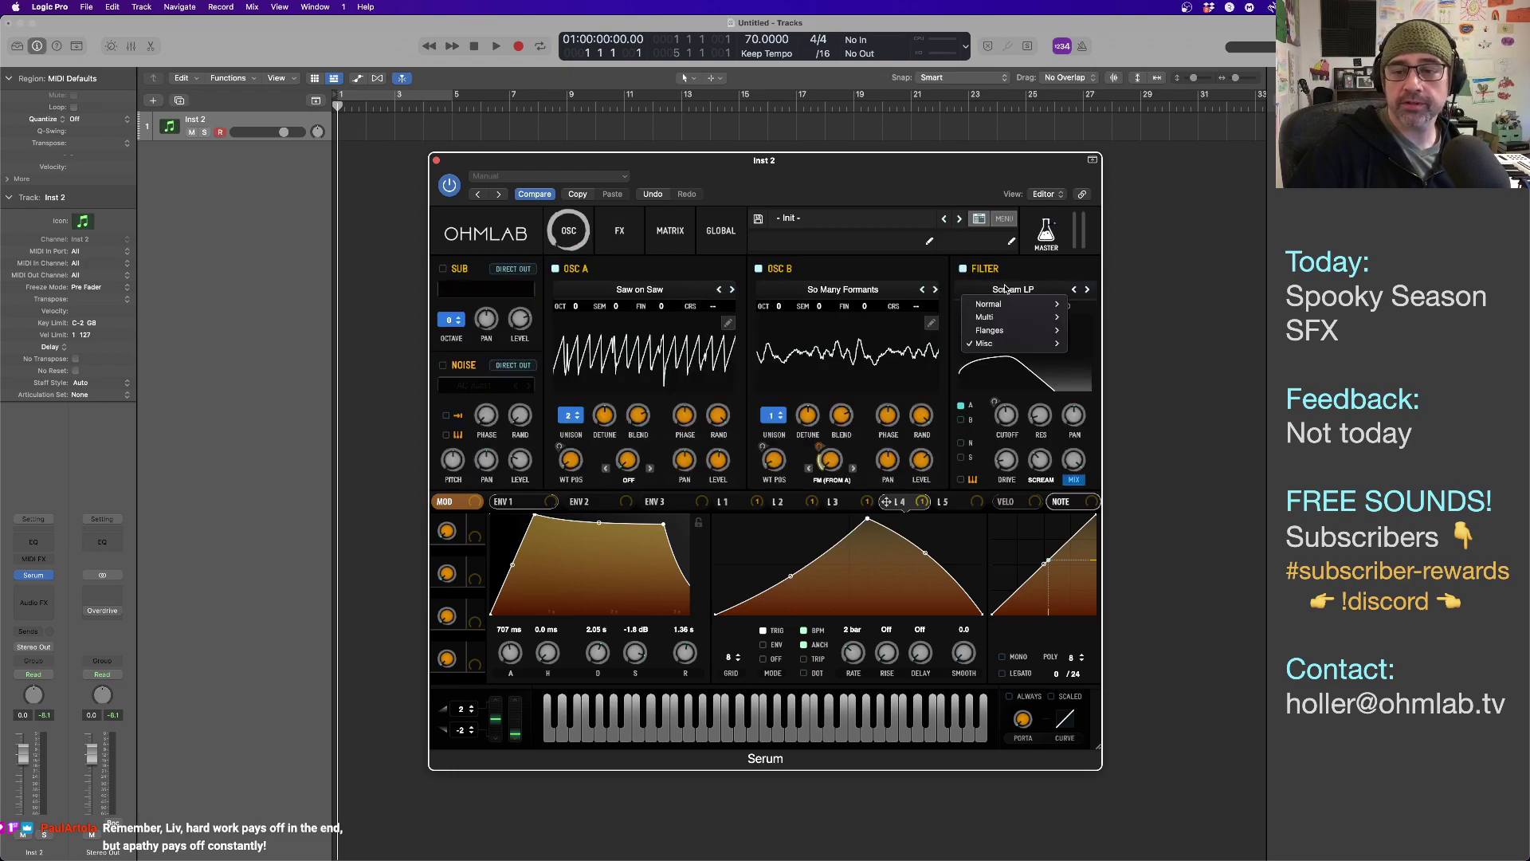
mouse_move(1029, 304)
left_click(1078, 306)
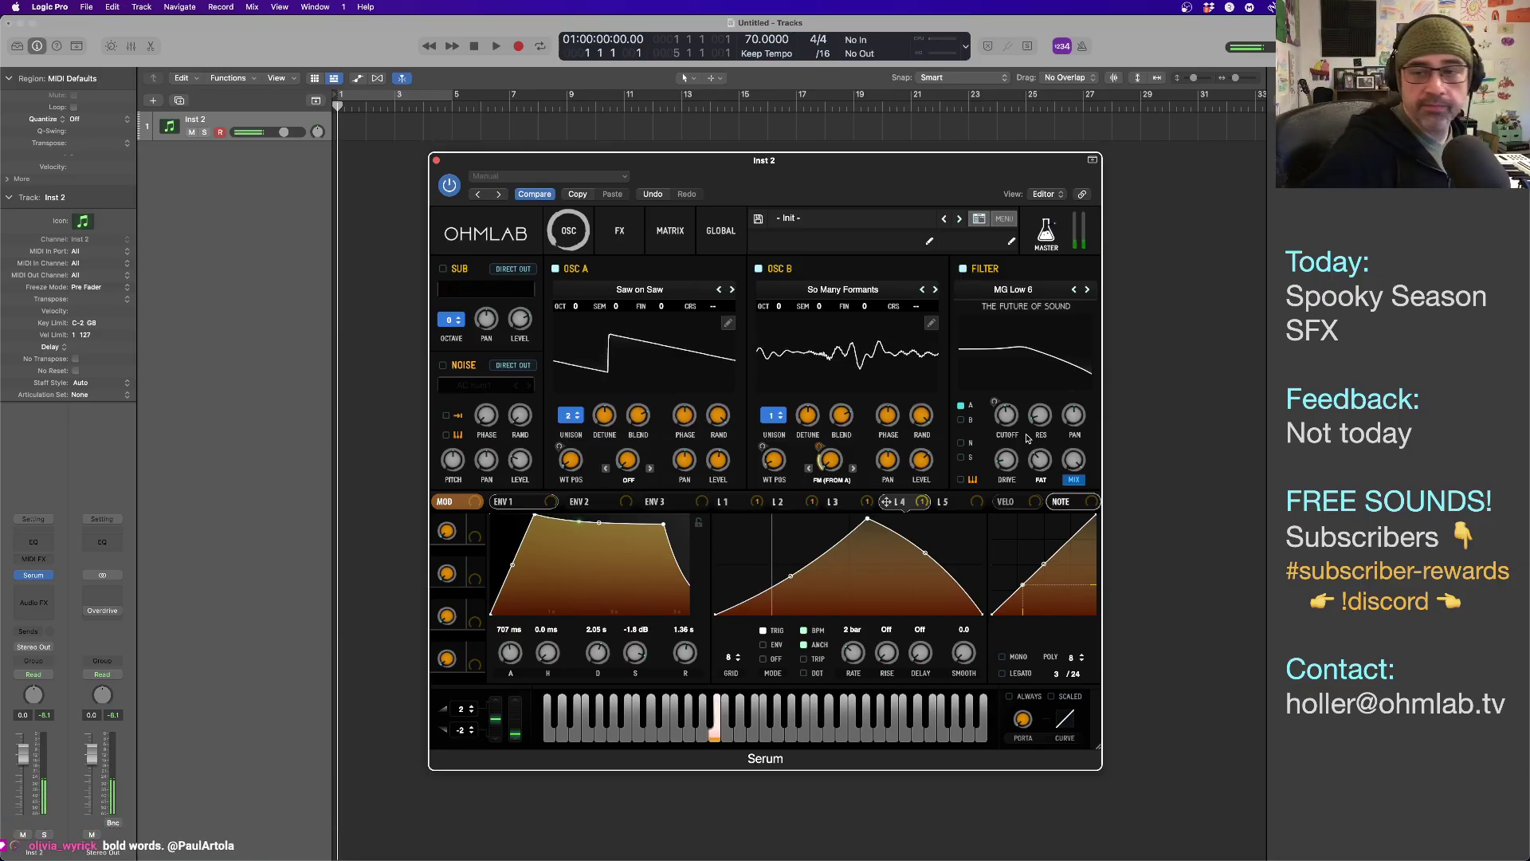
mouse_move(1008, 415)
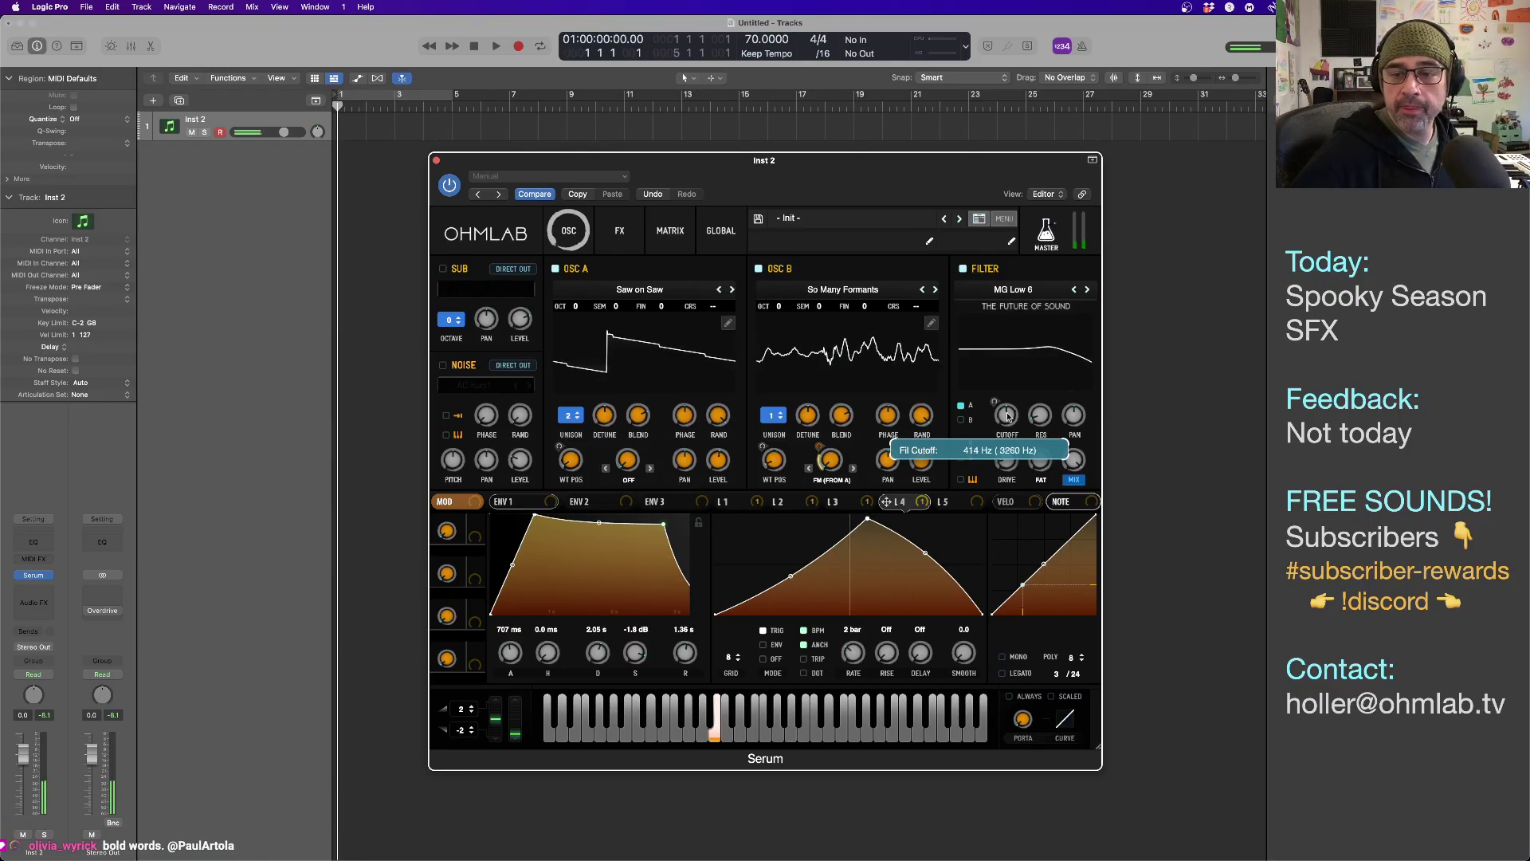
Adjust the Scream LP effect's drive and scream amount, and set its resonance to about 12%.
left_click(620, 231)
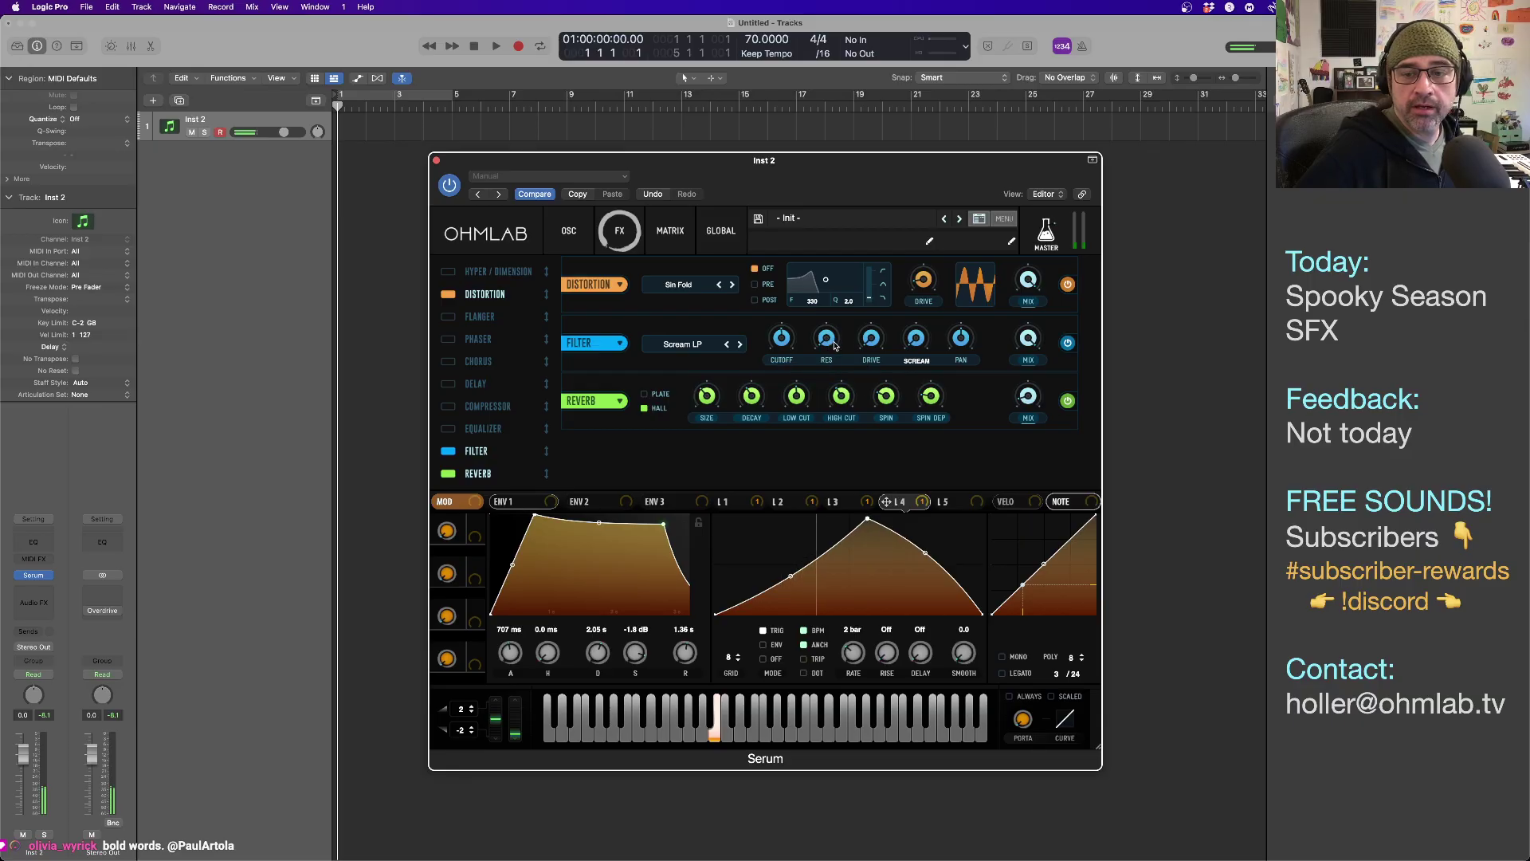
mouse_move(882, 343)
left_click_drag(881, 343, 873, 294)
left_click_drag(915, 343, 902, 272)
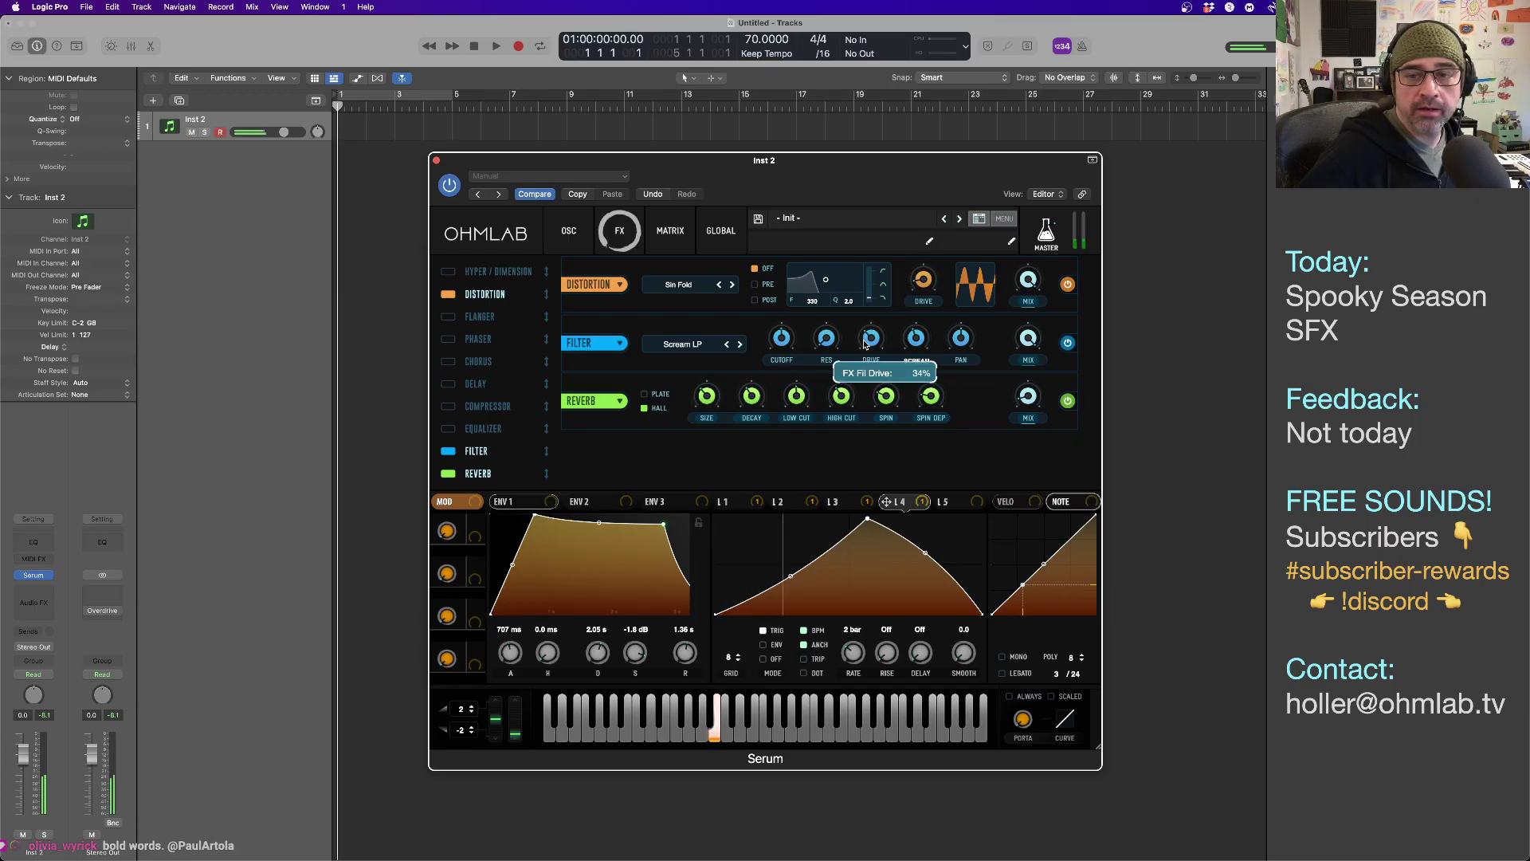
mouse_move(918, 339)
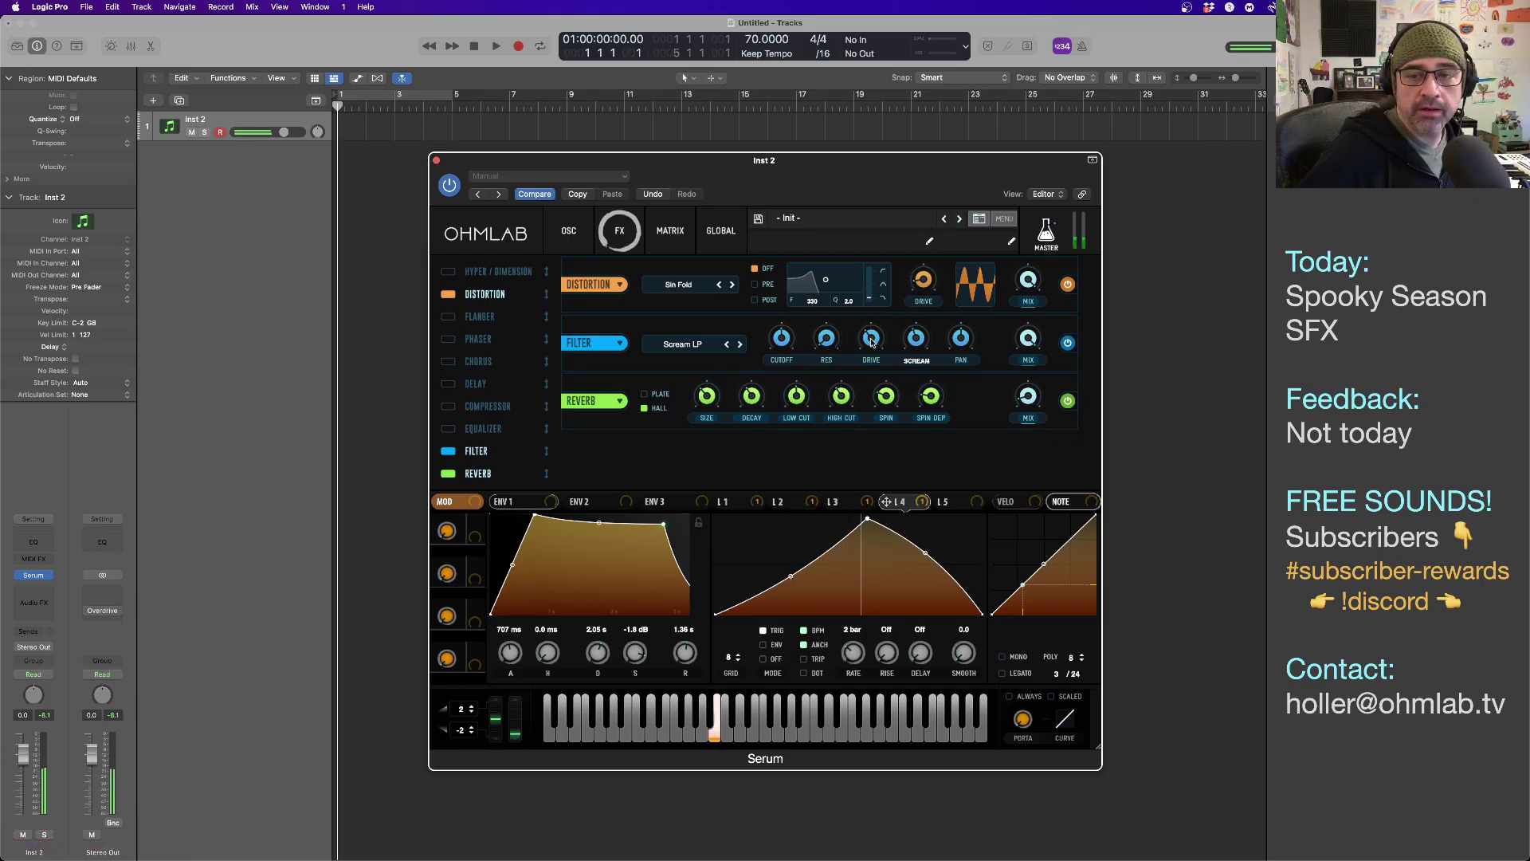
mouse_move(871, 344)
mouse_move(822, 328)
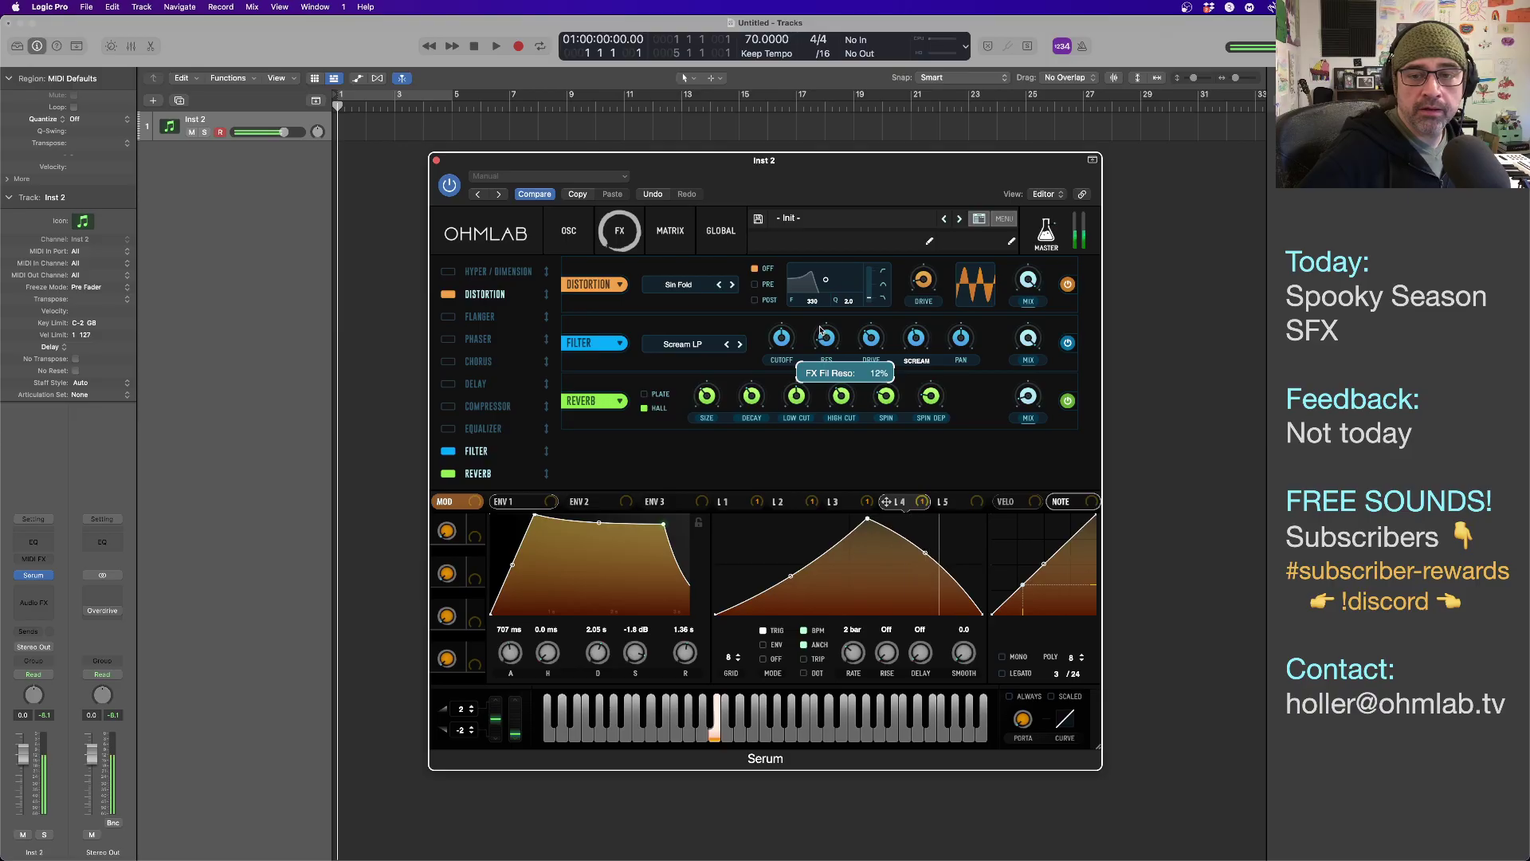
left_click_drag(820, 325, 820, 334)
Set the Scream LP effect's cutoff to about 659 Hz and lower its mix to about 70%.
mouse_move(784, 332)
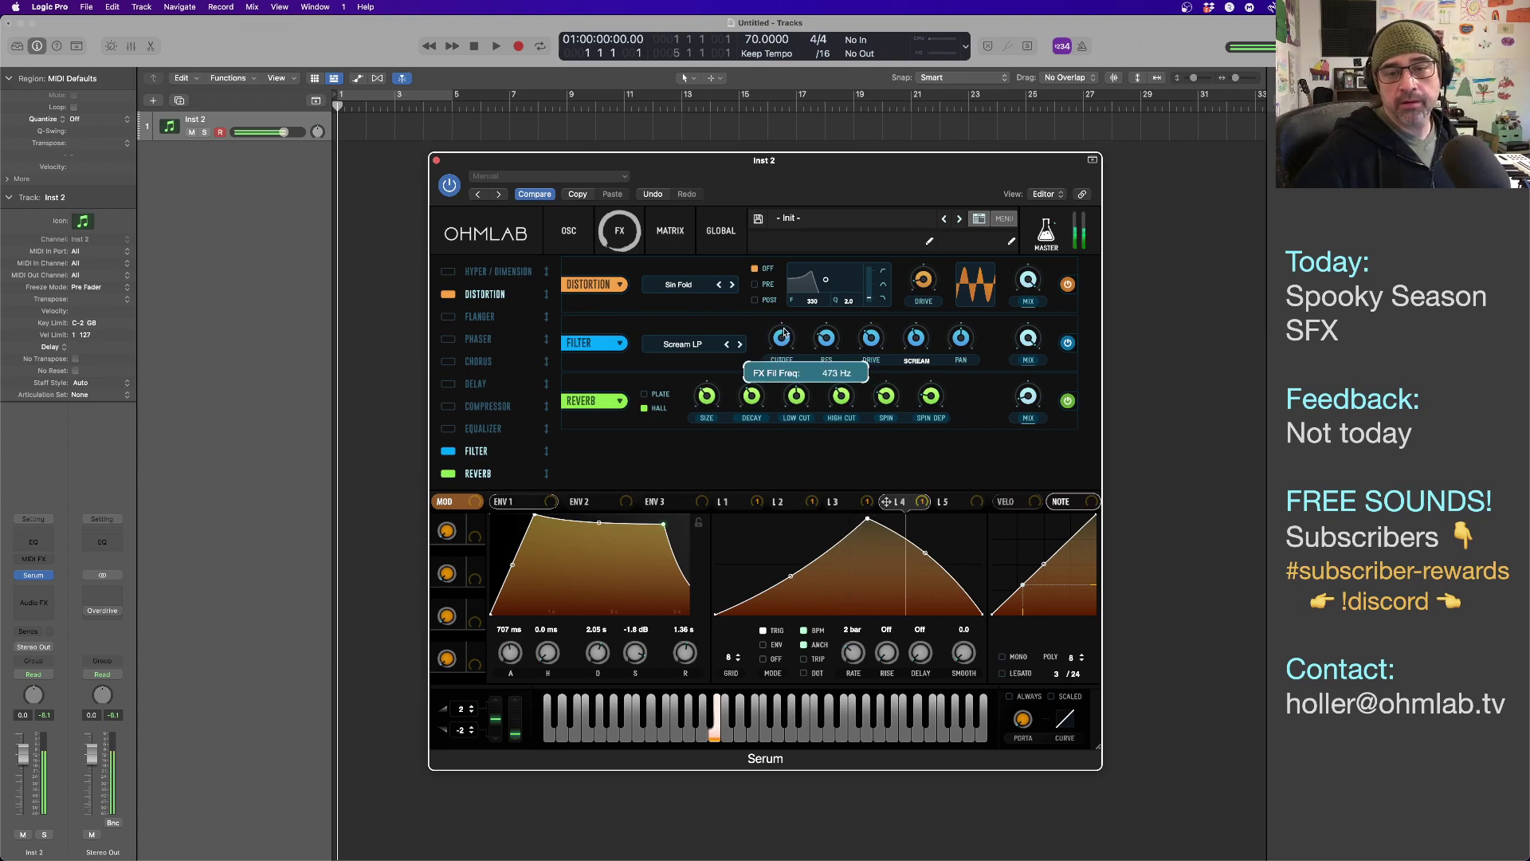
left_click_drag(785, 341, 784, 337)
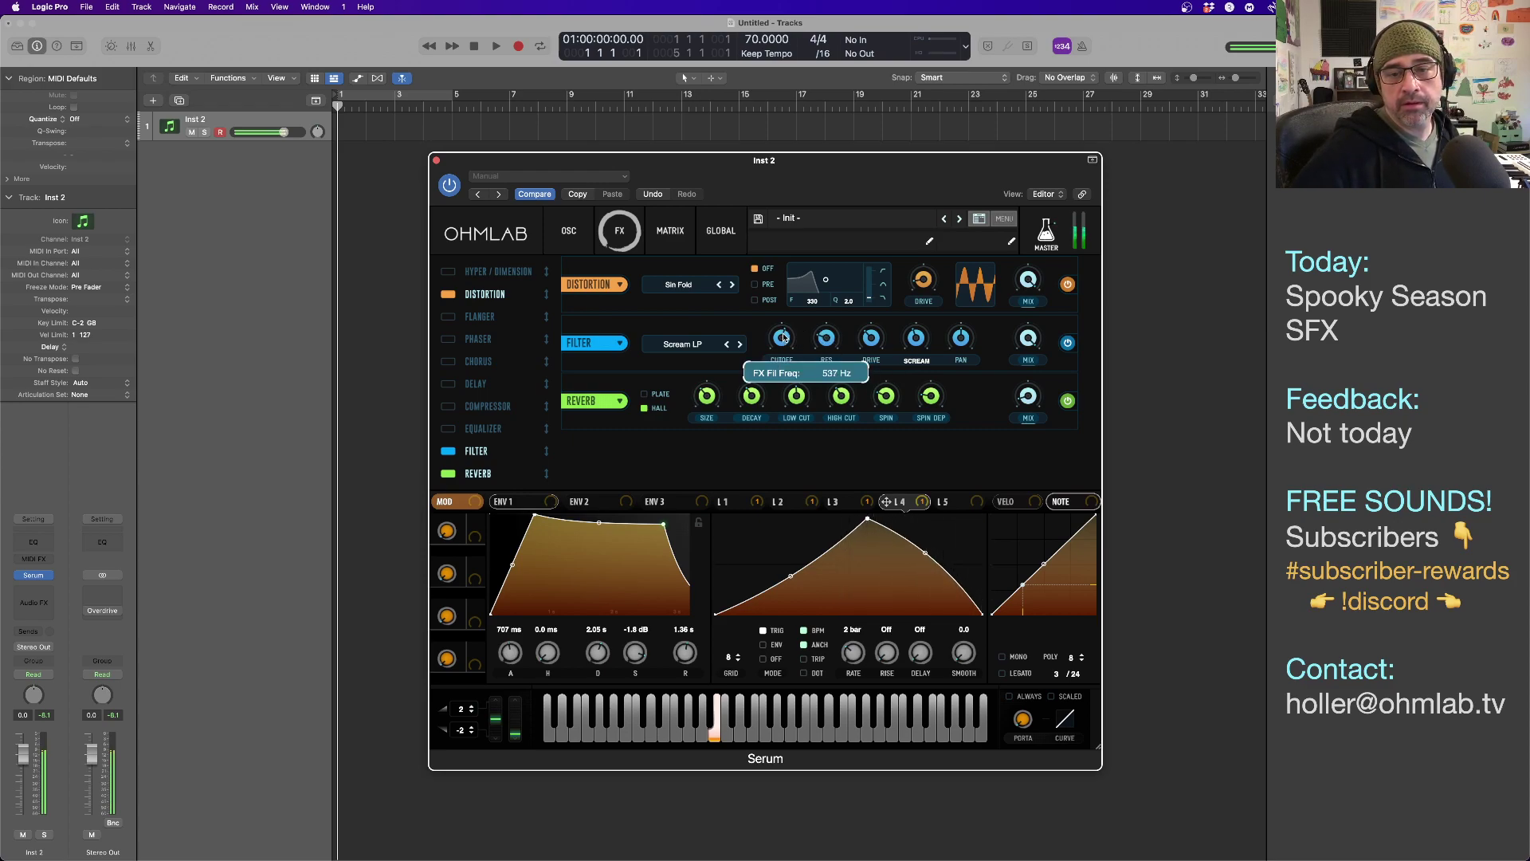
left_click_drag(1027, 339, 1025, 378)
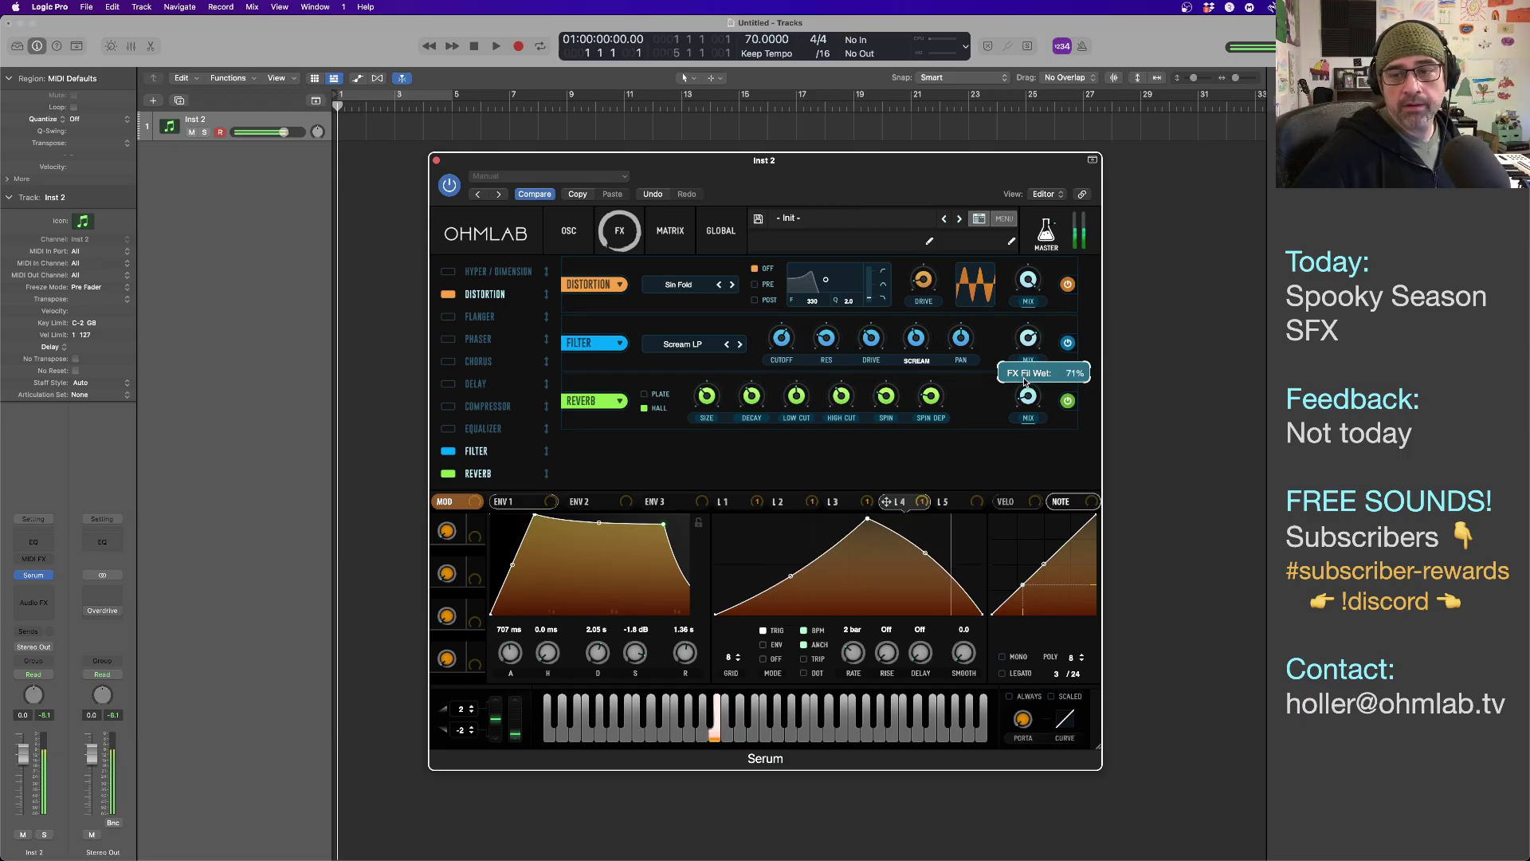
mouse_move(782, 349)
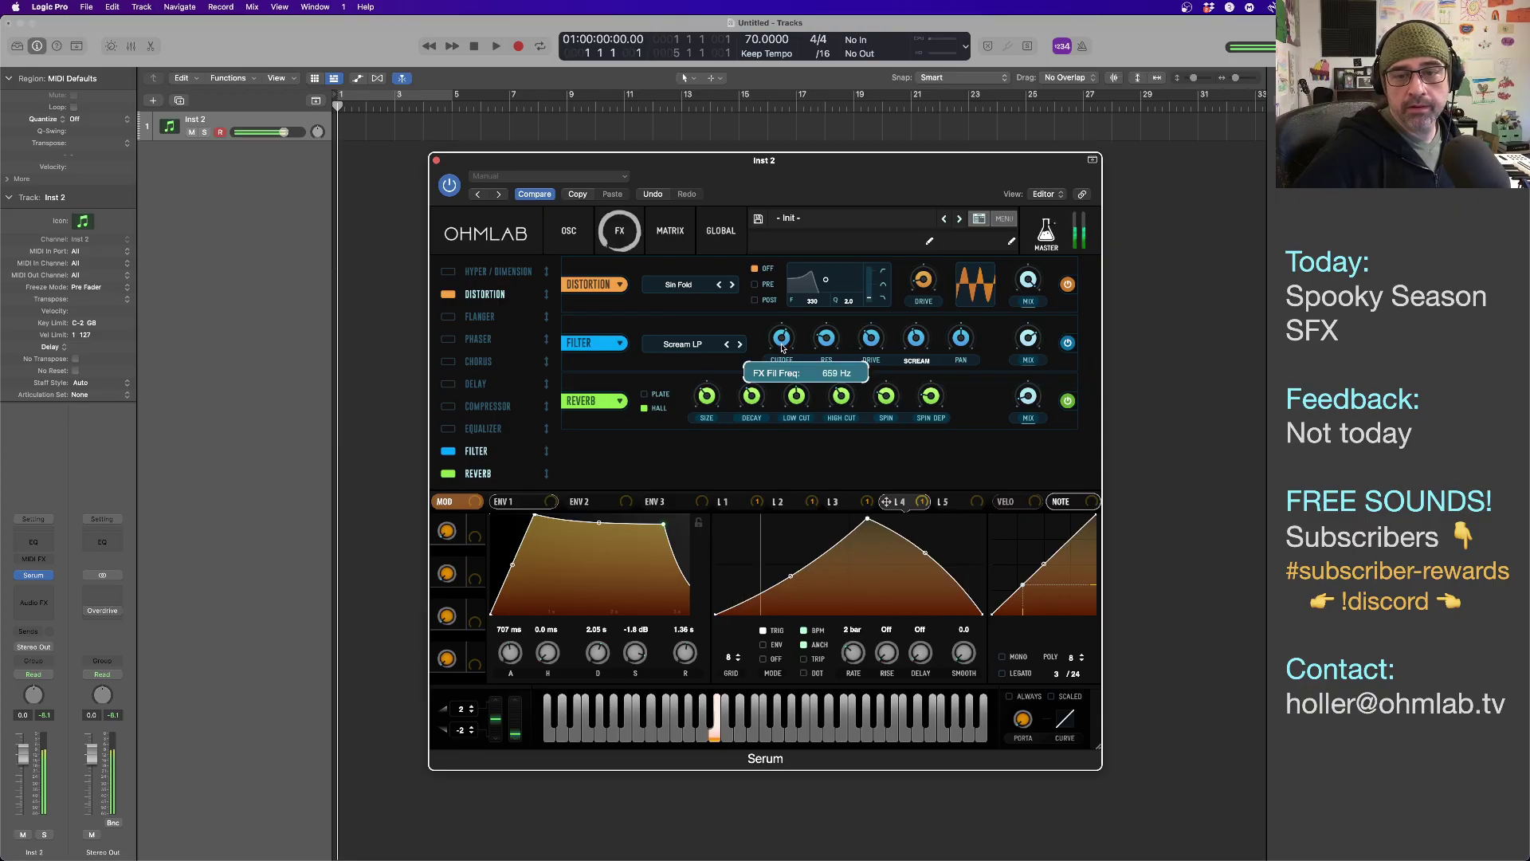
left_click_drag(782, 349, 782, 351)
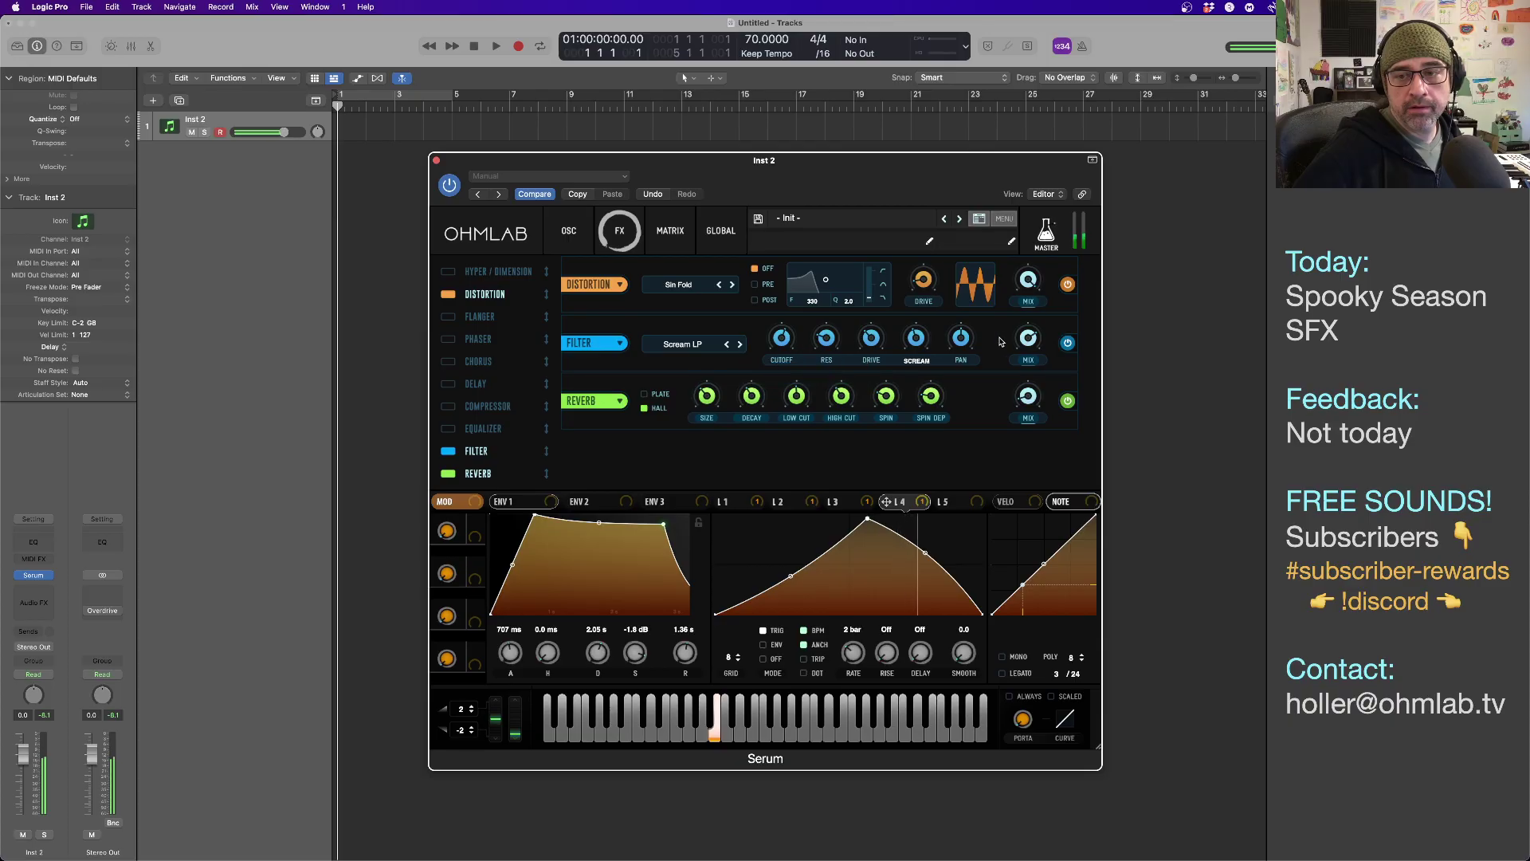
mouse_move(1026, 345)
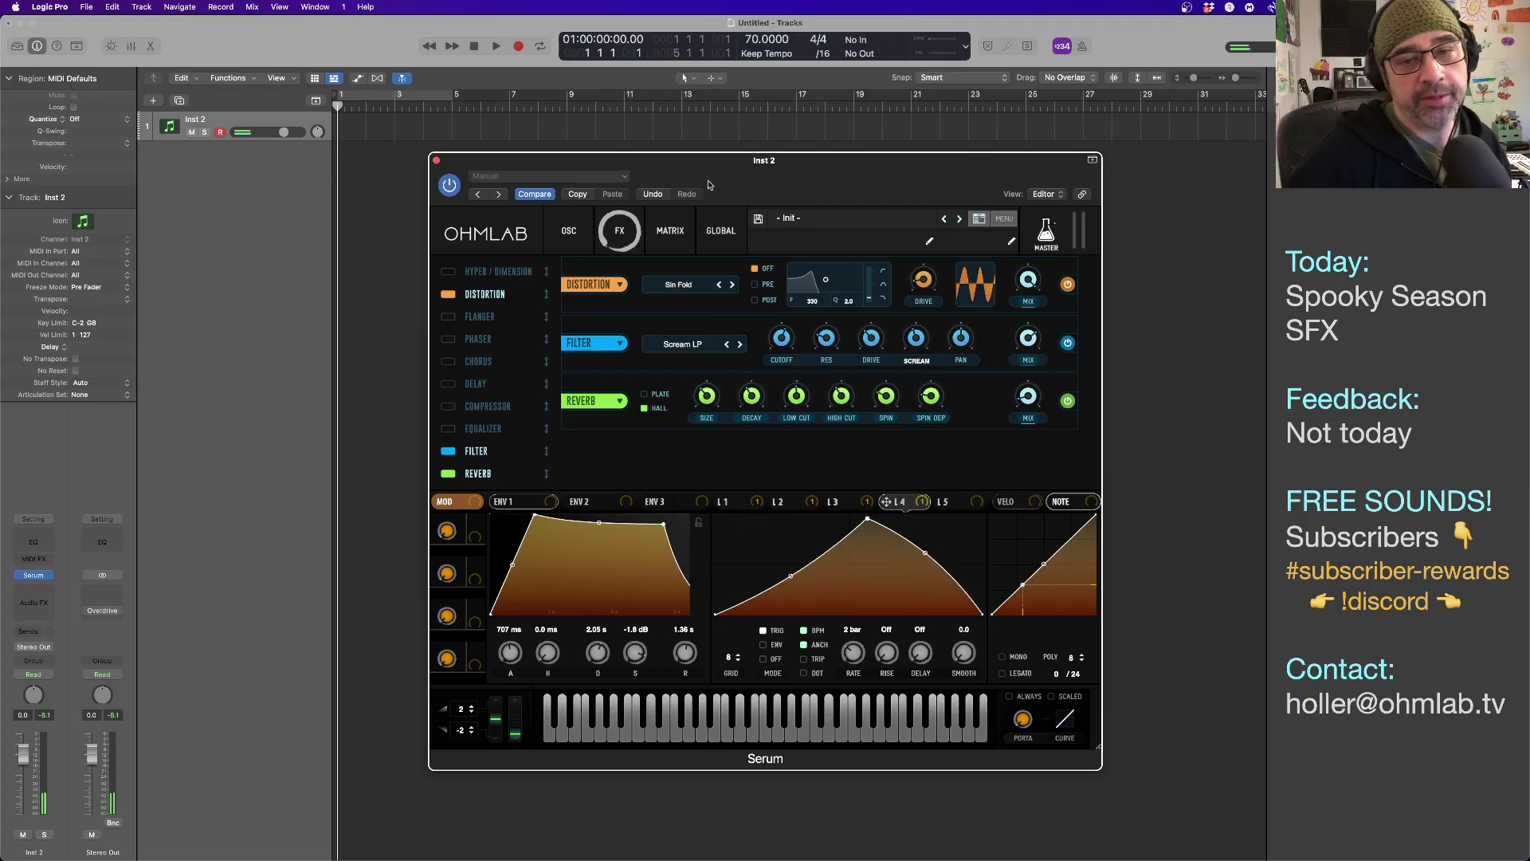
left_click_drag(873, 191, 598, 193)
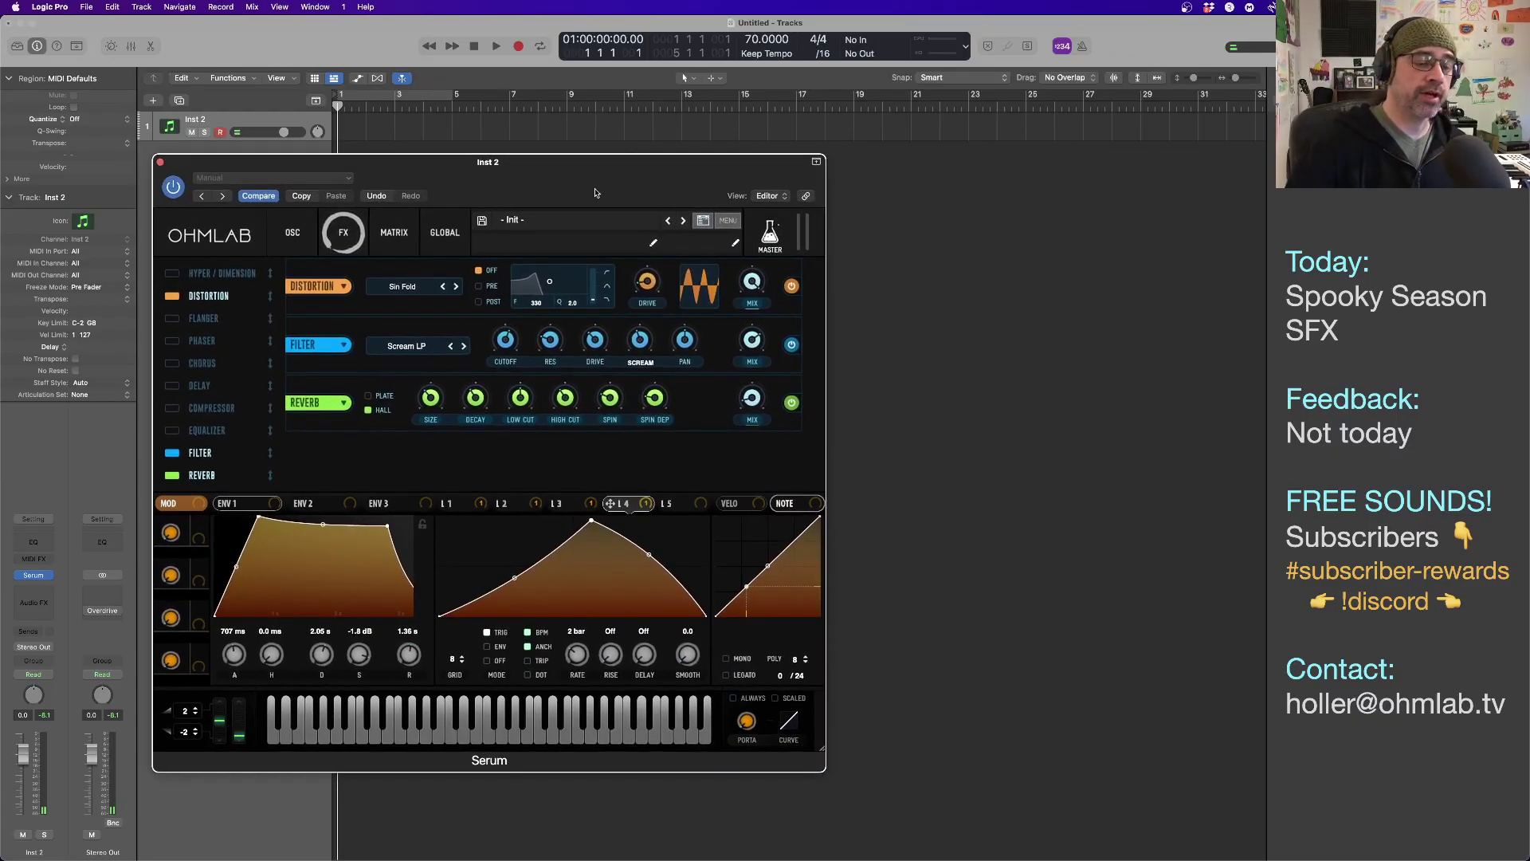
left_click(39, 595)
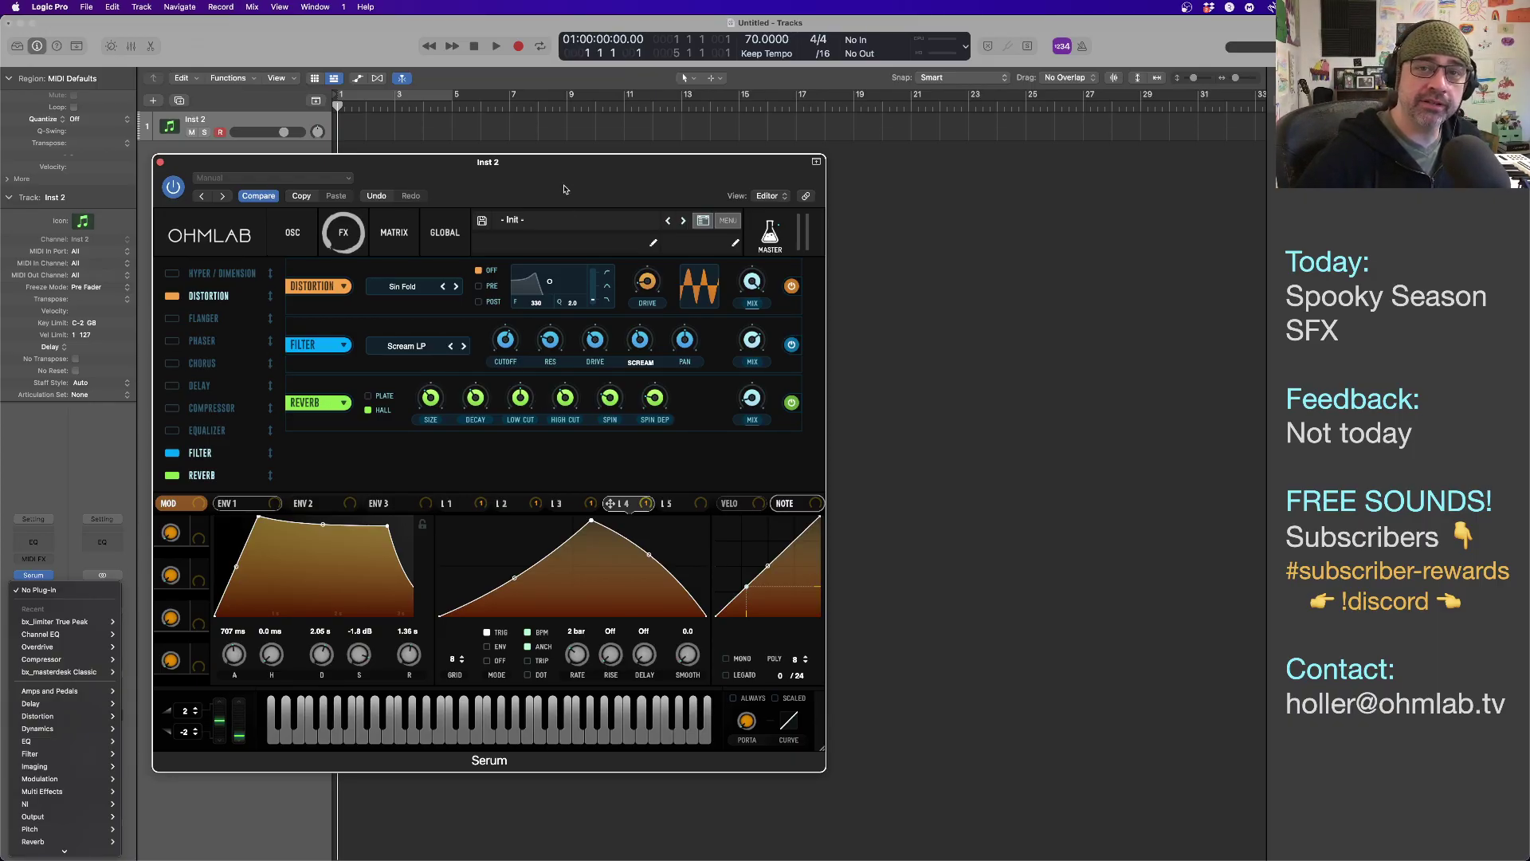
left_click_drag(492, 176, 528, 183)
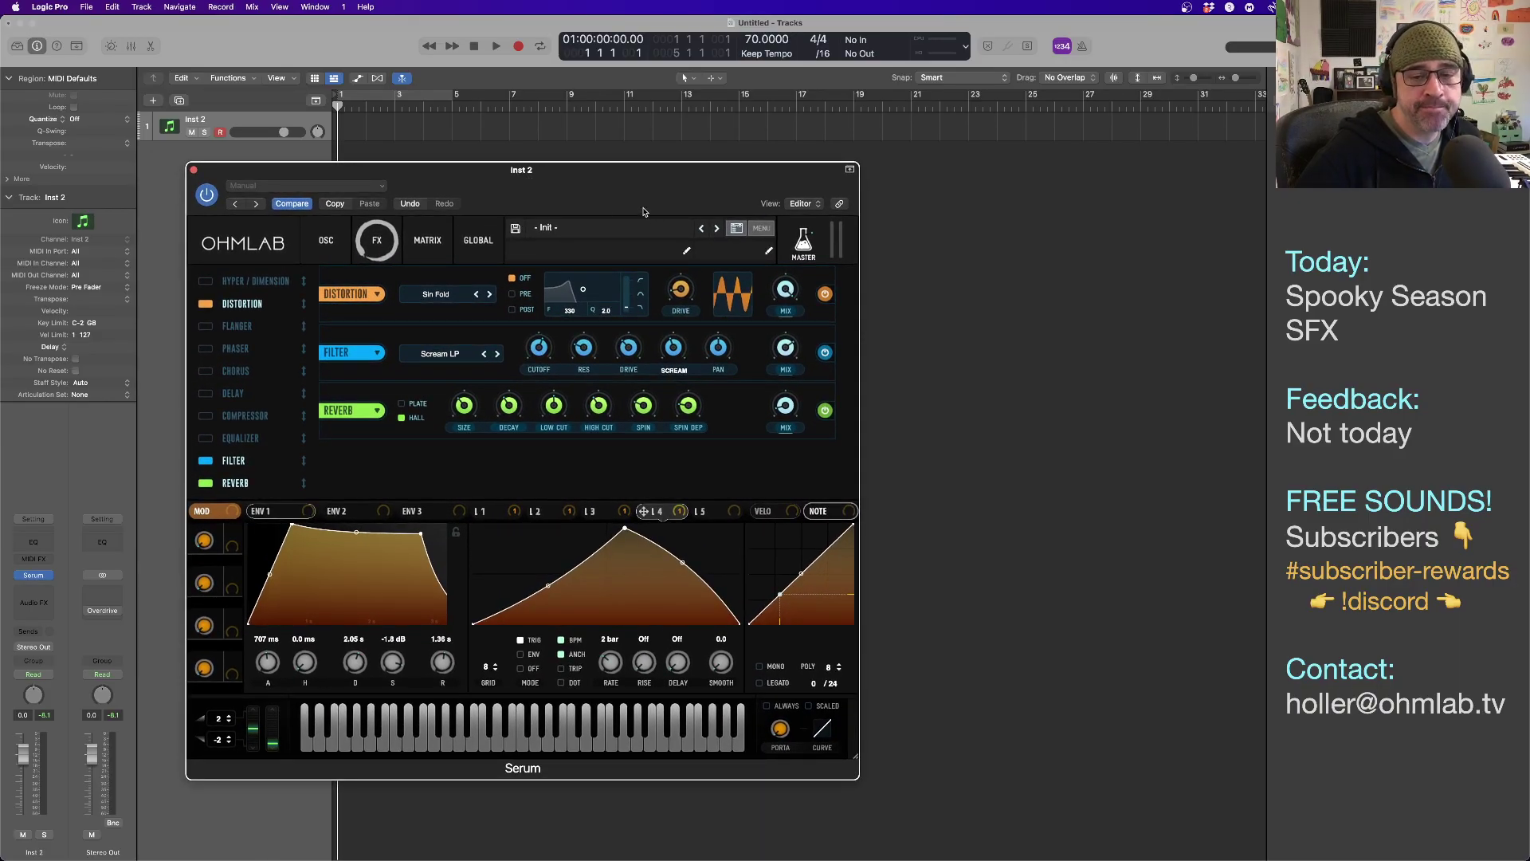
mouse_move(626, 201)
left_mouse_down()
mouse_move(668, 193)
mouse_move(618, 191)
left_mouse_up()
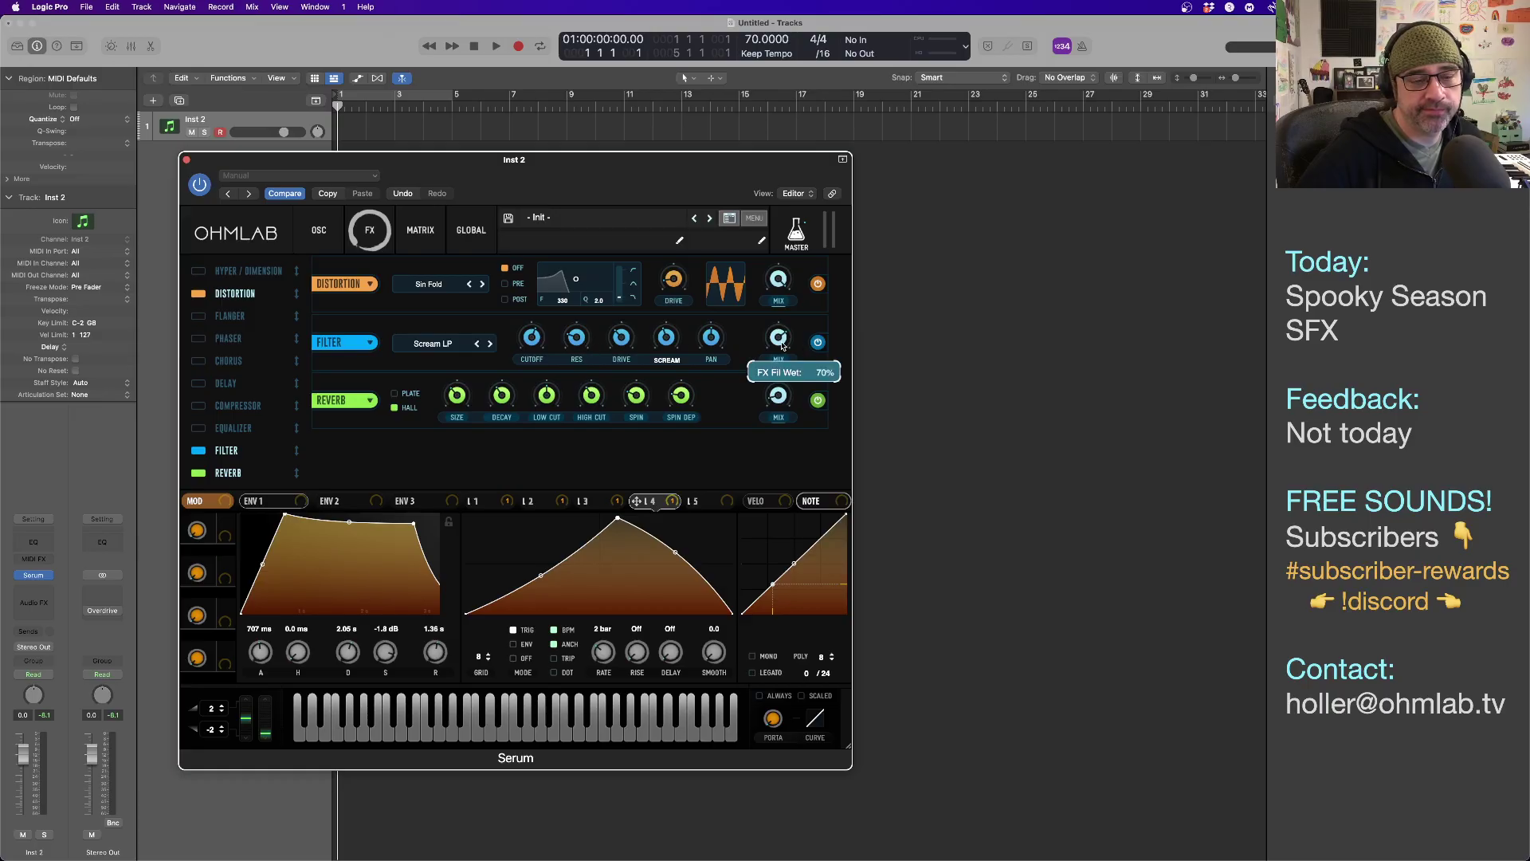
Insert Native Instruments' Guitar Rig 6 MFX as an audio effect on the Inst 2 channel strip.
left_click(48, 596)
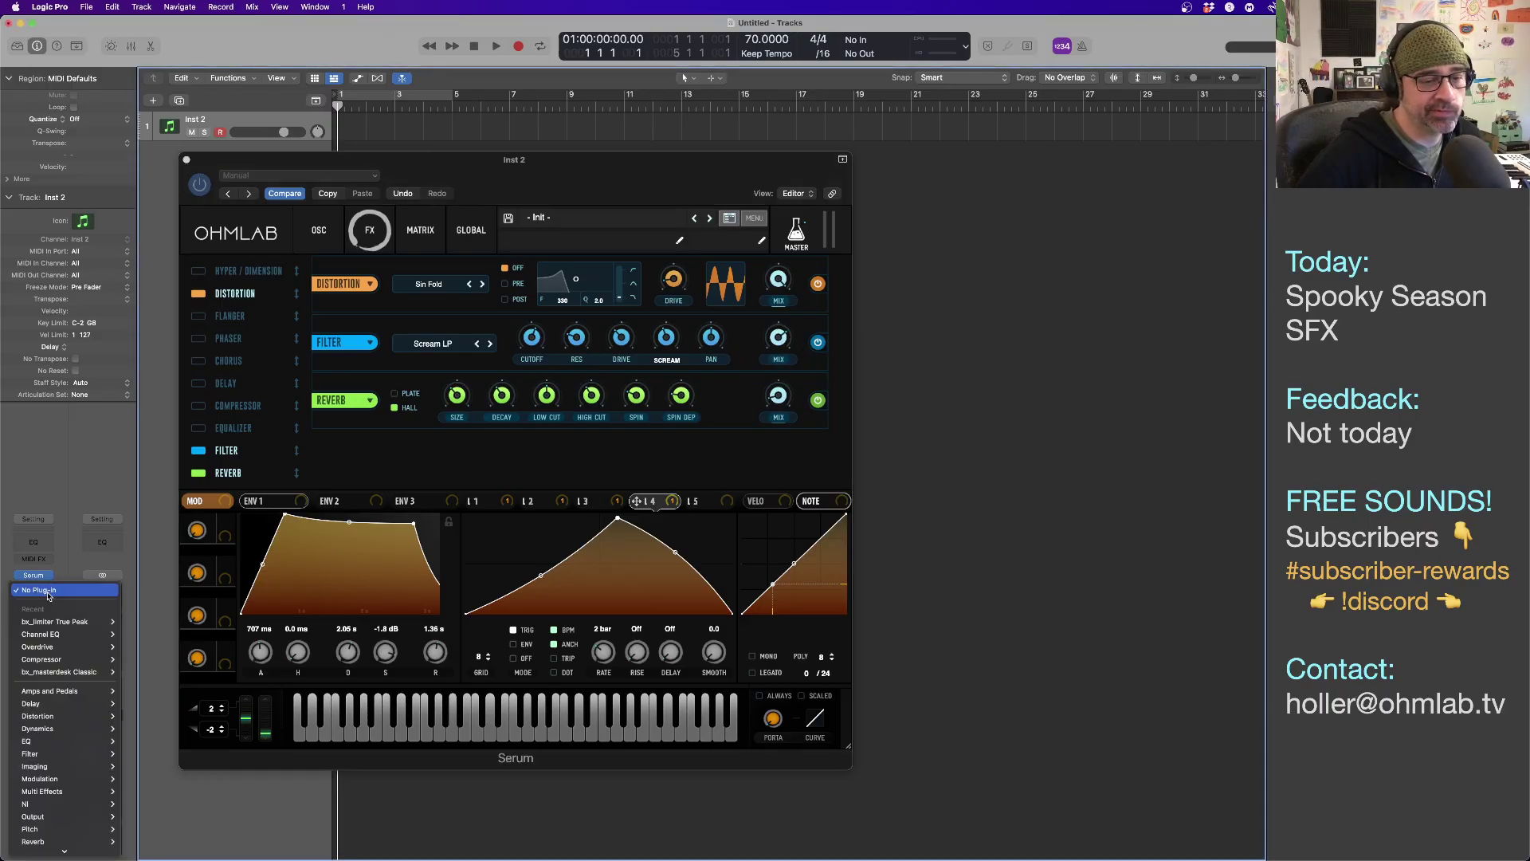
mouse_move(40, 835)
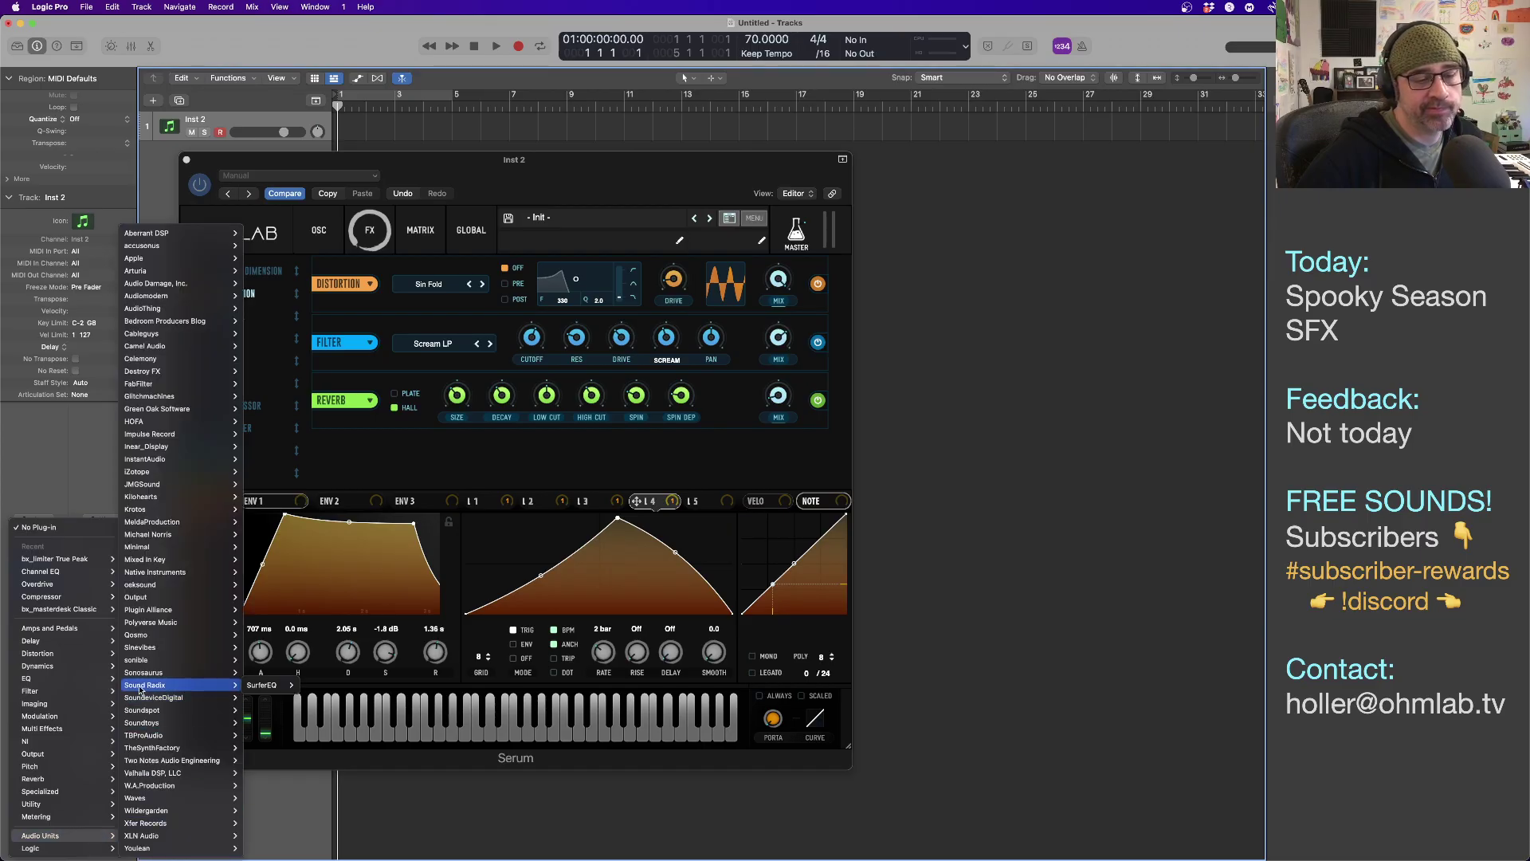
mouse_move(124, 446)
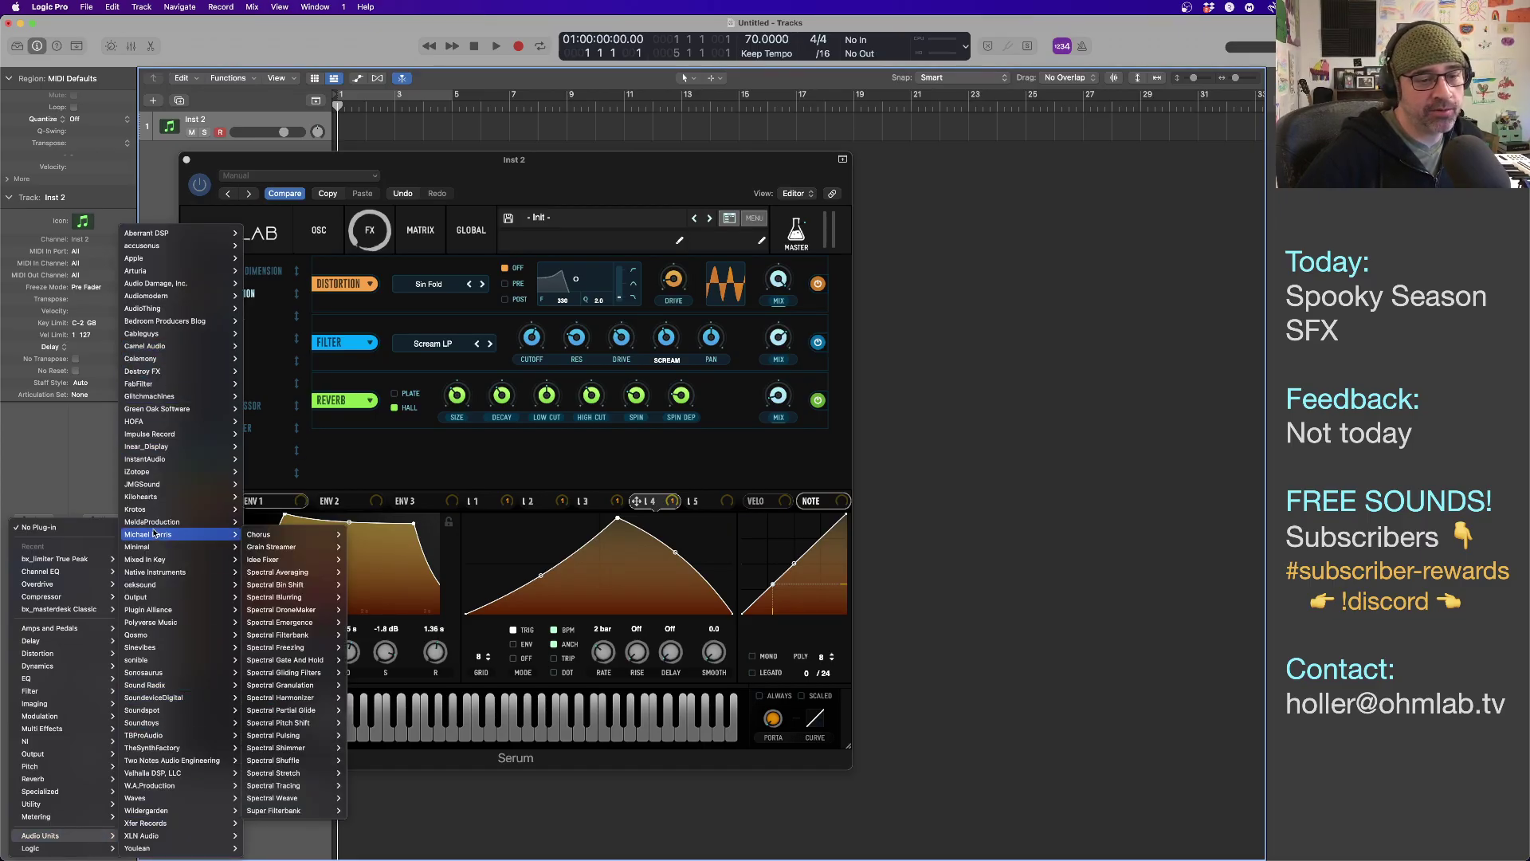
mouse_move(189, 577)
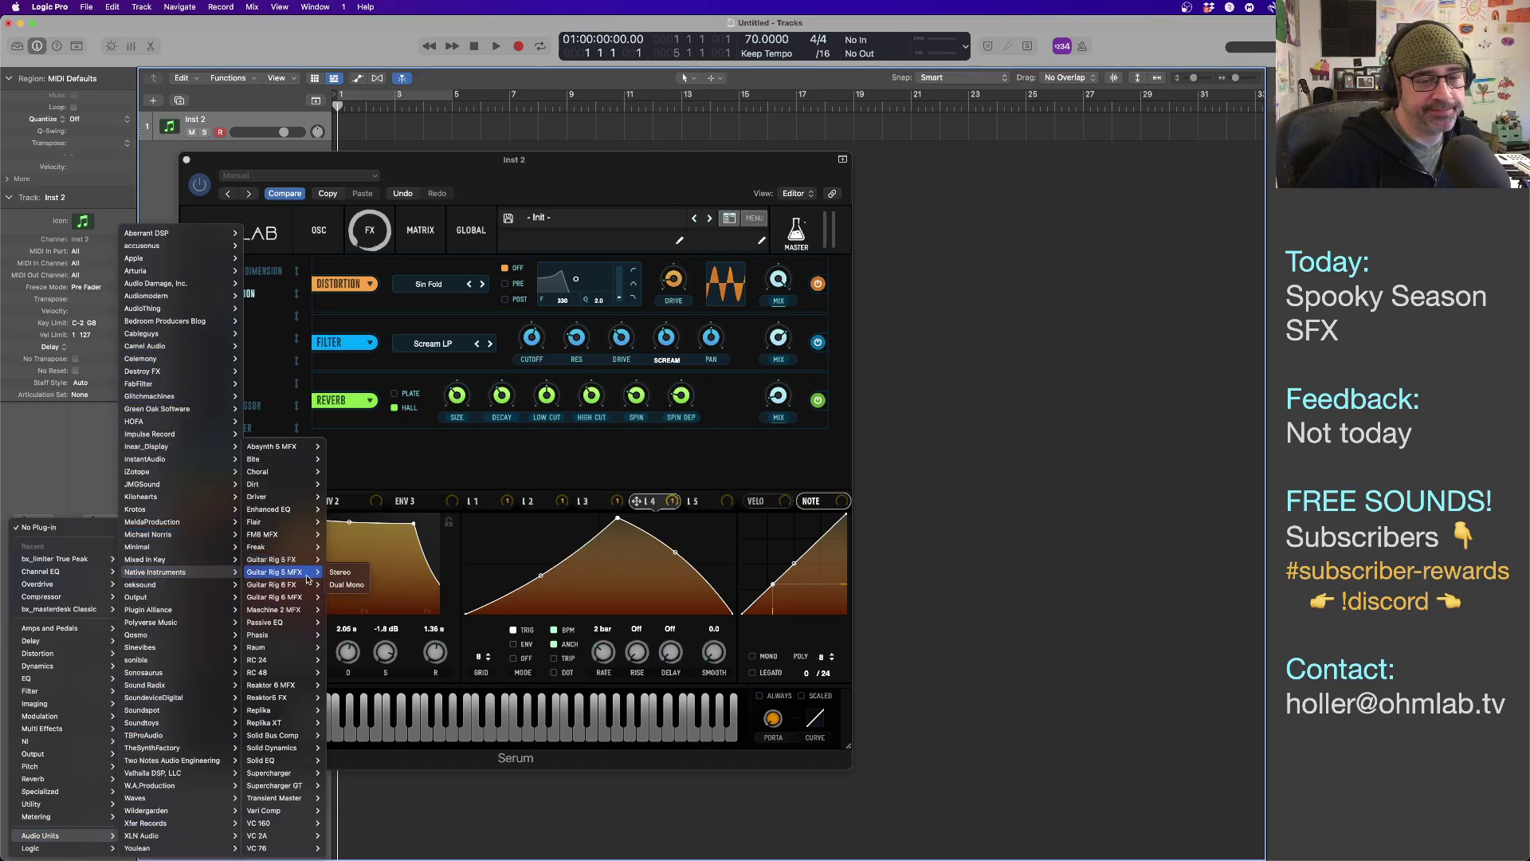
left_click(332, 598)
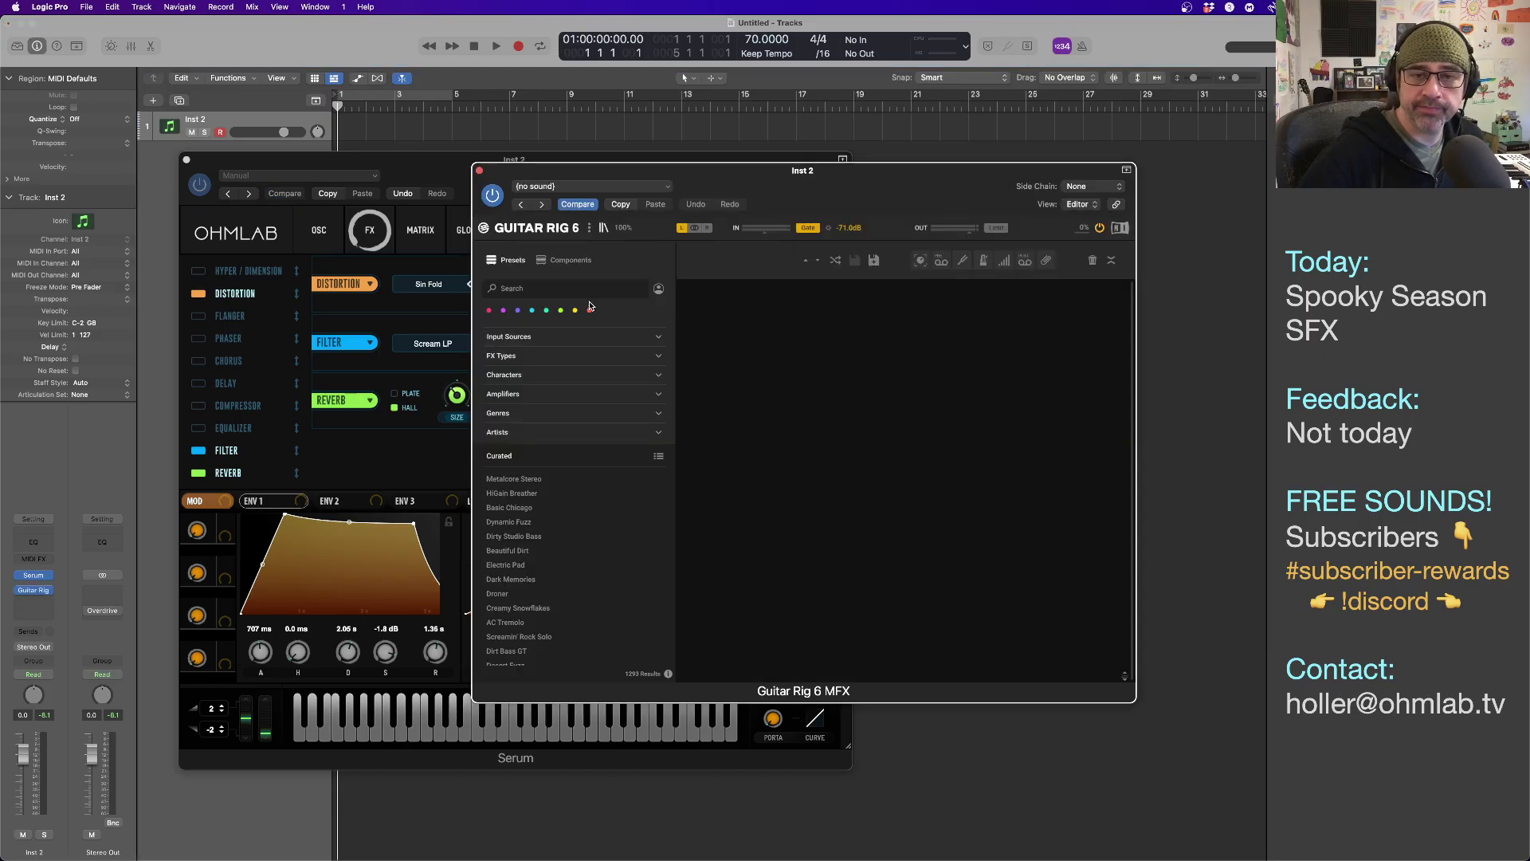
Set Guitar Rig's input to use both the left and right channels and enable its output limiter.
left_click_drag(770, 198, 747, 135)
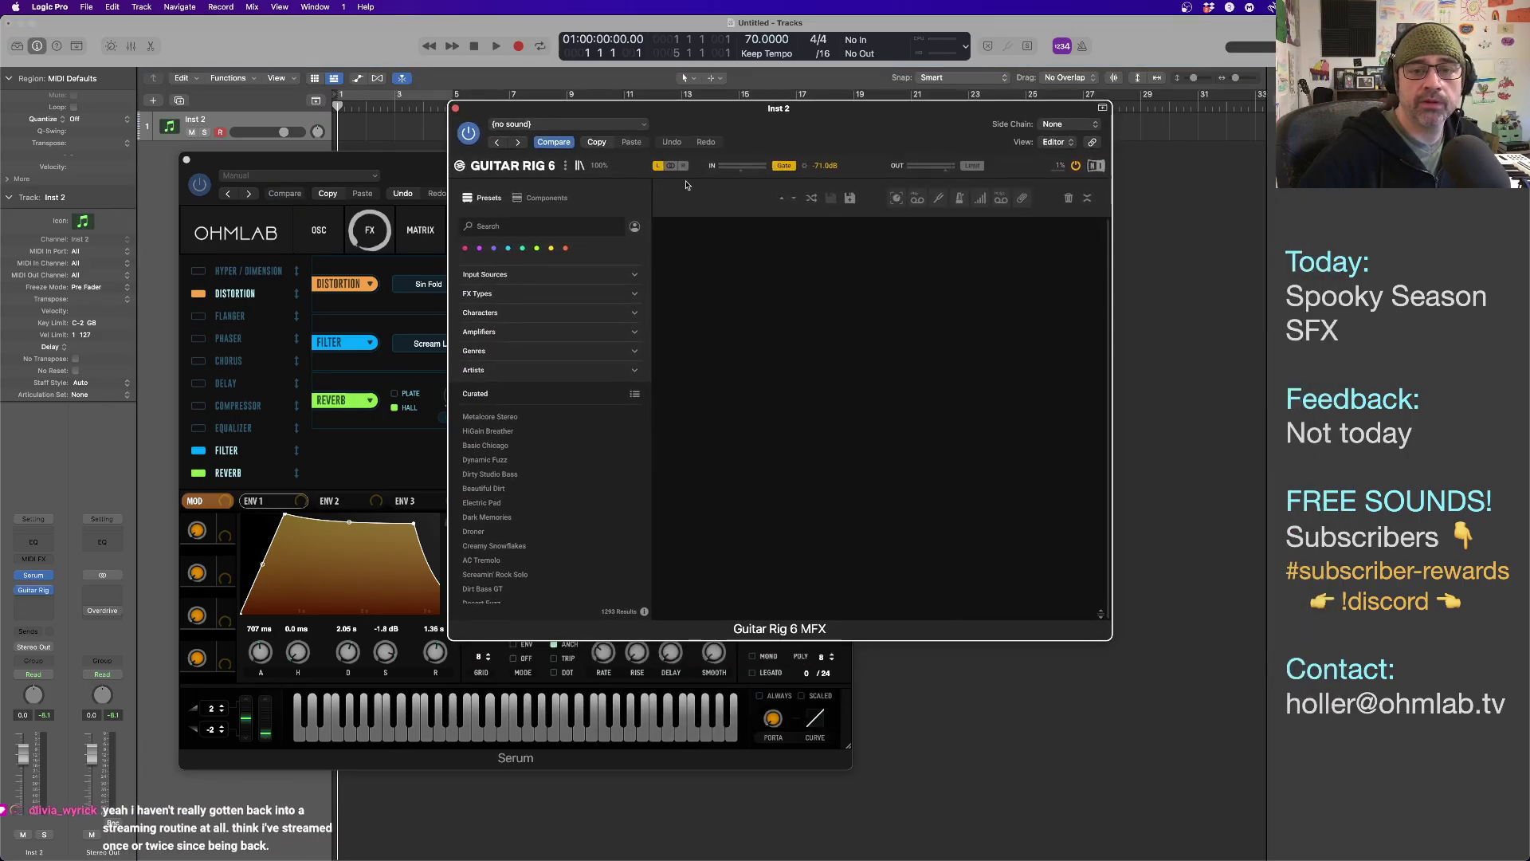
left_click(672, 167)
left_click(972, 165)
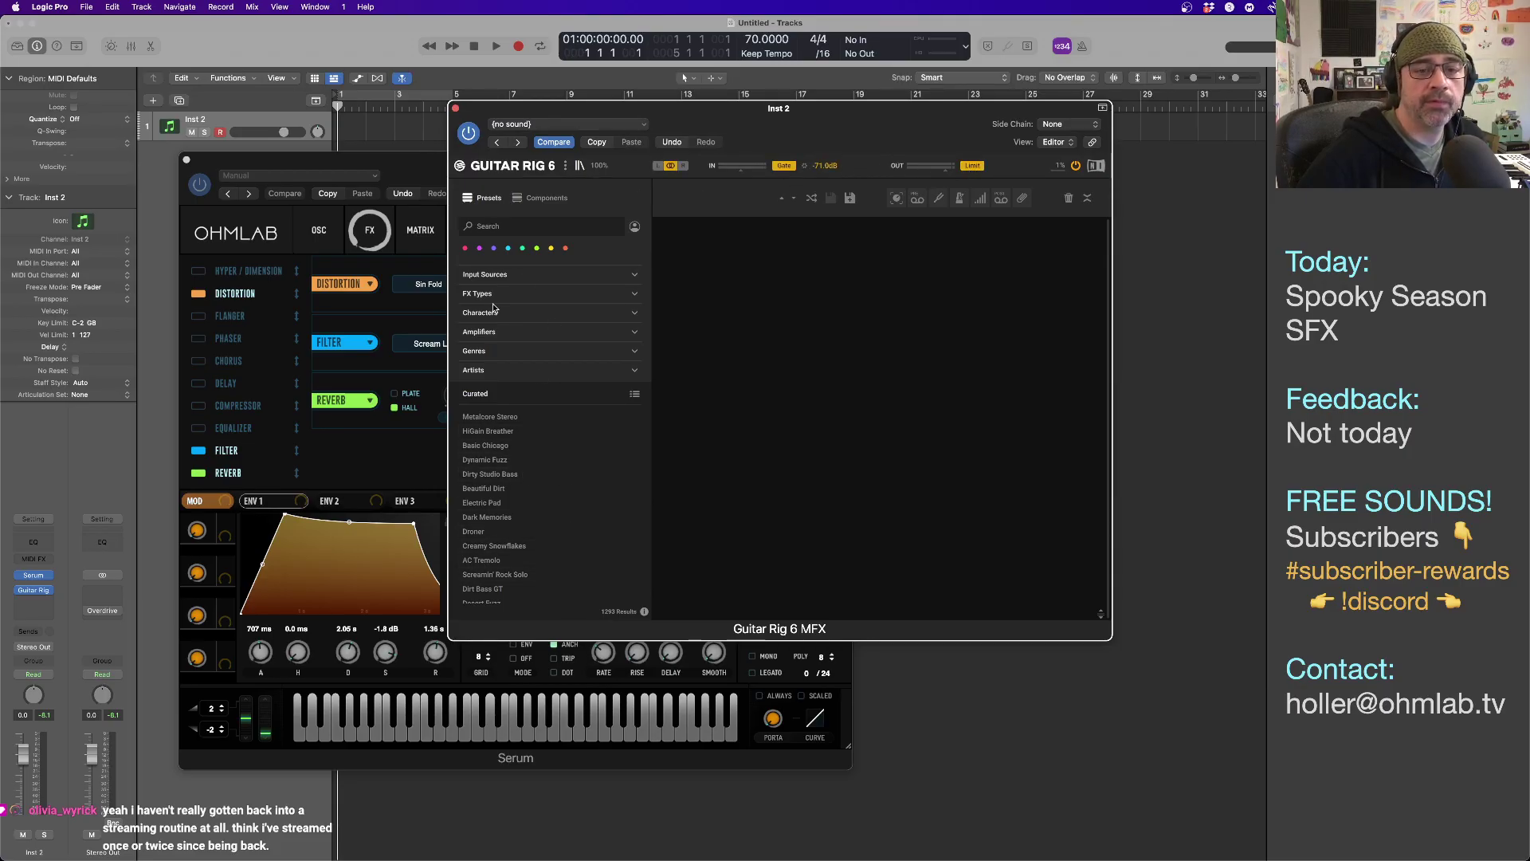
Filter the Guitar Rig presets by the Metal genre and move the plug-in window clear of Serum.
left_click(517, 352)
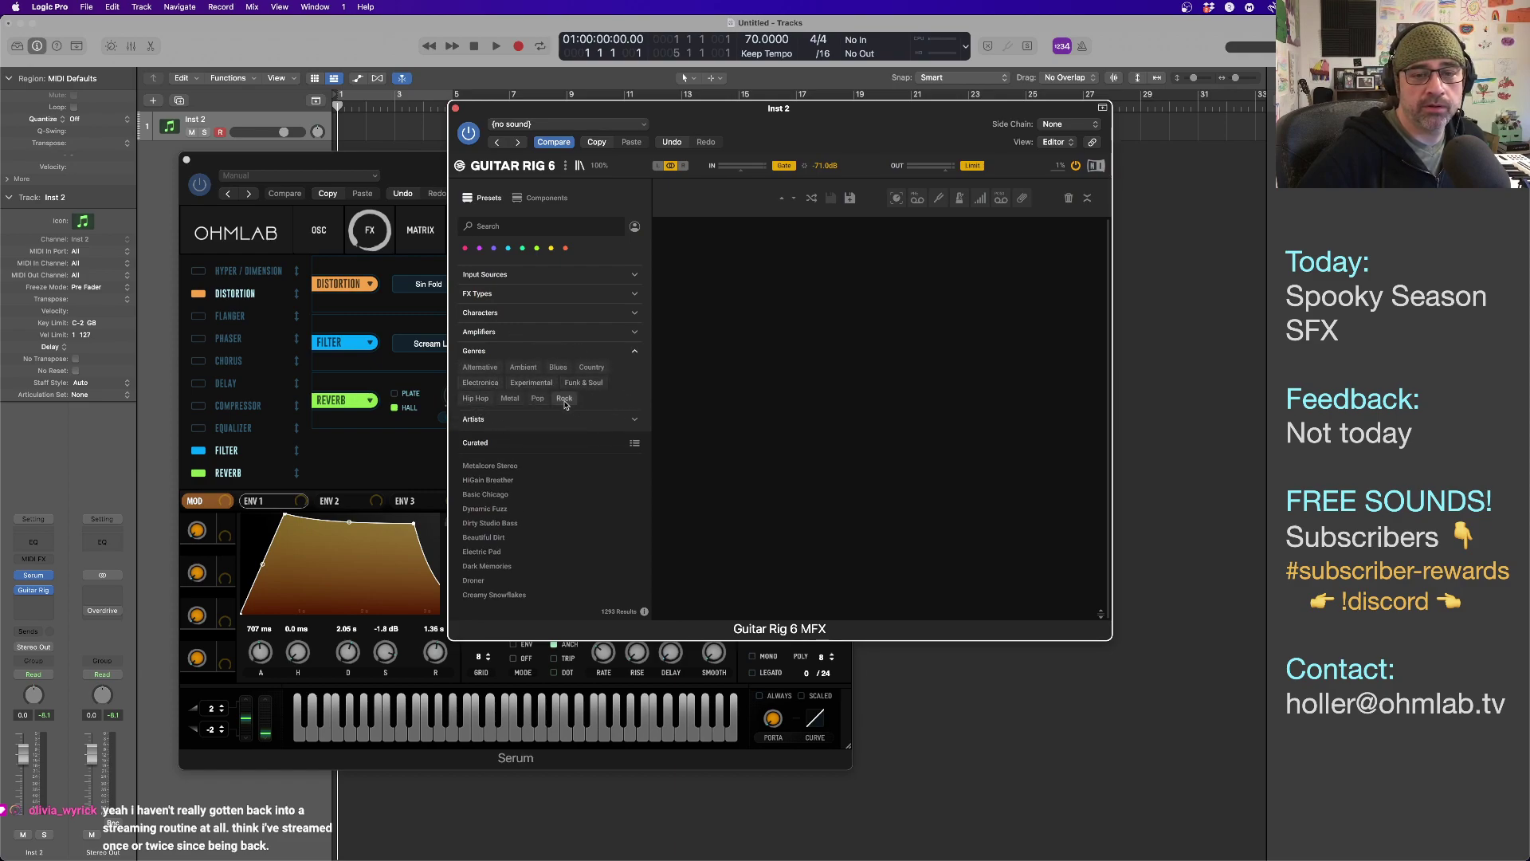
left_click(510, 399)
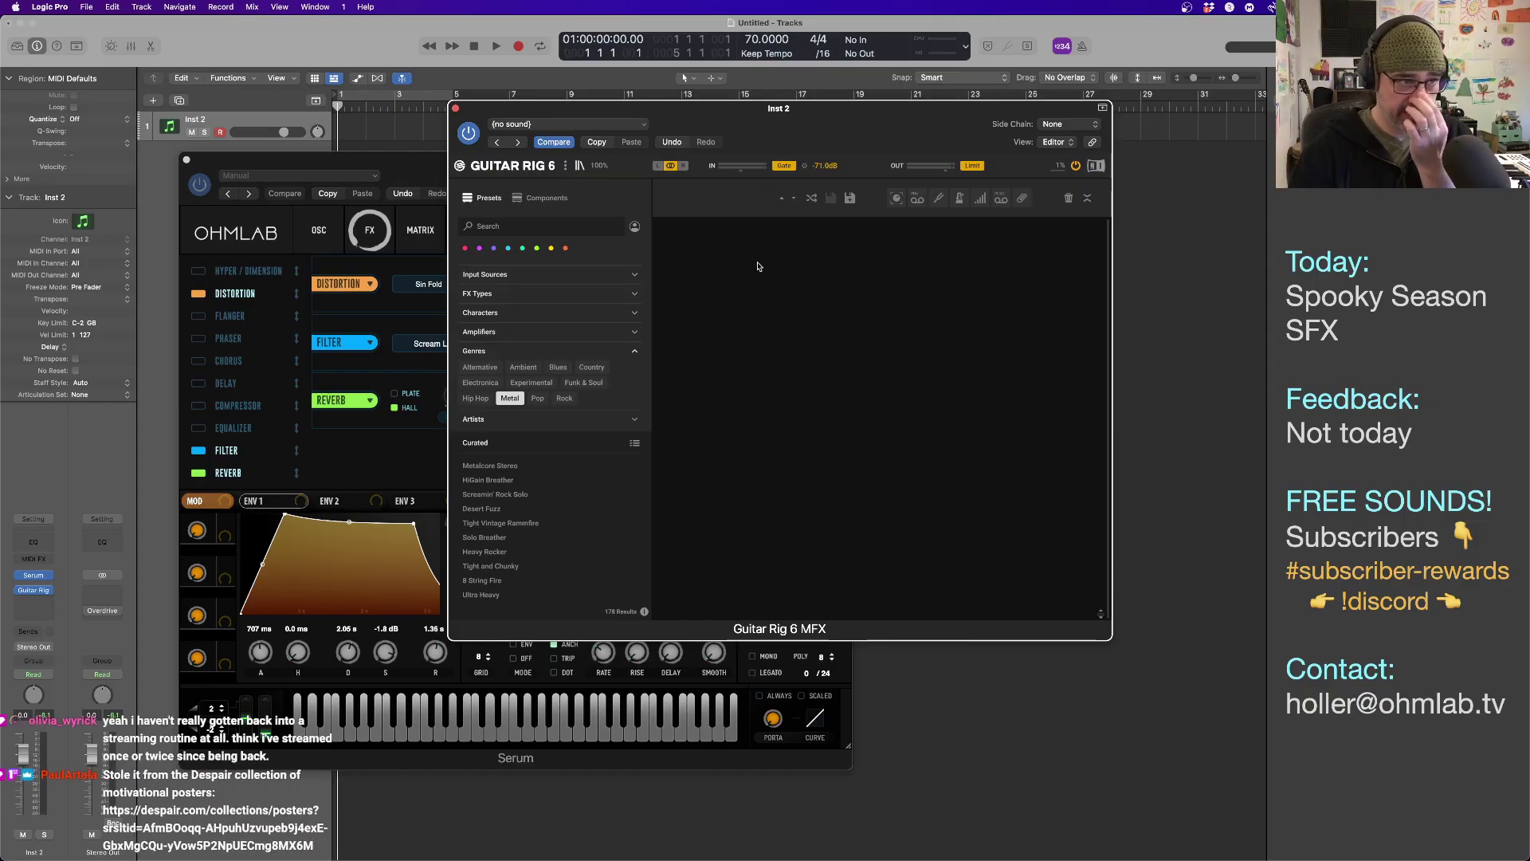
left_click_drag(699, 121, 792, 169)
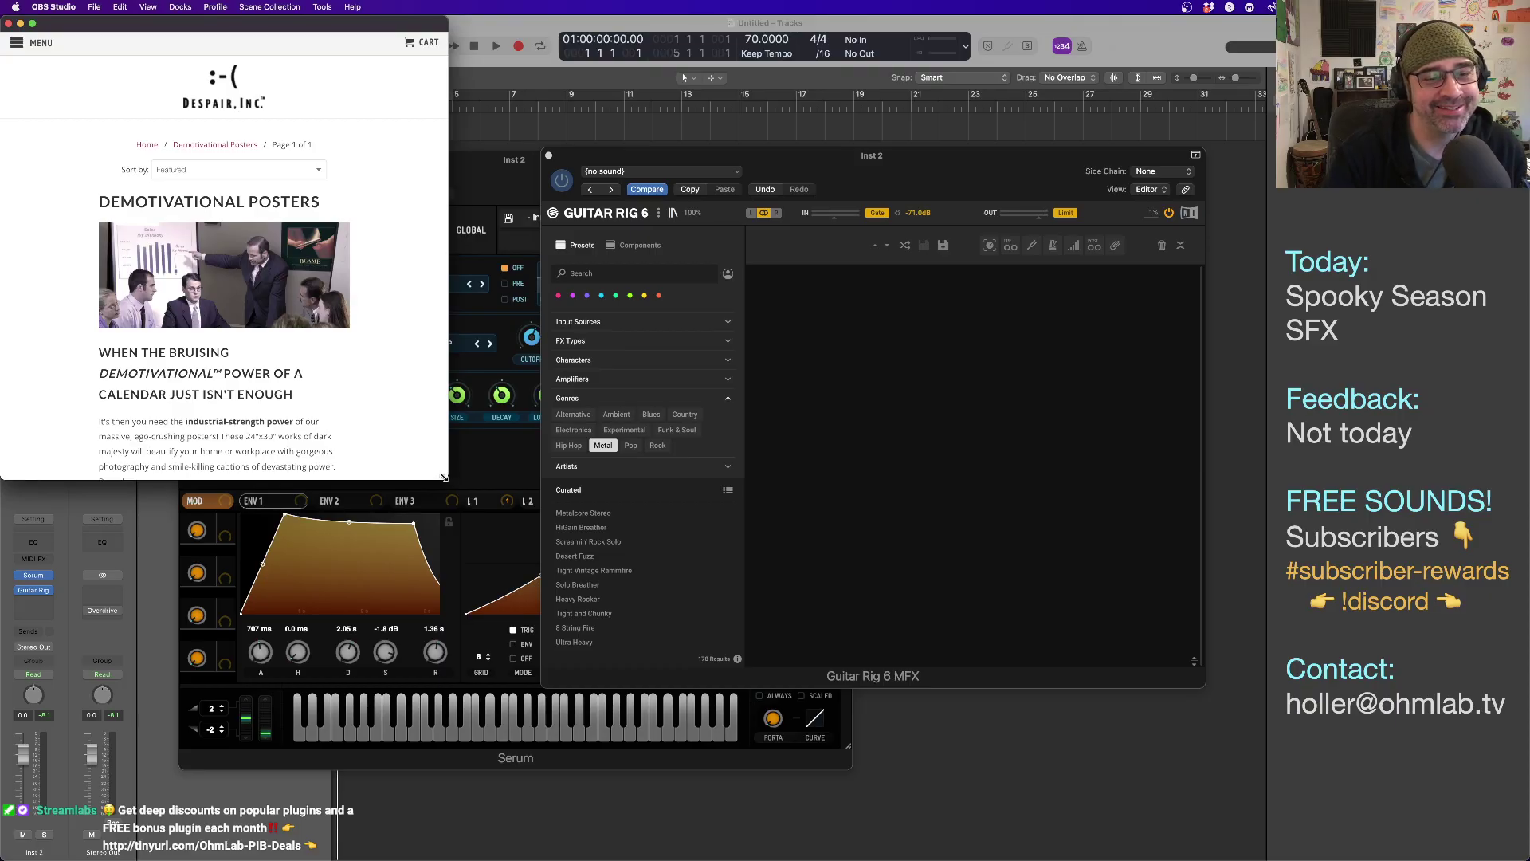
Enlarge the browser window to look through Despair, Inc.'s Demotivational Posters page, and switch back to Guitar Rig 6 in Logic Pro.
left_click_drag(444, 476, 632, 837)
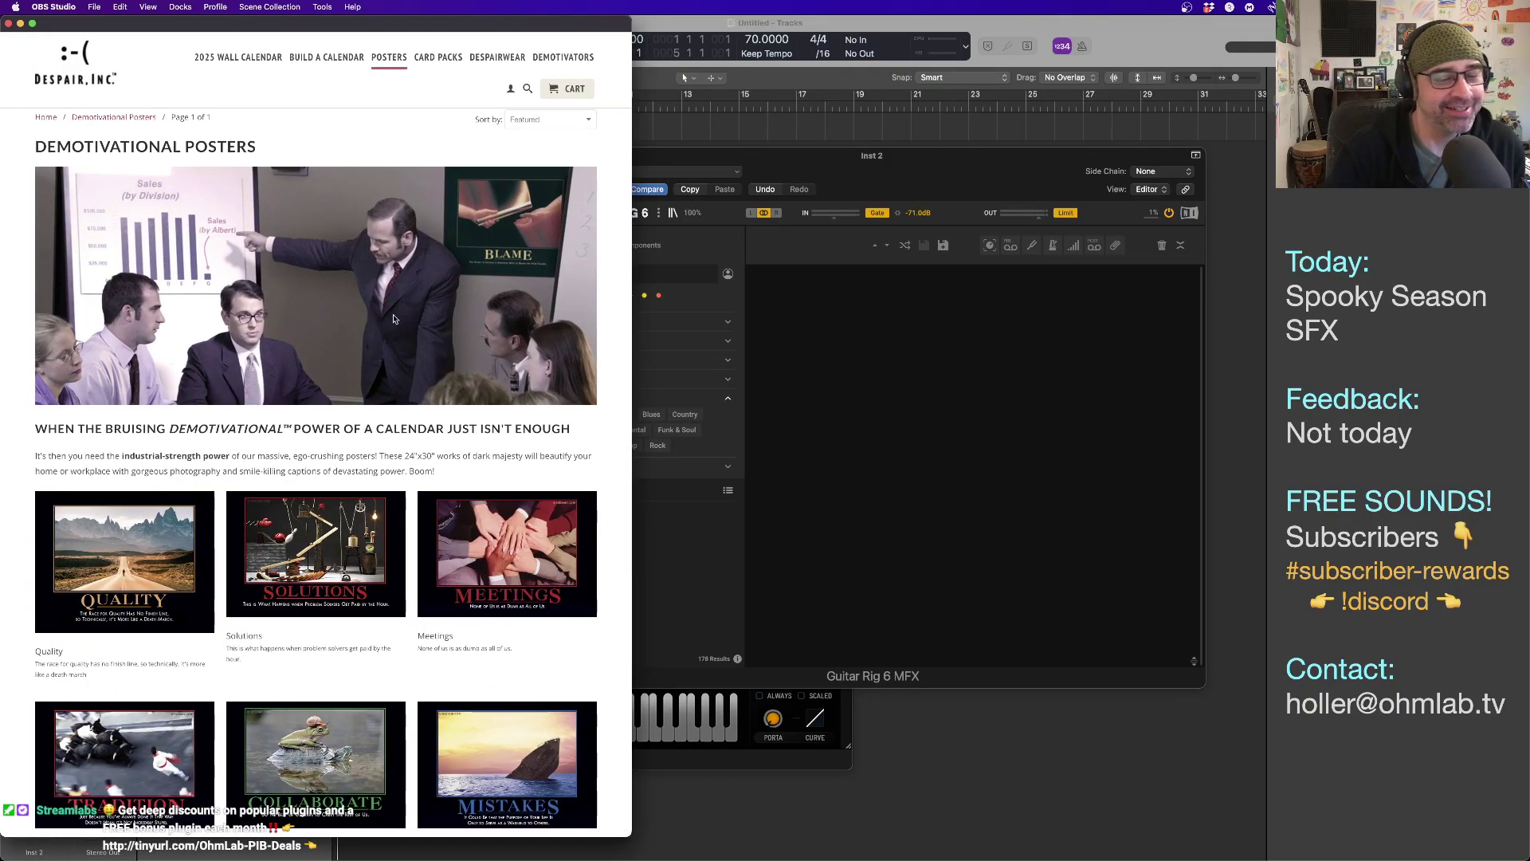
scroll(393, 319, "down", 5)
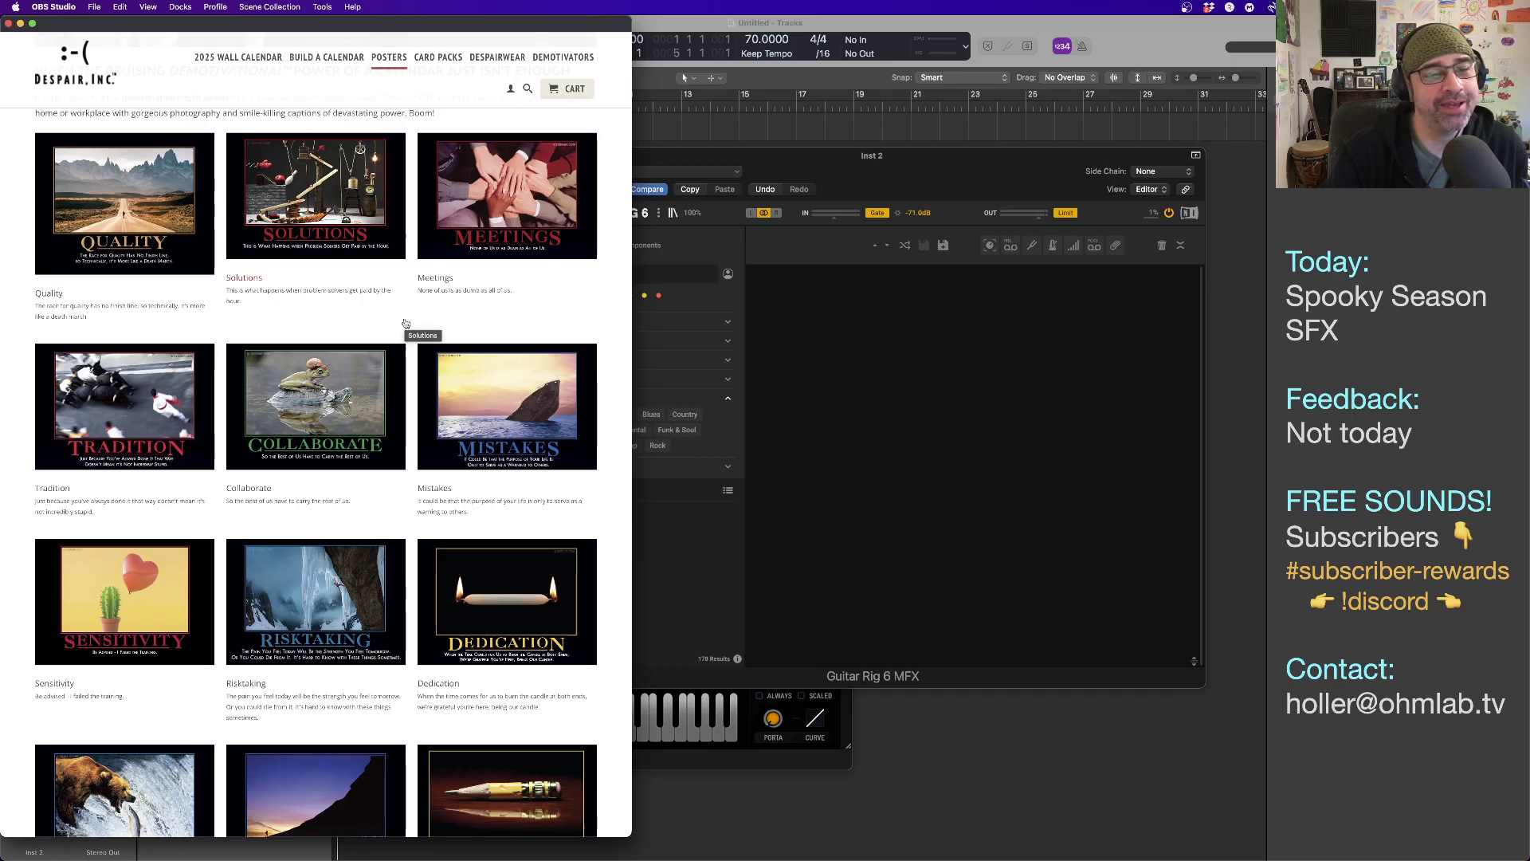
scroll(406, 323, "down", 1)
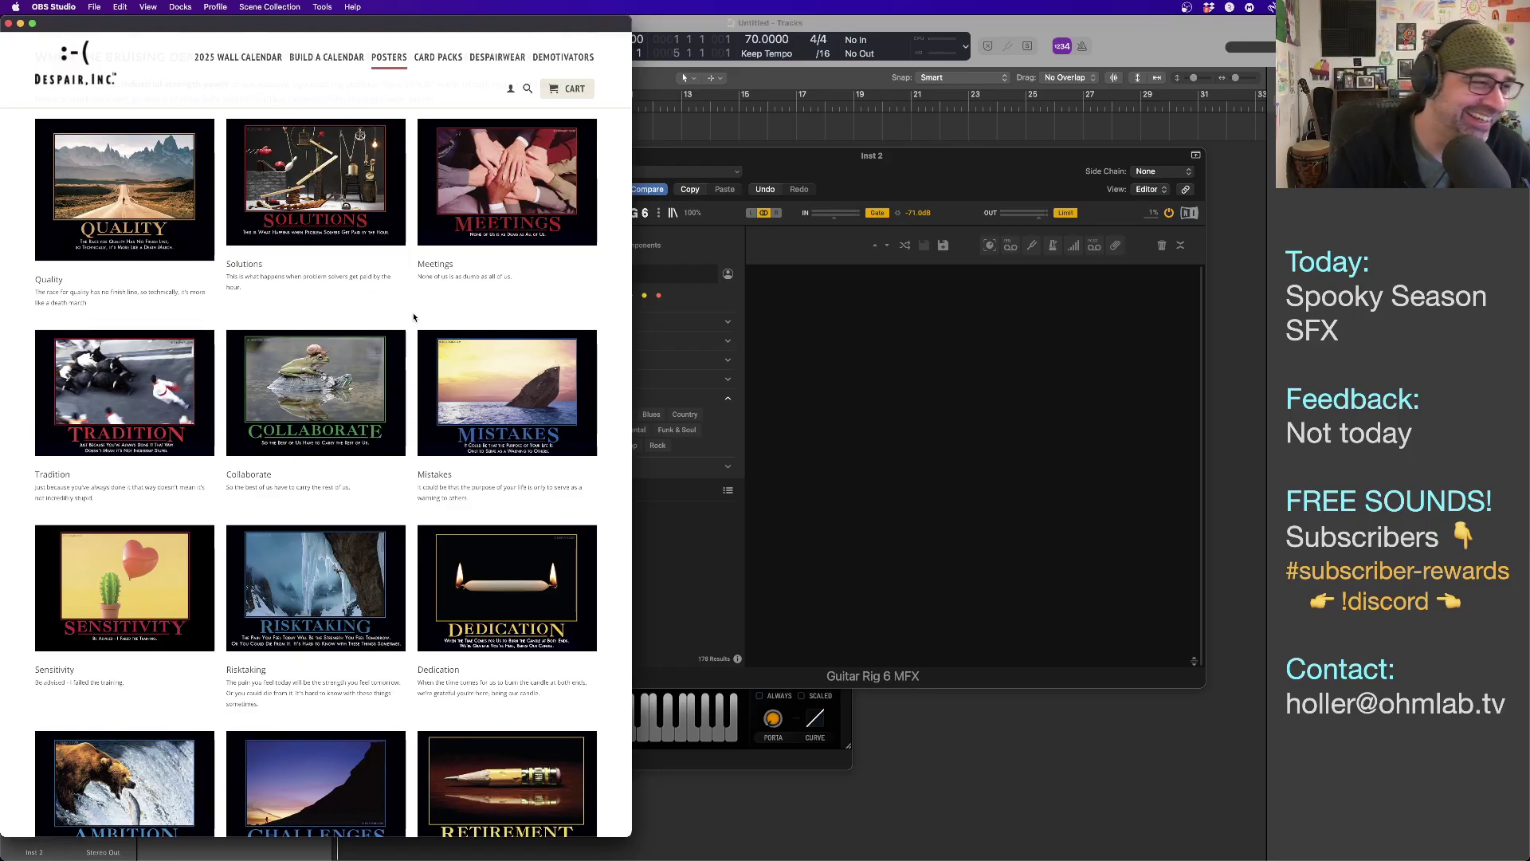
scroll(414, 317, "down", 2)
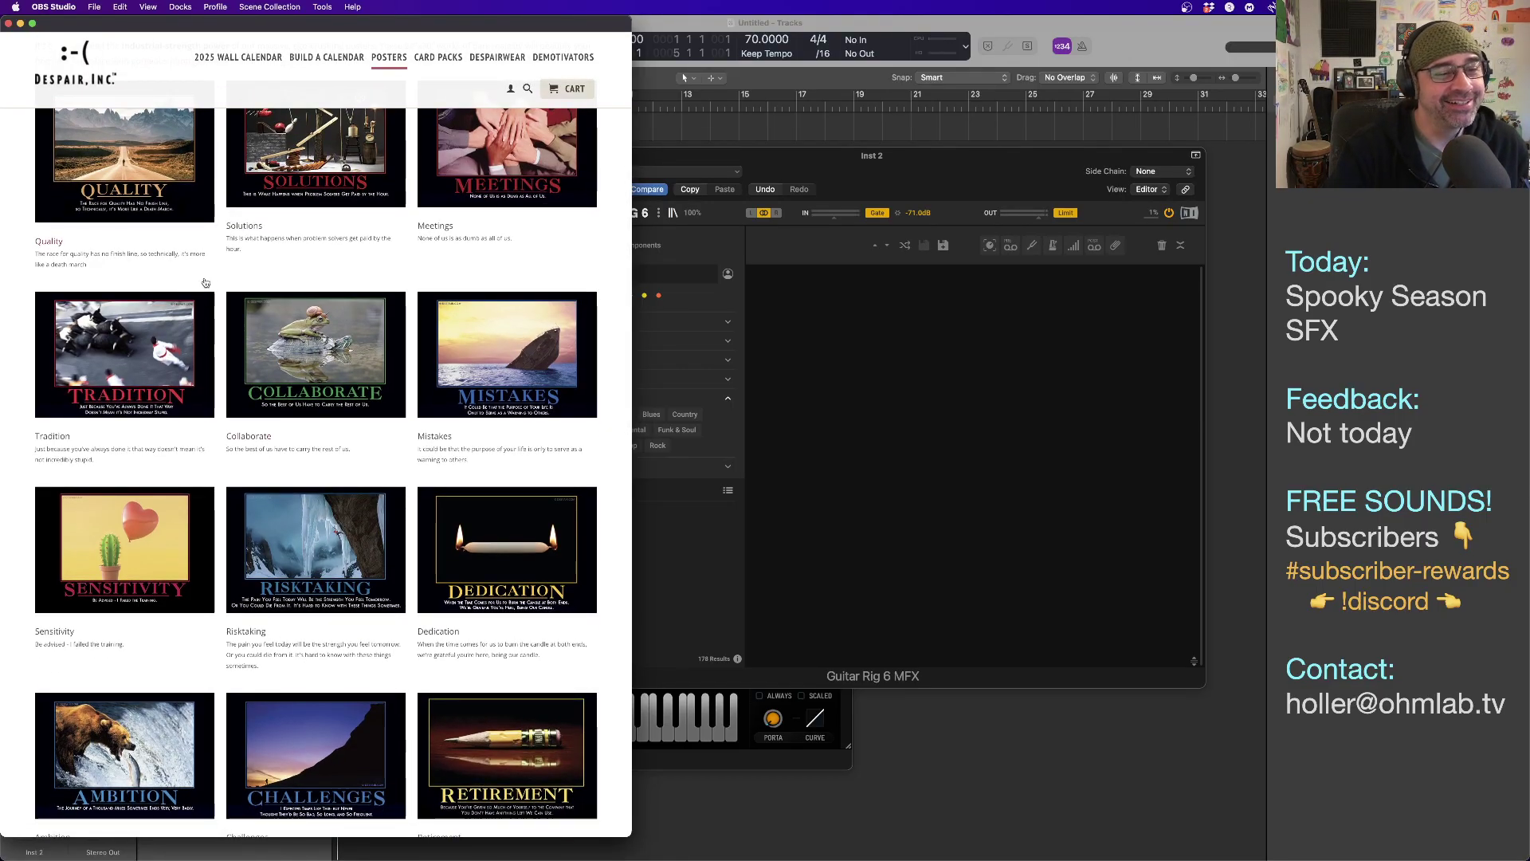
scroll(207, 281, "down", 3)
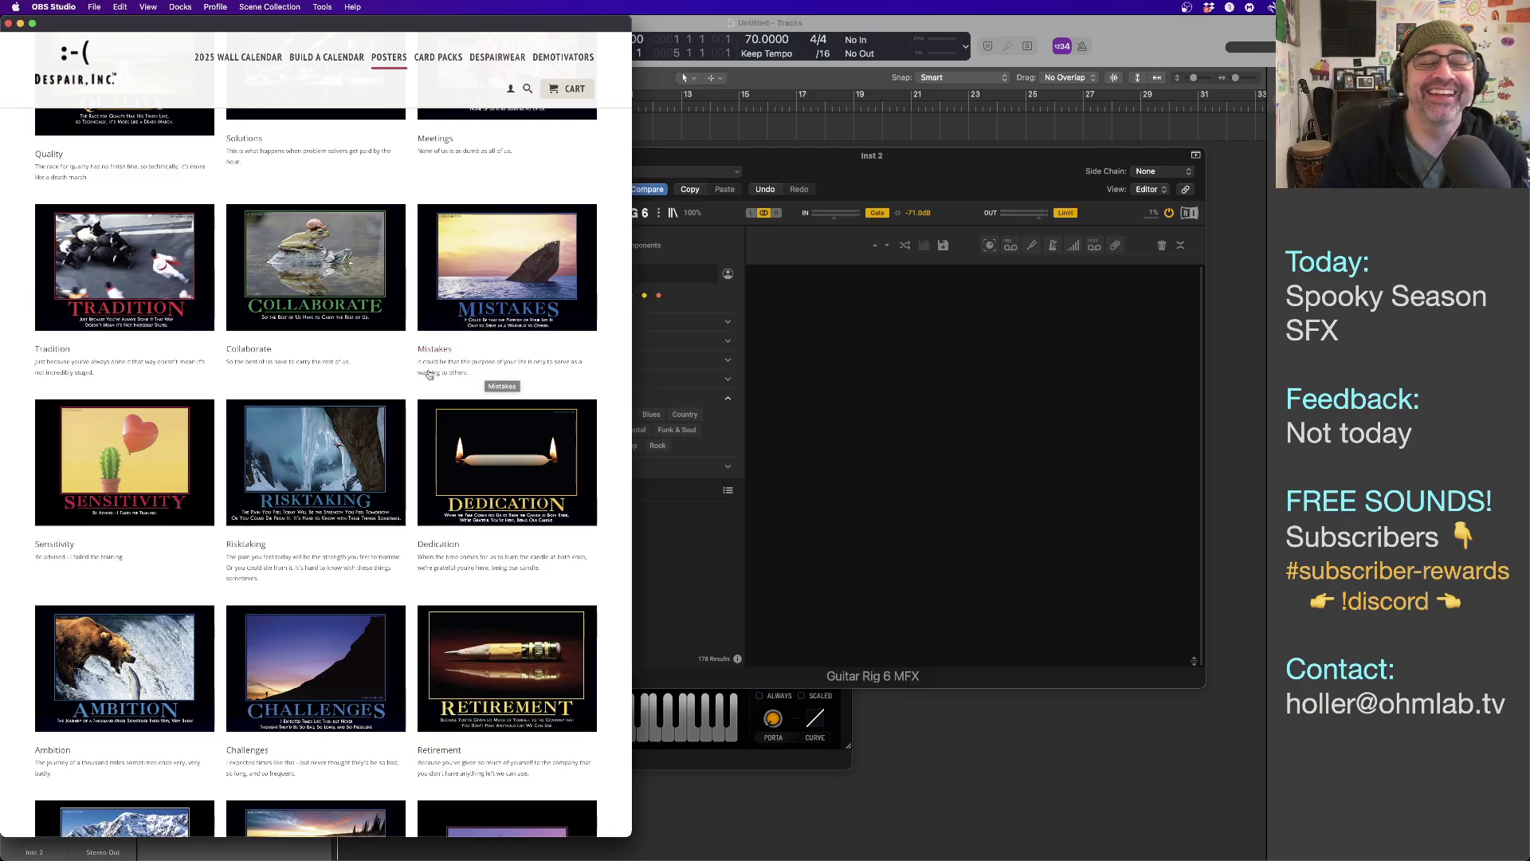
scroll(422, 363, "down", 3)
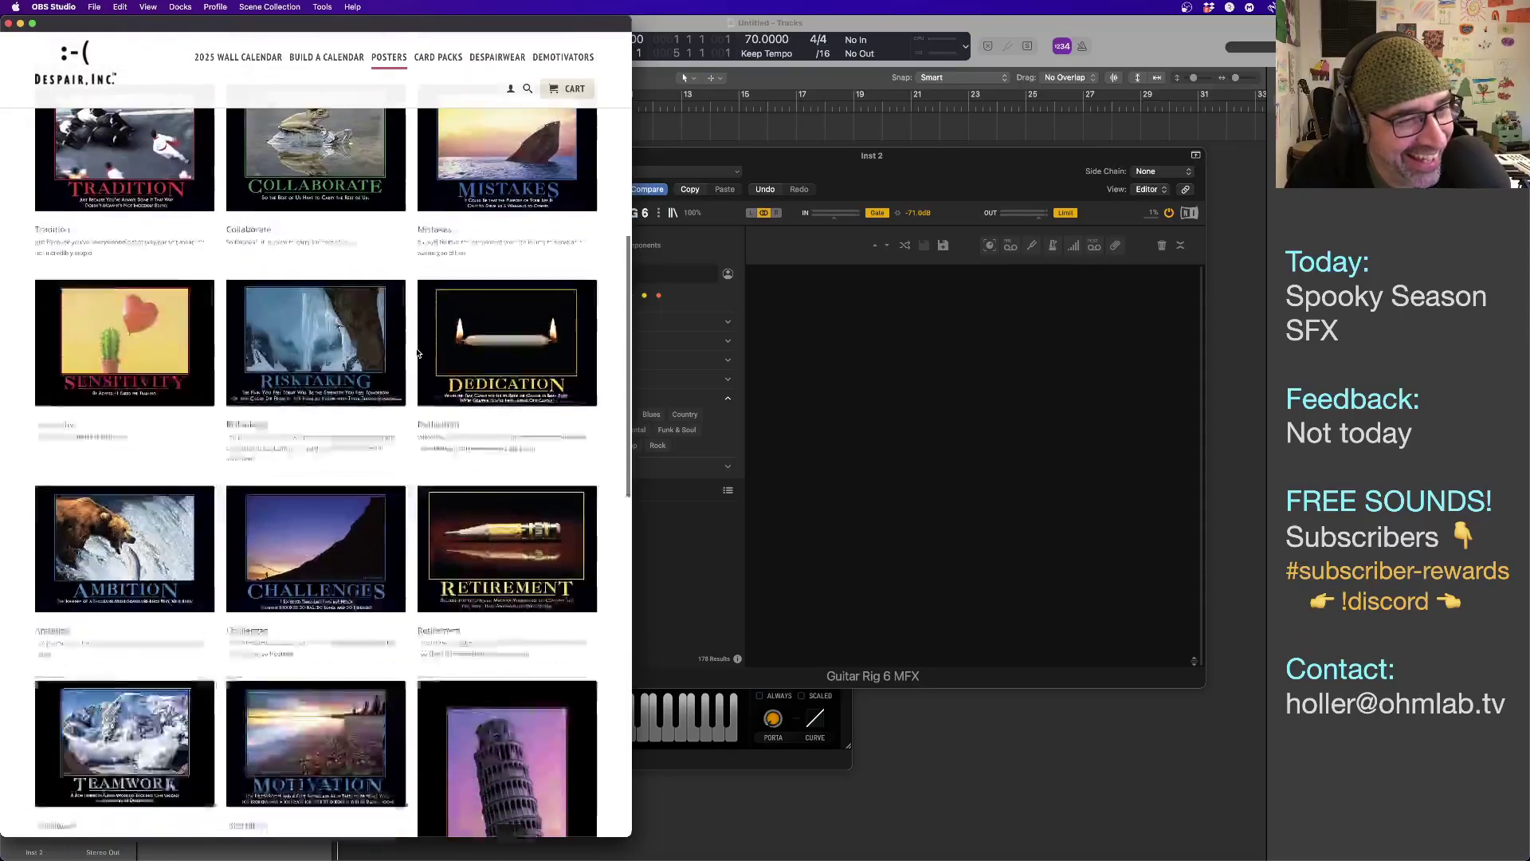
scroll(418, 353, "down", 3)
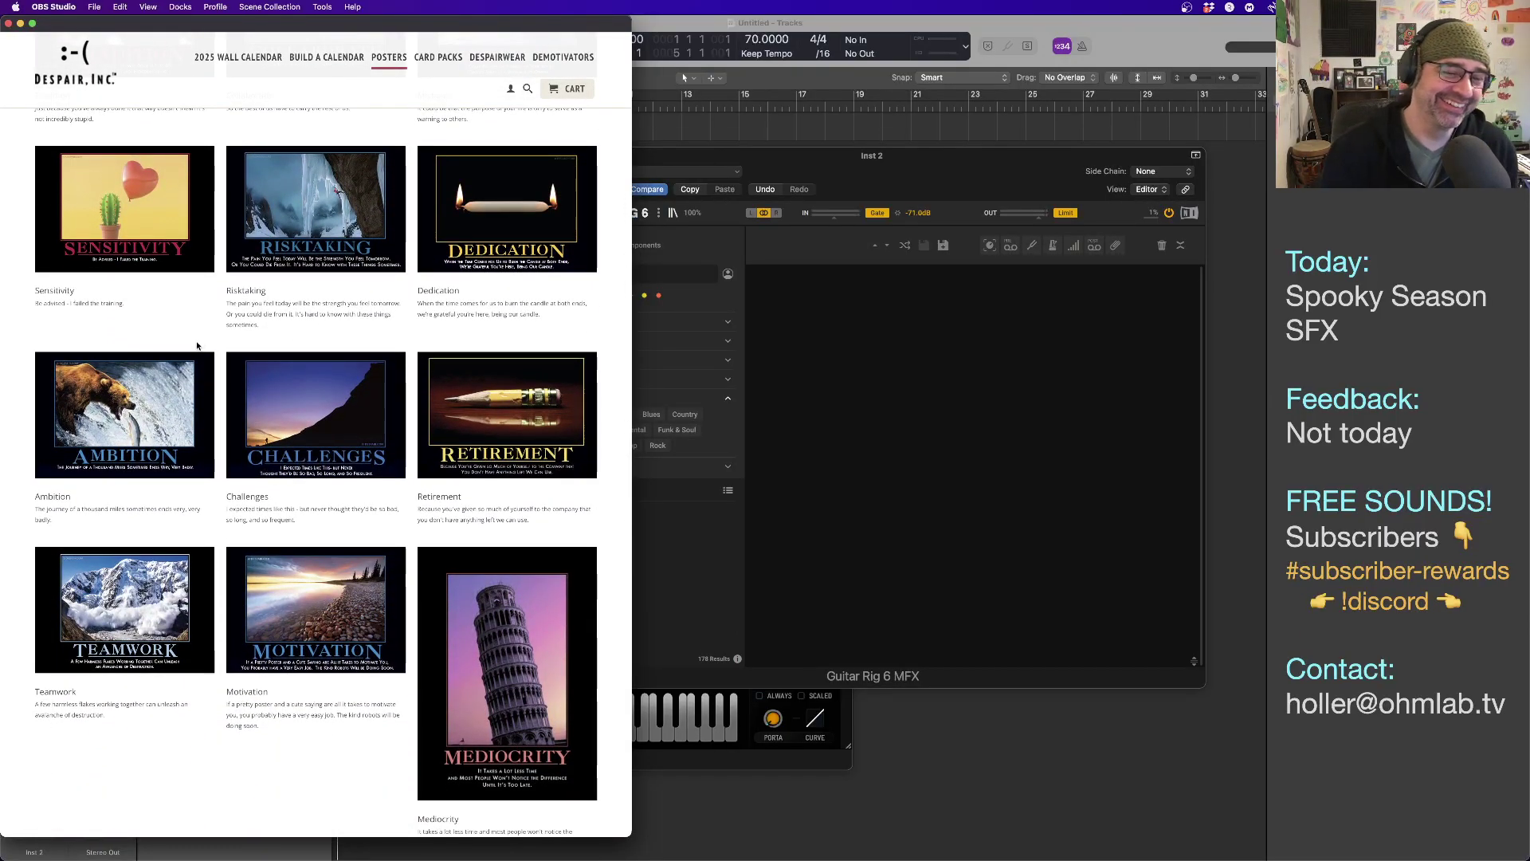
scroll(197, 345, "up", 1)
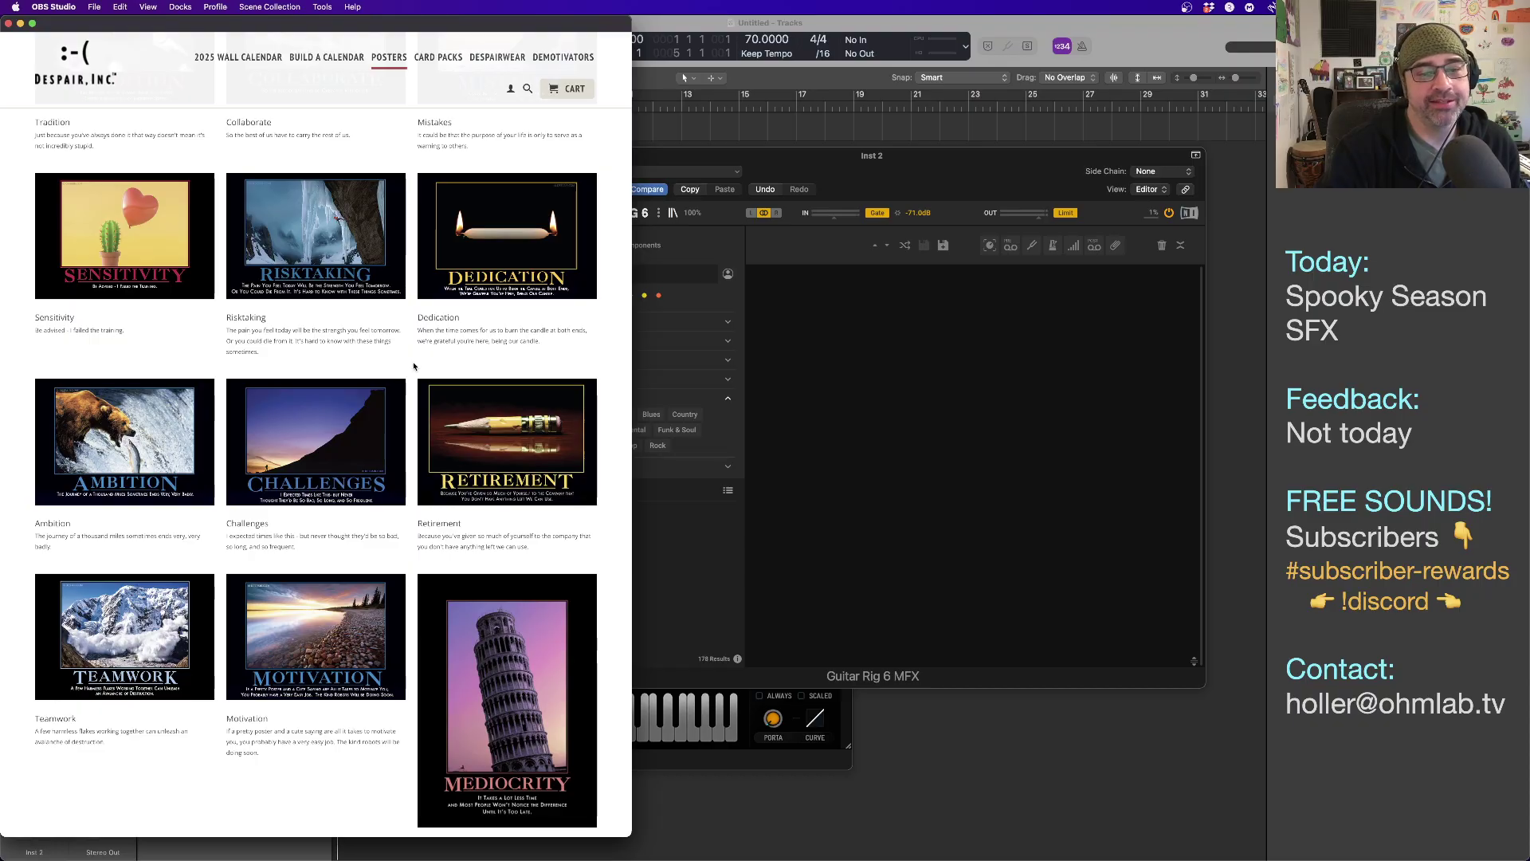
scroll(411, 365, "down", 5)
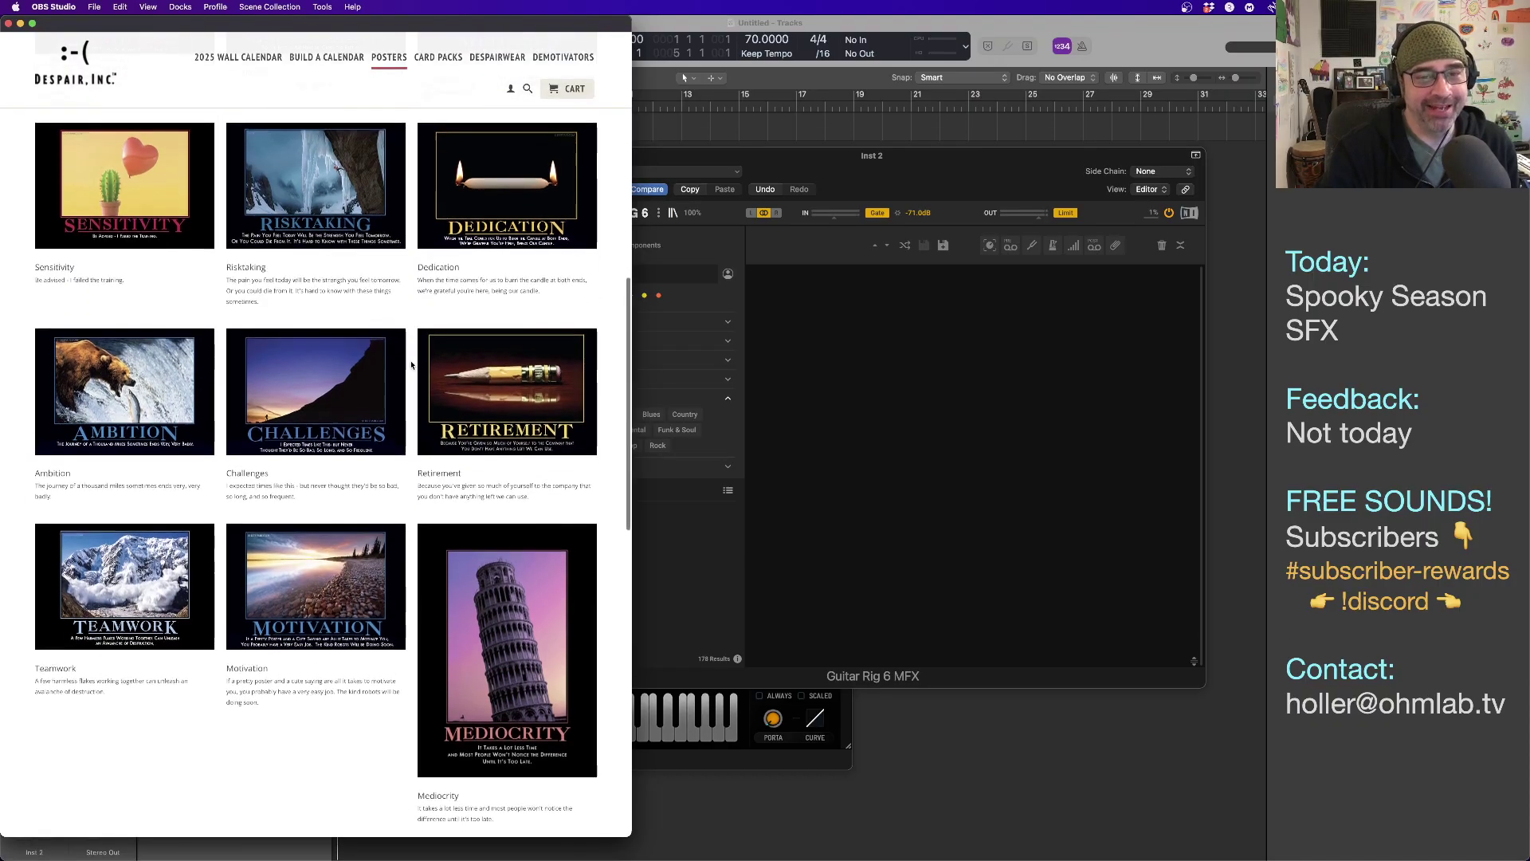
scroll(411, 365, "down", 2)
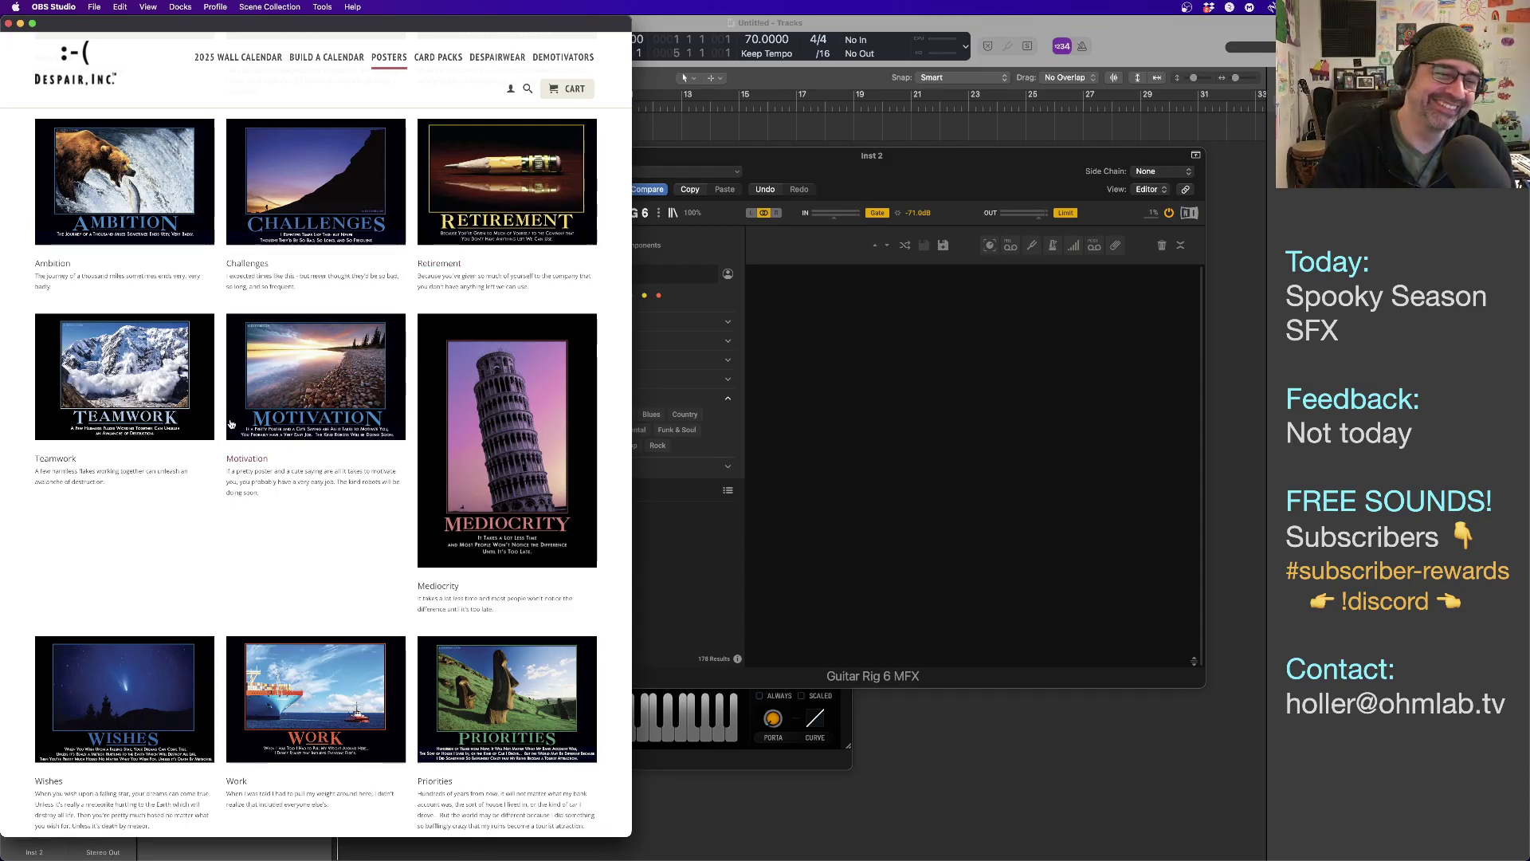
scroll(226, 420, "down", 2)
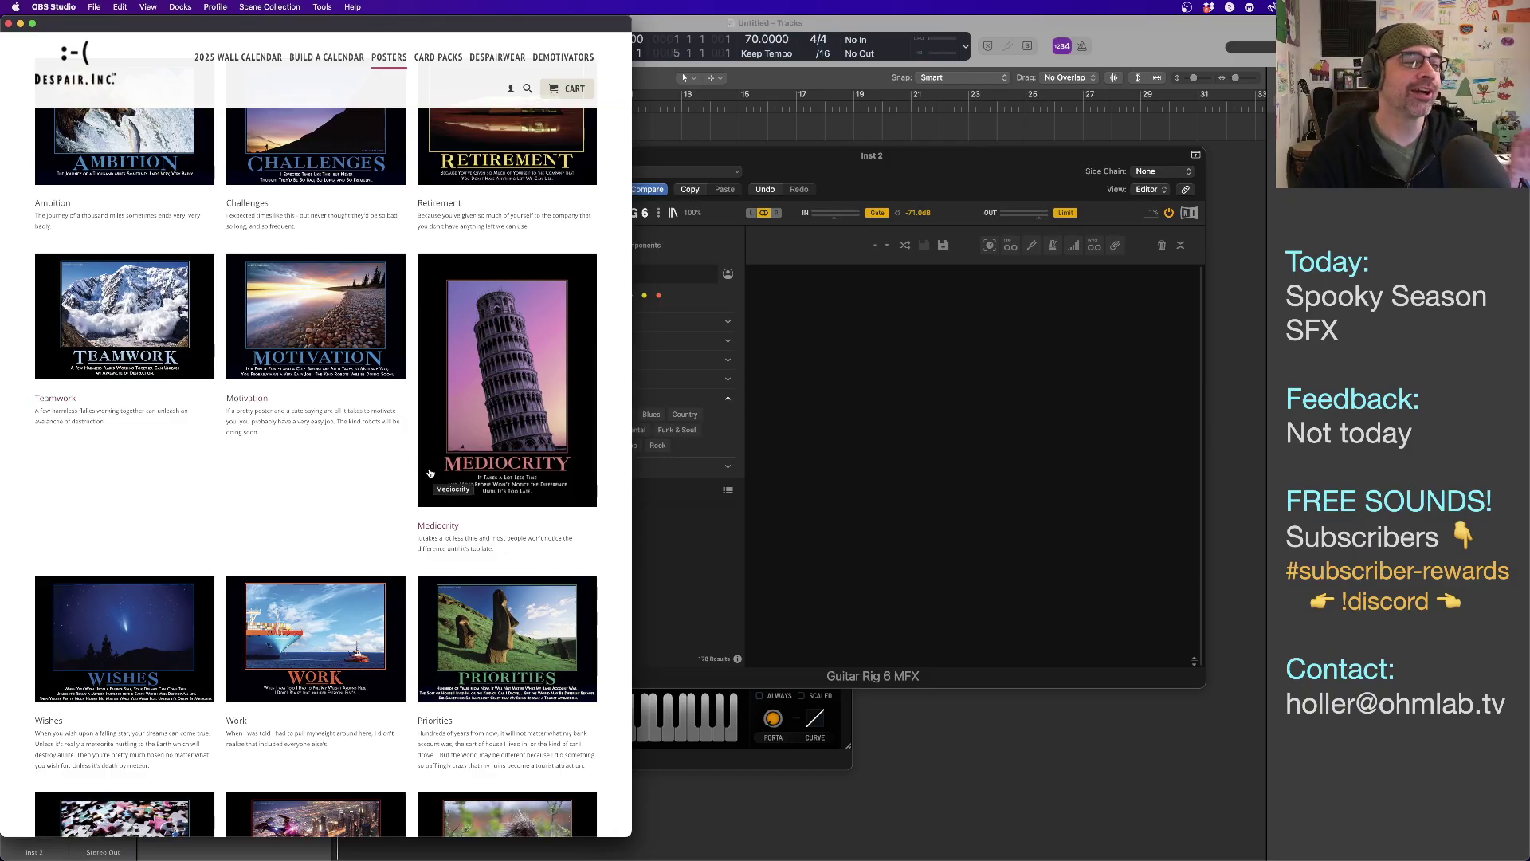
scroll(326, 427, "up", 3)
scroll(326, 427, "up", 3)
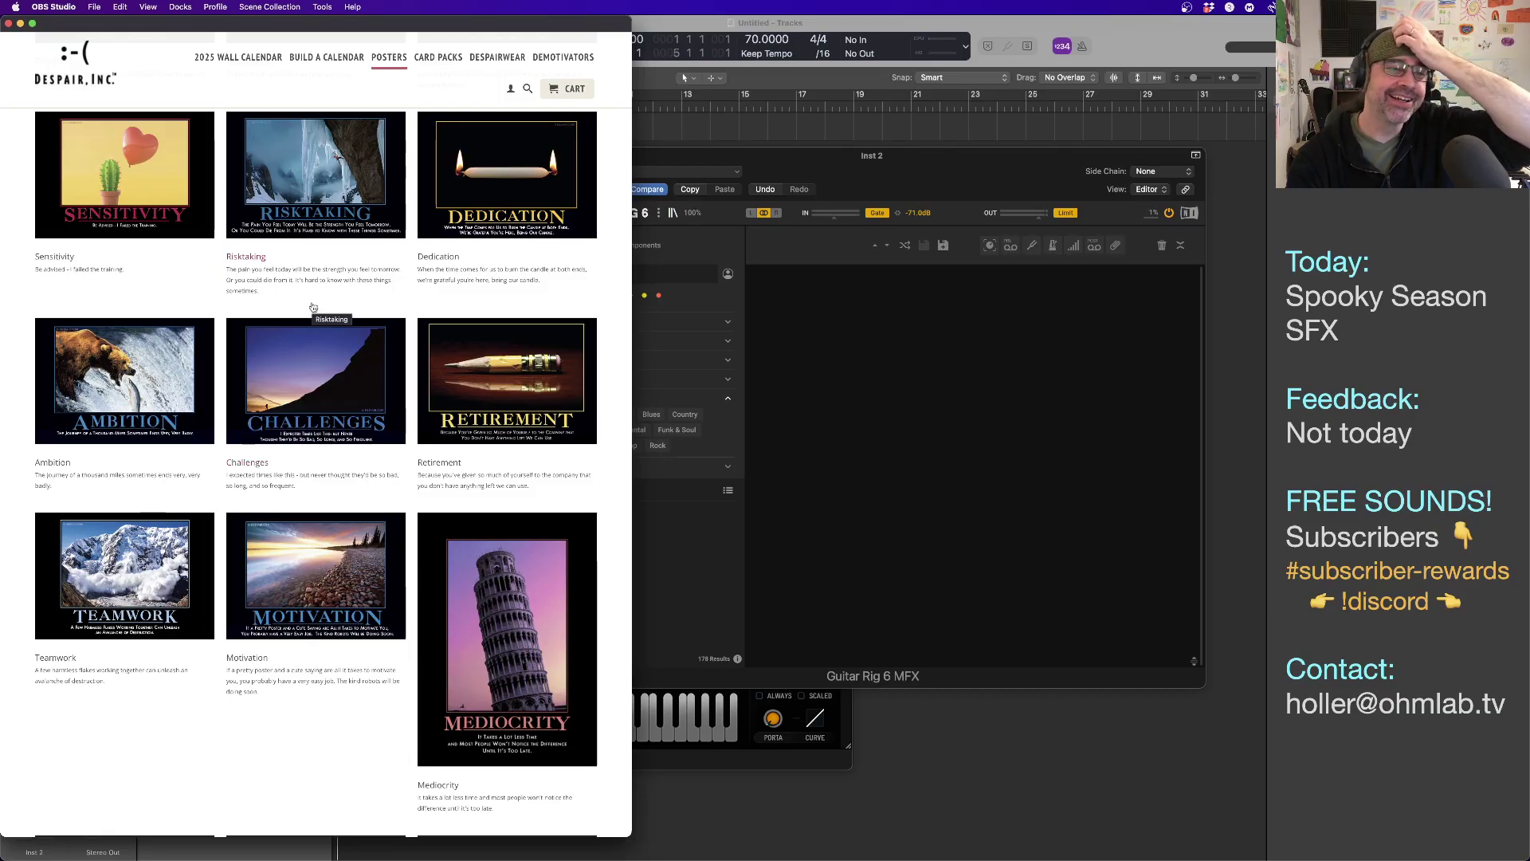
scroll(313, 307, "up", 3)
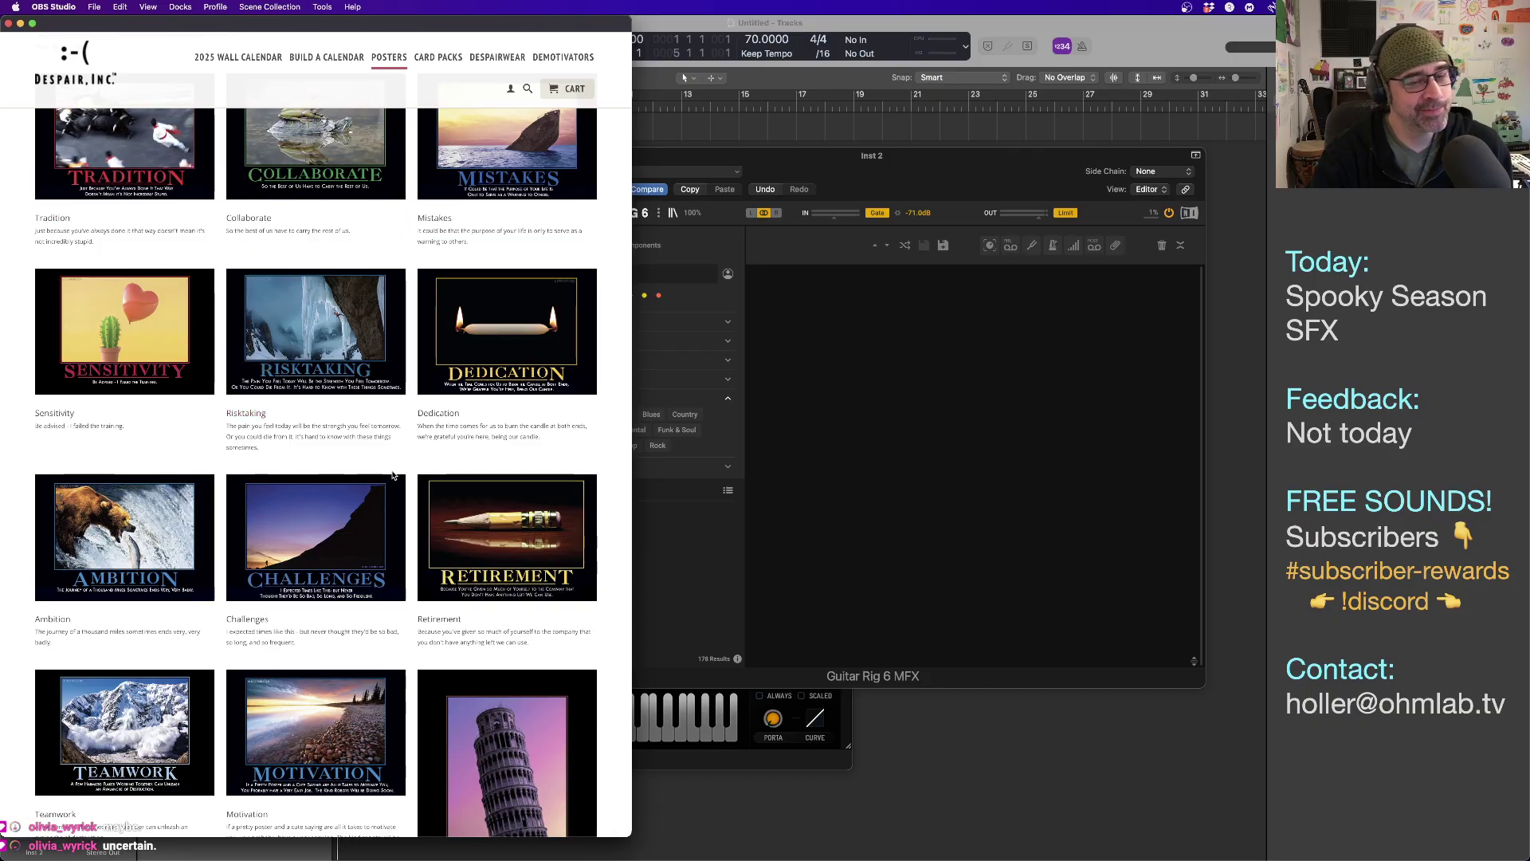
scroll(390, 462, "down", 5)
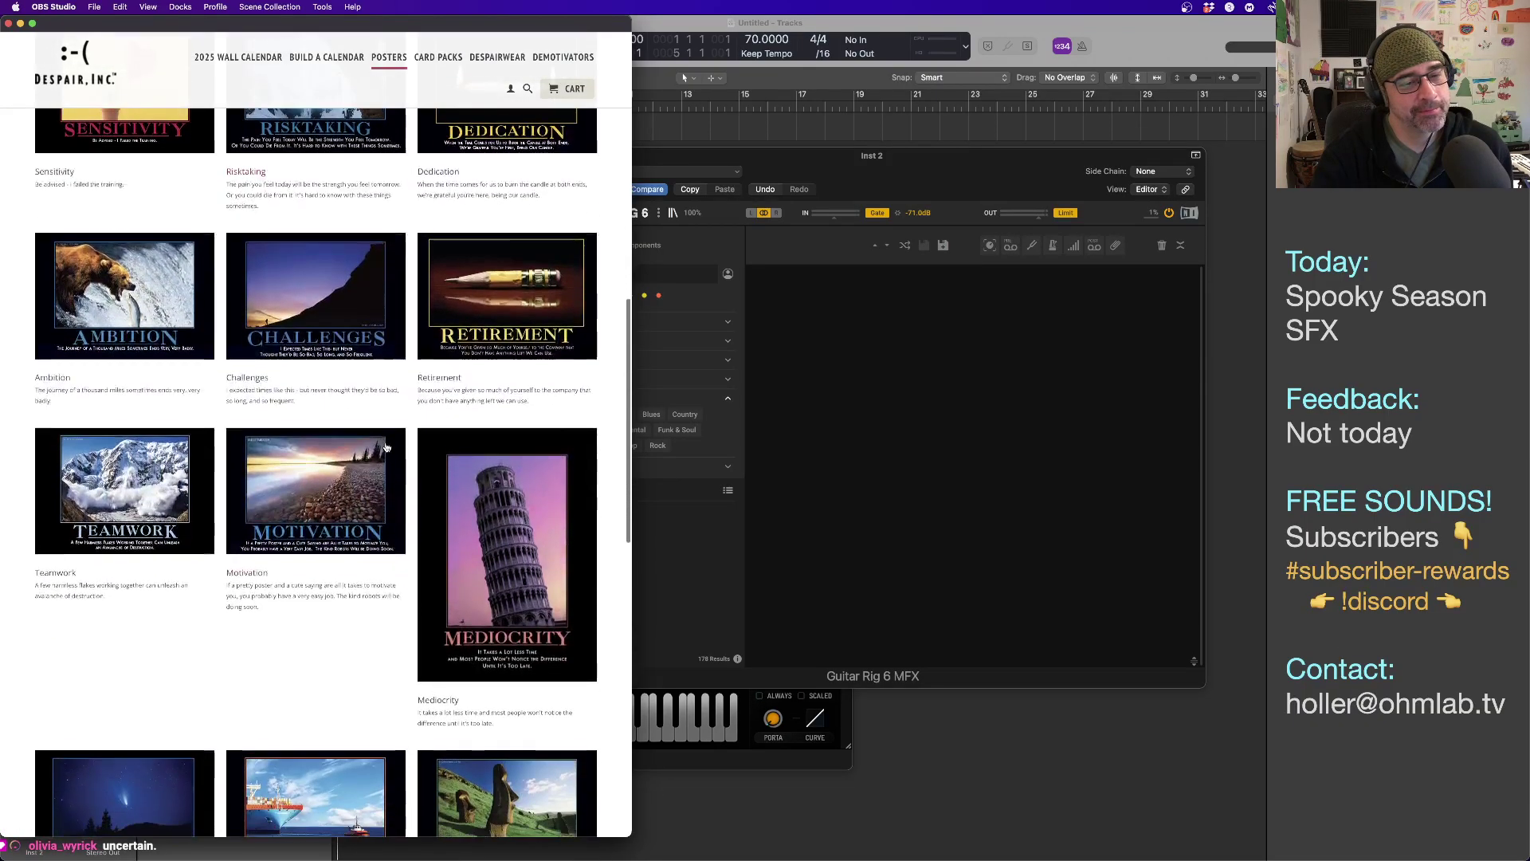
scroll(386, 447, "down", 6)
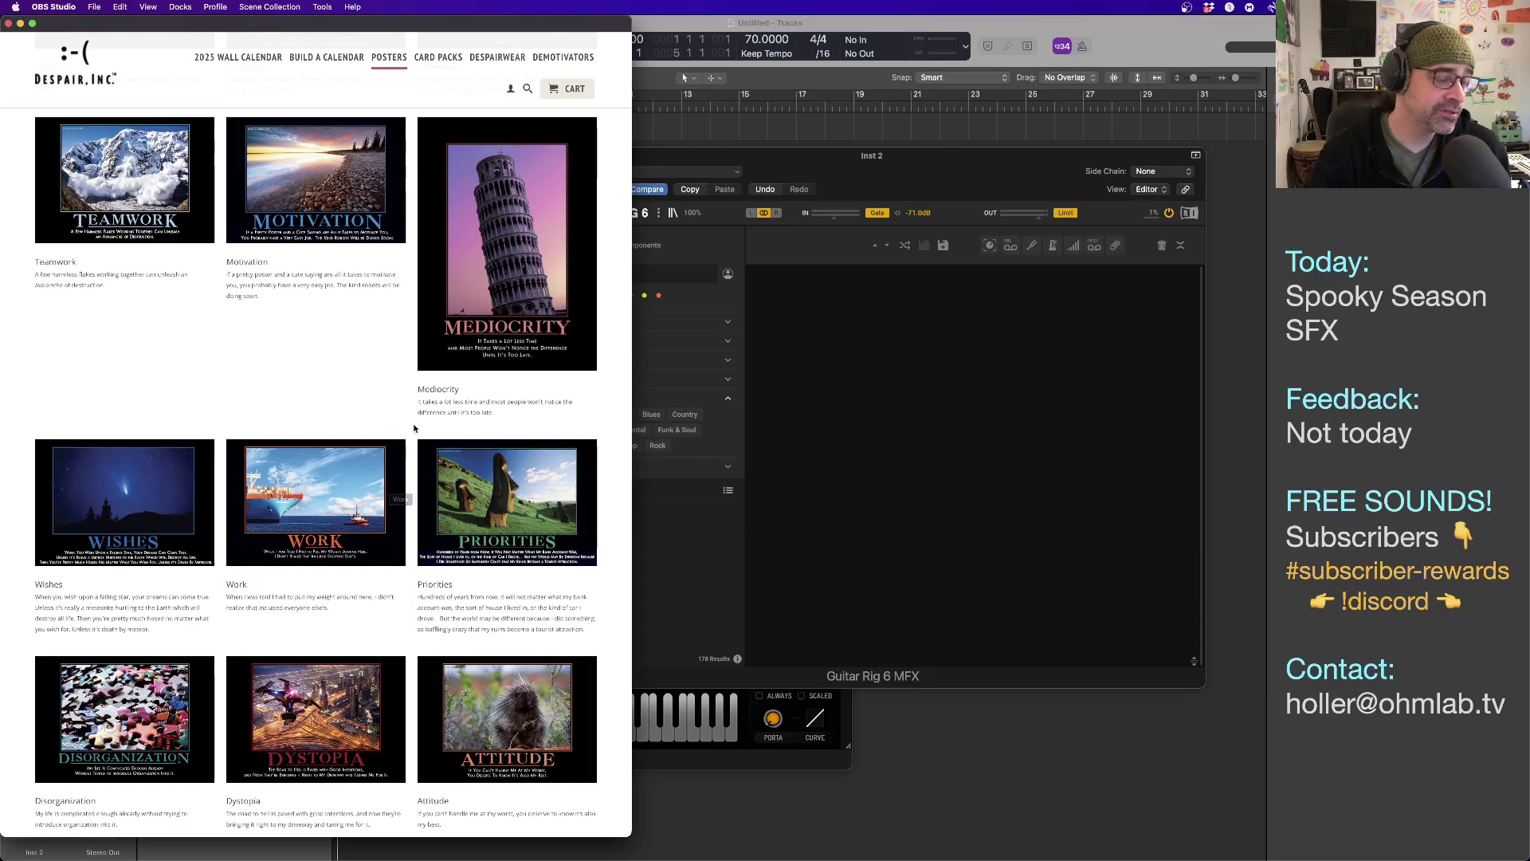
scroll(396, 399, "down", 5)
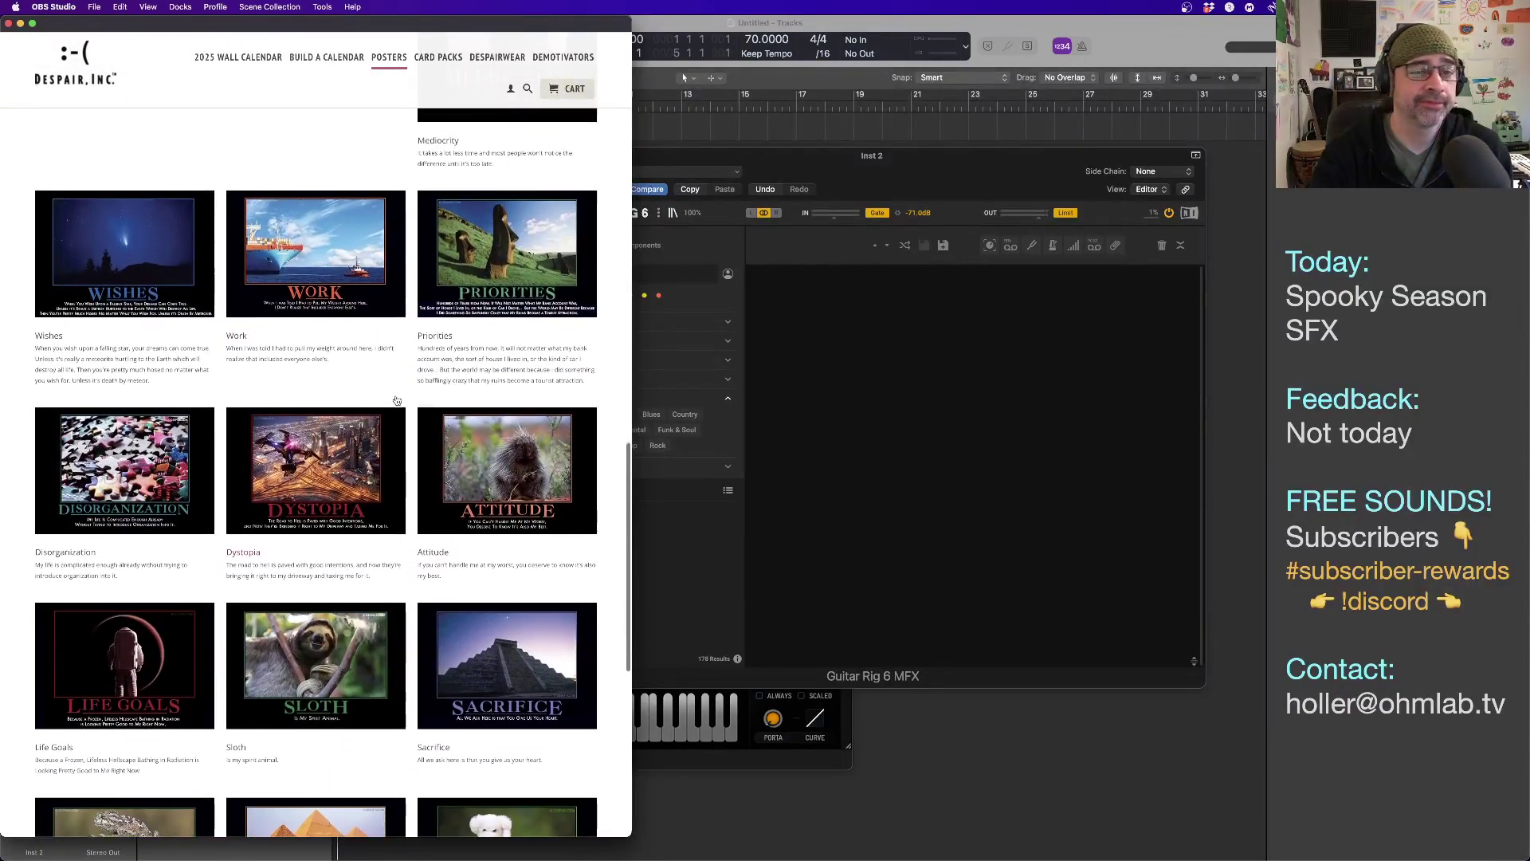
scroll(397, 400, "down", 2)
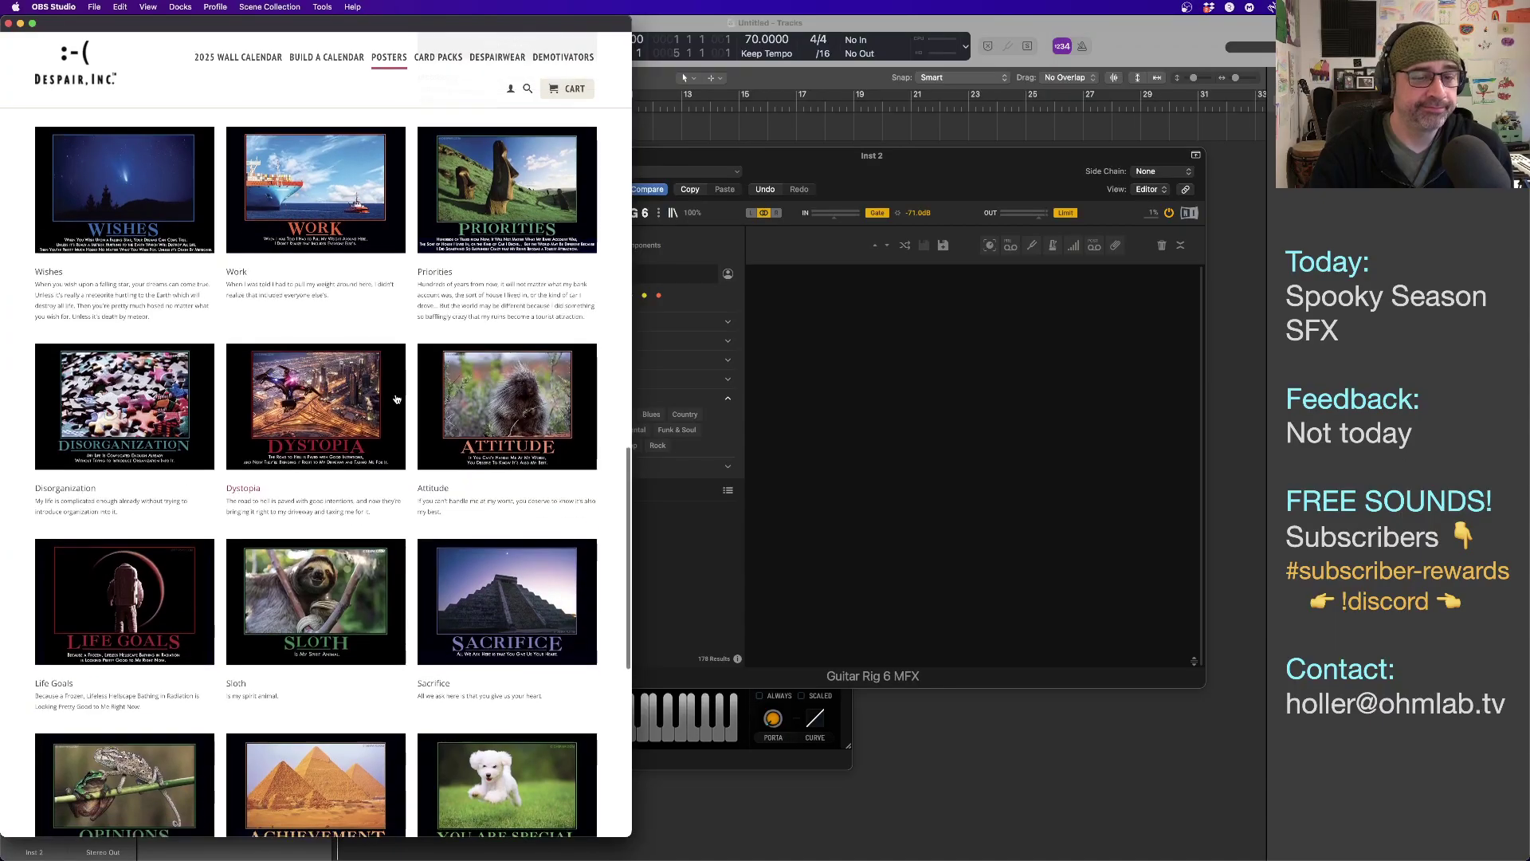
scroll(396, 400, "up", 1)
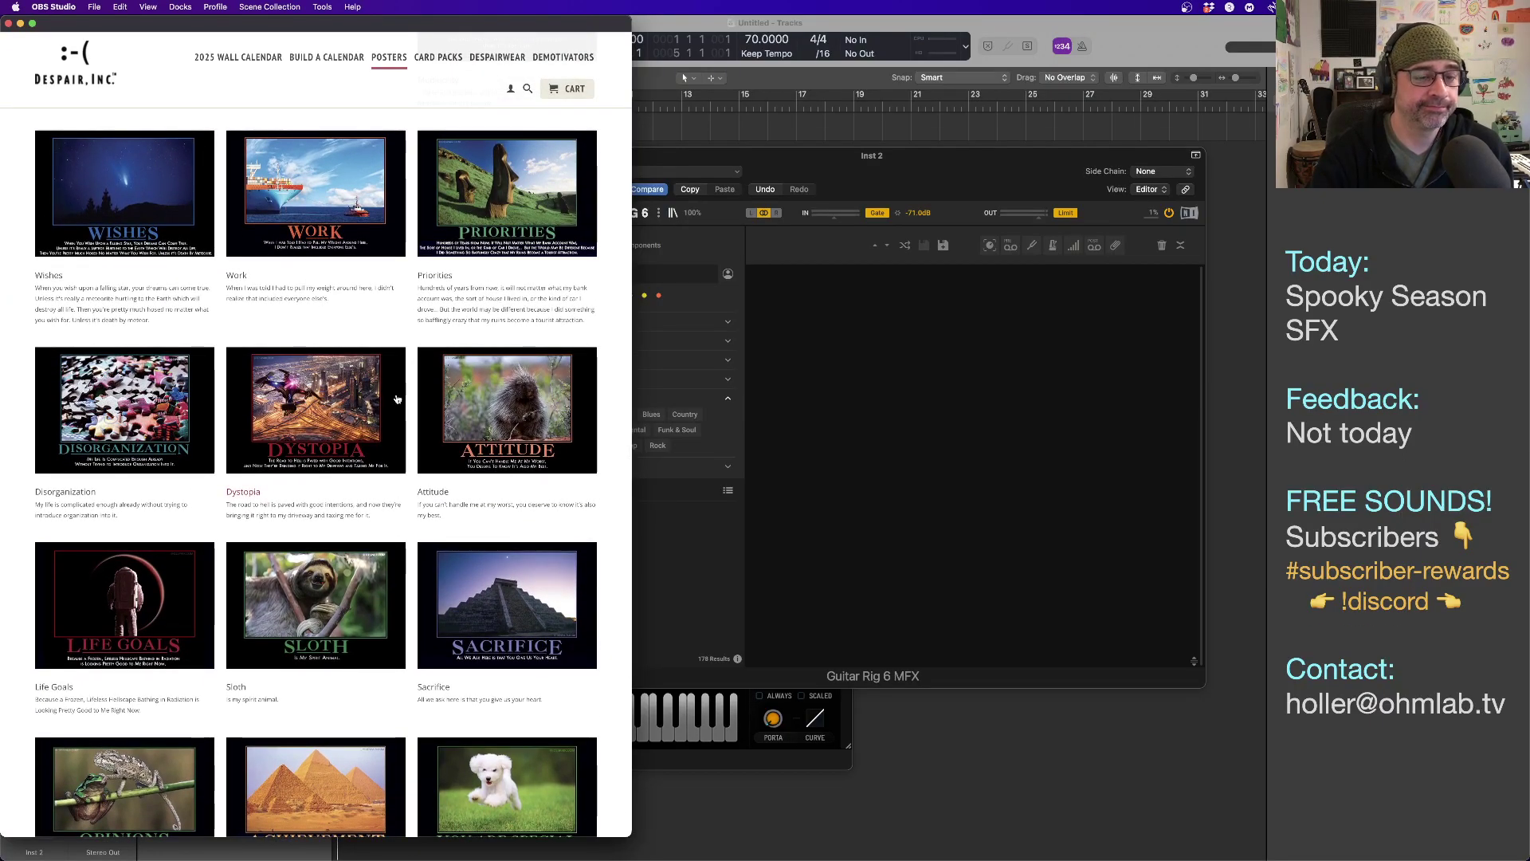
scroll(397, 400, "up", 1)
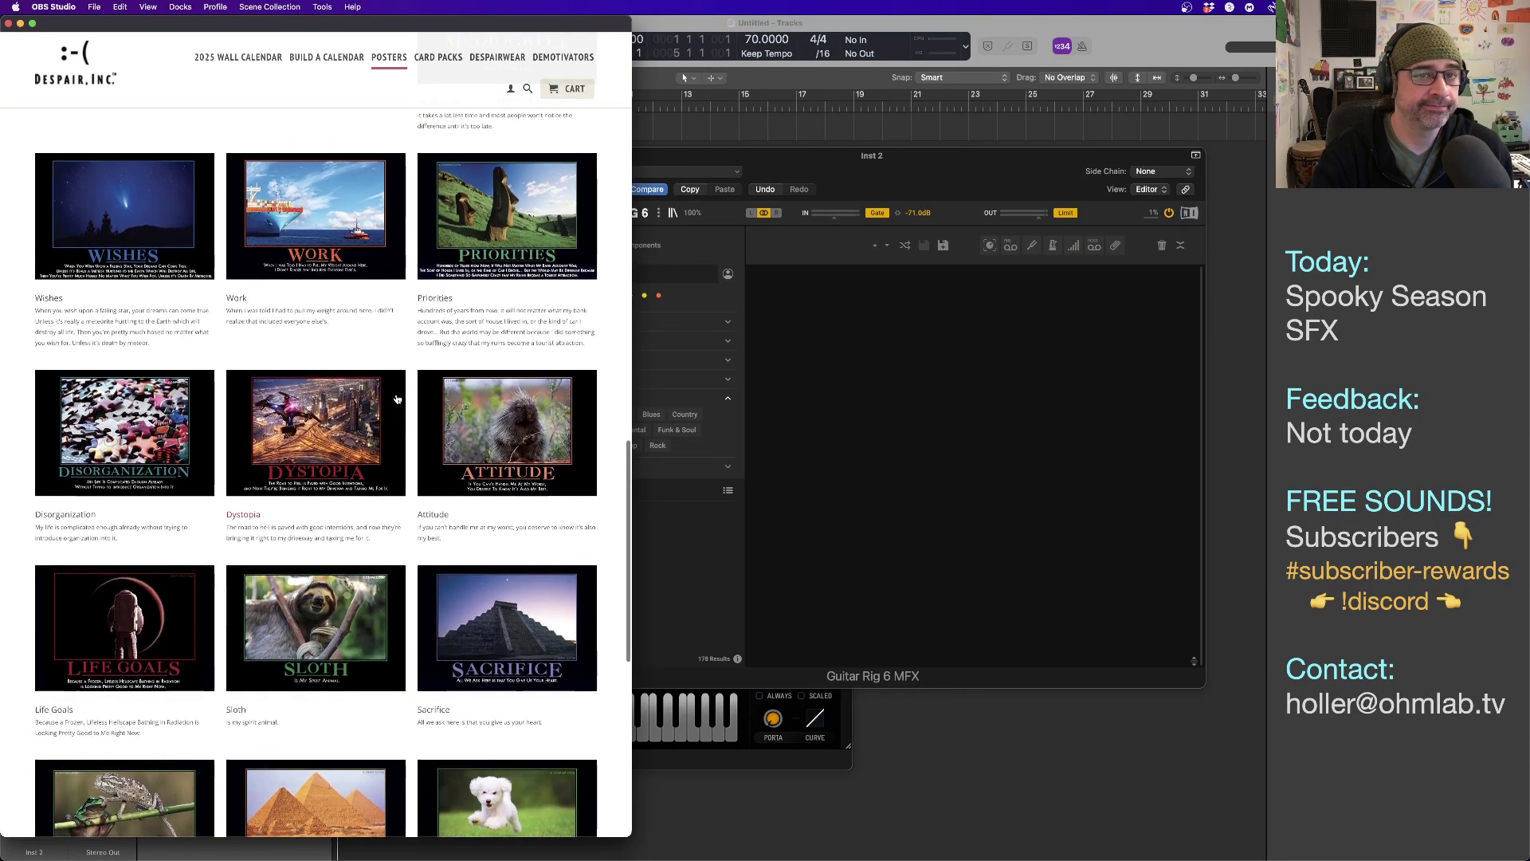
scroll(397, 399, "down", 1)
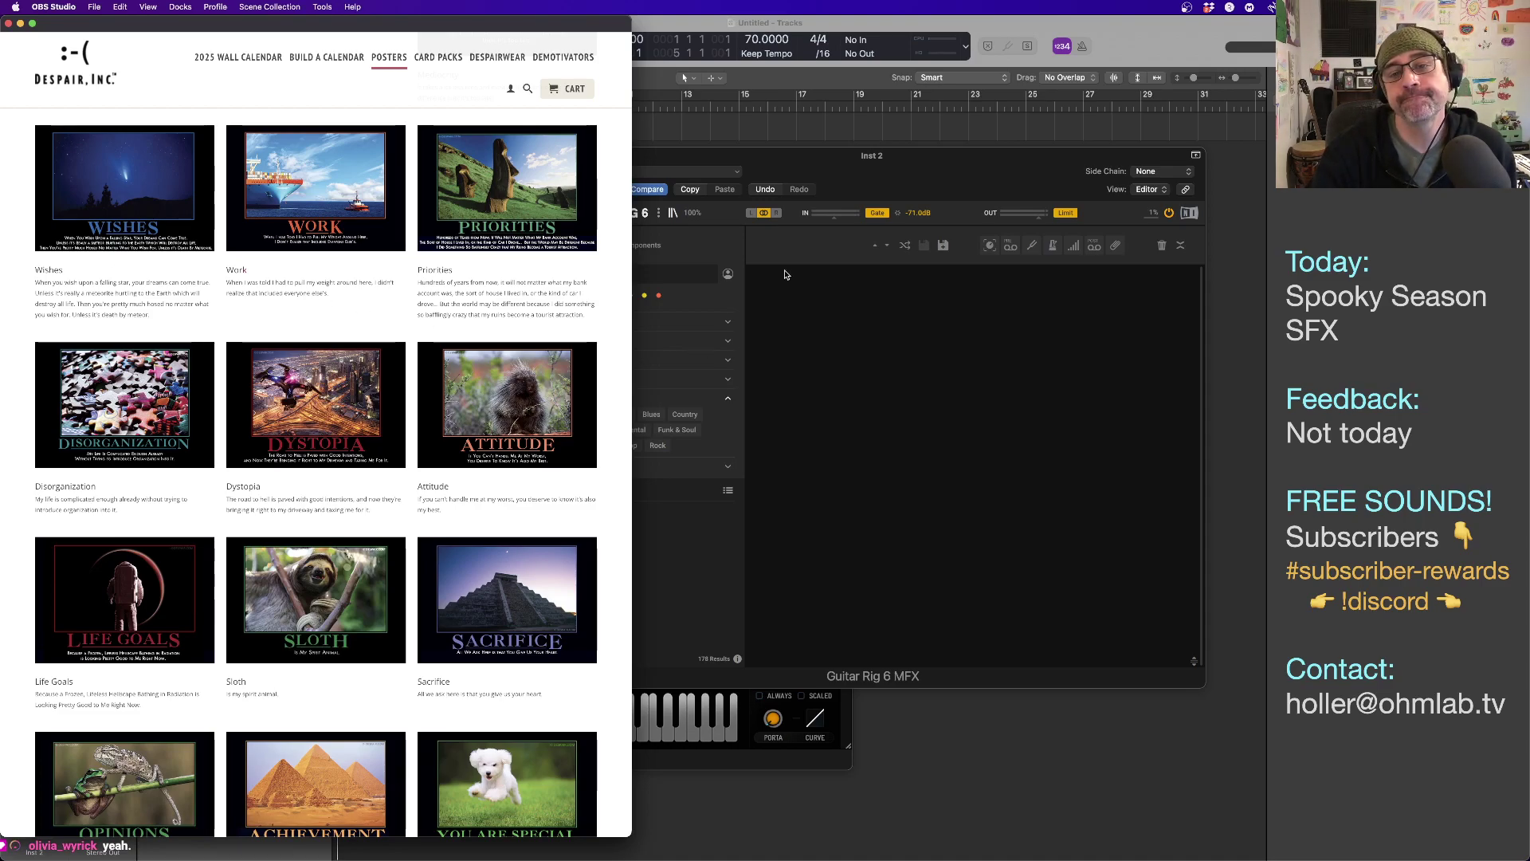
left_click(876, 178)
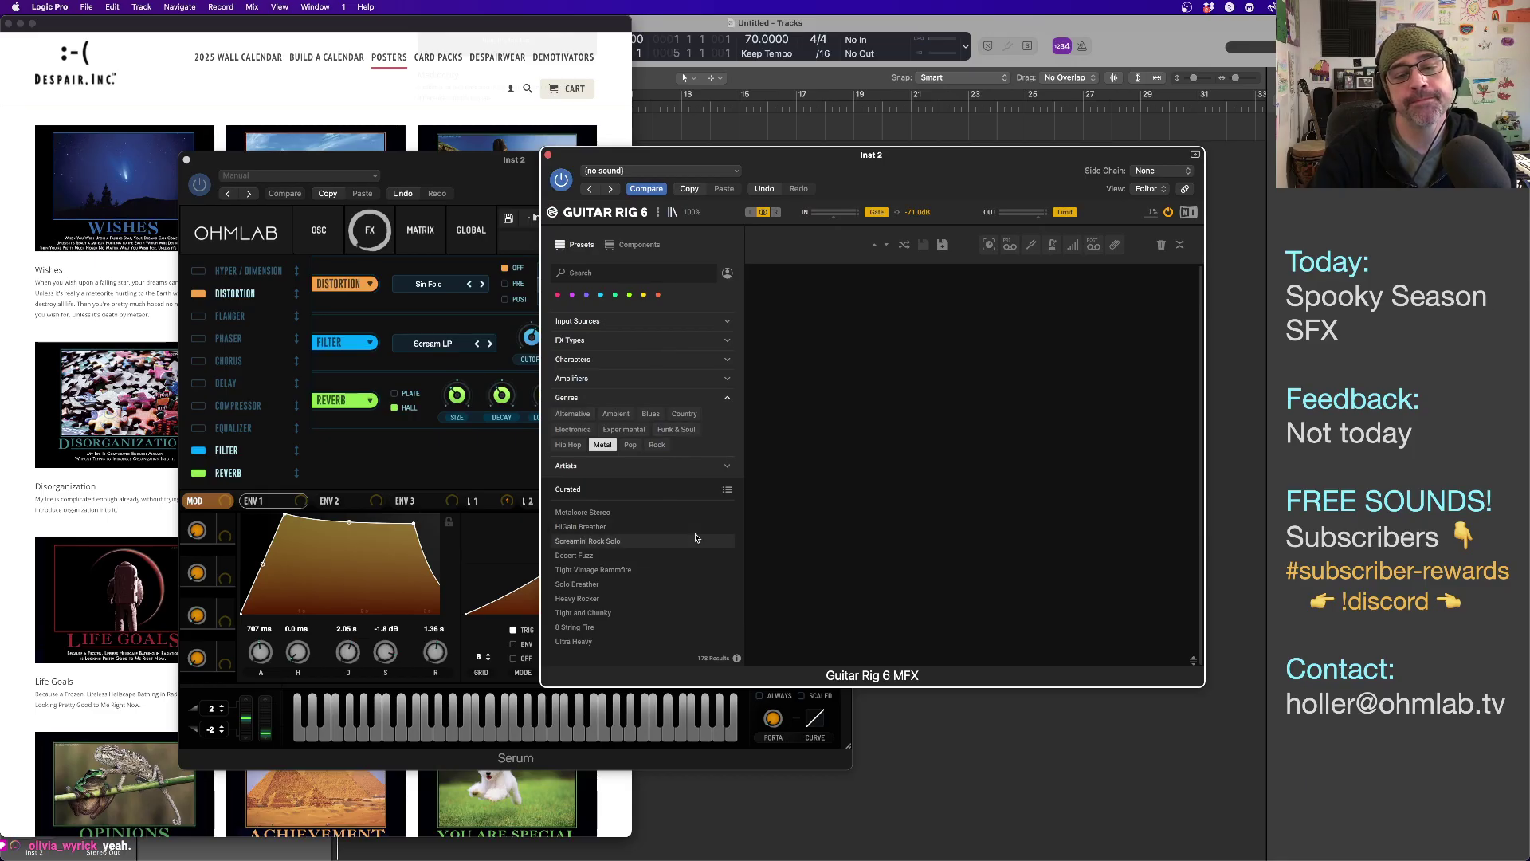
Audition the Metalcore Stereo and Screamin' Rock Solo presets in Guitar Rig, and load Solo Breather.
left_click(468, 174)
left_click(979, 178)
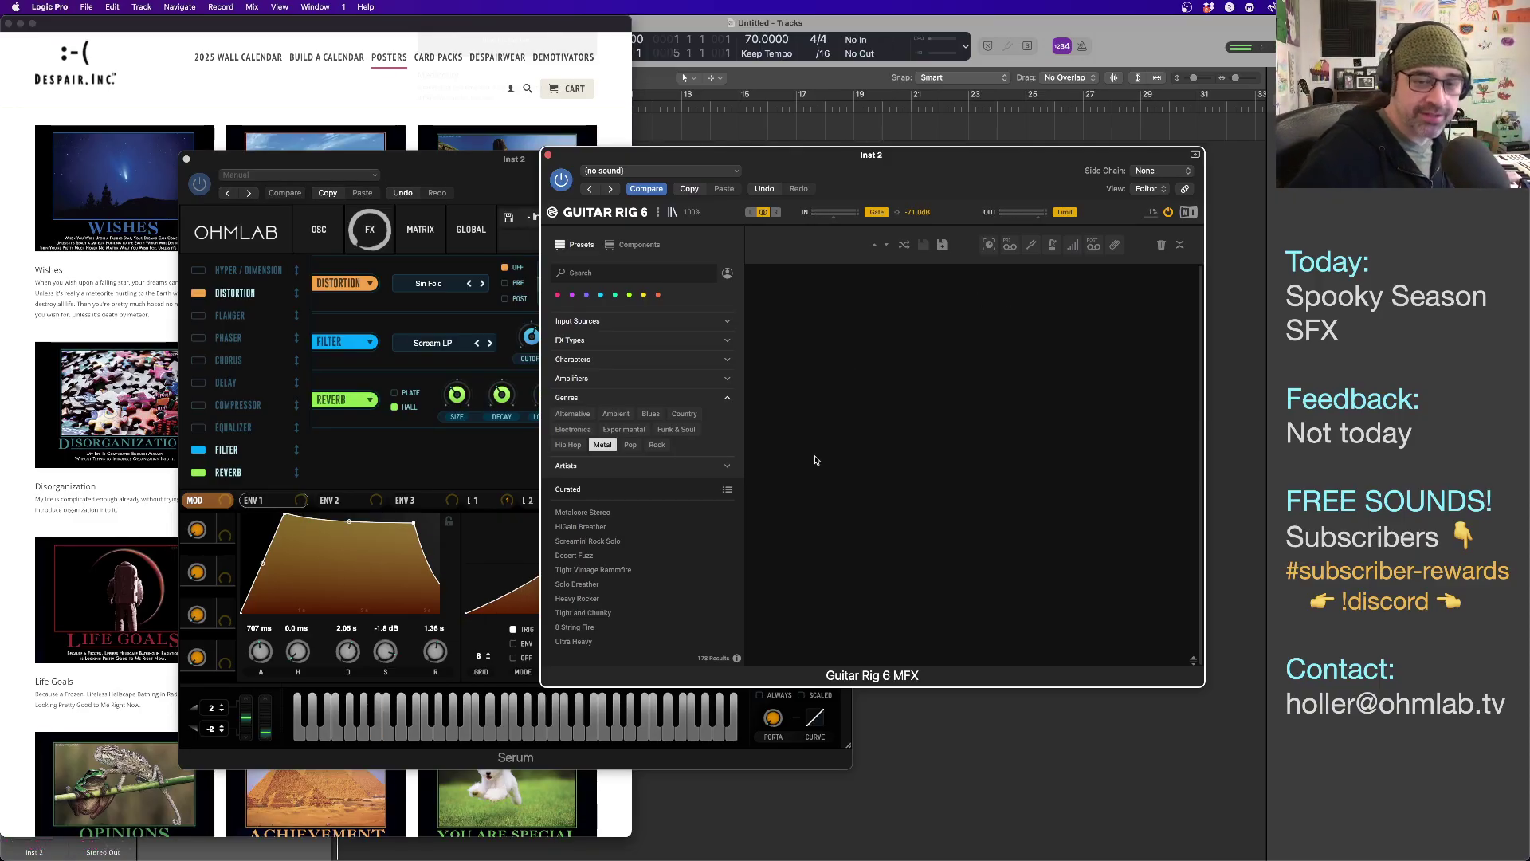
left_click(606, 512)
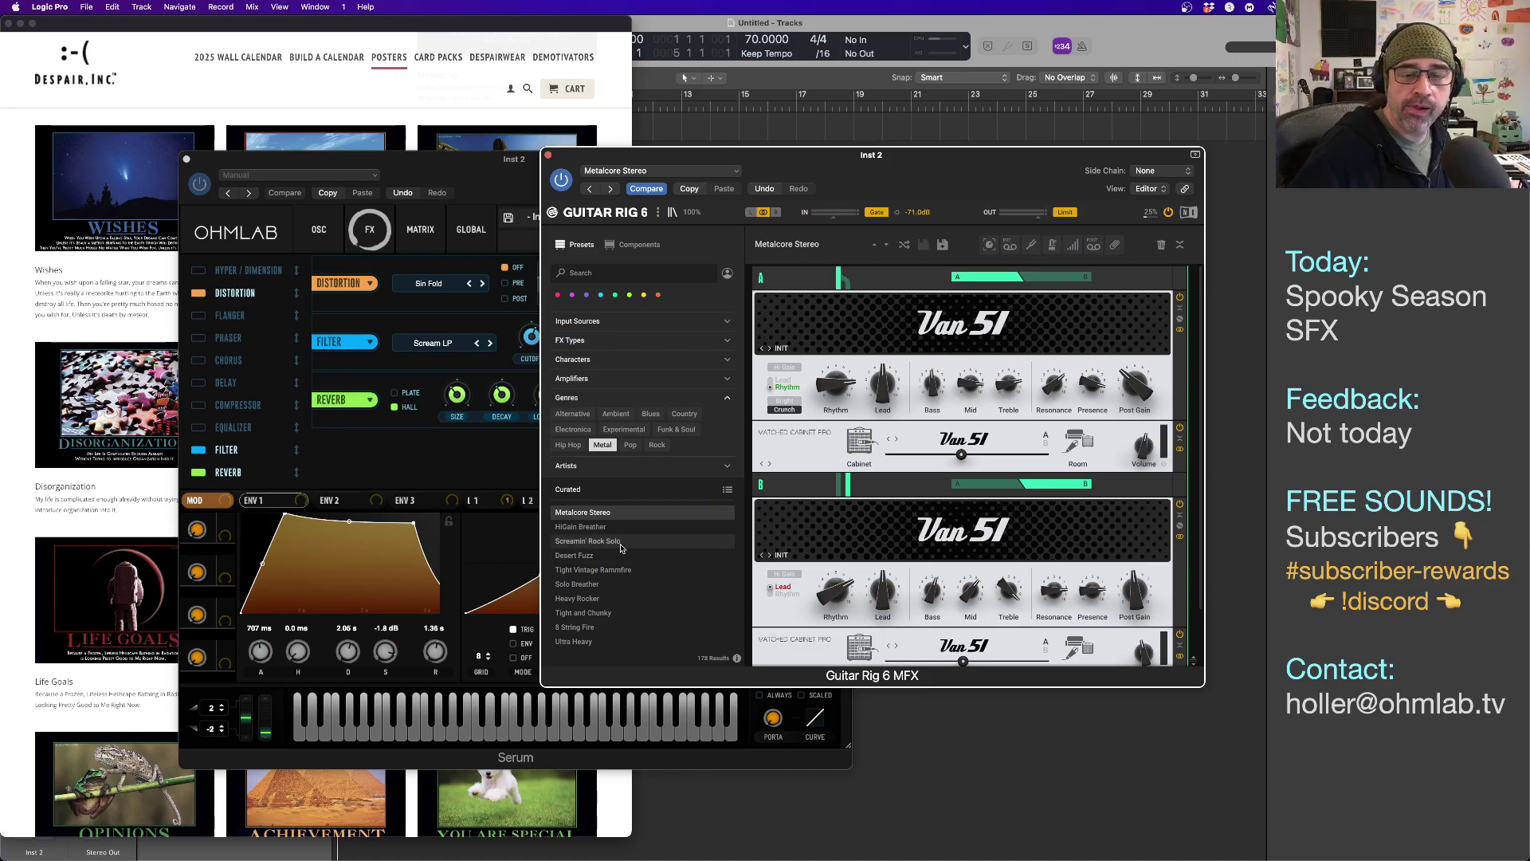
left_click(656, 546)
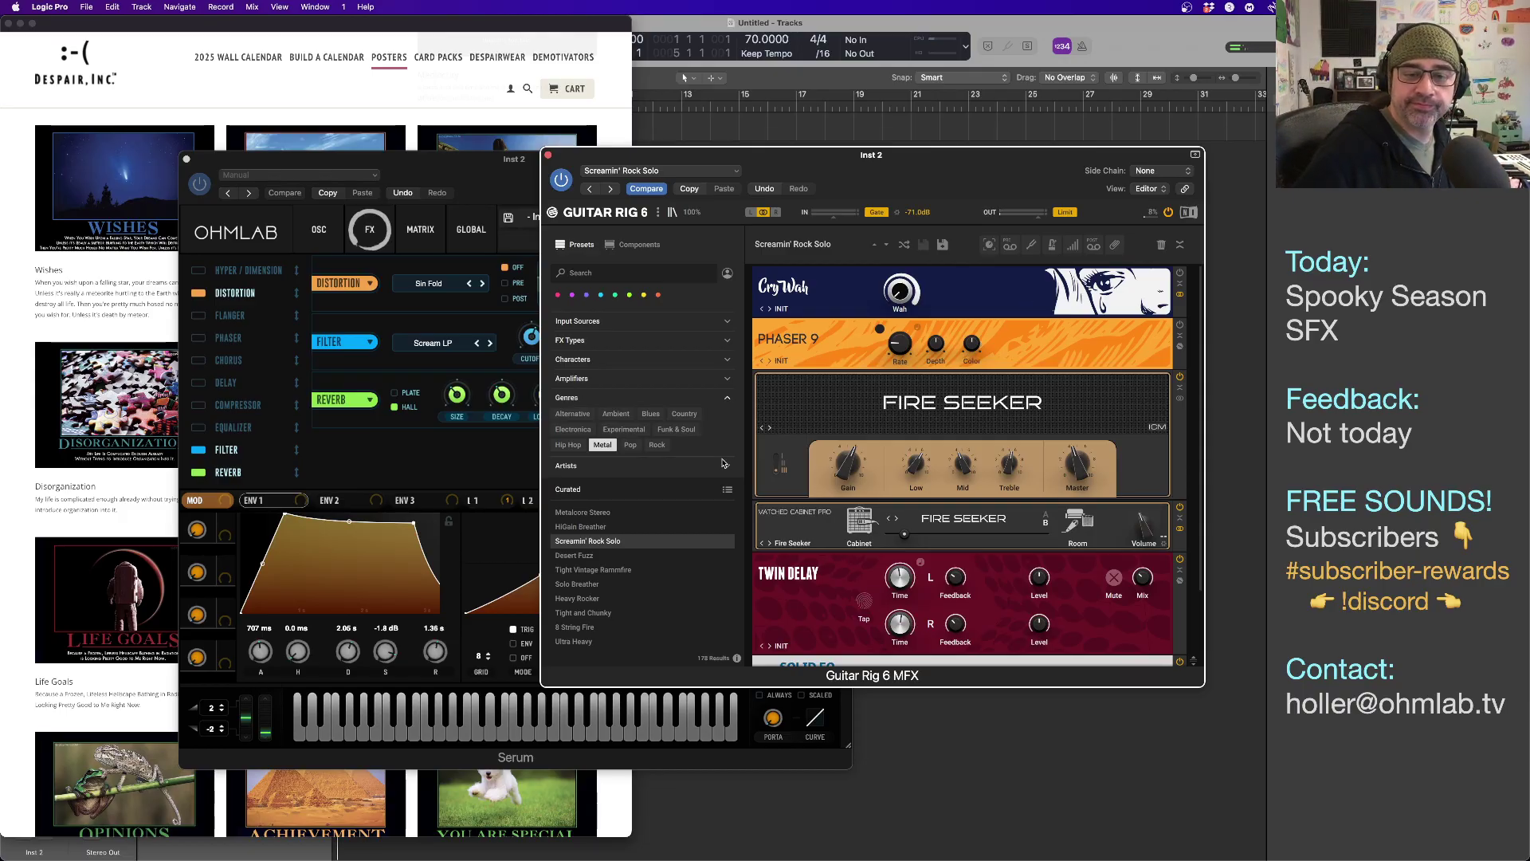
left_click(692, 583)
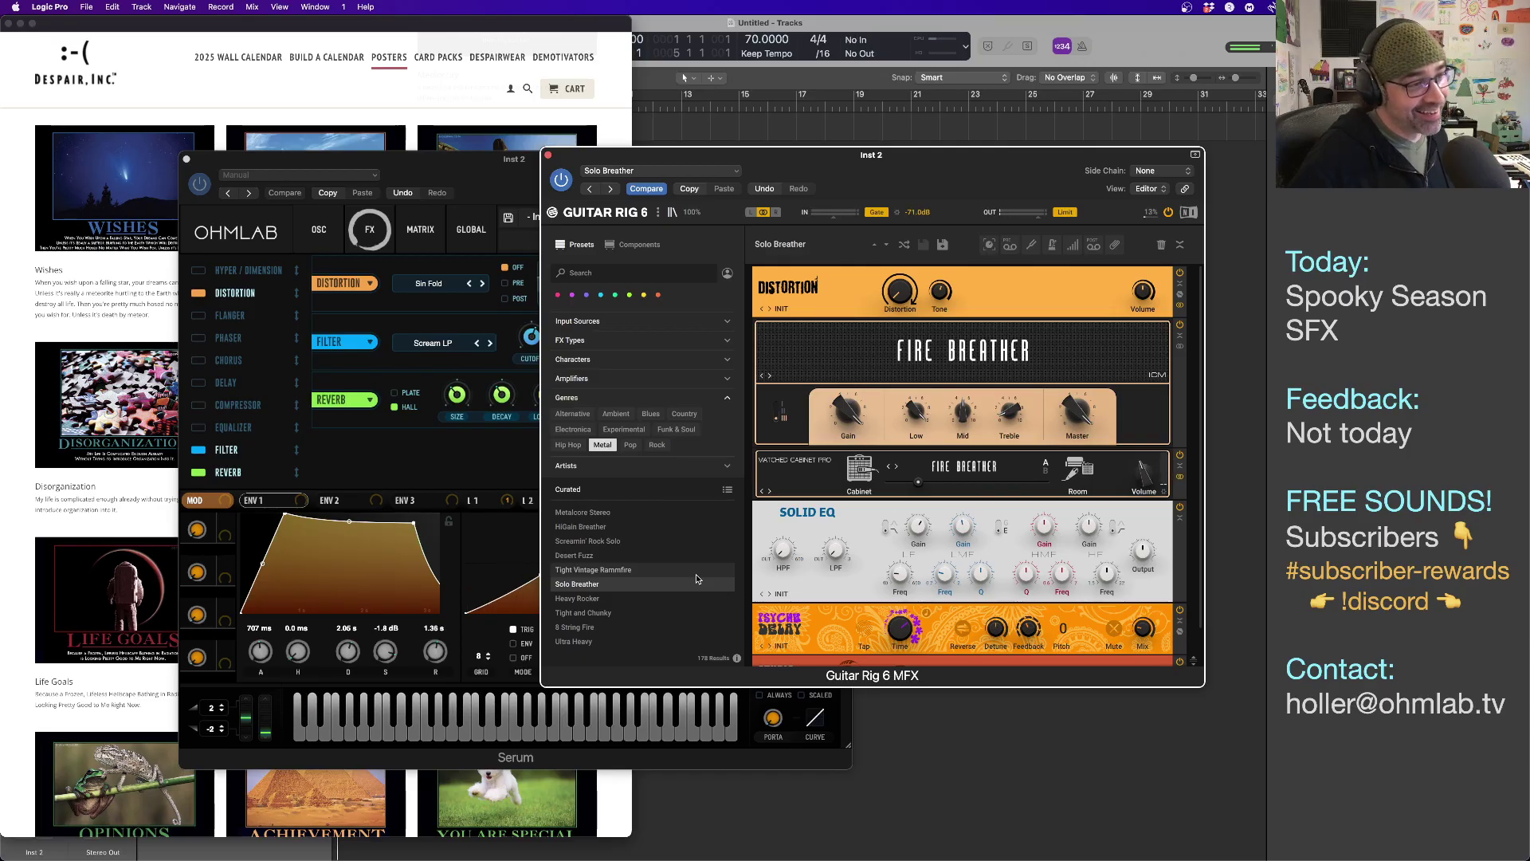
Glance at Guitar Rig's component library, return to its presets, and filter them by the Experimental genre.
left_click(606, 245)
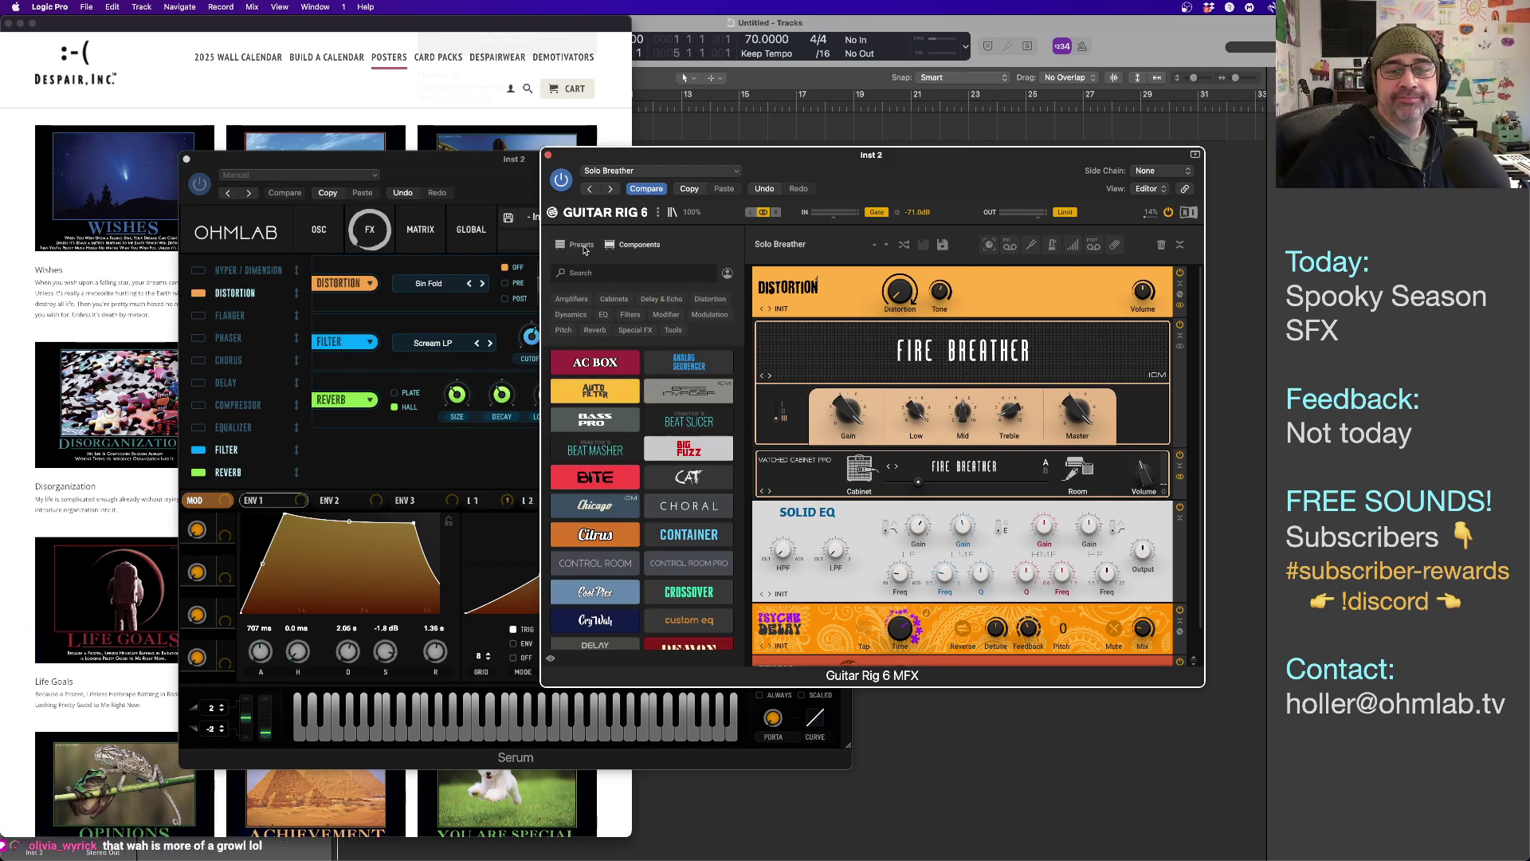
left_click(578, 245)
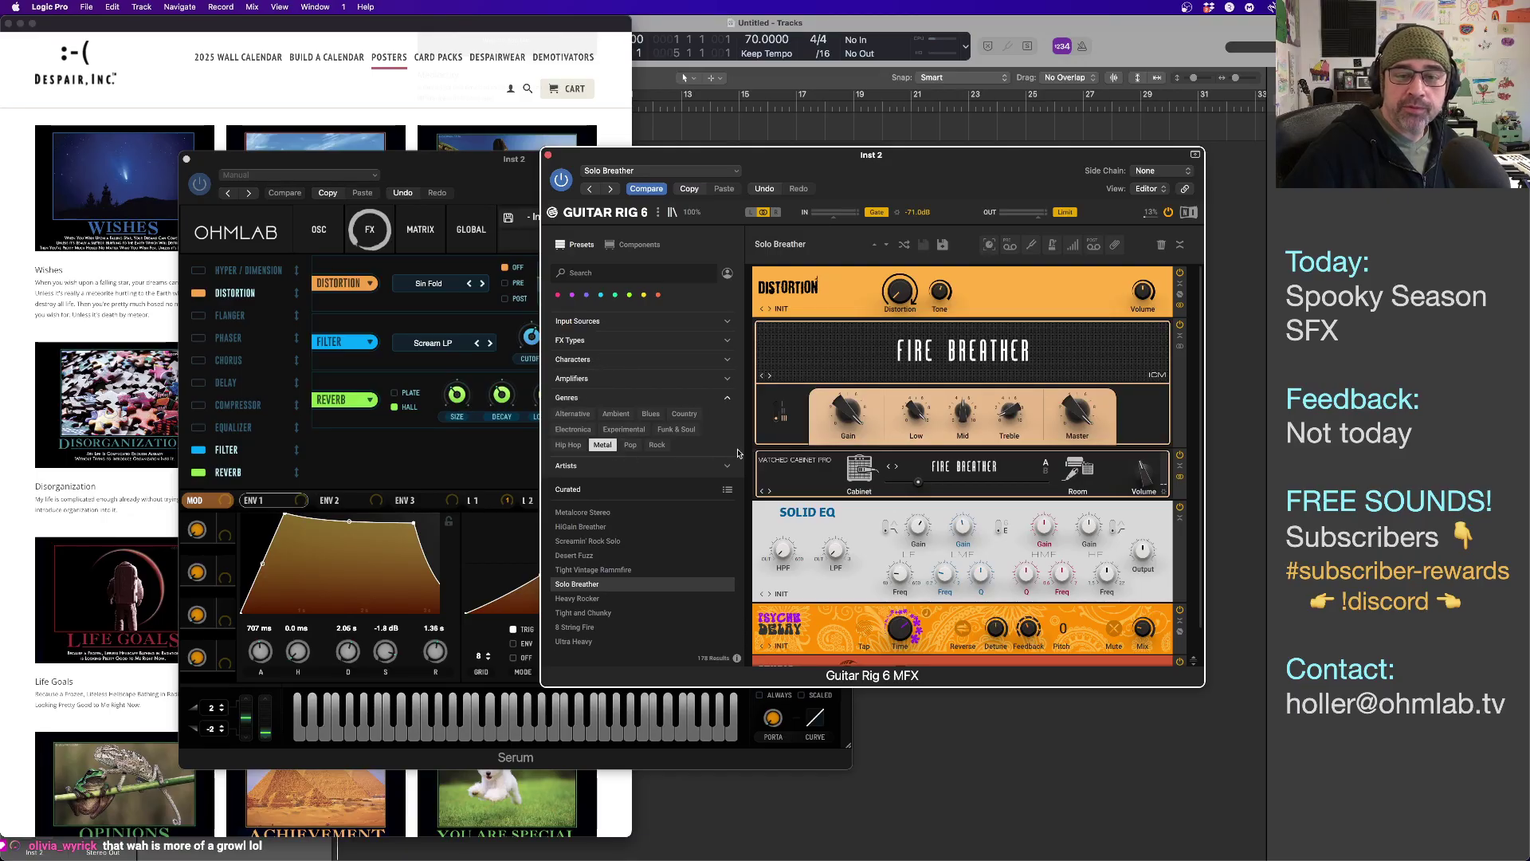
left_click(612, 431)
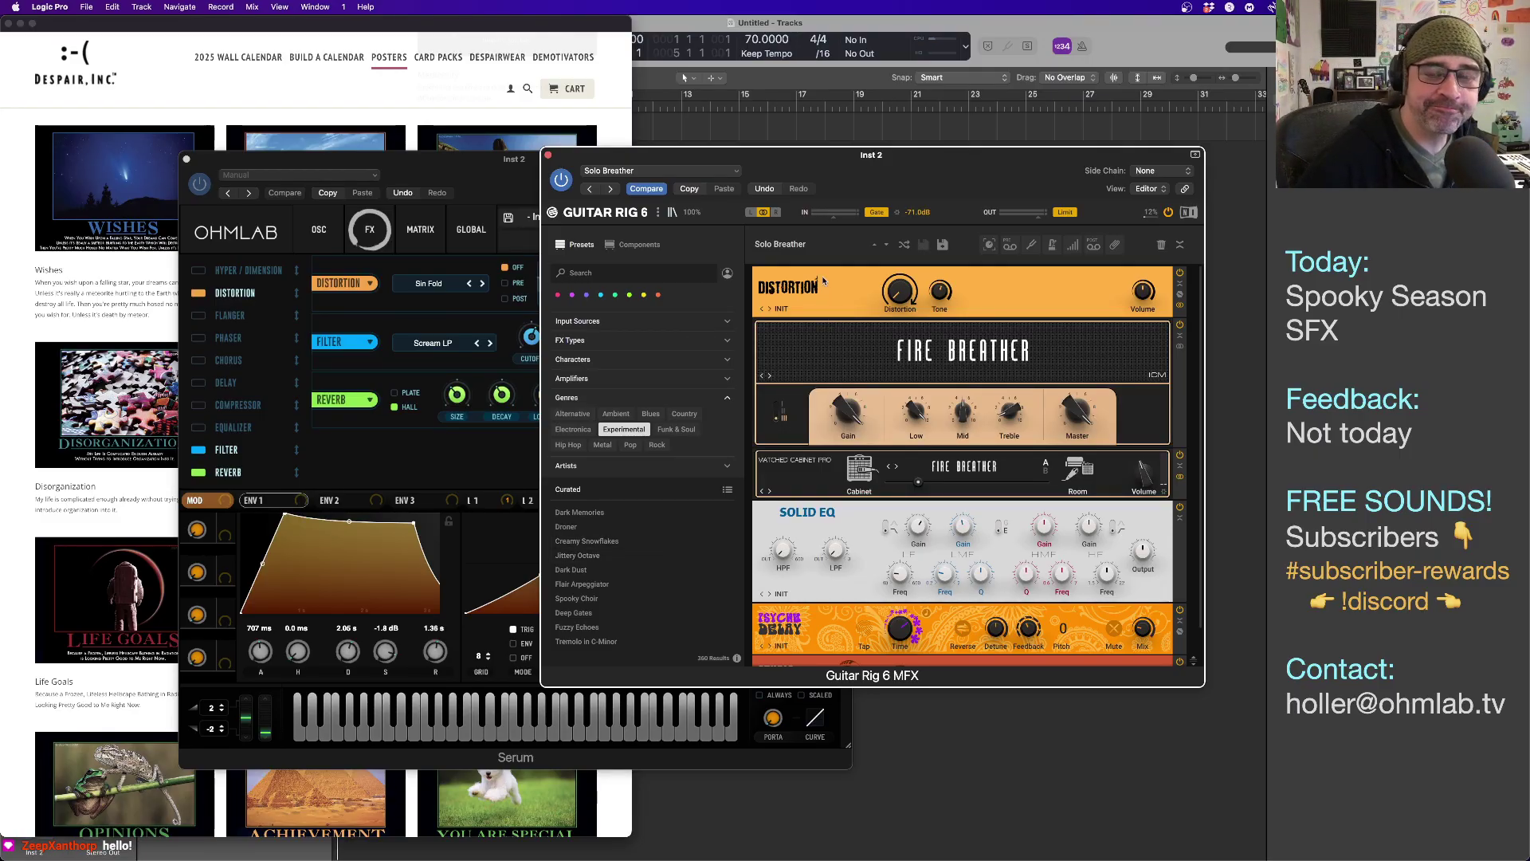
Move the Guitar Rig window up and aside, bring Serum to the front, and show its oscillator page.
left_click_drag(877, 174, 836, 140)
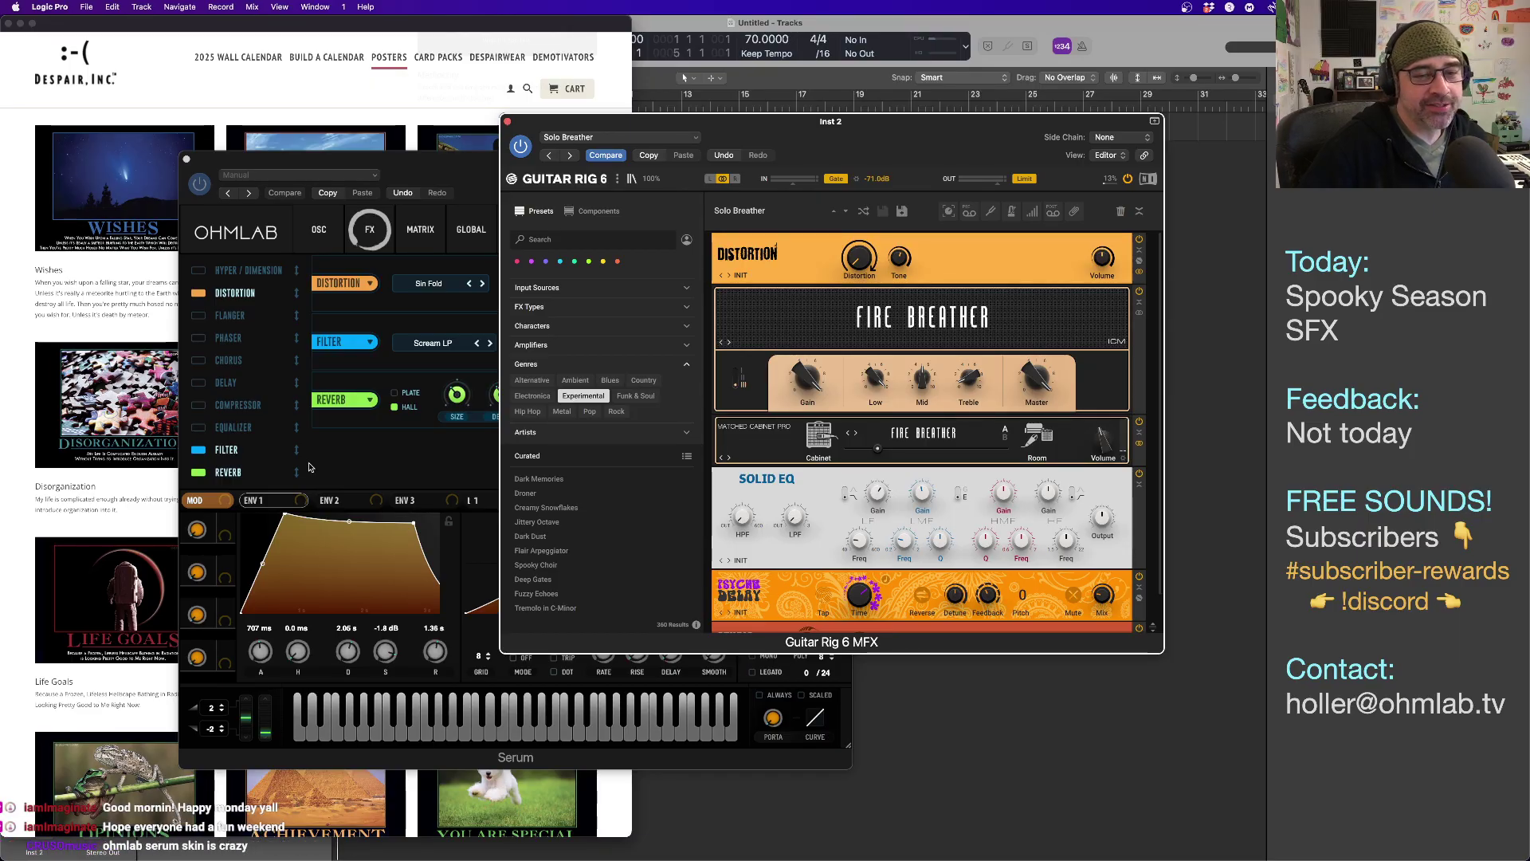
left_click(462, 431)
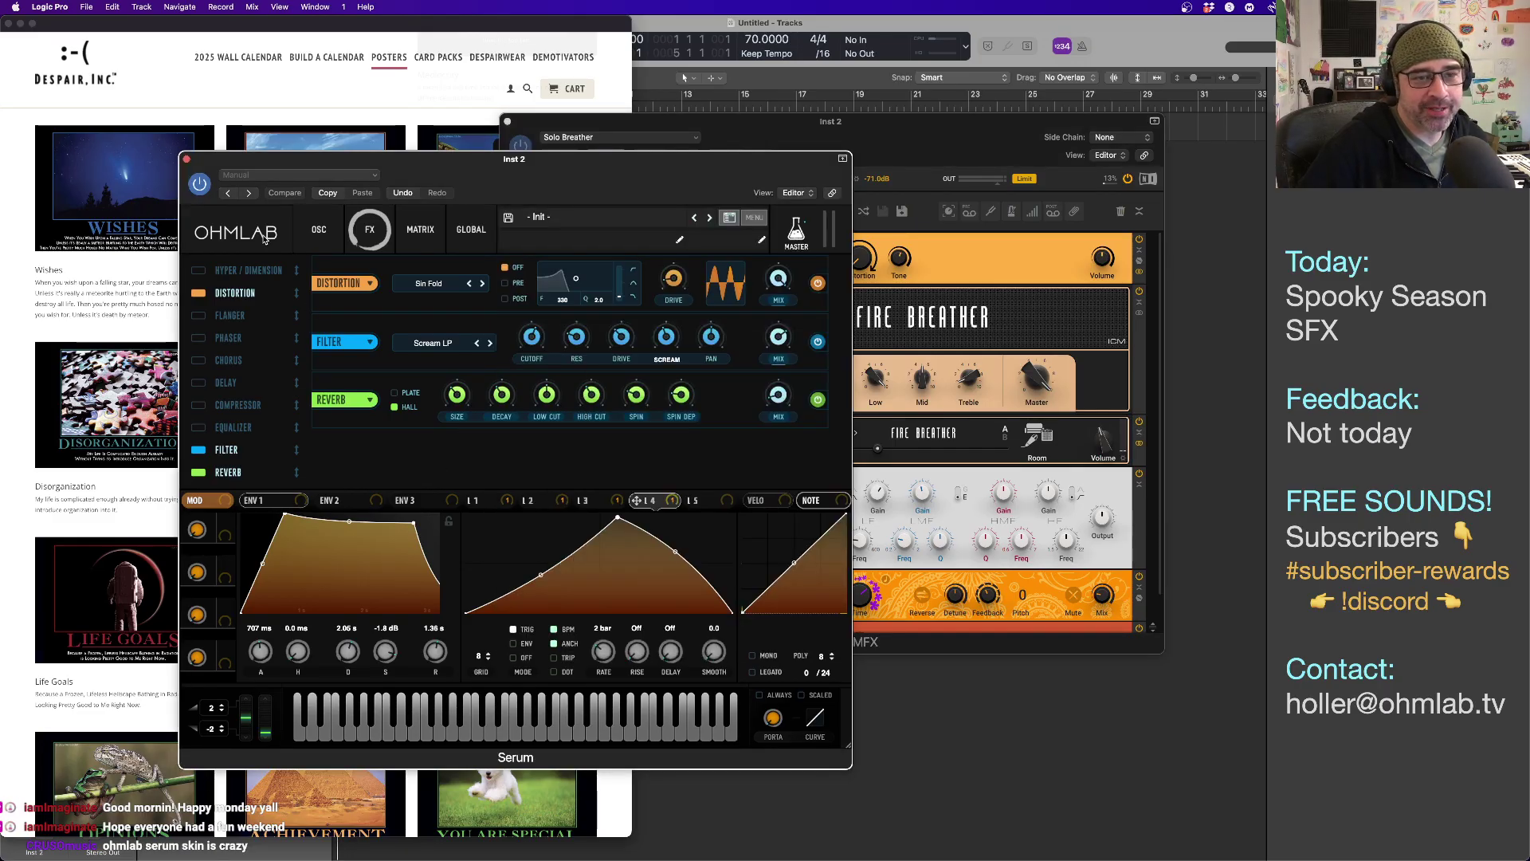
left_click(324, 241)
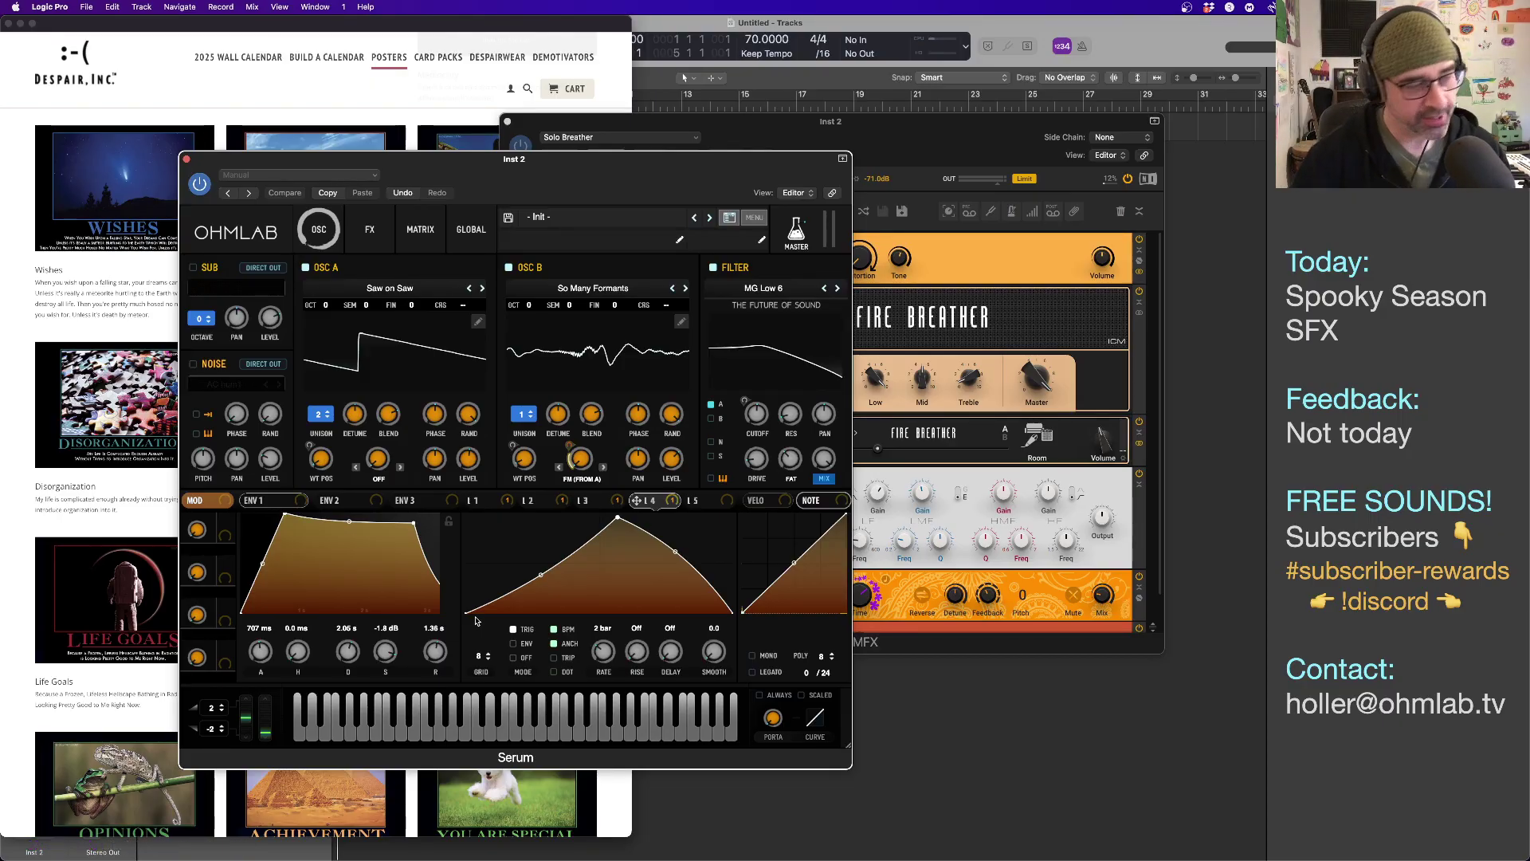
Switch to Discord with the OhmLab server's public-lounge channel open.
key("super+Tab")
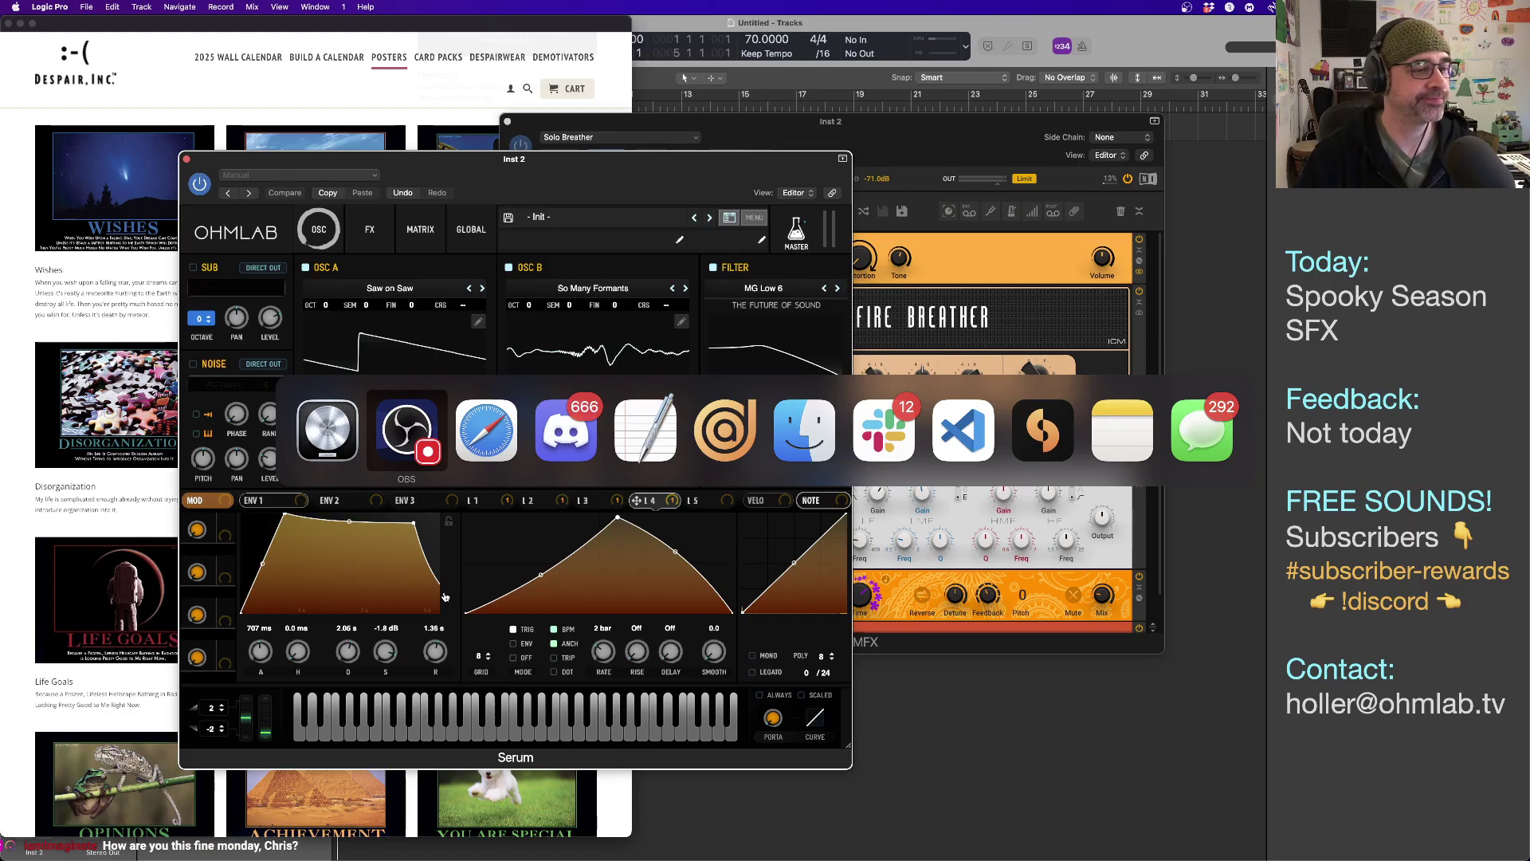
left_click(588, 443)
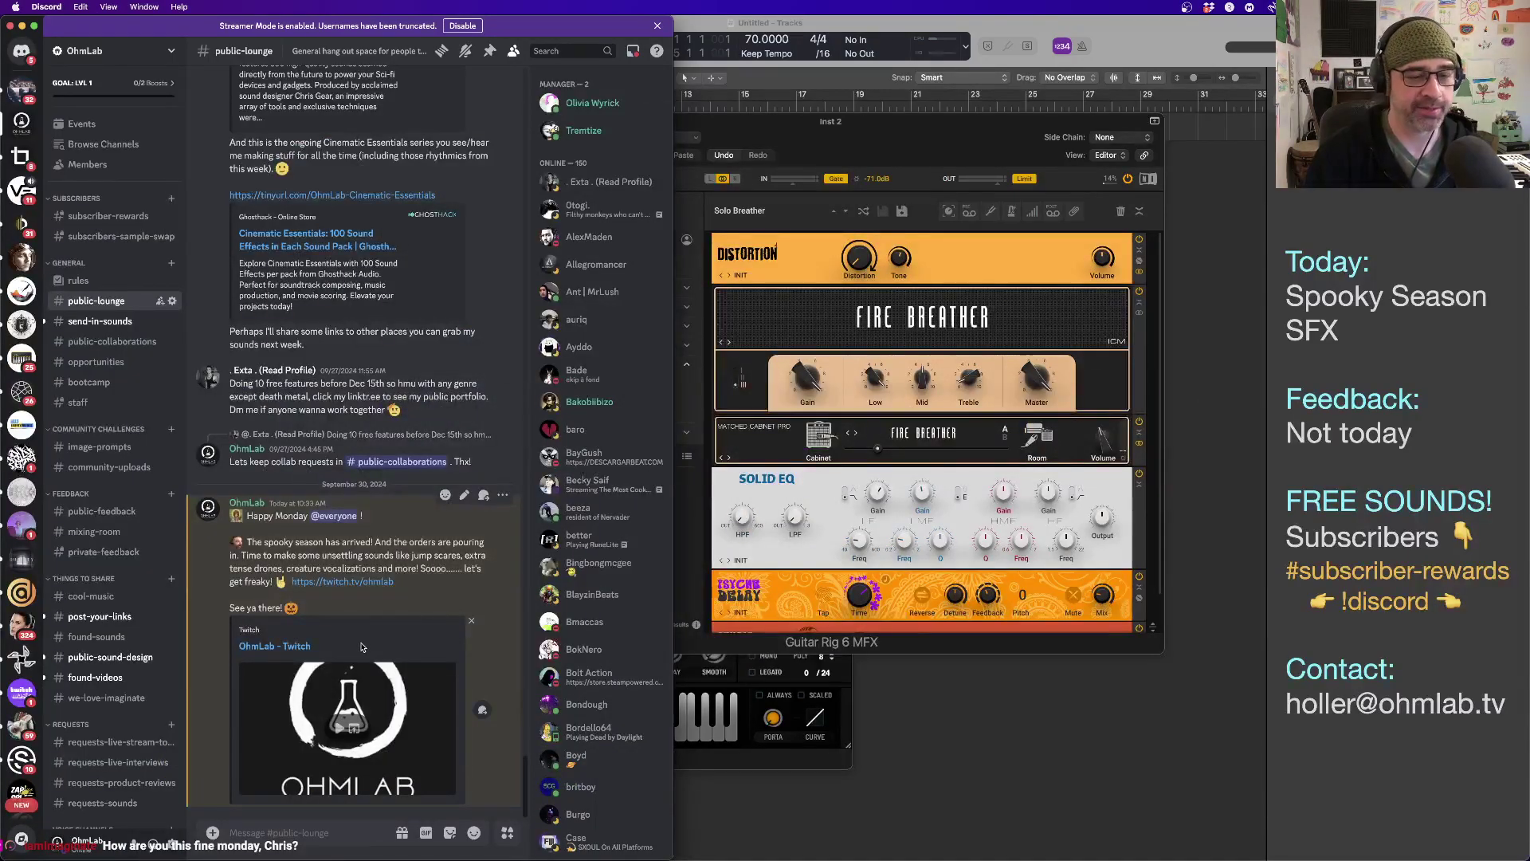
type("@sad")
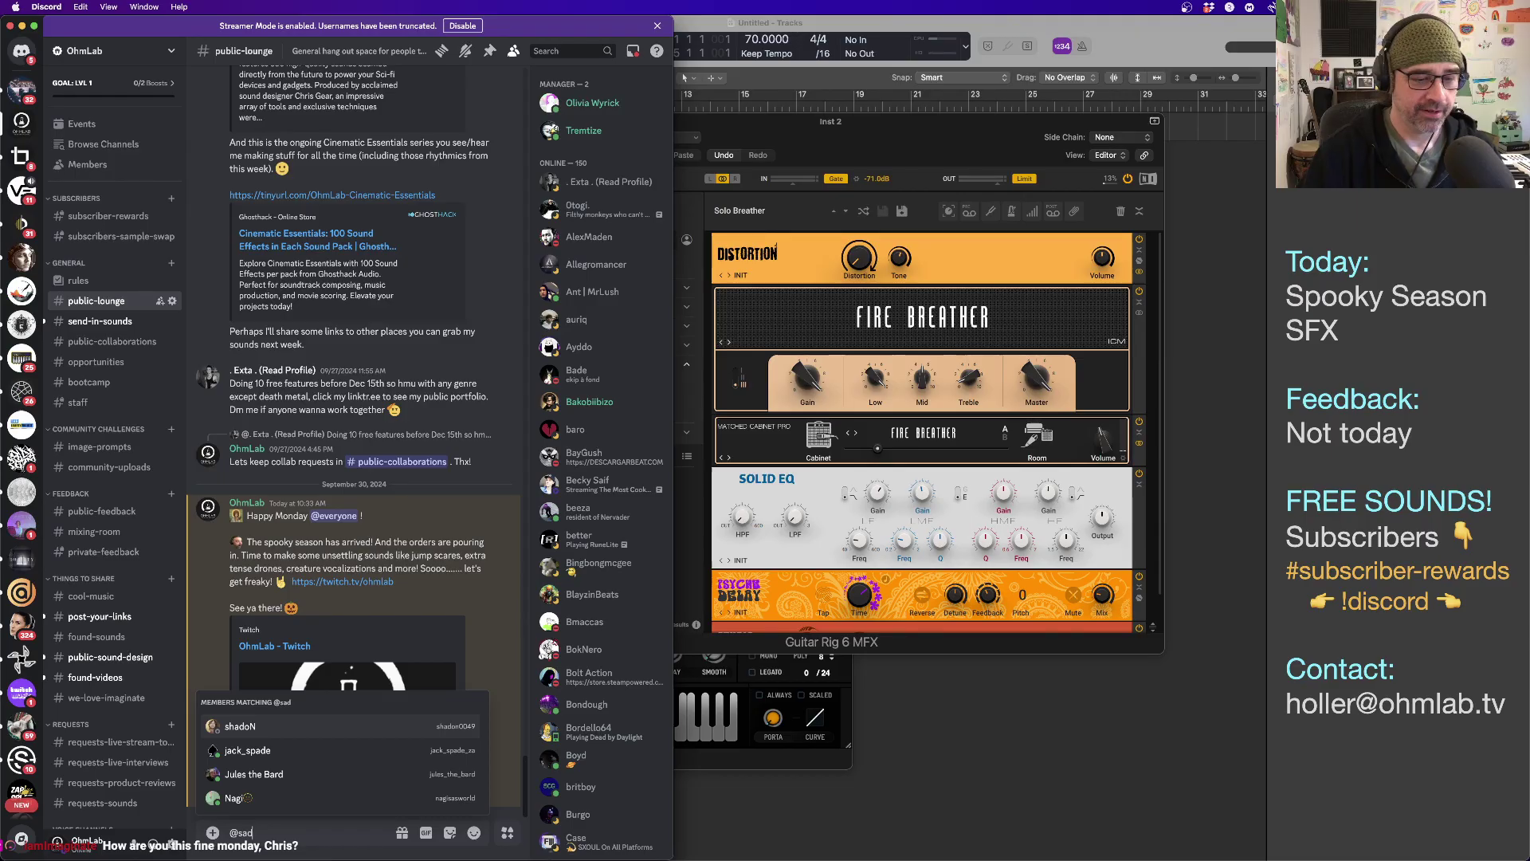
key("BackSpace")
key("BackSpace")
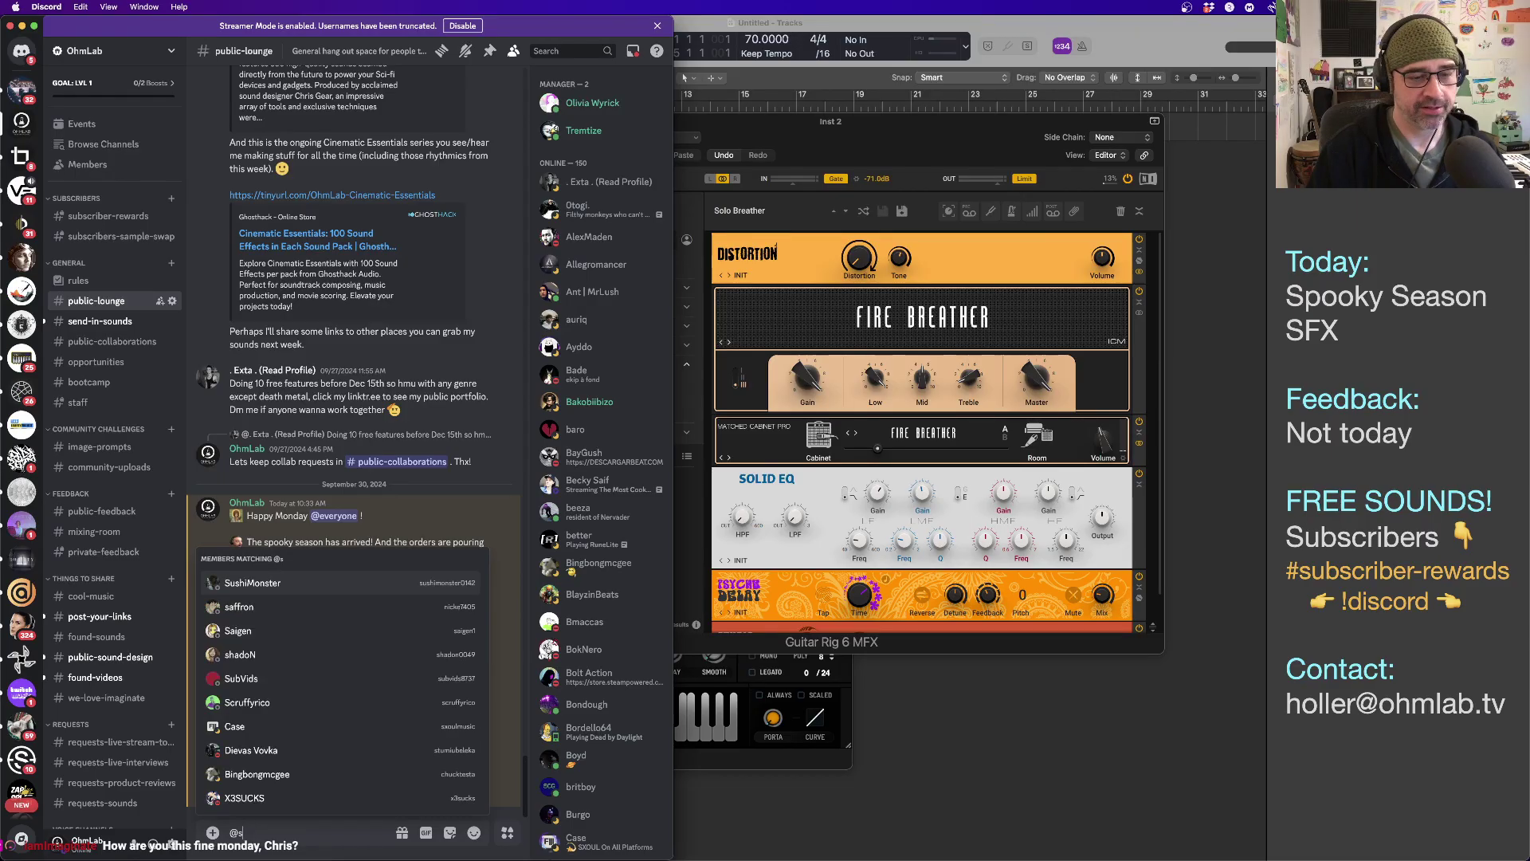
key("BackSpace")
key("BackSpace")
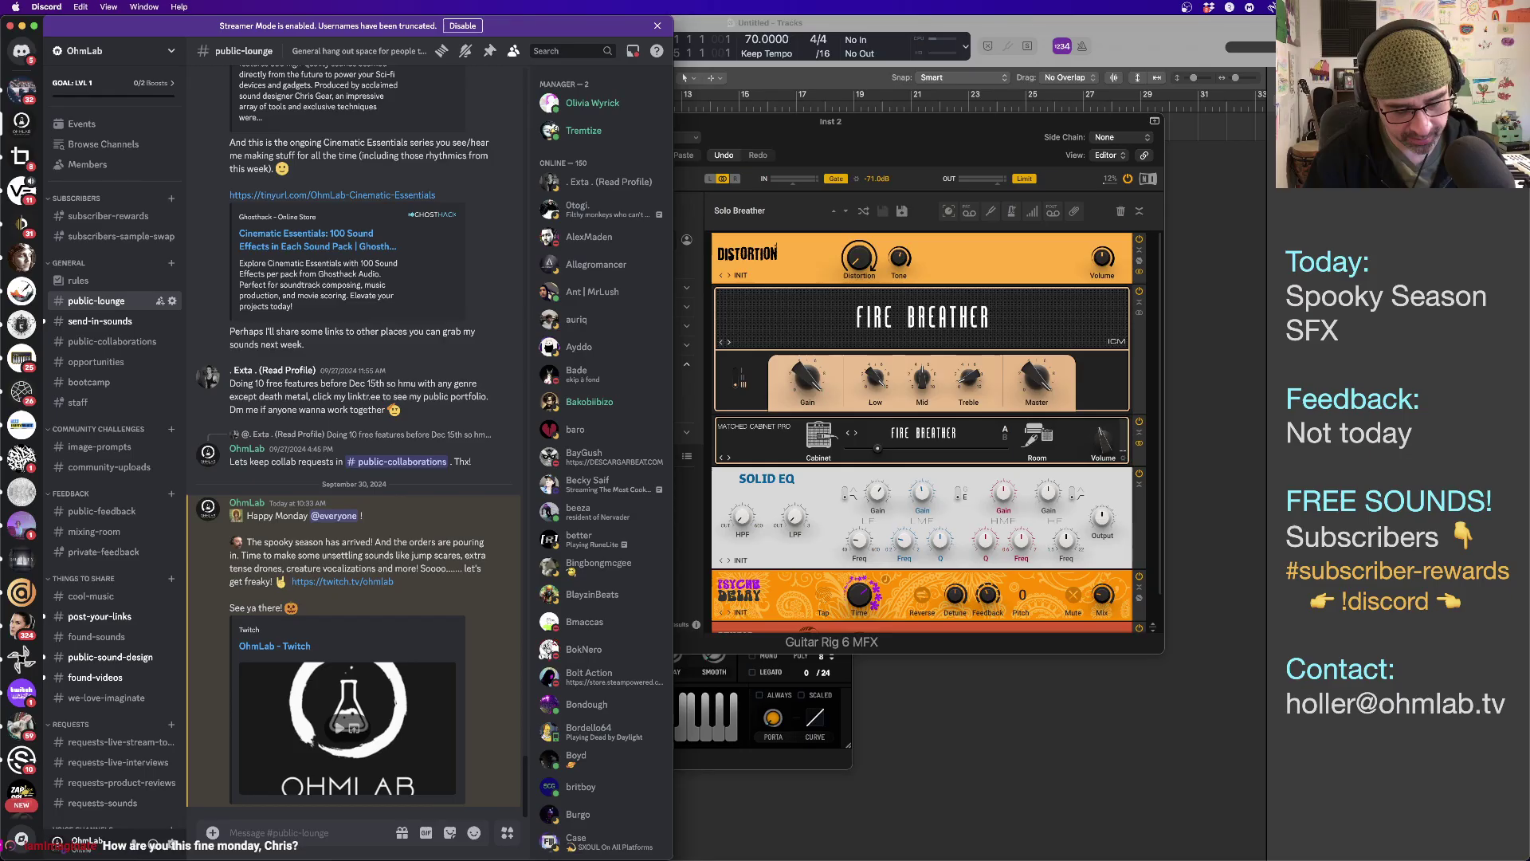
type("@guy")
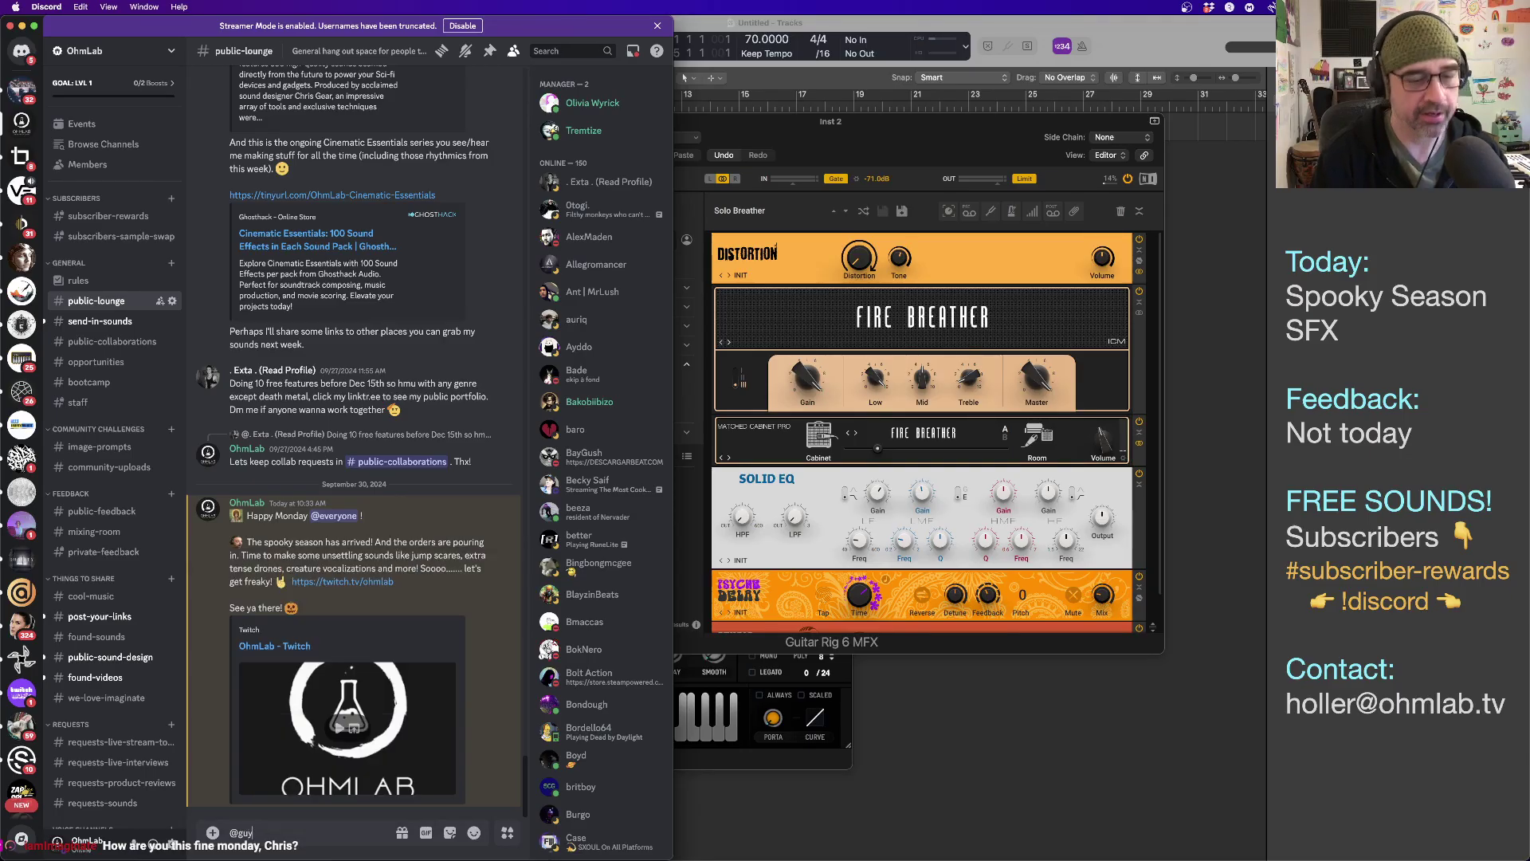
key("BackSpace")
key("BackSpace")
key("BackSpace")
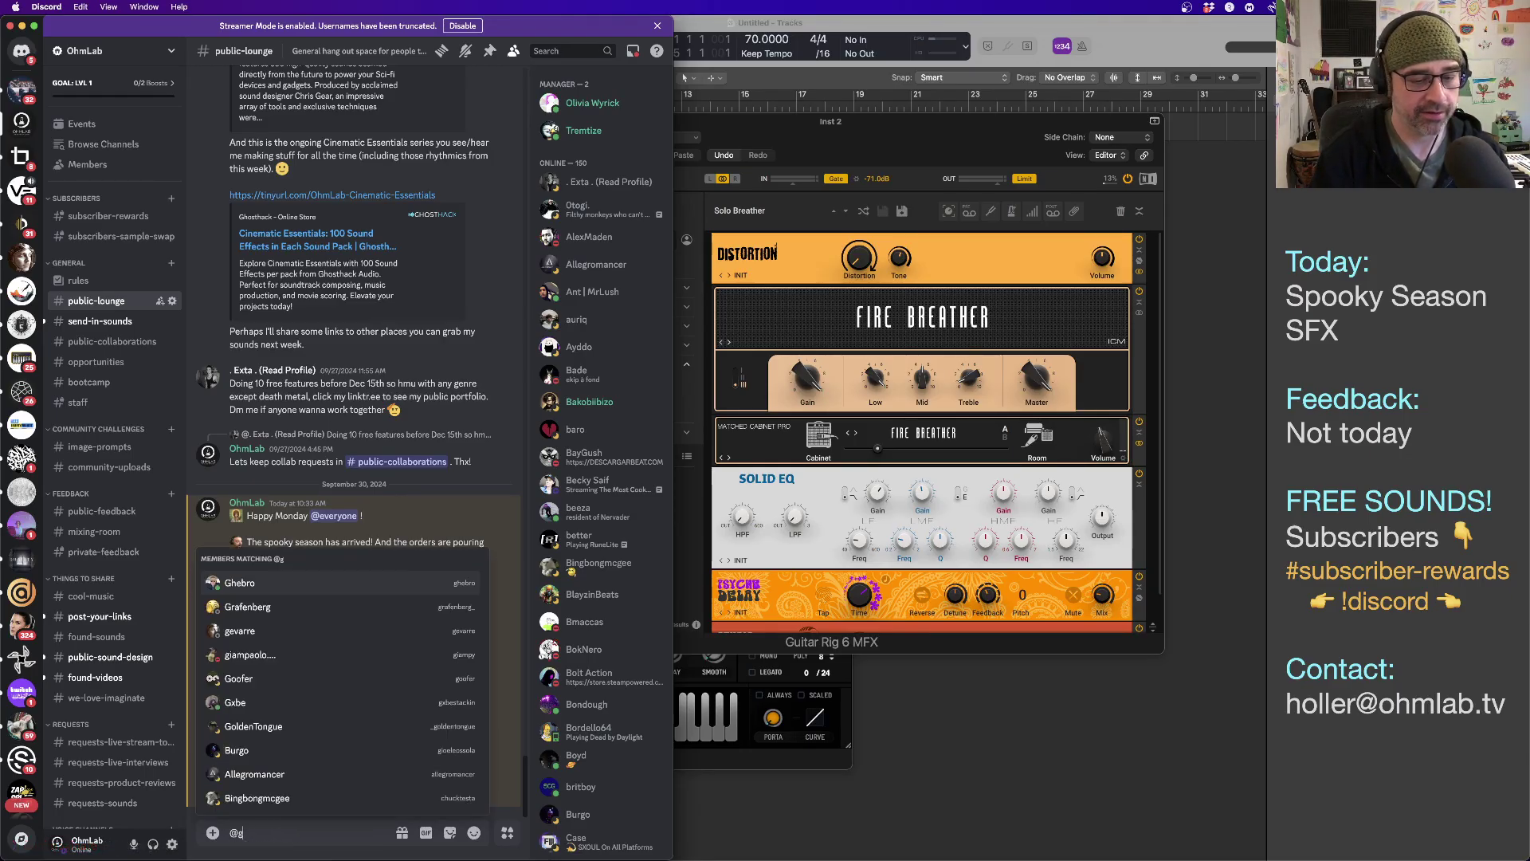
key("BackSpace")
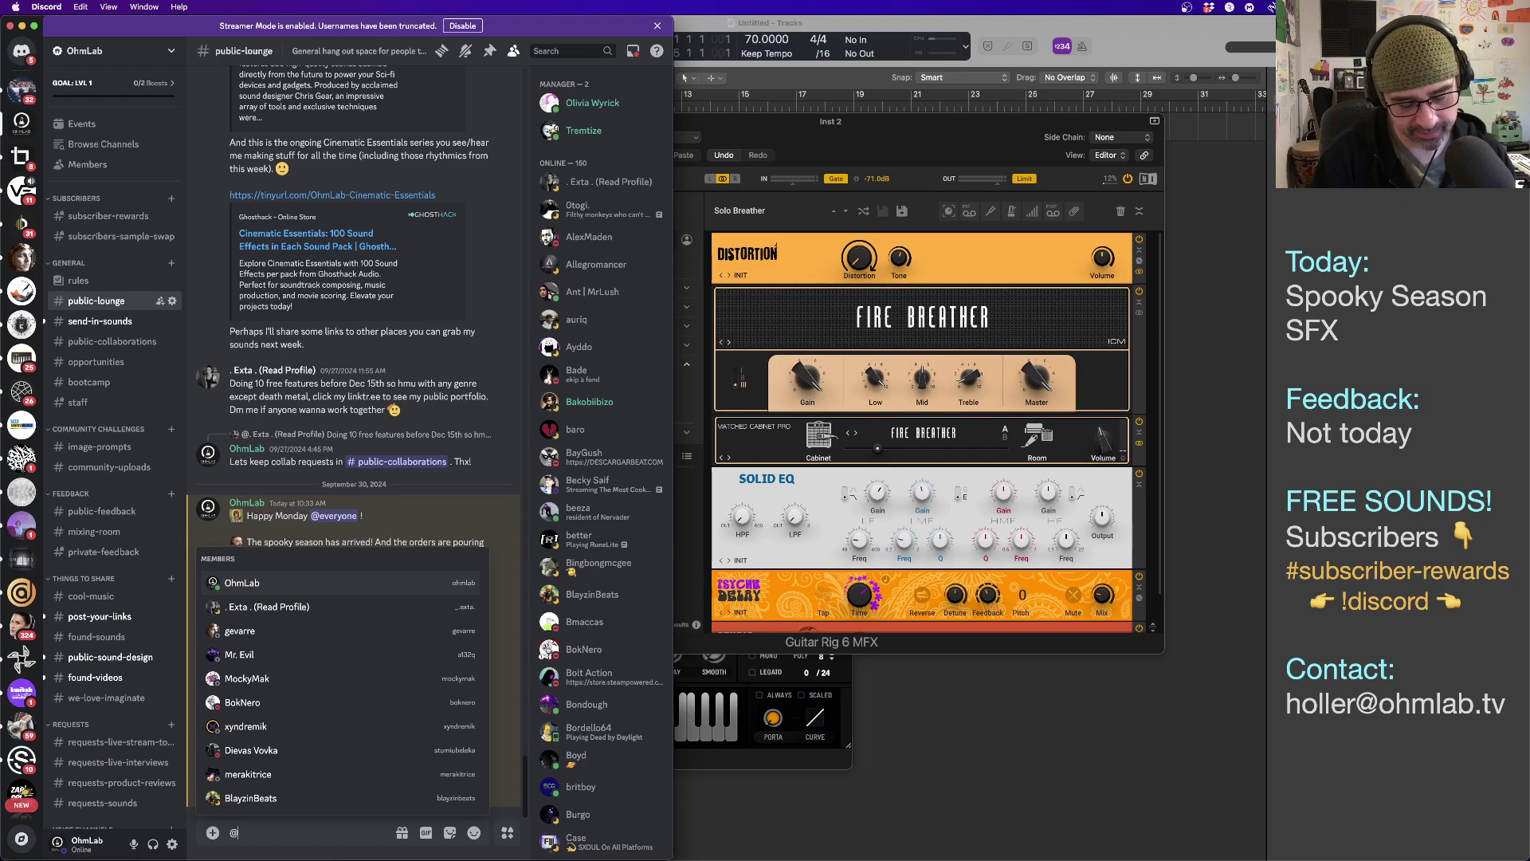
type("toat")
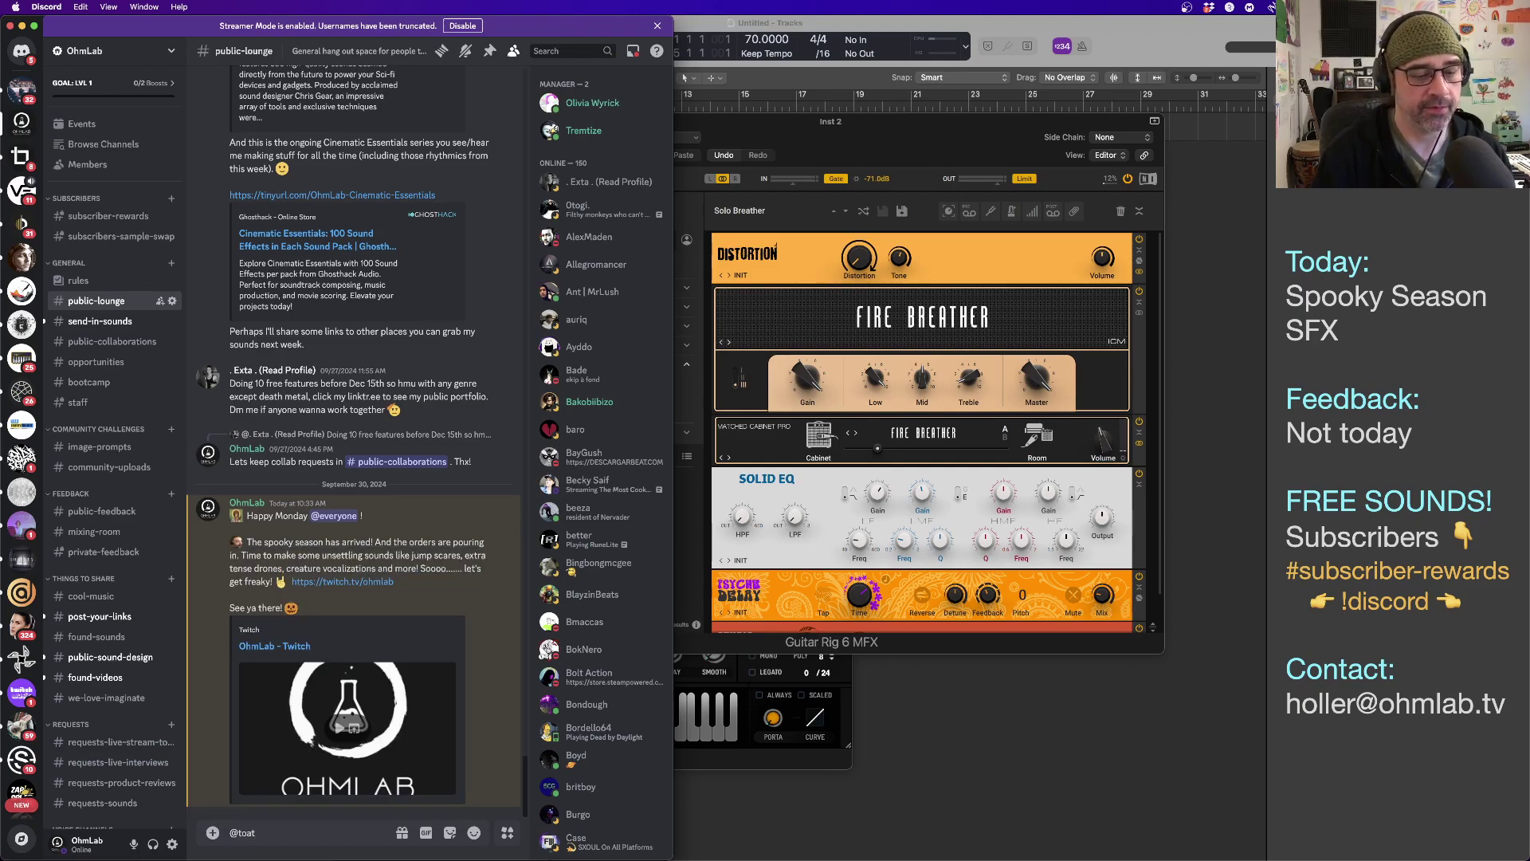
key("BackSpace")
type("s")
key("BackSpace")
key("BackSpace")
key("BackSpace")
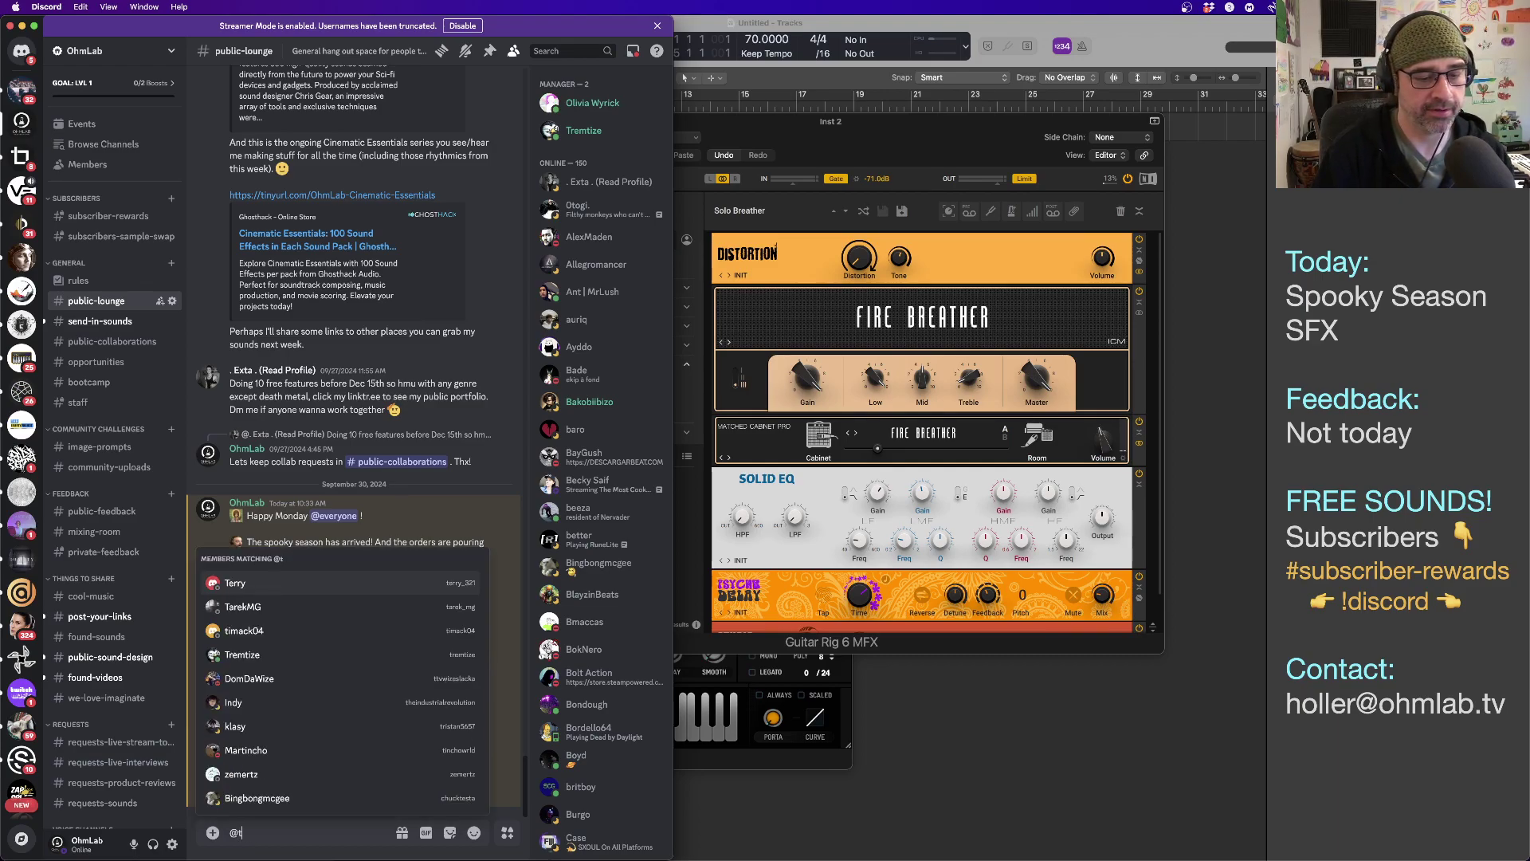
key("BackSpace")
type("sad")
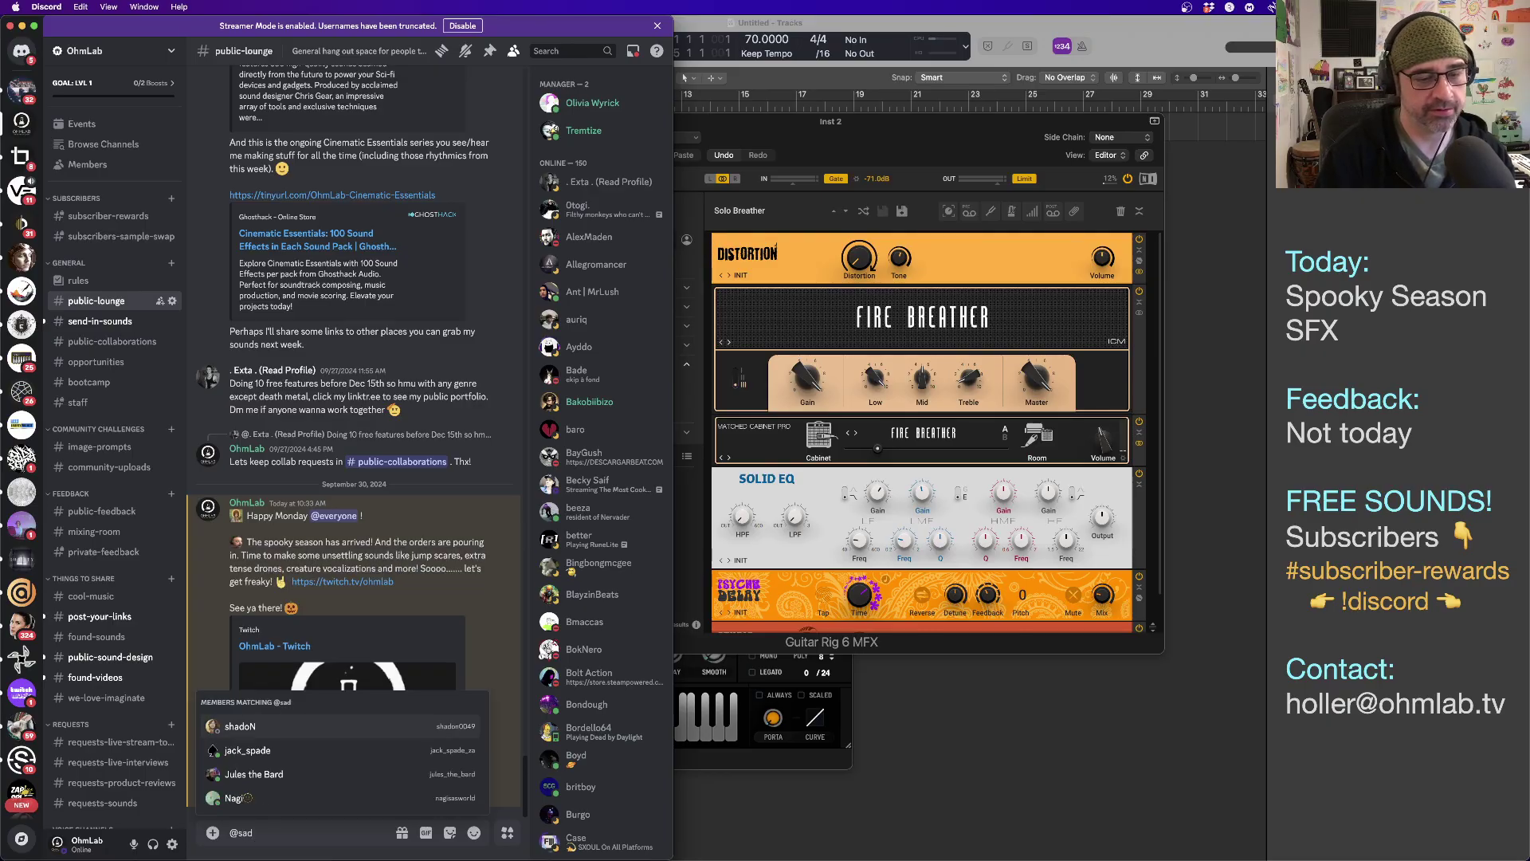
key("BackSpace")
key("BackSpace")
key("BackSpace")
key("BackSpace")
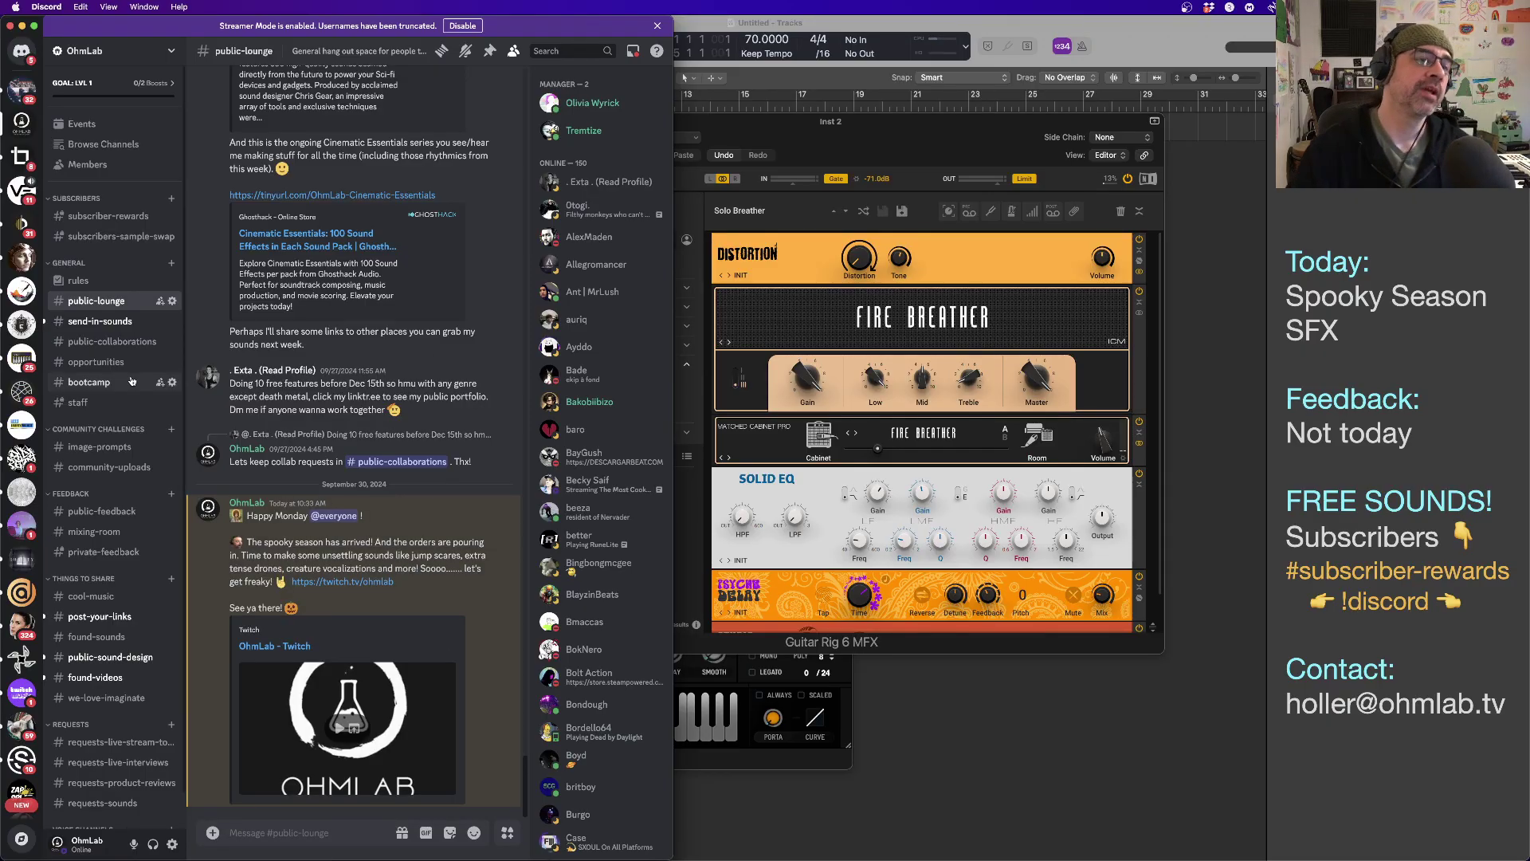
Look through the direct message list for the skin designer's username and return to the OhmLab server's public-lounge channel.
left_click(21, 51)
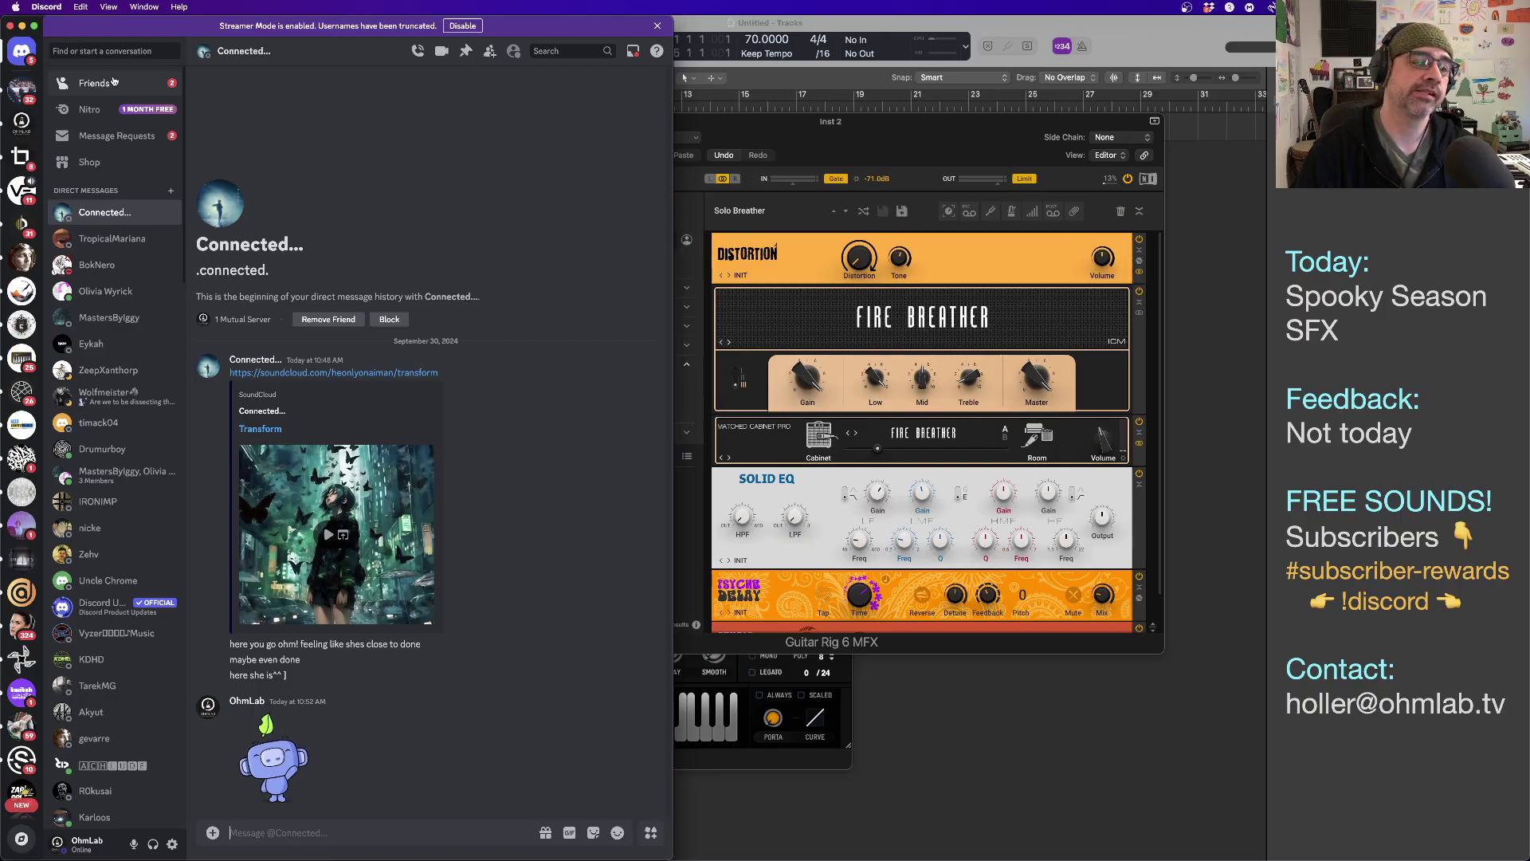
scroll(112, 311, "down", 3)
scroll(112, 311, "down", 12)
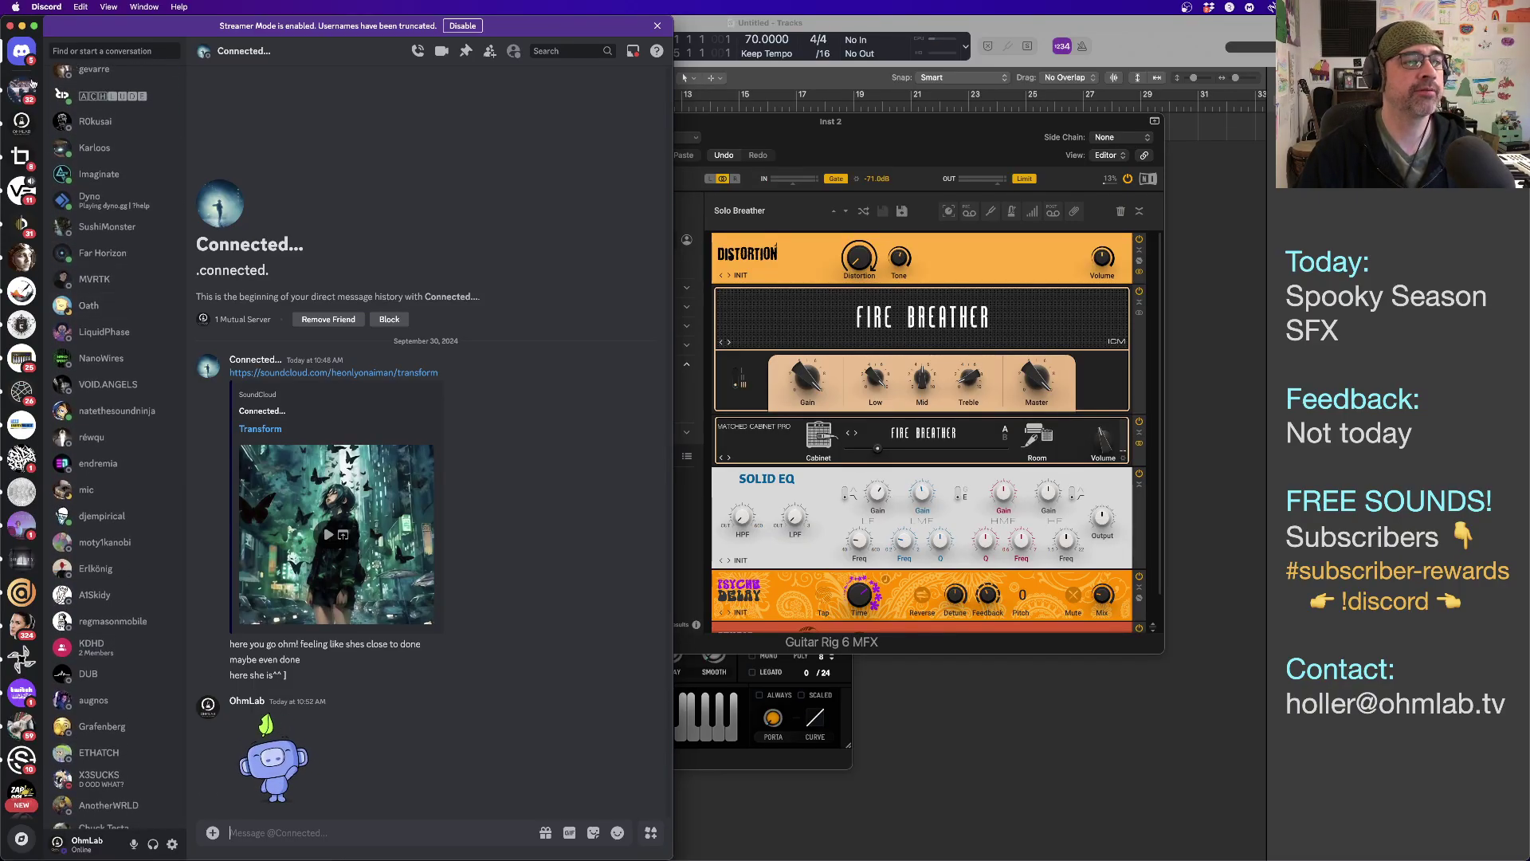
left_click(21, 122)
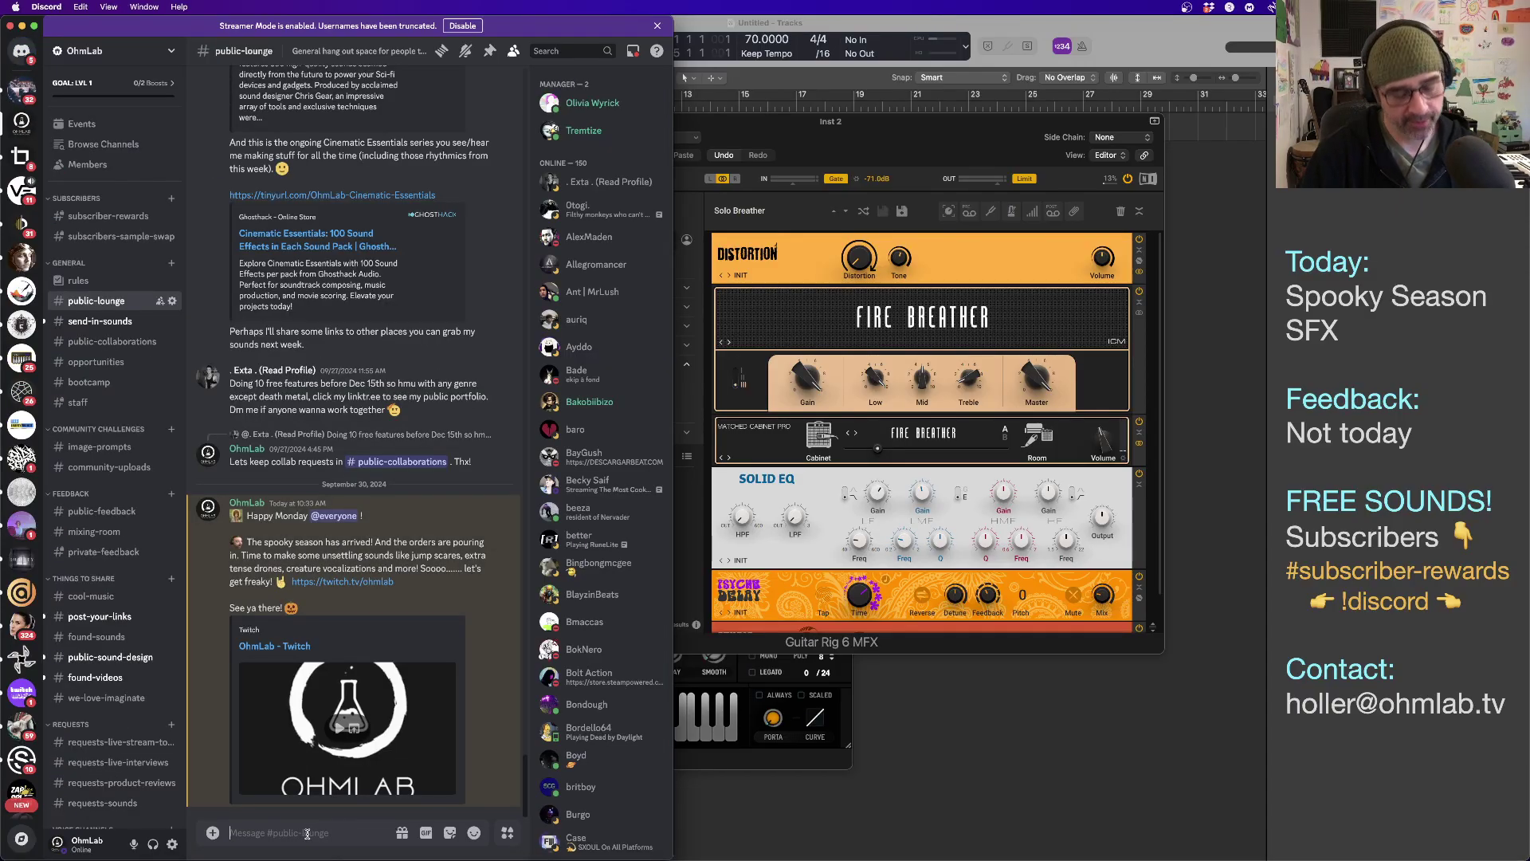
Mention the skin designer in a new public-lounge message and write "Heya homie! We're wondering if the OHm Serum skin".
type("@oath")
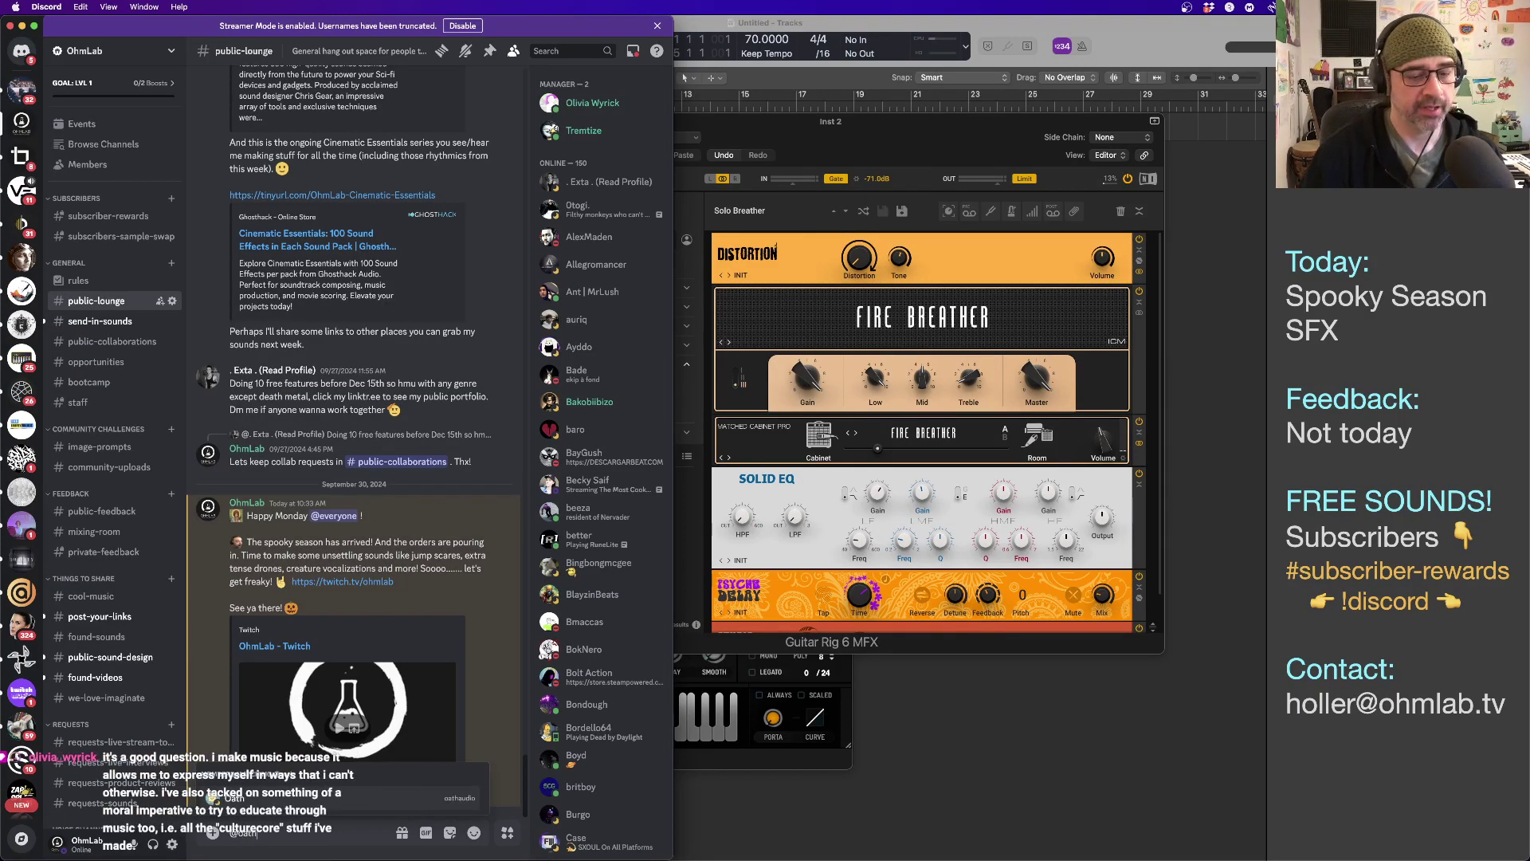
left_click(297, 803)
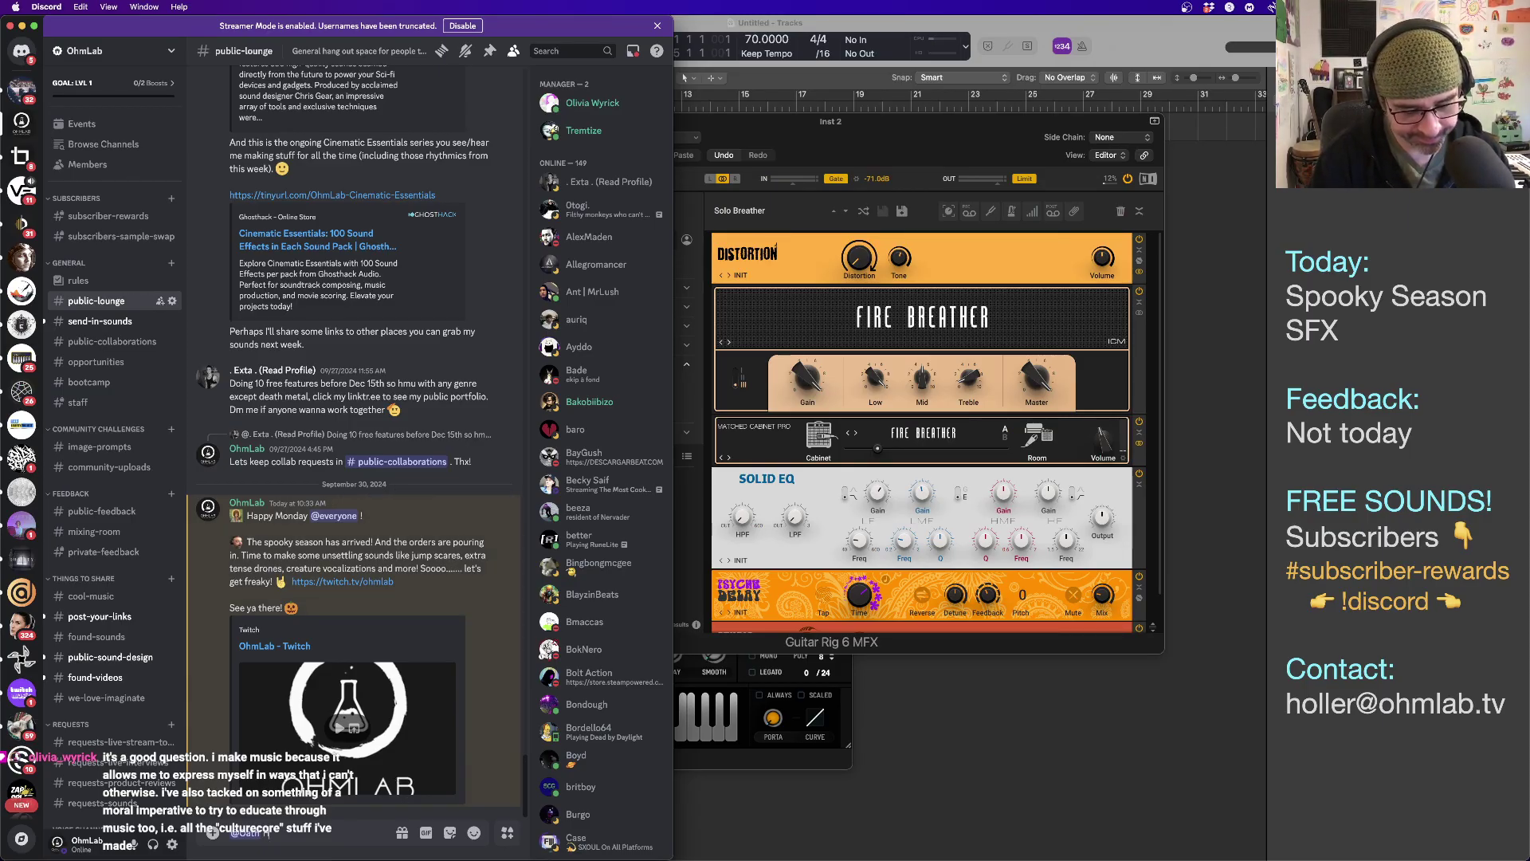
type("Heya homie")
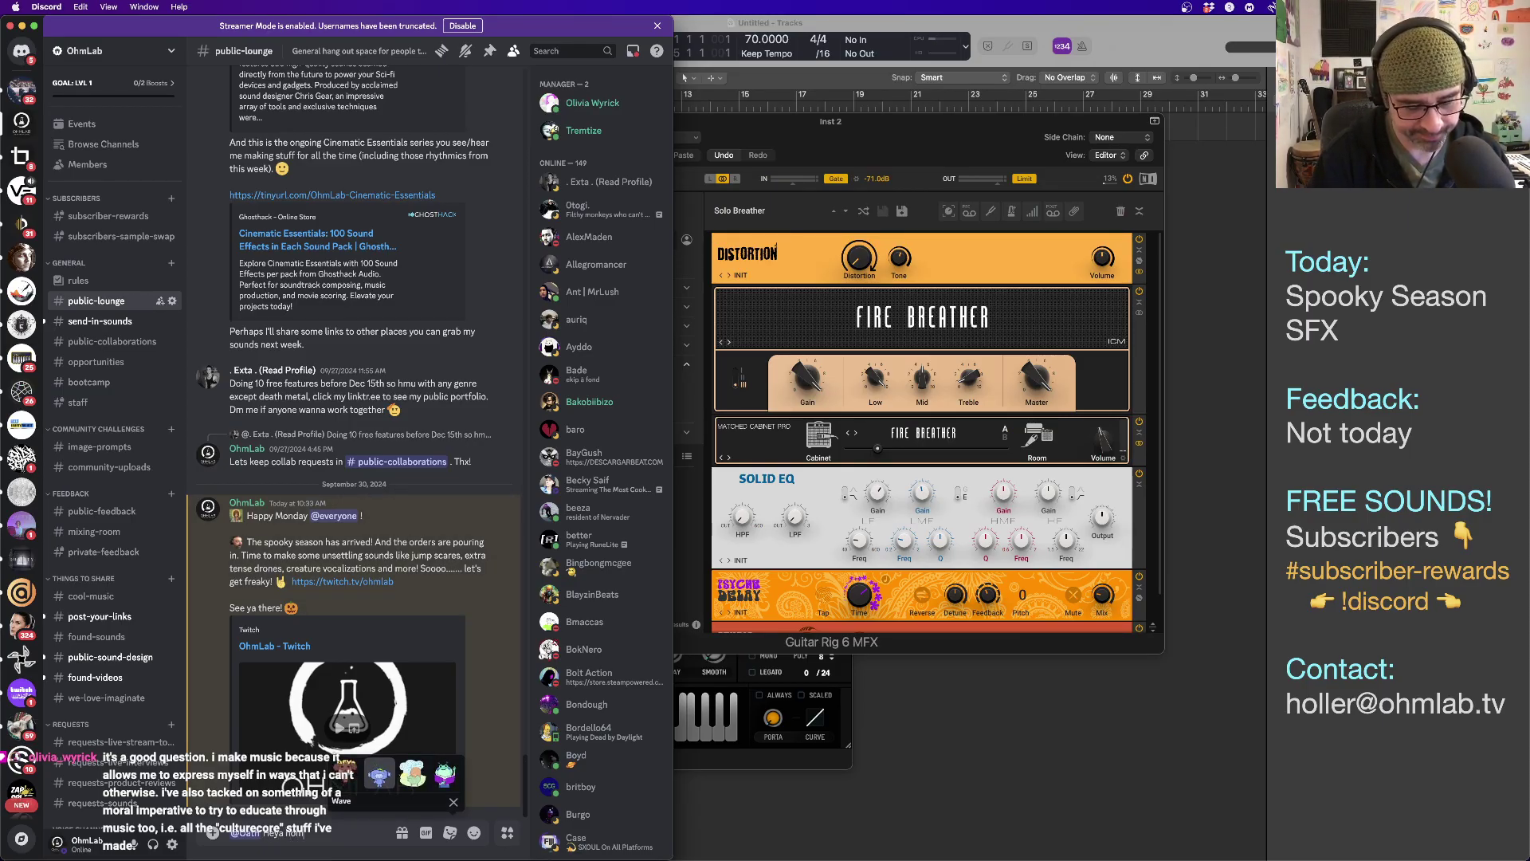
type("!")
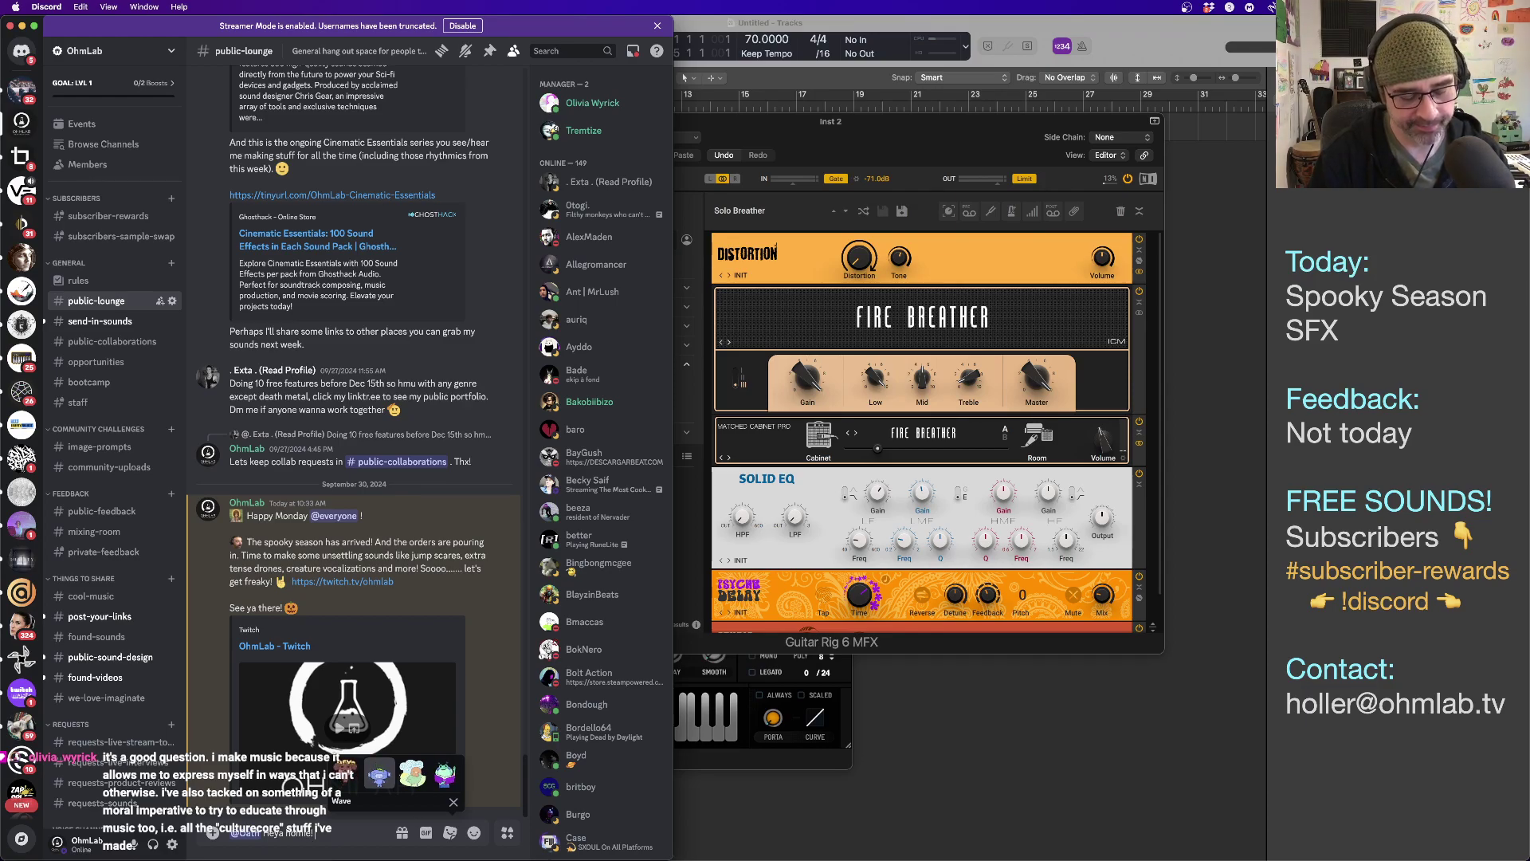
type(" We're wondering")
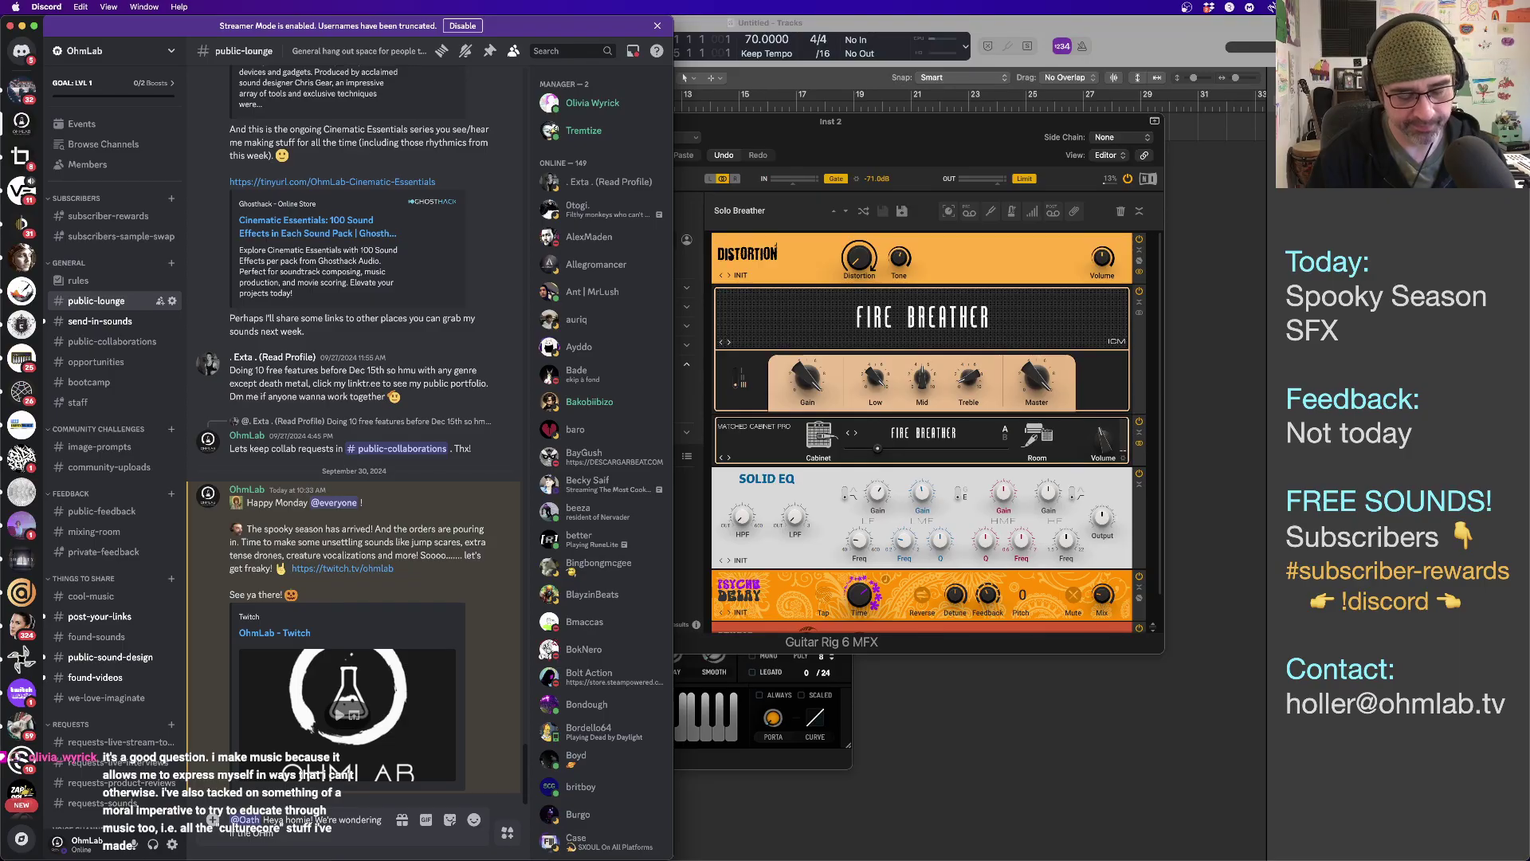
type(" if the OHm Serum sk")
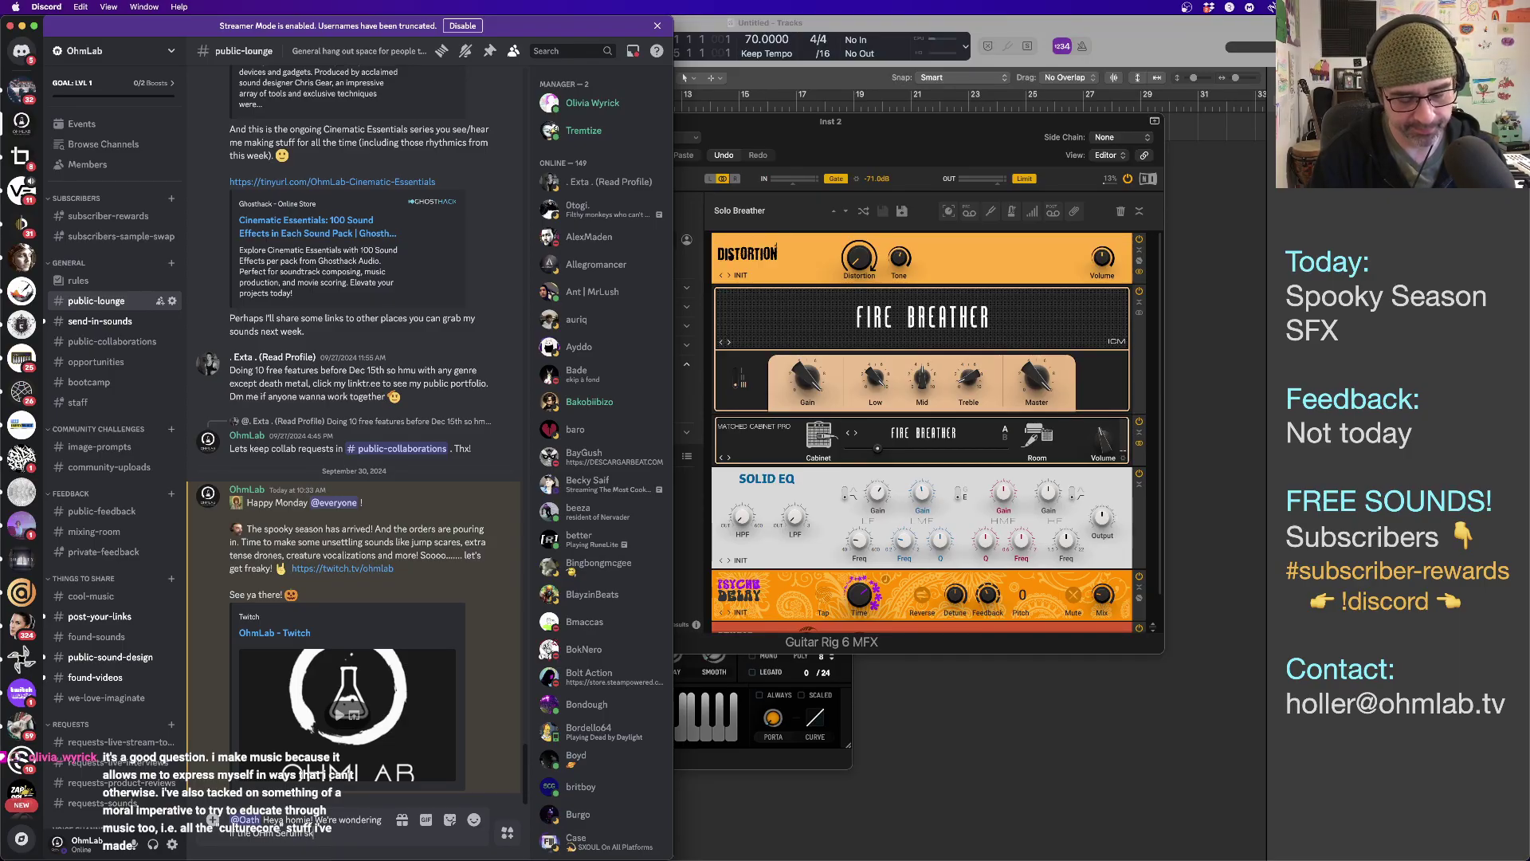
type("in")
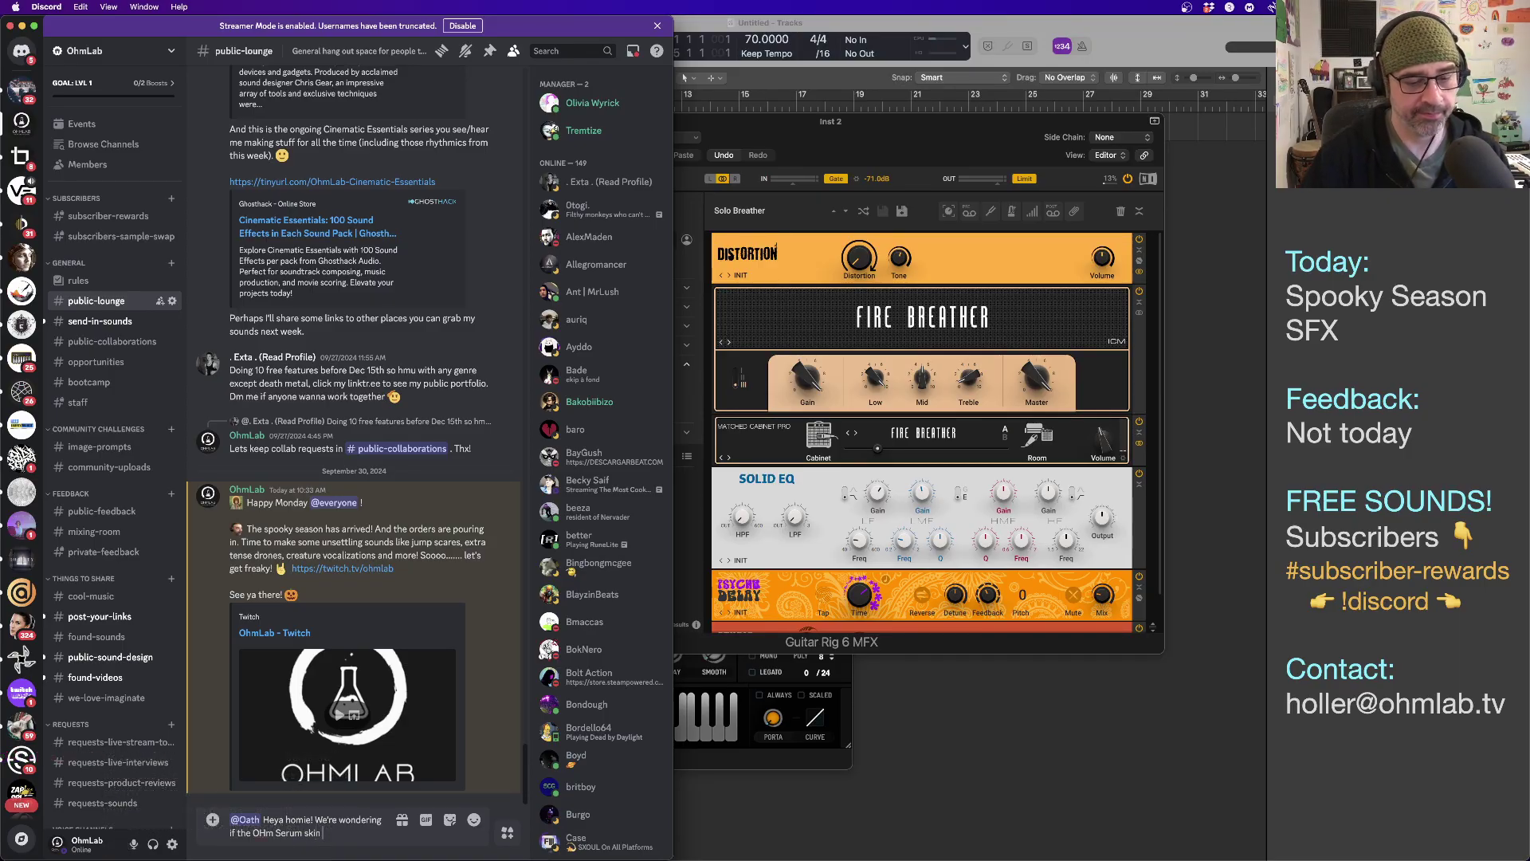
Correct "OHm" to "Ohm" in the message draft and return the cursor to the end of the text.
left_click(266, 833)
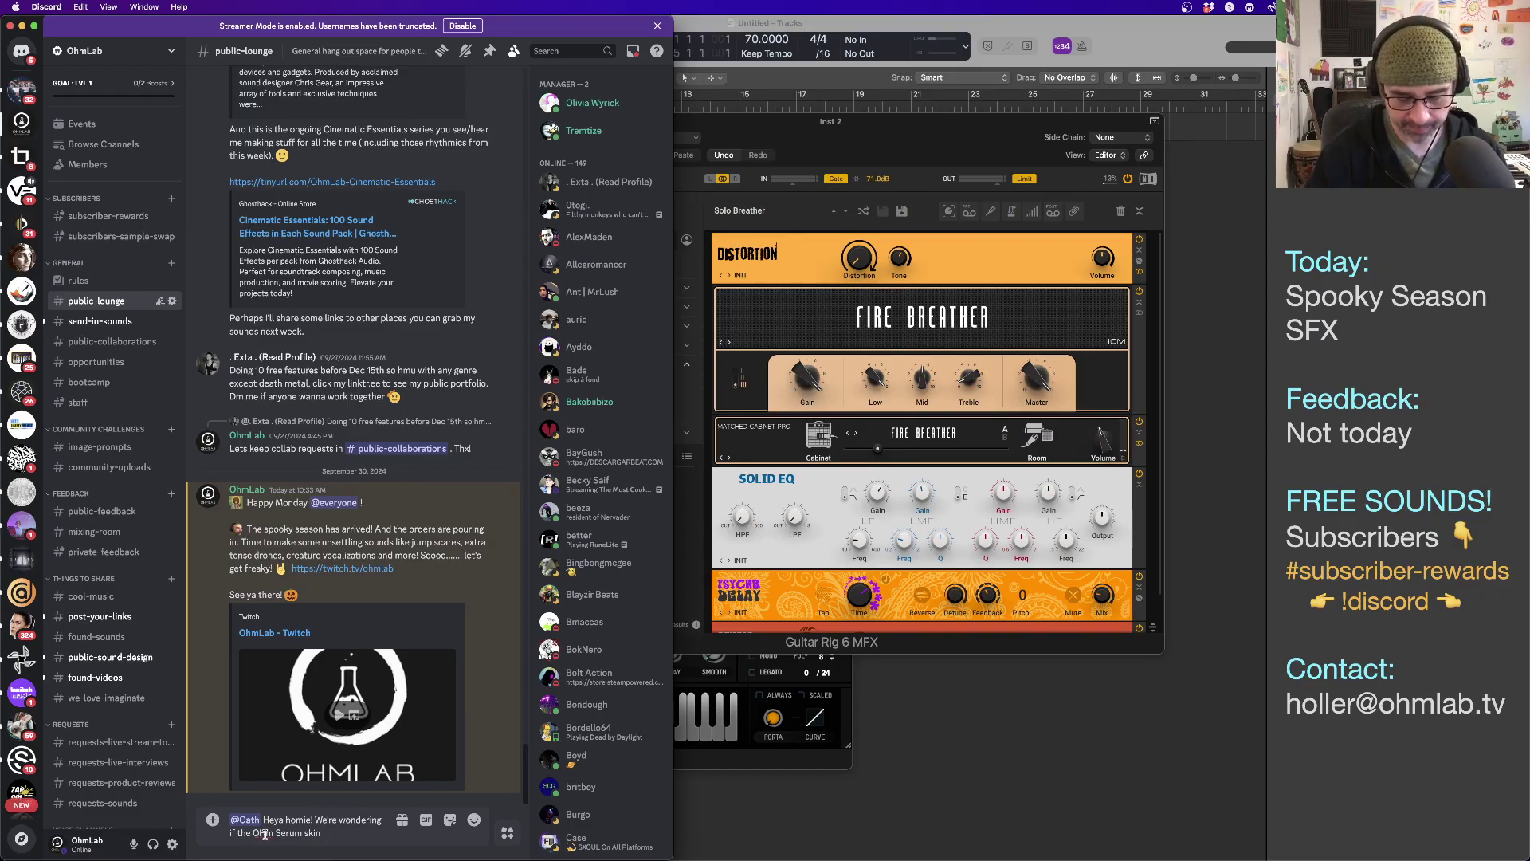
key("BackSpace")
type("h")
key("Down")
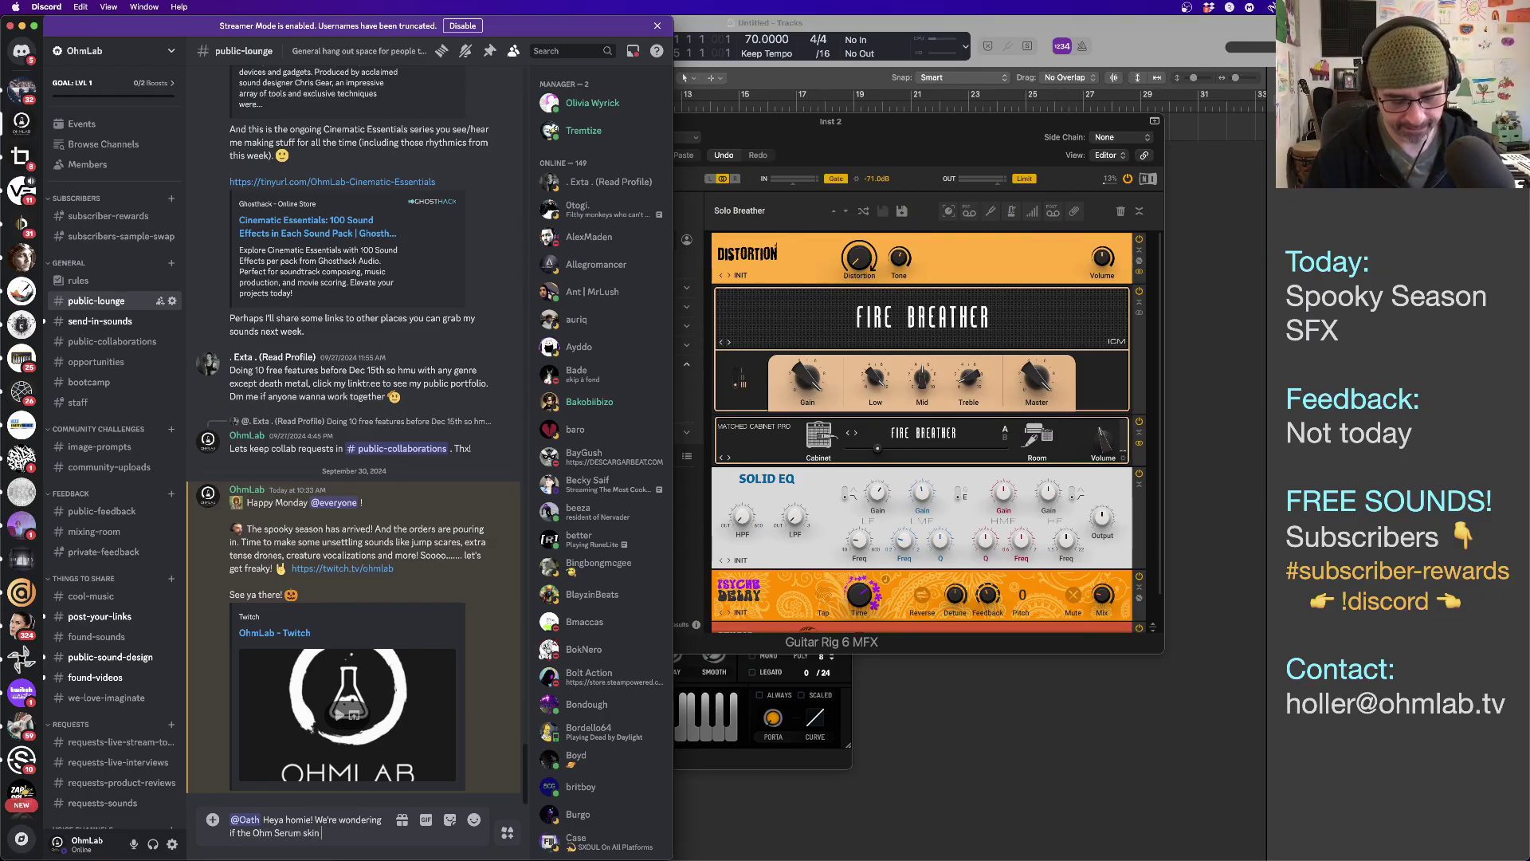
Continue the message with "might be completed at some point? I keep meaning to ask. :) Hope you're doing".
type("ma")
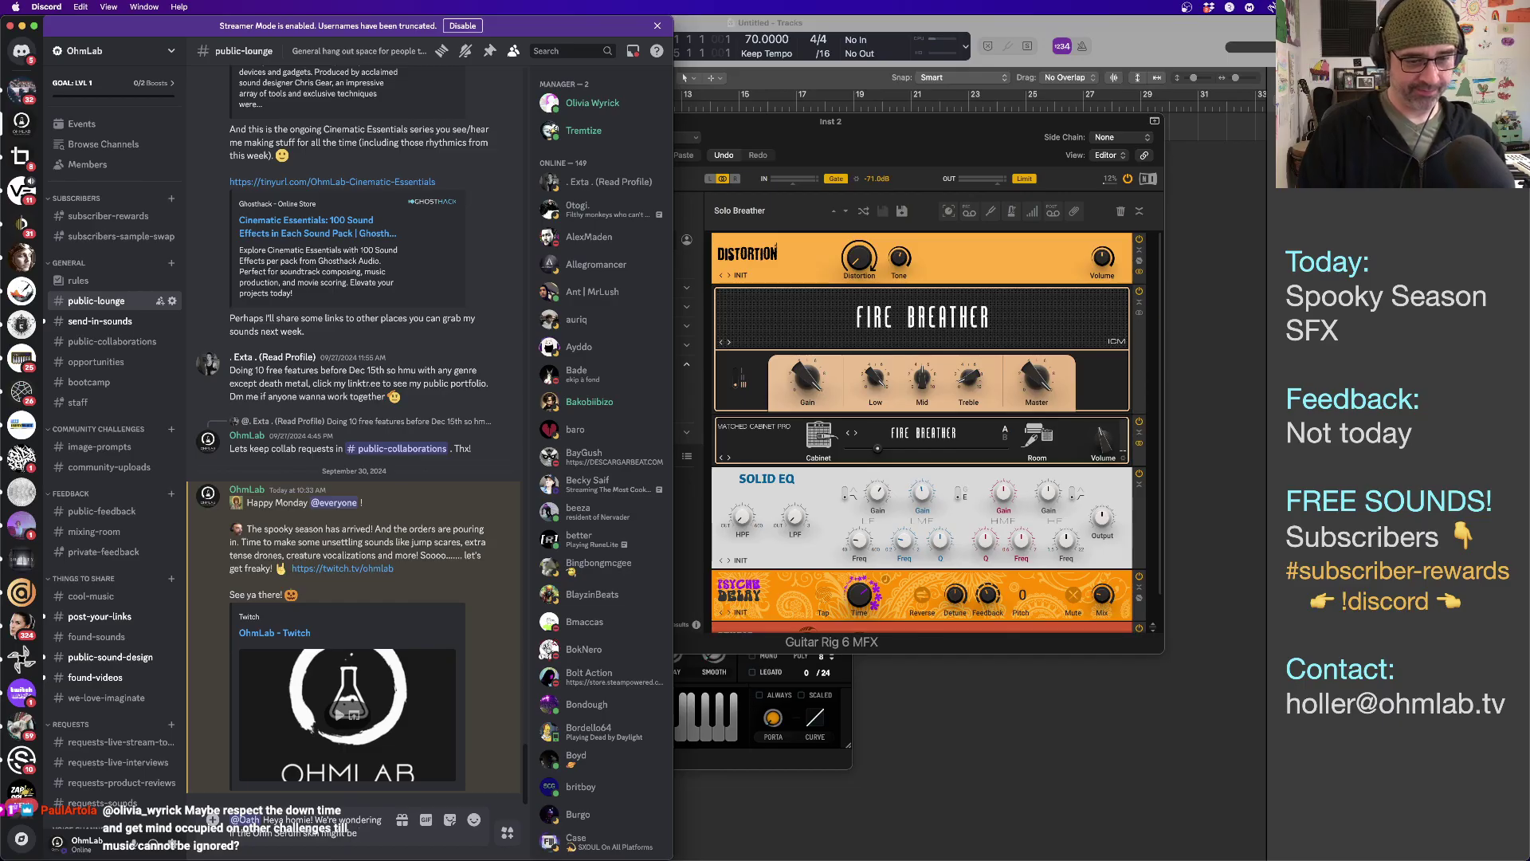
type("completed at")
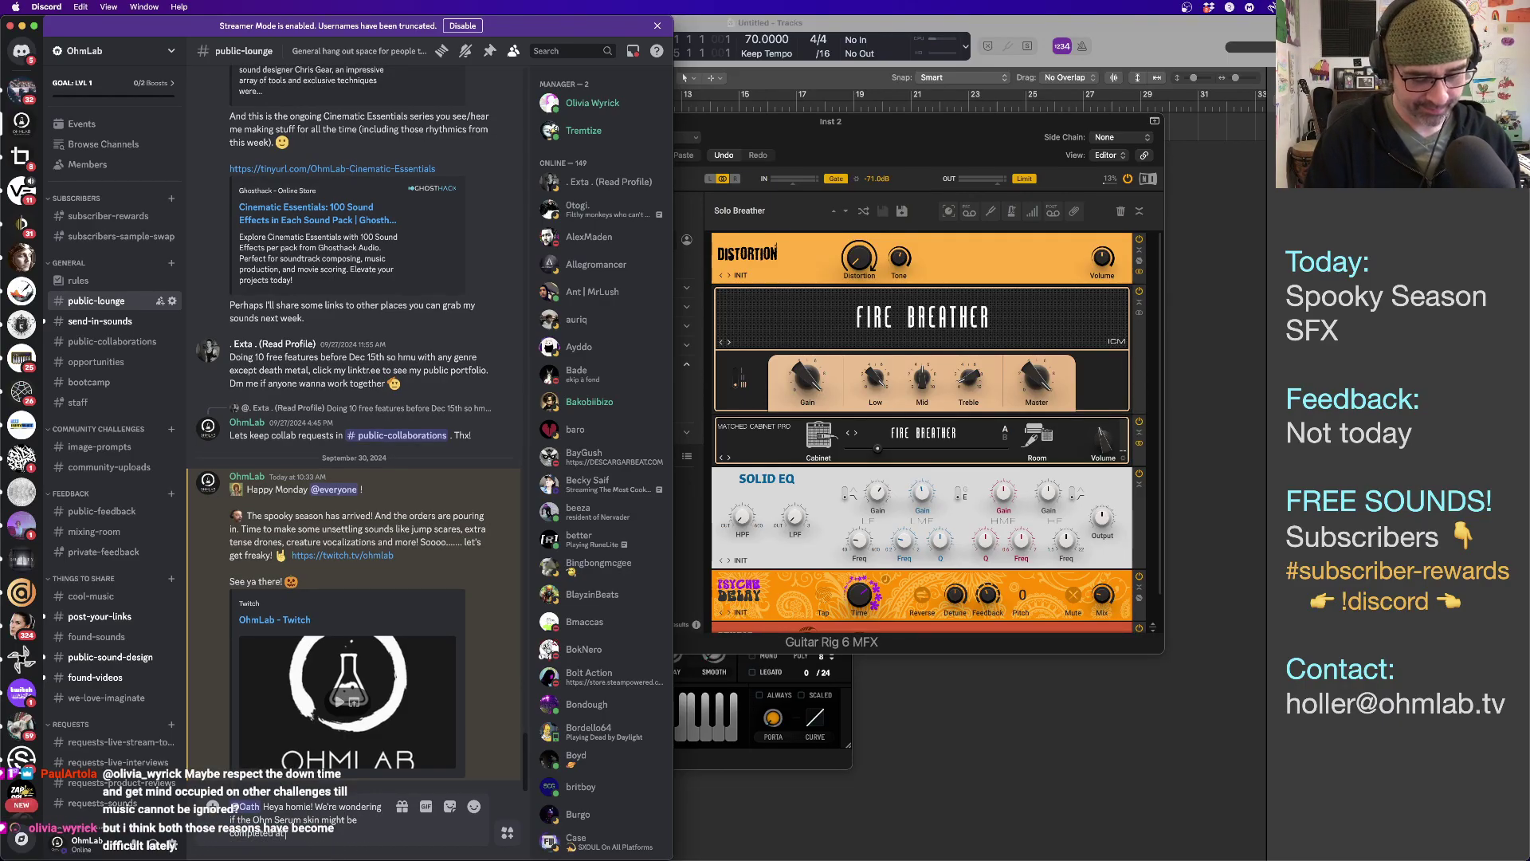
type(" some point!")
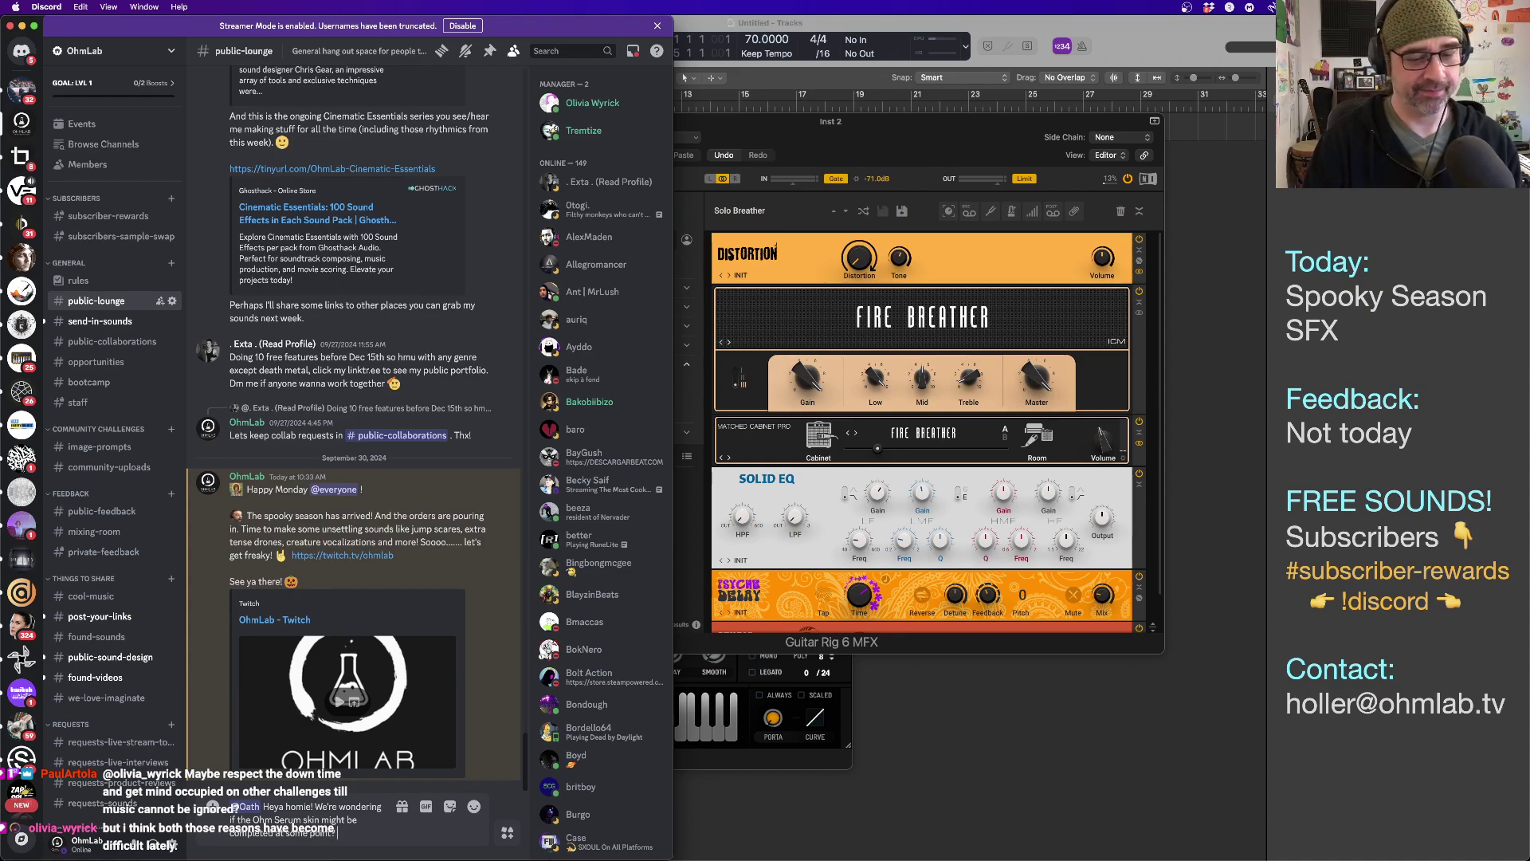
type(" I keep mean")
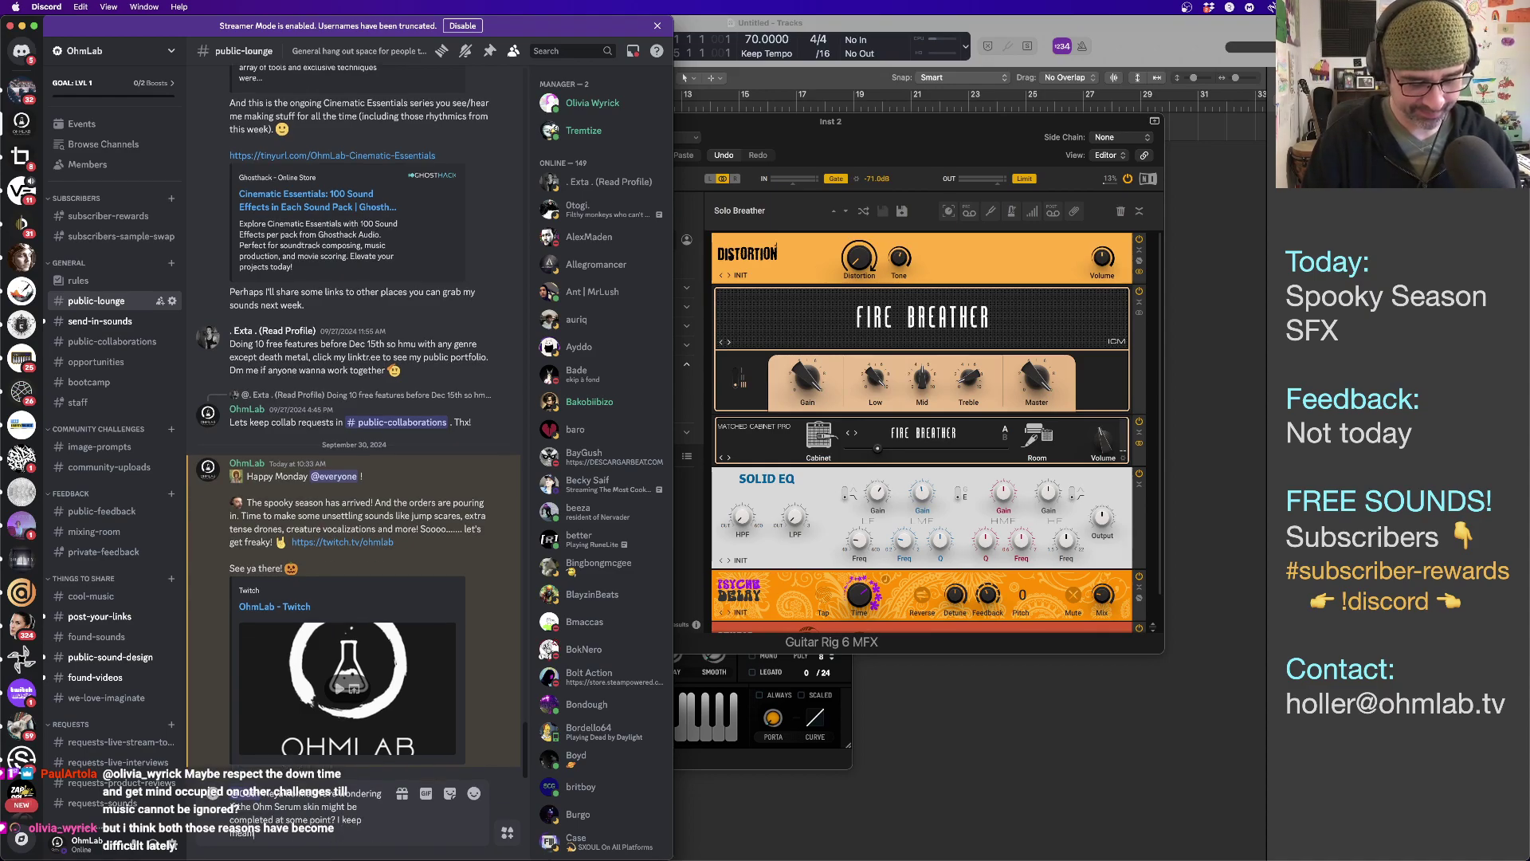
type("ing to ask. :) Hope you're doing")
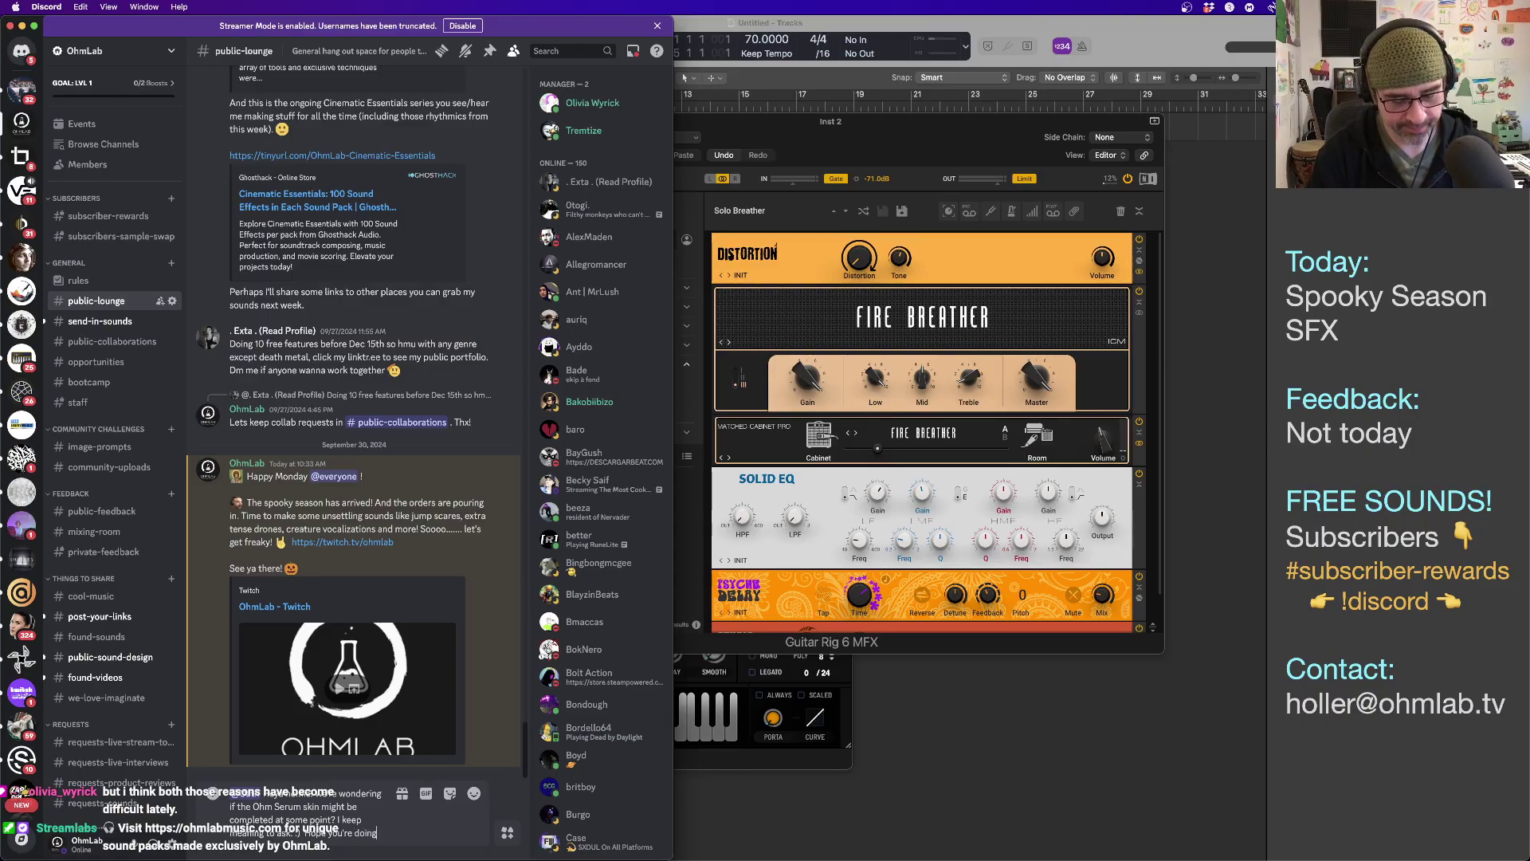
Finish the public-lounge message with "splendidly well over there. <3" and send it.
type("sple")
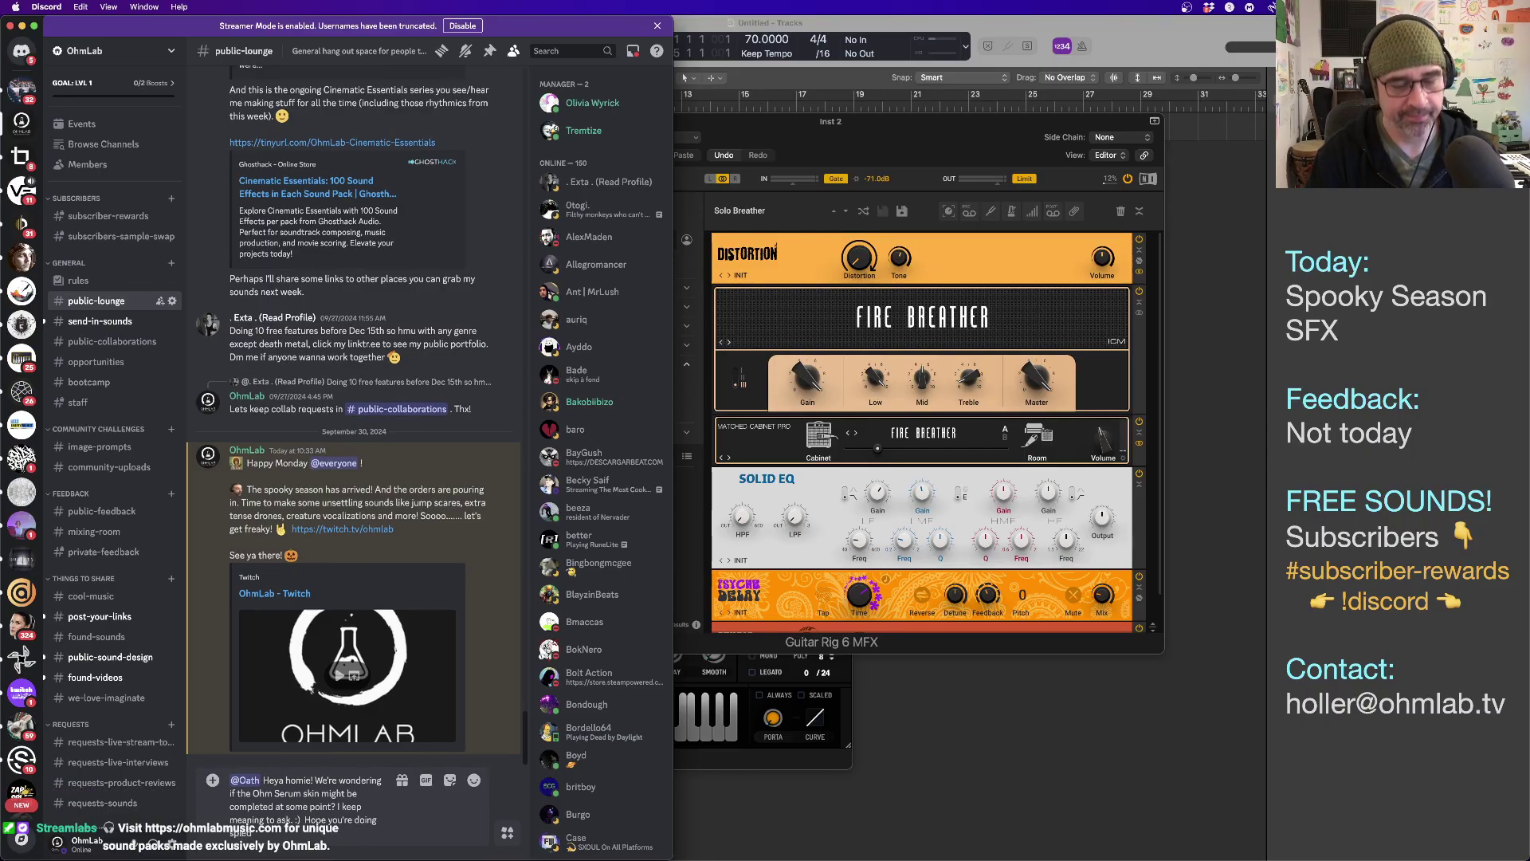
type("ndidly well ove")
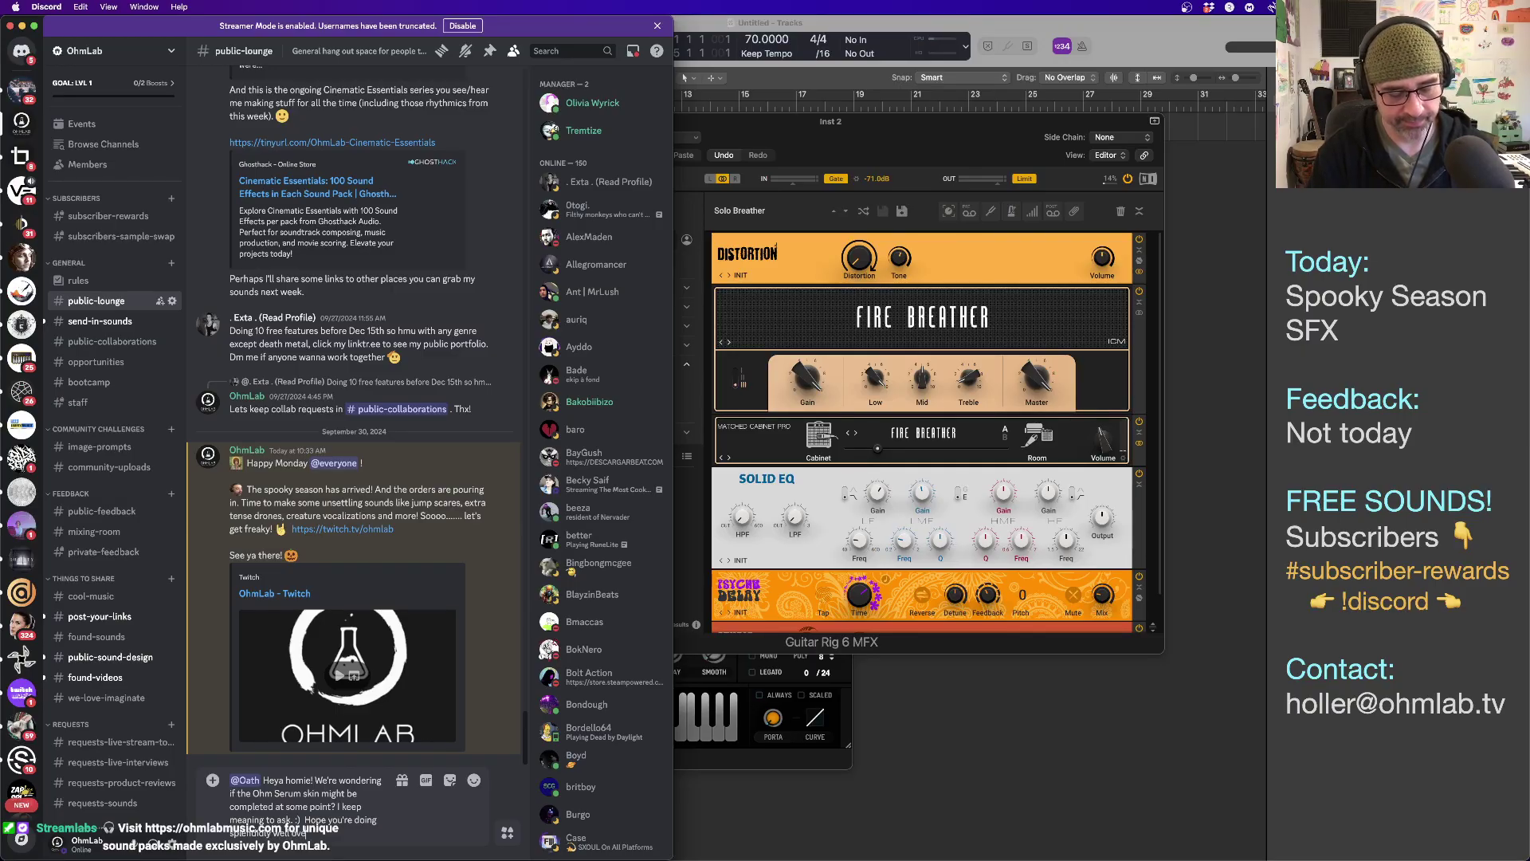
type("r there. ")
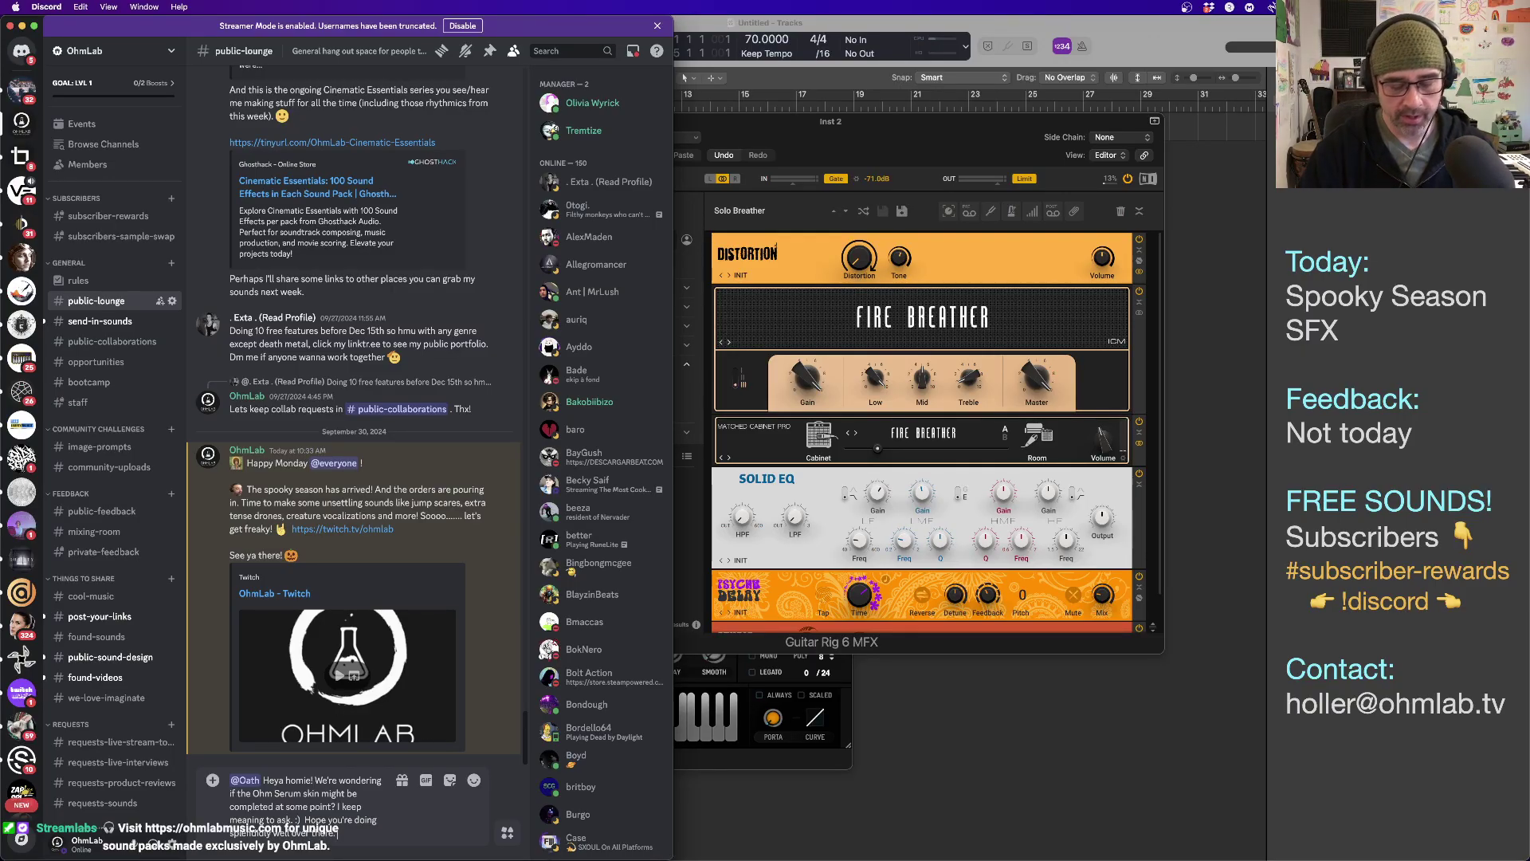
type("<3")
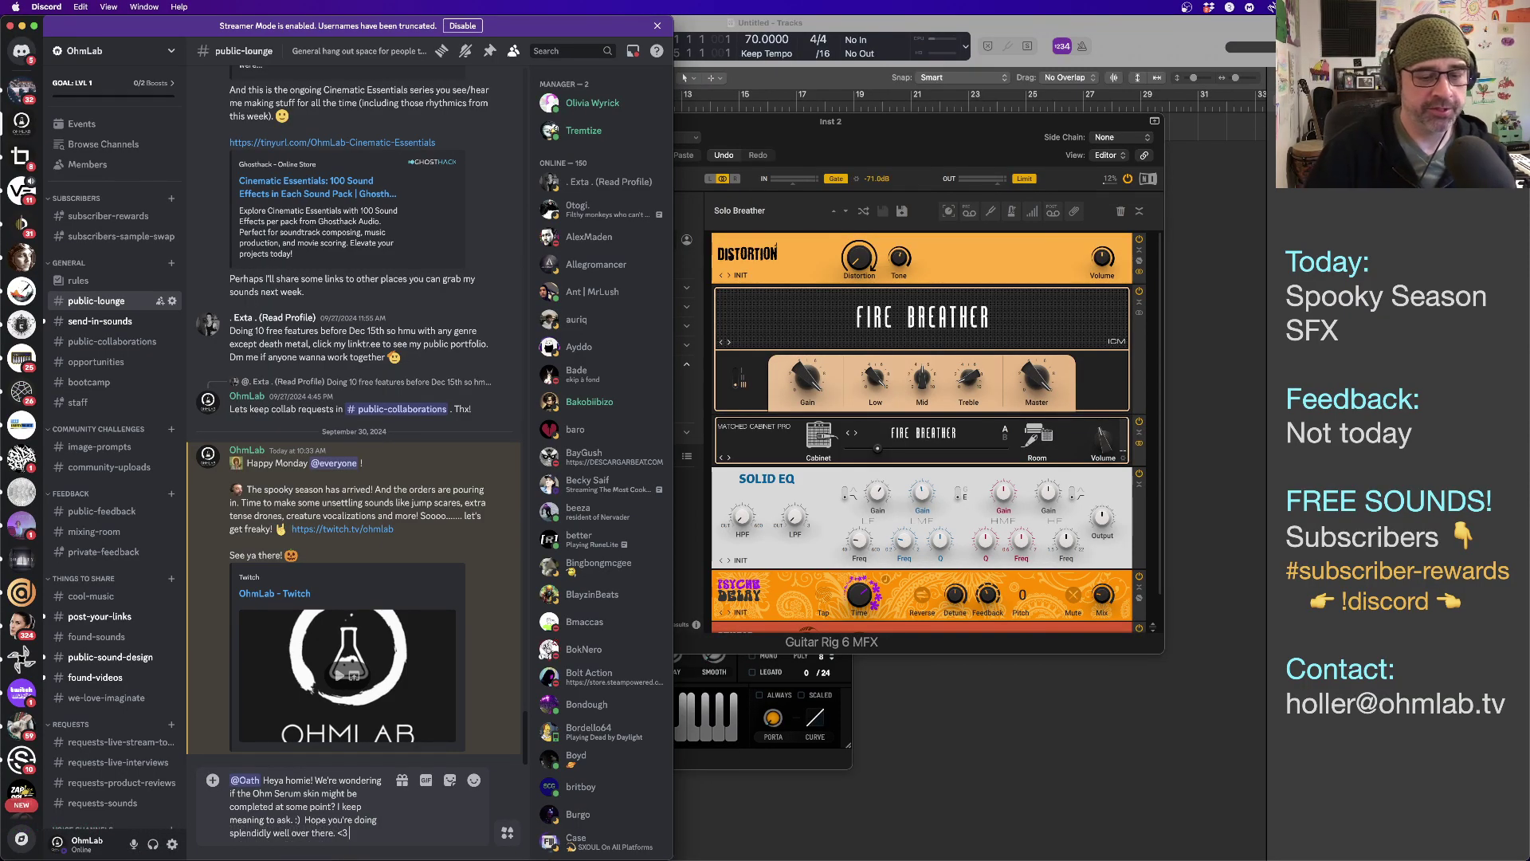
key("Return")
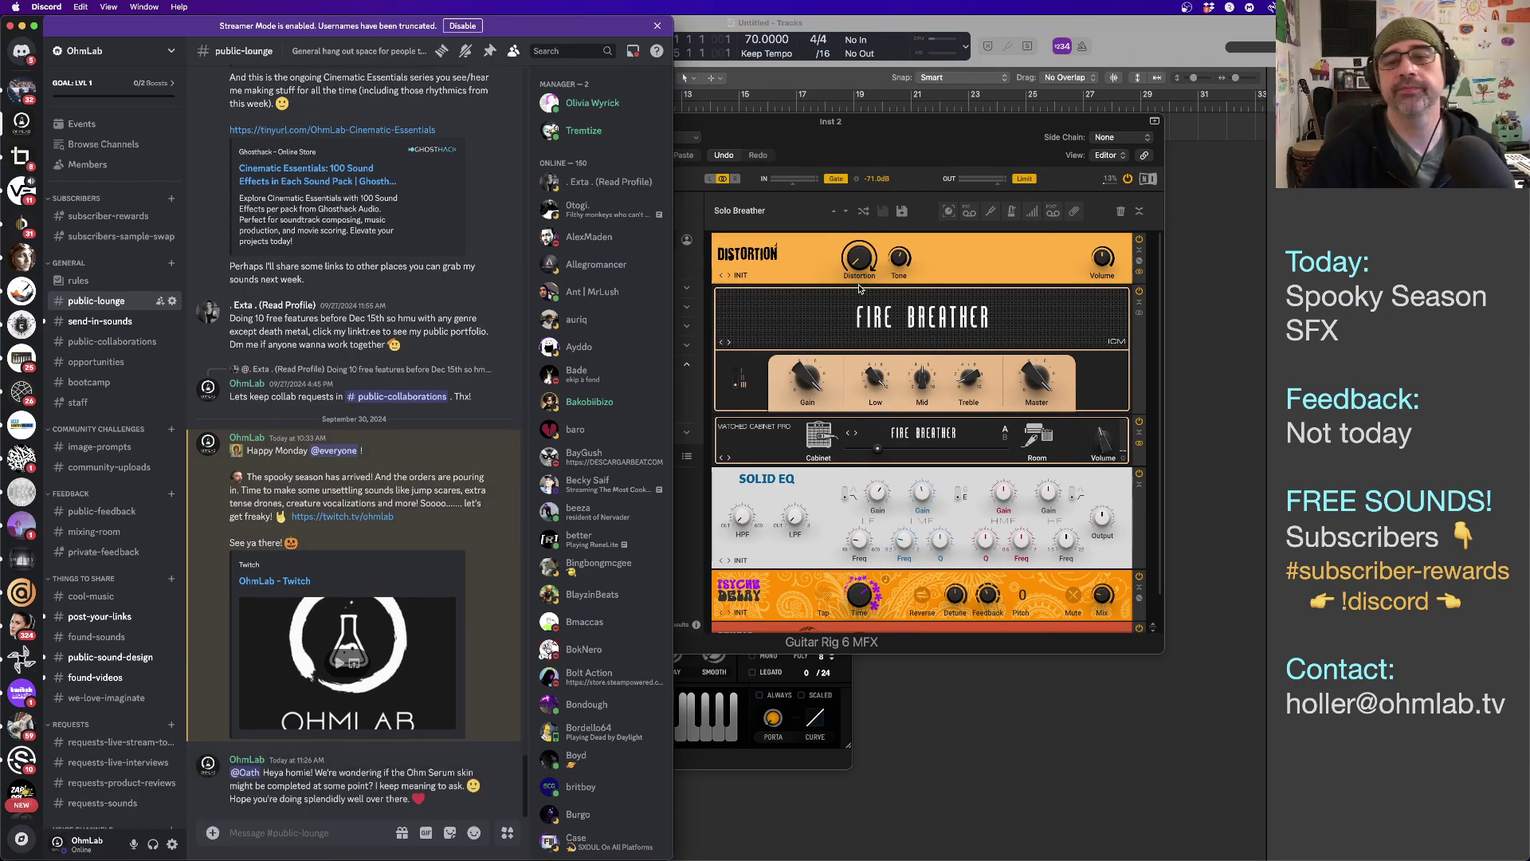
Switch to Logic Pro and move the Serum and Guitar Rig 6 plug-in windows slightly apart, with Guitar Rig in front.
left_click(813, 149)
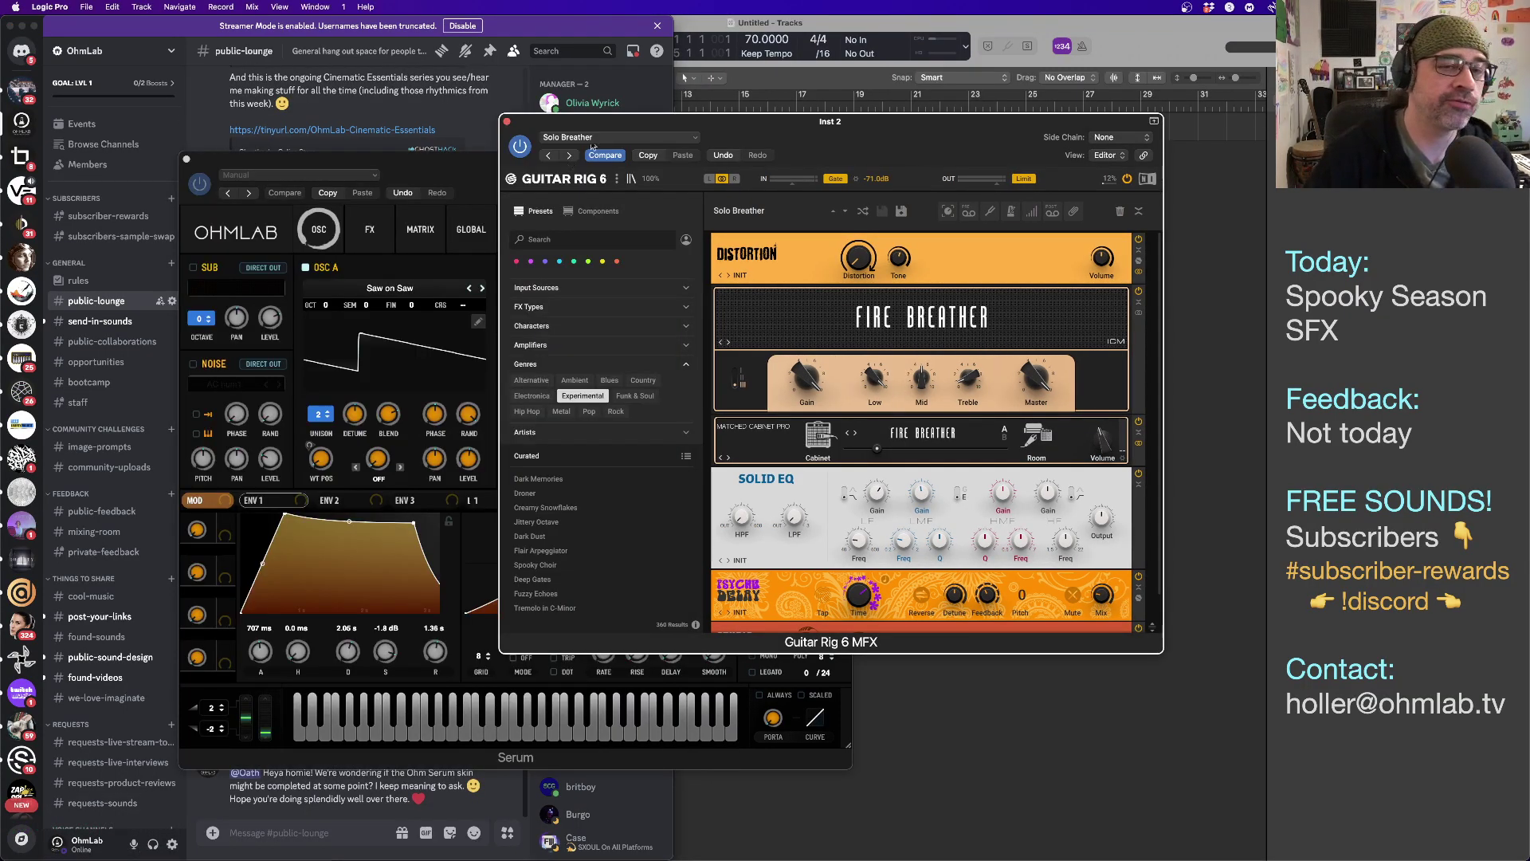
left_click(437, 175)
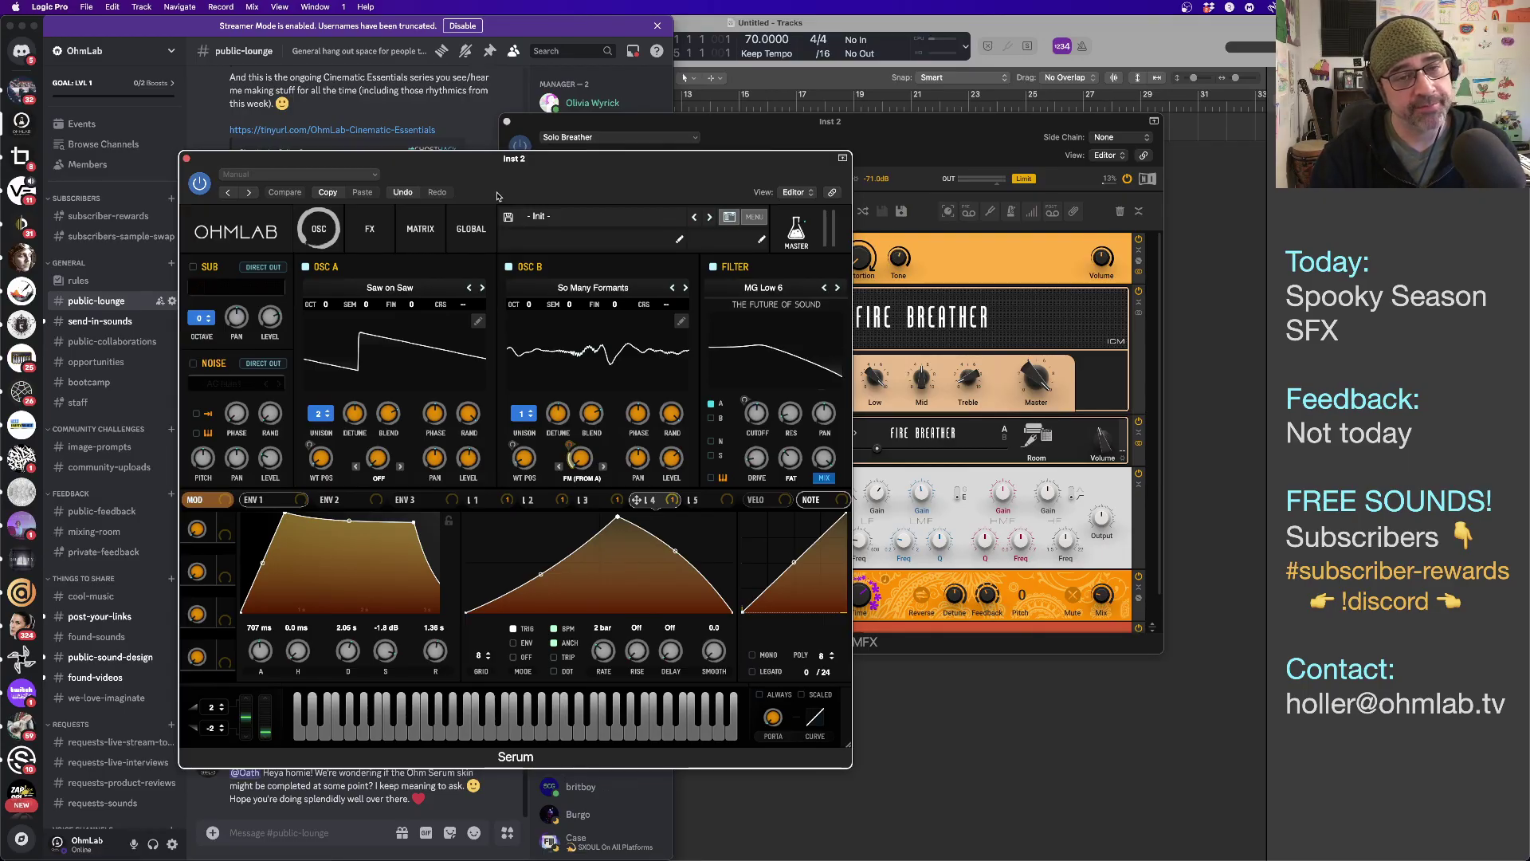
left_click_drag(501, 189, 458, 169)
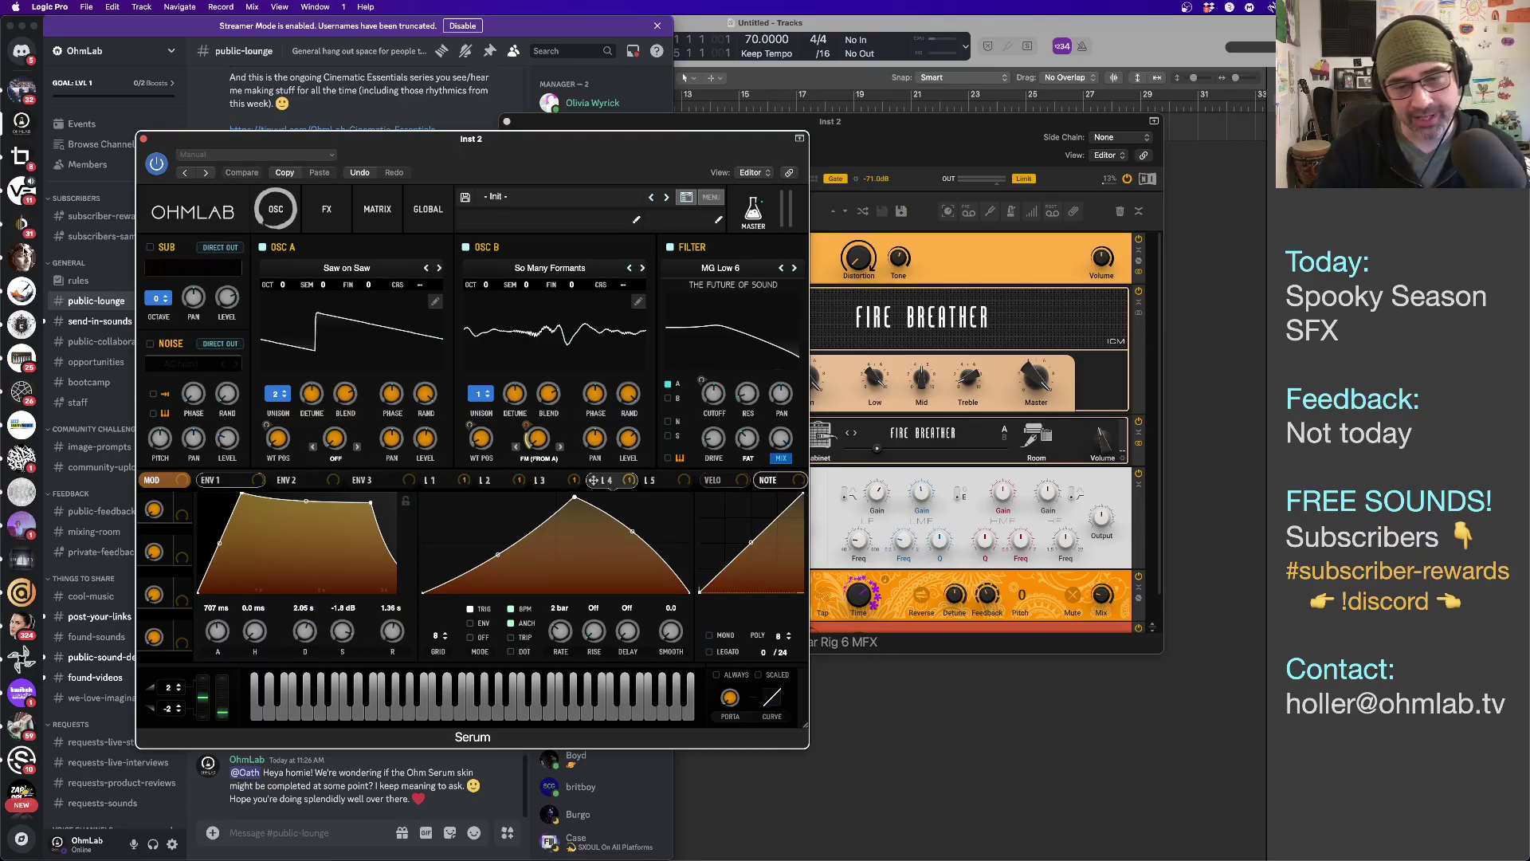
left_click(891, 134)
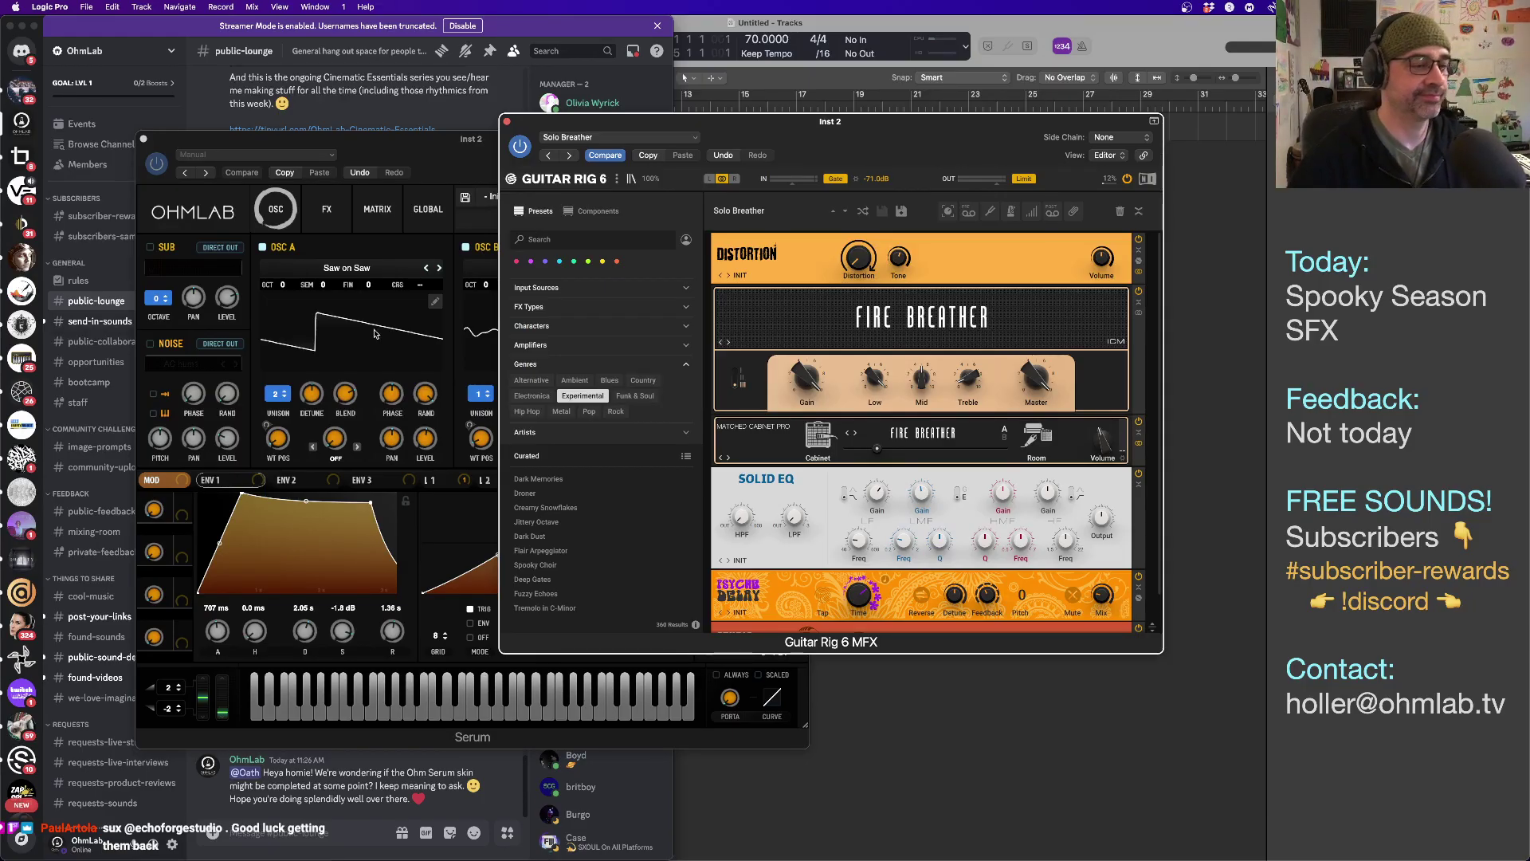
key("super+Tab")
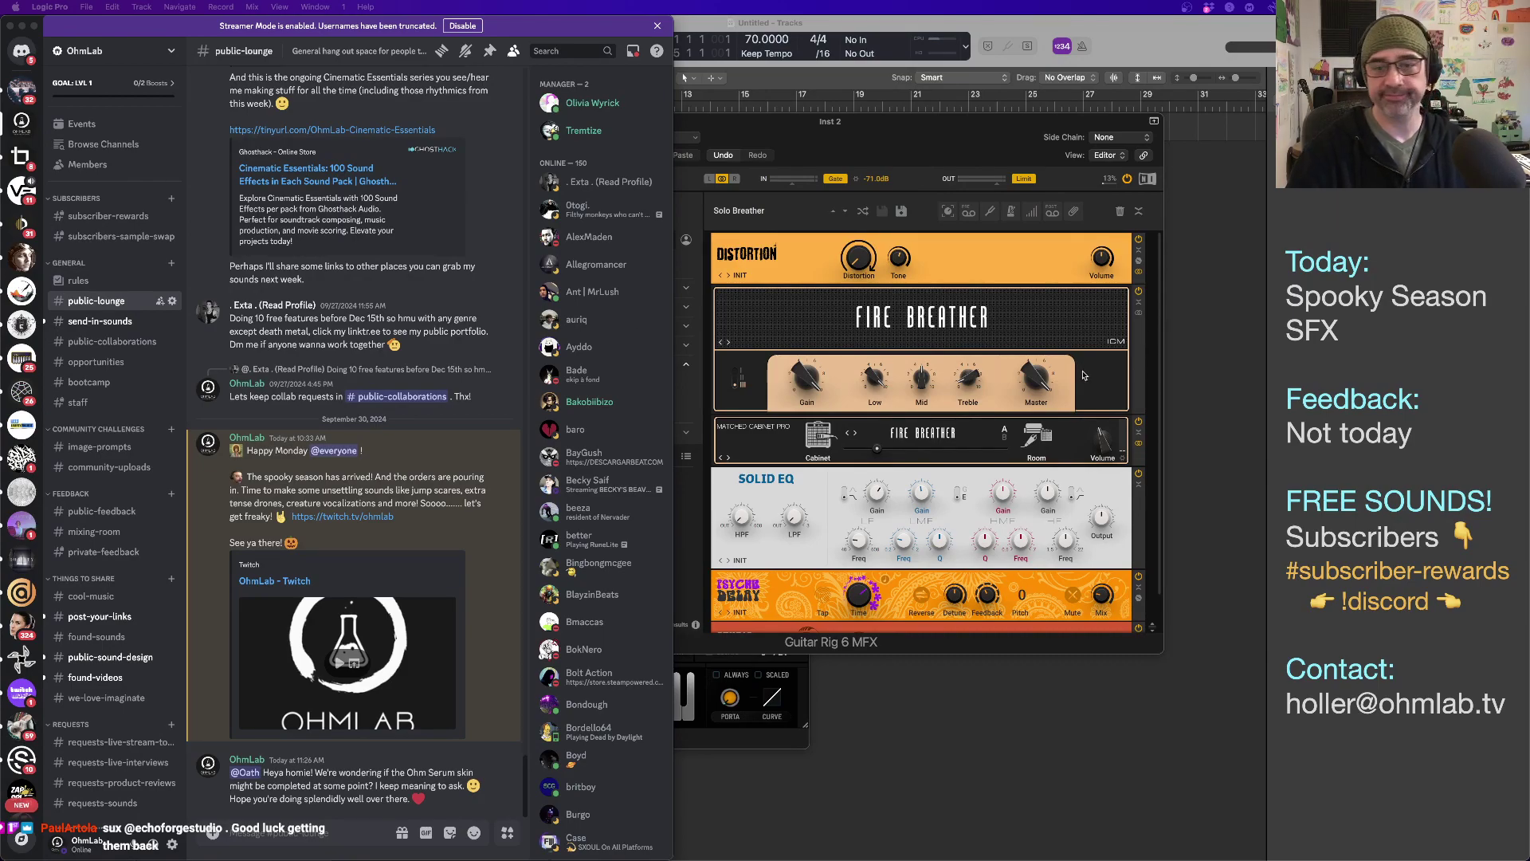
left_click(911, 141)
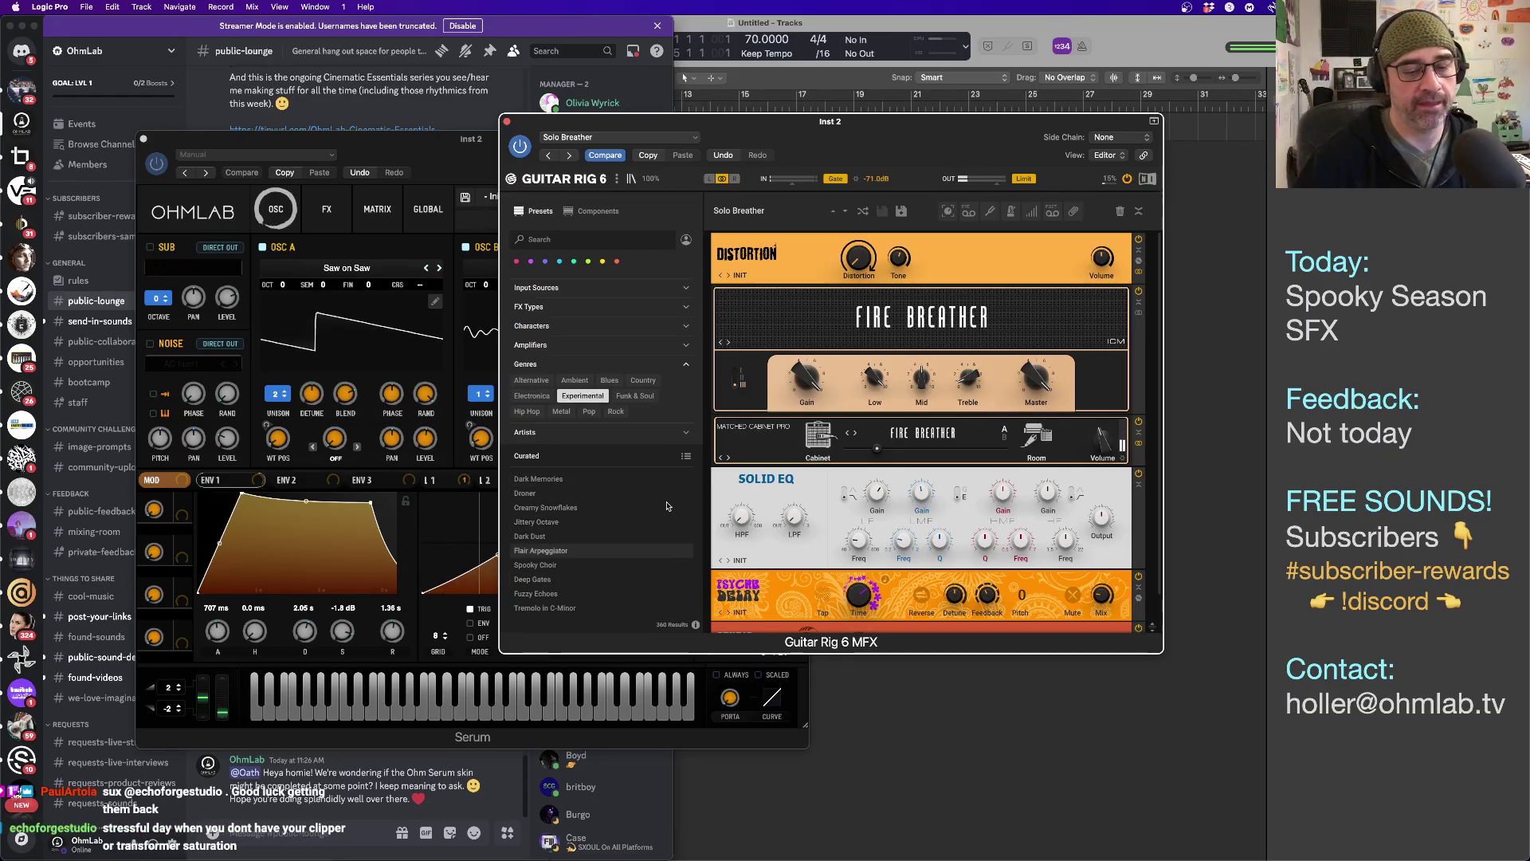
left_click_drag(861, 152, 904, 140)
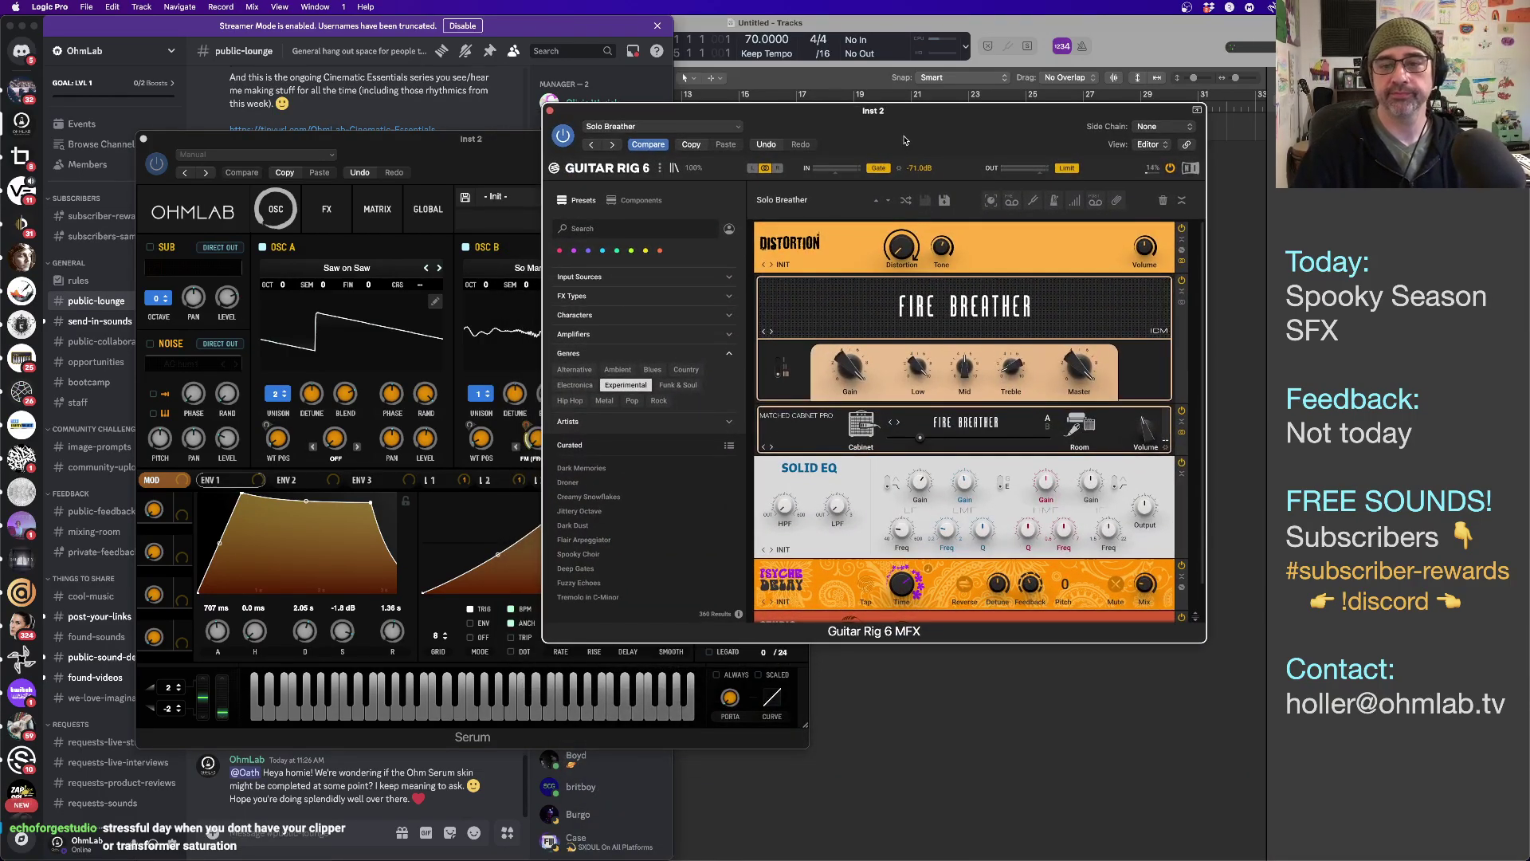
Try the Droner preset in Guitar Rig 6 and replace it with Jittery Octave.
left_click(636, 483)
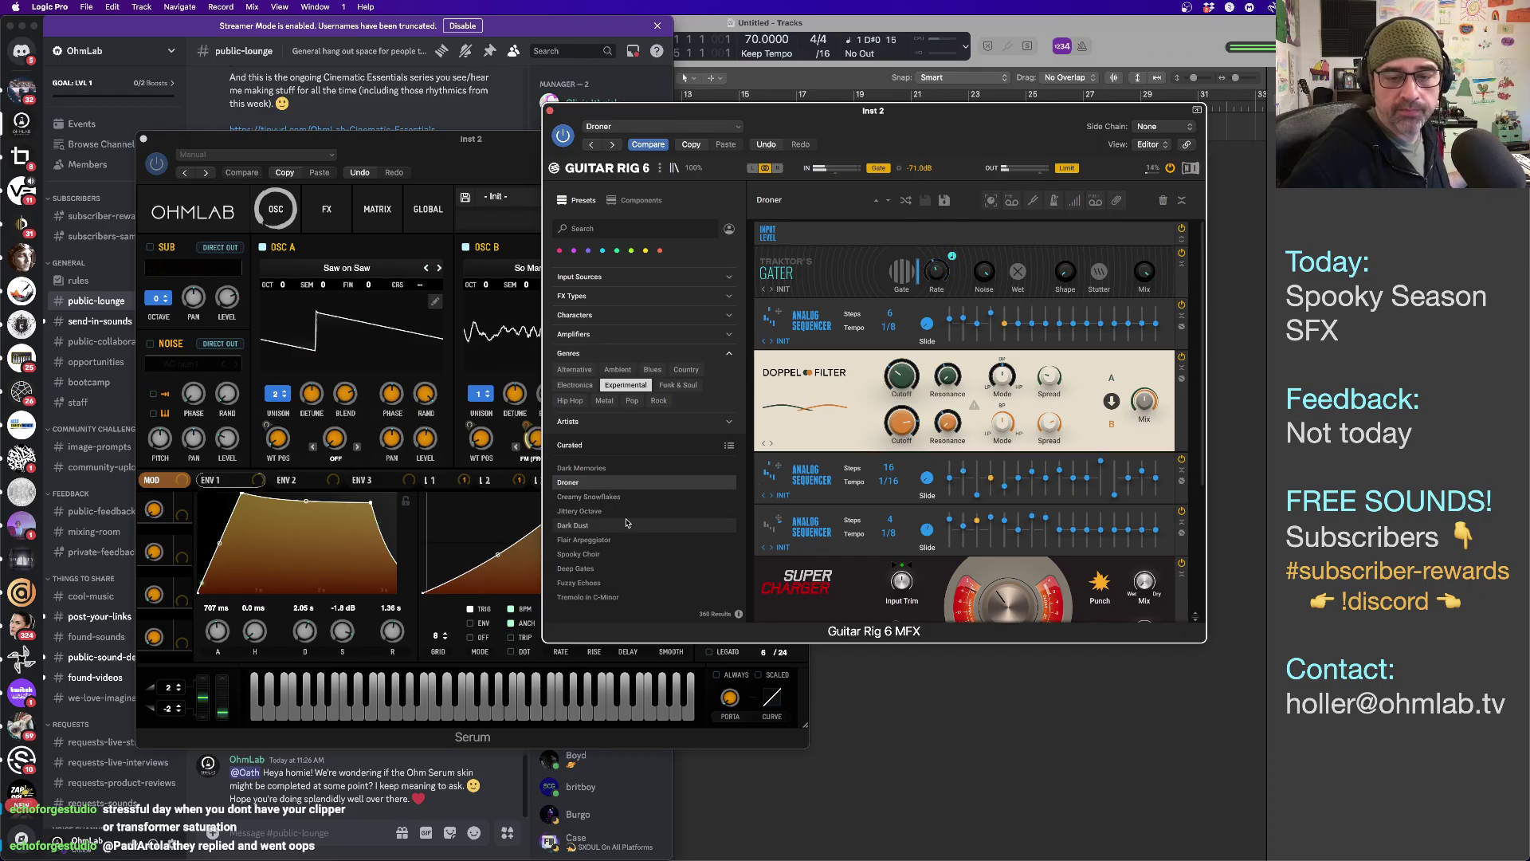
left_click(628, 512)
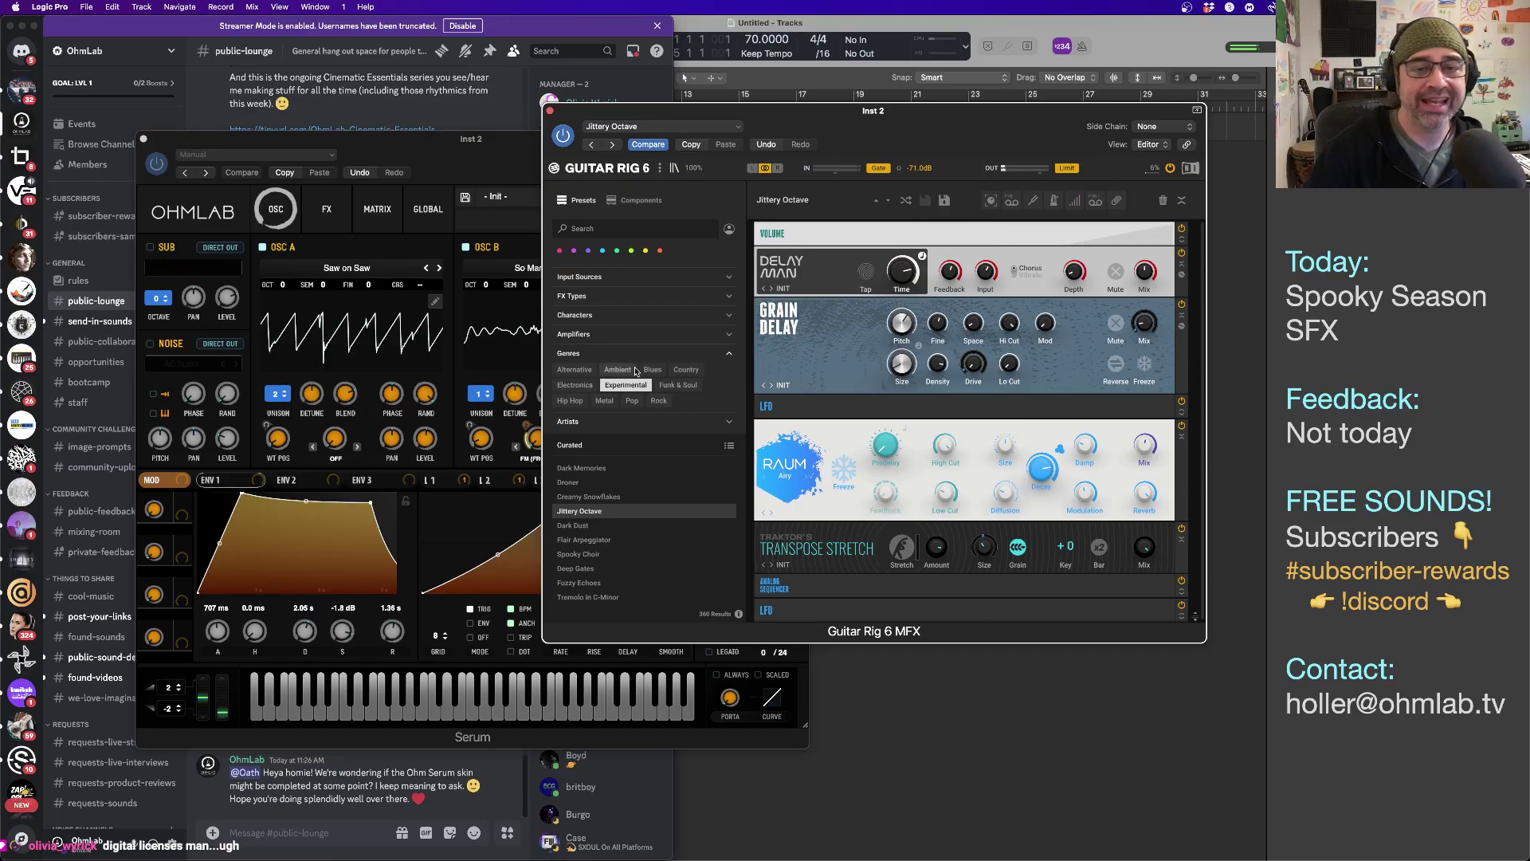
Add a Split Mix tool component above the Volume module, at the start of the Jittery Octave rack.
left_click(637, 201)
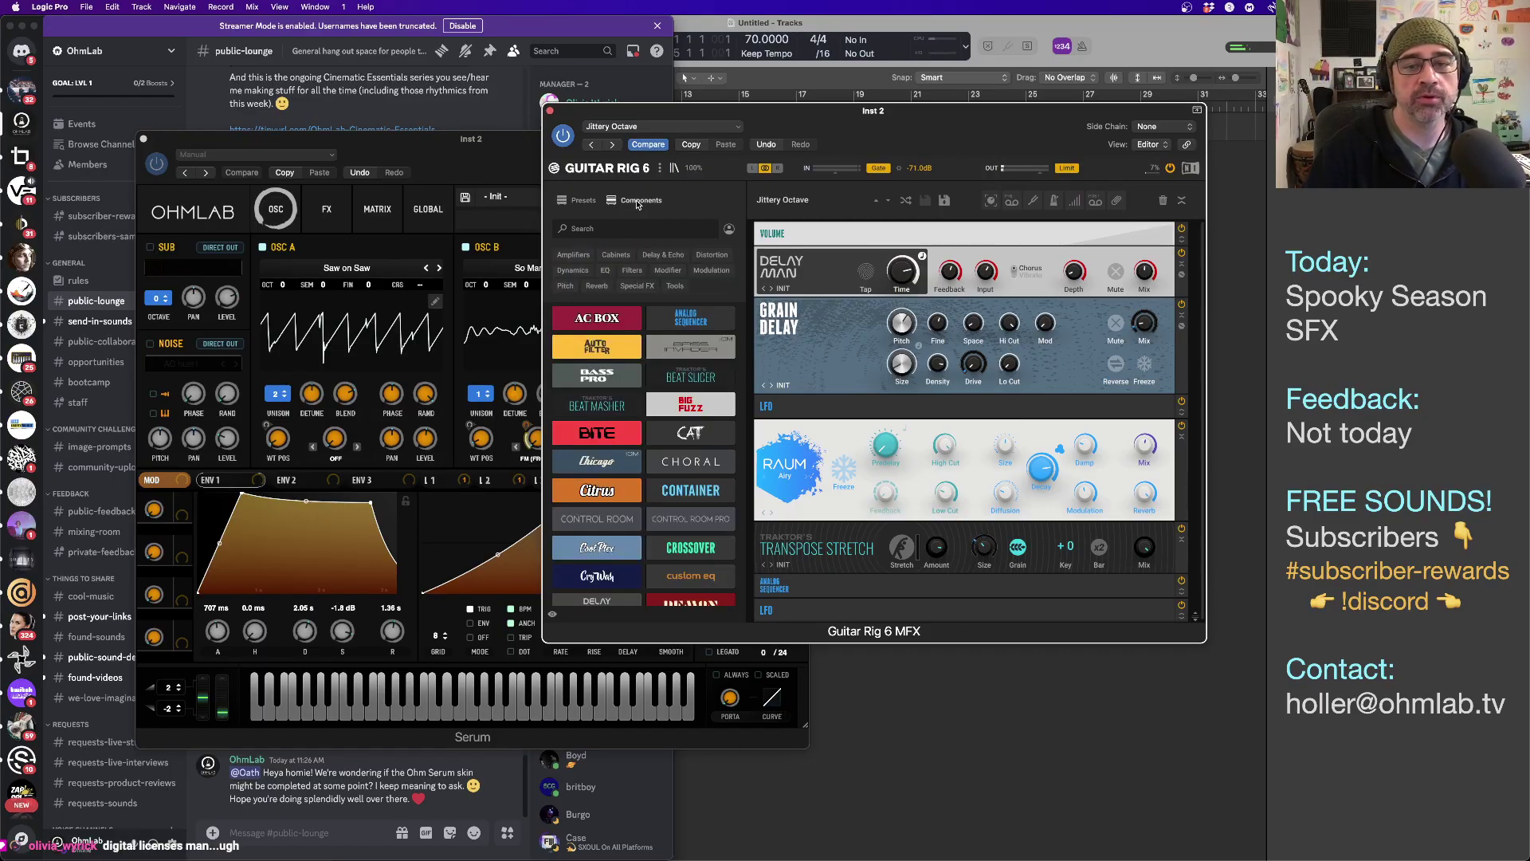
left_click(677, 287)
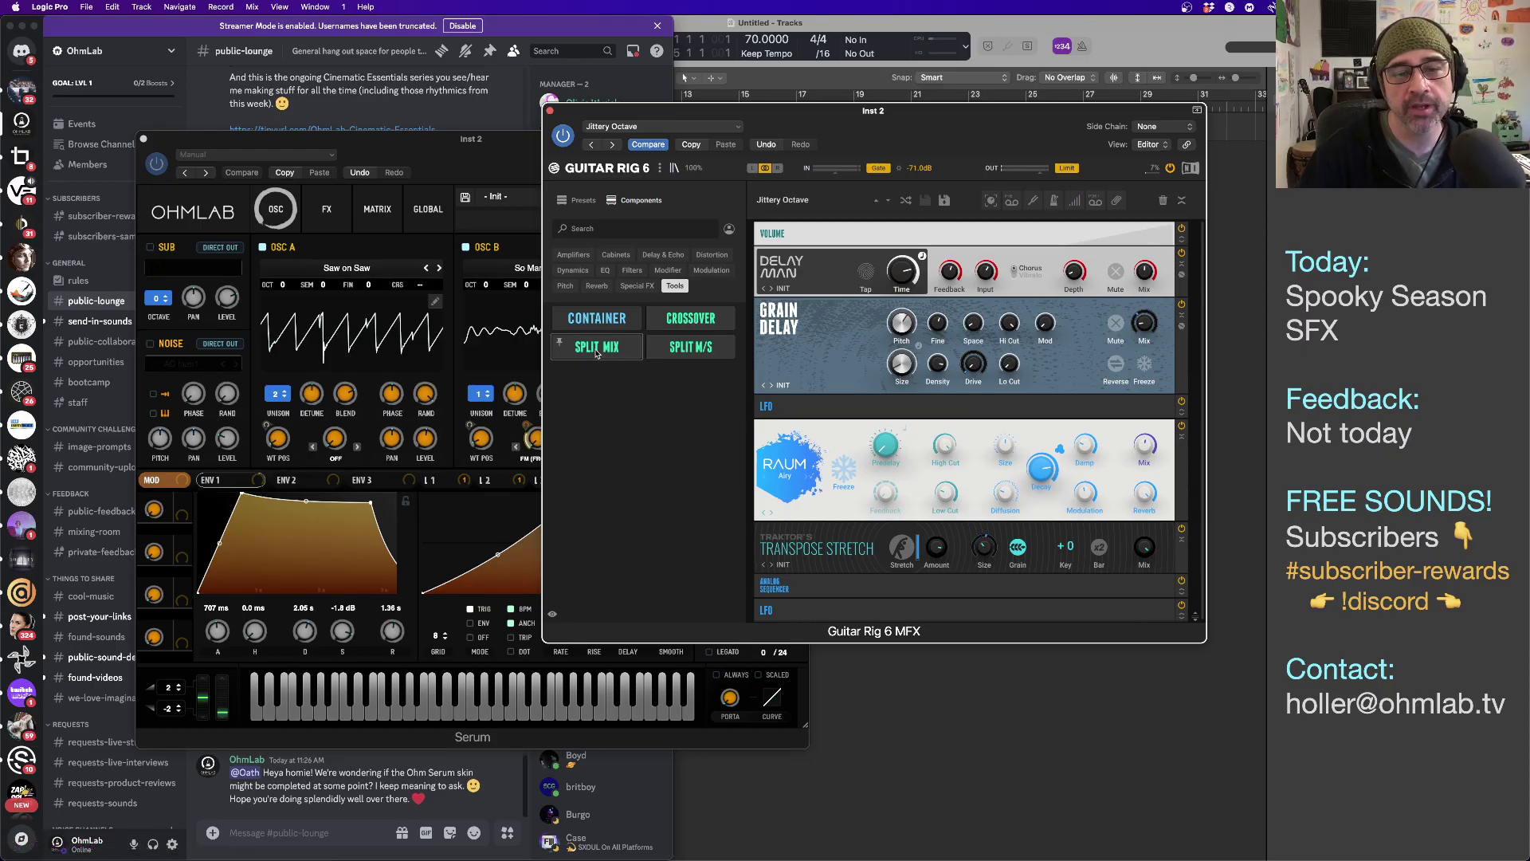
left_click_drag(600, 353, 880, 222)
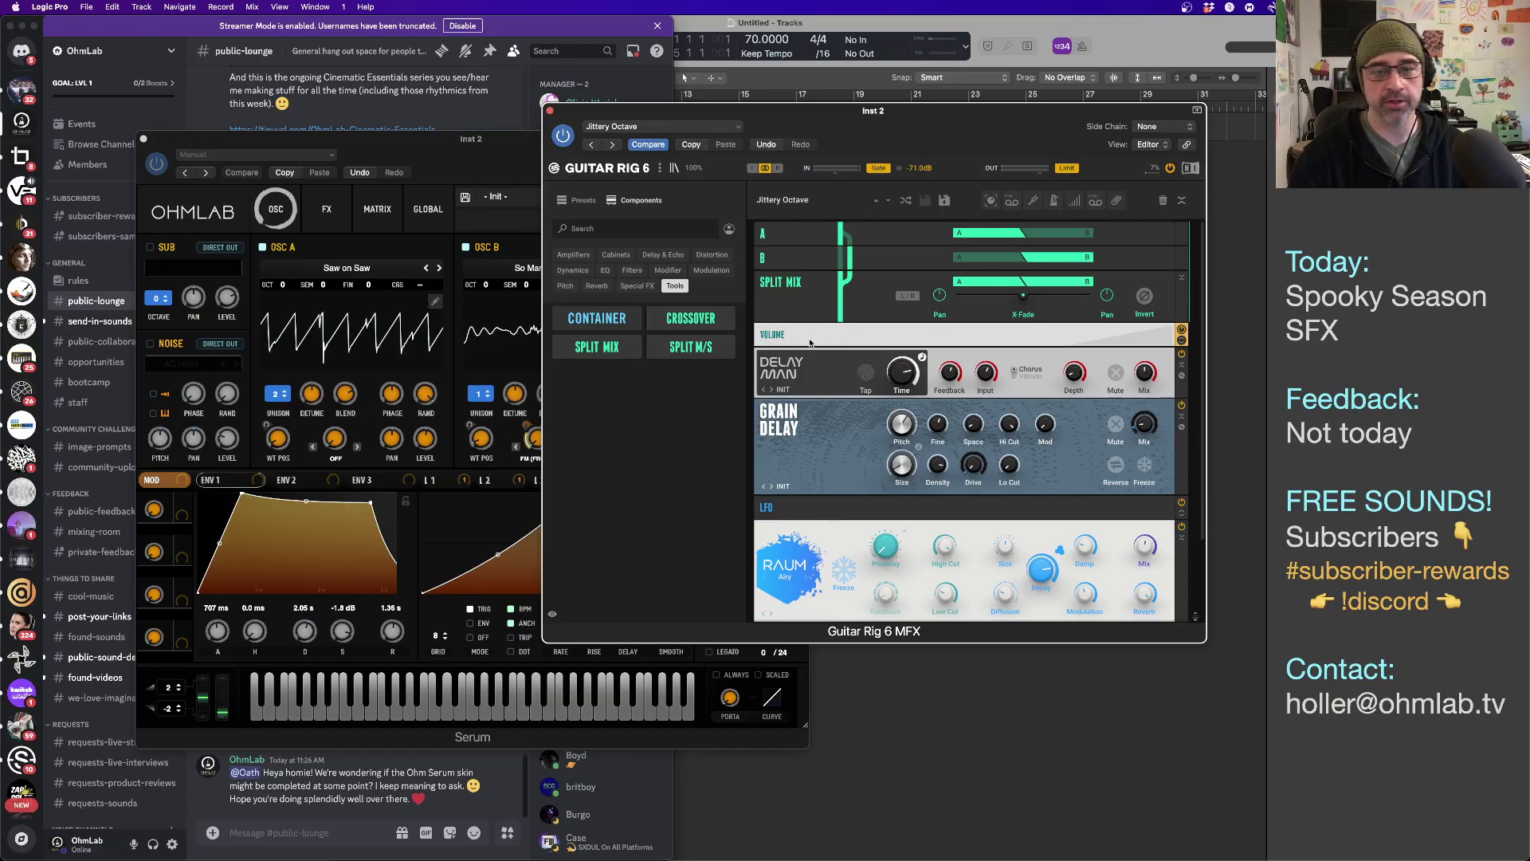
Select all rack modules from Volume through the last LFO and move them into branch A of Split Mix.
scroll(810, 343, "down", 3)
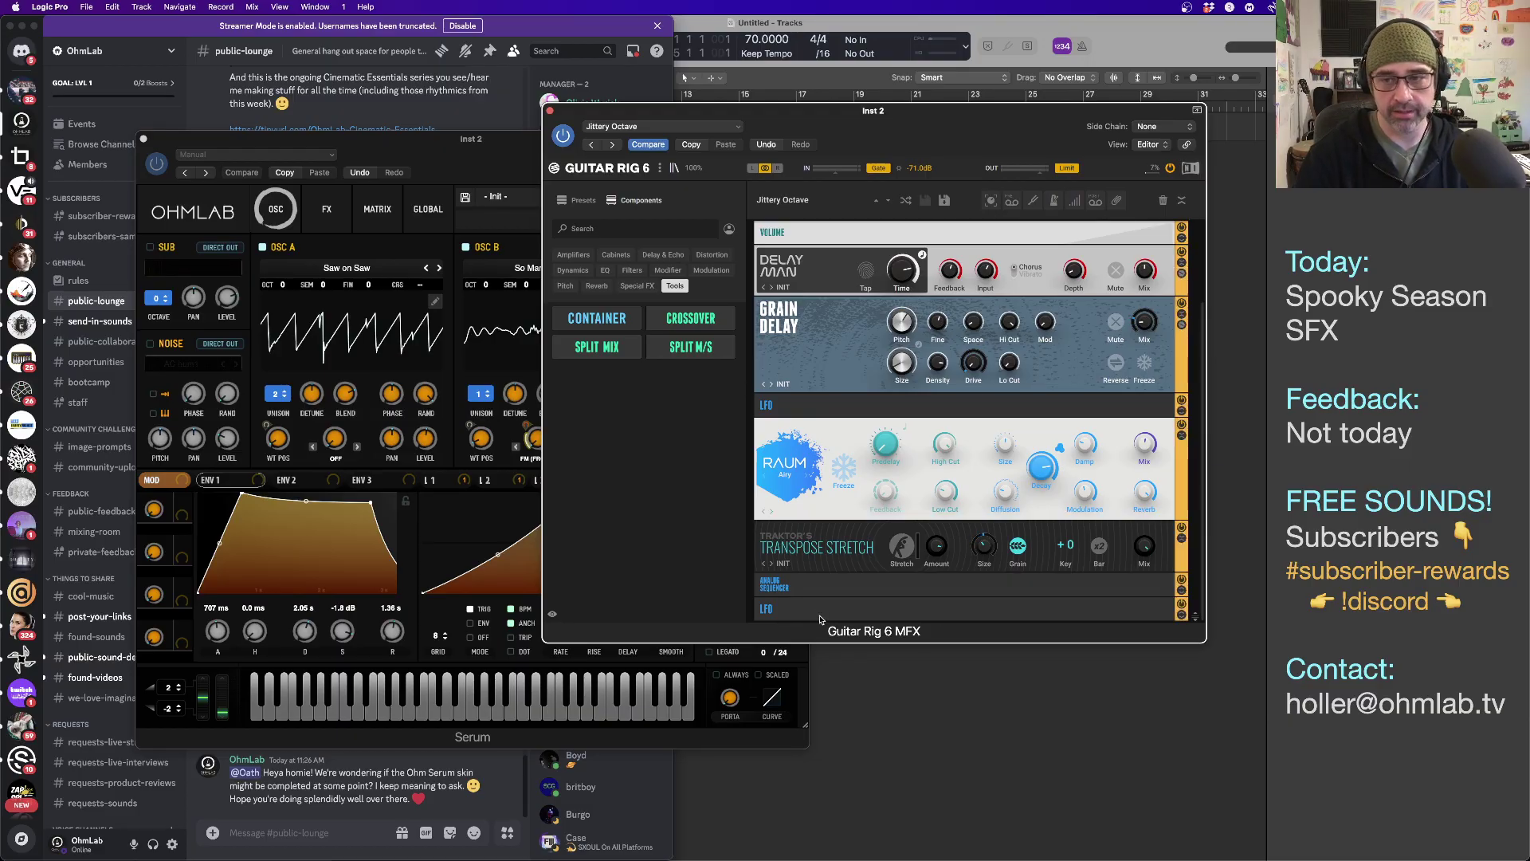
scroll(820, 619, "up", 3)
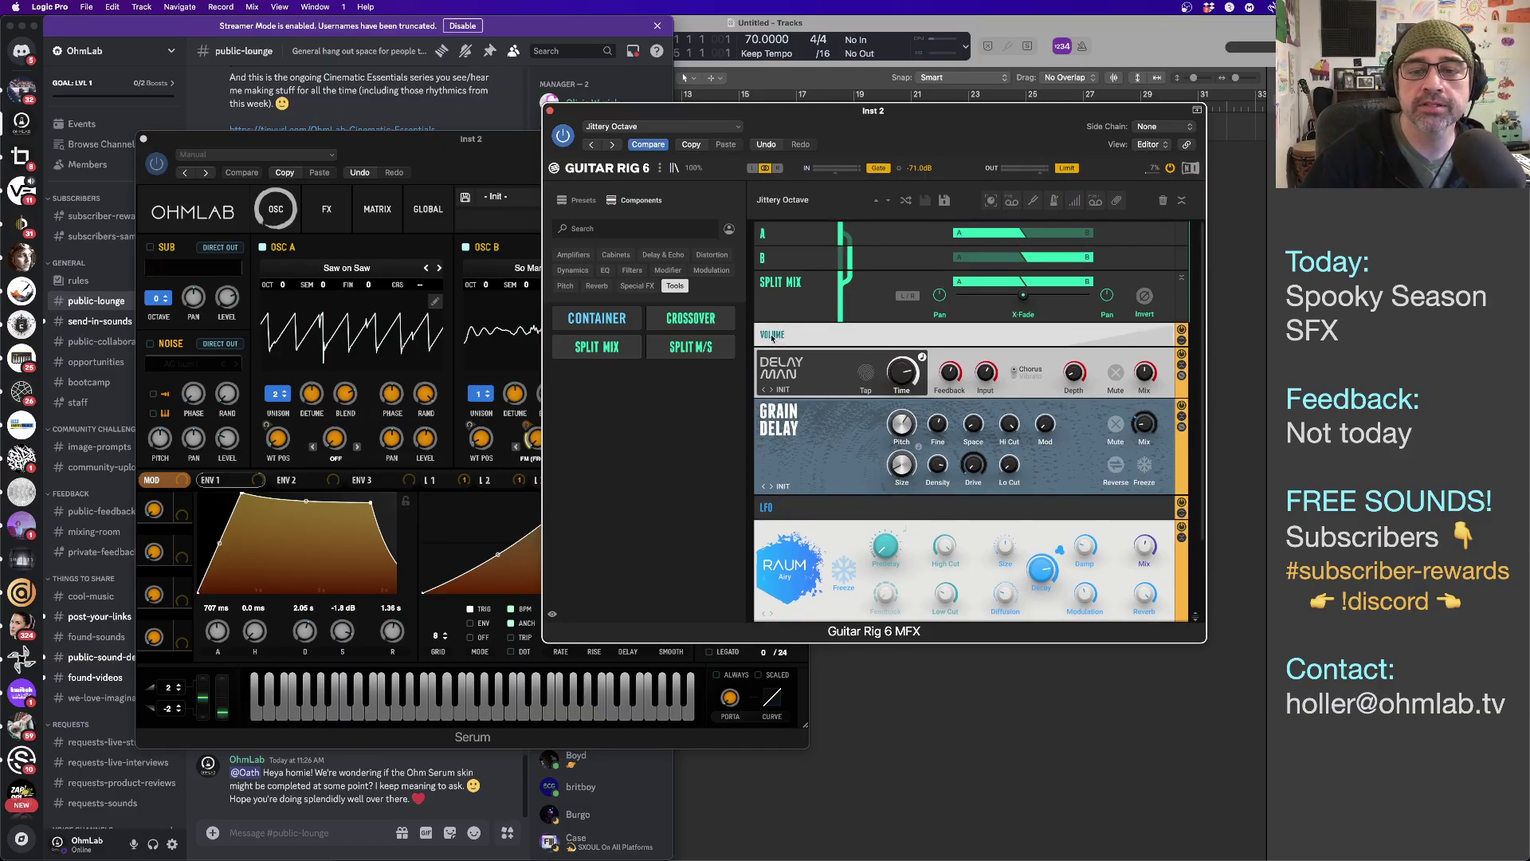
scroll(771, 334, "down", 2)
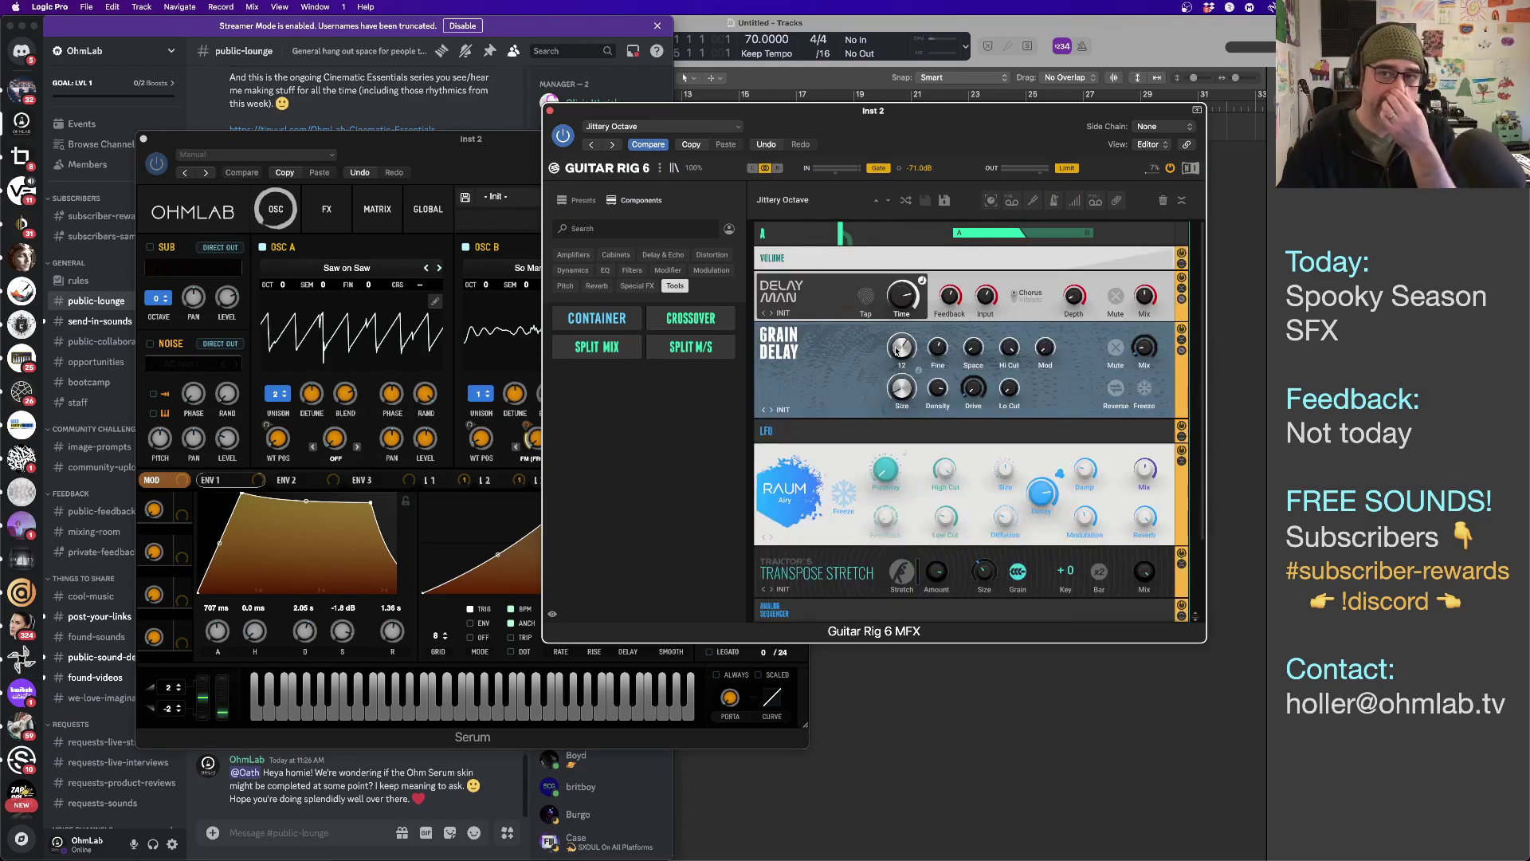
scroll(896, 351, "down", 1)
scroll(896, 350, "down", 3)
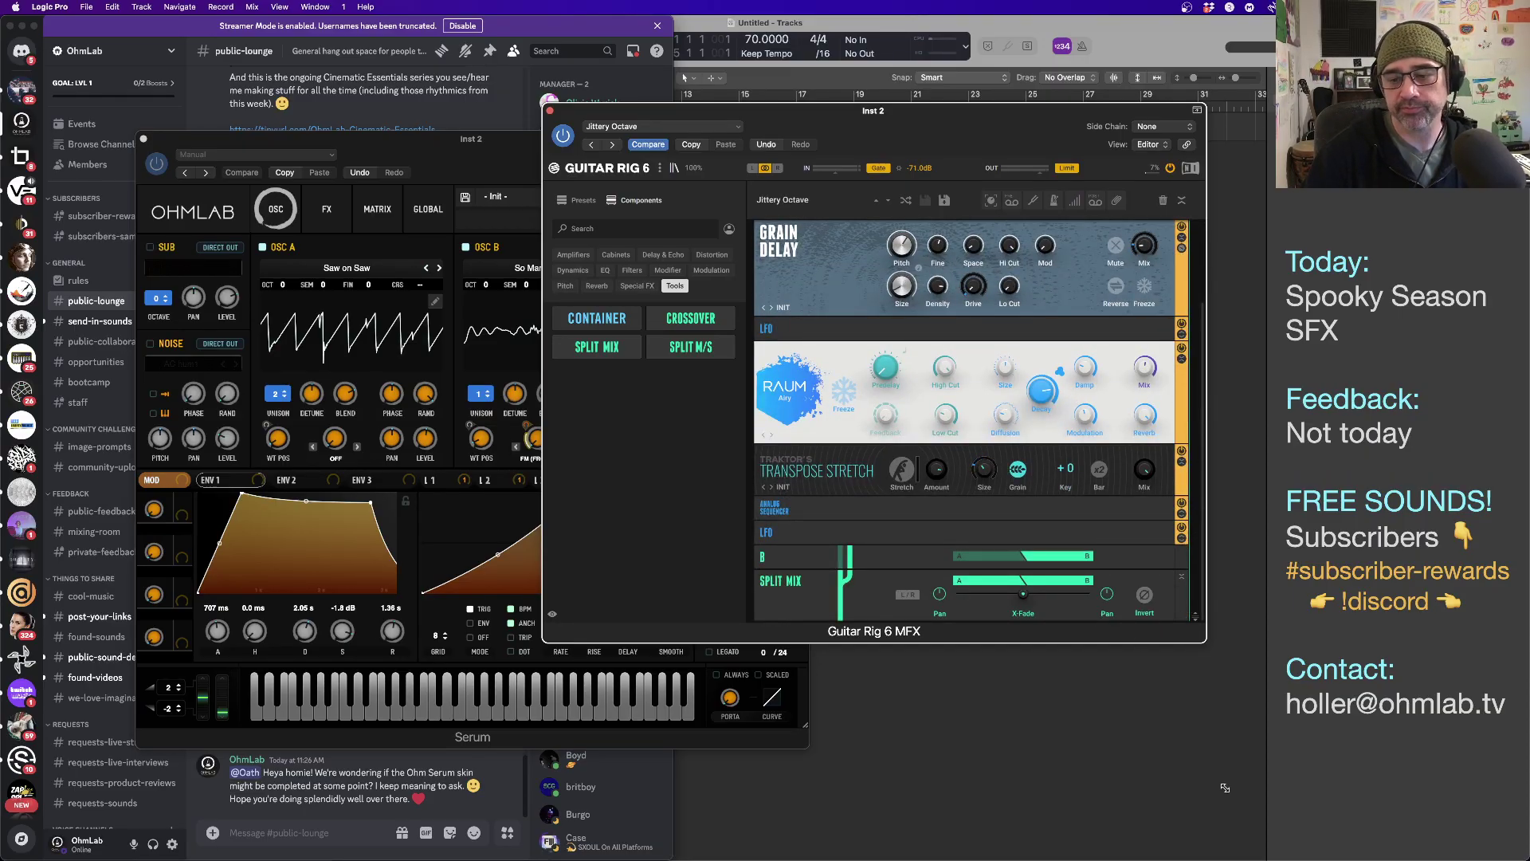
Compare the Split Mix branches by setting X-Fade fully to A, fully to B, and back to 100% A.
mouse_move(1025, 598)
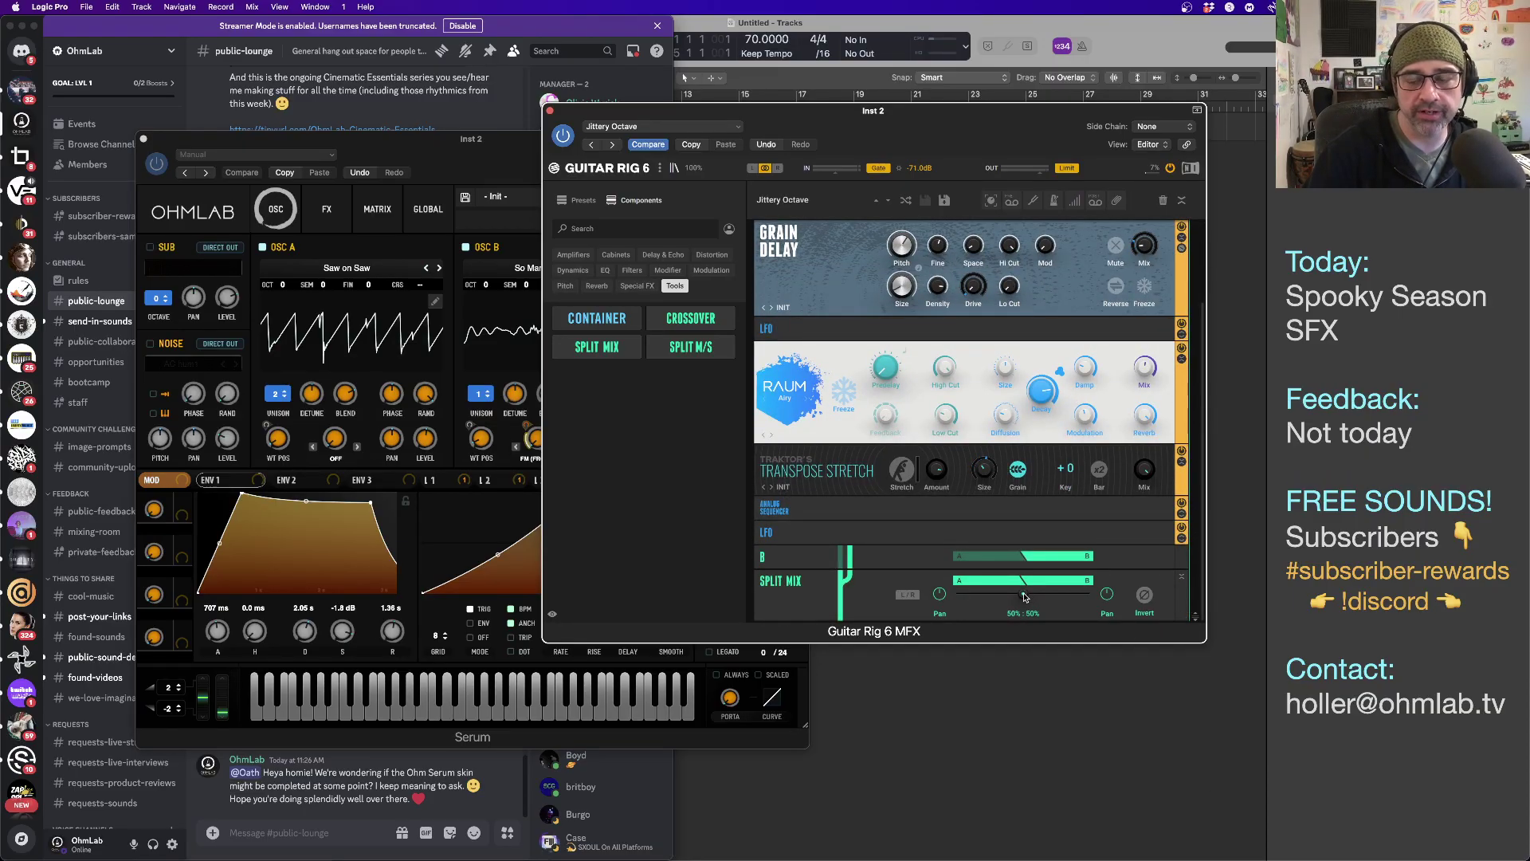
left_click_drag(1025, 597, 959, 596)
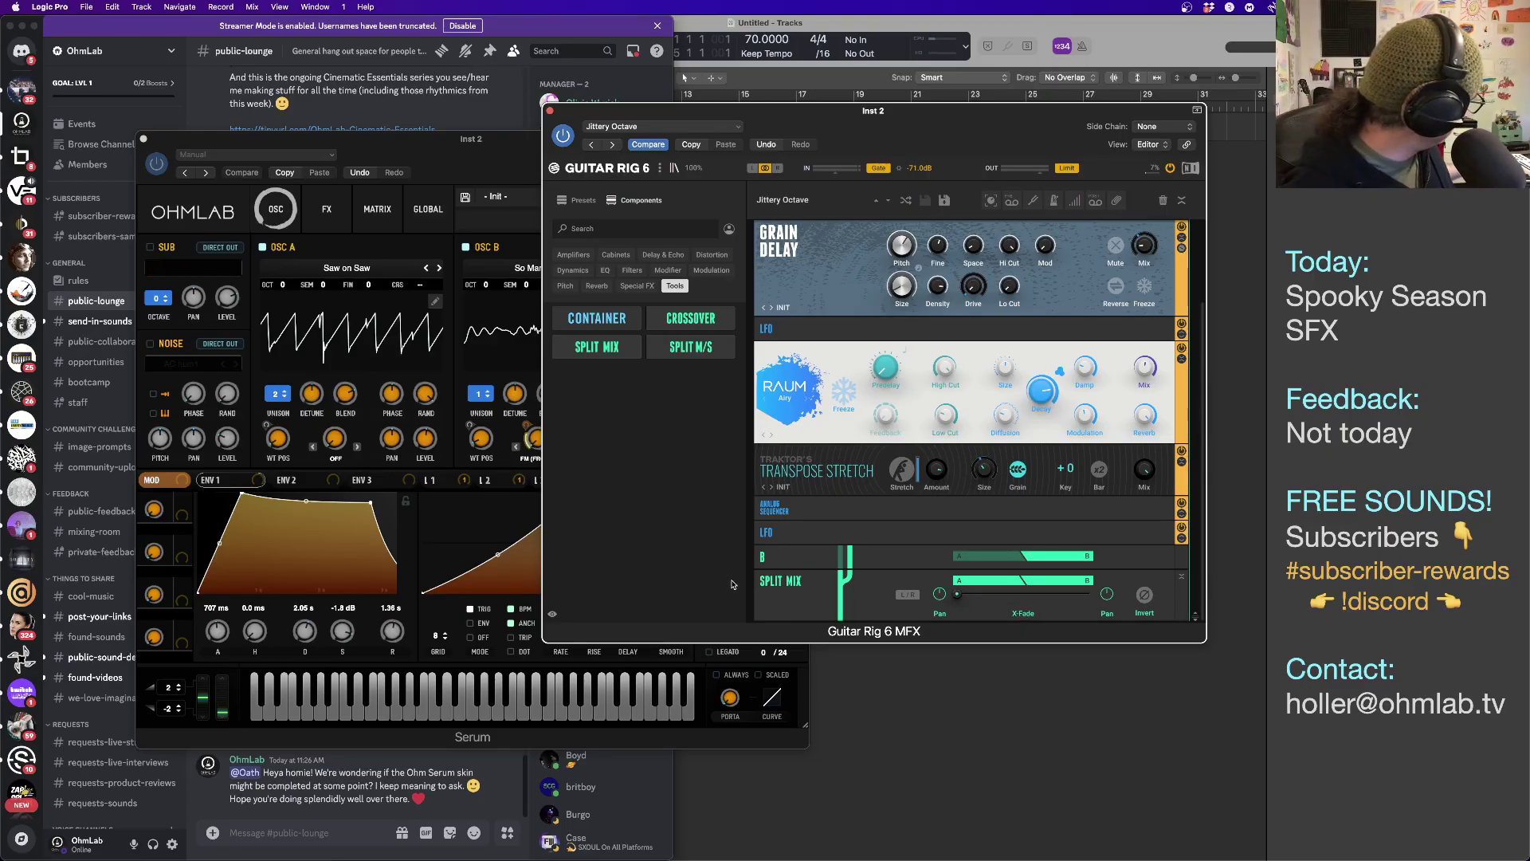
mouse_move(957, 597)
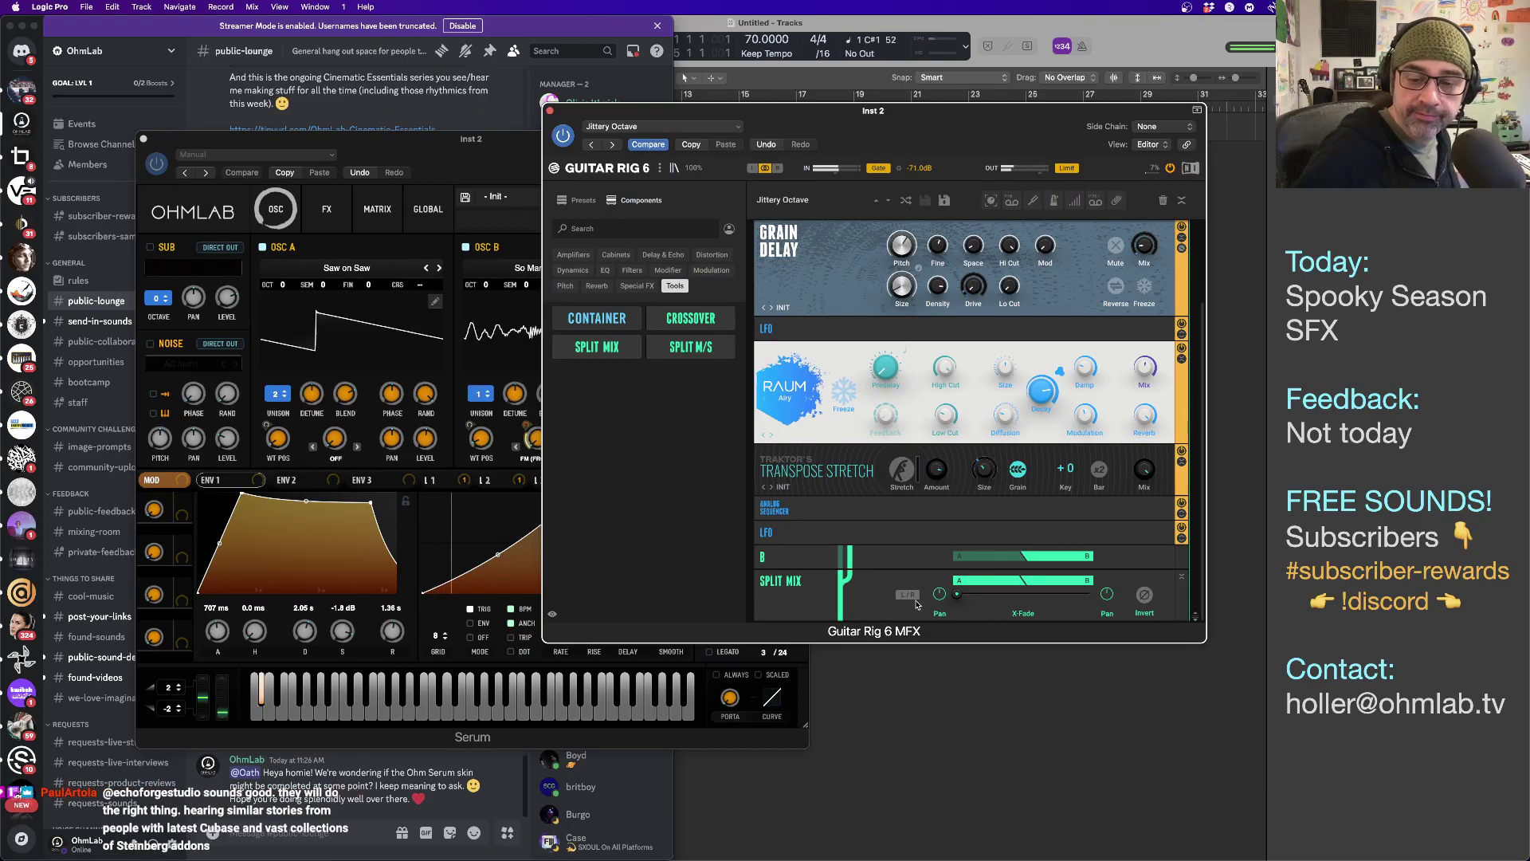
left_click_drag(957, 597, 1128, 595)
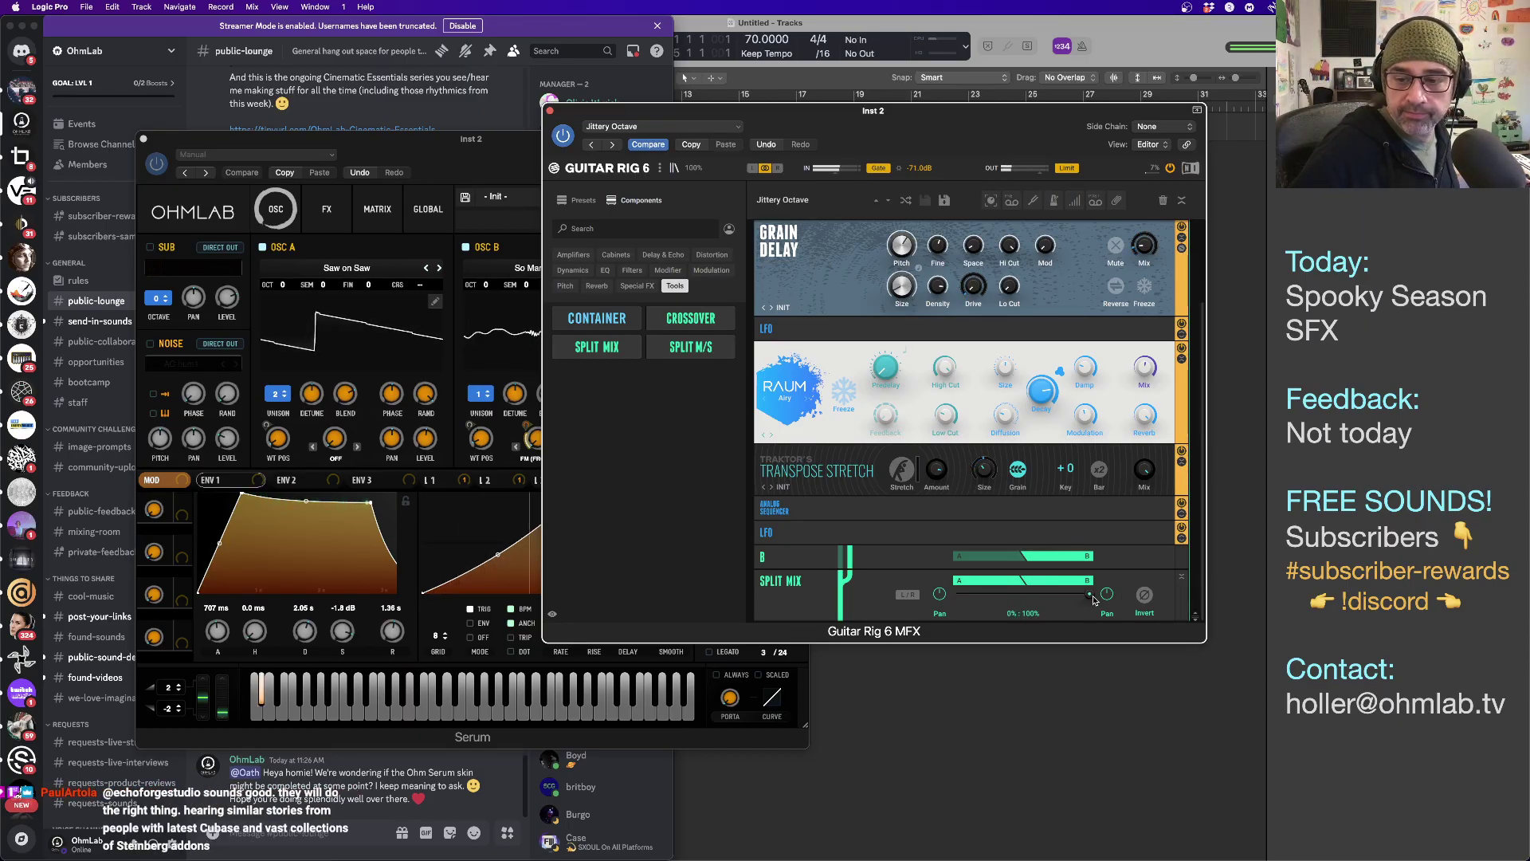
left_click_drag(1091, 597, 877, 591)
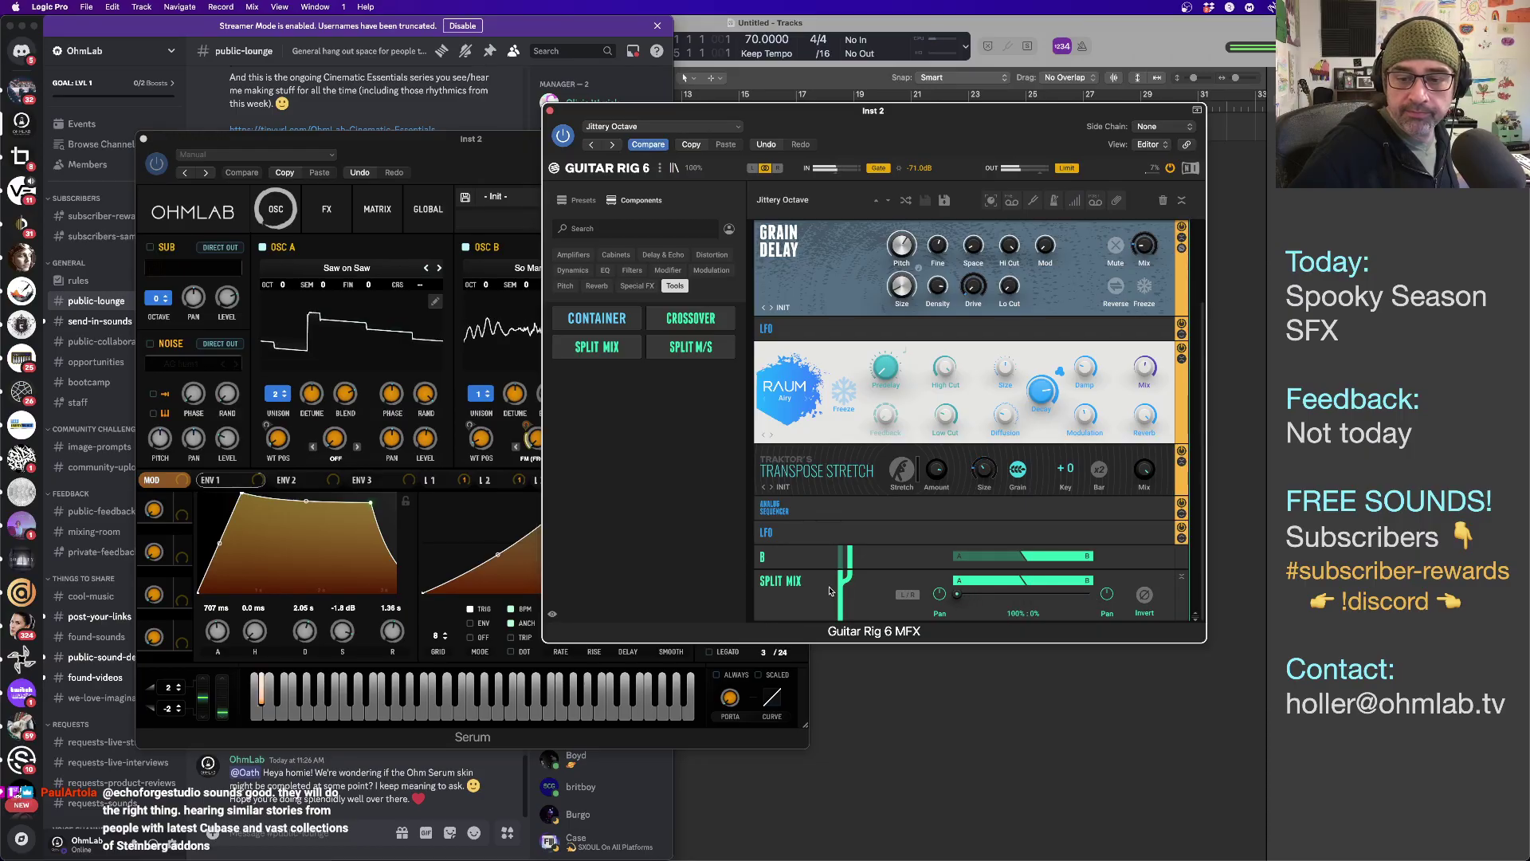
scroll(837, 588, "up", 3)
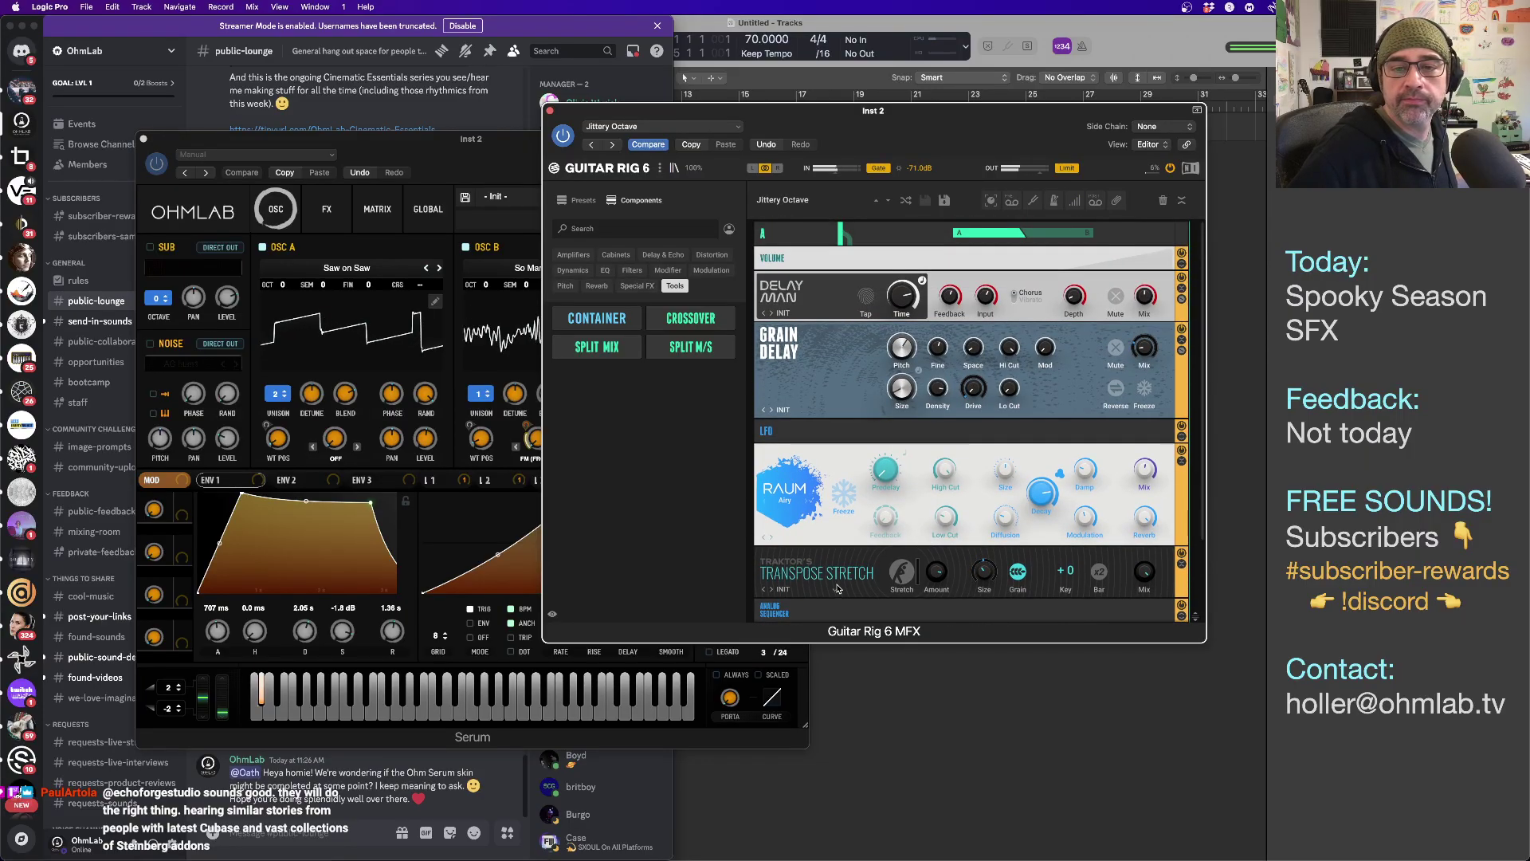
scroll(837, 588, "down", 3)
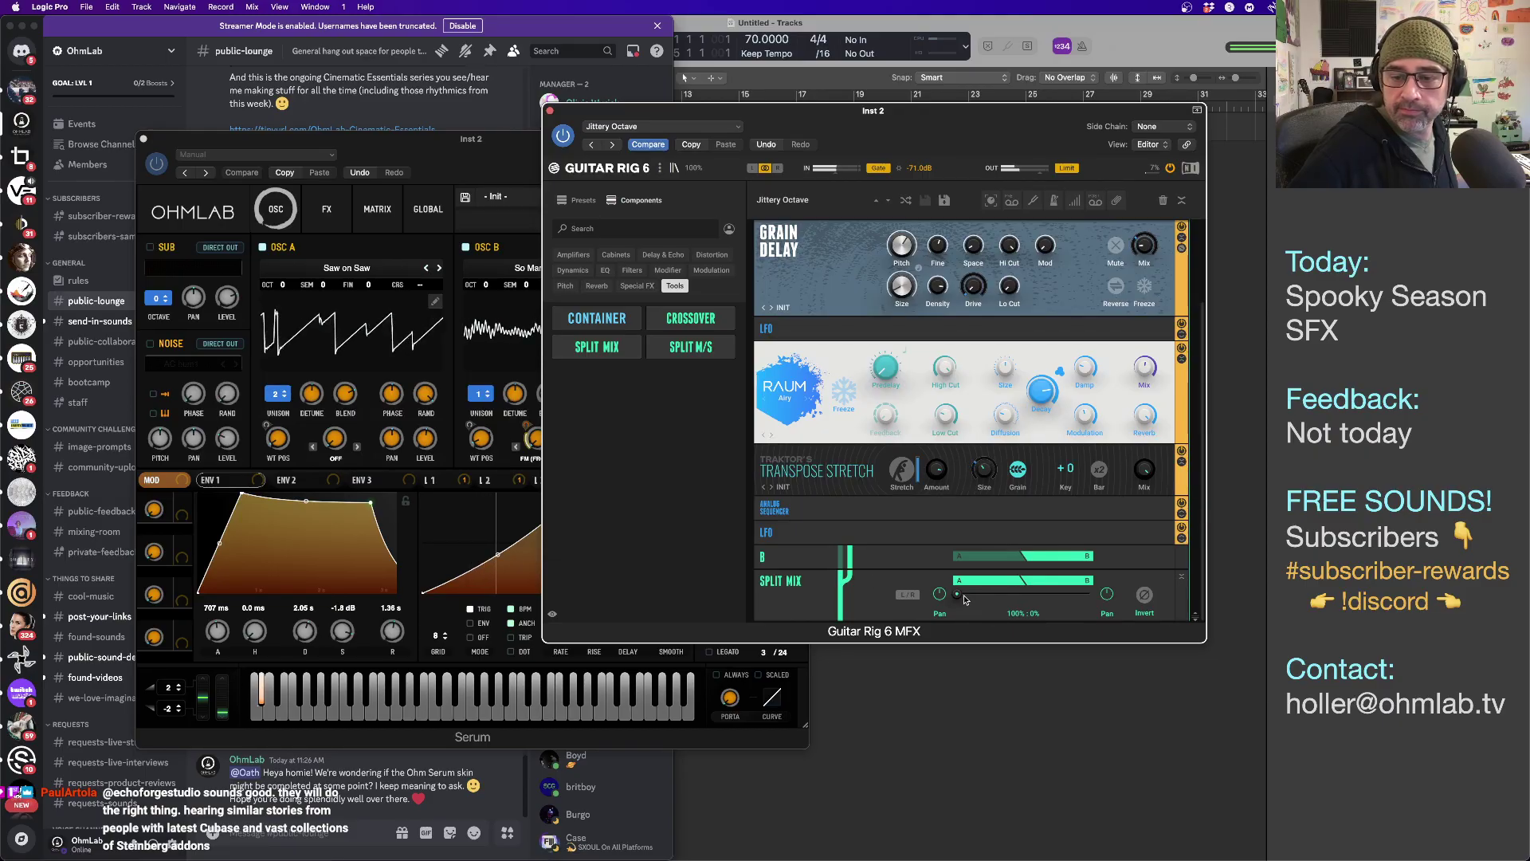
Move the Split Mix X-Fade fully to B and bring it partway back, keeping the blend weighted toward B.
left_click_drag(965, 600, 1252, 577)
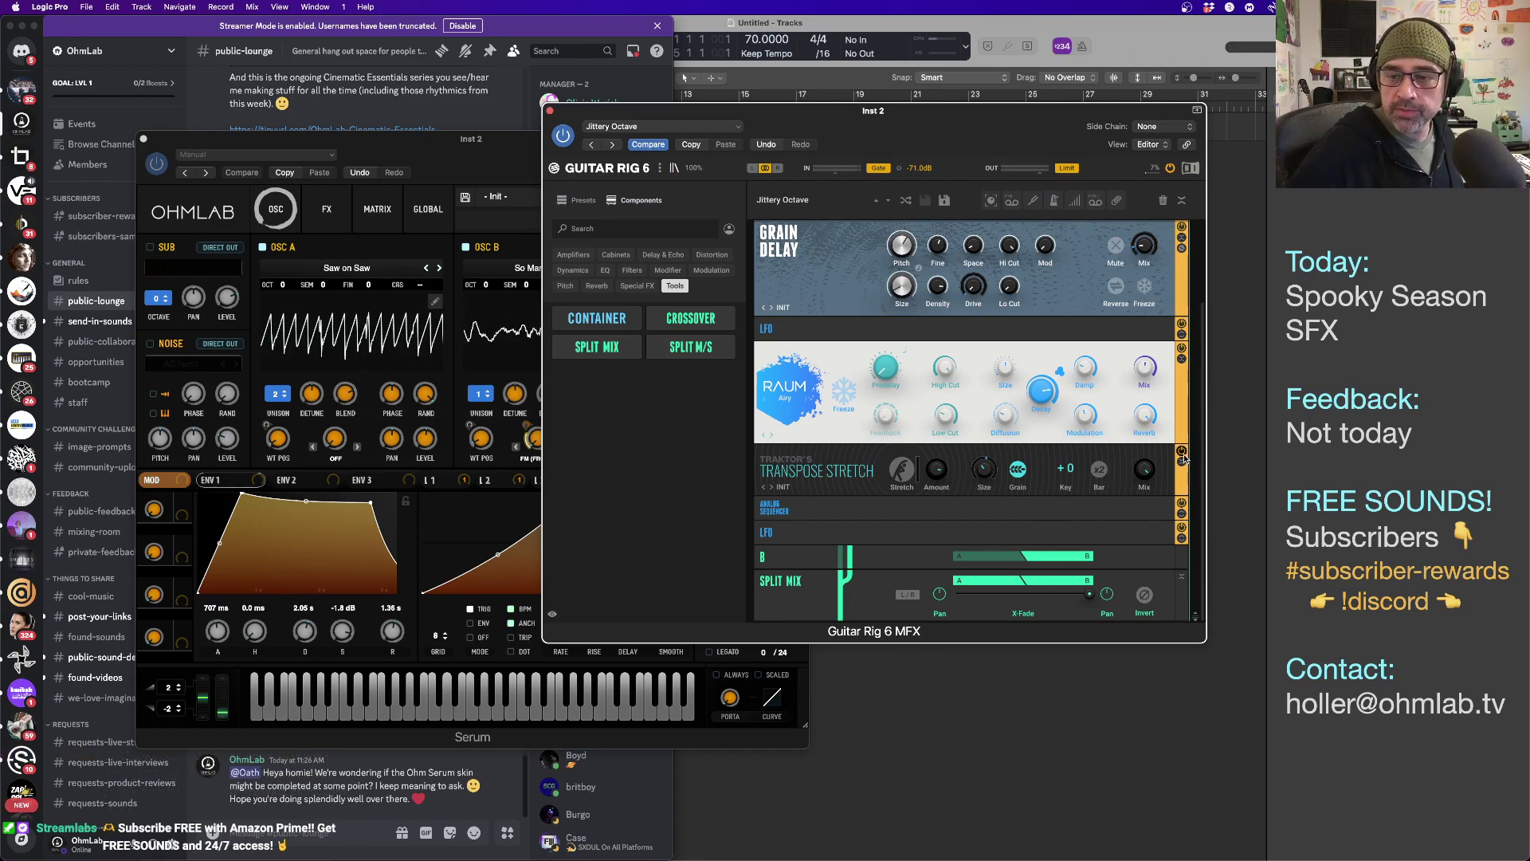
scroll(835, 486, "up", 3)
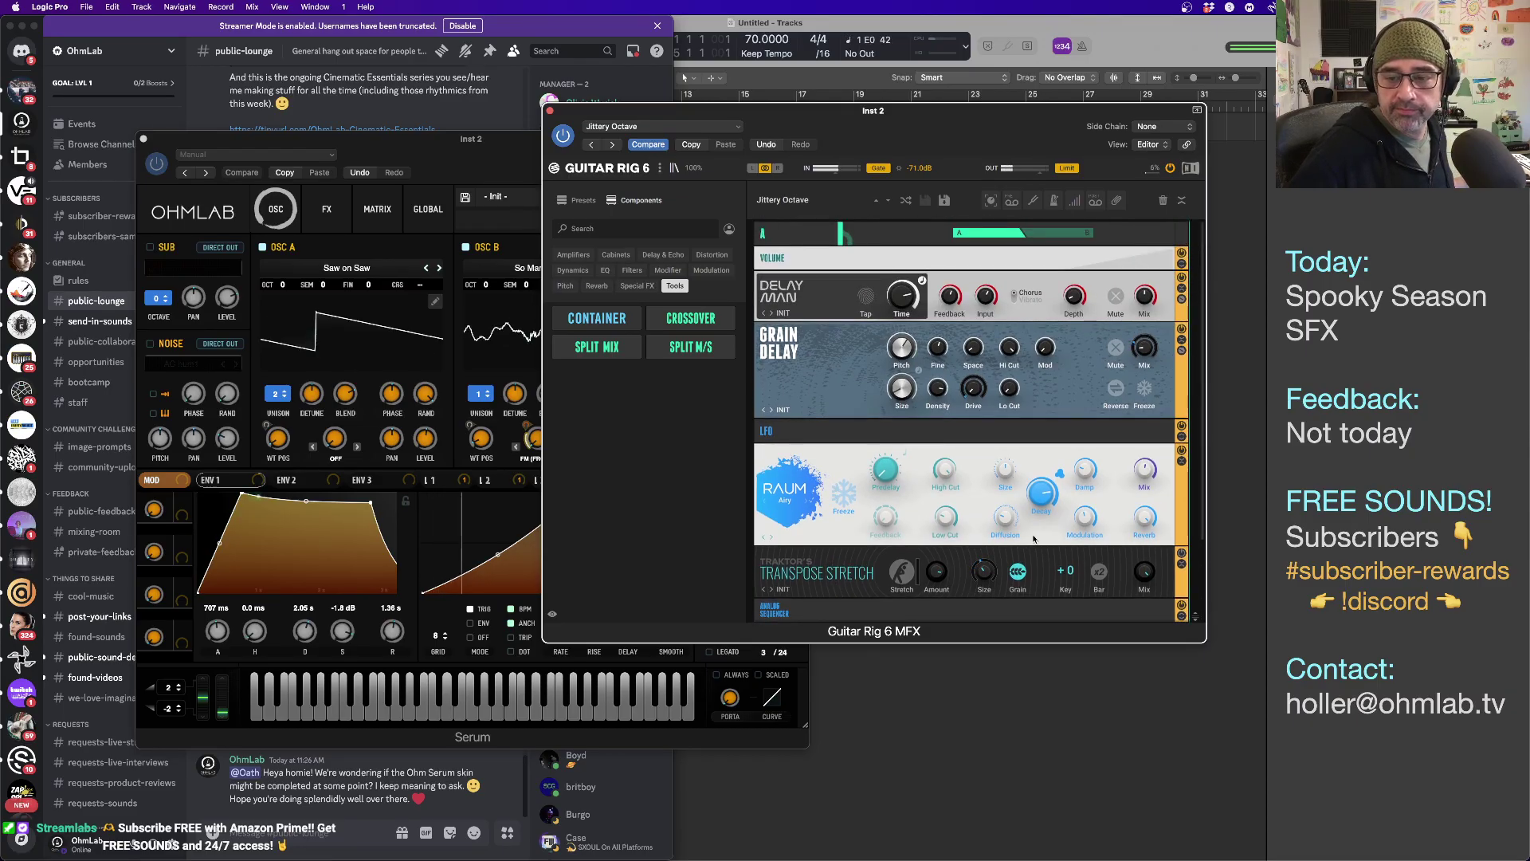
scroll(1011, 534, "down", 3)
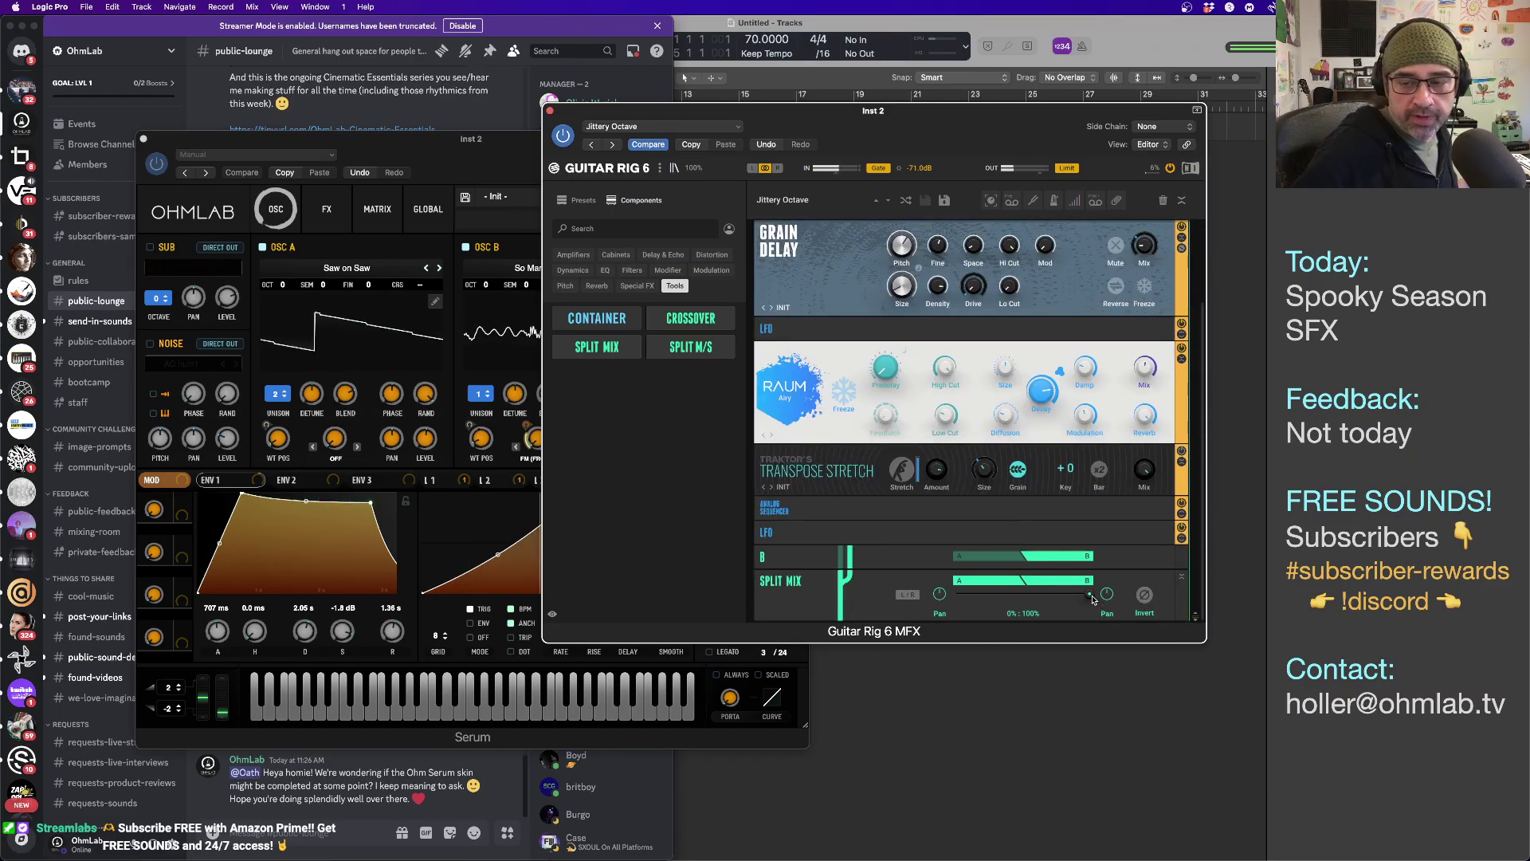
left_click_drag(1089, 595, 1057, 598)
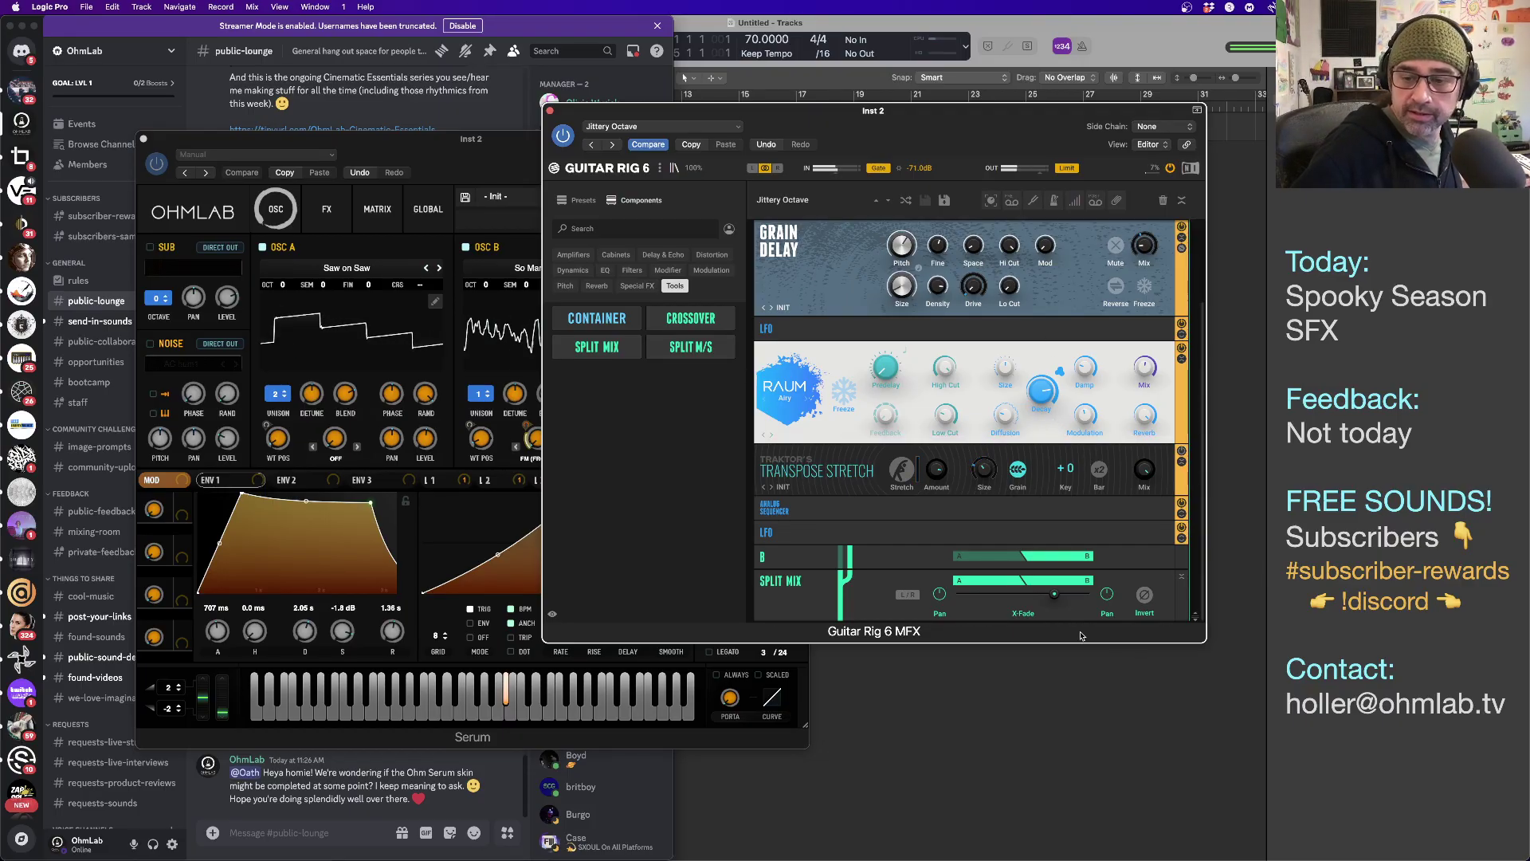
mouse_move(1054, 598)
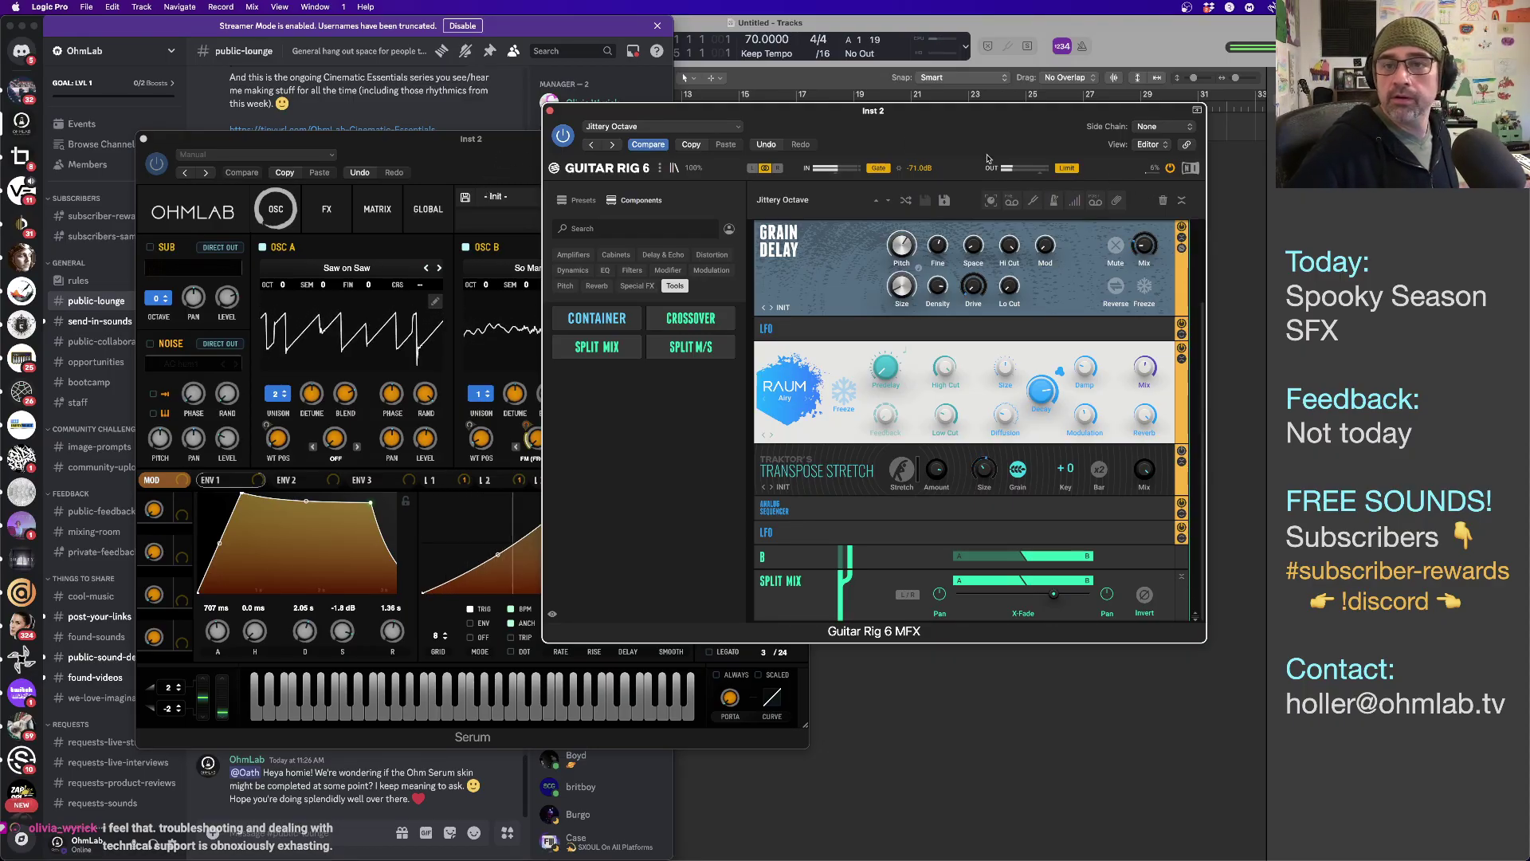
Insert the Plugin Alliance bx_limiter True Peak Audio Unit on the Stereo Out channel.
left_click(988, 723)
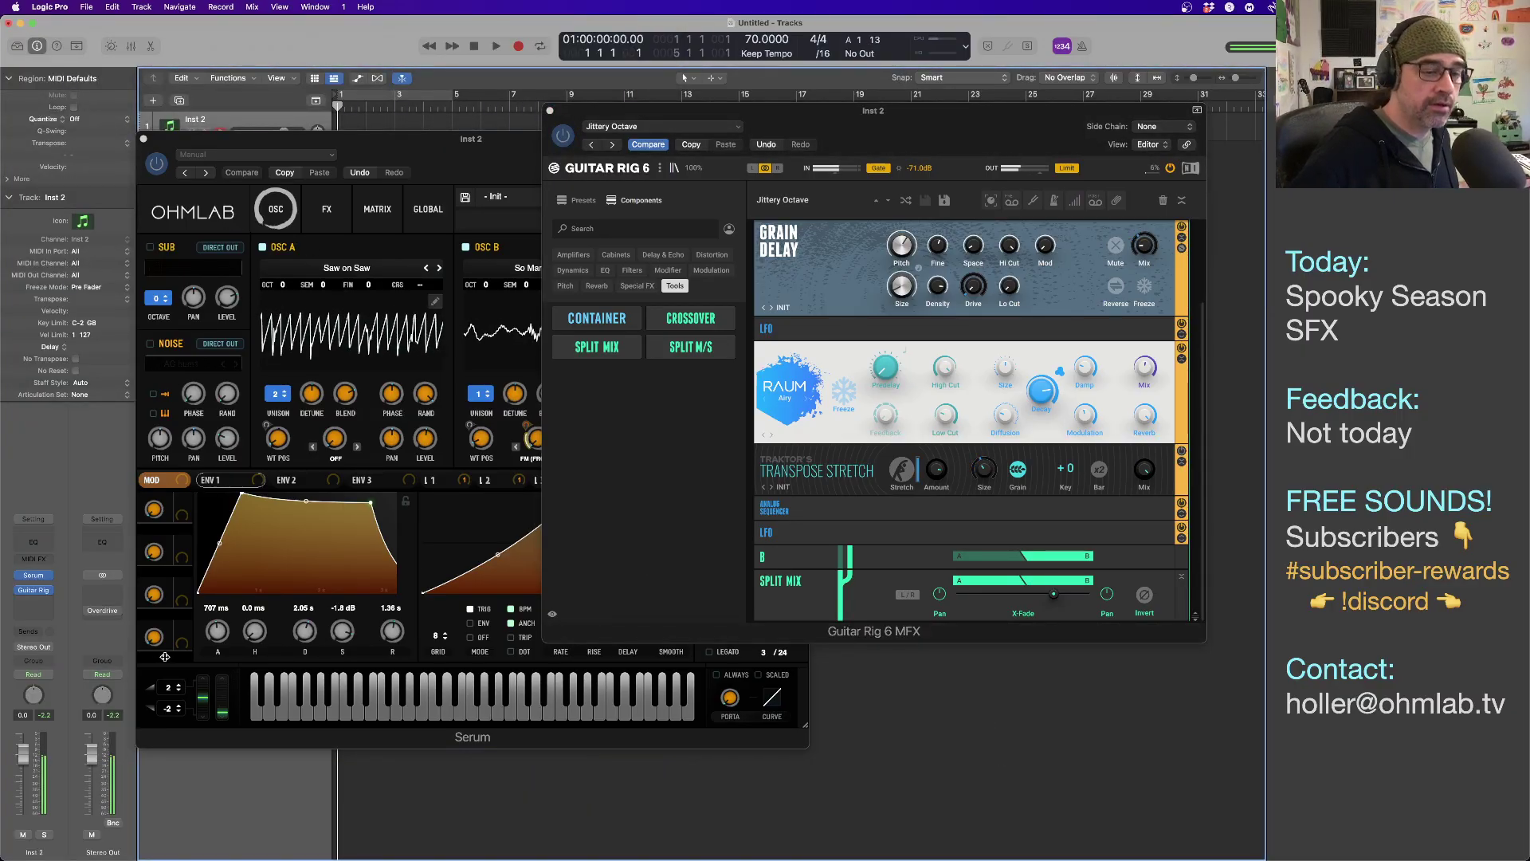
left_click(102, 594)
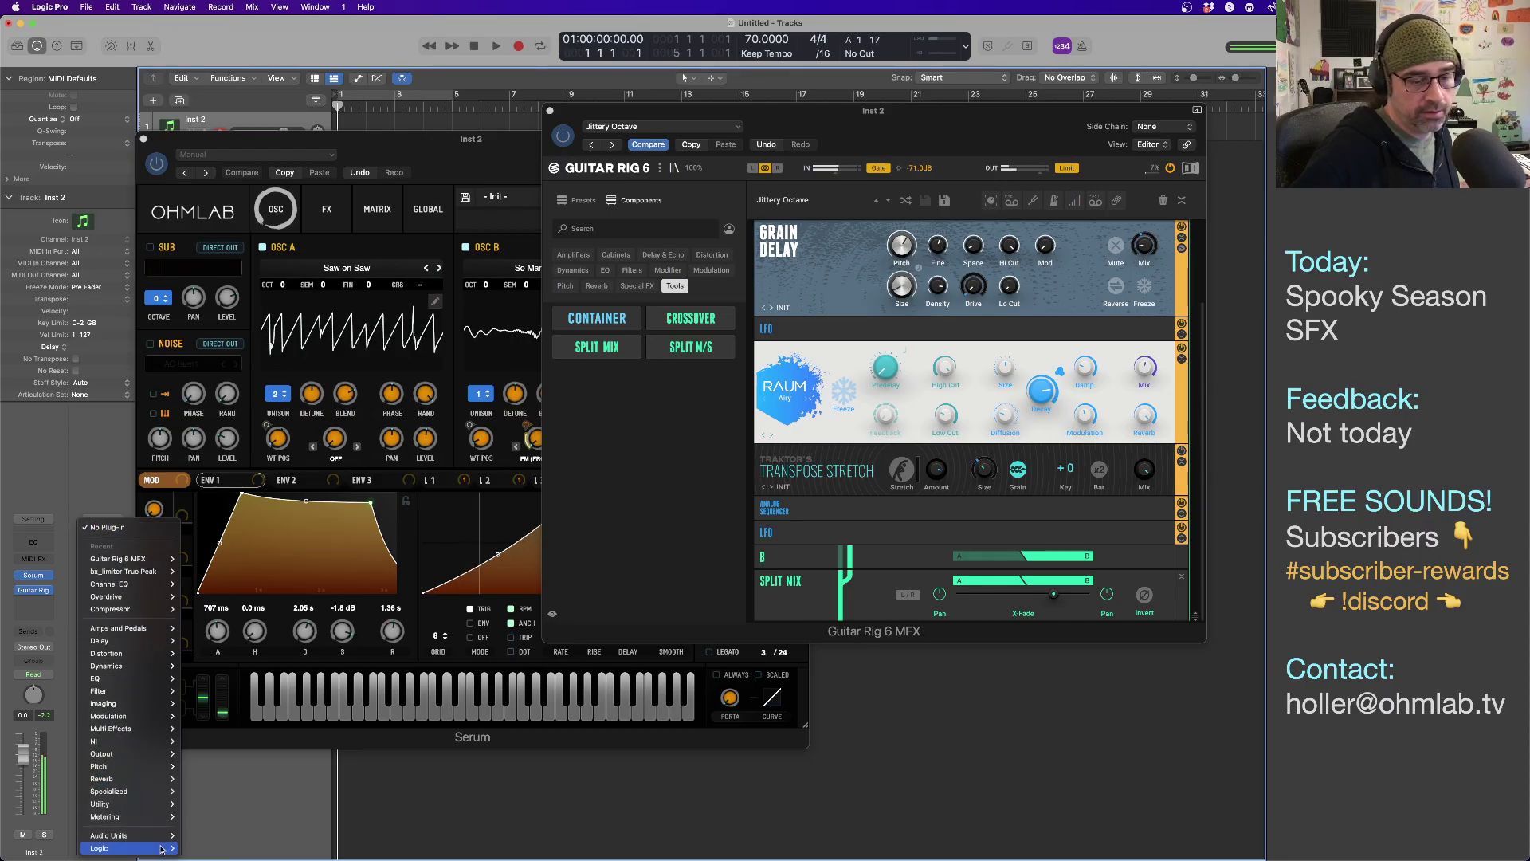
mouse_move(136, 836)
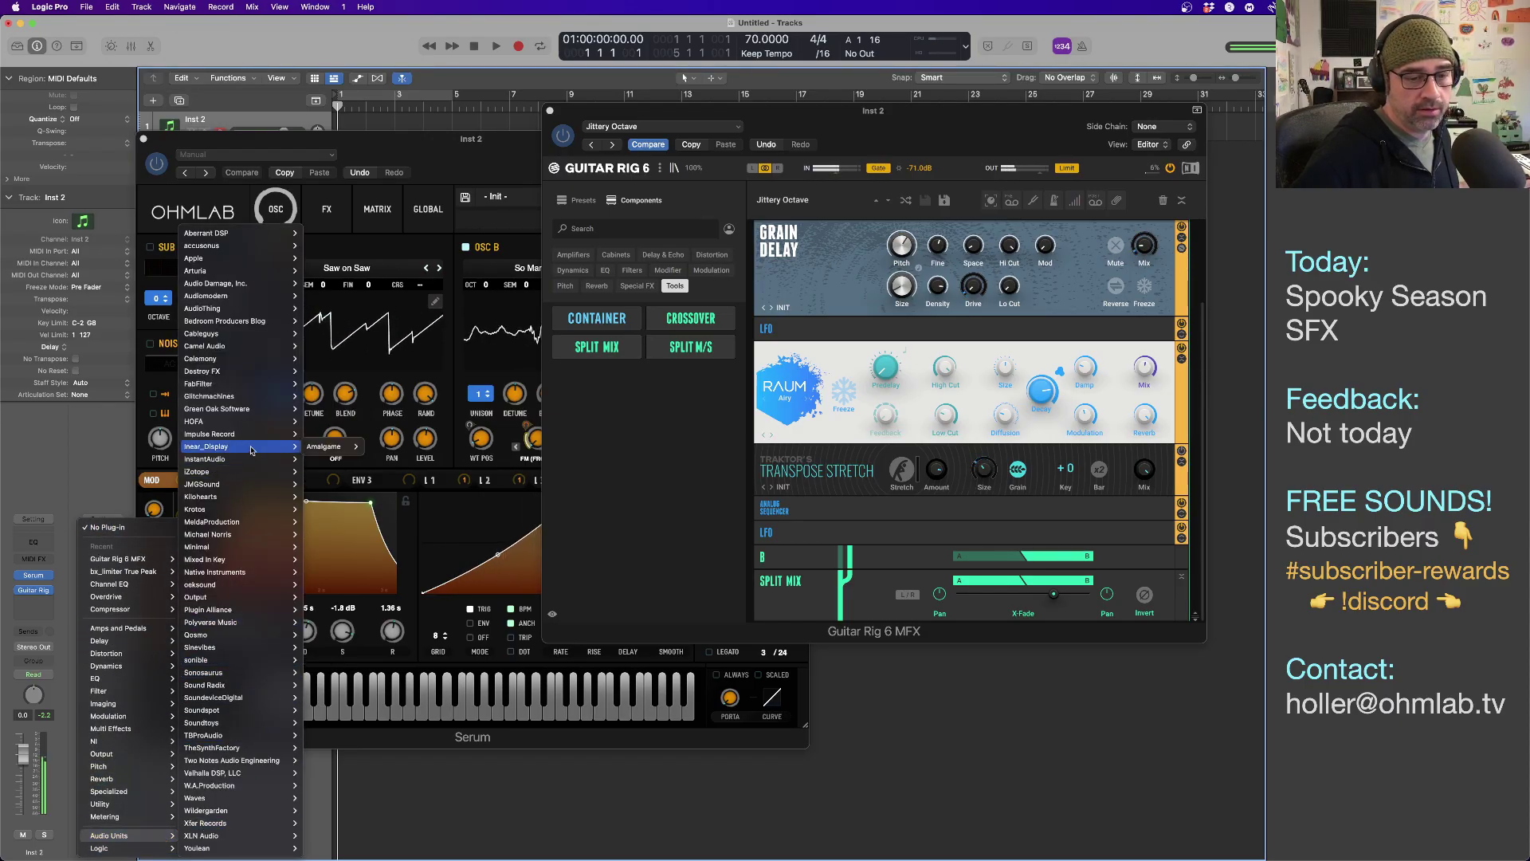
mouse_move(231, 609)
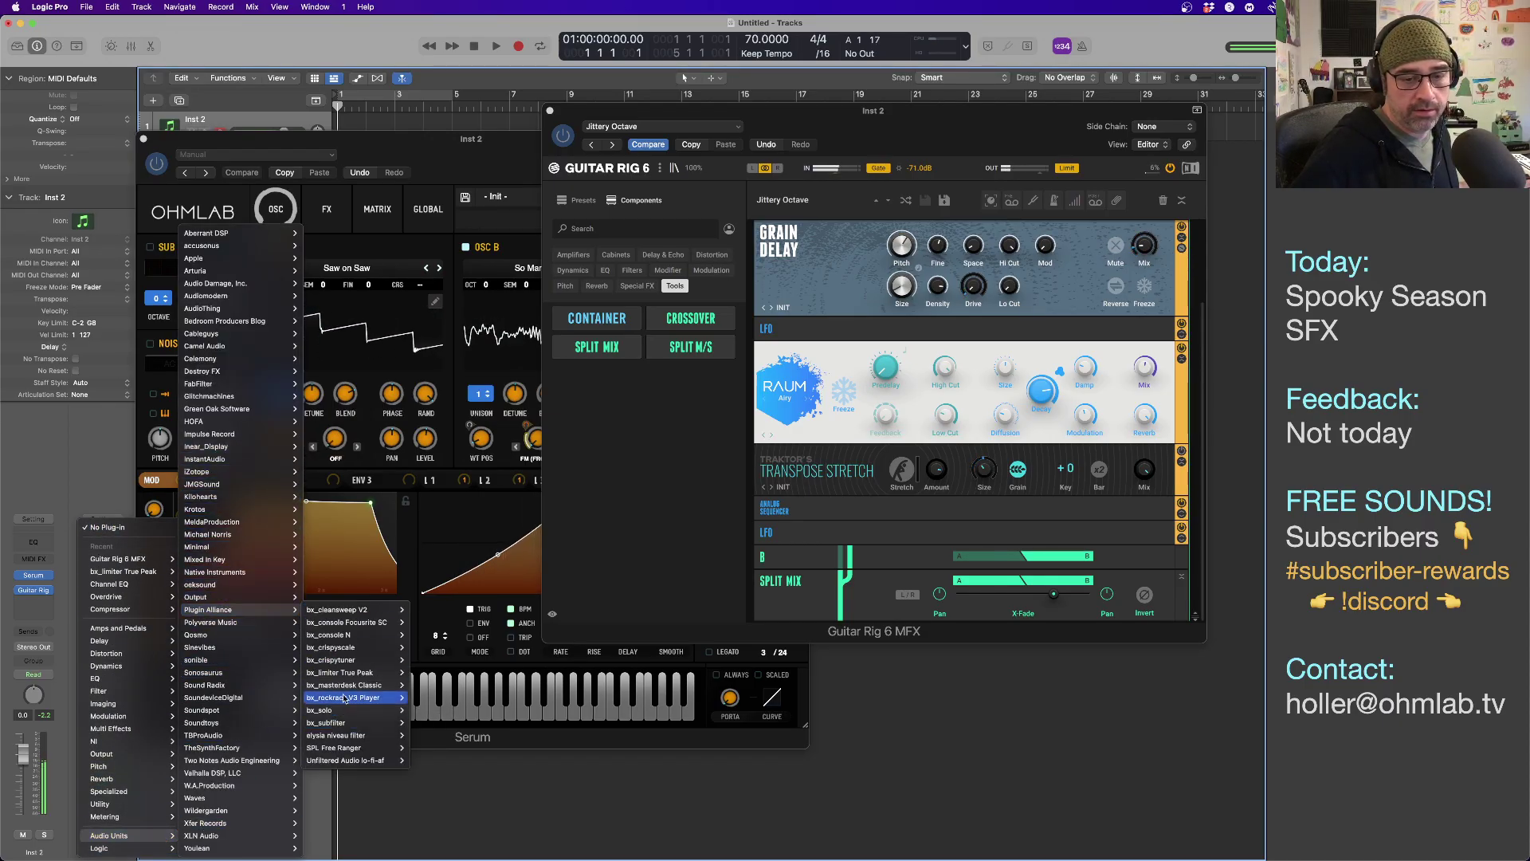
mouse_move(351, 674)
left_click(429, 673)
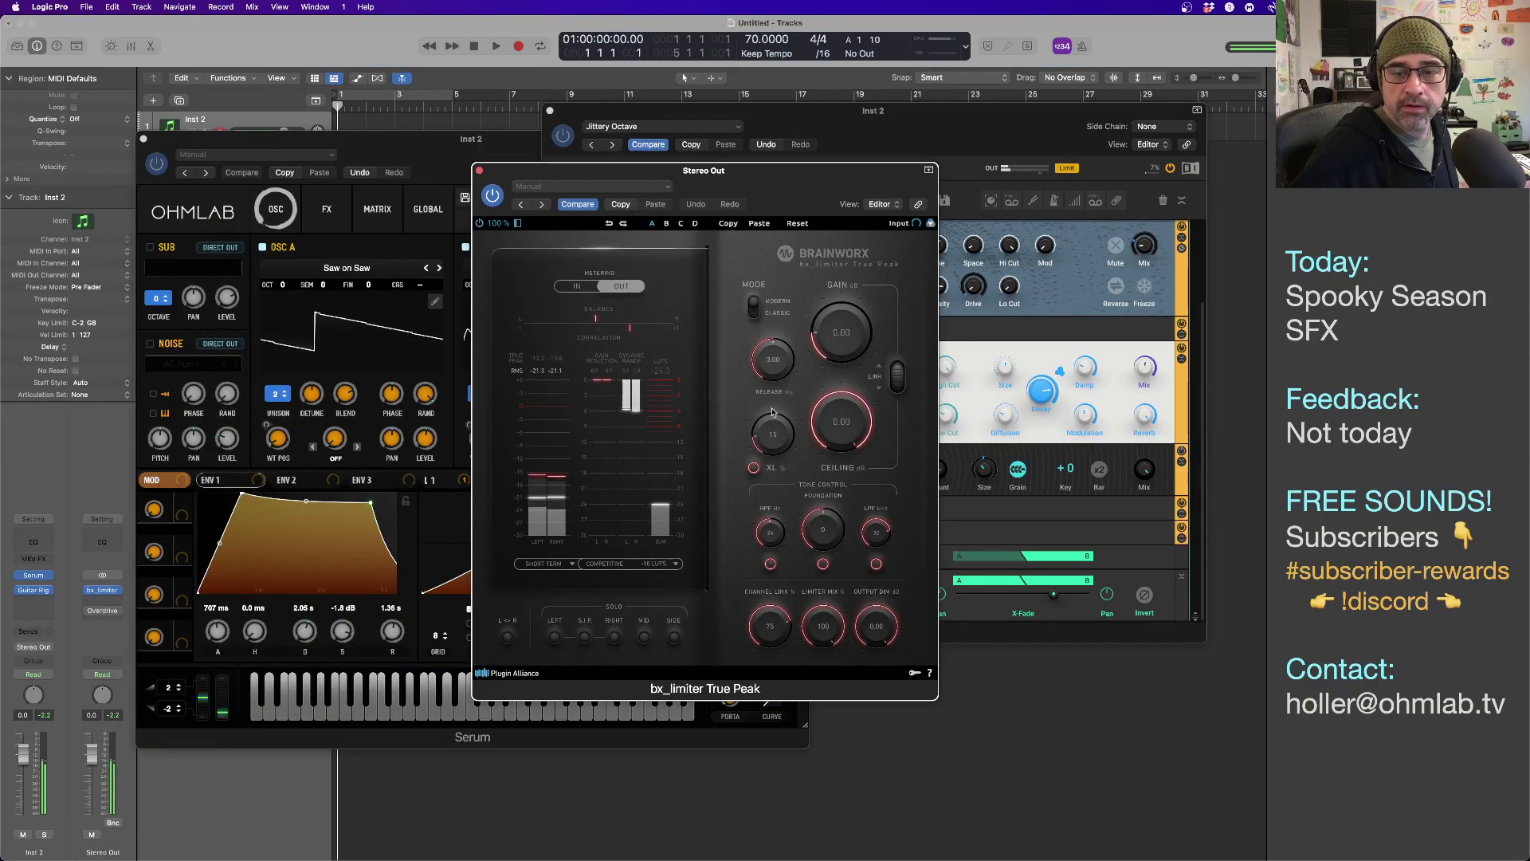
Set the limiter's Gain to 2.28 dB, Ceiling to -0.07 dB and output to -0.04 dB, and raise Foundation slightly.
scroll(773, 430, "up", 1)
scroll(840, 425, "down", 1)
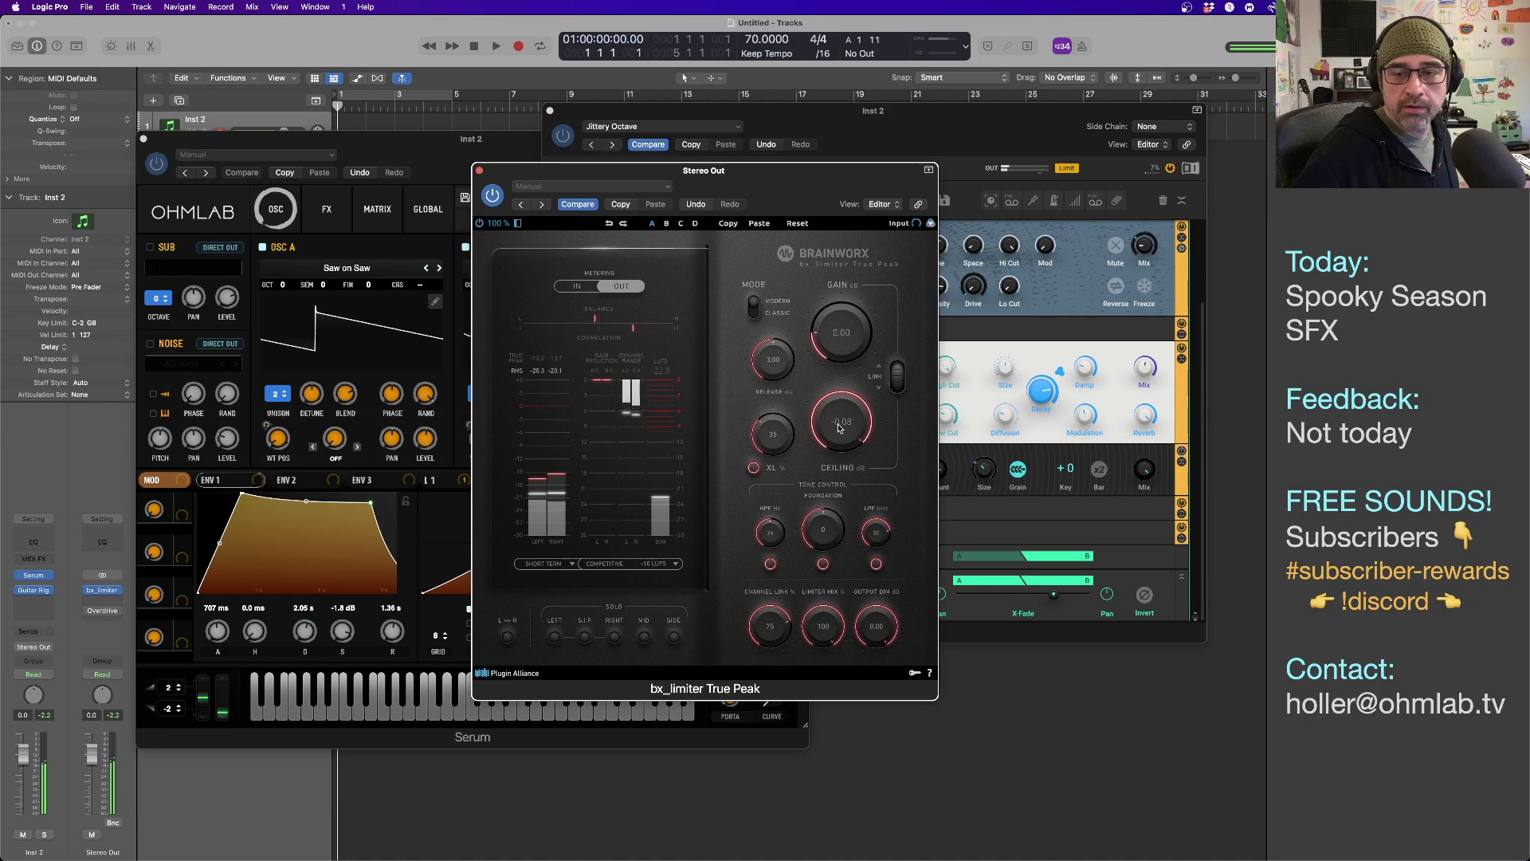
scroll(836, 359, "up", 3)
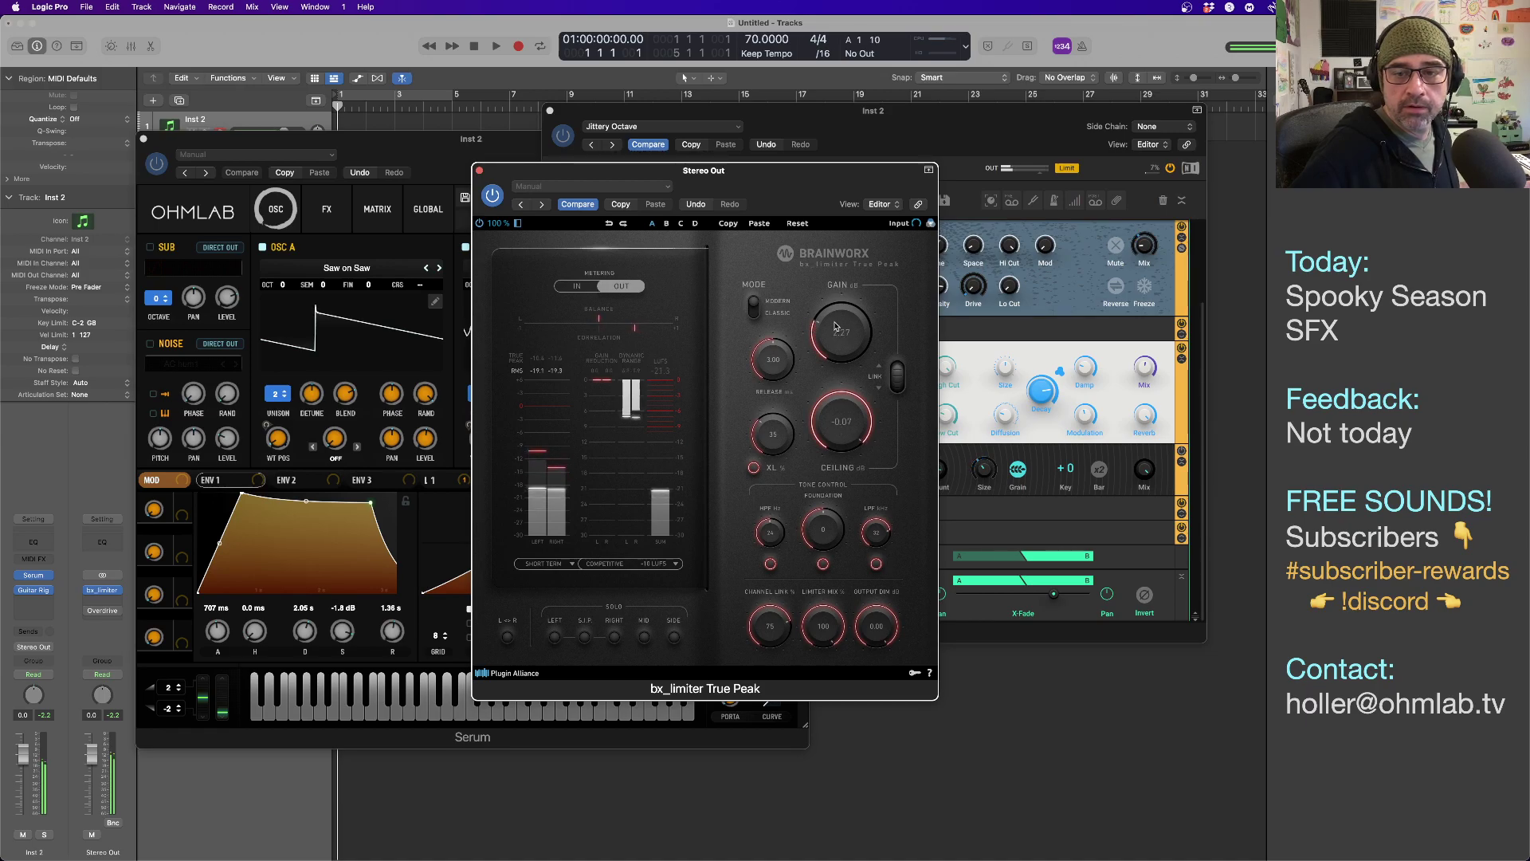
scroll(824, 533, "up", 2)
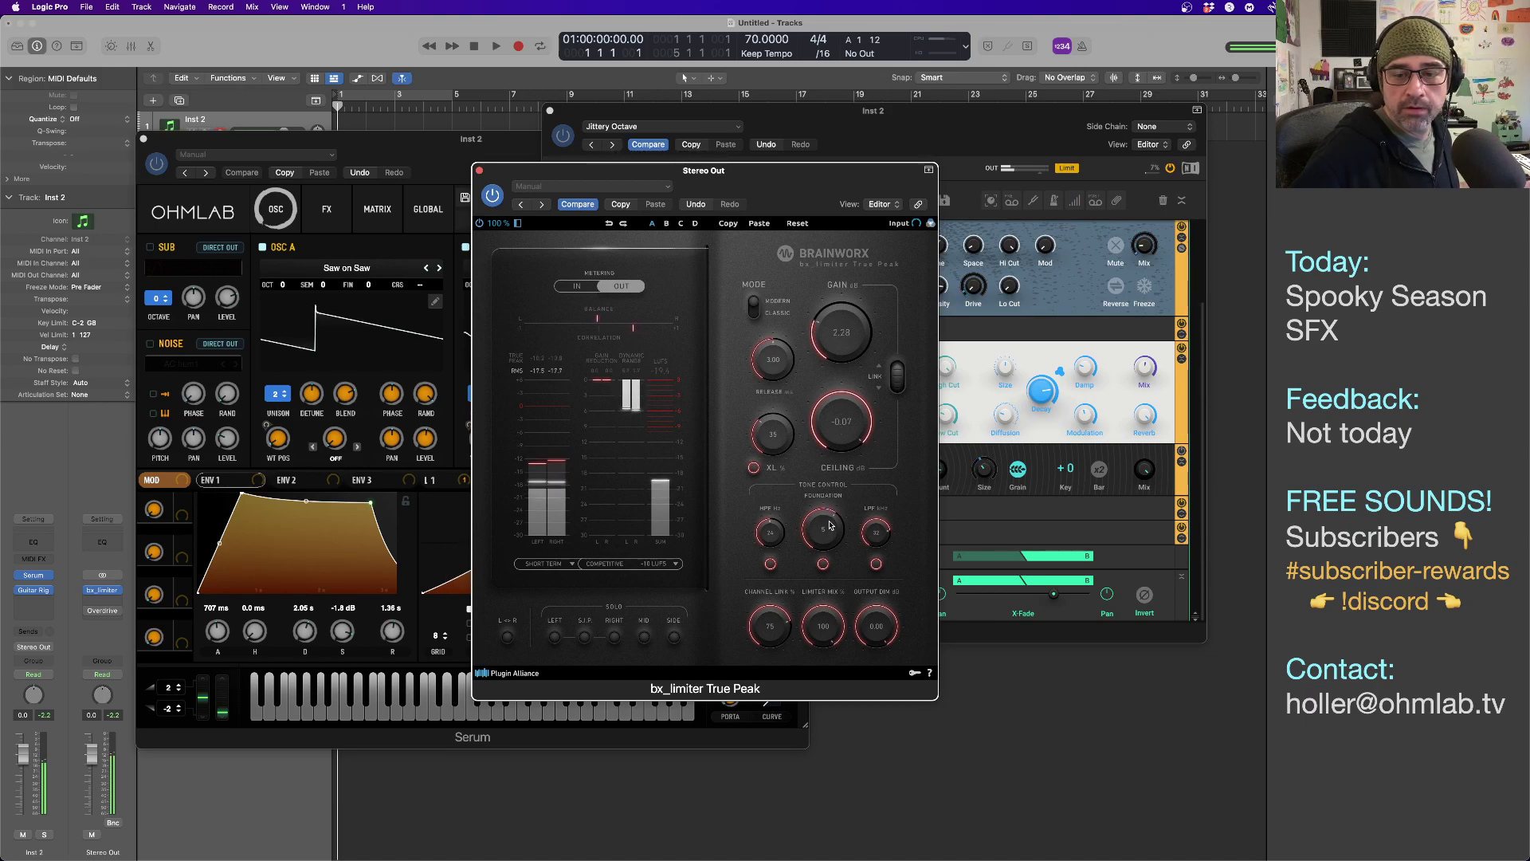
scroll(868, 642, "down", 1)
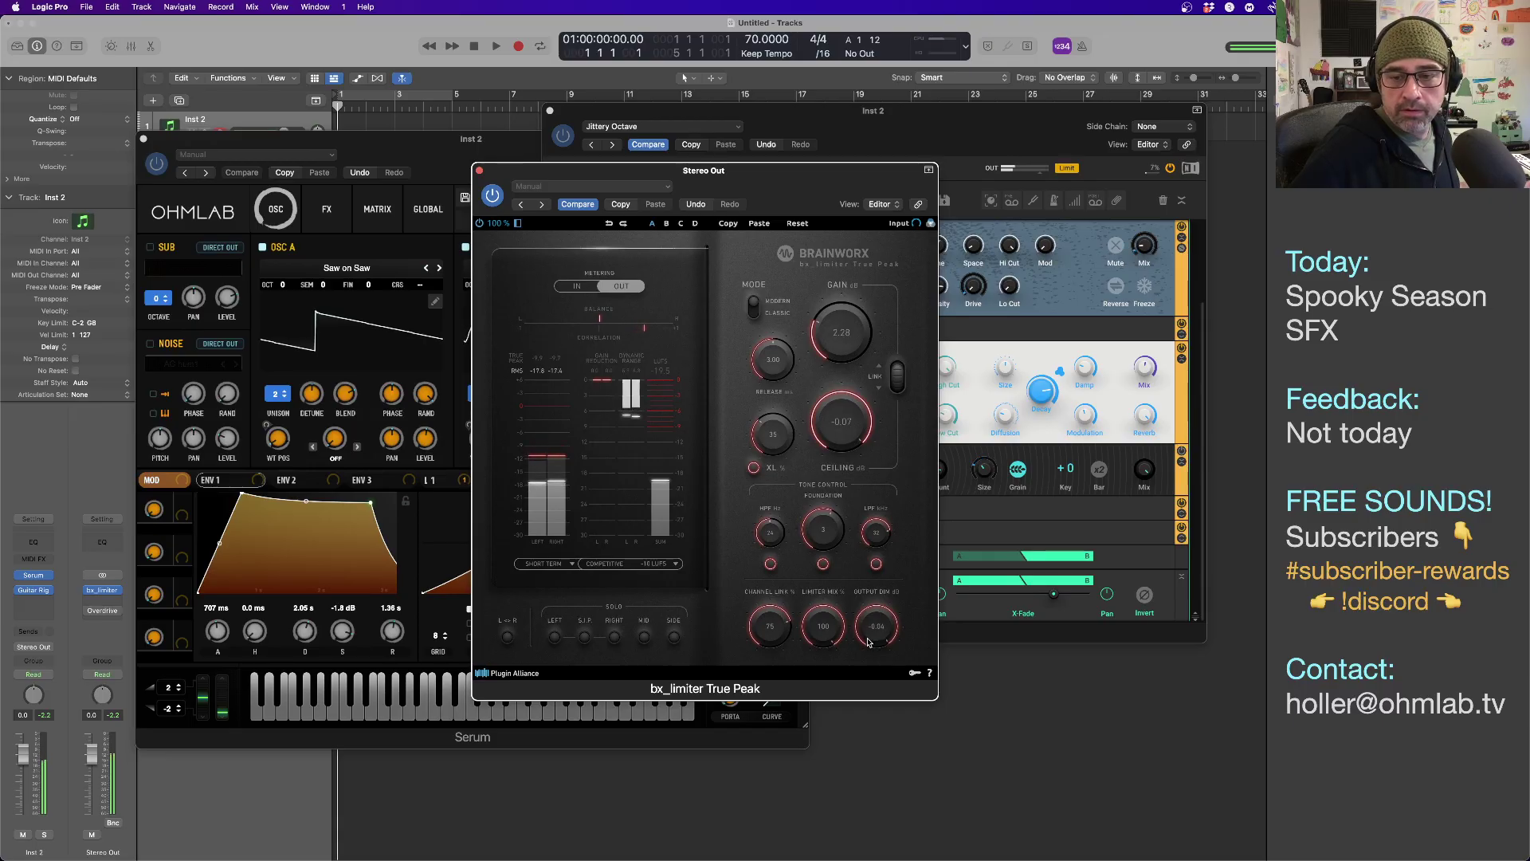
left_click(479, 171)
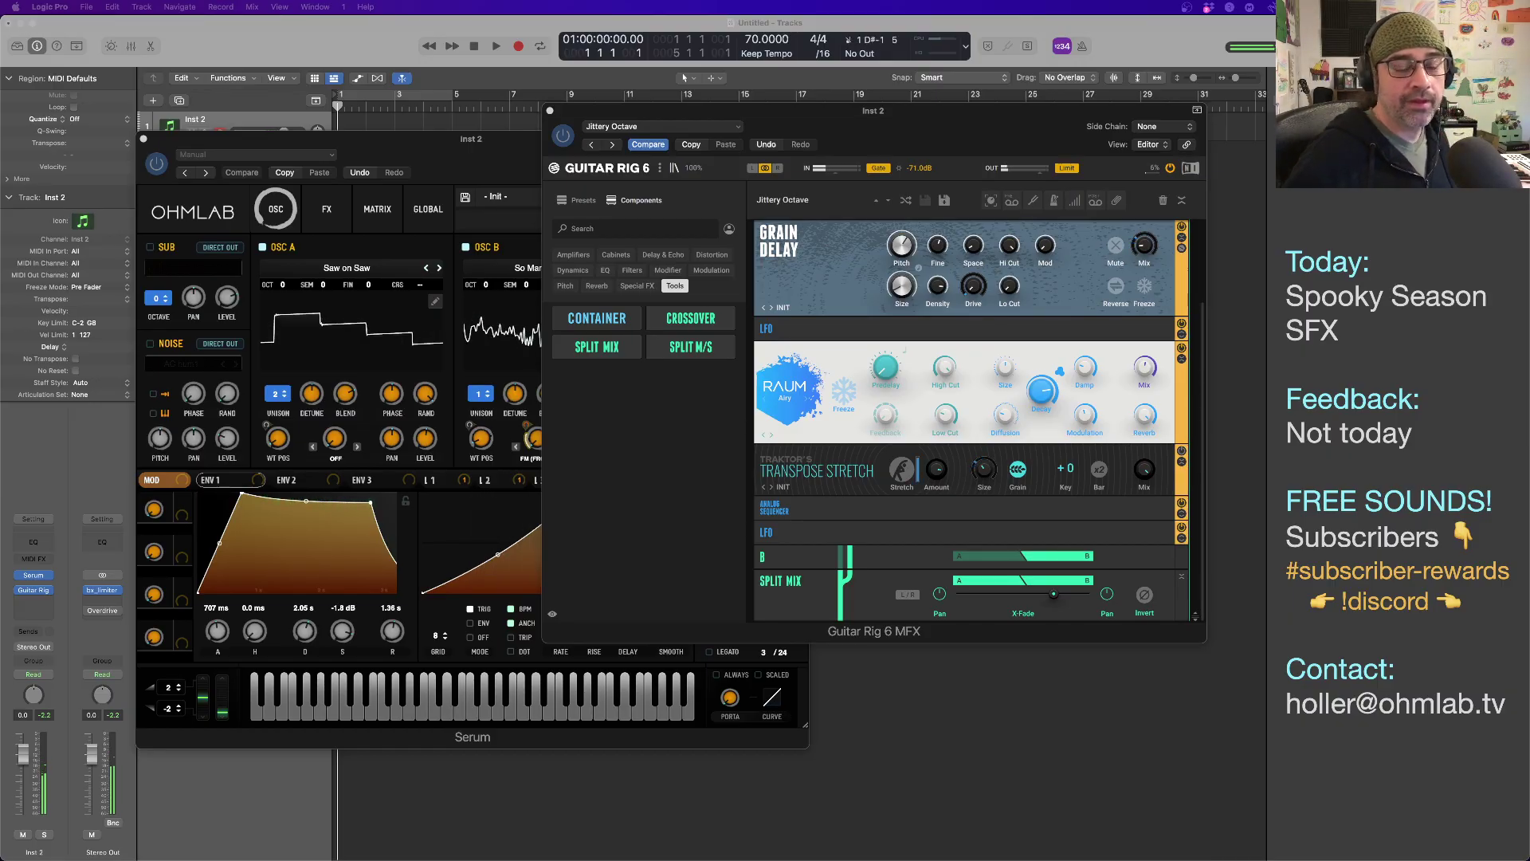
Close the Inst 2 plug-in windows and create a second software instrument track with Serum loaded.
left_click(550, 111)
left_click(143, 138)
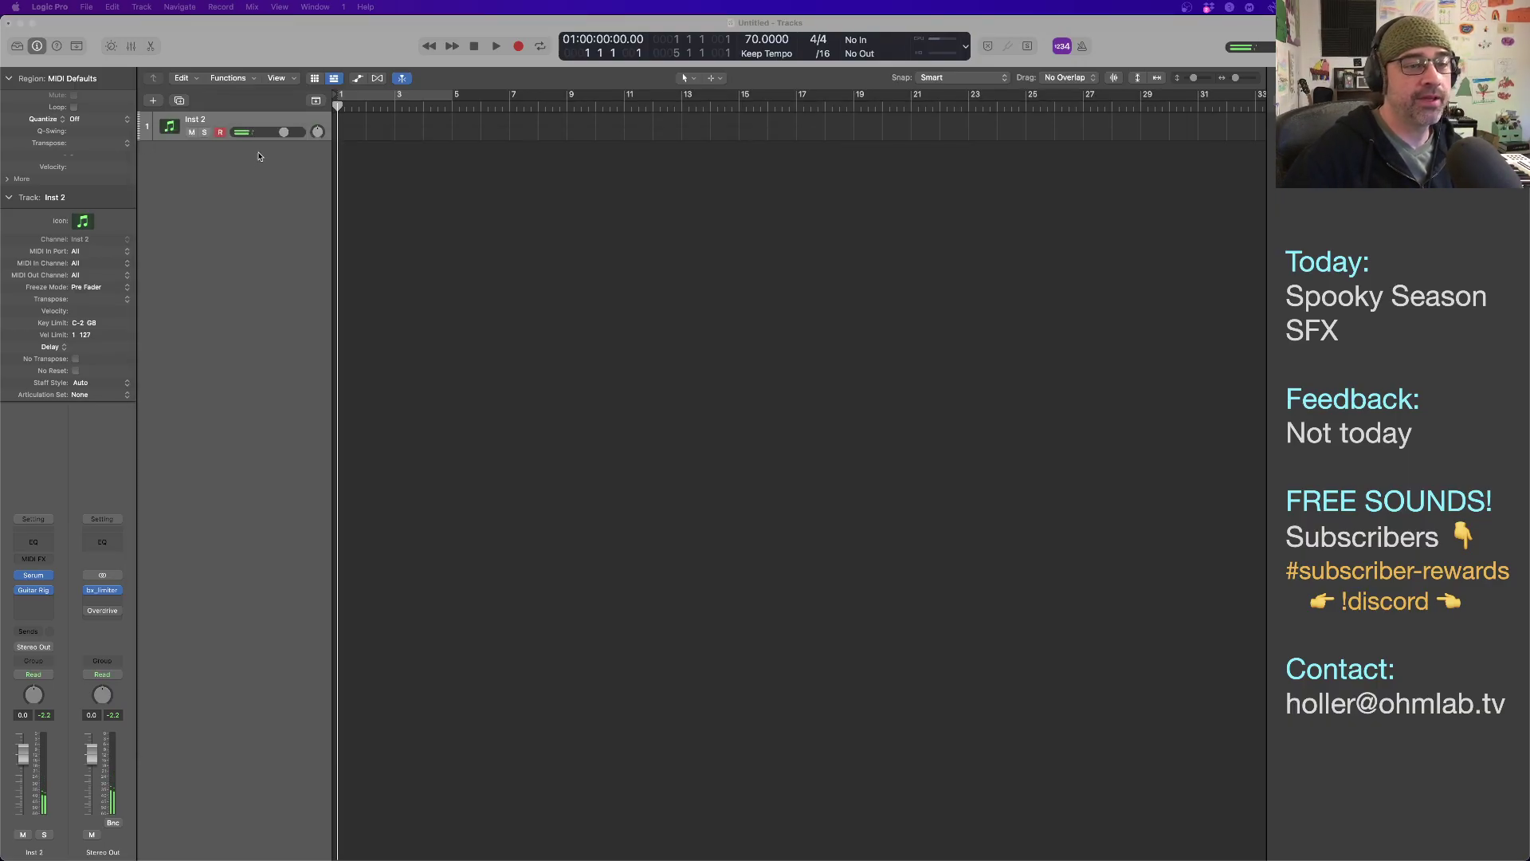
double_click(259, 155)
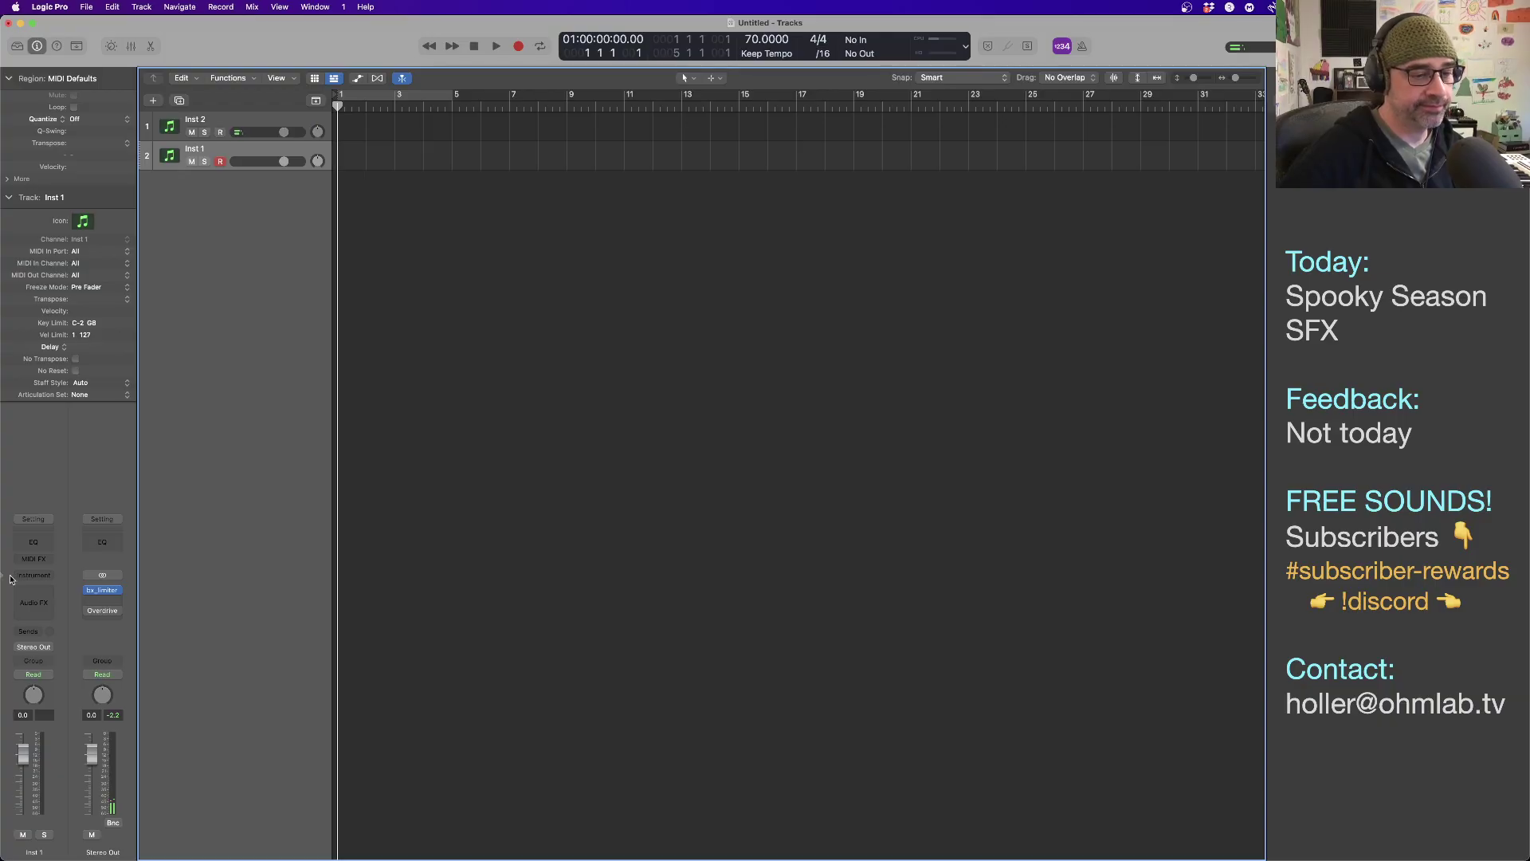
left_click(33, 575)
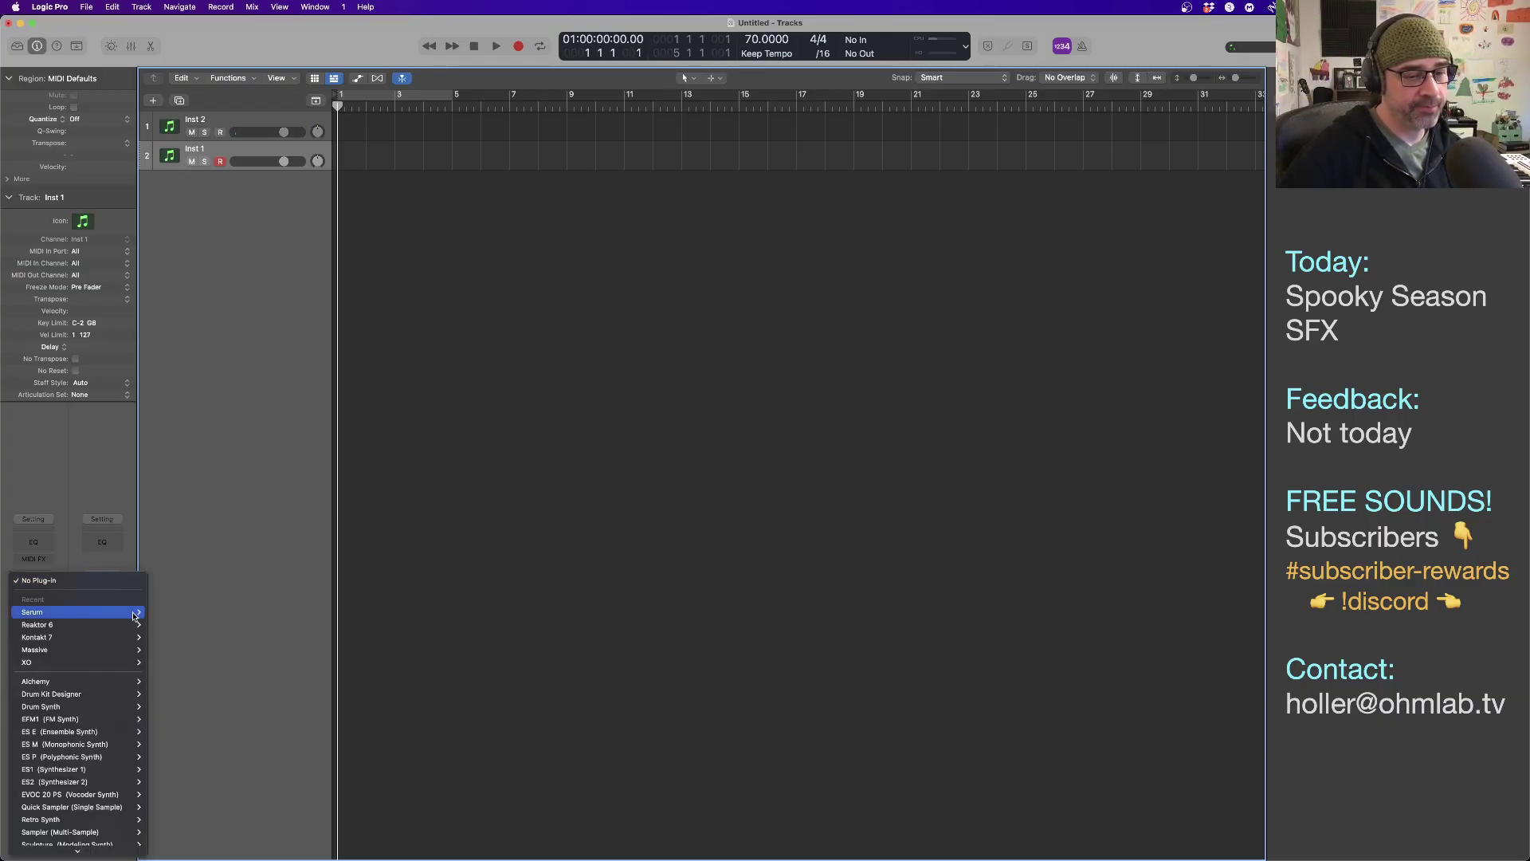
left_click(164, 612)
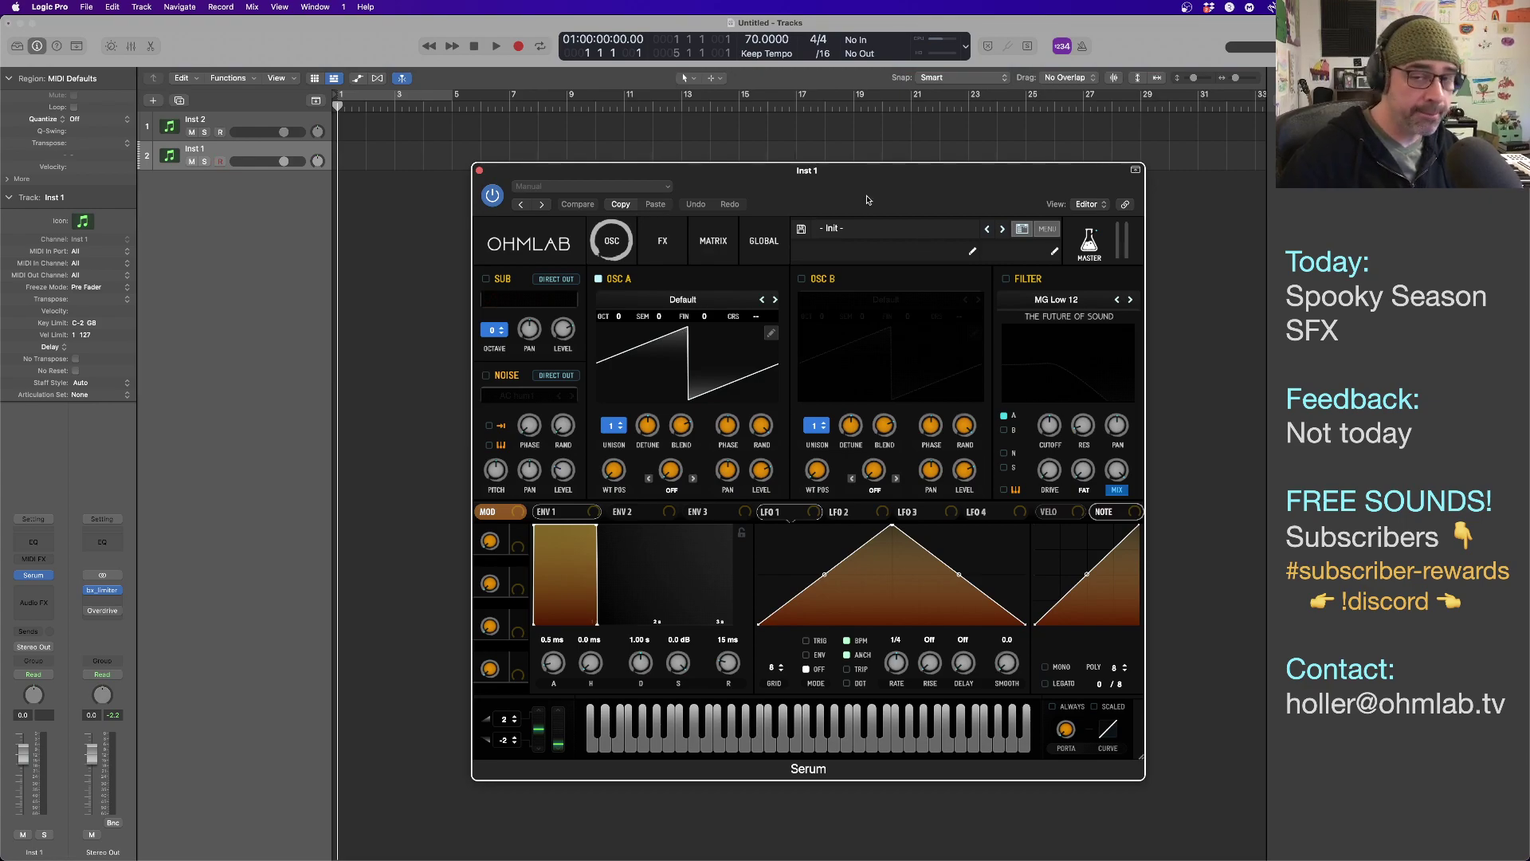
Load the SoundFreqs wavetable Precious Metal into OSC A and set its unison to 2 voices.
left_click_drag(857, 200, 809, 192)
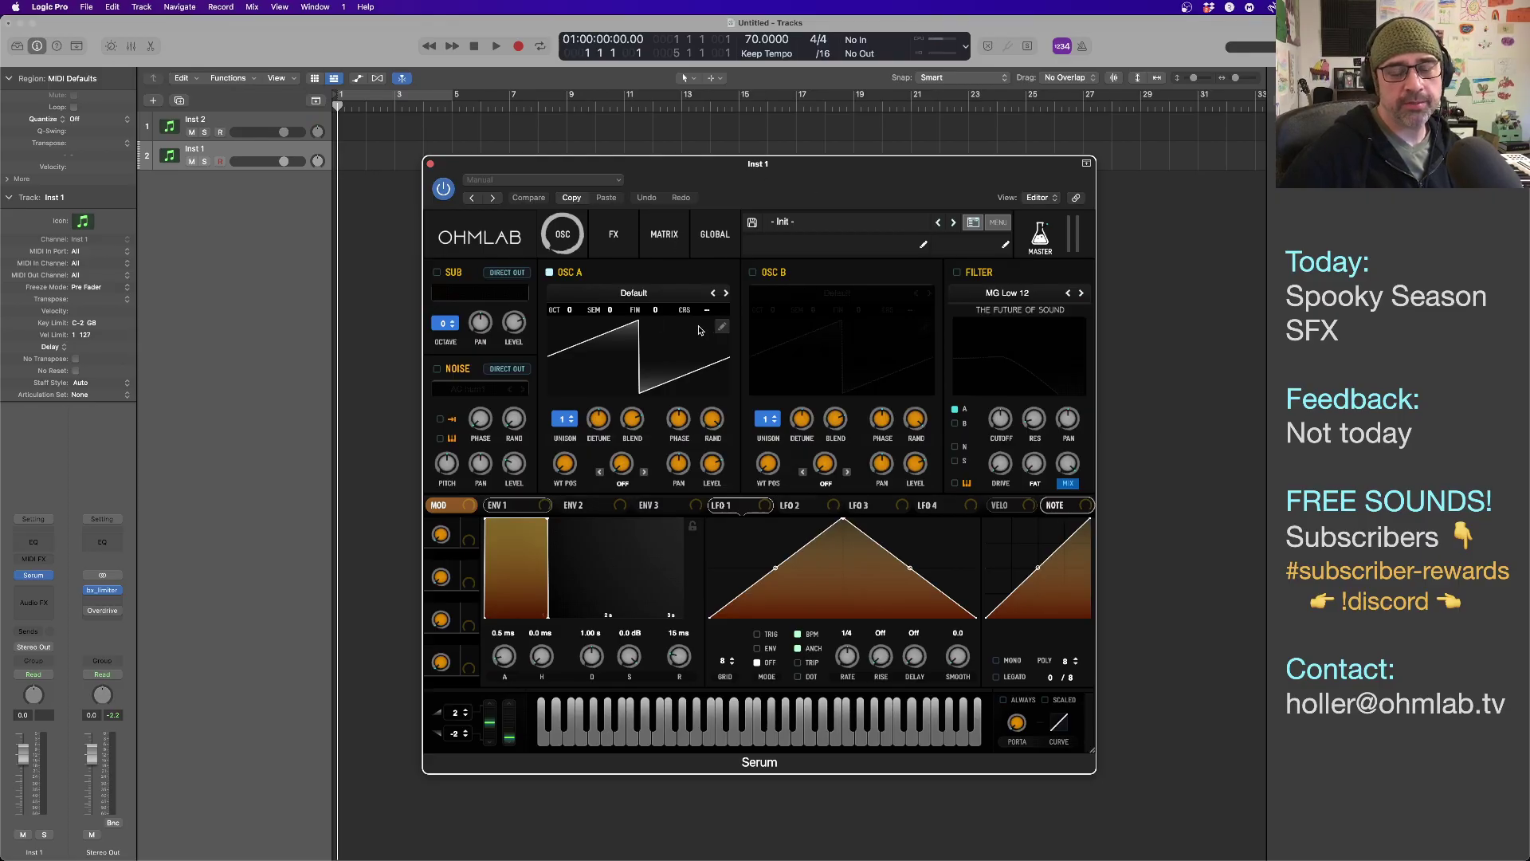
left_click(634, 292)
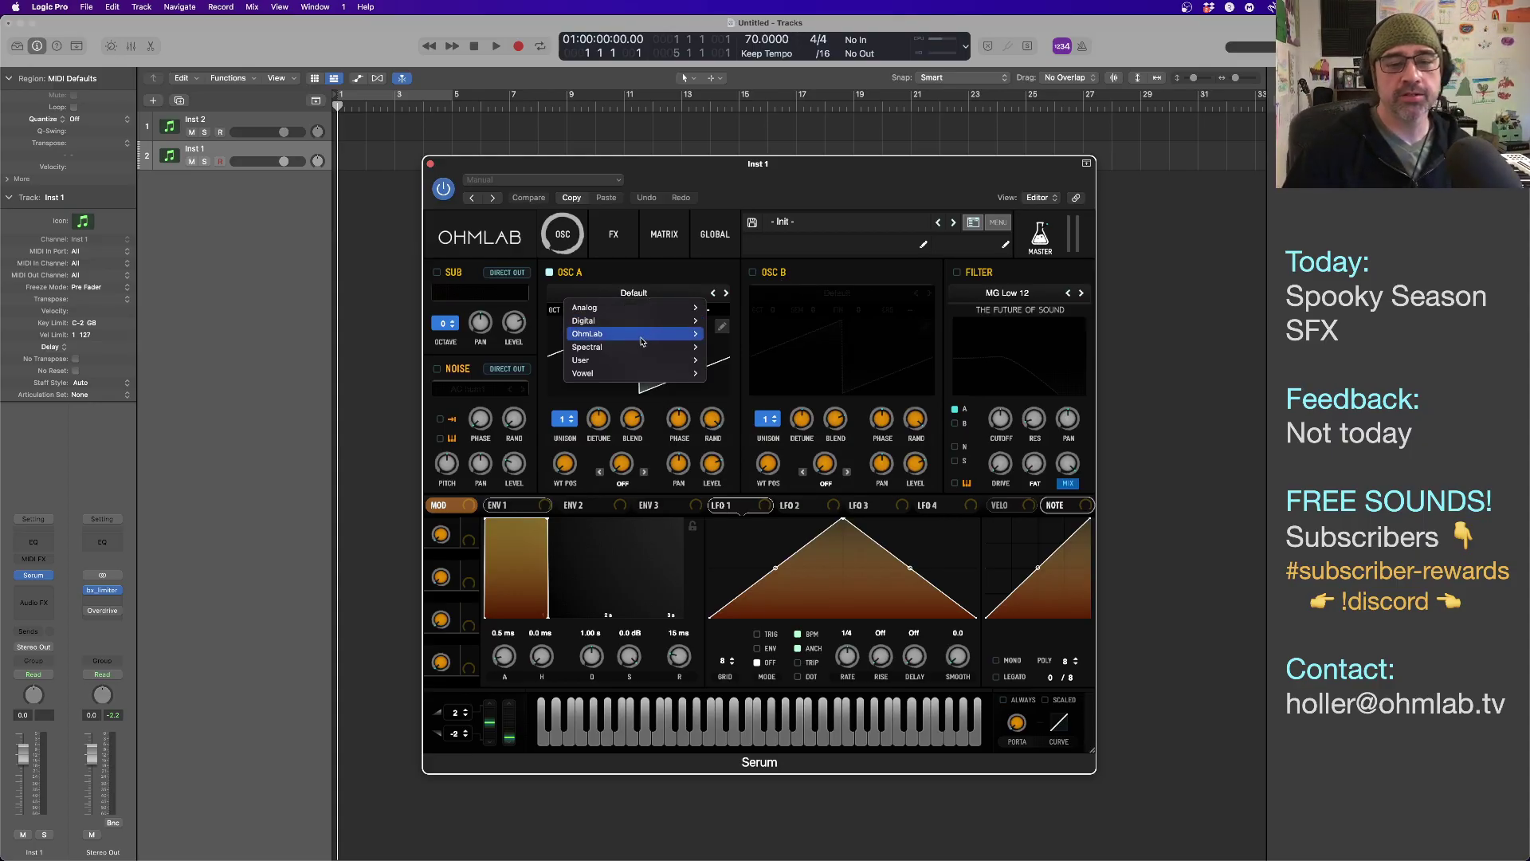
mouse_move(605, 360)
mouse_move(763, 531)
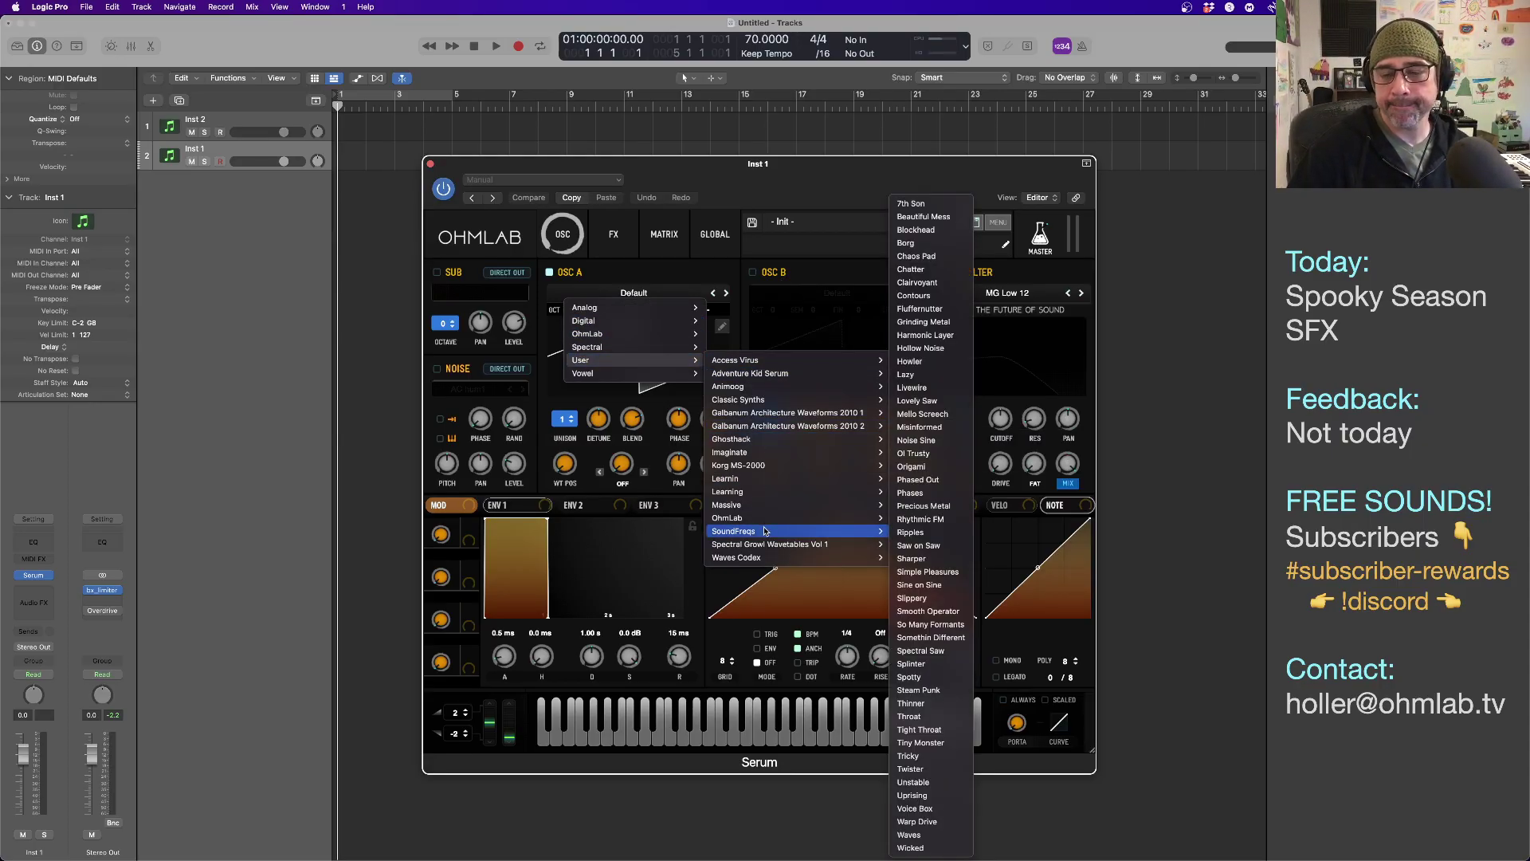
left_click(924, 507)
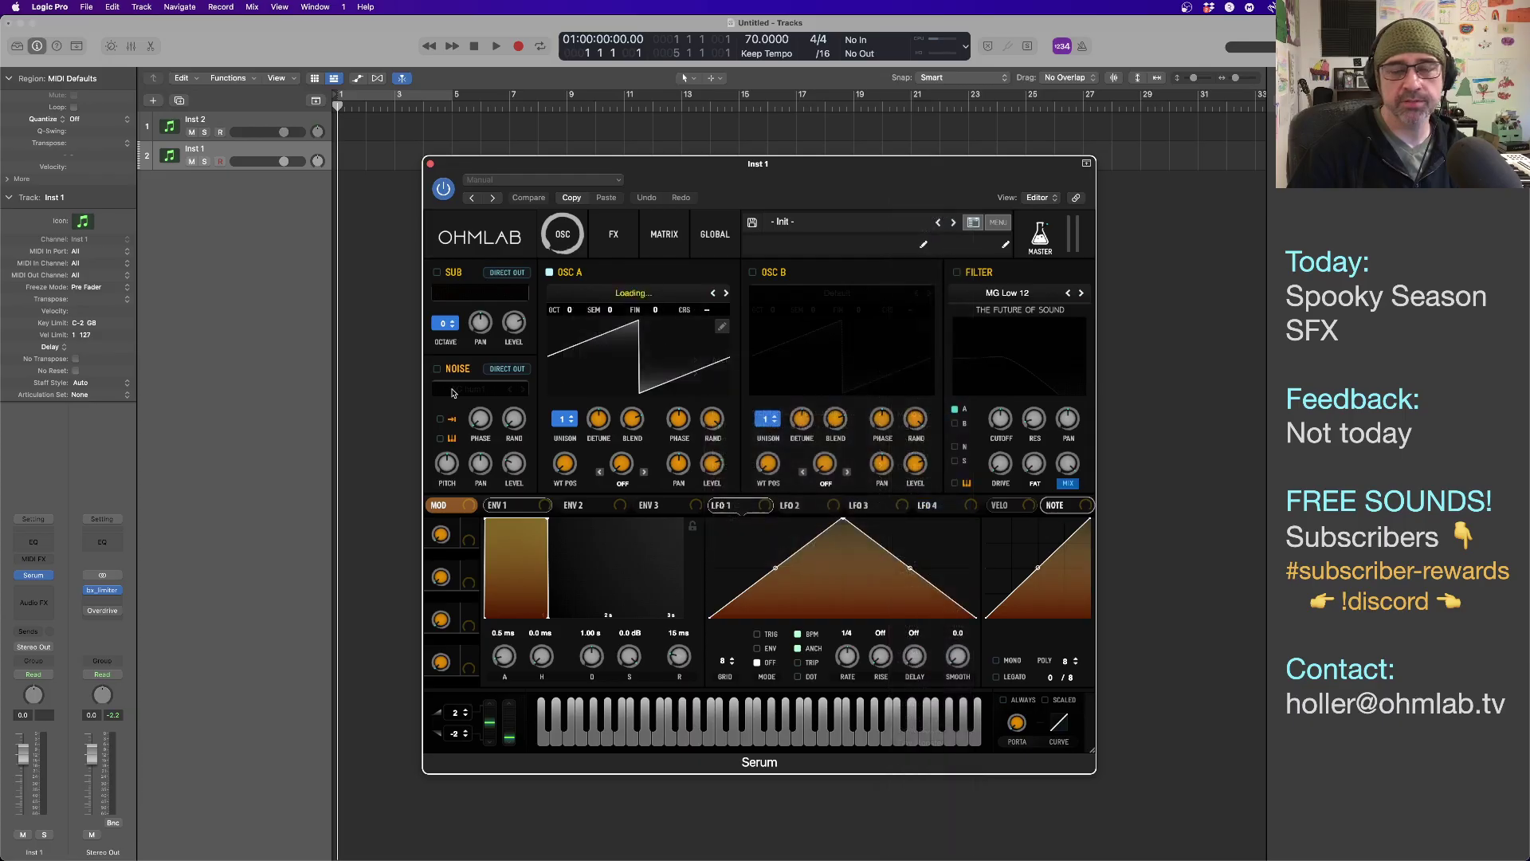
mouse_move(563, 467)
left_mouse_down()
mouse_move(558, 423)
mouse_move(572, 415)
mouse_move(562, 451)
mouse_move(557, 409)
mouse_move(552, 444)
left_mouse_up()
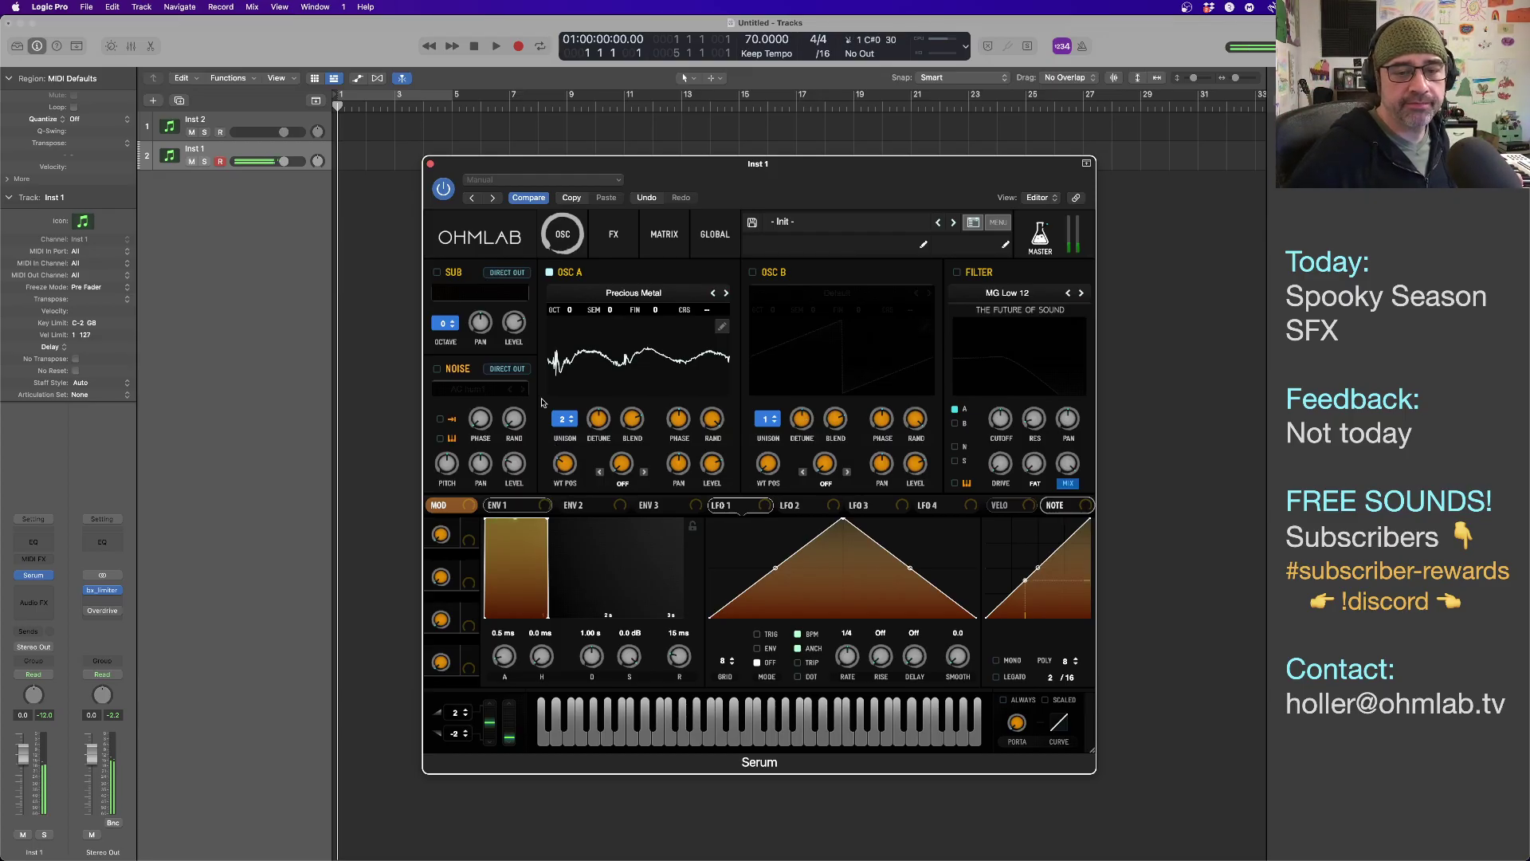
Mute OSC A and enable the noise oscillator with the Organics sample Paper Bag.
left_click(549, 273)
left_click(437, 369)
left_click(479, 390)
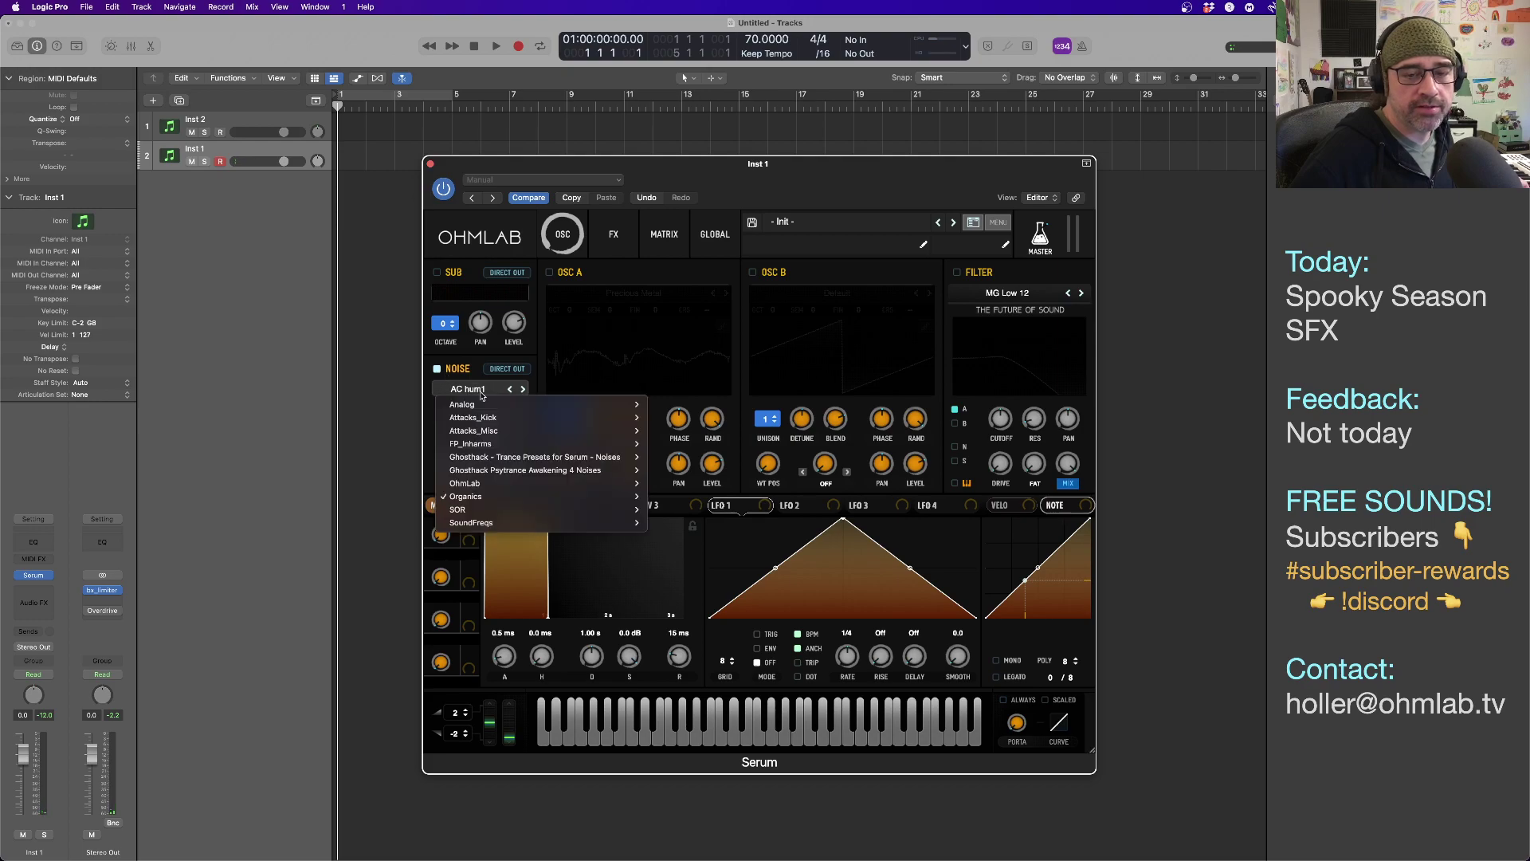
mouse_move(488, 496)
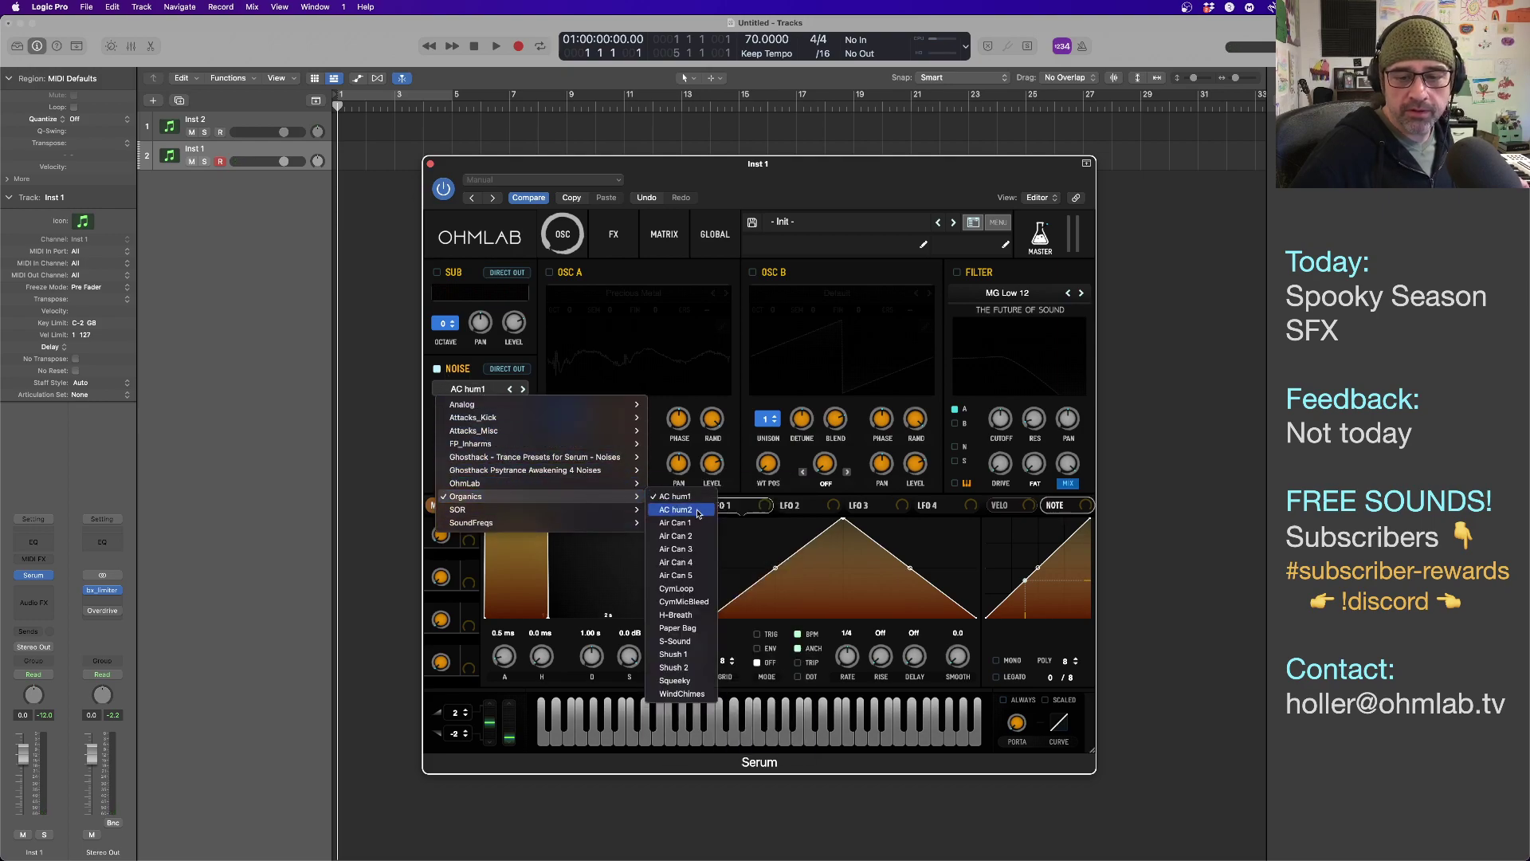
left_click(677, 628)
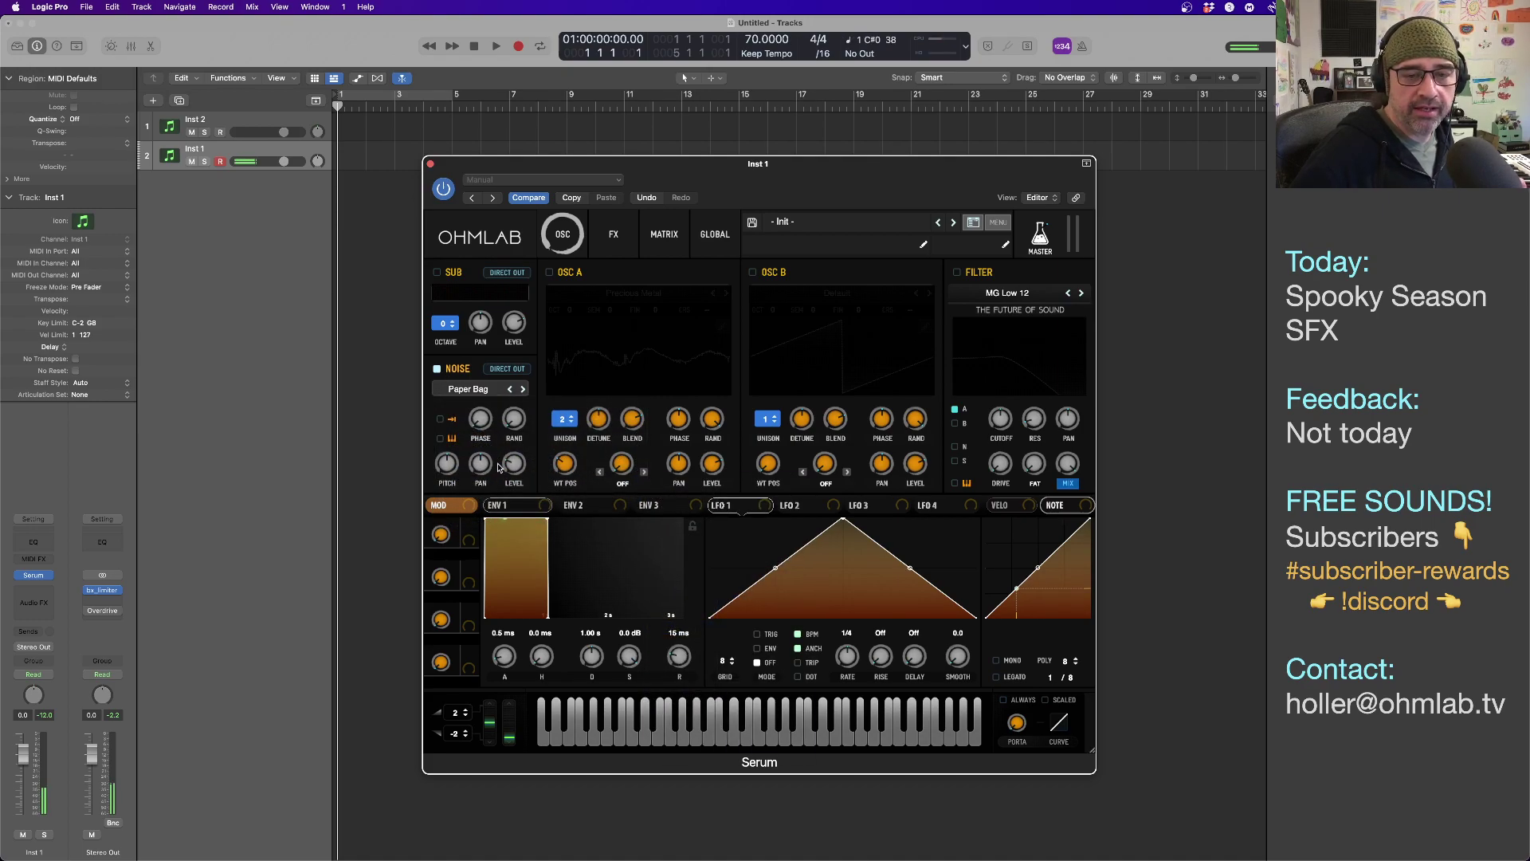
Adjust the pitch and level of the Paper Bag noise while auditioning it.
mouse_move(448, 467)
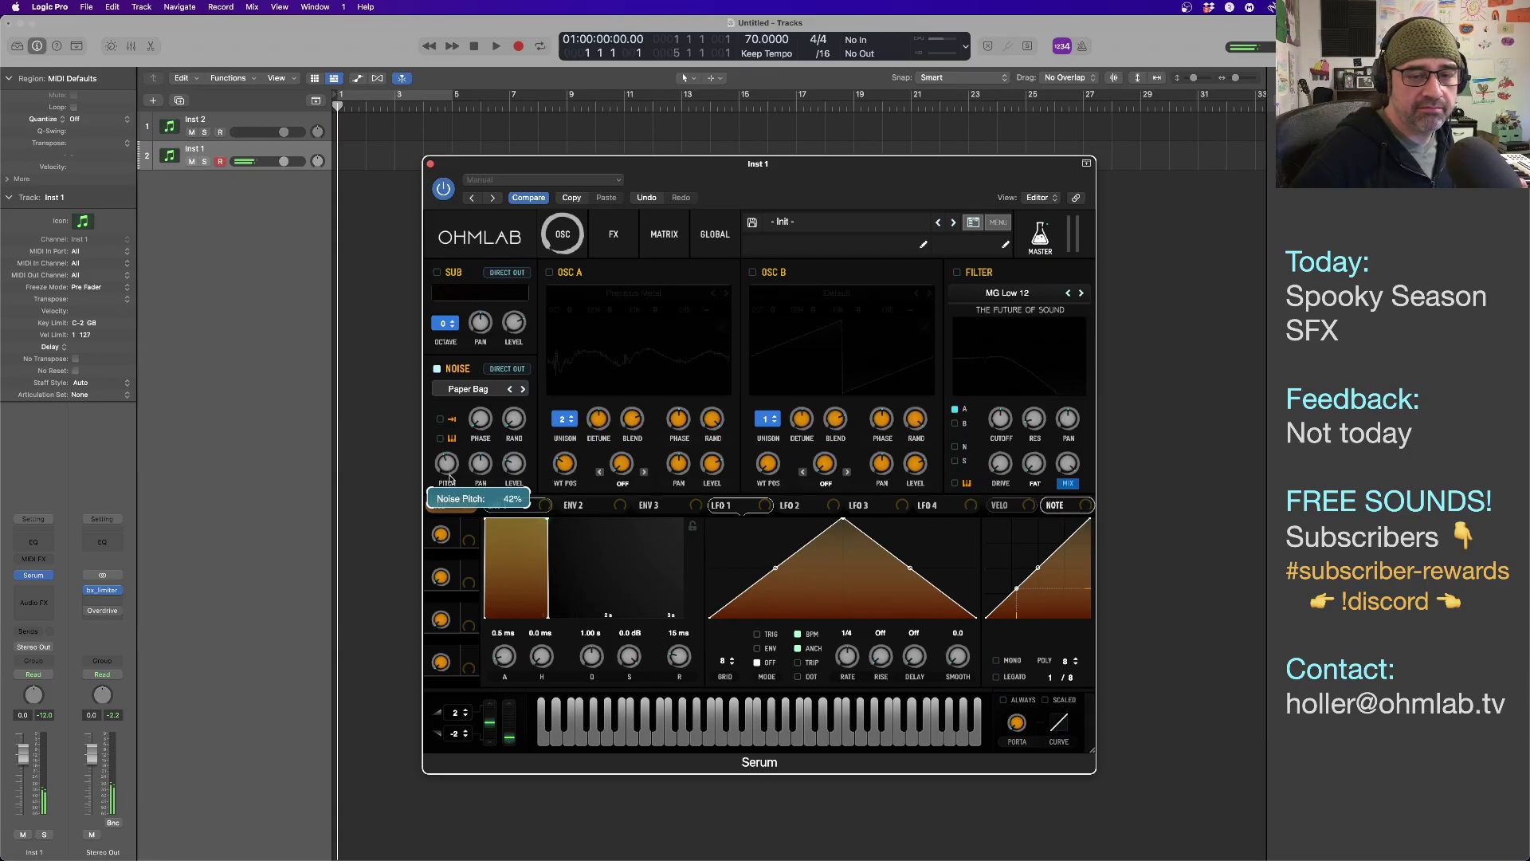
mouse_move(514, 461)
left_click_drag(453, 472, 448, 473)
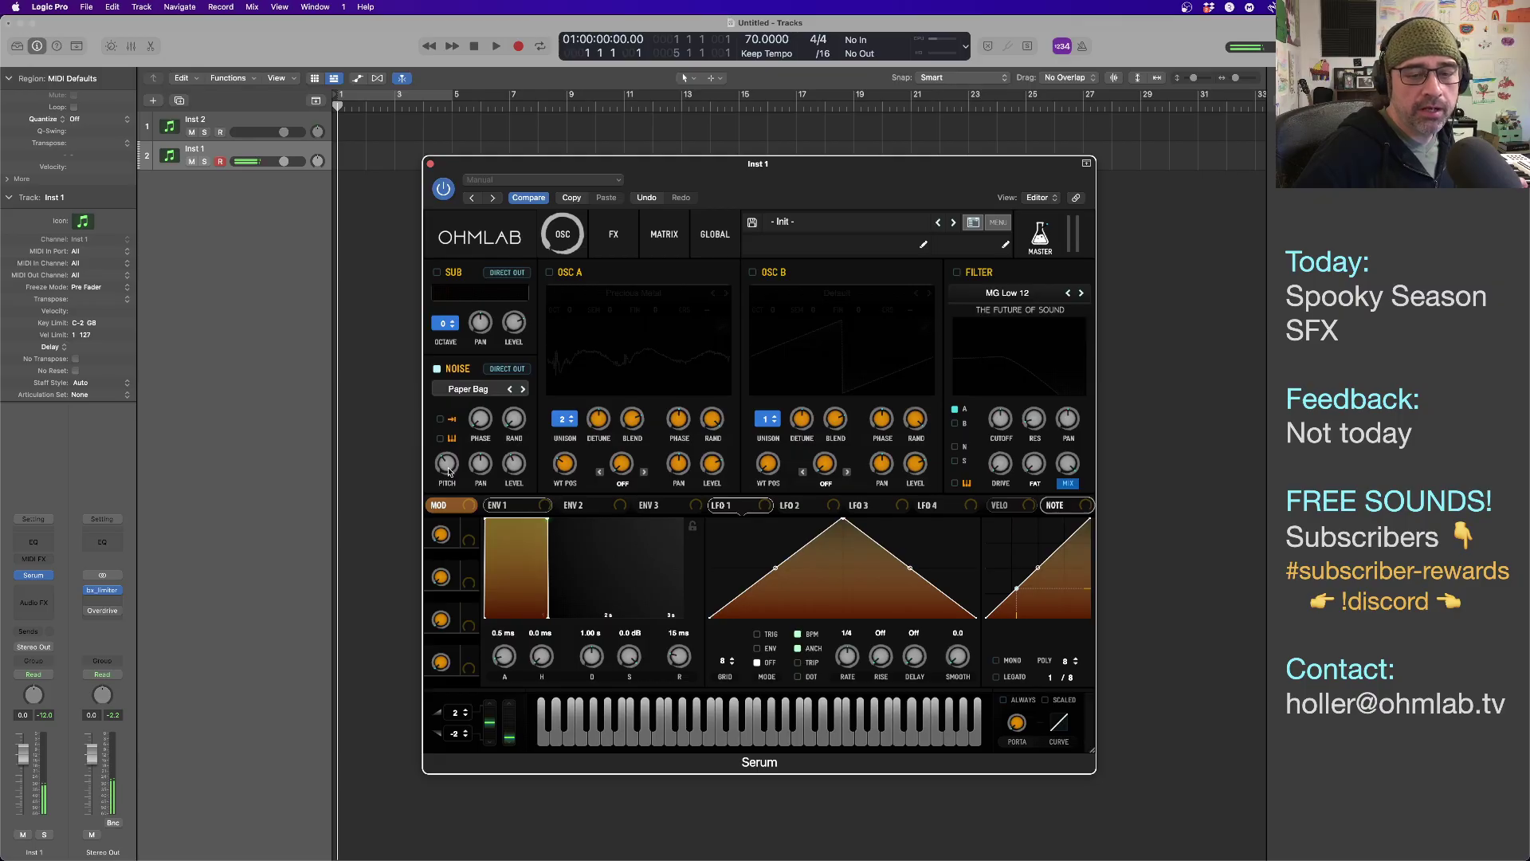
left_click_drag(518, 469, 520, 450)
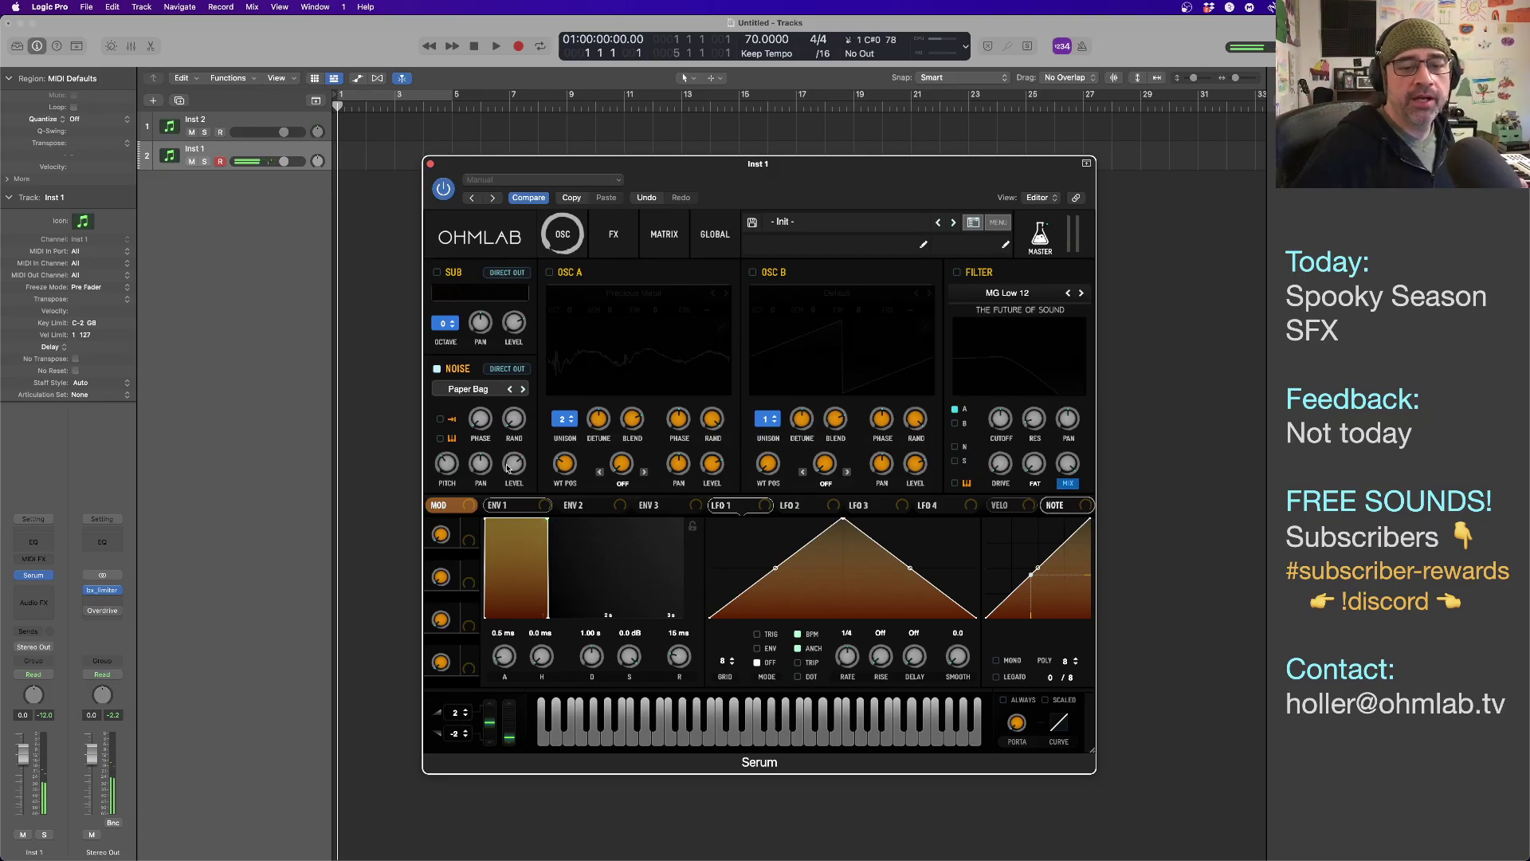
left_click_drag(508, 466, 513, 530)
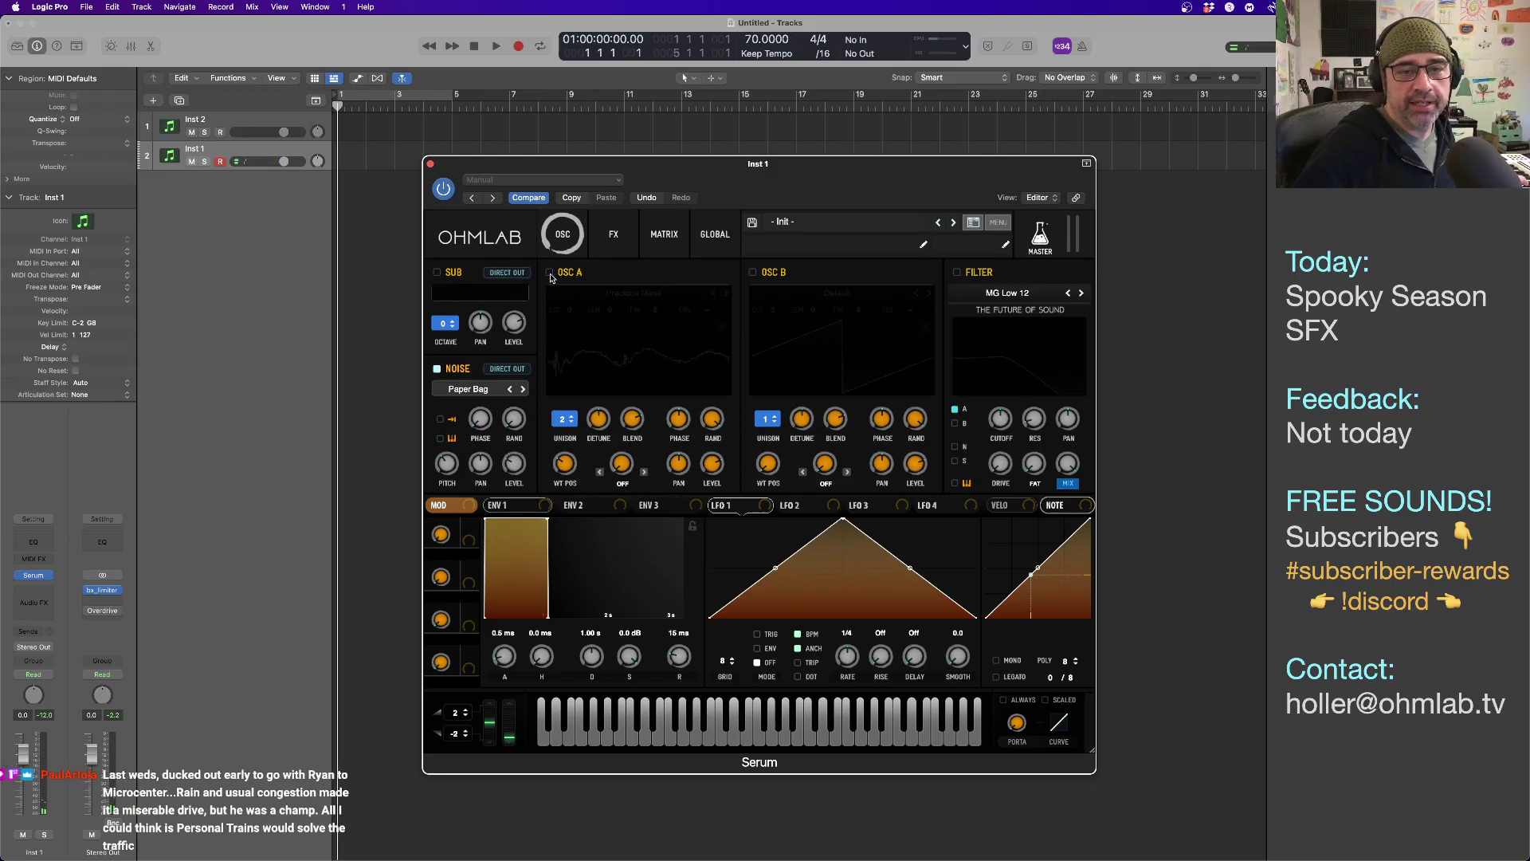
Enable OSC B with the SoundFreqs wavetable Thinner, mute the noise, and adjust OSC B's wavetable position.
left_click(752, 272)
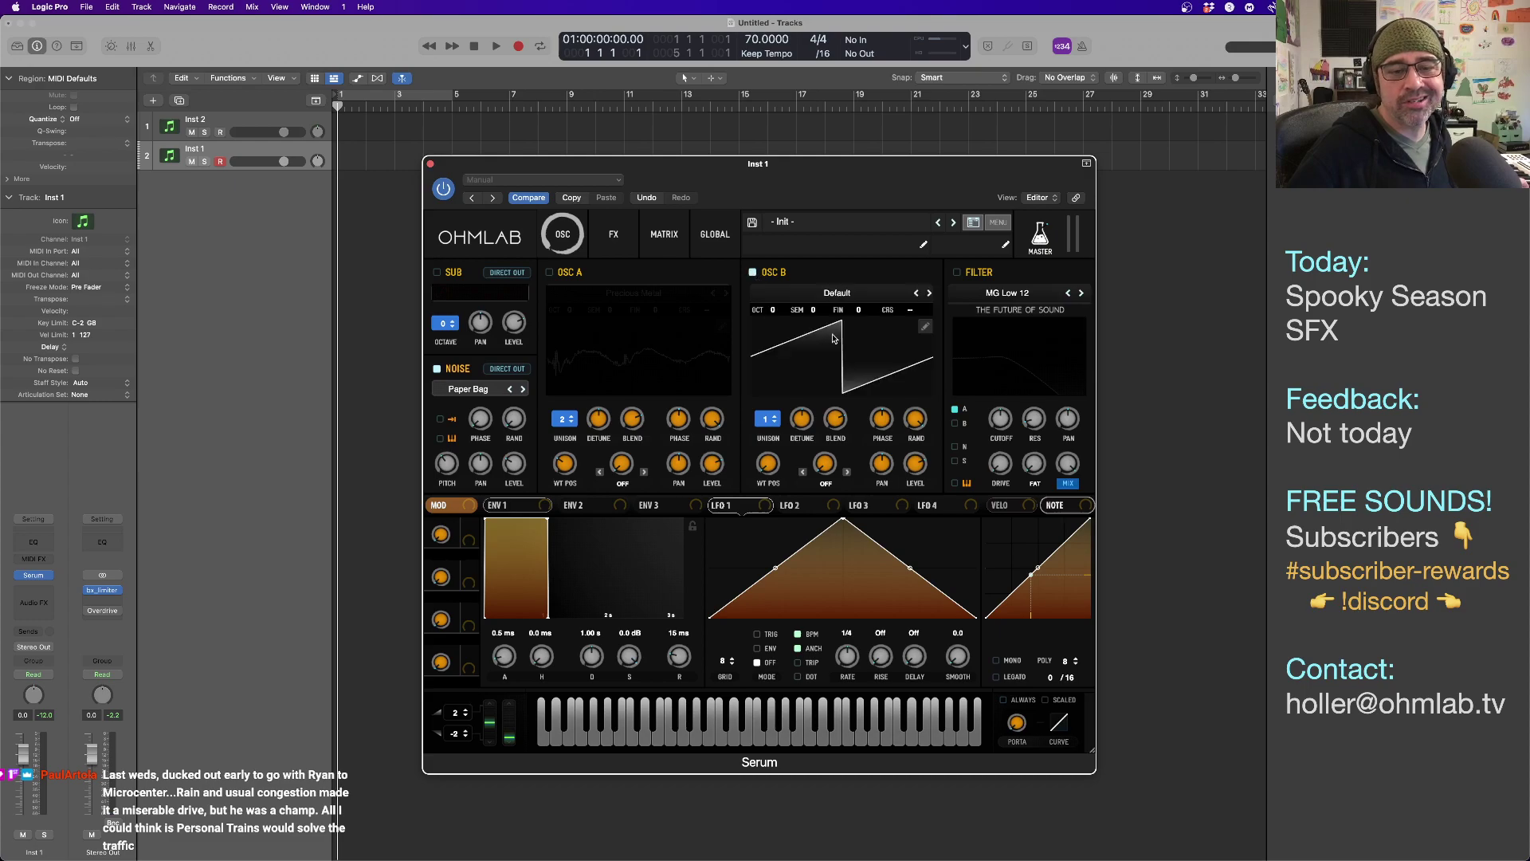
left_click(438, 370)
left_click(837, 293)
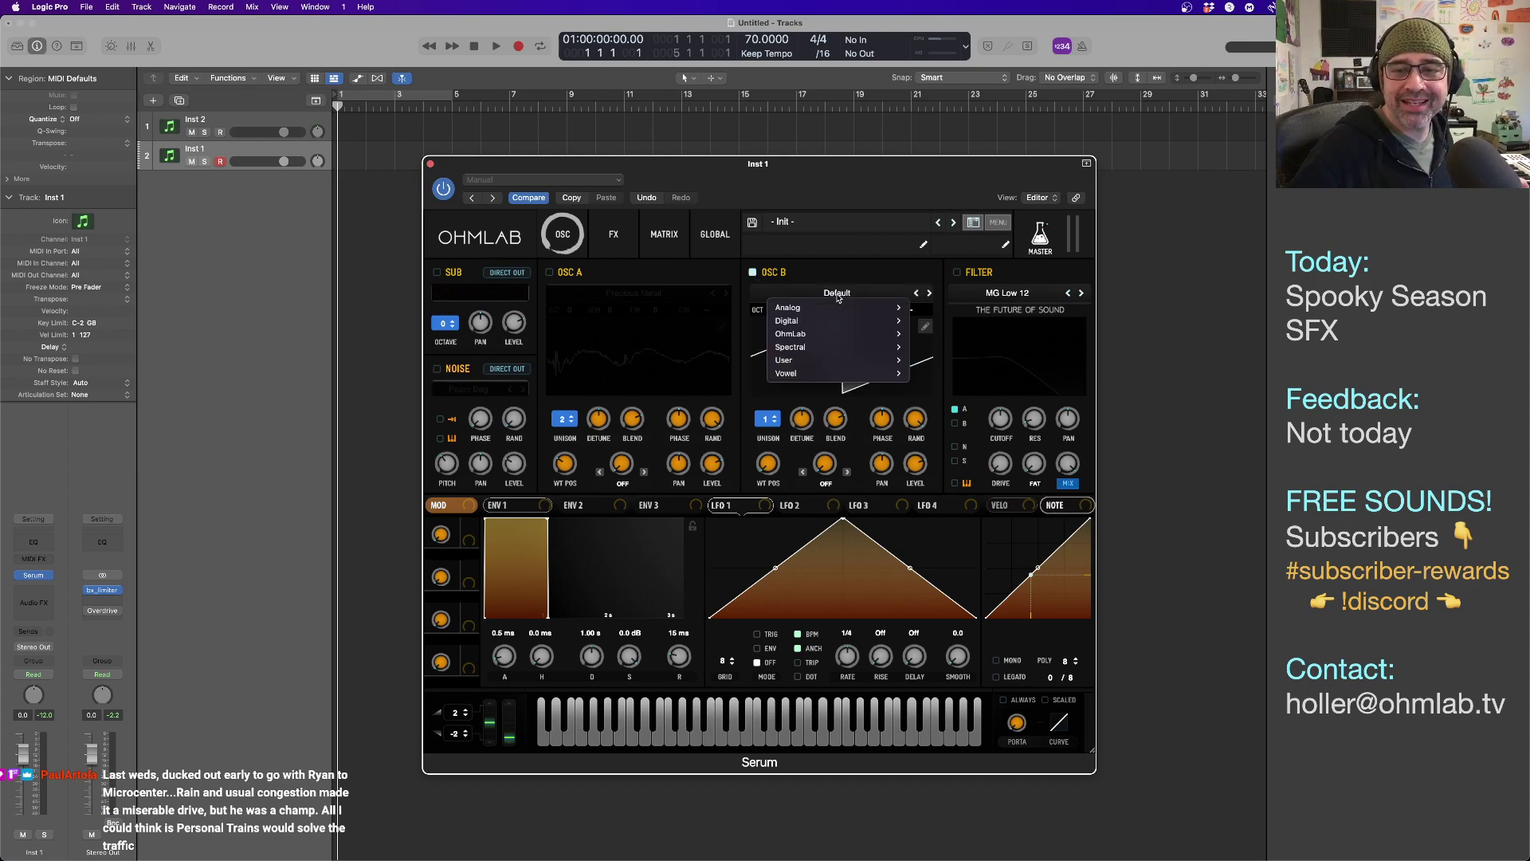
mouse_move(829, 360)
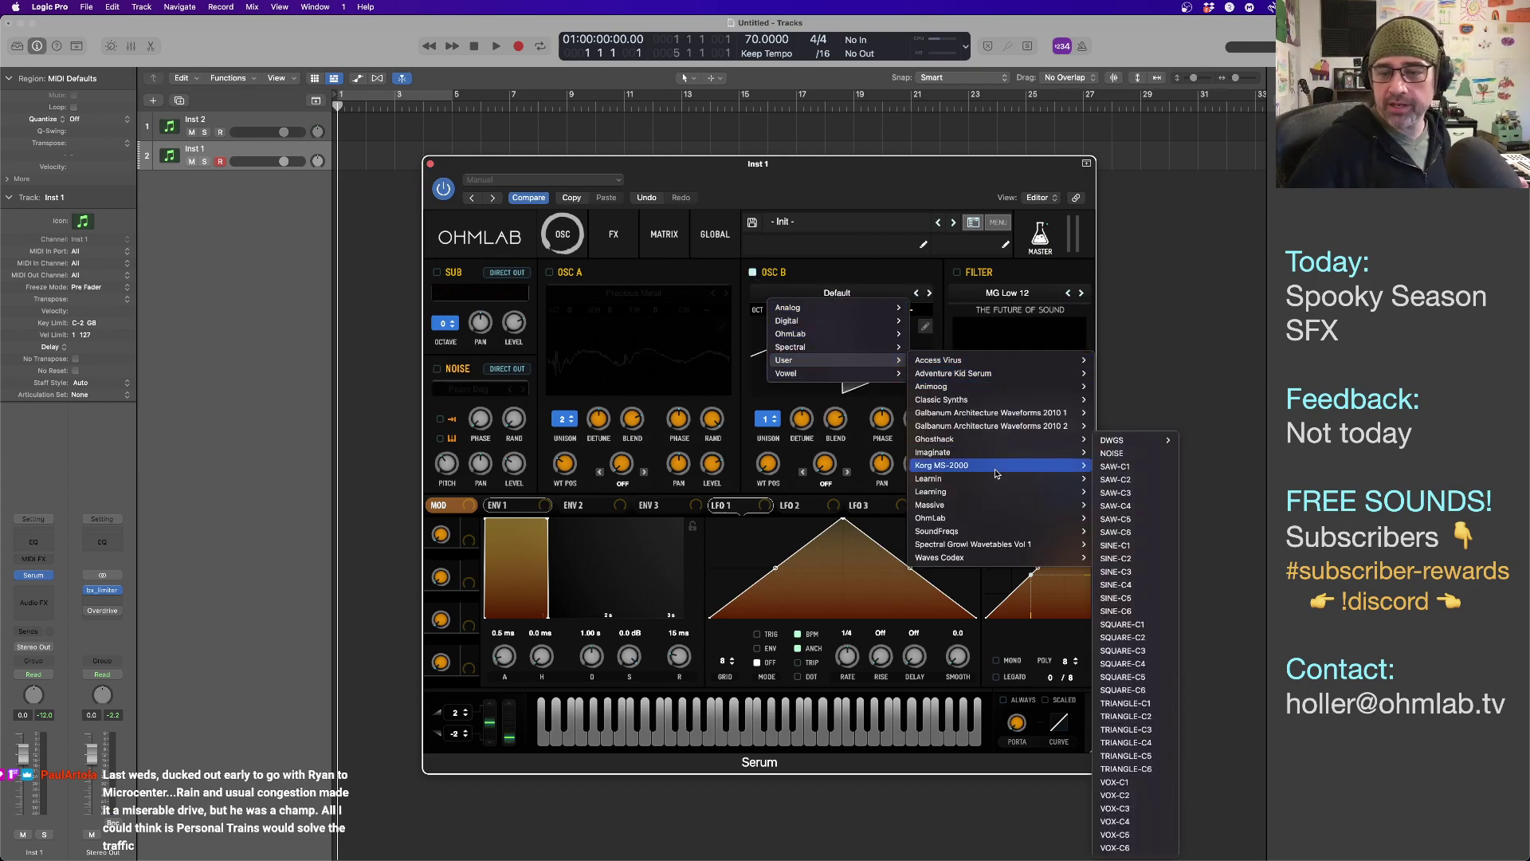
mouse_move(987, 519)
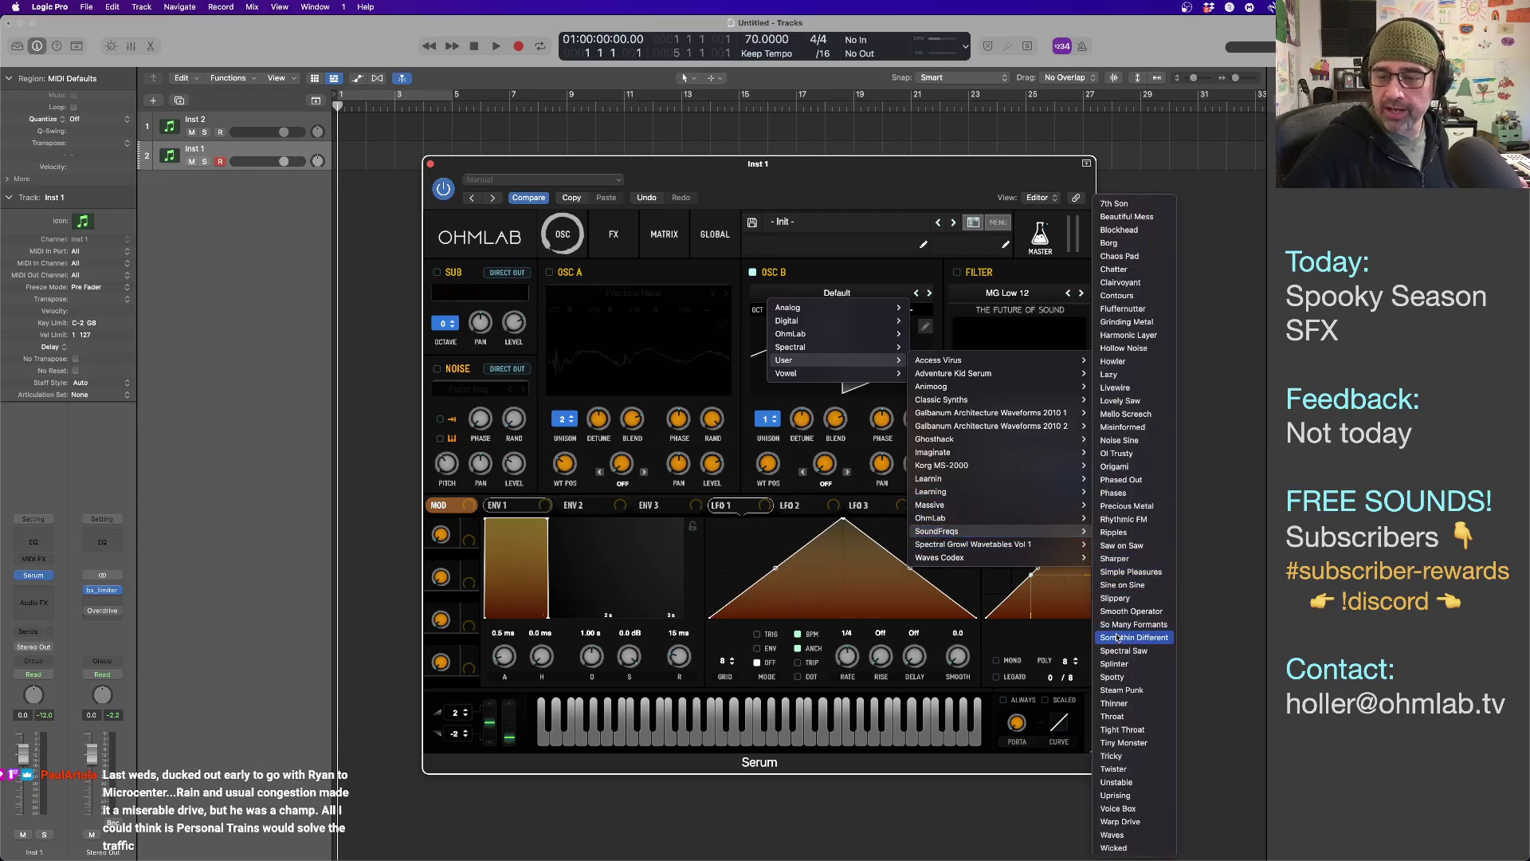
left_click(1124, 706)
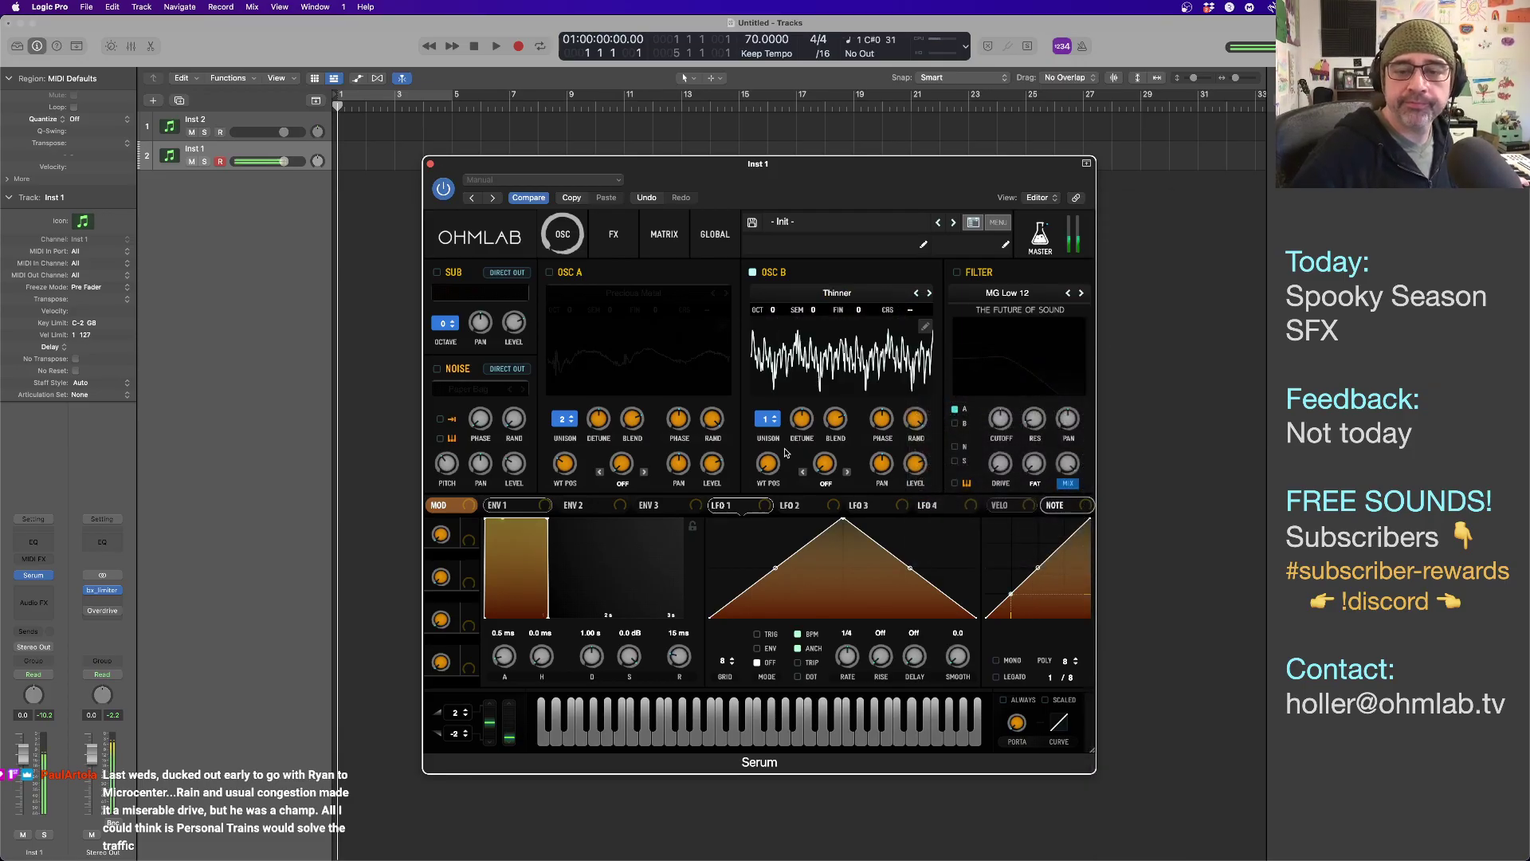
mouse_move(765, 431)
left_mouse_down()
mouse_move(759, 386)
mouse_move(761, 411)
left_mouse_up()
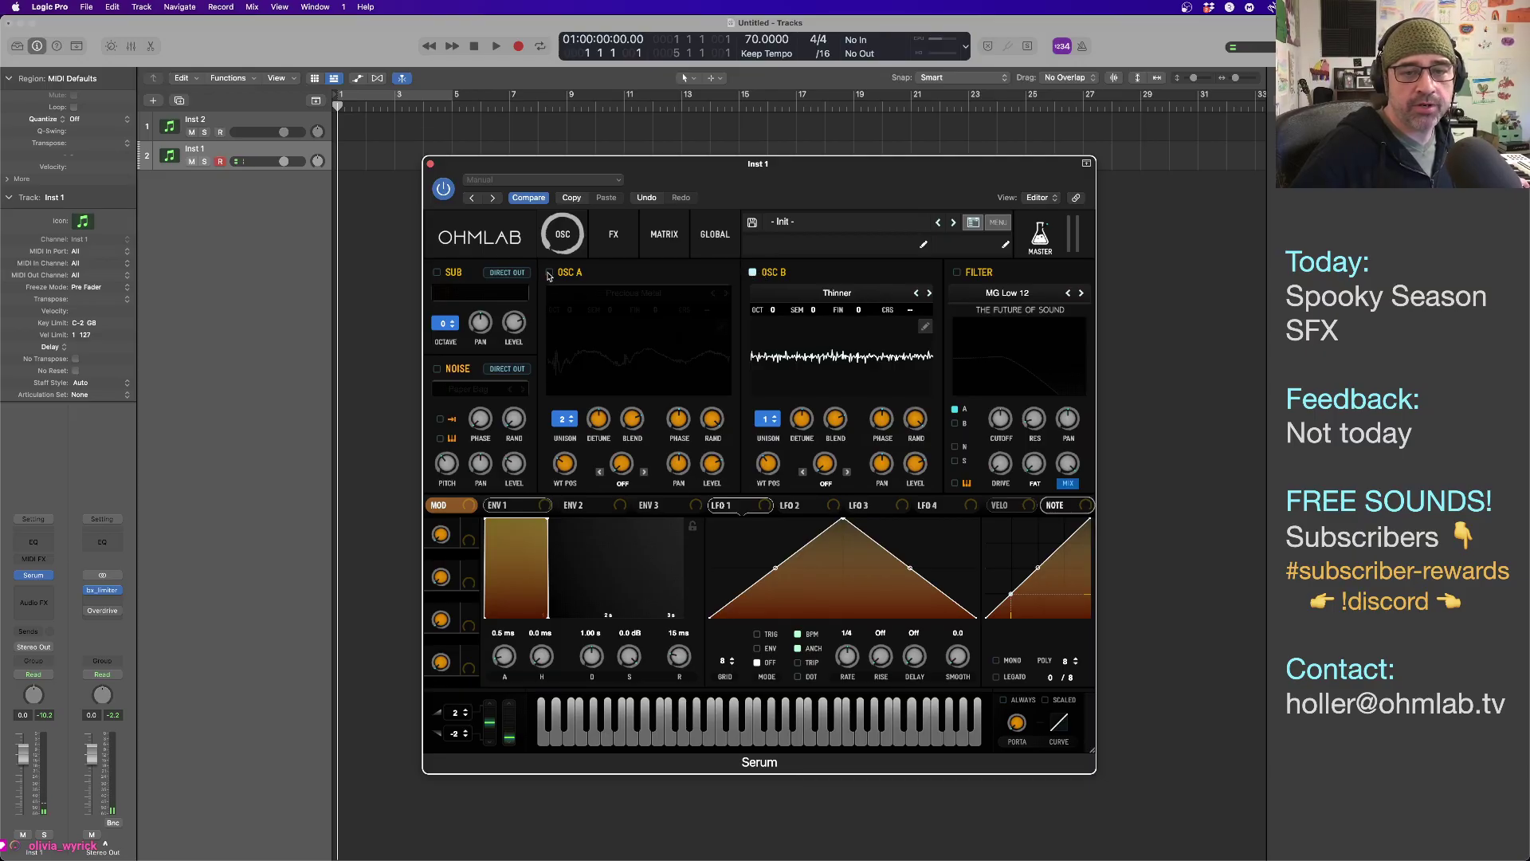
Turn the noise oscillator and OSC A back on and set OSC A's warp mode to FM (From B).
left_click(437, 369)
left_click(549, 271)
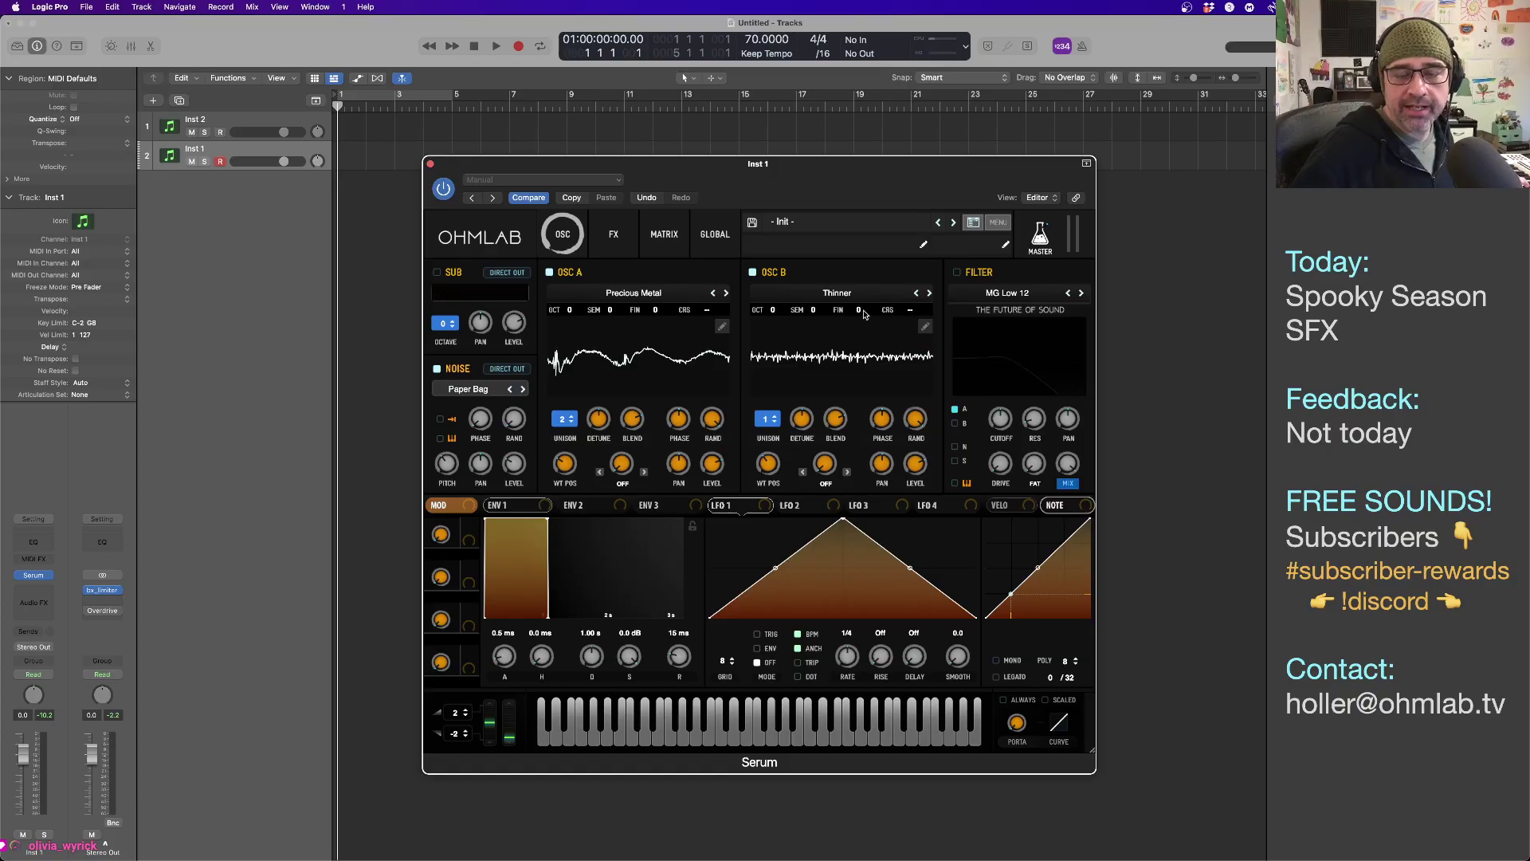
left_click(622, 482)
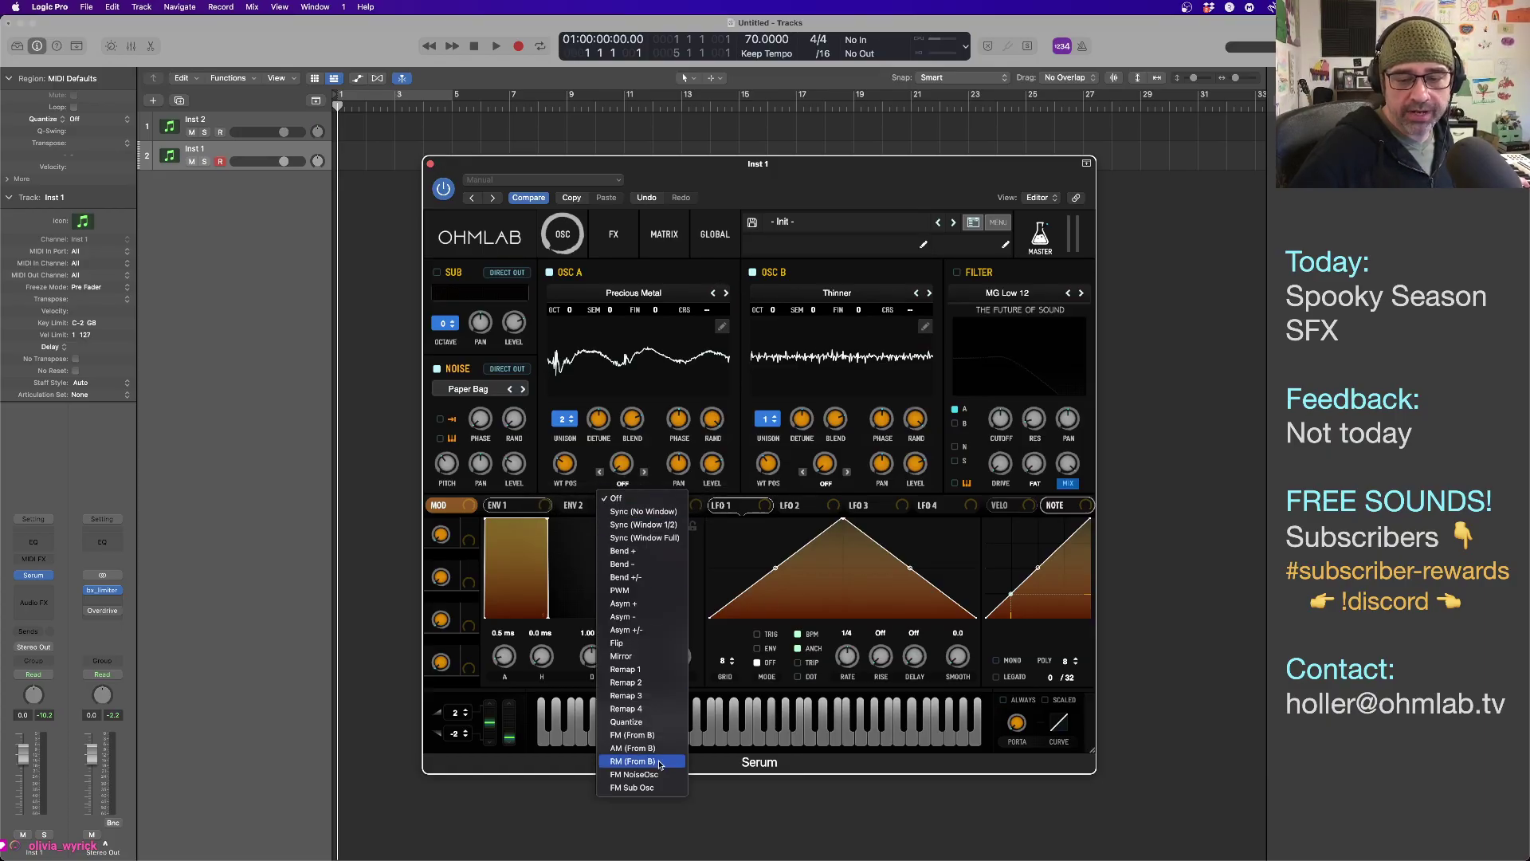
left_click(658, 735)
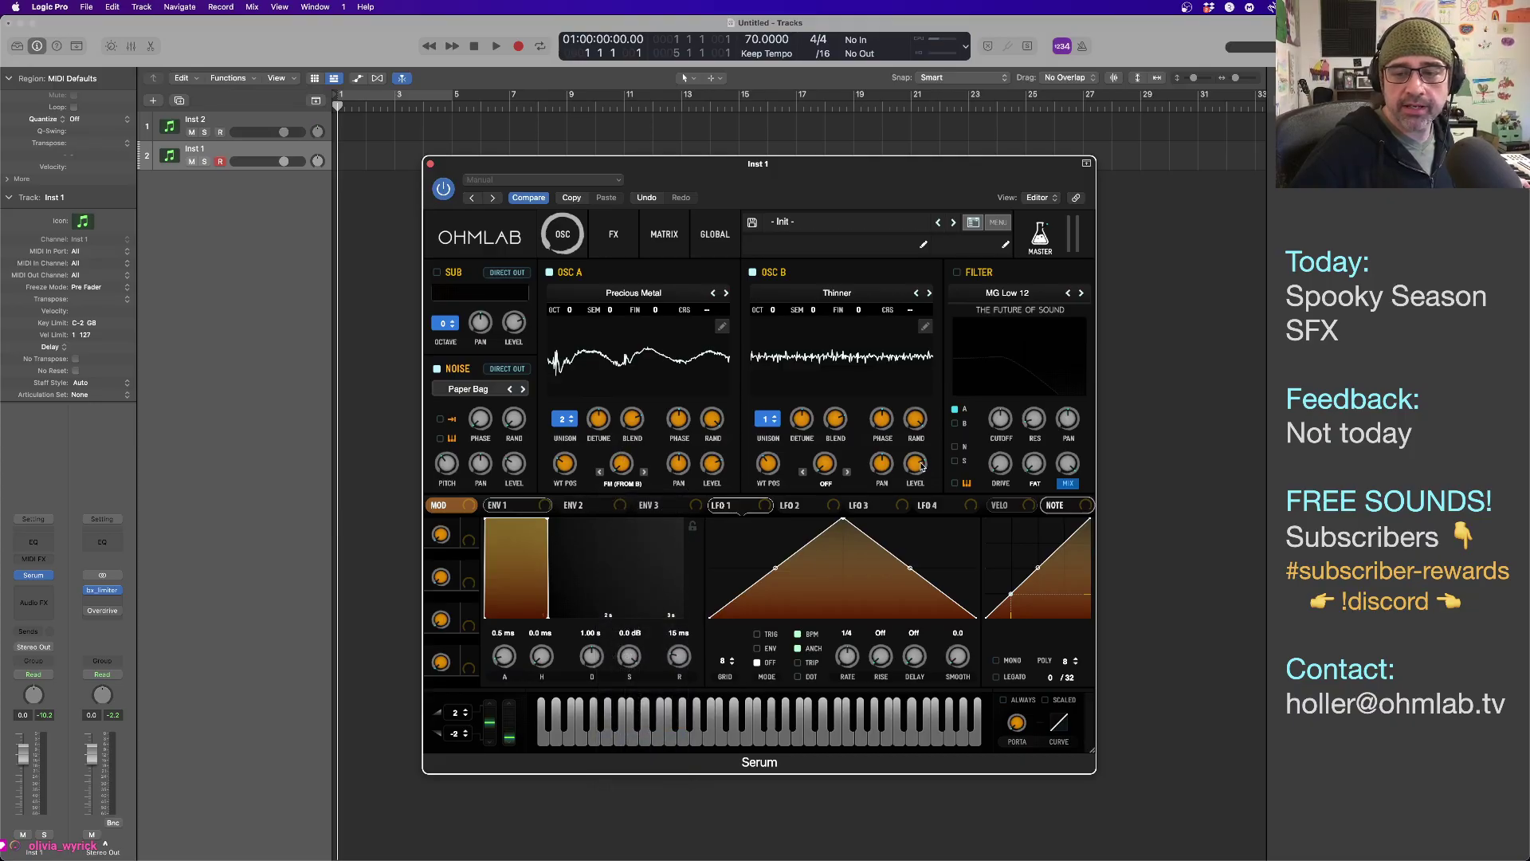
Adjust the FM (From B) warp amount on OSC A while auditioning the sound.
mouse_move(921, 466)
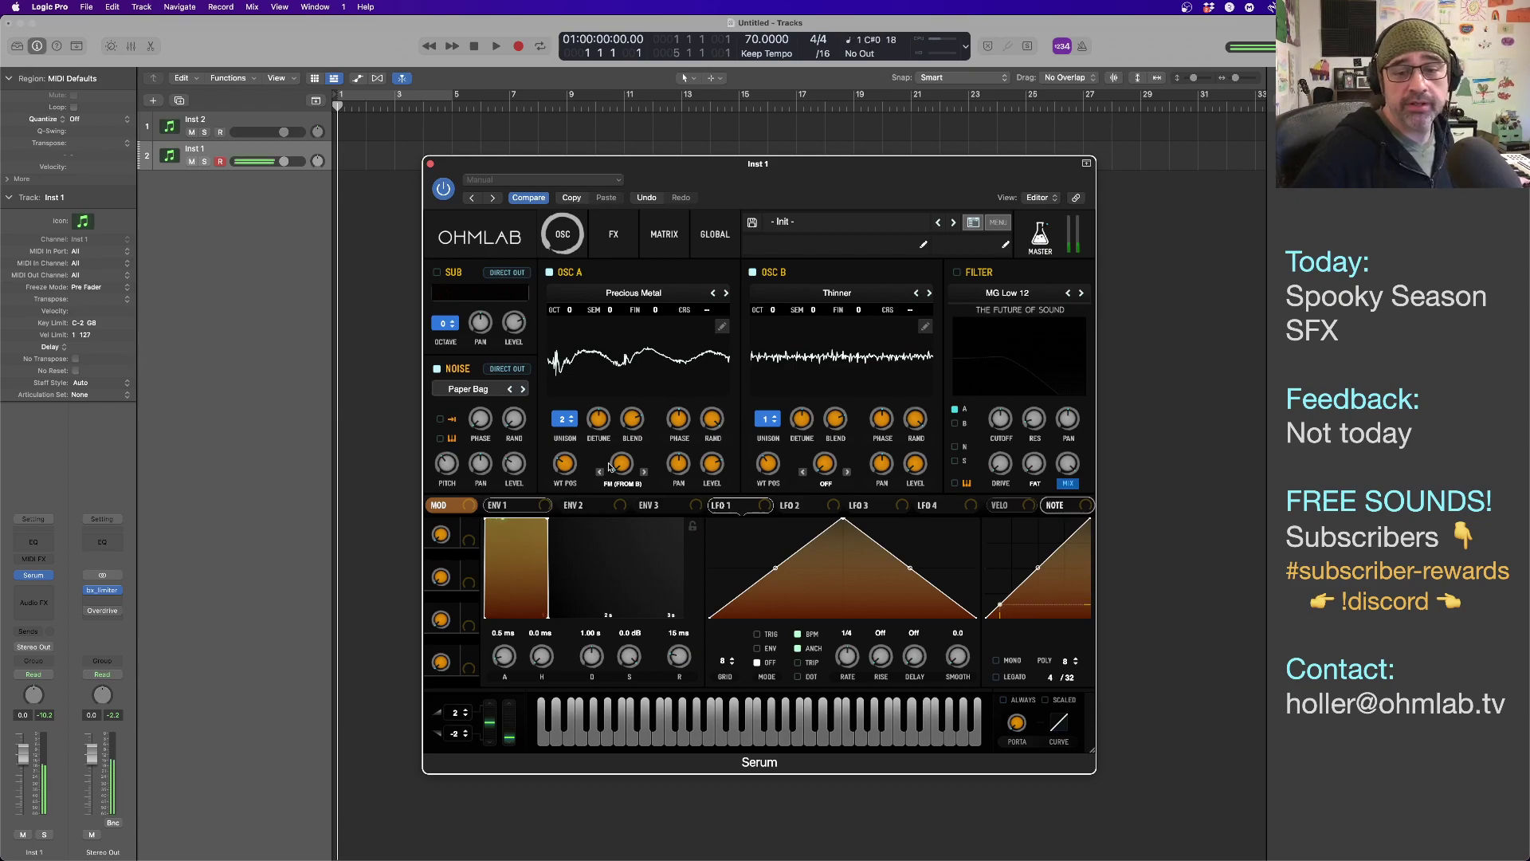
left_click_drag(623, 465, 621, 422)
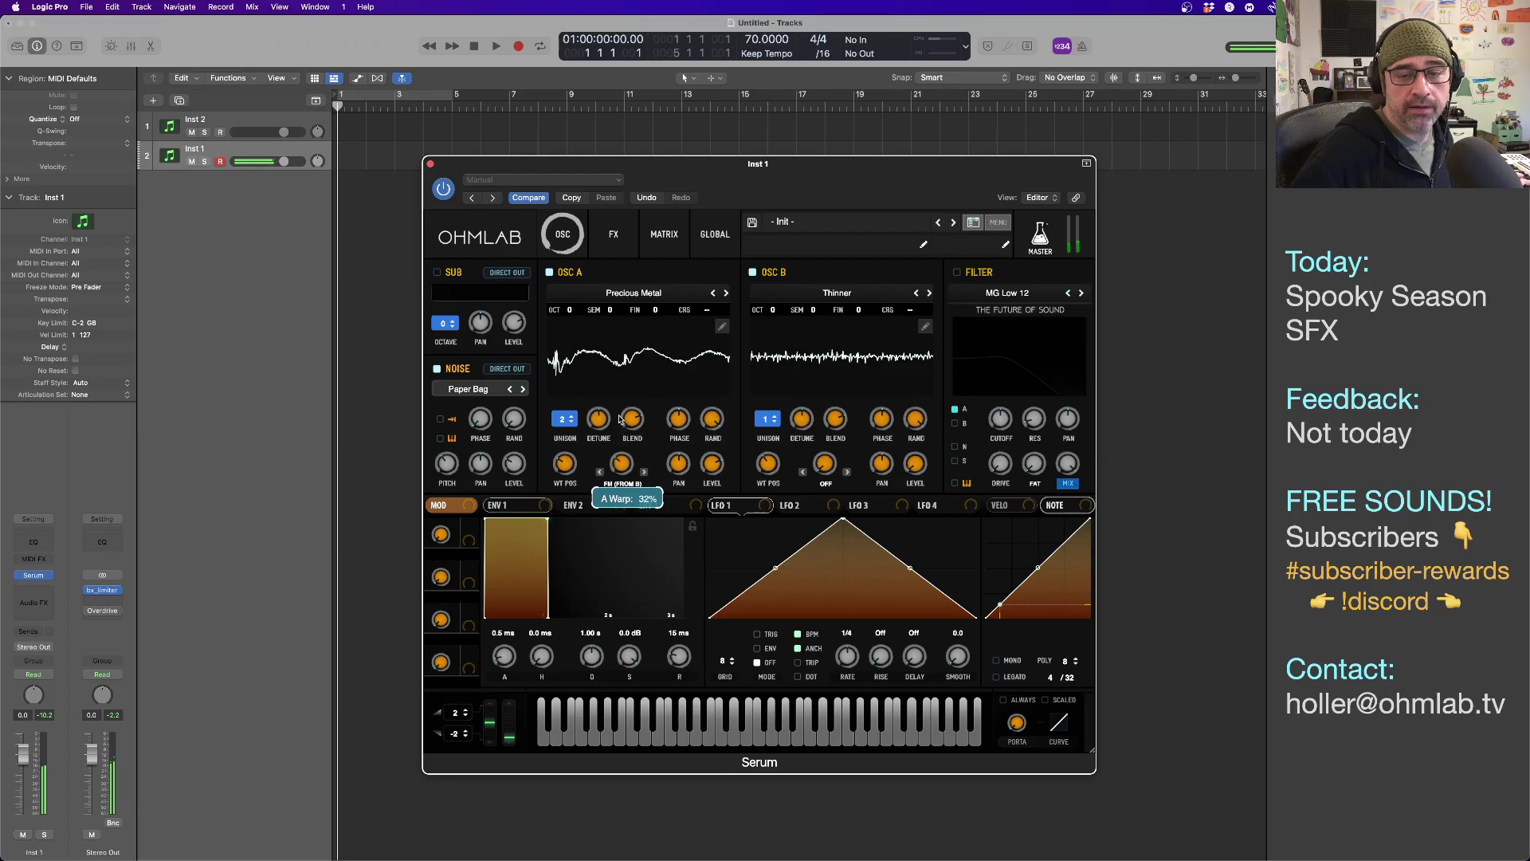
left_click_drag(630, 477, 628, 469)
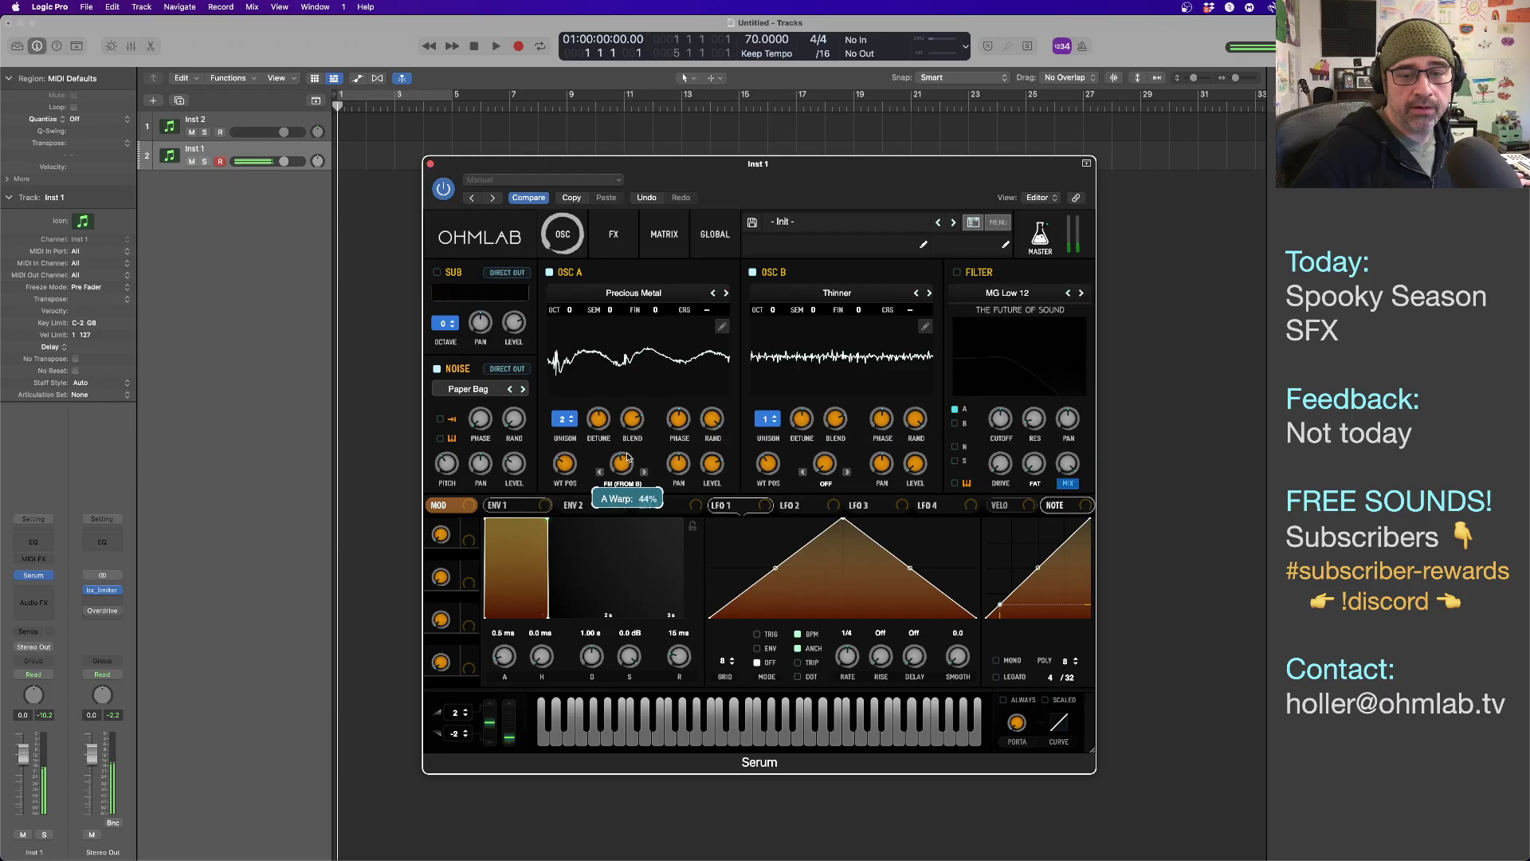
left_click_drag(627, 454, 627, 449)
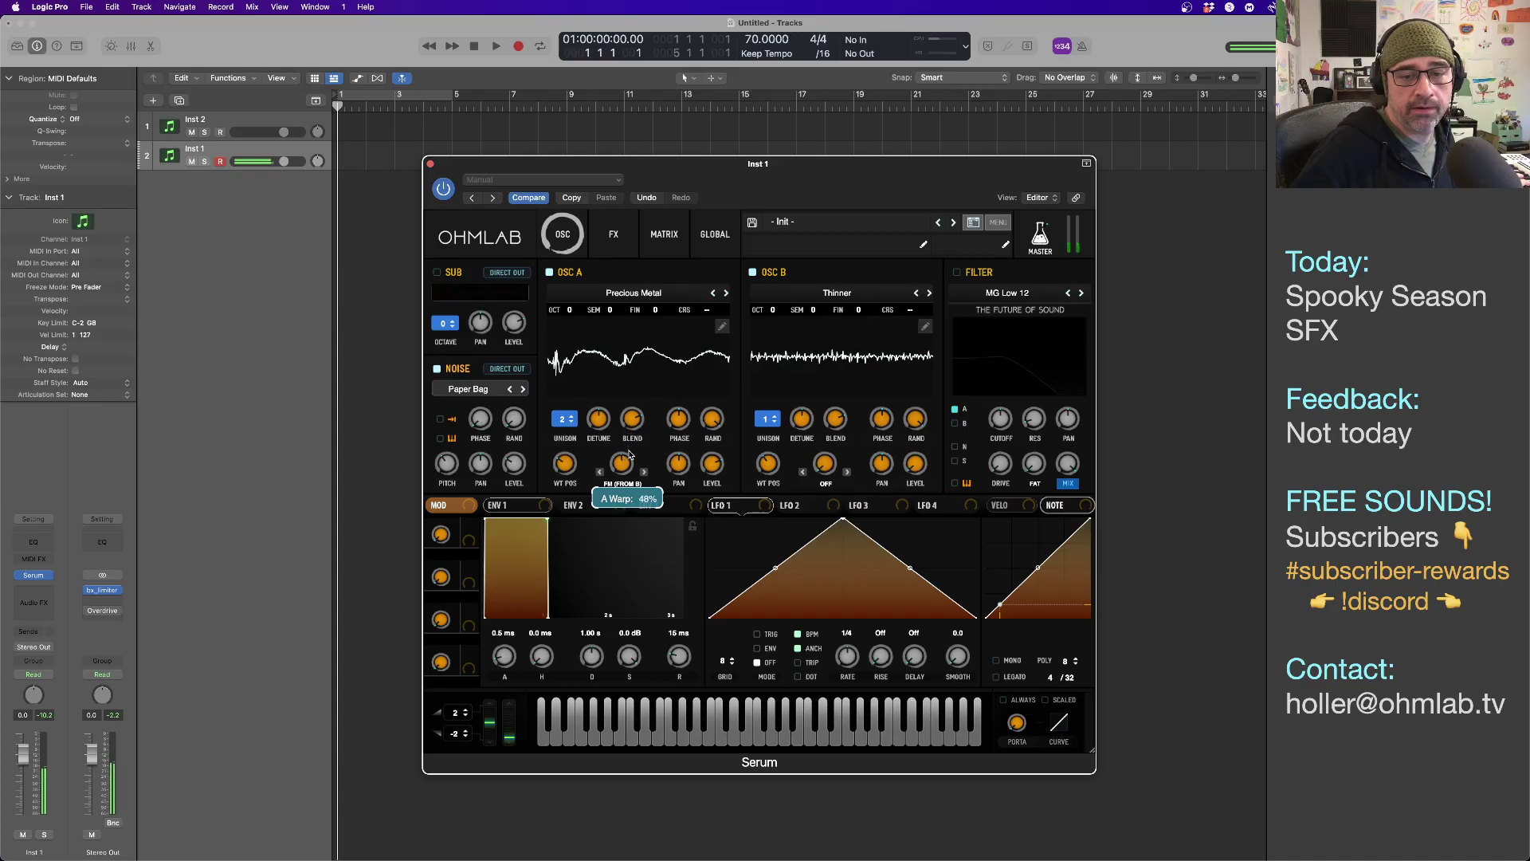
left_click_drag(631, 462, 640, 498)
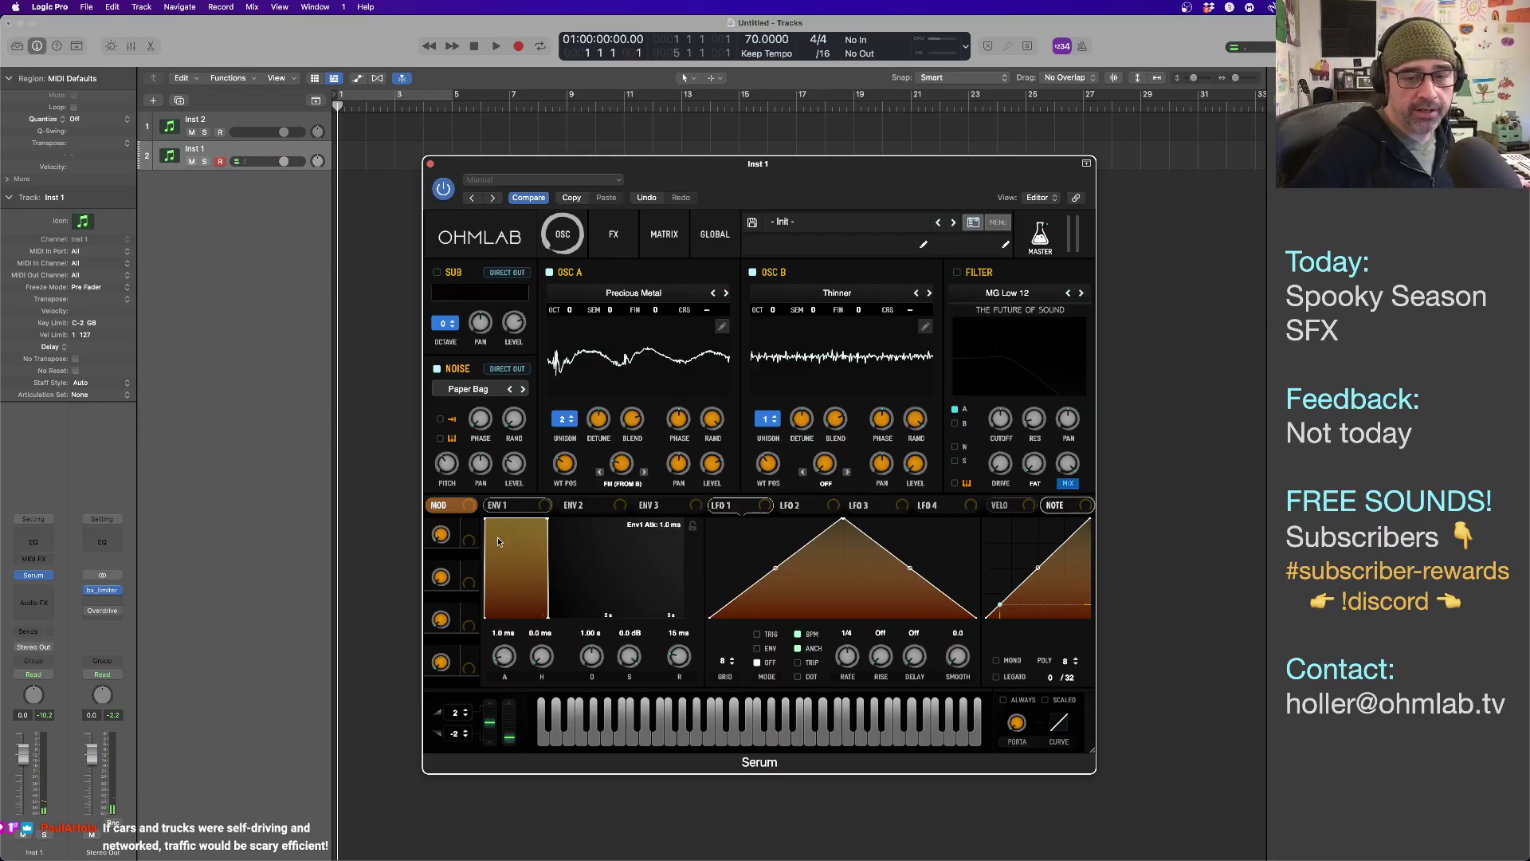
Set Env 1 to 232 ms attack, 1.57 s decay, -3.2 dB sustain, 783 ms release, and modulate OSC A's WT Pos with triggered 8-bar LFO 1.
left_click_drag(485, 519, 597, 535)
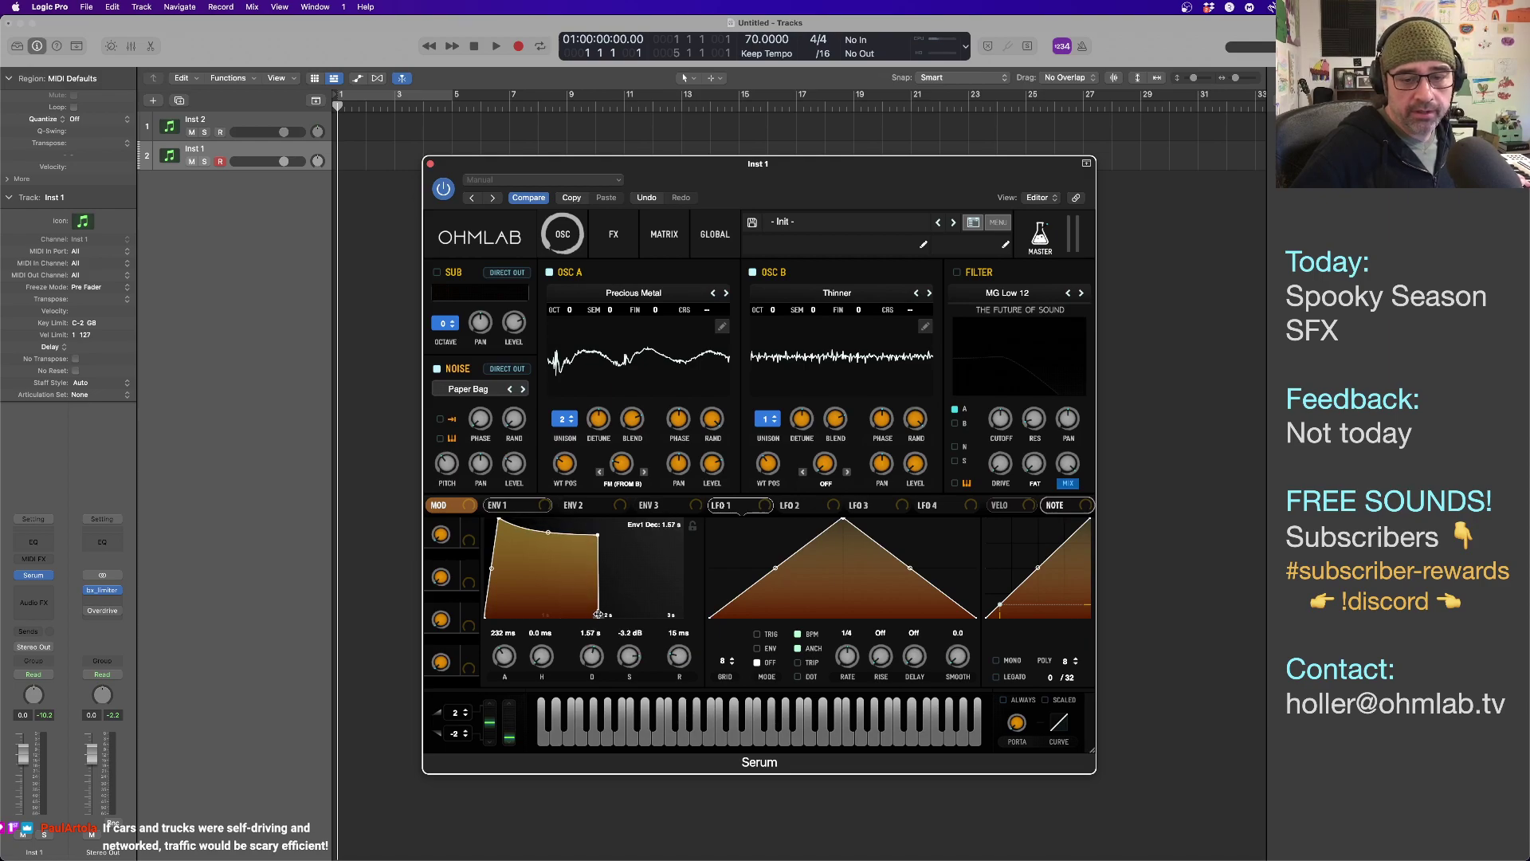
left_click_drag(597, 617, 699, 614)
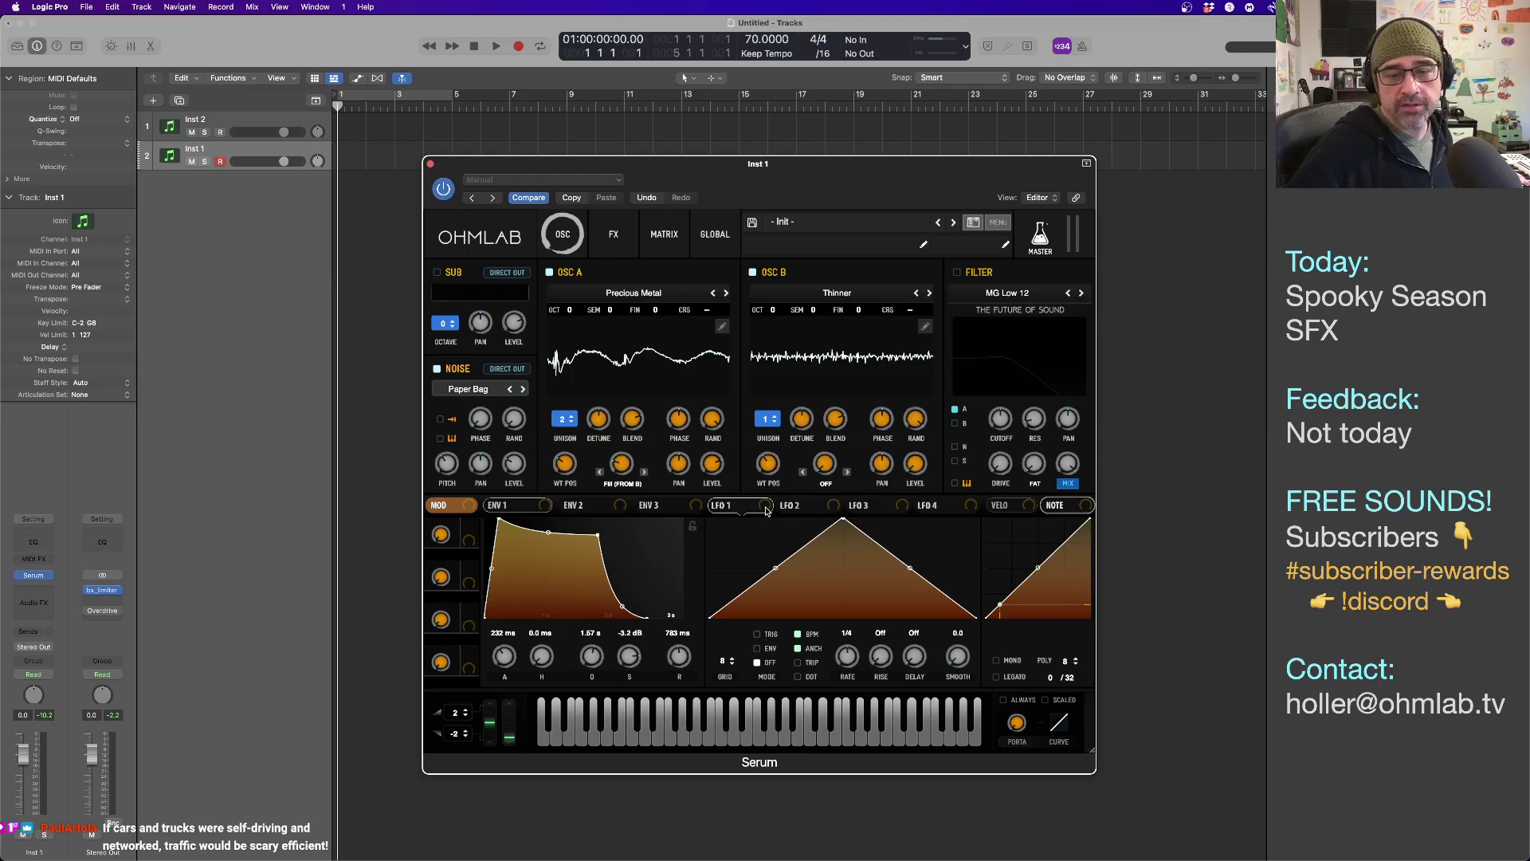
left_click_drag(766, 511, 550, 465)
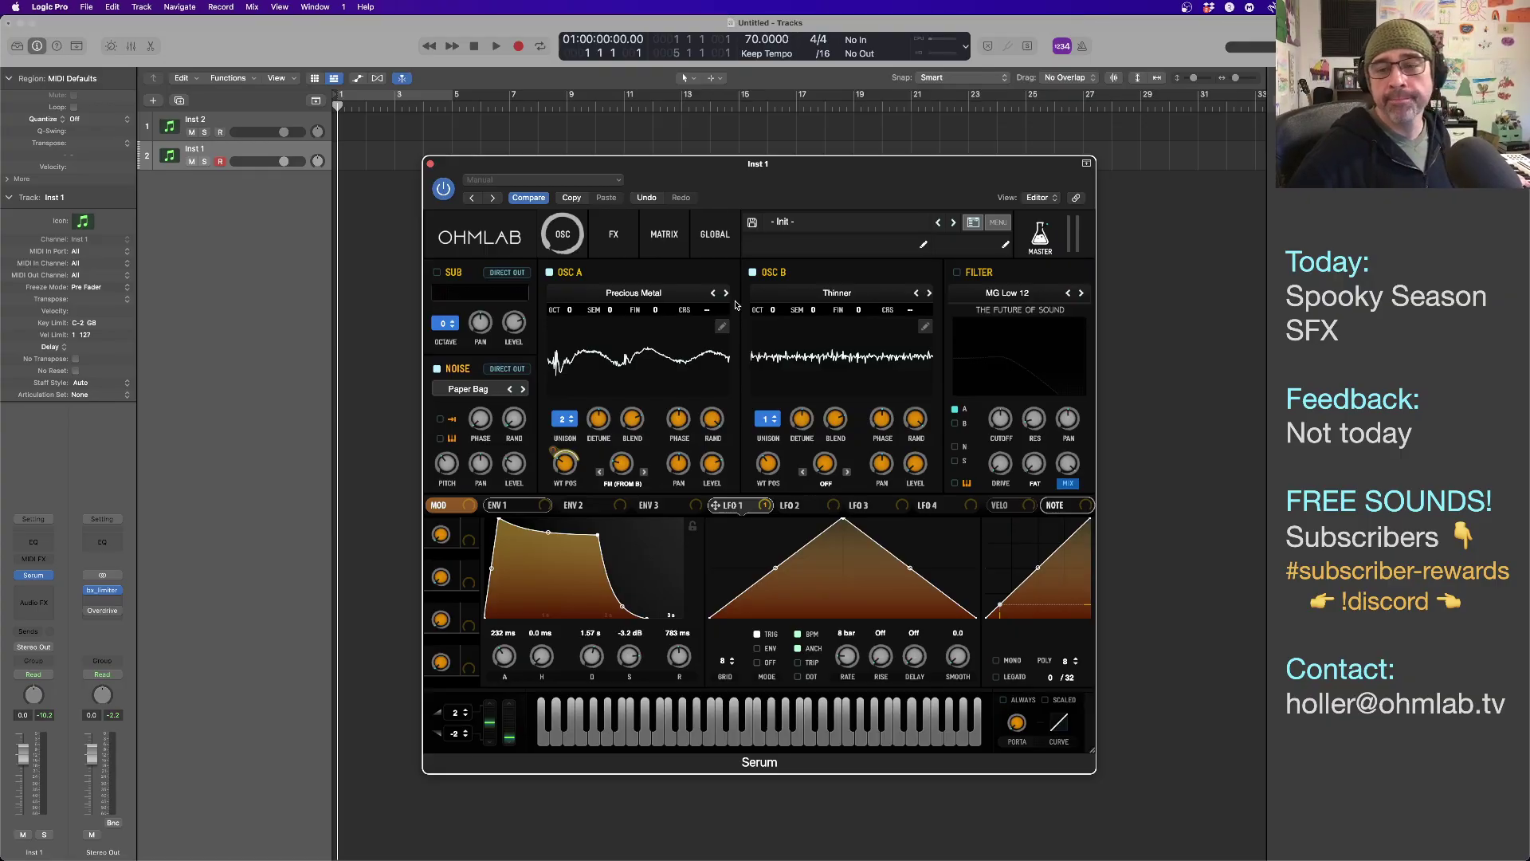
Enable the MG Low 12 filter, lower its cutoff to about 1186 Hz, and assign LFO 2 to the cutoff.
left_click(958, 273)
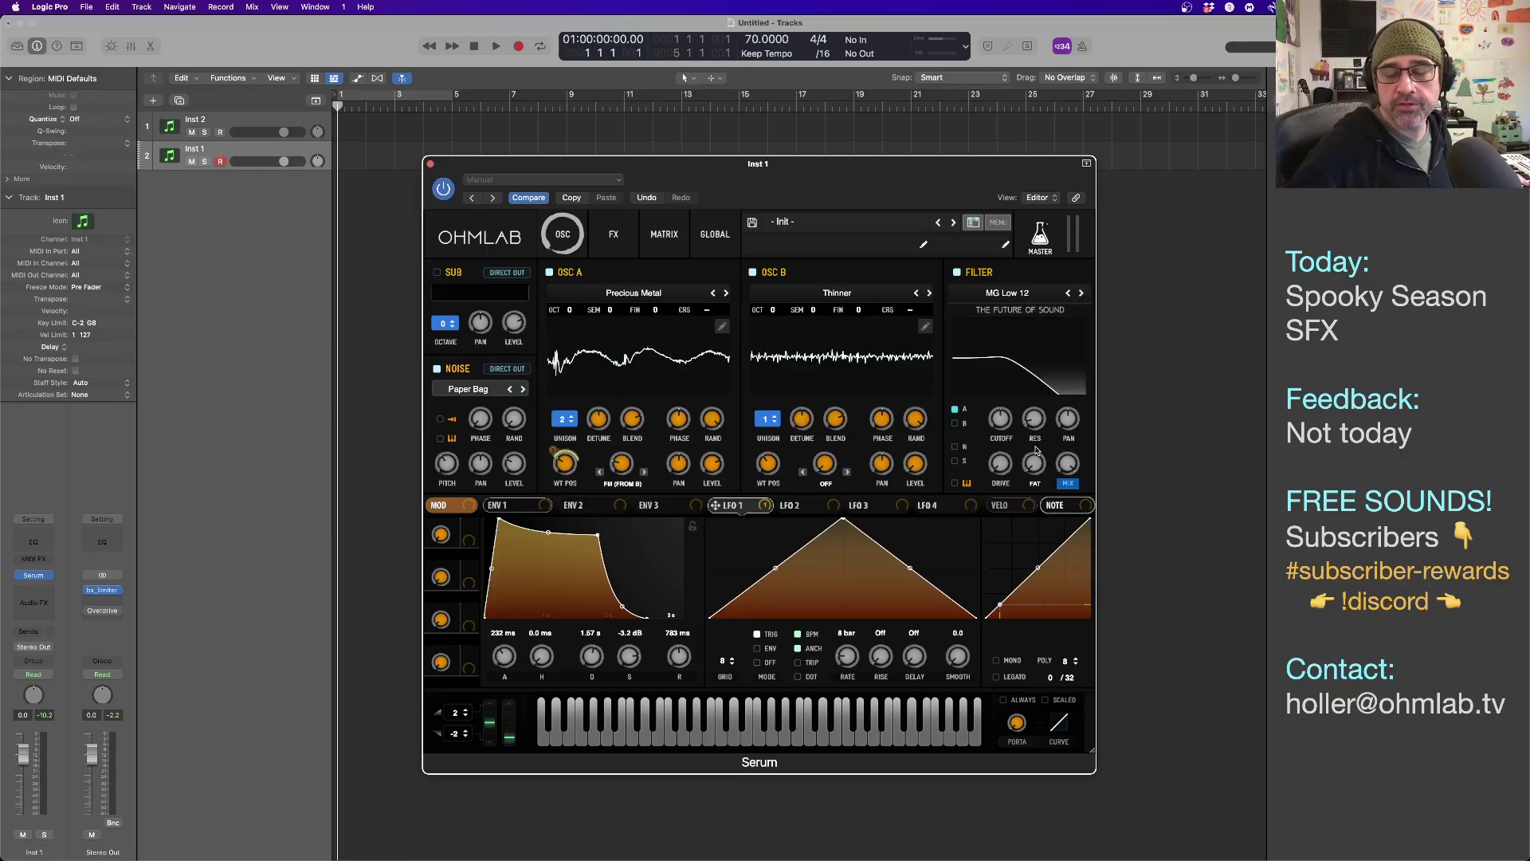
mouse_move(1002, 419)
left_mouse_down()
mouse_move(1002, 401)
mouse_move(1006, 433)
left_mouse_up()
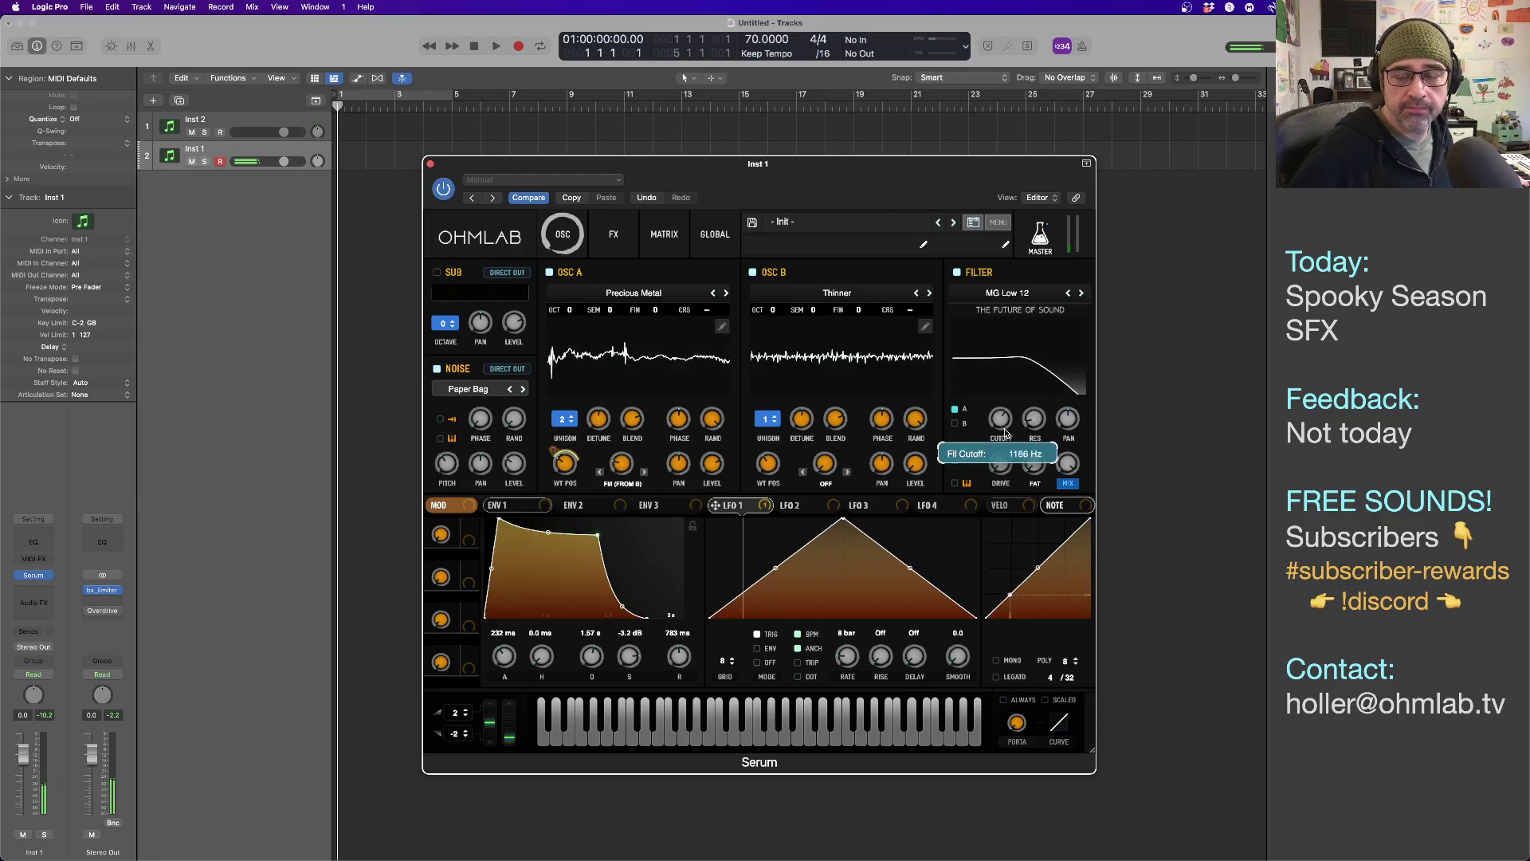
left_click(833, 507)
left_click_drag(832, 506, 1001, 417)
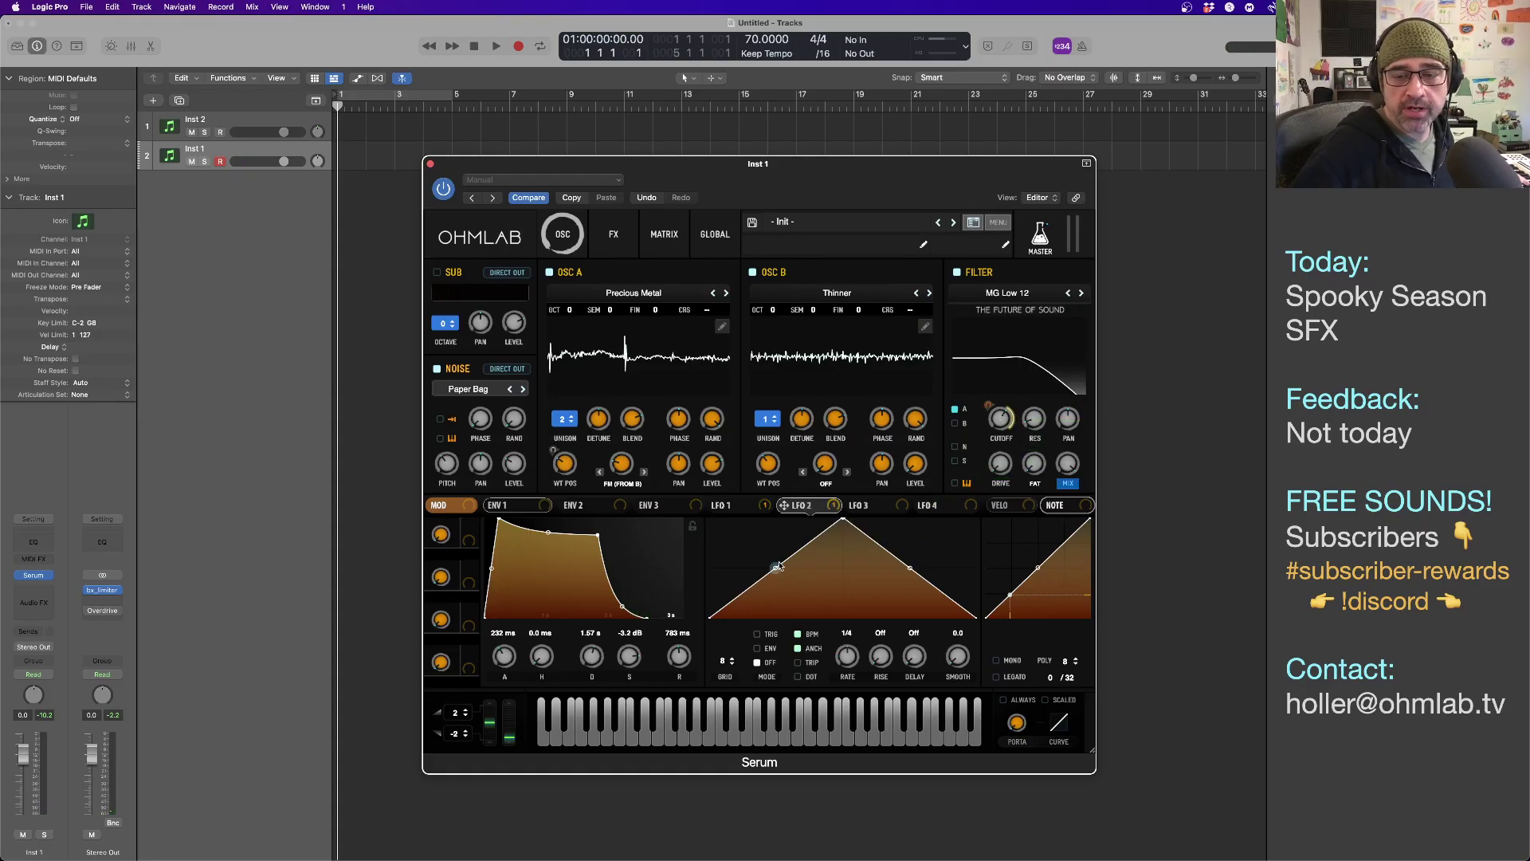
Load the SoundFreqs shape Hidden Valley into LFO 2 and set it to an 8 bar rate in Trig mode.
right_click(731, 629)
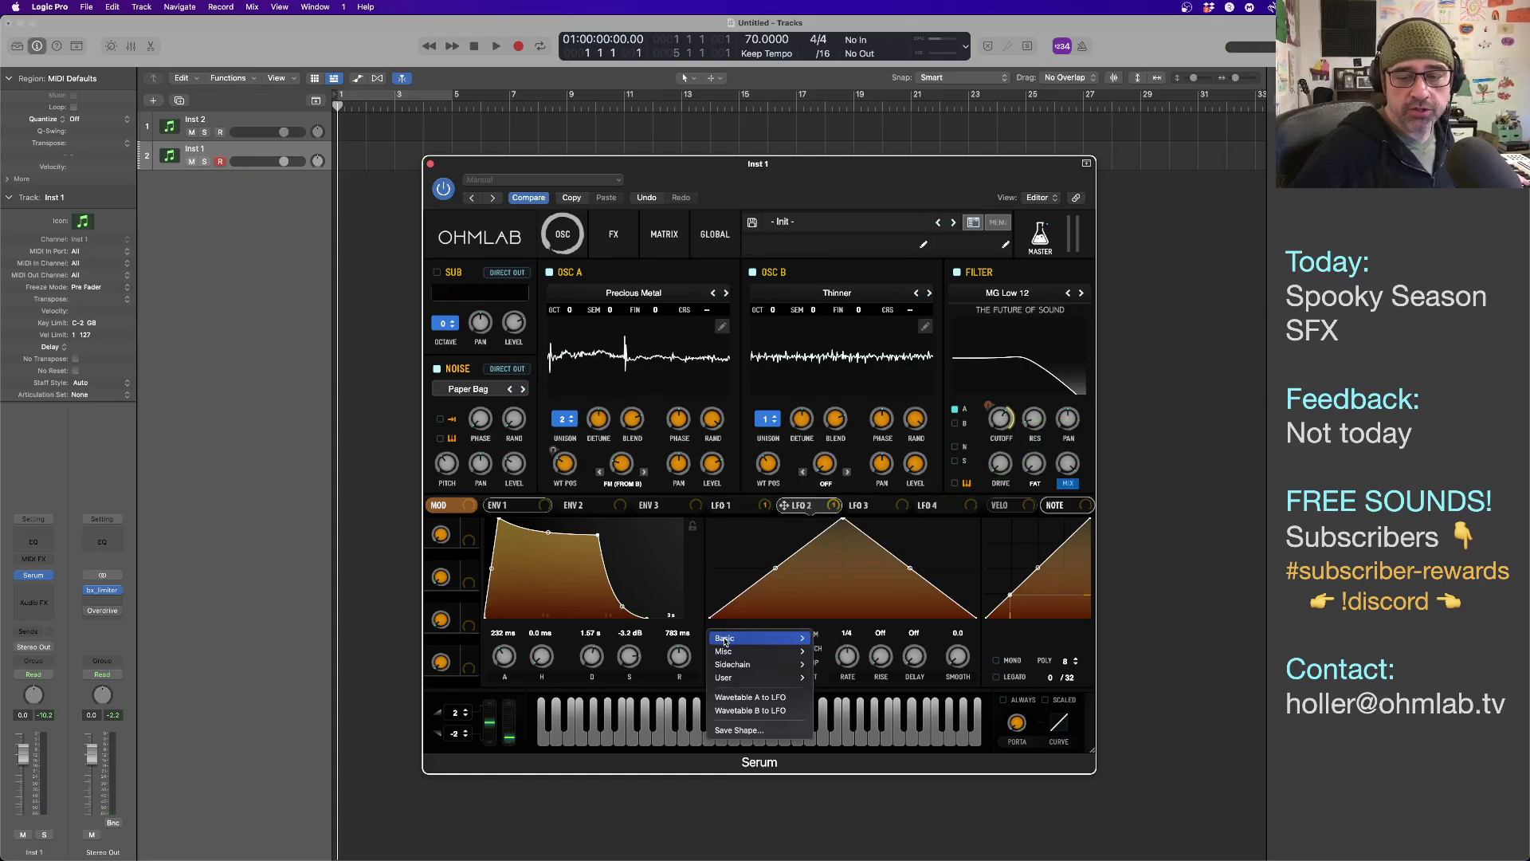
mouse_move(741, 677)
mouse_move(855, 688)
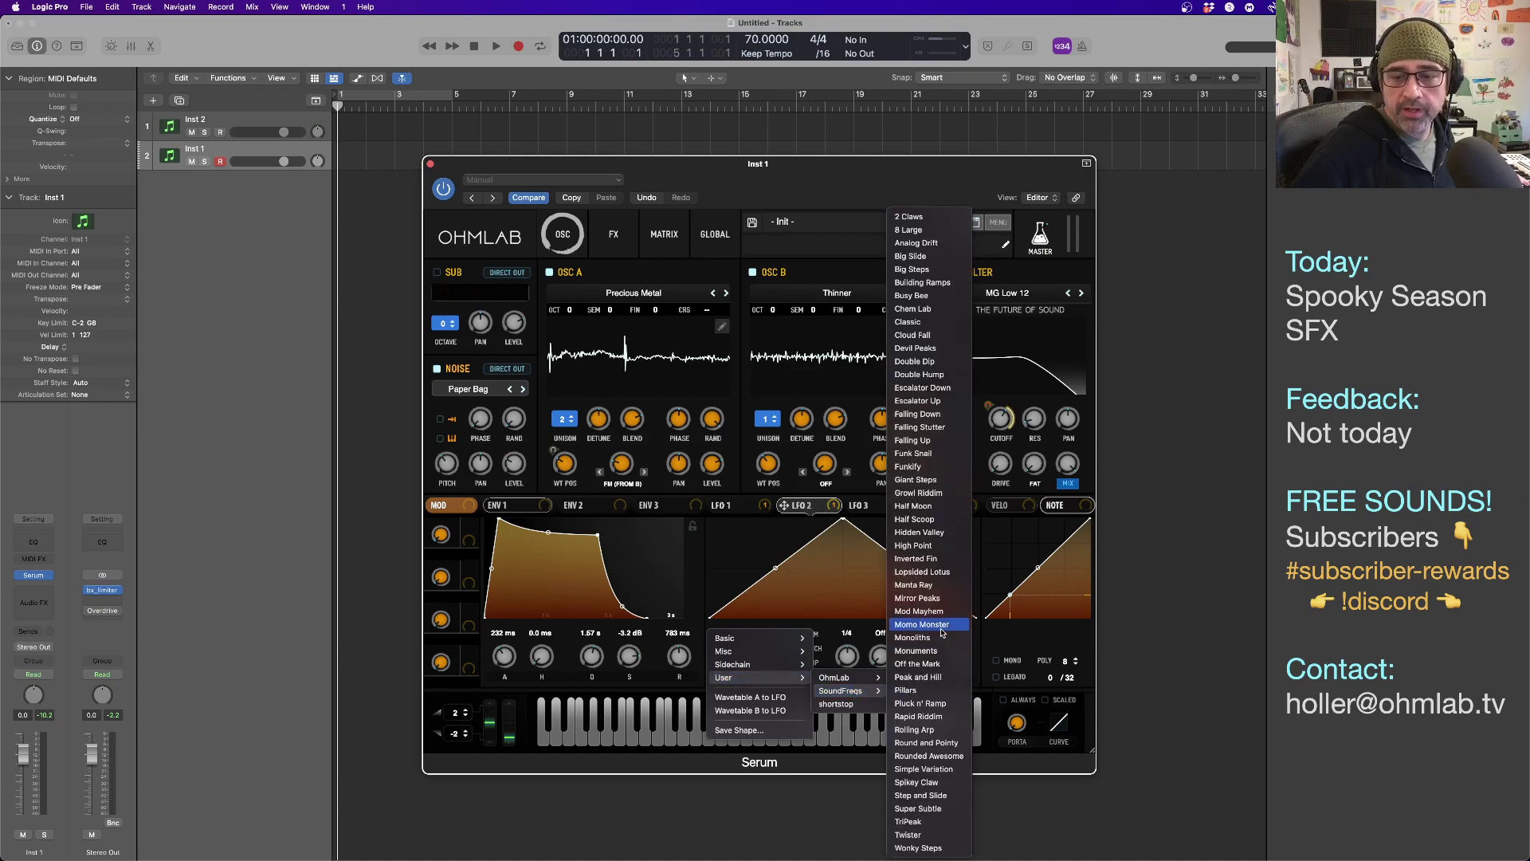
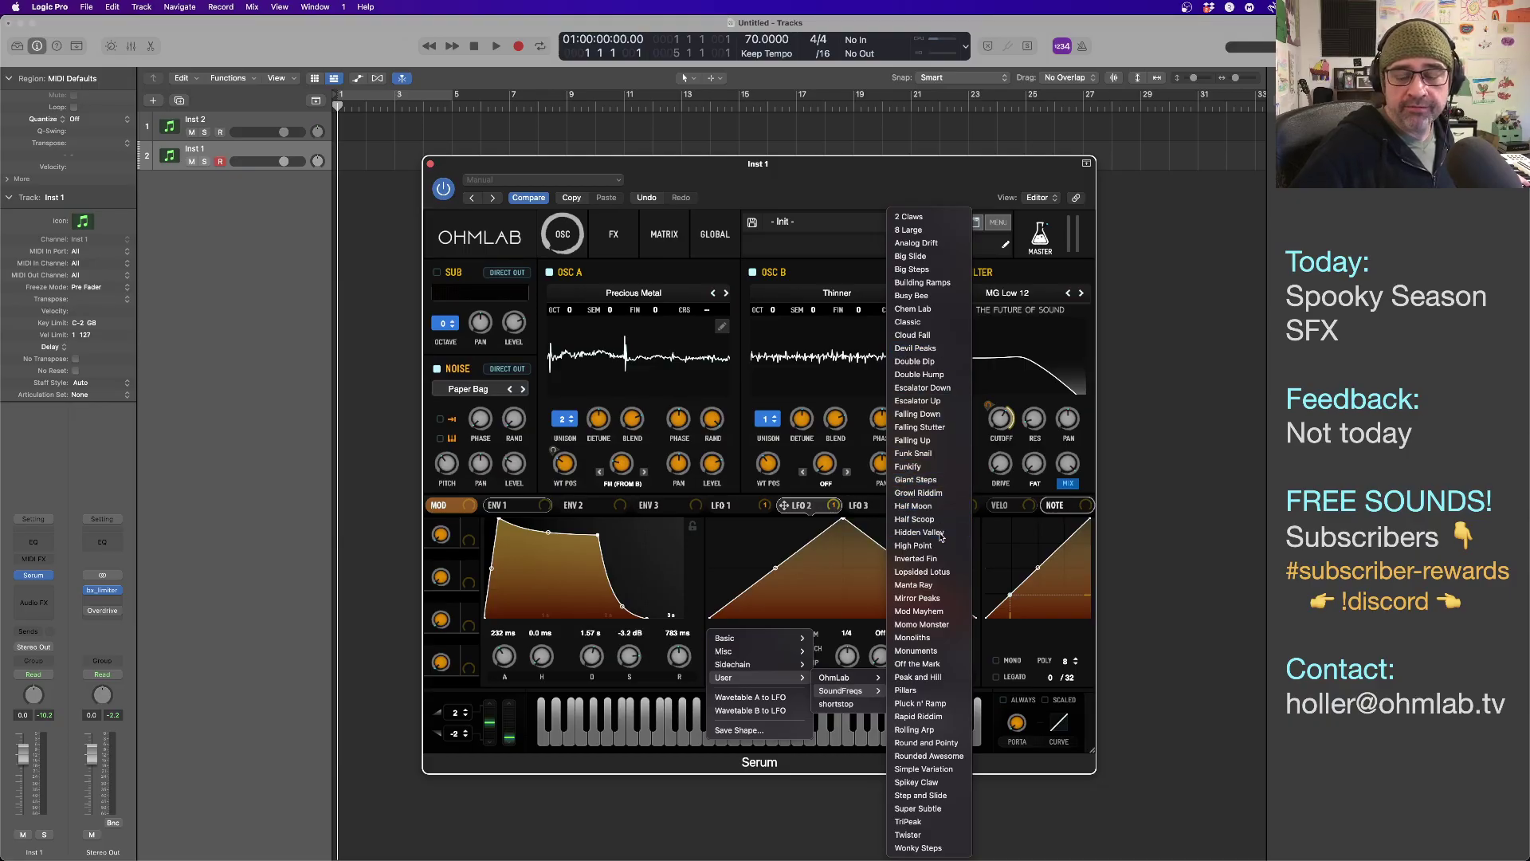
left_click(941, 533)
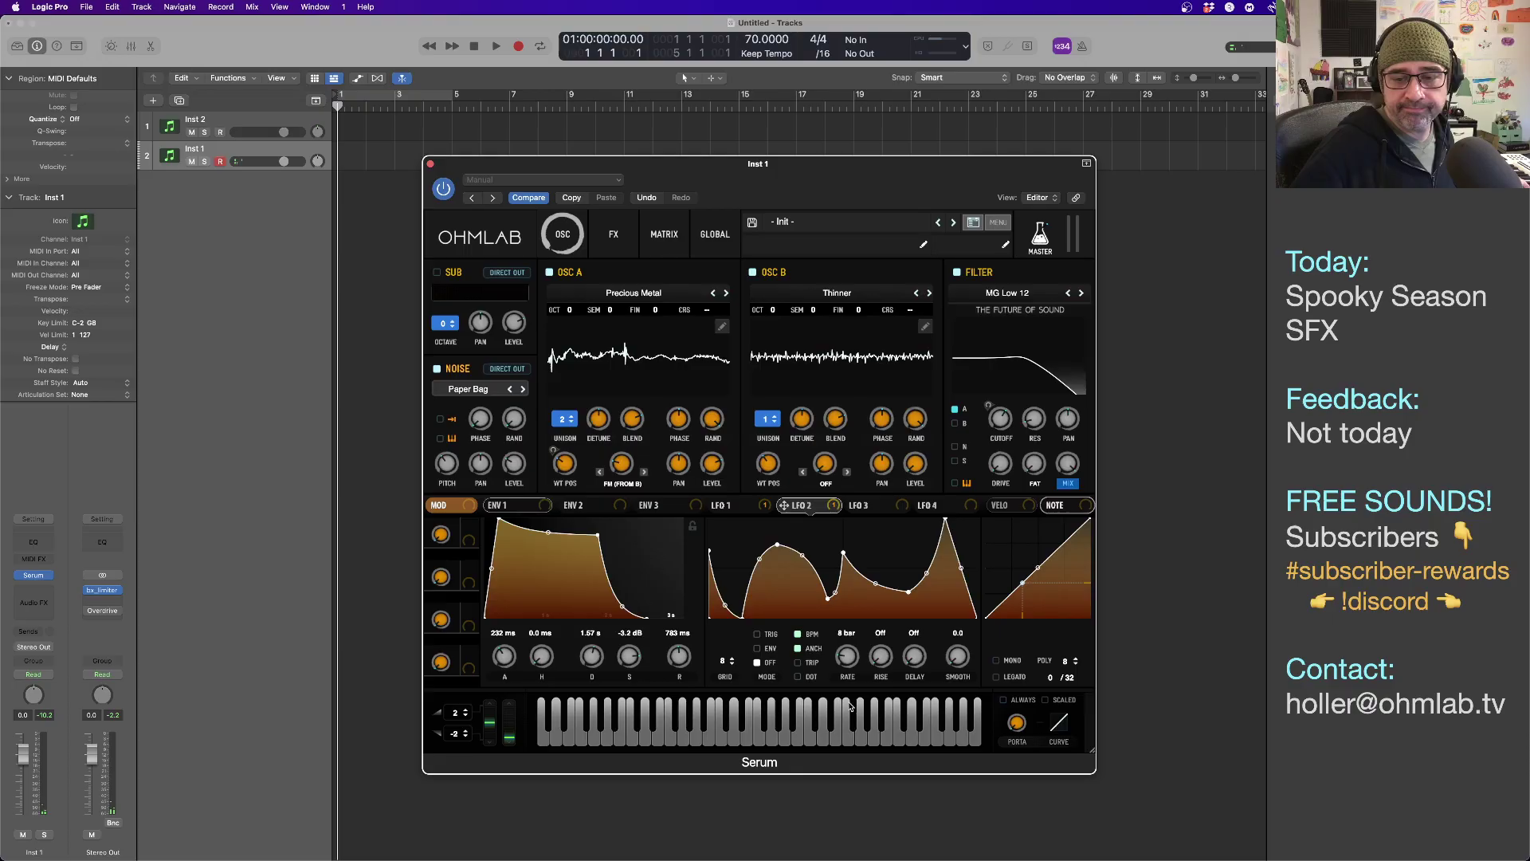
left_click(758, 635)
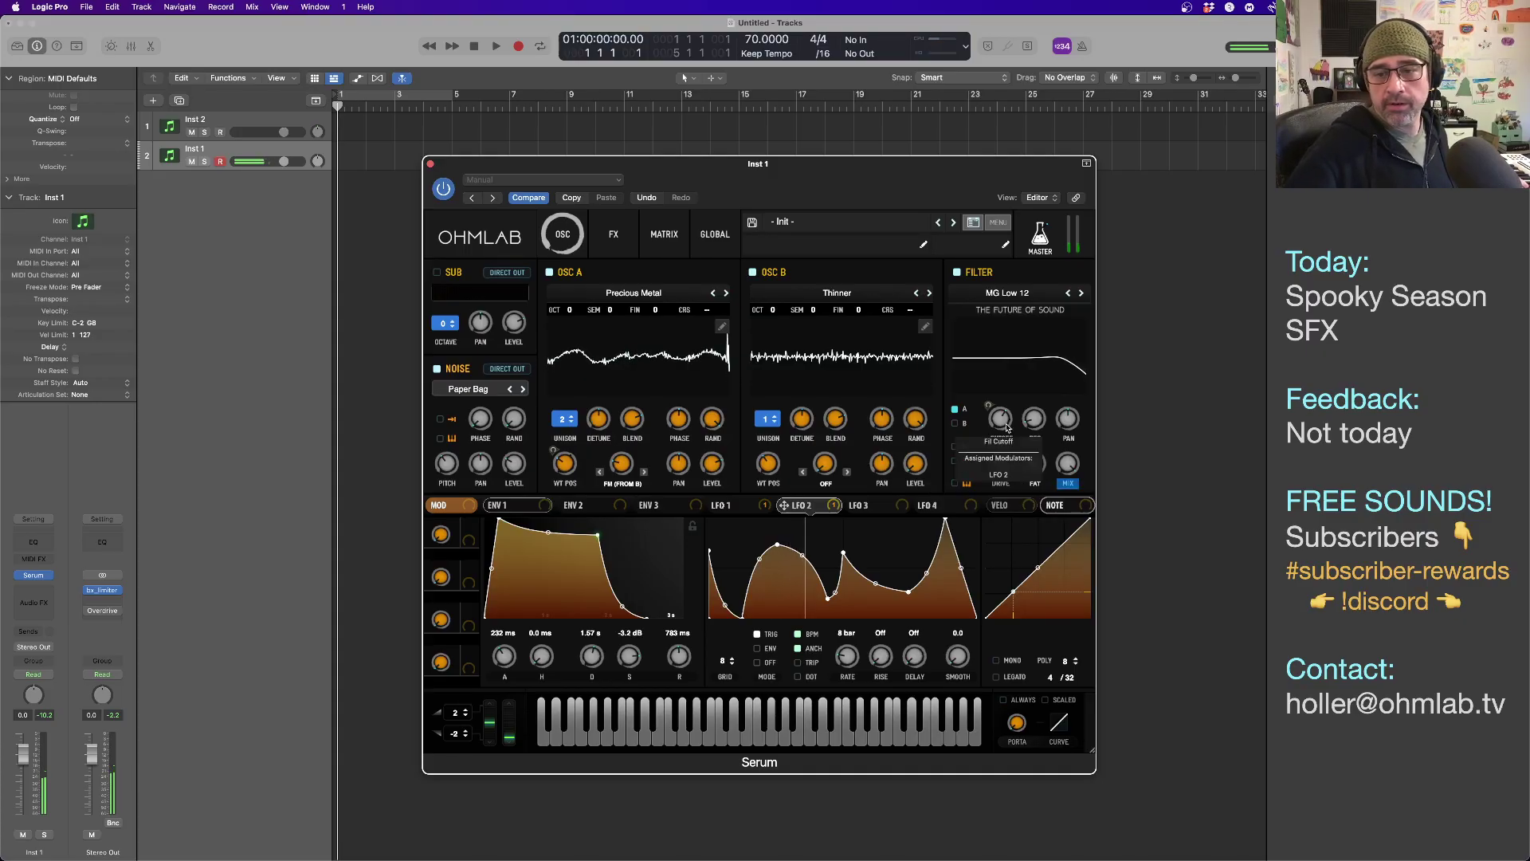
mouse_move(1000, 423)
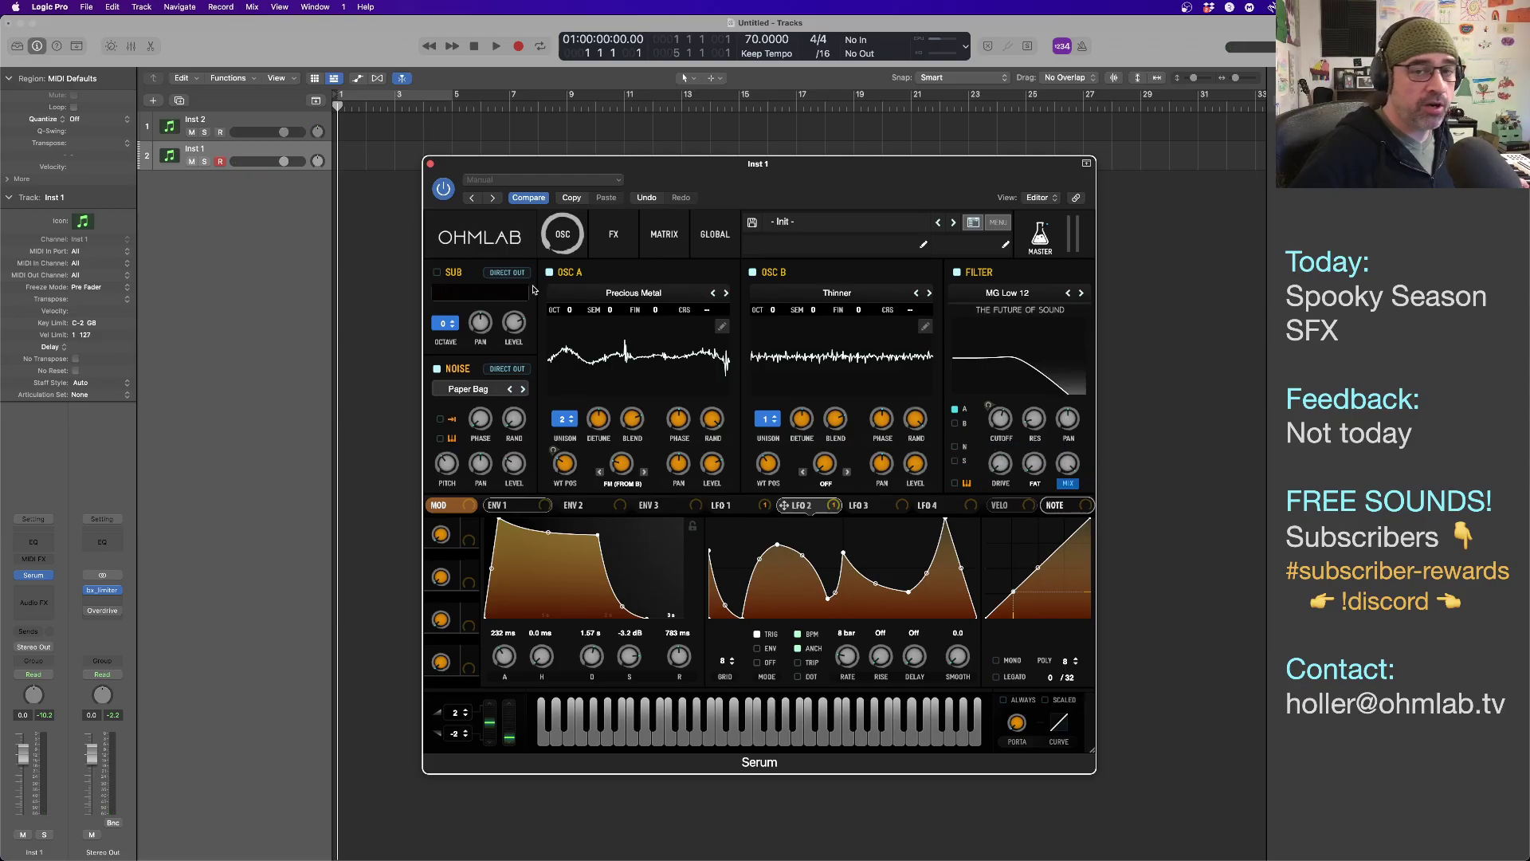
Enable the sub oscillator and set its level to about 49%.
left_click(608, 246)
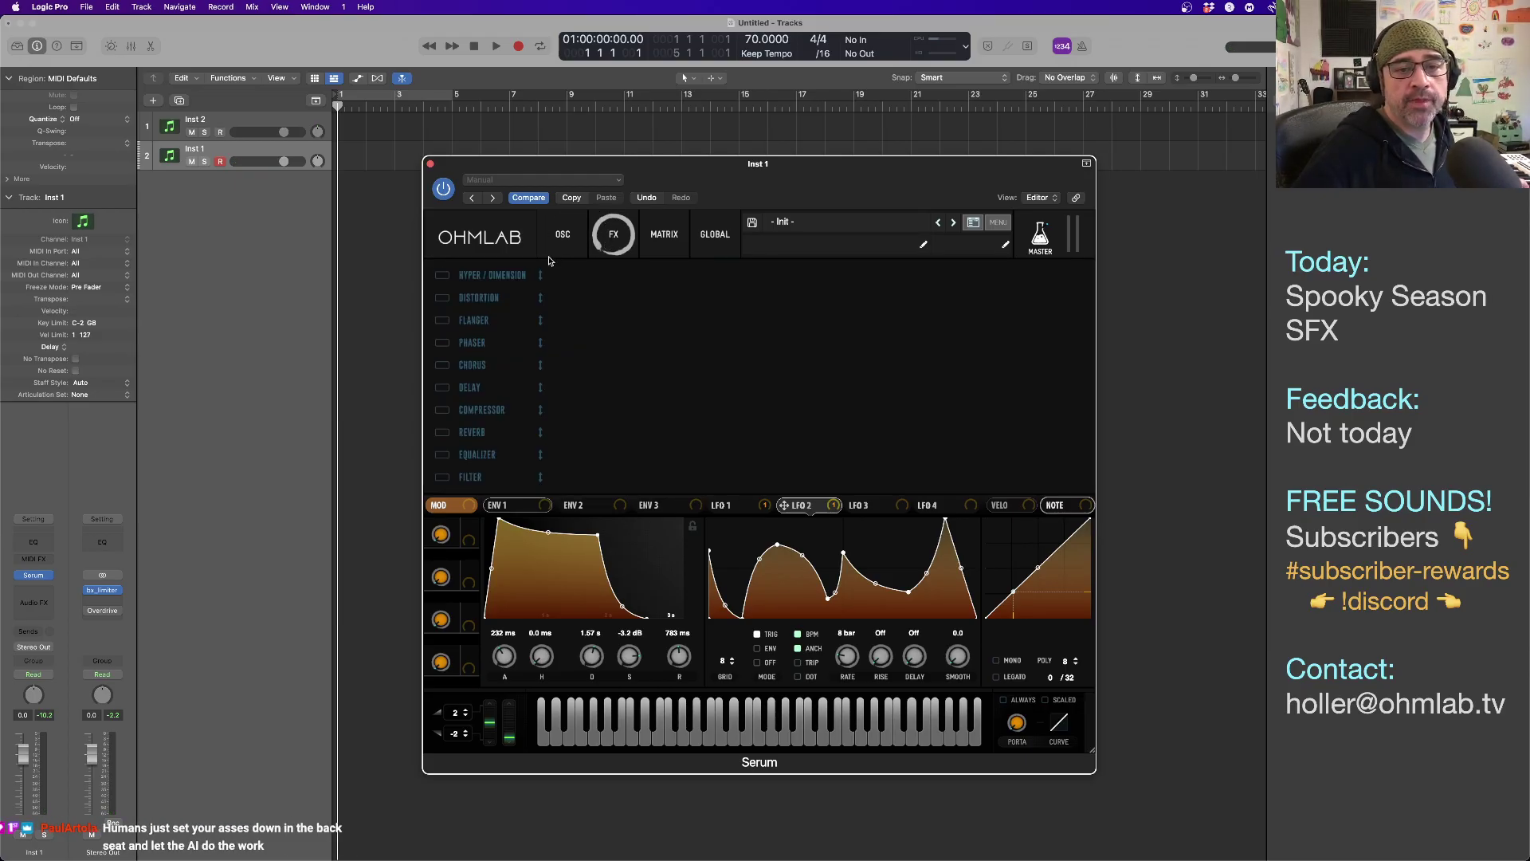
left_click(563, 236)
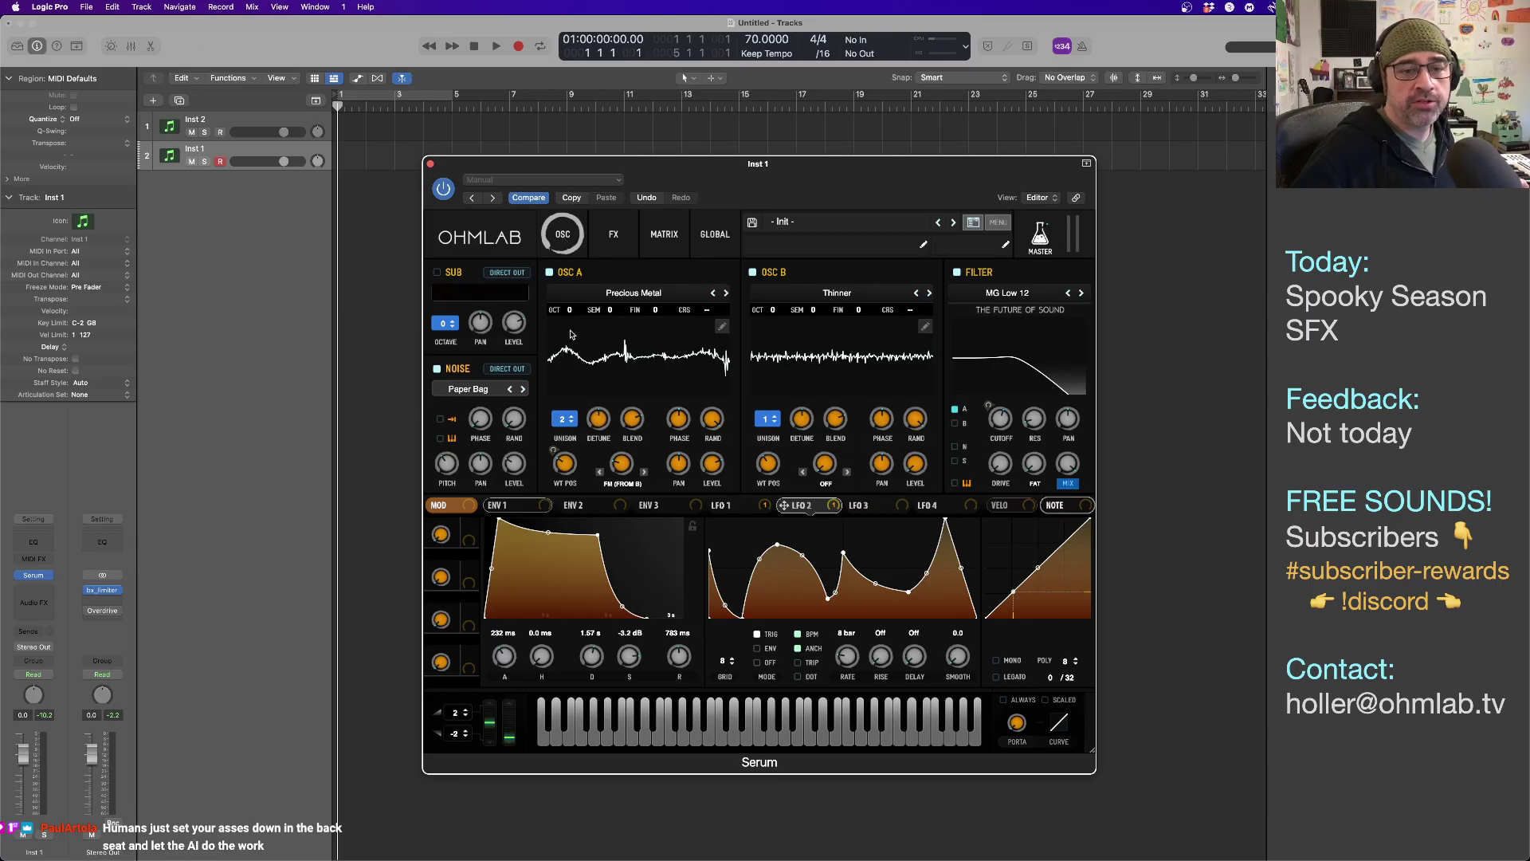
left_click(437, 274)
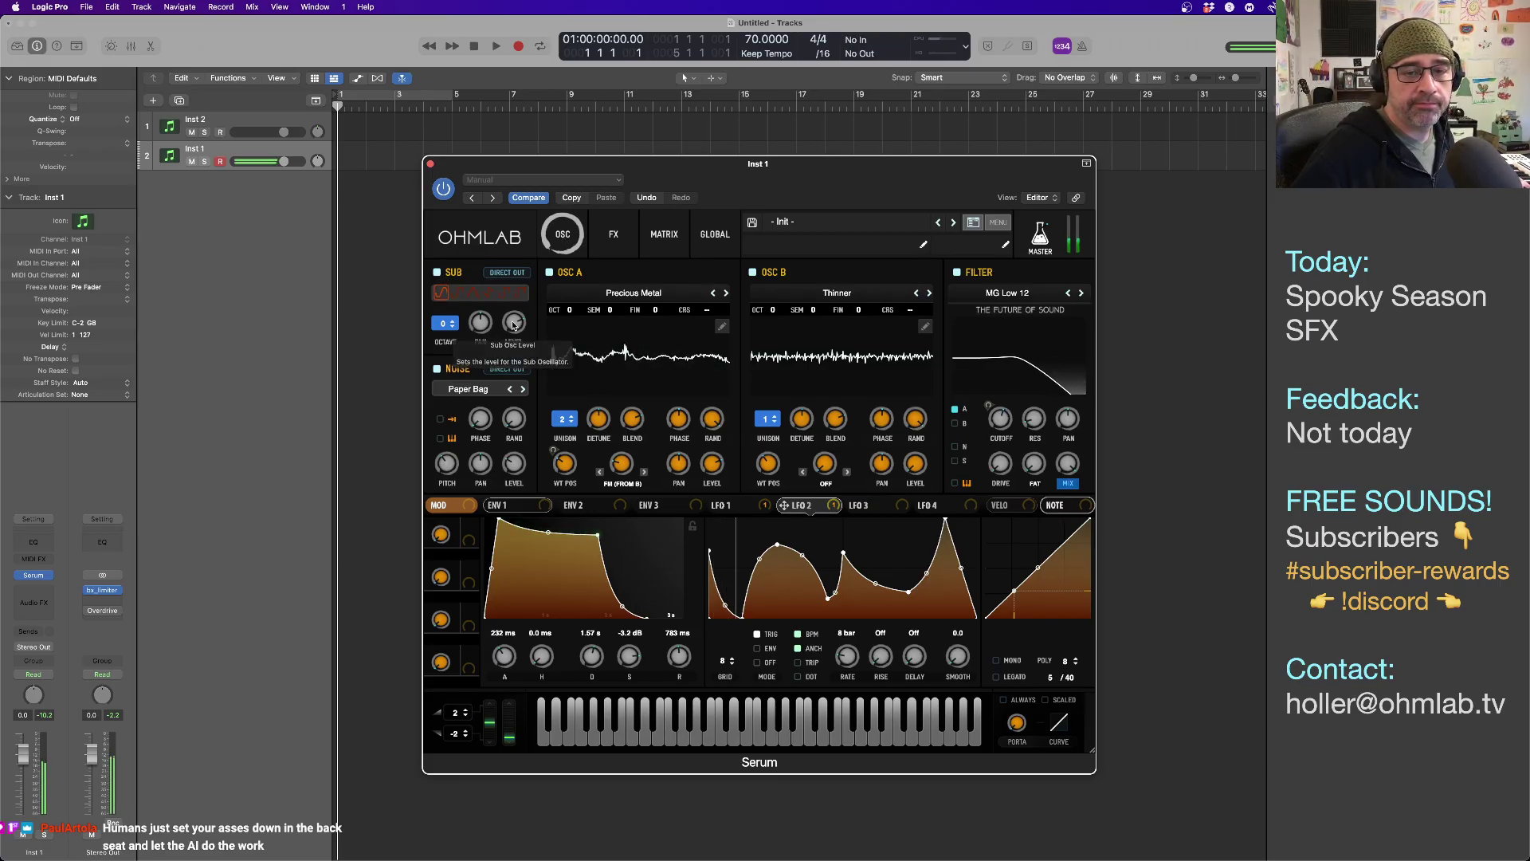
mouse_move(515, 335)
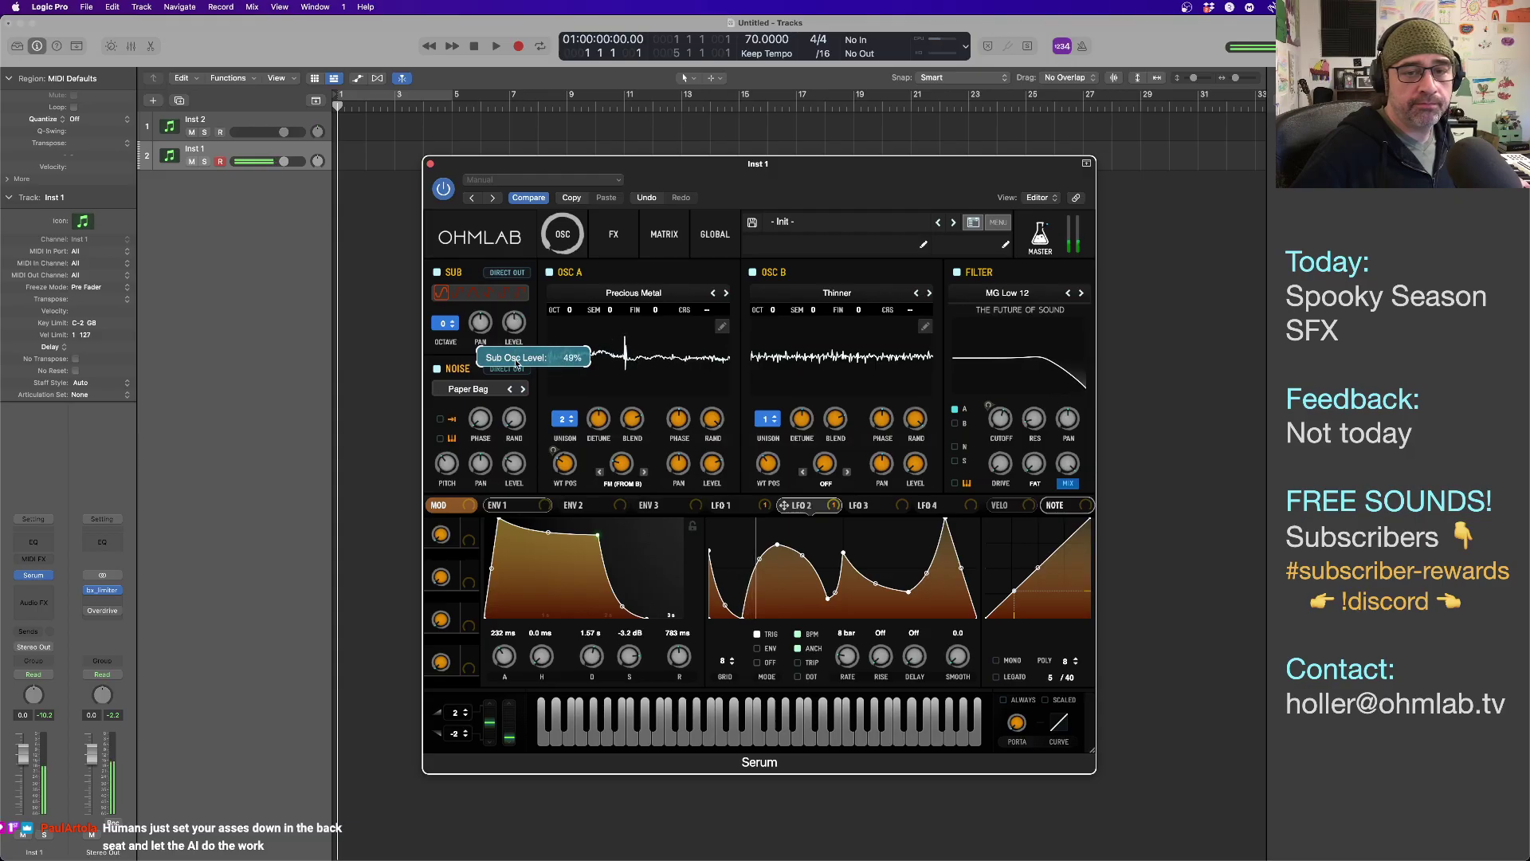
Enable the Distortion effect, set its type to Sin Fold, and bring the drive to about 10%.
left_click(606, 235)
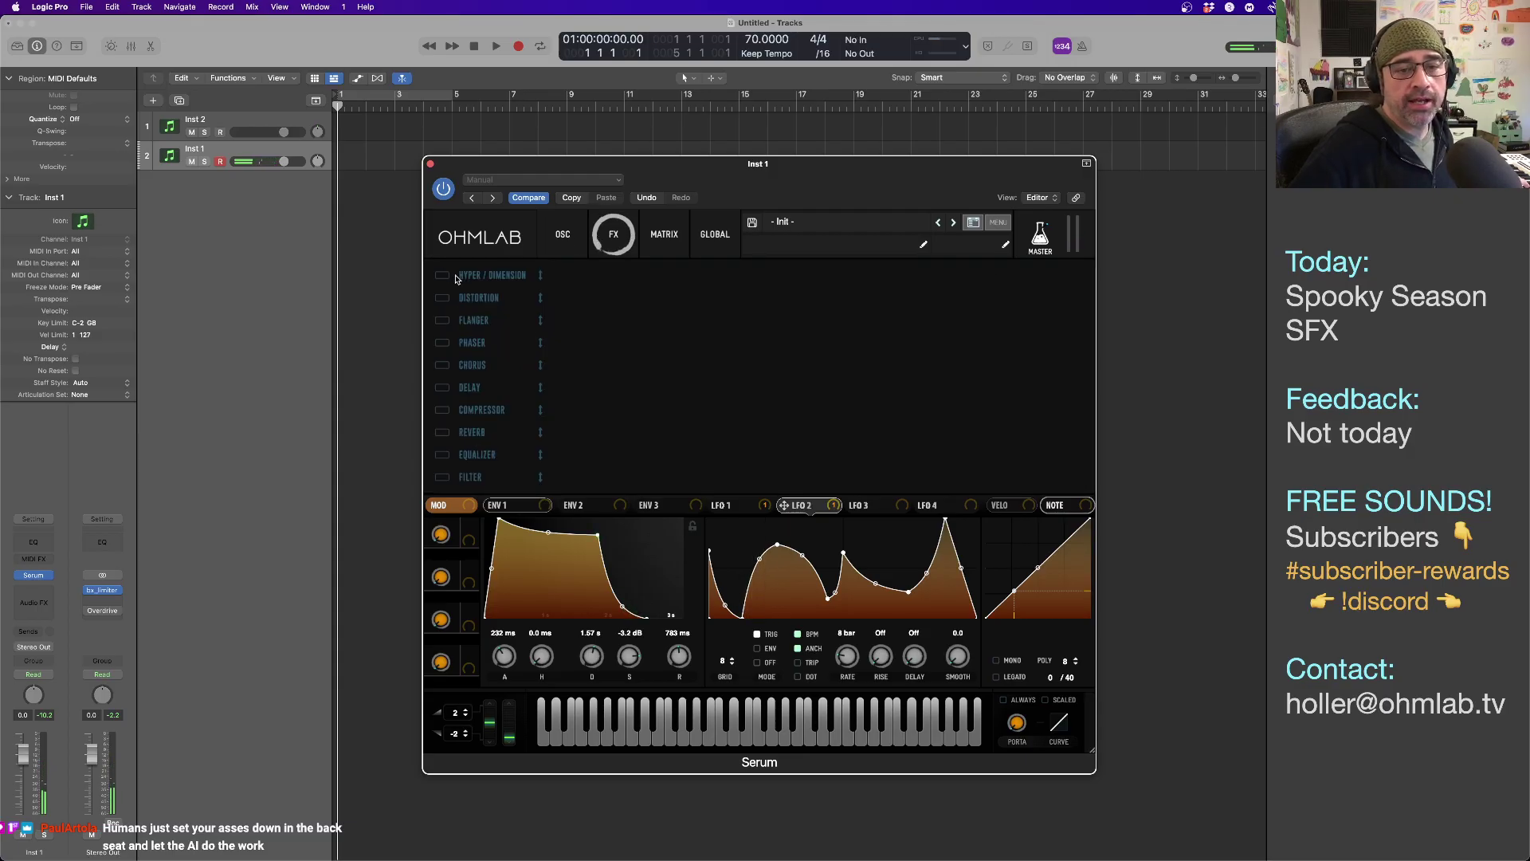
left_click(442, 298)
left_click(680, 296)
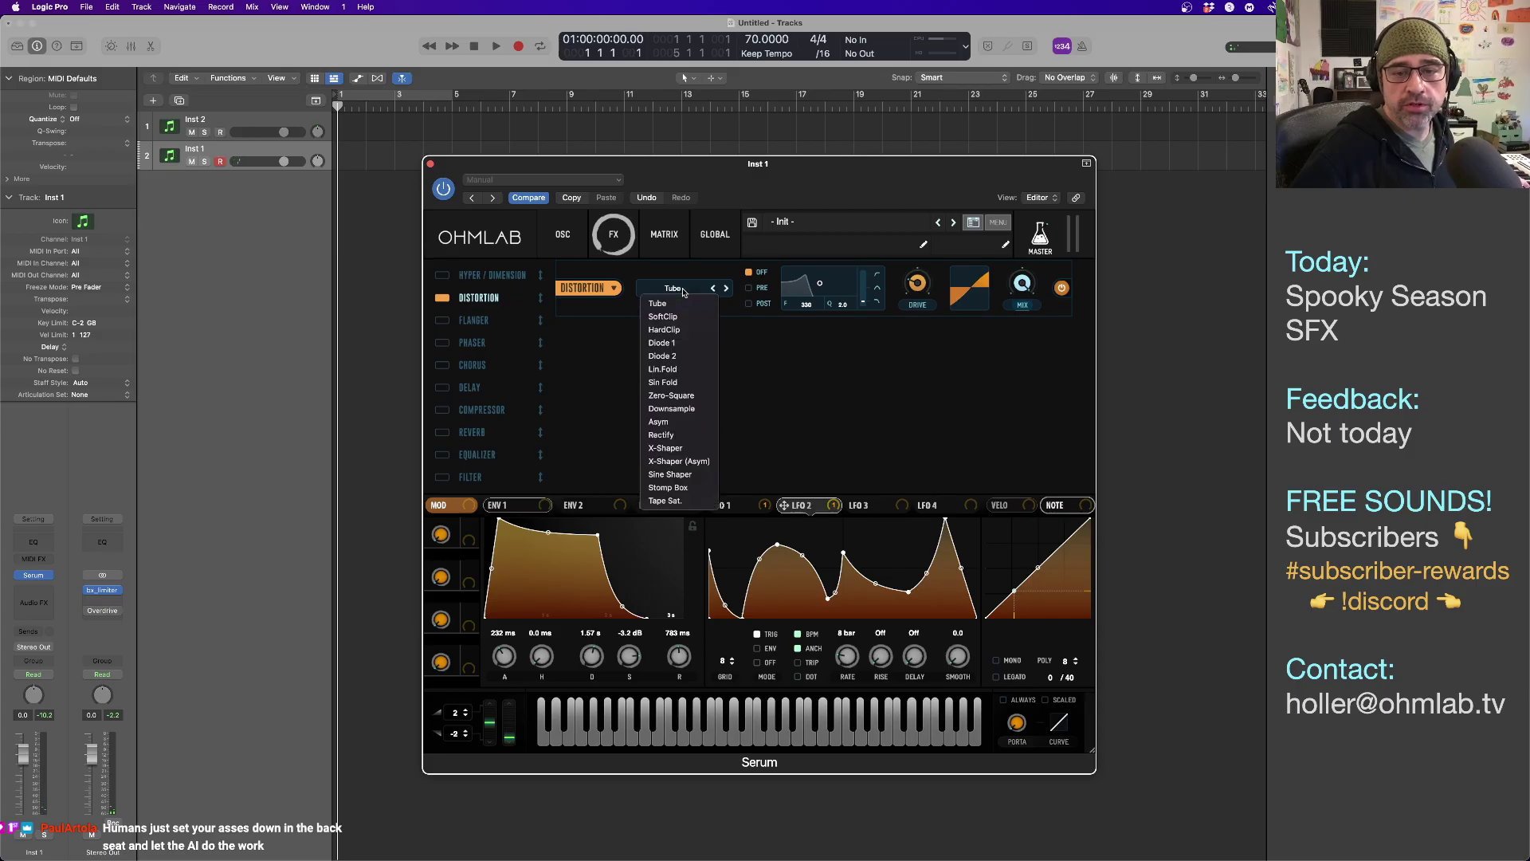
left_click(917, 332)
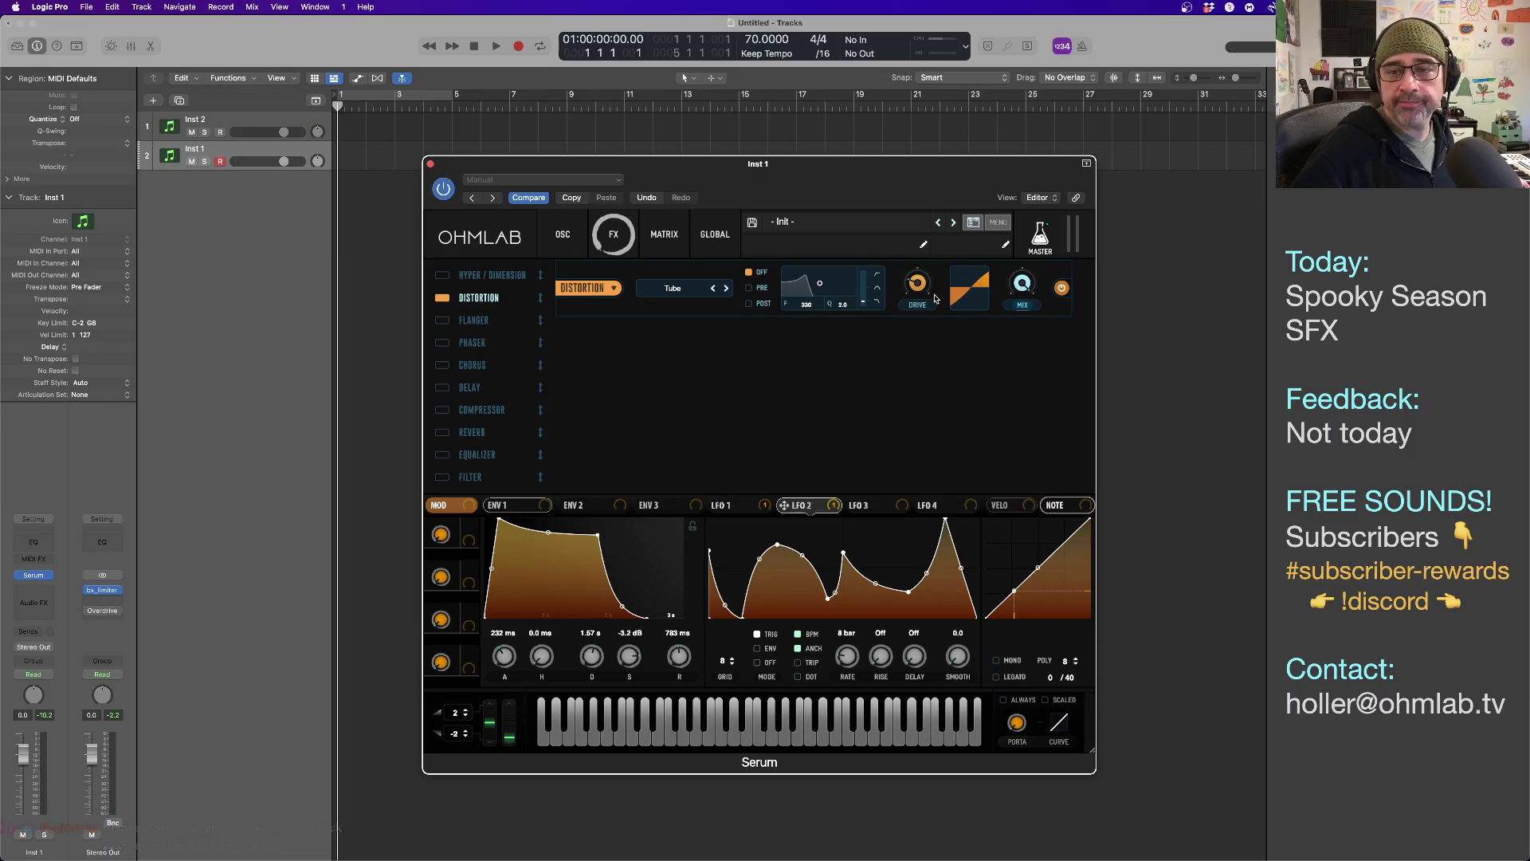
left_click_drag(919, 286, 922, 300)
left_click(680, 291)
left_click(680, 472)
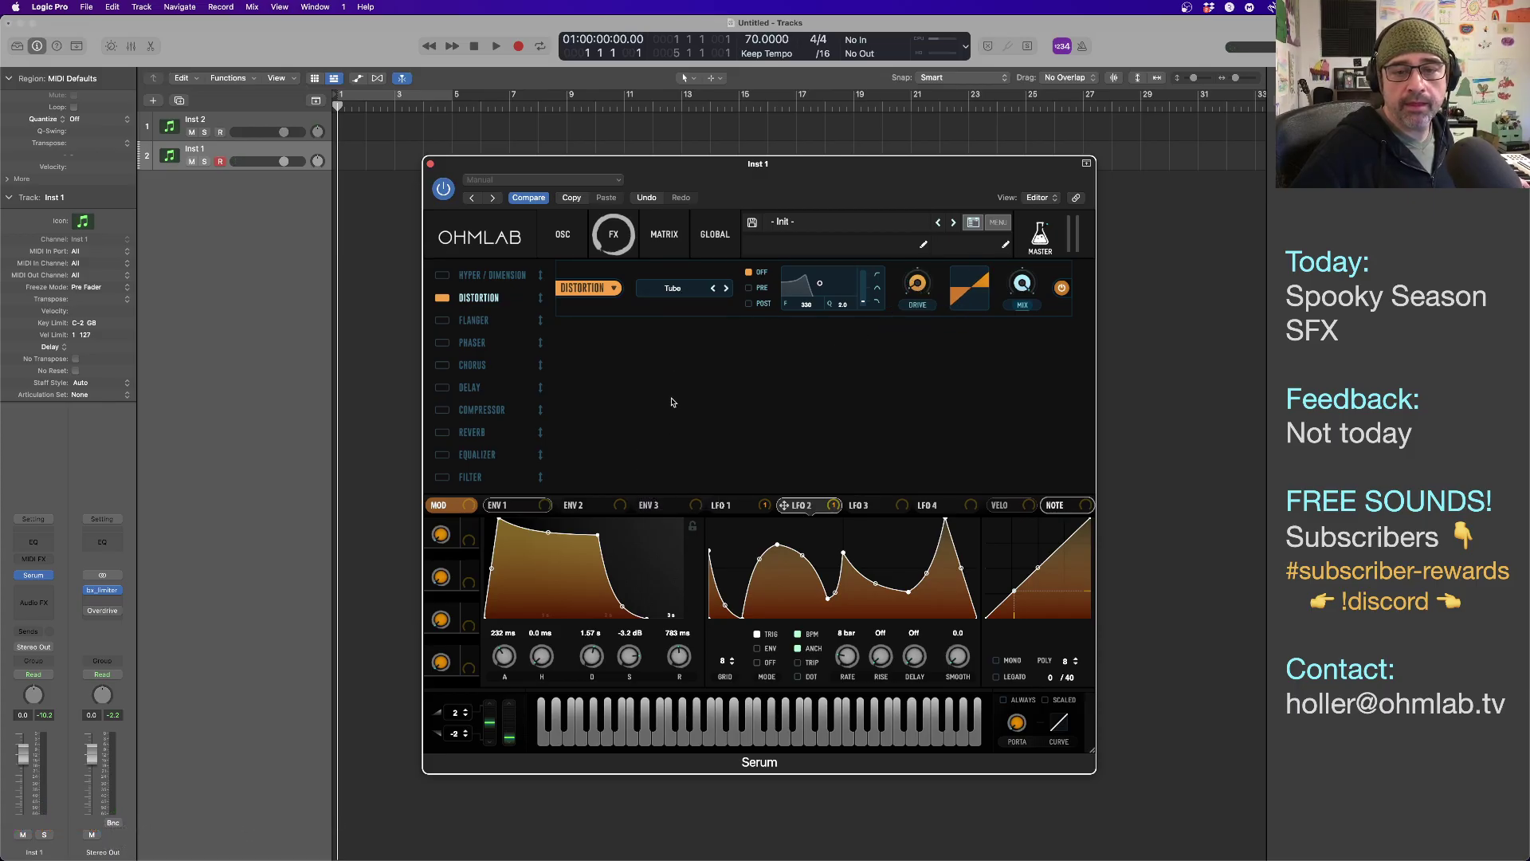
left_click(685, 291)
left_click(663, 383)
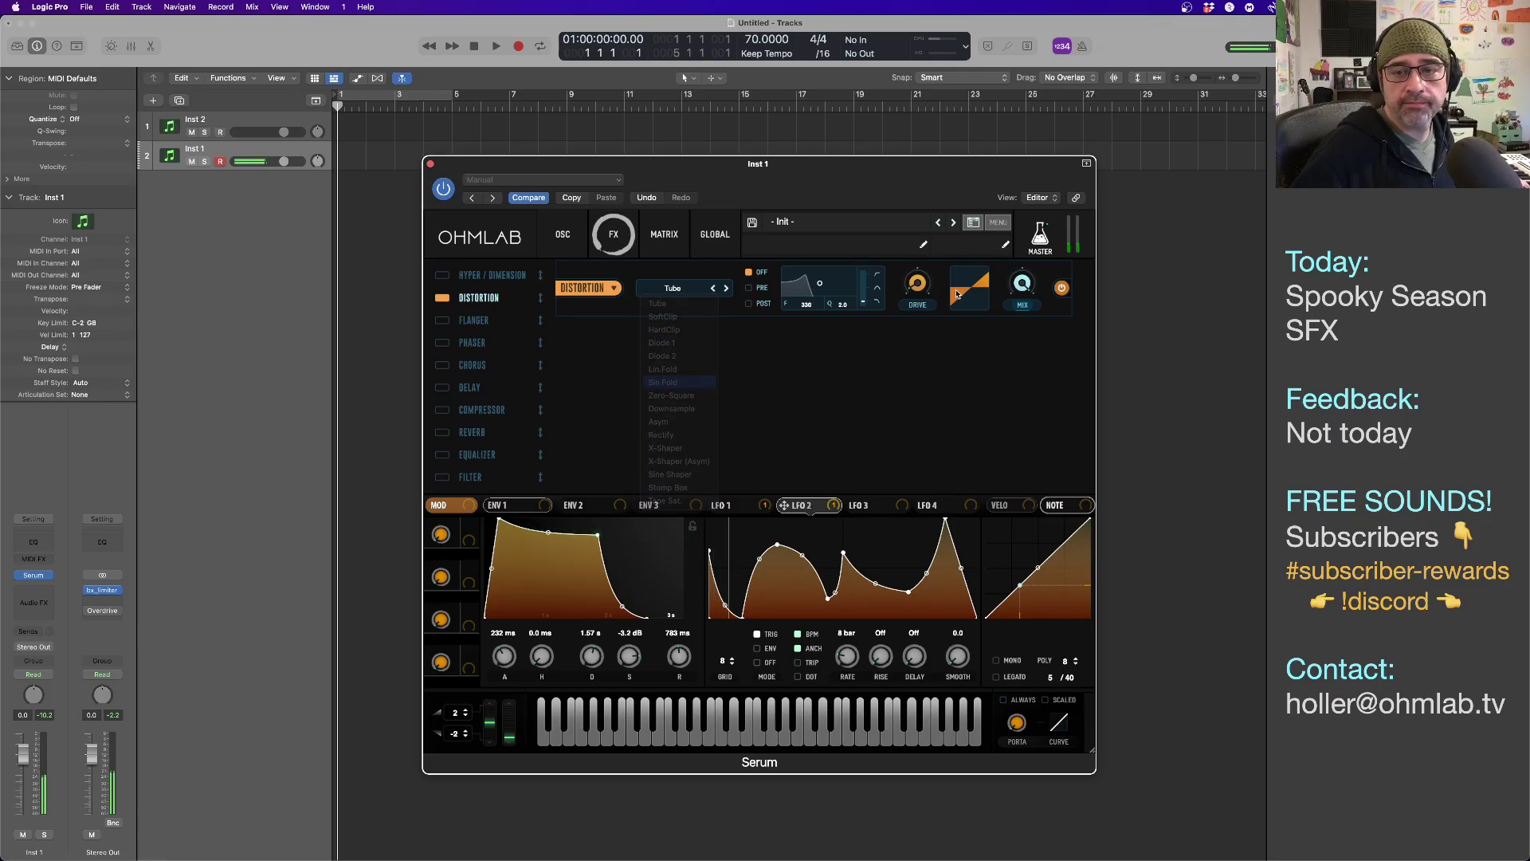
left_click_drag(916, 276, 917, 281)
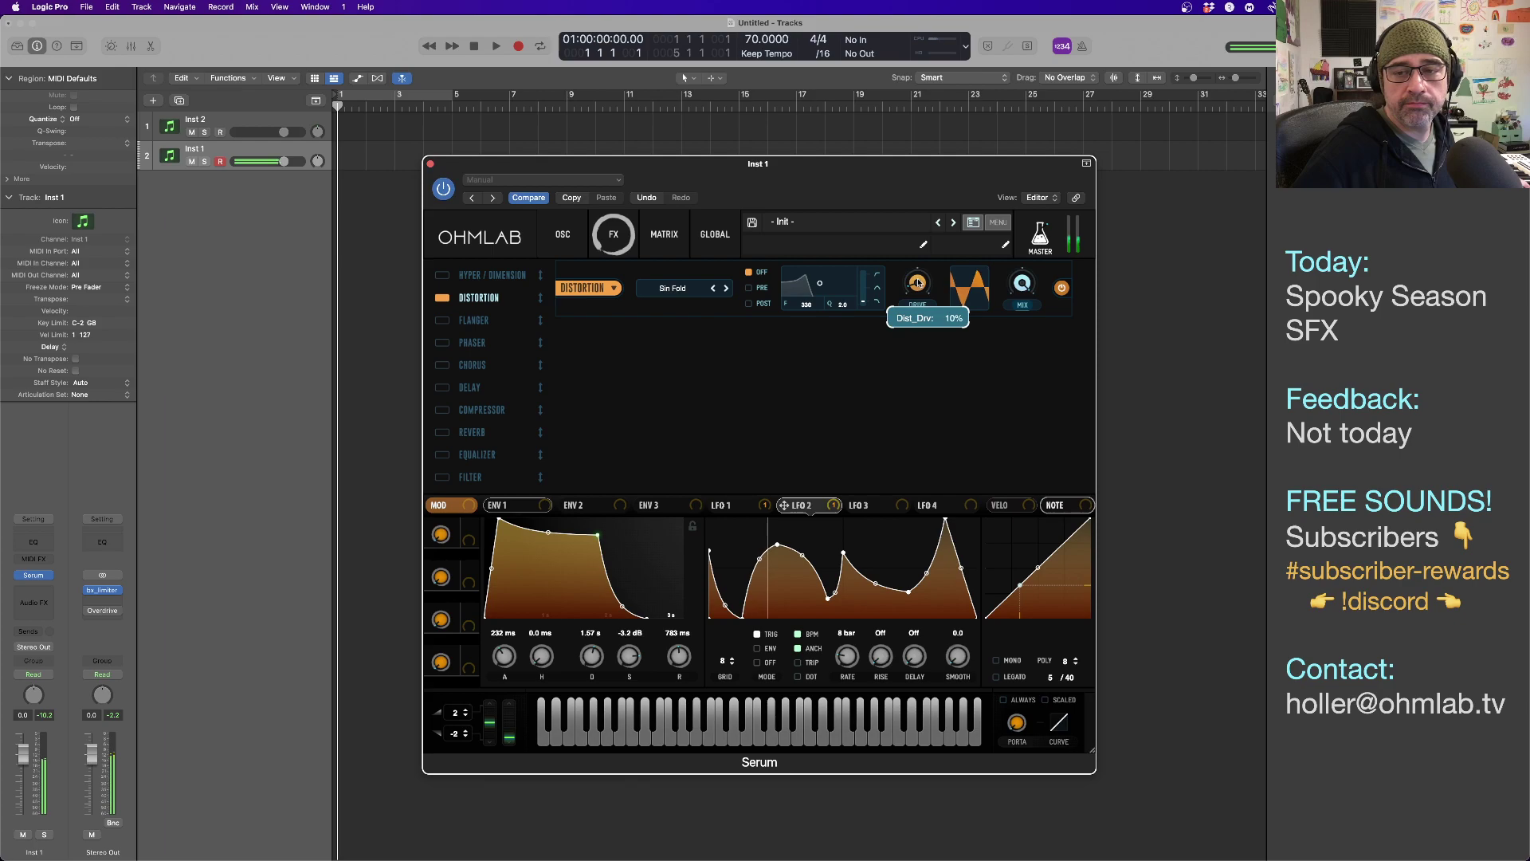
Lower the sub oscillator level to about 41% to balance it against the distortion.
left_click(563, 234)
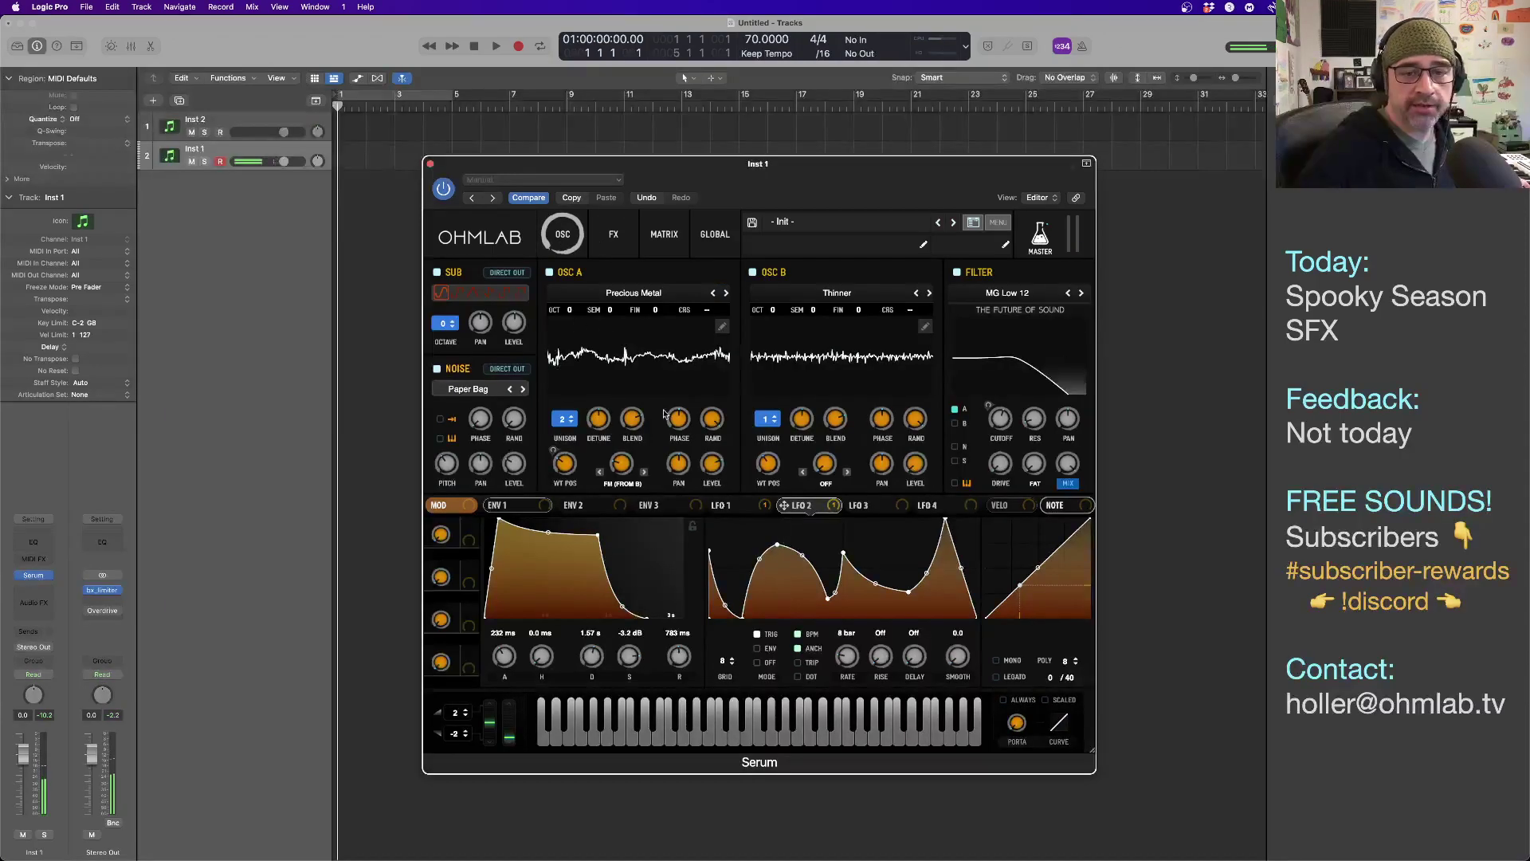
mouse_move(517, 335)
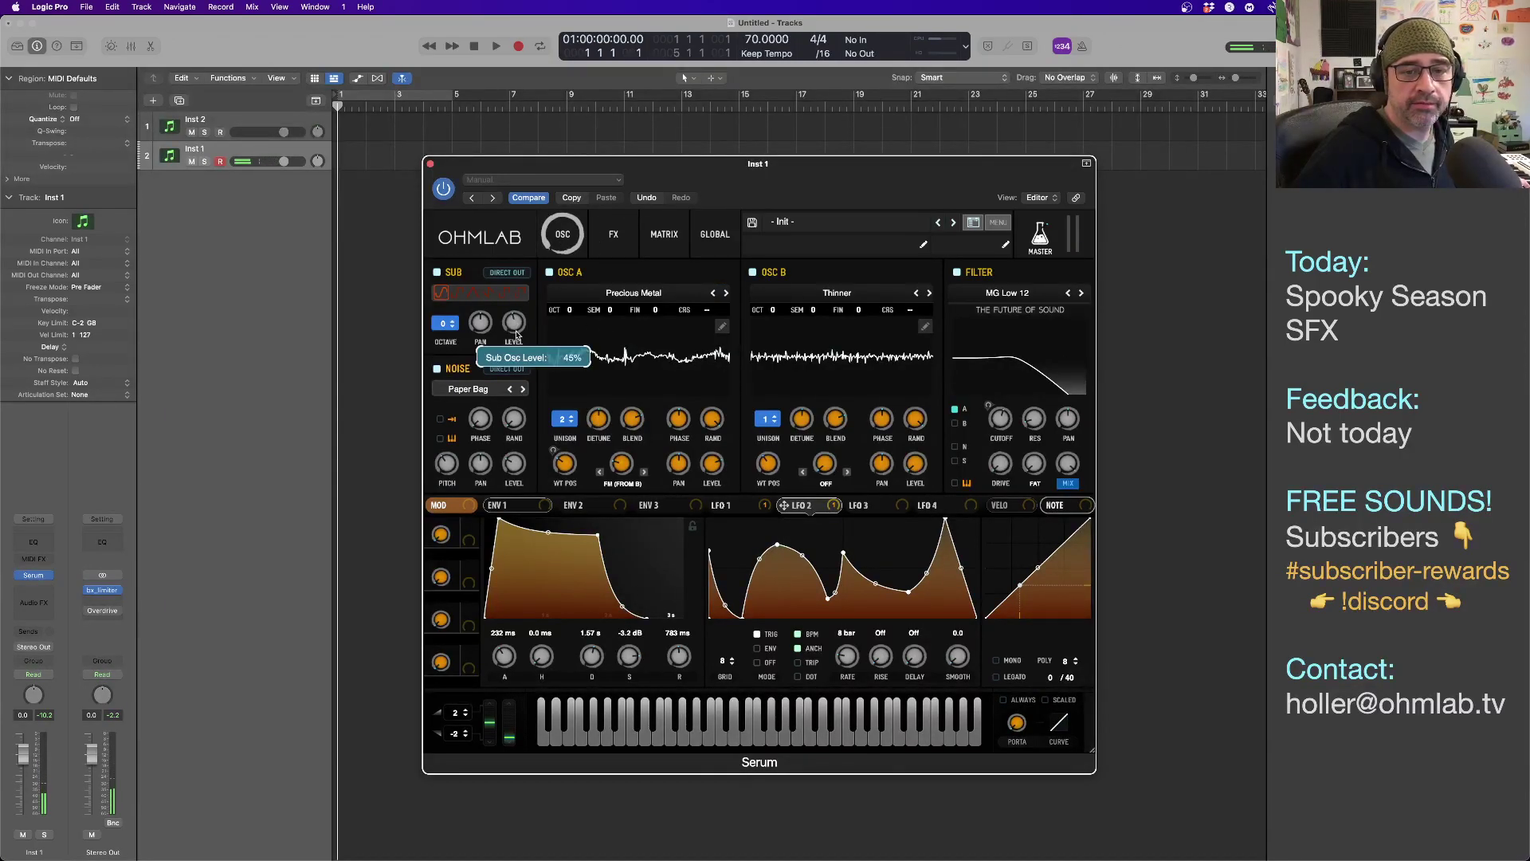
left_click(605, 238)
left_click(563, 236)
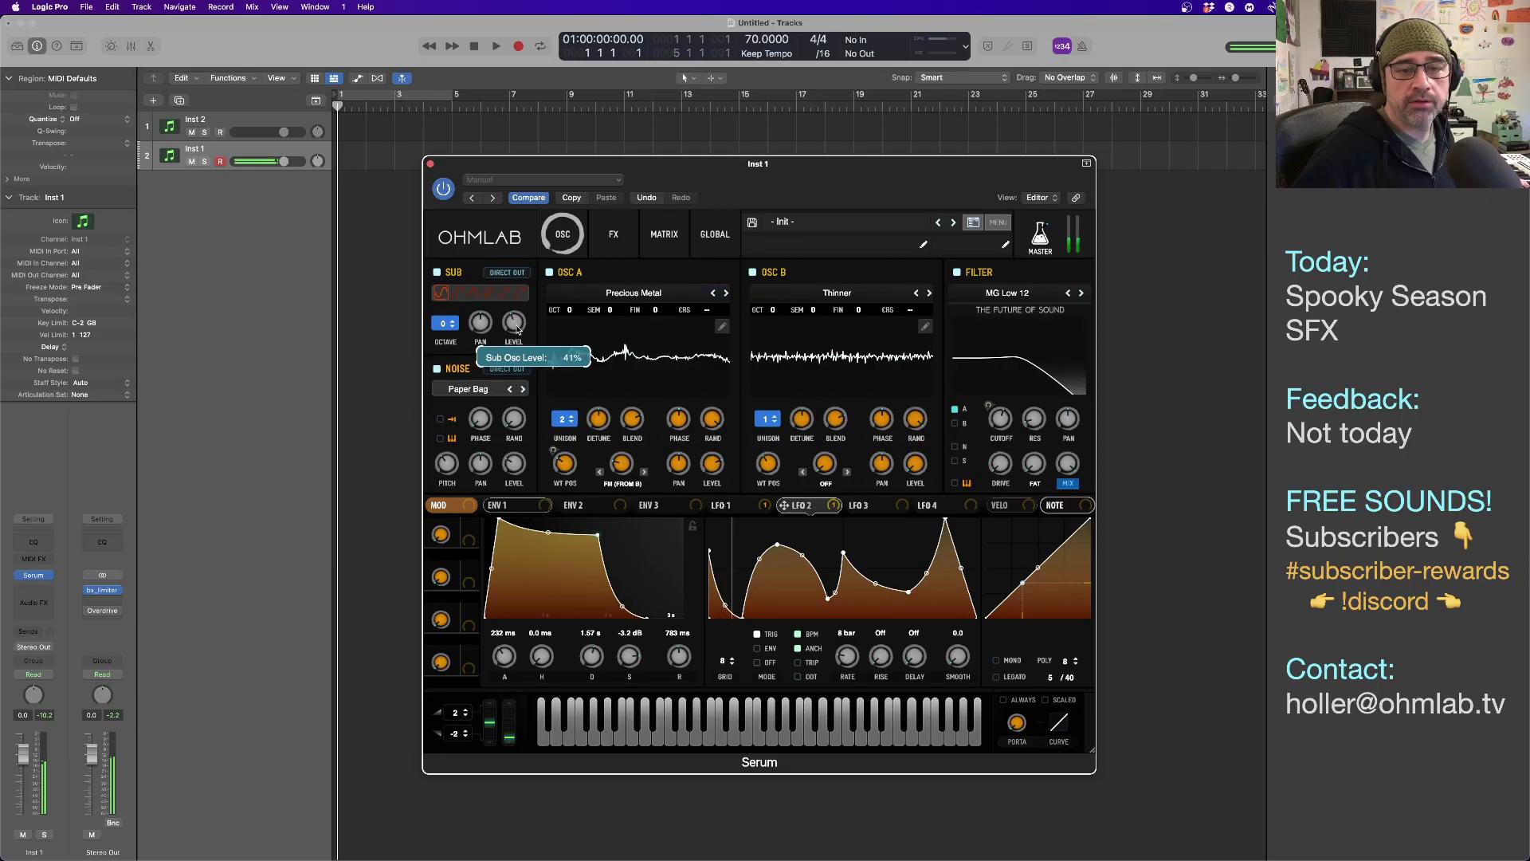
Enable the Compressor in multiband mode with an adjusted attack, and place it ahead of the Distortion in the effects chain.
left_click(617, 236)
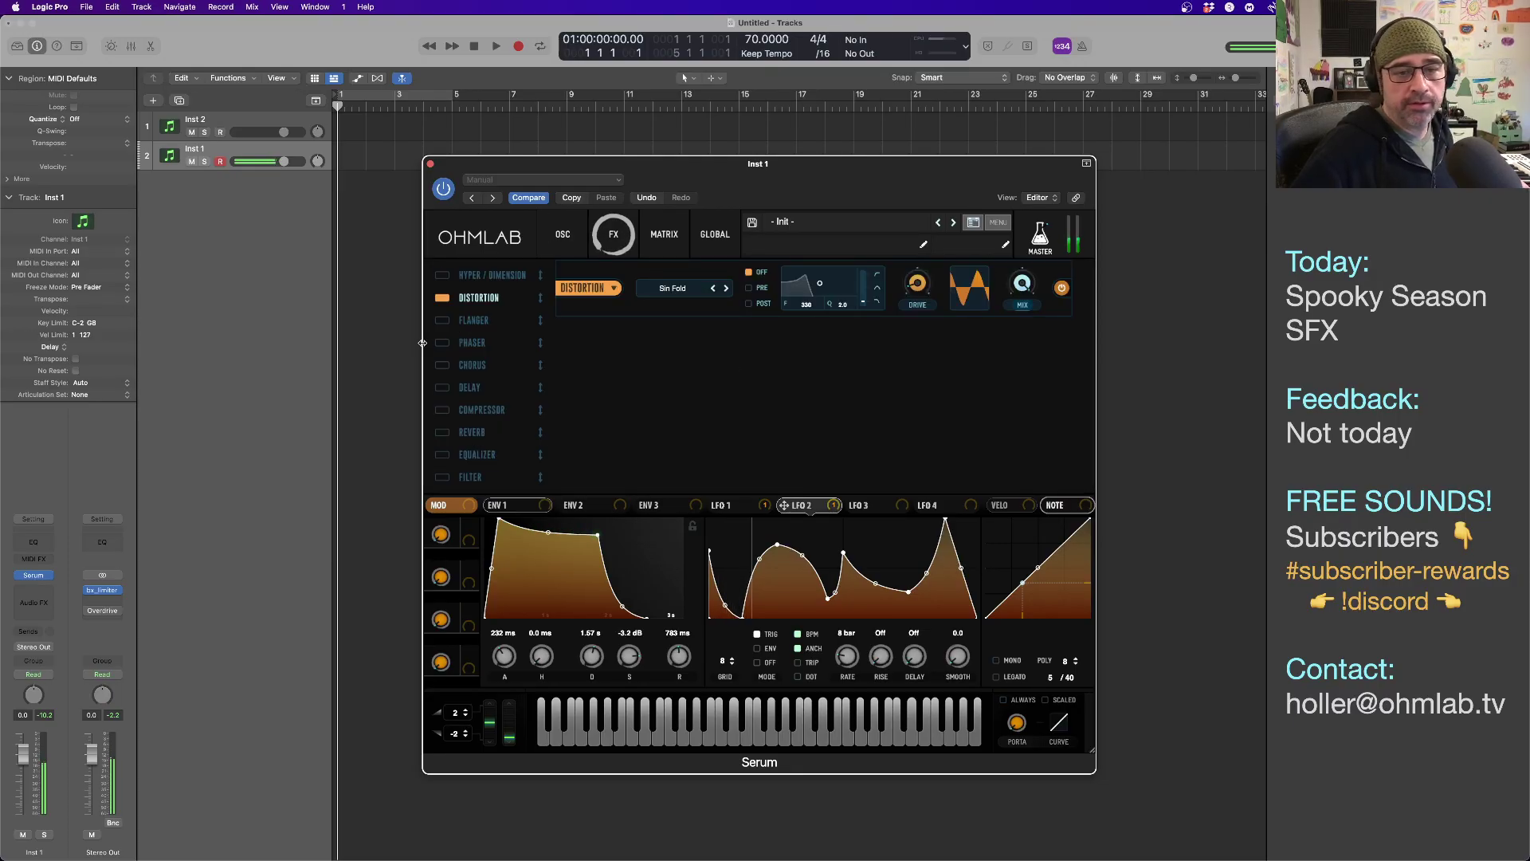
left_click(450, 411)
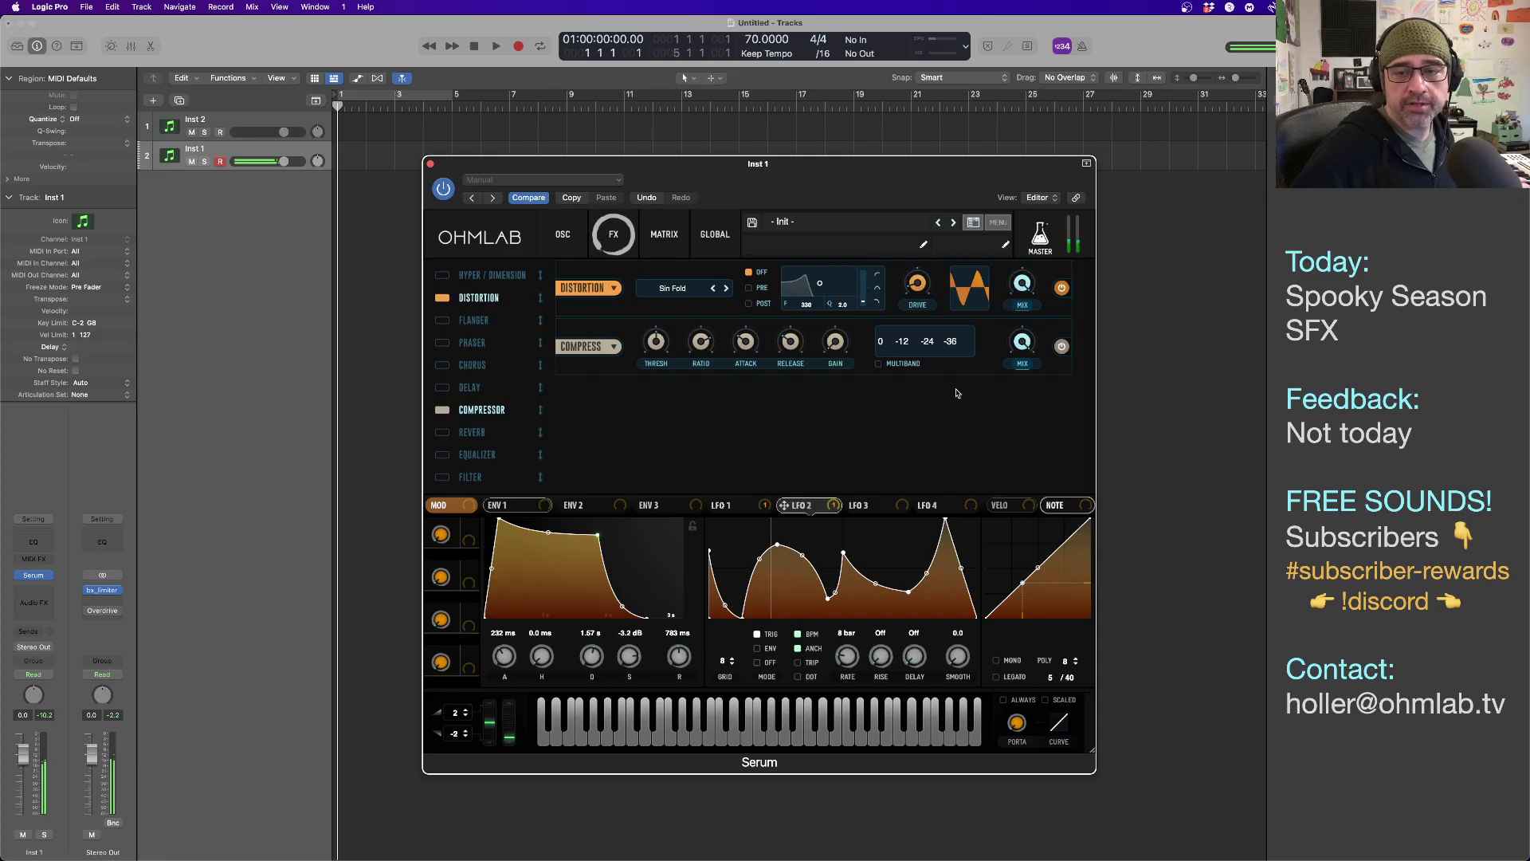
left_click(880, 364)
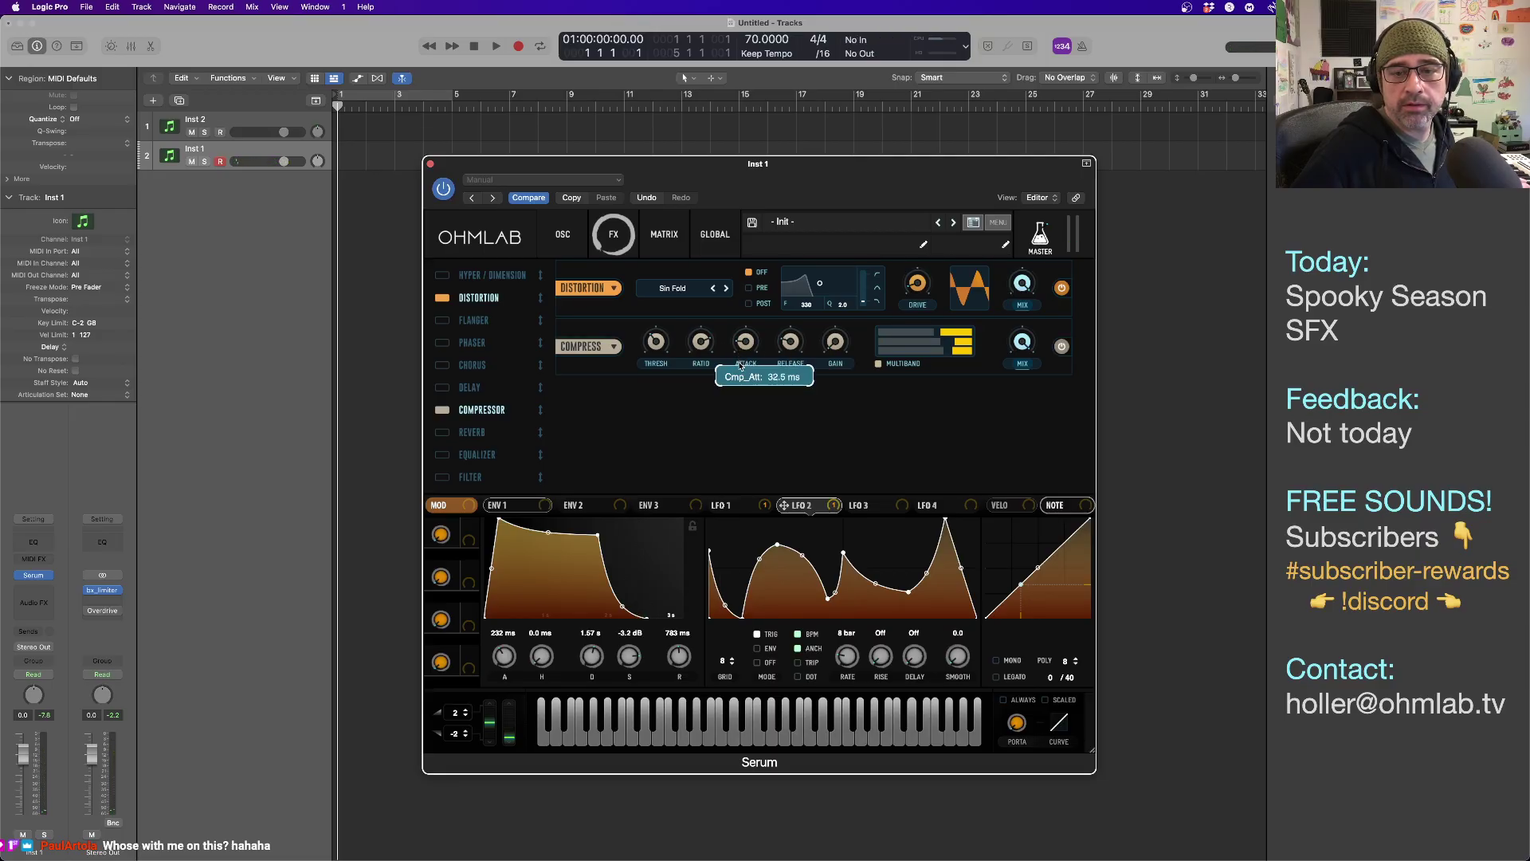
left_click_drag(739, 372, 739, 367)
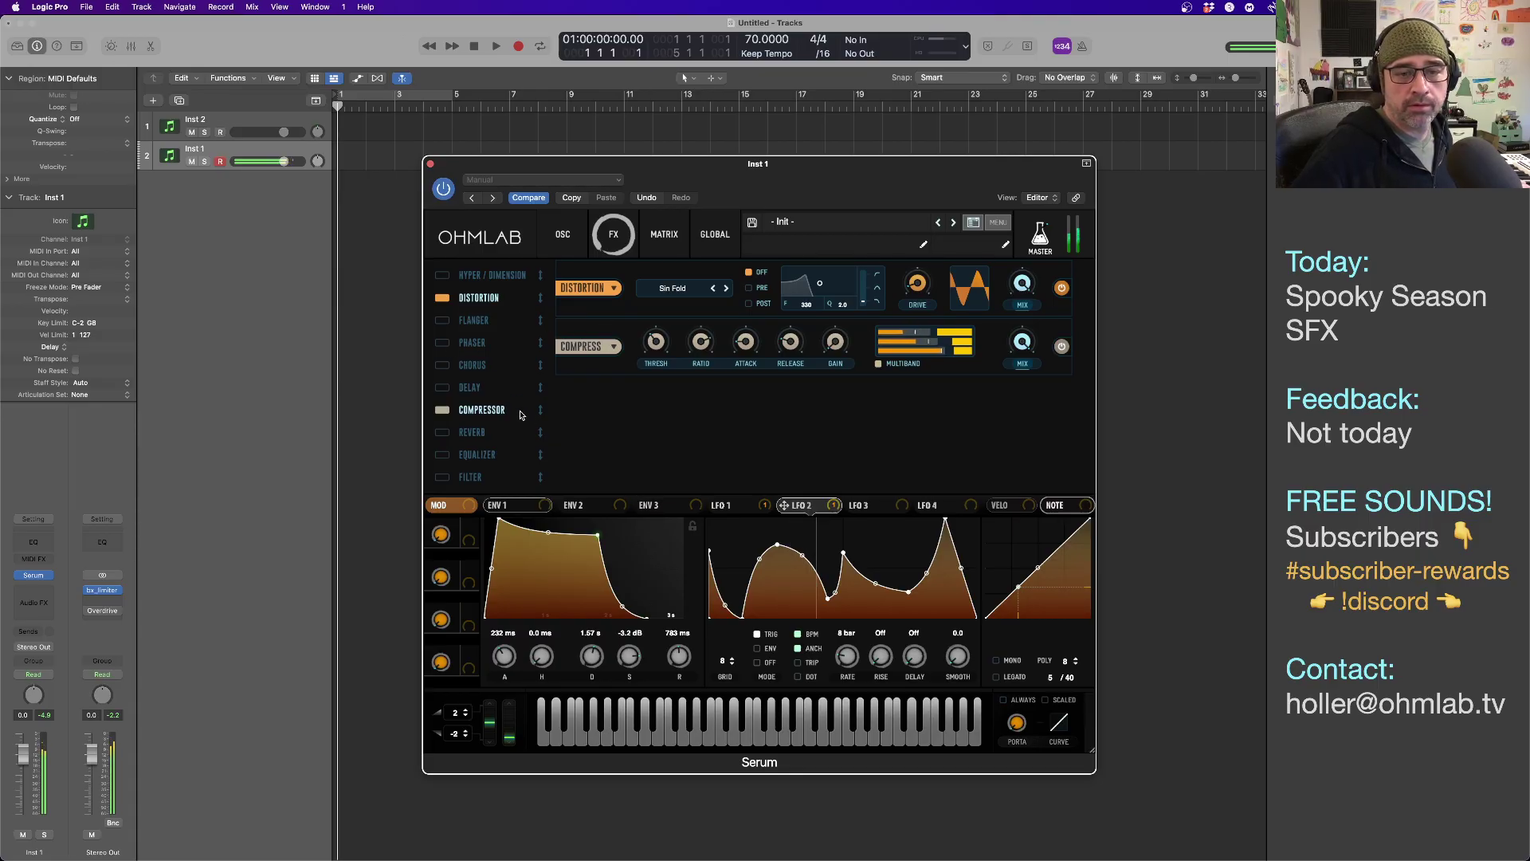
left_click_drag(481, 410, 505, 296)
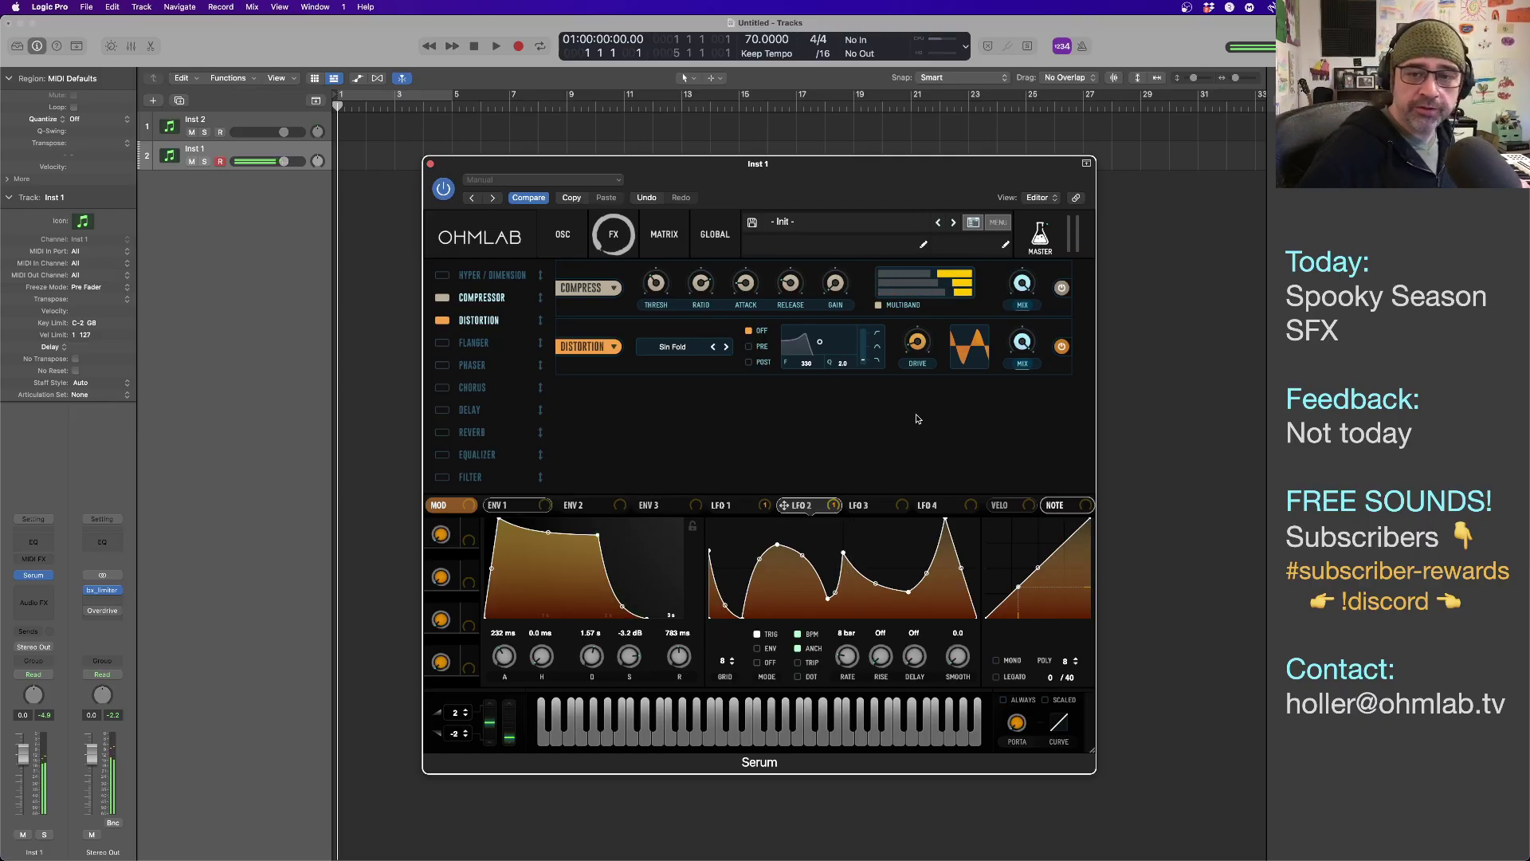
Set the distortion's filter to Post with a Q of about 0.2, lower the distortion mix, and fine-tune the compressor mix.
left_click(750, 365)
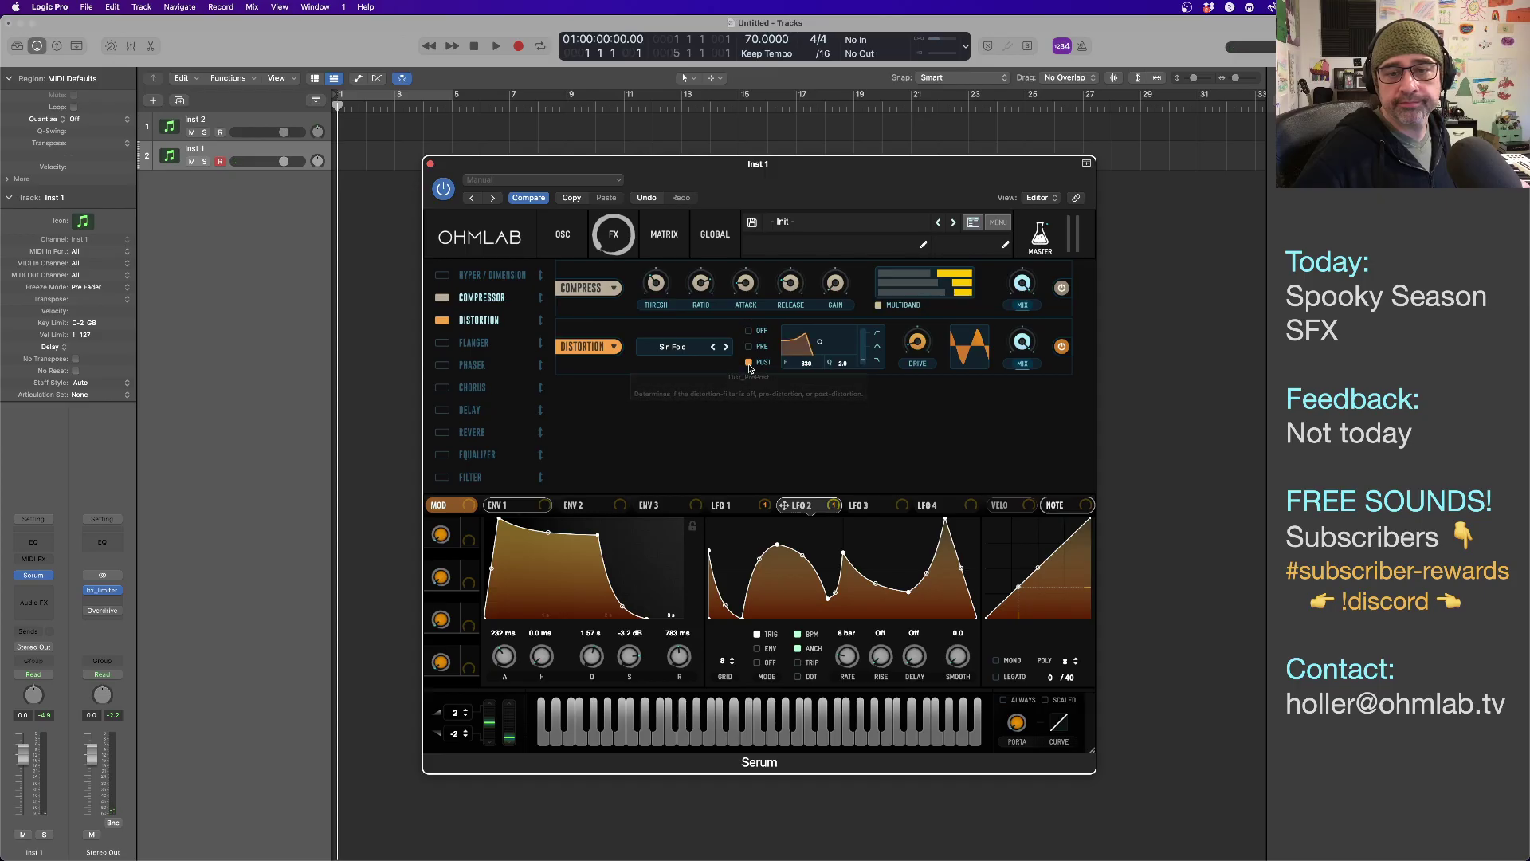
left_click_drag(821, 345, 823, 357)
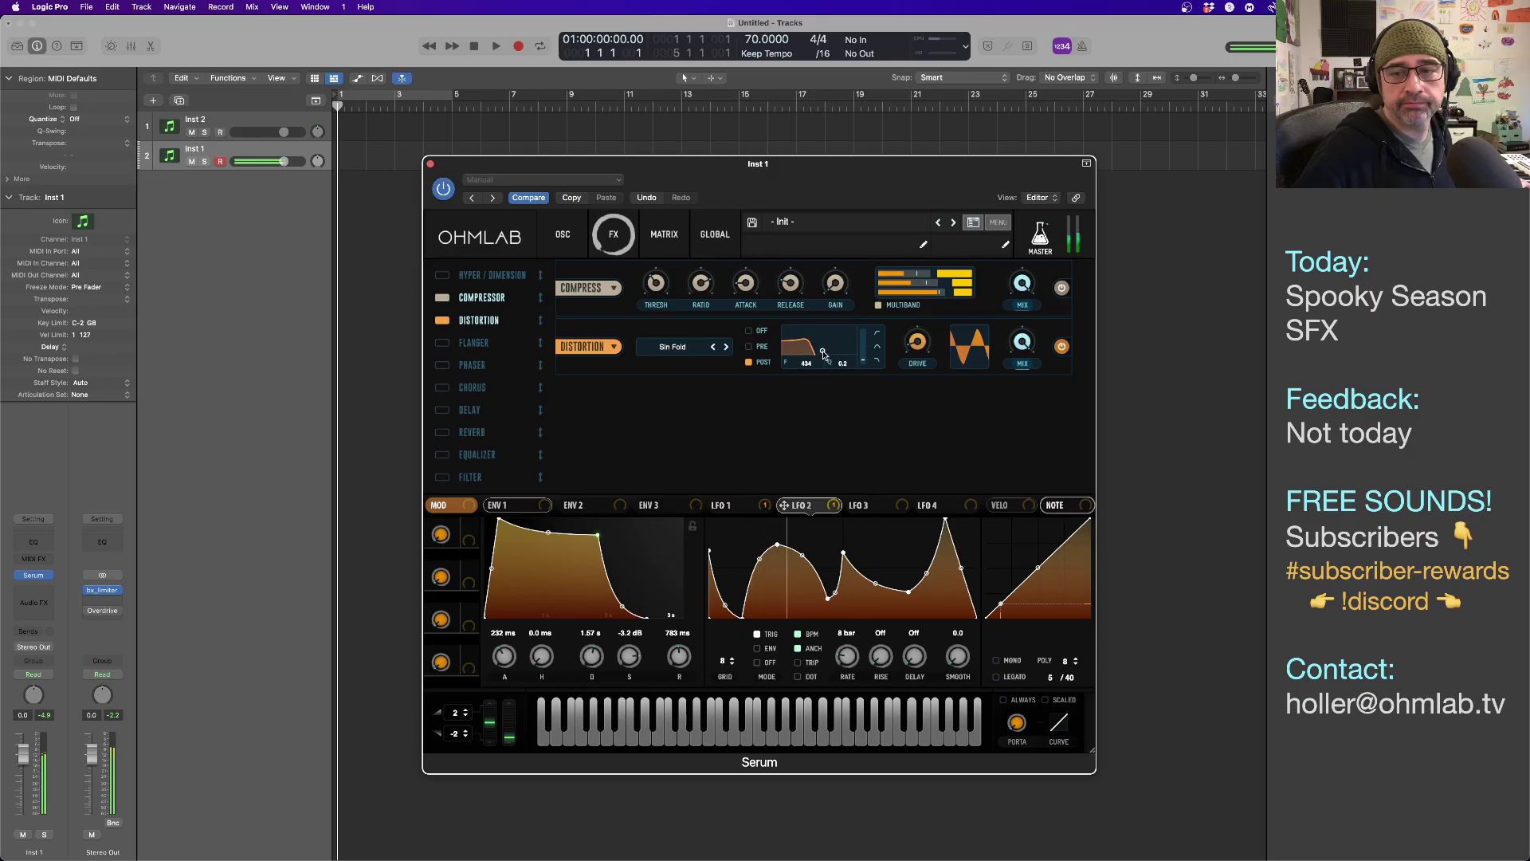
left_click_drag(1023, 344, 1029, 375)
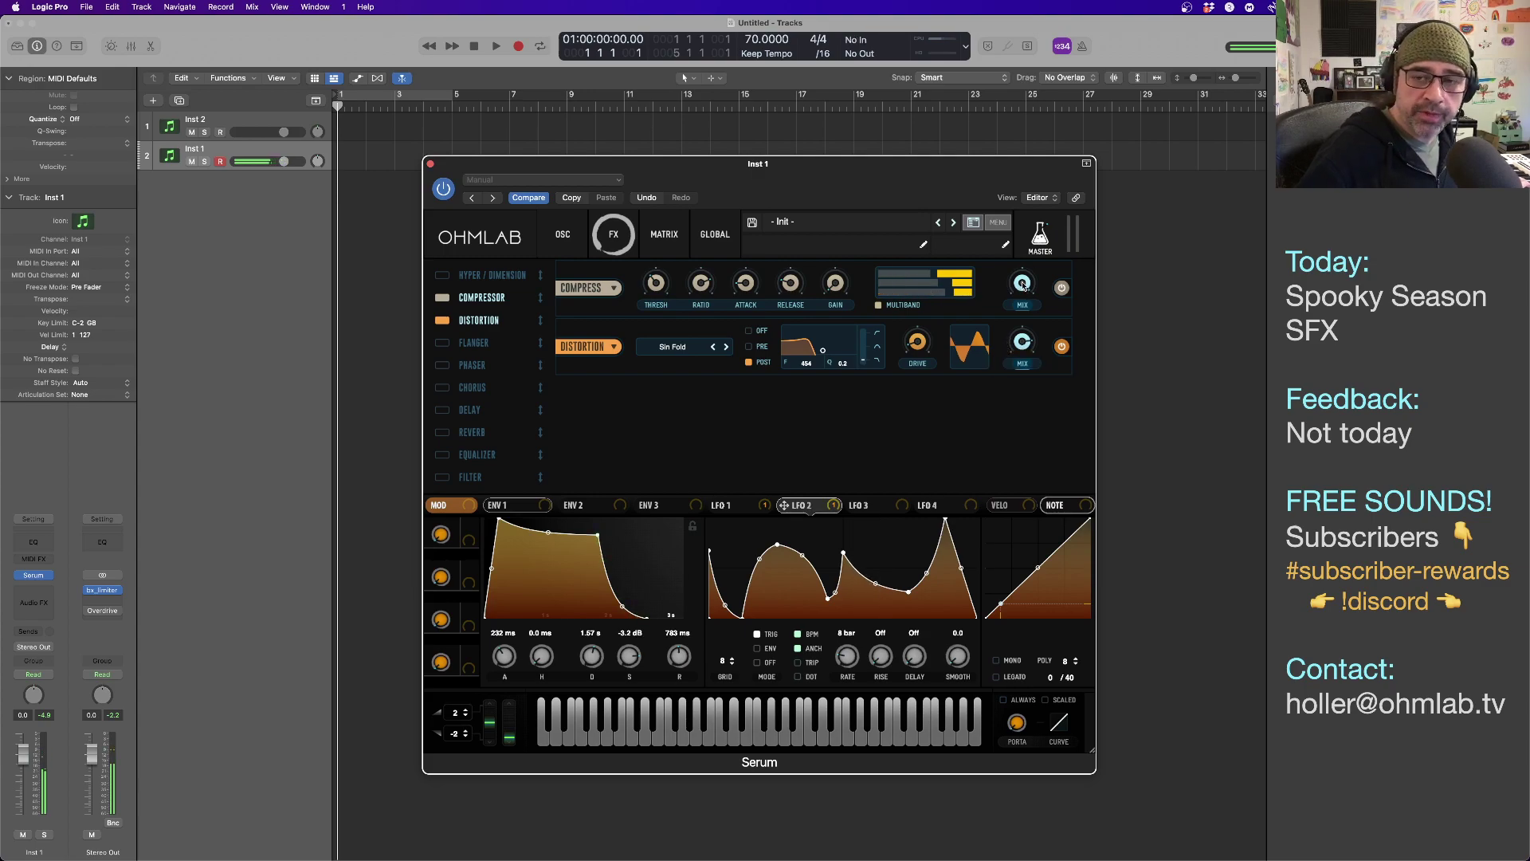
mouse_move(1023, 288)
left_click_drag(1023, 289, 1024, 291)
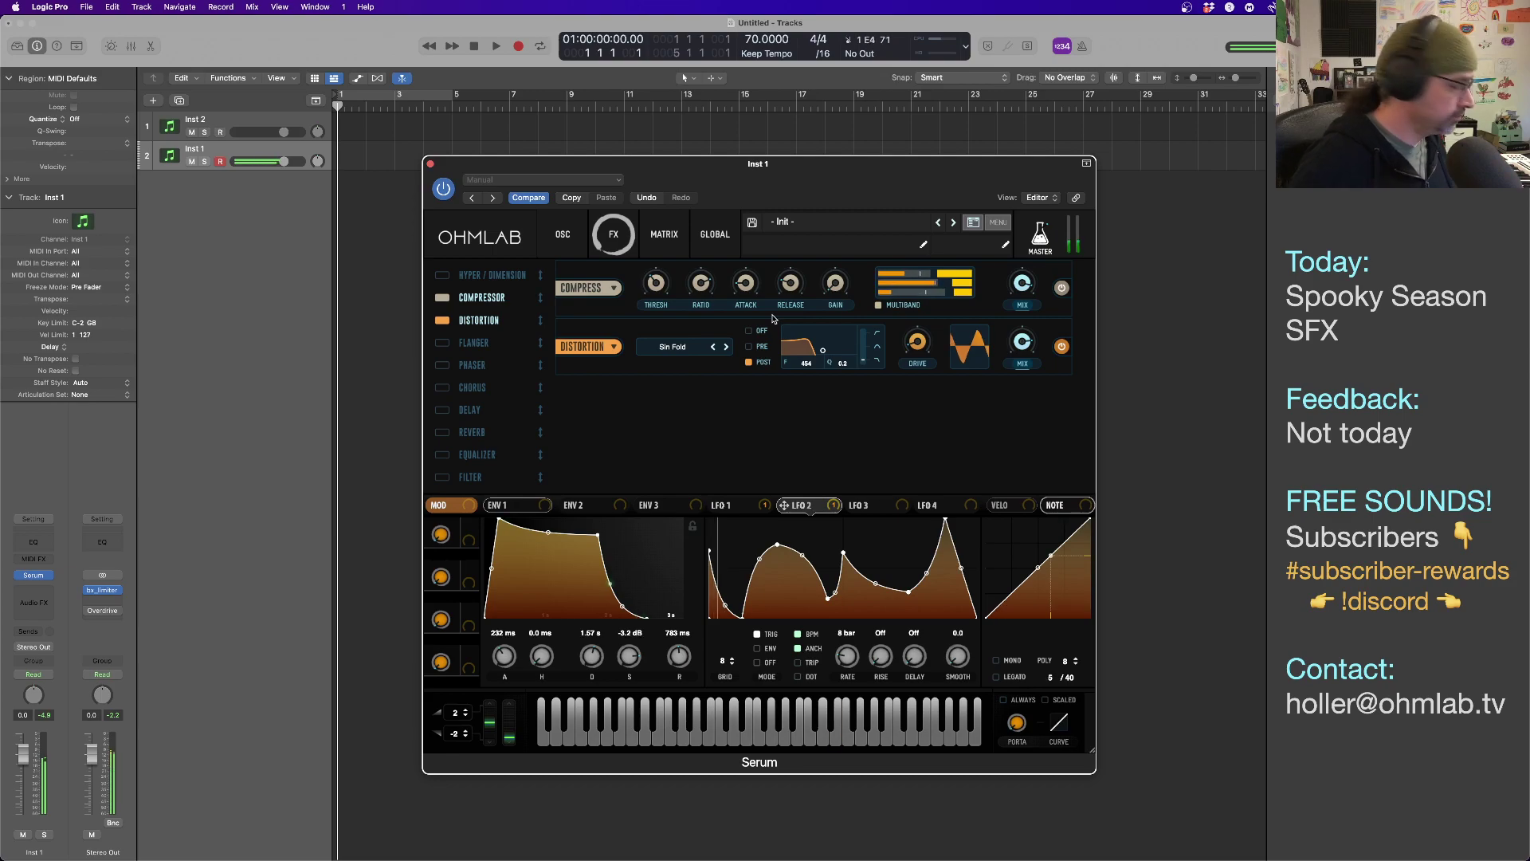
Return to the oscillator page and vary Osc B's level between zero and about 48% to judge its contribution.
left_click(563, 249)
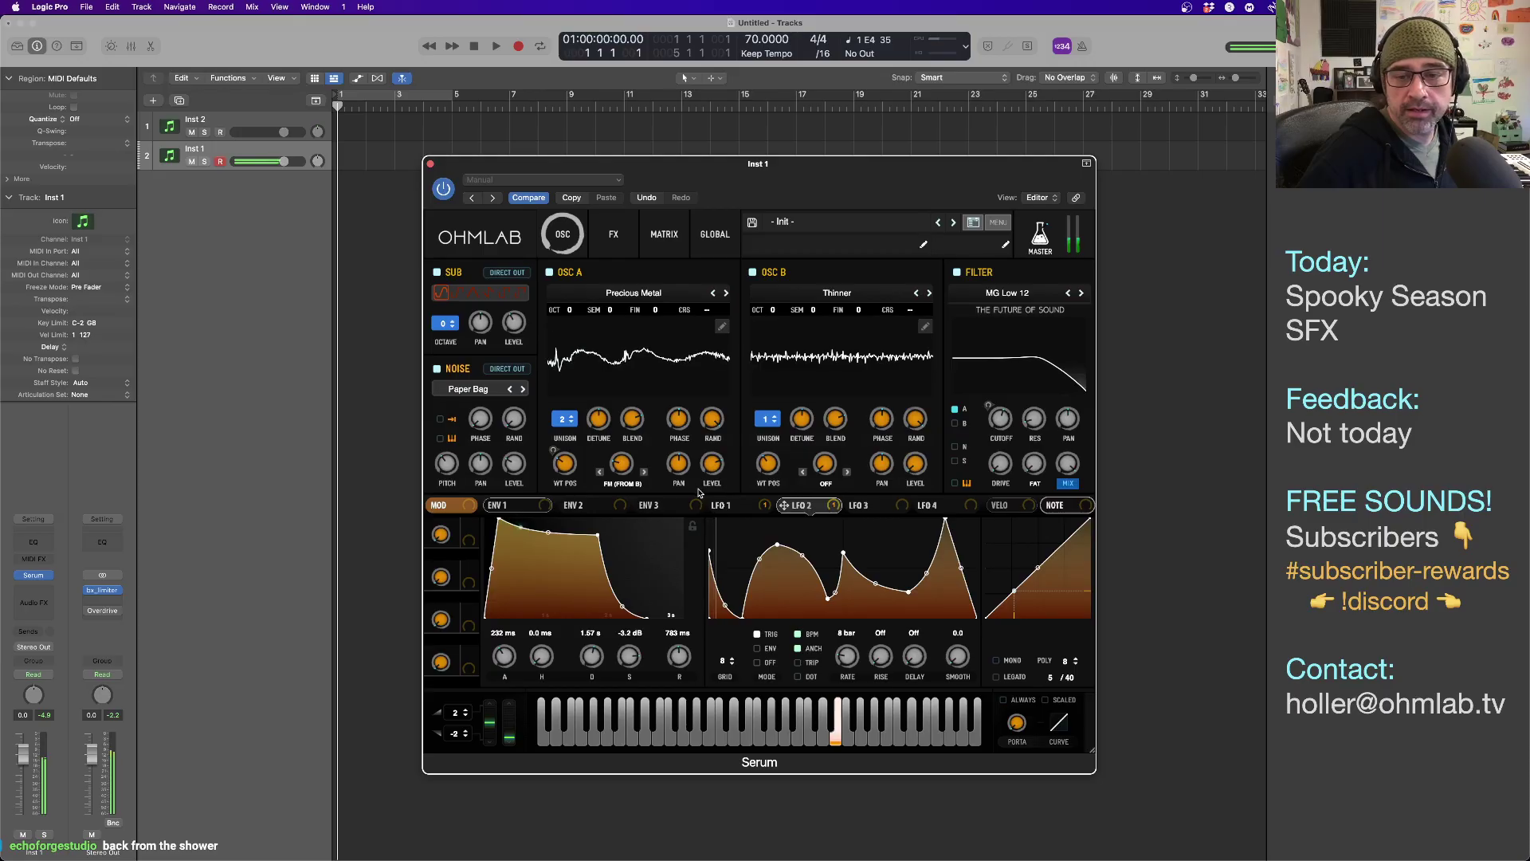
mouse_move(915, 459)
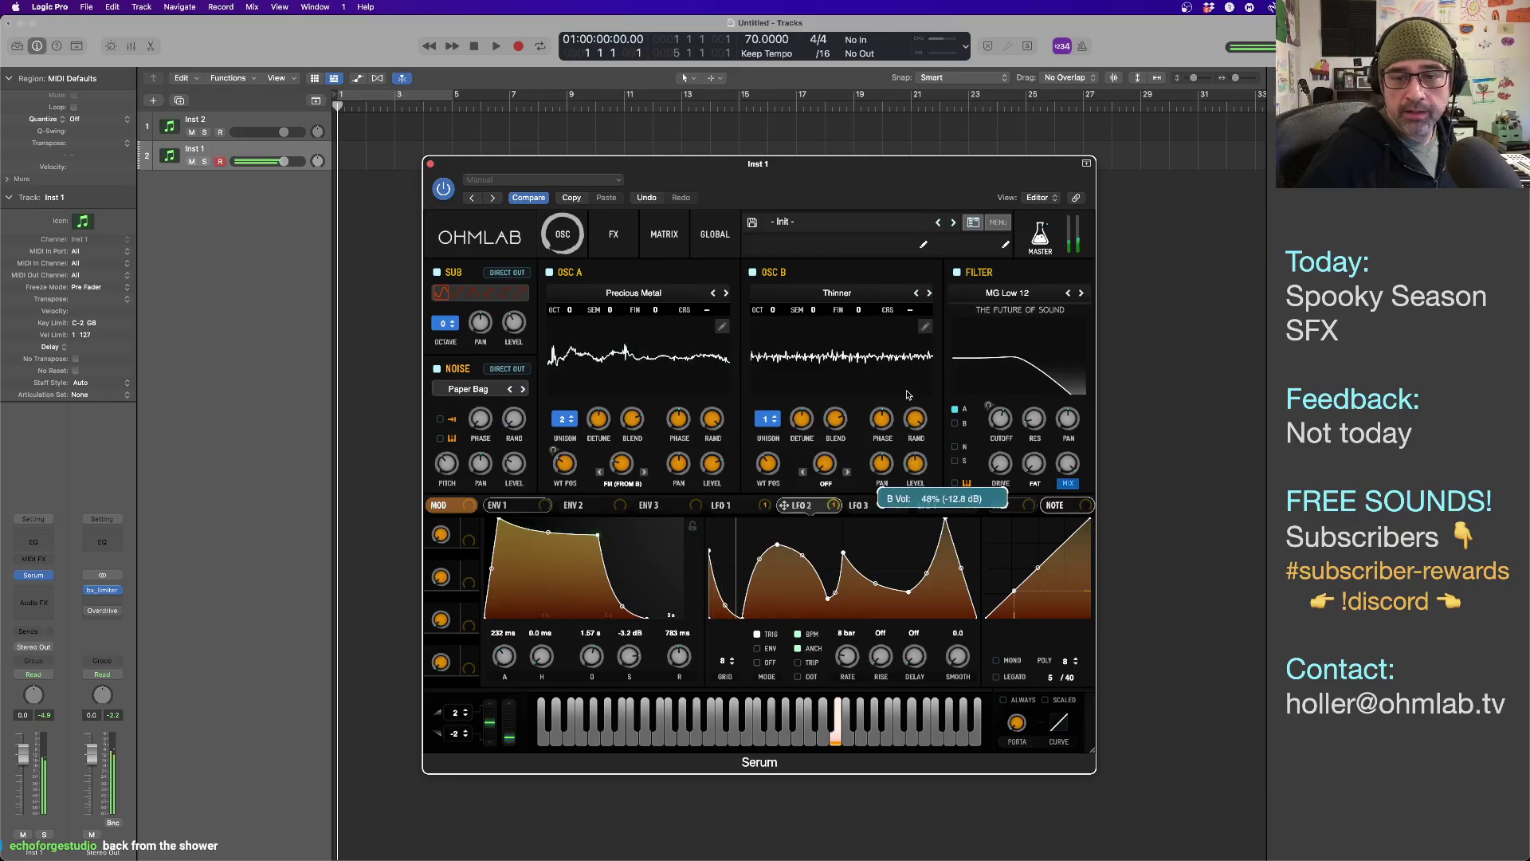
scroll(915, 461, "up", 5)
mouse_move(915, 464)
left_mouse_down()
mouse_move(919, 524)
mouse_move(908, 439)
left_mouse_up()
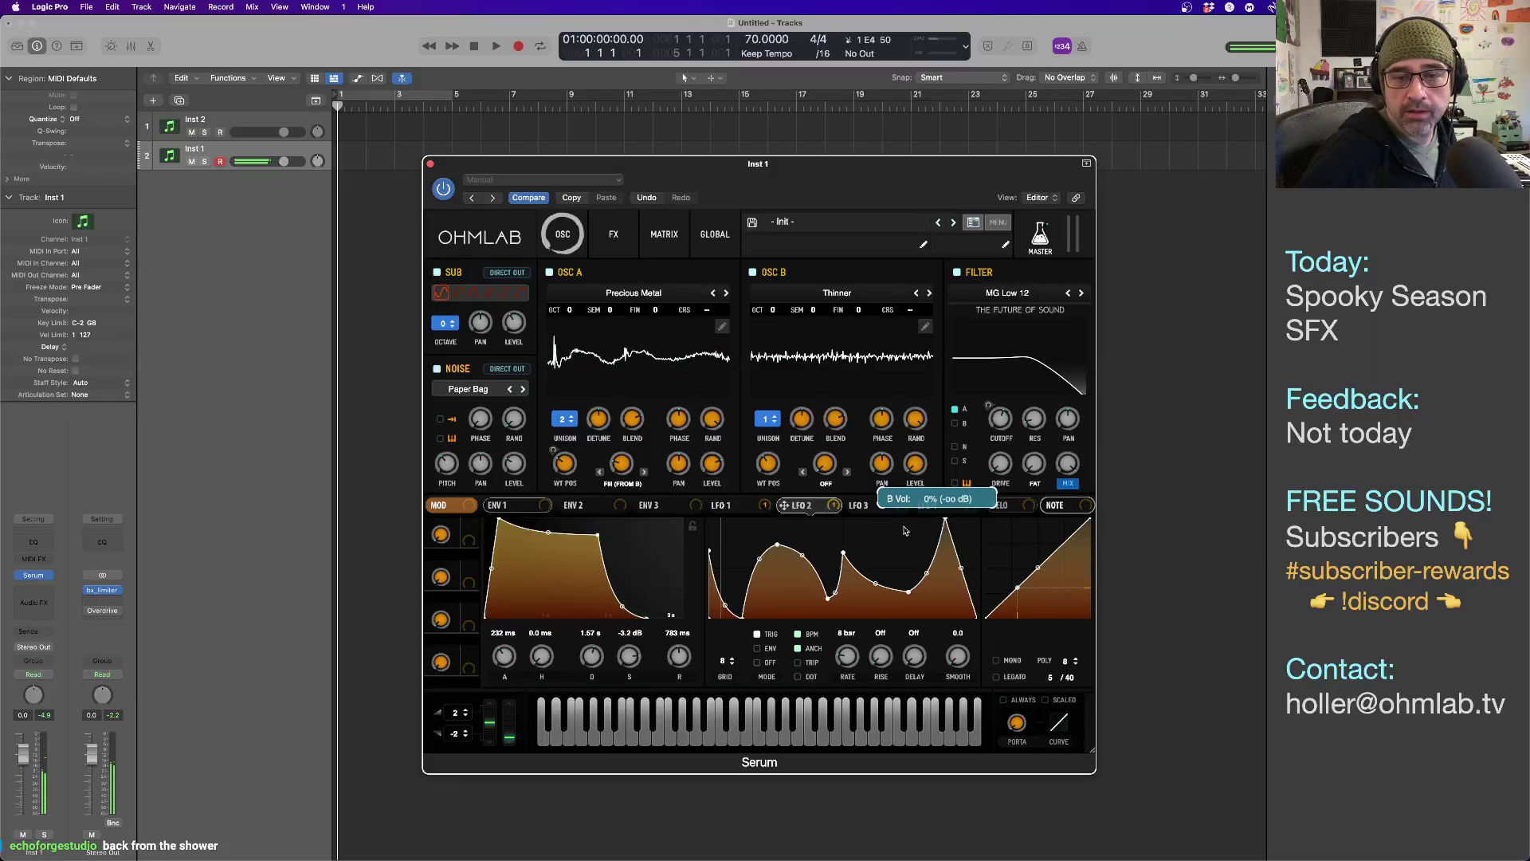
Bring Osc B's level to about 84%, disable the sub oscillator, and toggle Osc A off and back on for comparison.
left_click(550, 274)
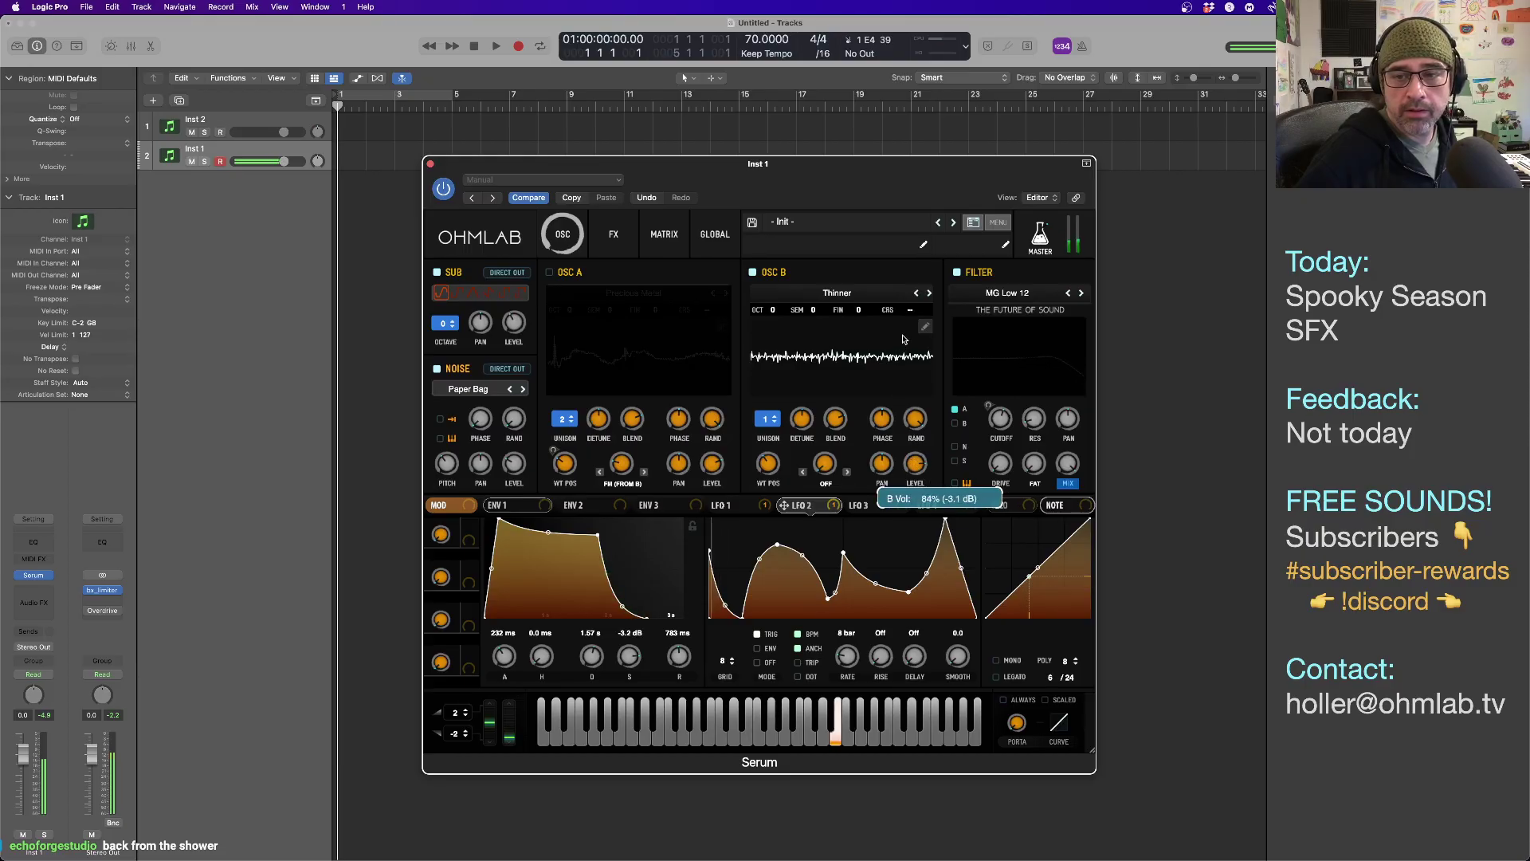
left_click(437, 273)
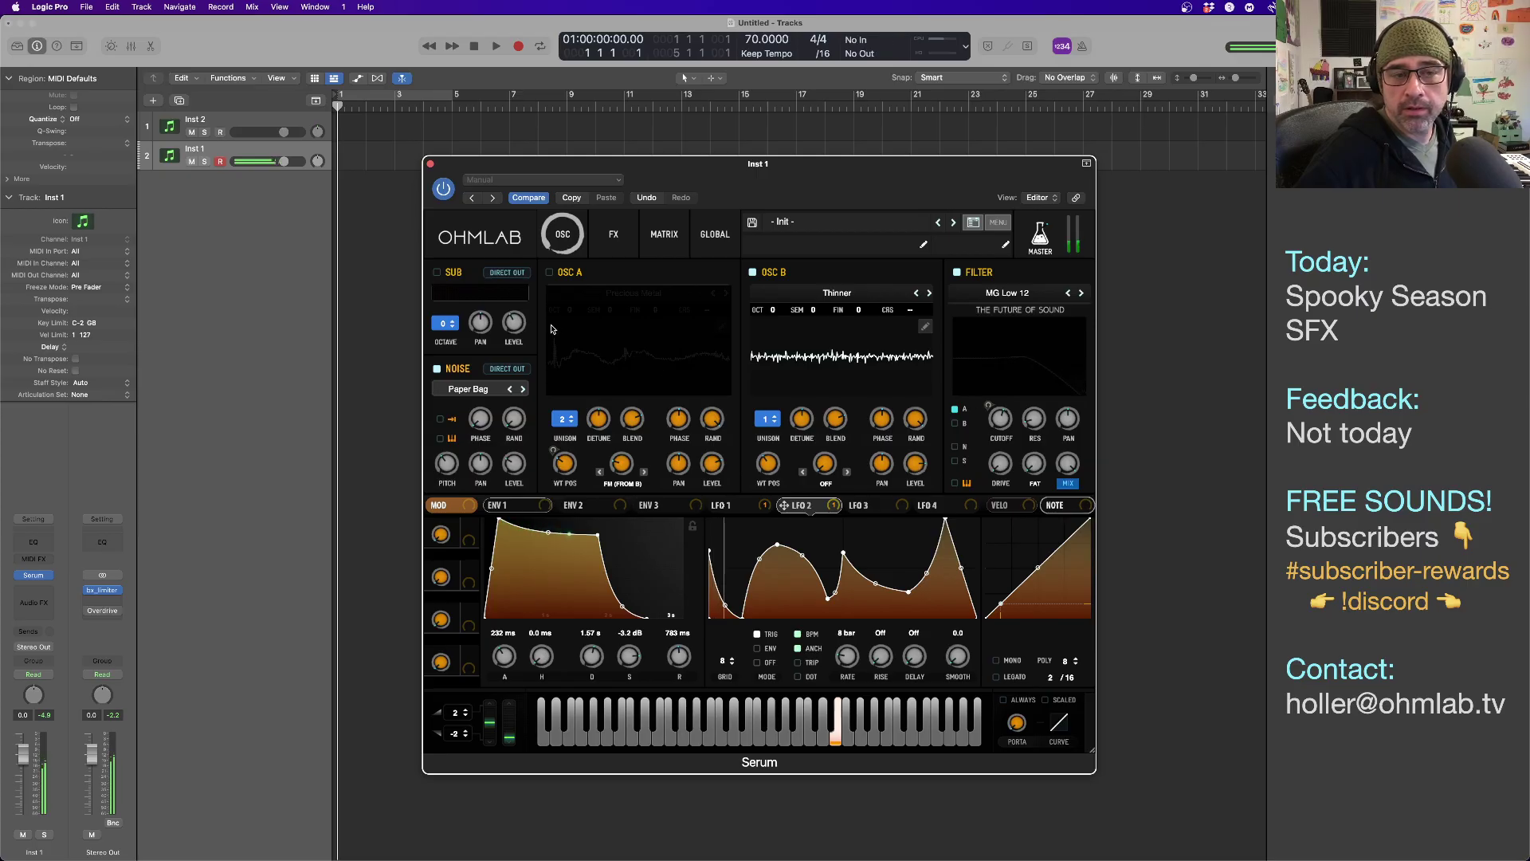
left_click(550, 274)
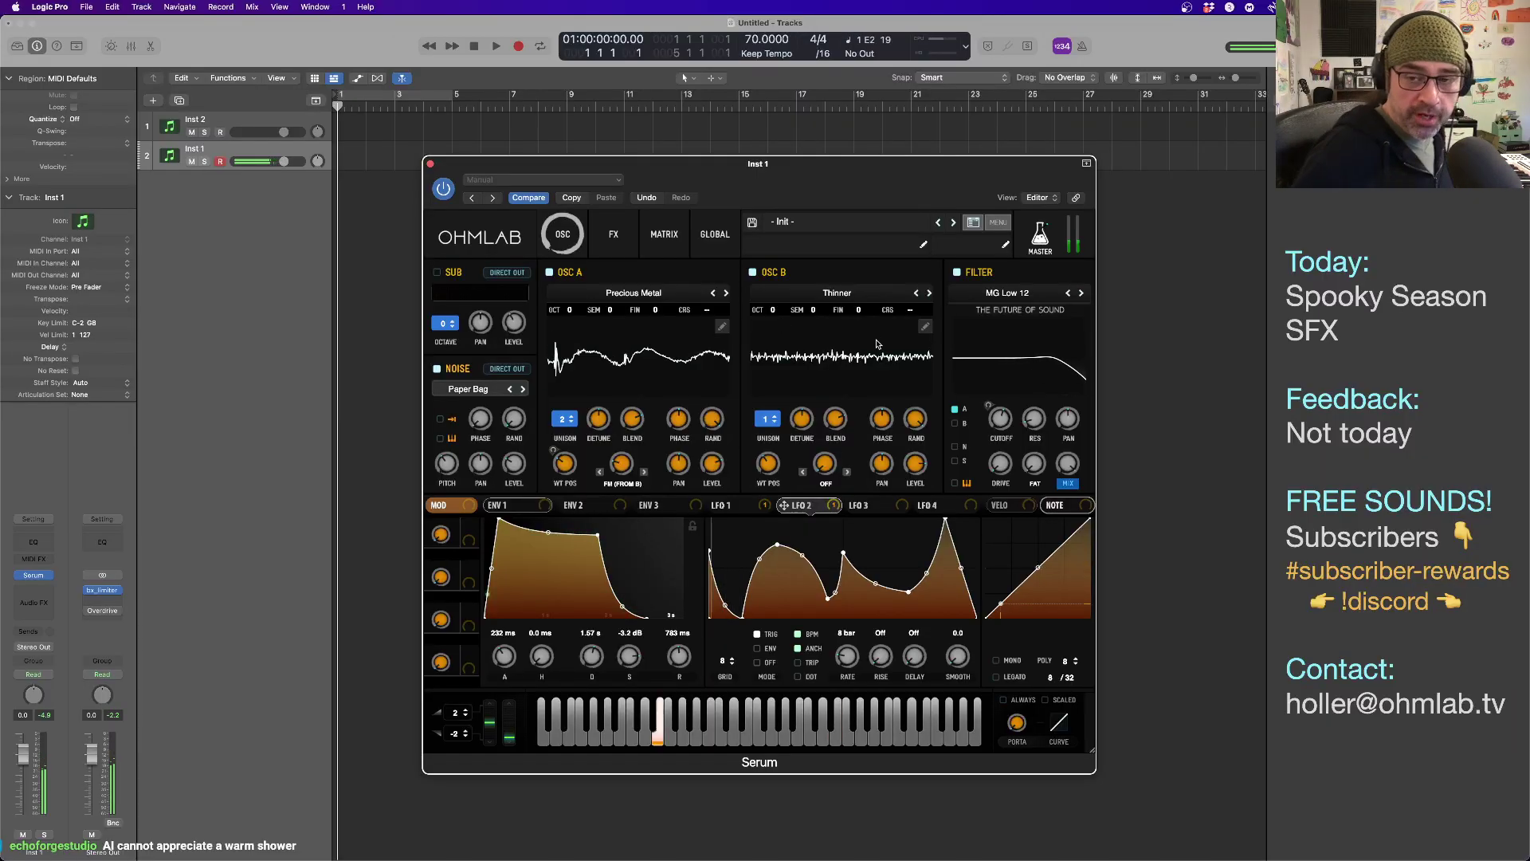
Reposition the plugin window, enable the Equalizer effect, and shape its high band as a peak with adjusted frequency, Q and gain.
mouse_move(783, 196)
left_mouse_down()
mouse_move(821, 191)
mouse_move(803, 194)
left_mouse_up()
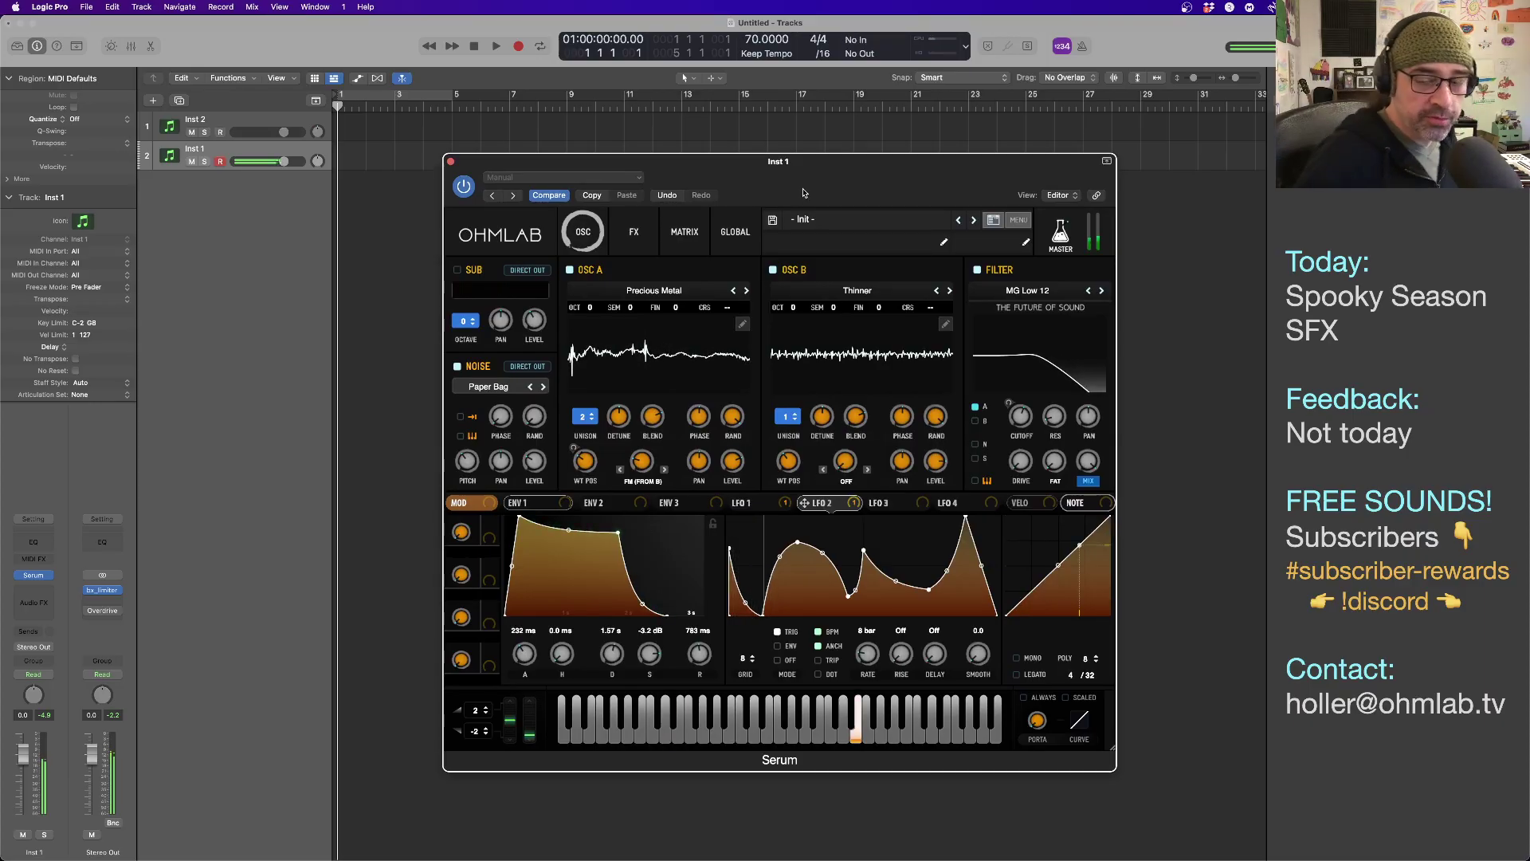
left_click_drag(836, 200, 802, 177)
left_click(603, 217)
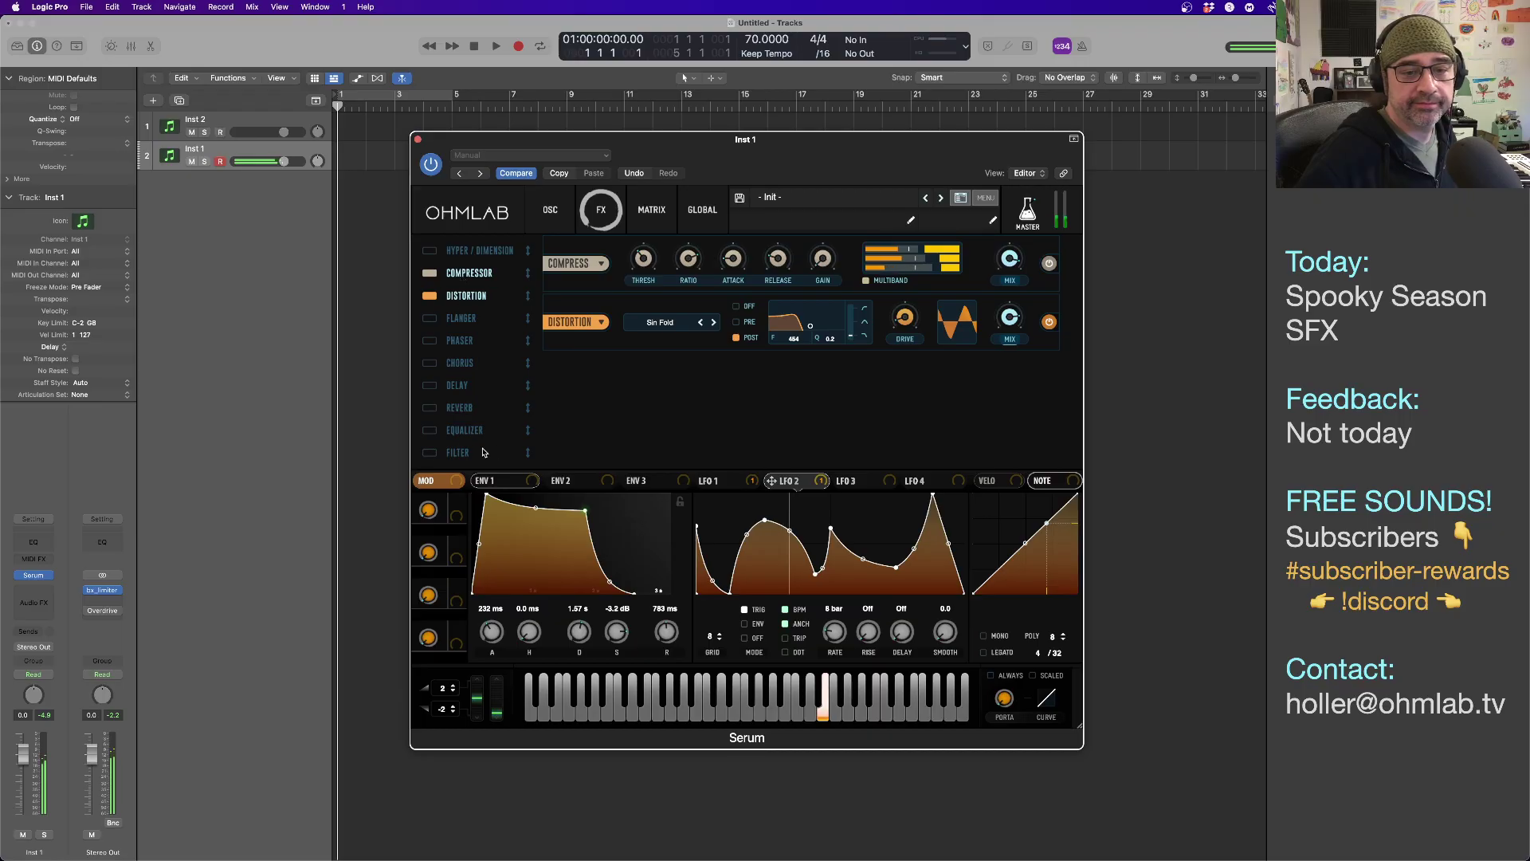
left_click(430, 430)
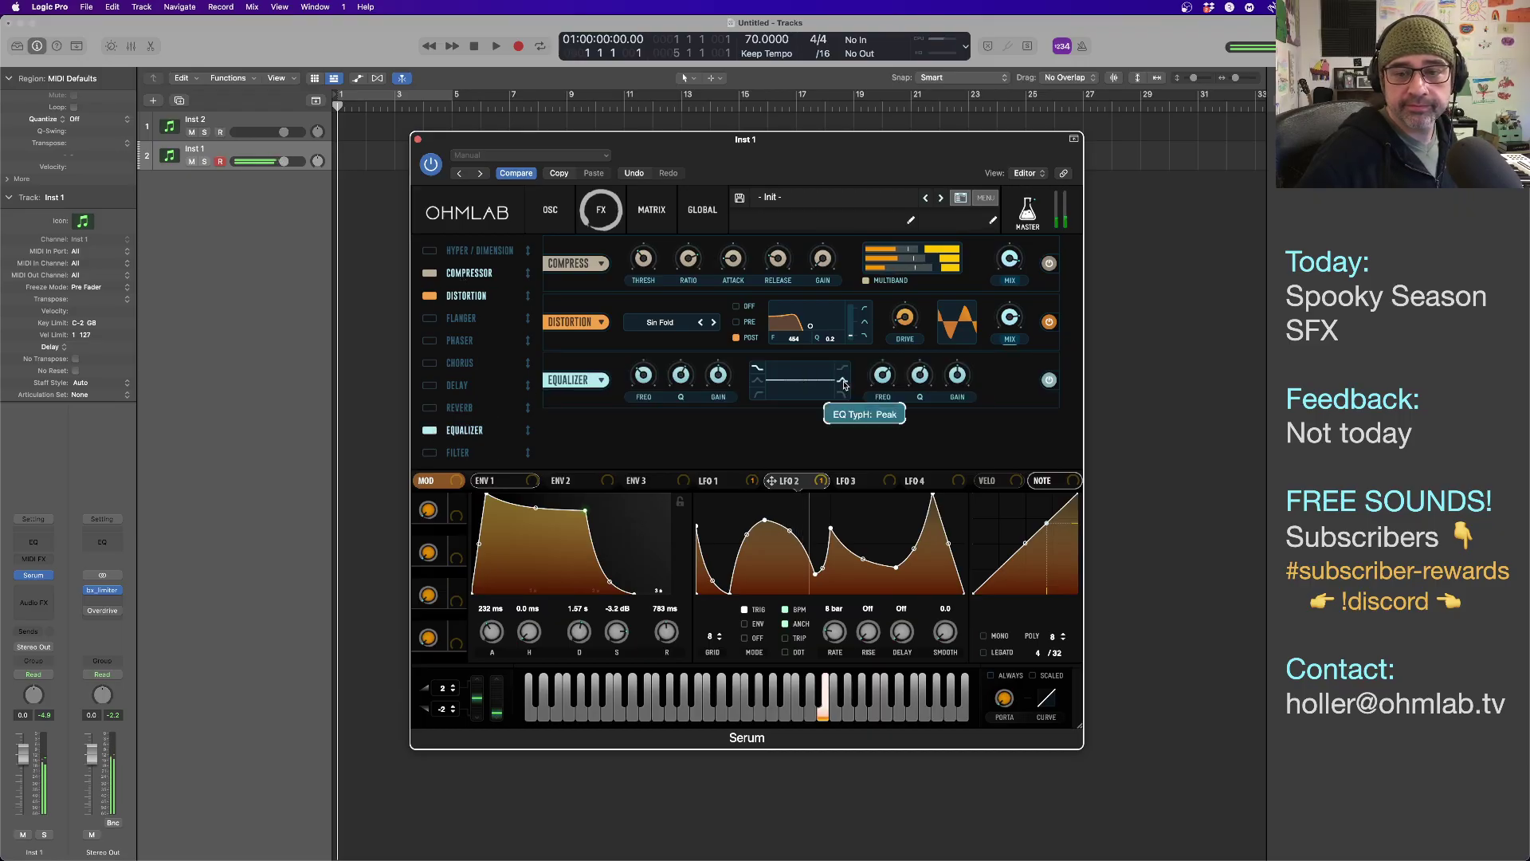
mouse_move(882, 380)
left_mouse_down()
mouse_move(952, 378)
mouse_move(888, 375)
left_mouse_up()
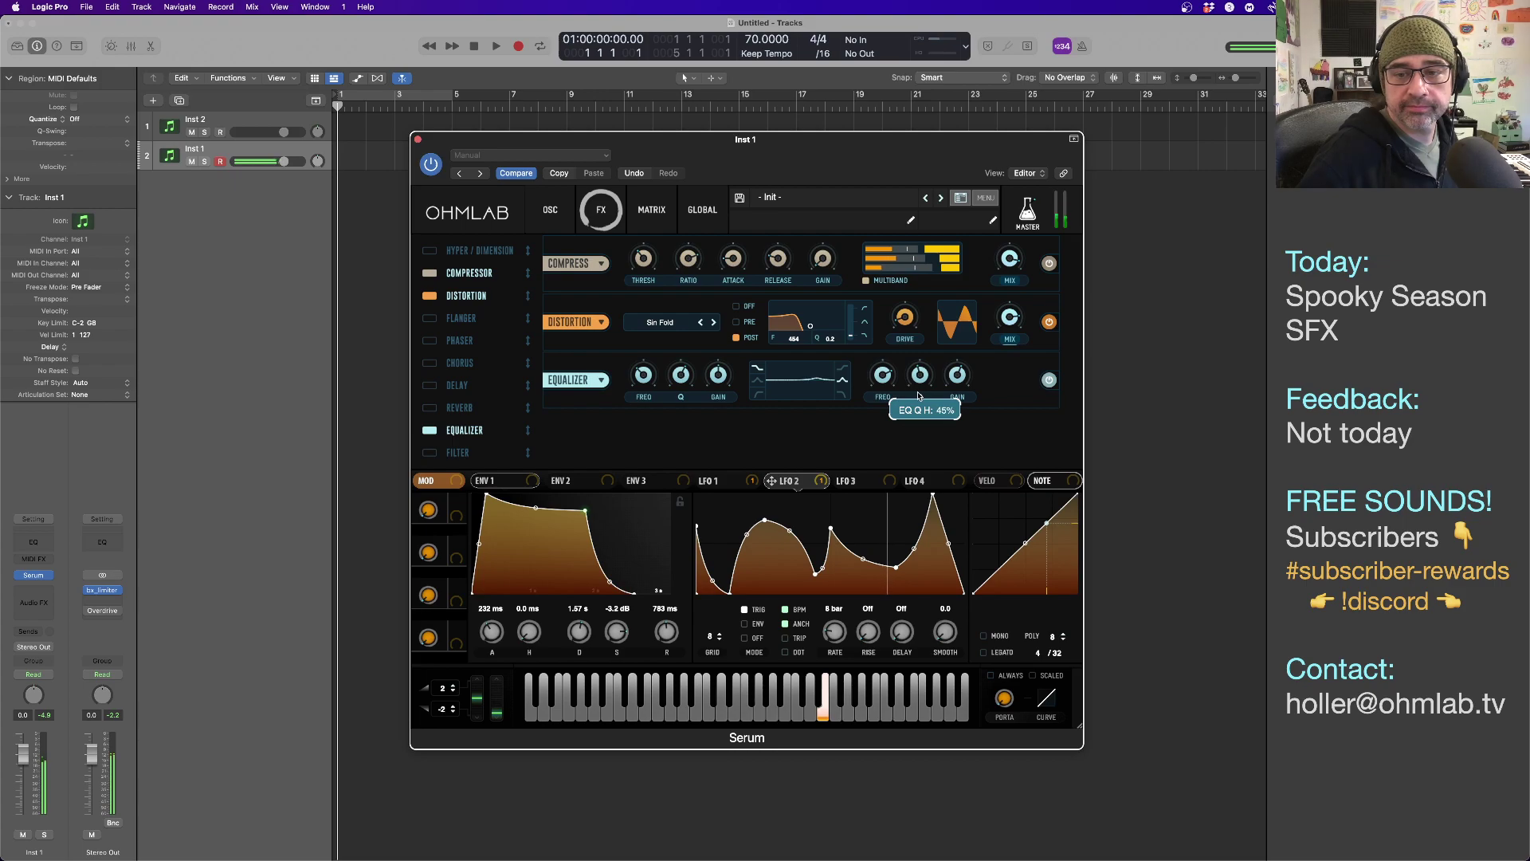
left_click_drag(957, 375, 954, 372)
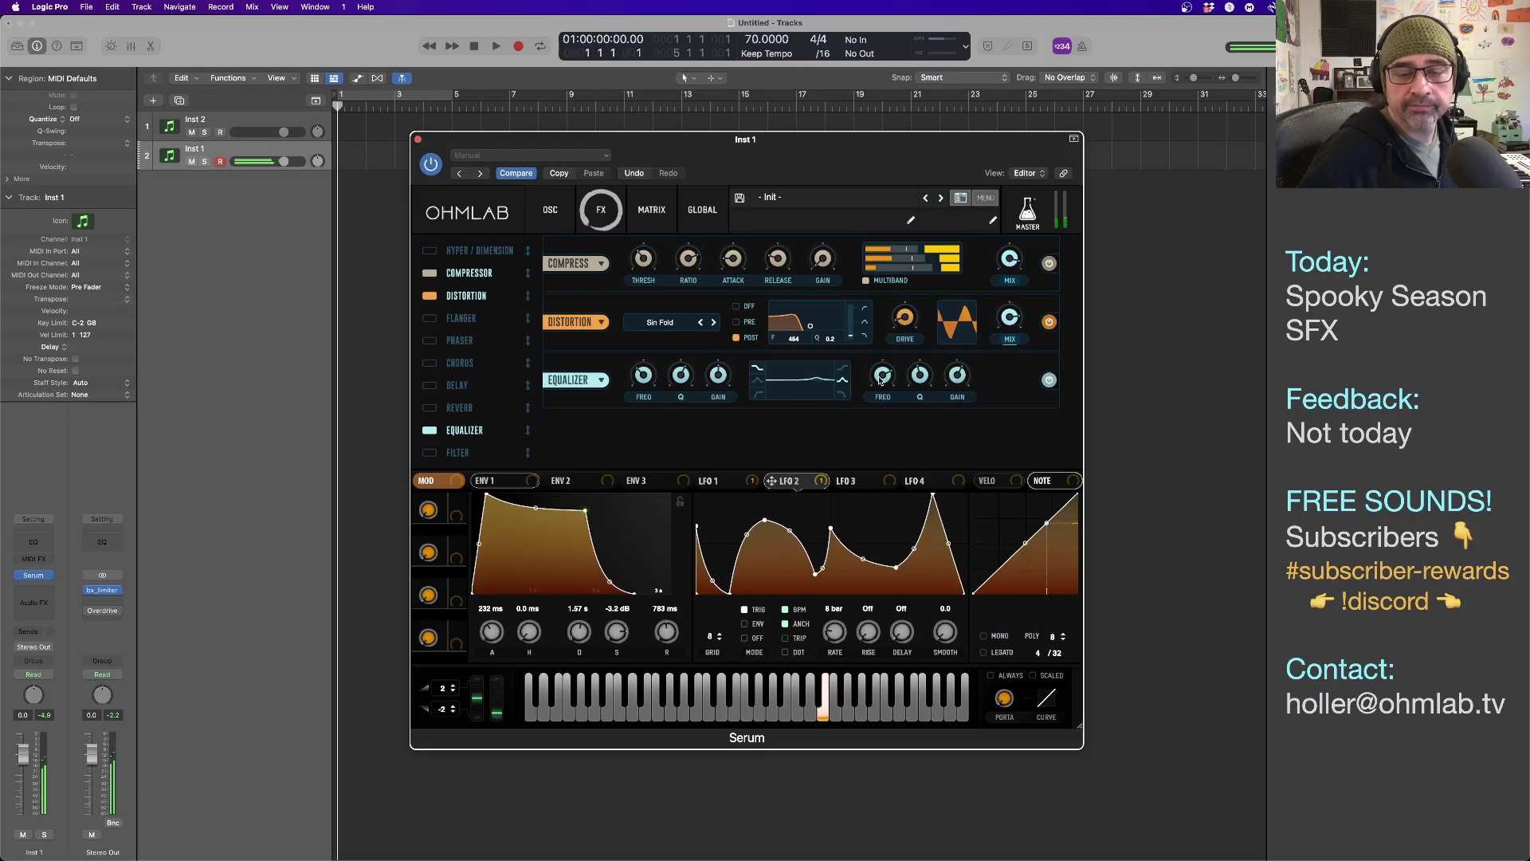
Make the equalizer's low band a low cut at a reduced frequency, and try the equalizer ahead of the Compressor before returning it after the Distortion.
left_click(759, 395)
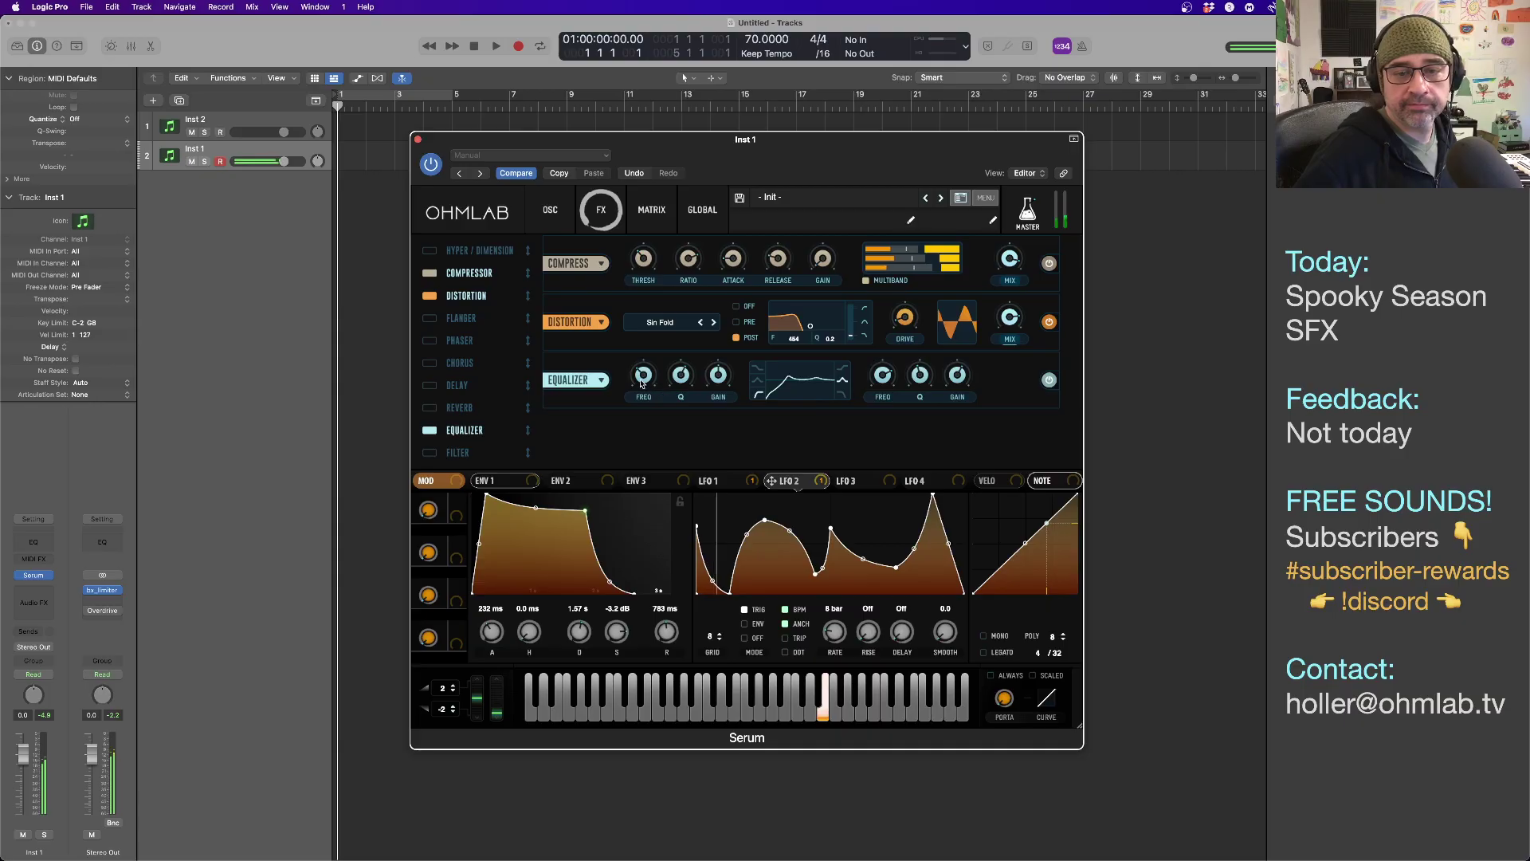
left_click_drag(641, 379, 640, 413)
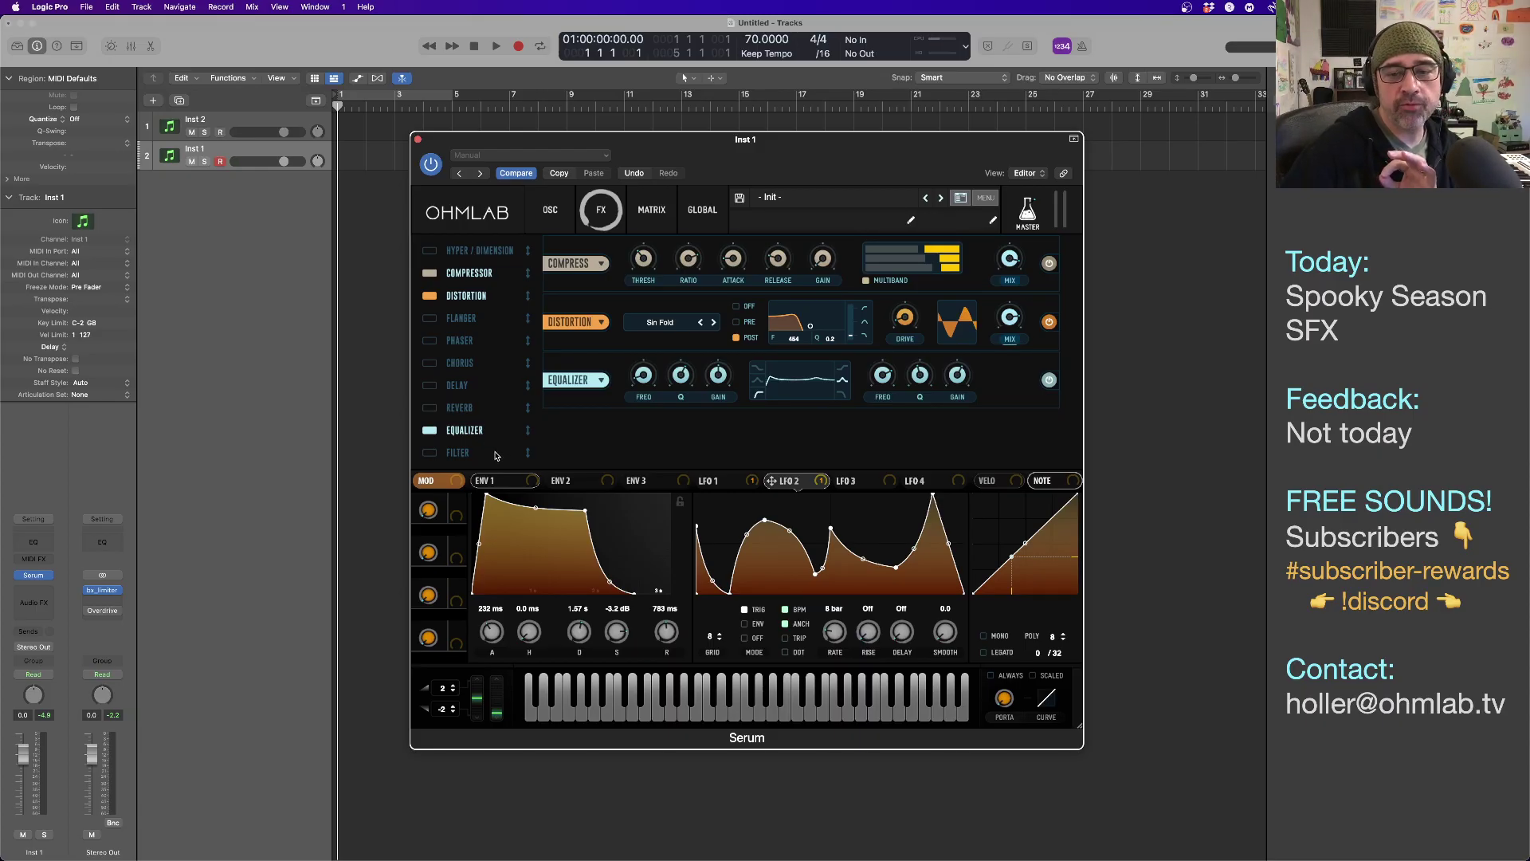
left_click_drag(507, 427, 504, 268)
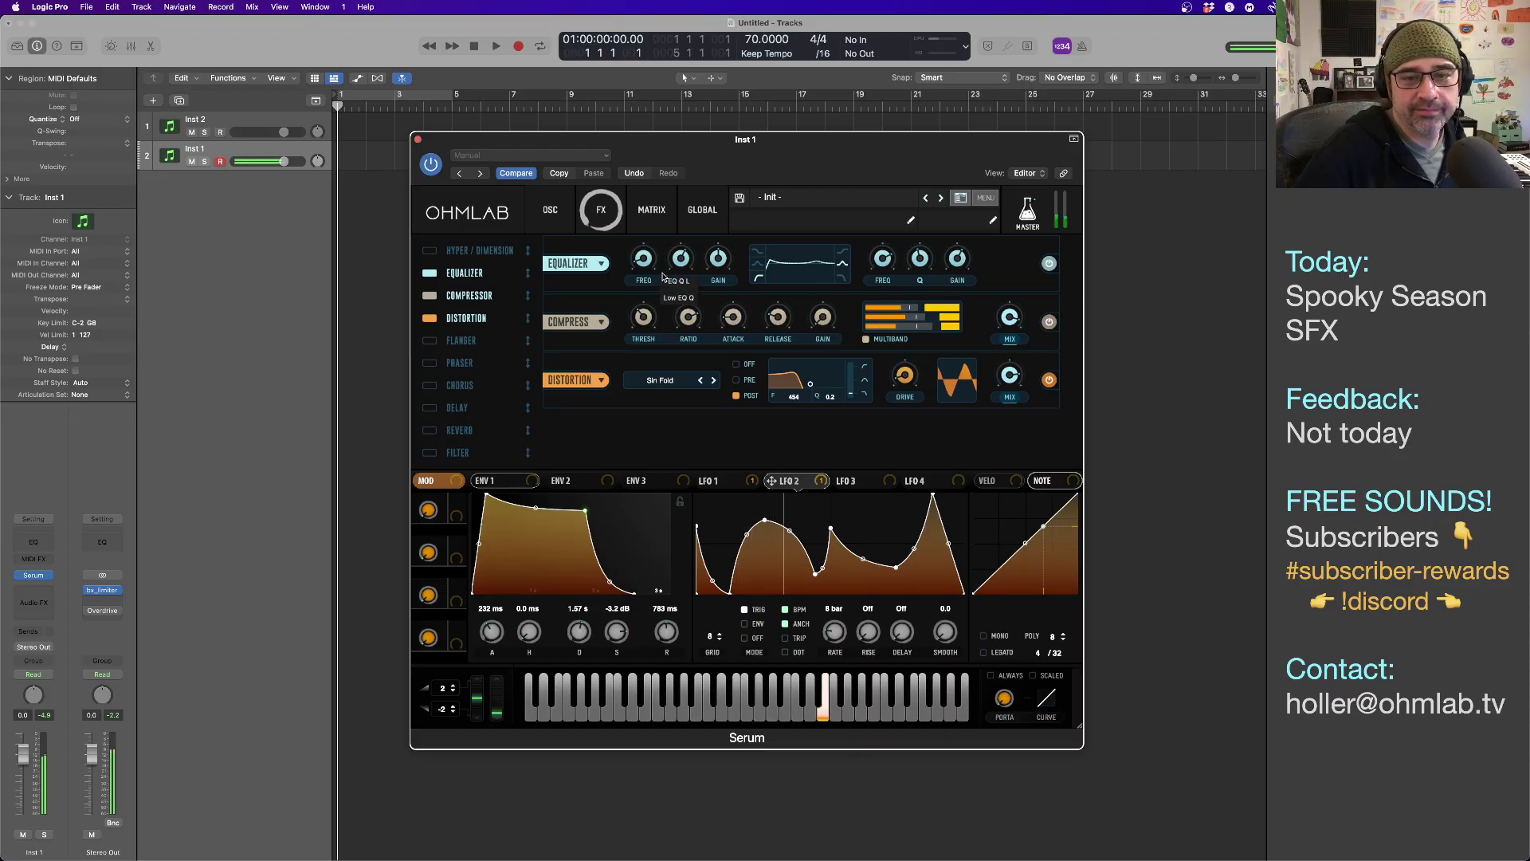
left_click_drag(489, 284, 499, 344)
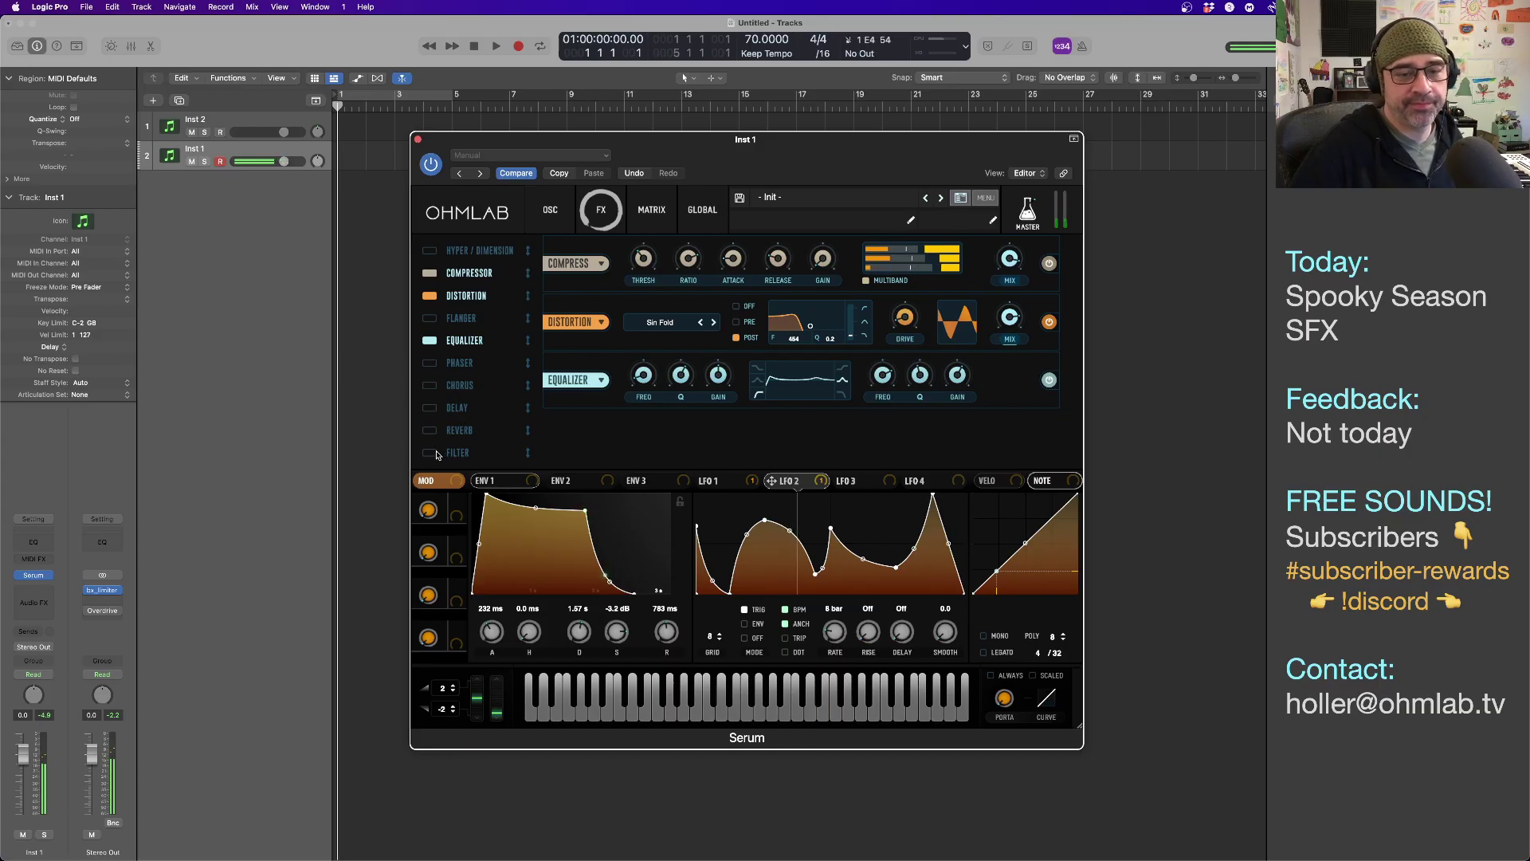
Enable the Filter effect and set its type to Combs.
left_click(481, 454)
left_click(679, 437)
mouse_move(661, 494)
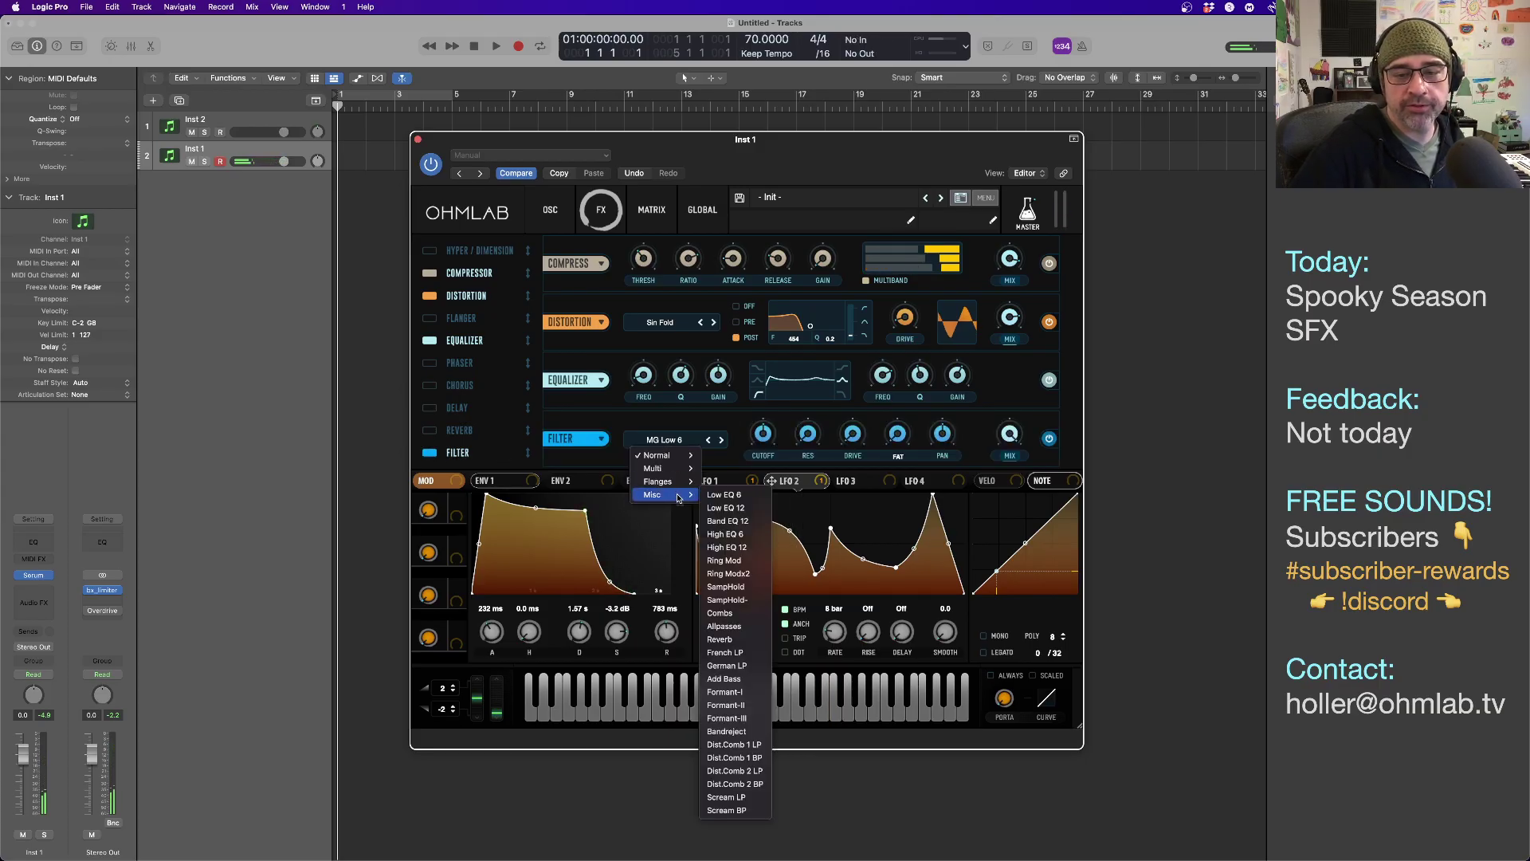
left_click(750, 614)
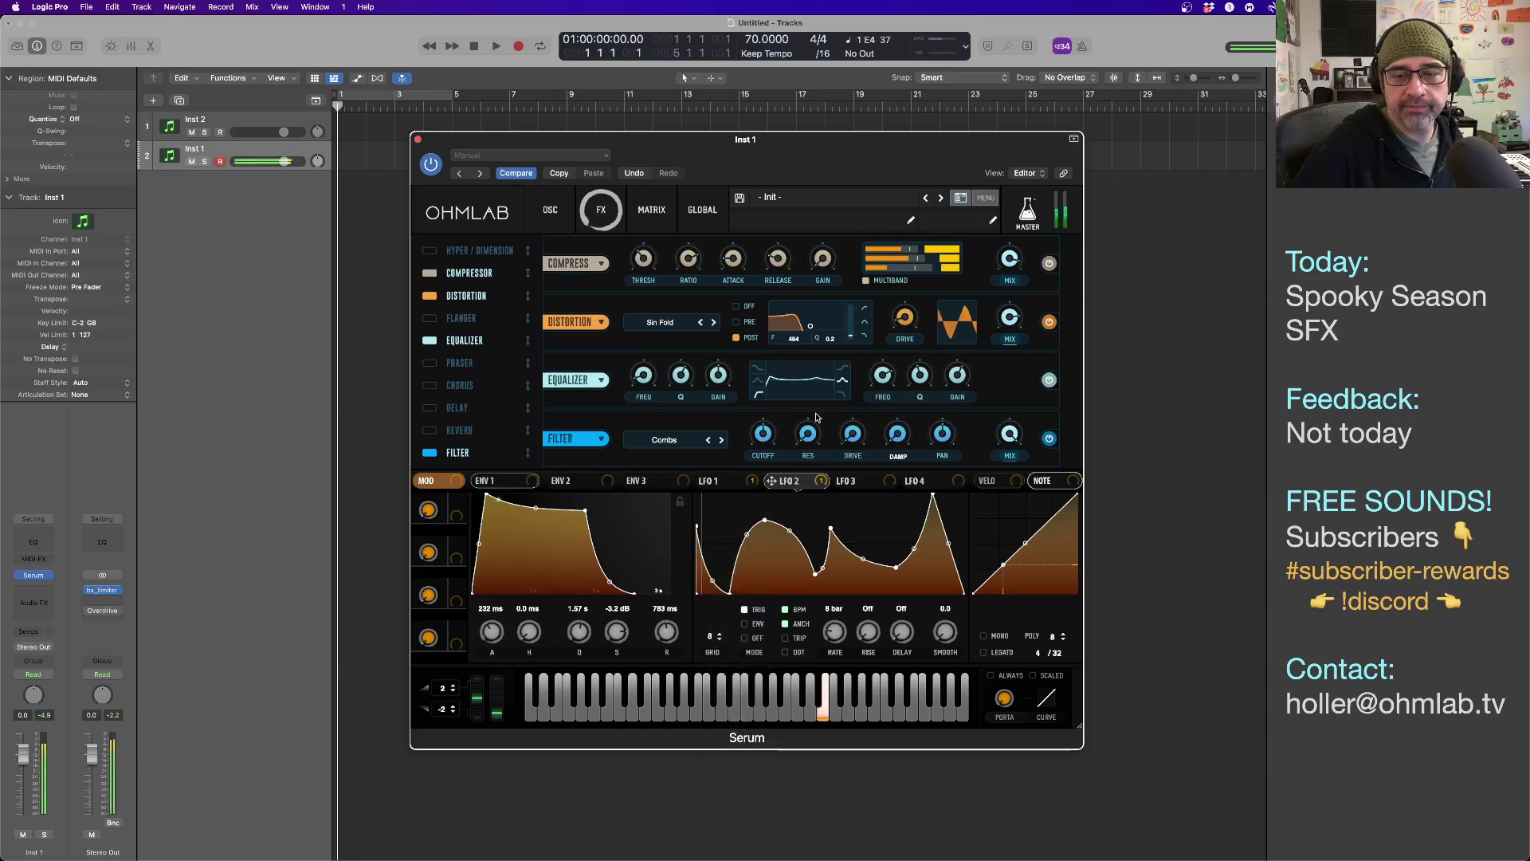
Adjust the comb filter's cutoff and raise its resonance to about 87%.
mouse_move(763, 420)
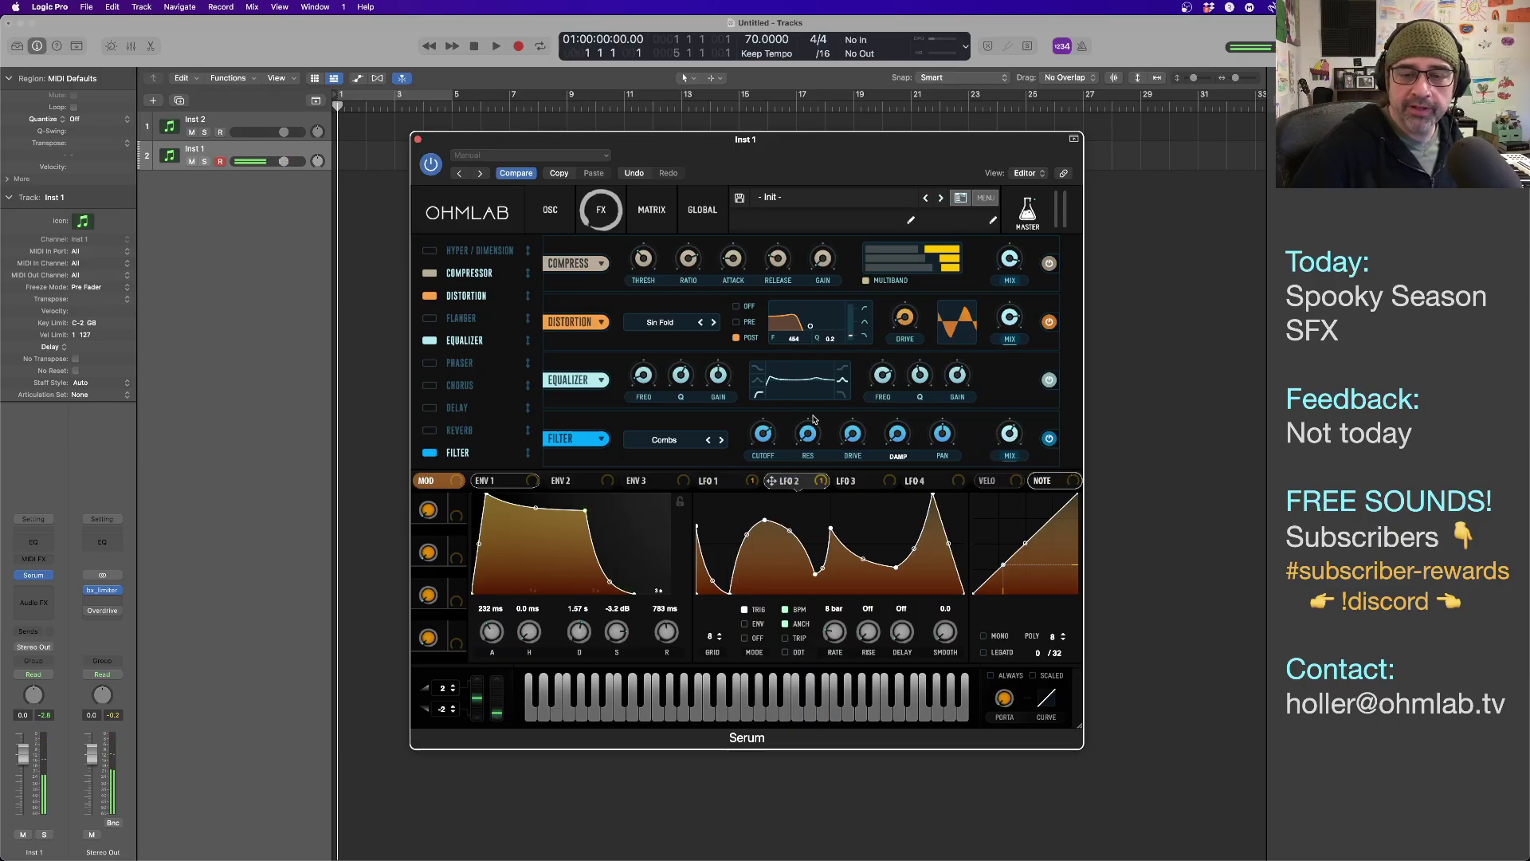
mouse_move(810, 439)
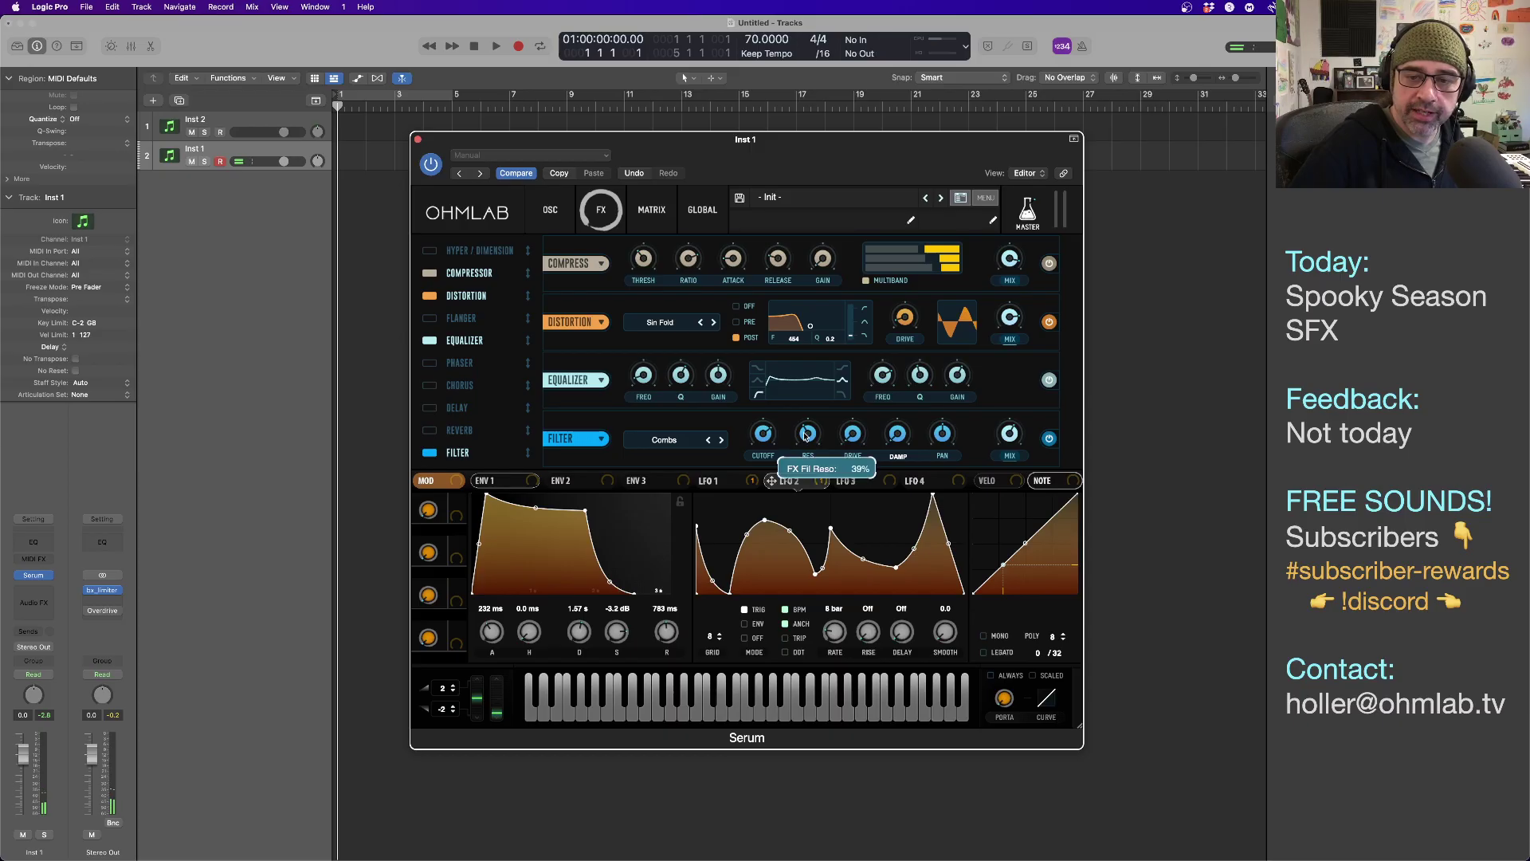
left_click_drag(809, 432, 809, 421)
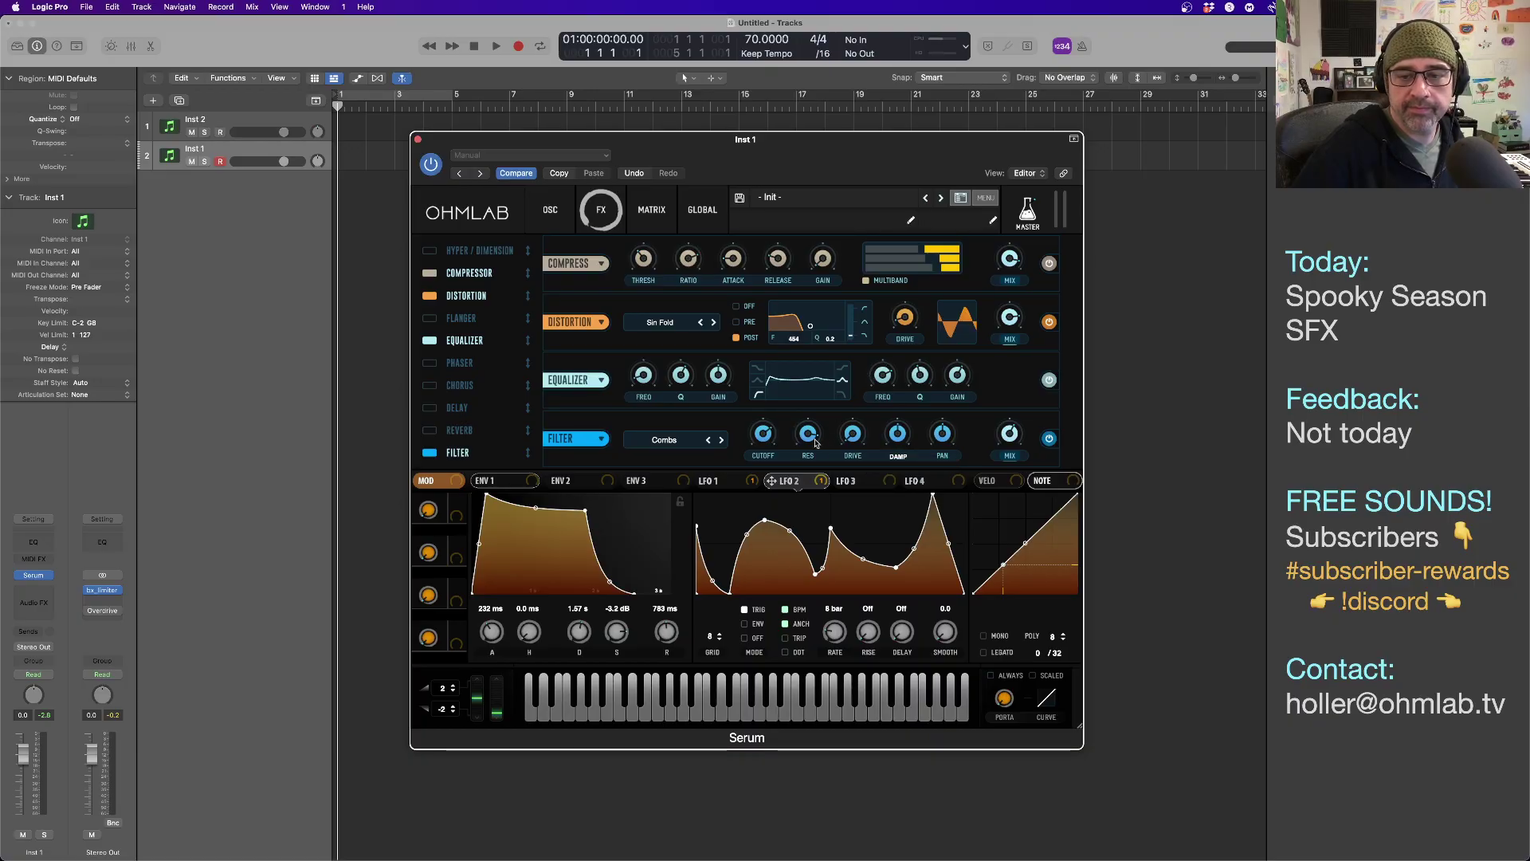
left_click_drag(807, 436, 807, 432)
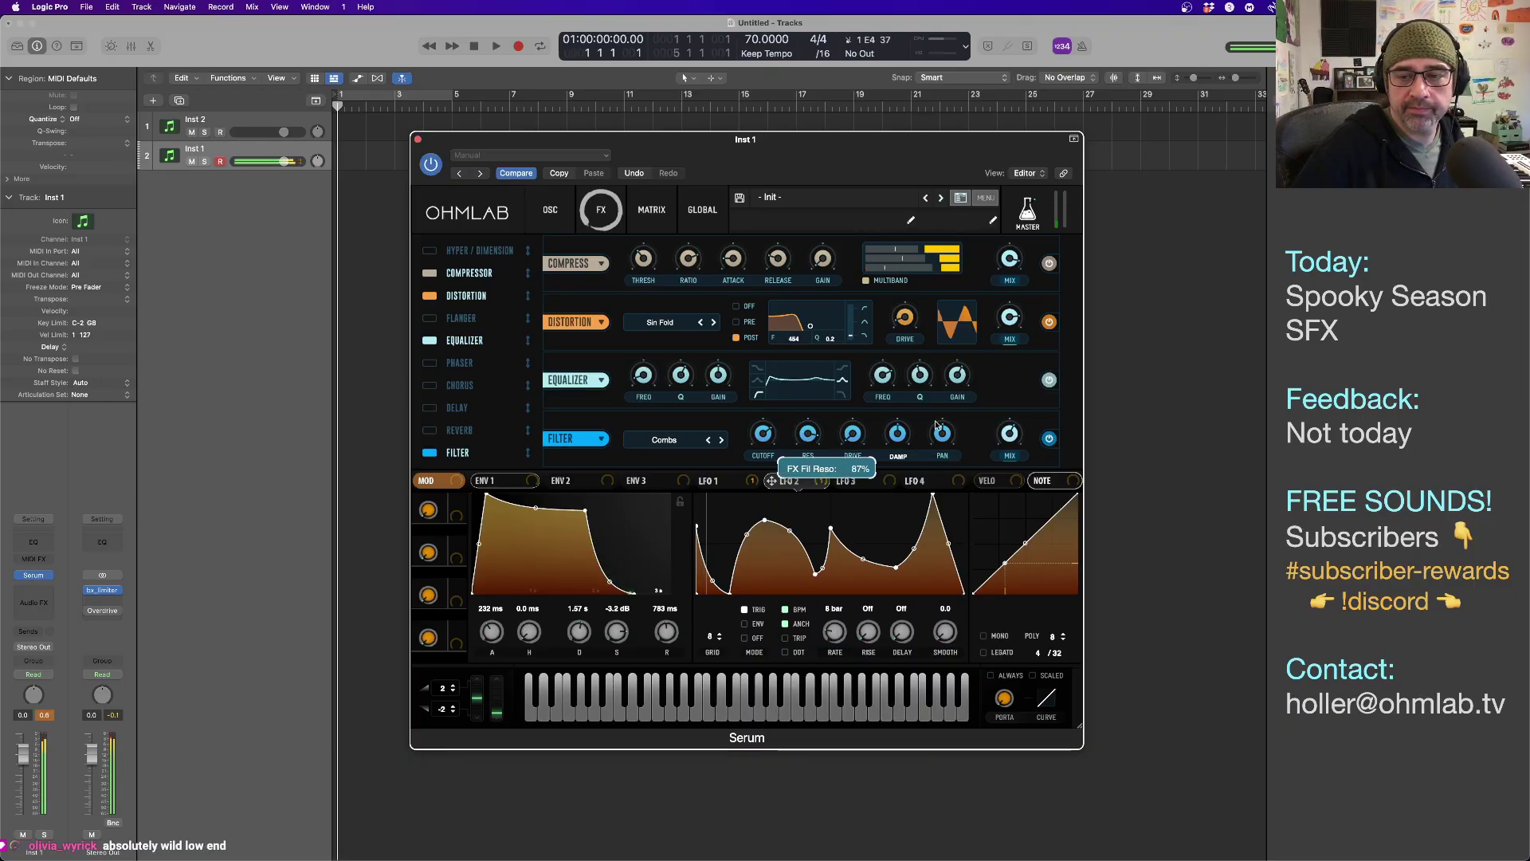
Lower the comb filter's mix to about 11% and readjust its resonance to suit.
left_click_drag(1012, 437, 1014, 500)
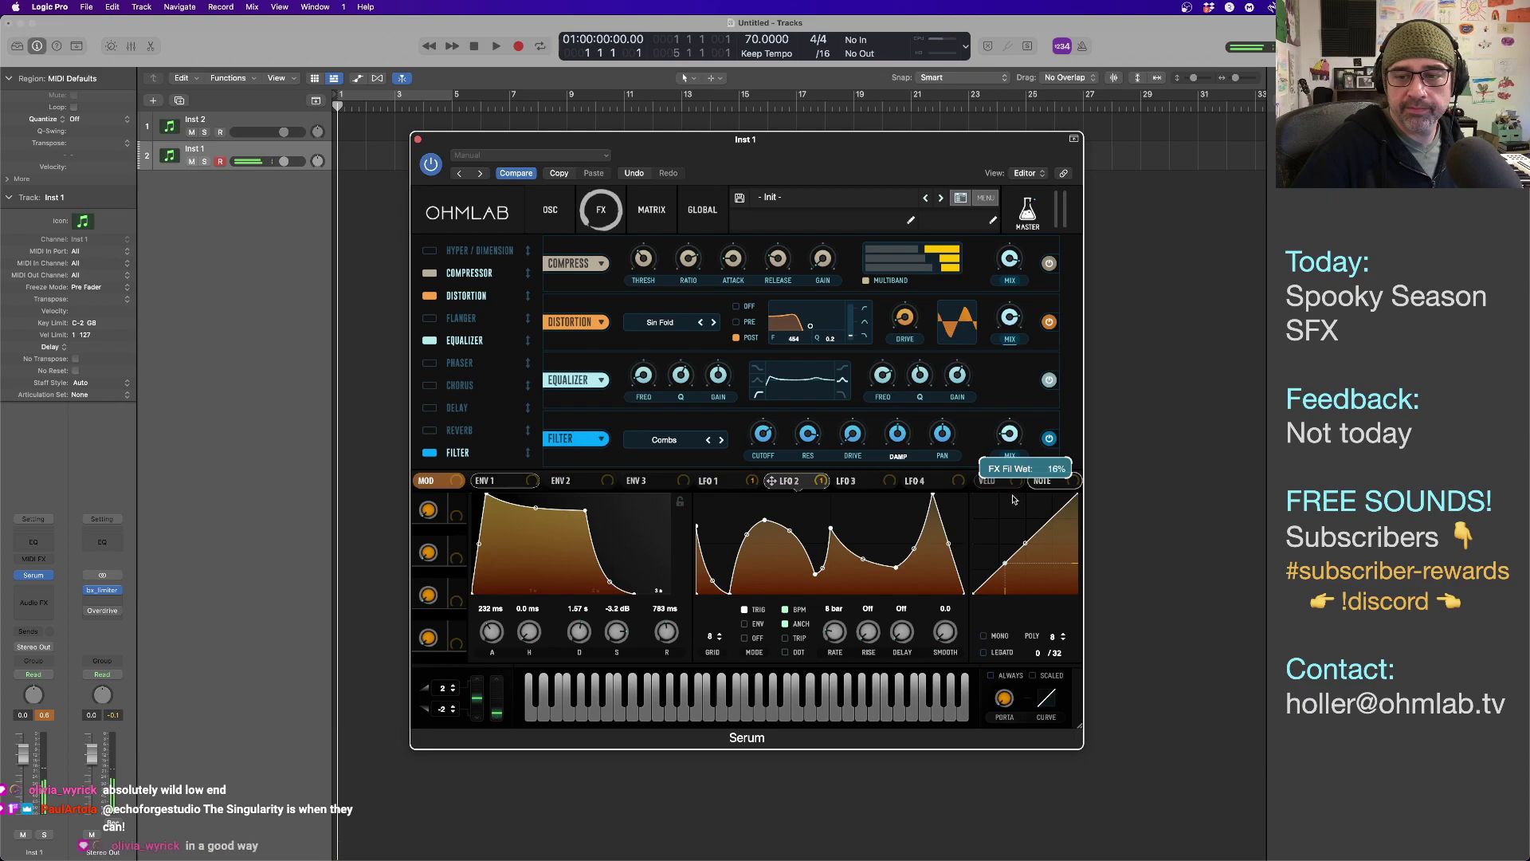
left_click_drag(1010, 436, 1011, 440)
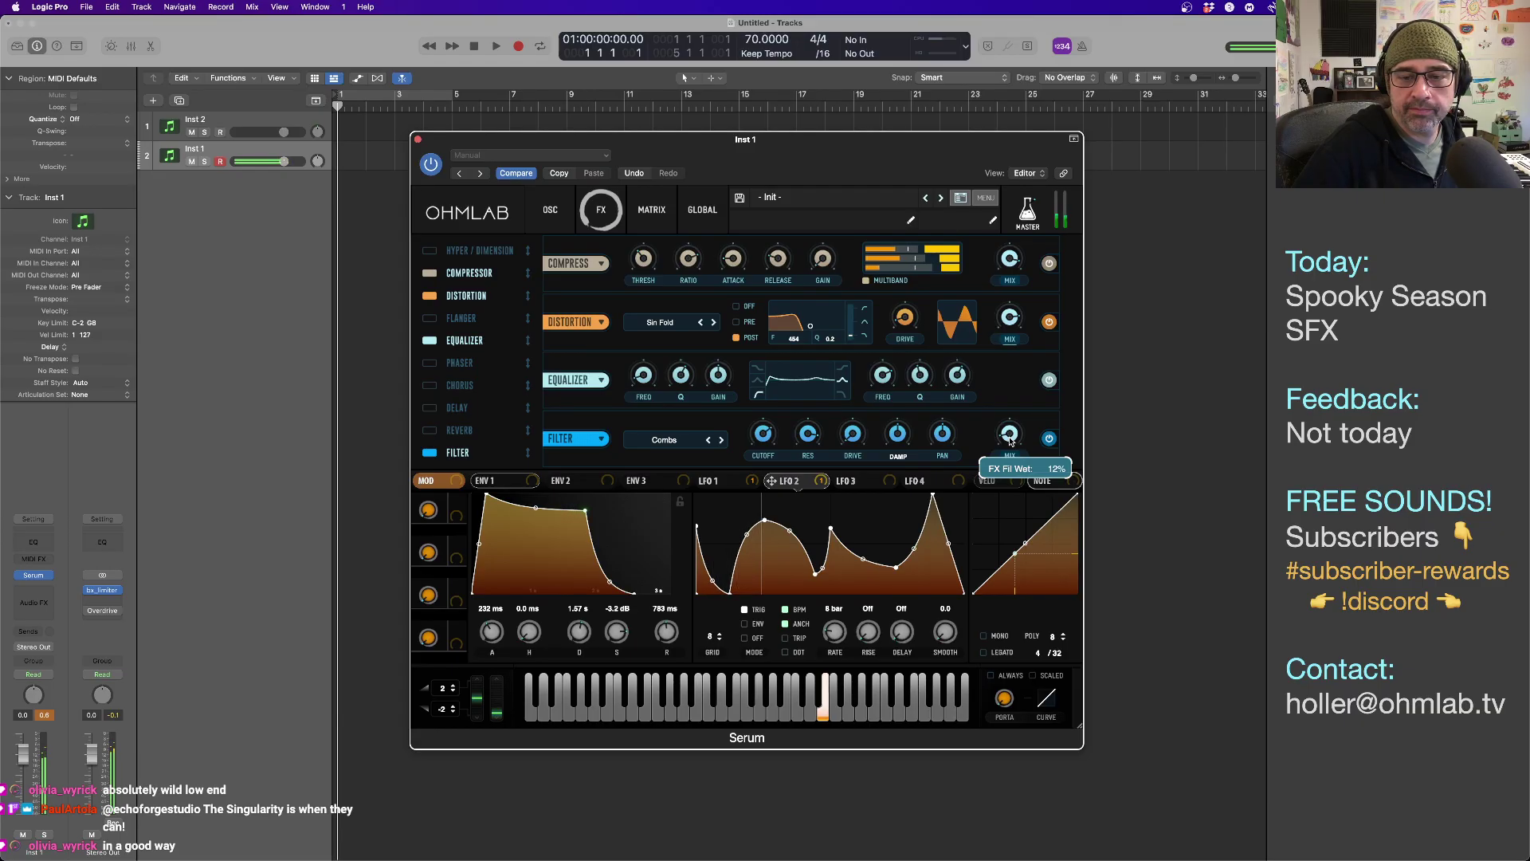
mouse_move(808, 437)
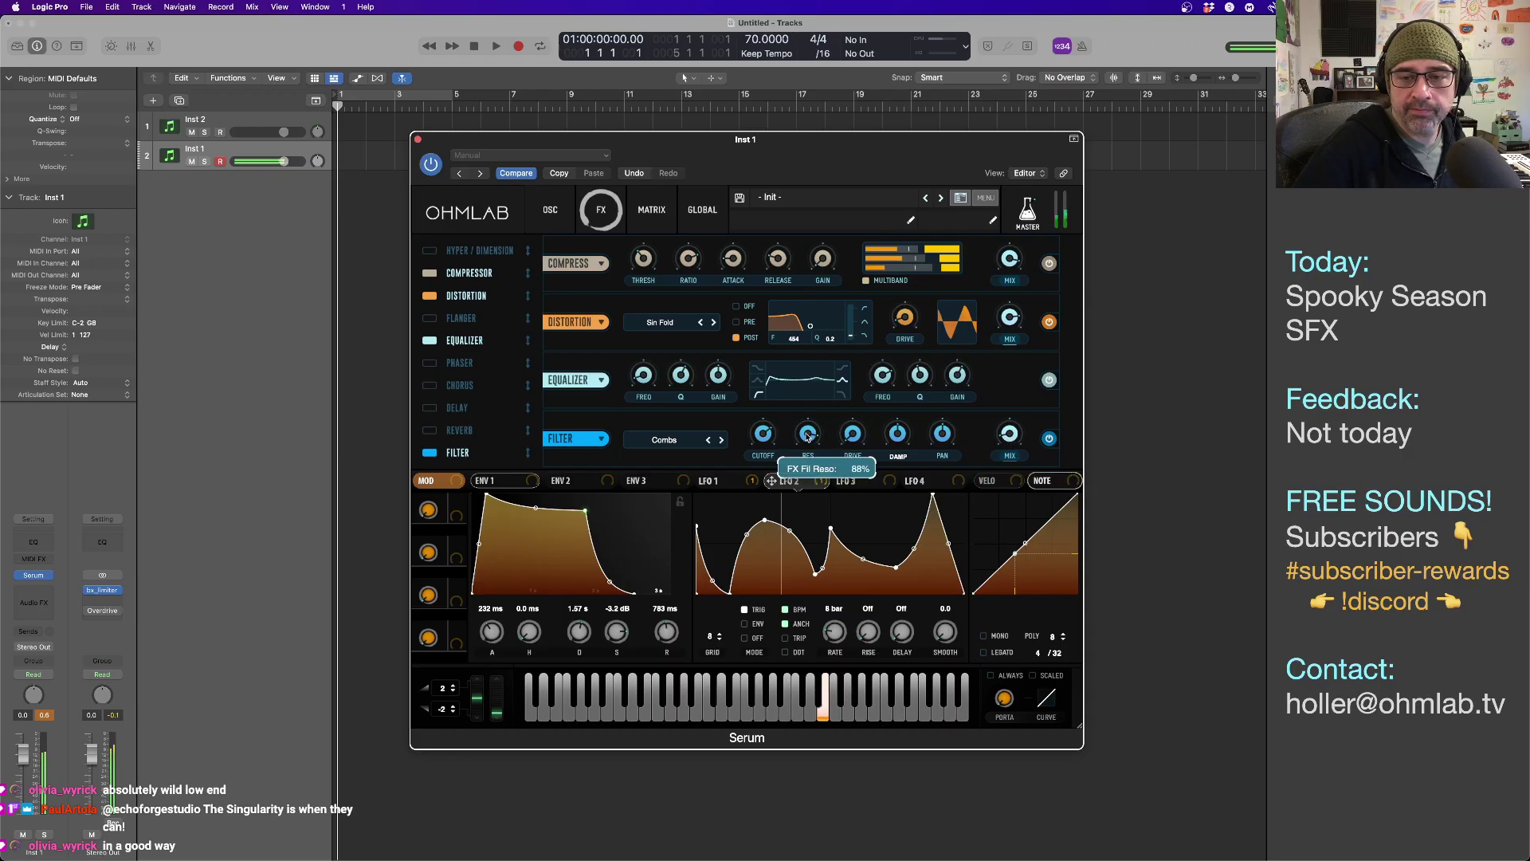
left_click_drag(808, 436, 809, 427)
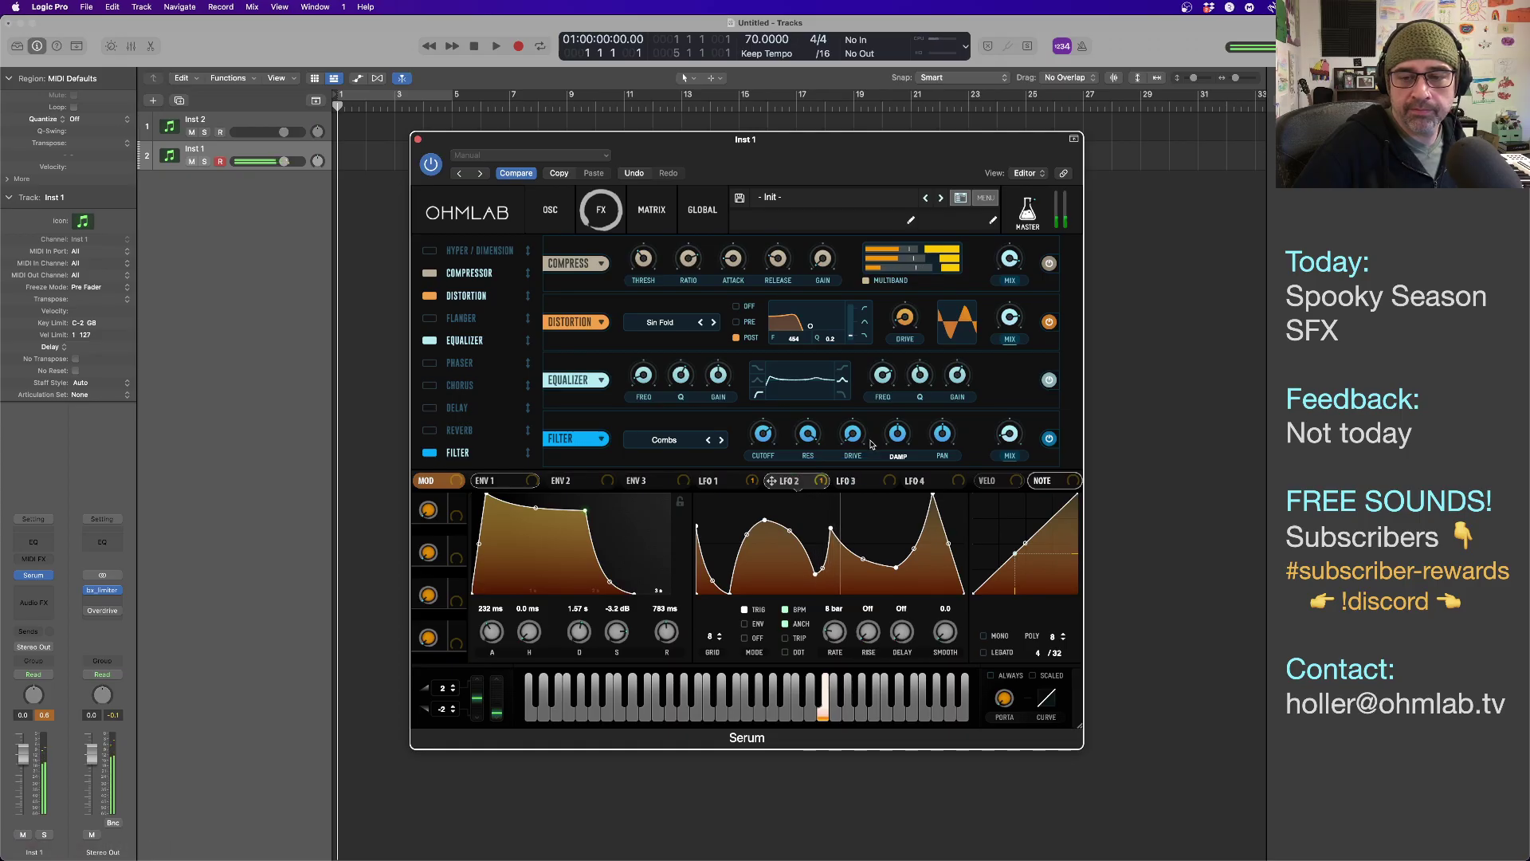
mouse_move(1011, 437)
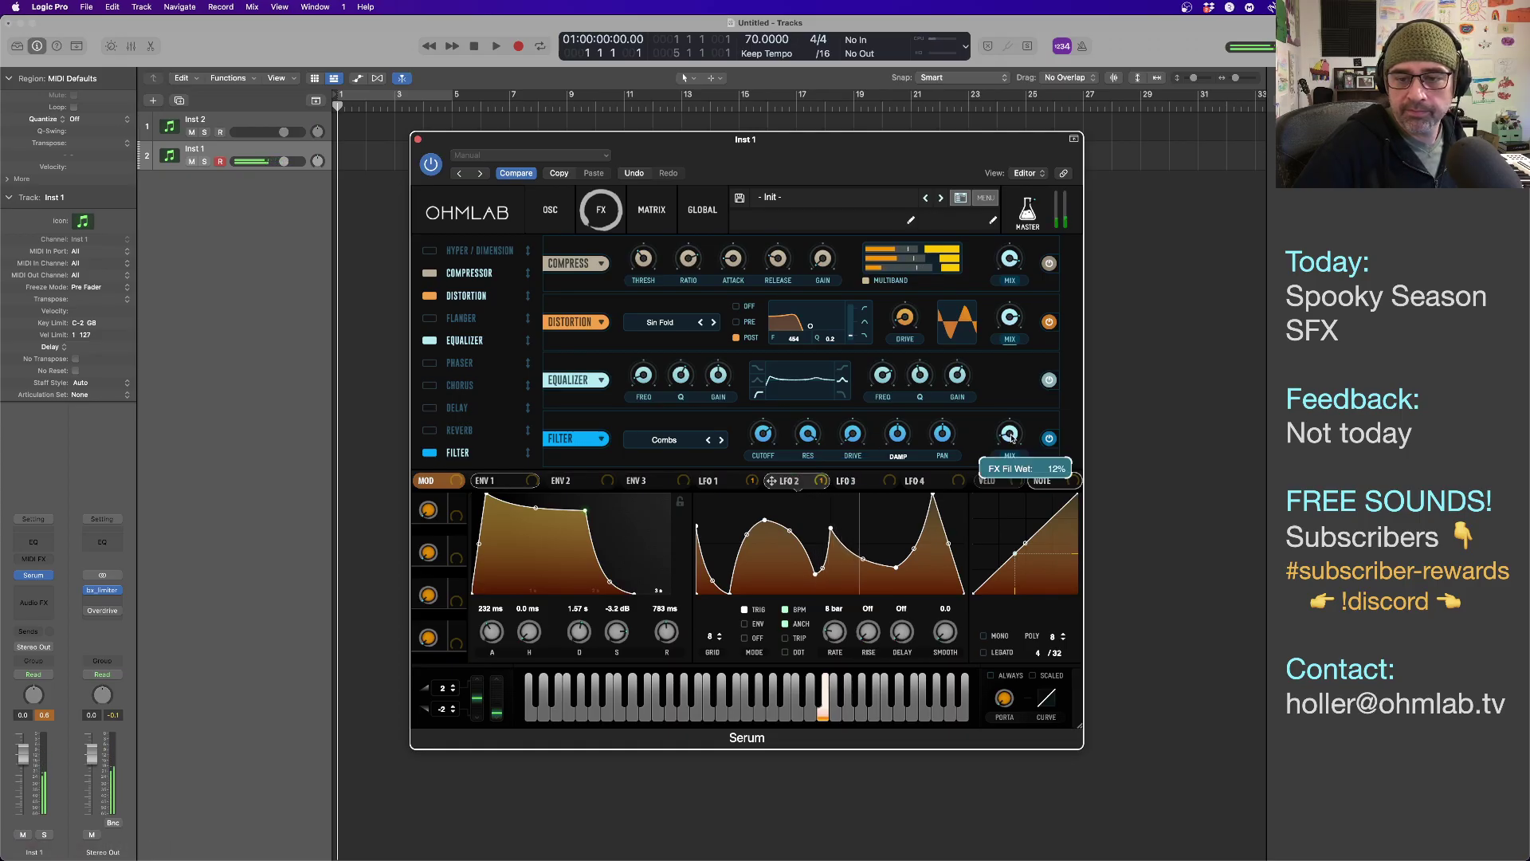
scroll(1011, 437, "down", 2)
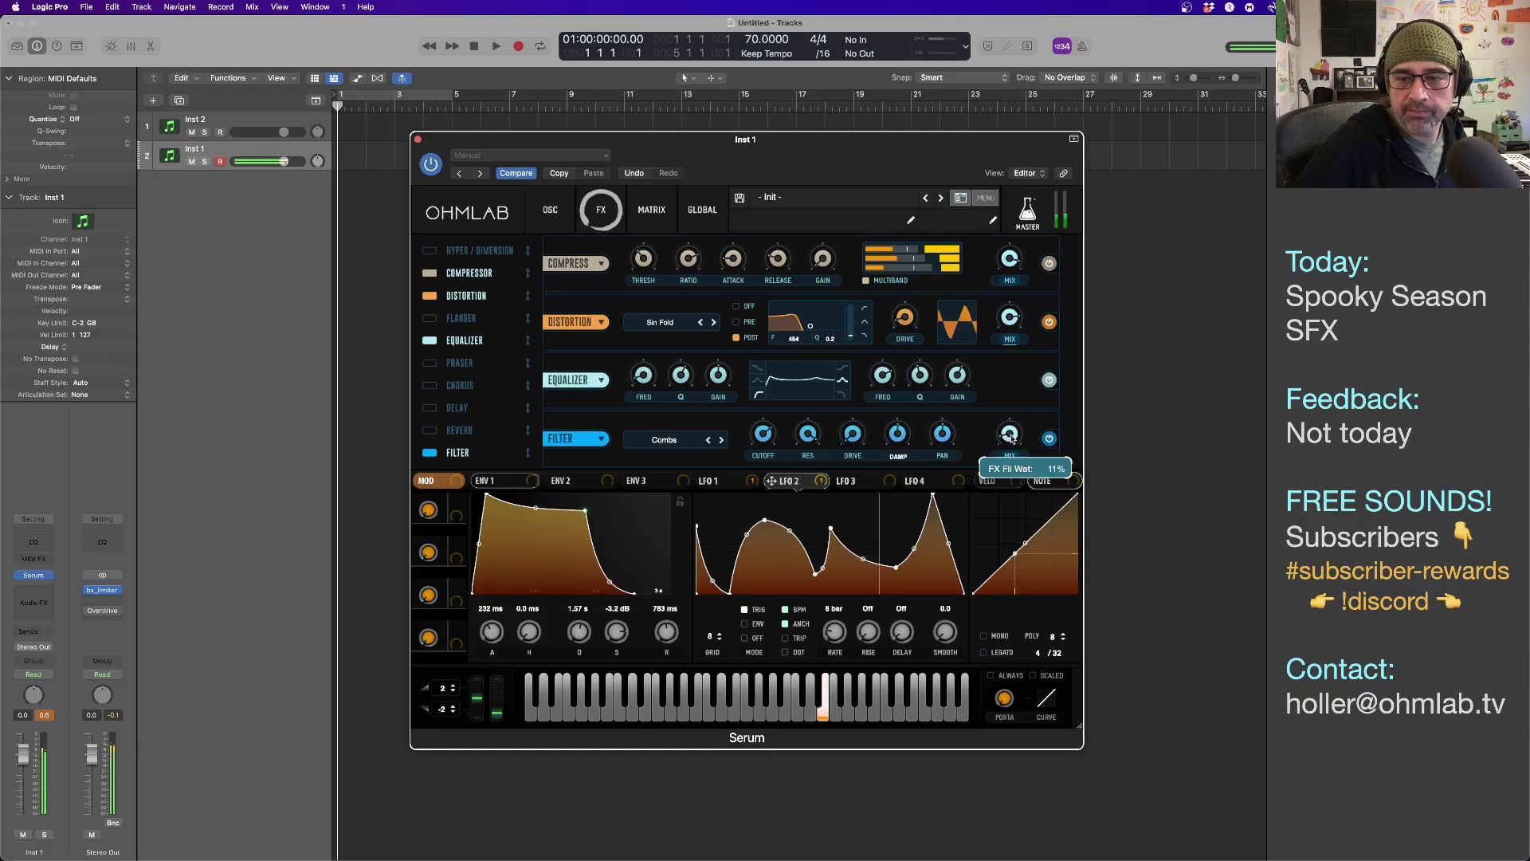
scroll(1010, 437, "down", 1)
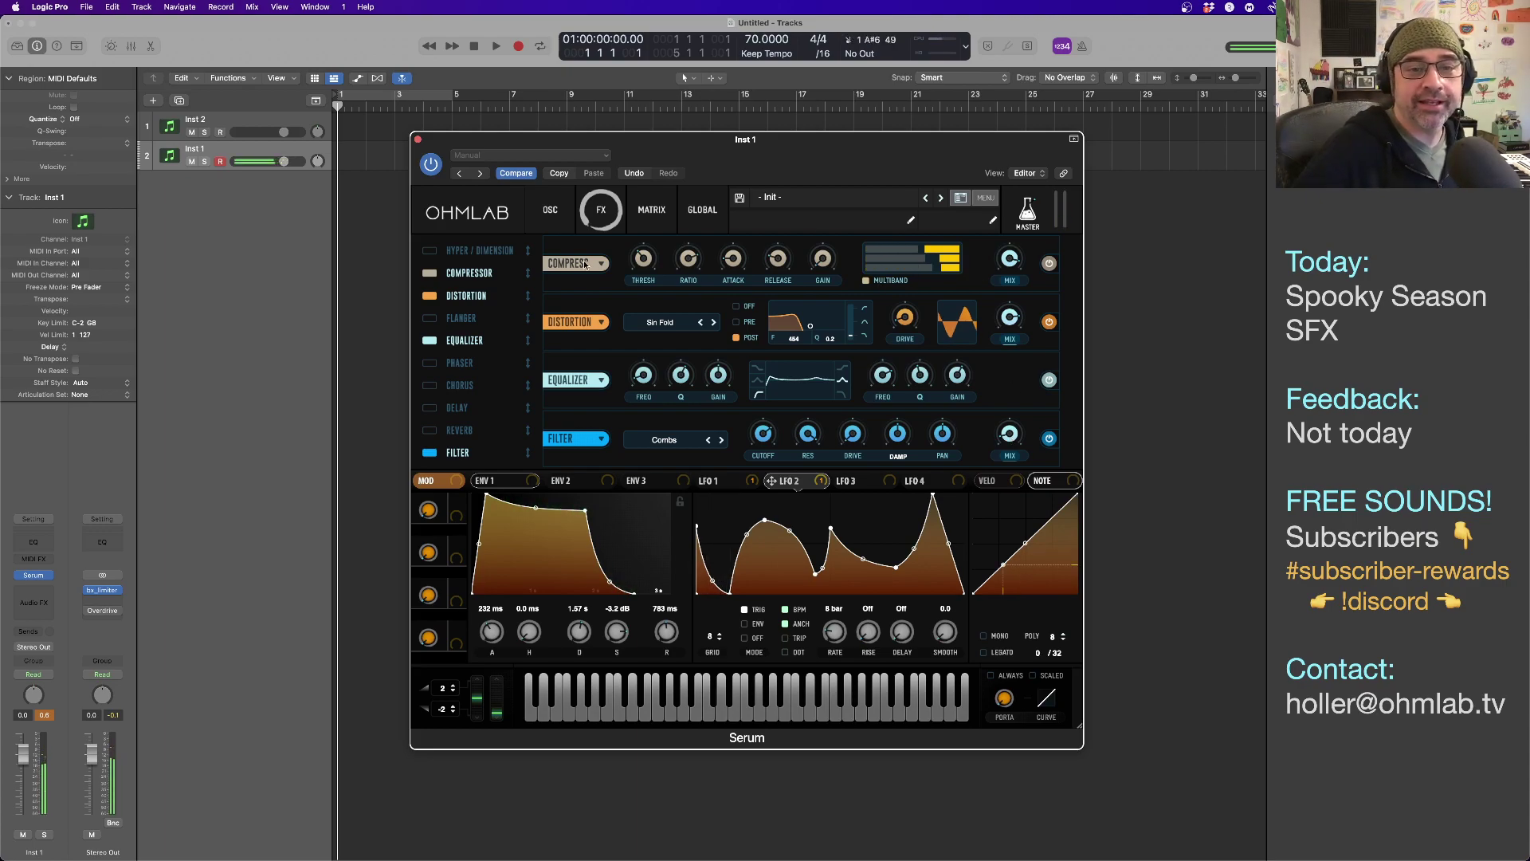
Return to the oscillator page and lower the Paper Bag noise level to about 12%.
left_click(550, 210)
mouse_move(505, 443)
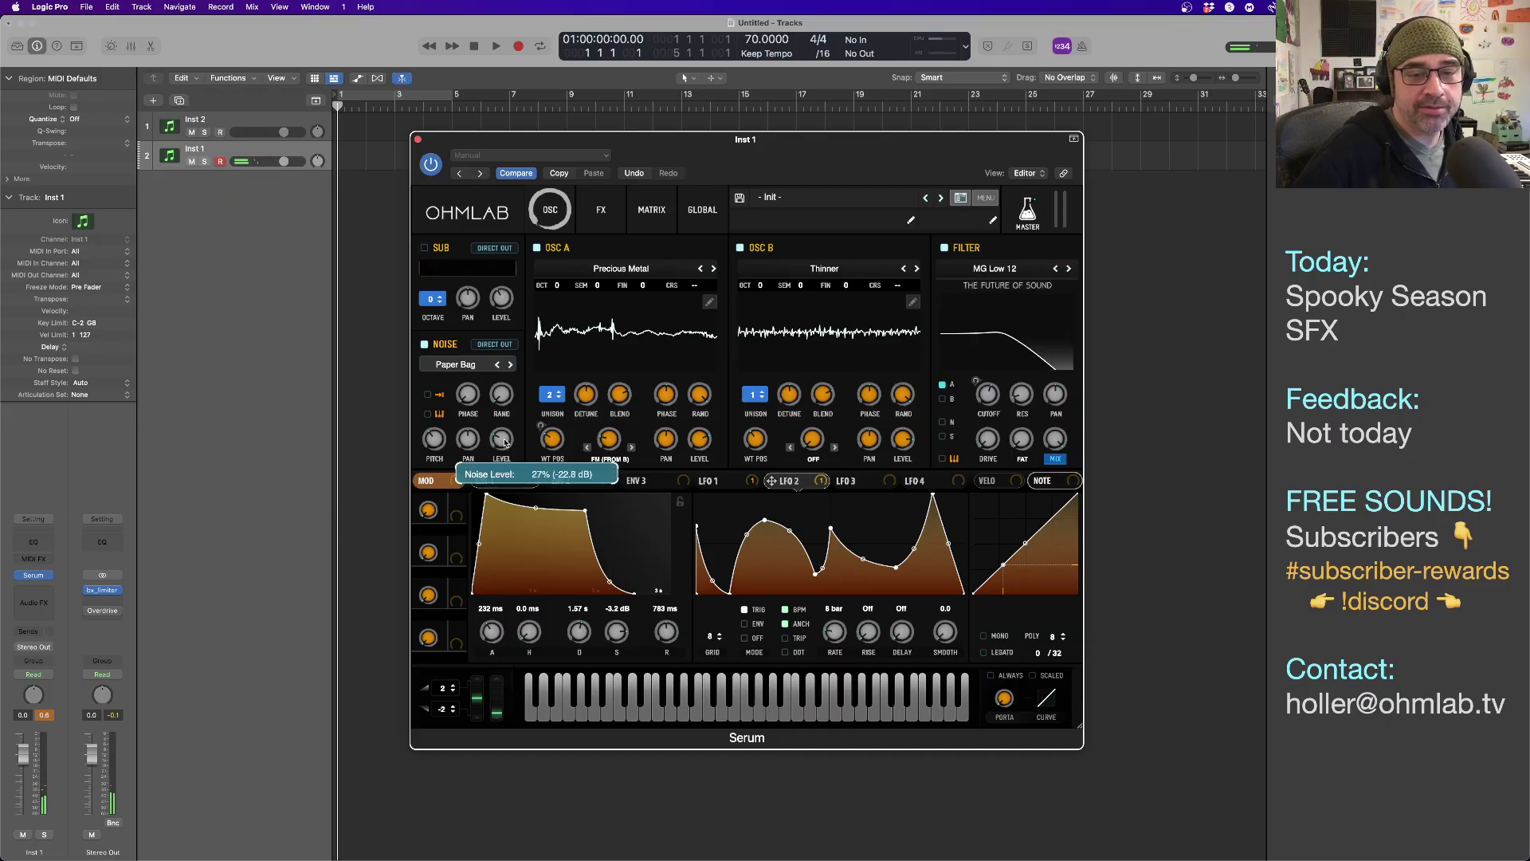
left_click_drag(504, 443, 507, 462)
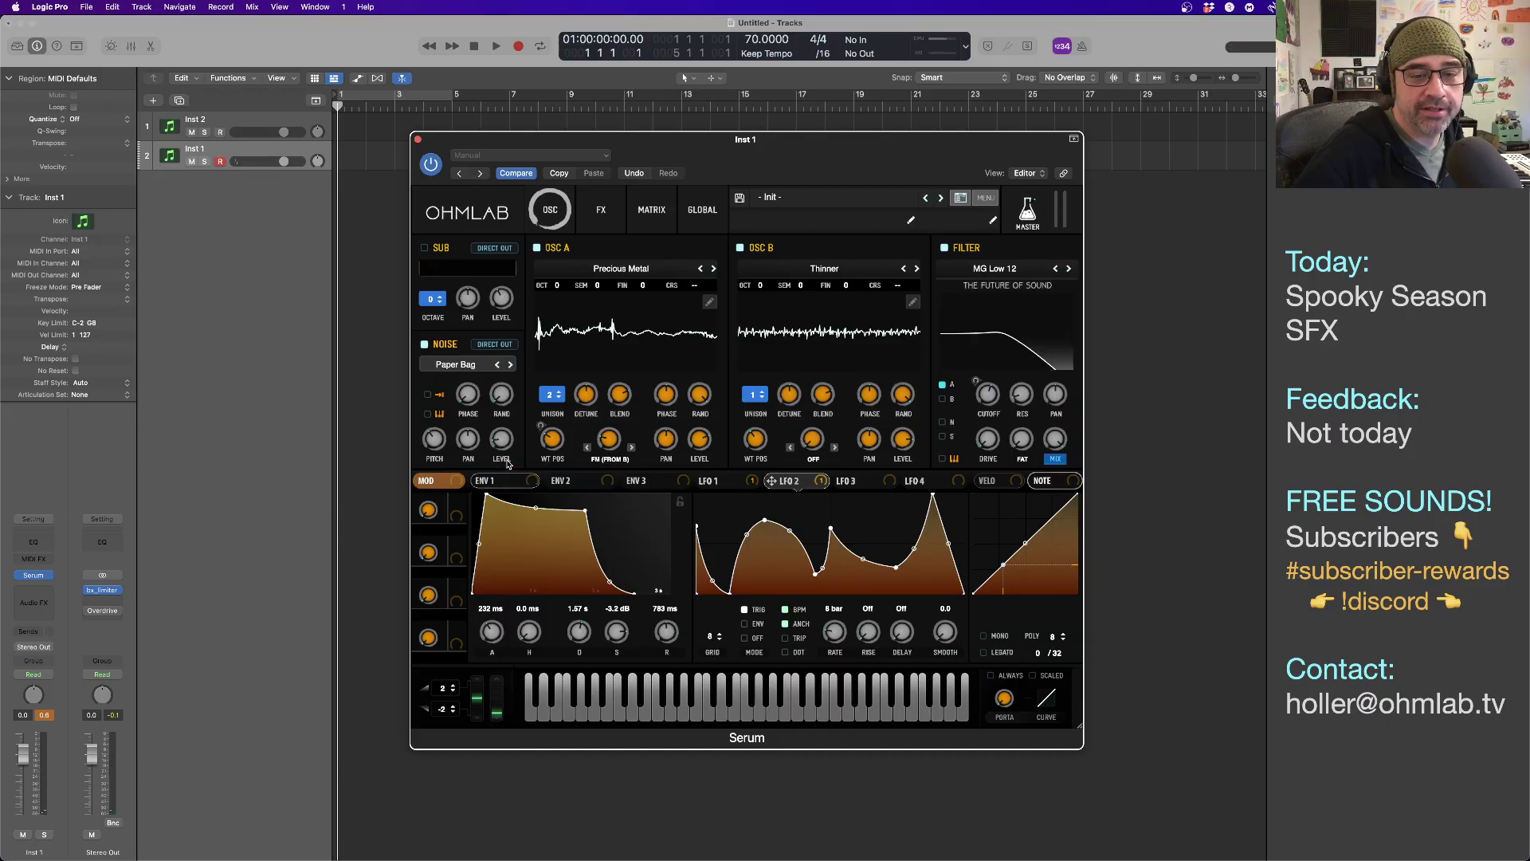
mouse_move(502, 445)
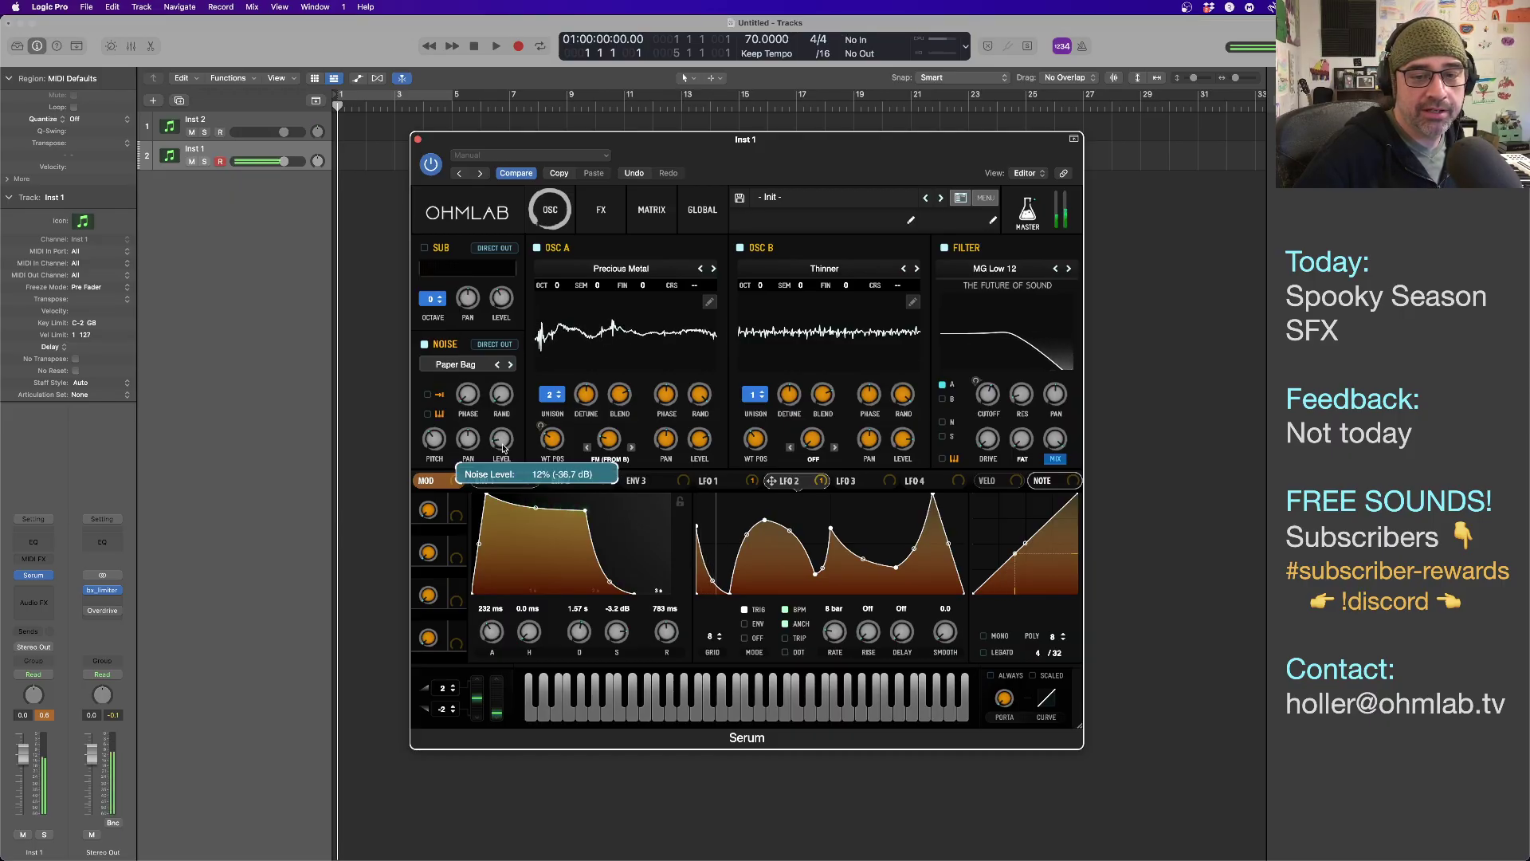
Close the Serum window, start saving the project as a new file, and create a "Giveaways 2024" folder inside Ghosthack.
mouse_move(1028, 206)
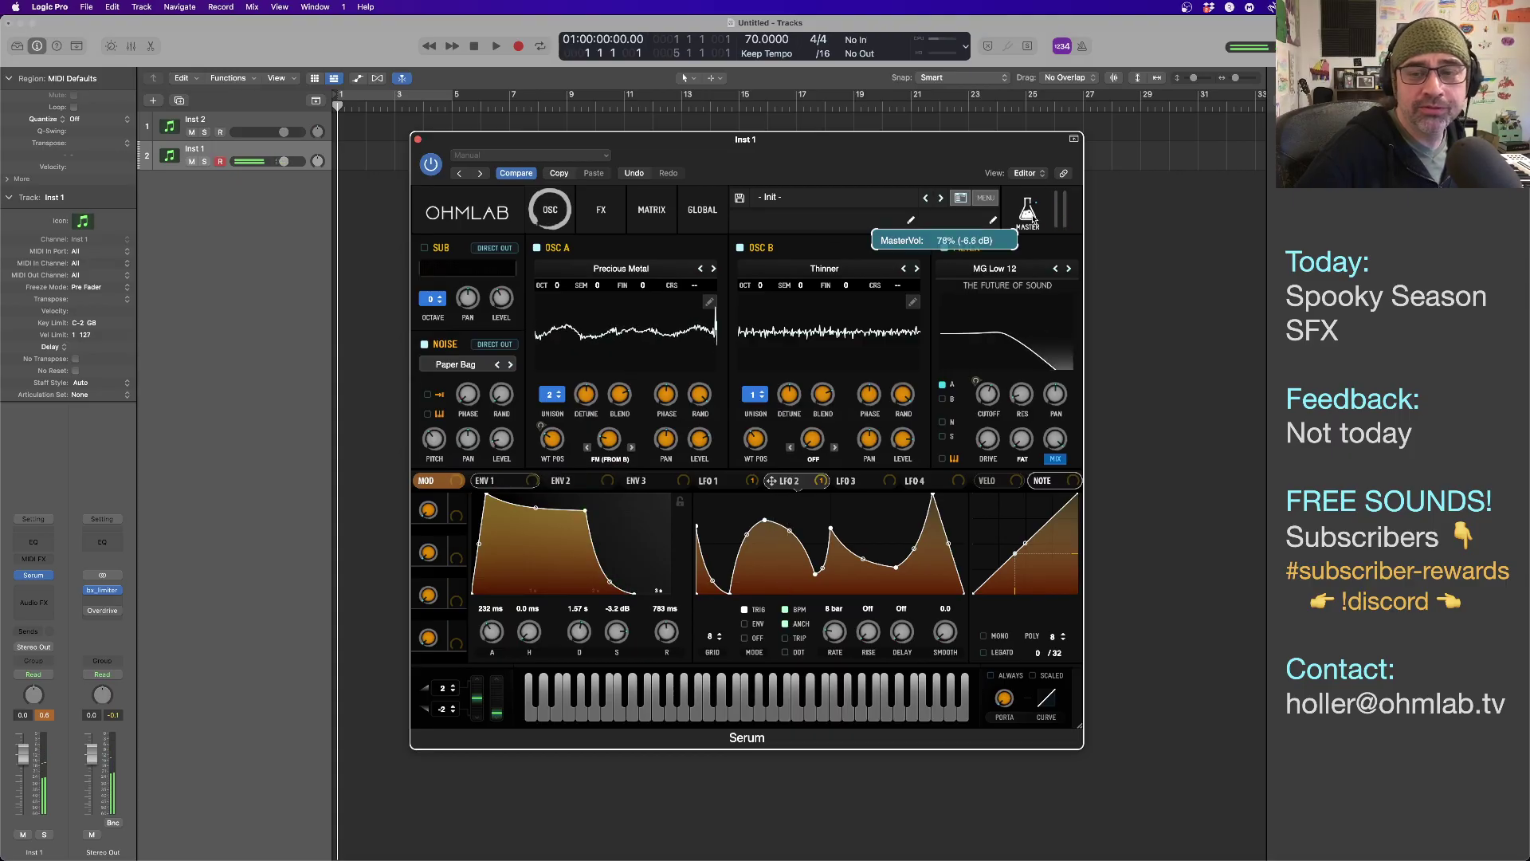
left_click(419, 140)
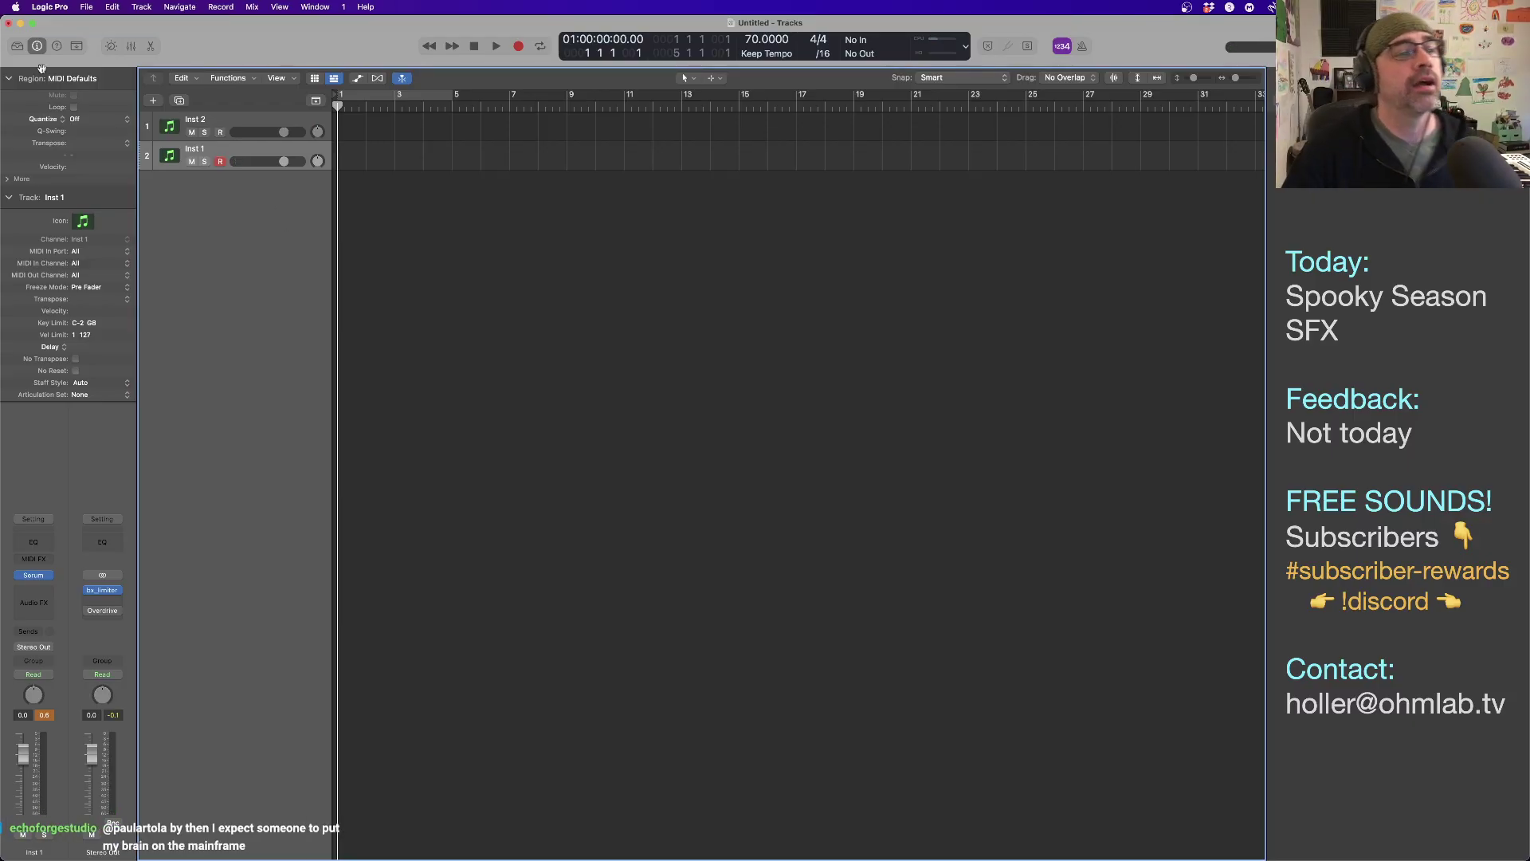
left_click(86, 7)
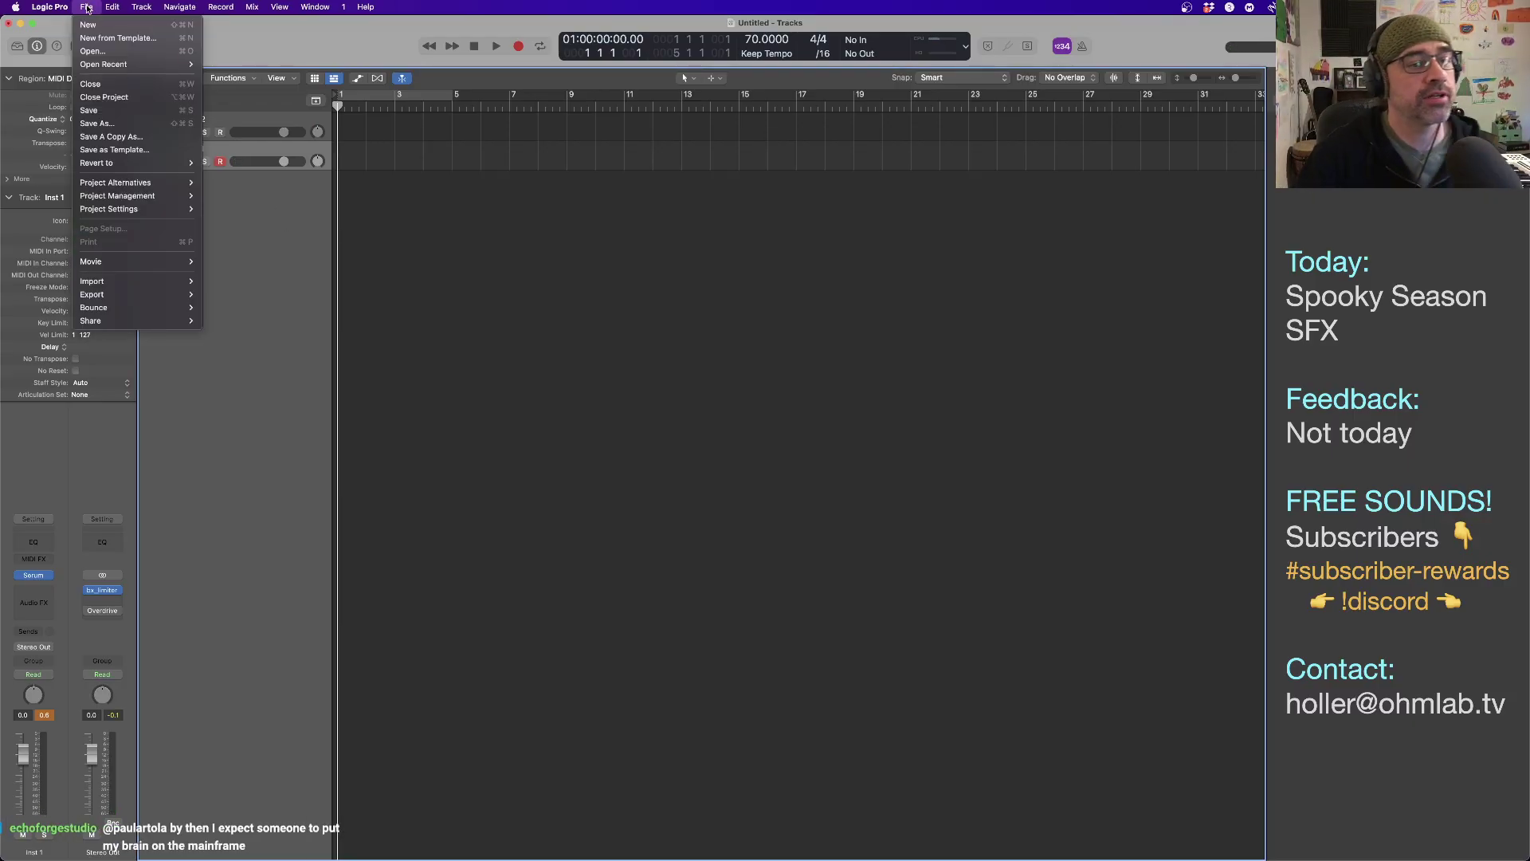
left_click(111, 126)
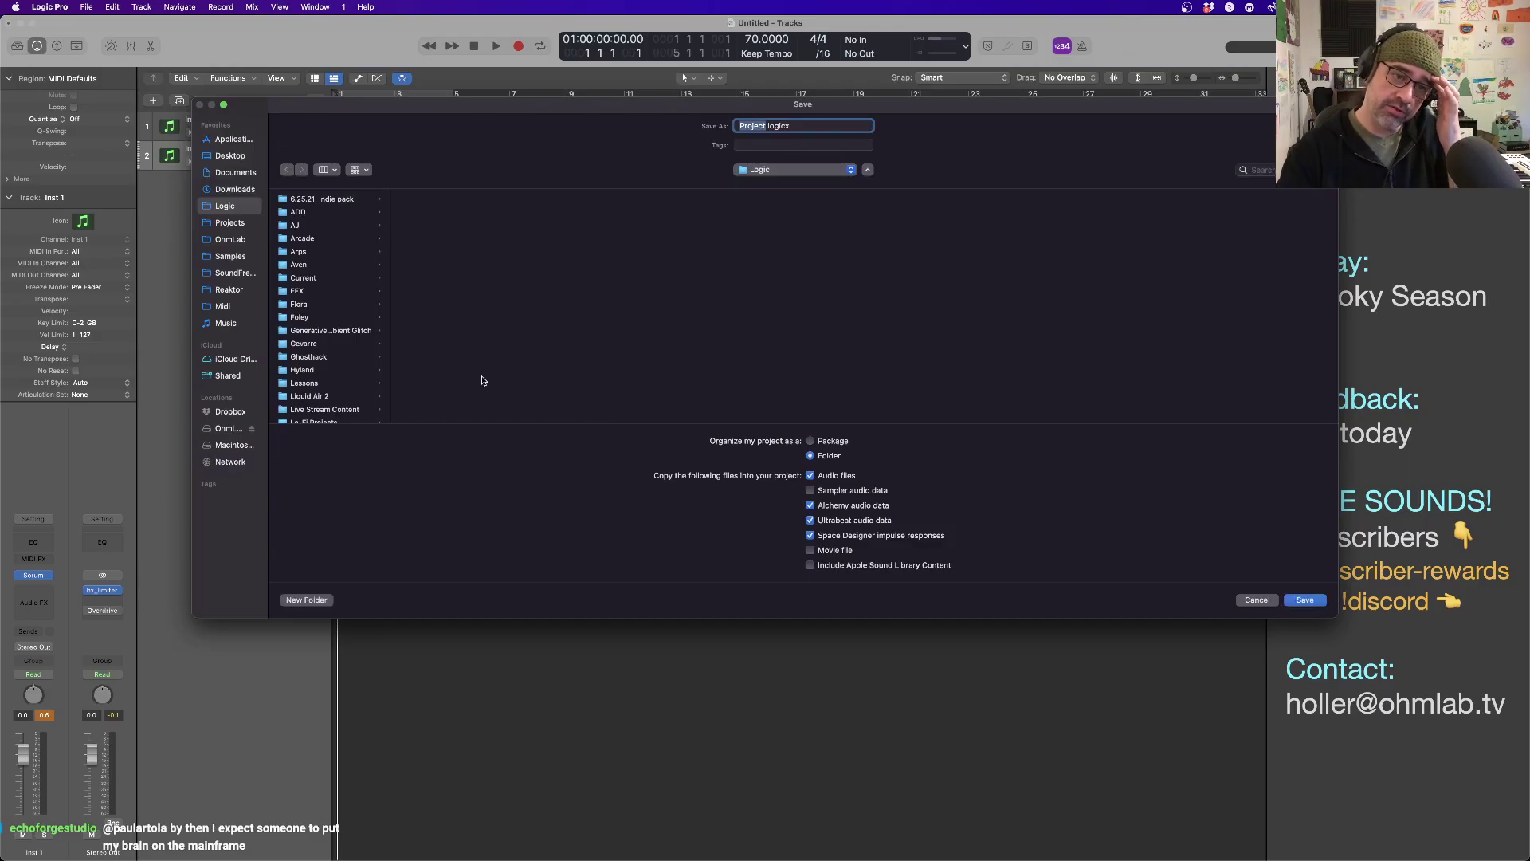
left_click(364, 358)
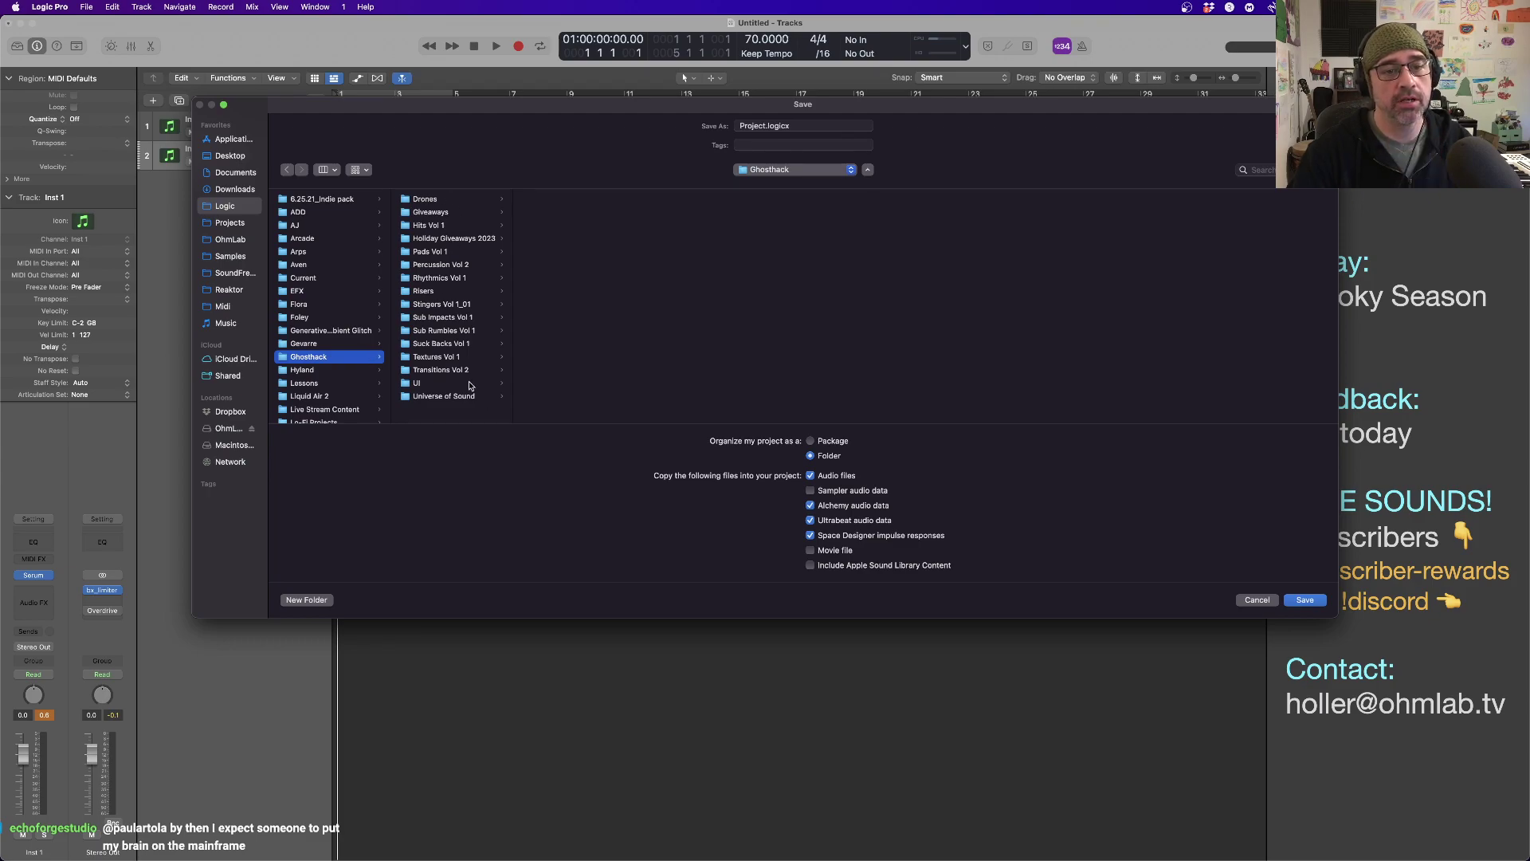
left_click(306, 600)
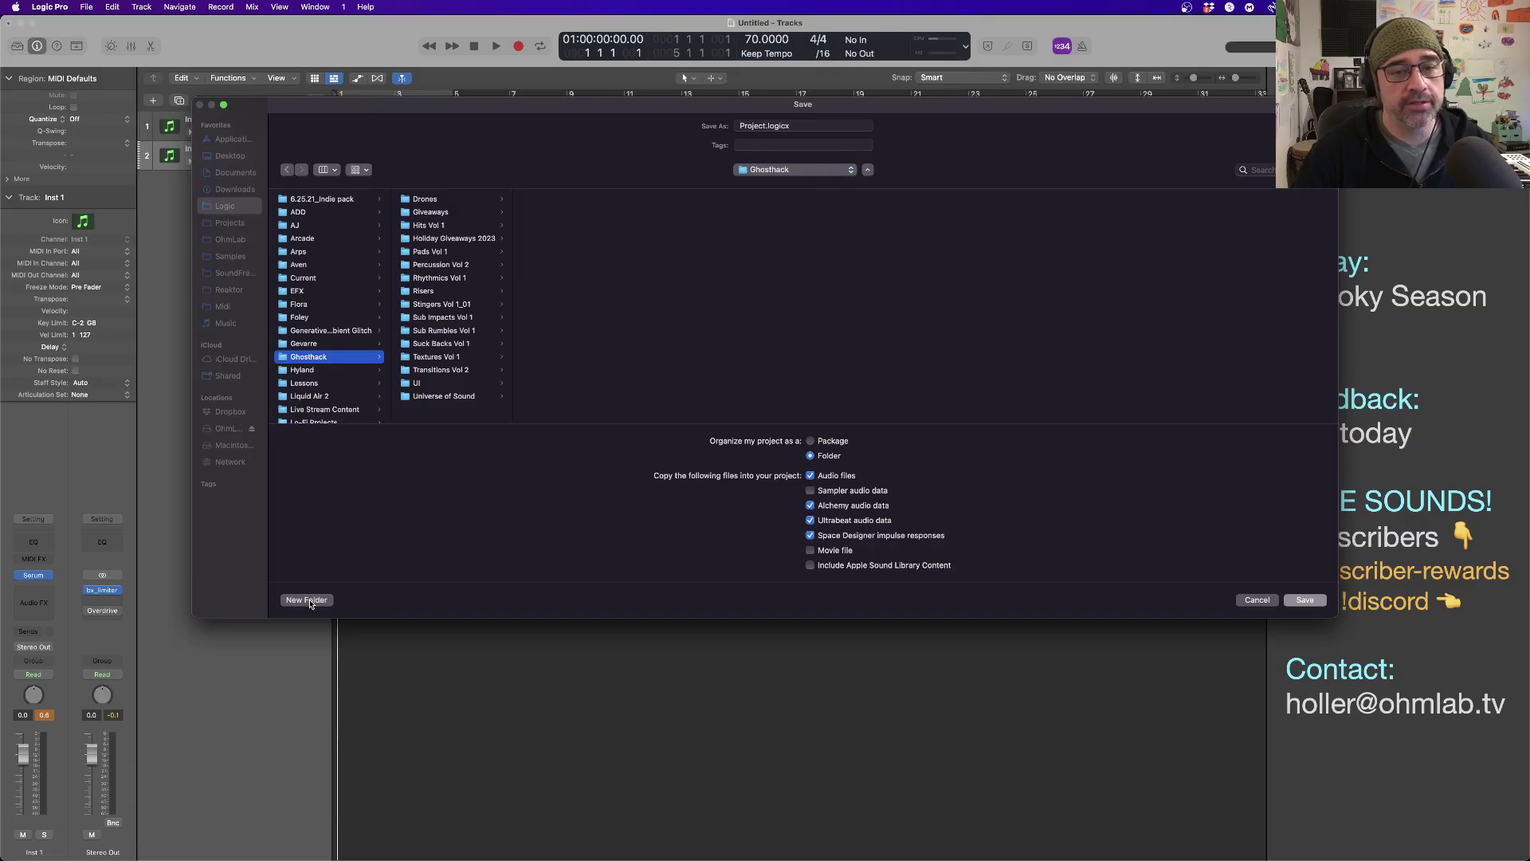
type("Gi")
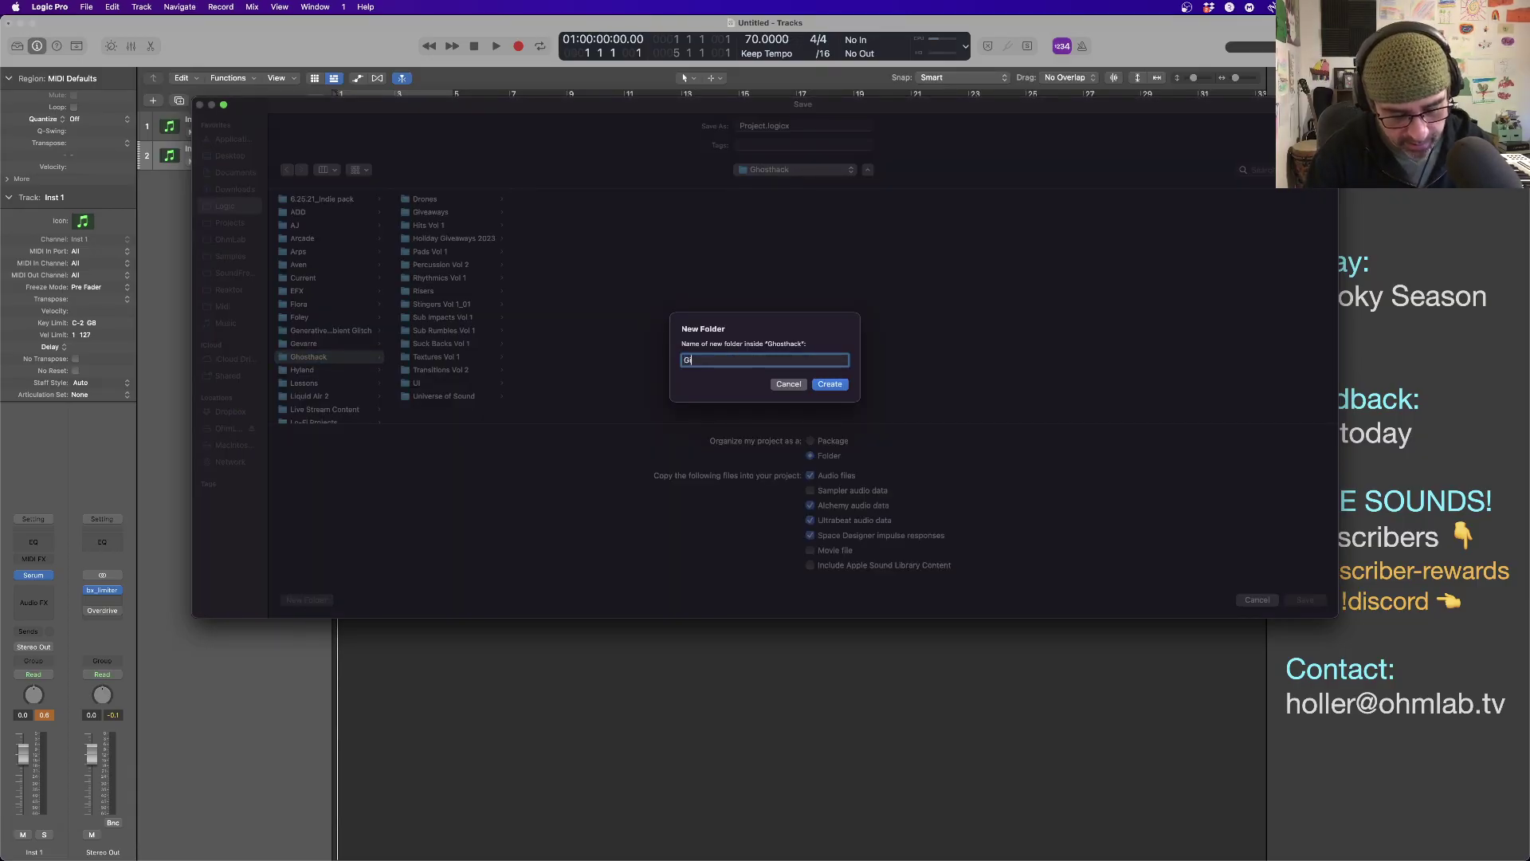
type("veaways 2024")
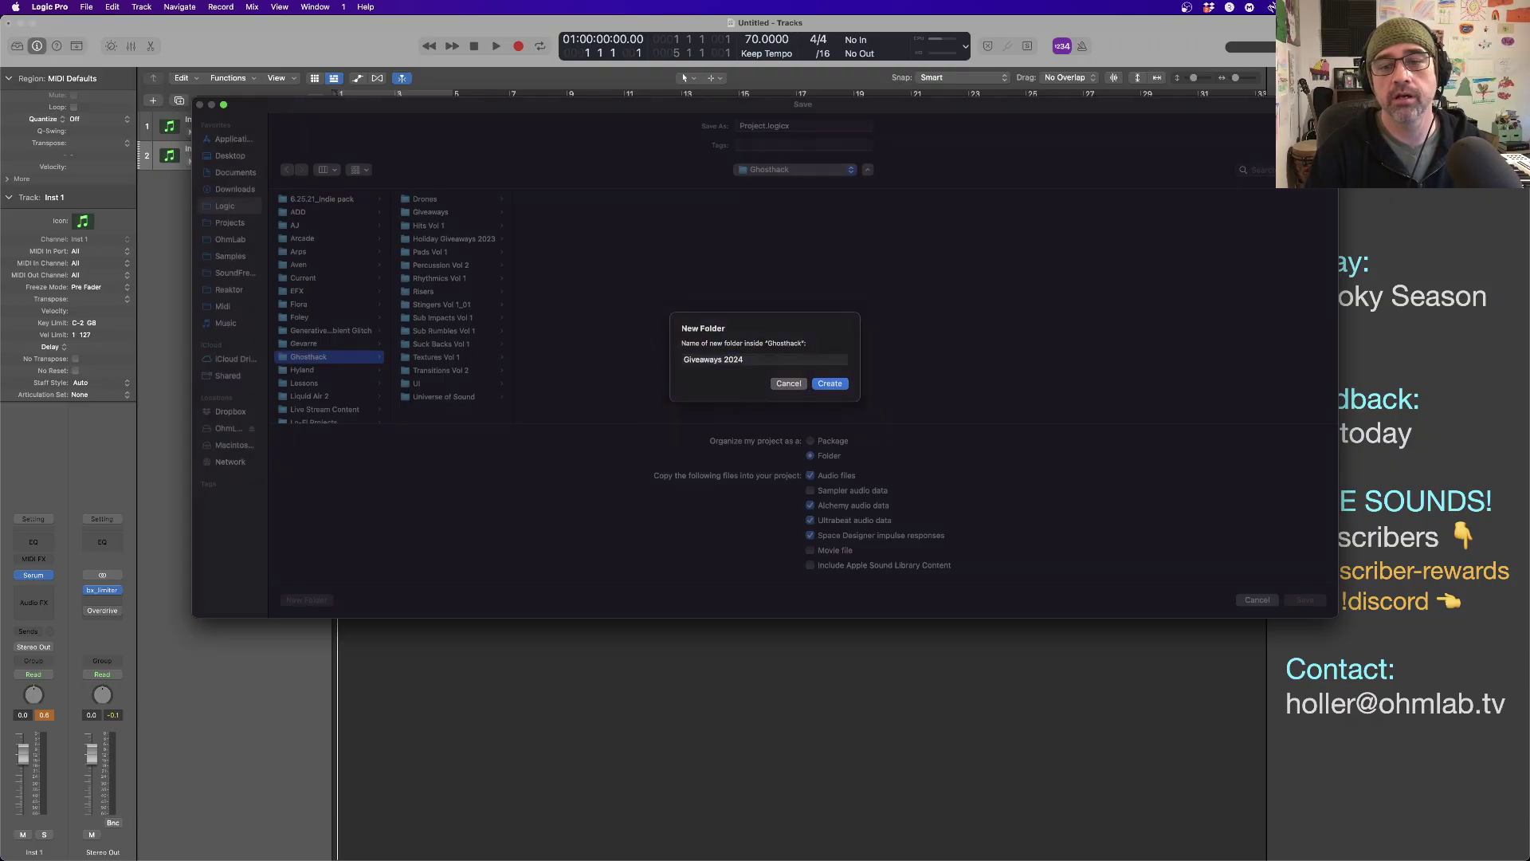
key("Return")
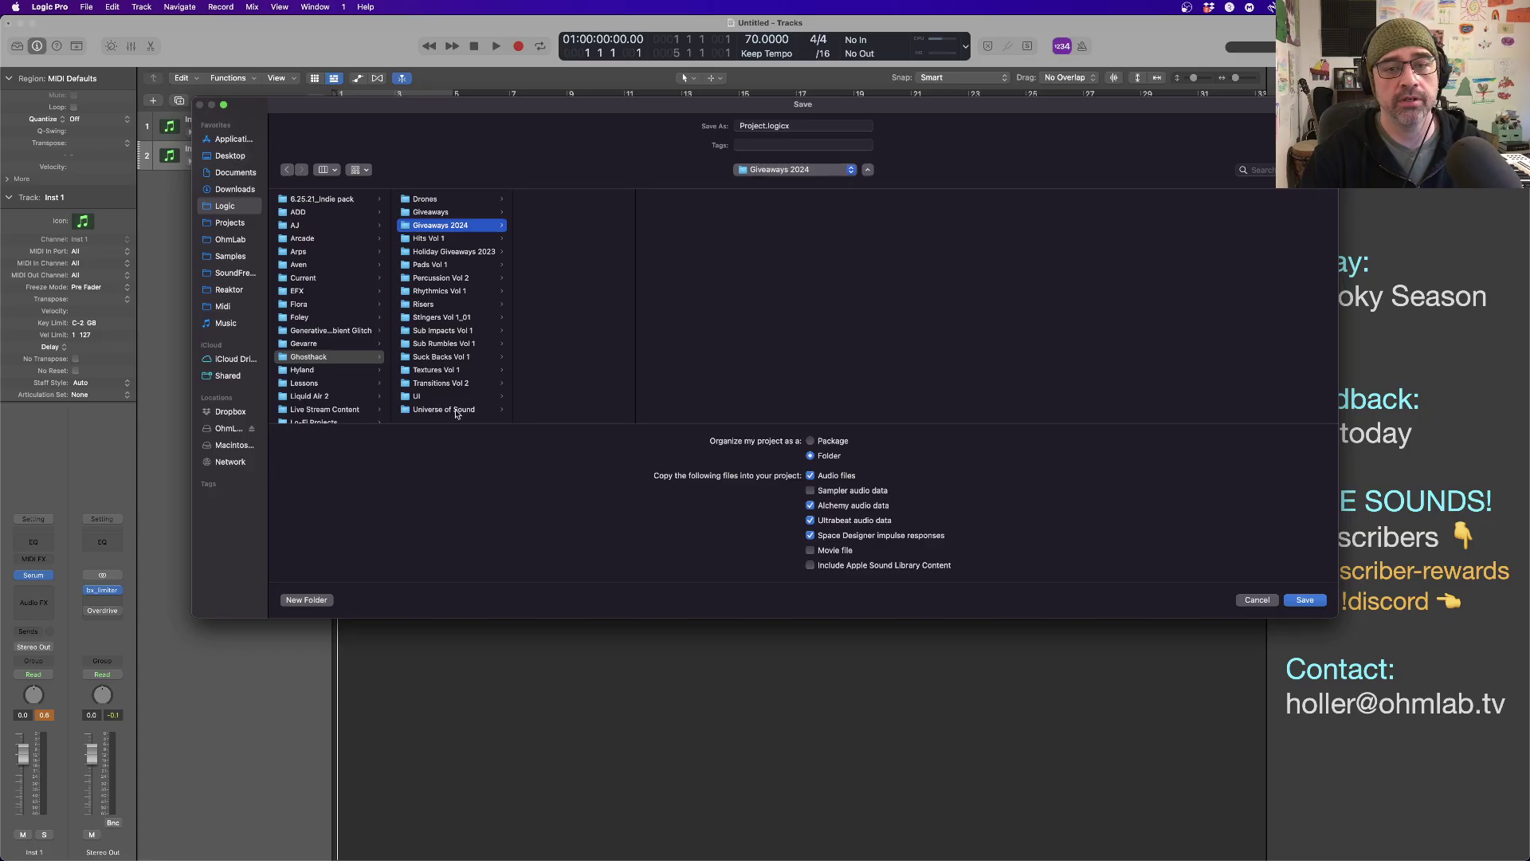
Name the project "Halloween Sampler 2024", tag it Ghosthack, and save it in the Giveaways 2024 folder.
left_click(791, 126)
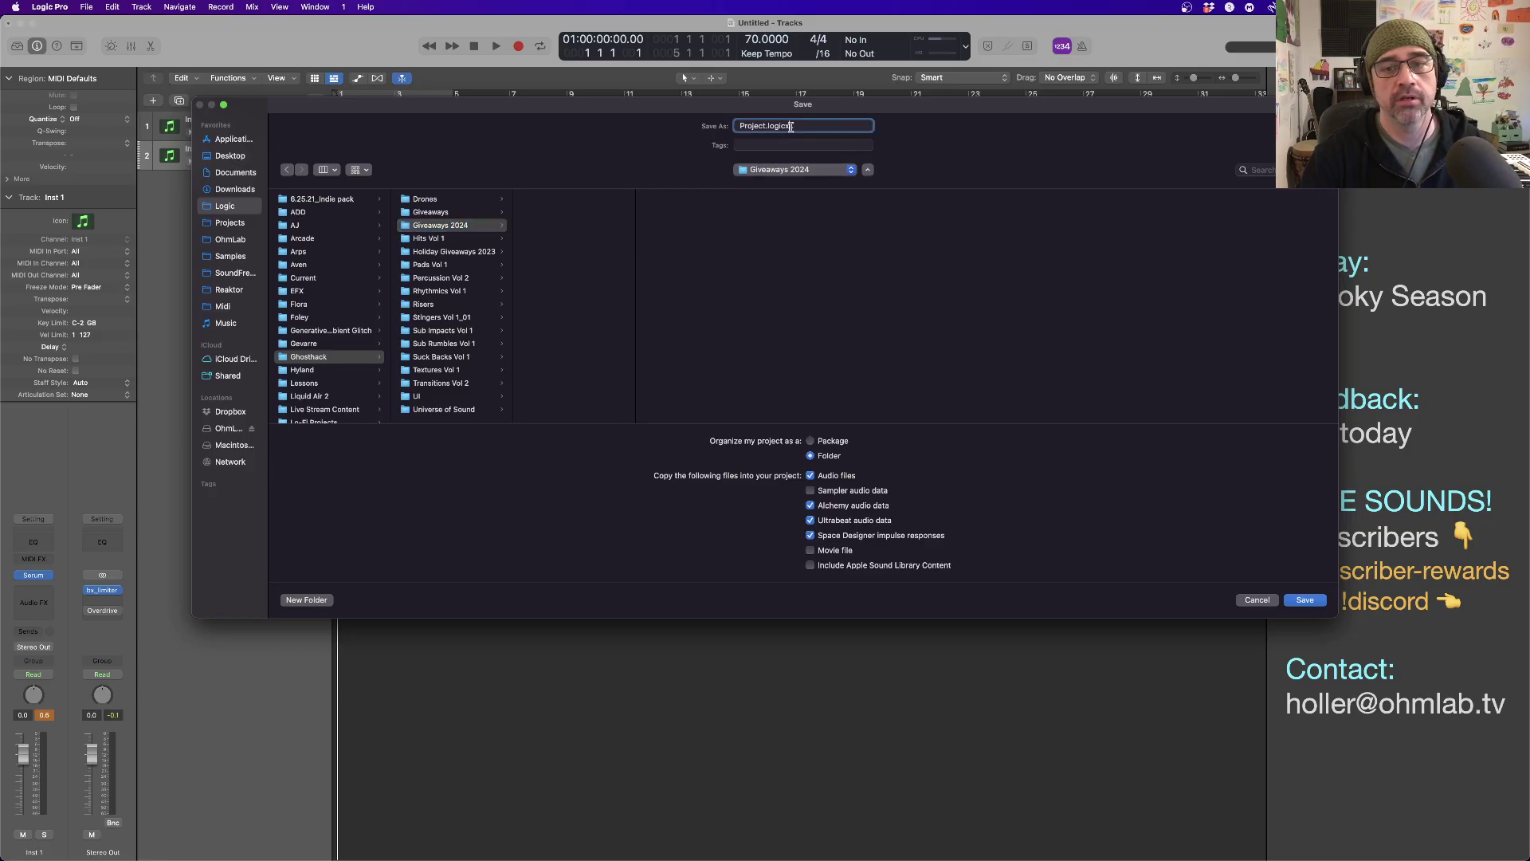
left_click_drag(812, 125, 668, 126)
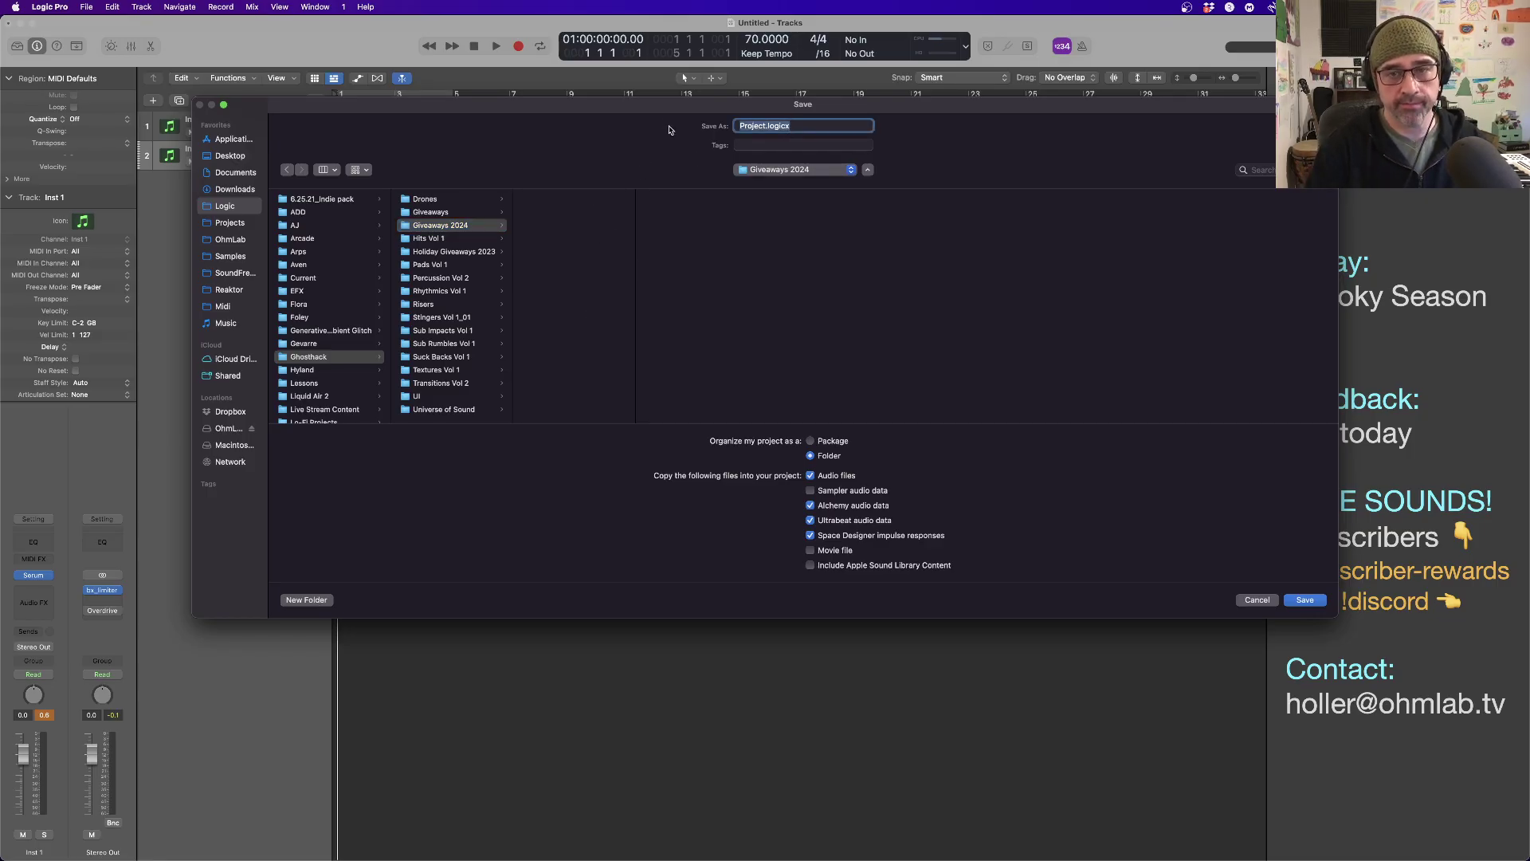
type("Hallowee")
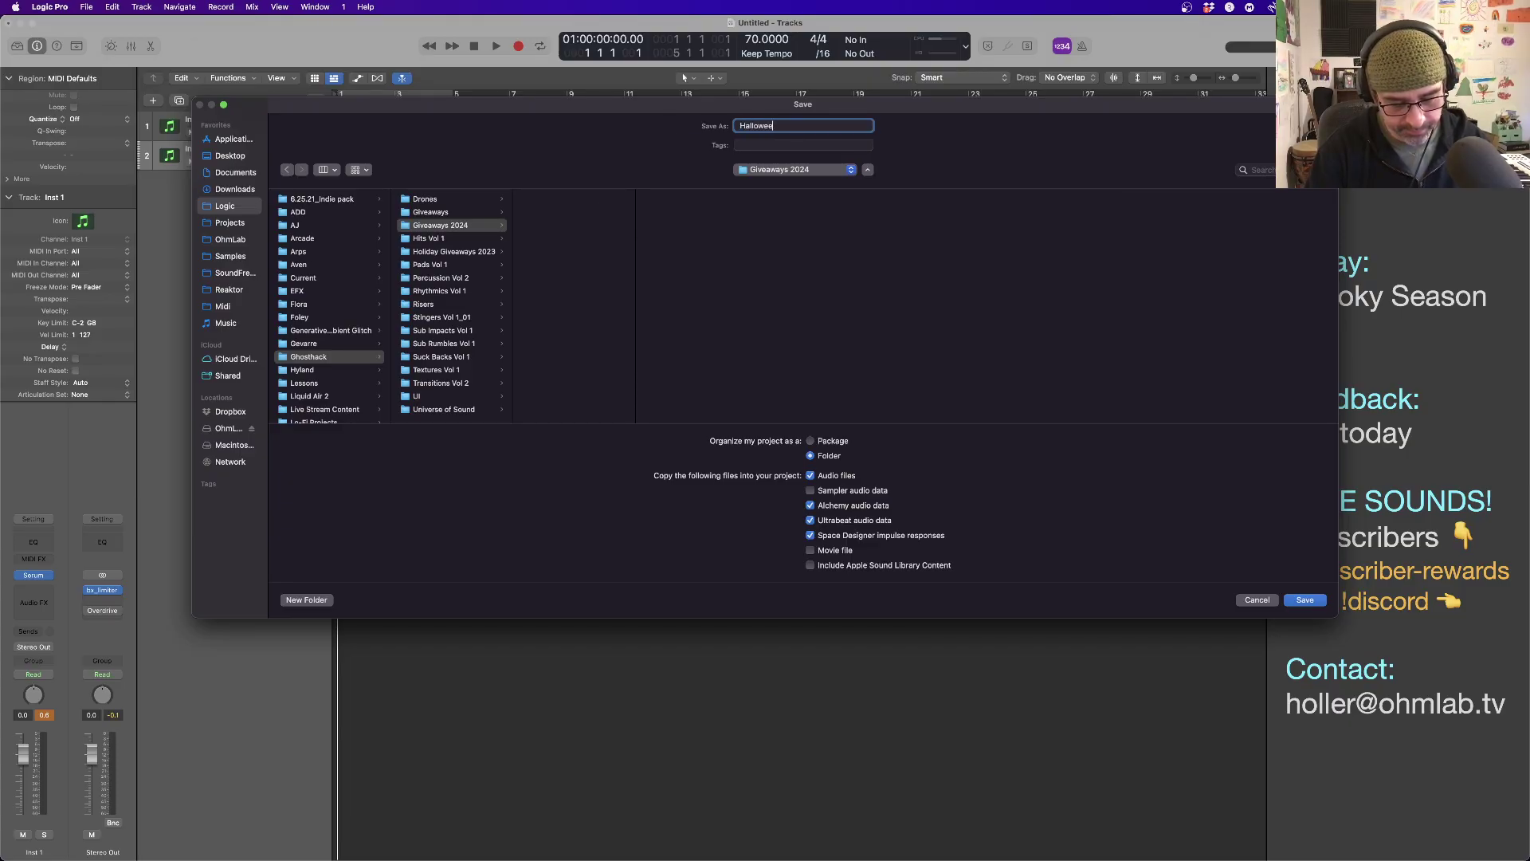
type("n Sam")
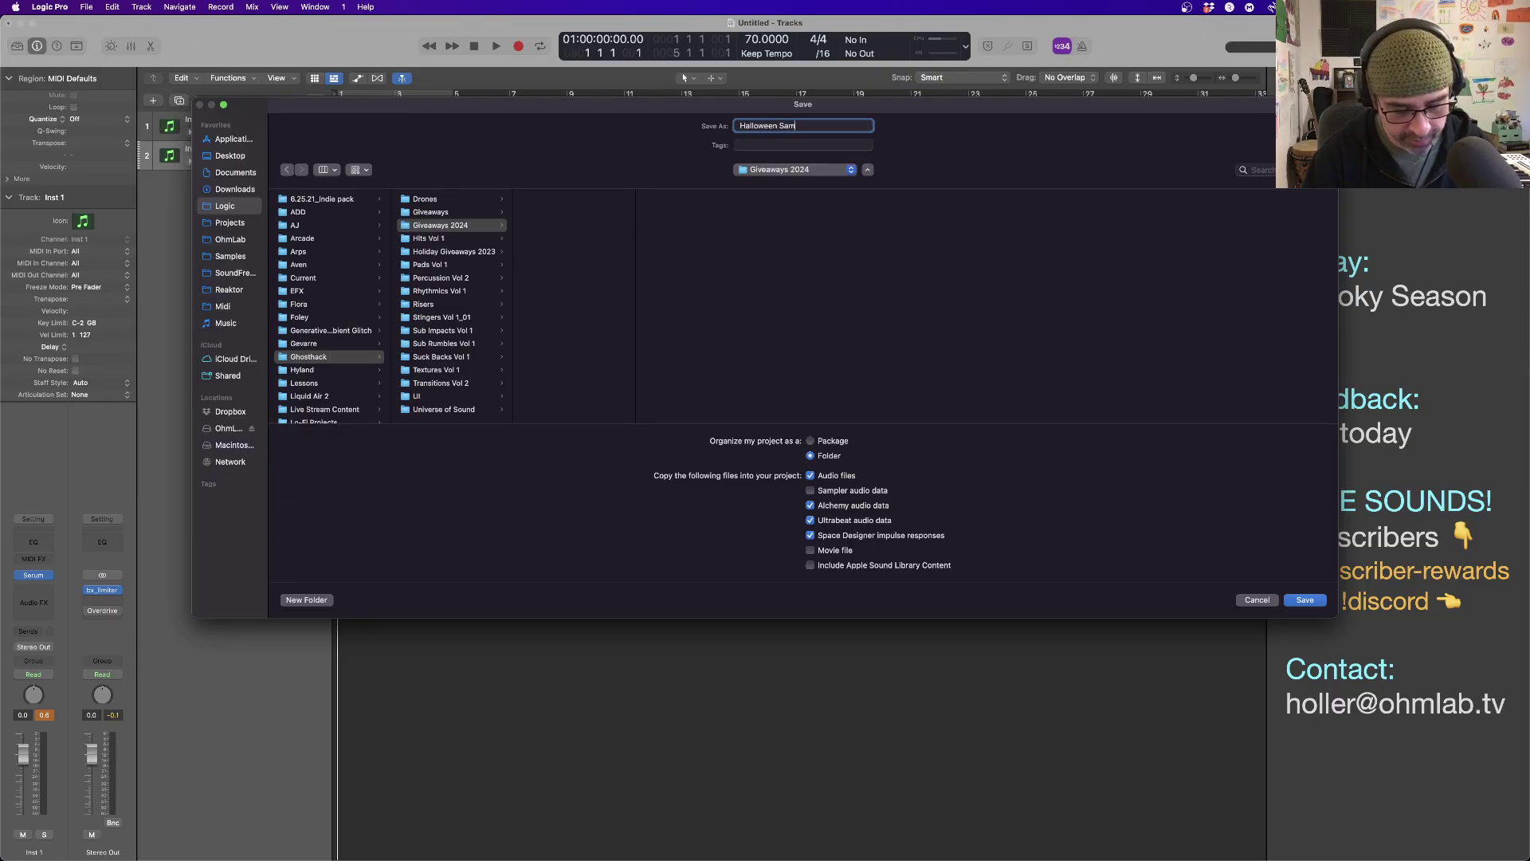
type("pler 2024")
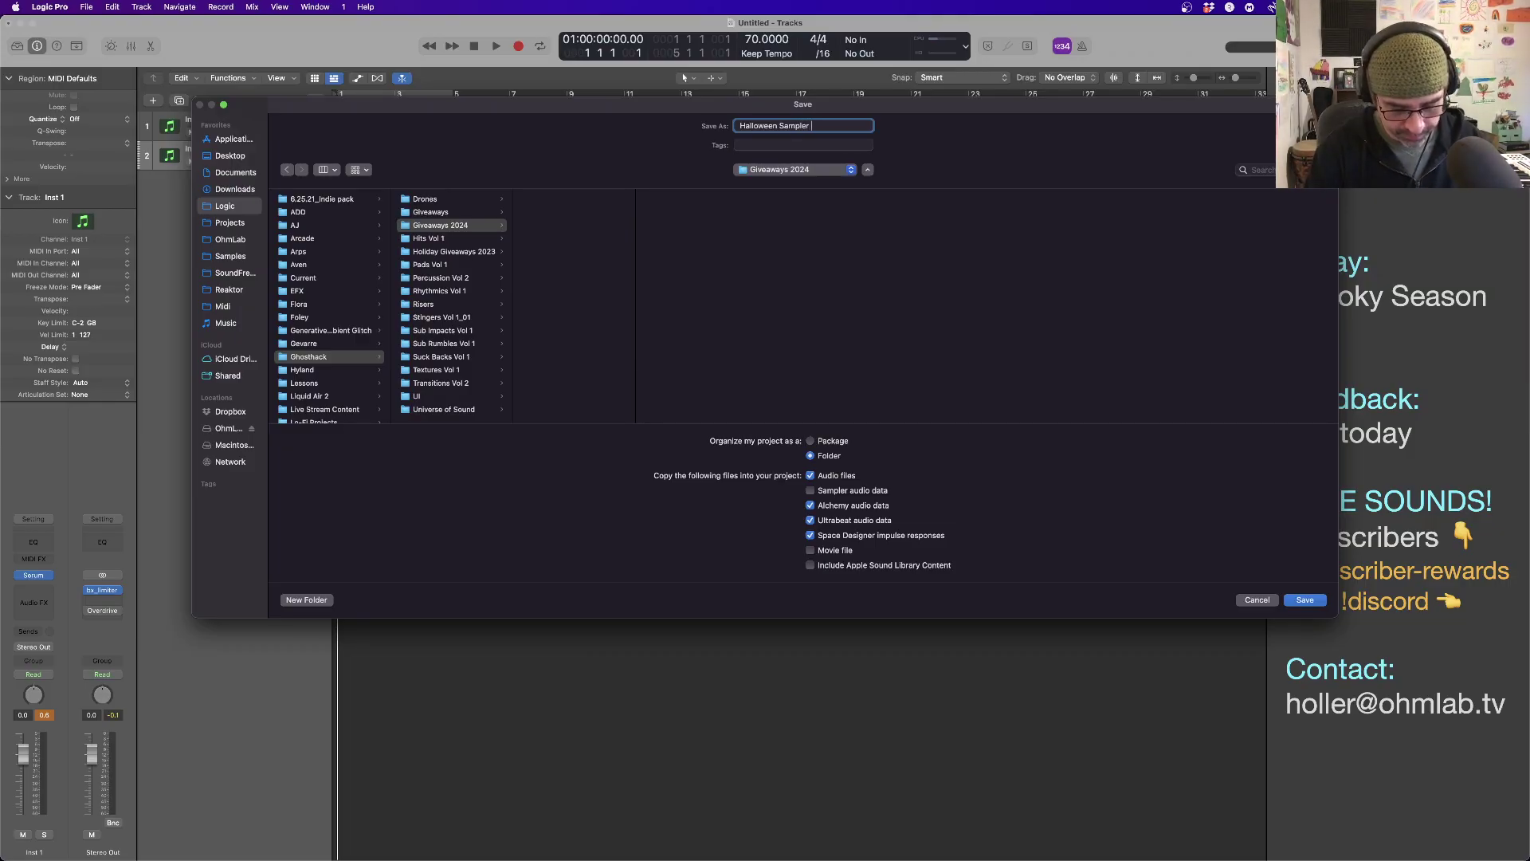
left_click(798, 143)
type("Ghosthack")
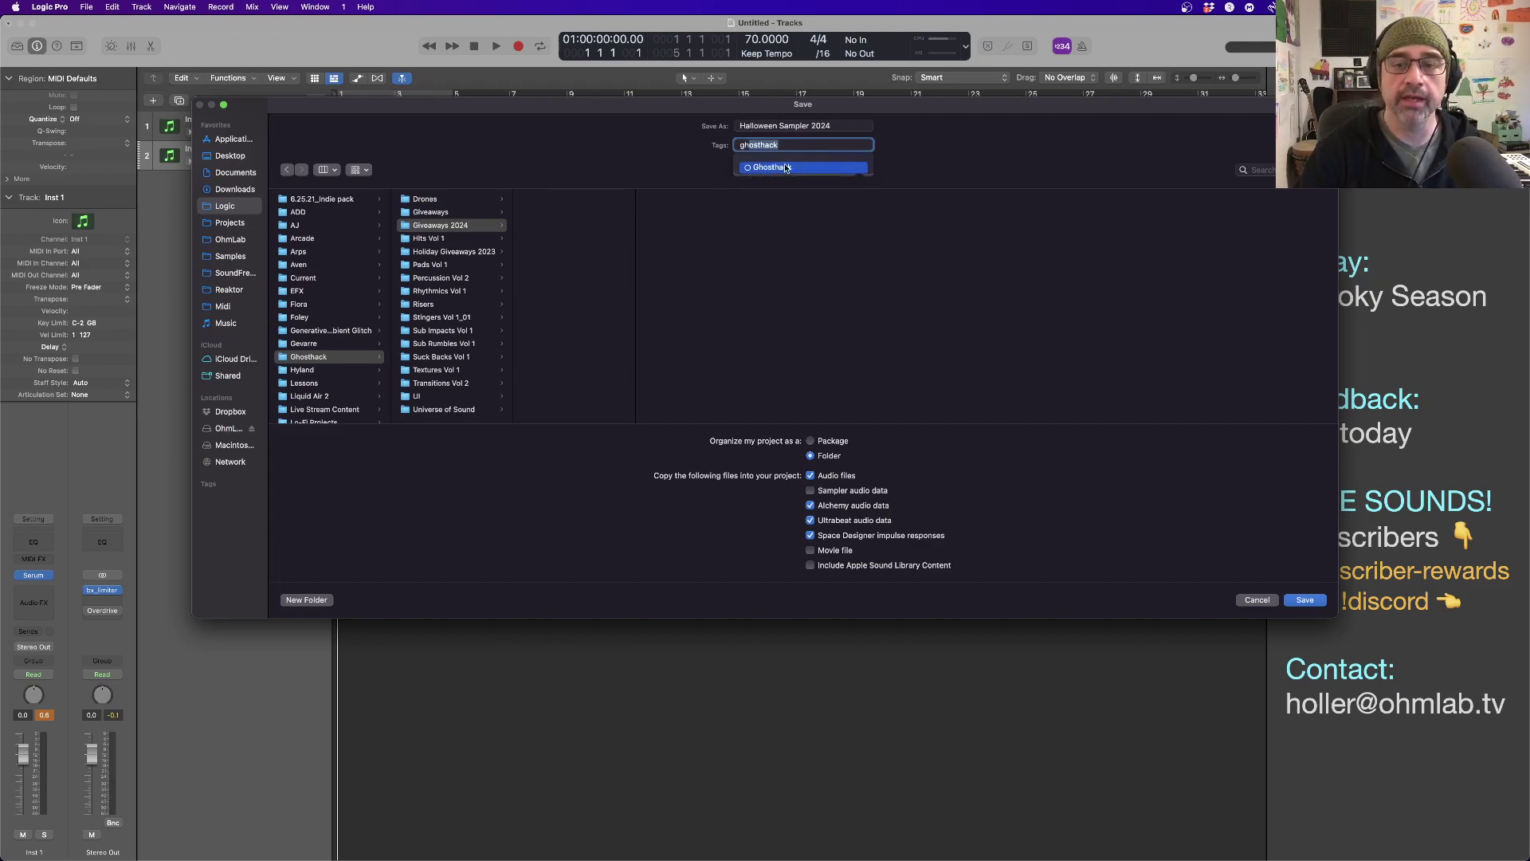
key("Return")
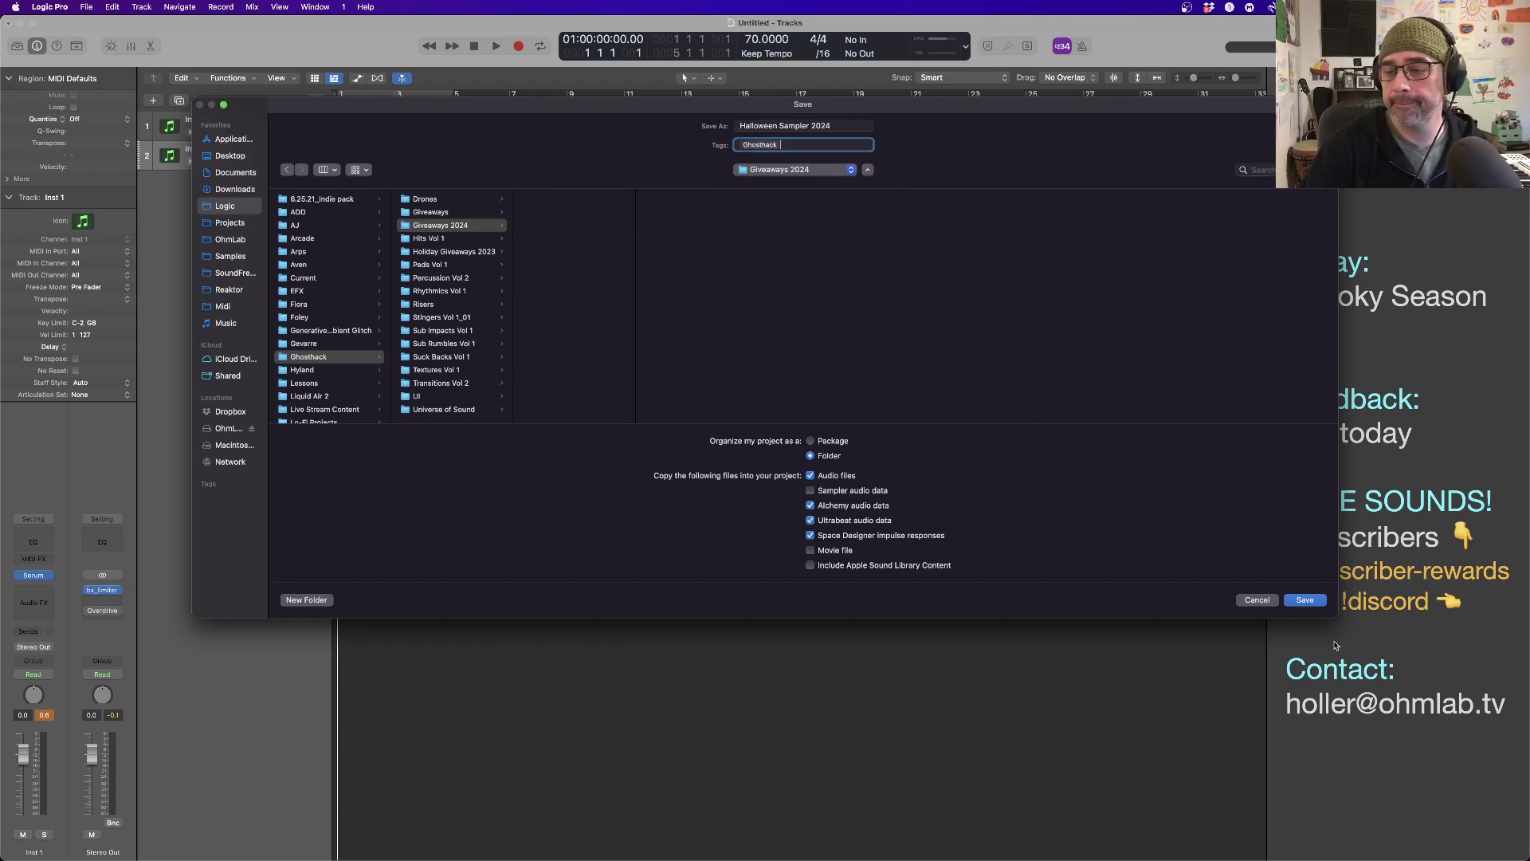
left_click(1307, 602)
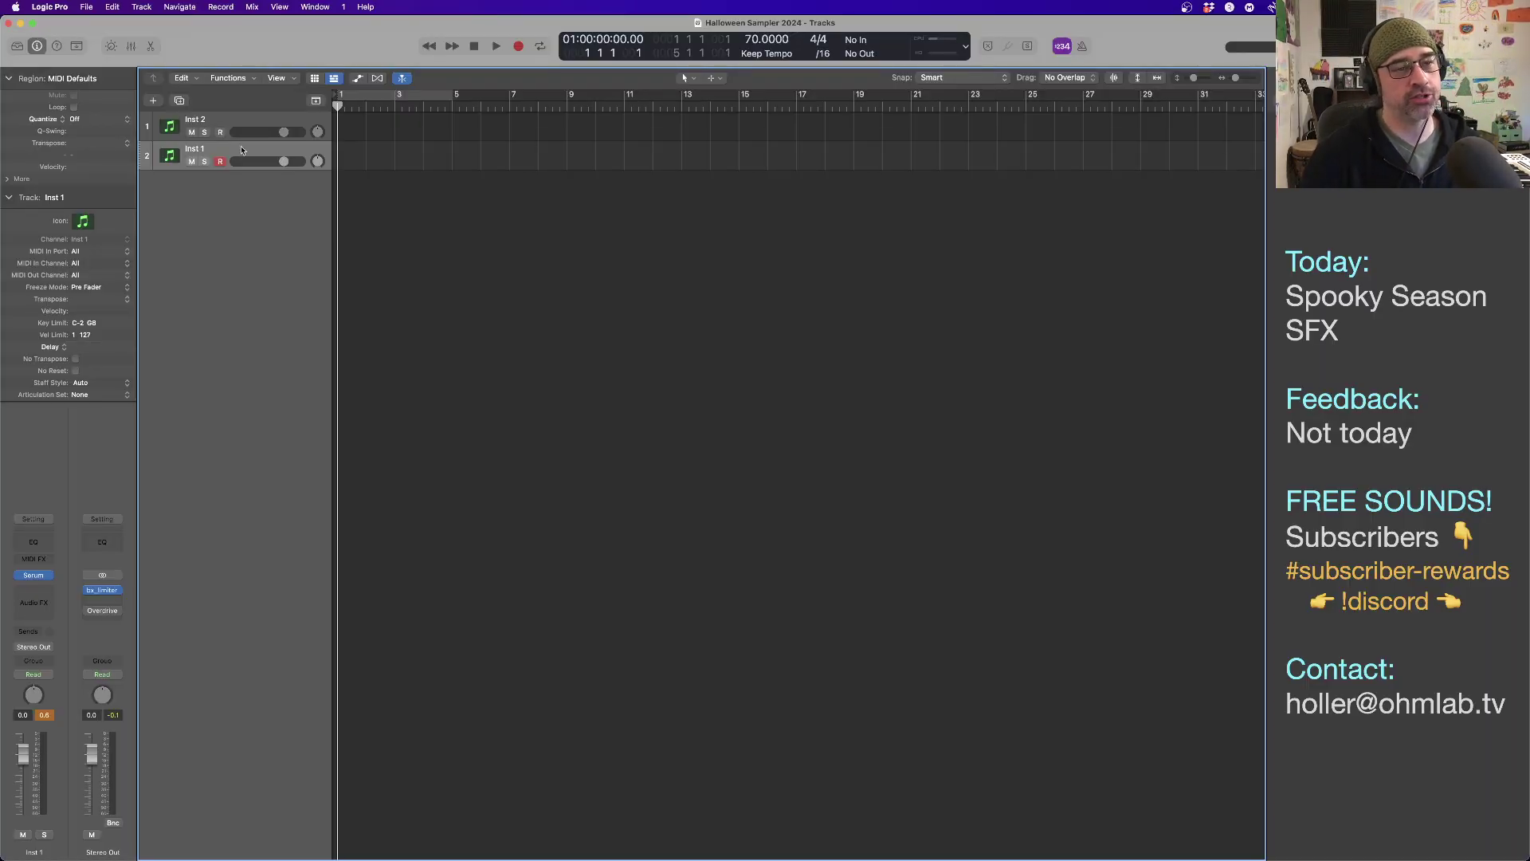
Add a third instrument track below Inst 1 and load Kontakt 7 in stereo as its instrument.
double_click(232, 203)
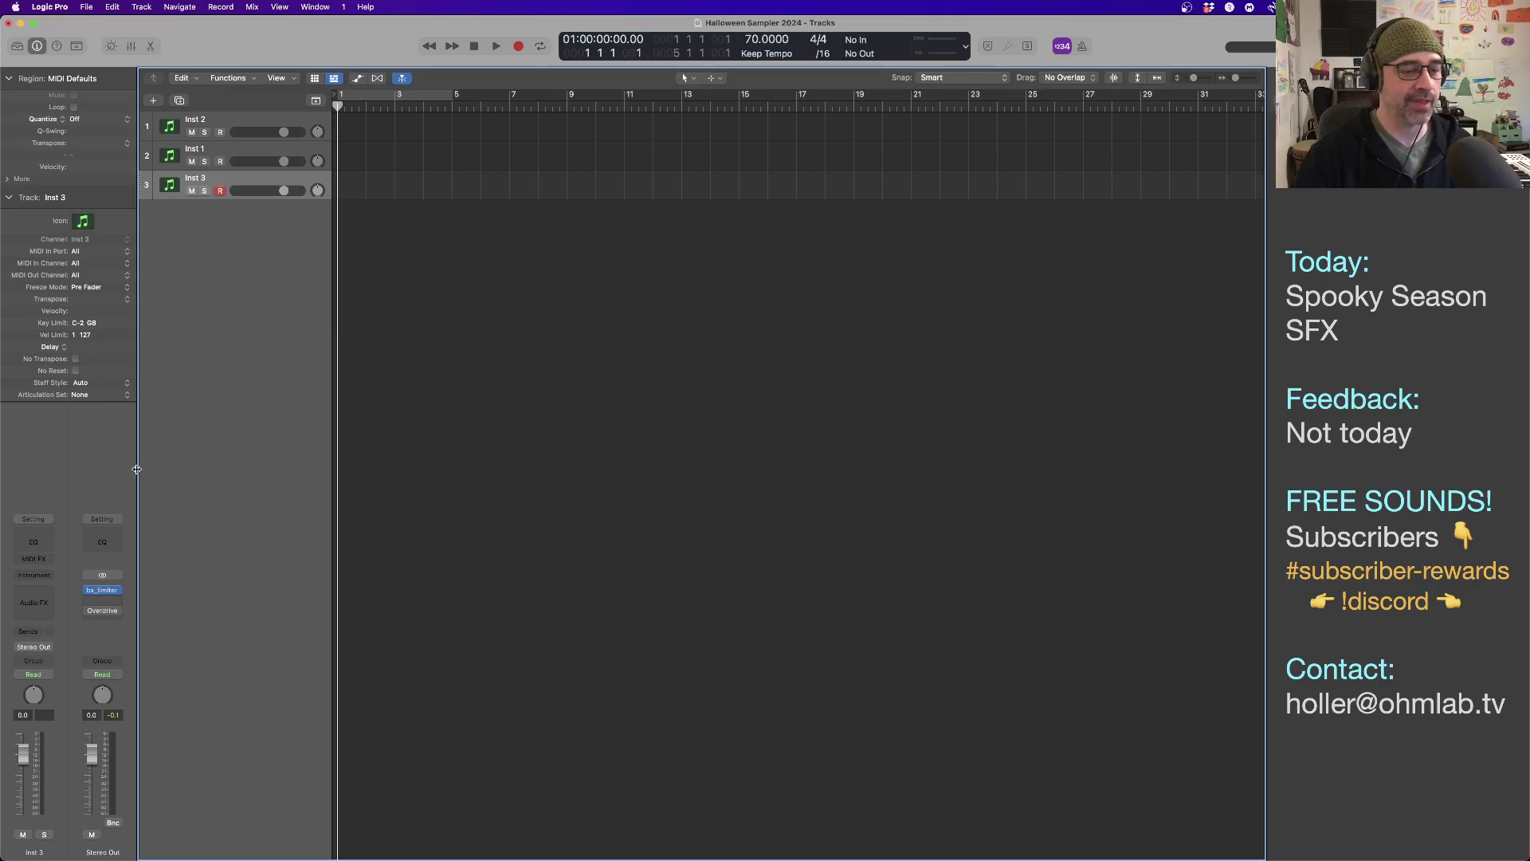
left_click(44, 575)
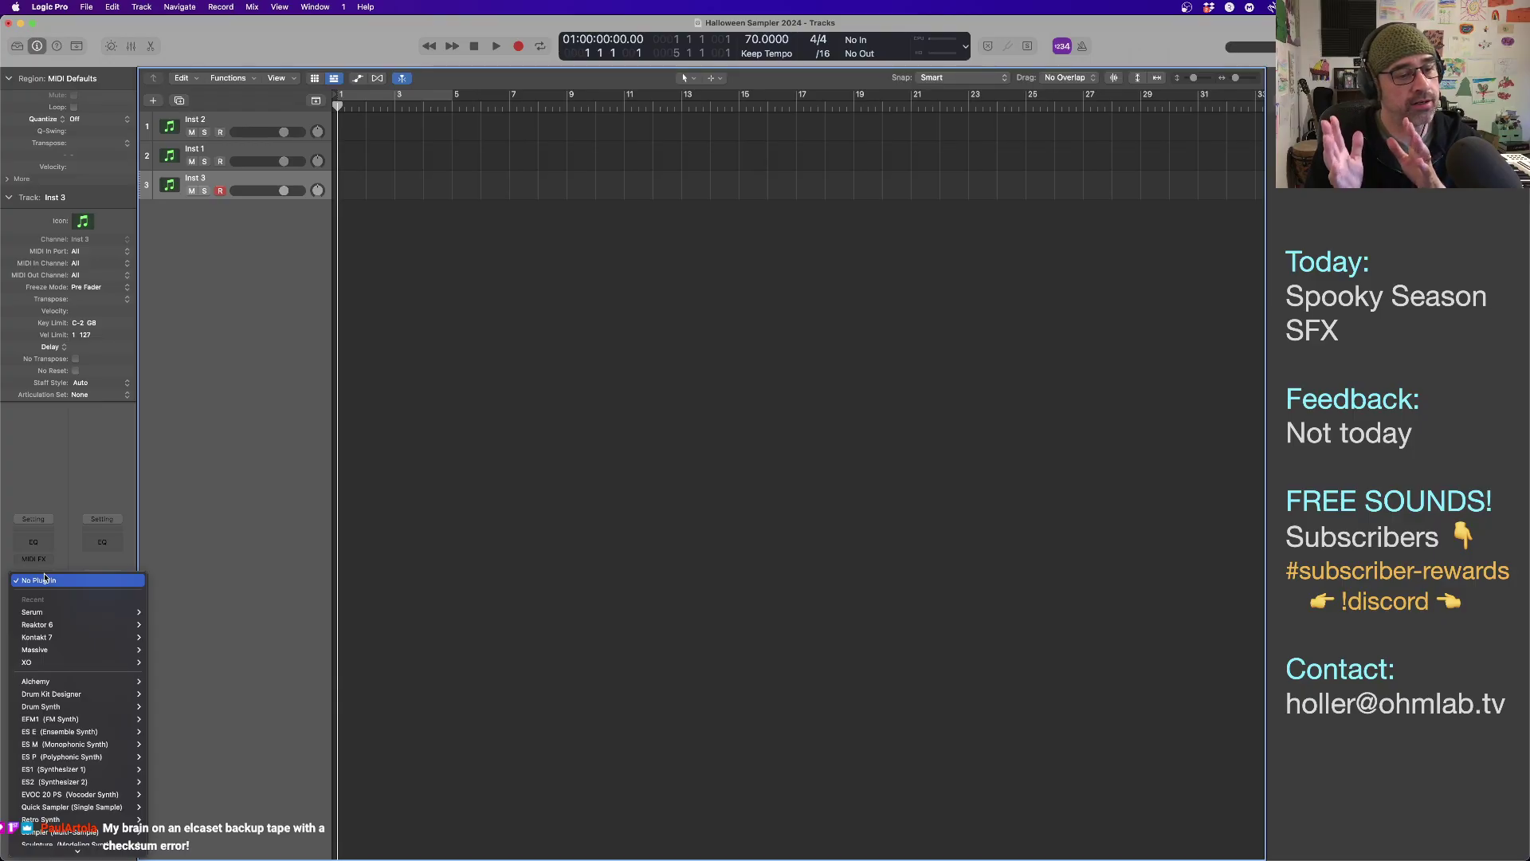
mouse_move(71, 637)
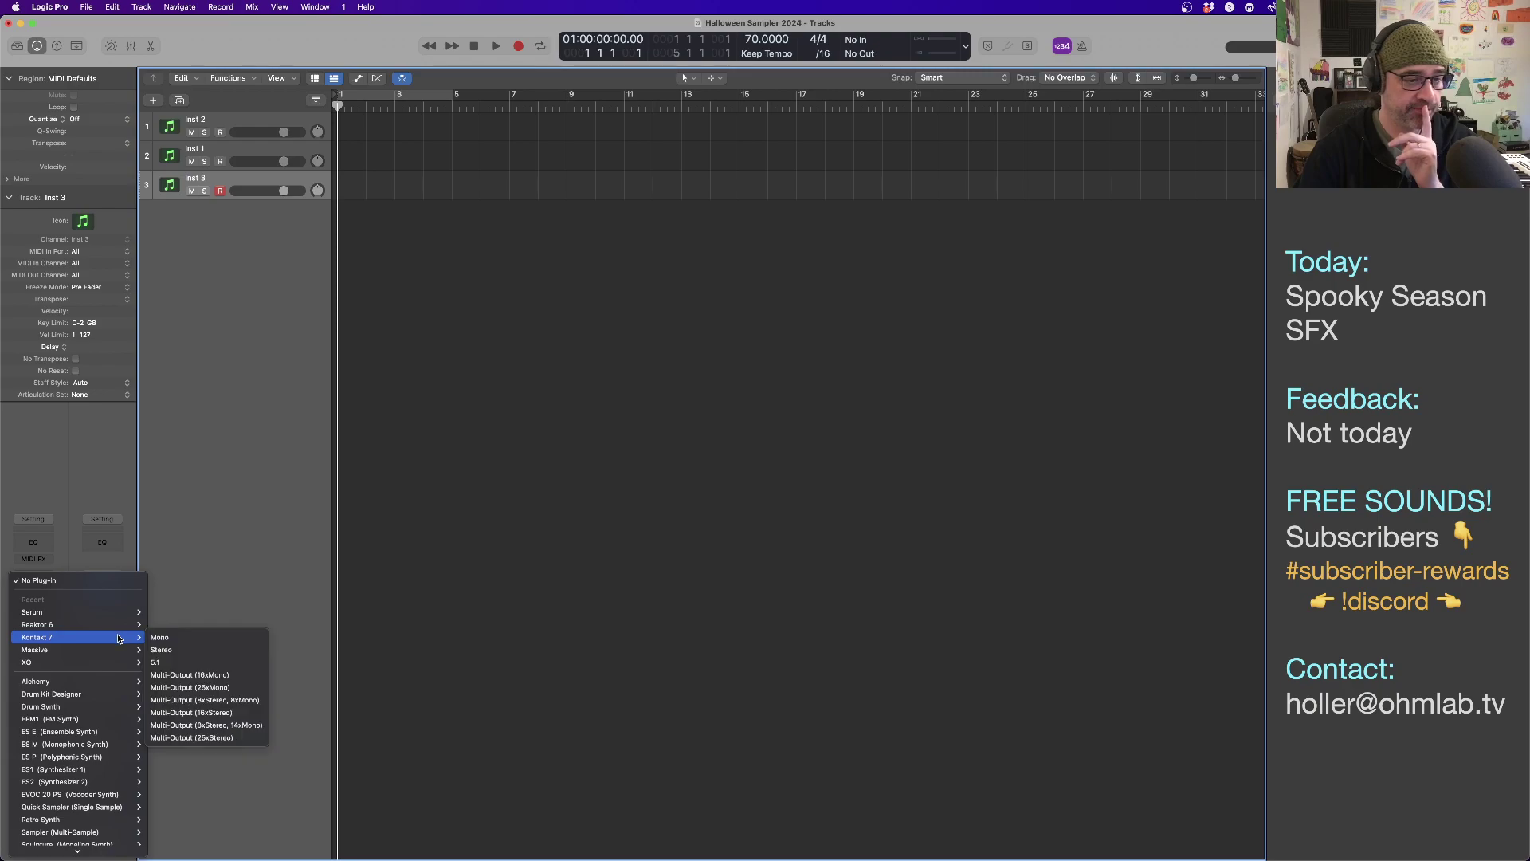
left_click(179, 651)
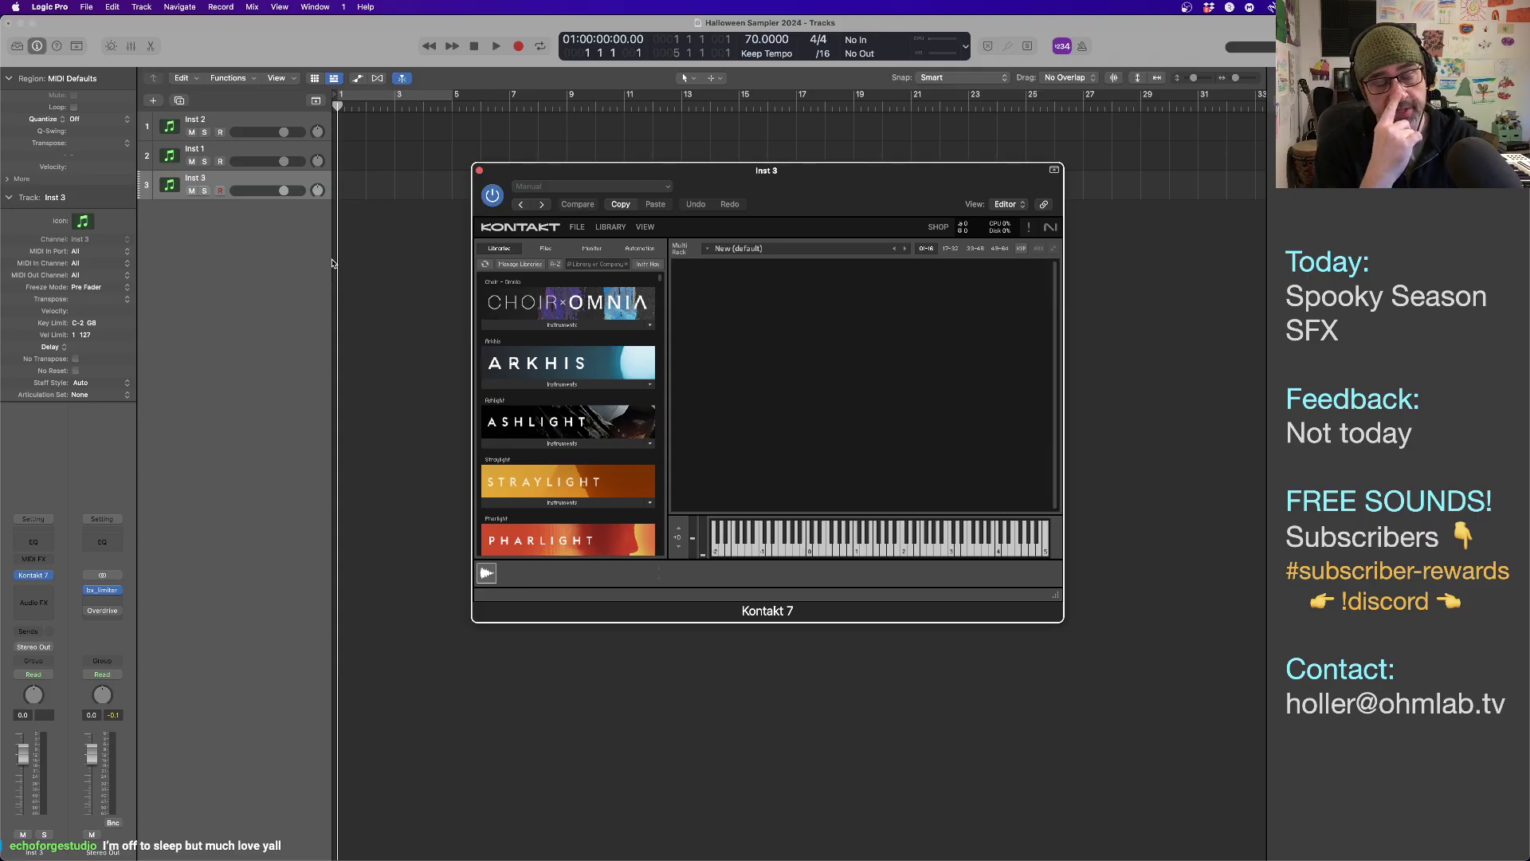
key("super+Tab")
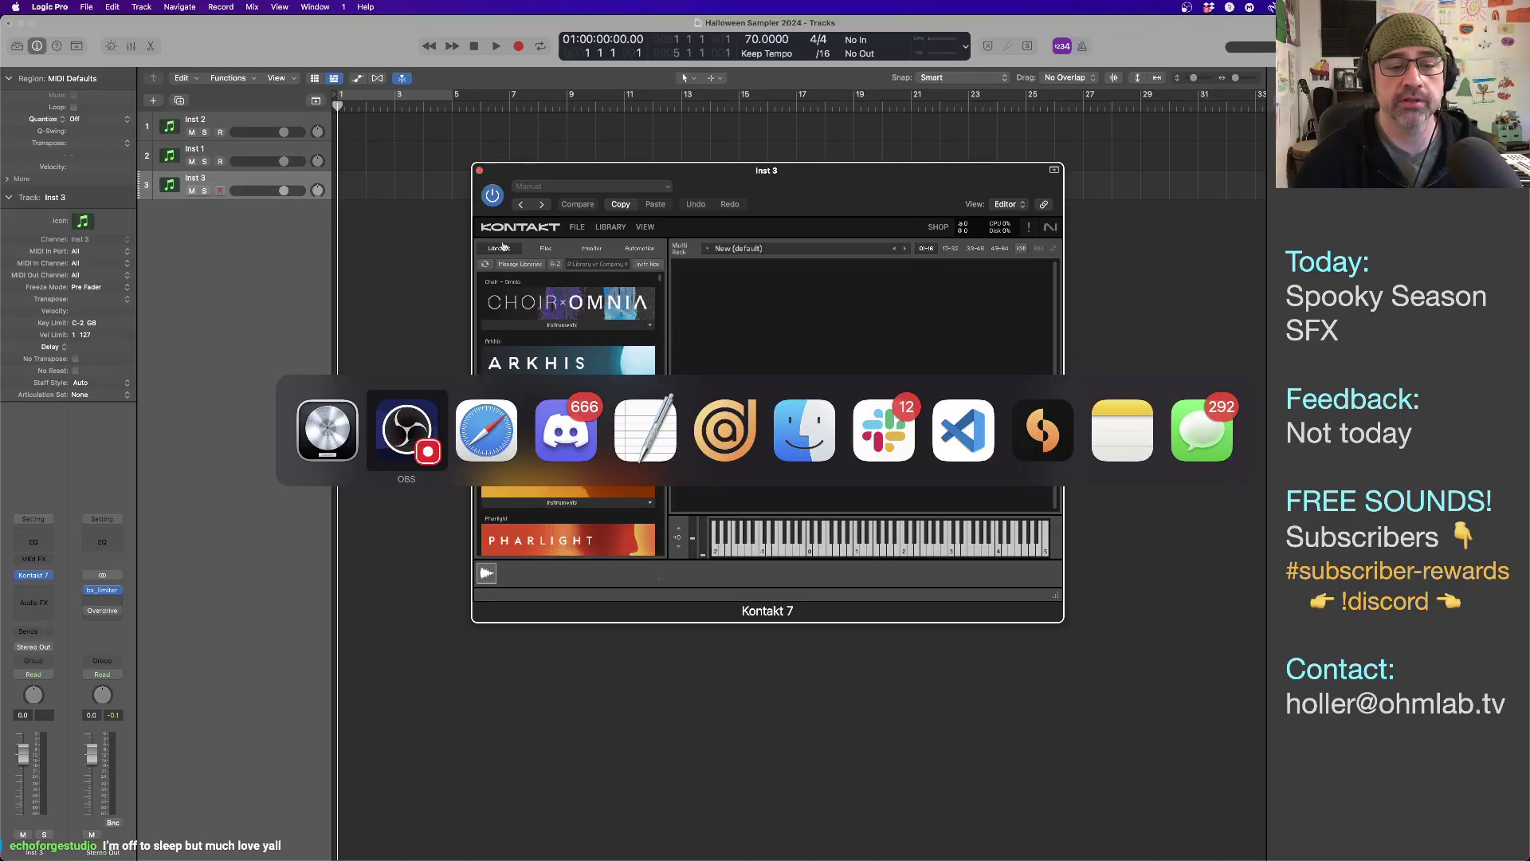
left_click(489, 463)
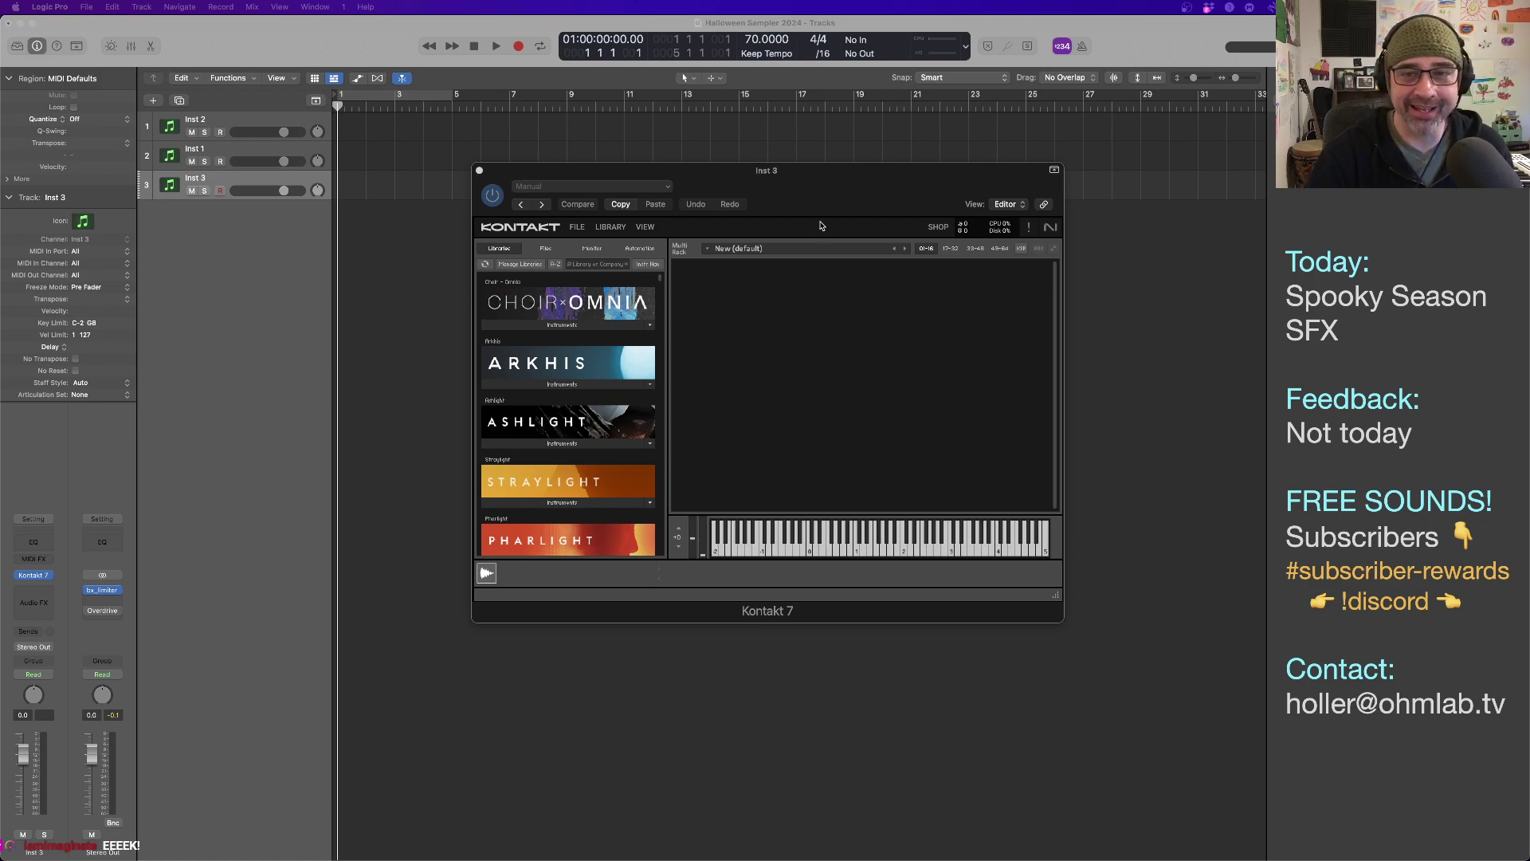
Reposition and enlarge the Kontakt window, and load PERC Damage Hit Tails from the Damage library into the rack.
left_click_drag(802, 202, 741, 189)
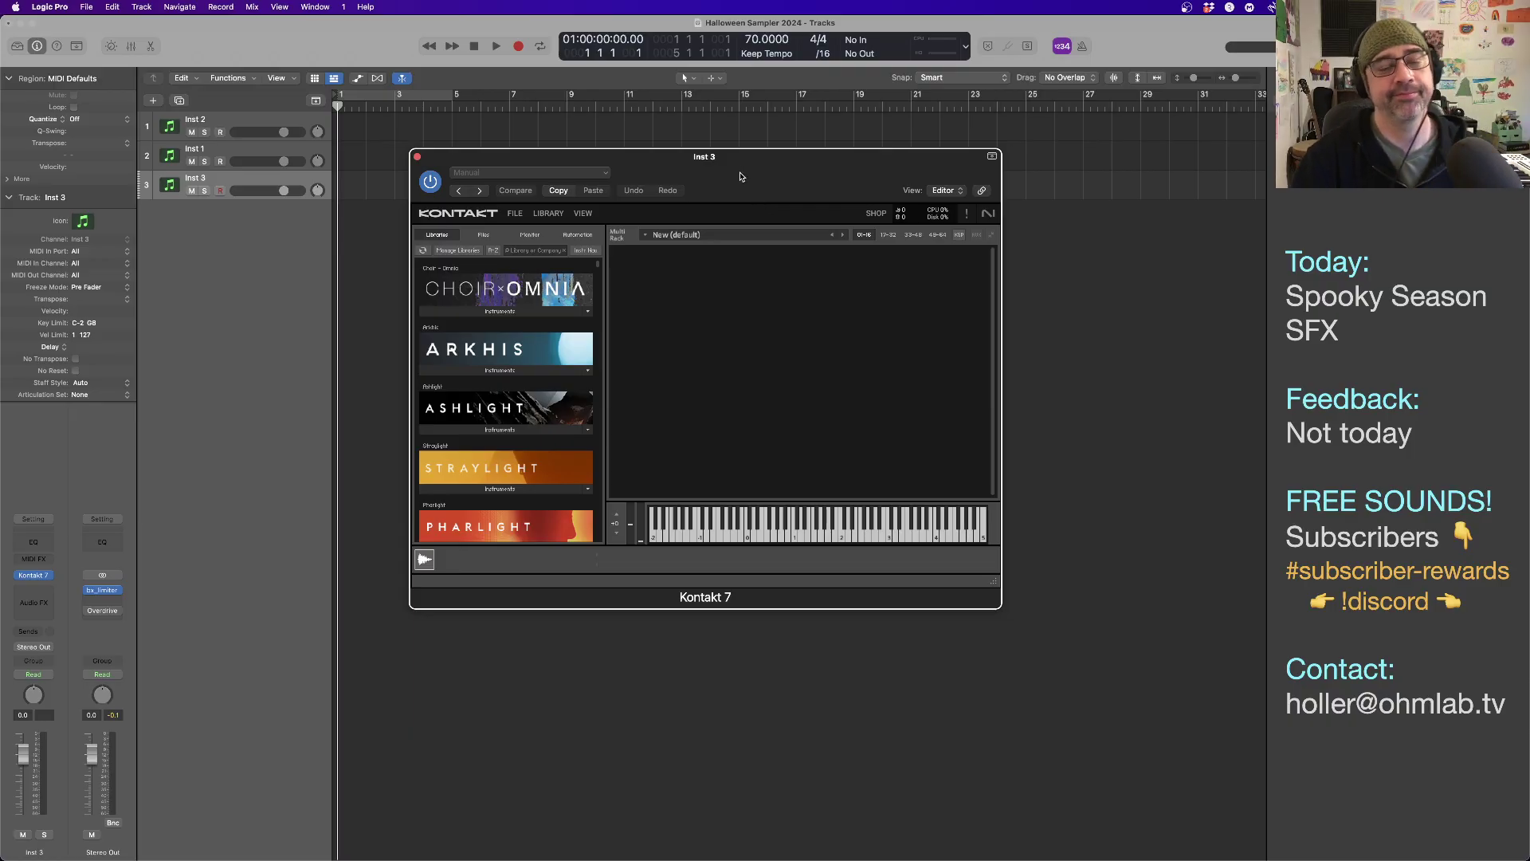
left_click_drag(741, 177, 745, 142)
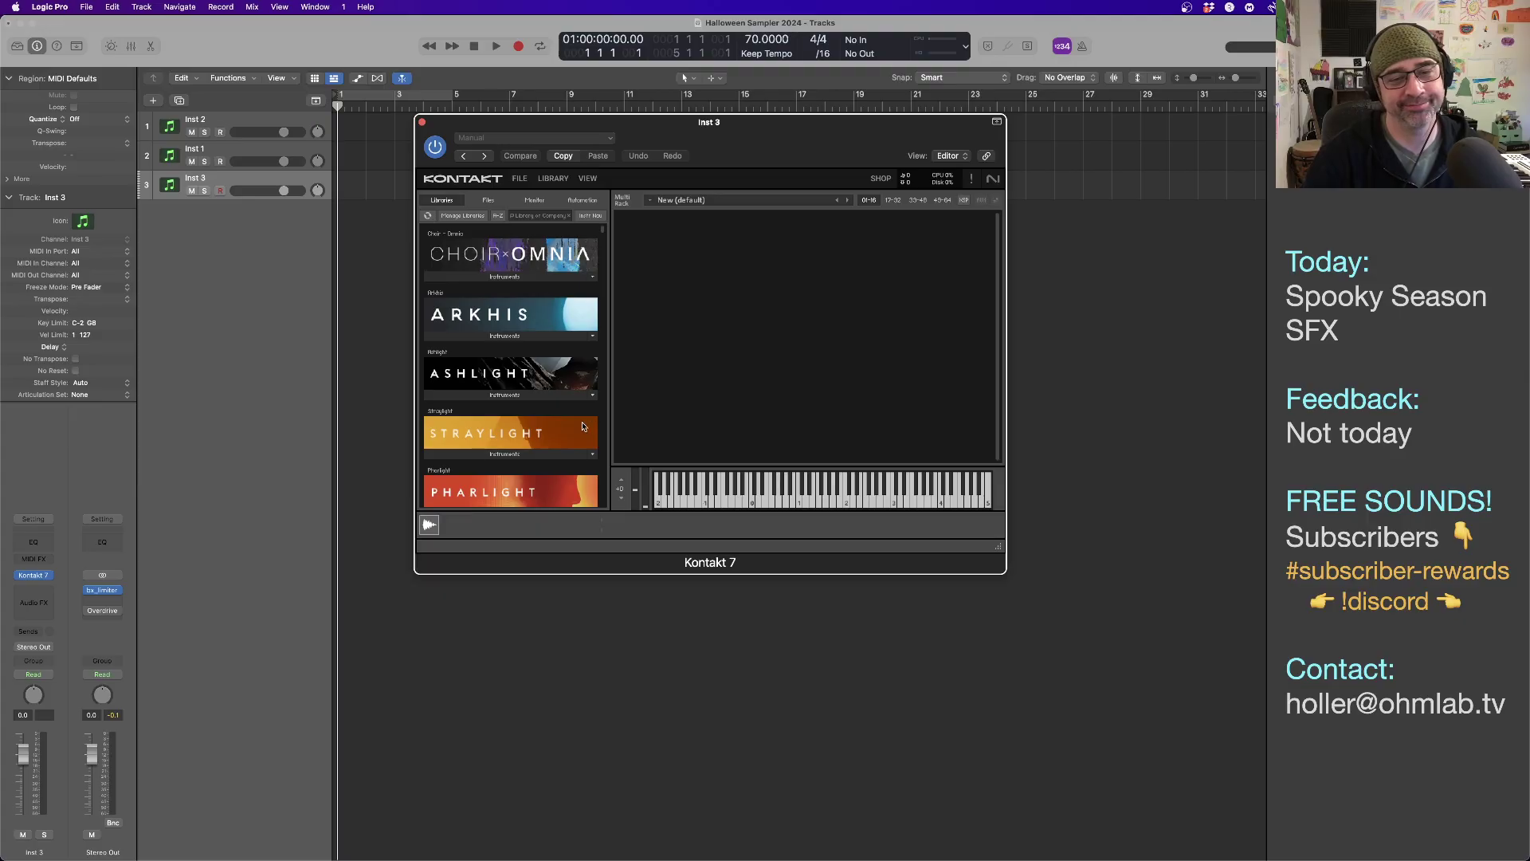
scroll(529, 420, "down", 3)
scroll(529, 420, "down", 5)
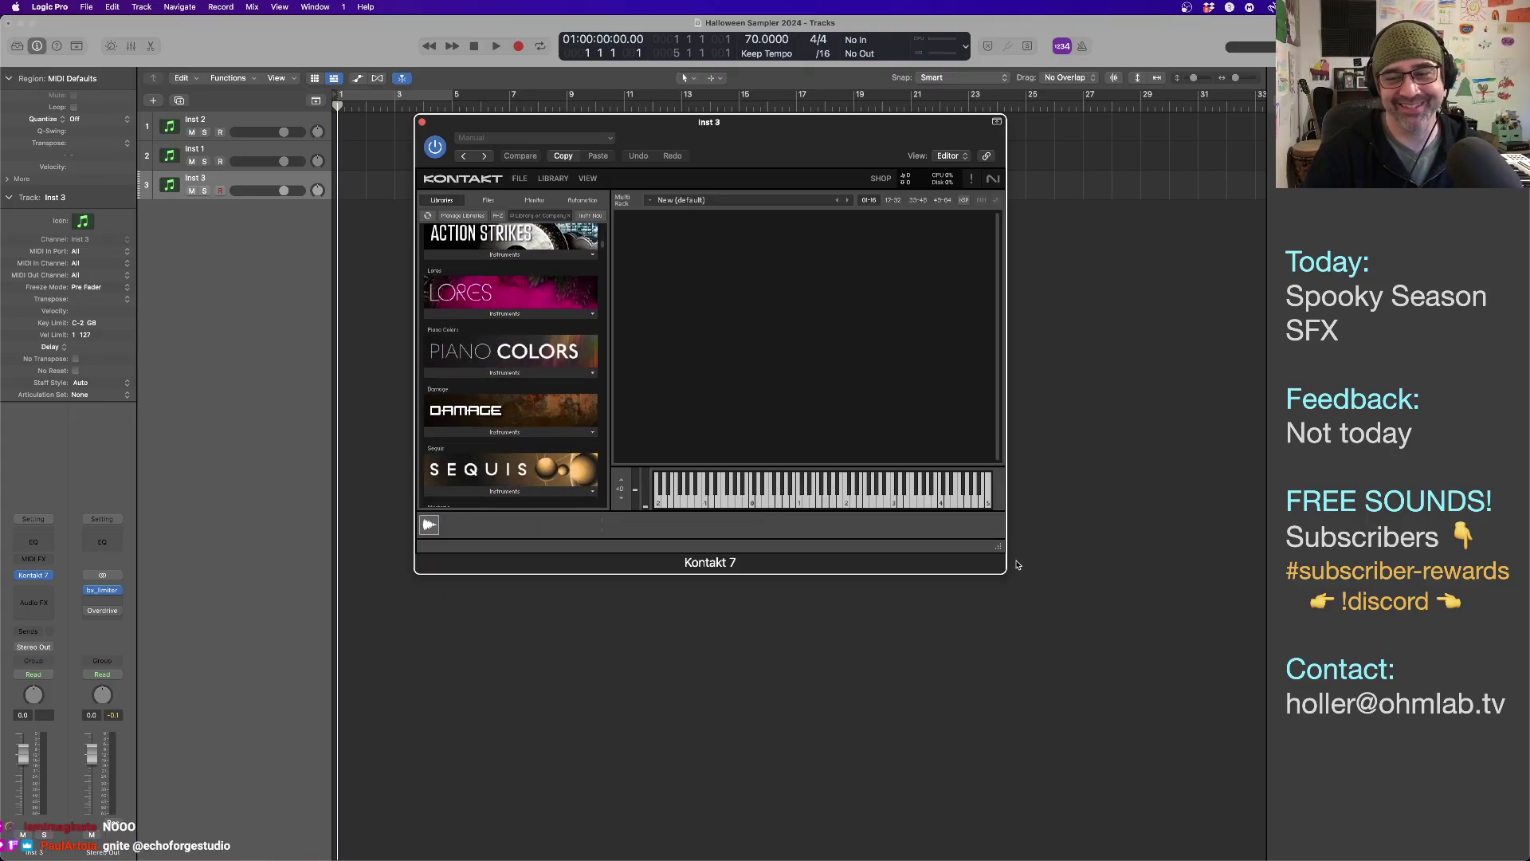
left_click_drag(1000, 549, 1120, 692)
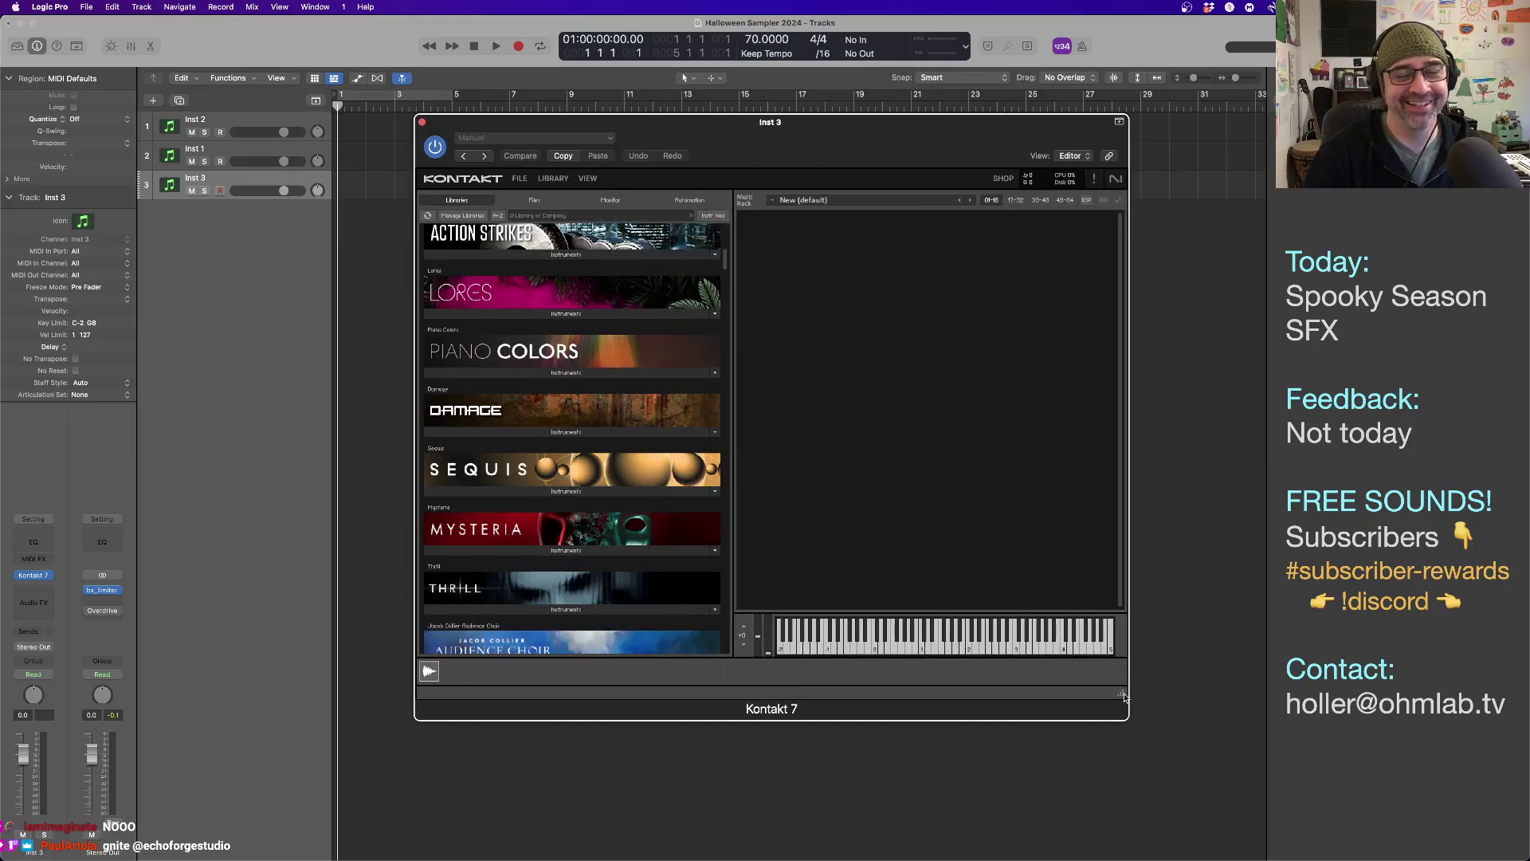
left_click(554, 433)
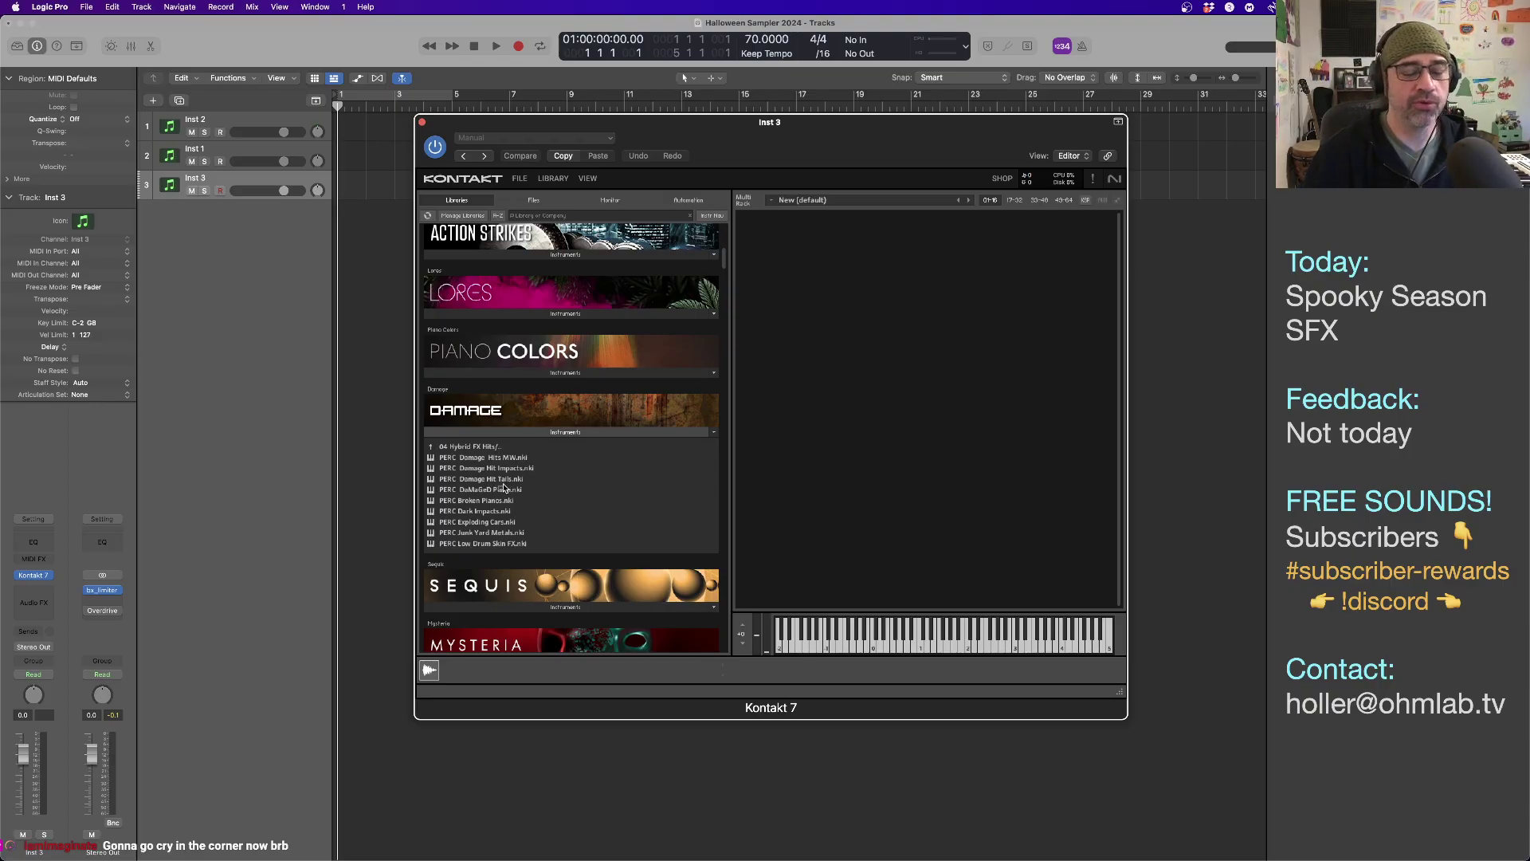
left_click_drag(494, 479, 954, 332)
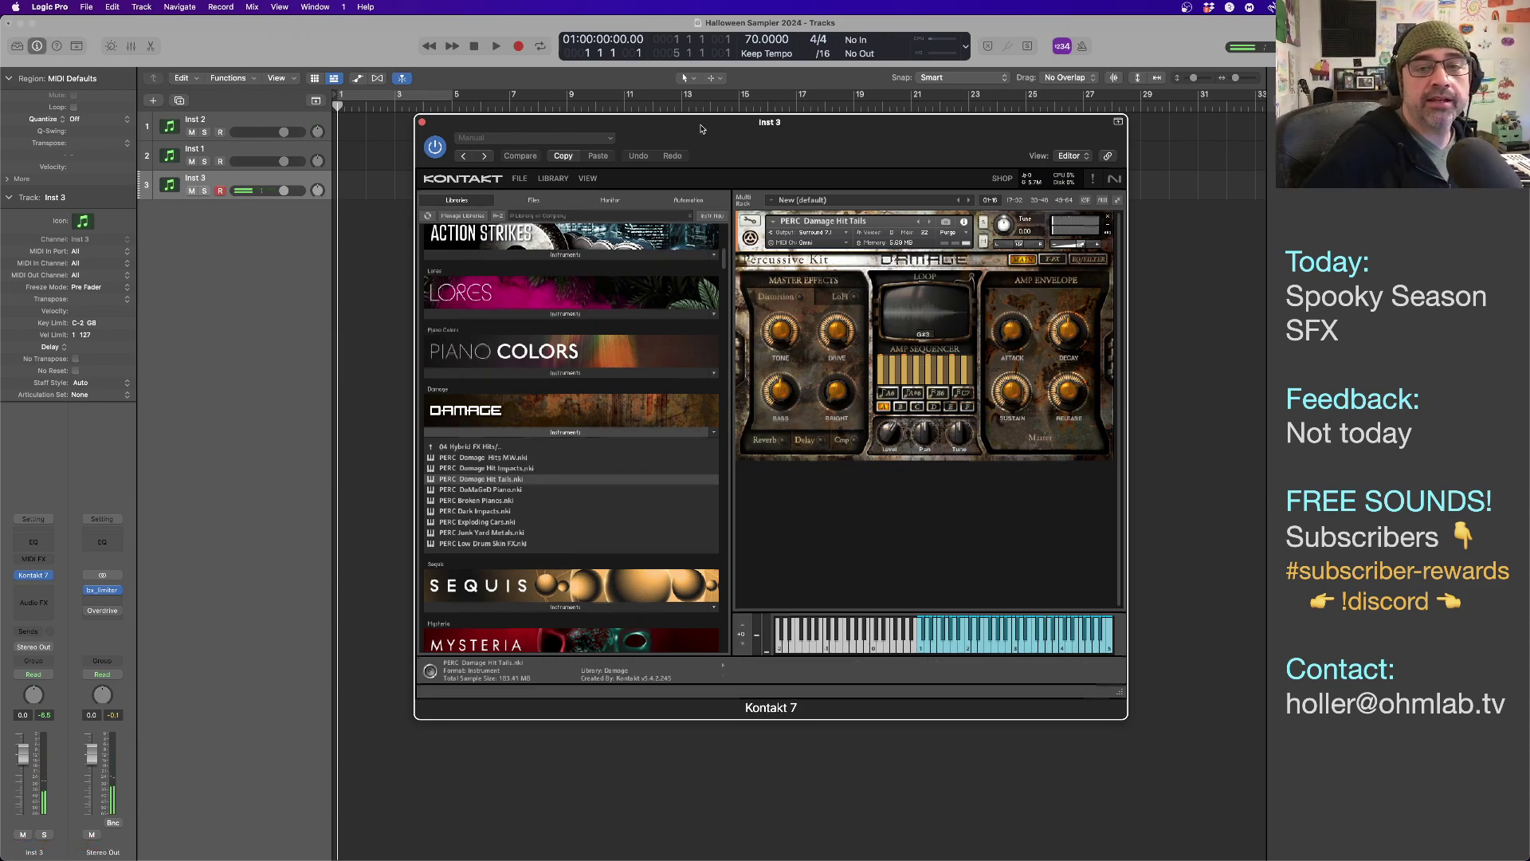
Move Kontakt clear of the tracks, create a four-bar MIDI region at bar 1 on Inst 3, and open it in the Piano Roll.
left_click_drag(702, 128, 796, 417)
right_click(346, 190)
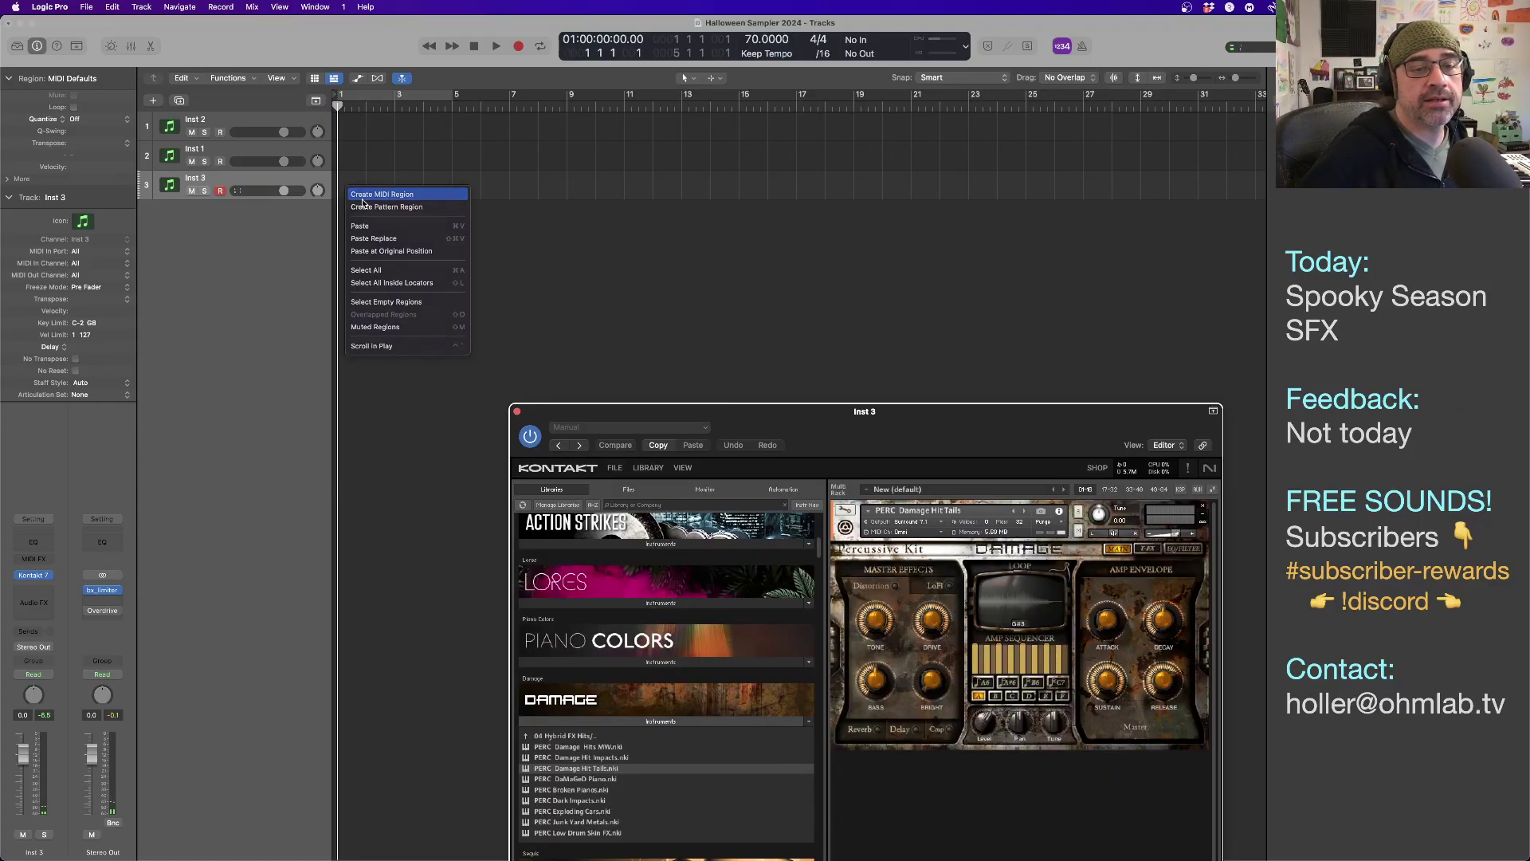
left_click(363, 197)
left_click_drag(369, 187, 451, 187)
double_click(401, 191)
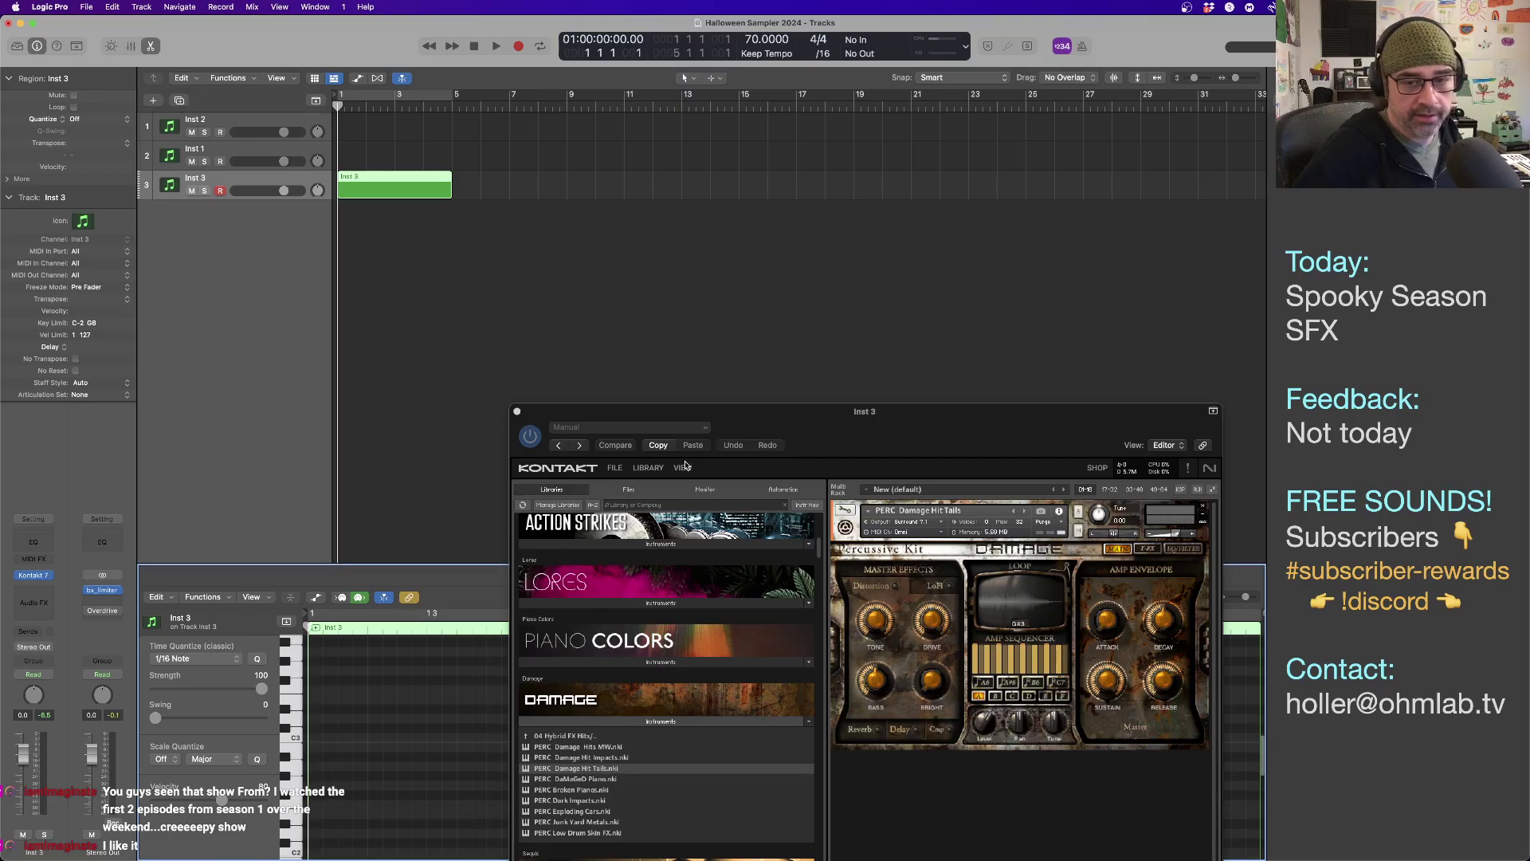
Delete the empty region, turn off the count-in, and record a single Damage hit note on the Inst 3 track.
left_click(372, 188)
key("Delete")
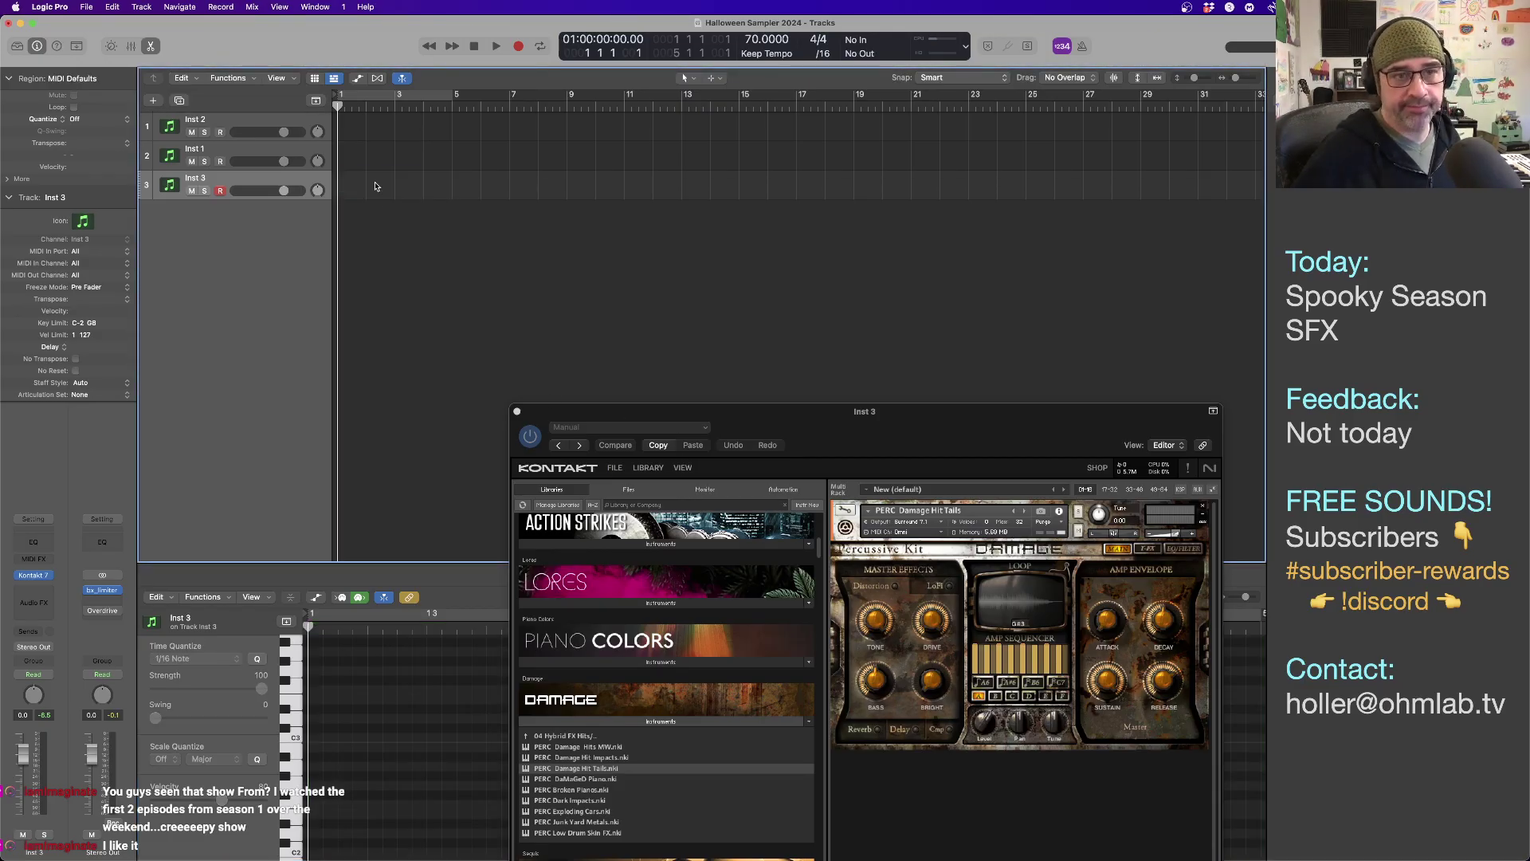
left_click(1063, 46)
key("r")
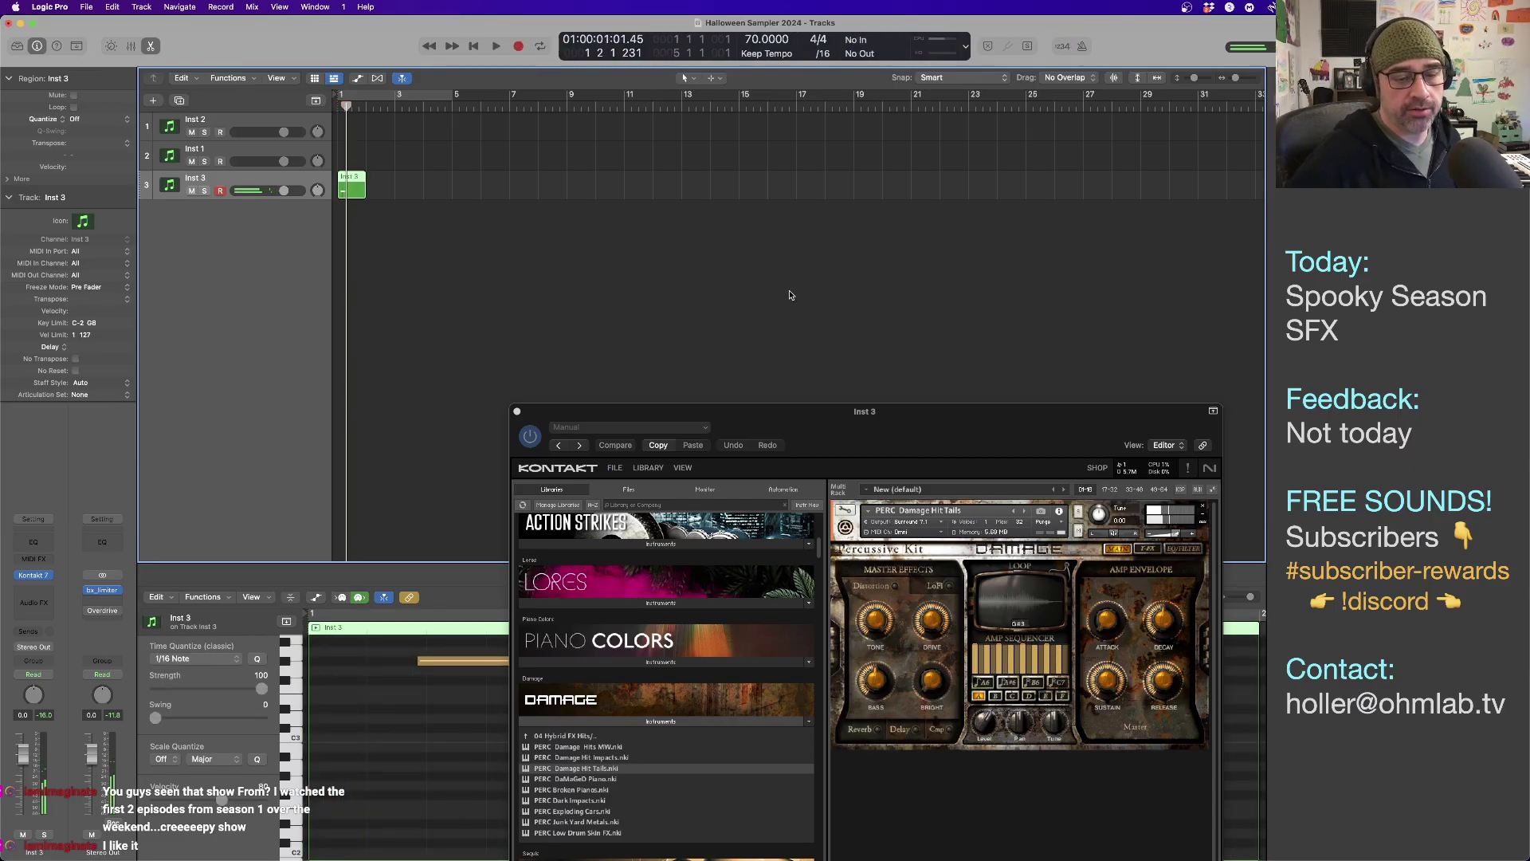
Move the recorded note to the start of the region, shorten it, and play the hit back.
left_click_drag(444, 661, 333, 661)
left_click_drag(445, 666, 358, 663)
key("space")
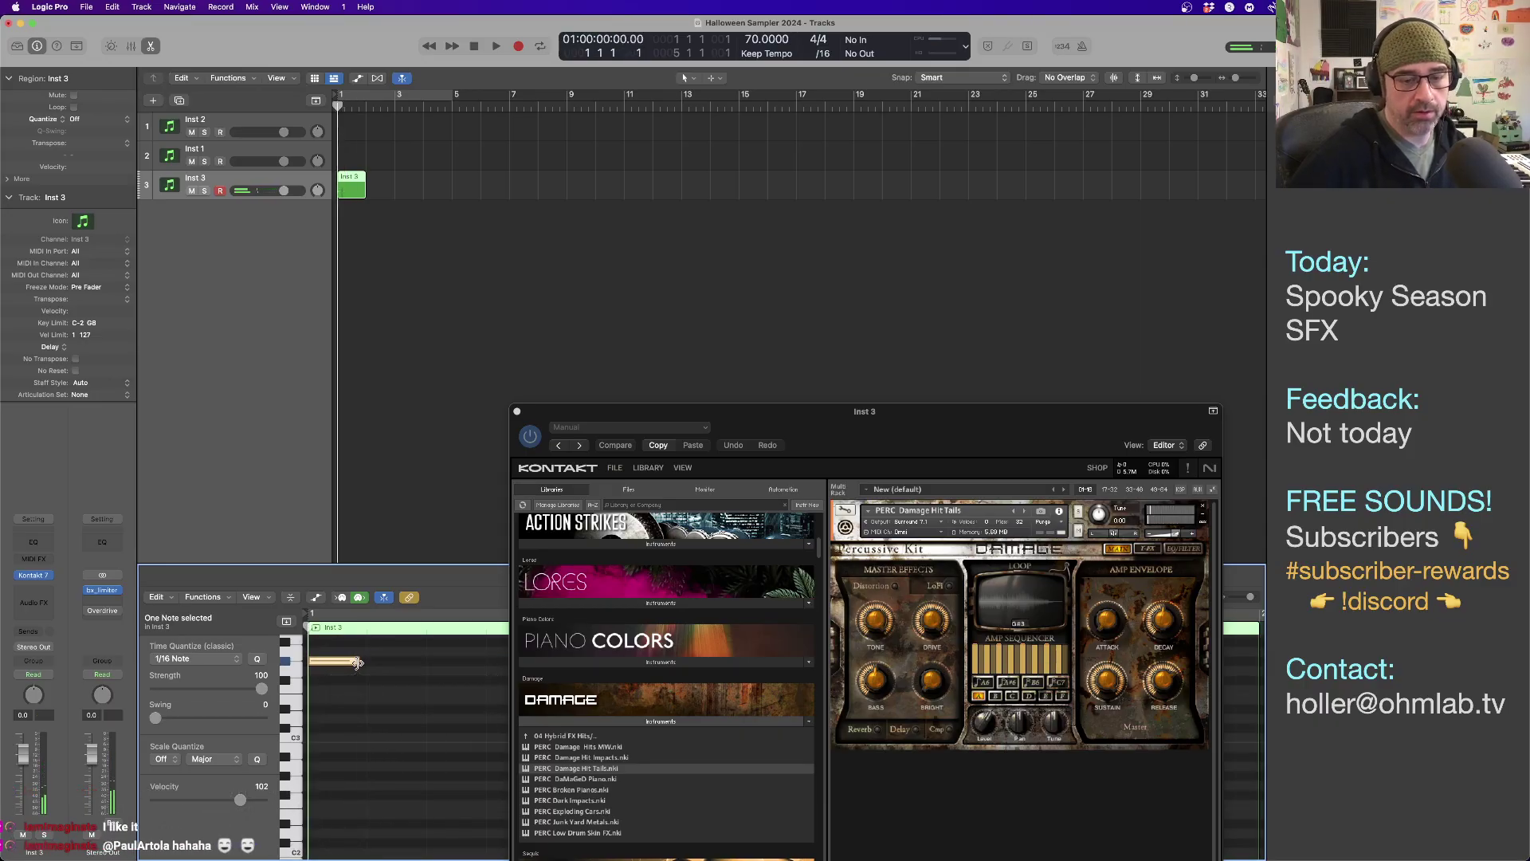
key("space")
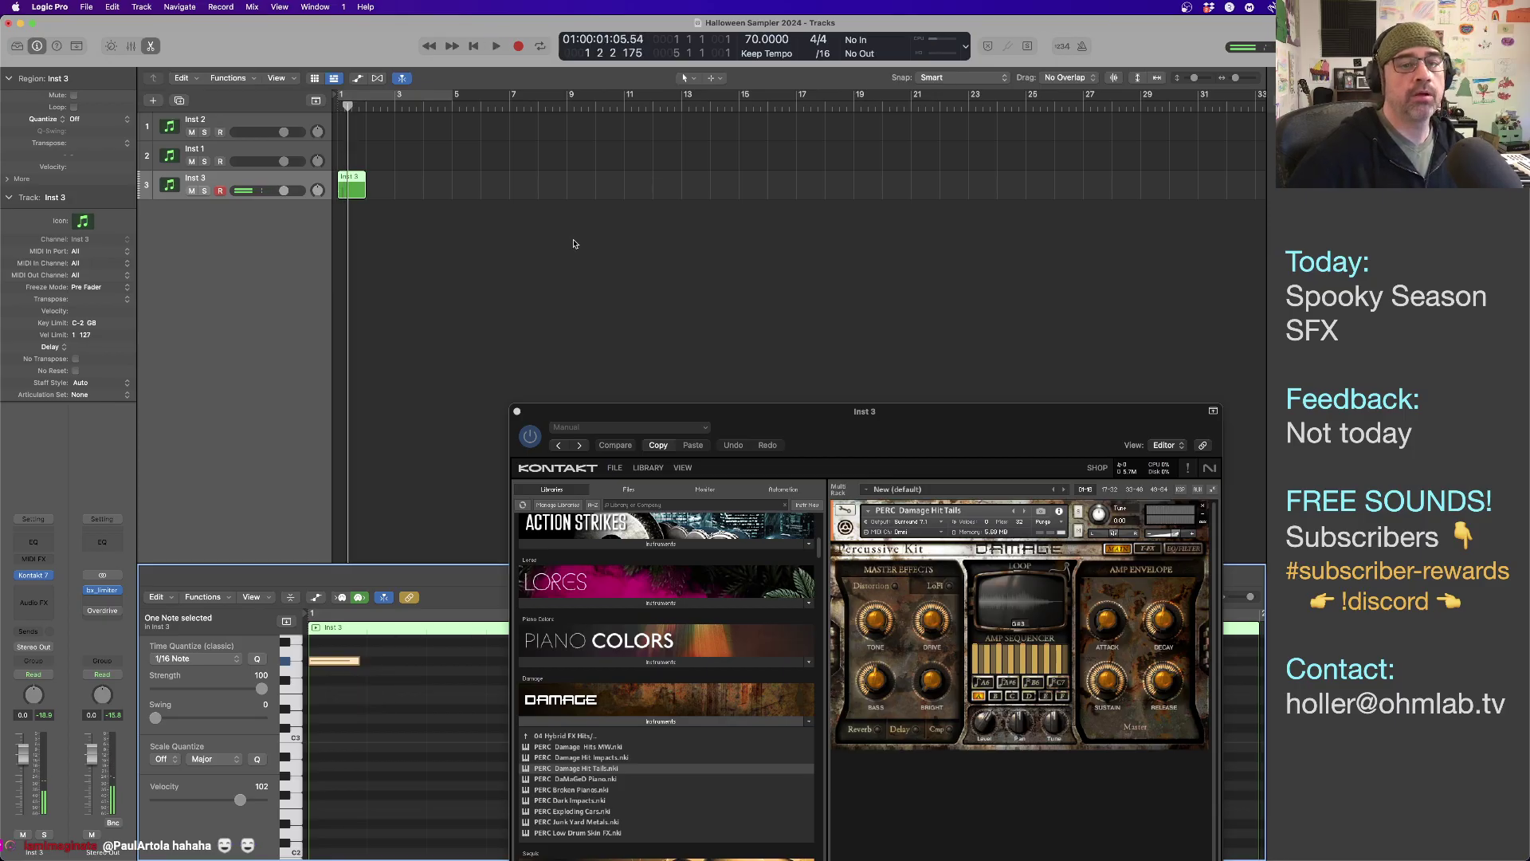
Extend the Inst 3 region to four bars, close Kontakt, and copy the hit note to the start of bars 2, 3 and 4.
left_click_drag(361, 194, 451, 194)
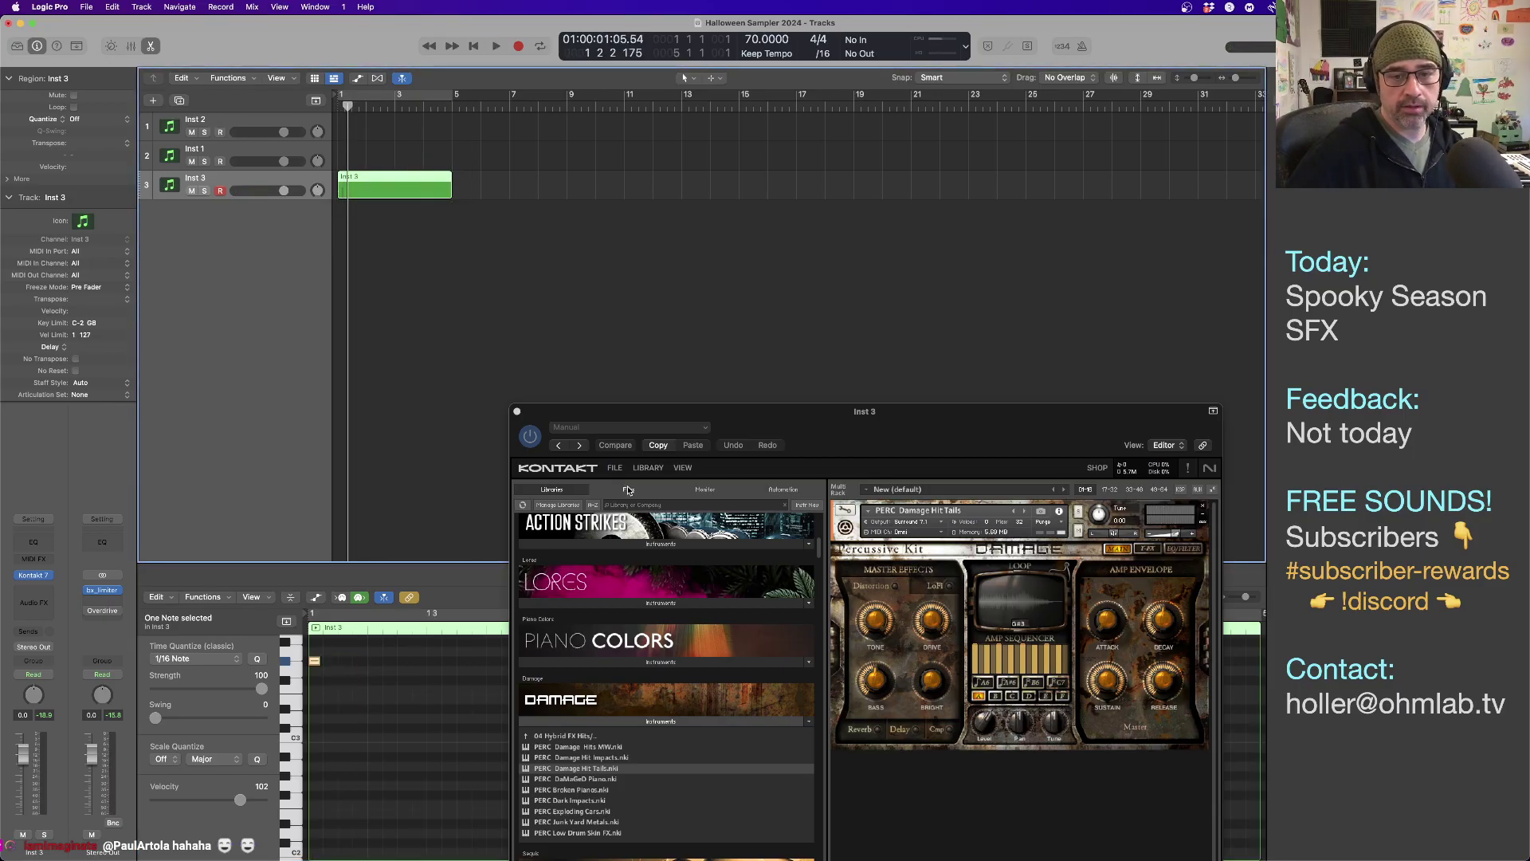
left_click(517, 412)
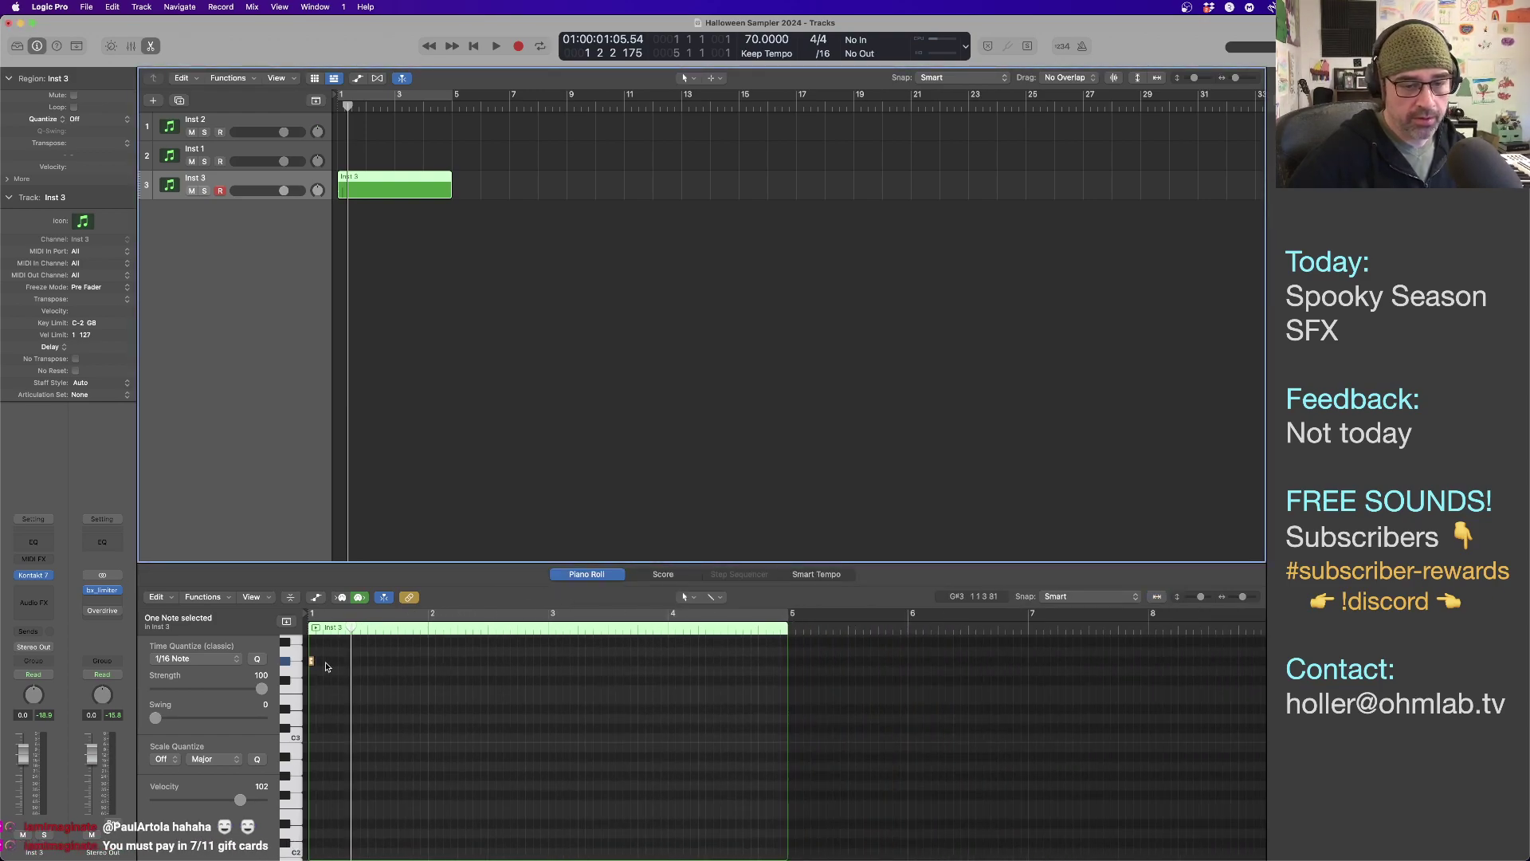
left_click(310, 662)
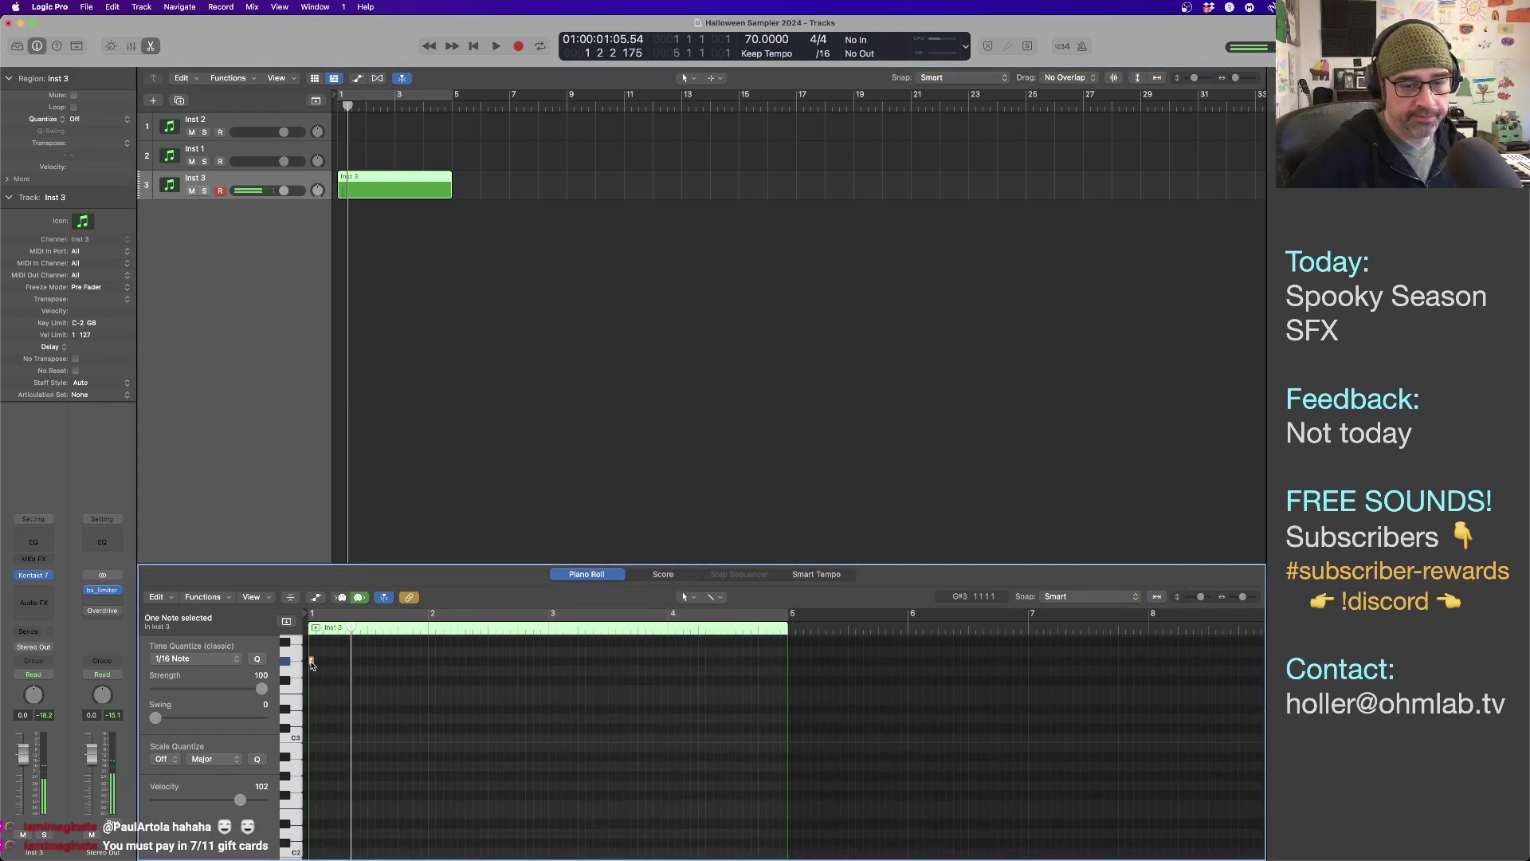
mouse_move(311, 662)
left_mouse_down()
mouse_move(444, 660)
mouse_move(311, 660)
left_mouse_up()
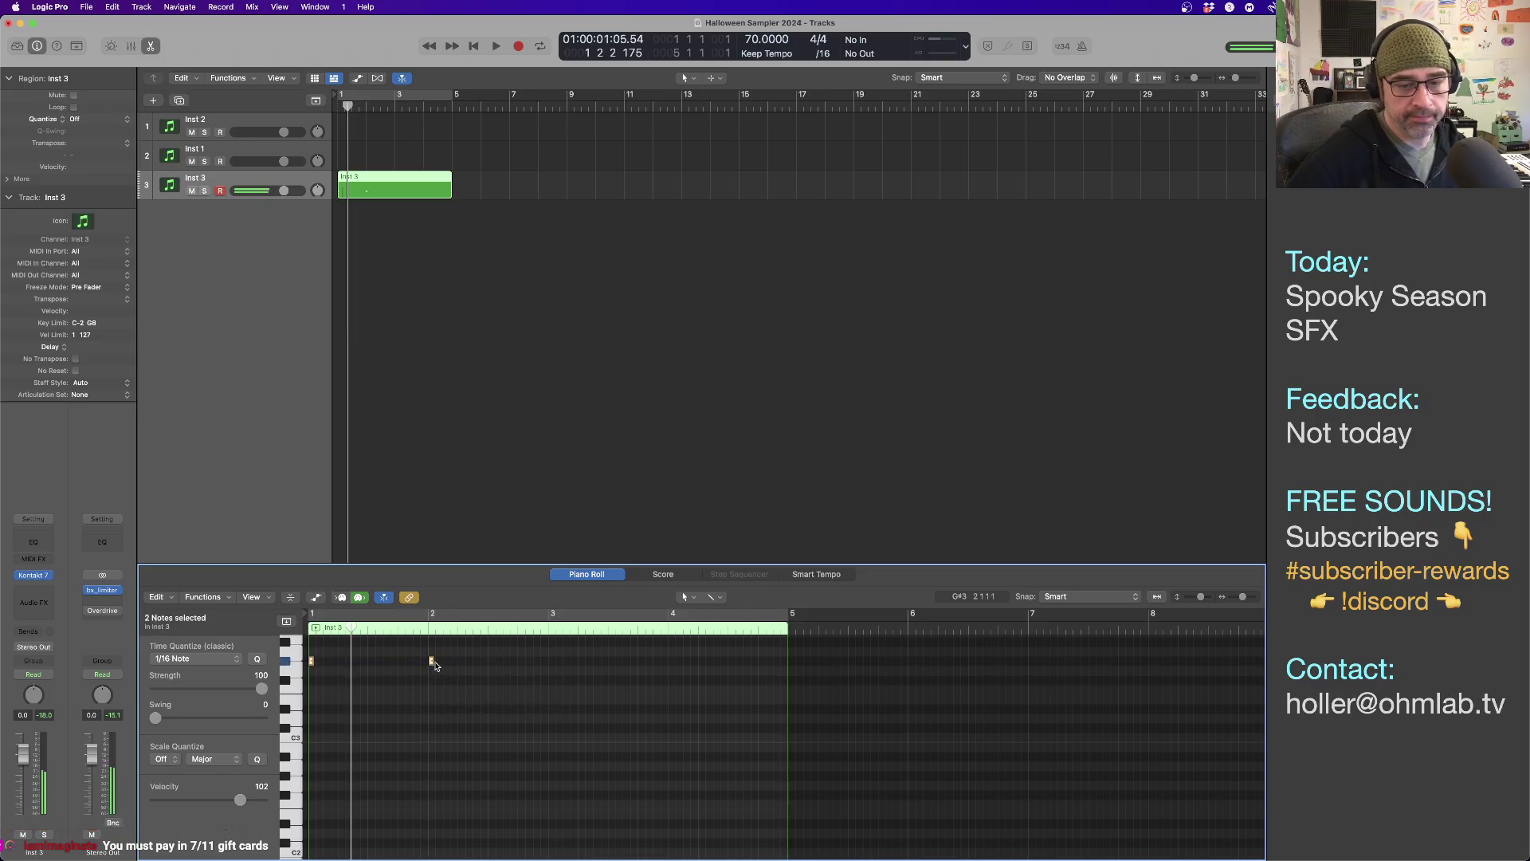
left_click_drag(436, 665, 674, 662)
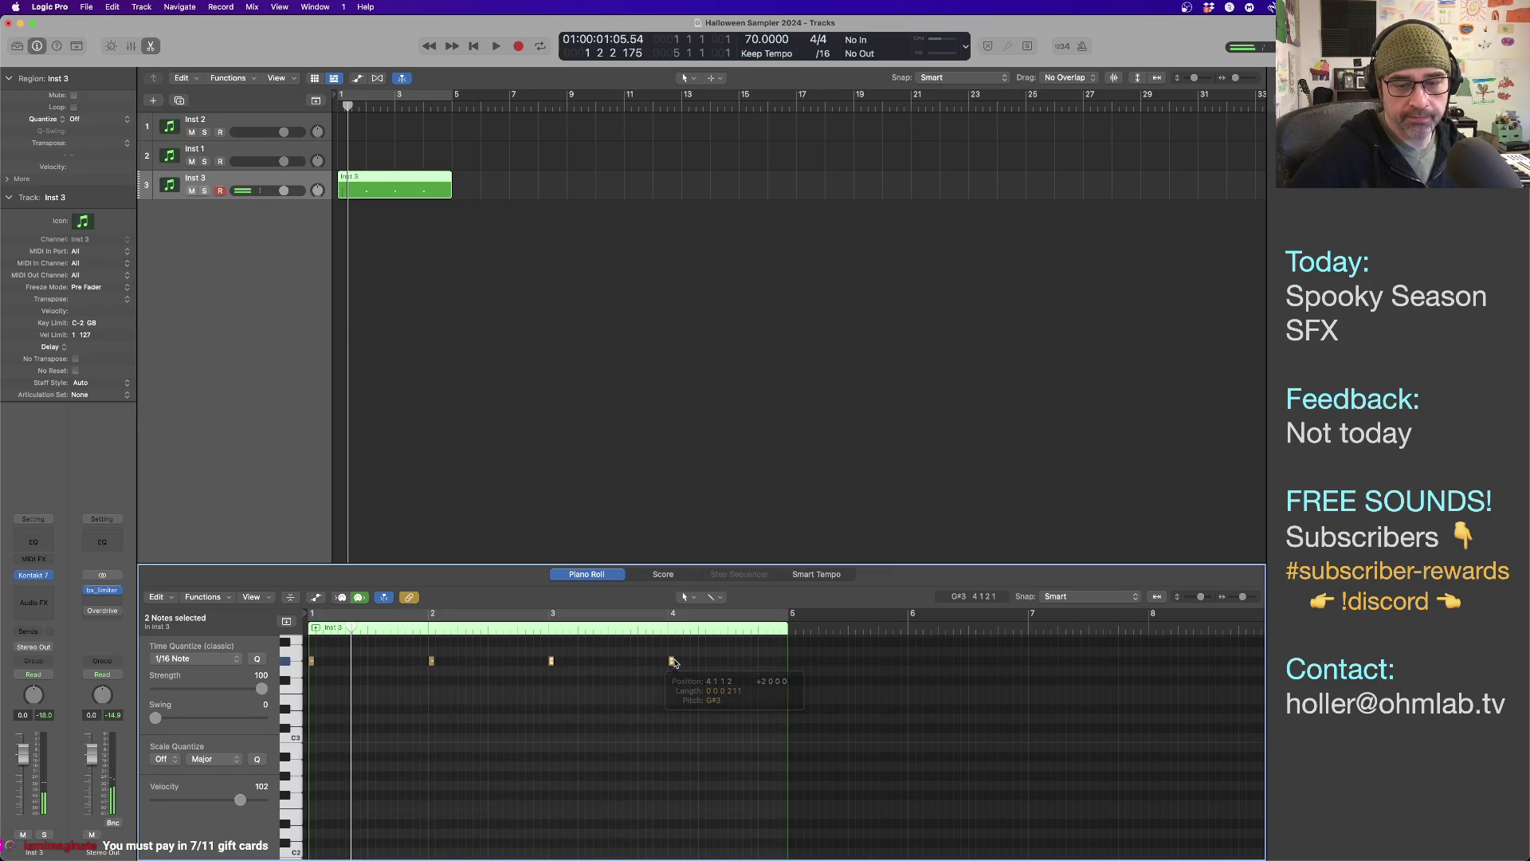
Play back the repeated Damage hits and reselect the Inst 3 region.
left_click(552, 361)
key("space")
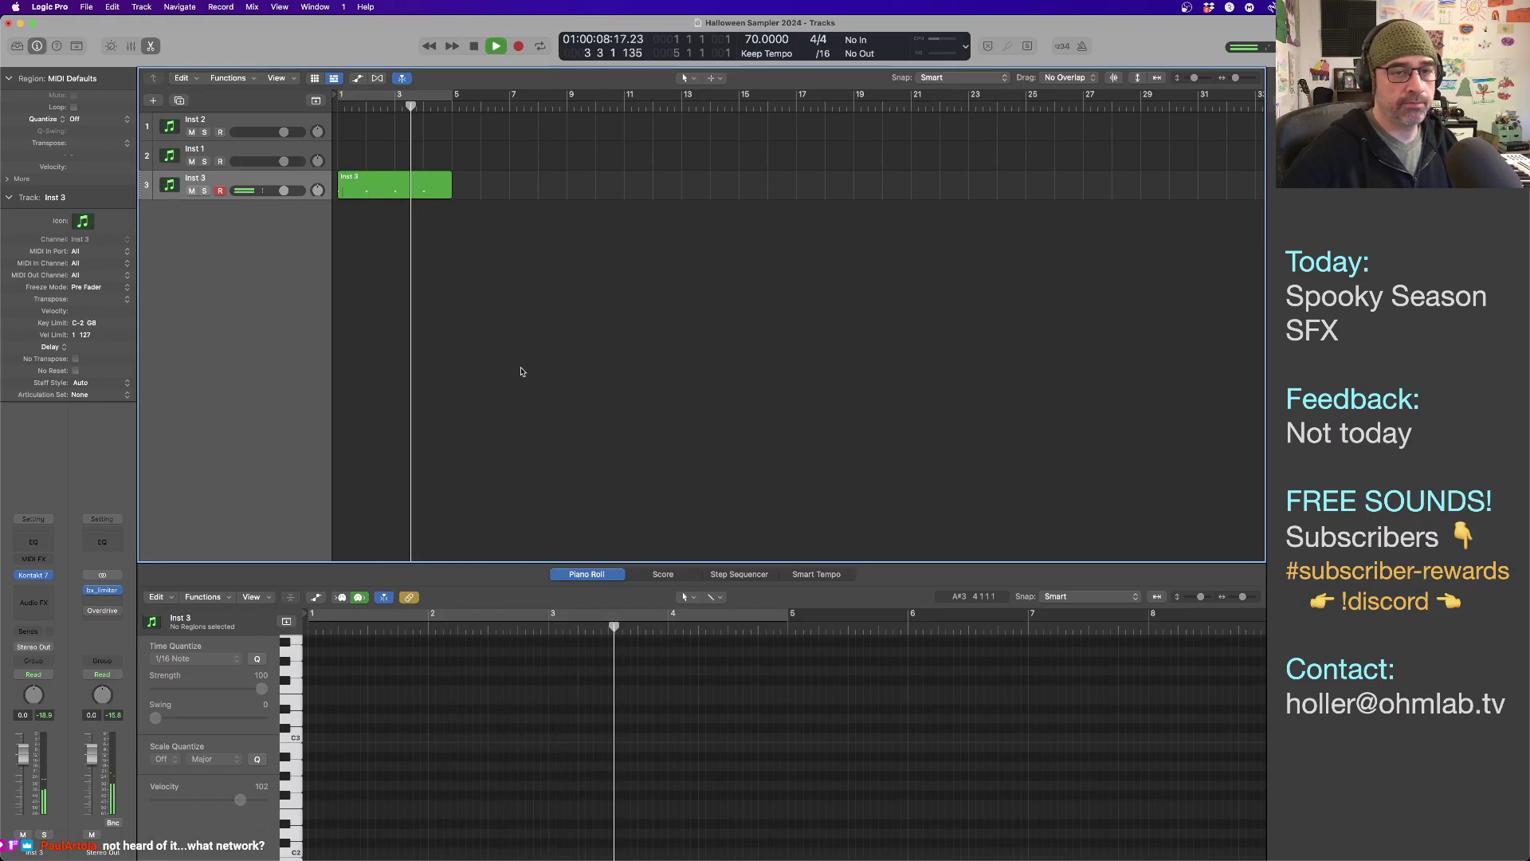
left_click(248, 181)
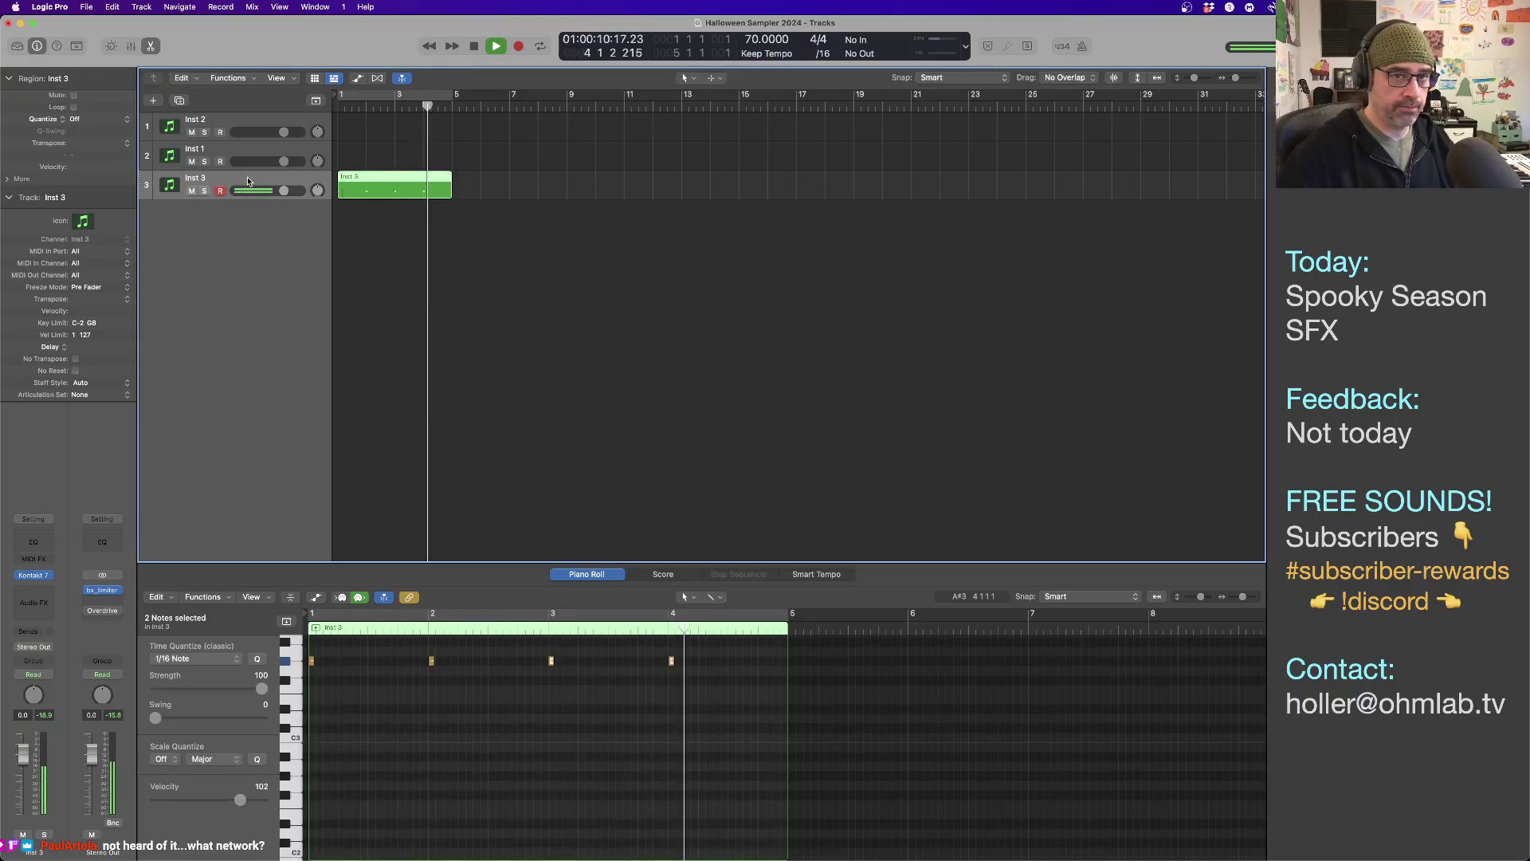
key("space")
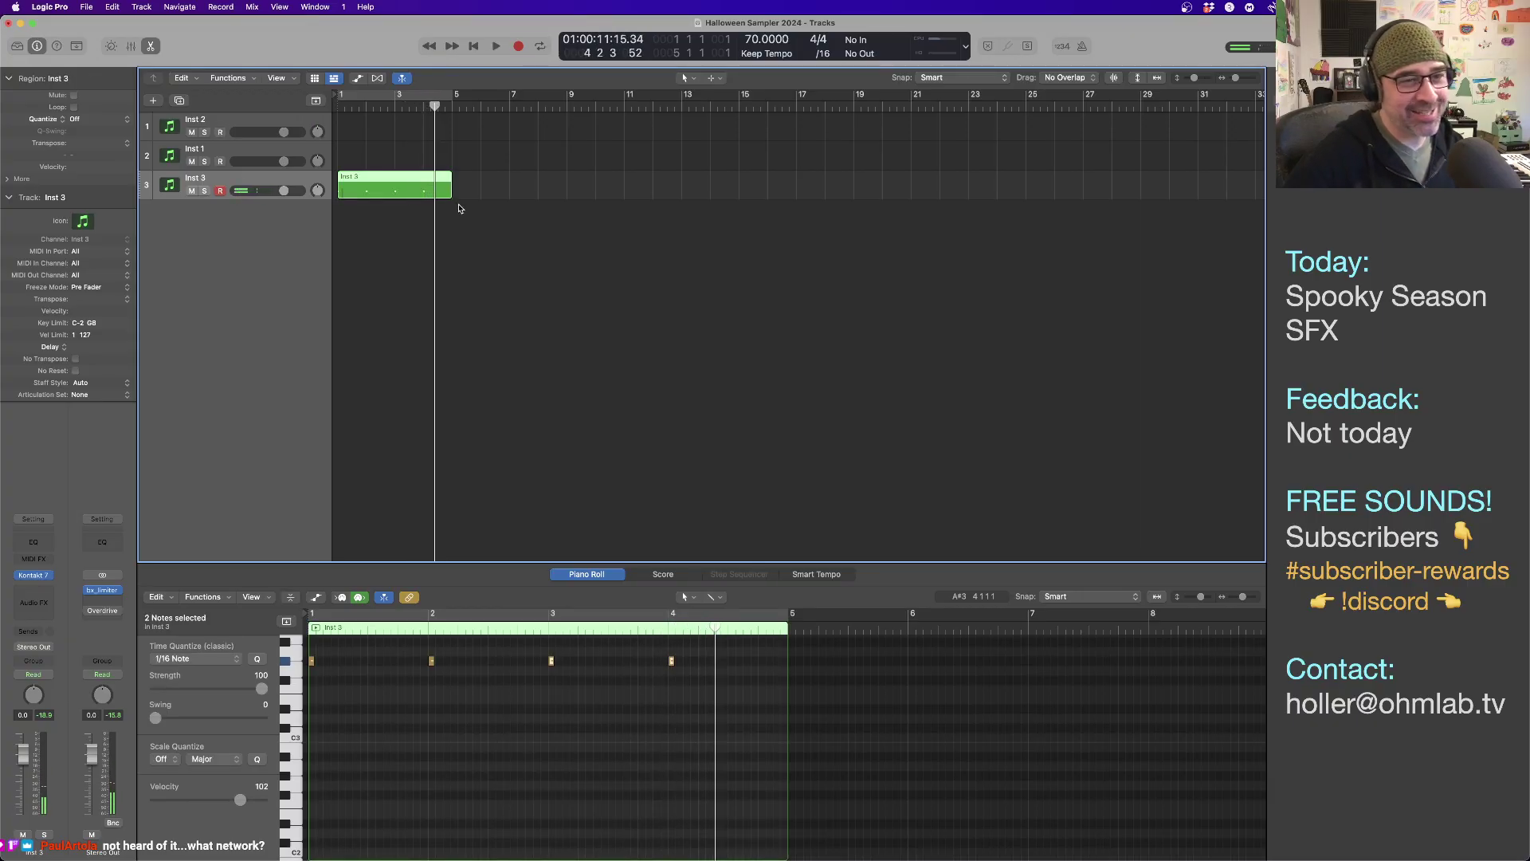
Reopen Kontakt on Inst 3 and add PERC Dark Impacts from the Damage library to the rack below PERC Damage Hit Tails.
left_click(44, 596)
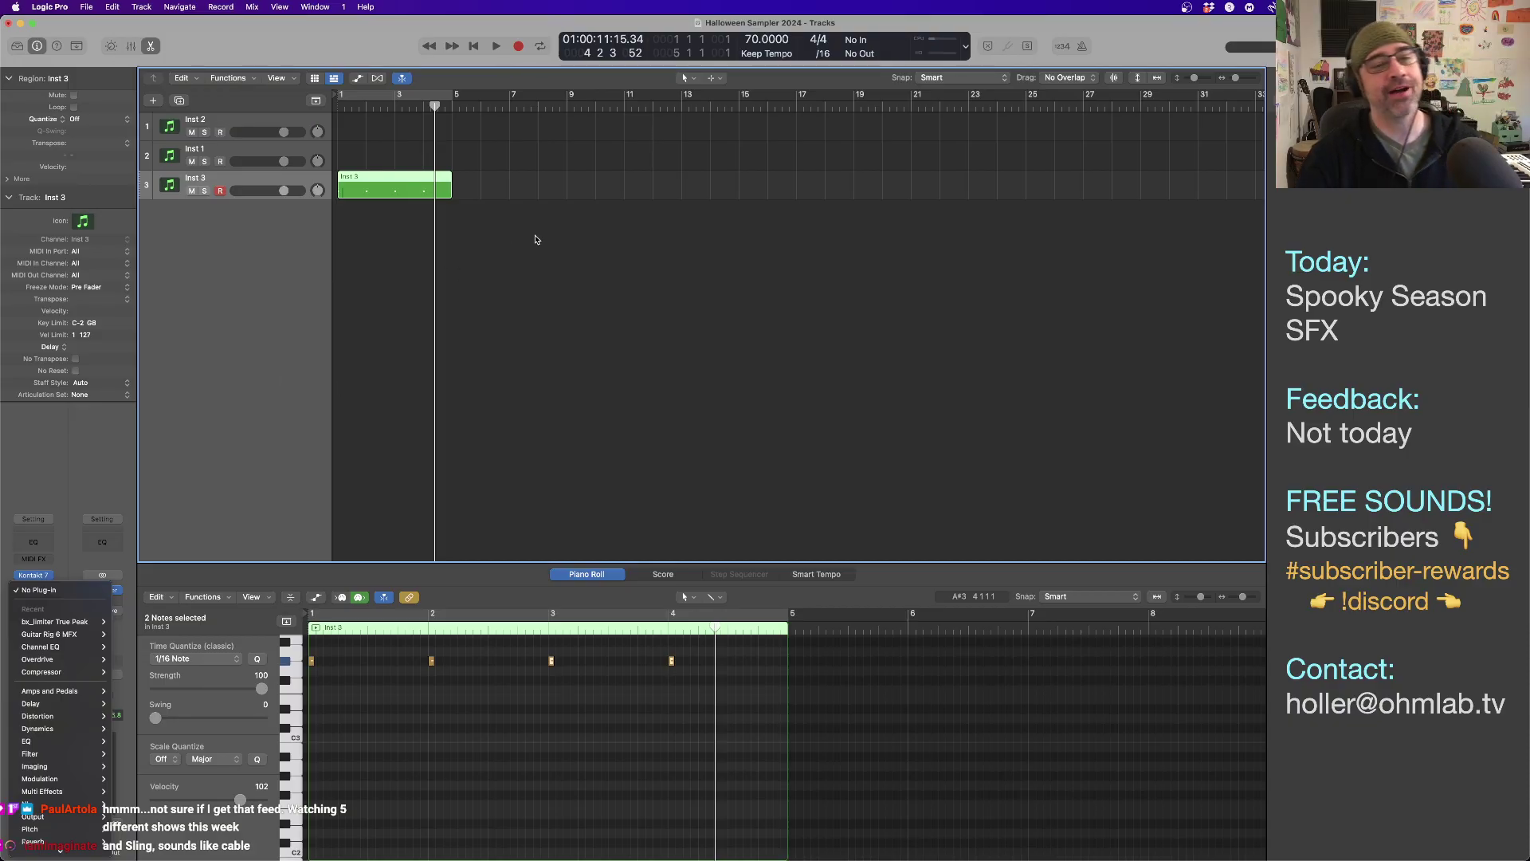
left_click(467, 248)
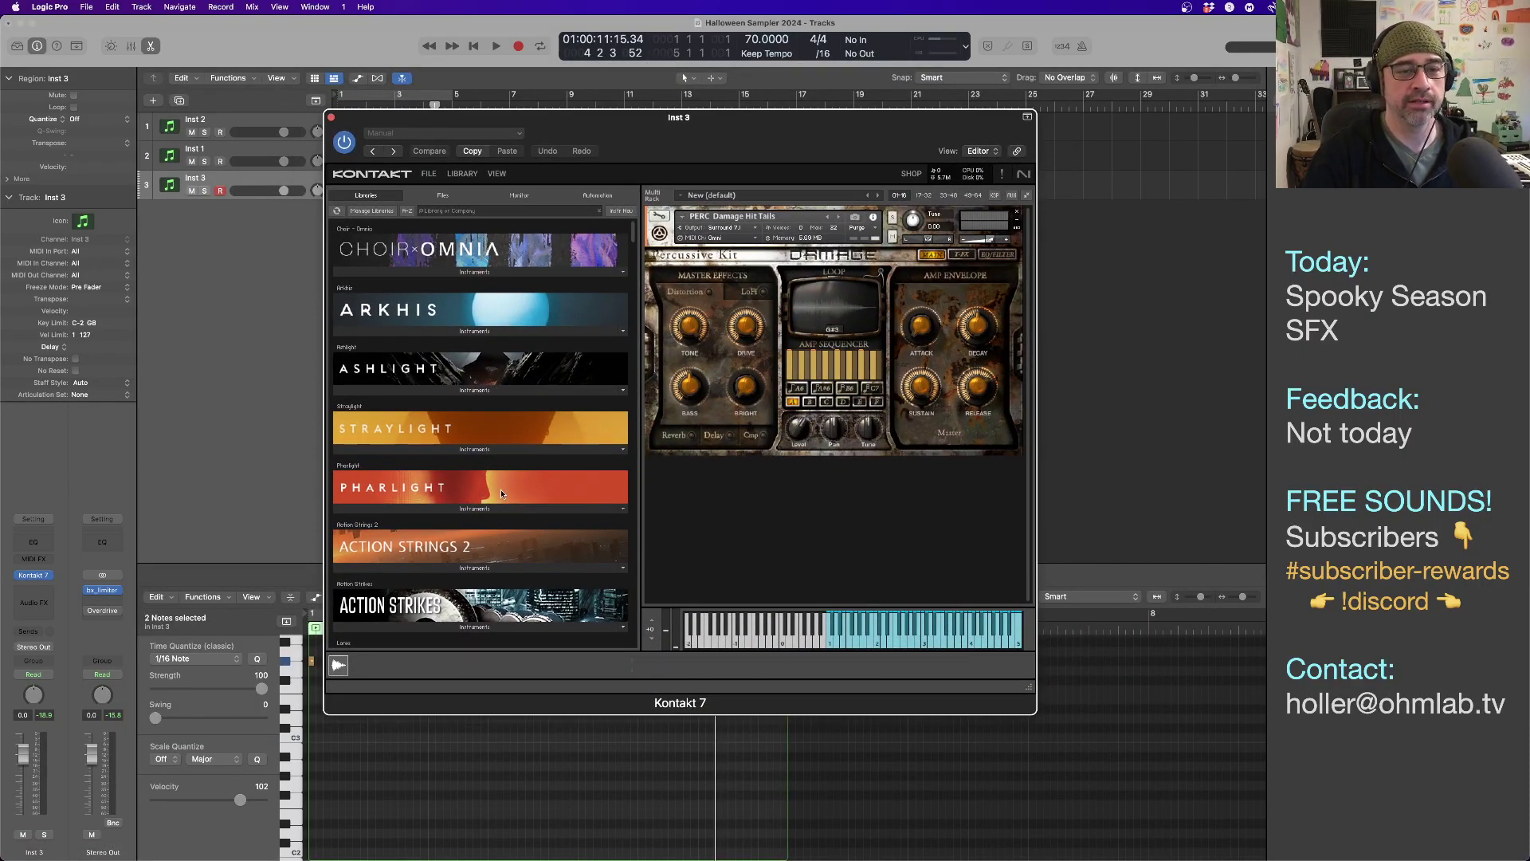
scroll(502, 494, "down", 10)
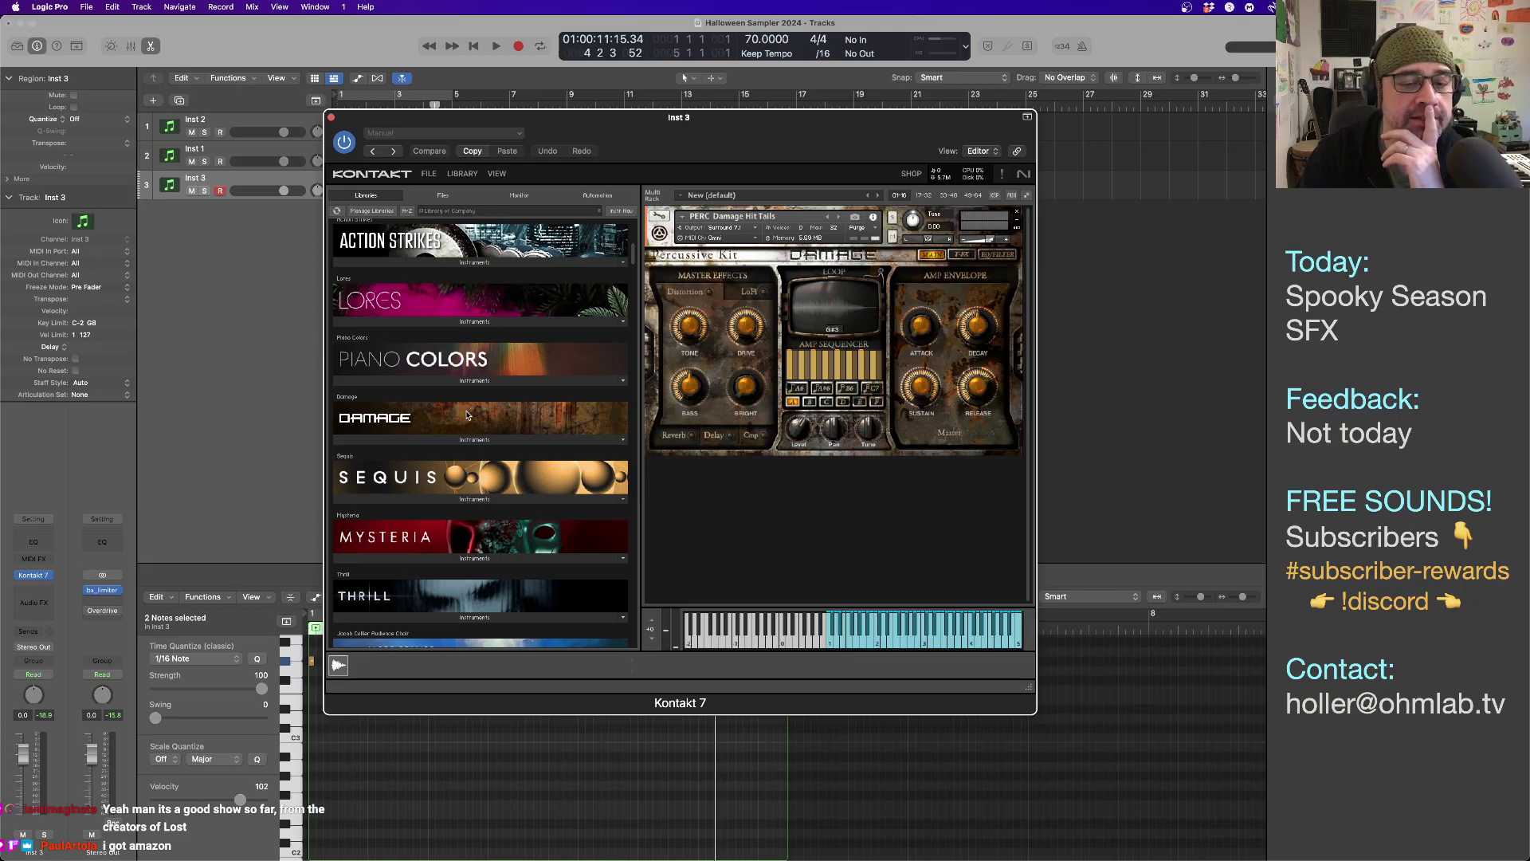
scroll(467, 415, "down", 5)
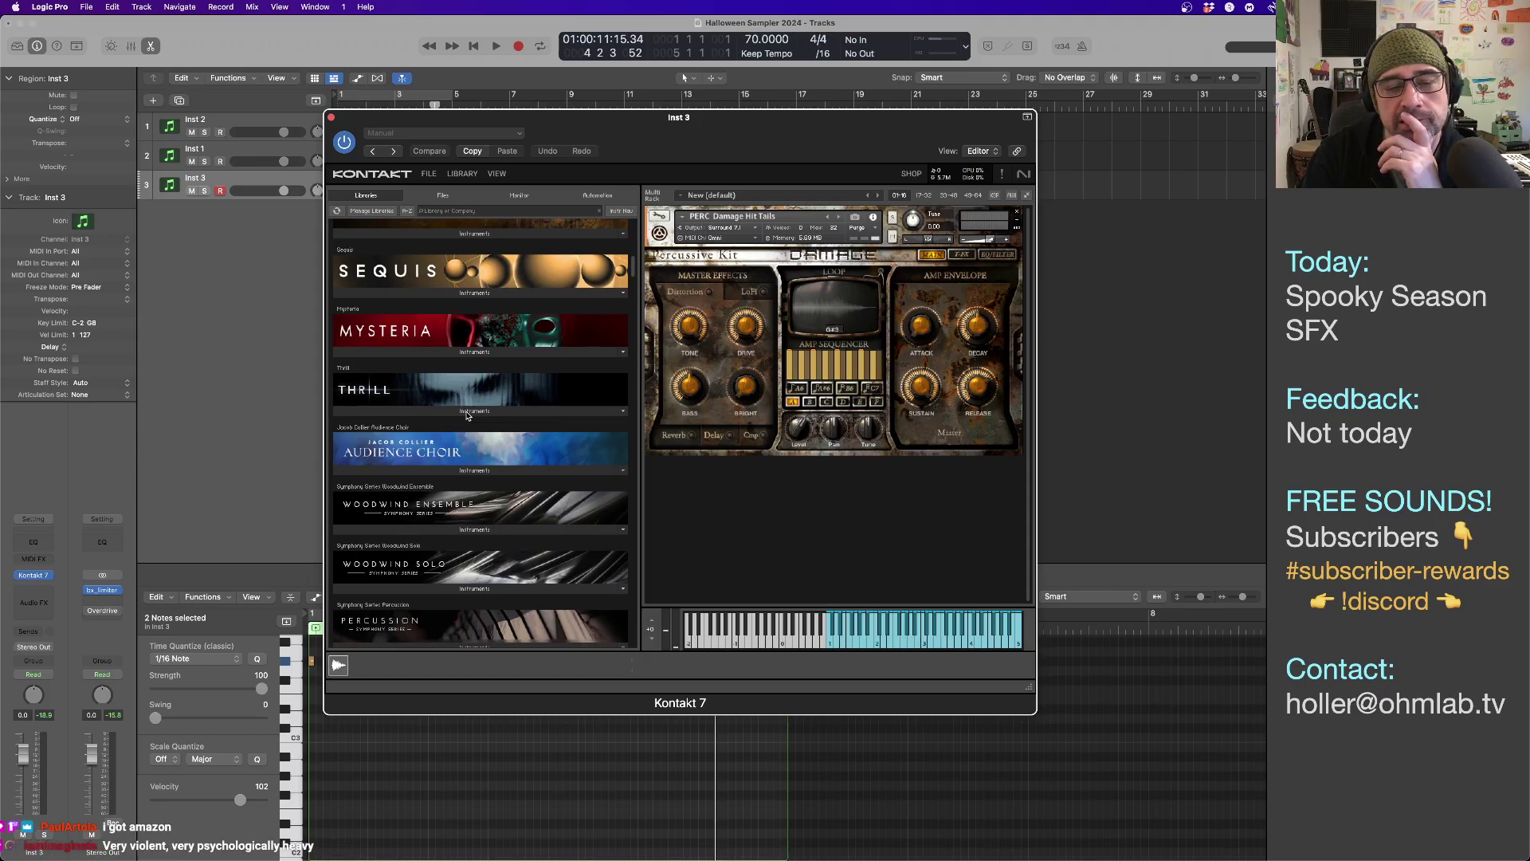
scroll(468, 415, "up", 10)
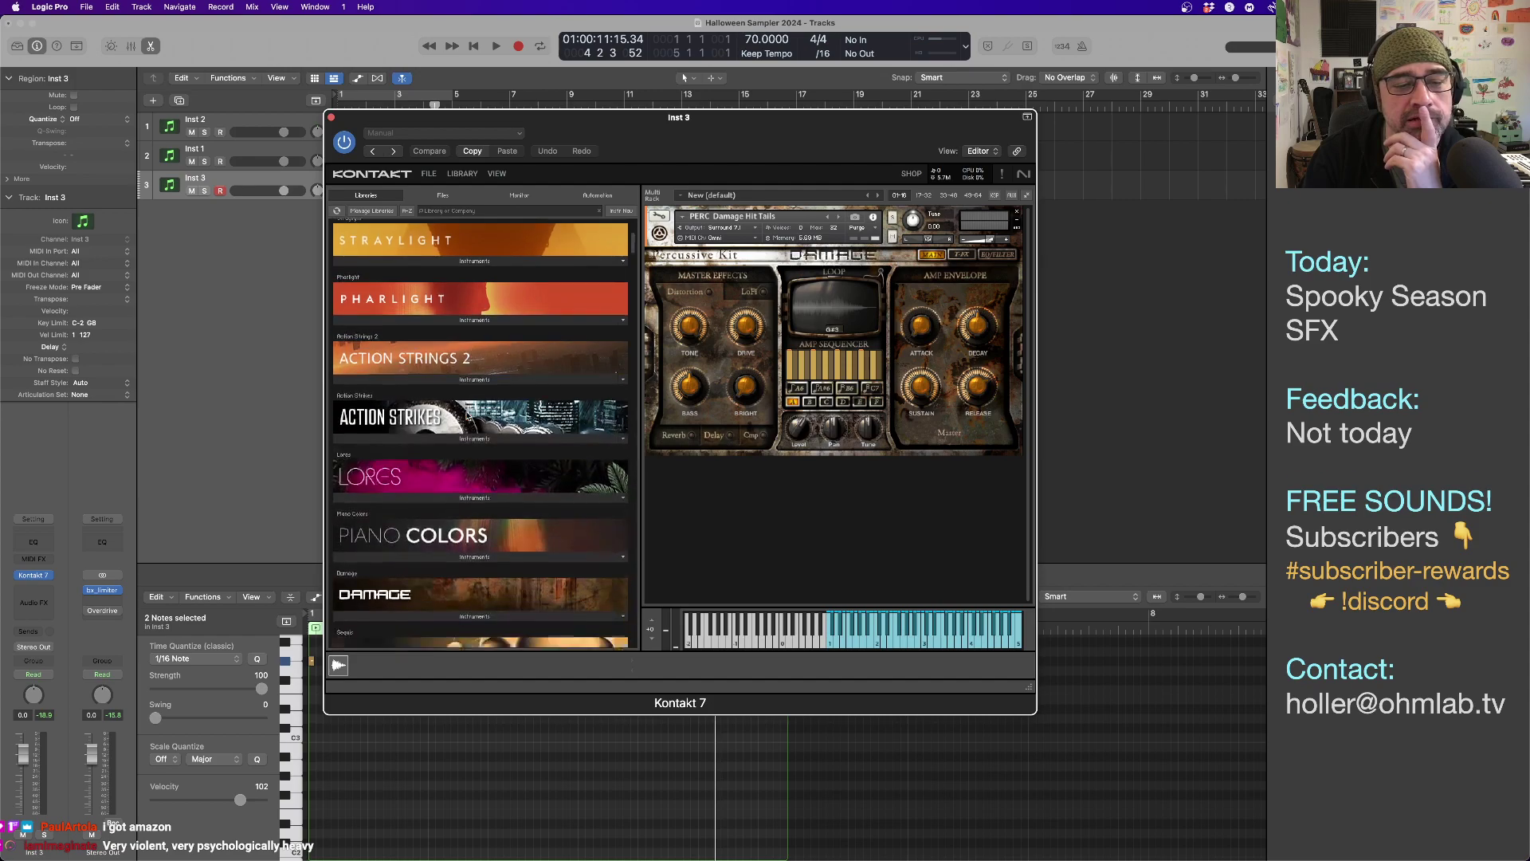
scroll(467, 416, "down", 4)
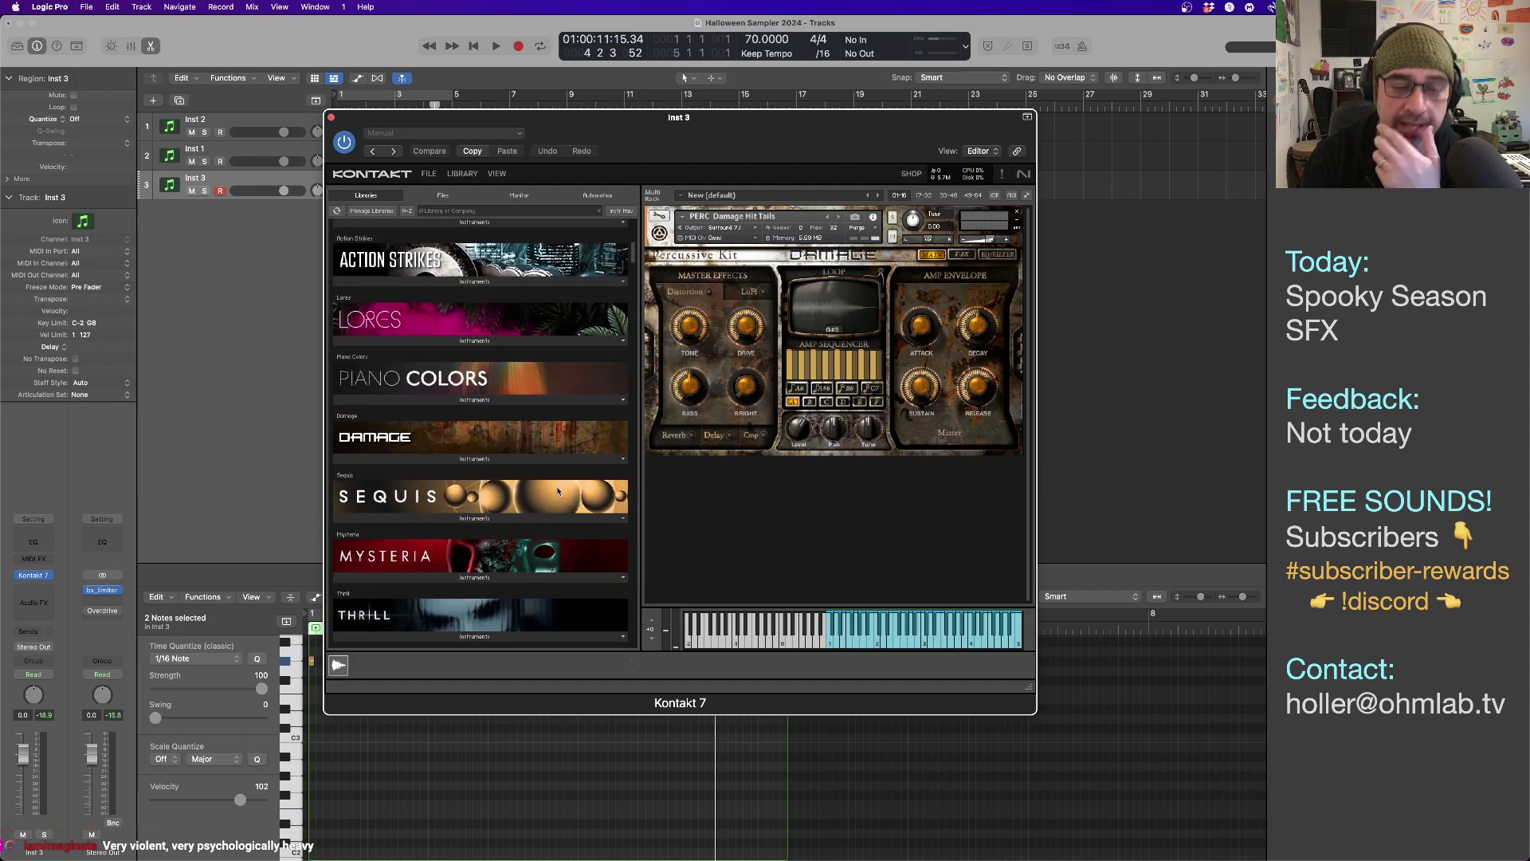
left_click(484, 463)
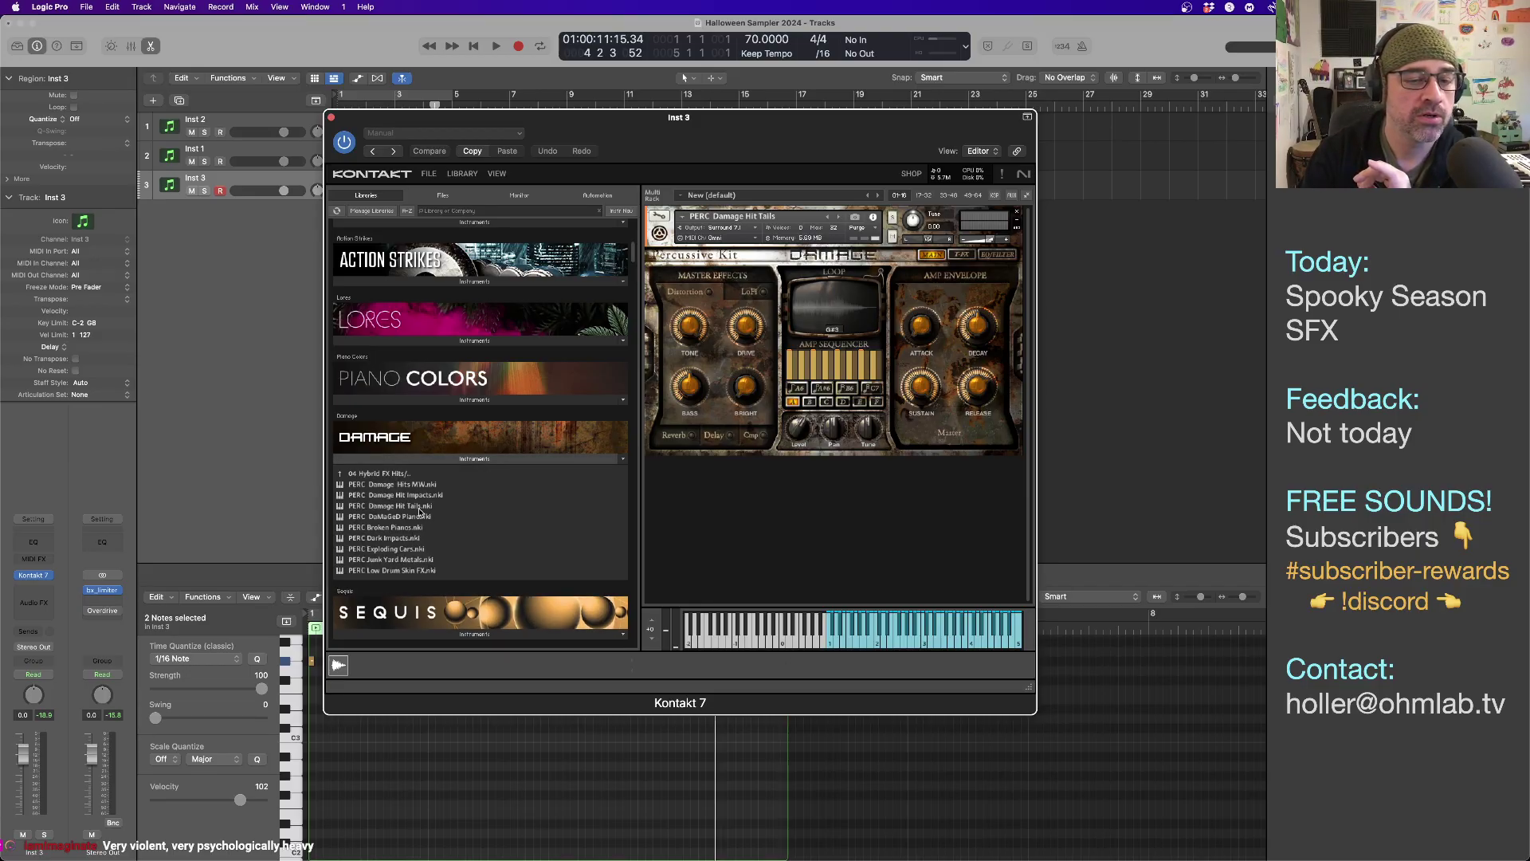
left_click_drag(392, 545, 723, 522)
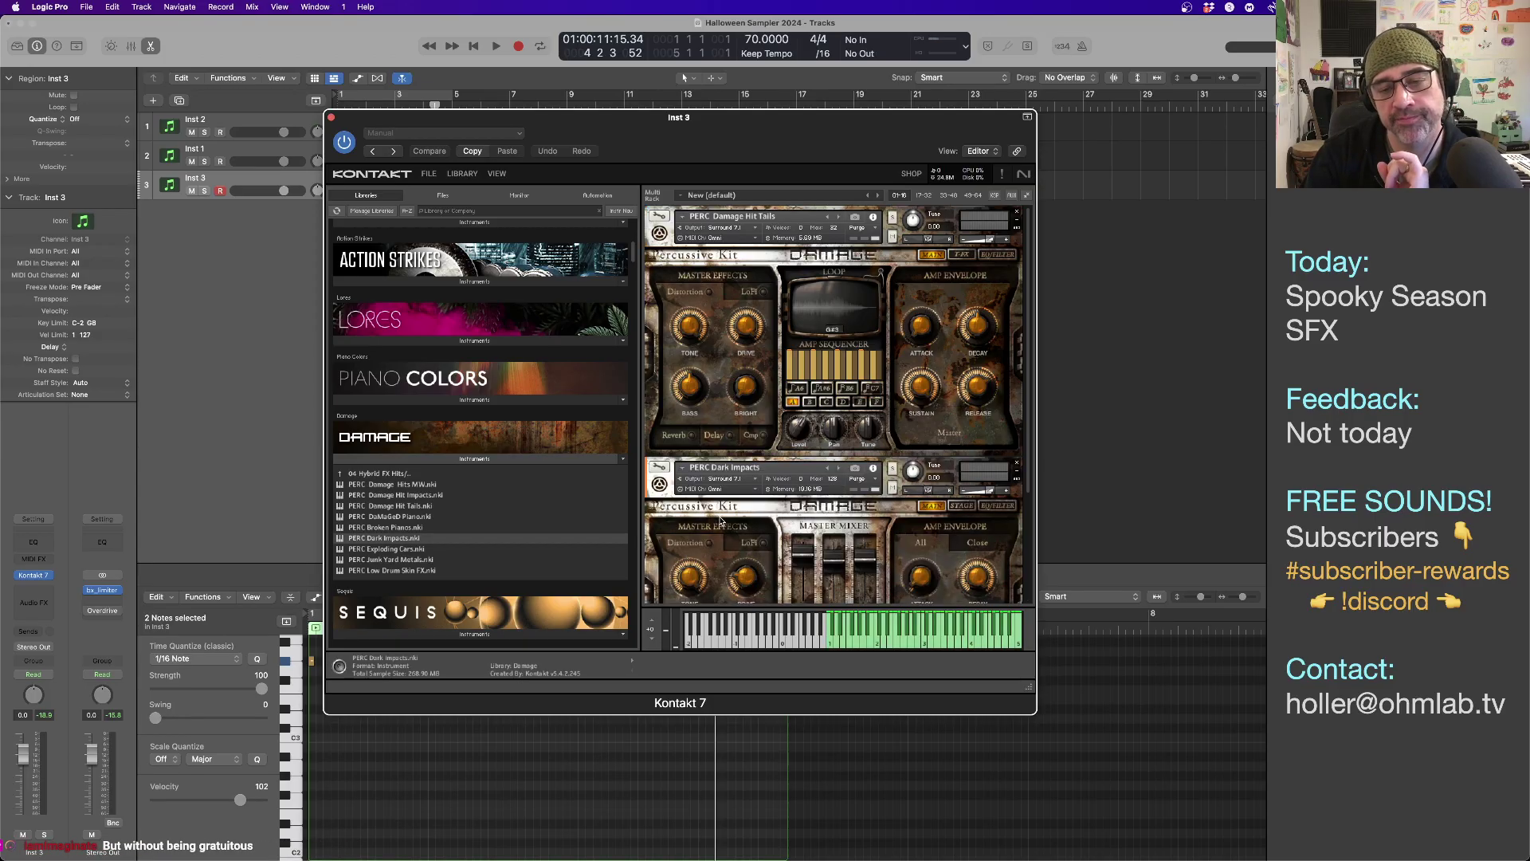
Move Kontakt clear of the tracks and play the layered hits from the start of the project.
left_click_drag(699, 121, 770, 371)
left_click(539, 266)
key("Return")
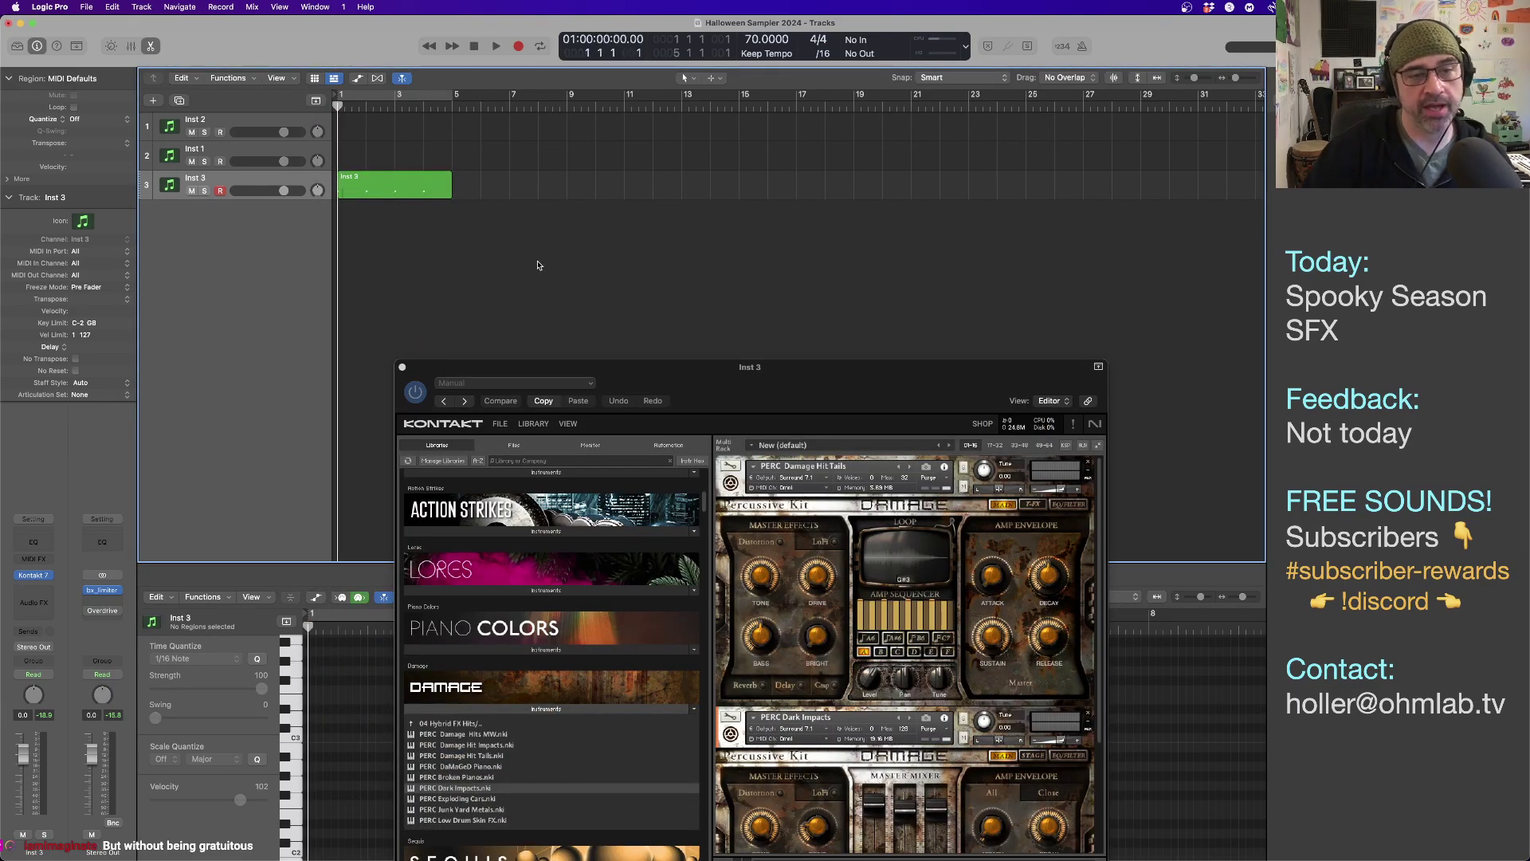
key("space")
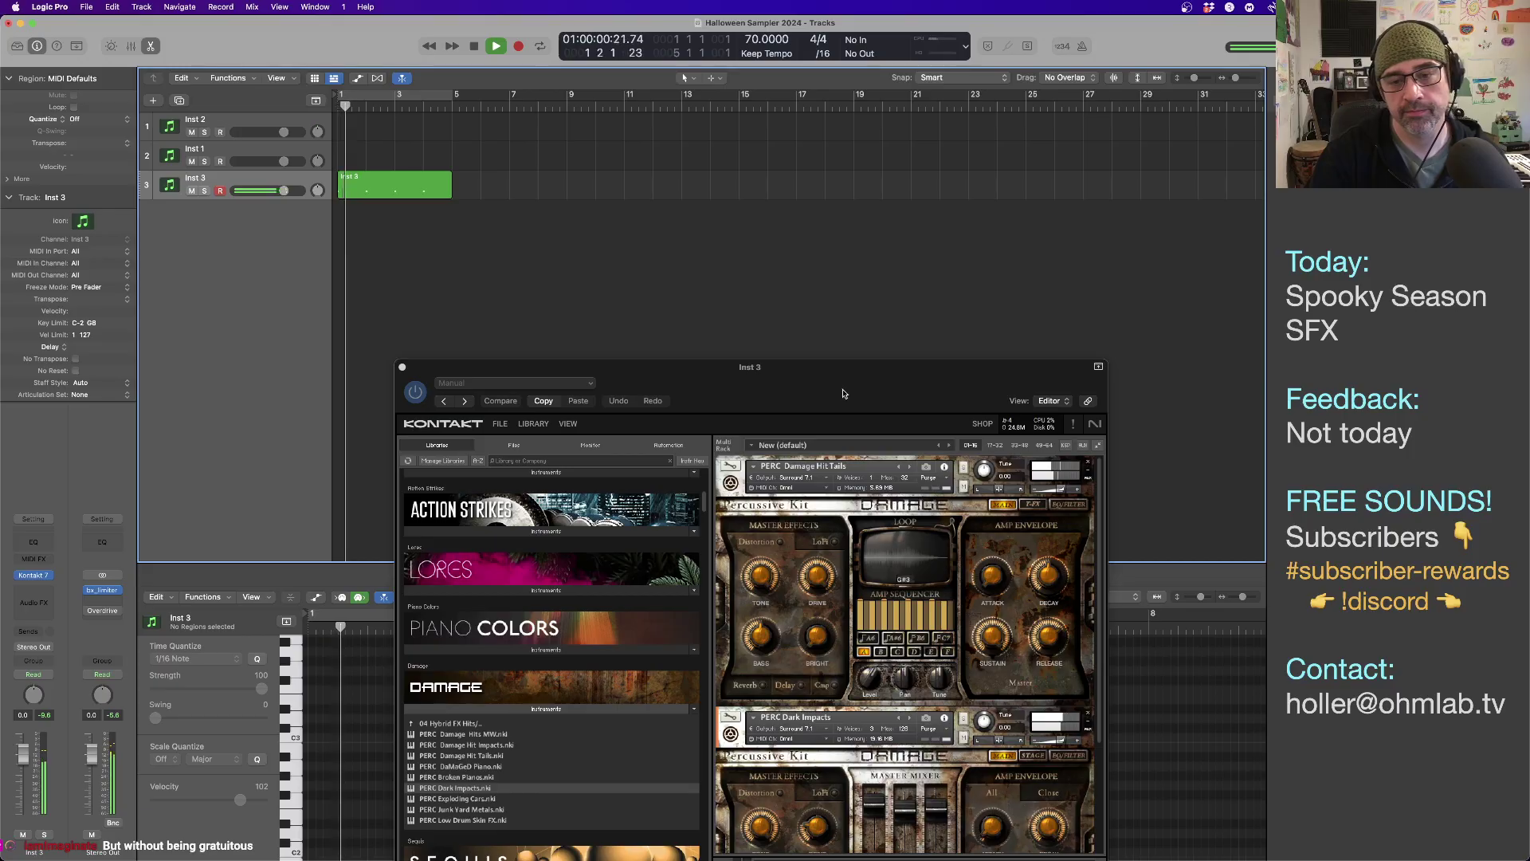
Bring Kontakt back into full view, tune PERC Dark Impacts down, and play the layered hits again.
left_click_drag(825, 389, 821, 240)
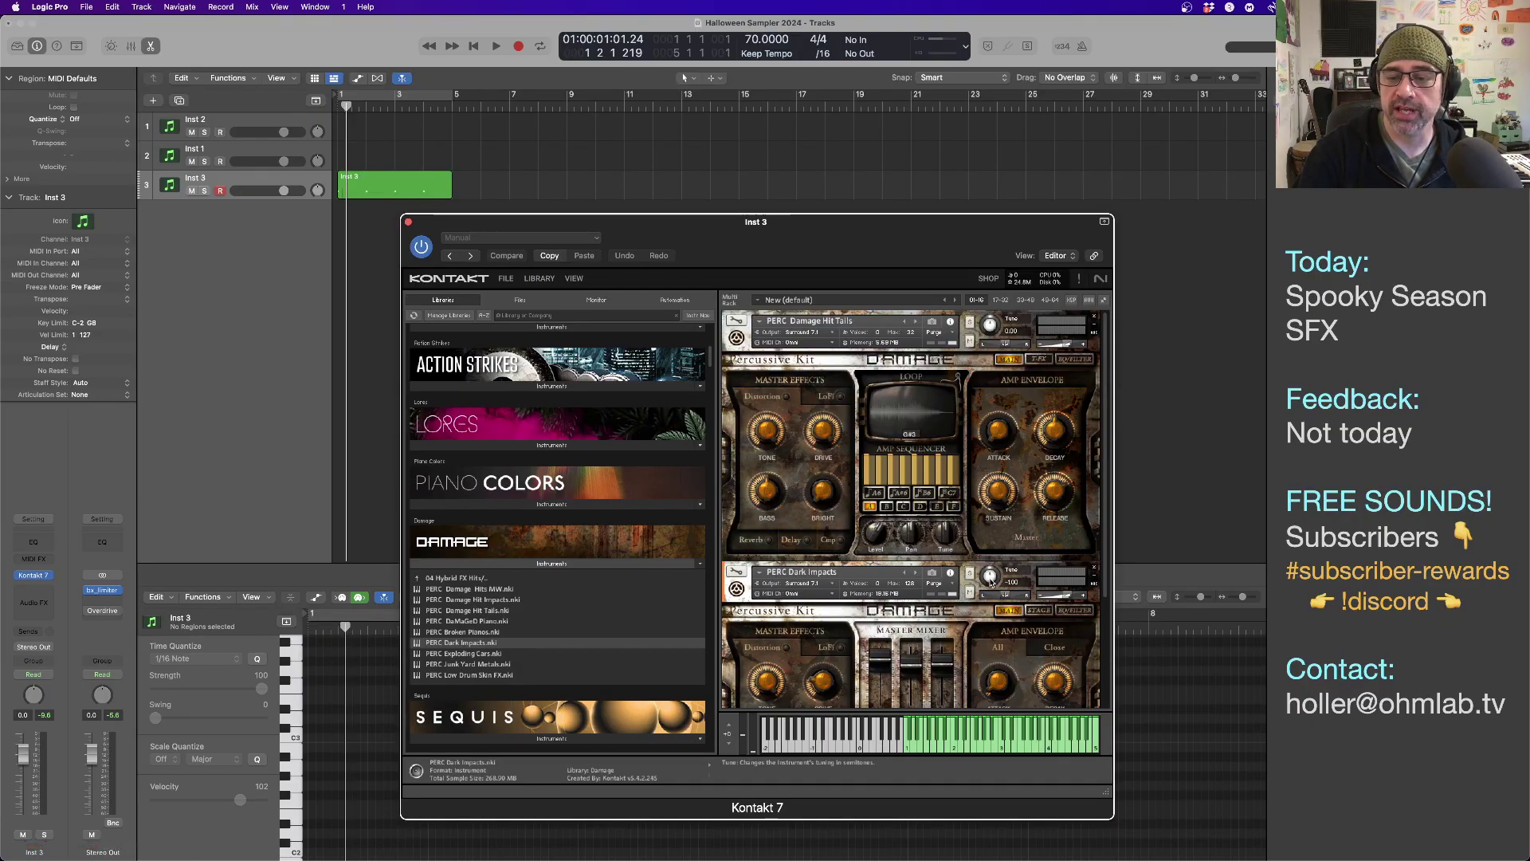
left_click_drag(991, 581, 993, 584)
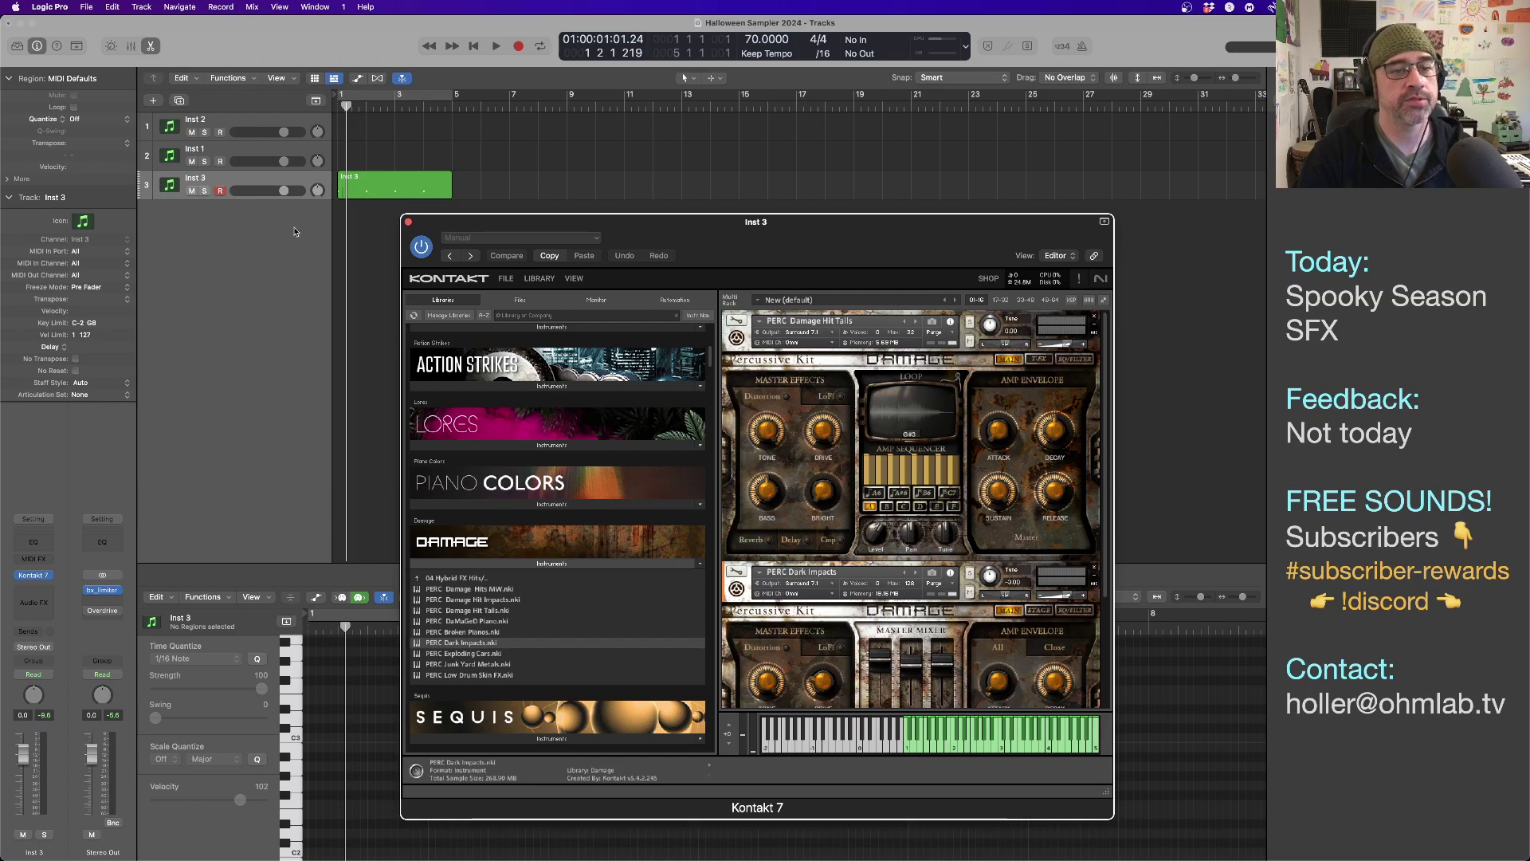
key("space")
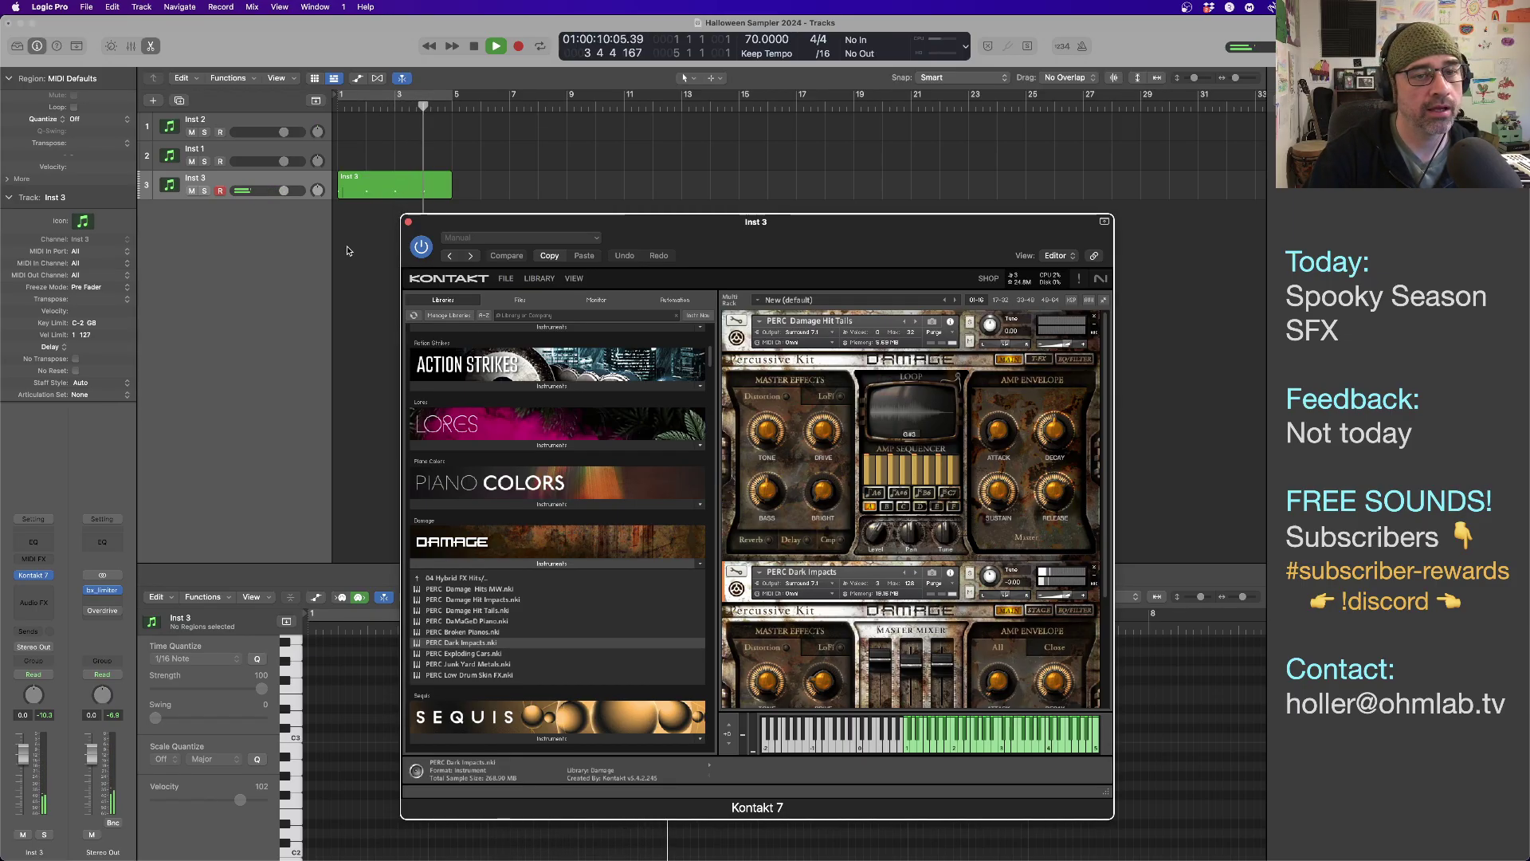
key("space")
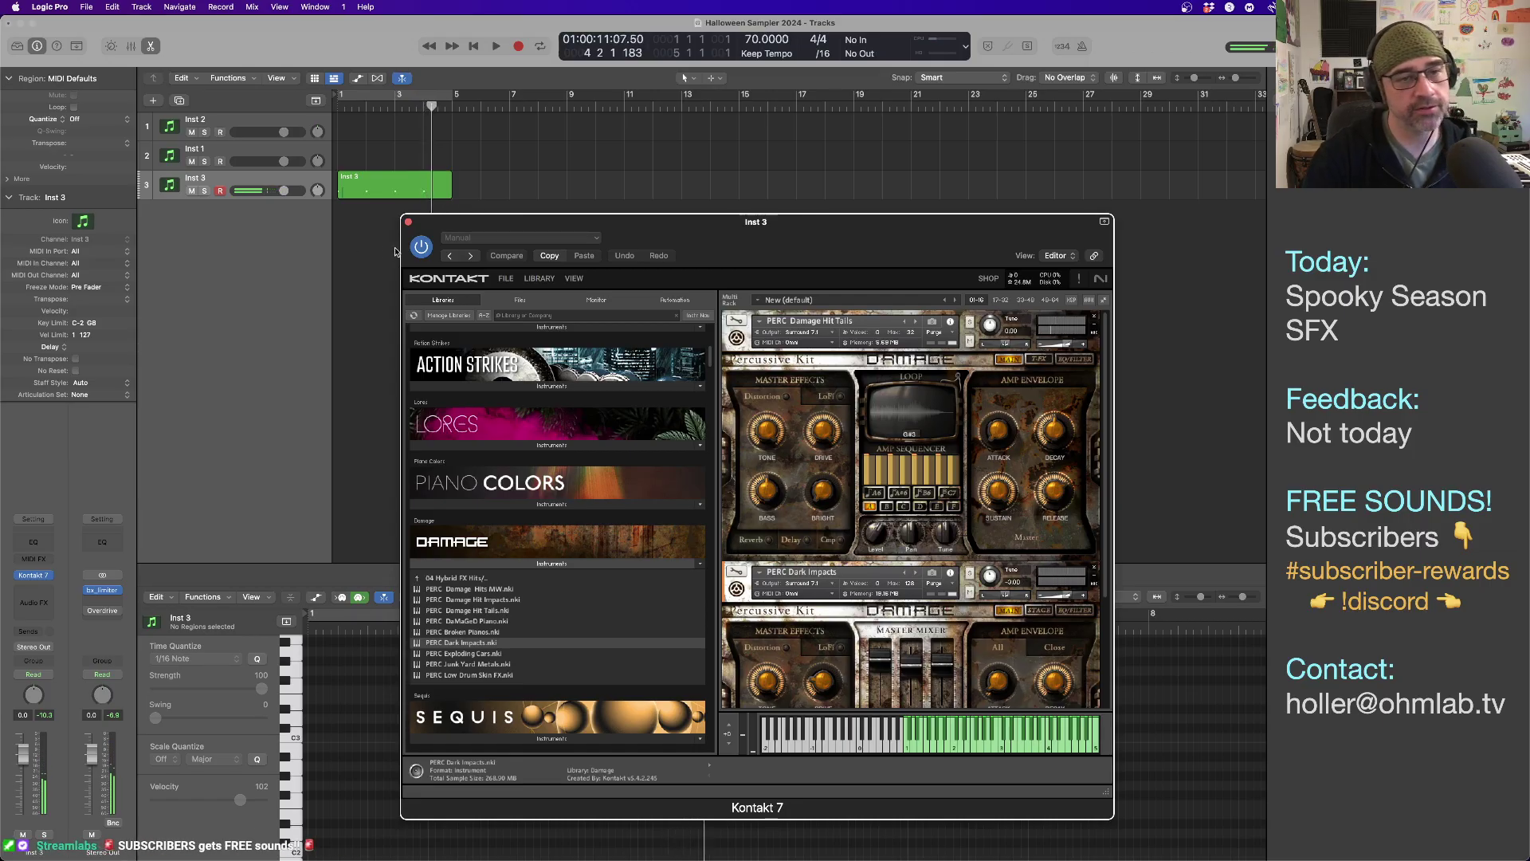
Close Kontakt and insert the stereo version of NI's Replika XT on the Inst 3 track.
left_click(409, 222)
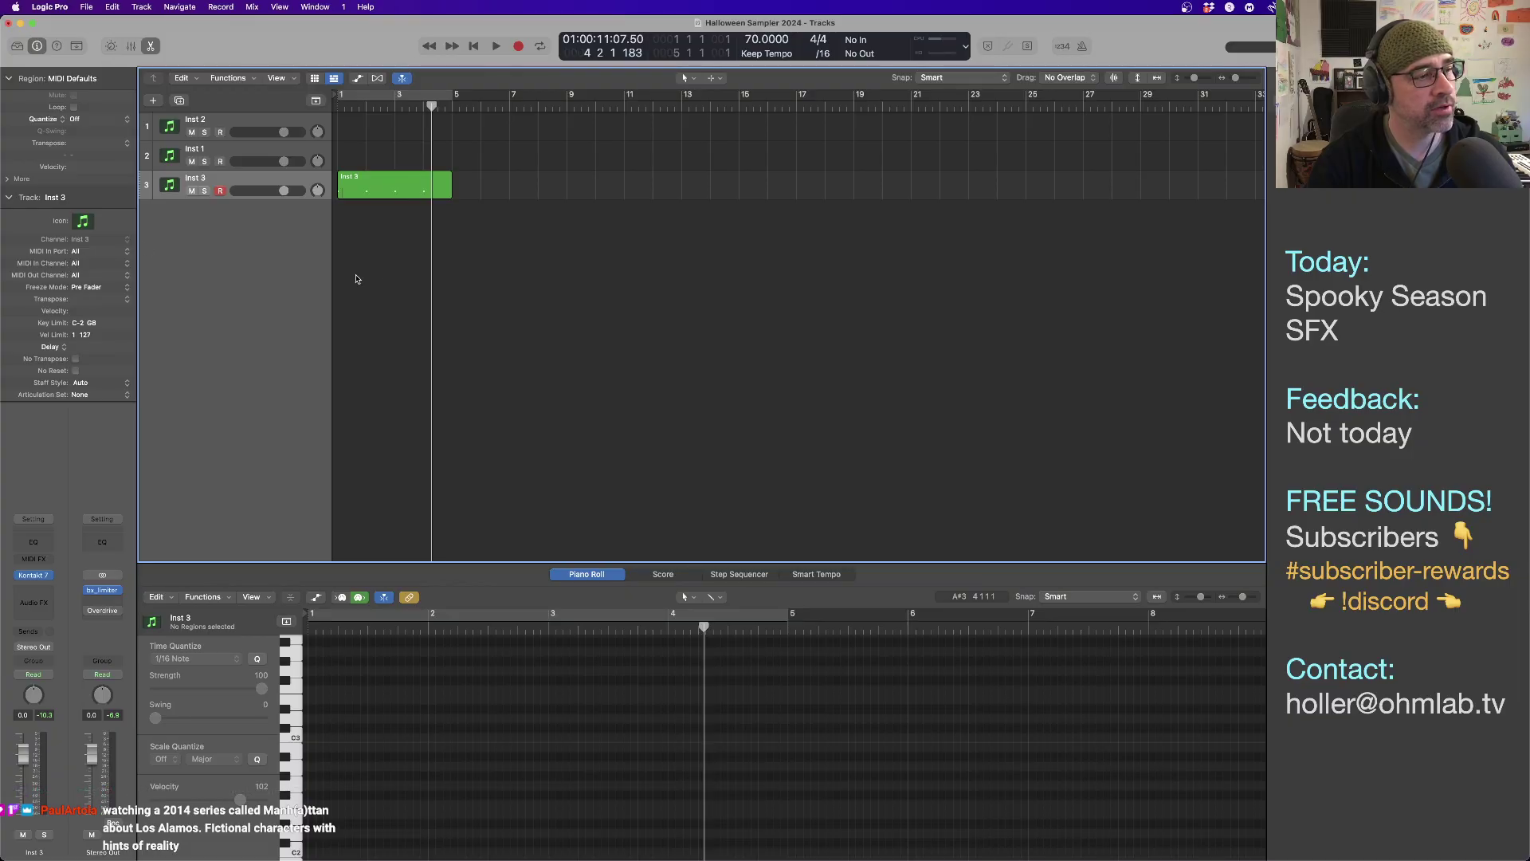
left_click(299, 179)
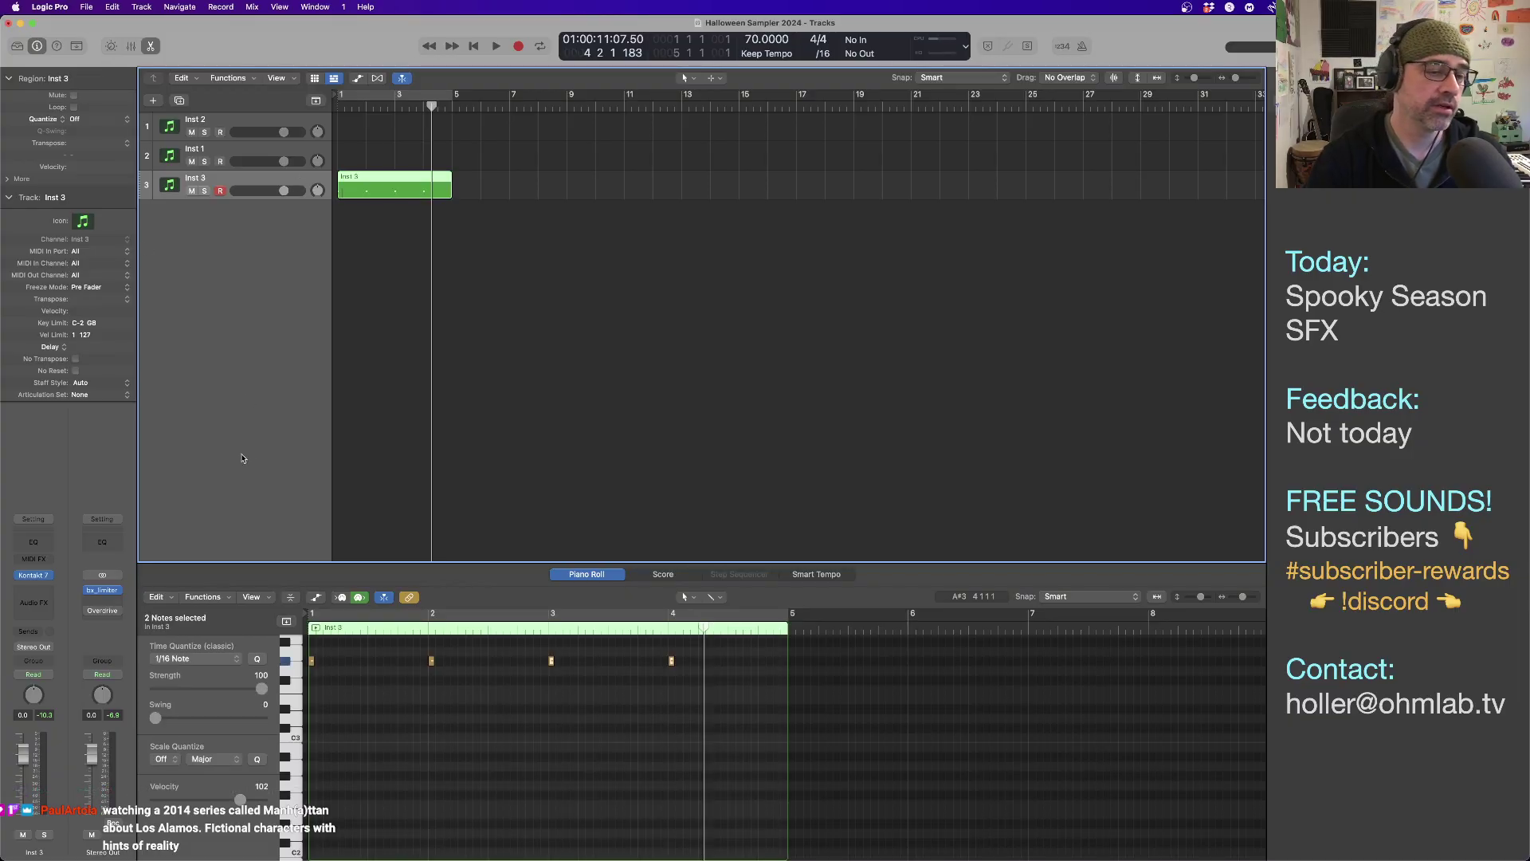
left_click(46, 596)
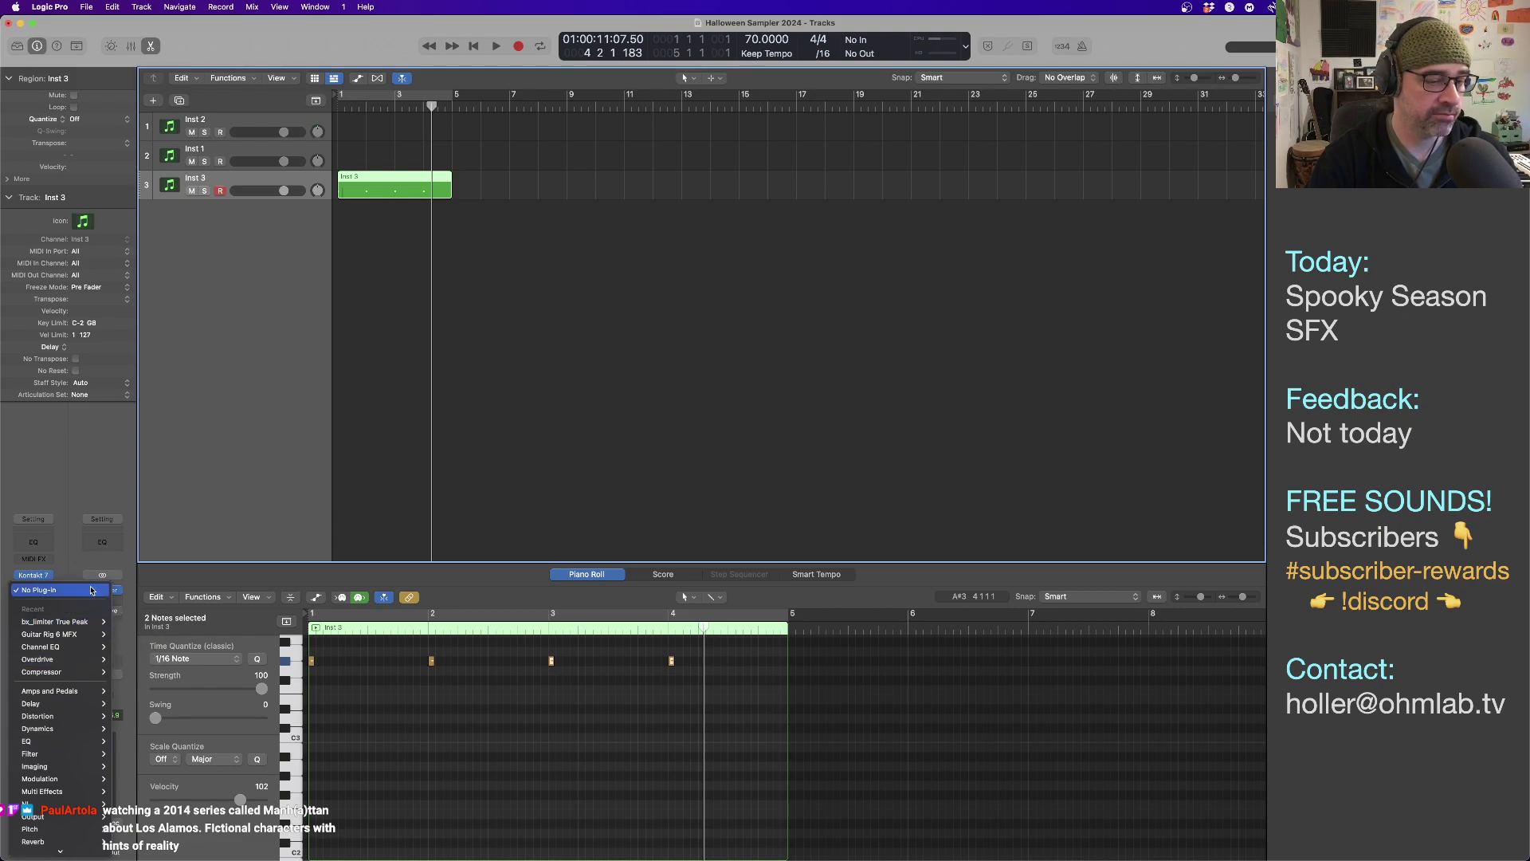
mouse_move(83, 709)
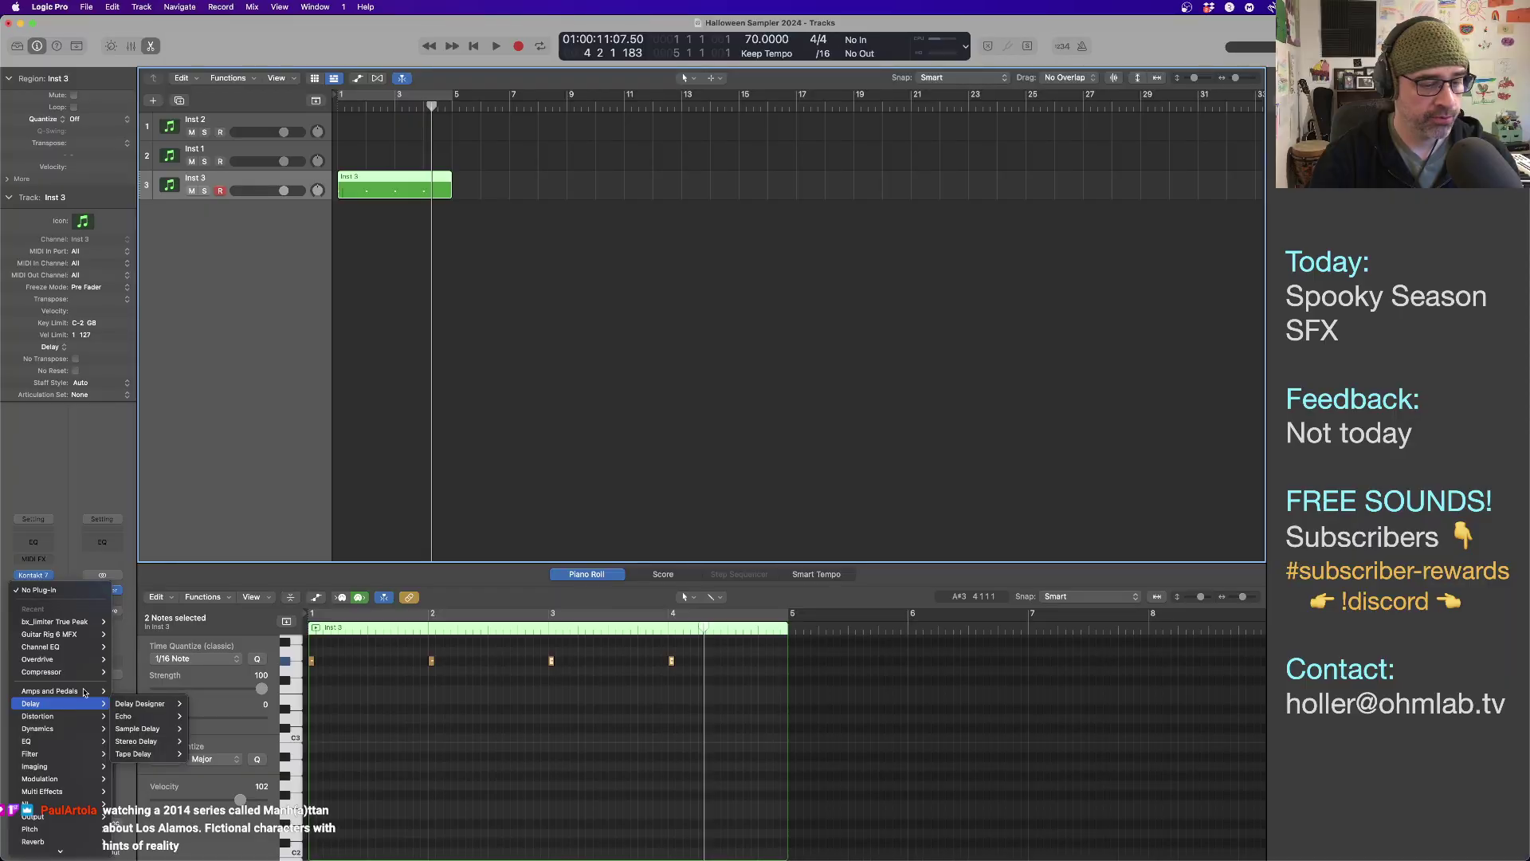
mouse_move(79, 812)
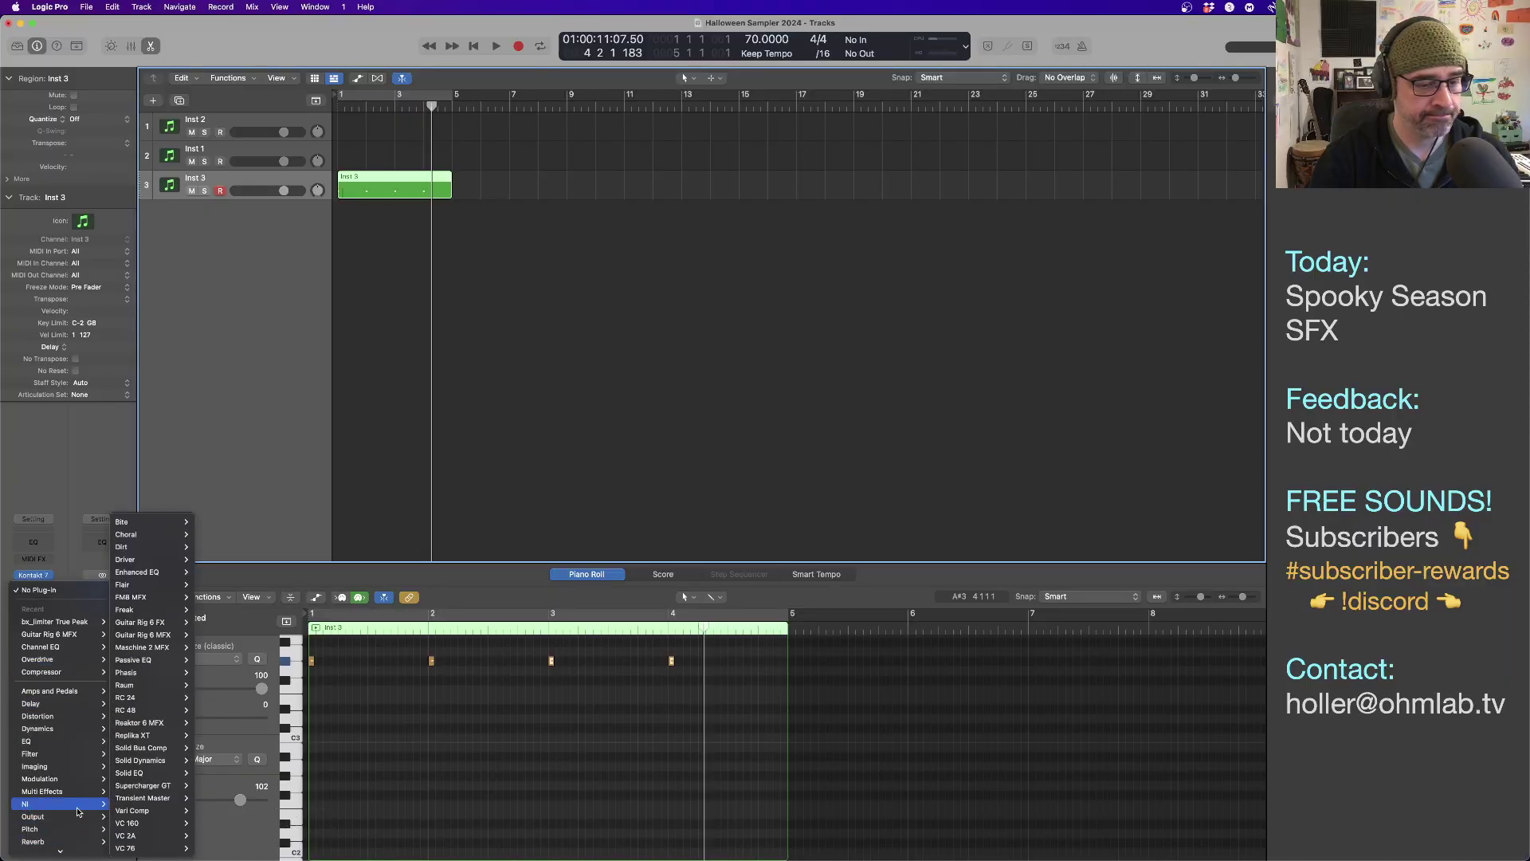
mouse_move(143, 735)
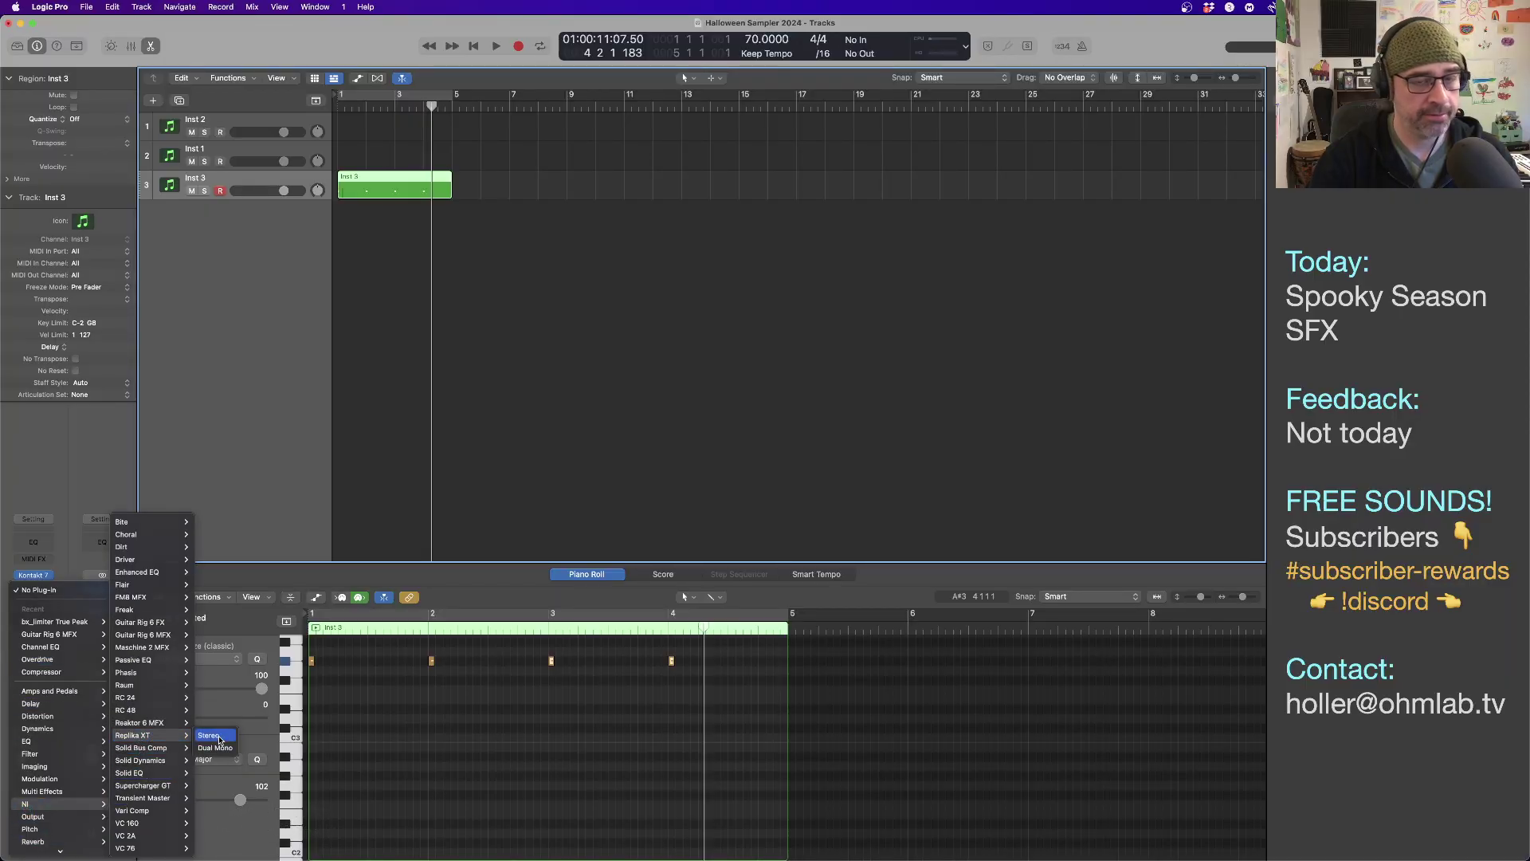
left_click(216, 736)
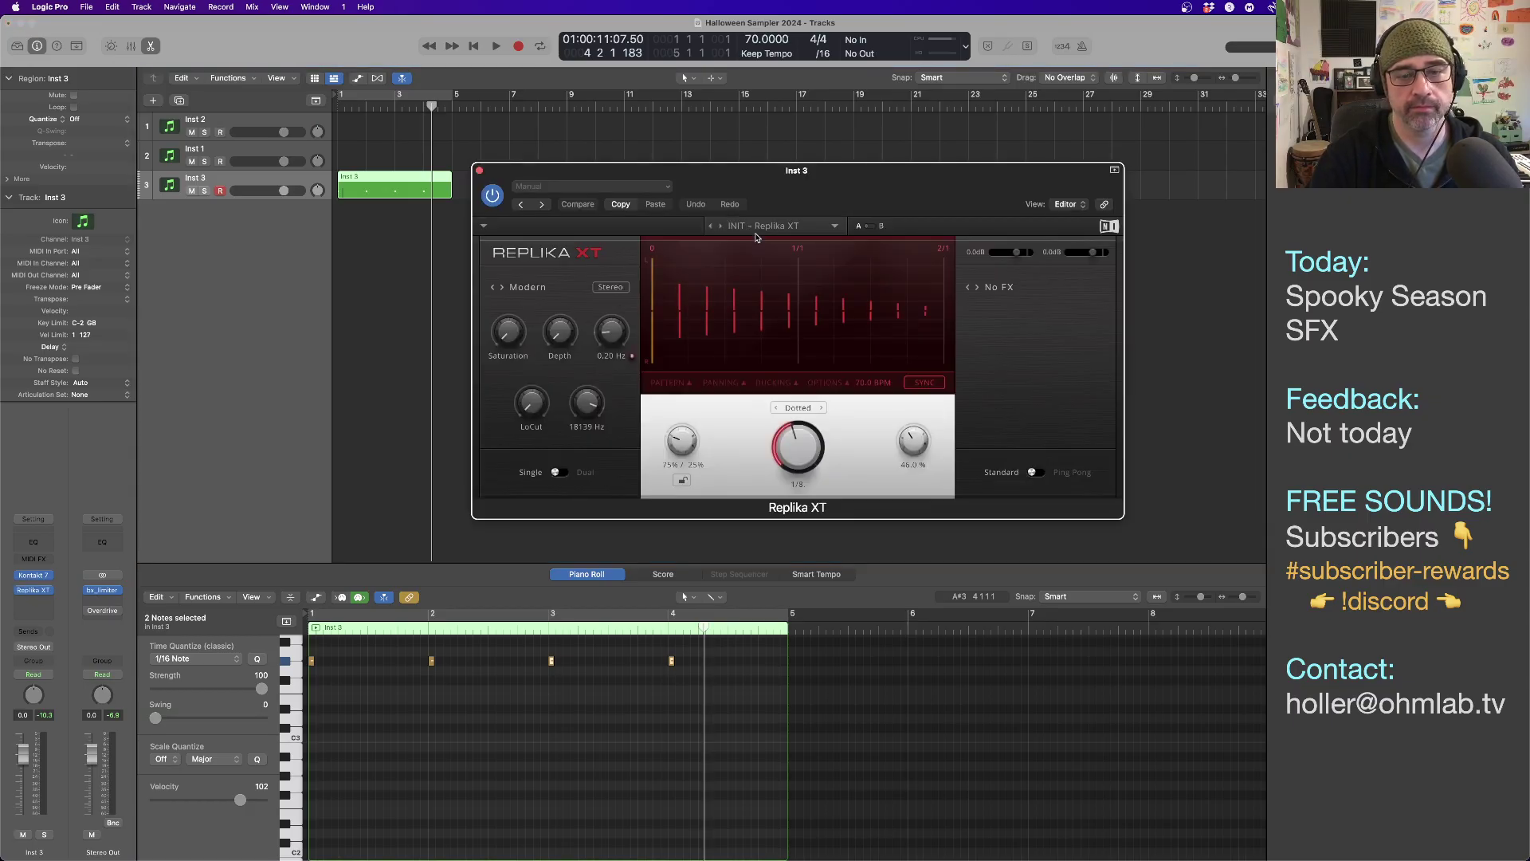
Turn on cycling over the four-bar region and play it back through Replika XT.
left_click(445, 96)
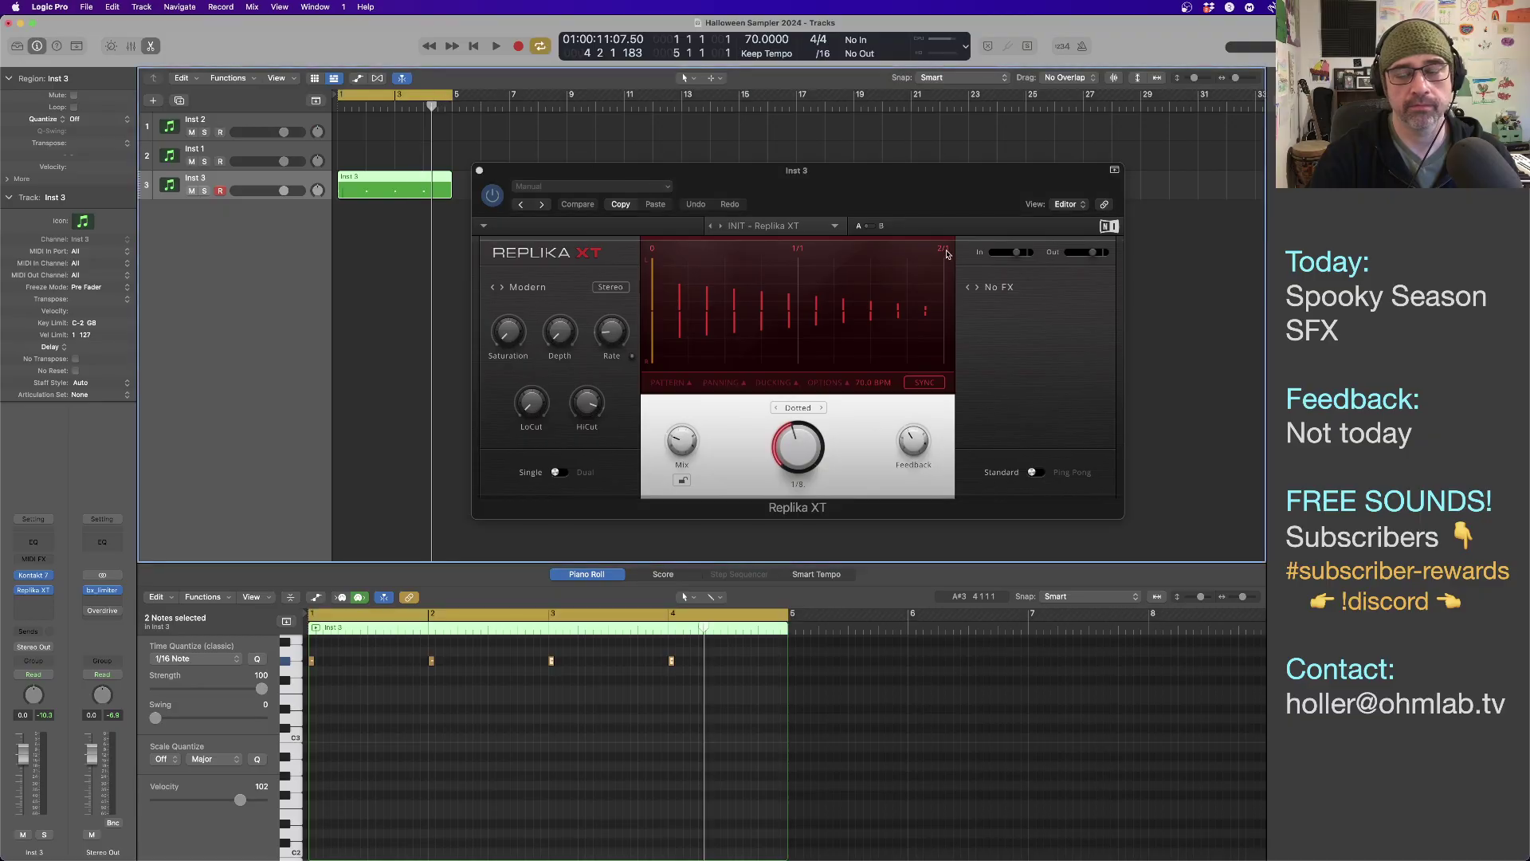
key("space")
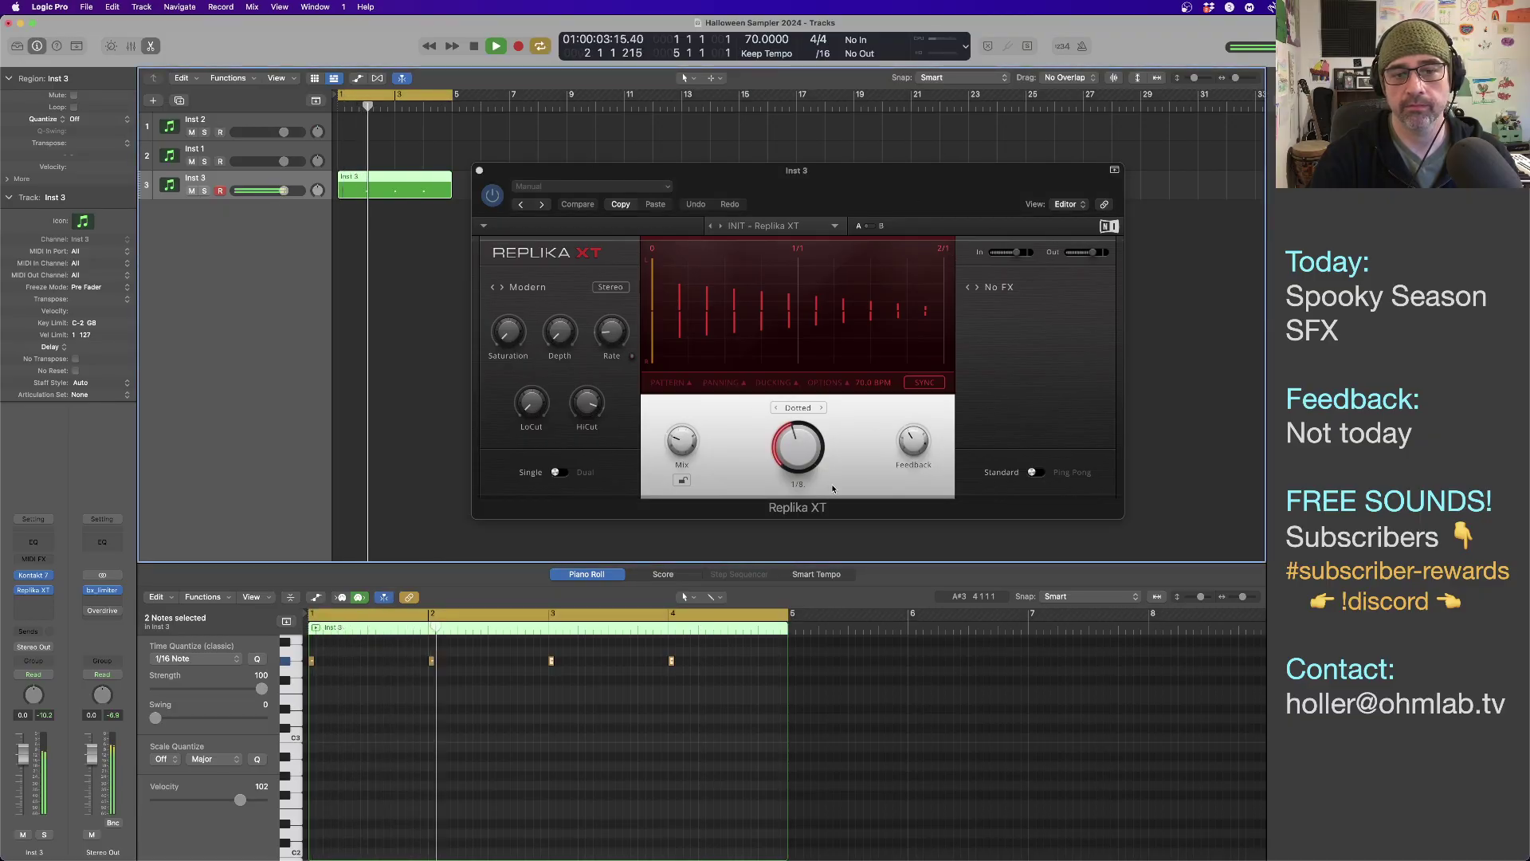
key("space")
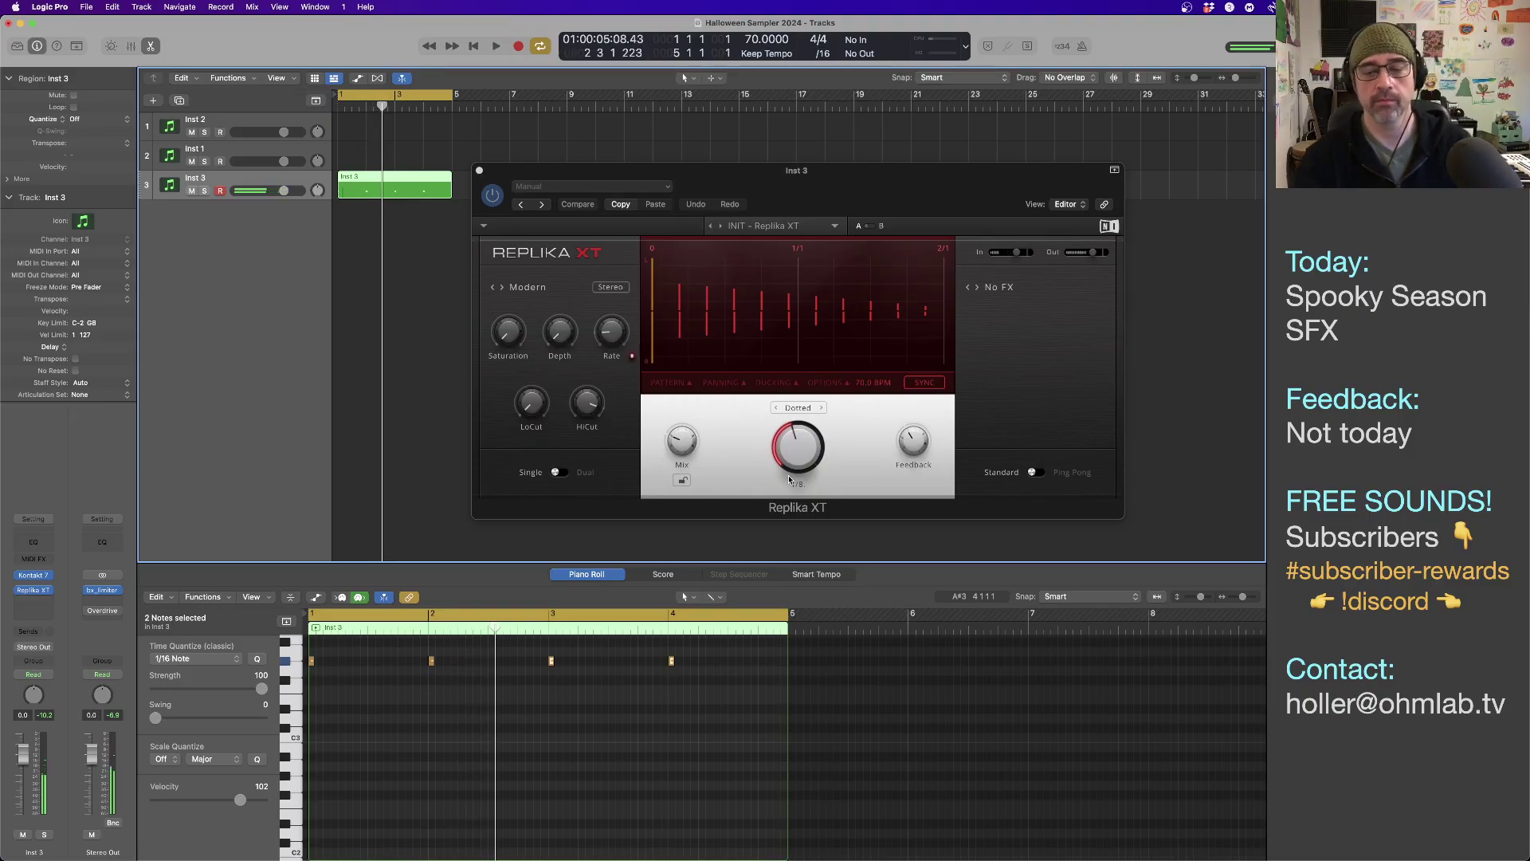
Set the Replika XT delay time to a straight 1/4 note and its feedback to 13%.
left_click(803, 453)
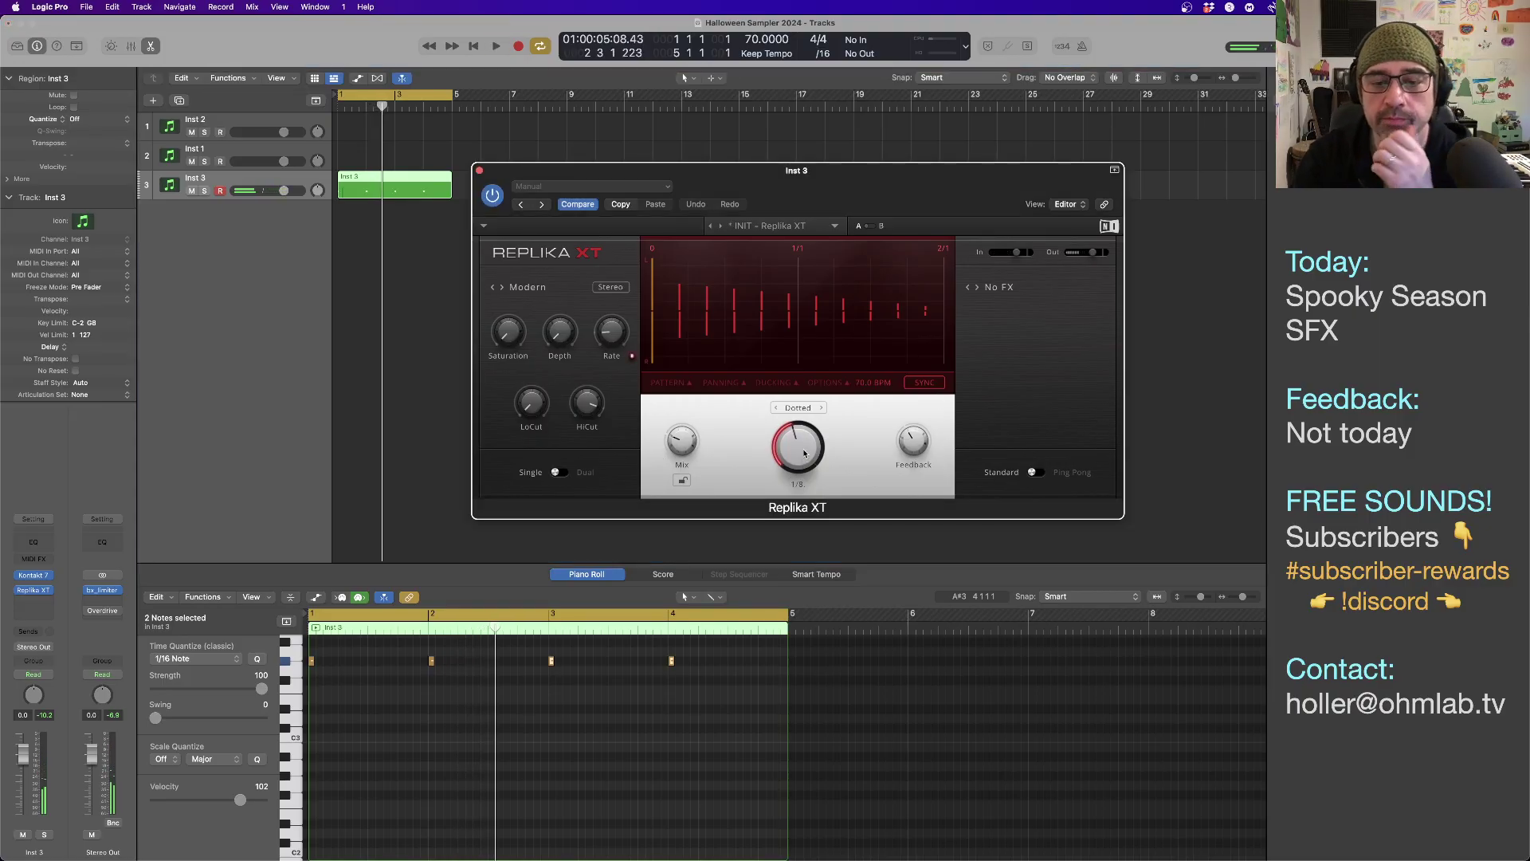
left_click(798, 408)
left_click(691, 312)
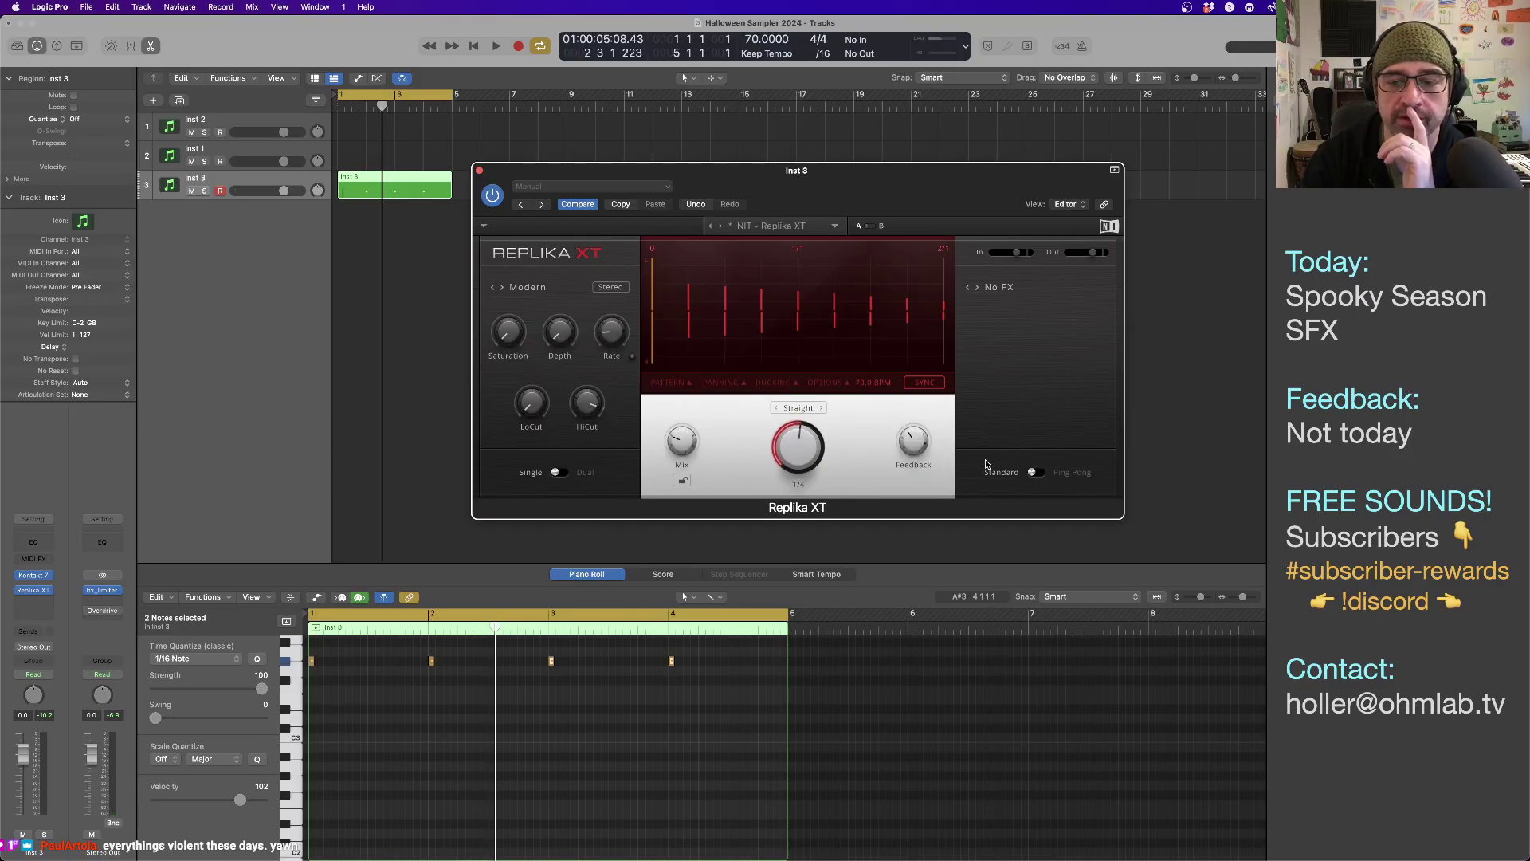
left_click_drag(922, 504, 922, 527)
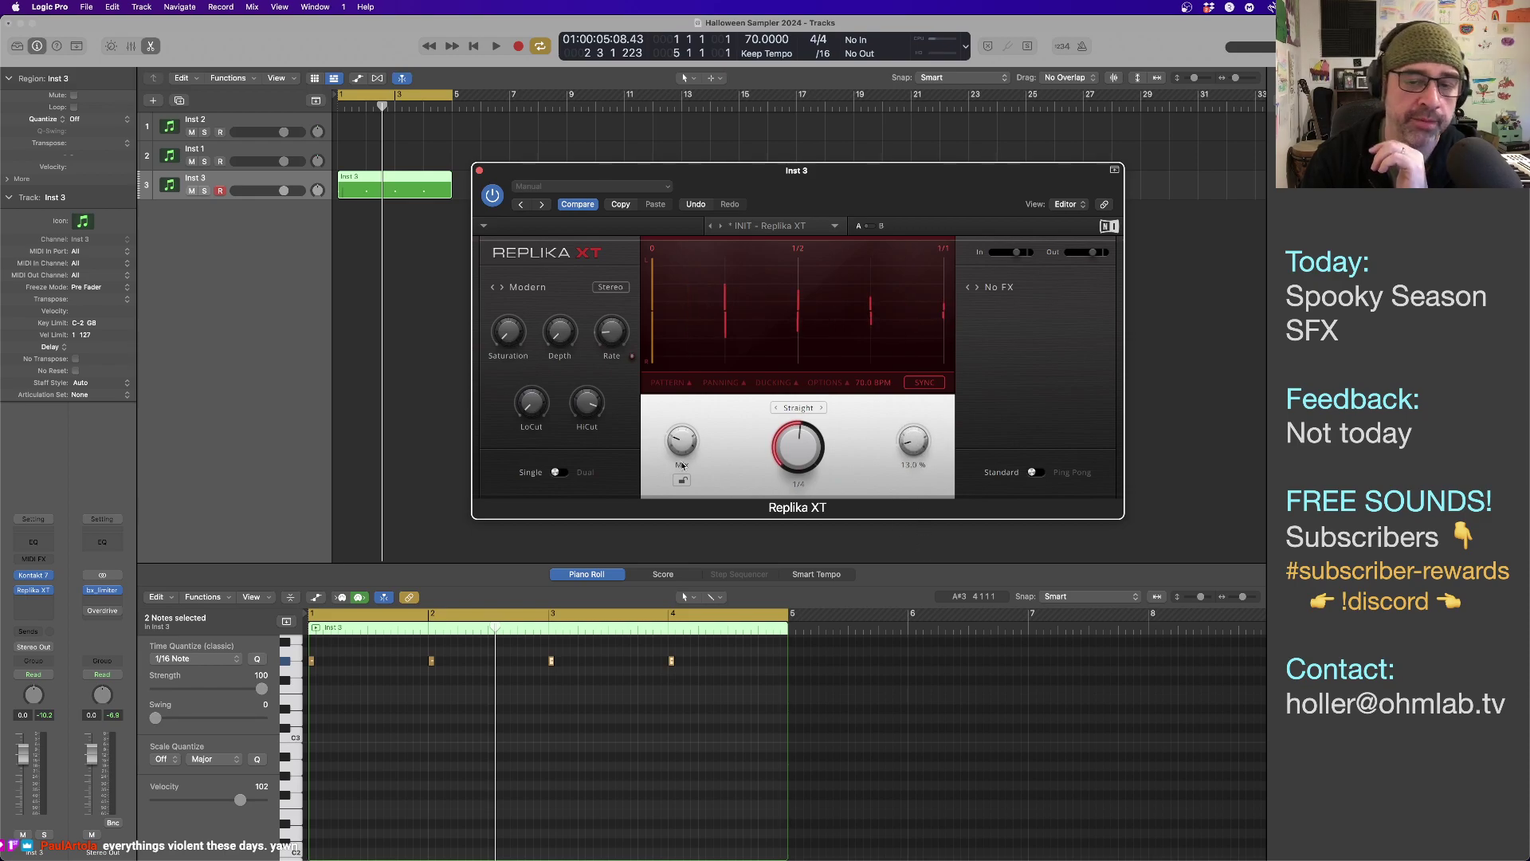
Play the region through Replika XT, setting its mix to 83% / 17% and raising the feedback slightly before stopping.
mouse_move(693, 438)
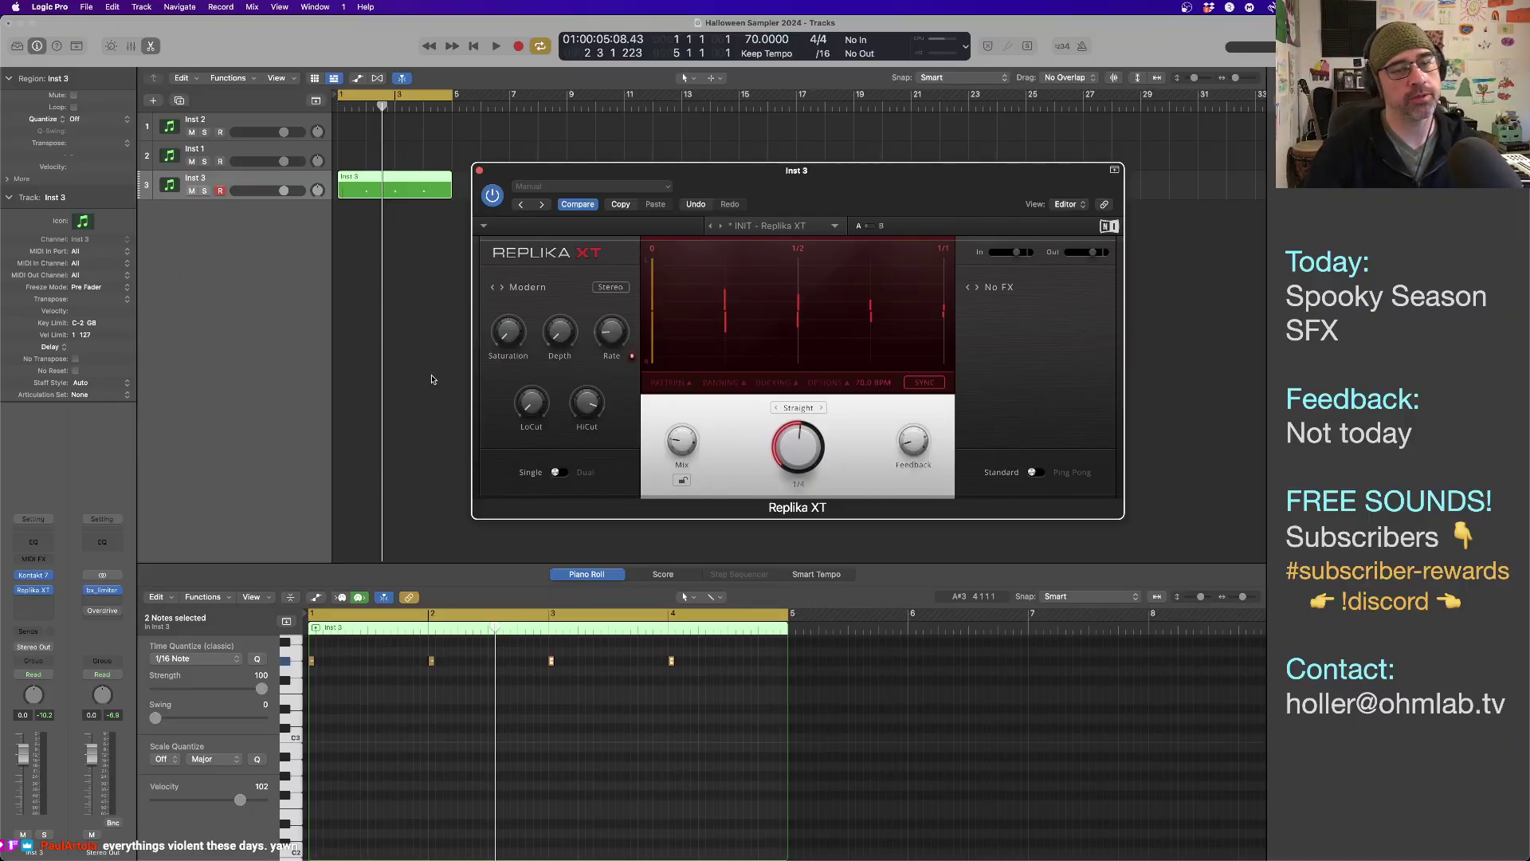
key("space")
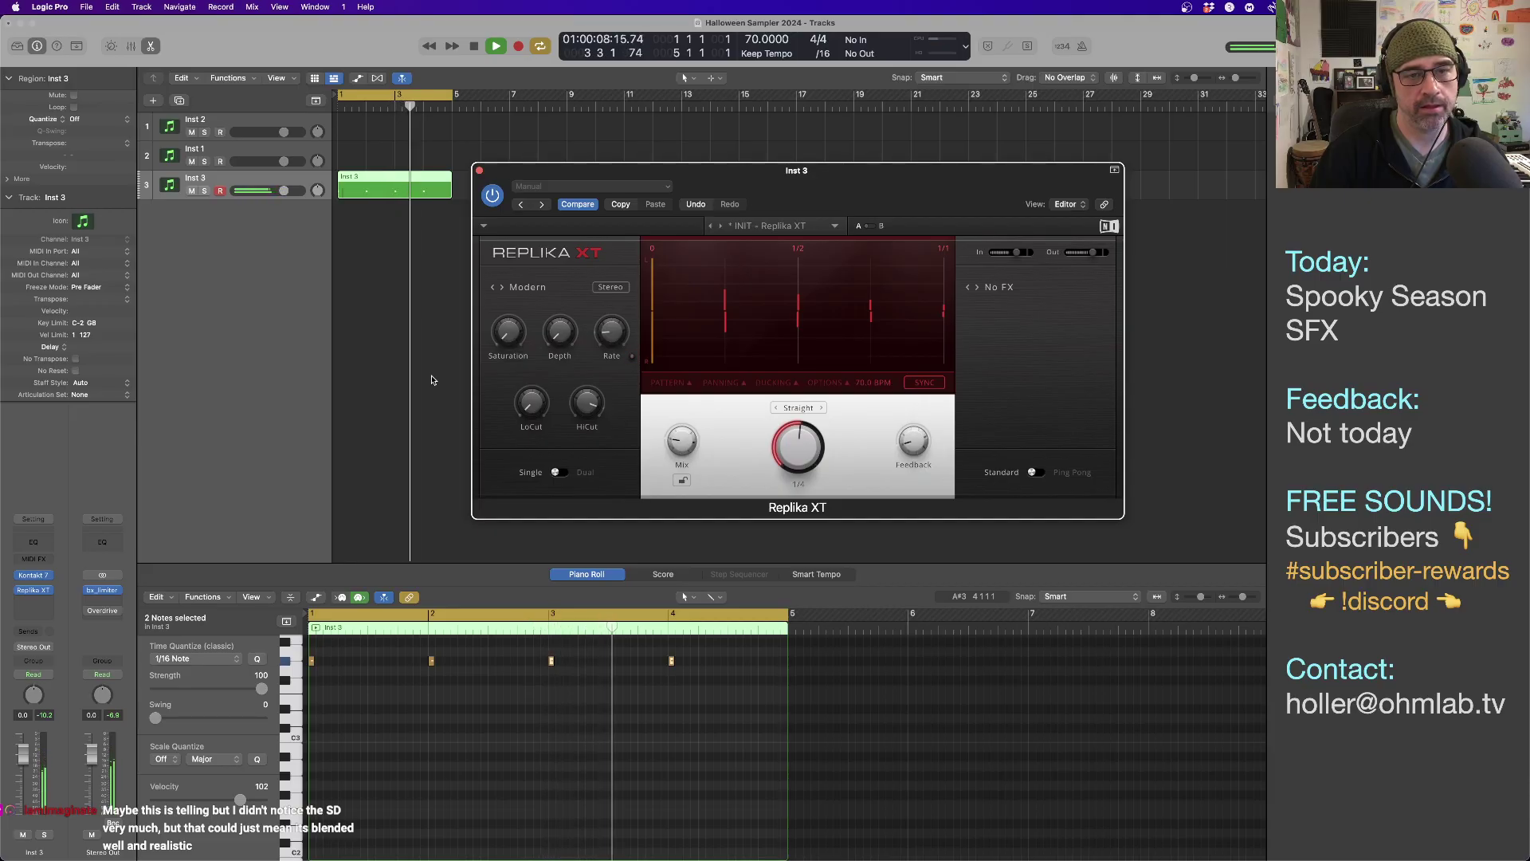
key("space")
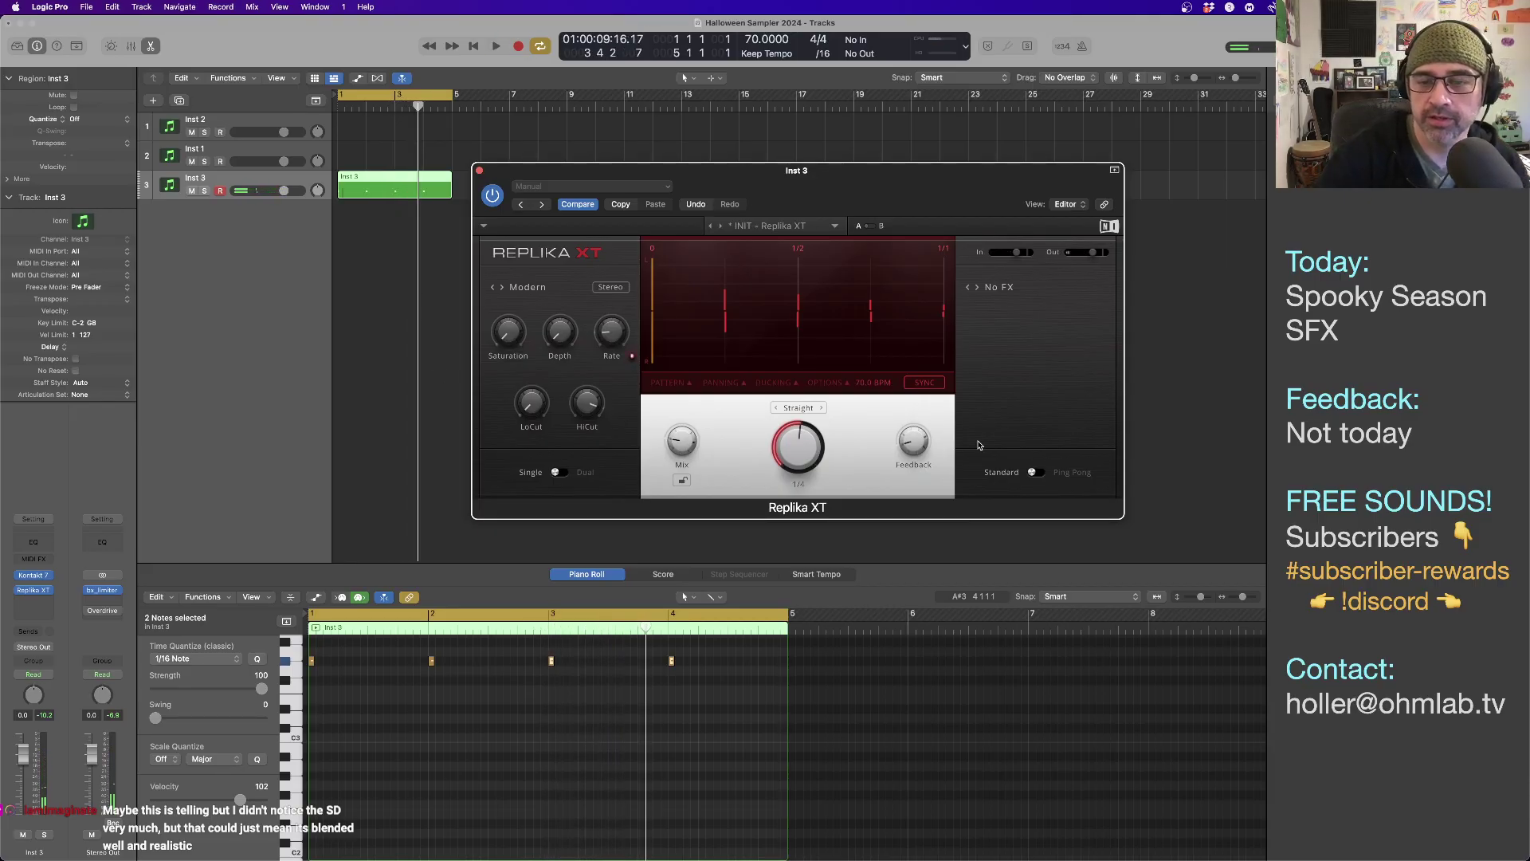
mouse_move(922, 443)
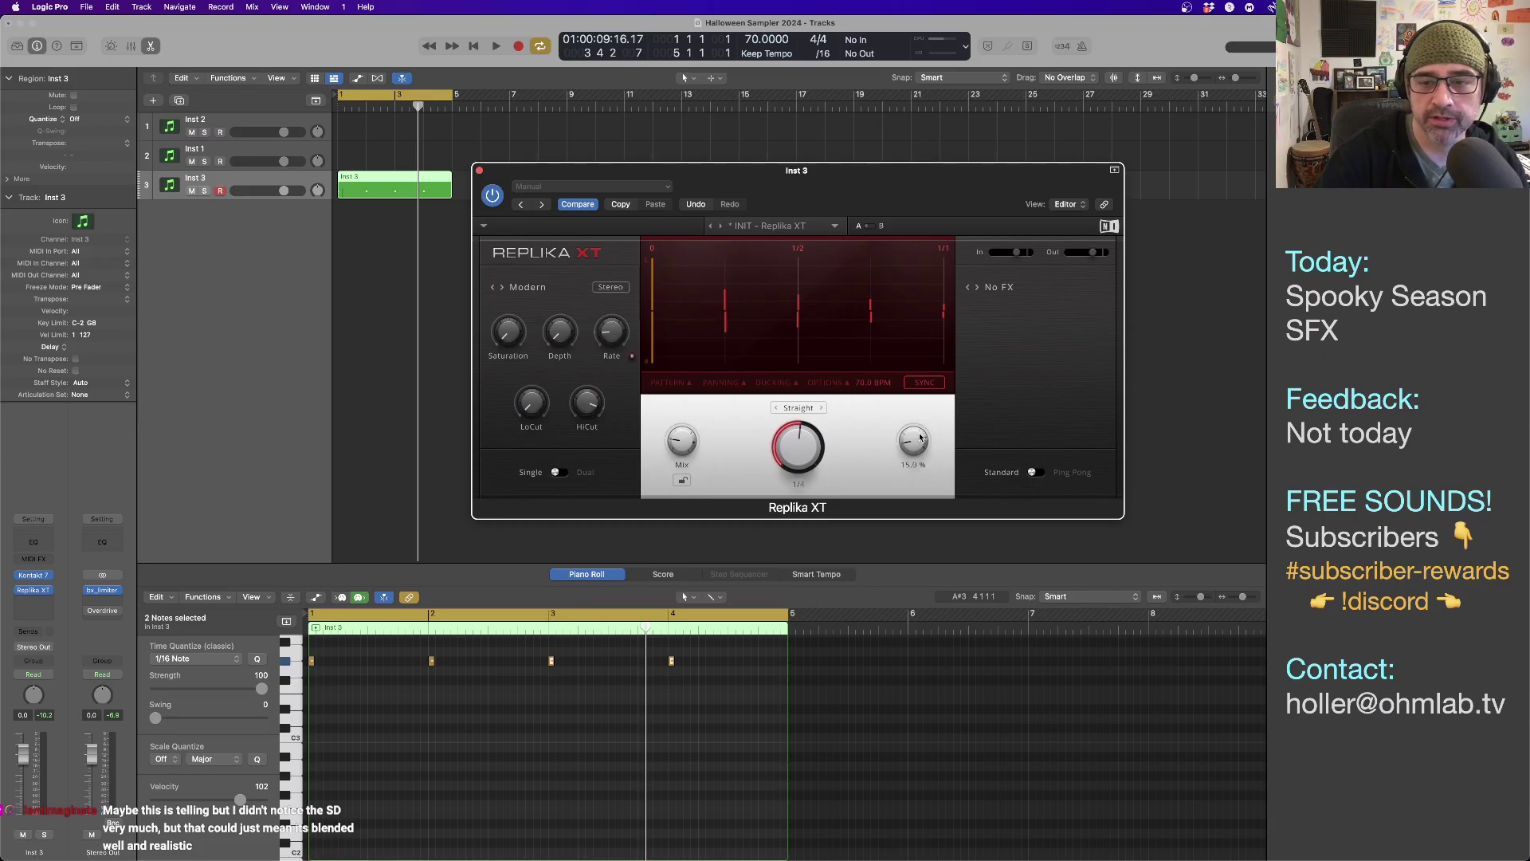
key("space")
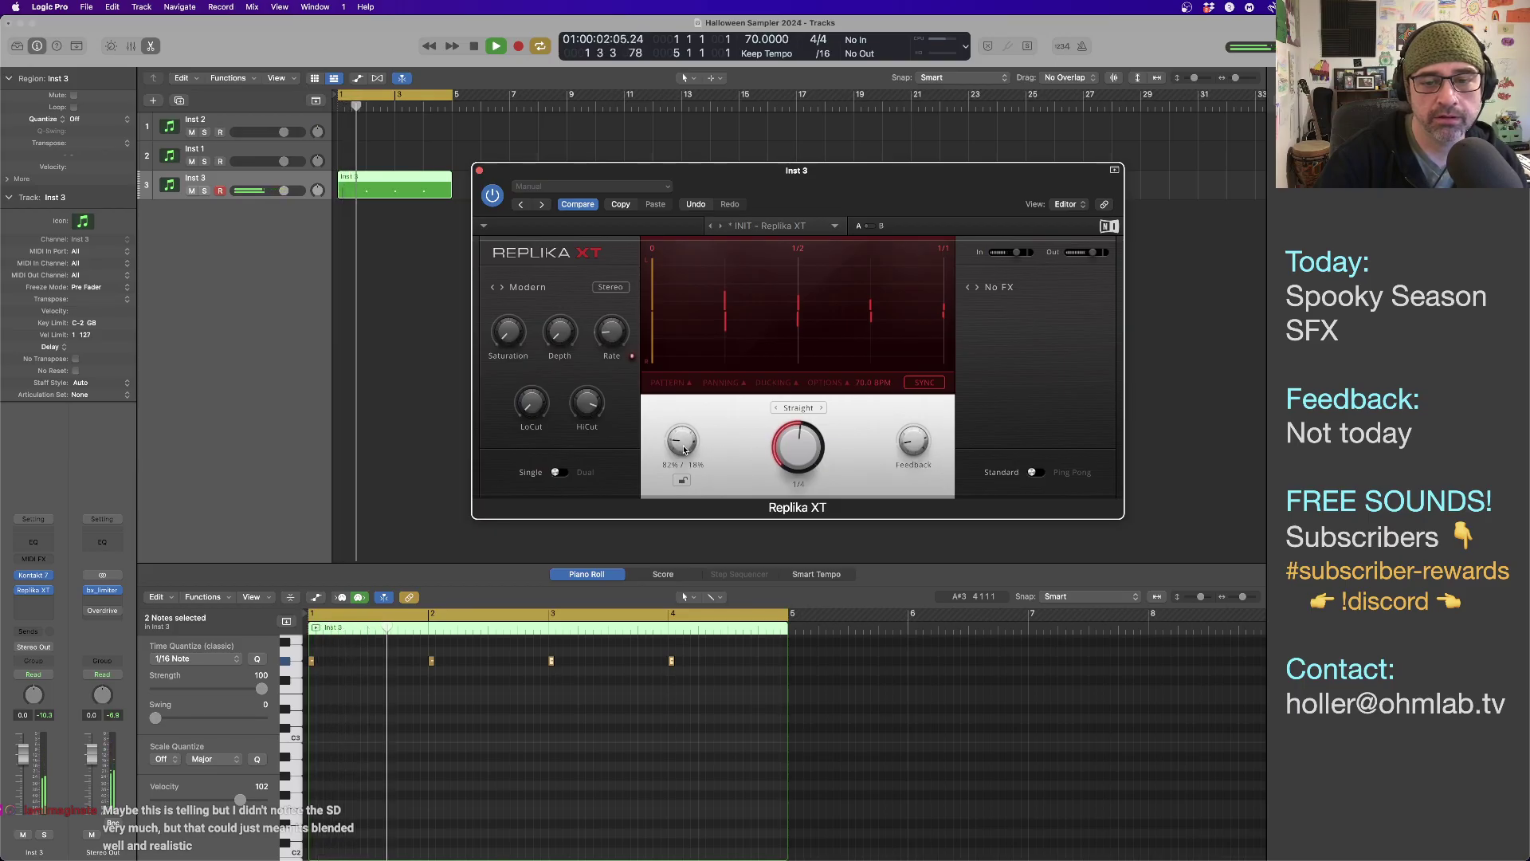
left_click_drag(684, 449, 684, 452)
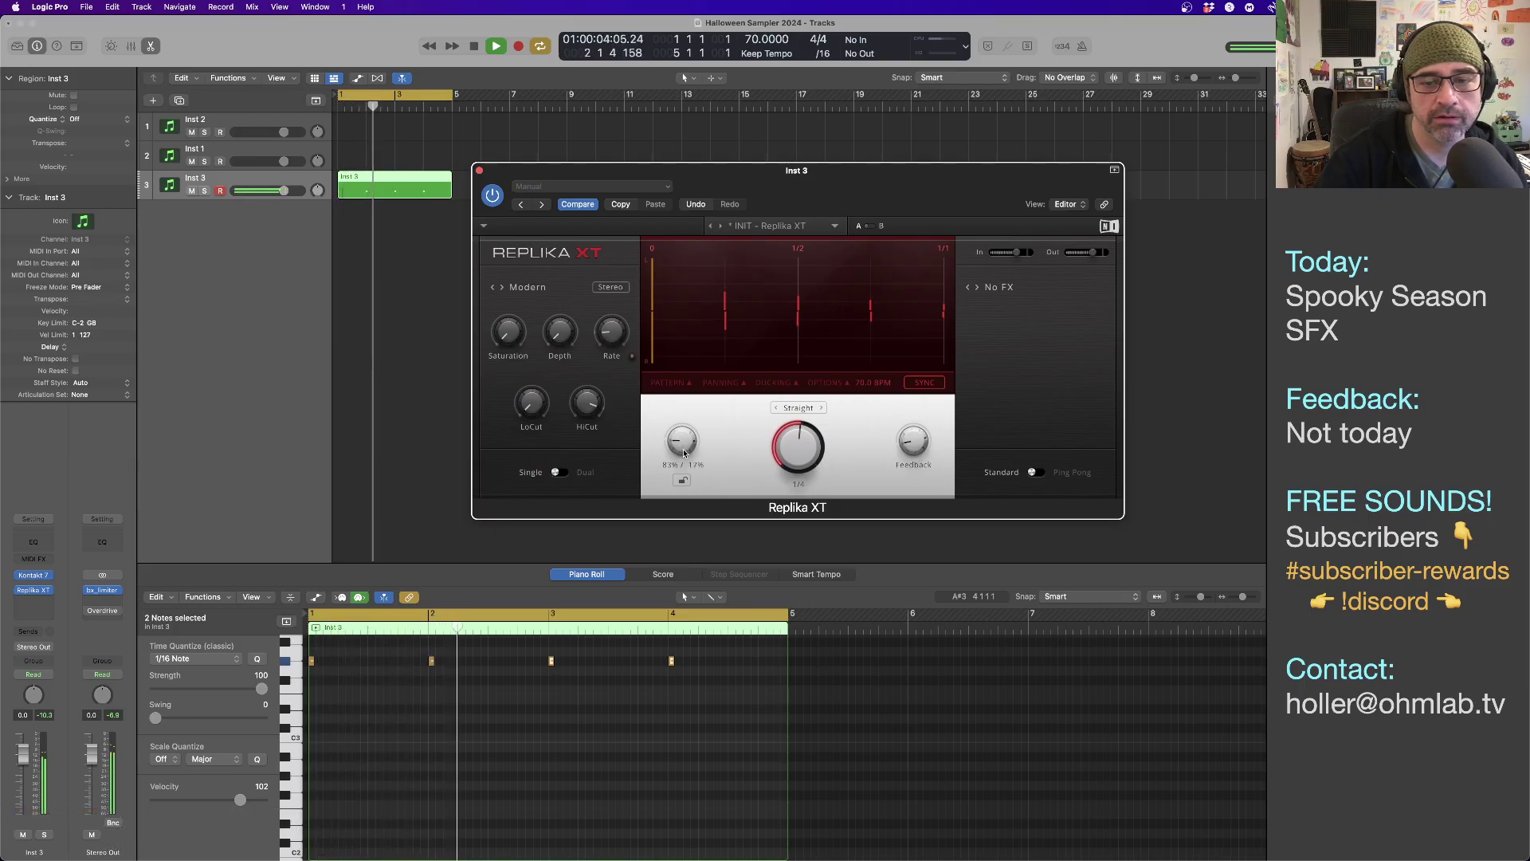
left_click_drag(918, 446, 917, 441)
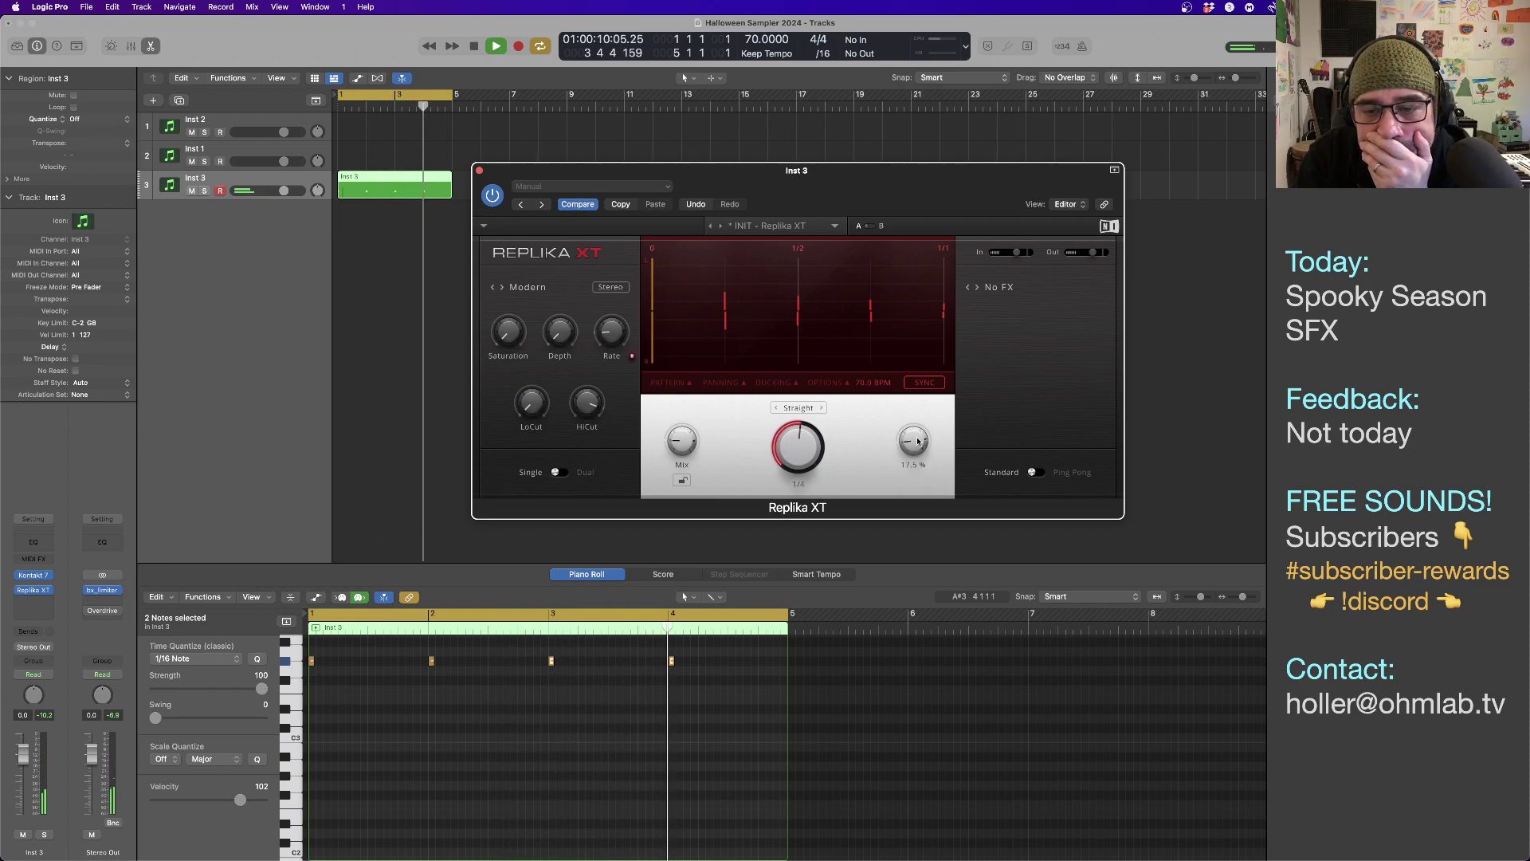
left_click_drag(918, 439, 919, 435)
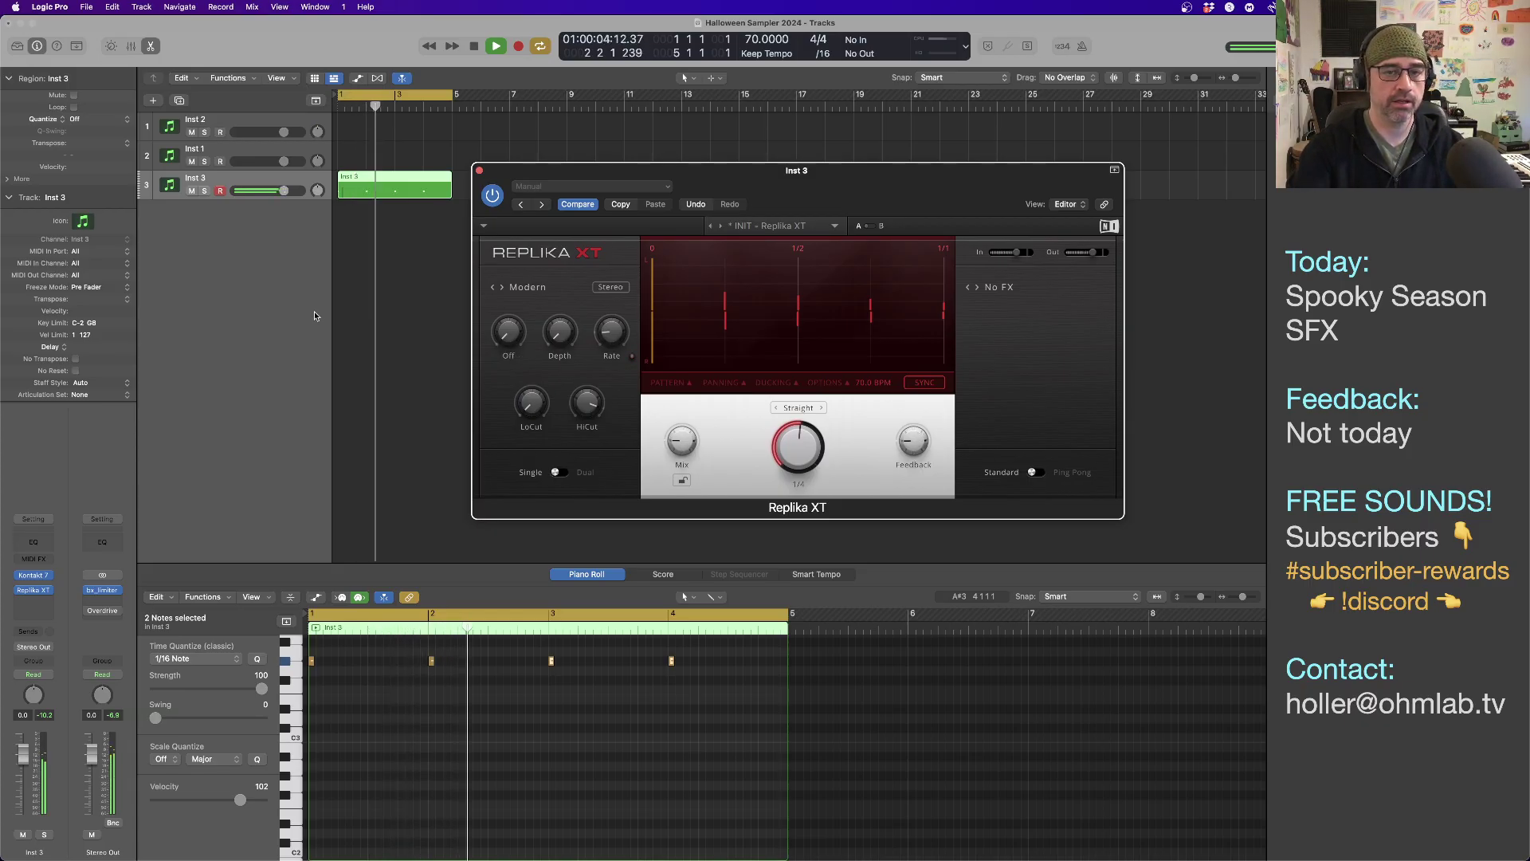
key("space")
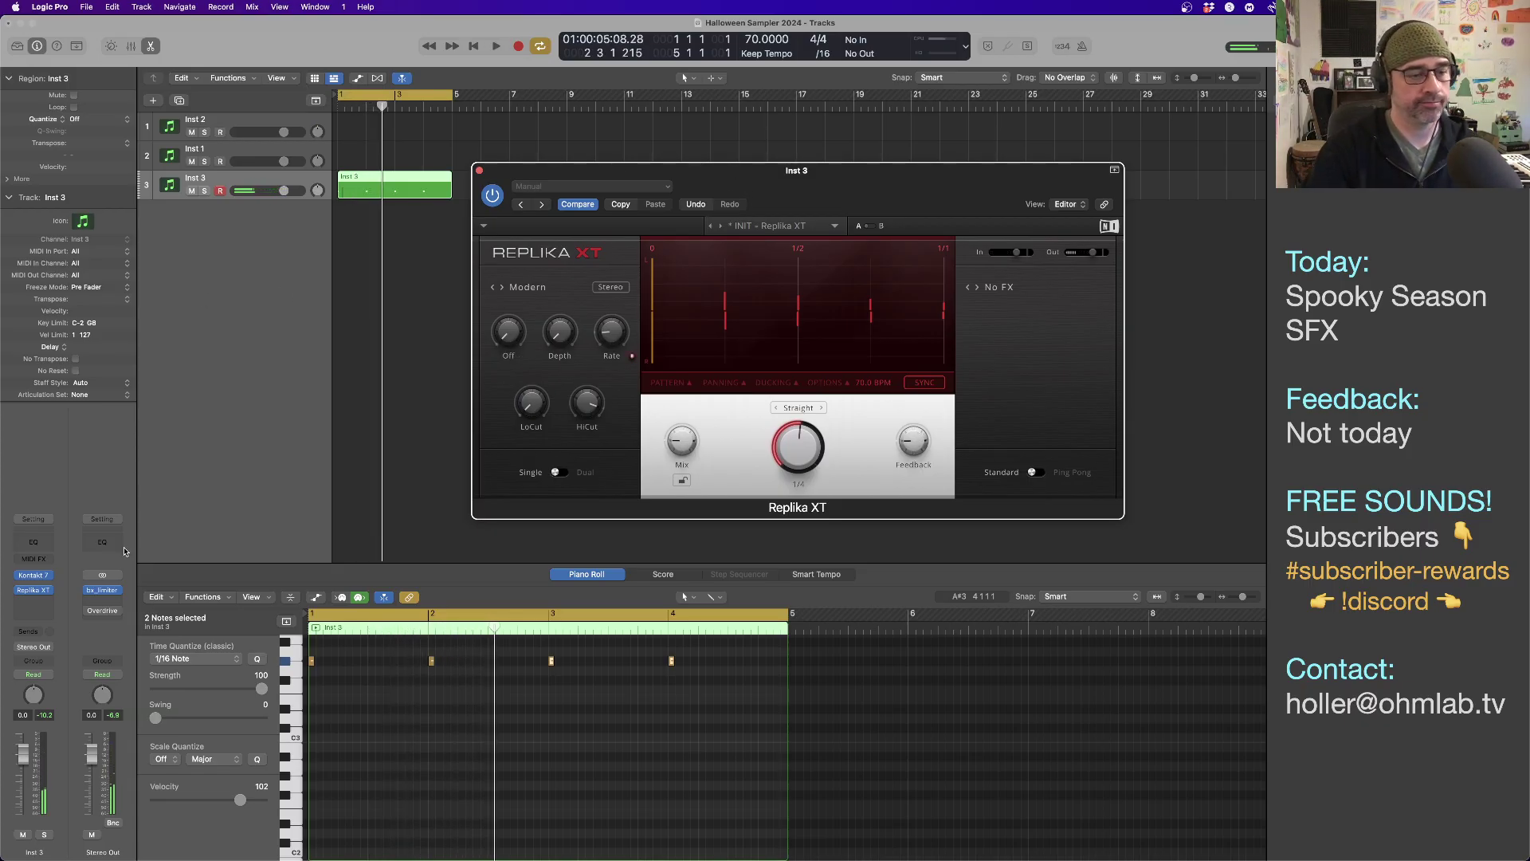
Insert Guitar Rig 6 MFX after Replika XT on the Inst 3 track, switch its input to stereo and enable the output limiter.
left_click(46, 602)
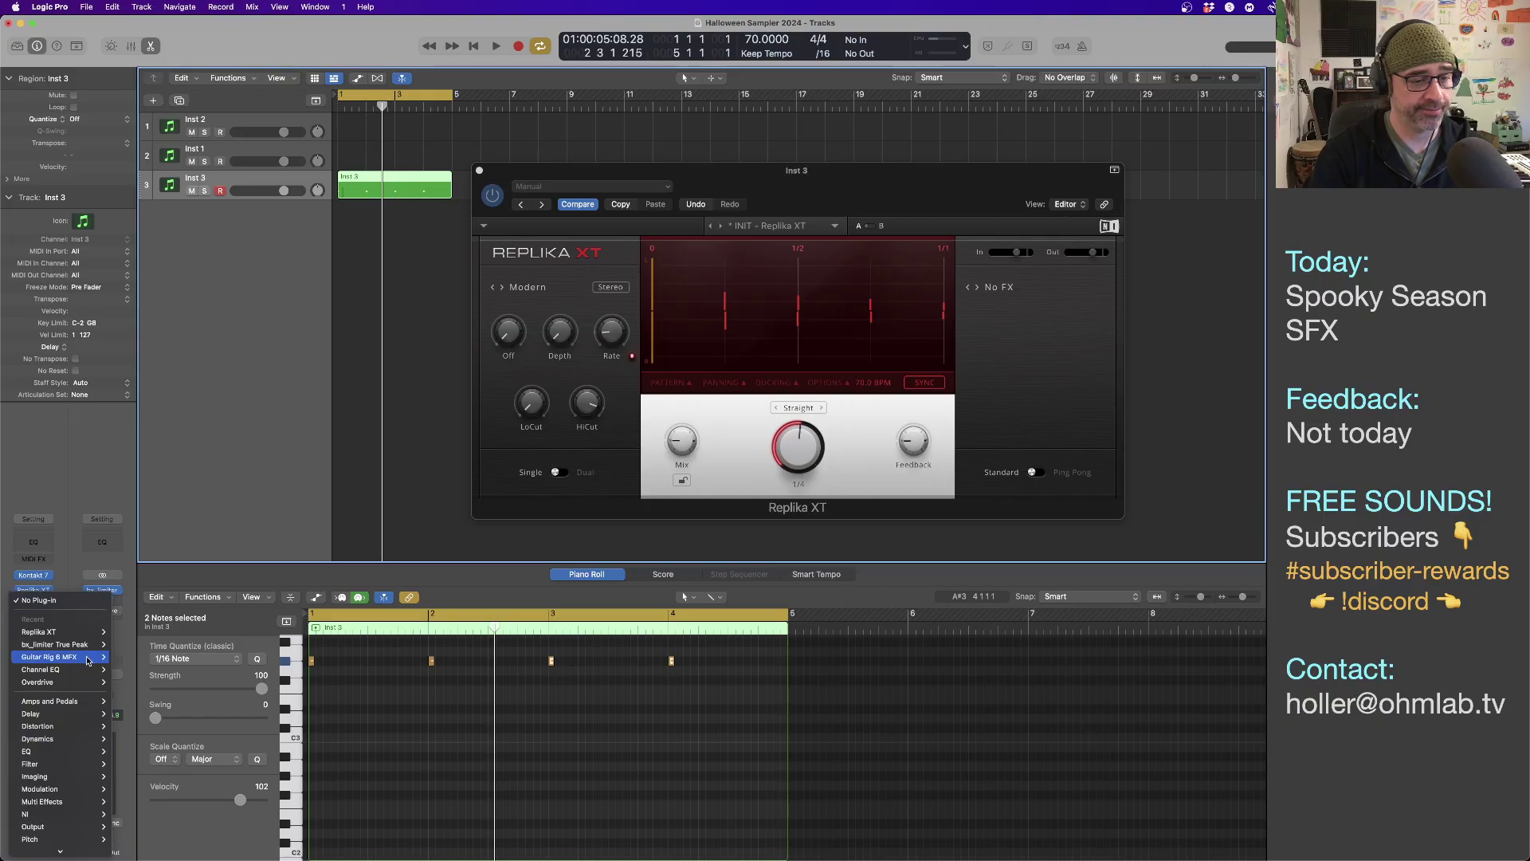
mouse_move(90, 663)
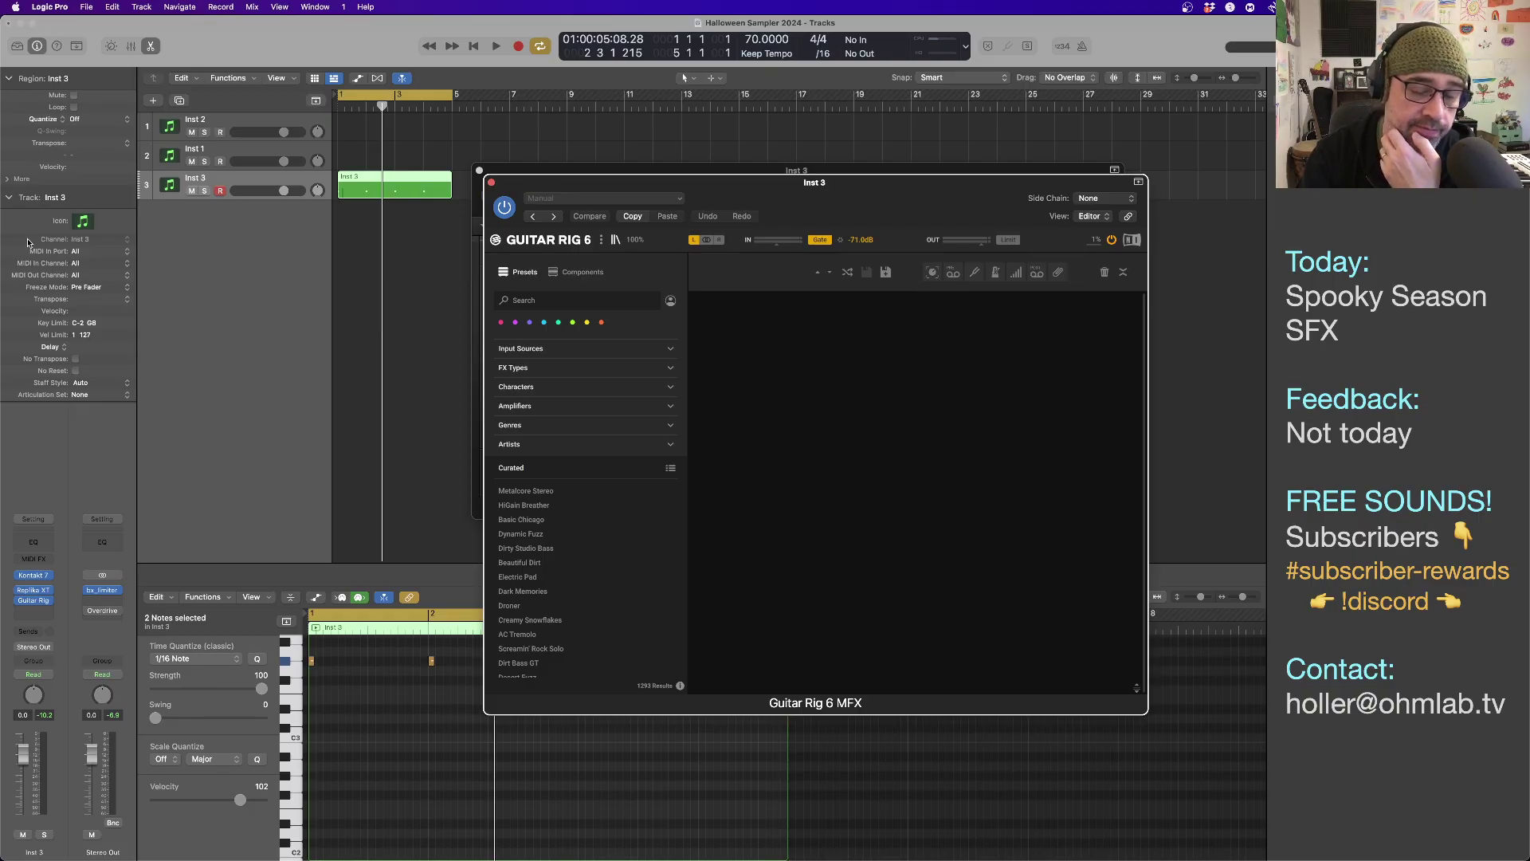
left_click(707, 239)
left_click(823, 240)
left_click(823, 241)
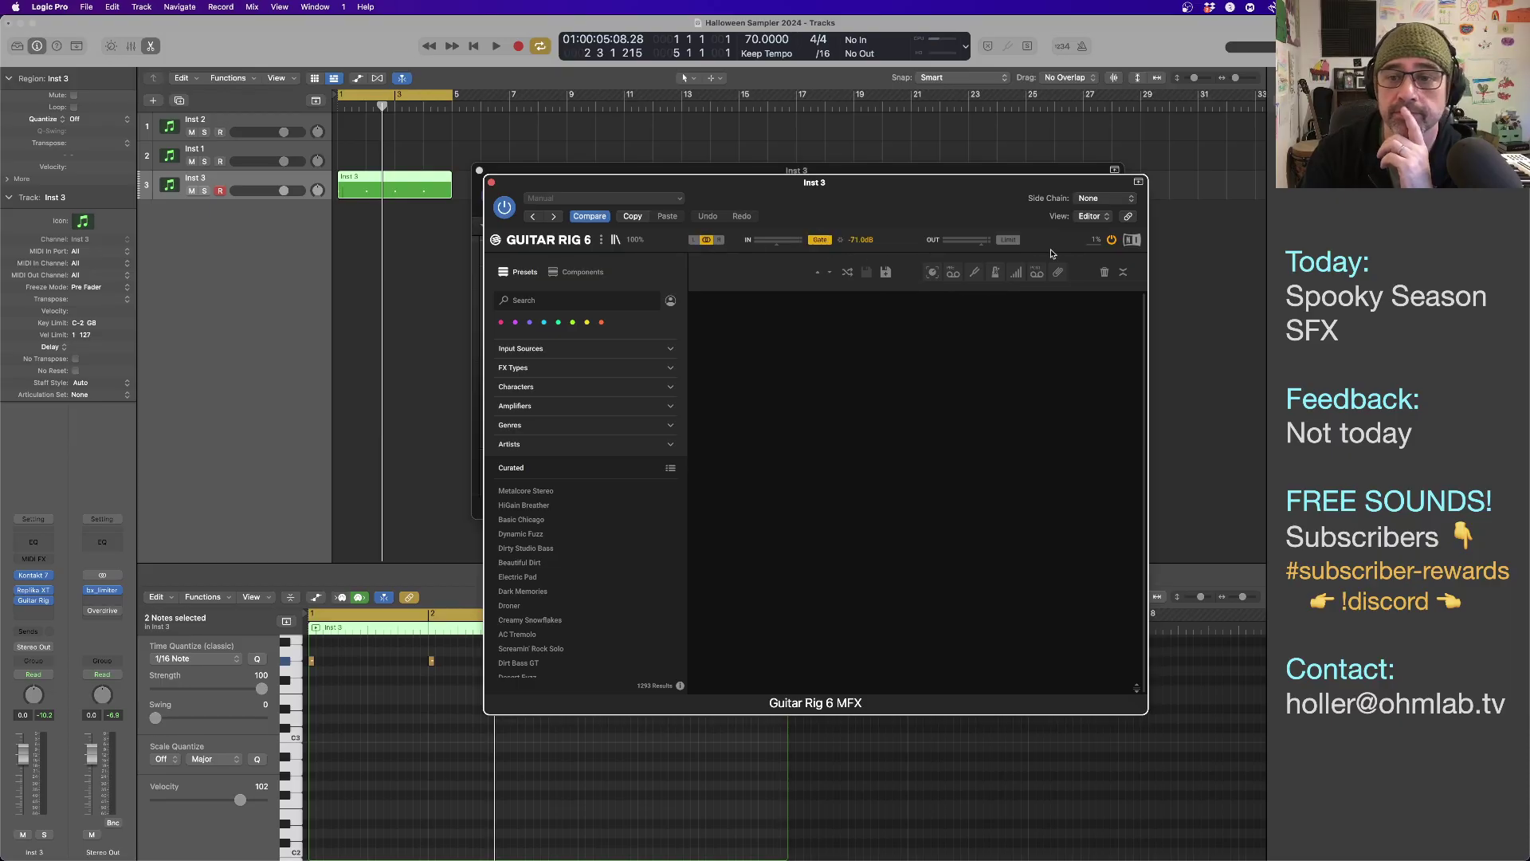
left_click(1011, 242)
Arrange the Guitar Rig 6 and Replika XT windows side by side.
left_click_drag(874, 183, 933, 303)
left_click_drag(914, 206, 542, 276)
left_click_drag(886, 339, 935, 225)
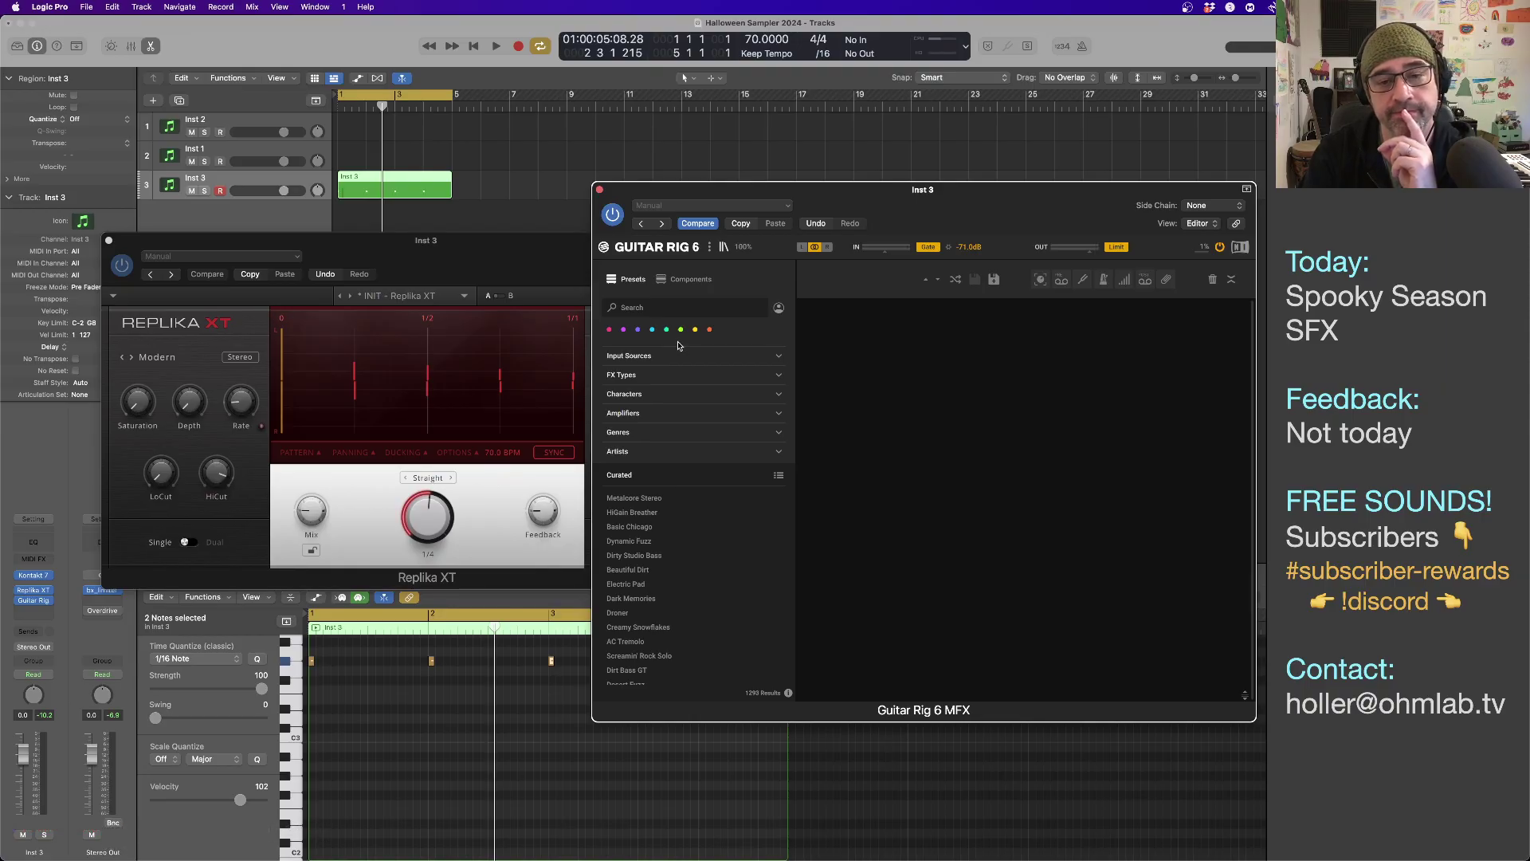
Filter Guitar Rig's presets by the Ambient genre, load Red Gravity and play the region through it.
left_click(657, 412)
left_click(647, 413)
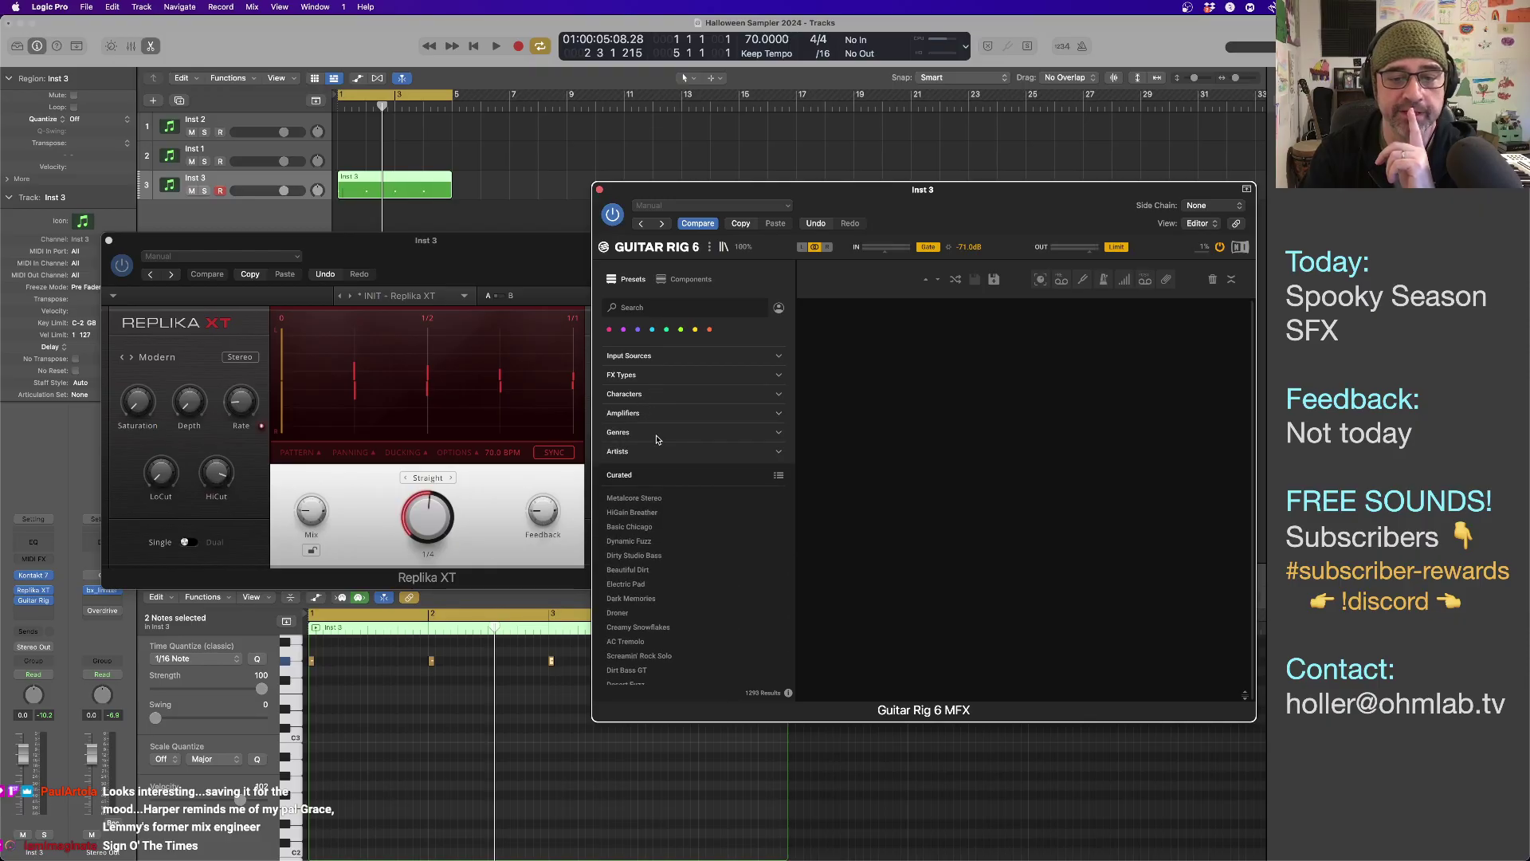
left_click(644, 433)
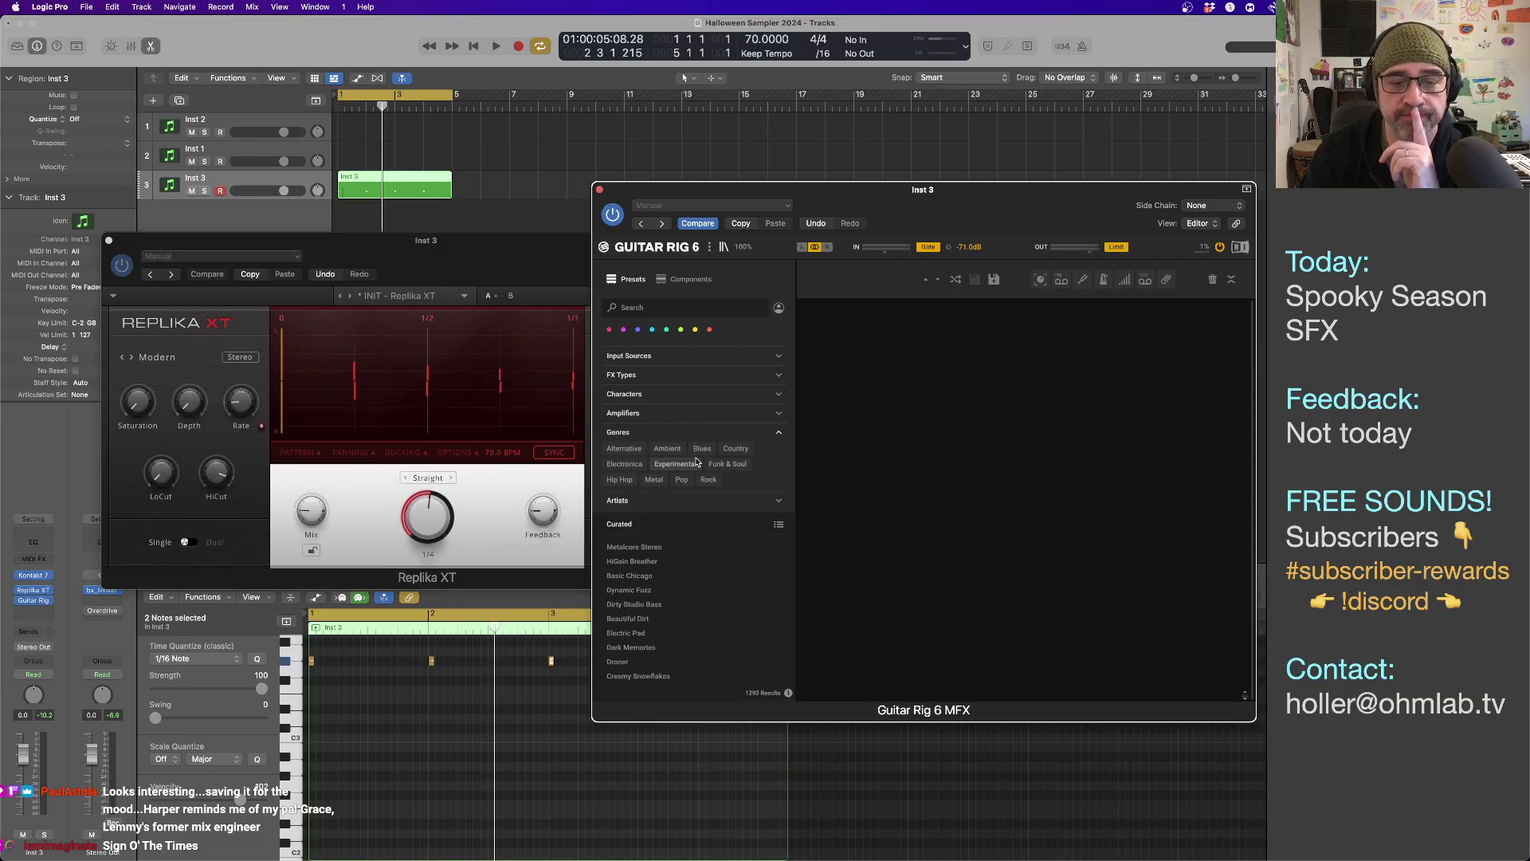
left_click(667, 448)
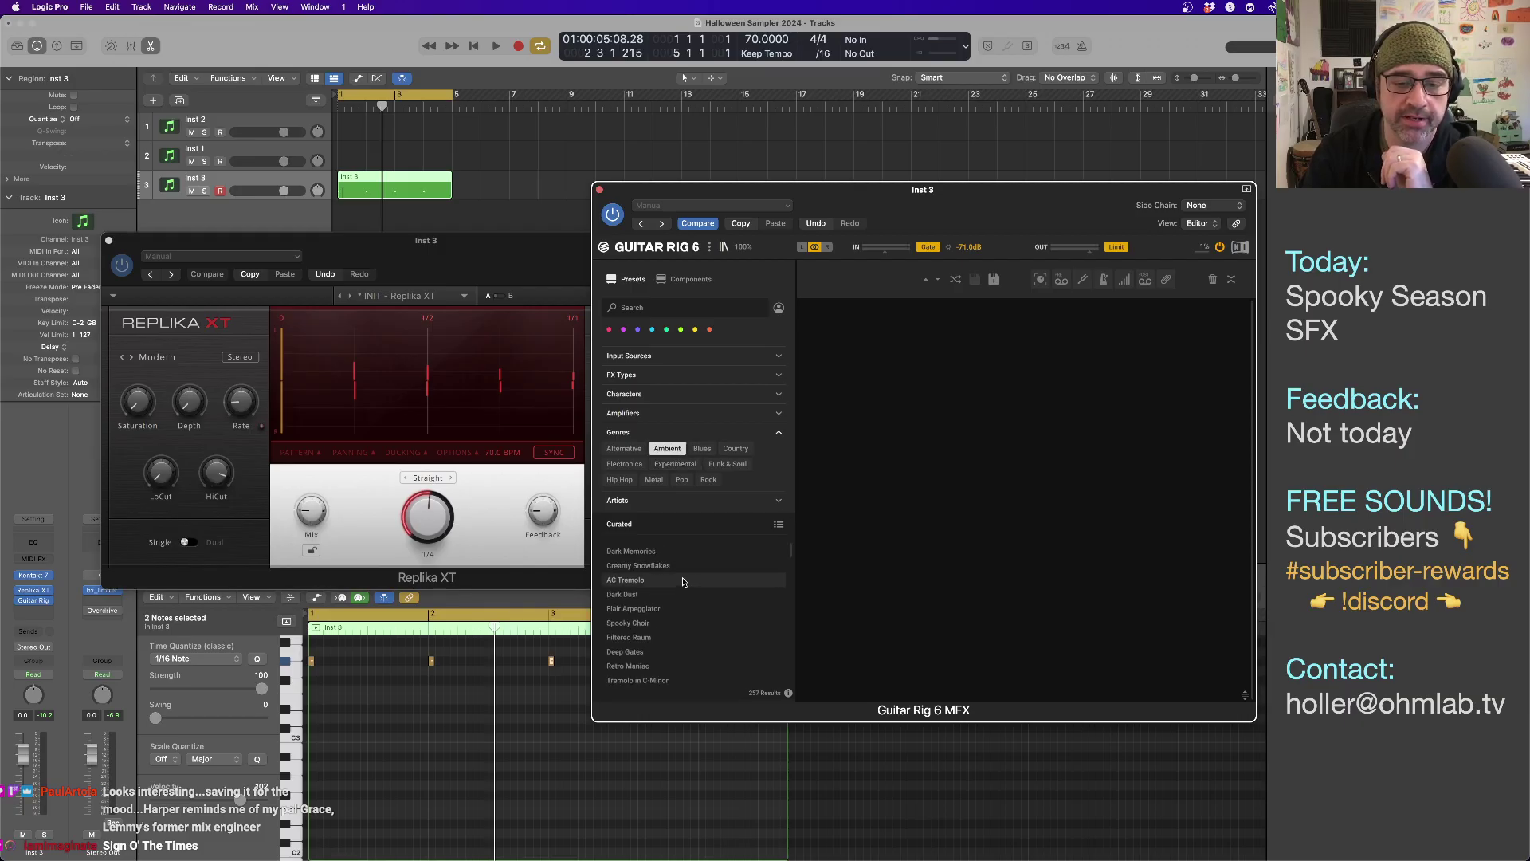
scroll(683, 581, "down", 3)
scroll(684, 582, "up", 2)
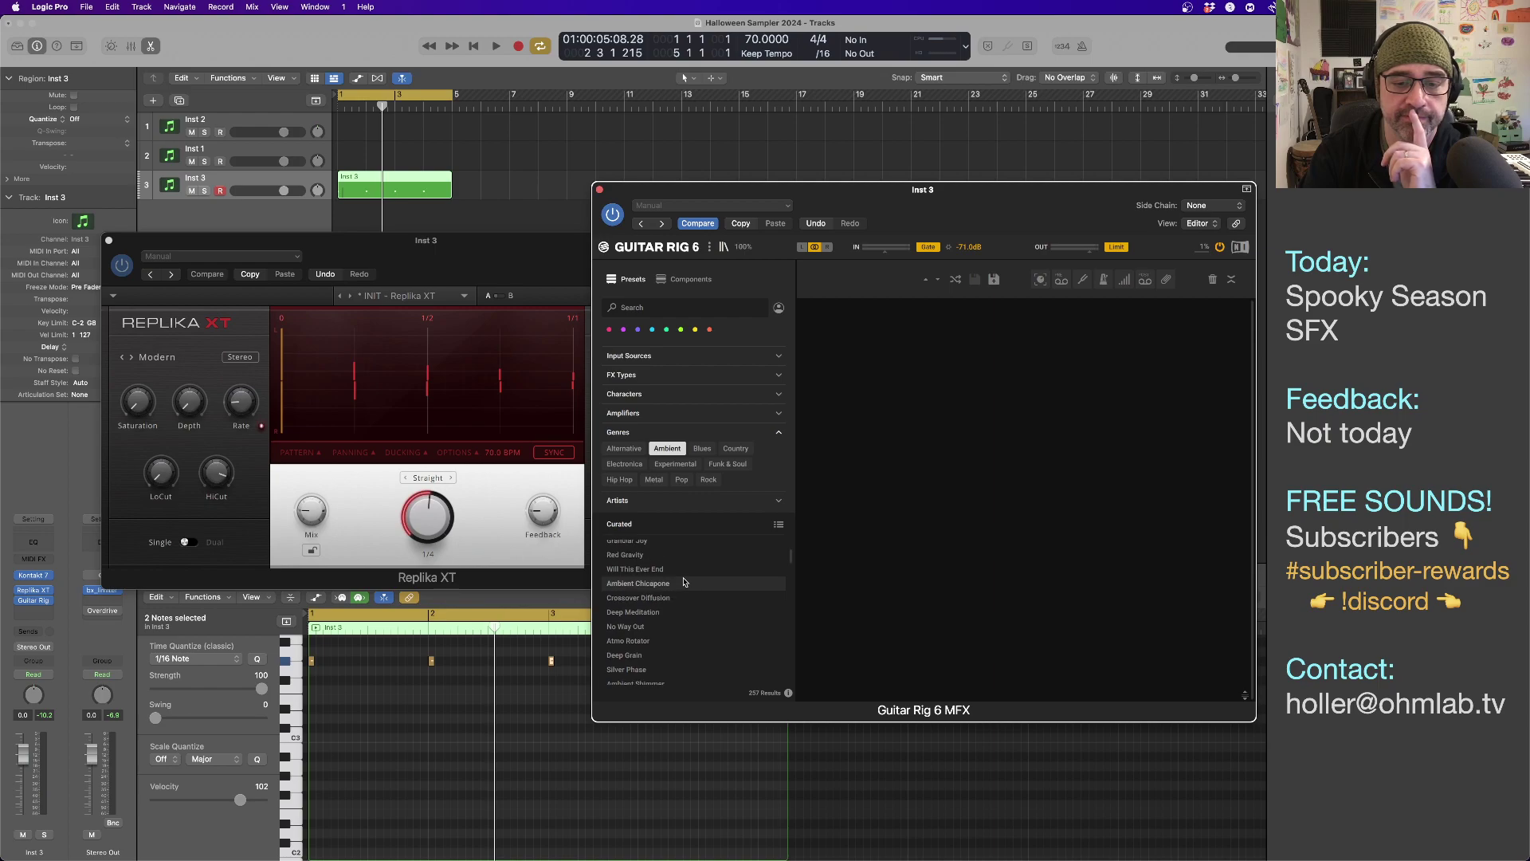
left_click(683, 575)
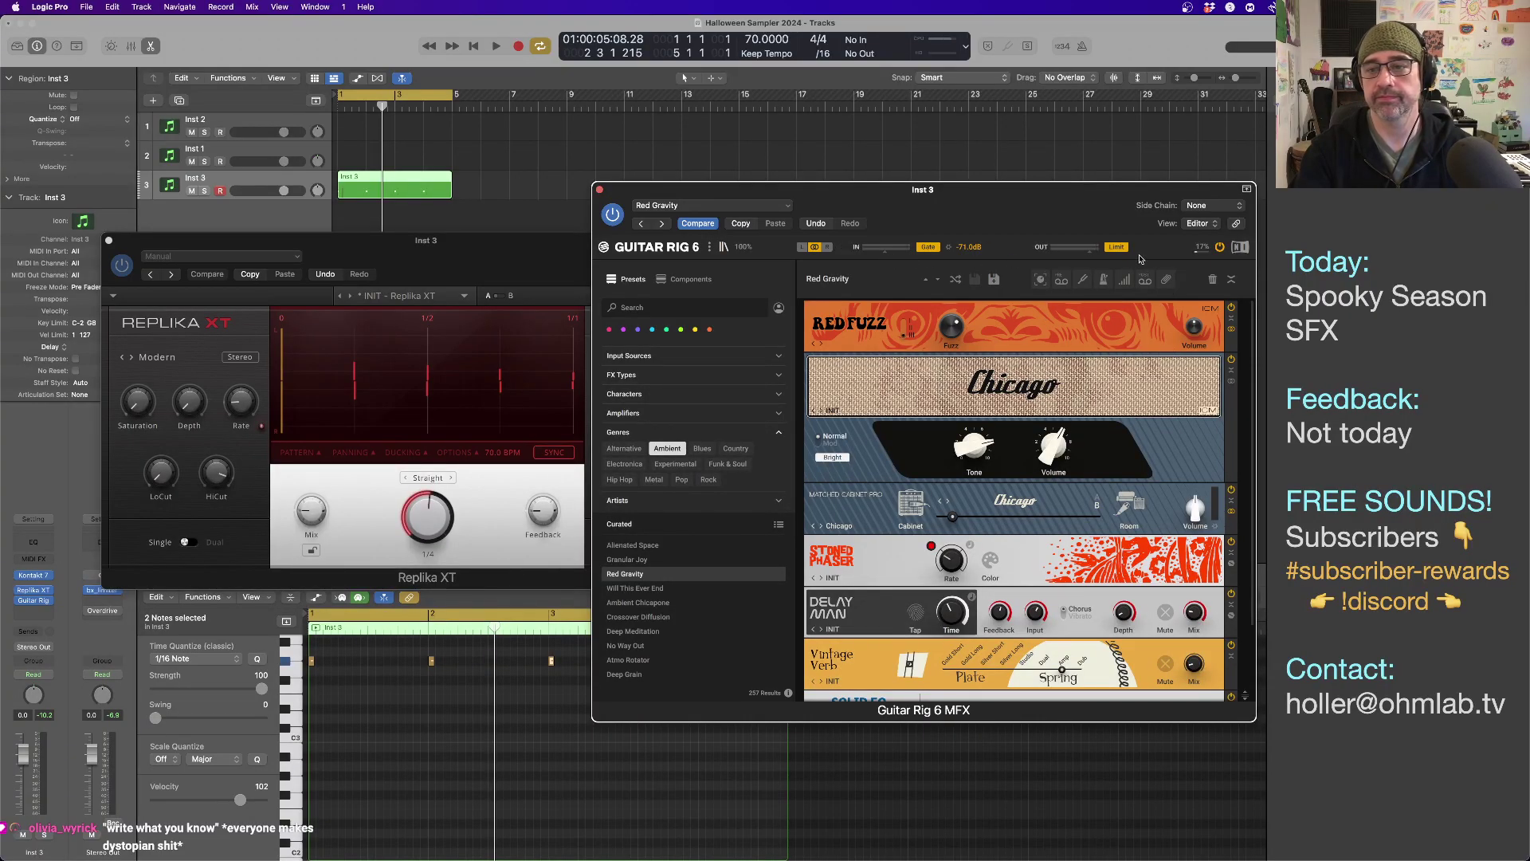
key("space")
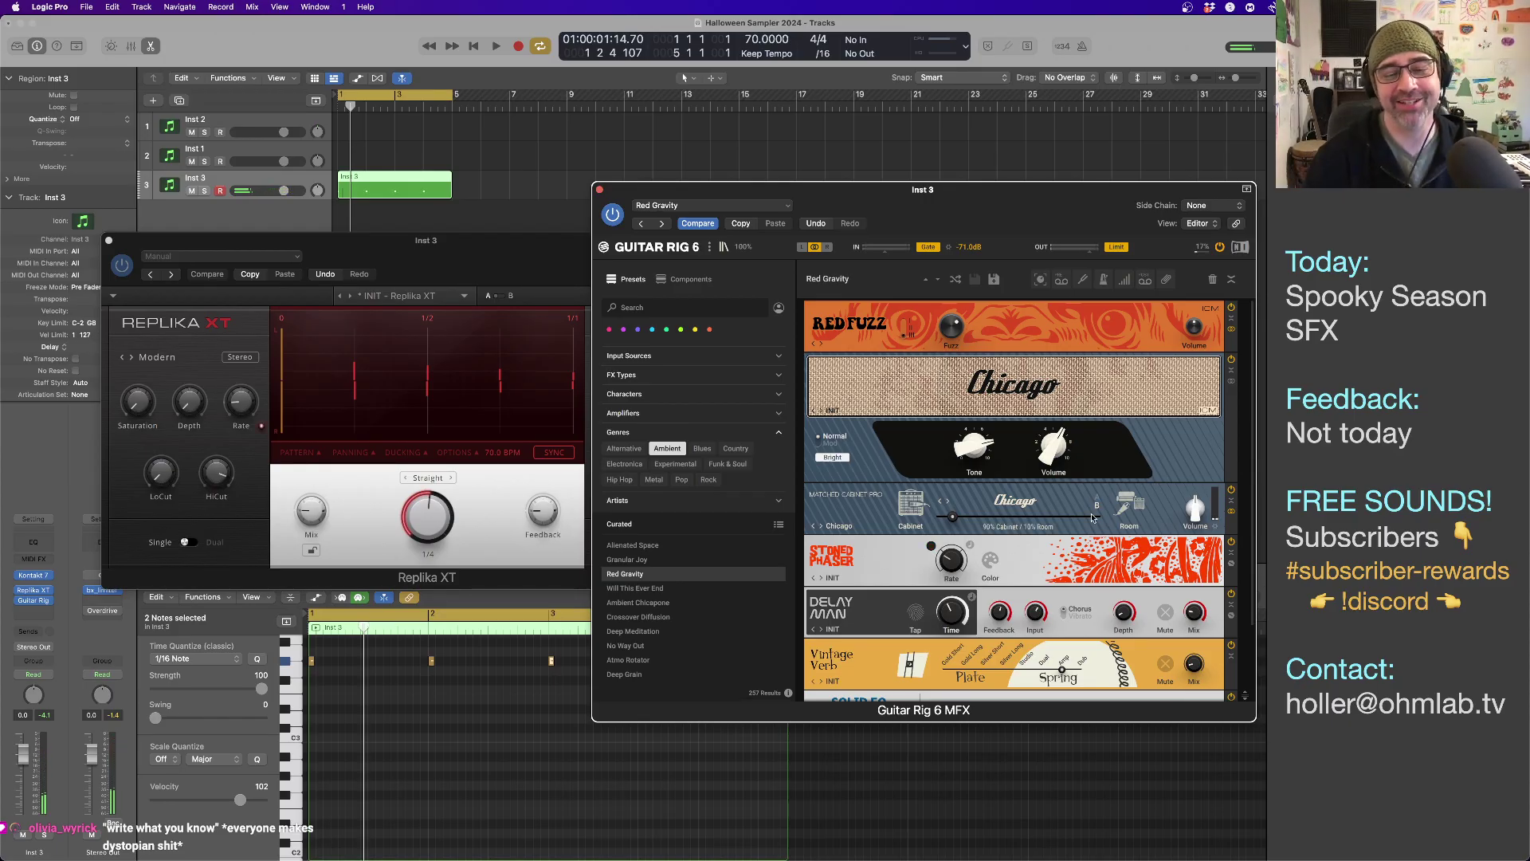
Add a Split Mix tool at the start of the Guitar Rig rack, above Red Fuzz.
left_click(691, 279)
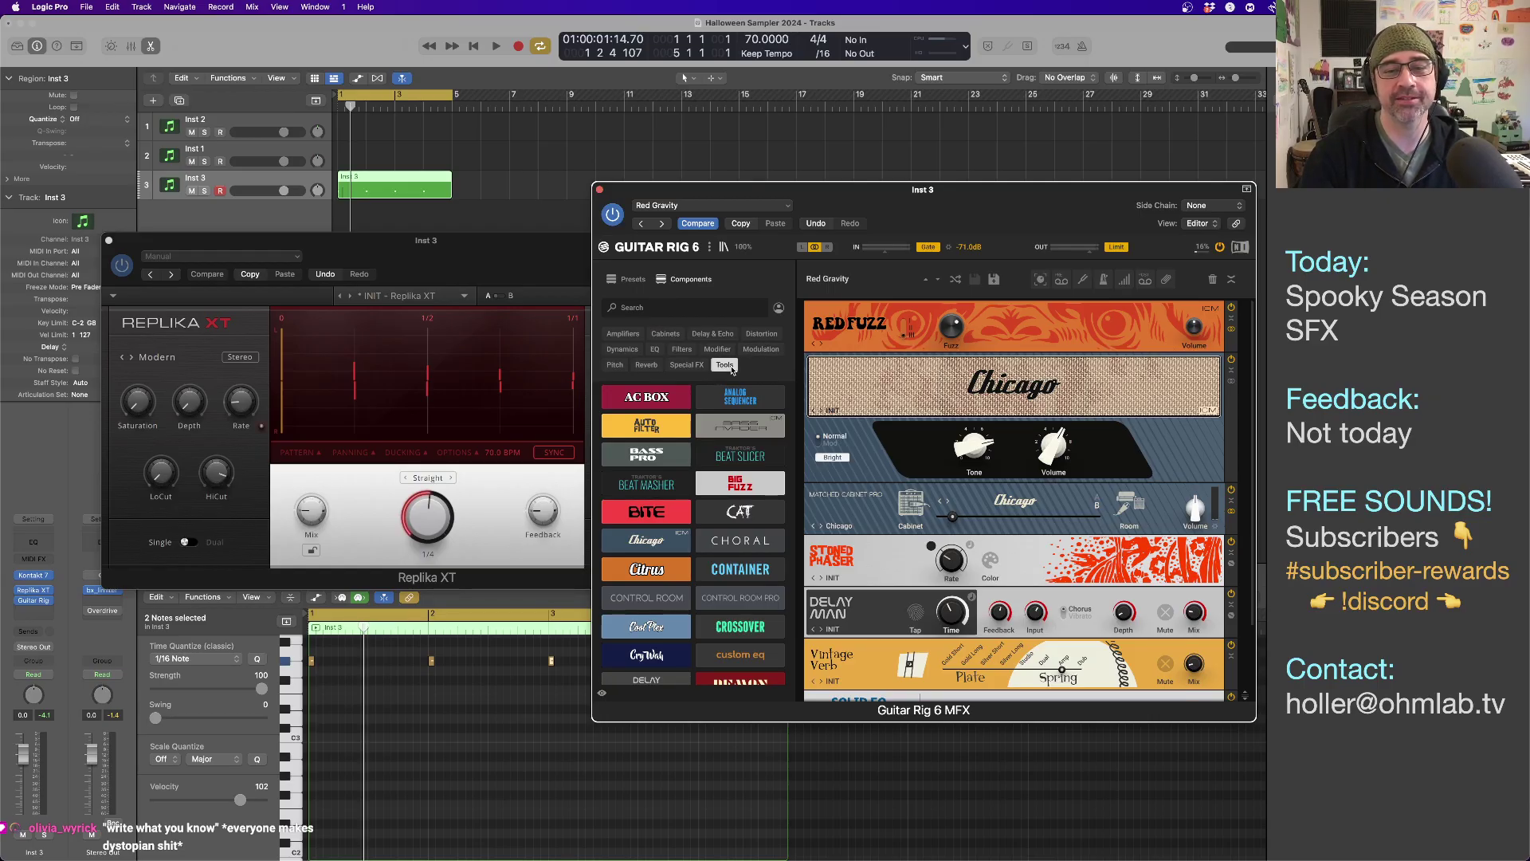
left_click(725, 365)
left_click_drag(651, 434, 825, 304)
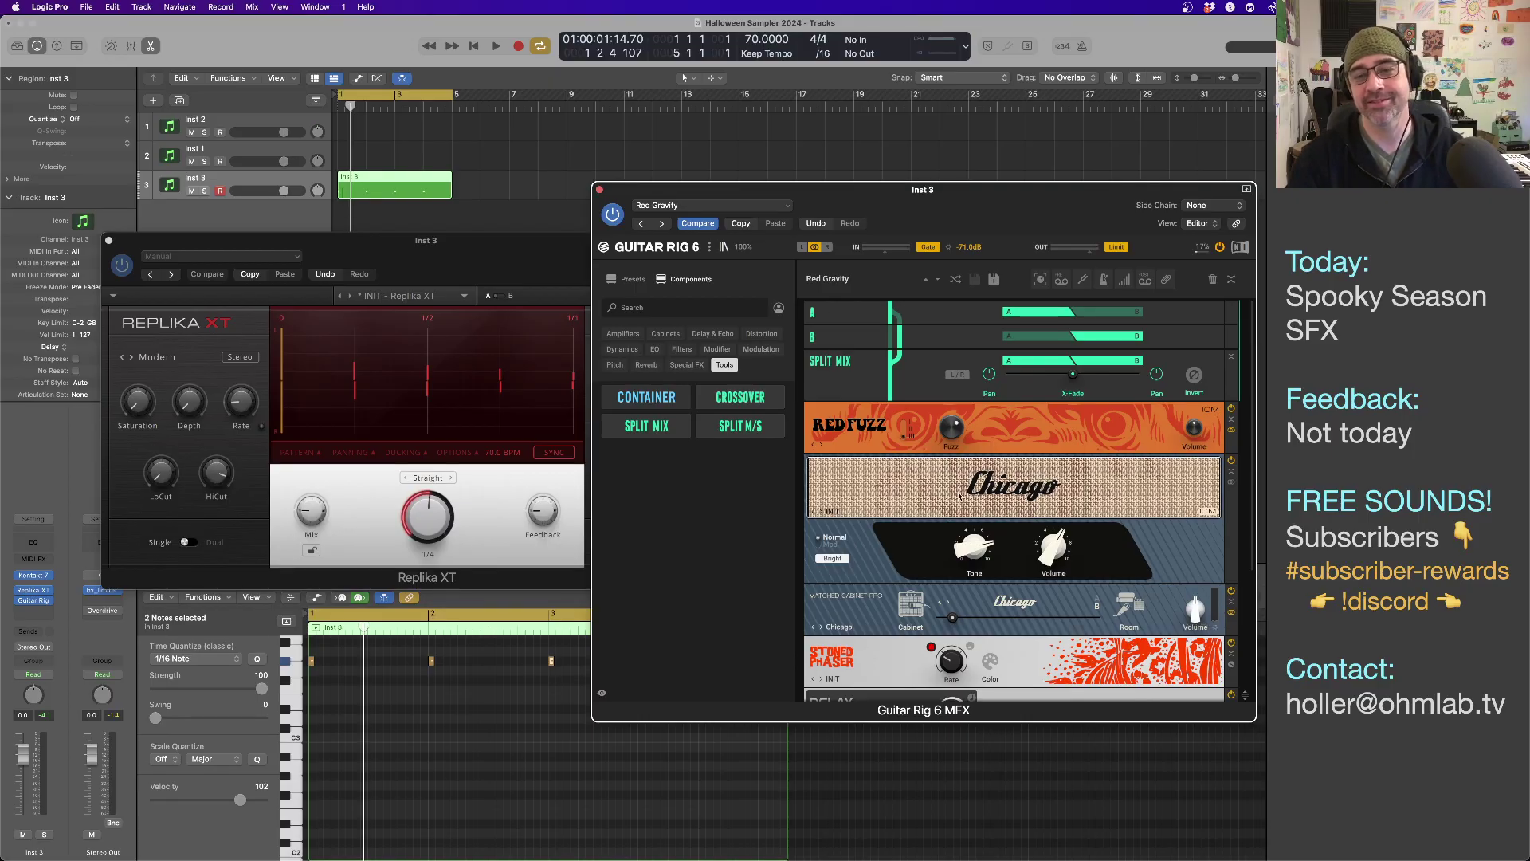
Select all modules from Red Fuzz through Solid EQ and move them into branch A of the Split Mix.
scroll(829, 558, "down", 5)
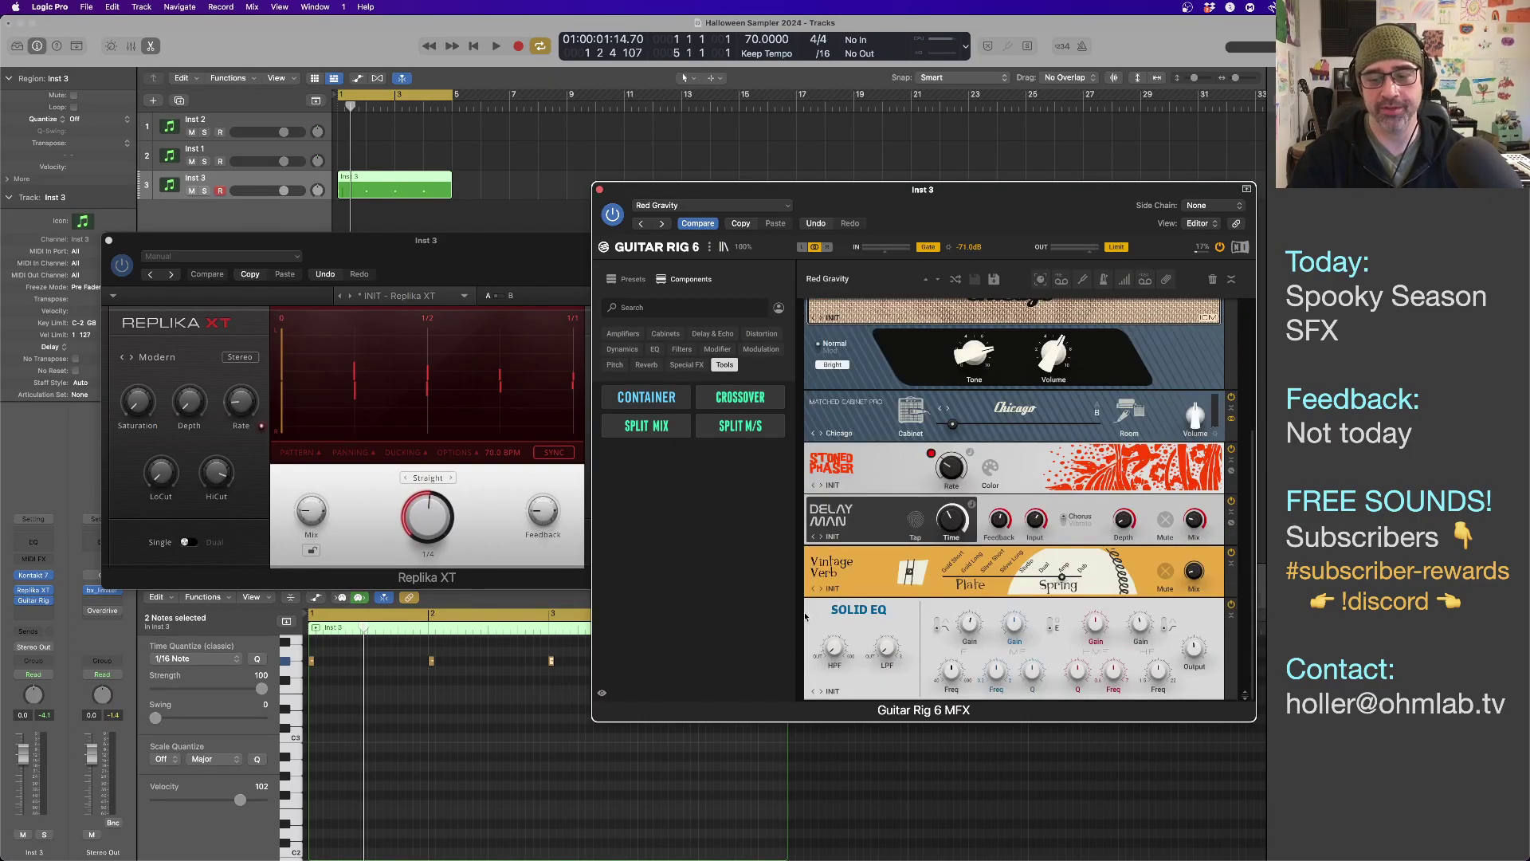
scroll(821, 624, "up", 5)
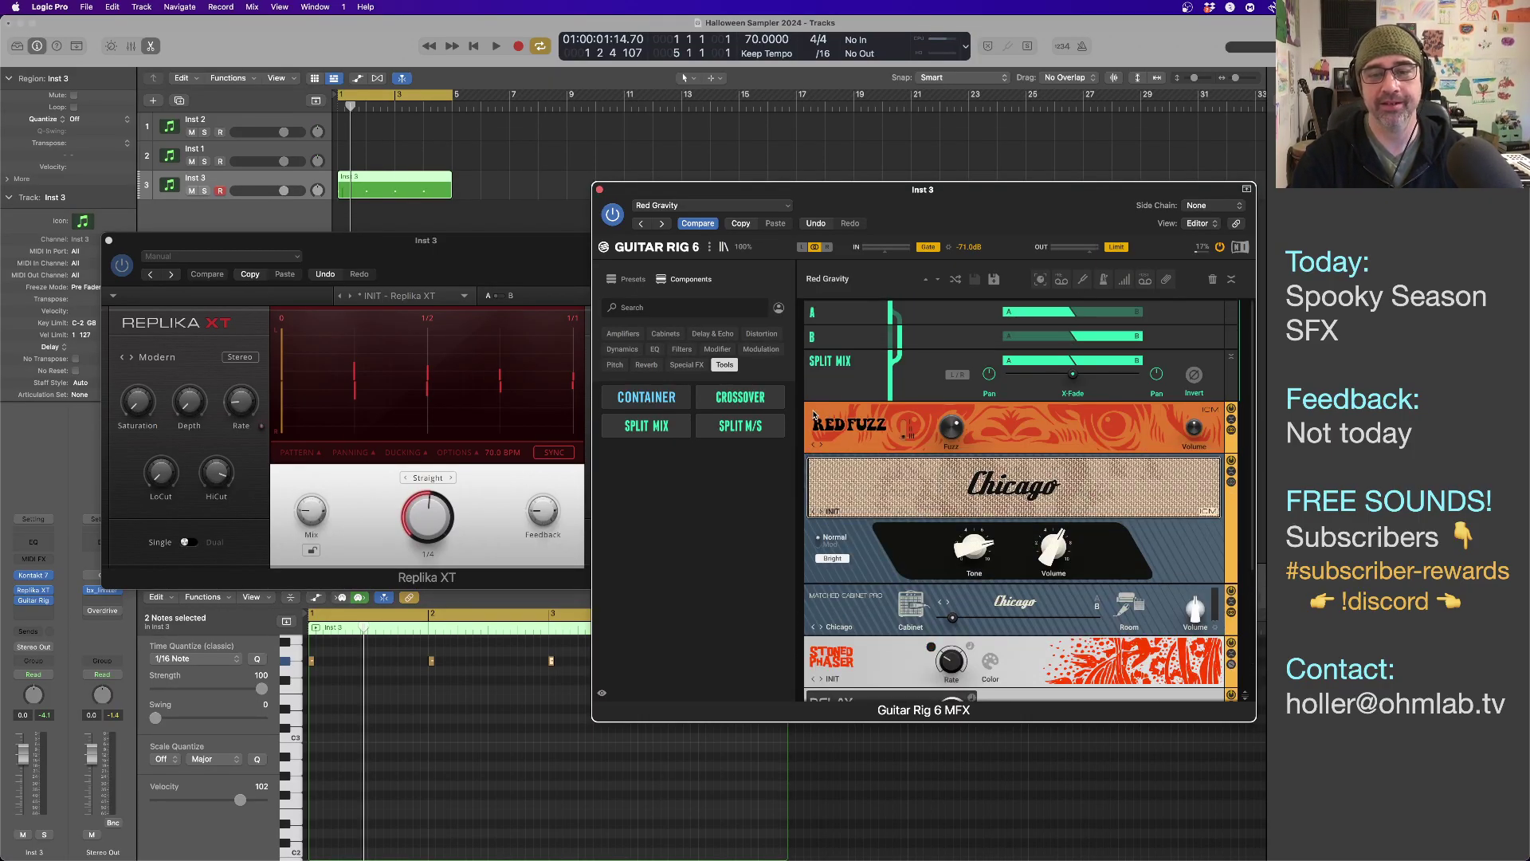
left_click_drag(817, 410, 825, 319)
scroll(904, 451, "down", 6)
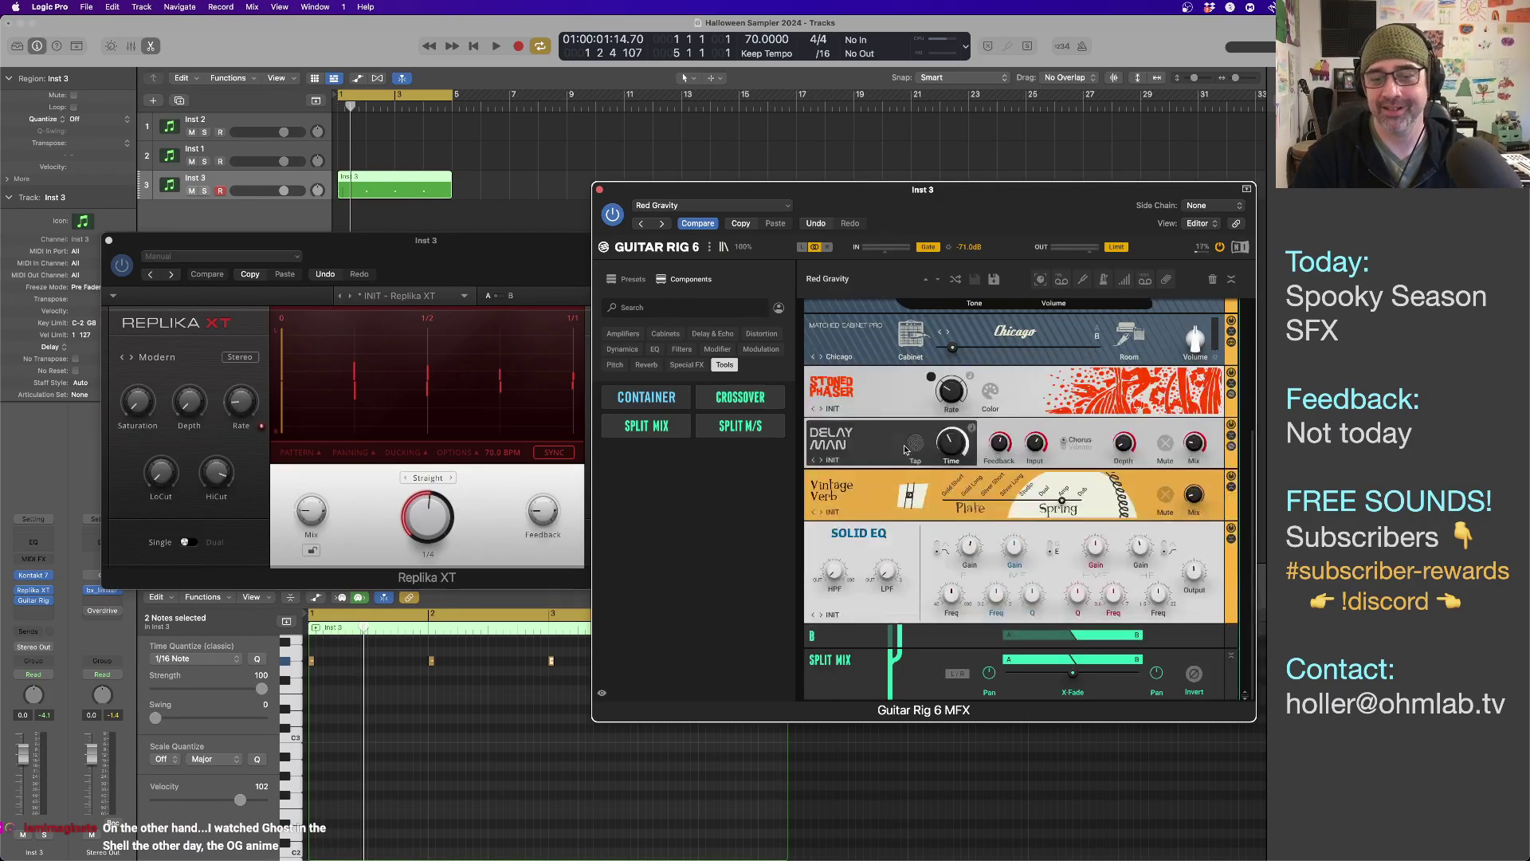
Shift the Split Mix crossfade strongly toward dry branch B, settling on 6% : 94%, and audition the result.
left_click_drag(1074, 673, 1199, 686)
key("space")
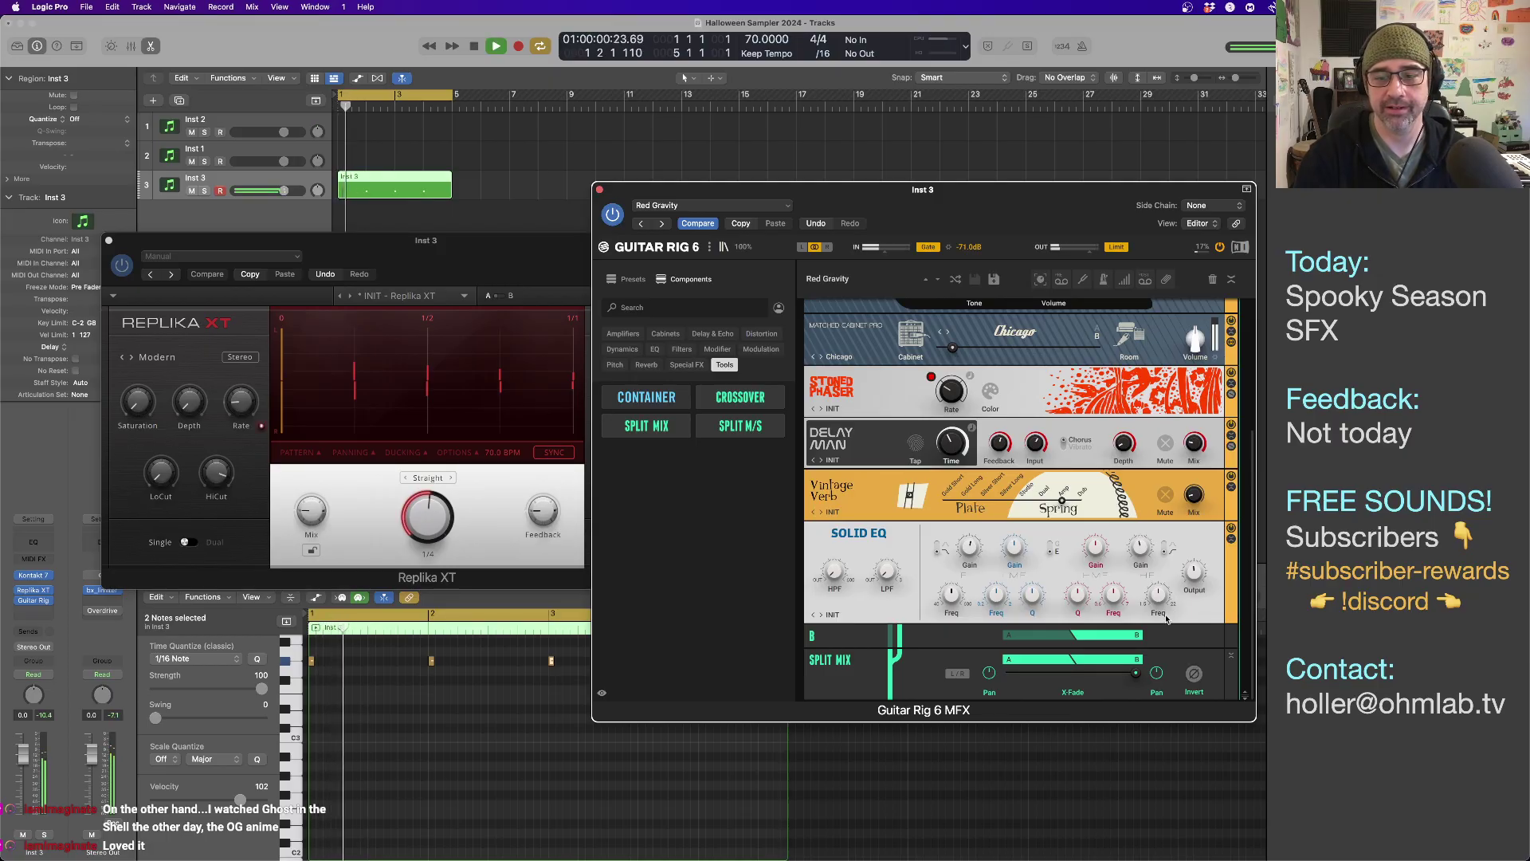
key("space")
left_click_drag(1138, 677, 1133, 676)
key("space")
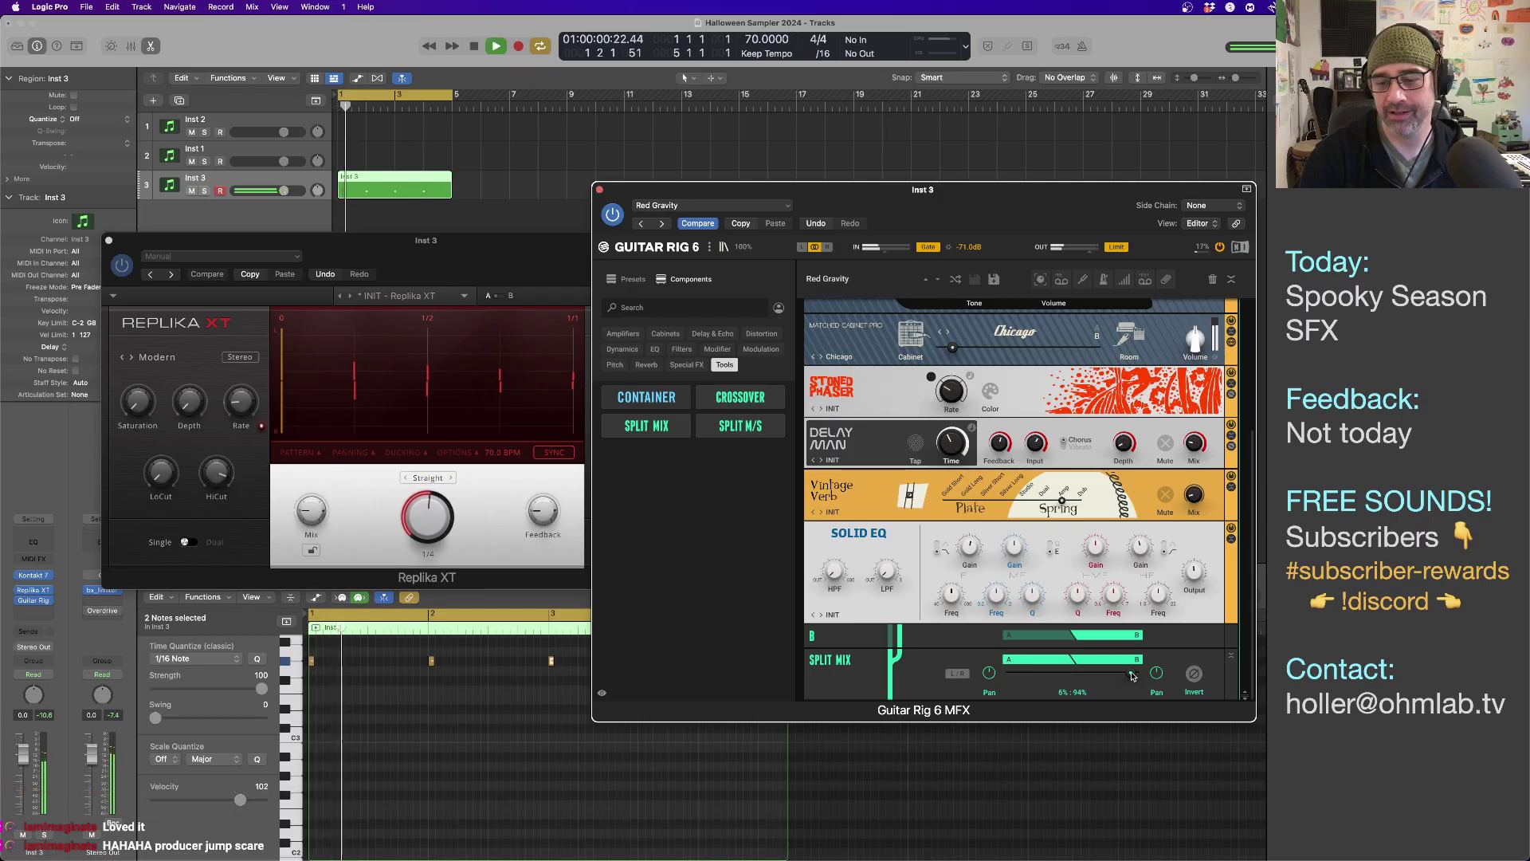
key("space")
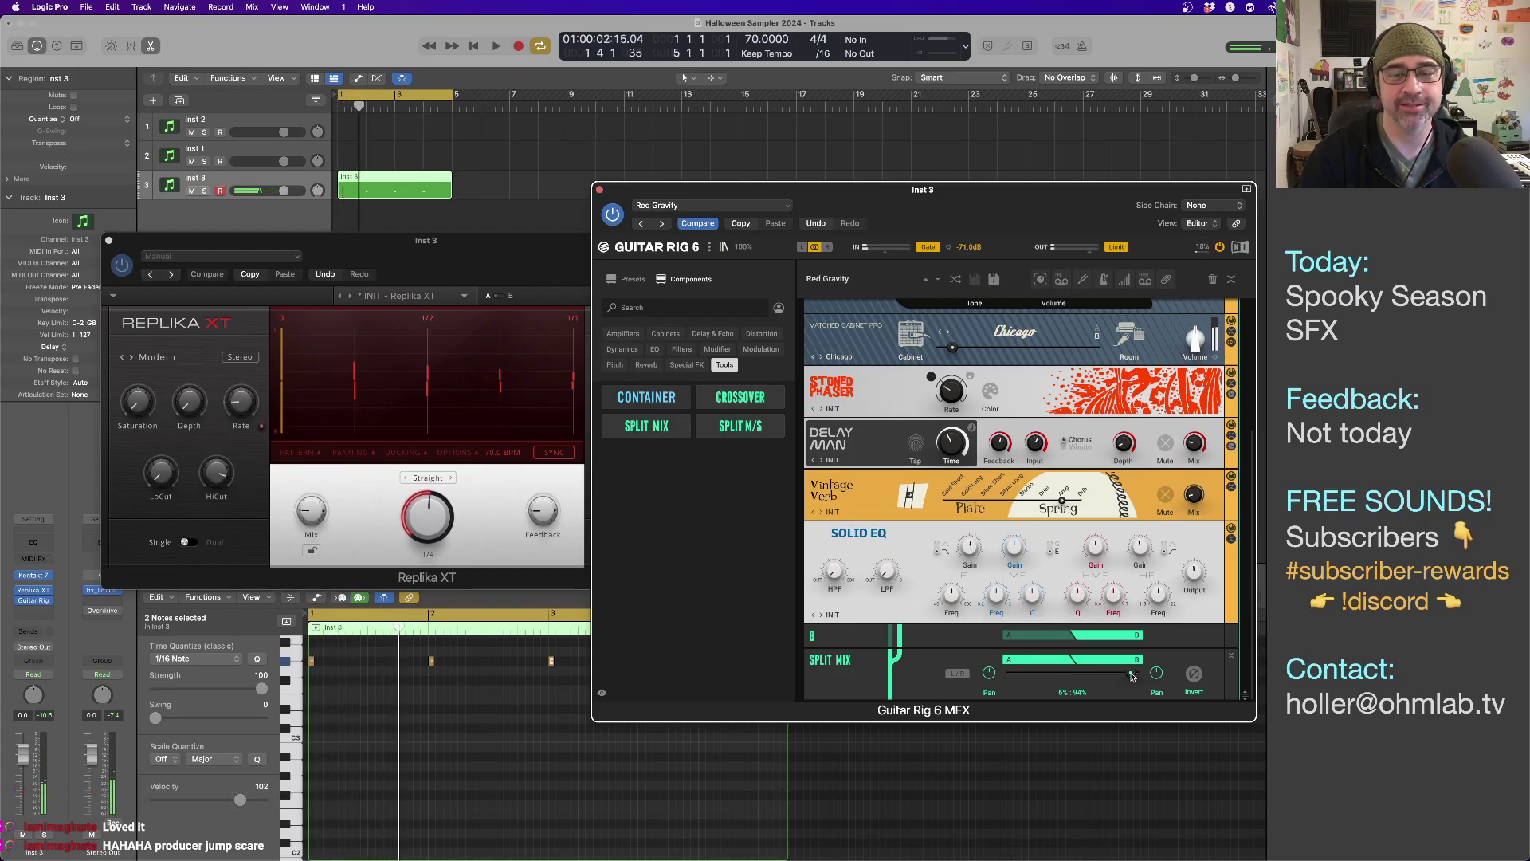
Ease the Split Mix crossfade slightly back toward branch A, to about 7% : 93%, and replay the hits.
left_click_drag(1120, 677, 1123, 672)
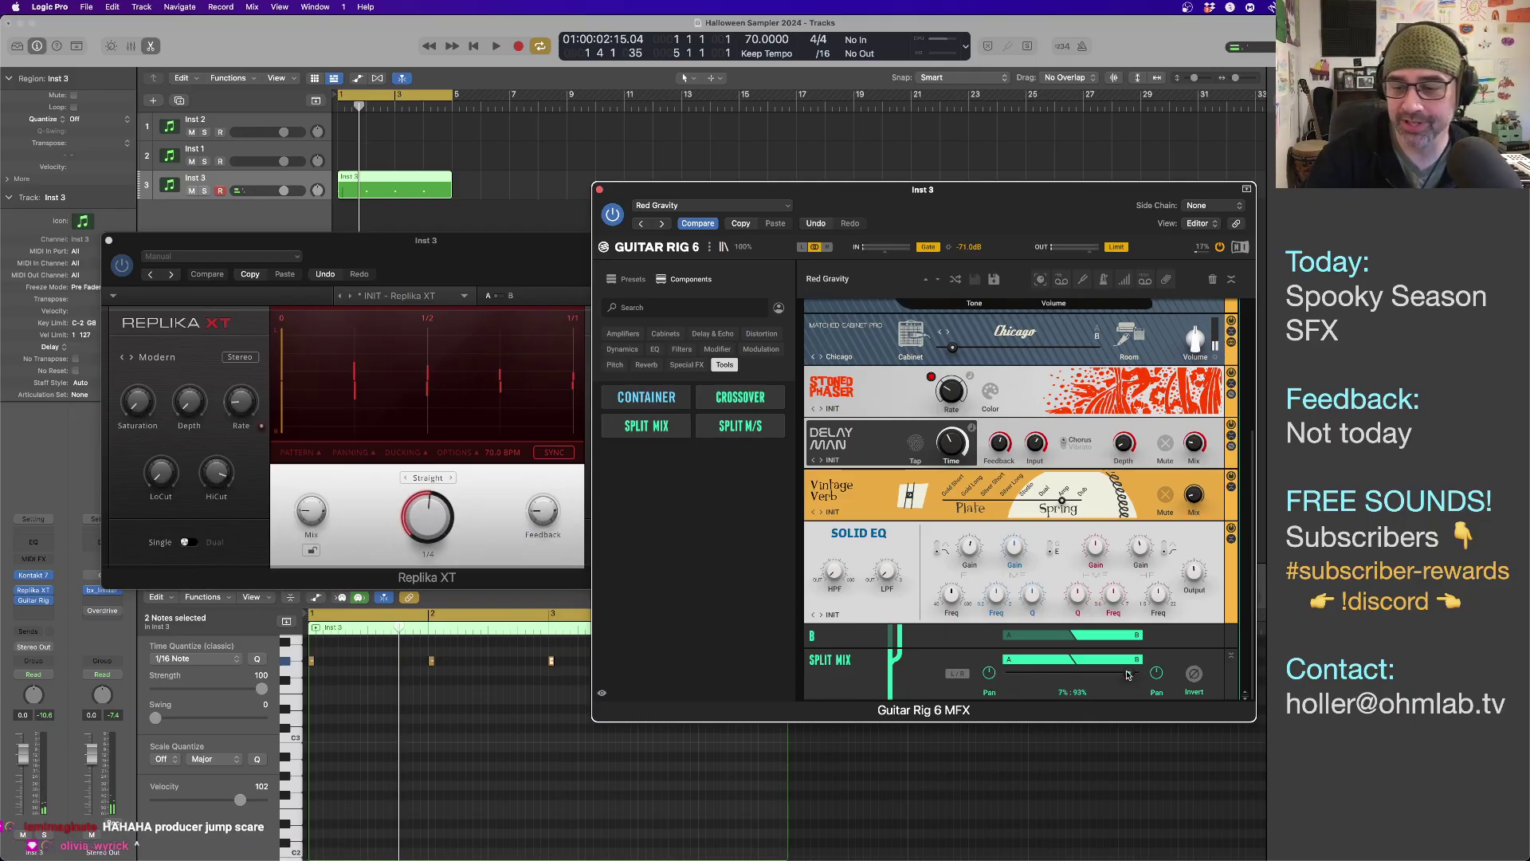
key("space")
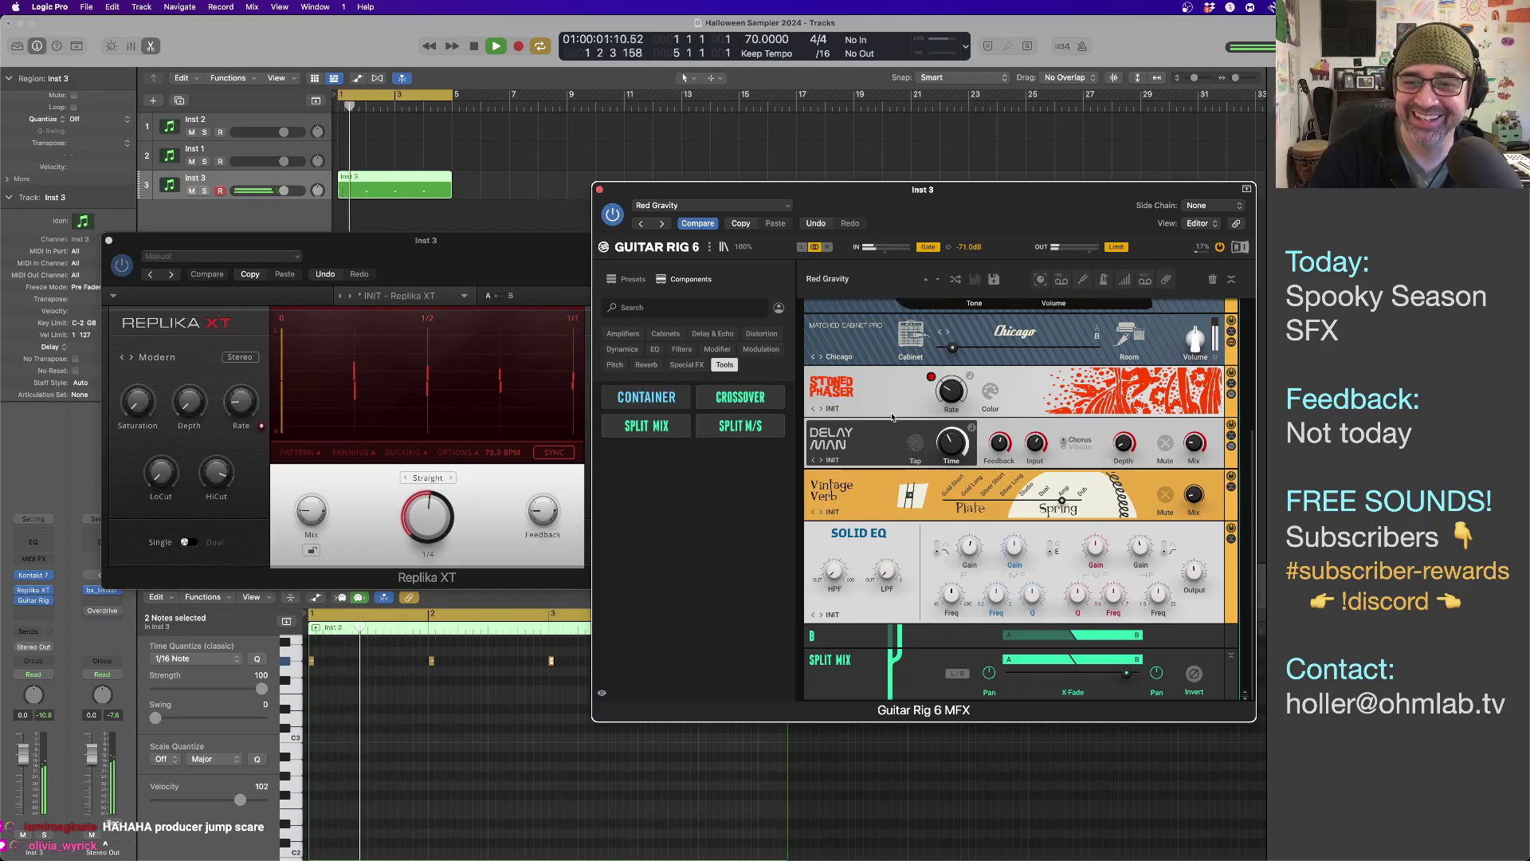
key("space")
scroll(816, 446, "up", 5)
scroll(816, 446, "up", 1)
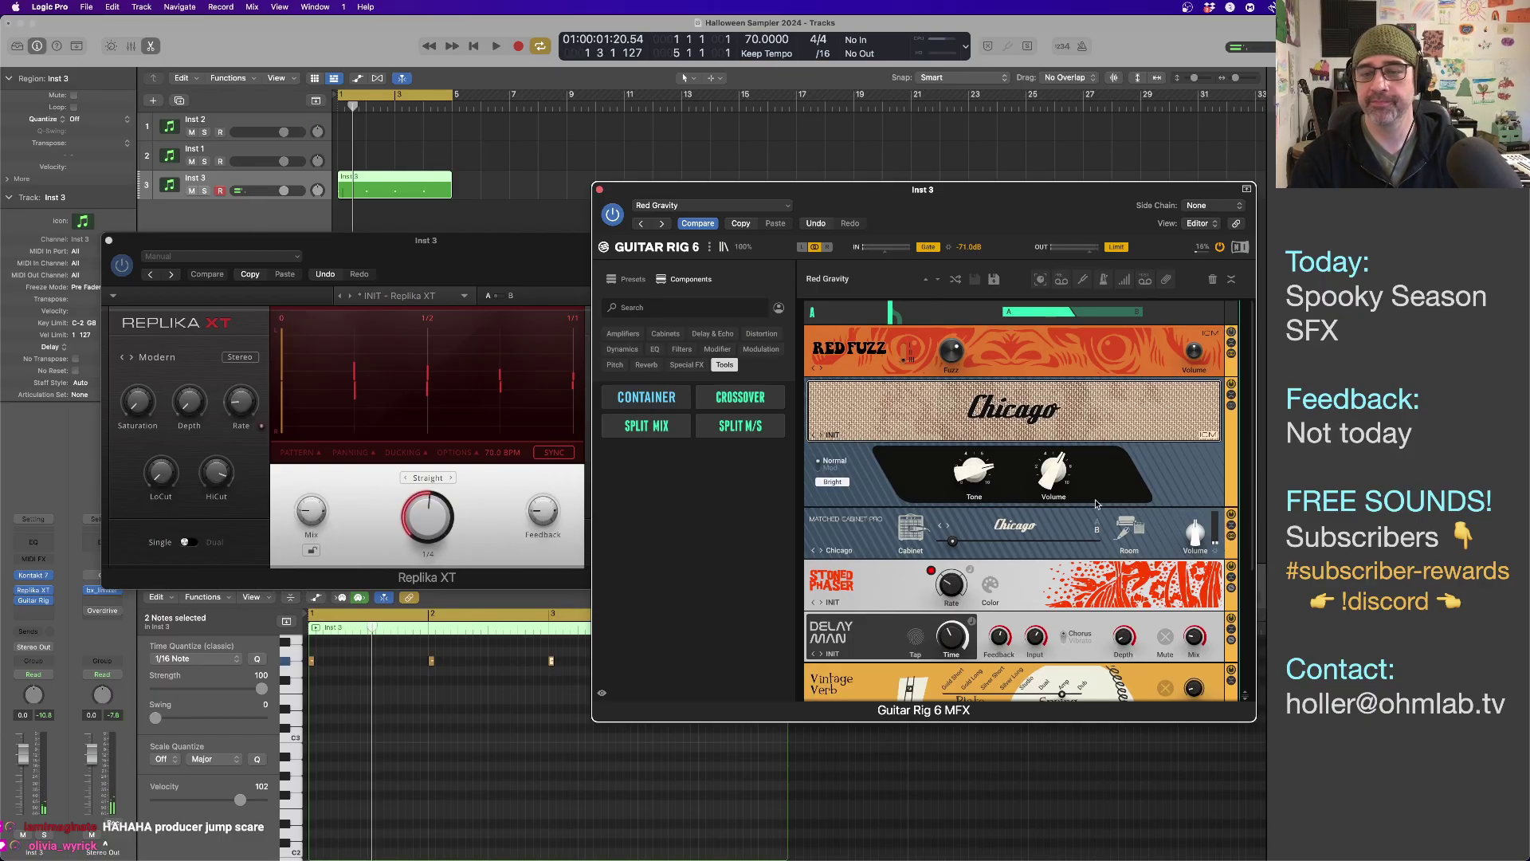
key("space")
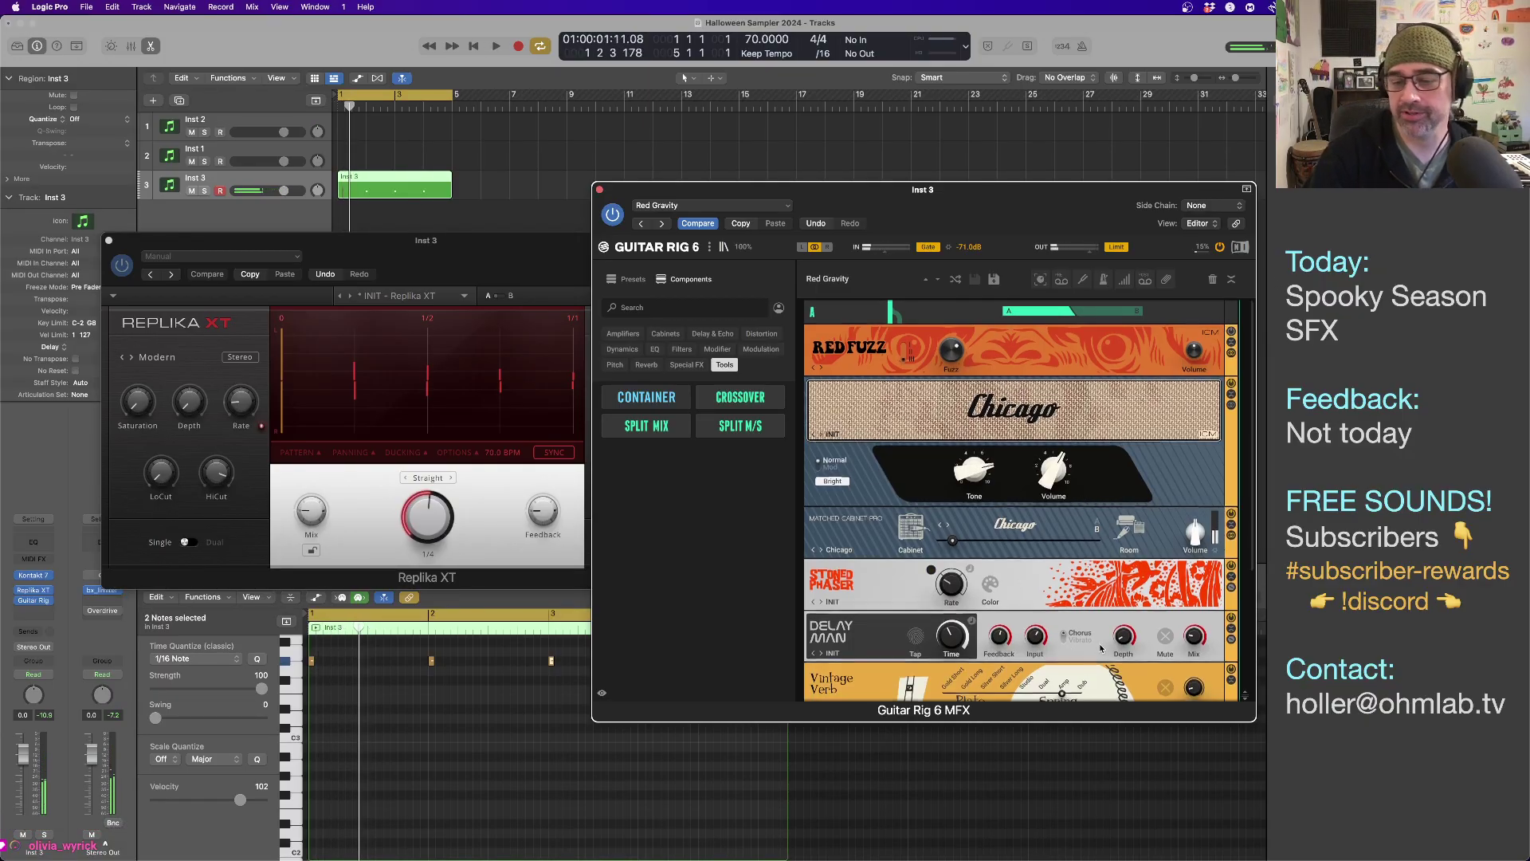
Set the Split Mix crossfade to 25% : 75% and play the region again.
scroll(1084, 650, "down", 7)
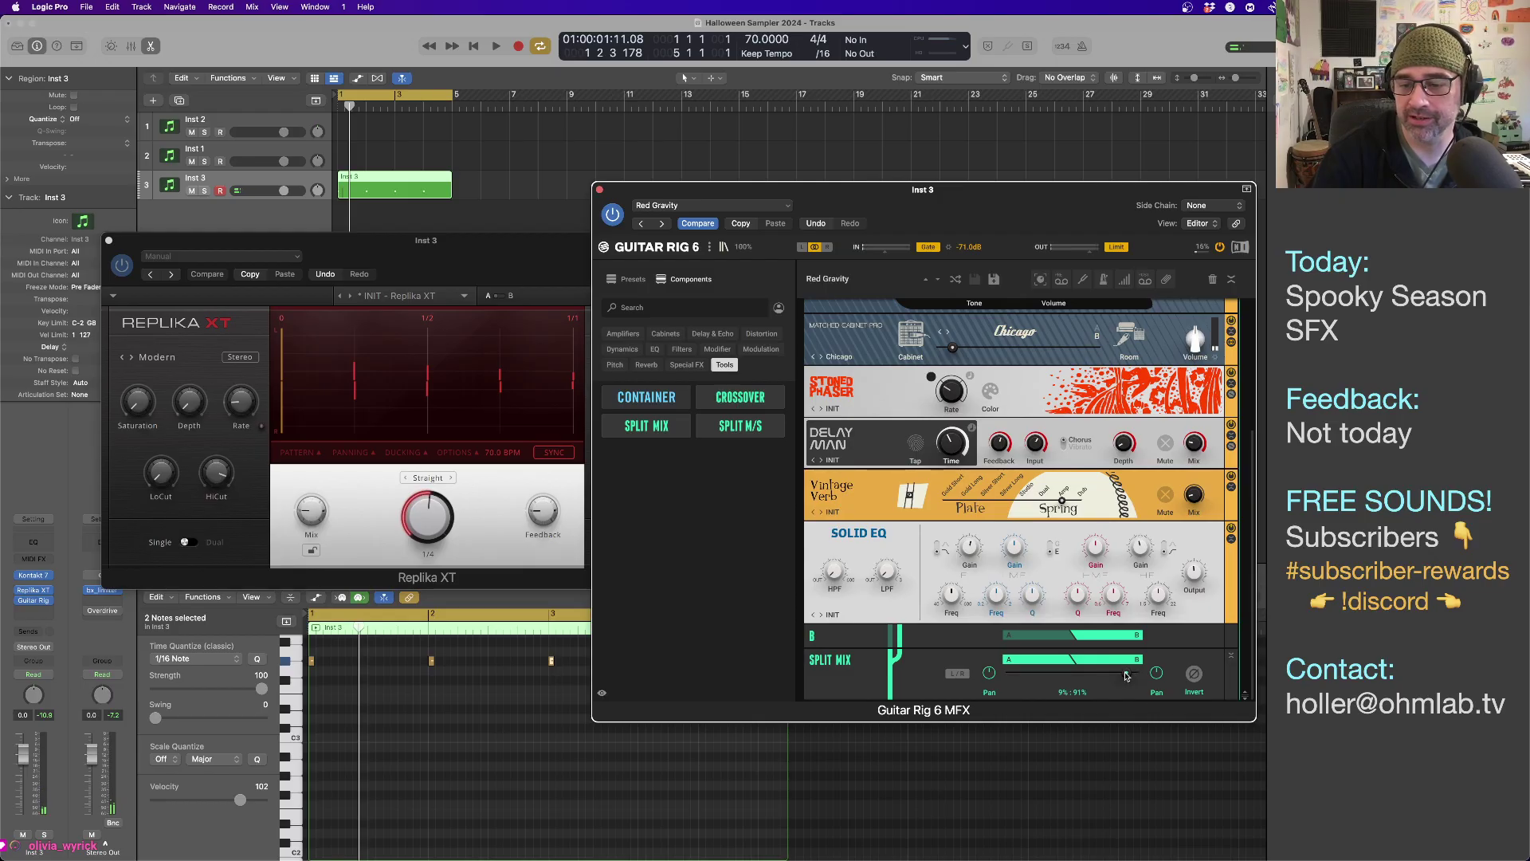
left_click_drag(1126, 676, 1097, 677)
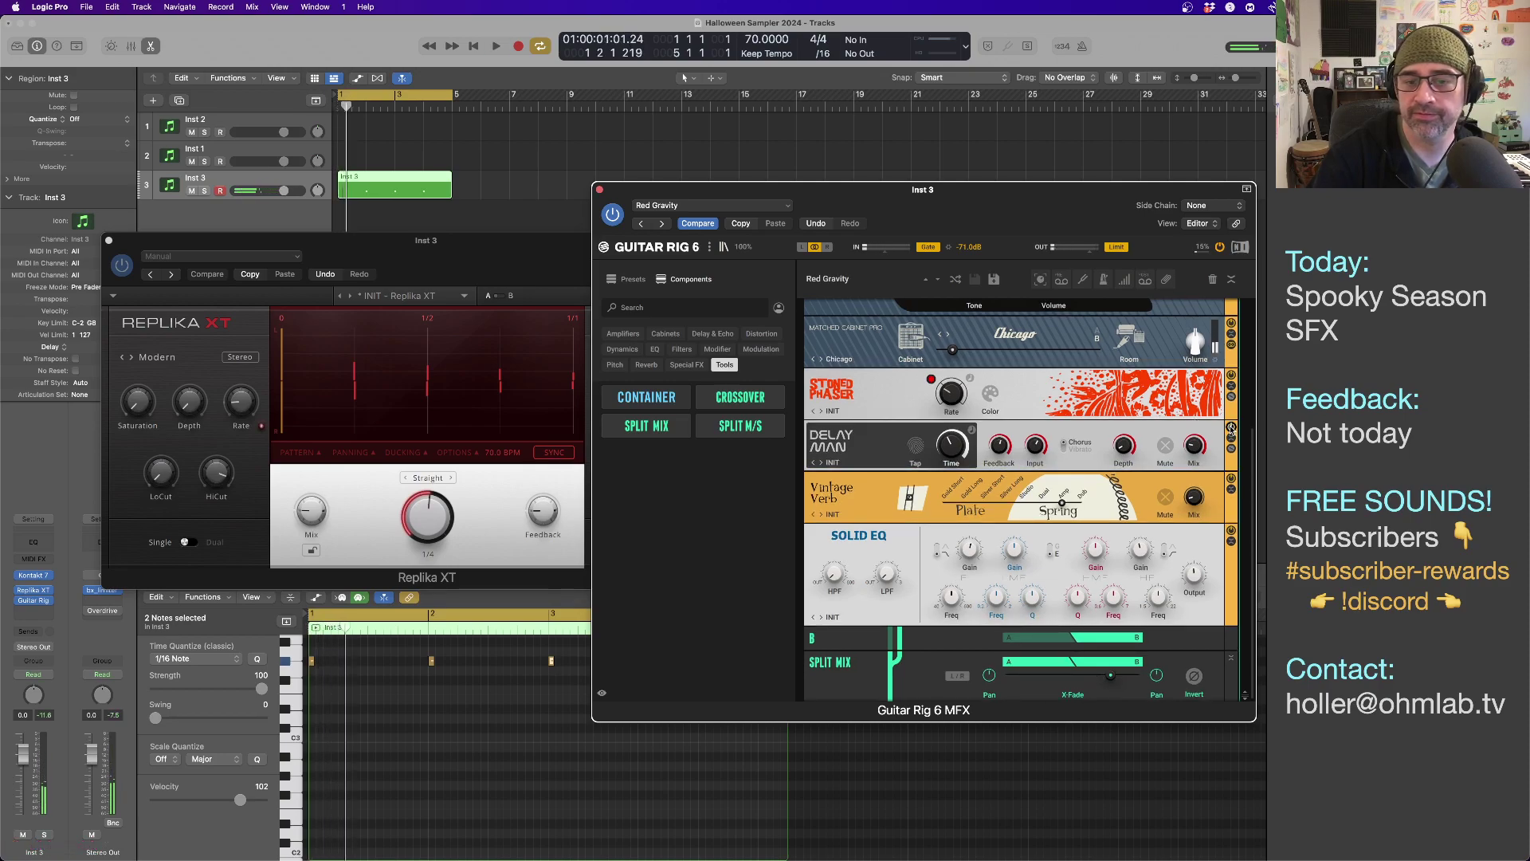
scroll(1229, 427, "up", 5)
scroll(1153, 418, "down", 5)
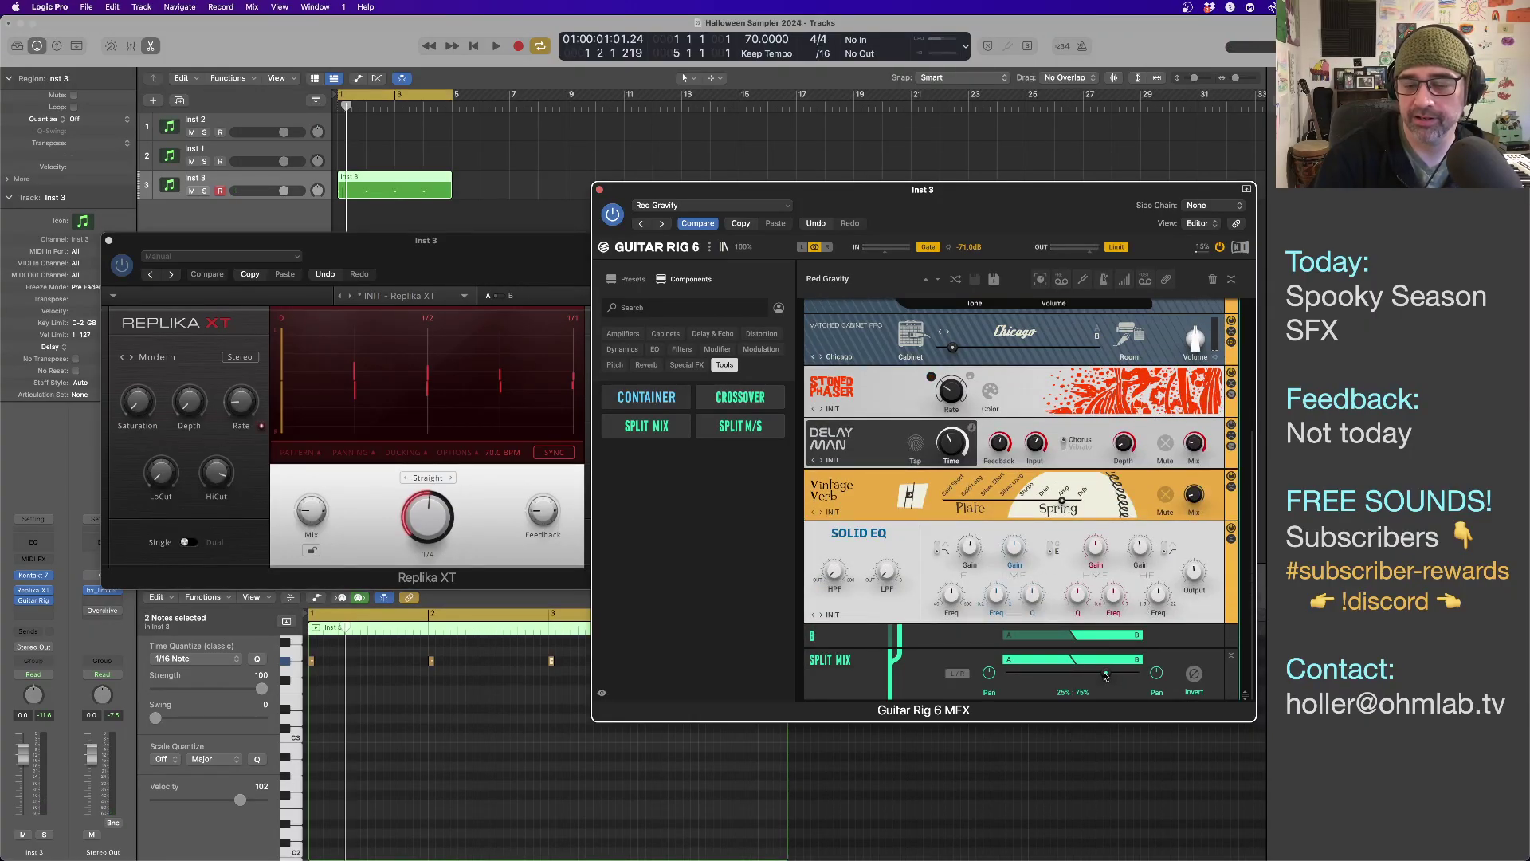
key("space")
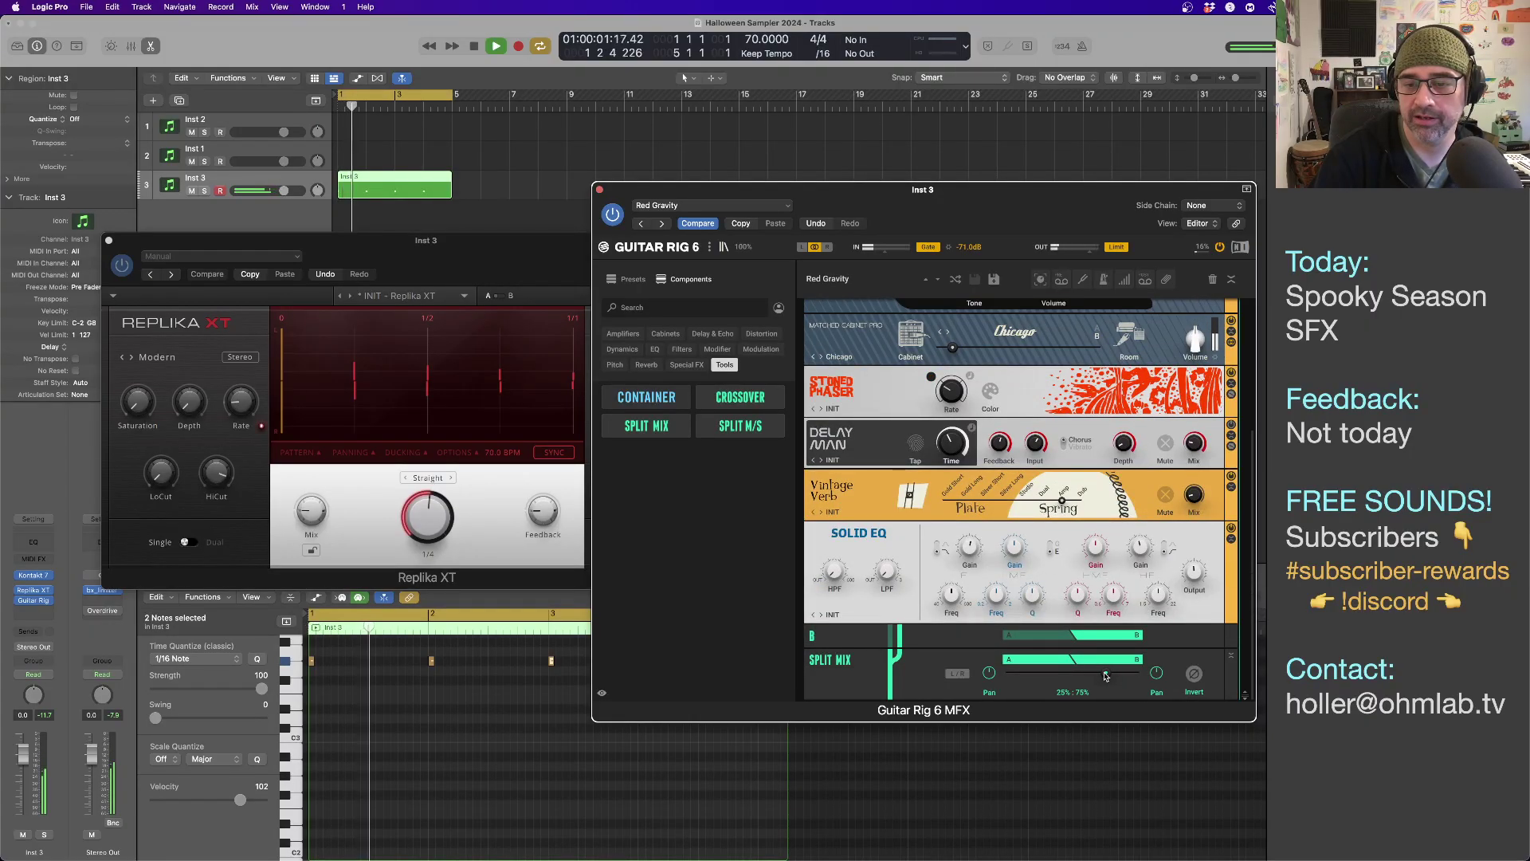
Set the Split Mix crossfade to 27% : 73% and audition the region with the Guitar Rig window moved lower.
key("space")
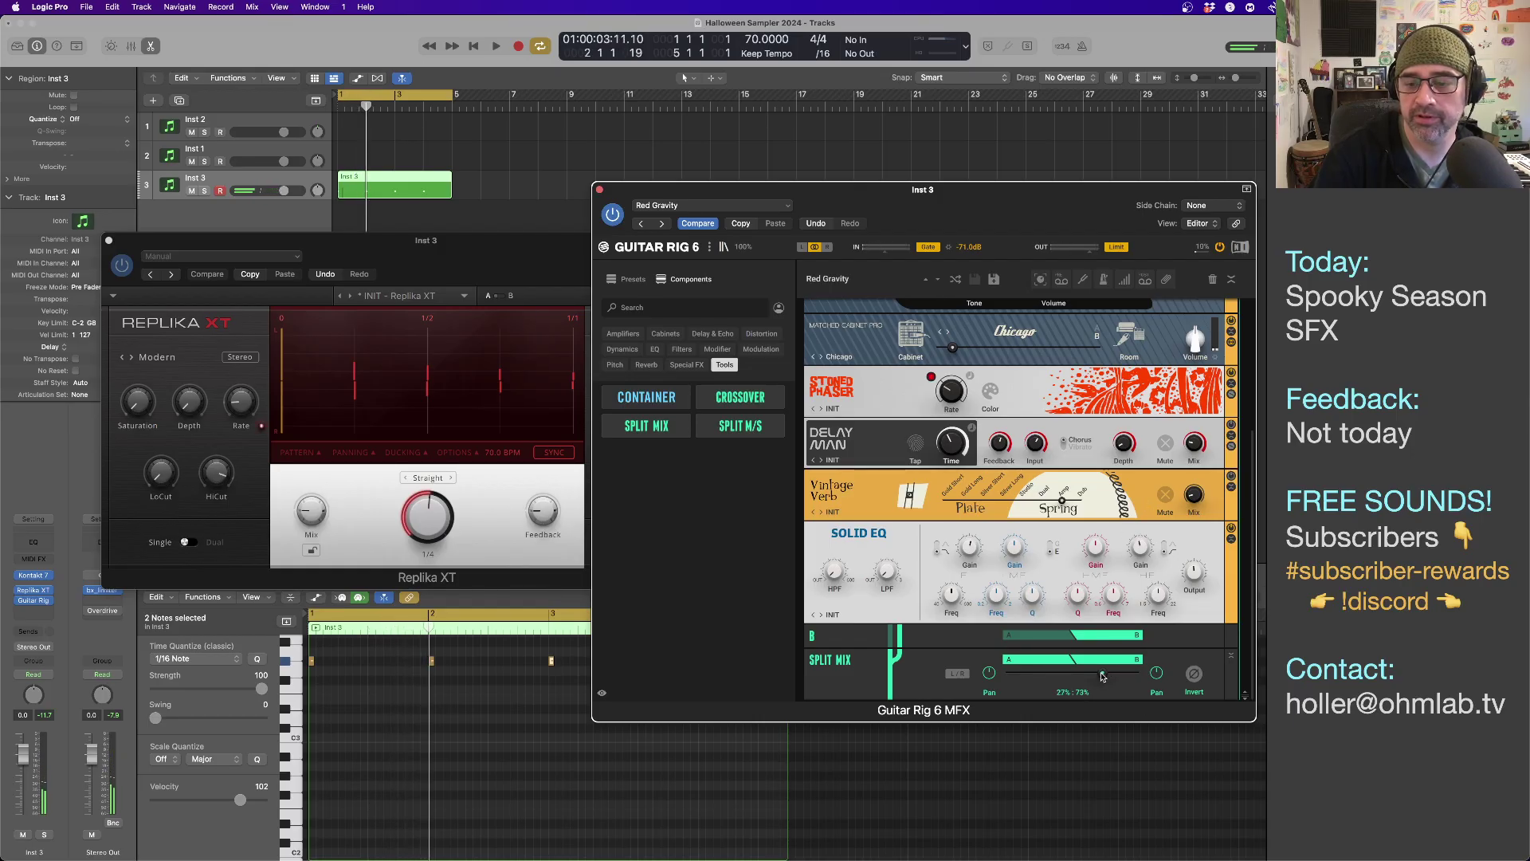
key("space")
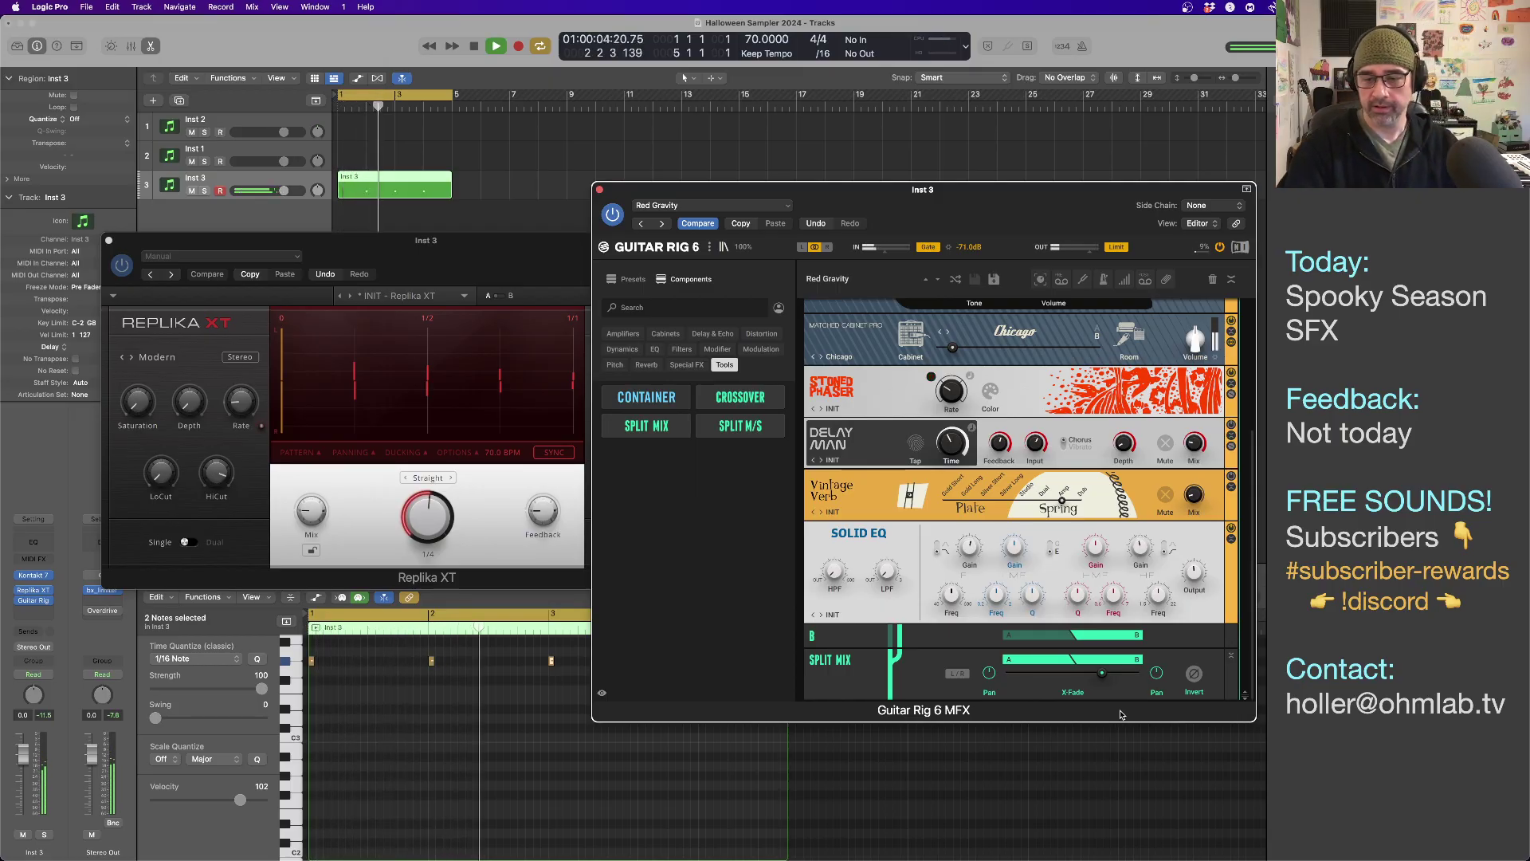
left_click_drag(912, 192, 931, 277)
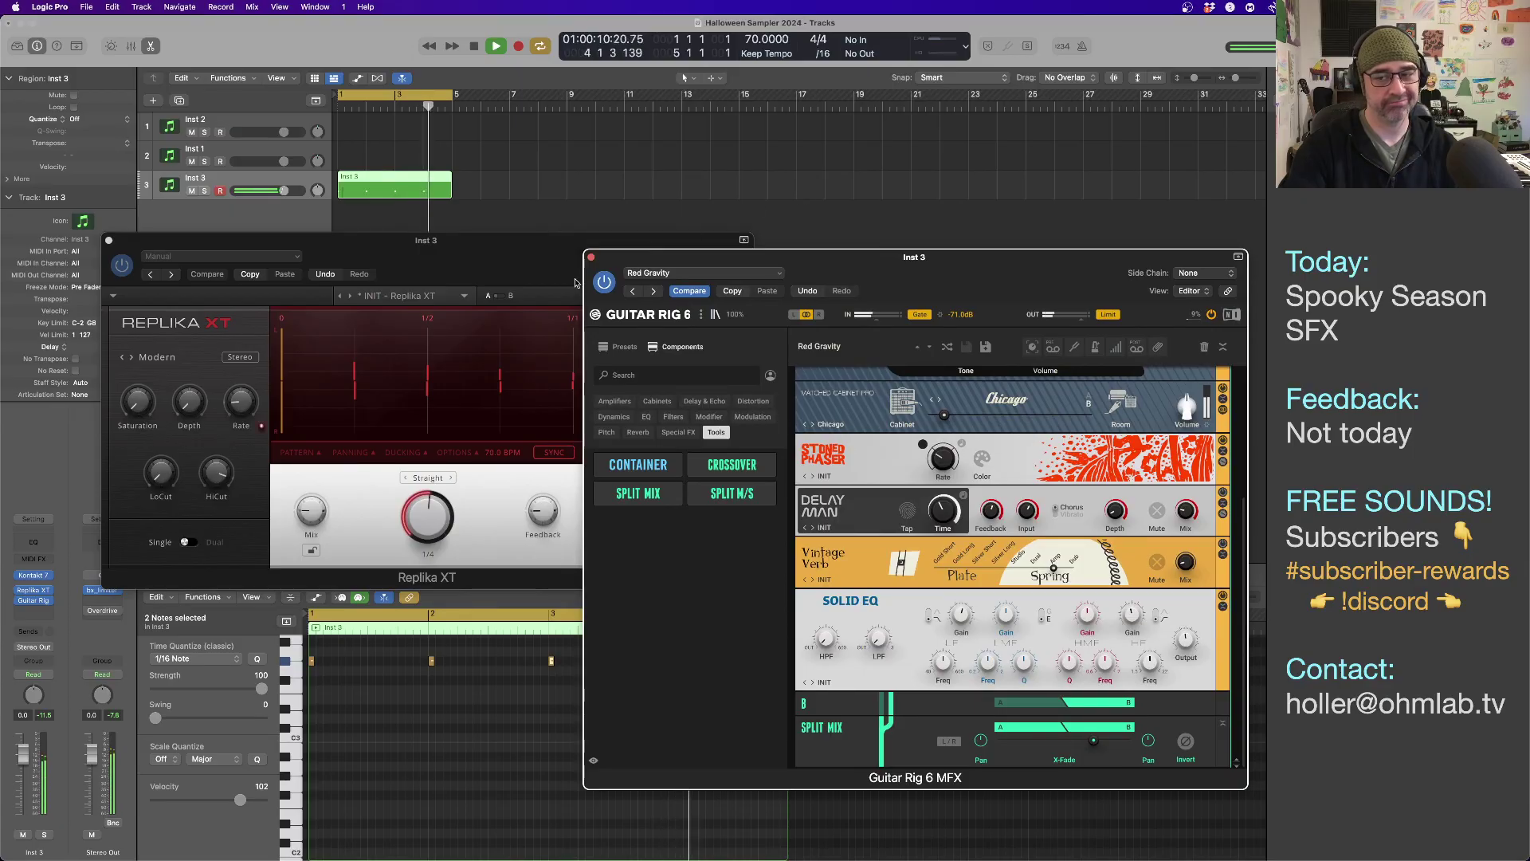
key("space")
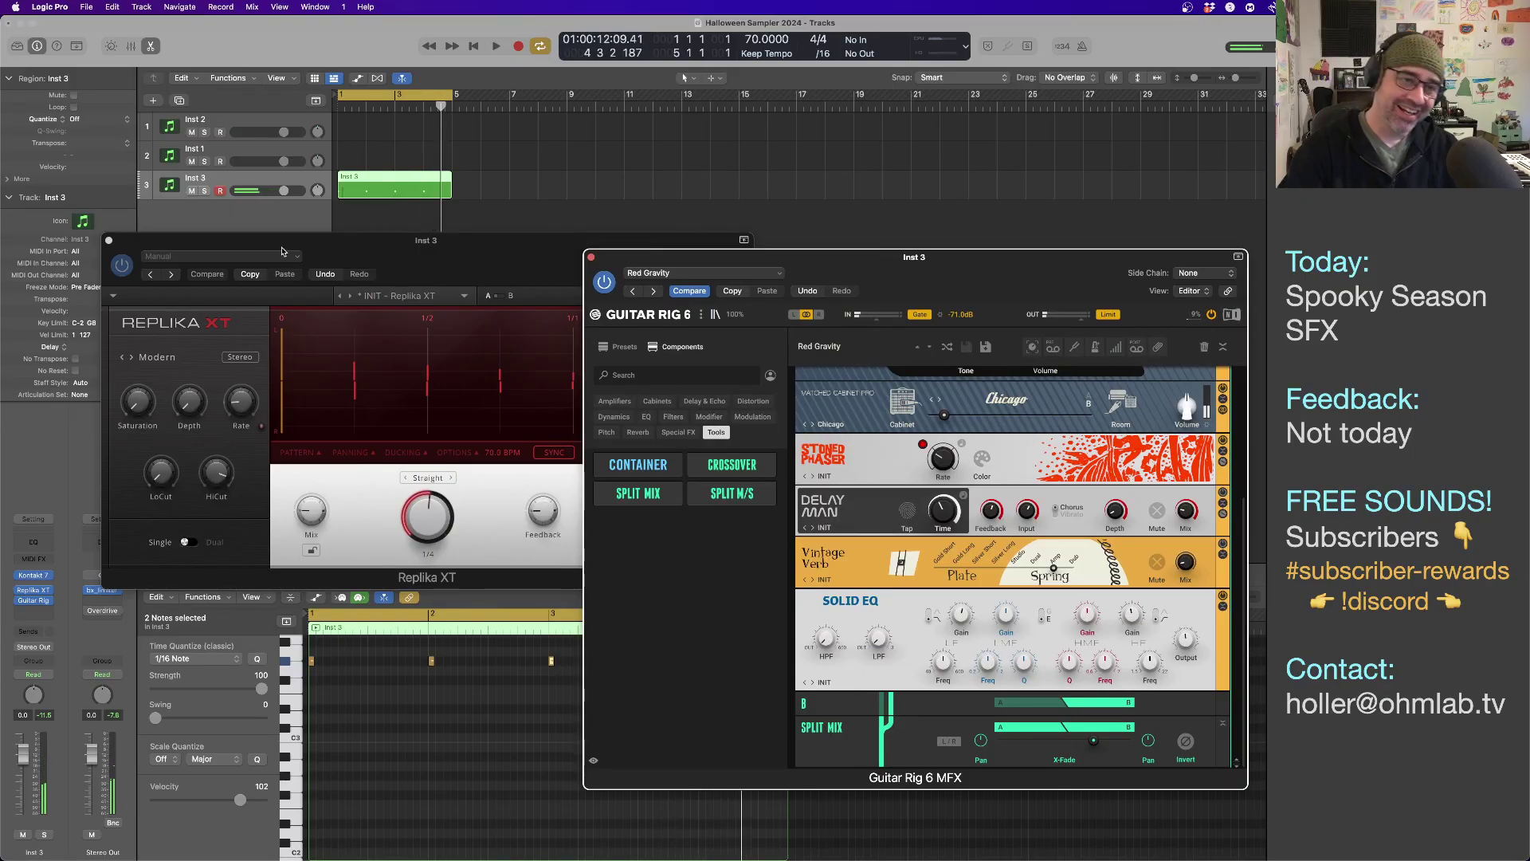
Close Replika XT, raise the project tempo to 95 and play the Inst 3 region at that speed.
left_click(109, 240)
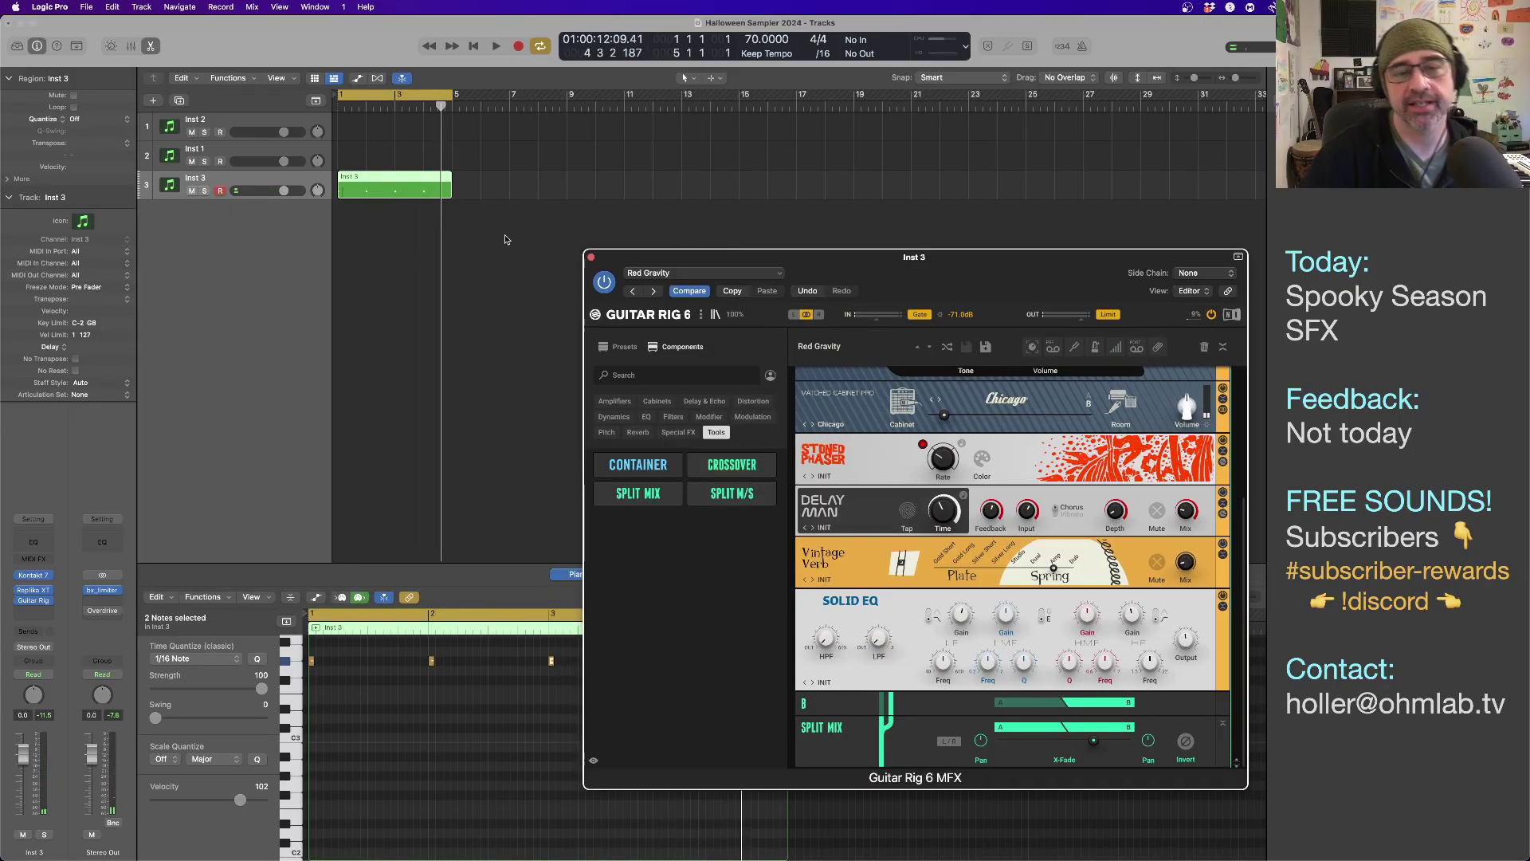
left_click(421, 268)
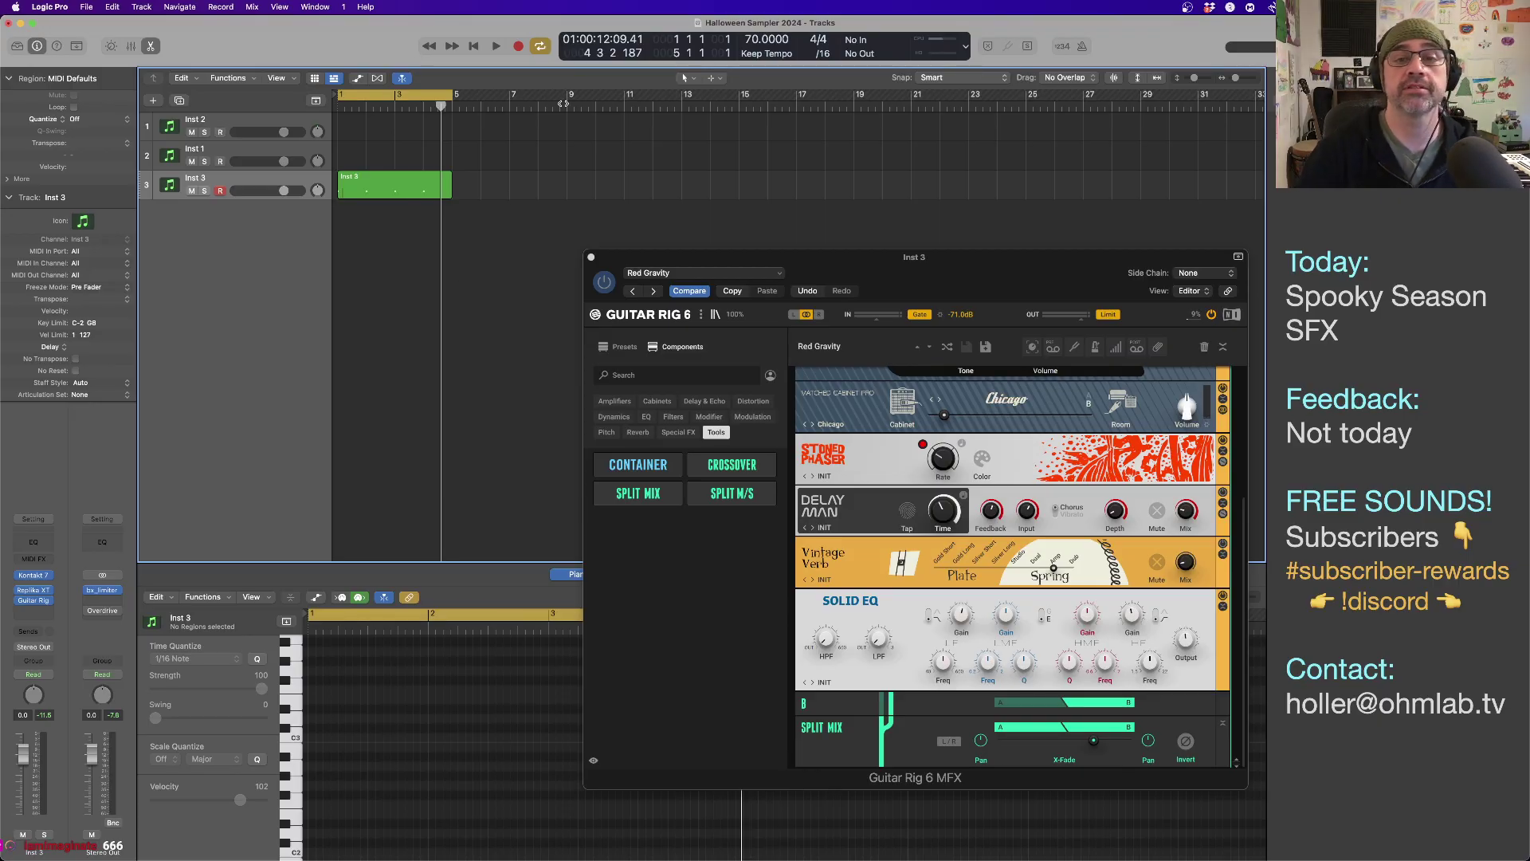
left_click_drag(753, 40, 751, 3)
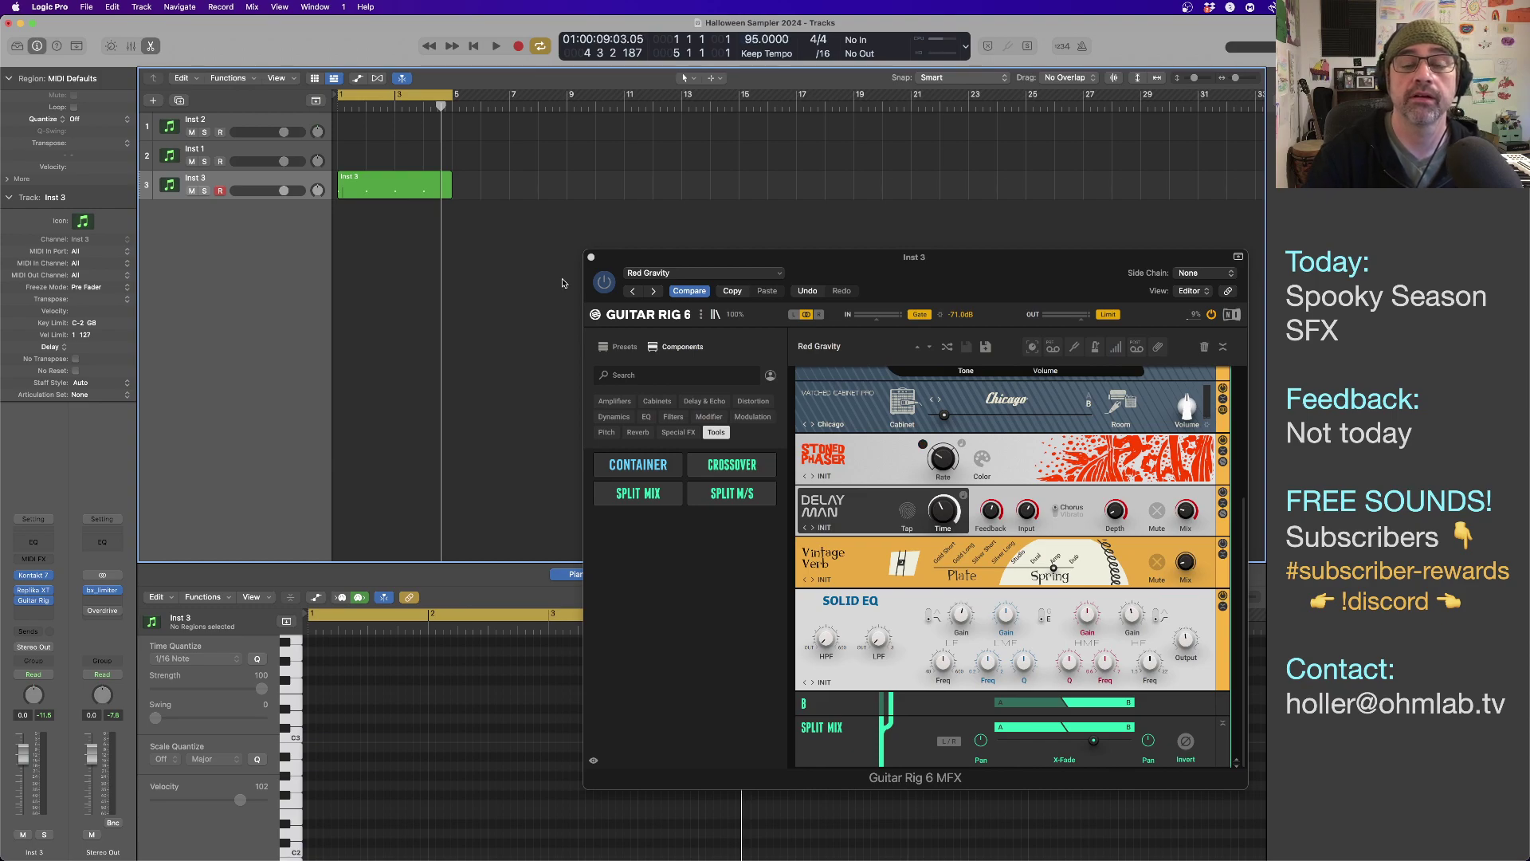
key("space")
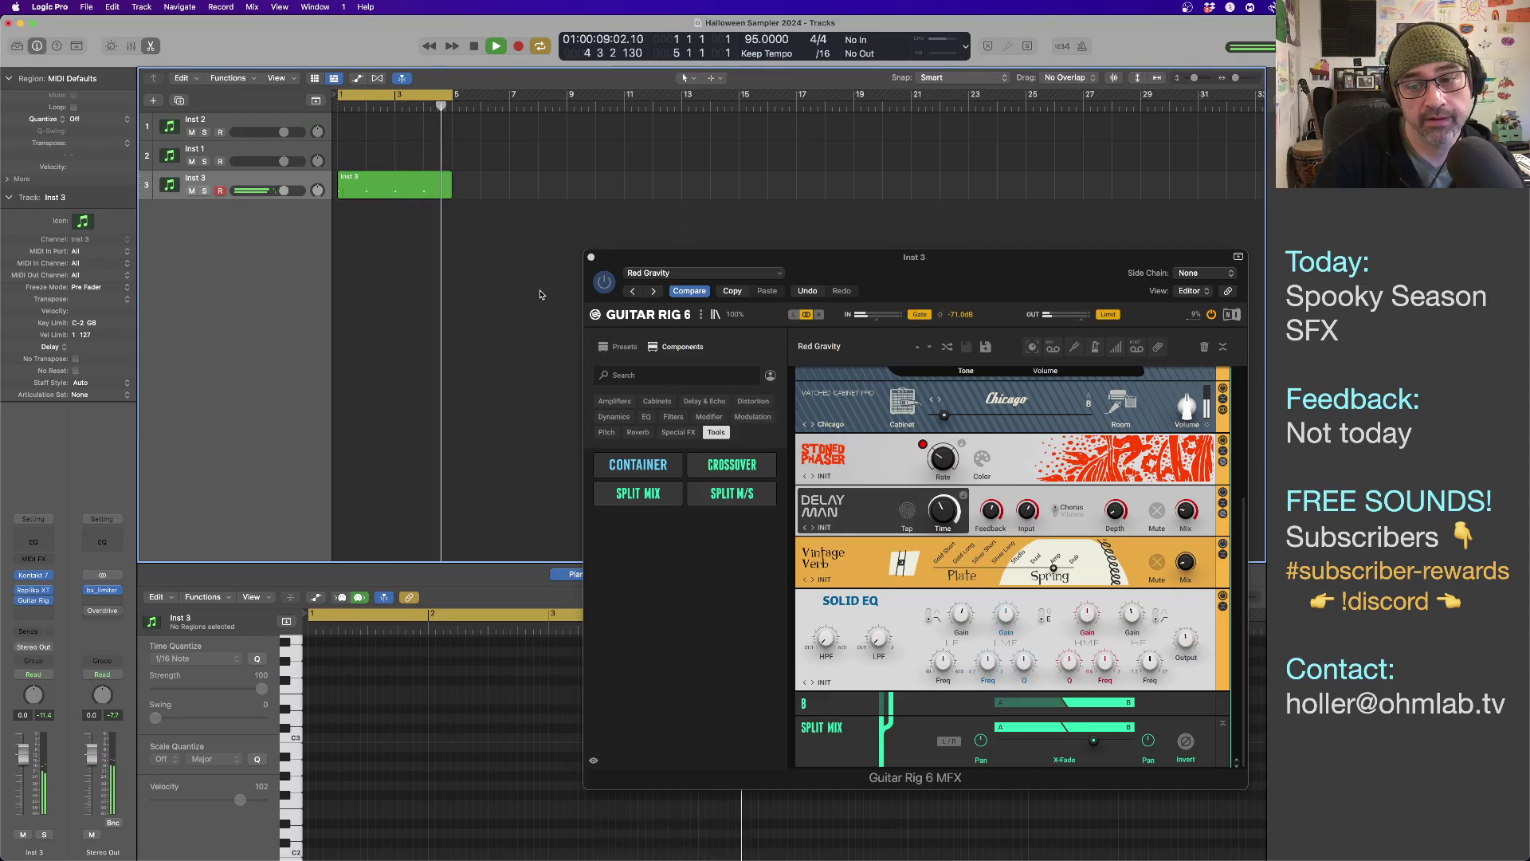
key("space")
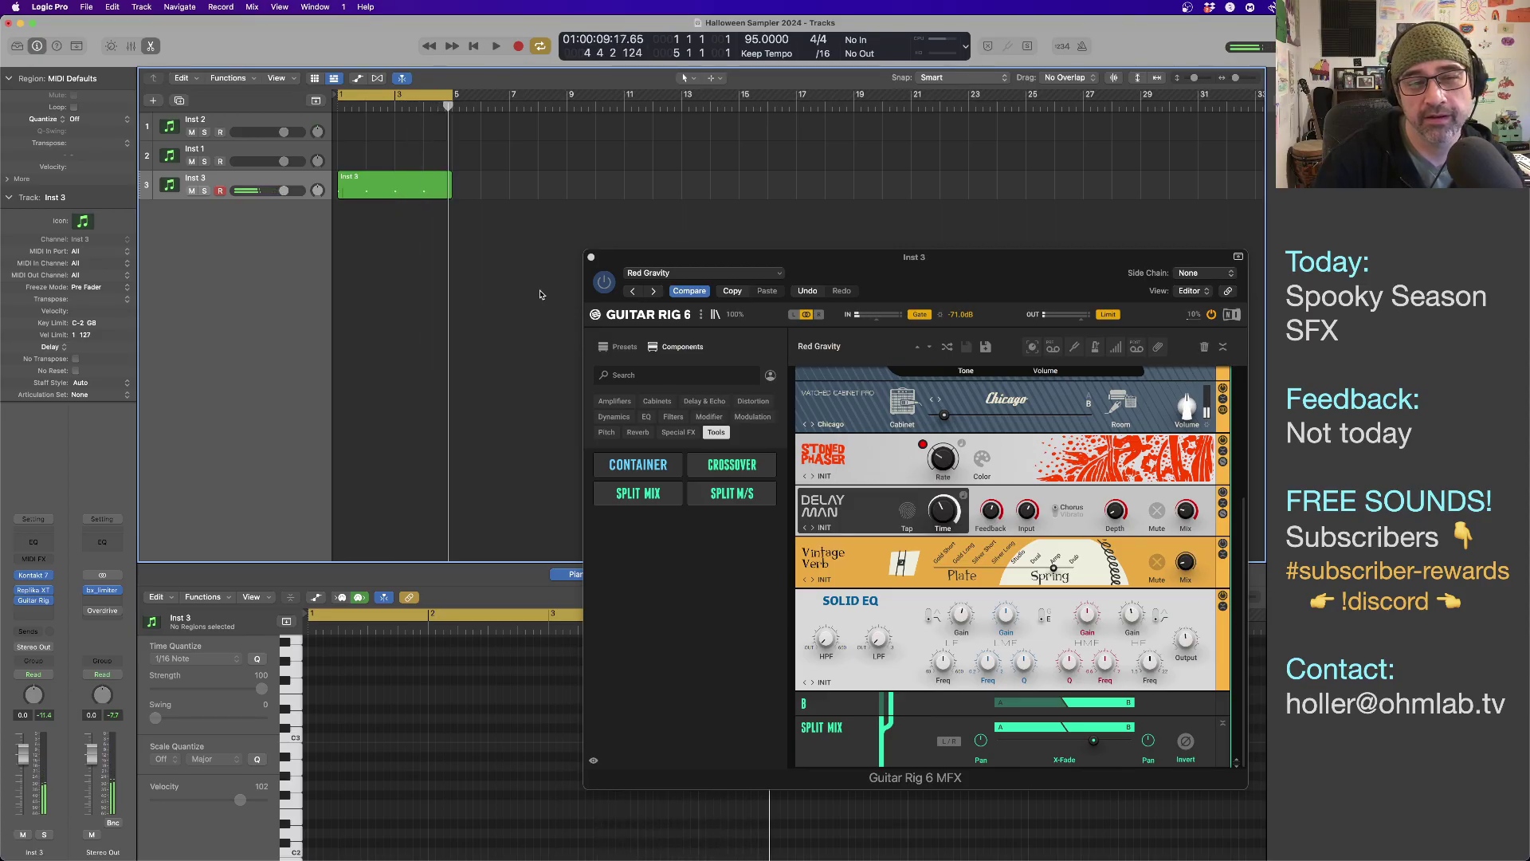
Close Guitar Rig, add a new software instrument track below Inst 3 and solo it.
left_click(591, 257)
left_click(254, 184)
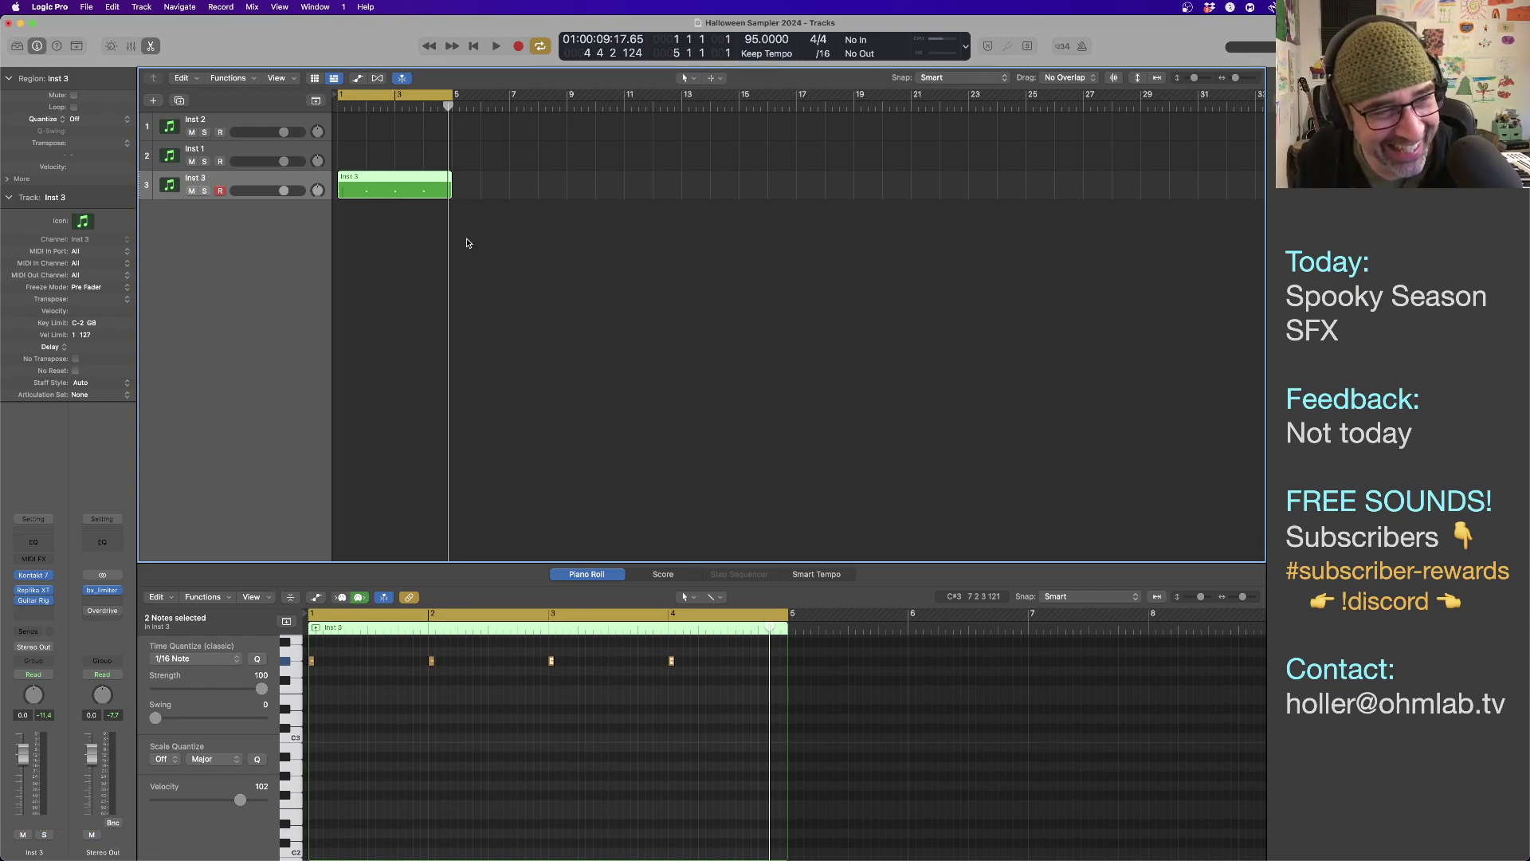
double_click(250, 224)
left_click(205, 221)
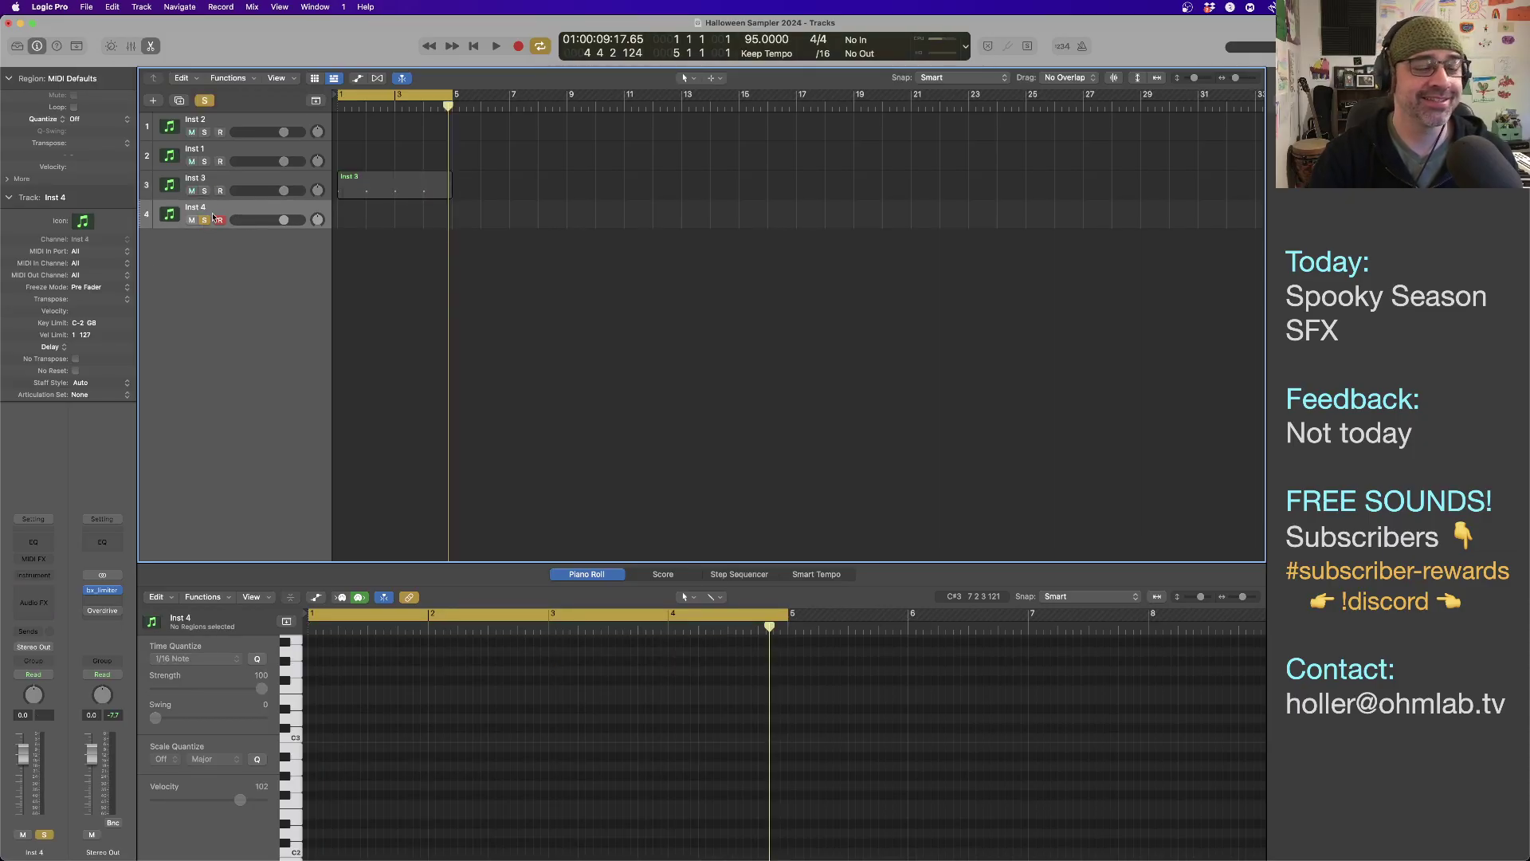
Load Kontakt 7 in stereo on the Inst 4 track, then reposition and enlarge its window.
left_click(34, 575)
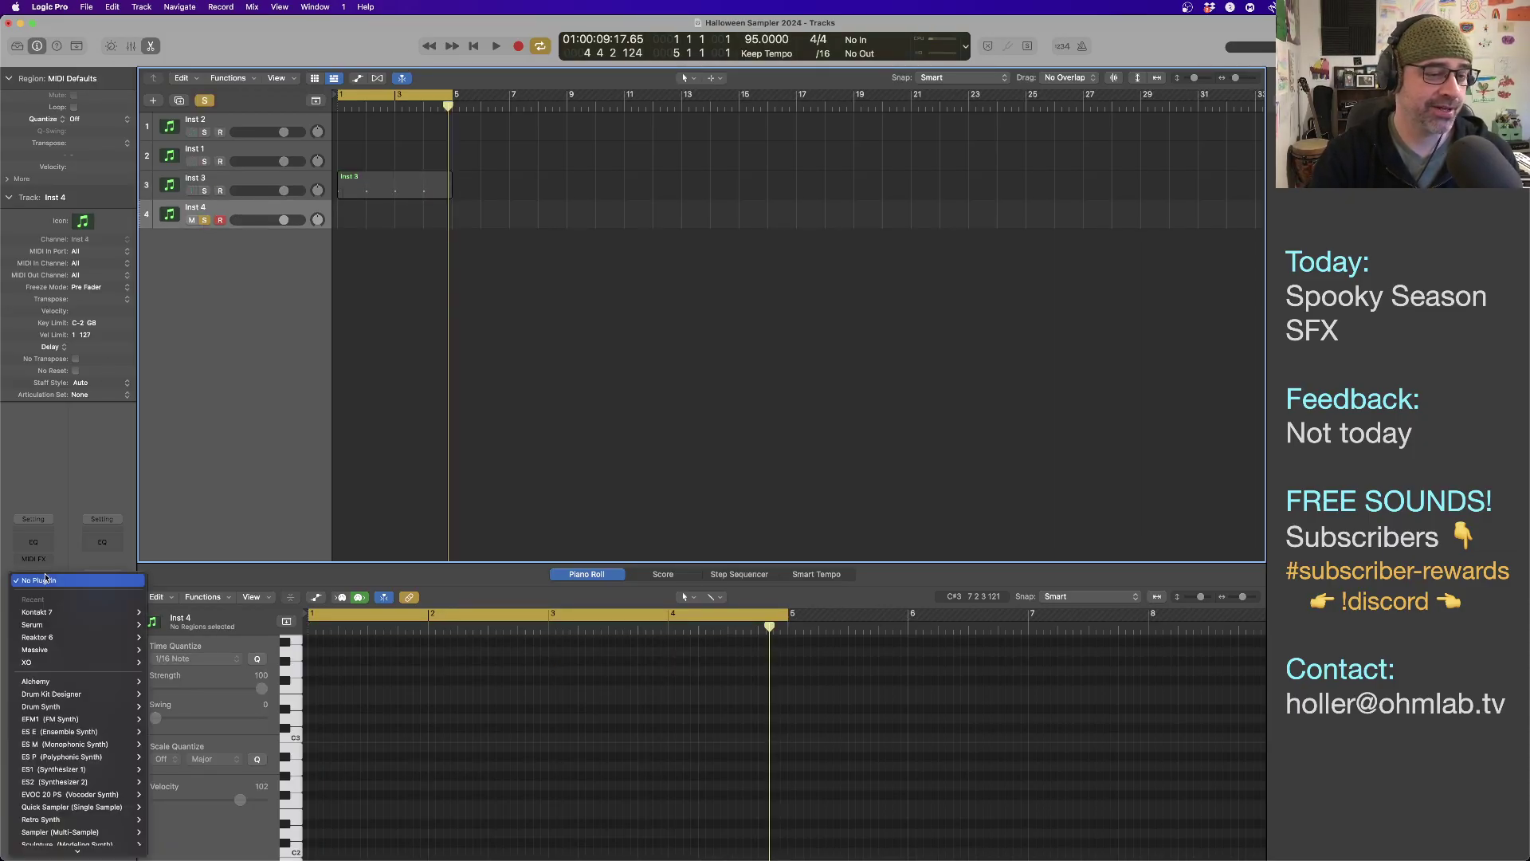
mouse_move(79, 612)
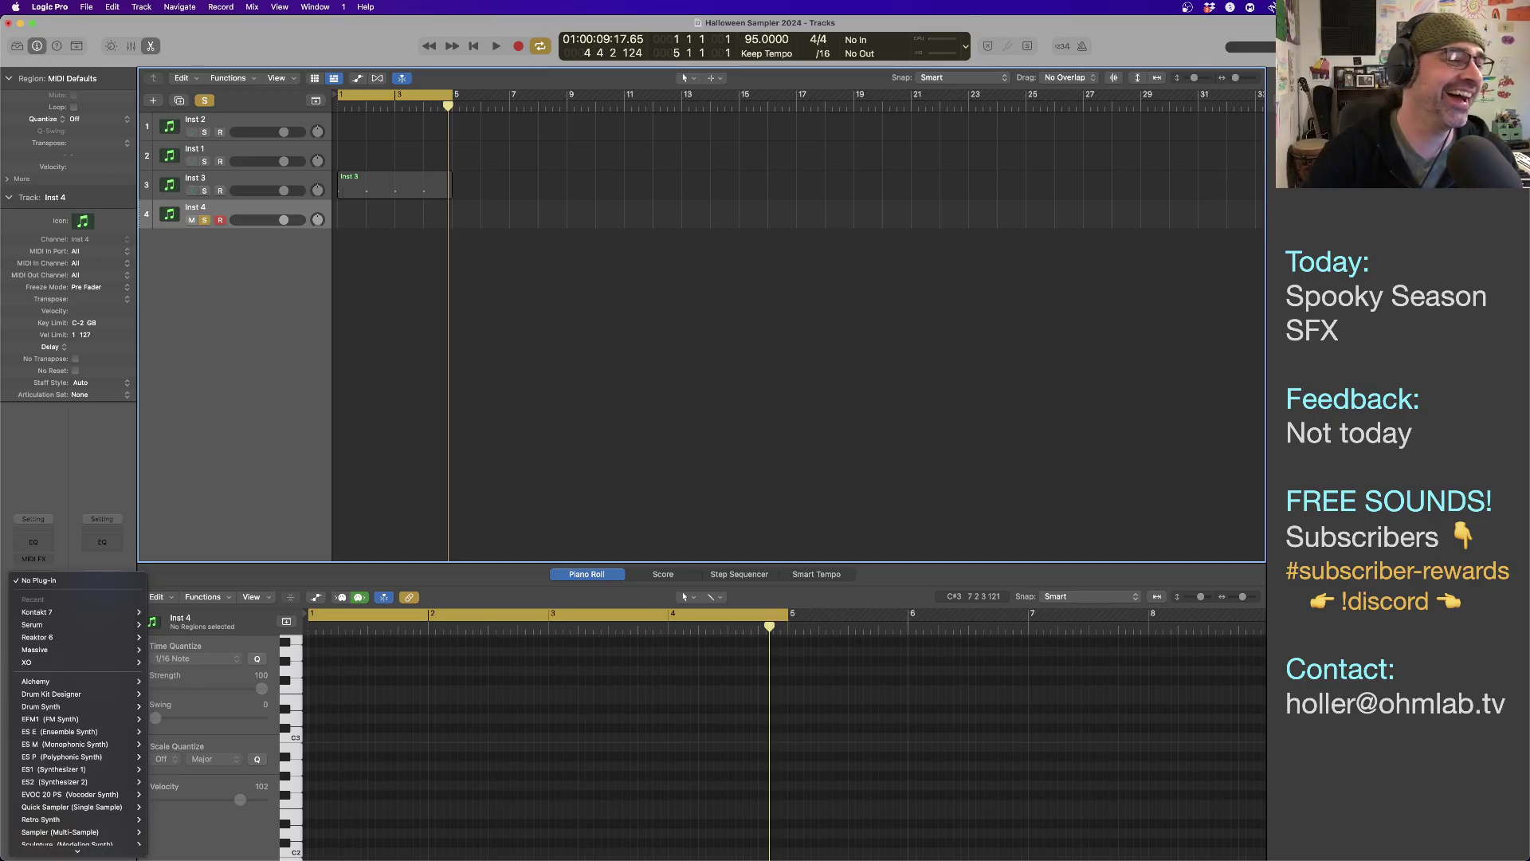
left_click(416, 298)
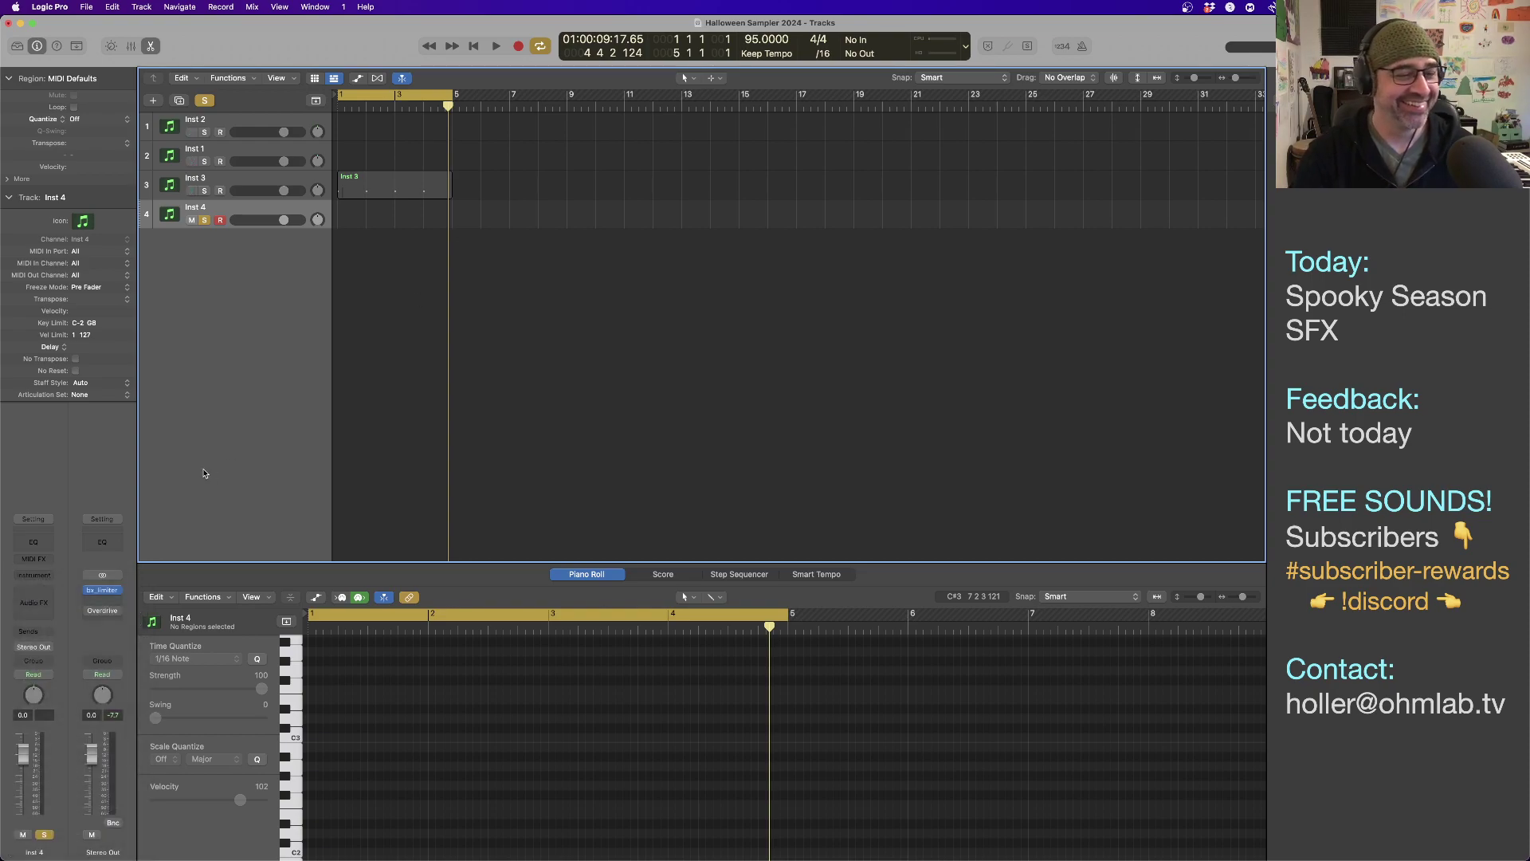
left_click(36, 575)
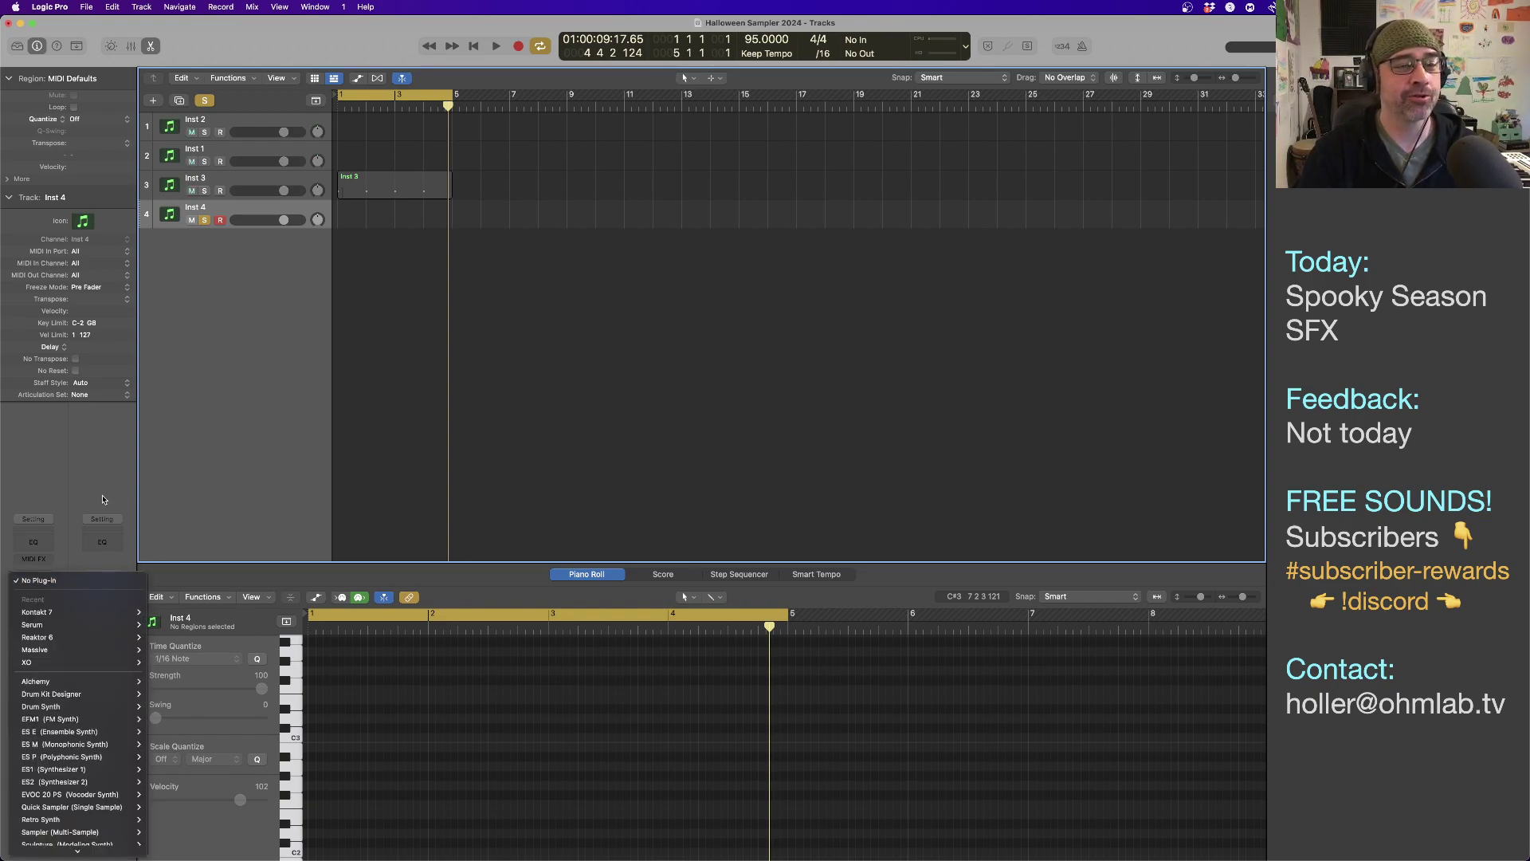
mouse_move(95, 614)
mouse_move(79, 720)
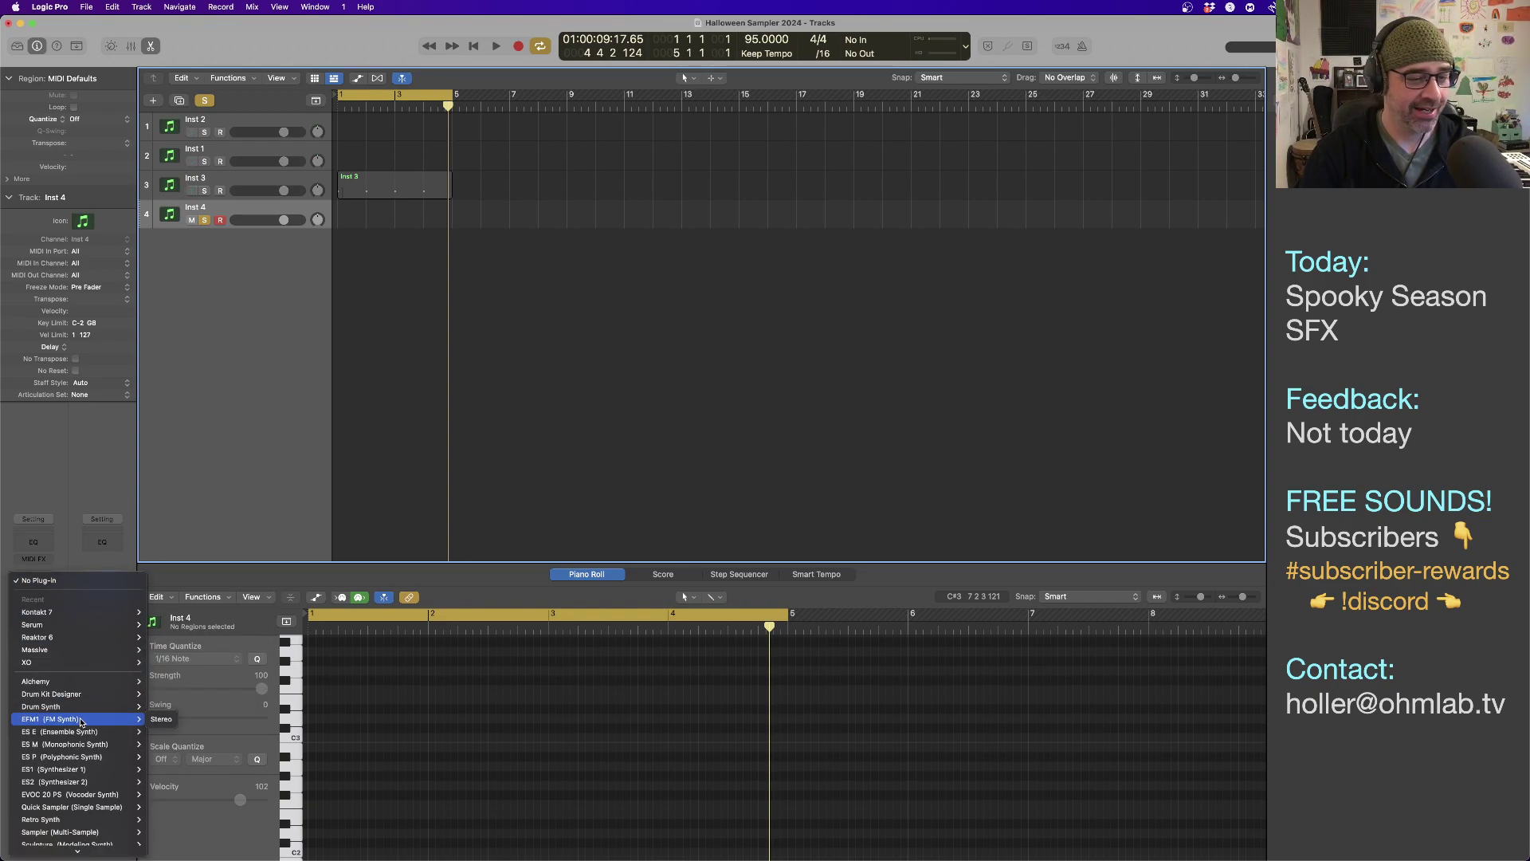
mouse_move(82, 645)
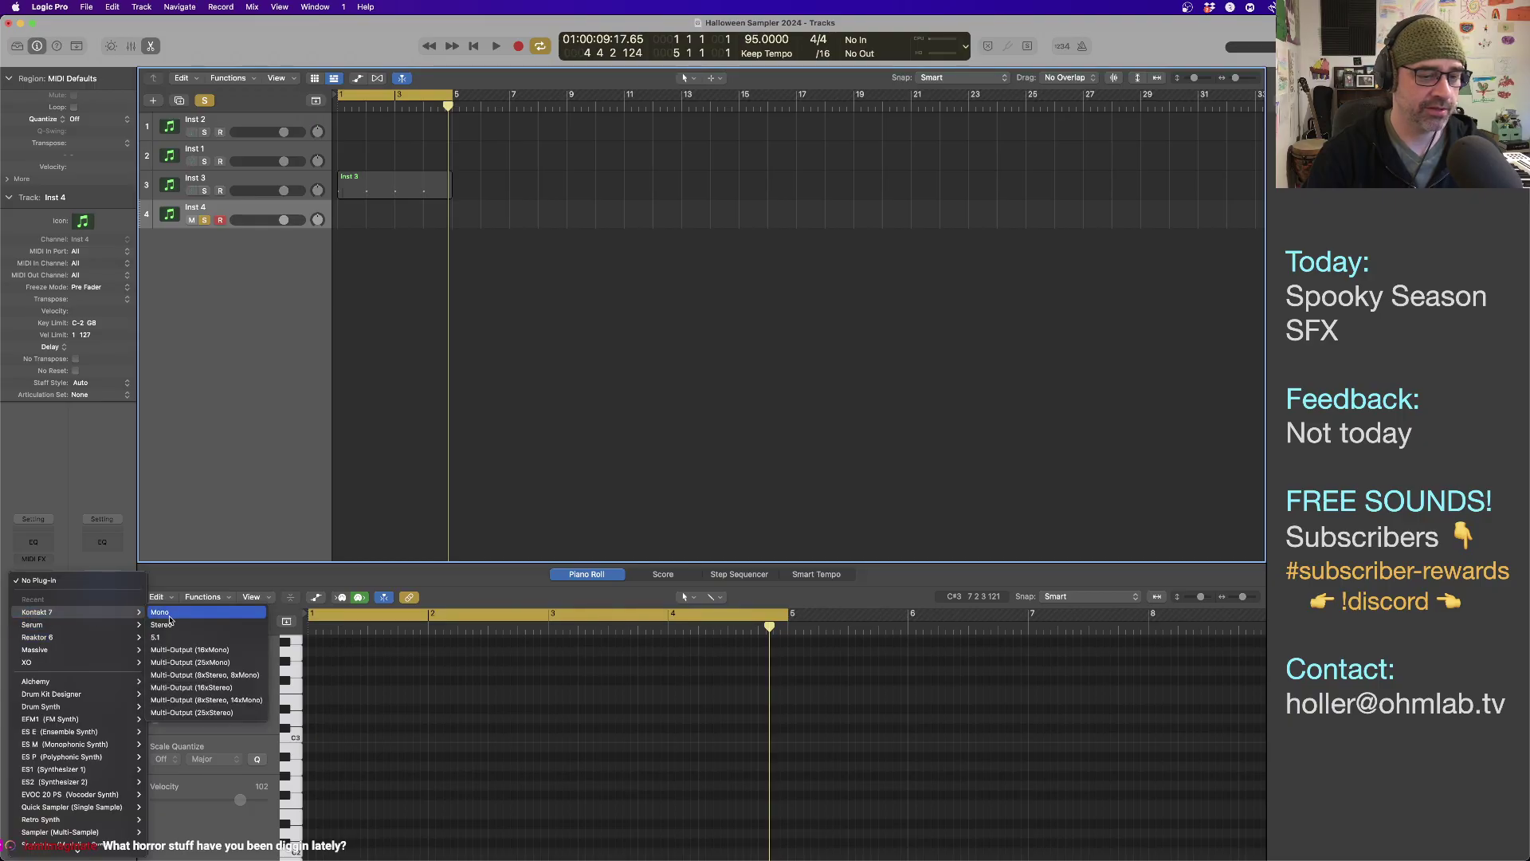
left_click(171, 628)
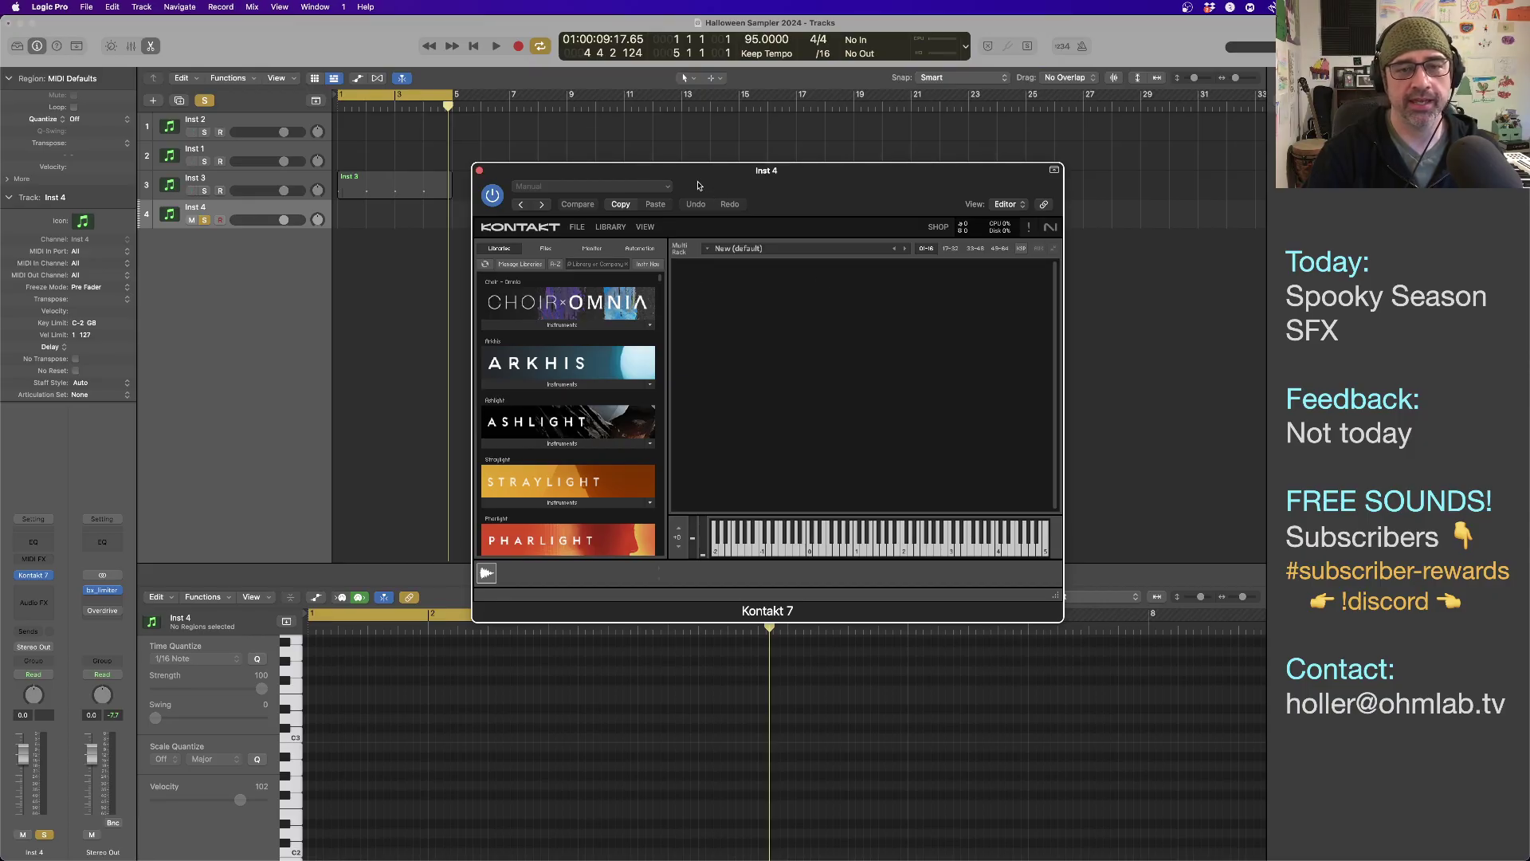
left_click_drag(697, 181, 690, 107)
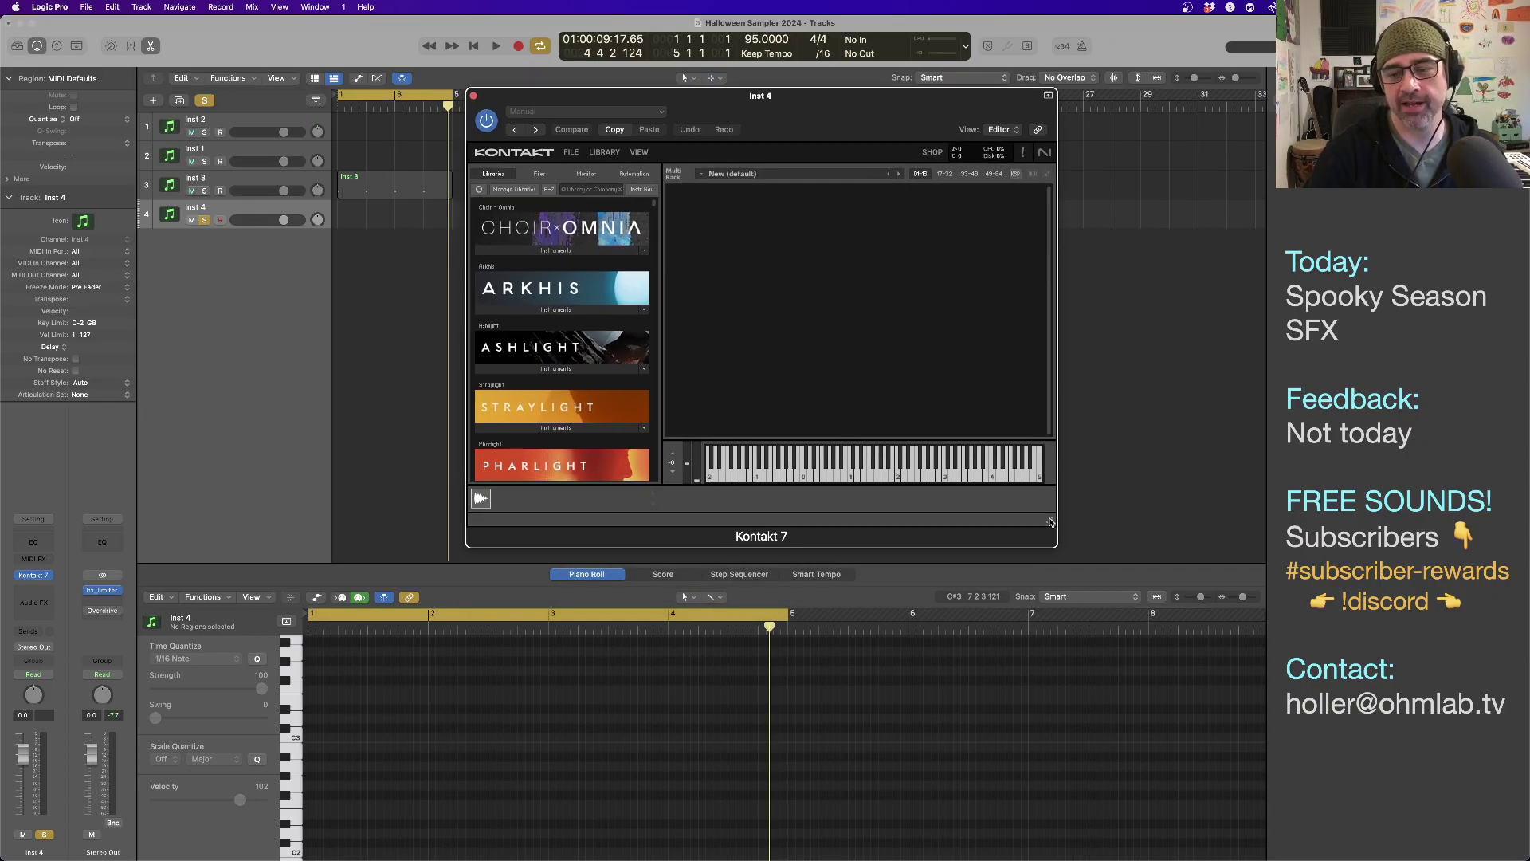
left_click_drag(1051, 522, 1217, 796)
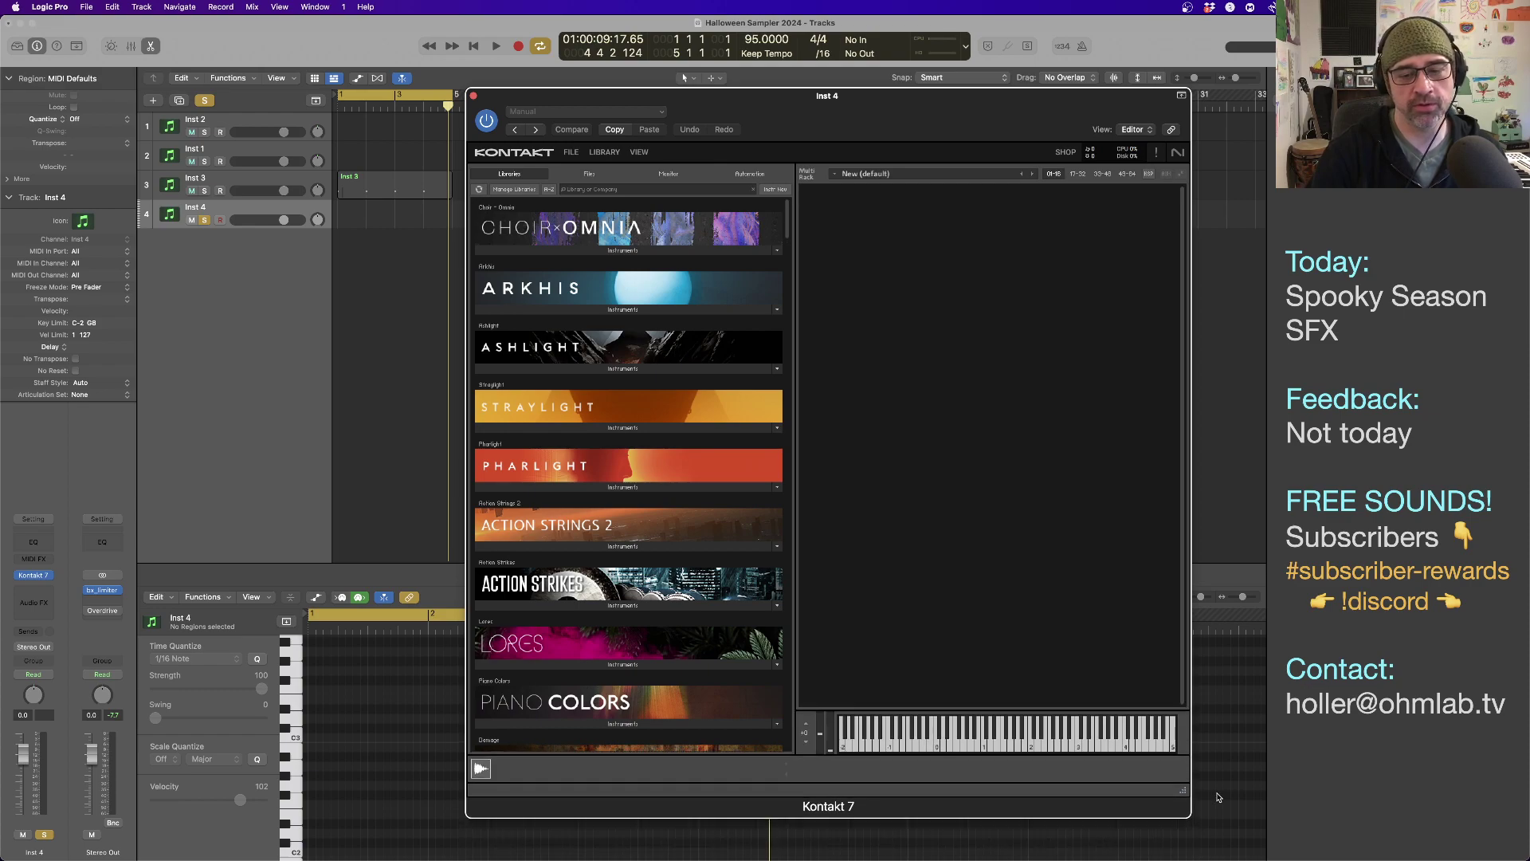
Load PERC DaMaGeD Piano from the Damage library into the Kontakt rack.
scroll(705, 428, "down", 5)
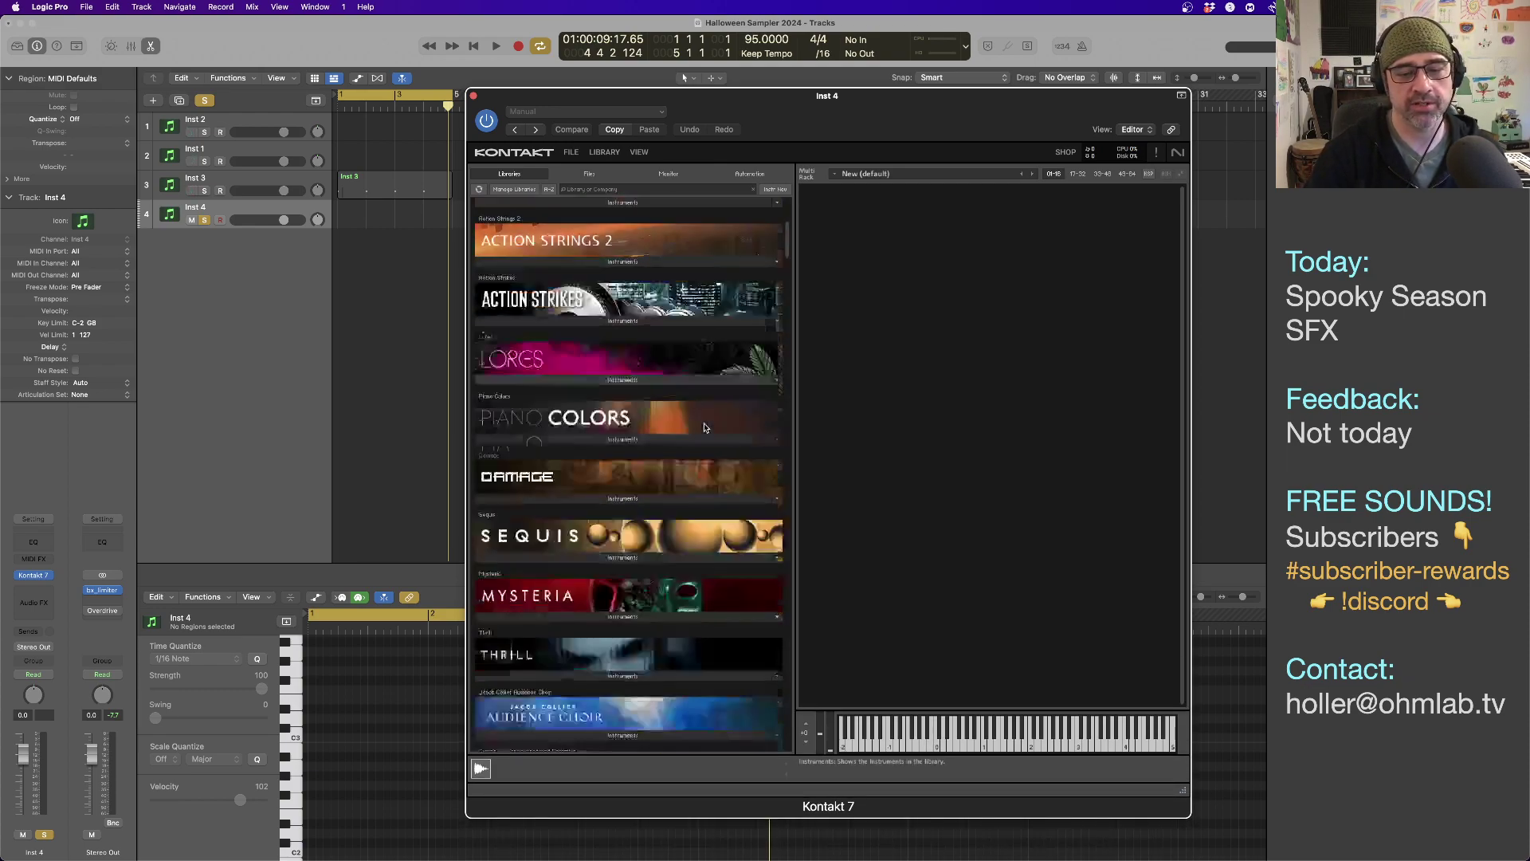
scroll(705, 428, "down", 3)
scroll(704, 428, "up", 2)
left_click(626, 440)
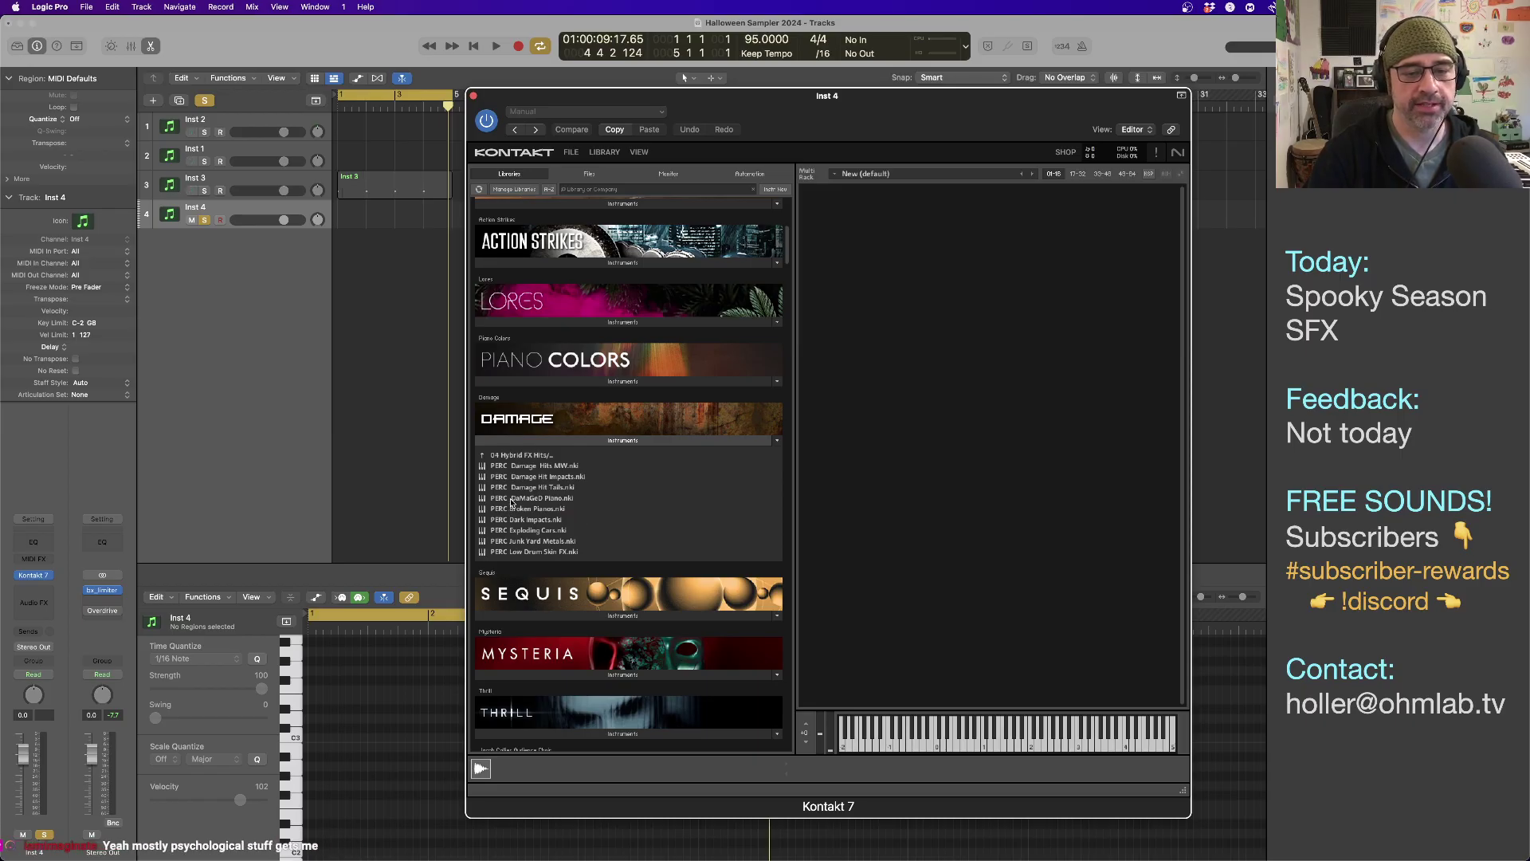
left_click_drag(519, 501, 882, 324)
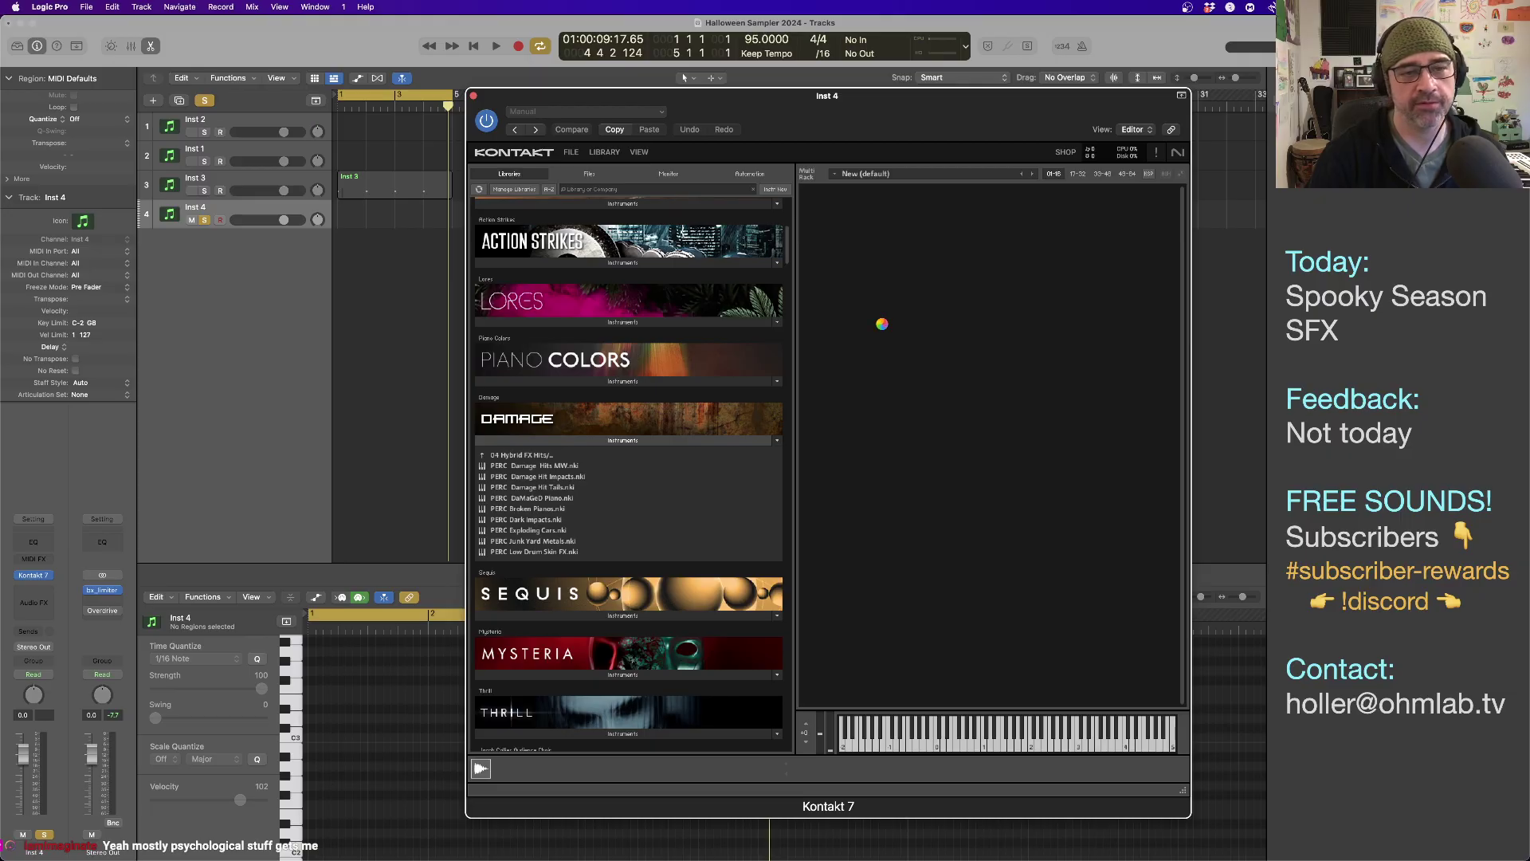
left_click_drag(883, 323, 648, 502)
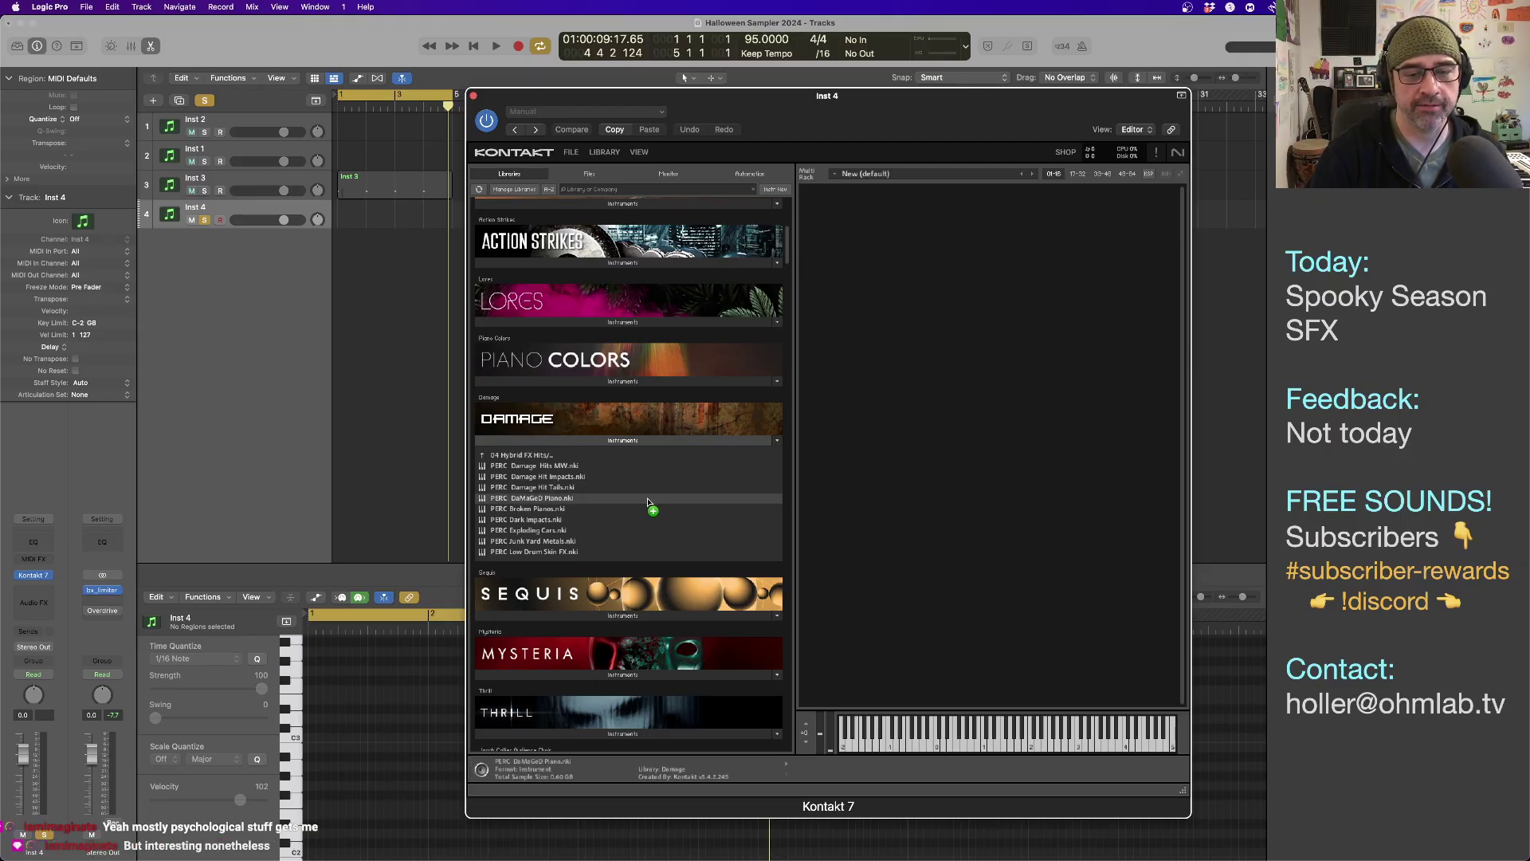
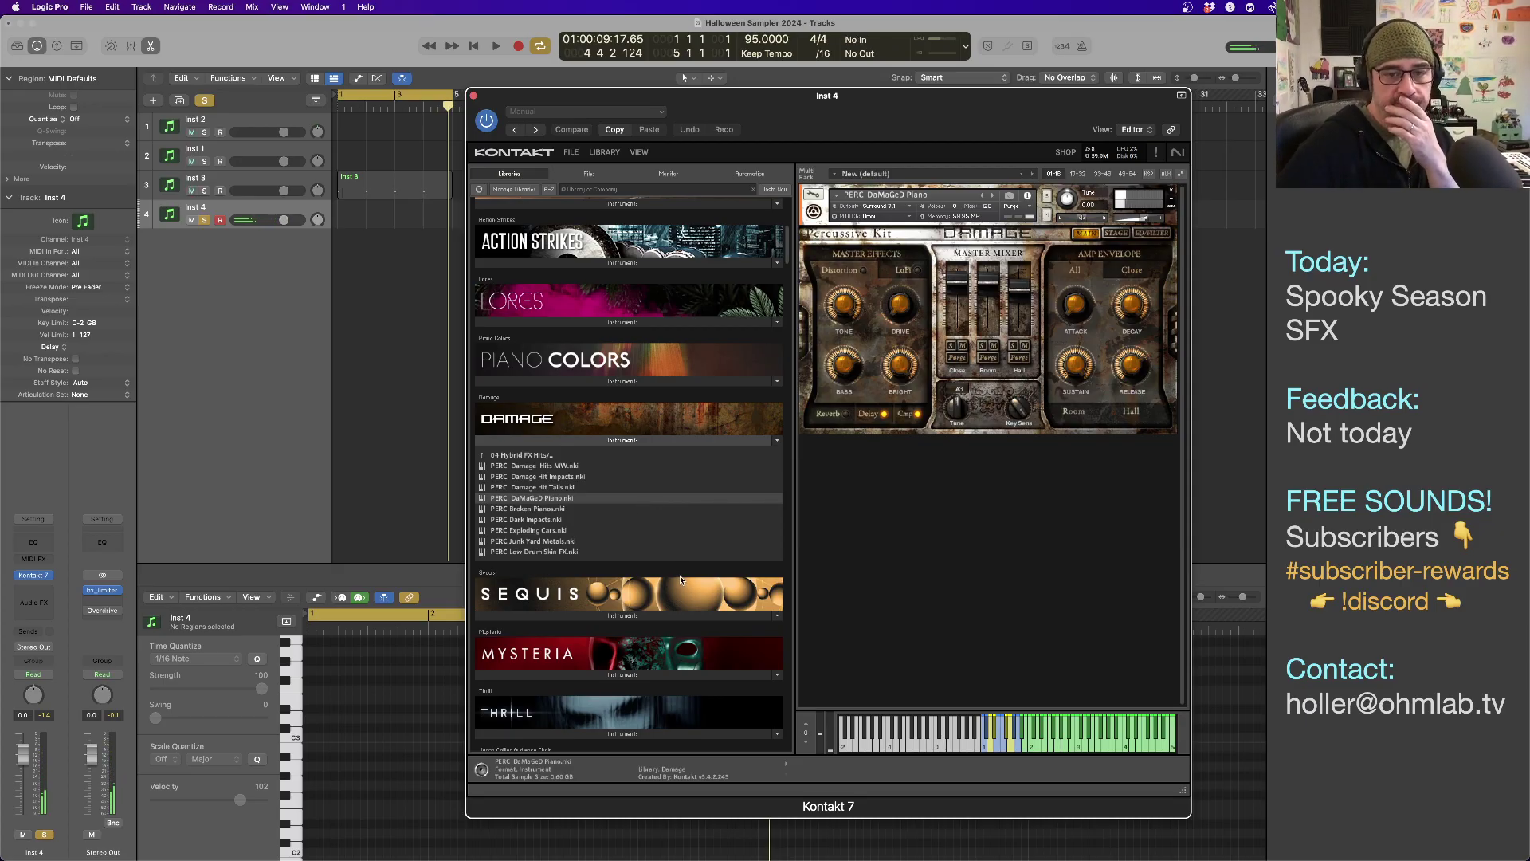
Add Action Strikes - Instrument beneath the piano patch and choose Dark Tom as its sound.
left_click(618, 262)
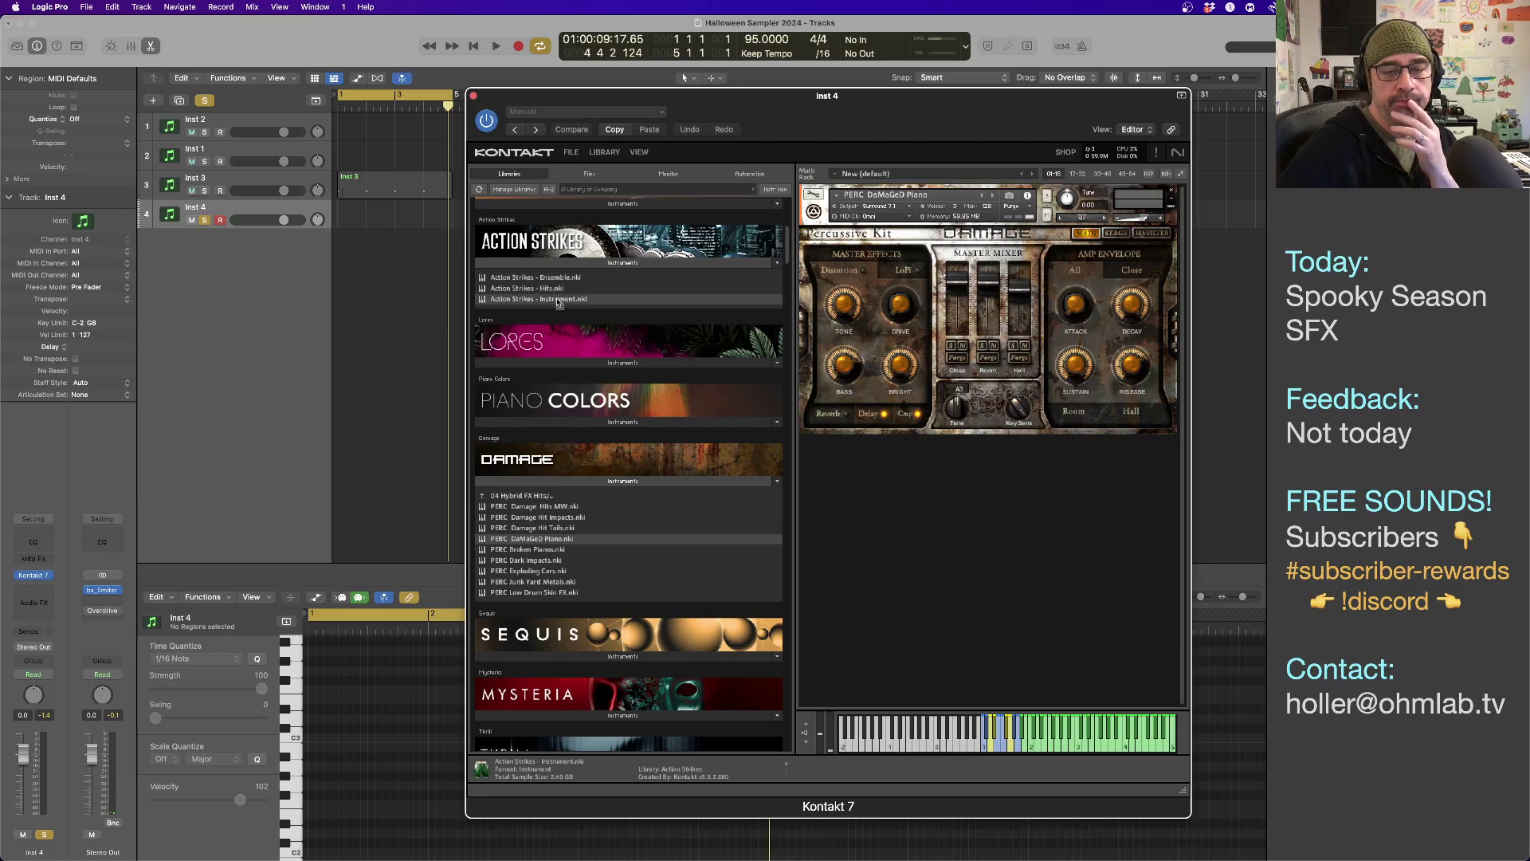
left_click_drag(555, 302, 930, 519)
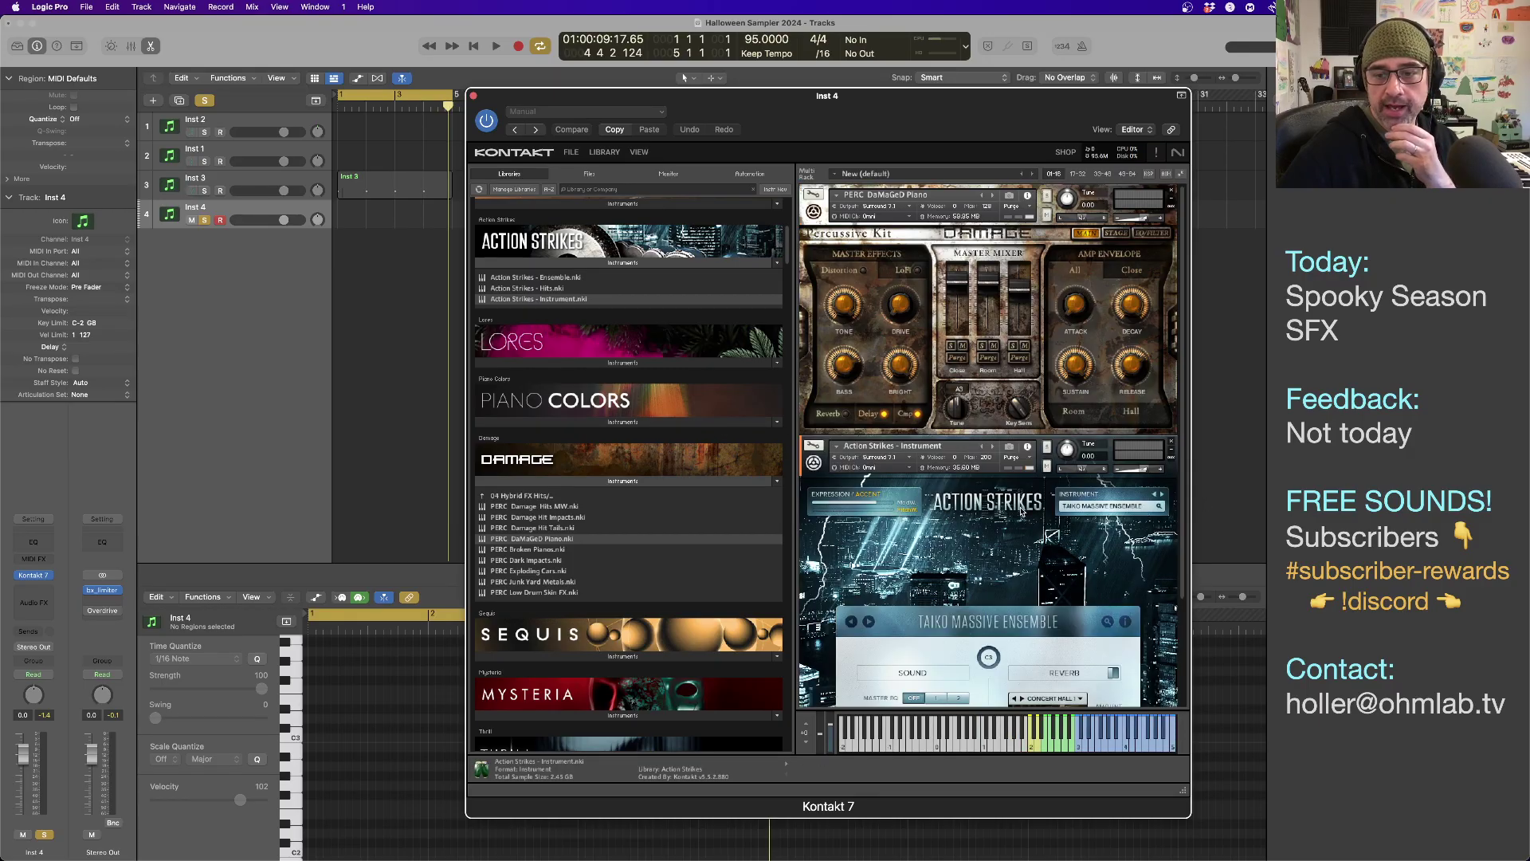
scroll(1052, 498, "down", 2)
left_click(1108, 475)
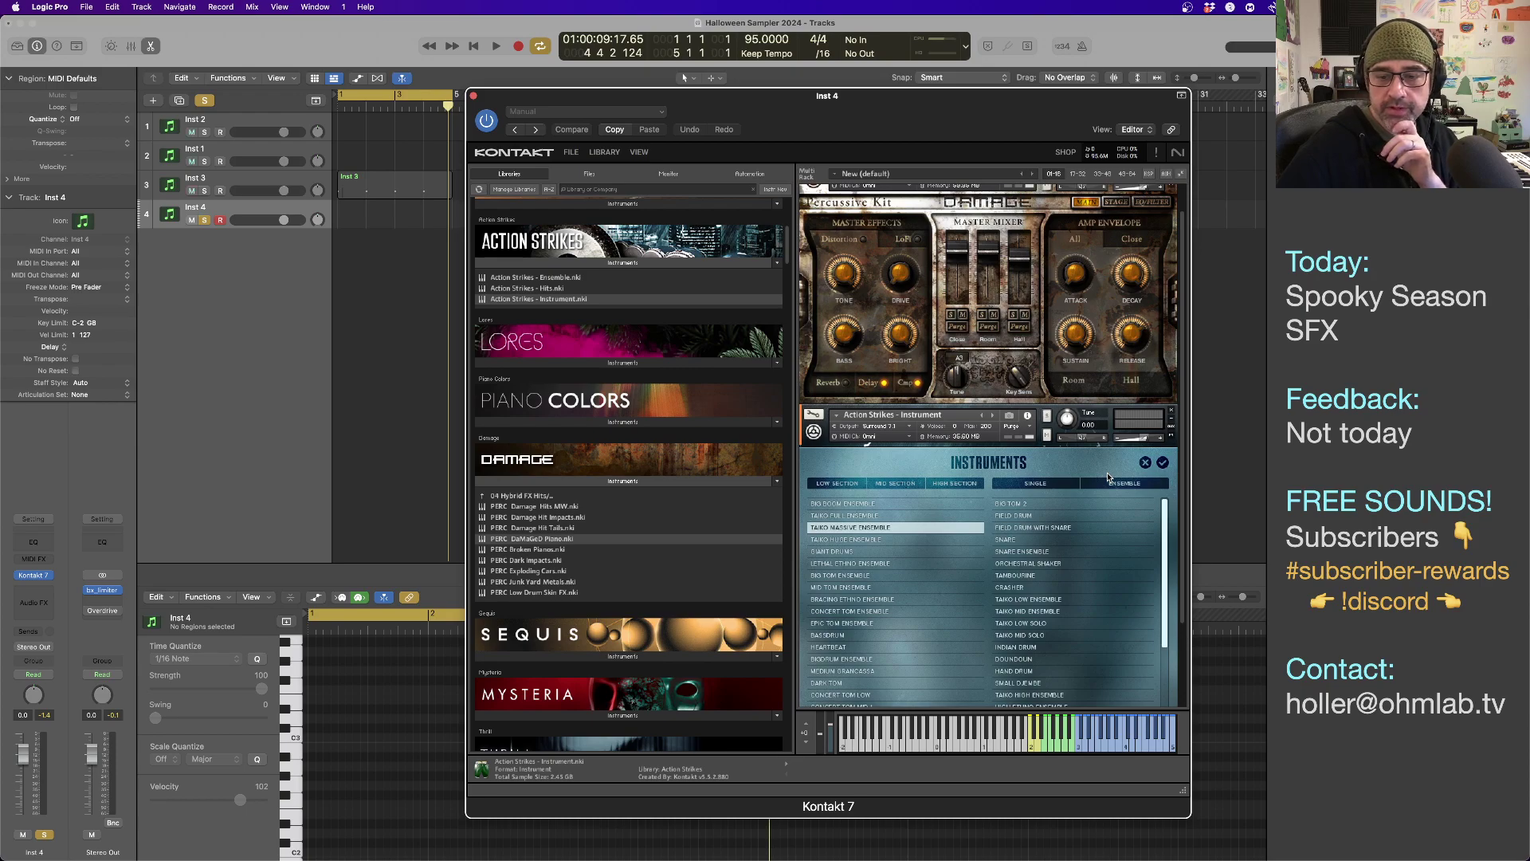
scroll(918, 515, "down", 5)
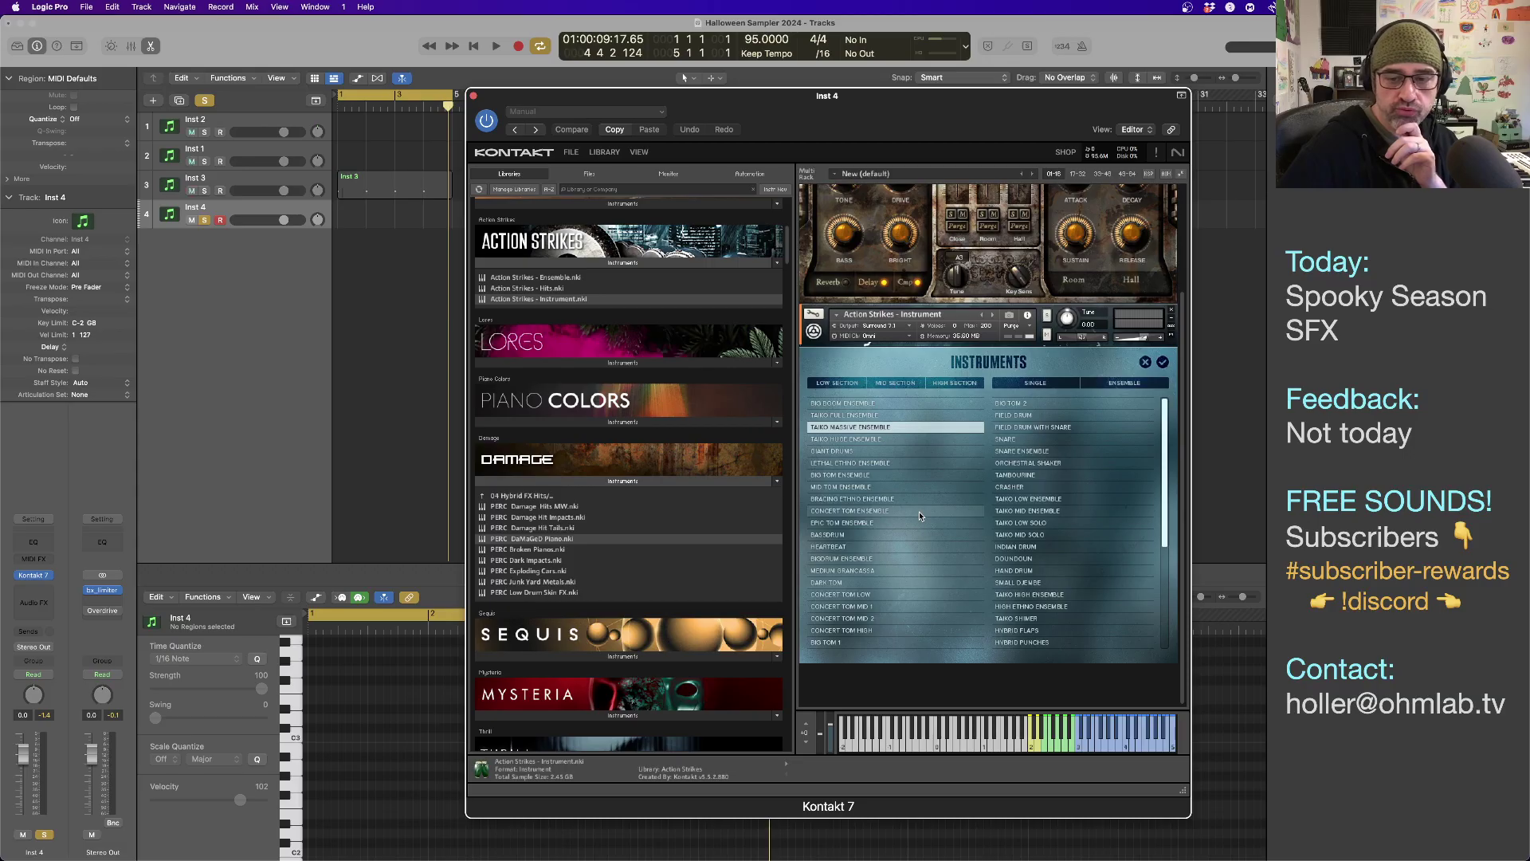
left_click(877, 582)
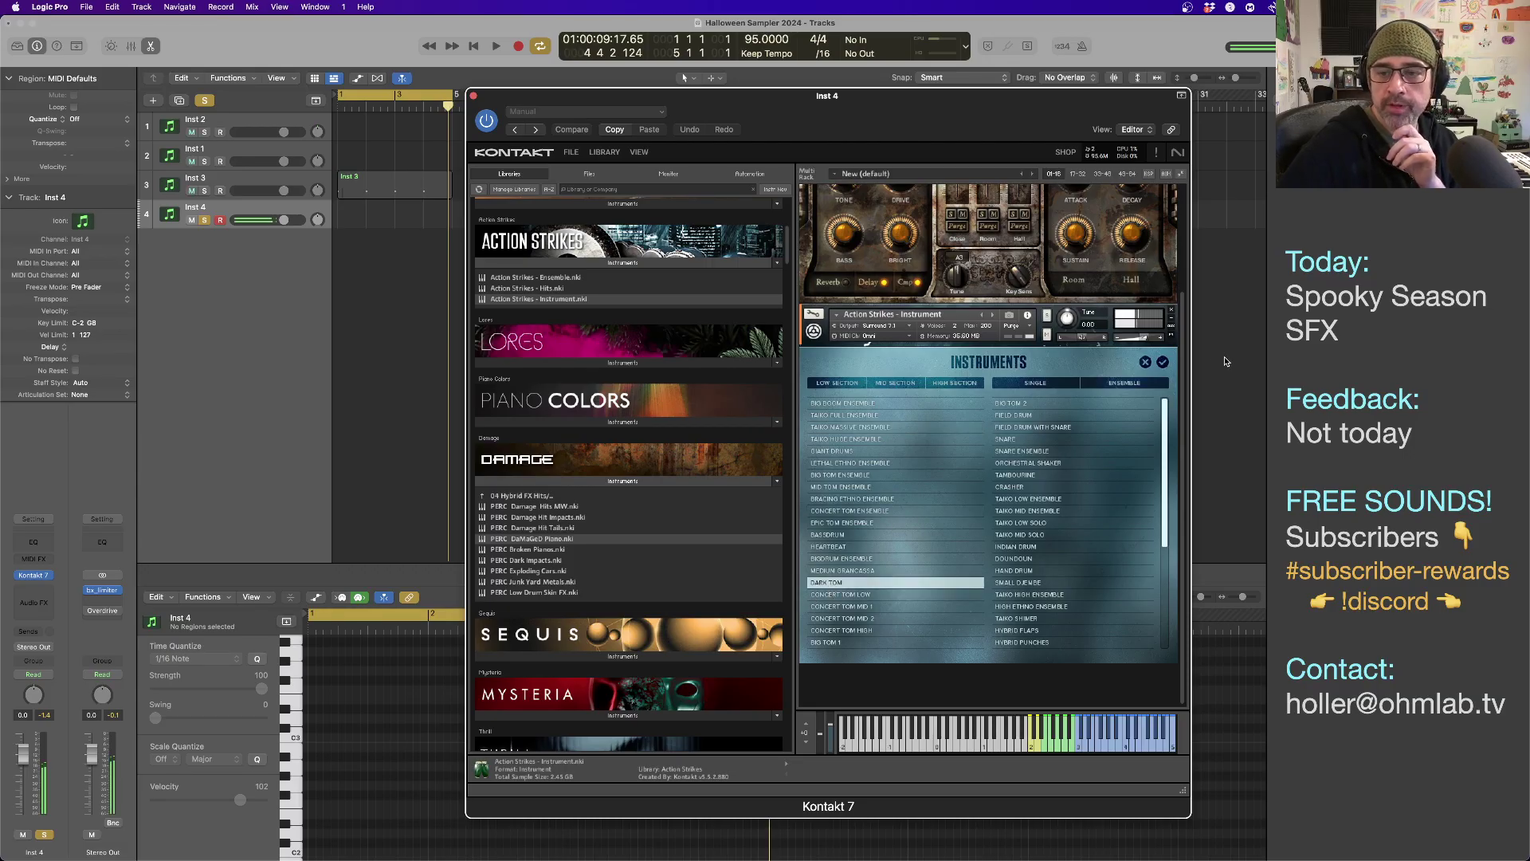
left_click(1165, 363)
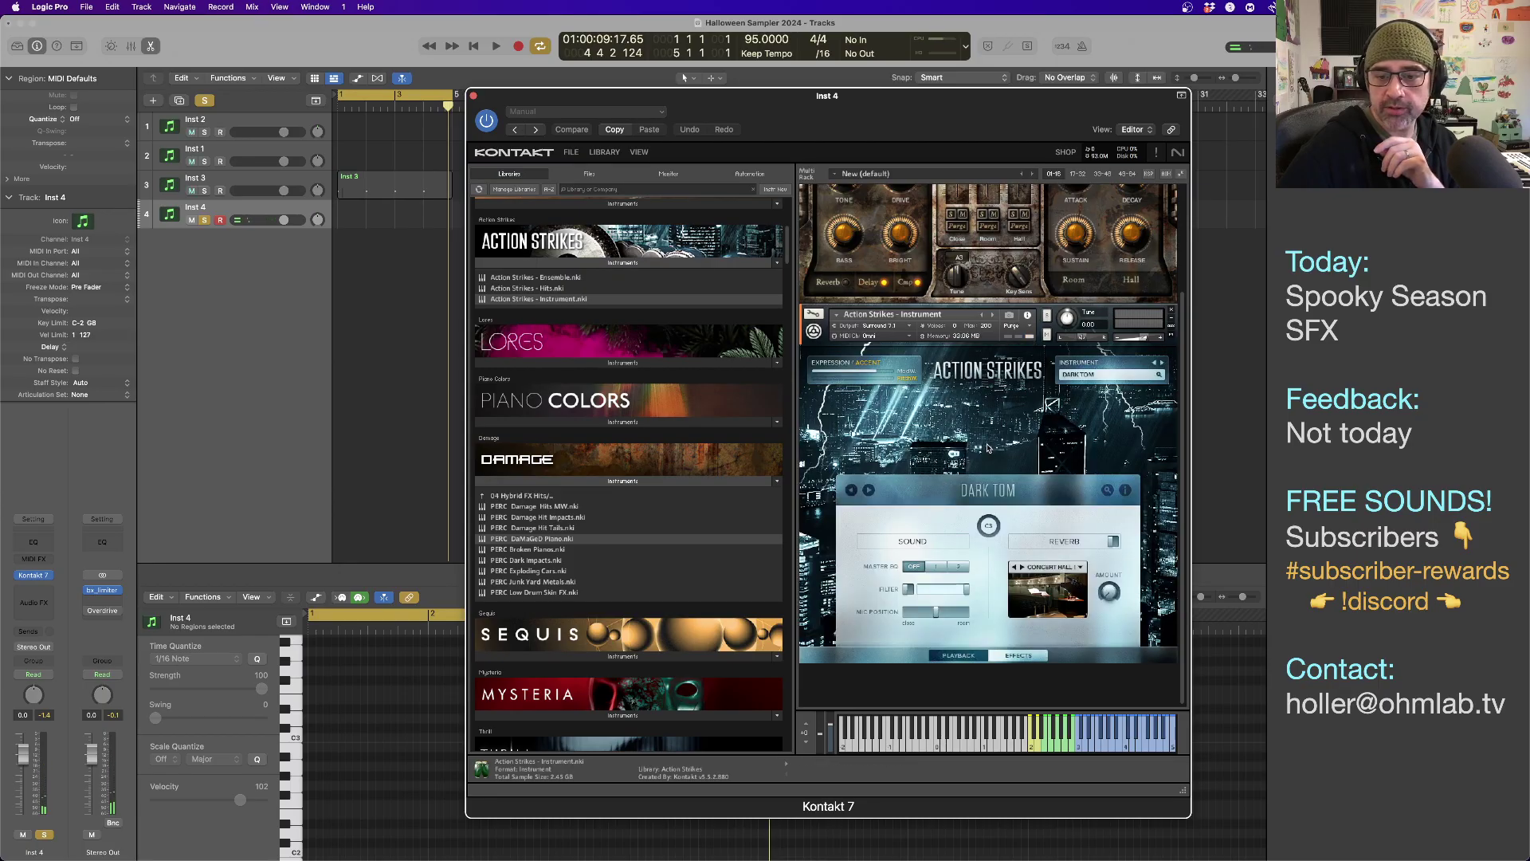
Try Dark Tom with the trigger mode on Free Trigger, then remove Action Strikes from the rack.
left_click(972, 658)
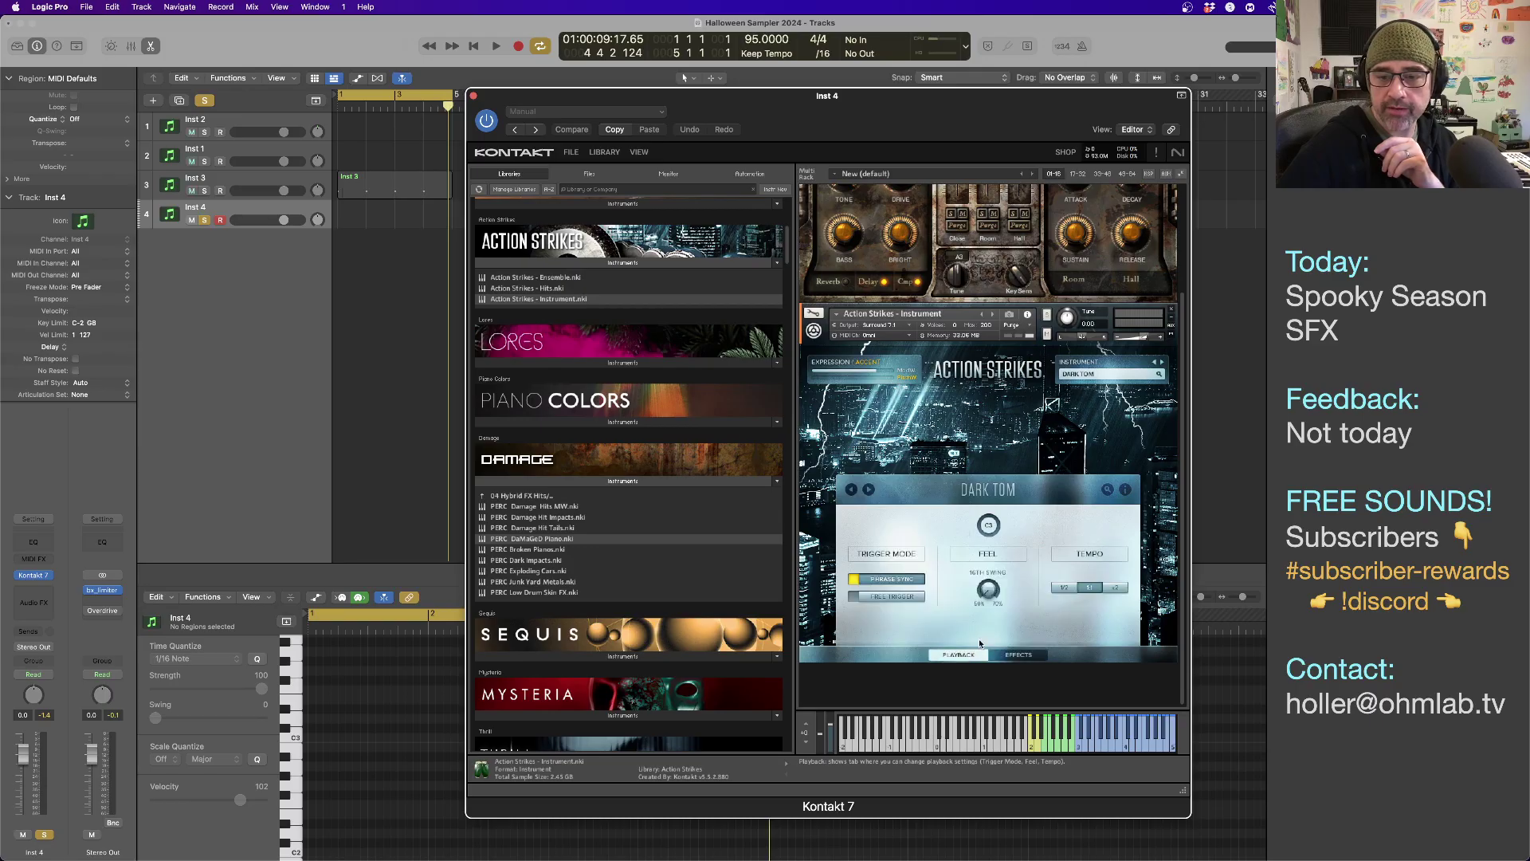
left_click(855, 597)
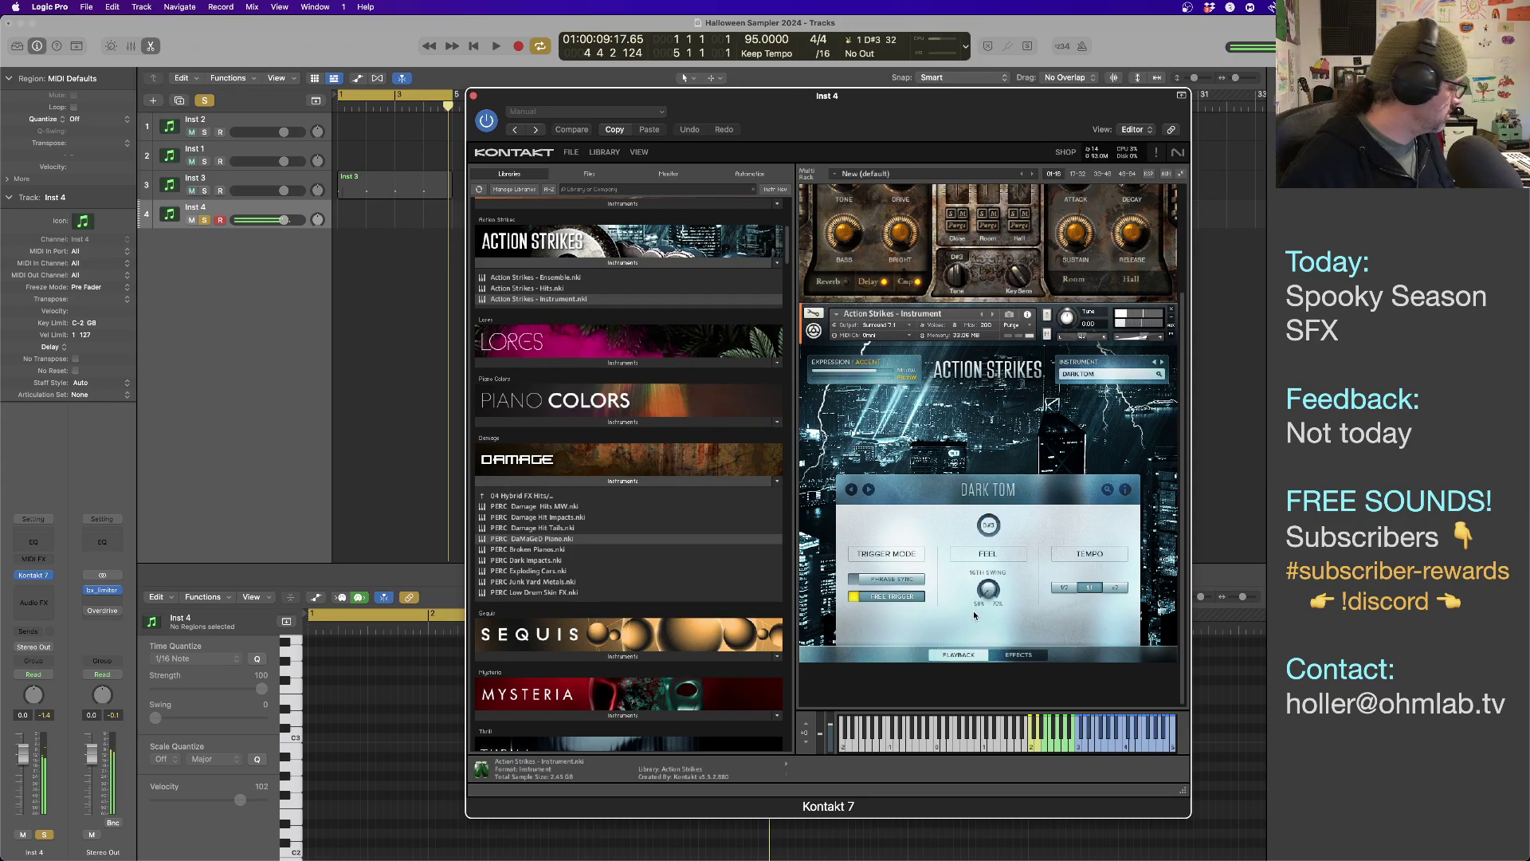
left_click(1171, 306)
Try PERC Studio Epic Drum n Metal Ens from Damage's 01 Epic Organic Drums folder in place of the piano patch.
scroll(651, 454, "down", 15)
scroll(650, 459, "down", 12)
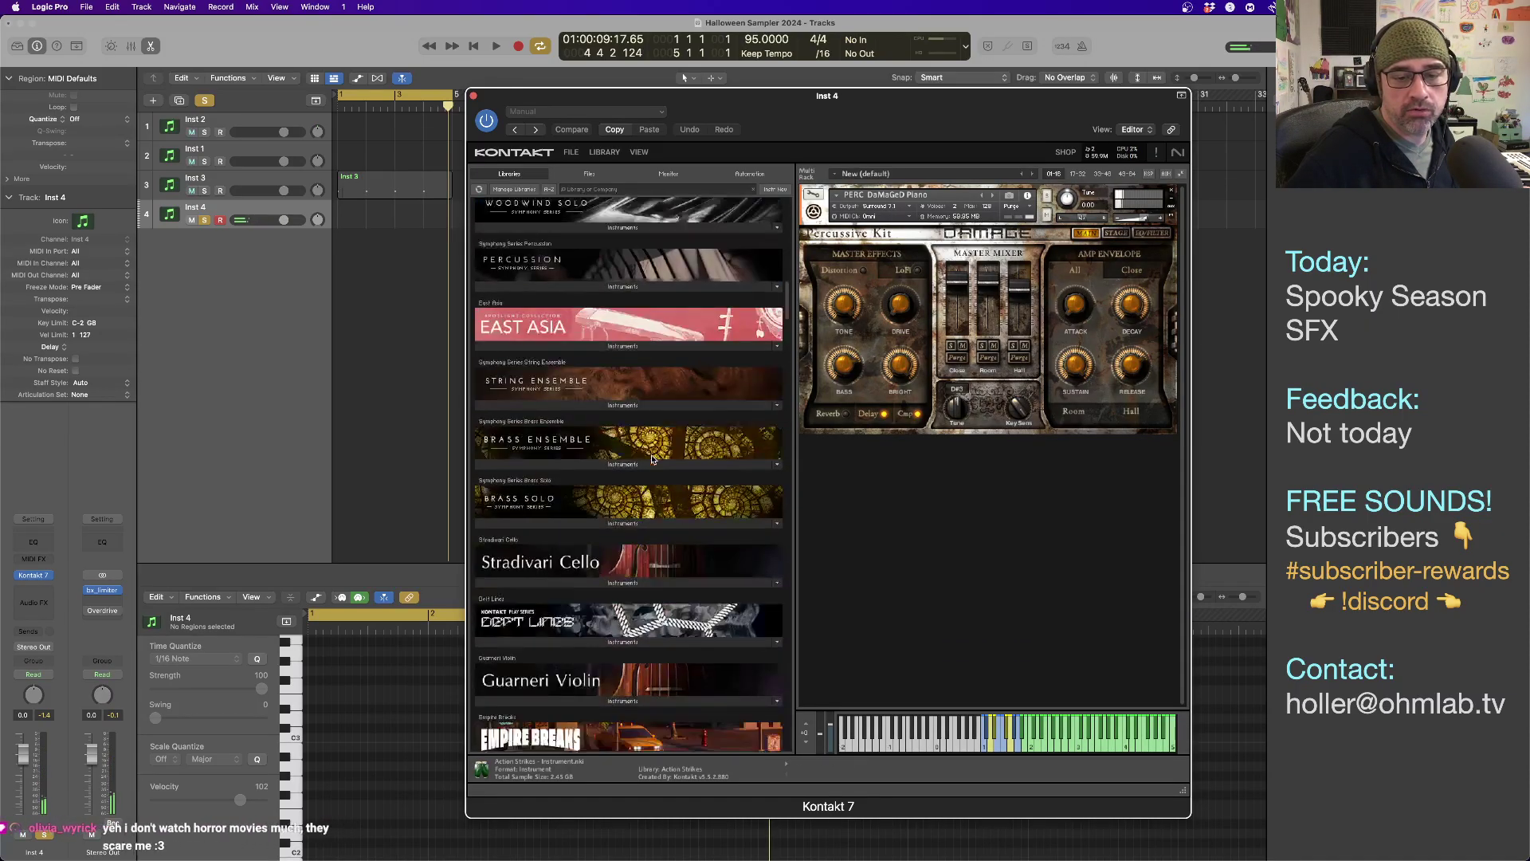
scroll(652, 459, "down", 12)
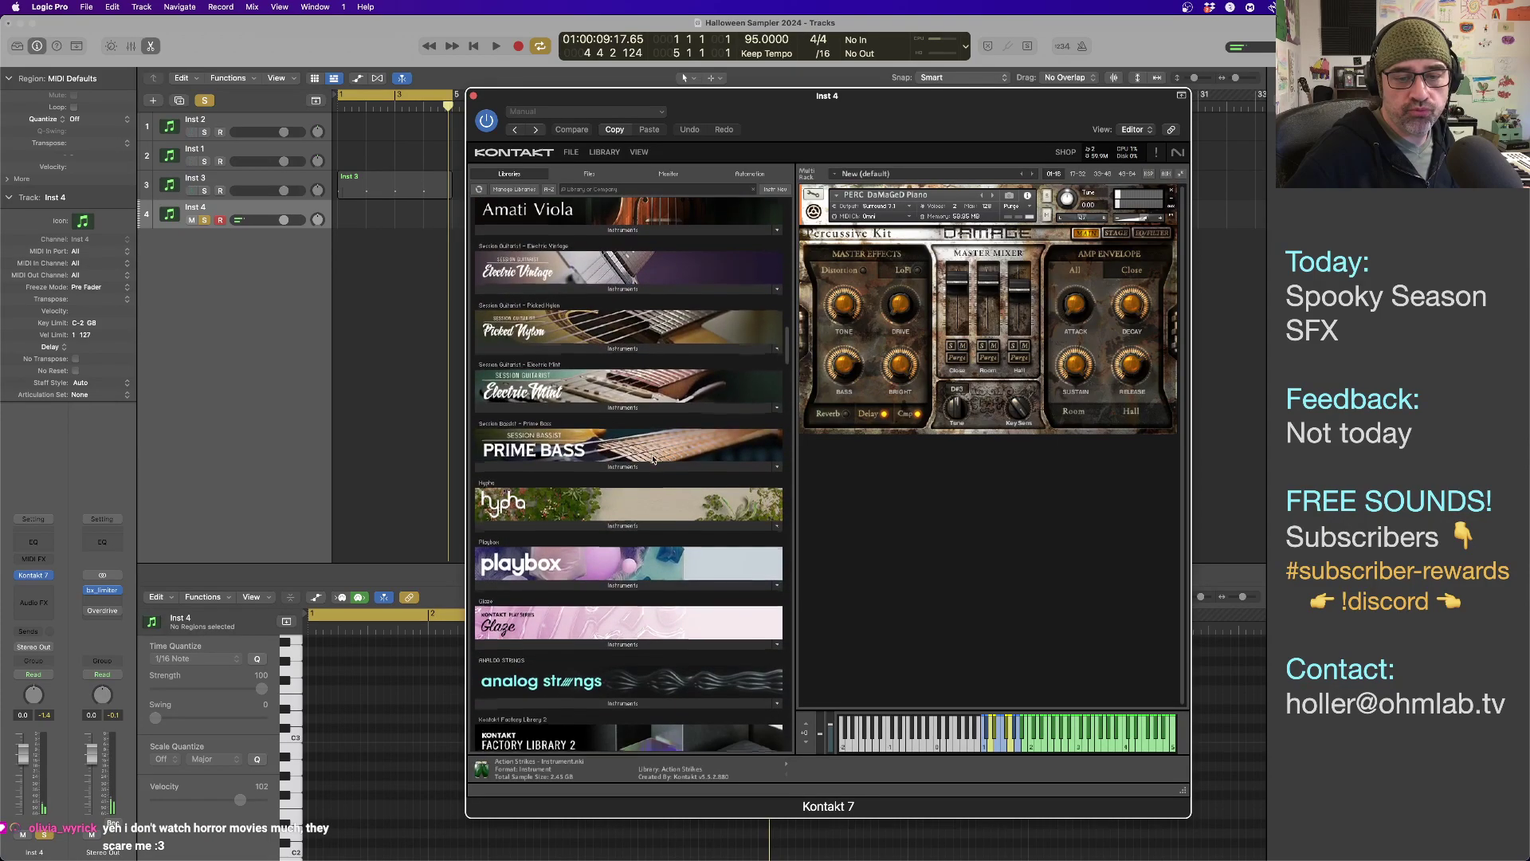
scroll(652, 460, "down", 10)
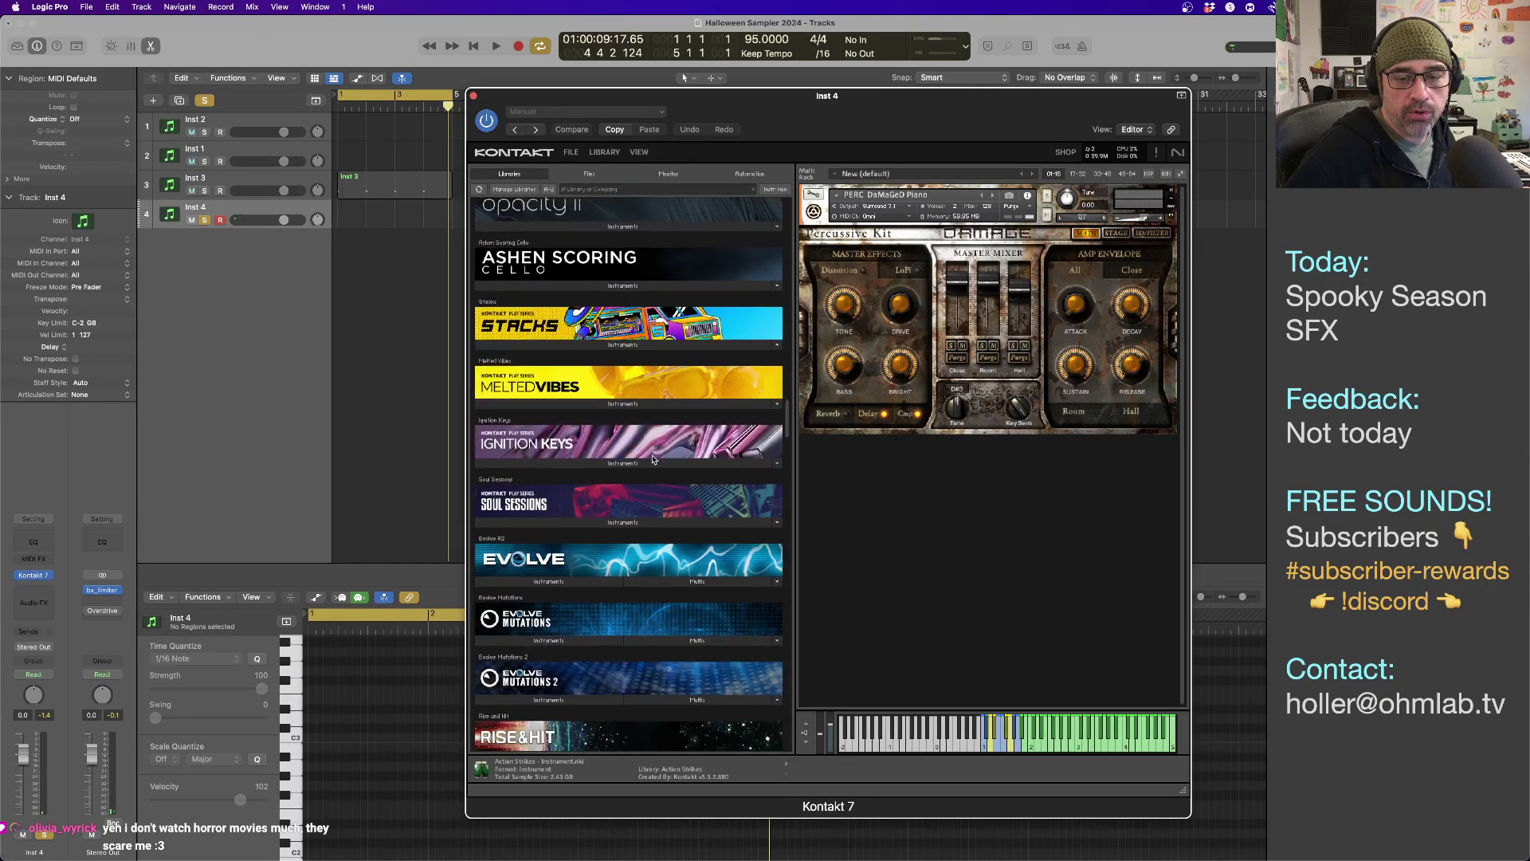
scroll(652, 459, "up", 20)
scroll(655, 458, "down", 10)
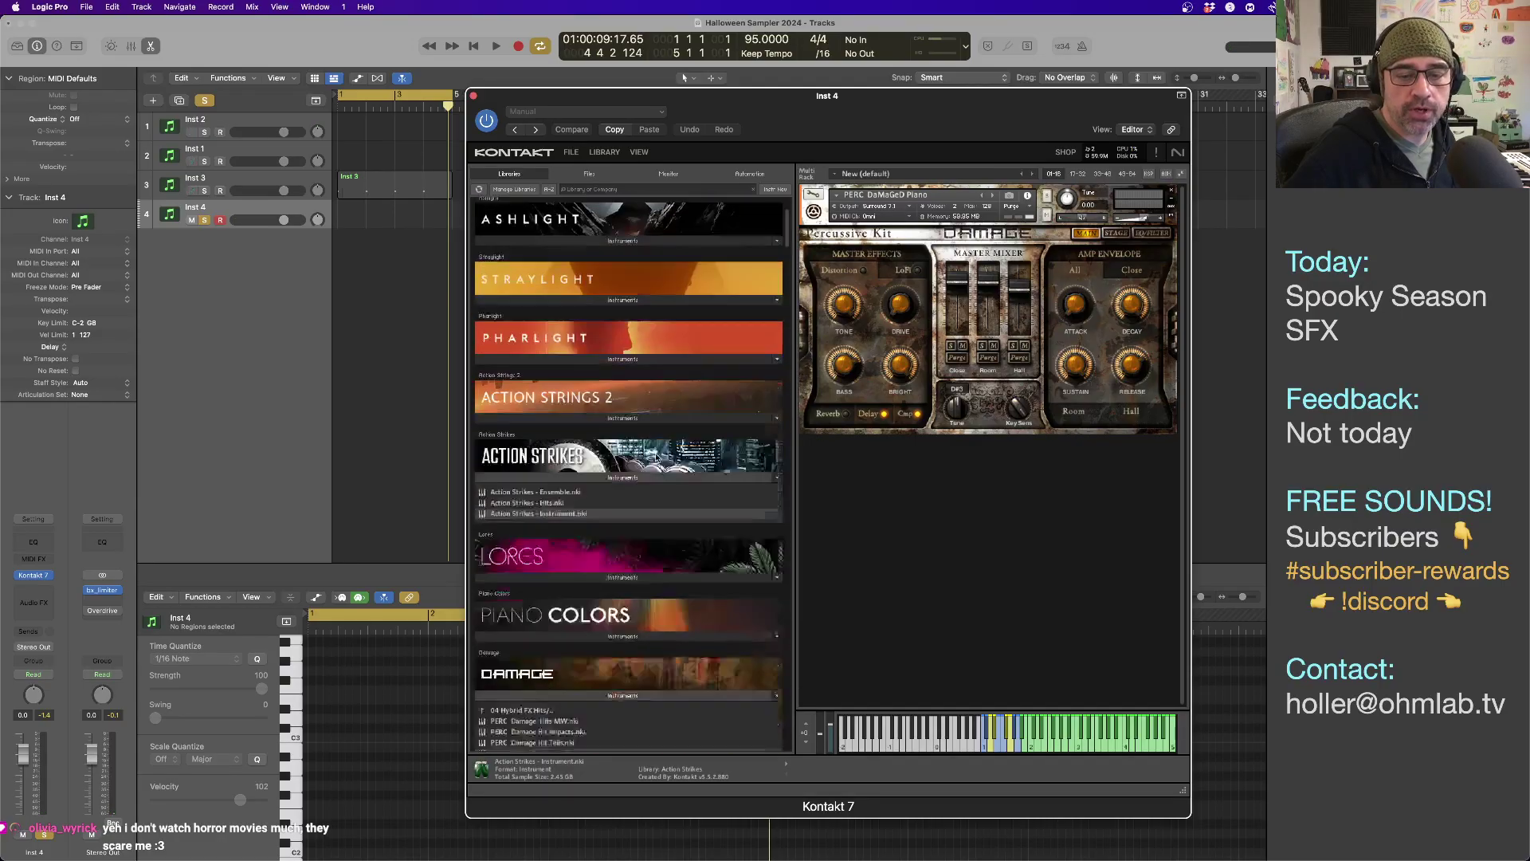
left_click(511, 479)
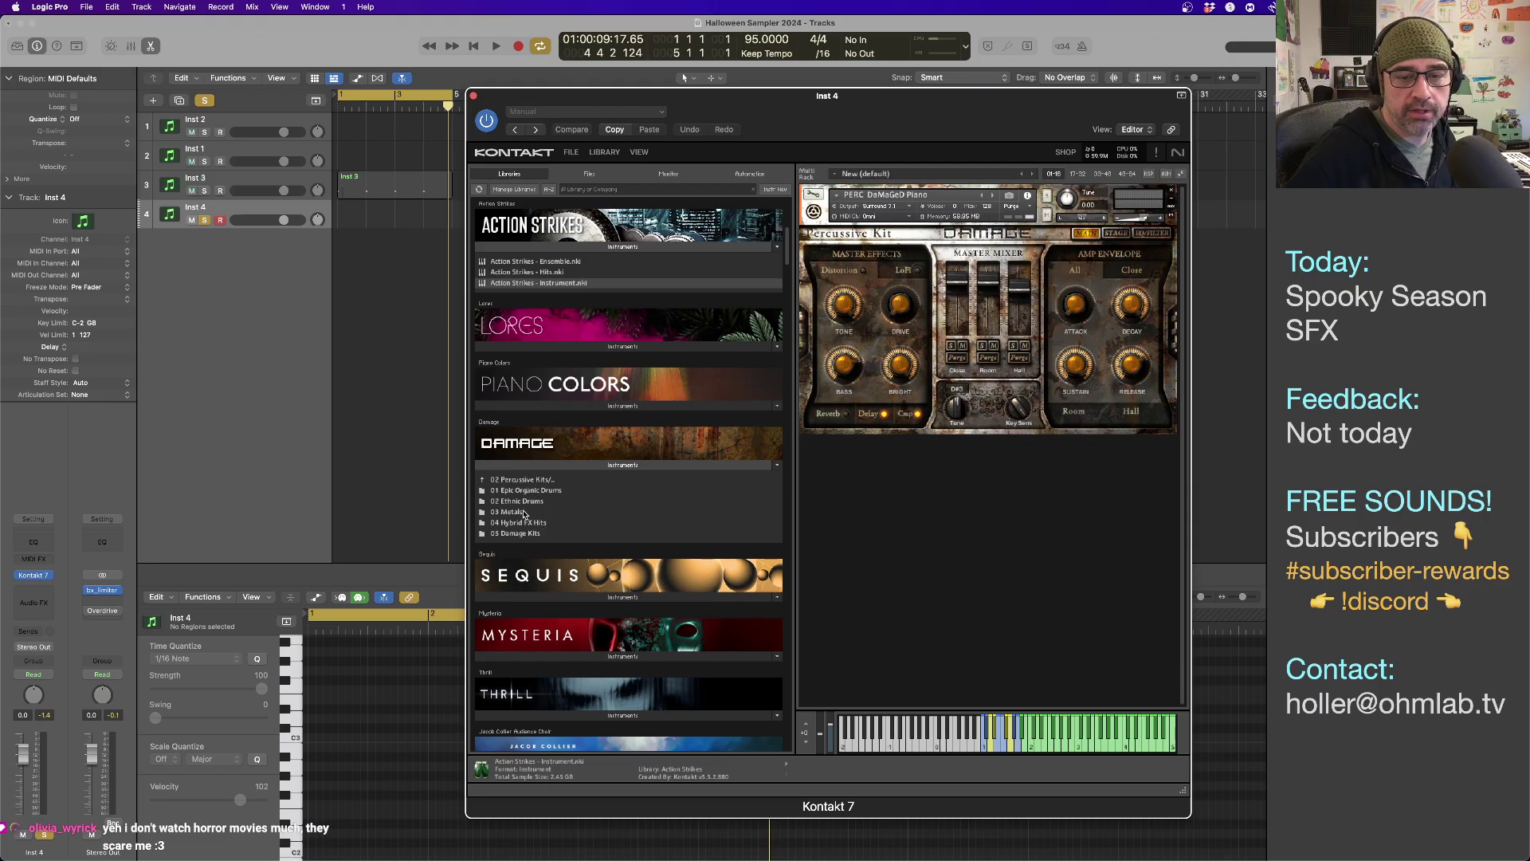
left_click(540, 494)
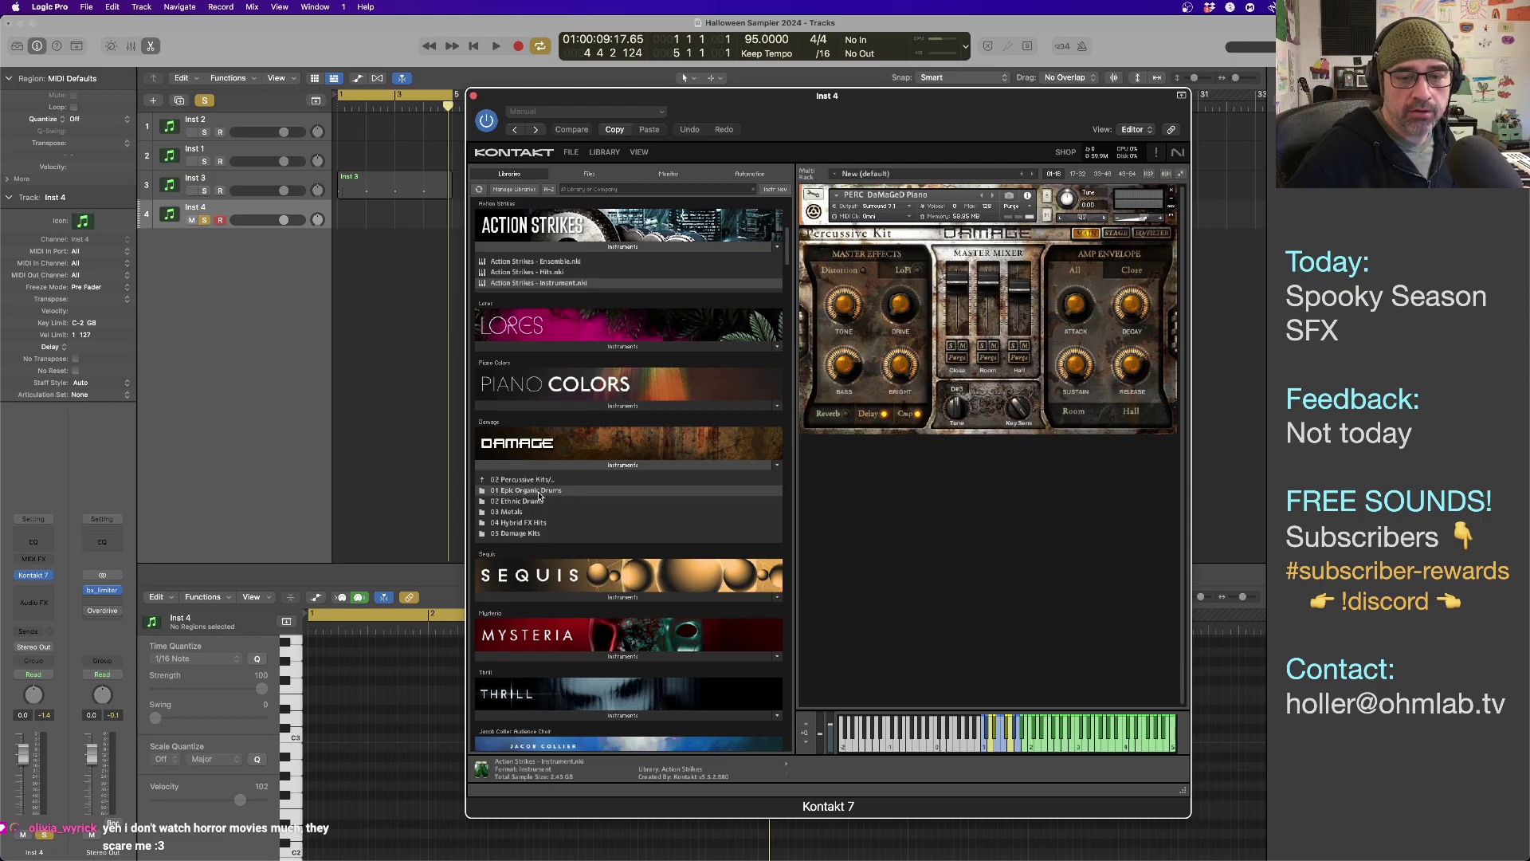
left_click(540, 494)
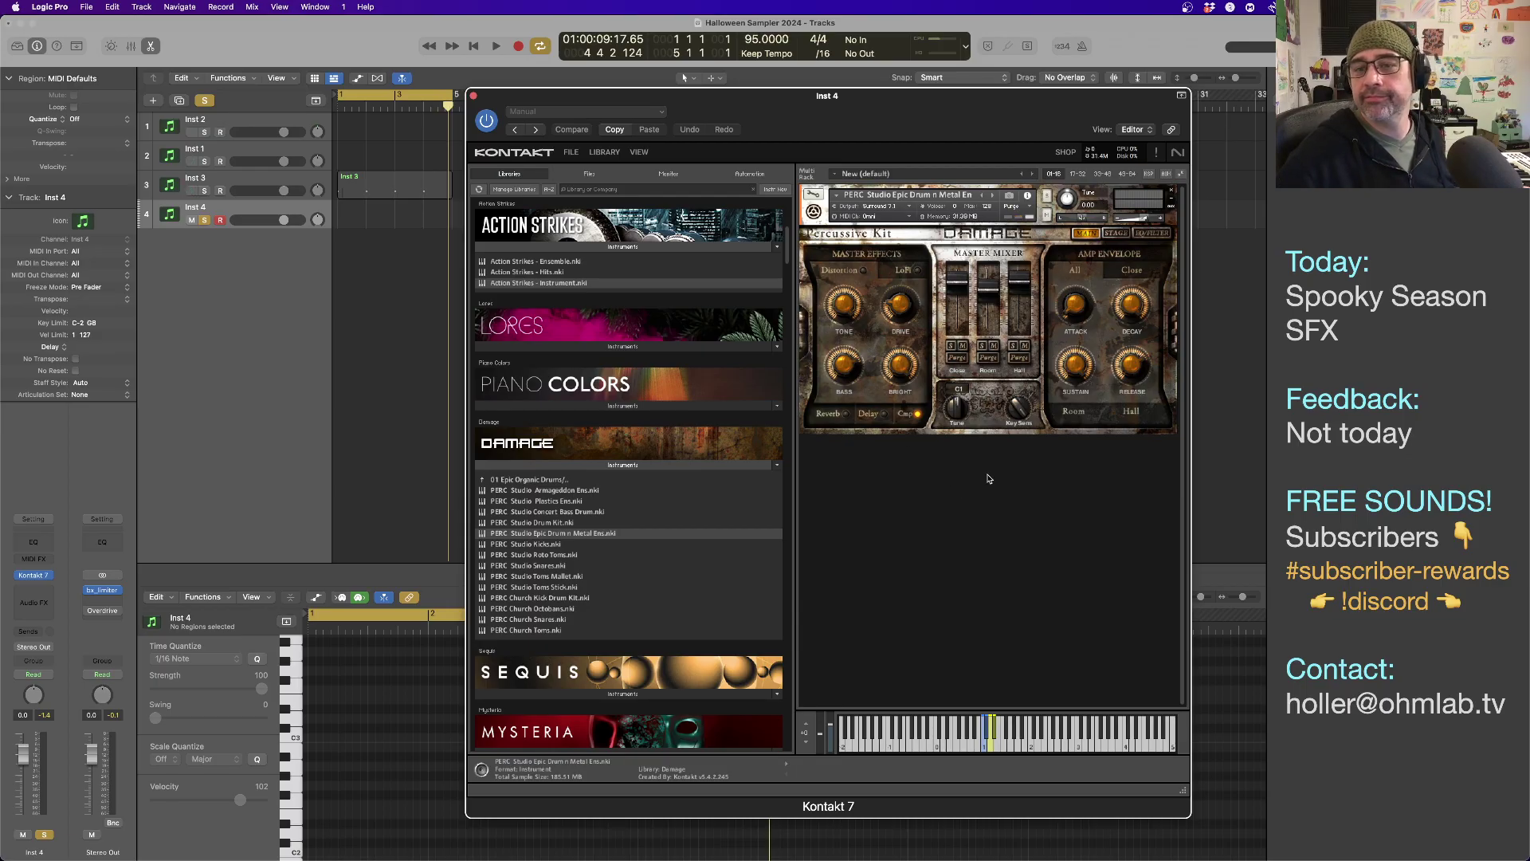
Reload PERC DaMaGeD Piano from Damage's 04 Hybrid FX Hits folder in place of the drum and metal ensemble.
left_click(536, 482)
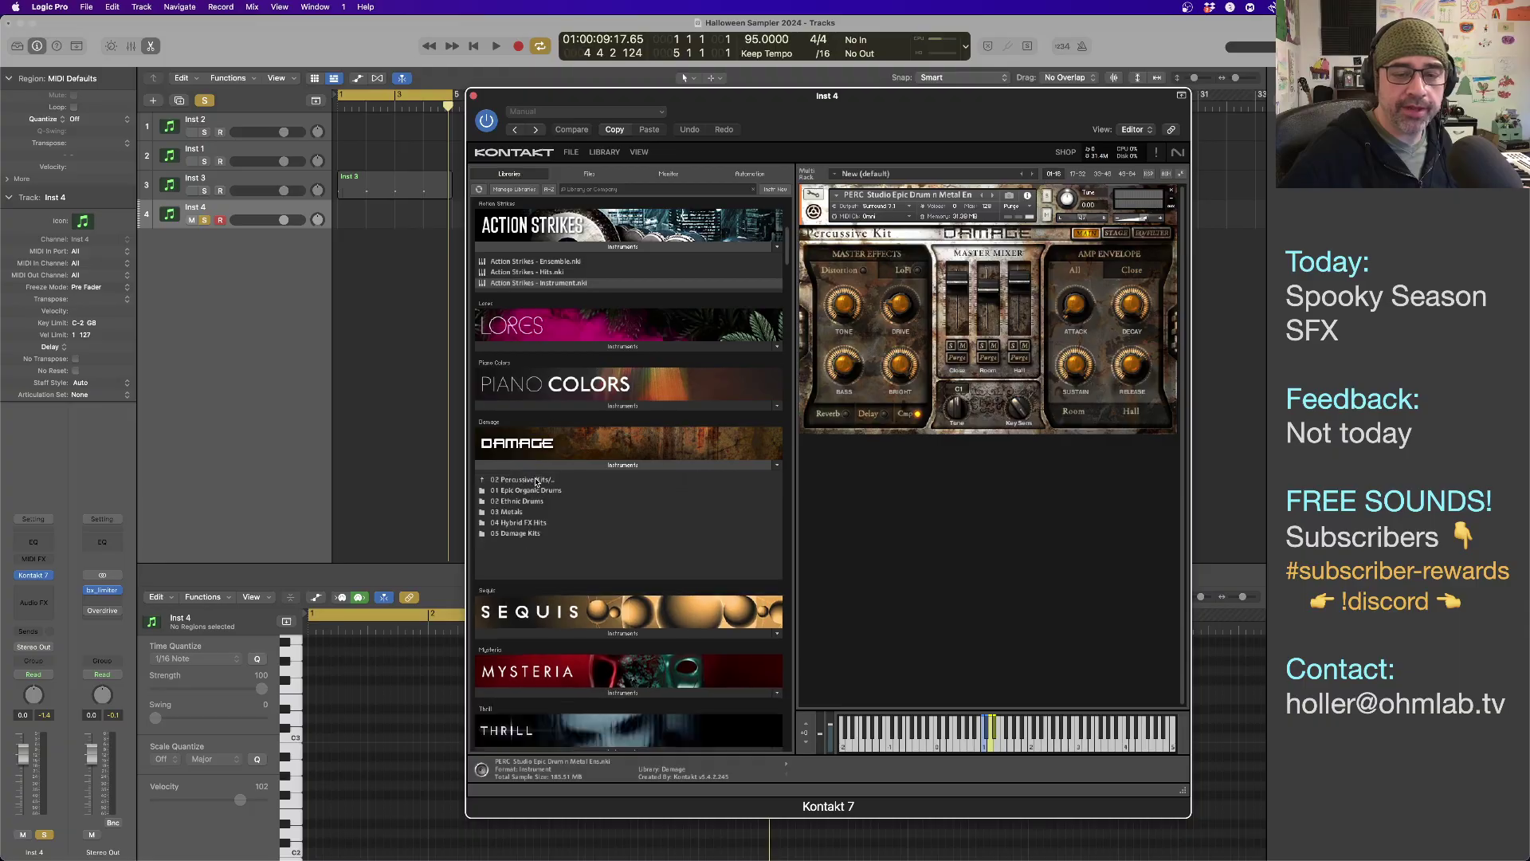
left_click(528, 523)
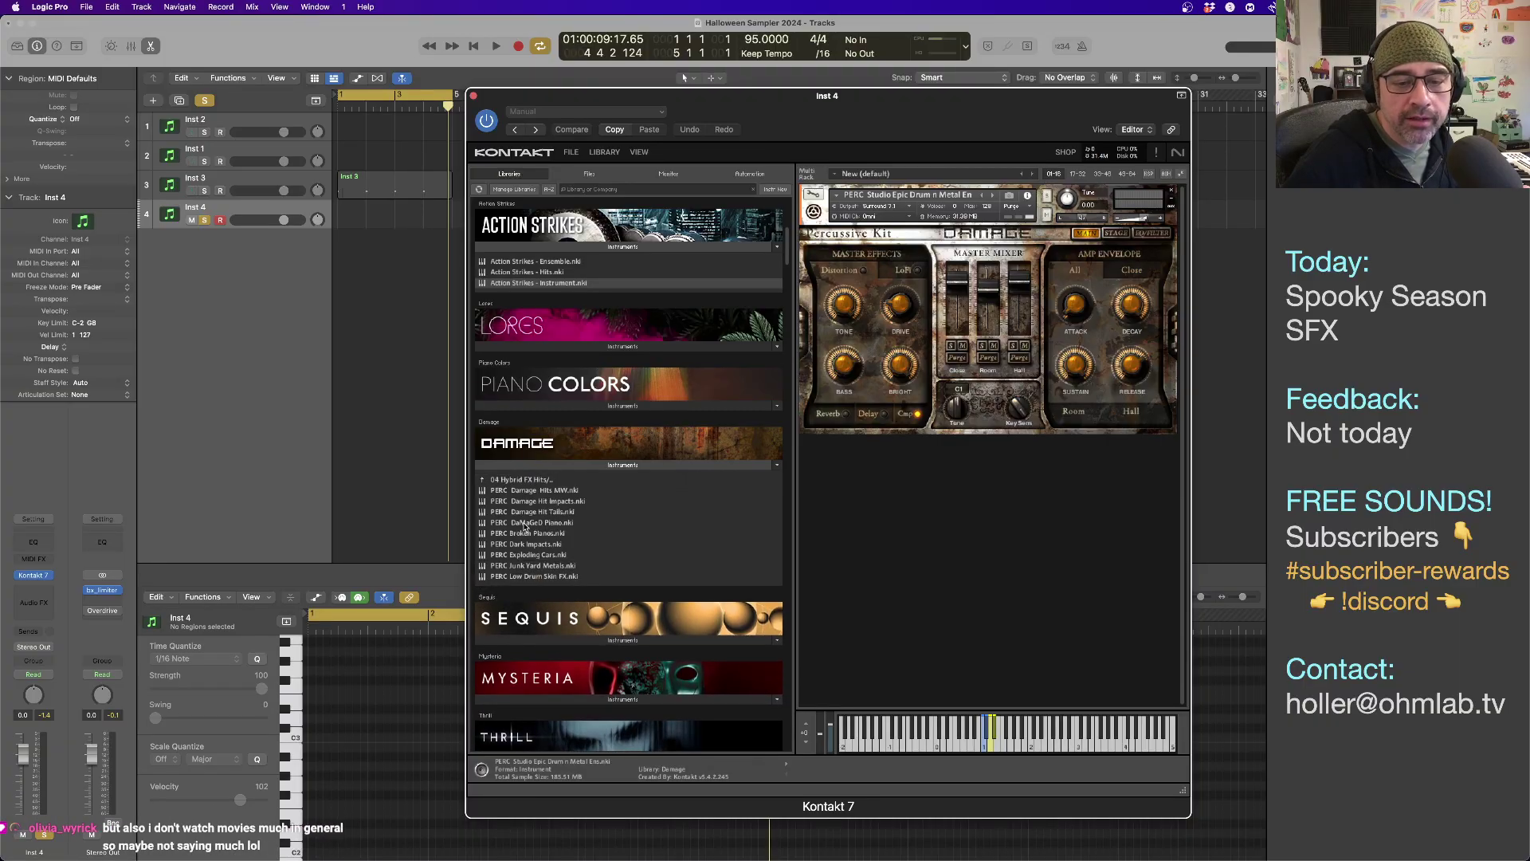
double_click(562, 523)
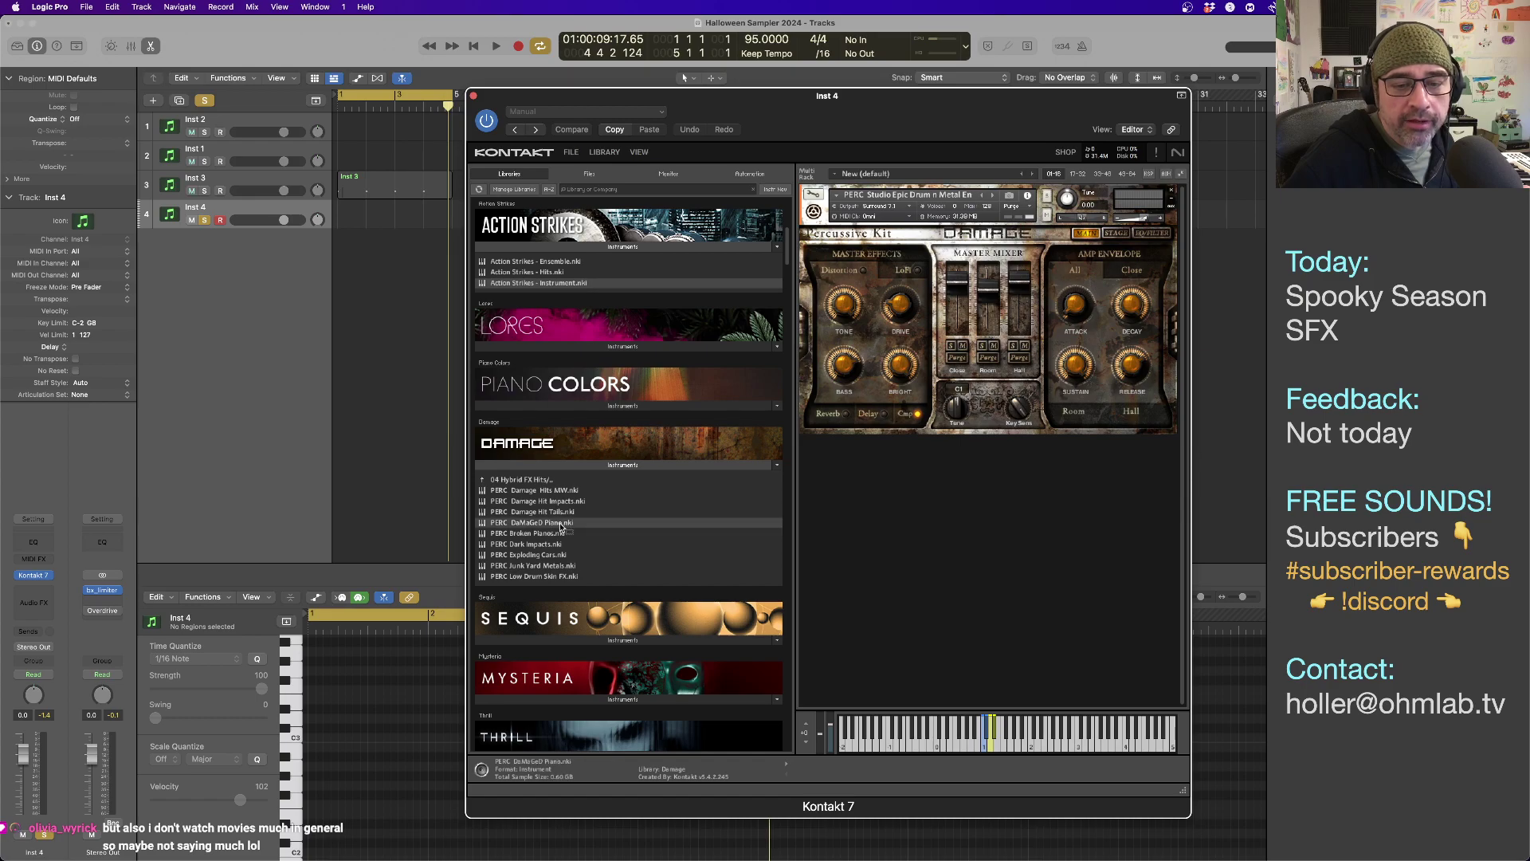
Try adding PERC Studio Epic Drum n Metal Ens from 01 Epic Organic Drums beneath the piano patch, then remove it from the rack.
left_click(549, 482)
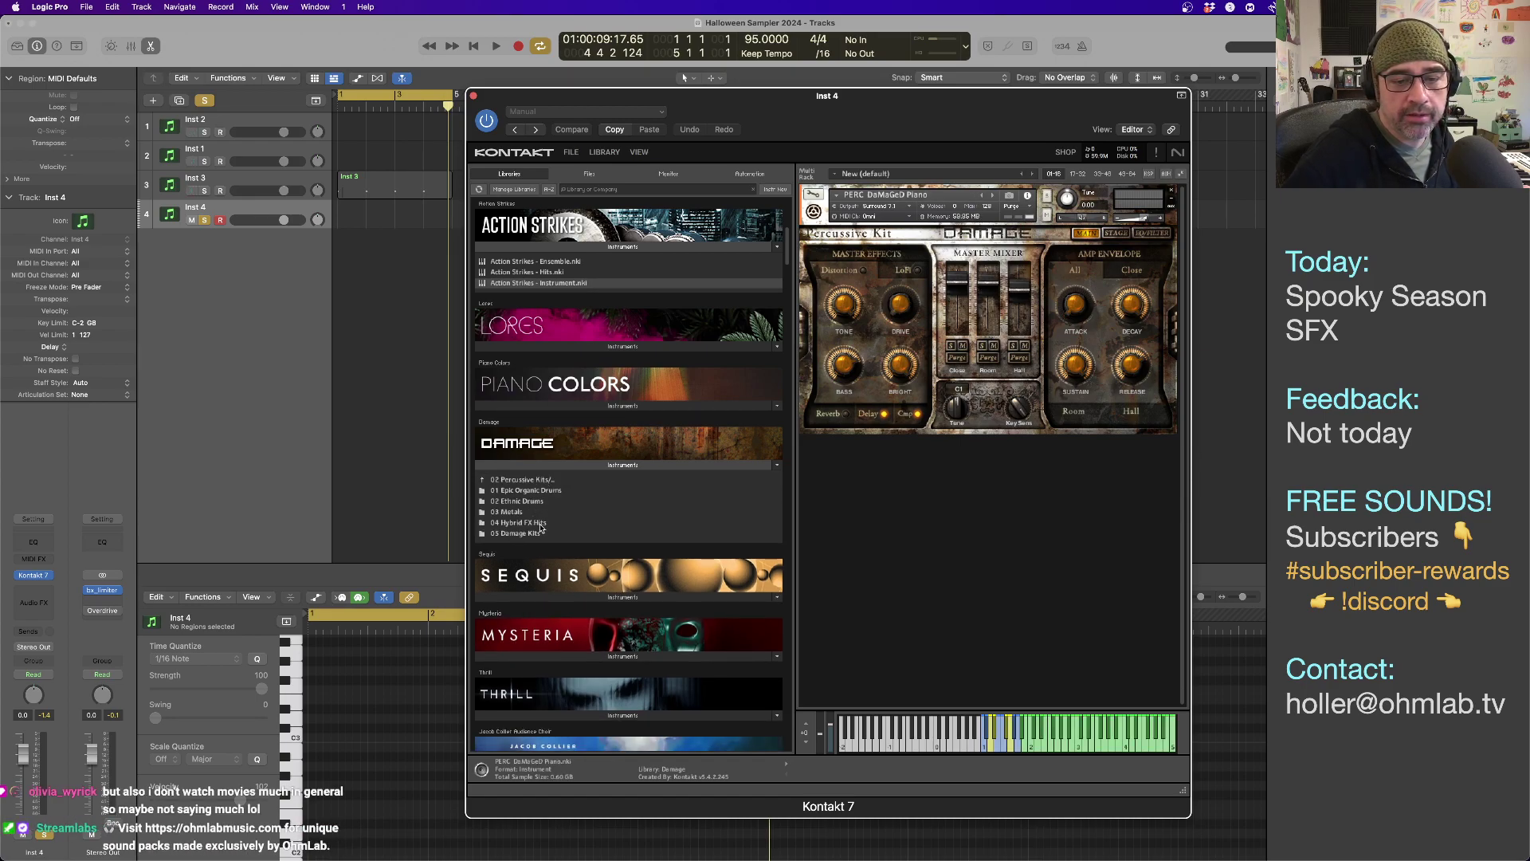
left_click(534, 492)
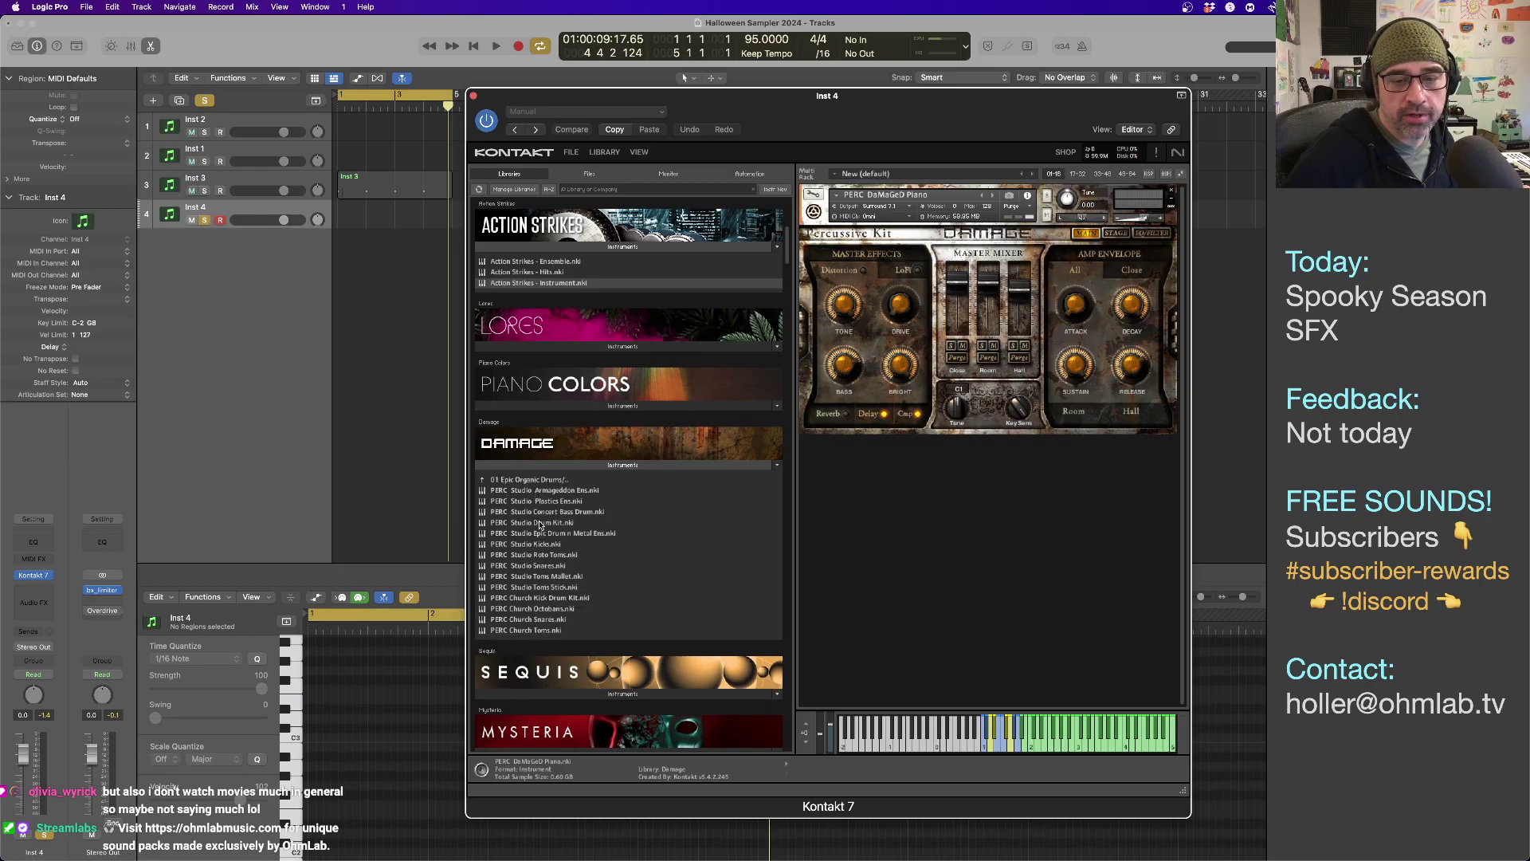
left_click_drag(546, 538, 921, 531)
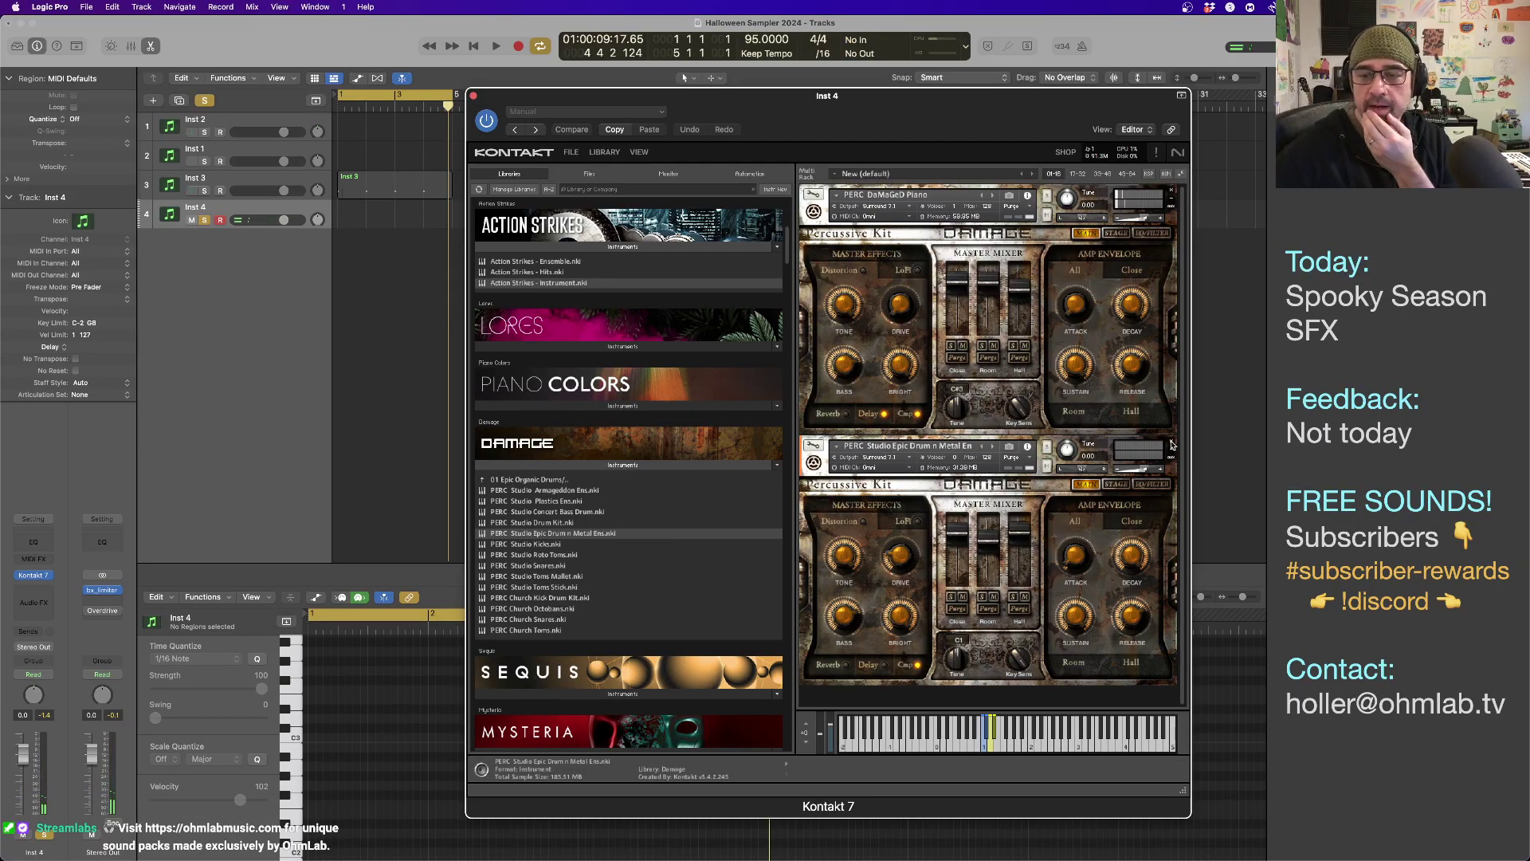
left_click(1171, 444)
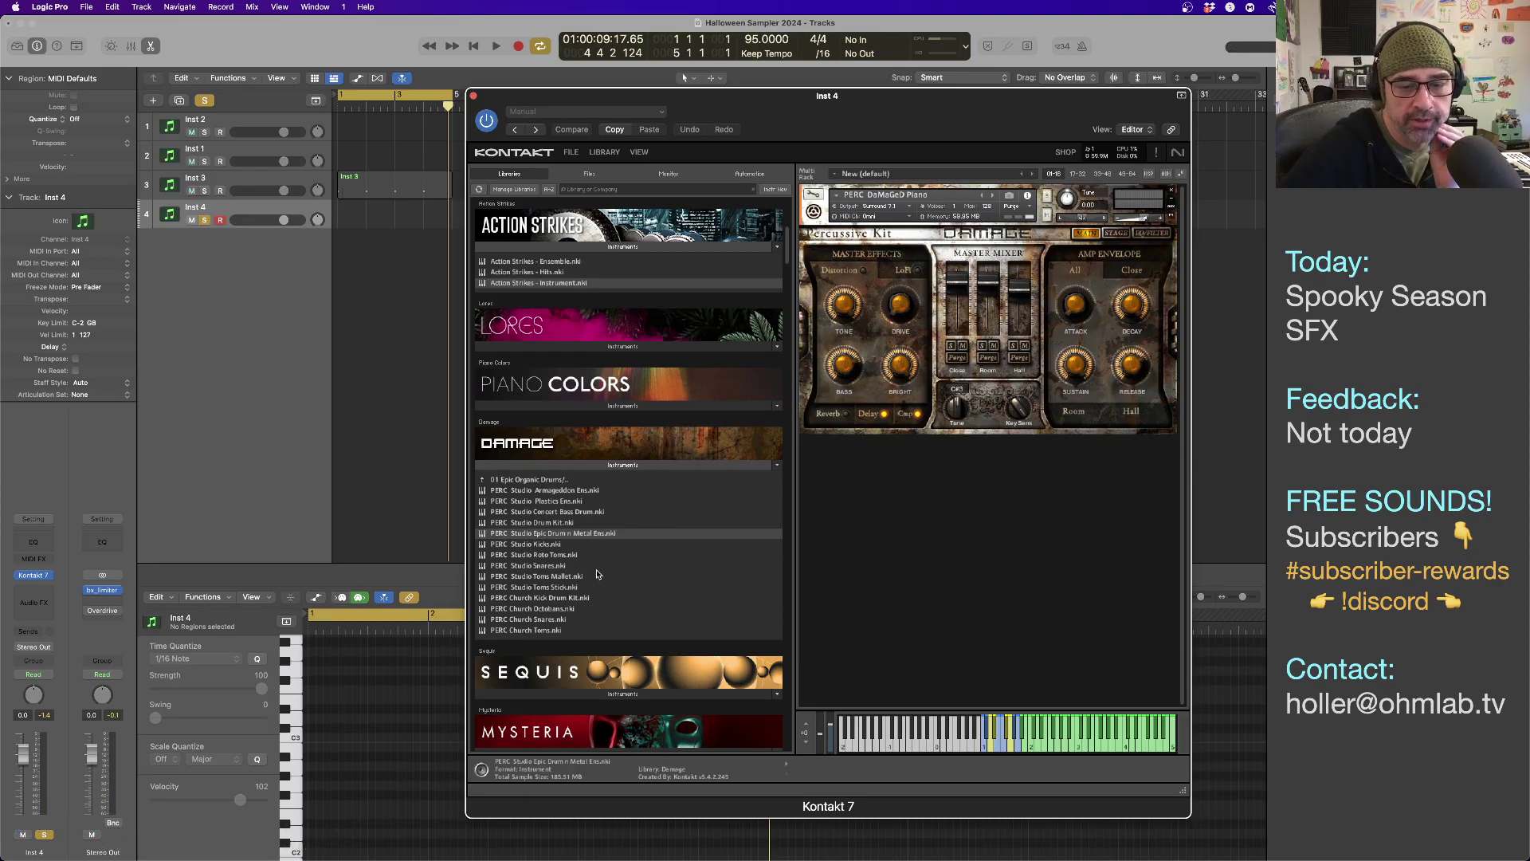
Look through the Kontakt libraries below Damage for another instrument to layer with the piano patch.
scroll(596, 573, "down", 5)
scroll(596, 574, "up", 3)
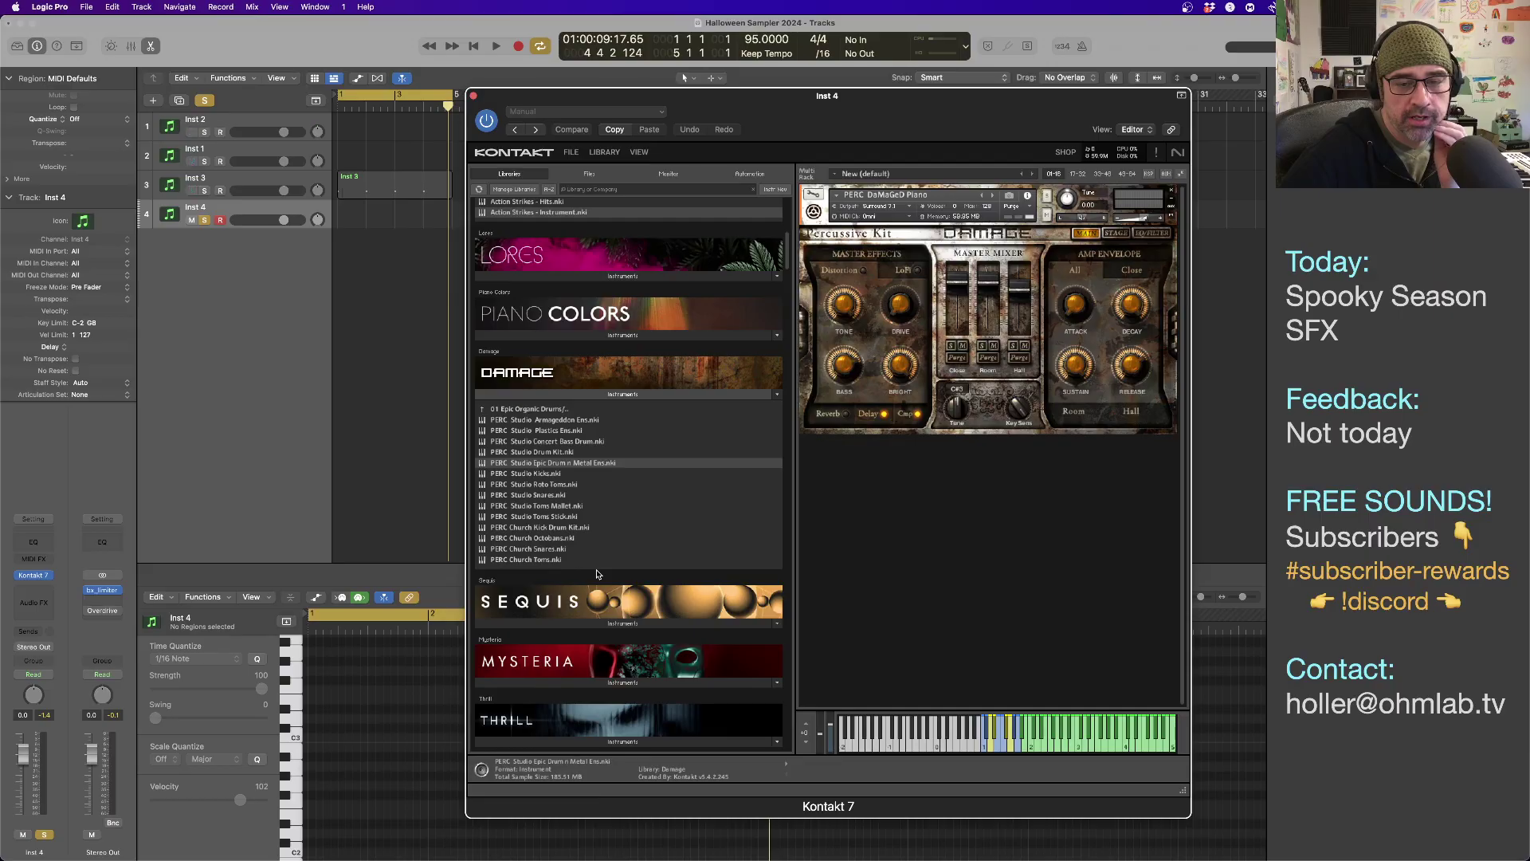
scroll(596, 574, "down", 9)
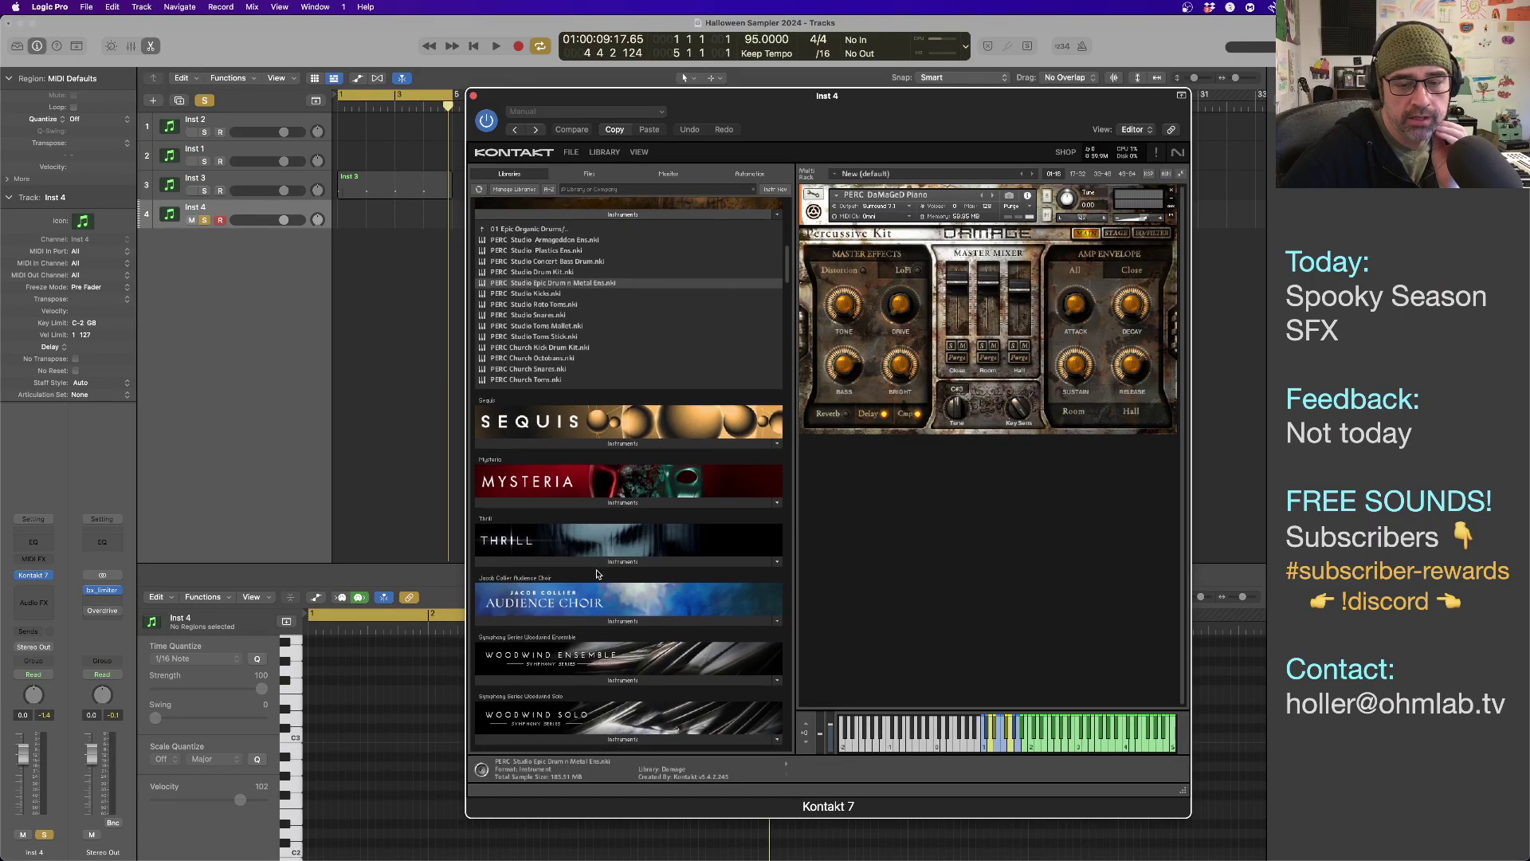
scroll(596, 573, "down", 20)
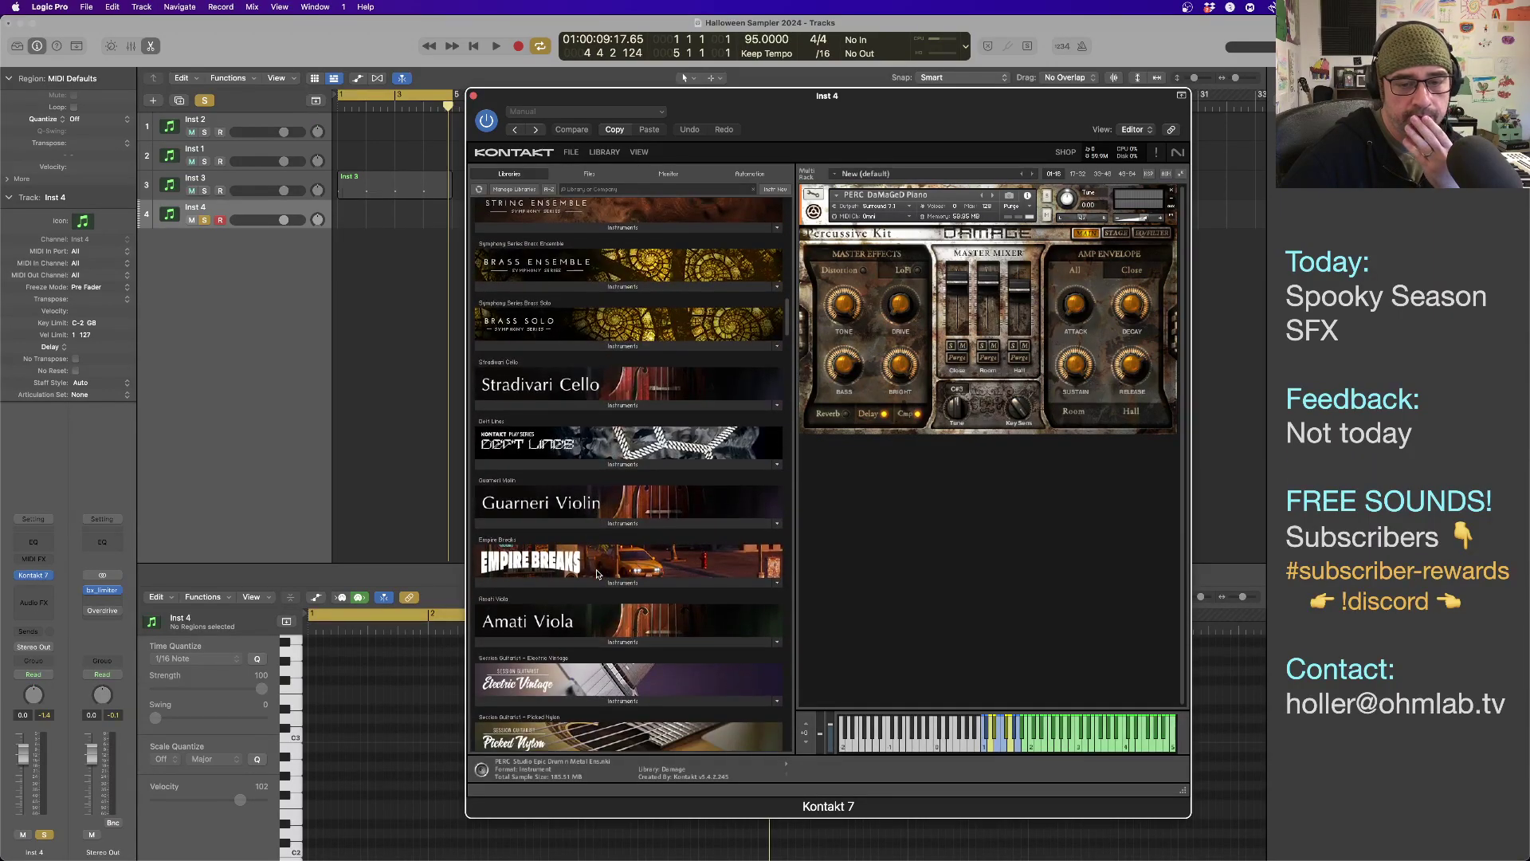
scroll(597, 574, "down", 20)
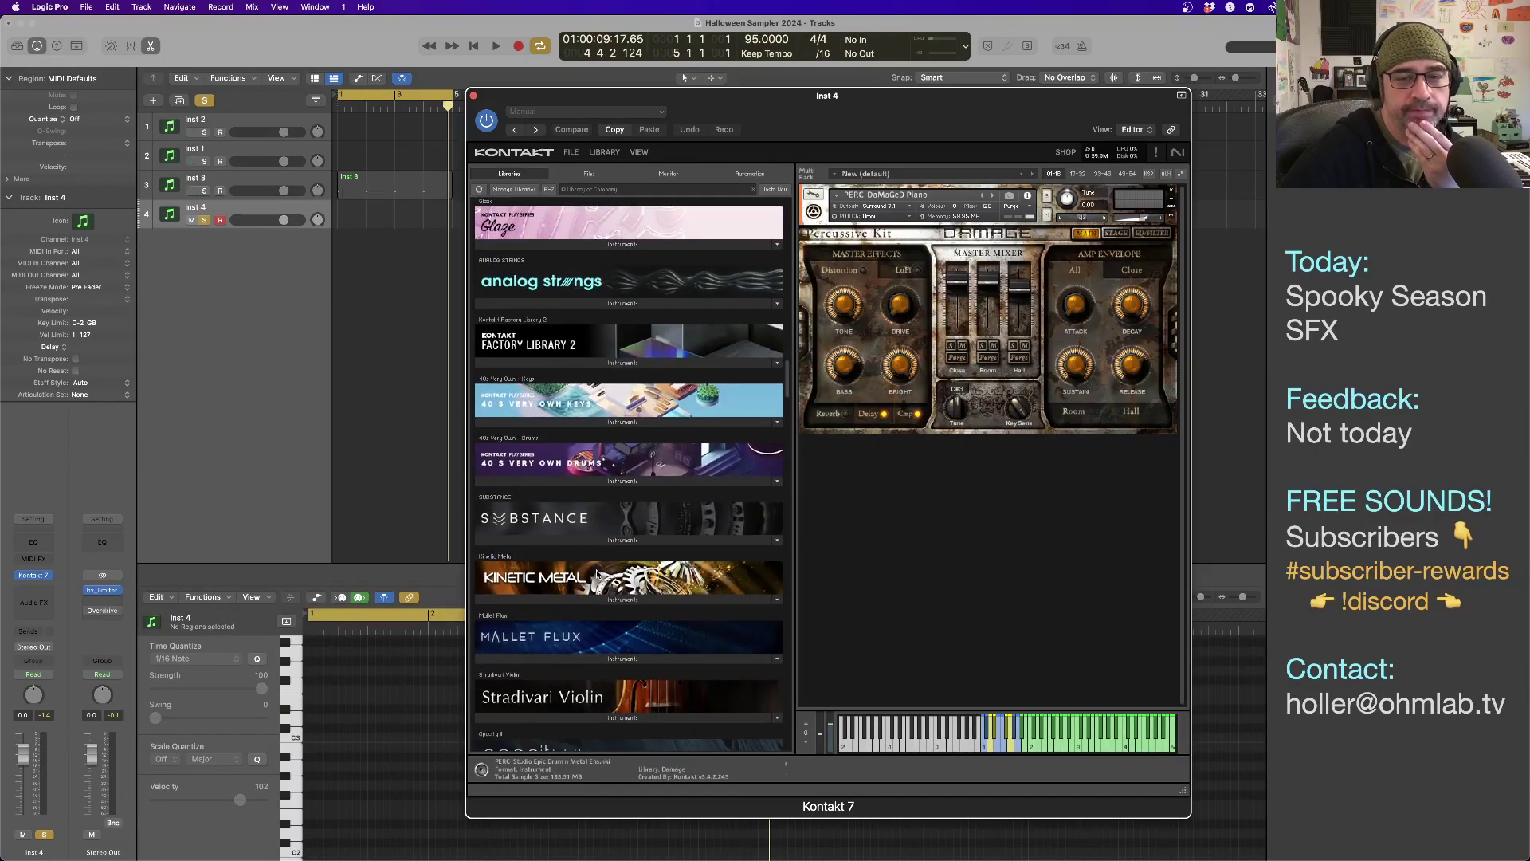
scroll(596, 574, "down", 8)
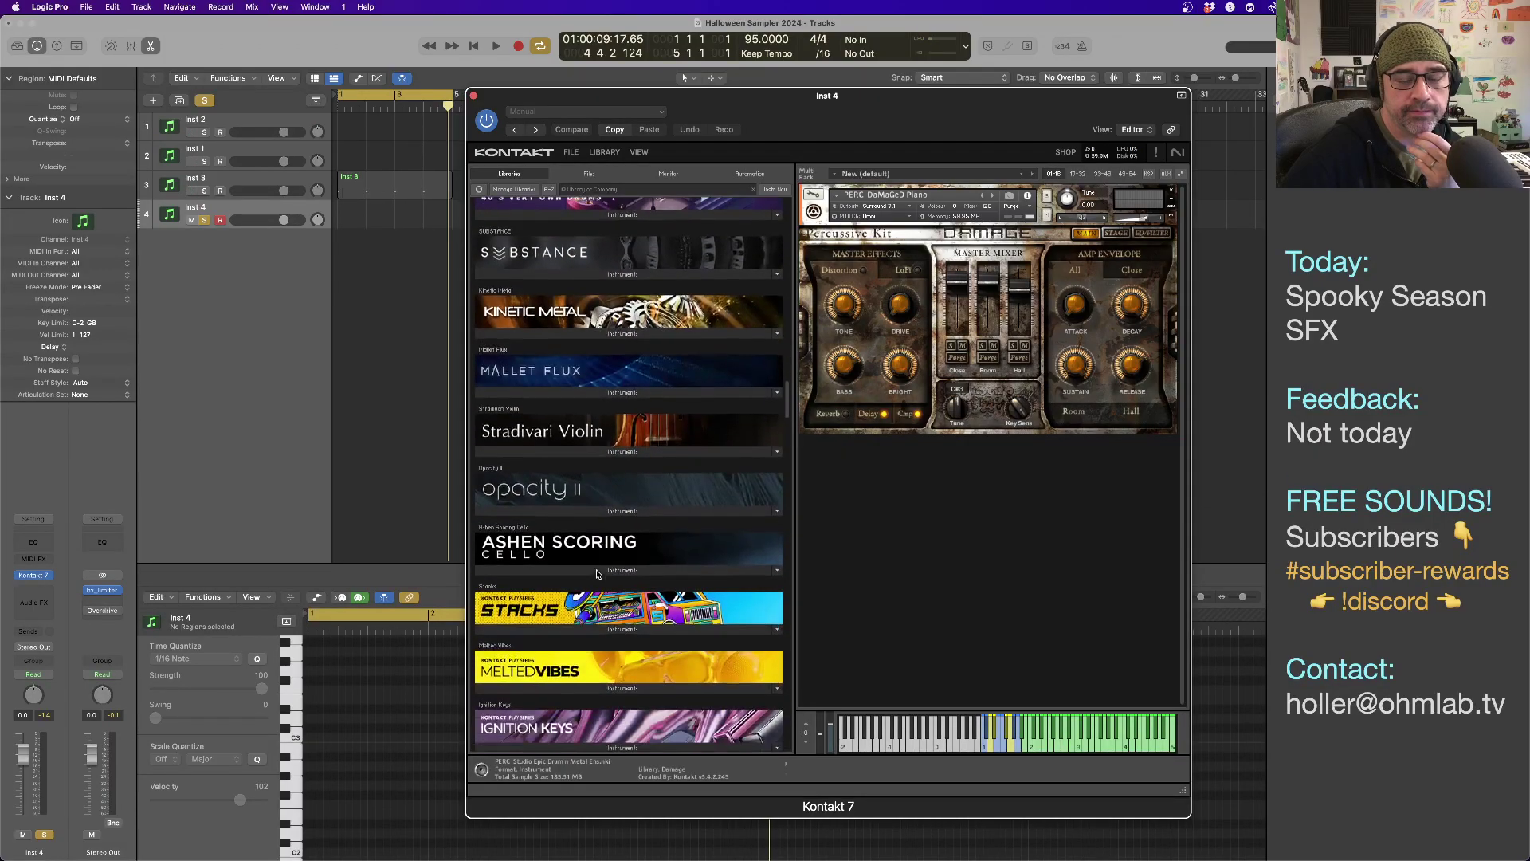
Add the SUBSTANCE instrument from the Kontakt library to the Inst 4 rack, below PERC DaMaGeD Piano.
scroll(596, 572, "down", 9)
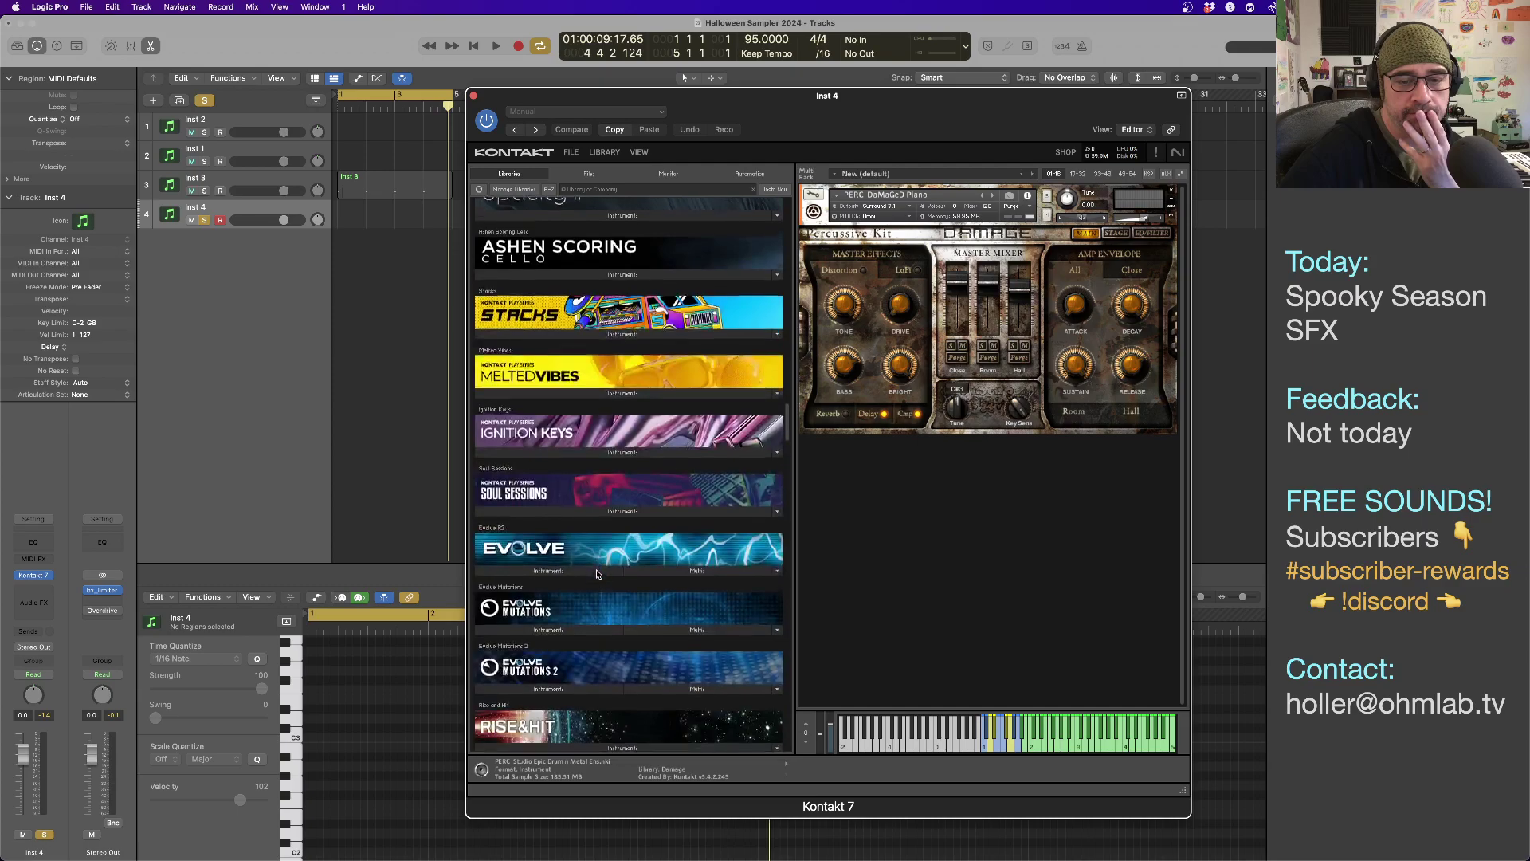
scroll(596, 574, "up", 13)
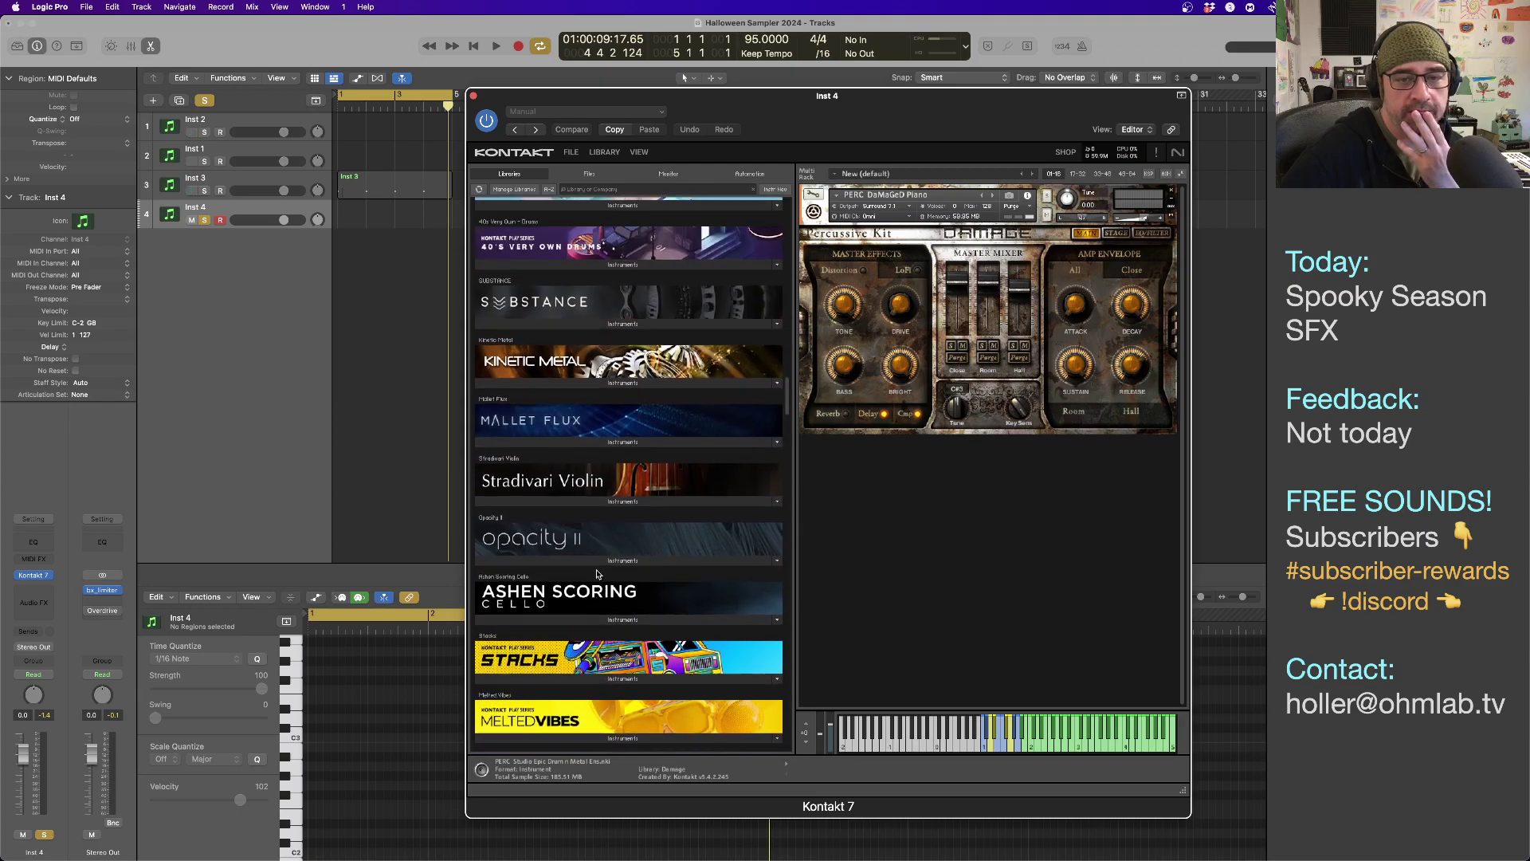
scroll(596, 574, "up", 3)
left_click(622, 492)
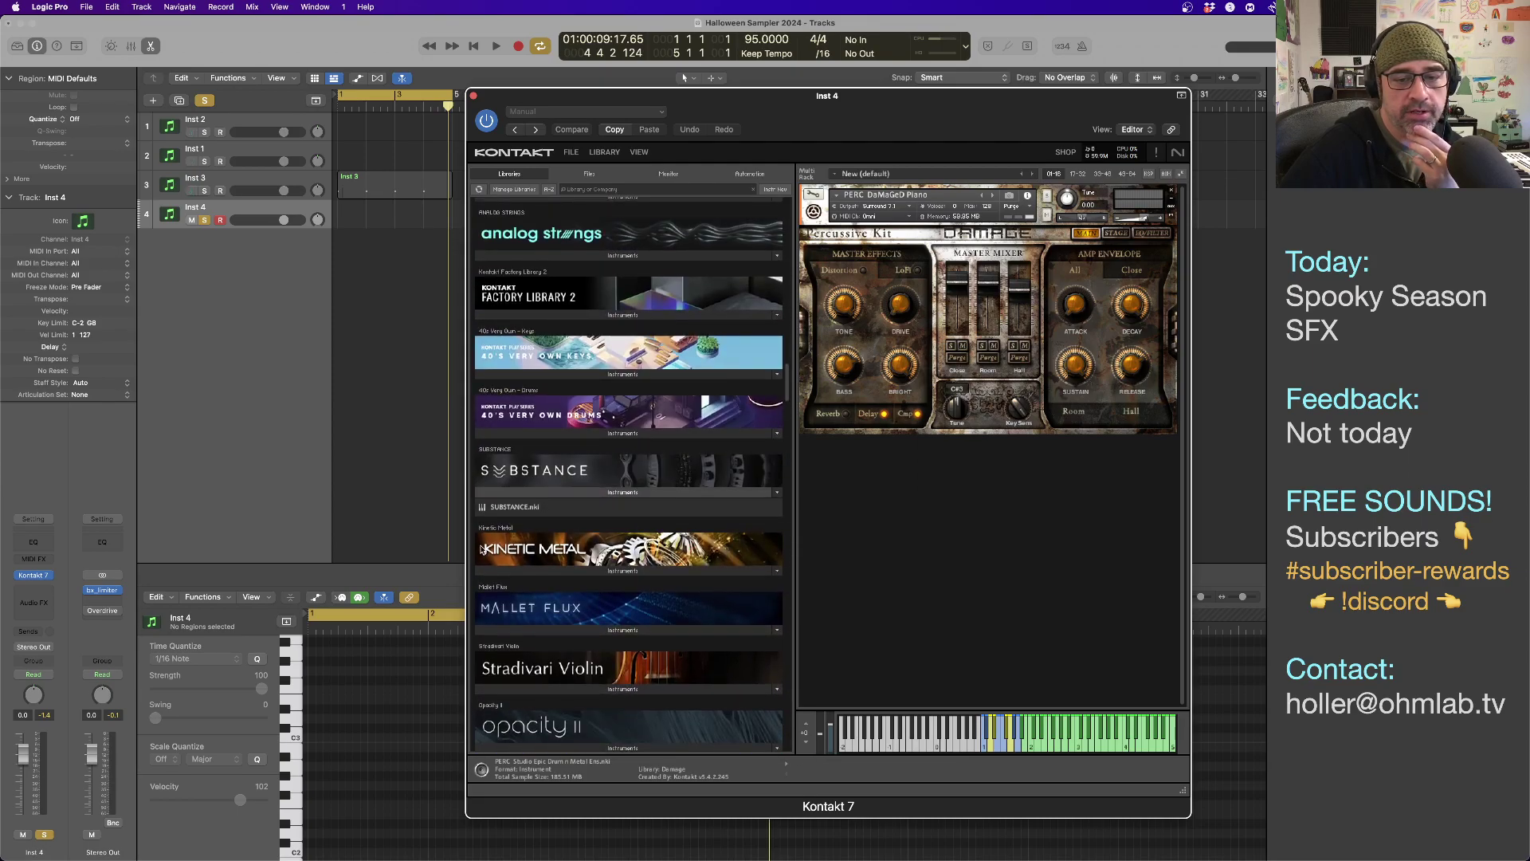
left_click_drag(501, 510, 905, 467)
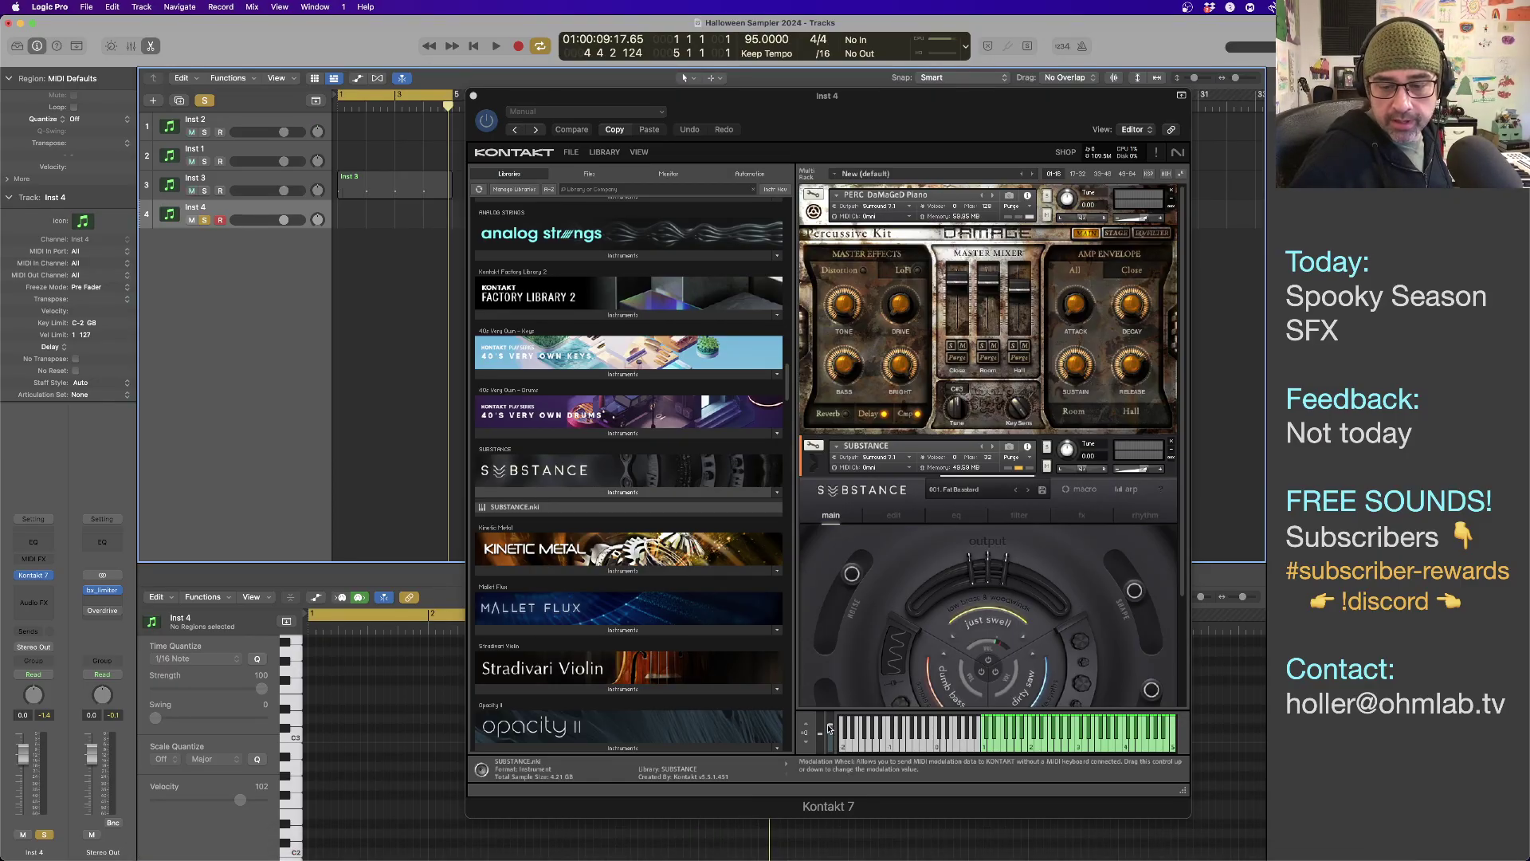
Lower the Substance instrument's volume and modulation, and load its DVS 01. Black Tunnel preset.
left_click_drag(829, 728, 832, 753)
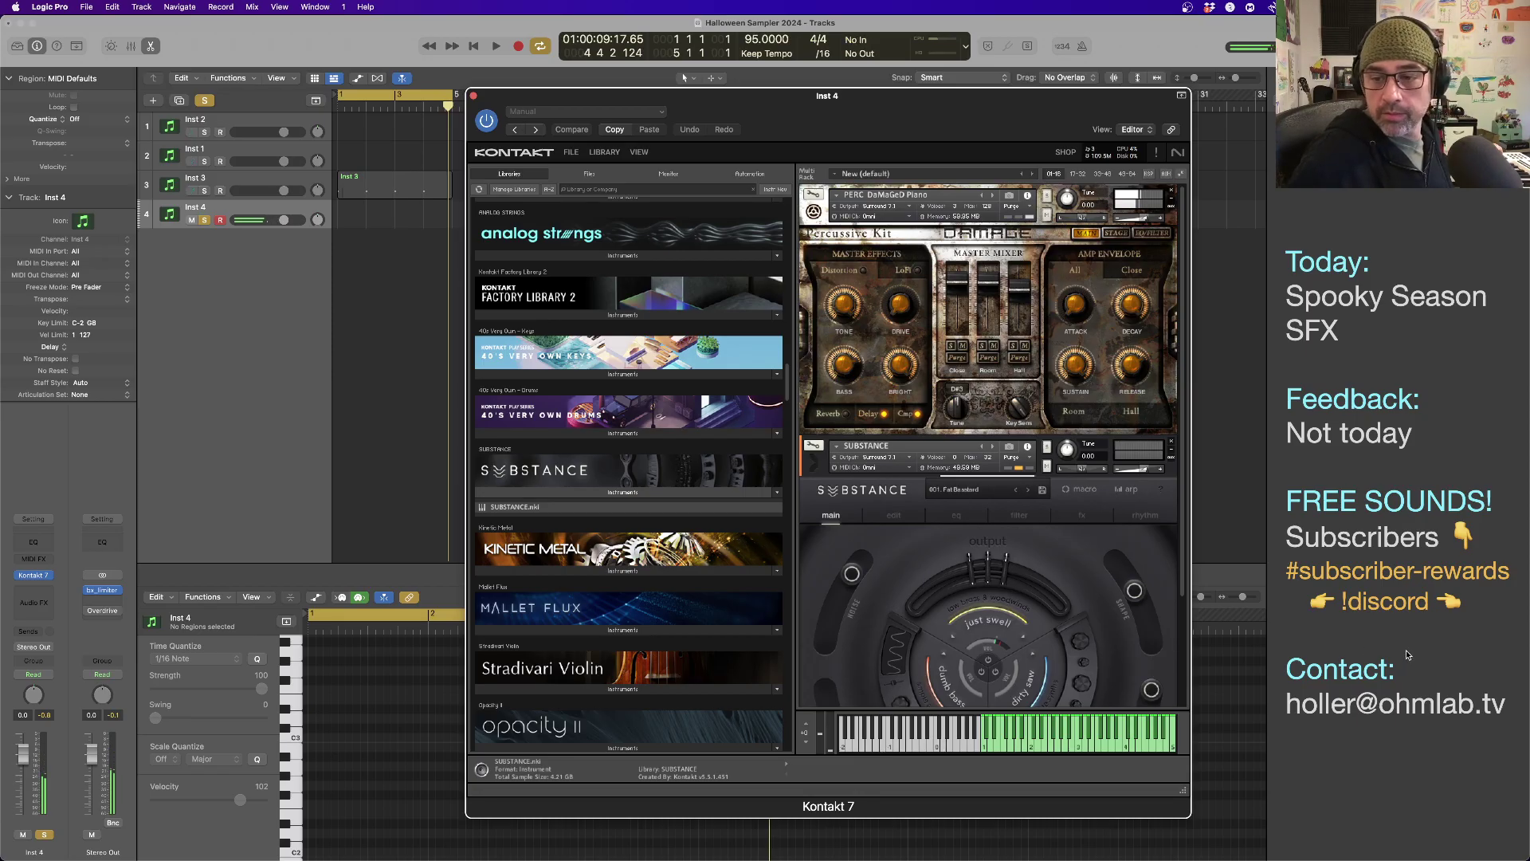
left_click_drag(1146, 469, 1119, 472)
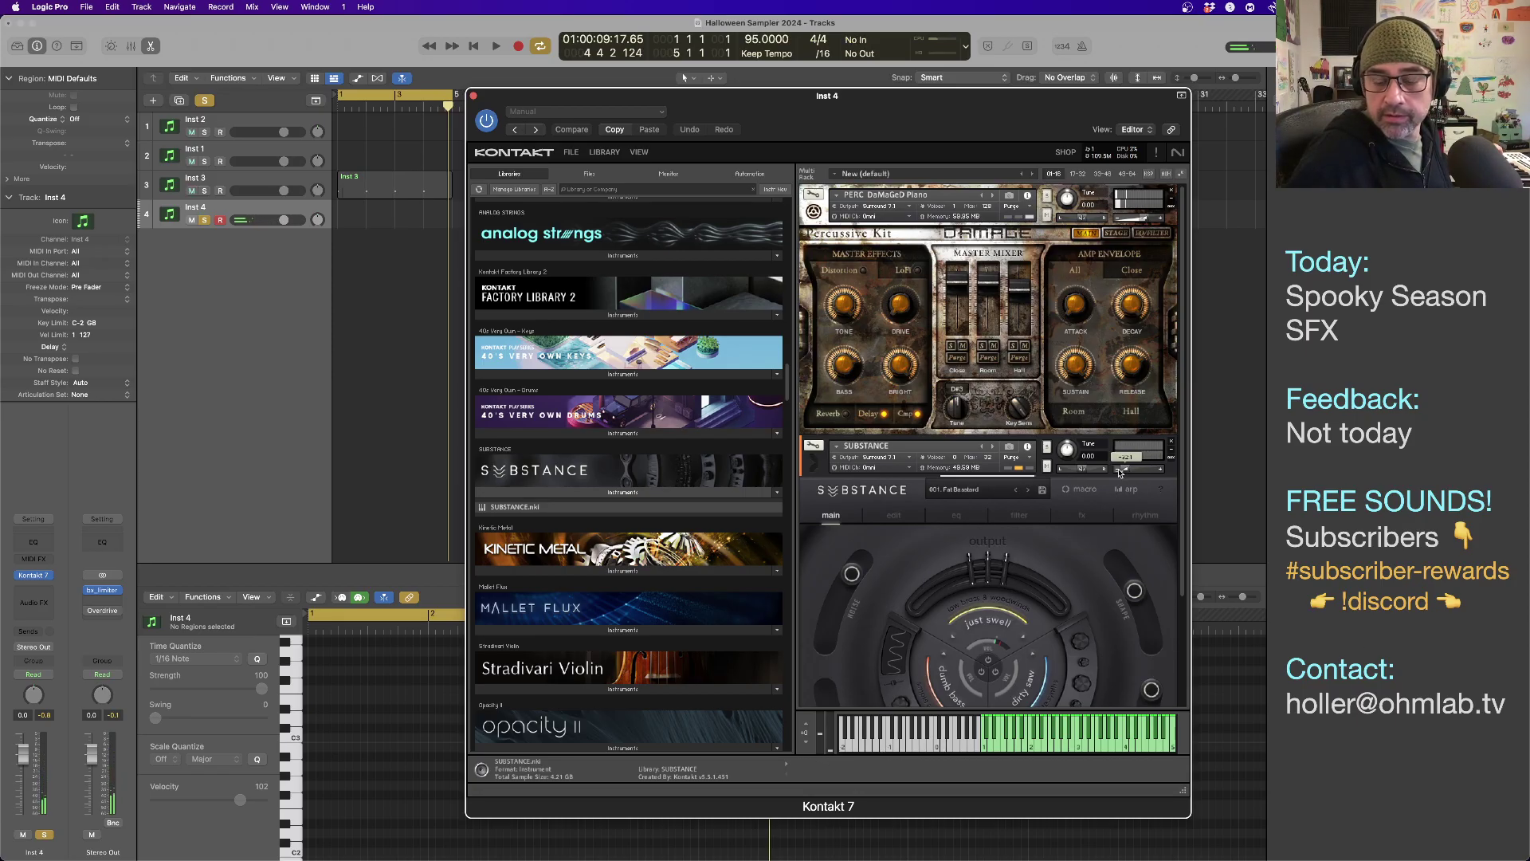
left_click(964, 489)
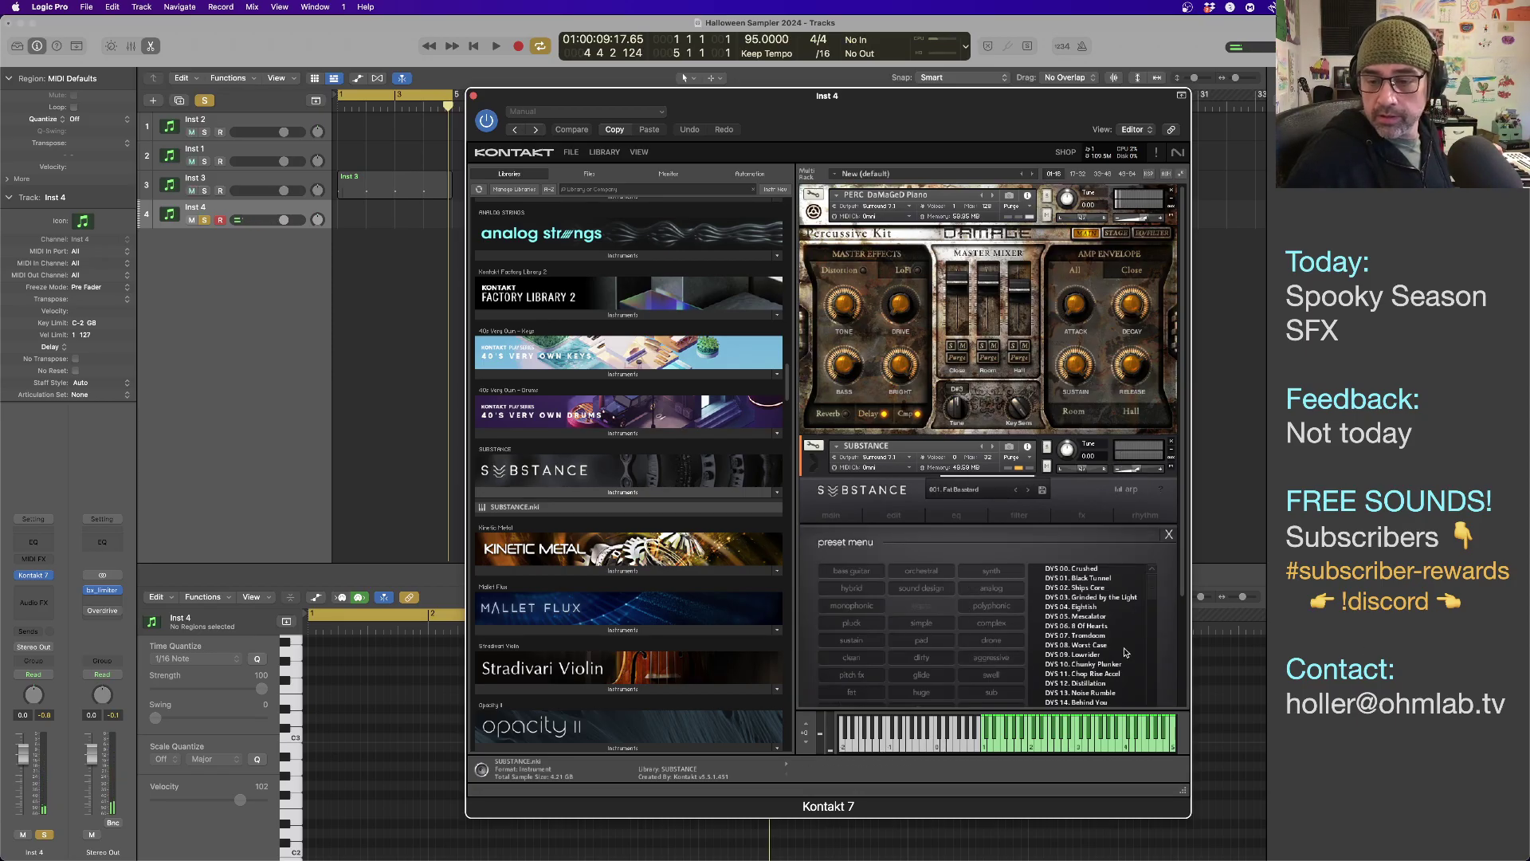
left_click(1119, 580)
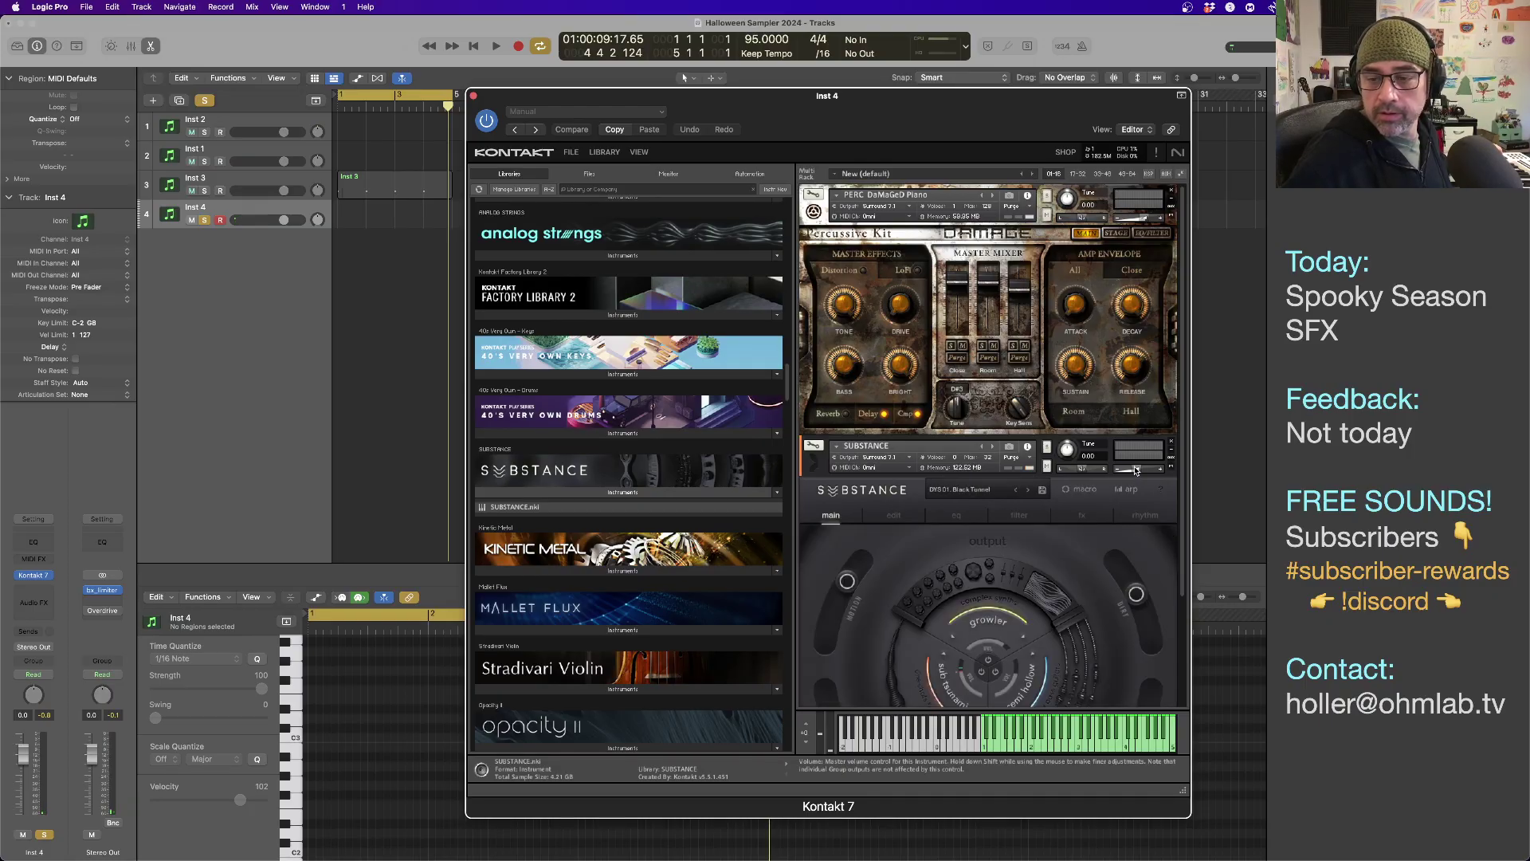
left_click_drag(1136, 470, 1131, 470)
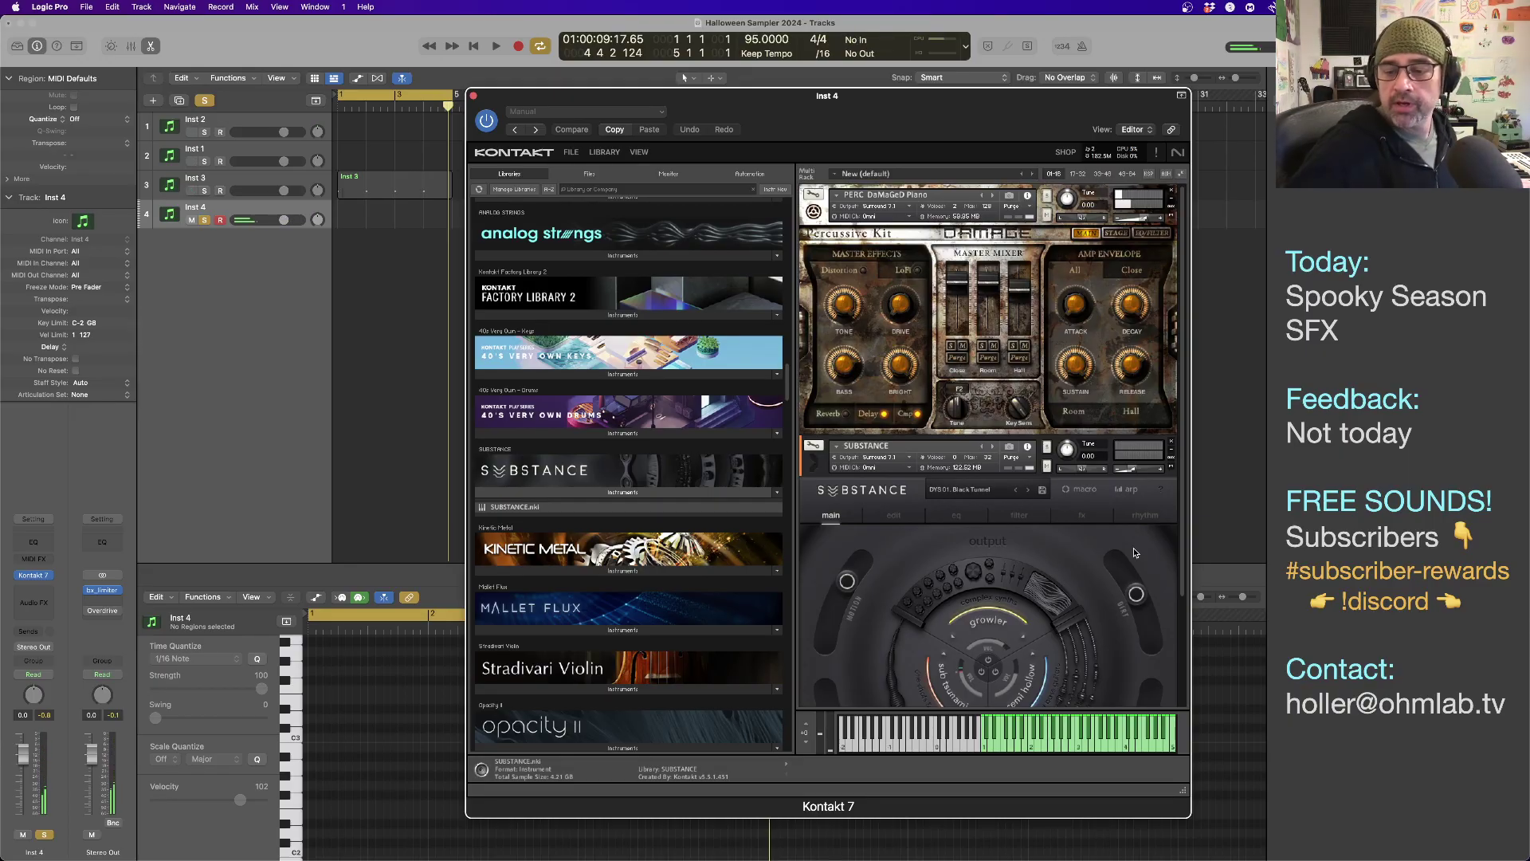
scroll(1092, 569, "down", 3)
scroll(1092, 568, "down", 4)
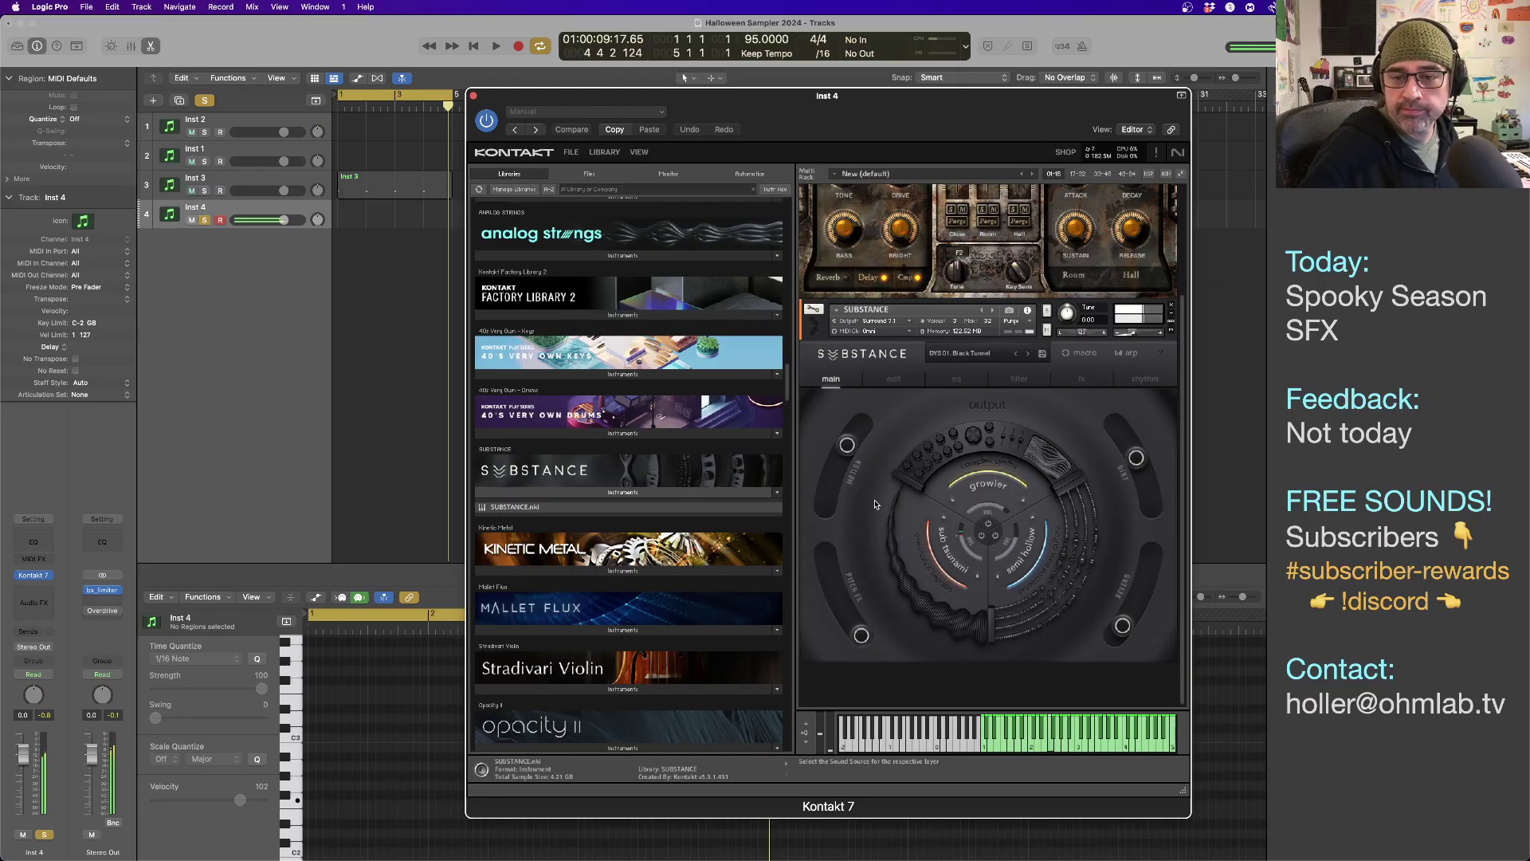
scroll(876, 504, "up", 5)
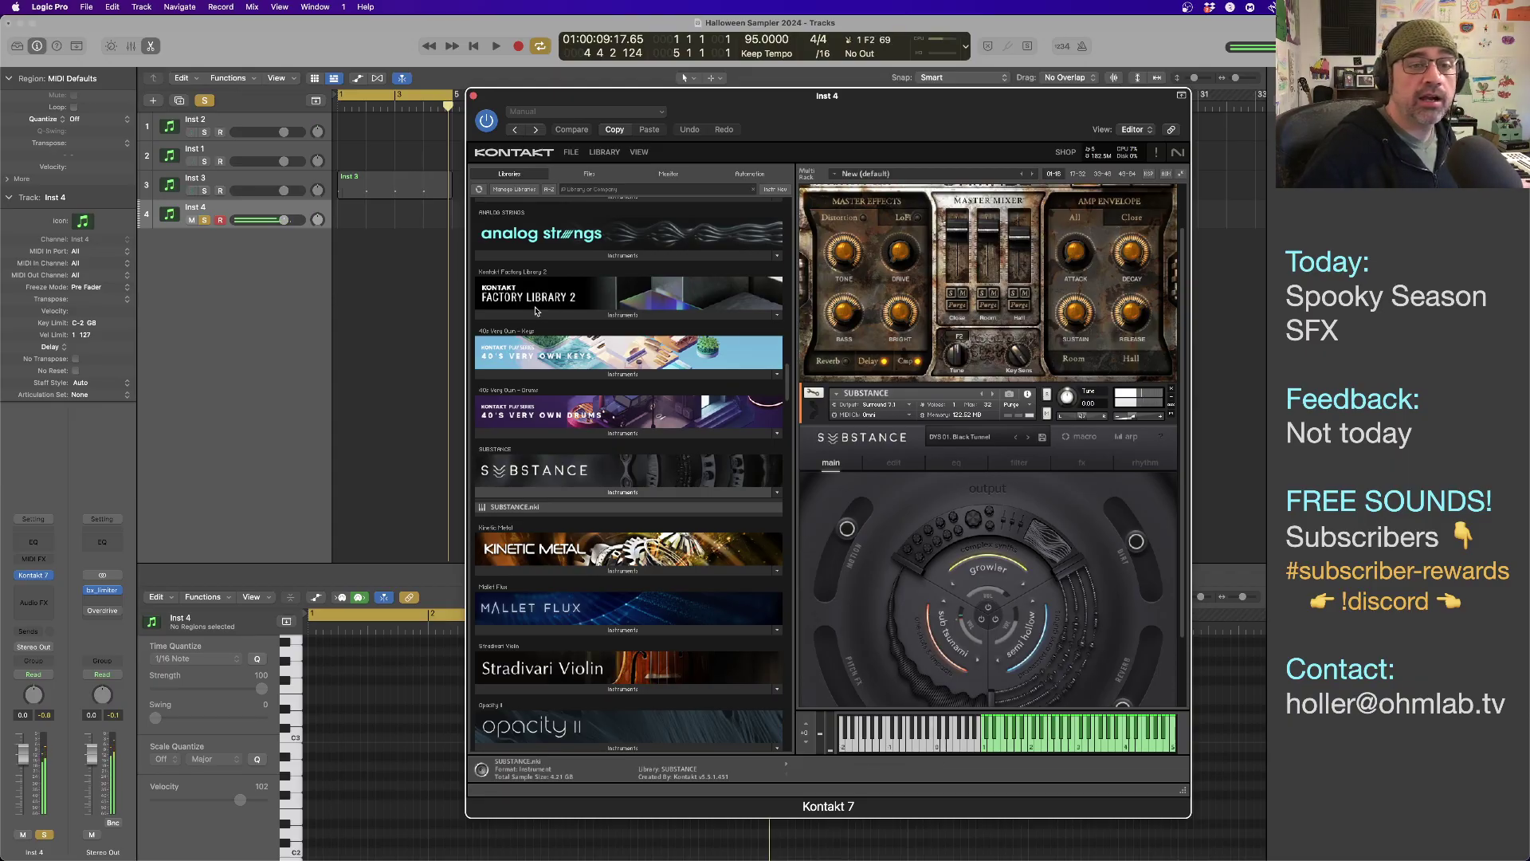
Record a sustained low F2 note on the Inst 4 track from the project start.
left_click(351, 220)
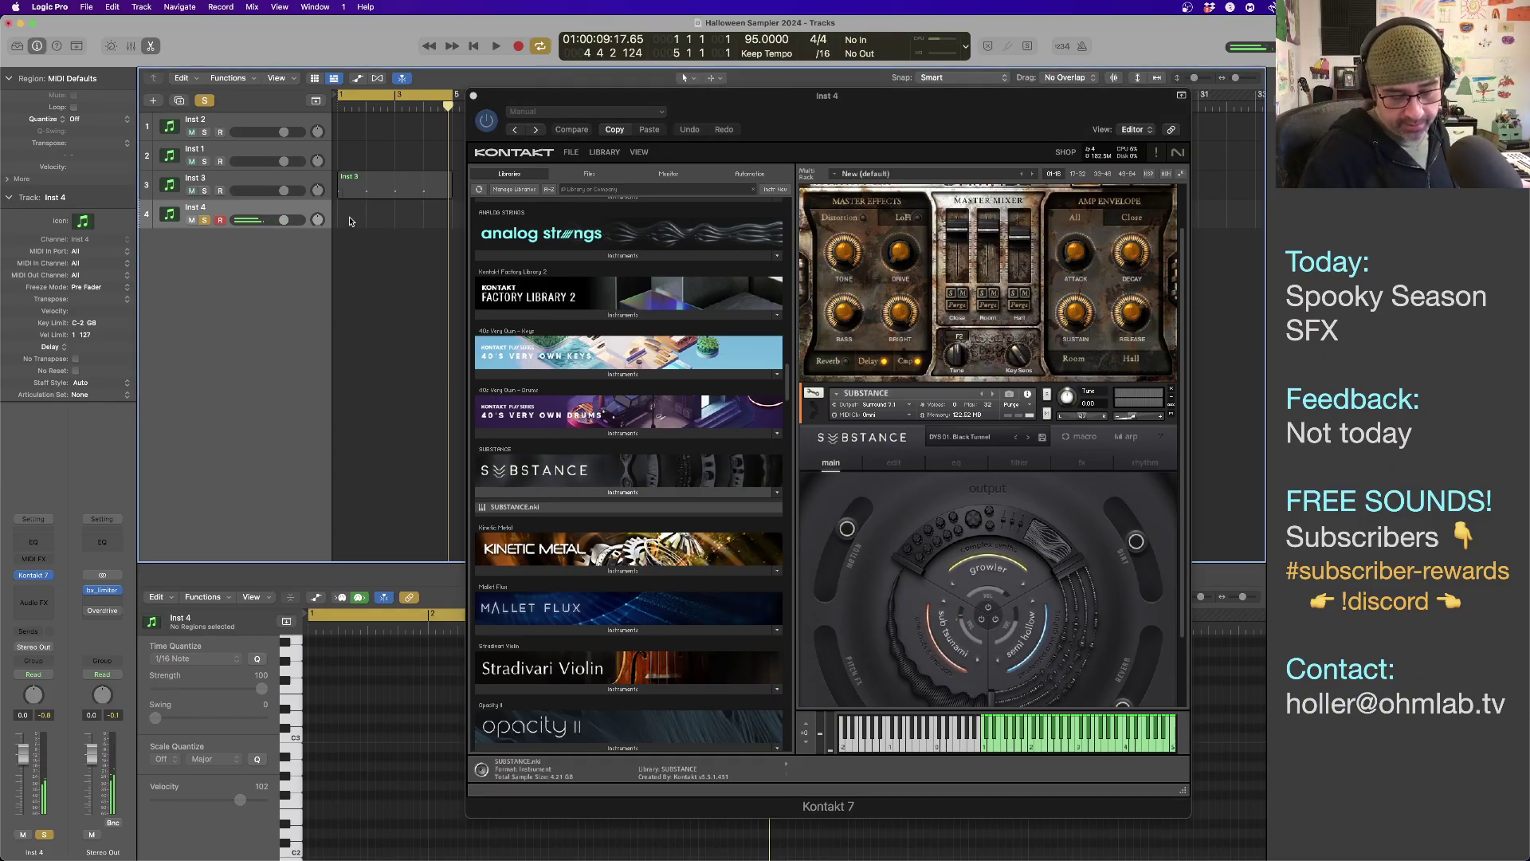
key("Return")
key("r")
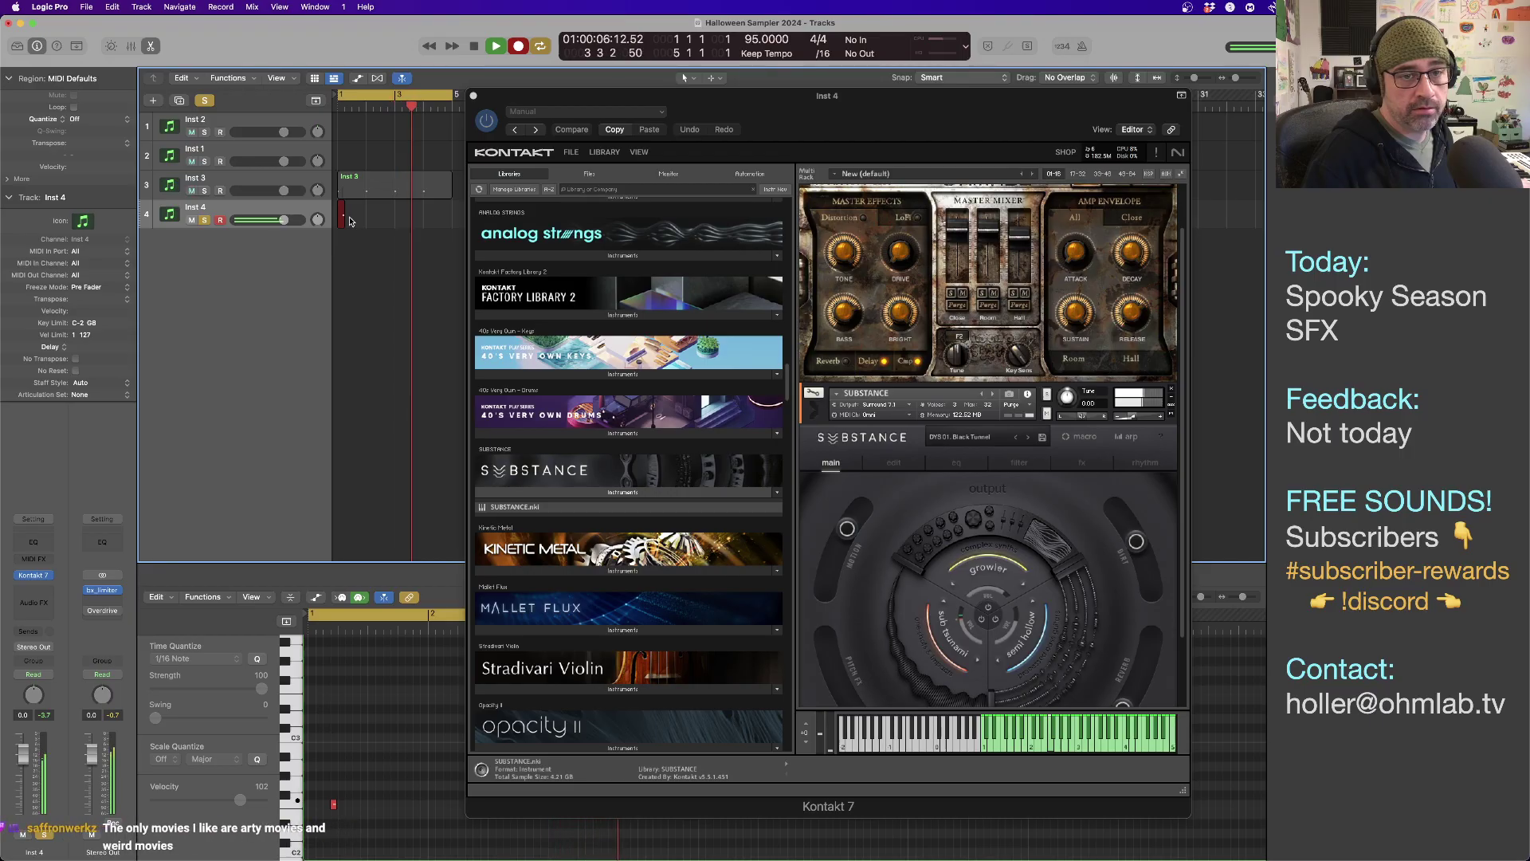
key("space")
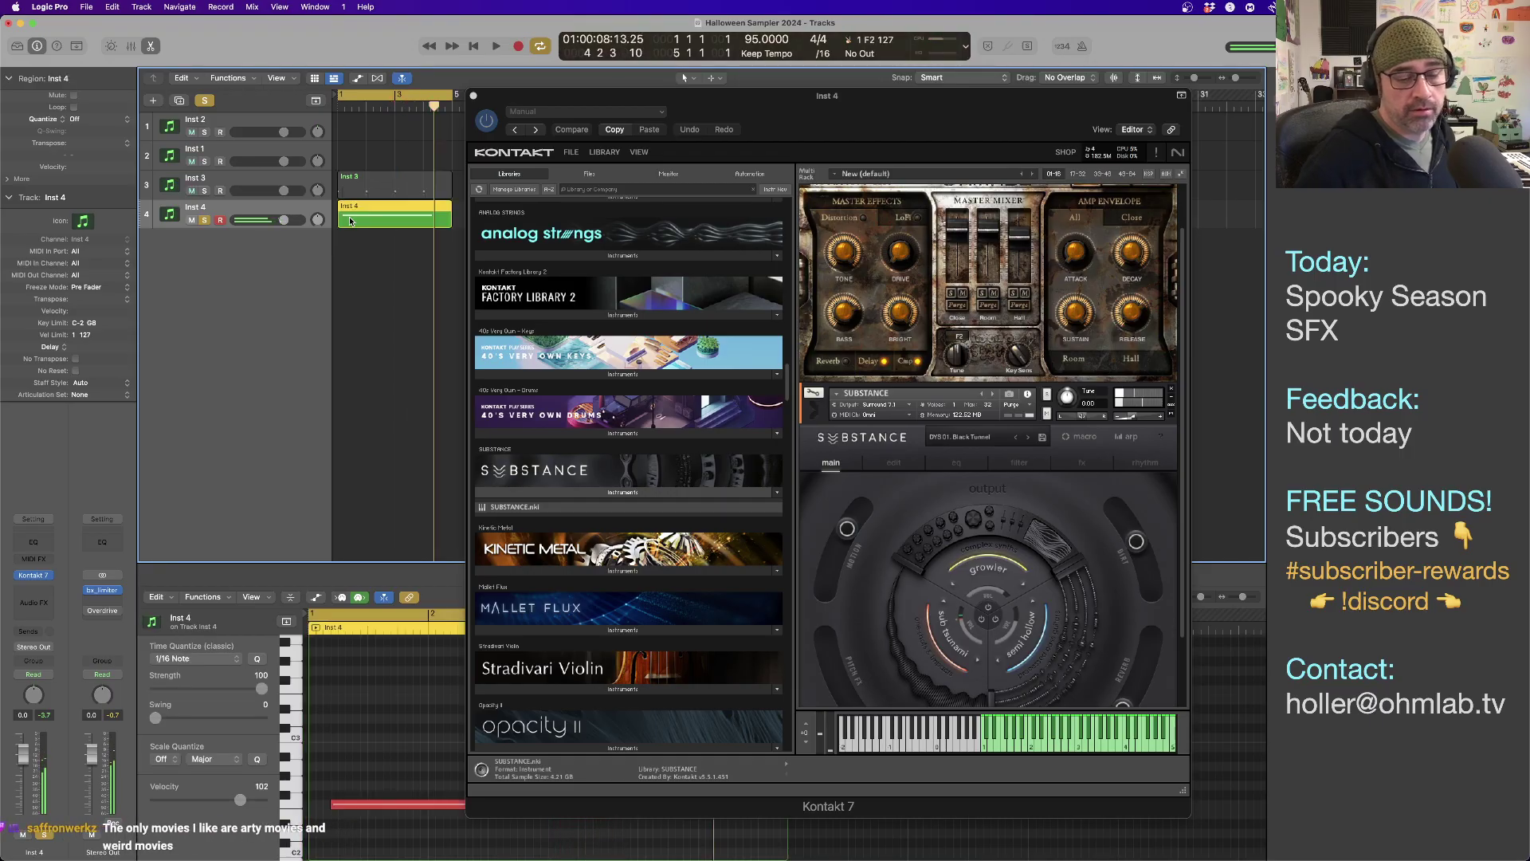
Shift the recorded Inst 4 note earlier to about the start of bar 1 and turn off the track's solo.
mouse_move(376, 811)
left_mouse_down()
mouse_move(348, 810)
mouse_move(361, 809)
left_mouse_up()
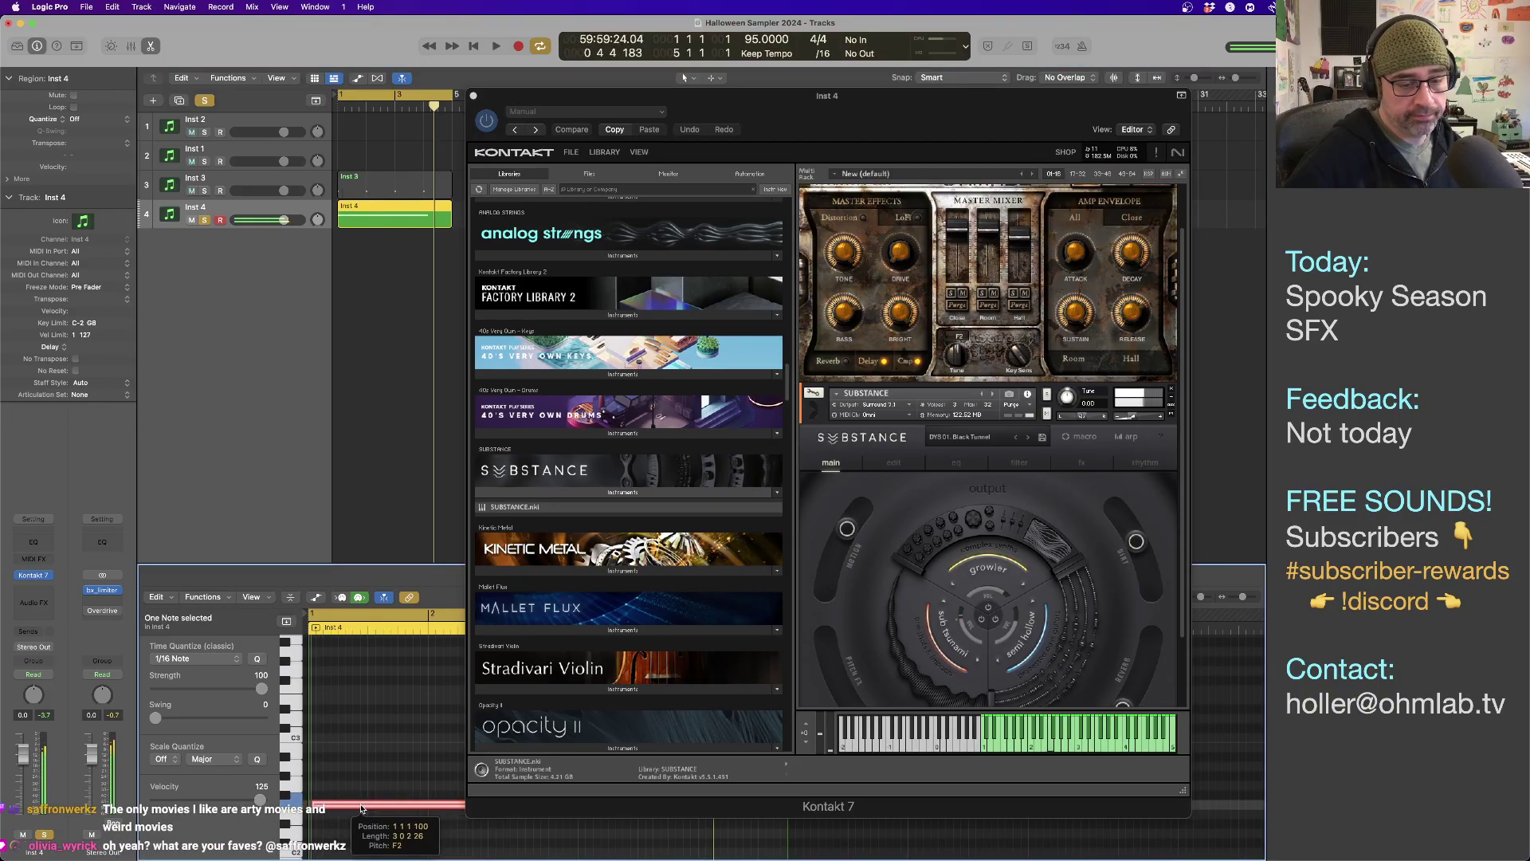
left_click(246, 255)
key("Return")
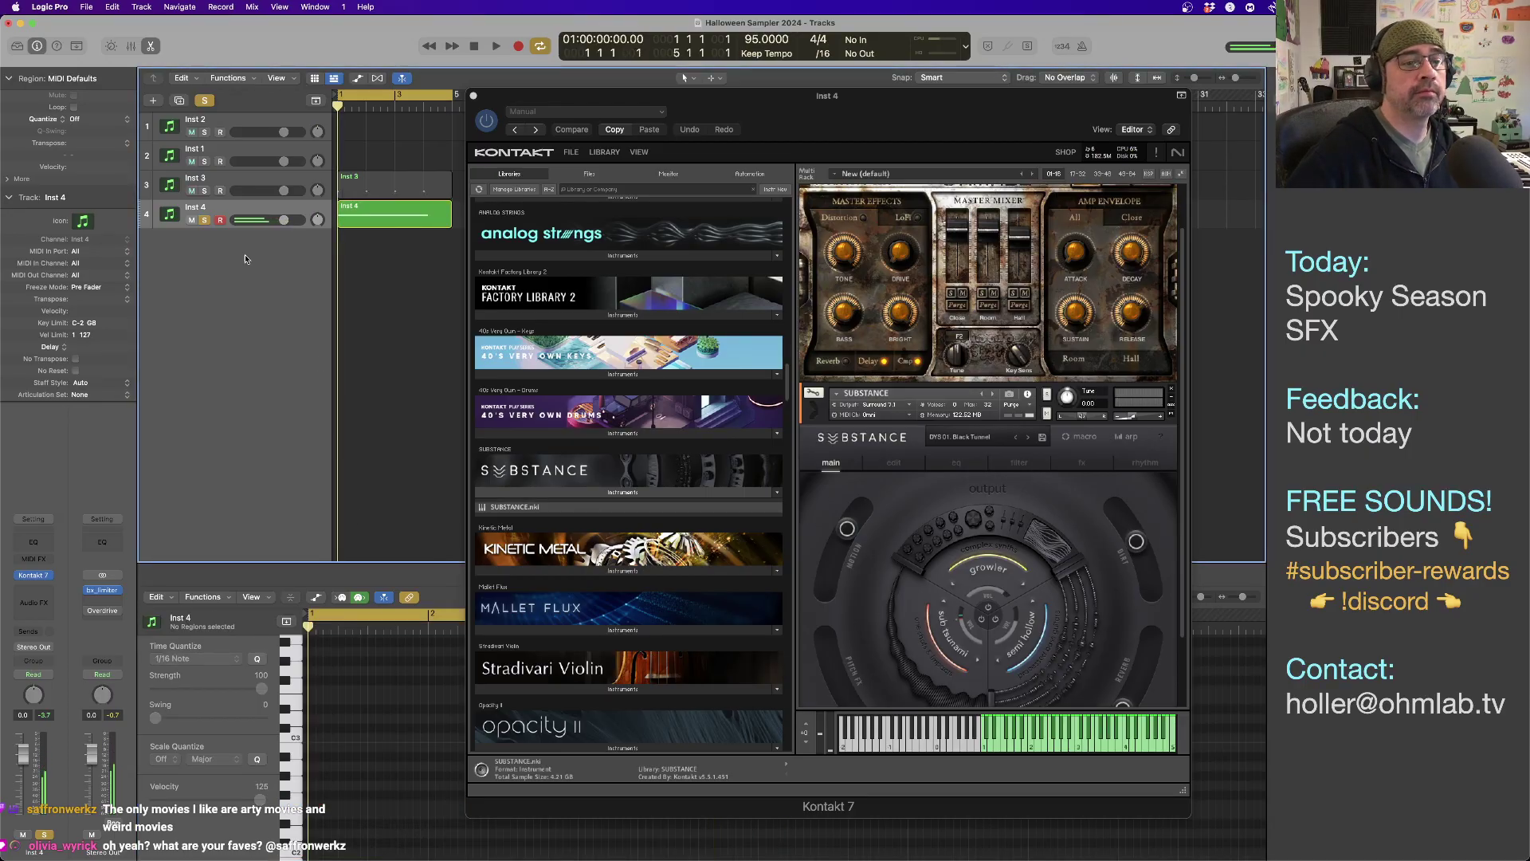
left_click(259, 208)
left_click(204, 220)
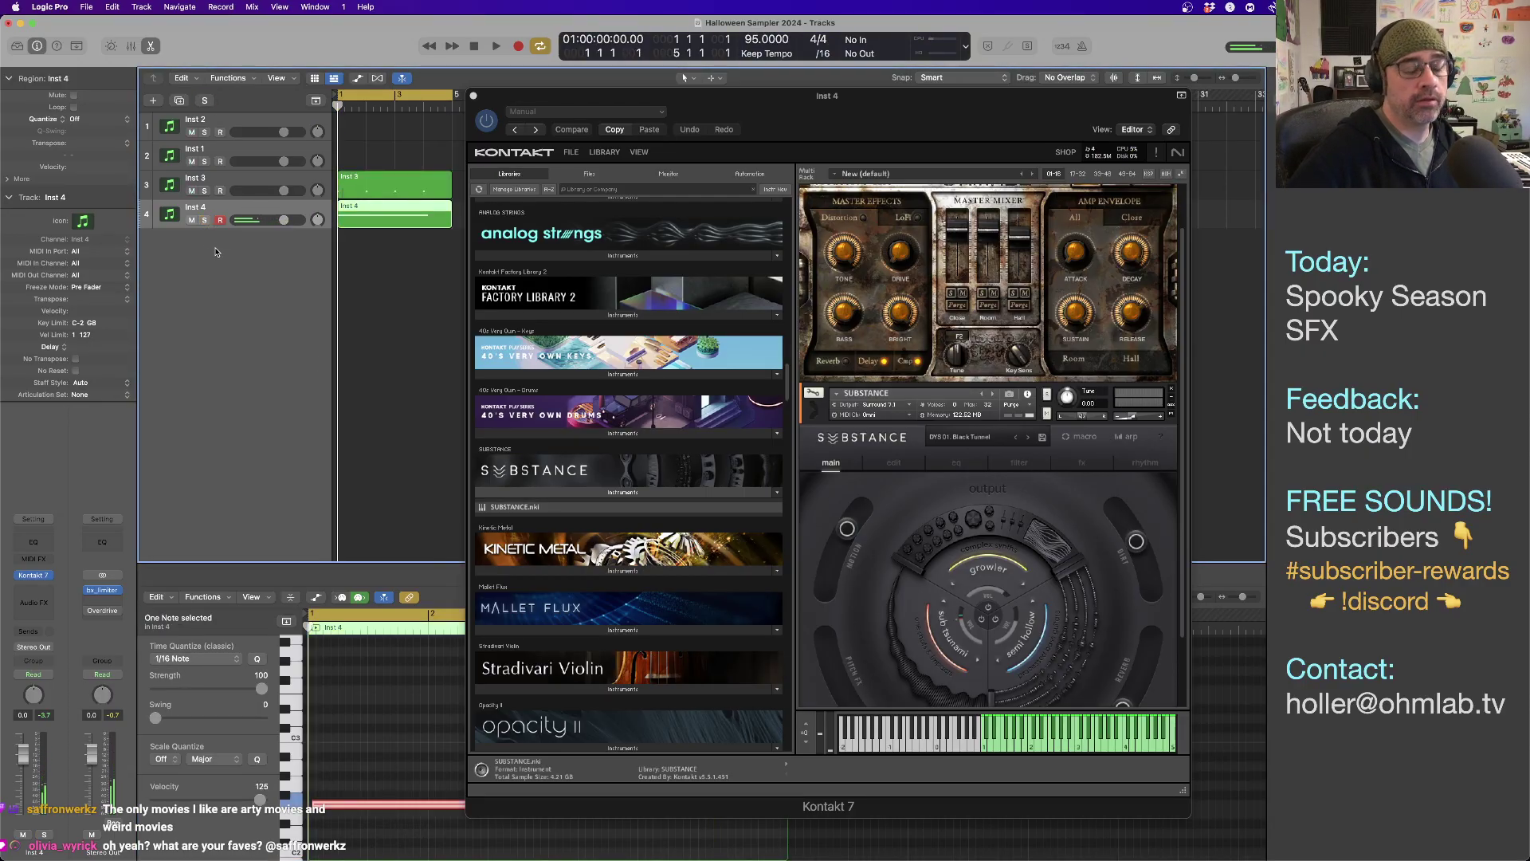
Create a new software instrument track, Inst 5, load Kontakt 7 in stereo on it, and enlarge and reposition the plug-in window.
double_click(215, 252)
left_click(474, 96)
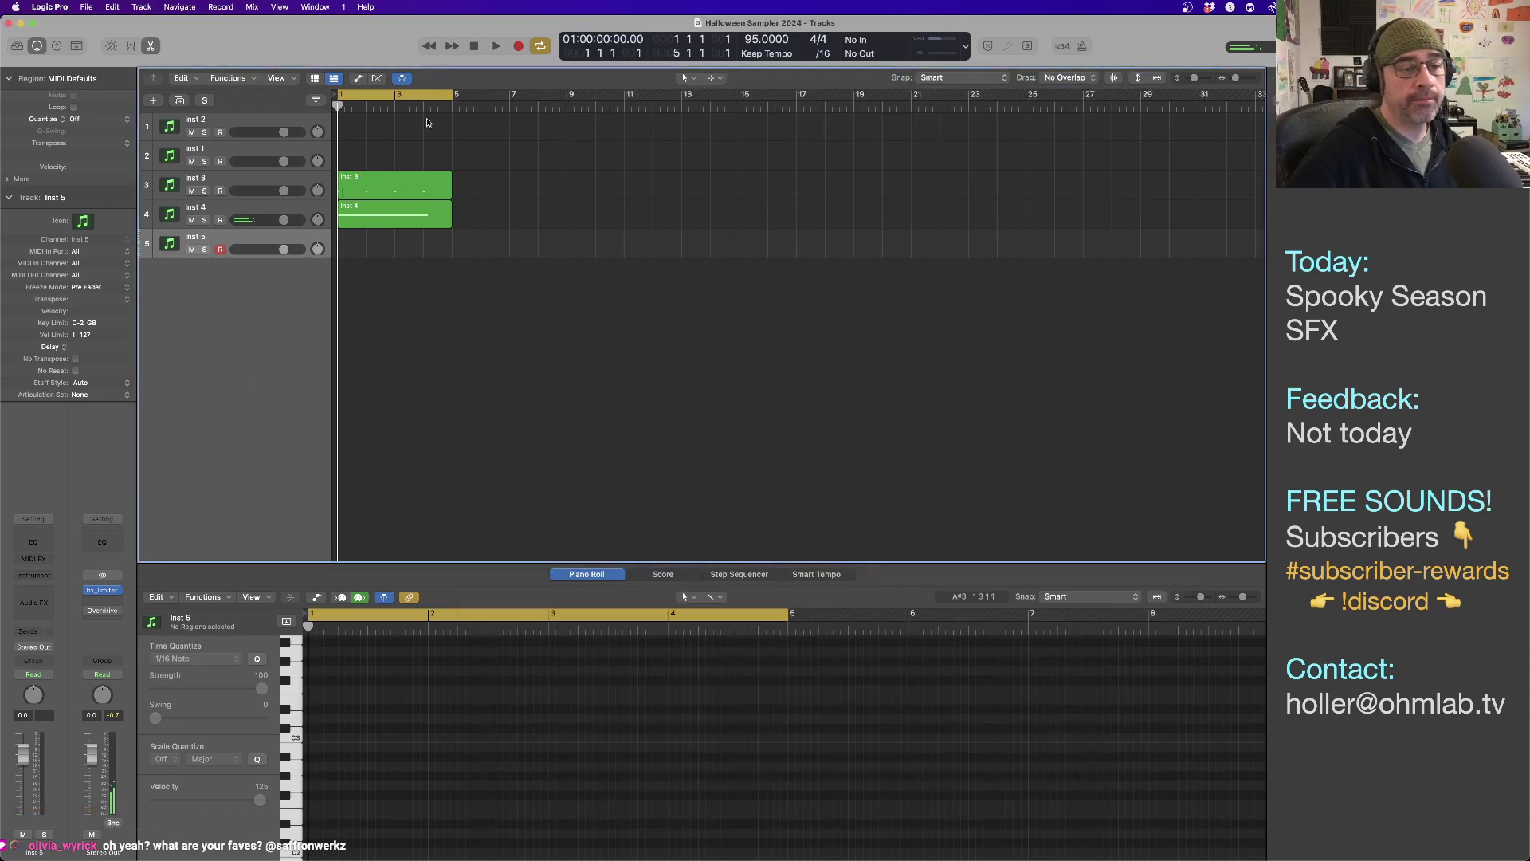
left_click(33, 574)
mouse_move(101, 609)
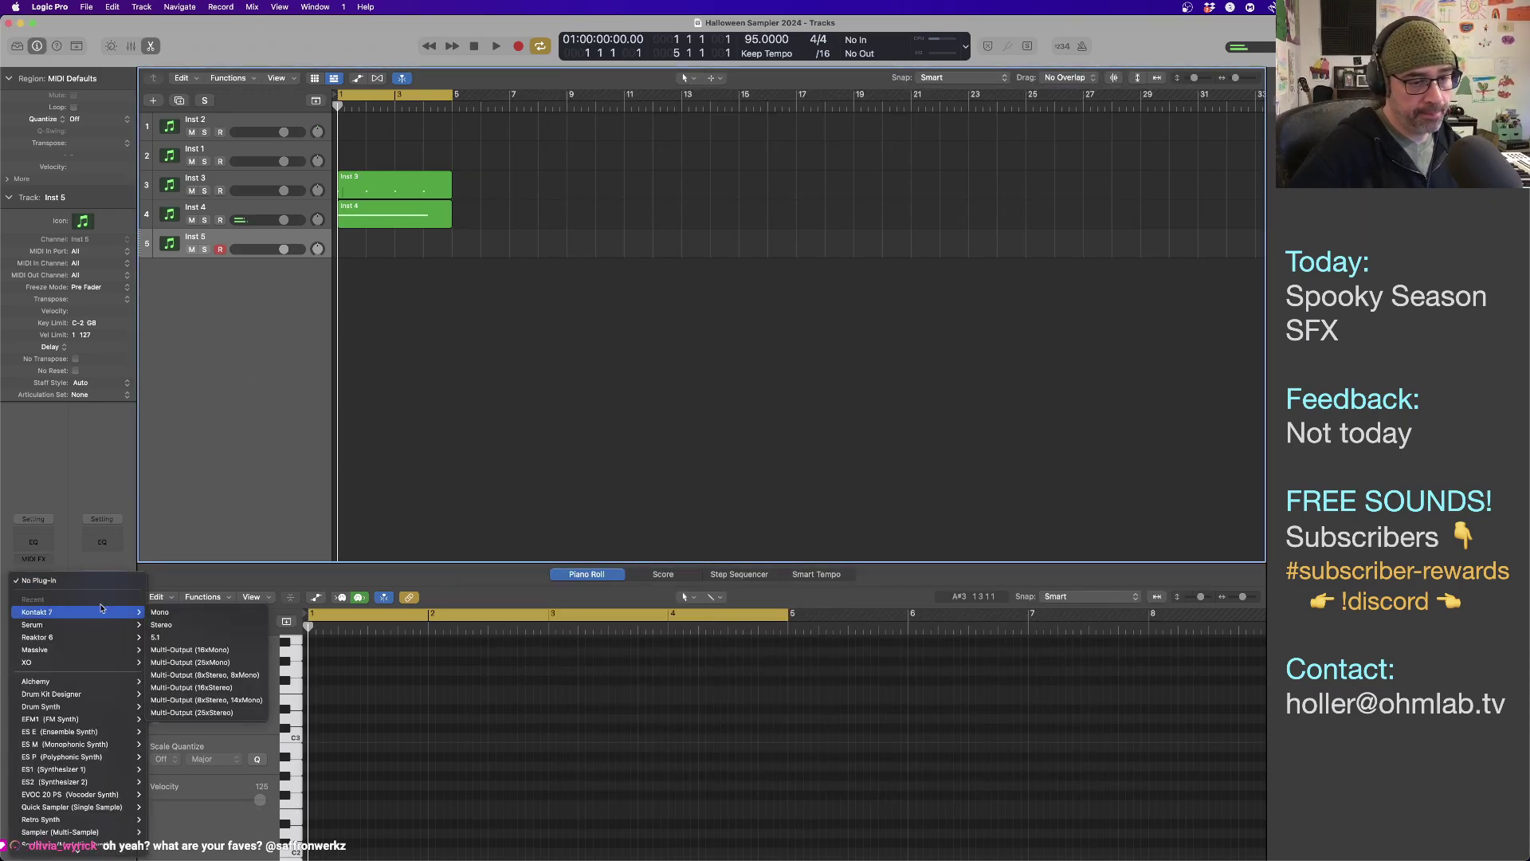
left_click(161, 624)
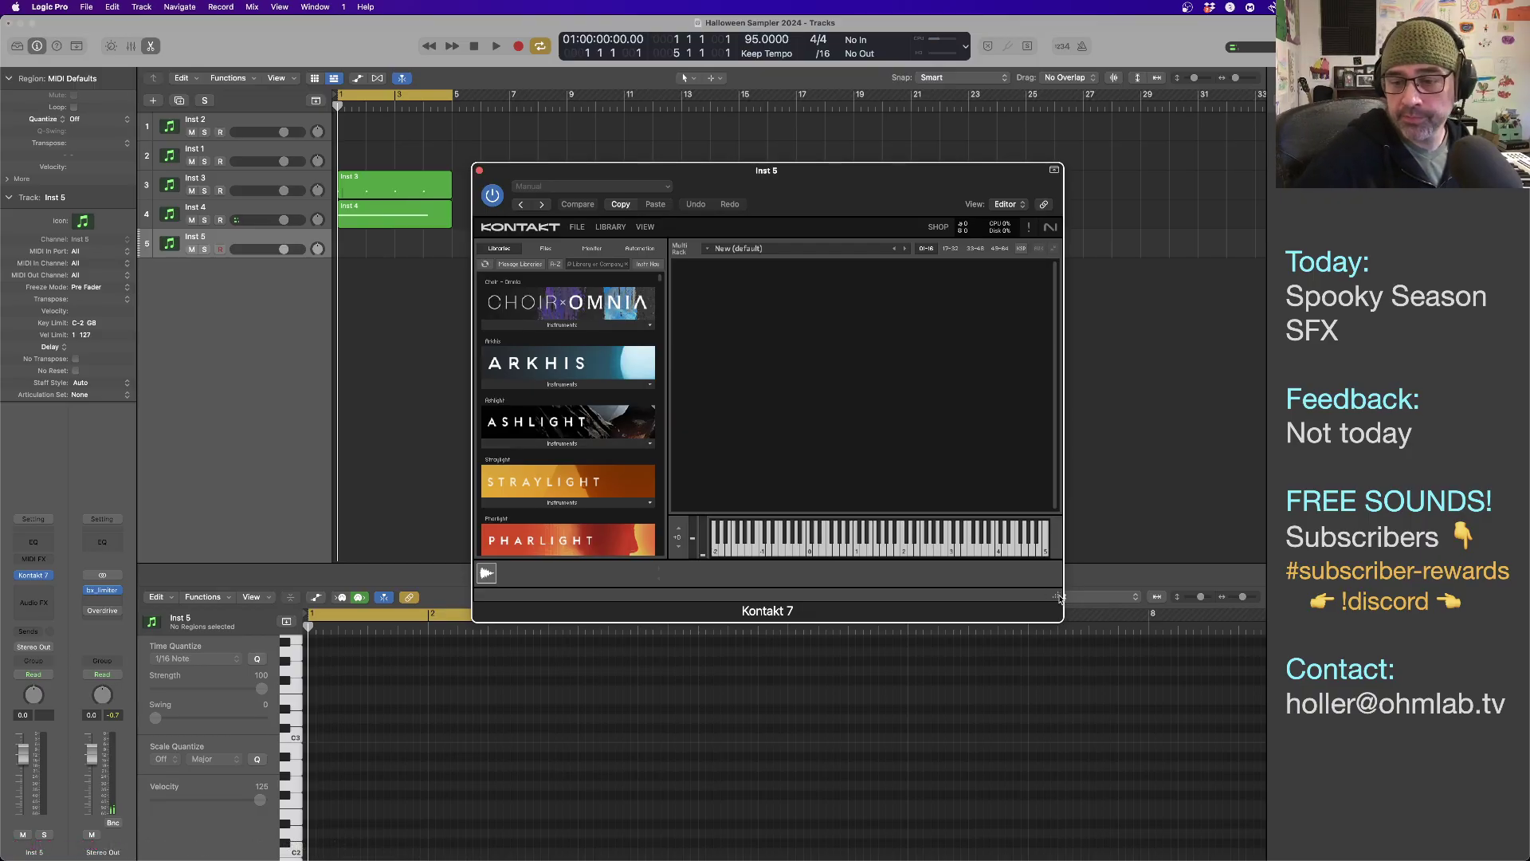
left_click_drag(1055, 595, 1188, 804)
left_click_drag(819, 196, 823, 85)
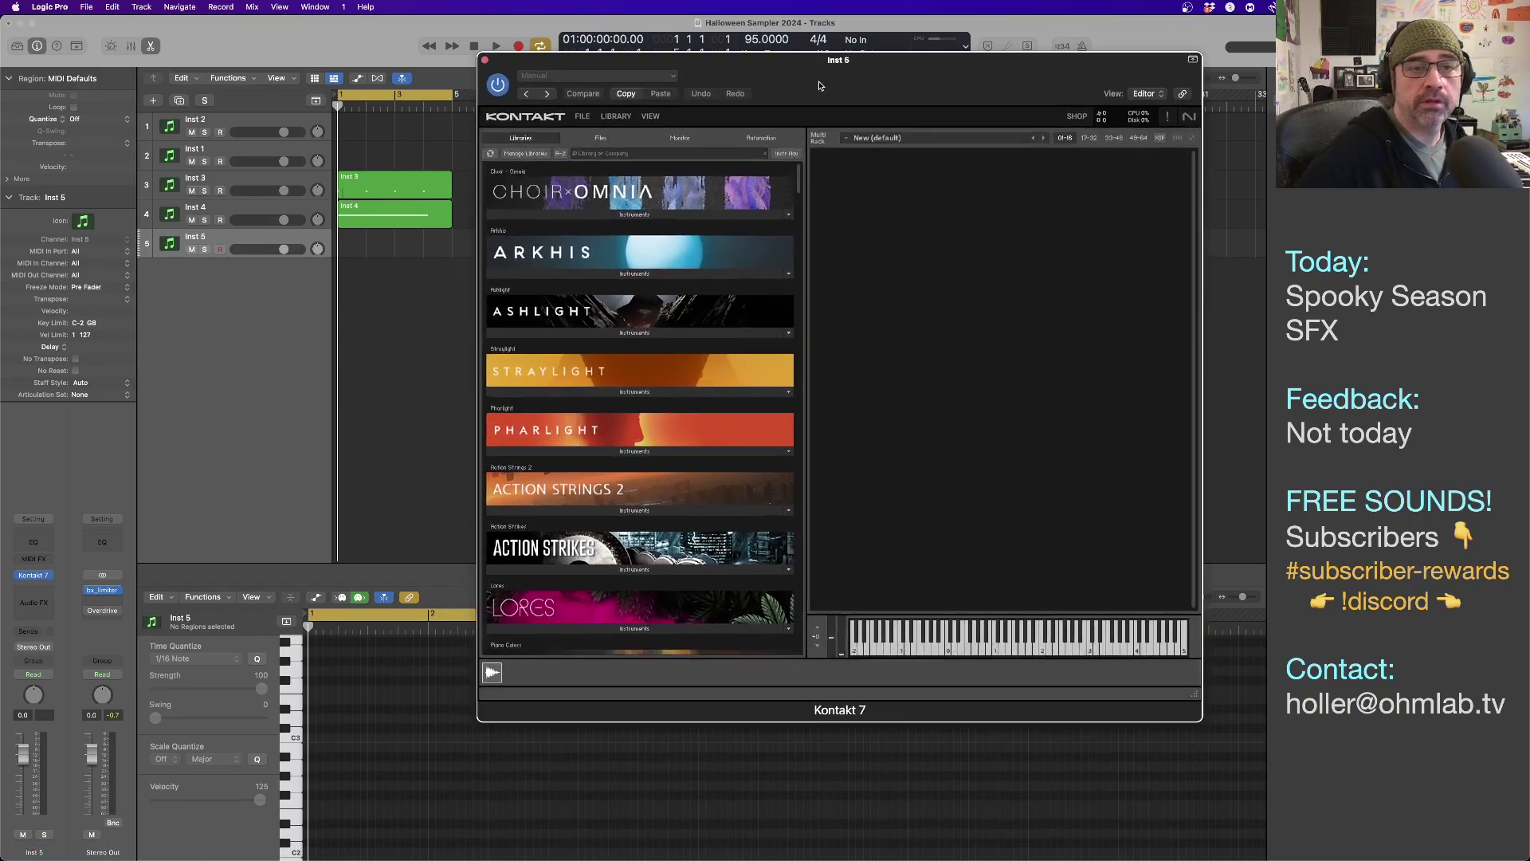
Load PERC Junk Yard Metals and PERC Damage Hit Impacts from the Damage library's 04 Hybrid FX Hits folder into the Inst 5 rack.
scroll(606, 432, "down", 8)
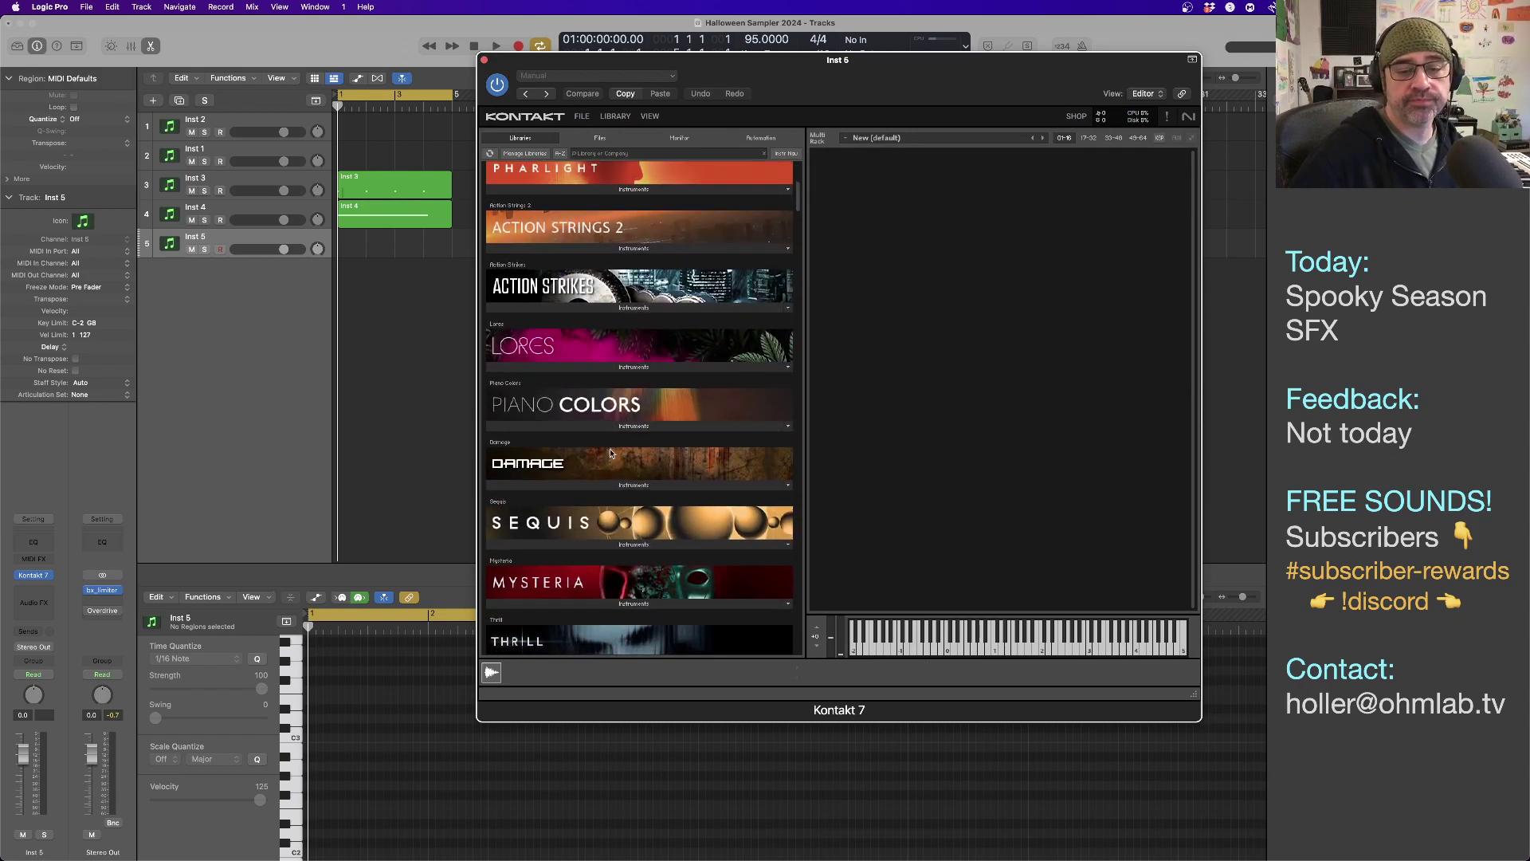
left_click(624, 491)
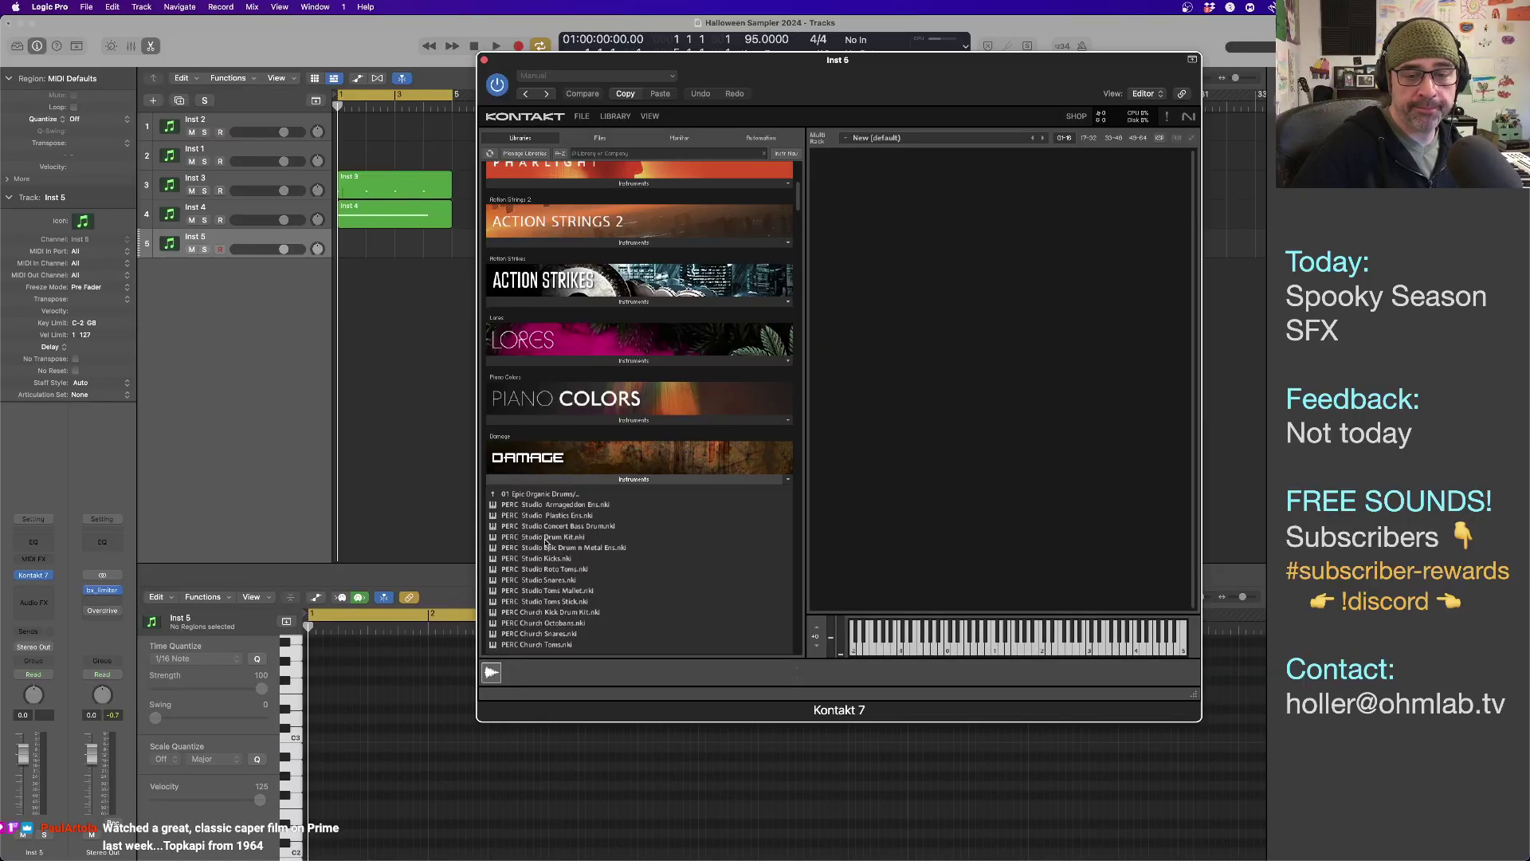
scroll(558, 543, "down", 2)
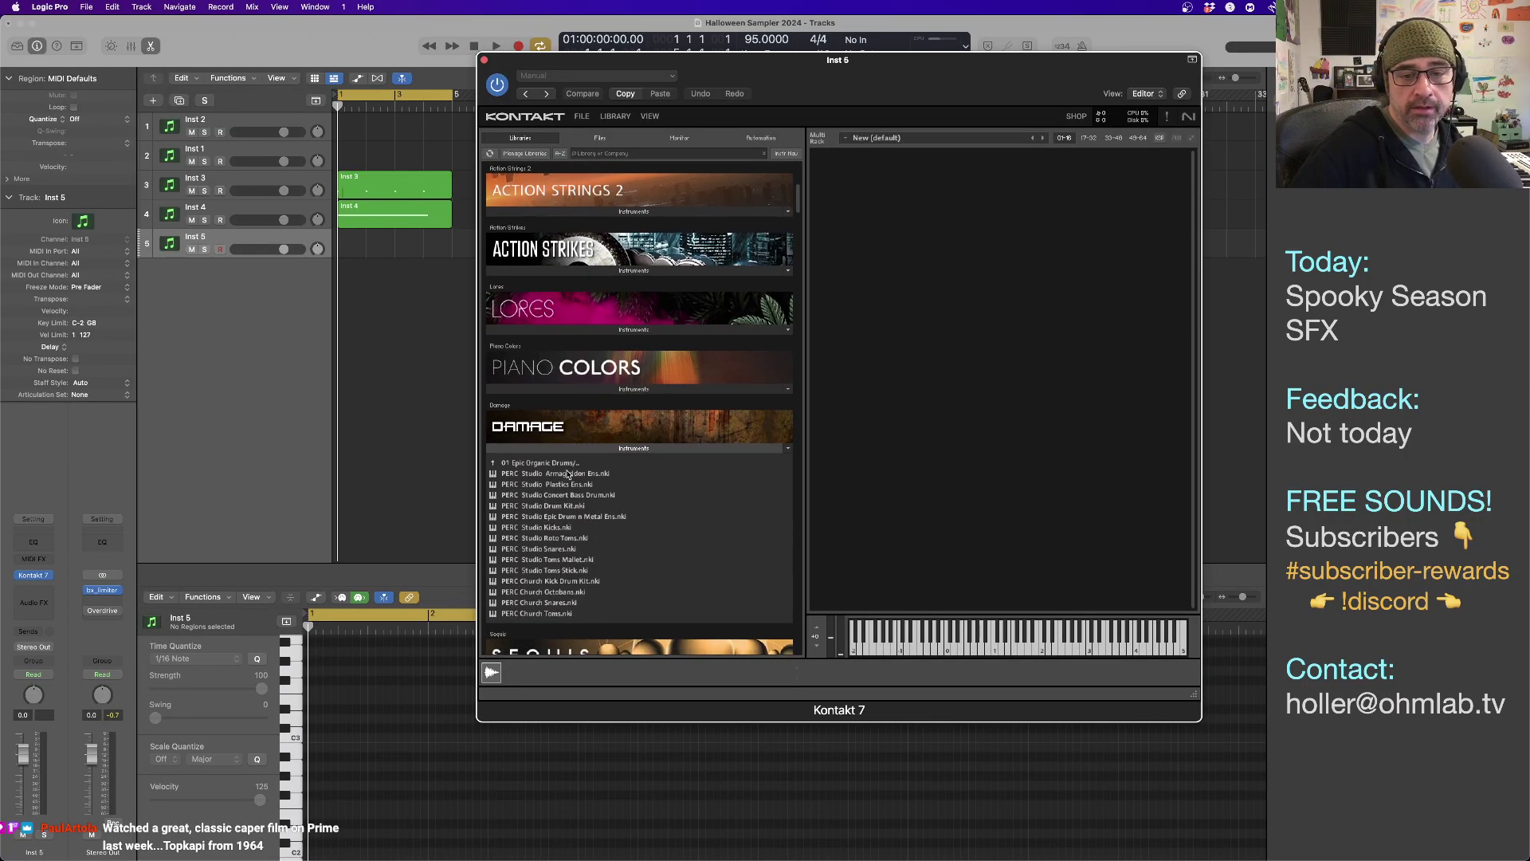
left_click(565, 464)
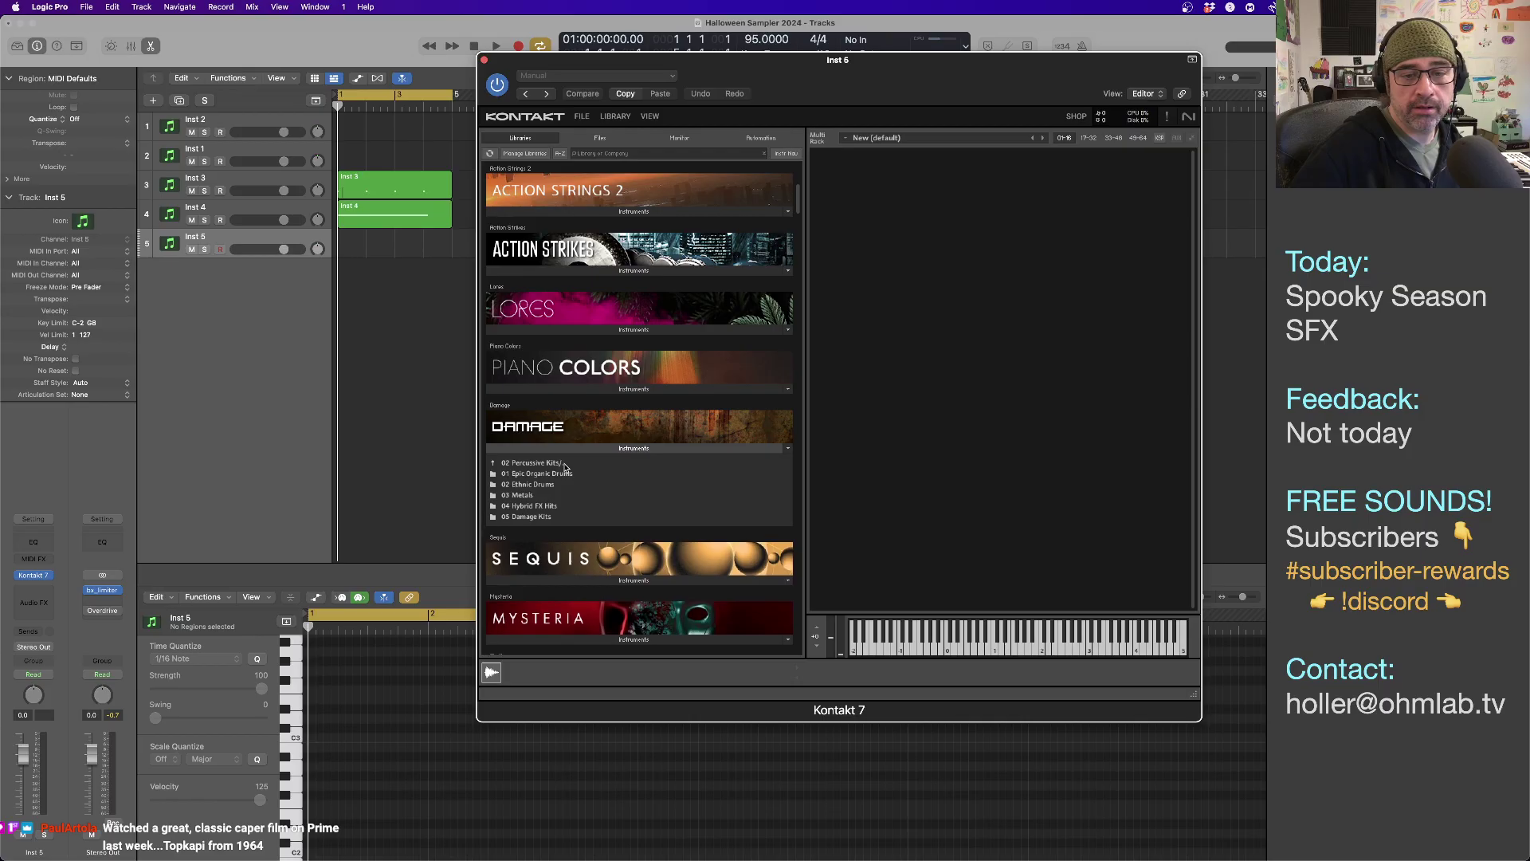
left_click(542, 507)
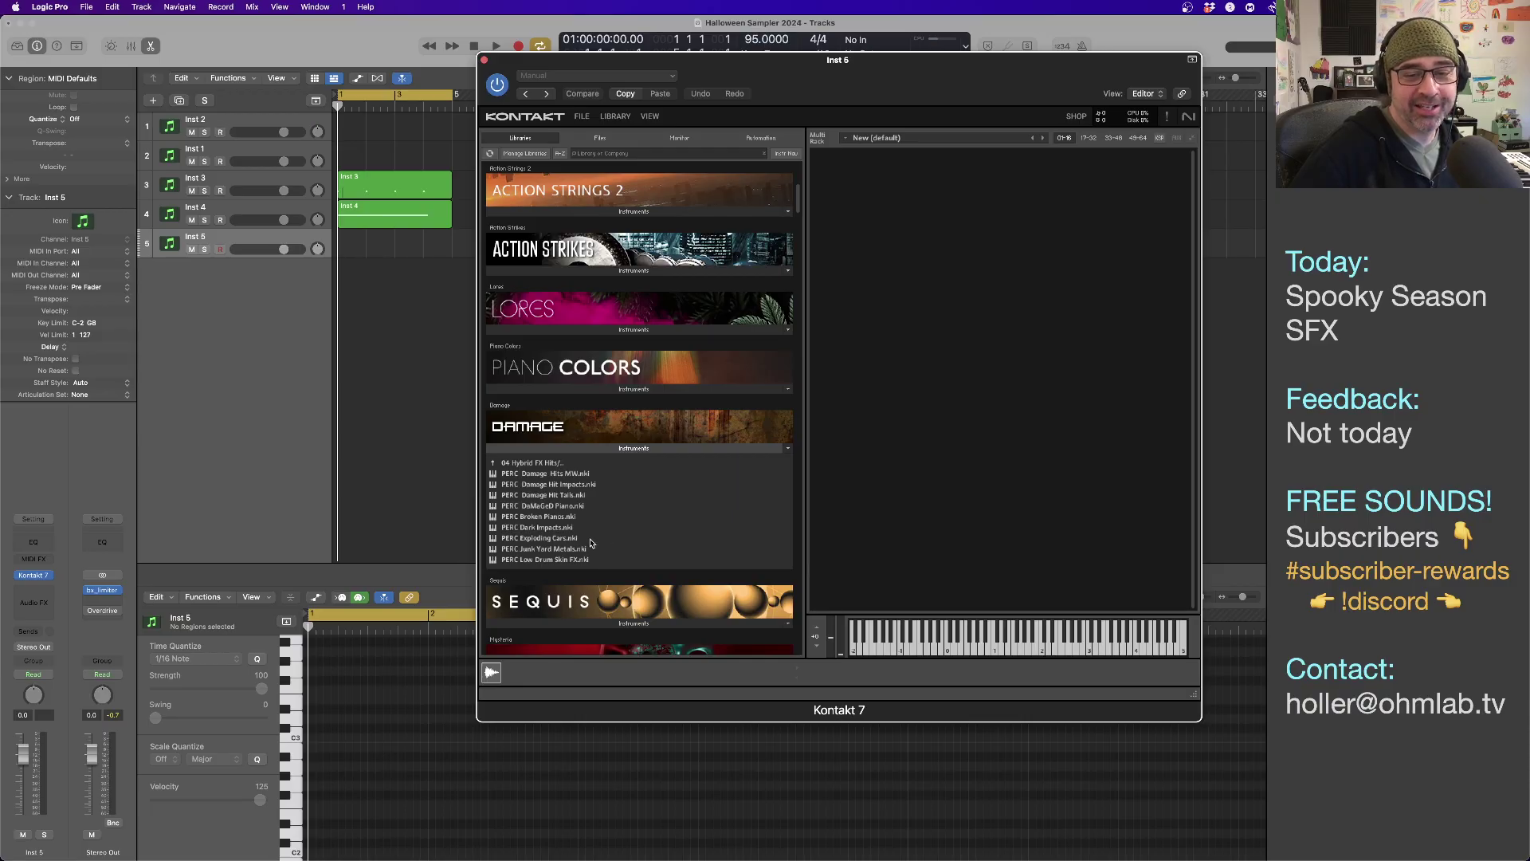
double_click(571, 549)
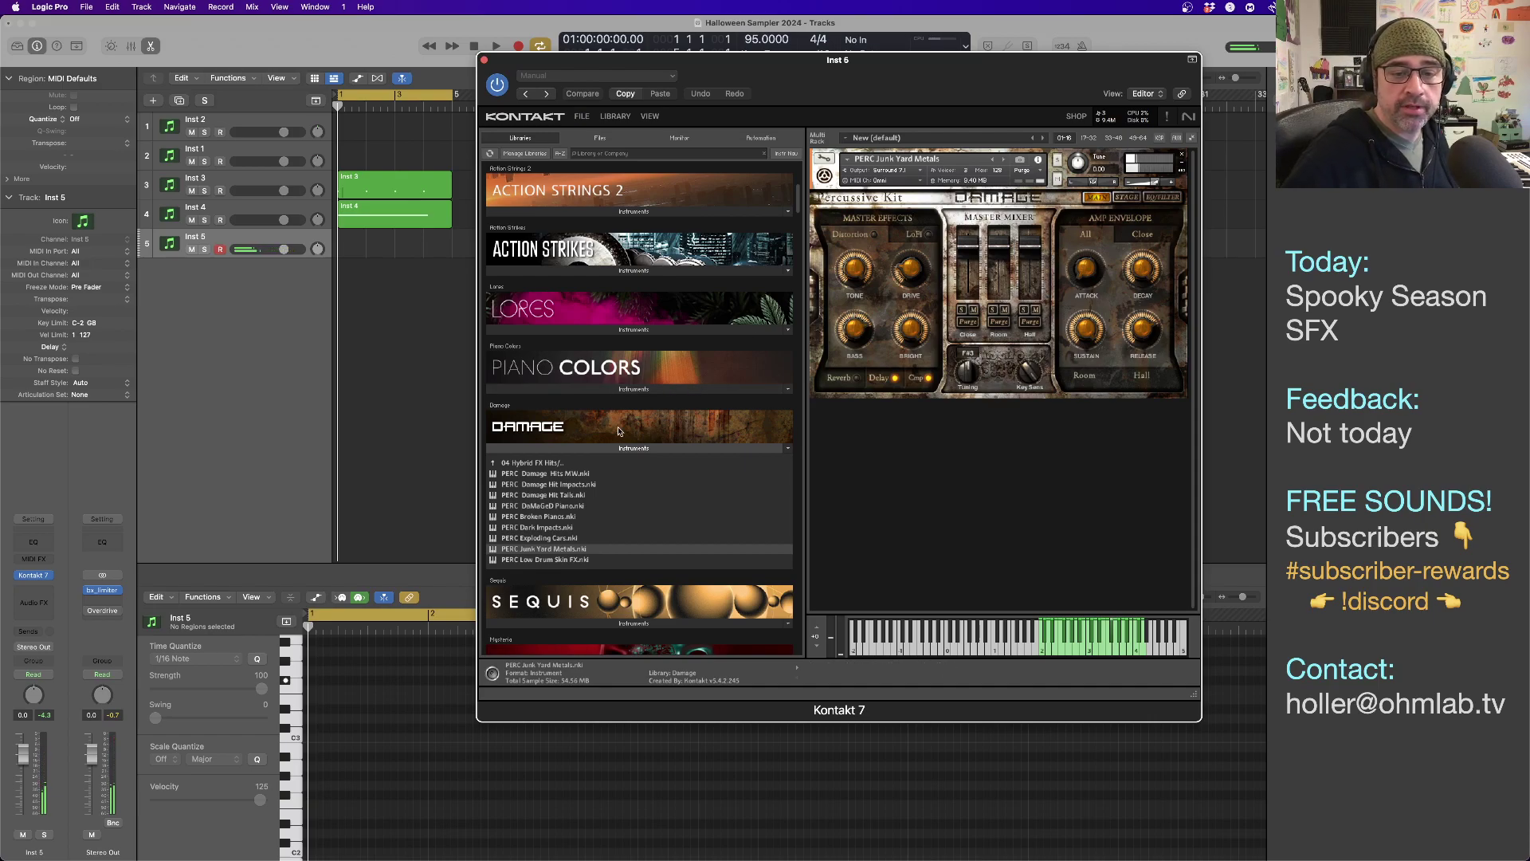
left_click(551, 484)
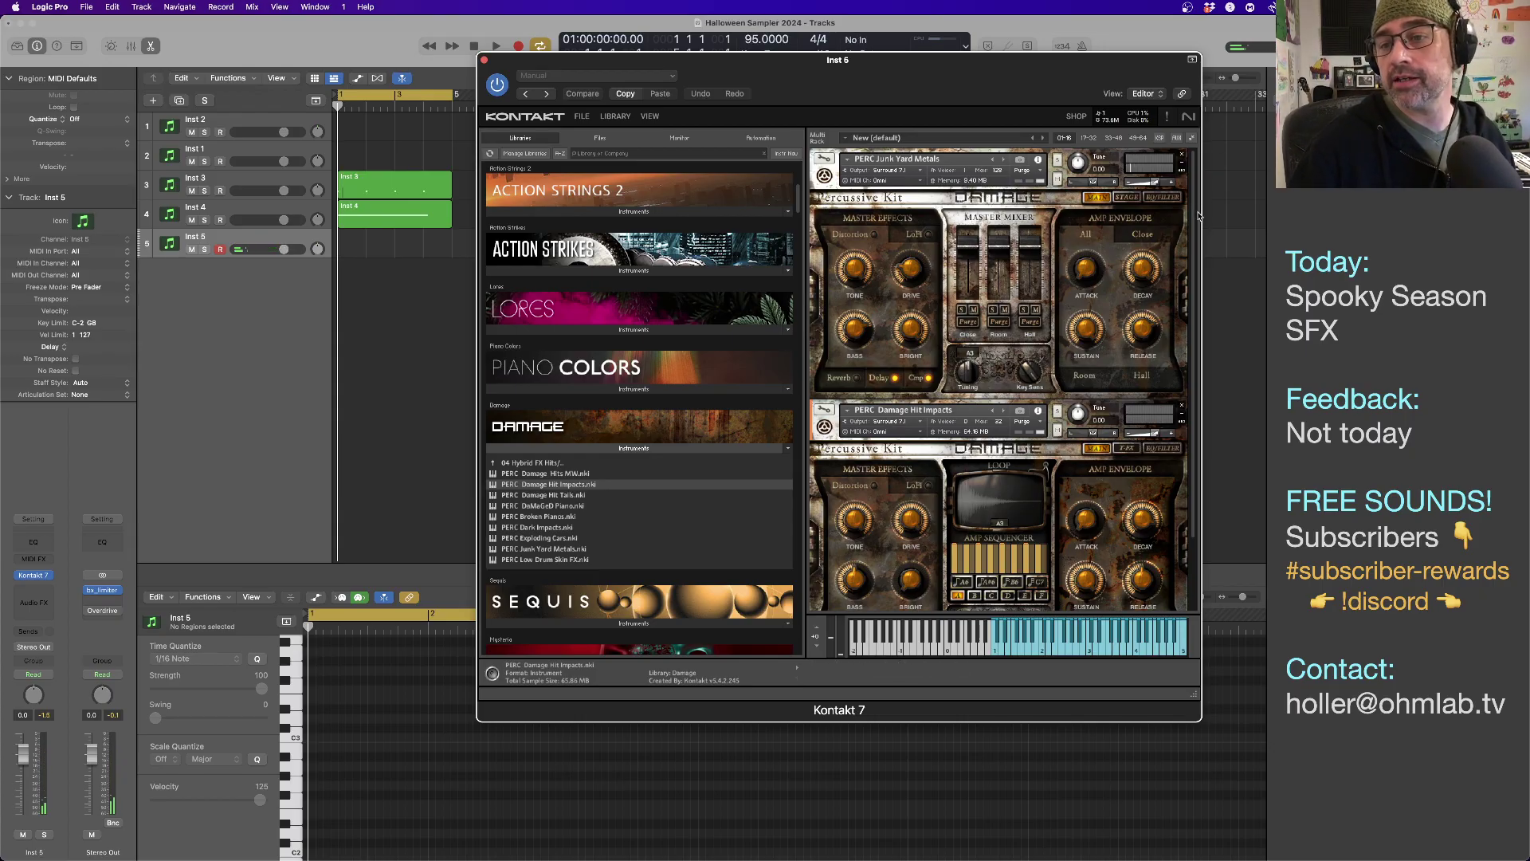
left_click_drag(1195, 218, 1208, 467)
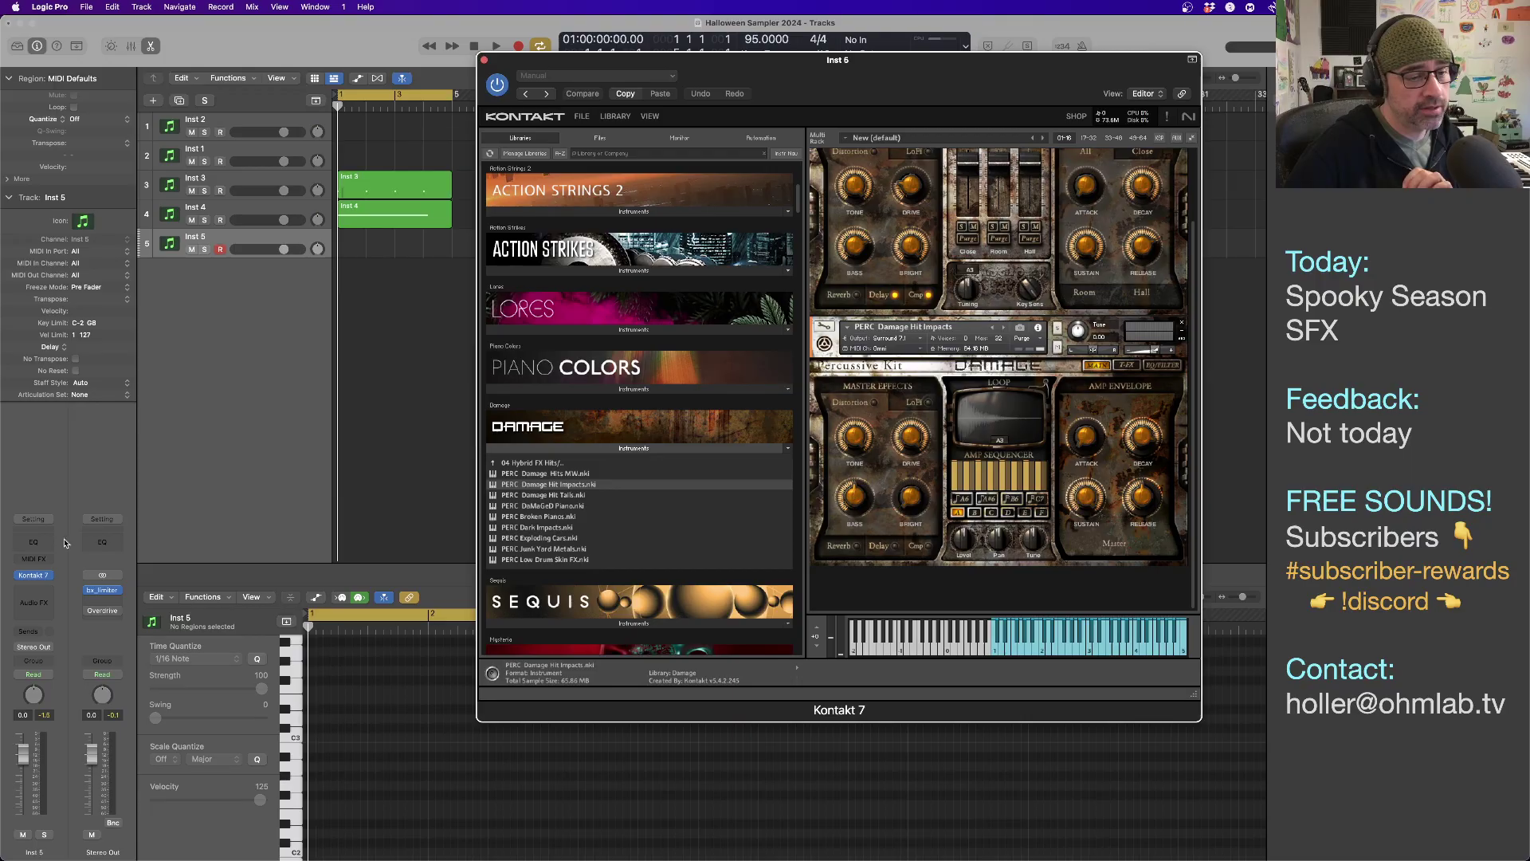
Insert Guitar Rig 6 MFX in stereo as an audio effect on Inst 5.
left_click(33, 590)
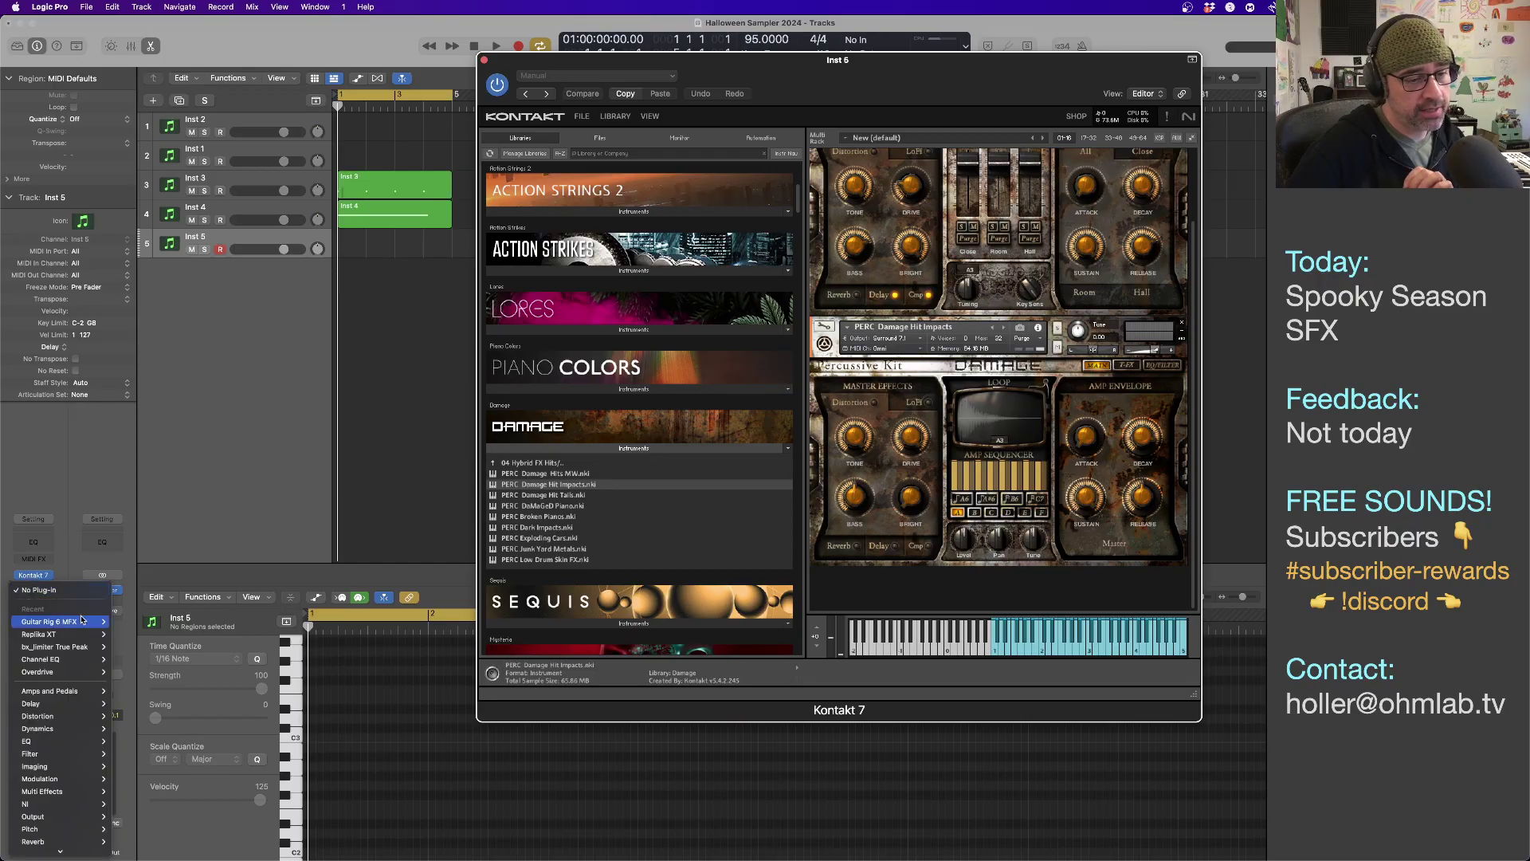
mouse_move(101, 622)
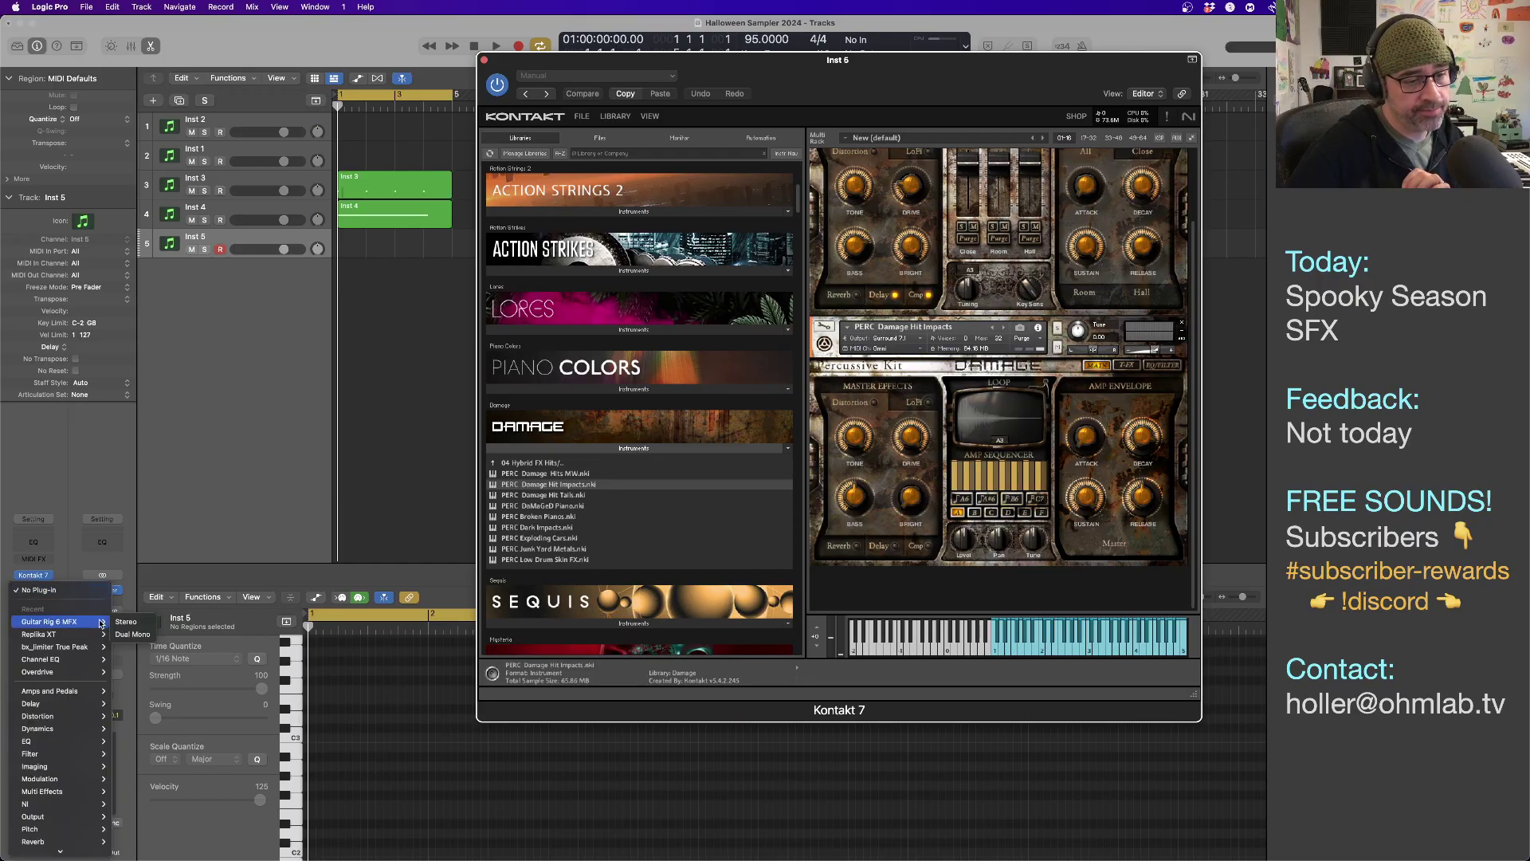
left_click(126, 622)
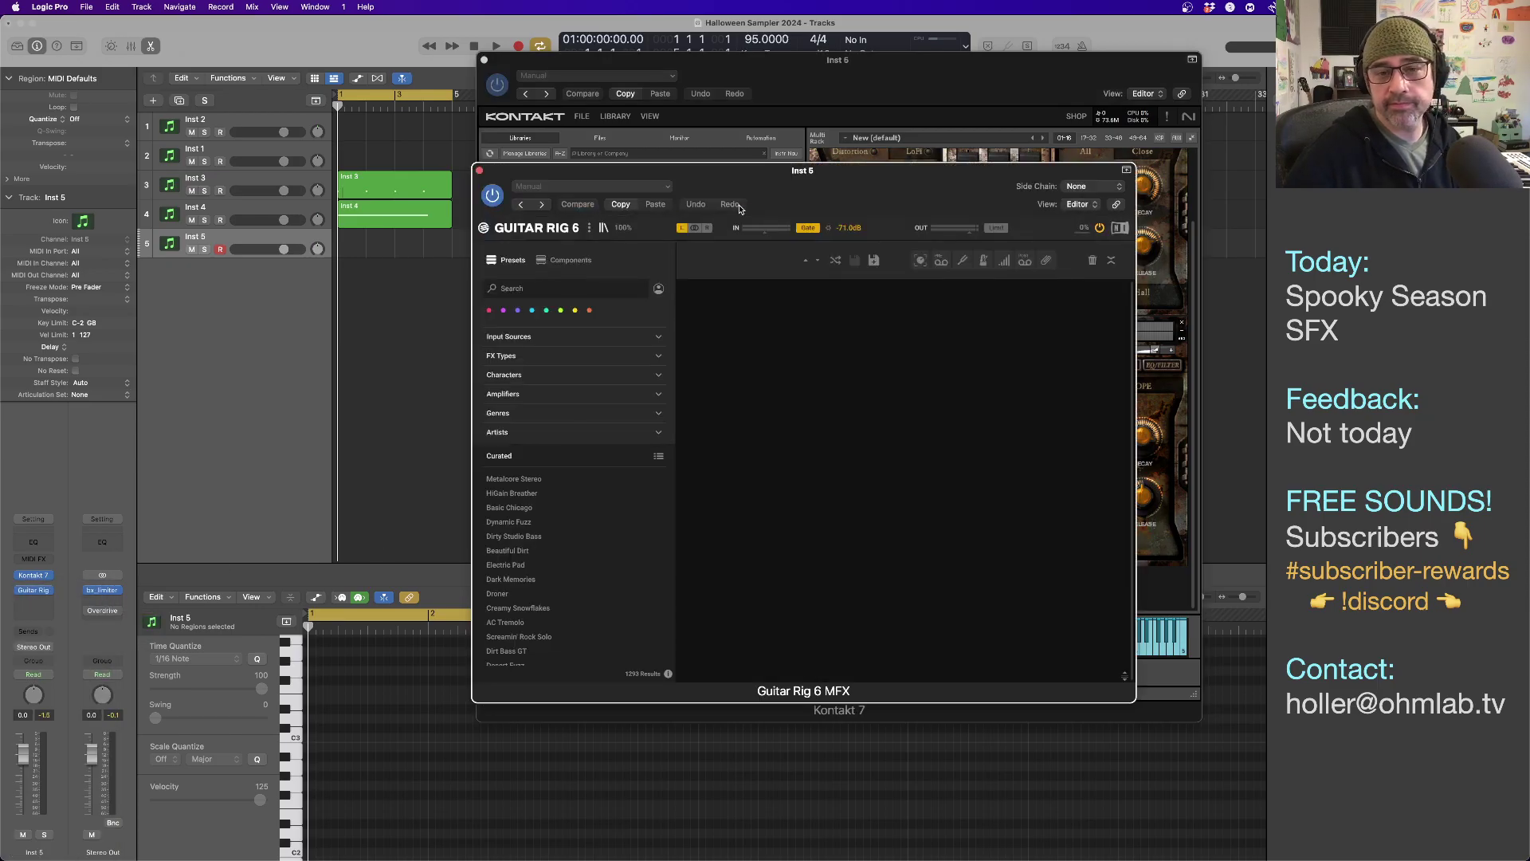
Set Guitar Rig's input to stereo, disable its gate and enable its limiter, and bring the Kontakt window to the front.
left_click(696, 228)
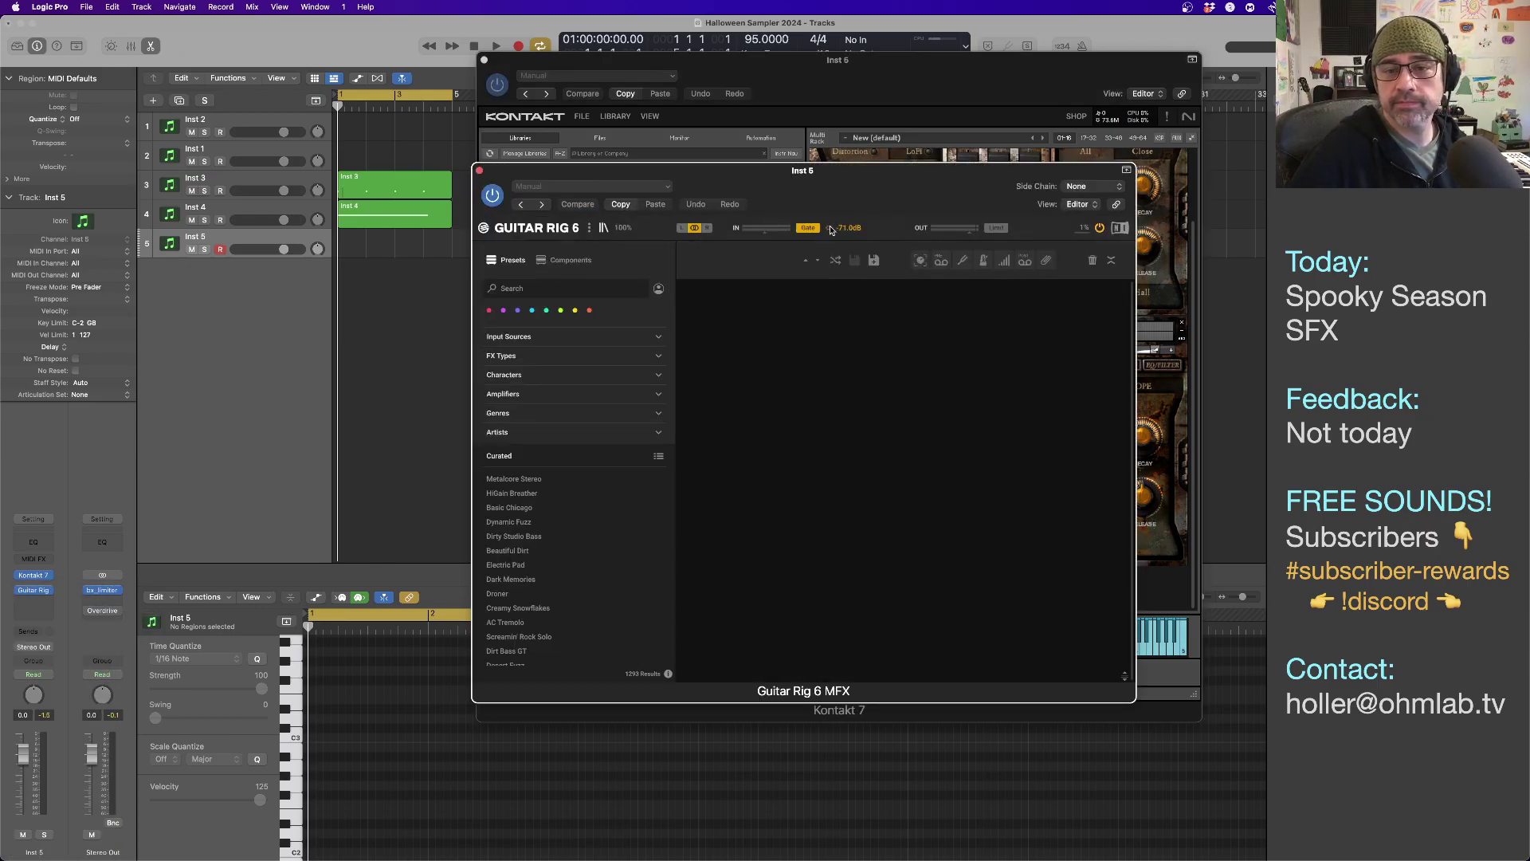
left_click(807, 228)
left_click(996, 228)
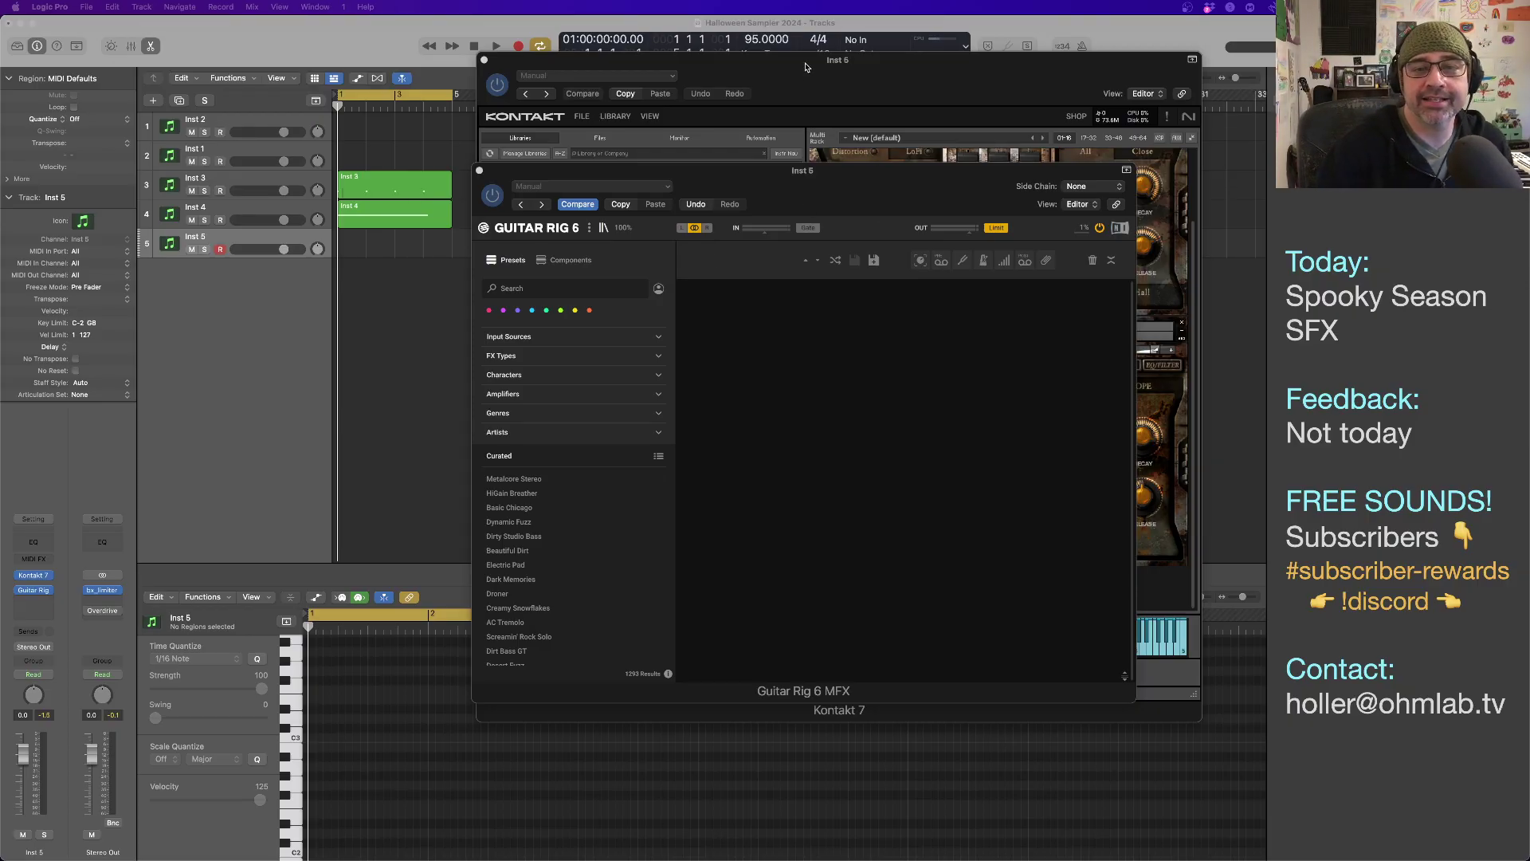
left_click_drag(804, 65, 831, 161)
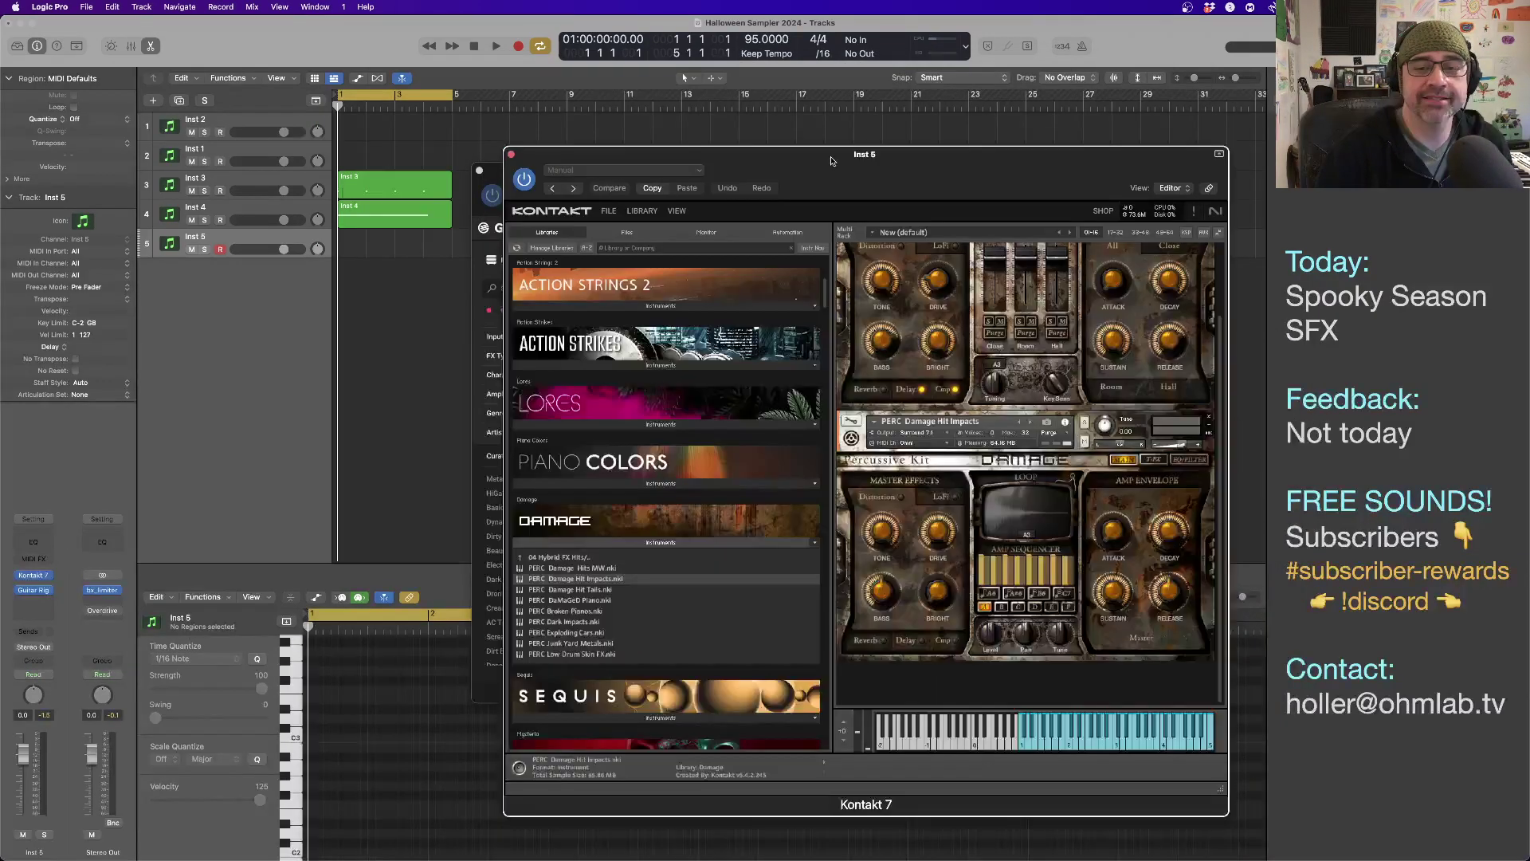
Filter Guitar Rig's presets by the Ambient genre, audition the Spooky Choir preset and load Deep Gates instead.
left_click(488, 170)
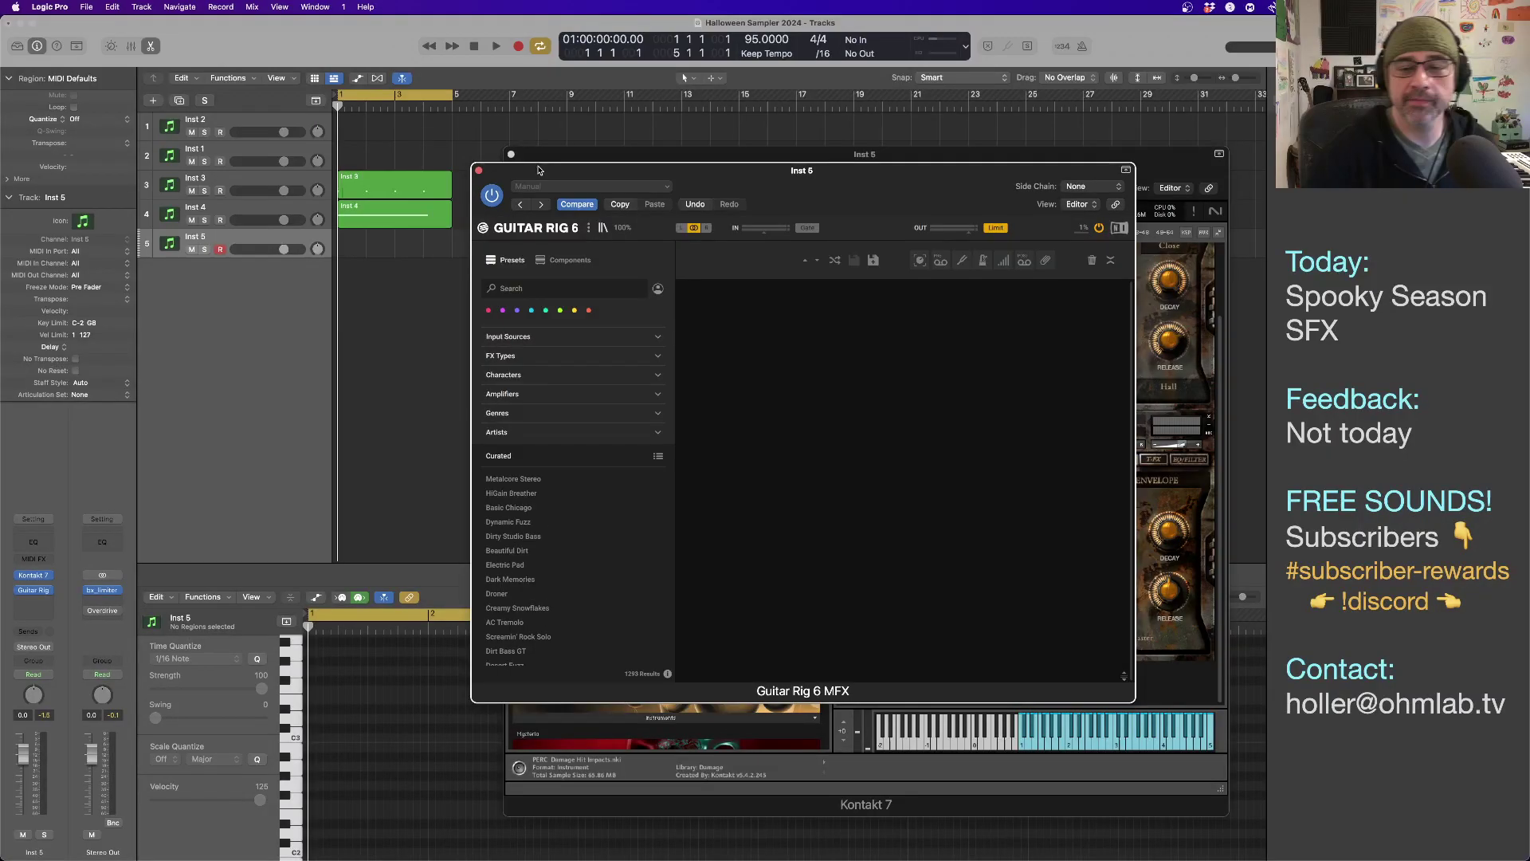
left_click(497, 413)
left_click(547, 428)
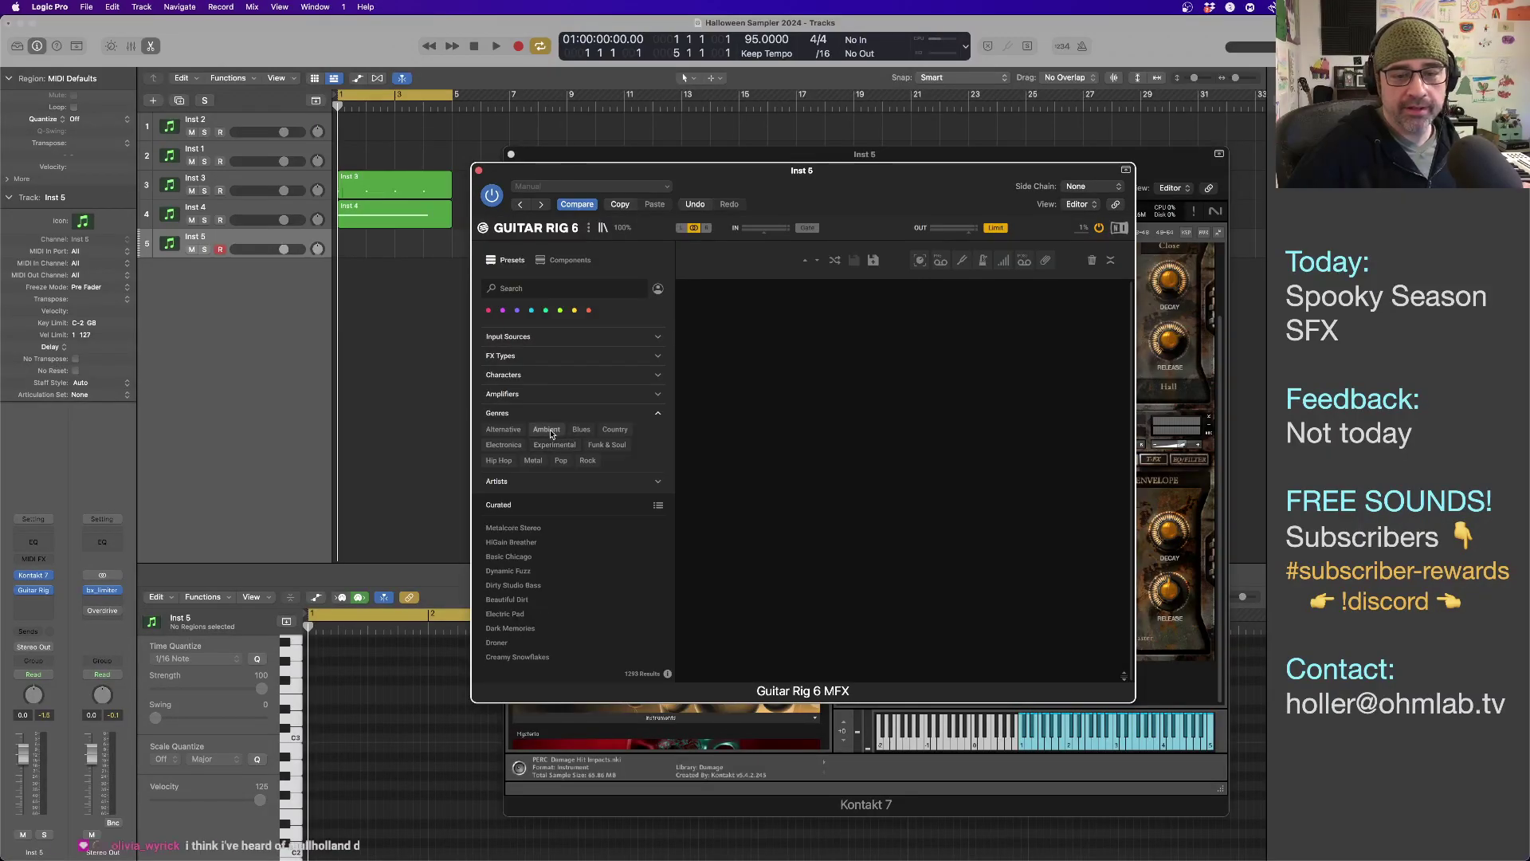
scroll(559, 628, "down", 3)
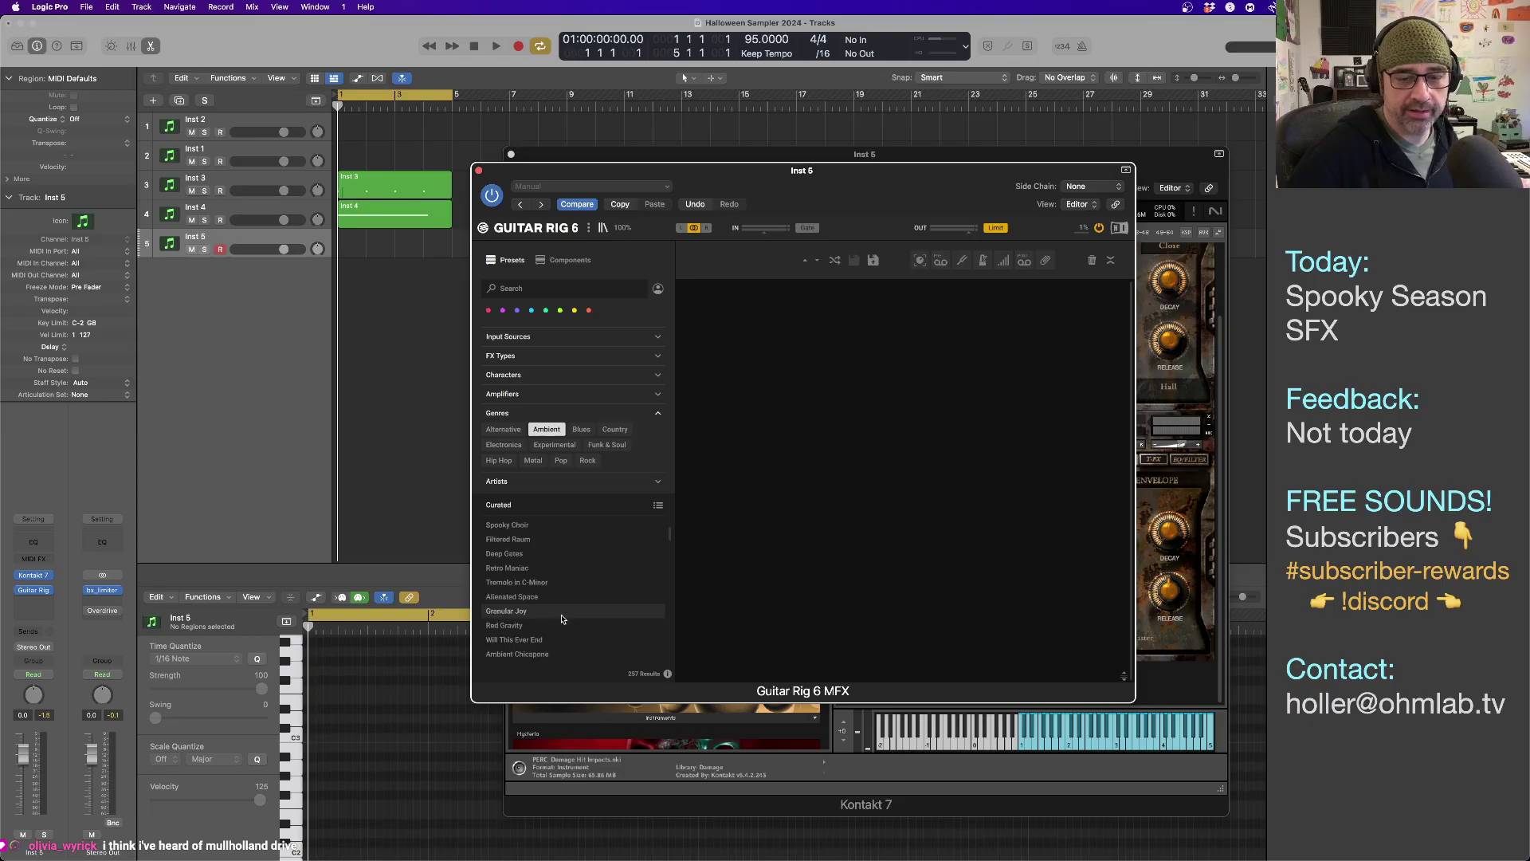
left_click(558, 527)
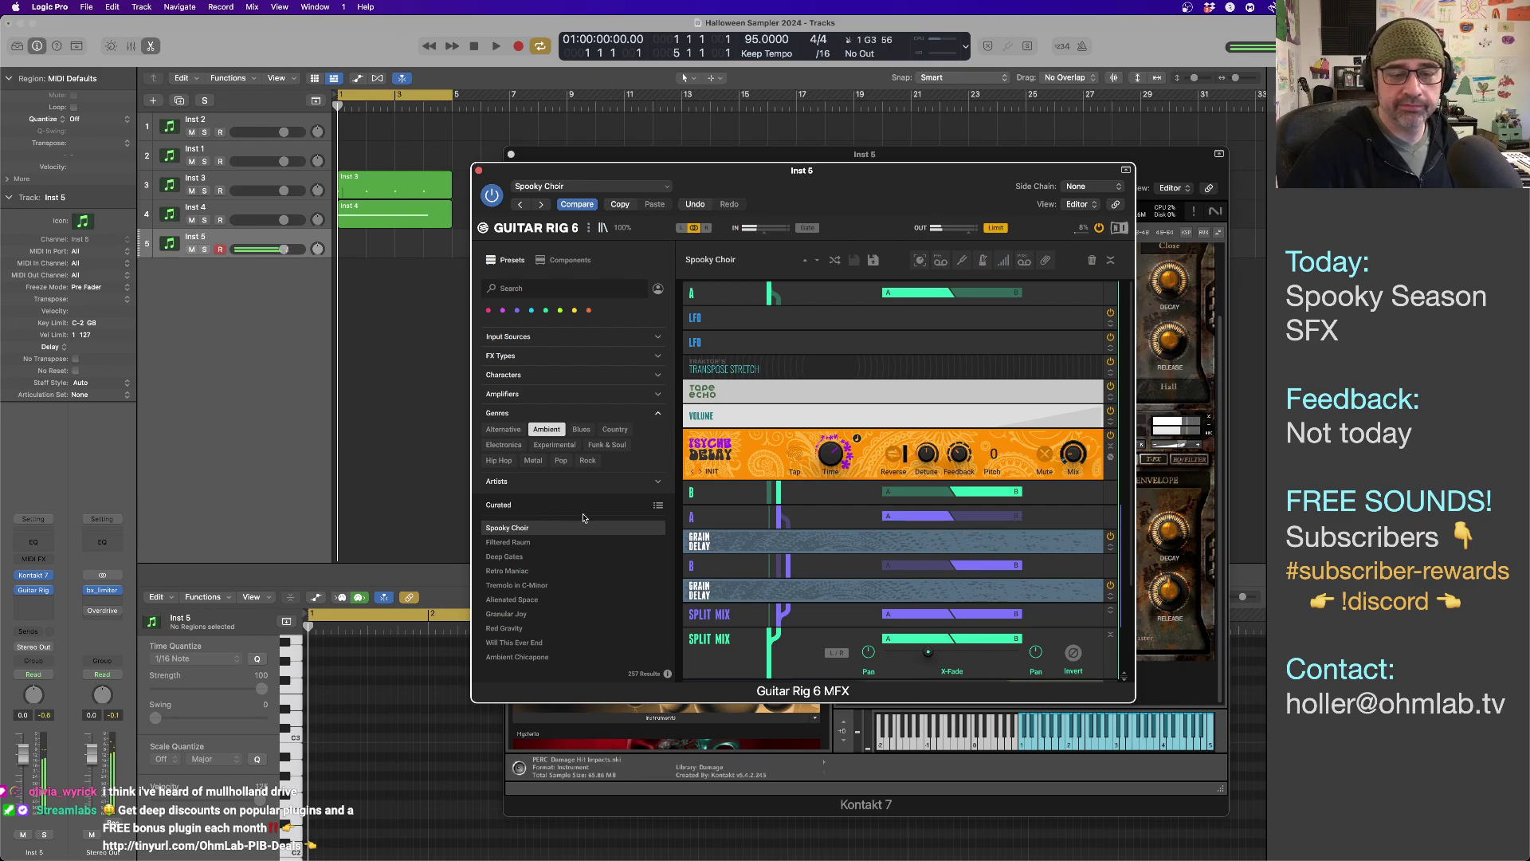
left_click(570, 558)
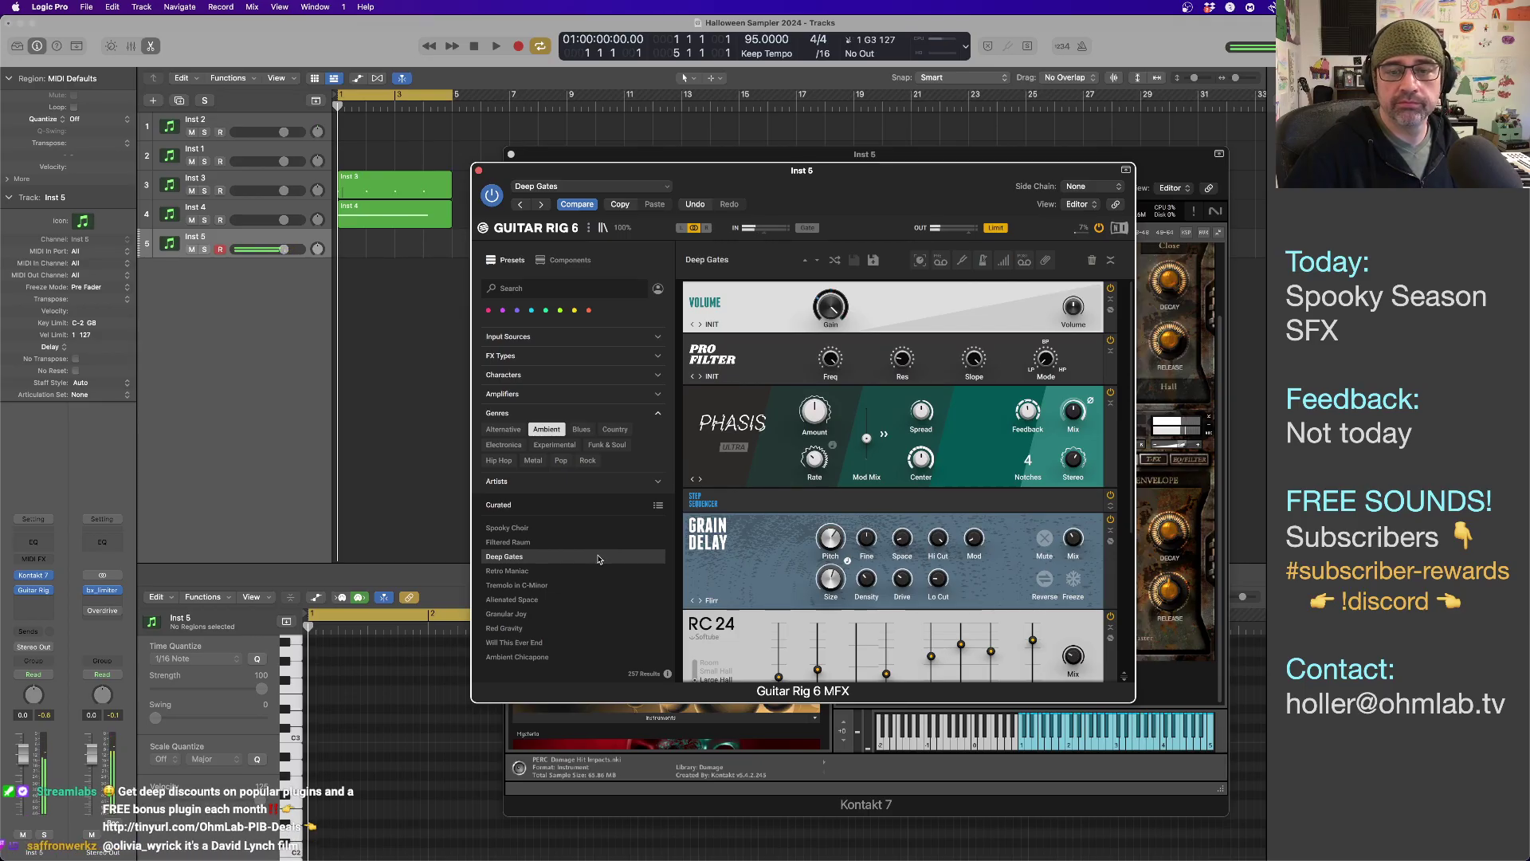
Add a Split Mix tool at the head of the Deep Gates rack, move all its modules into branch A and shift the crossfade toward B.
left_click(573, 261)
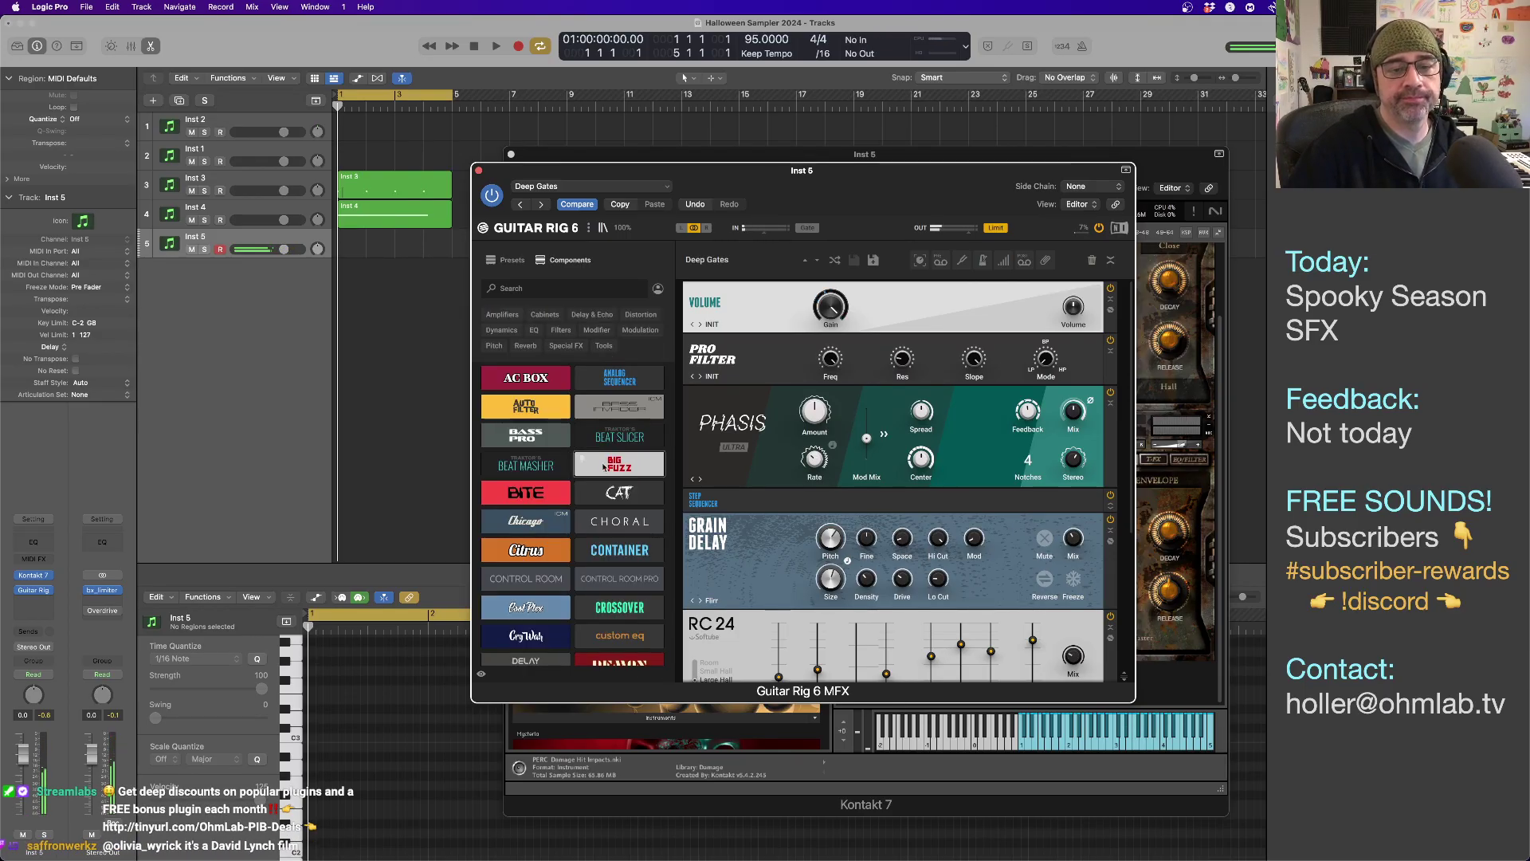
left_click(604, 345)
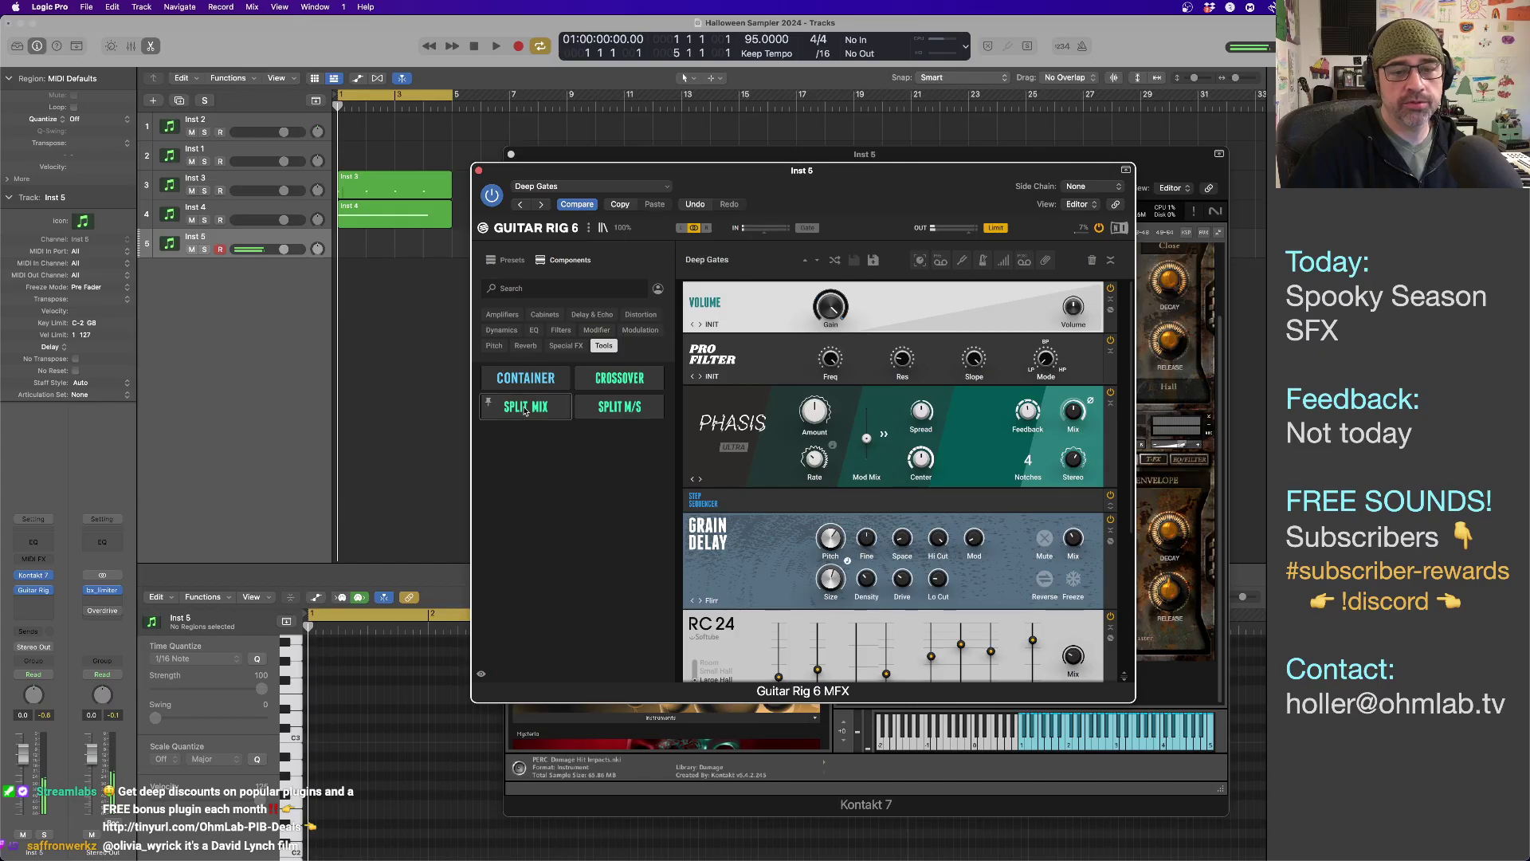
left_click_drag(525, 412, 704, 285)
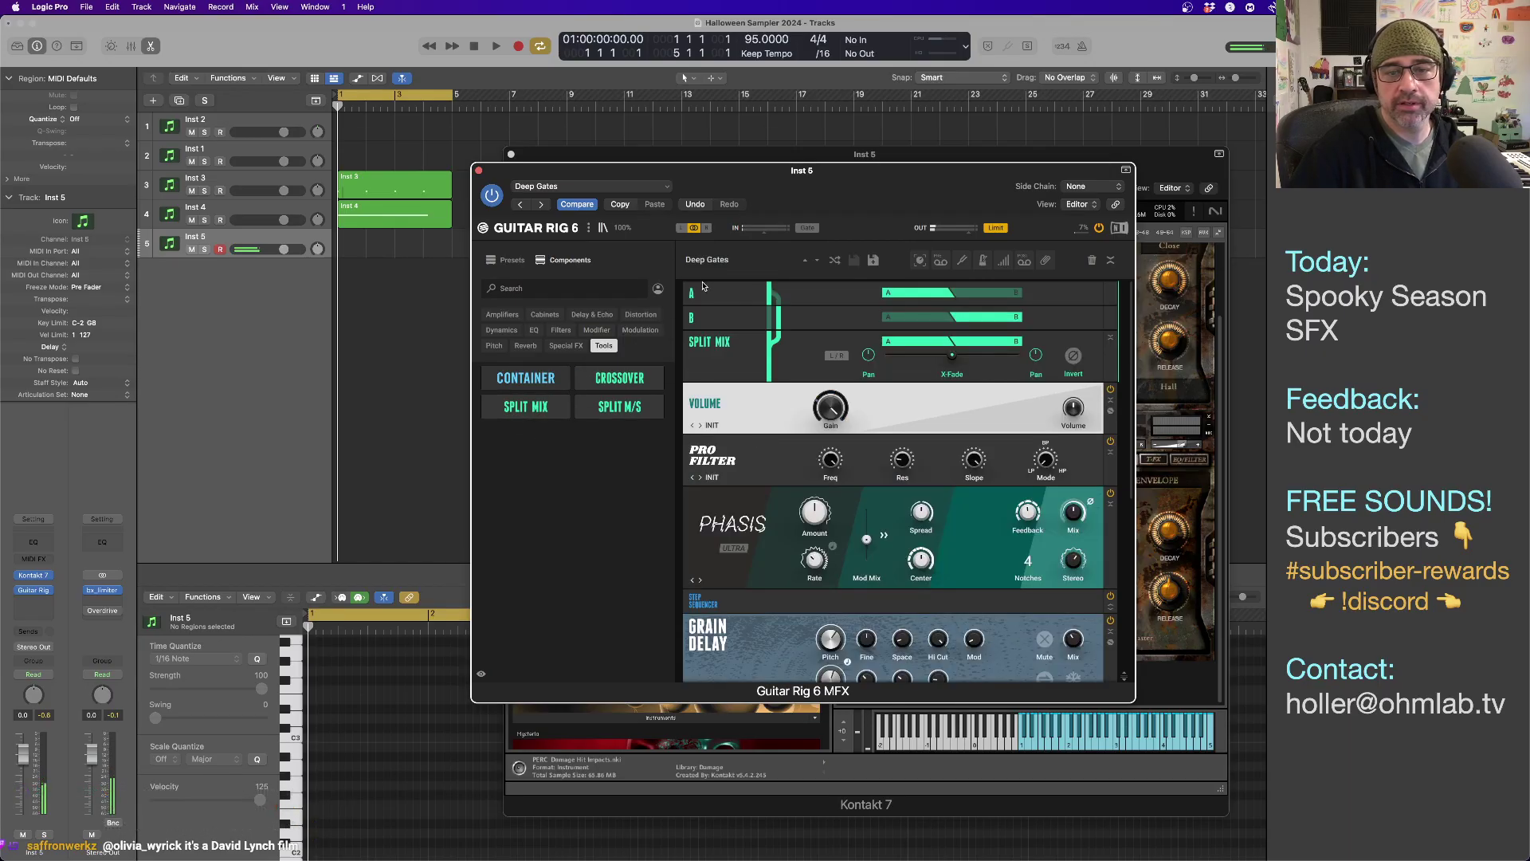
scroll(741, 421, "down", 5)
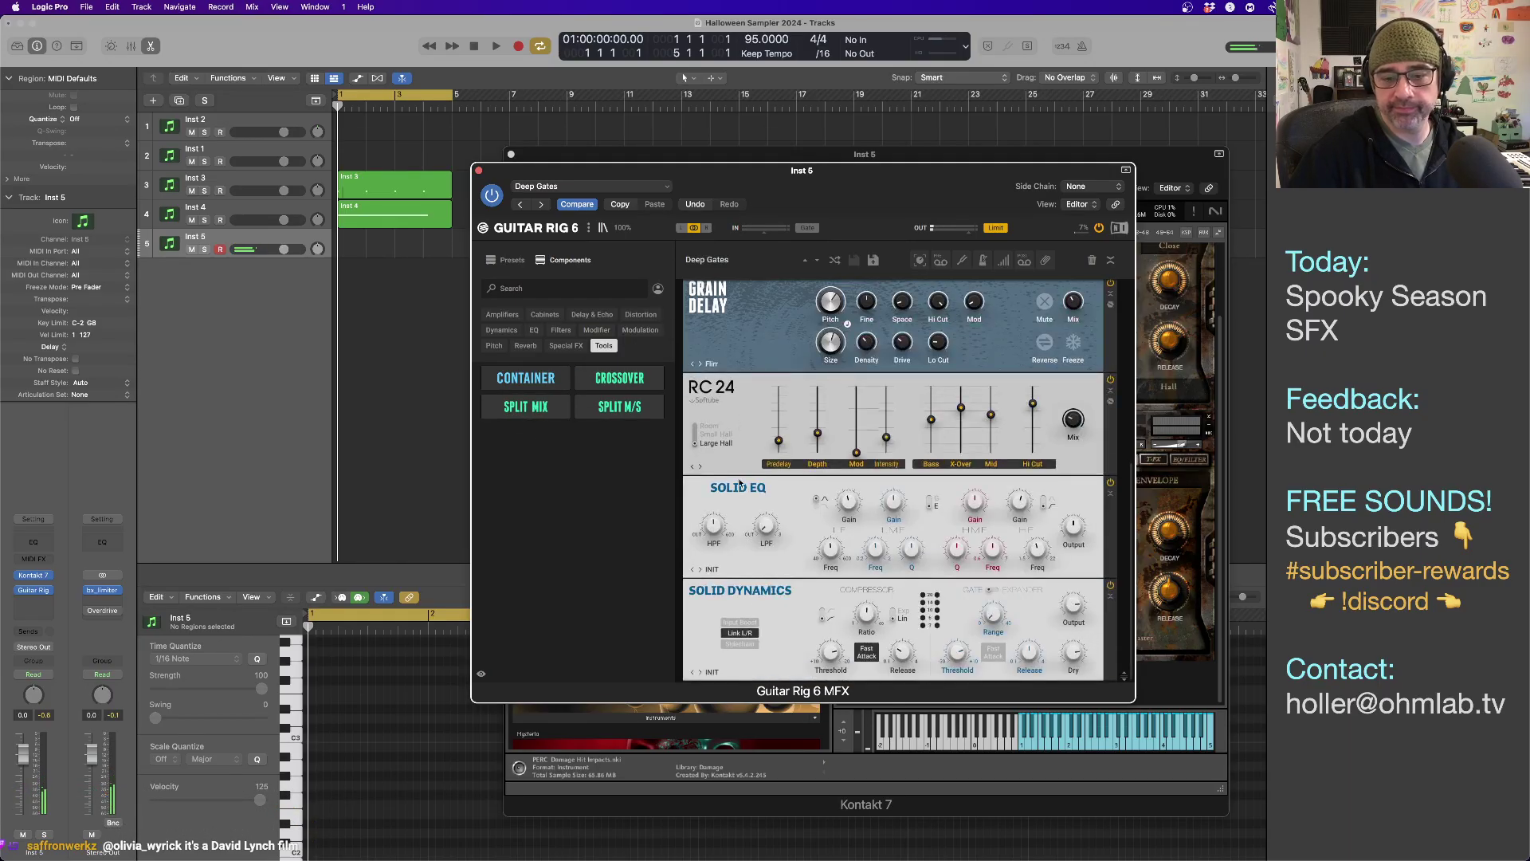
scroll(733, 399, "up", 5)
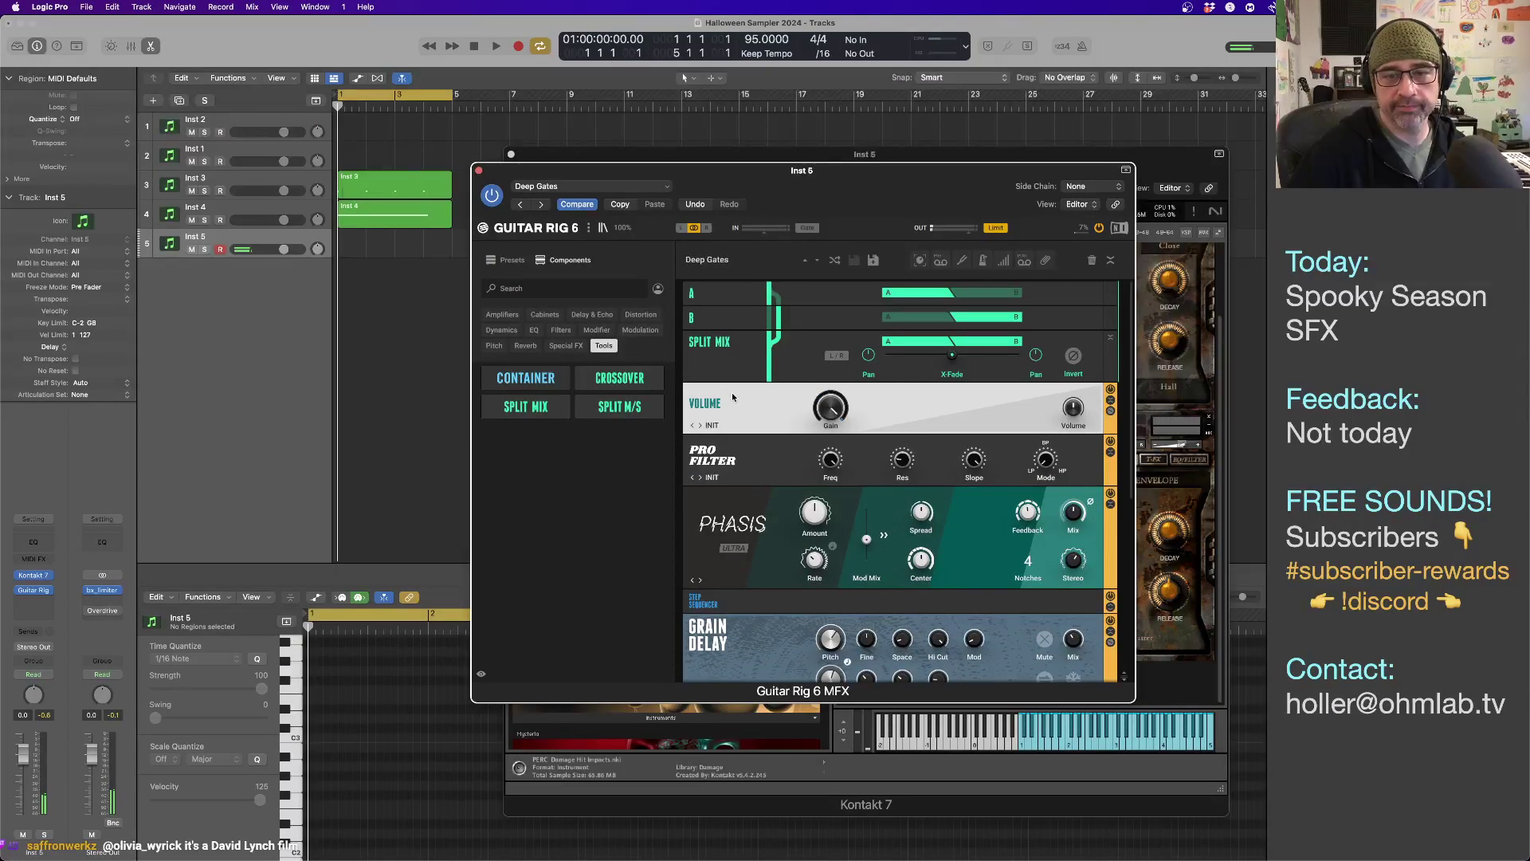
left_click_drag(734, 337, 706, 285)
scroll(706, 285, "down", 5)
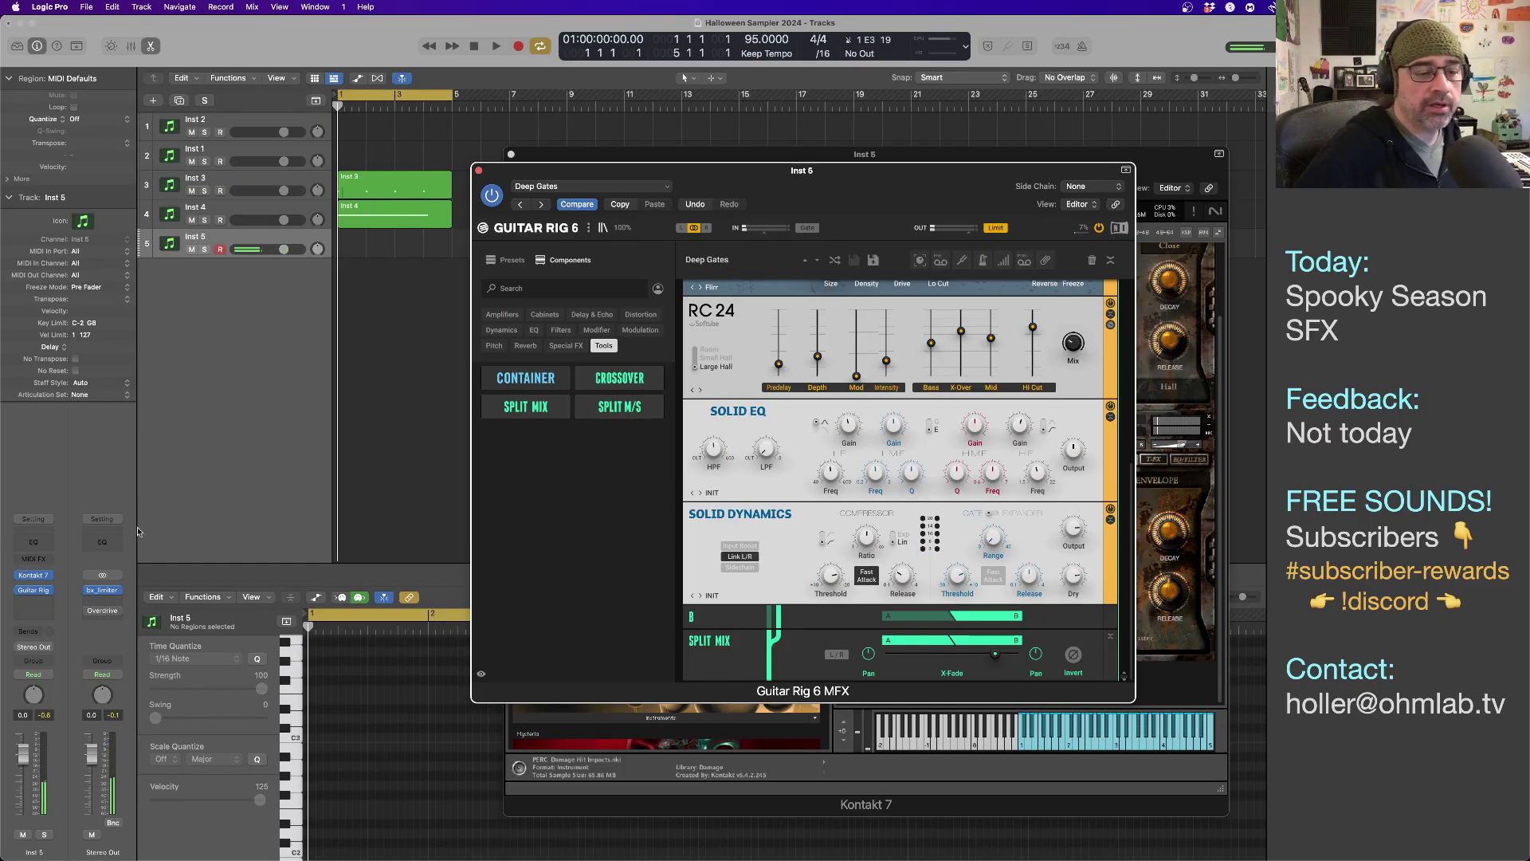
Insert Glitchmachines FractureXT in stereo after Guitar Rig on Inst 5 and place its window over the other plug-ins.
left_click(33, 604)
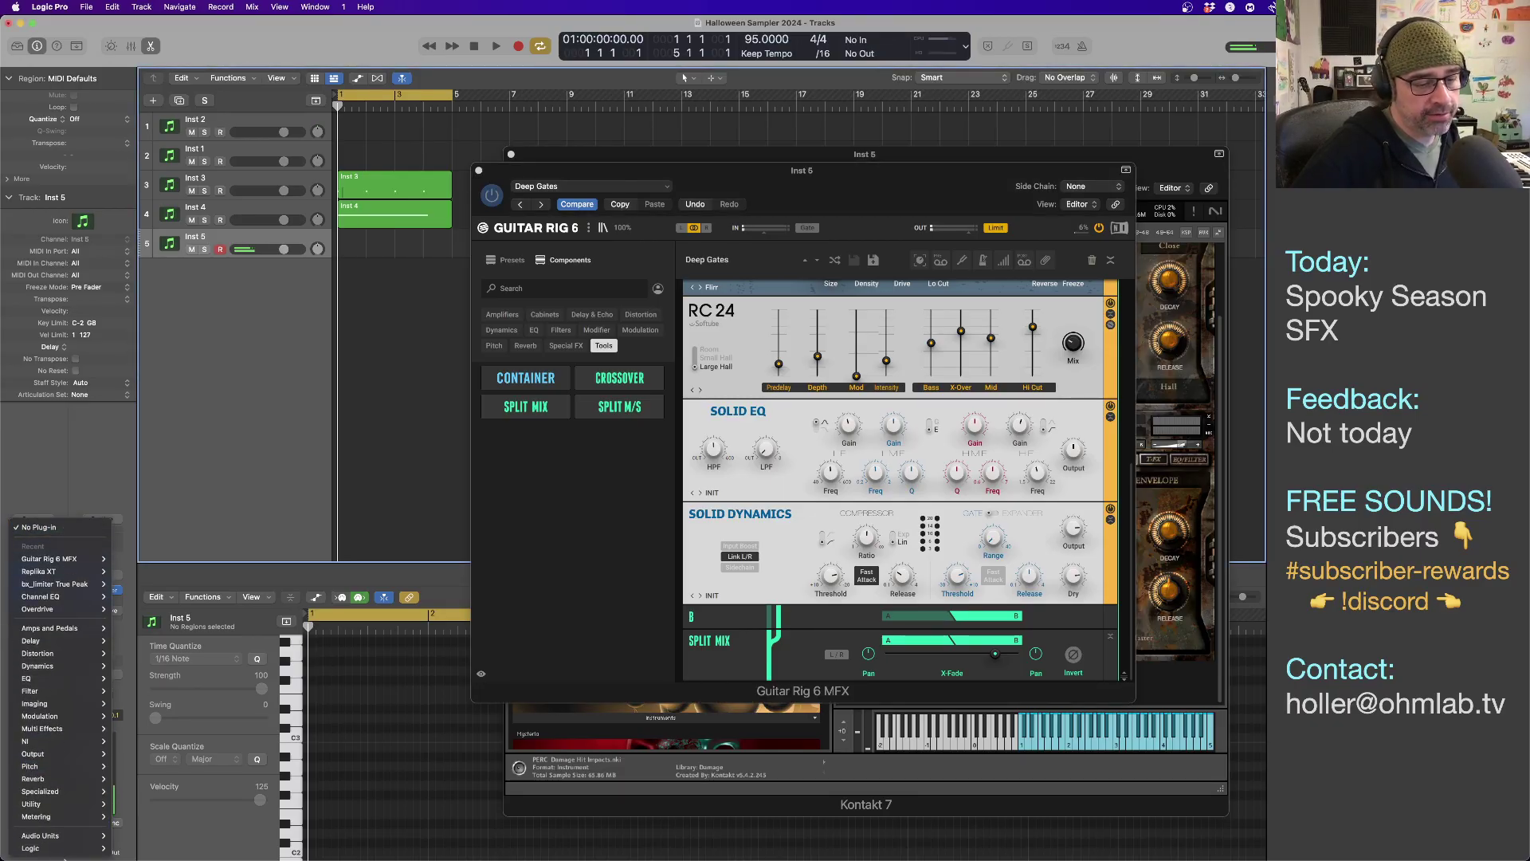
mouse_move(56, 835)
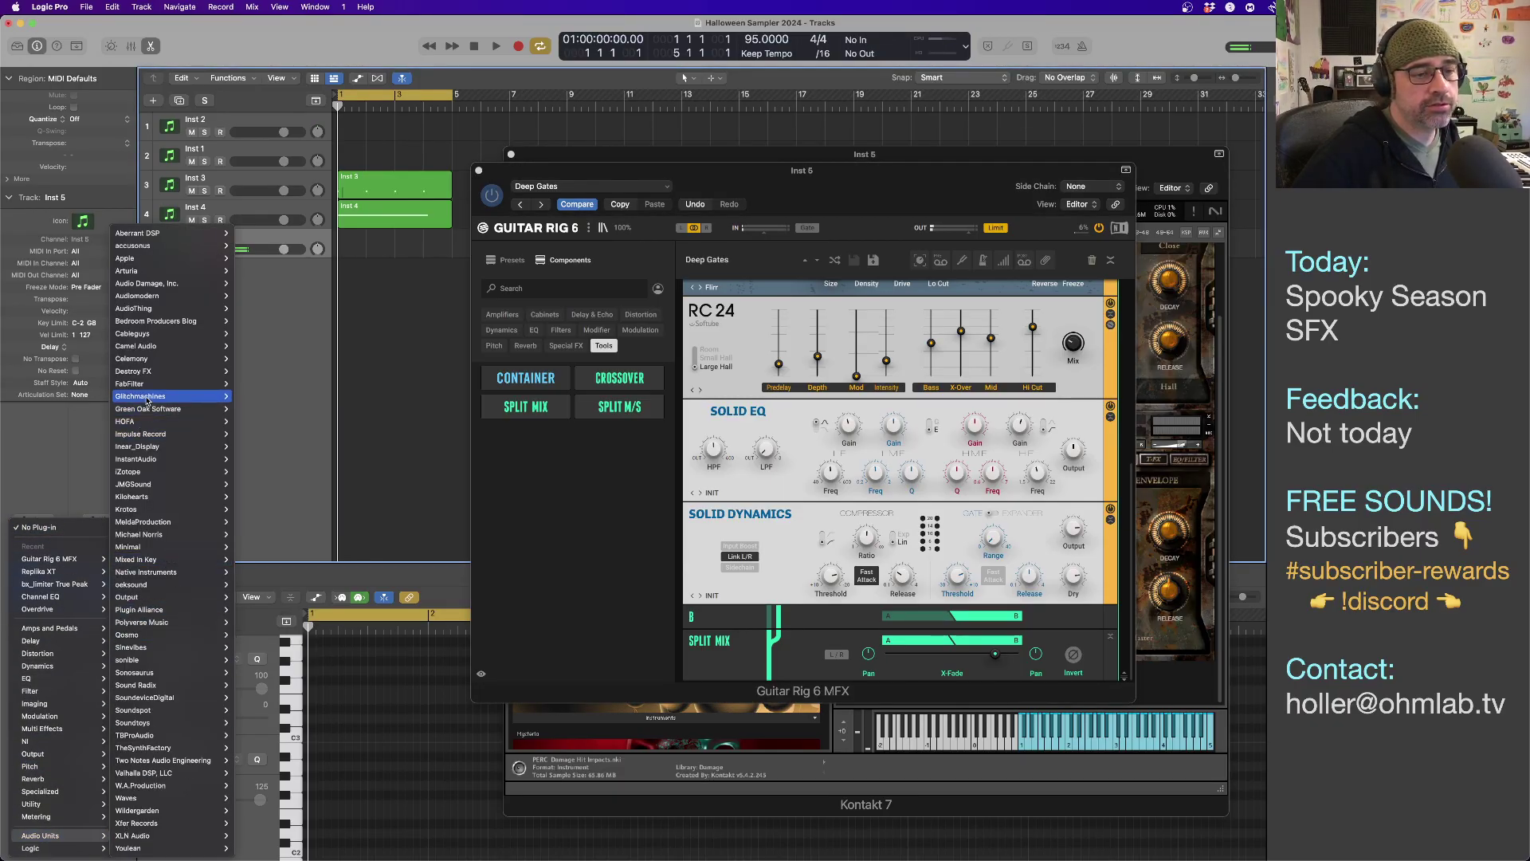
mouse_move(147, 398)
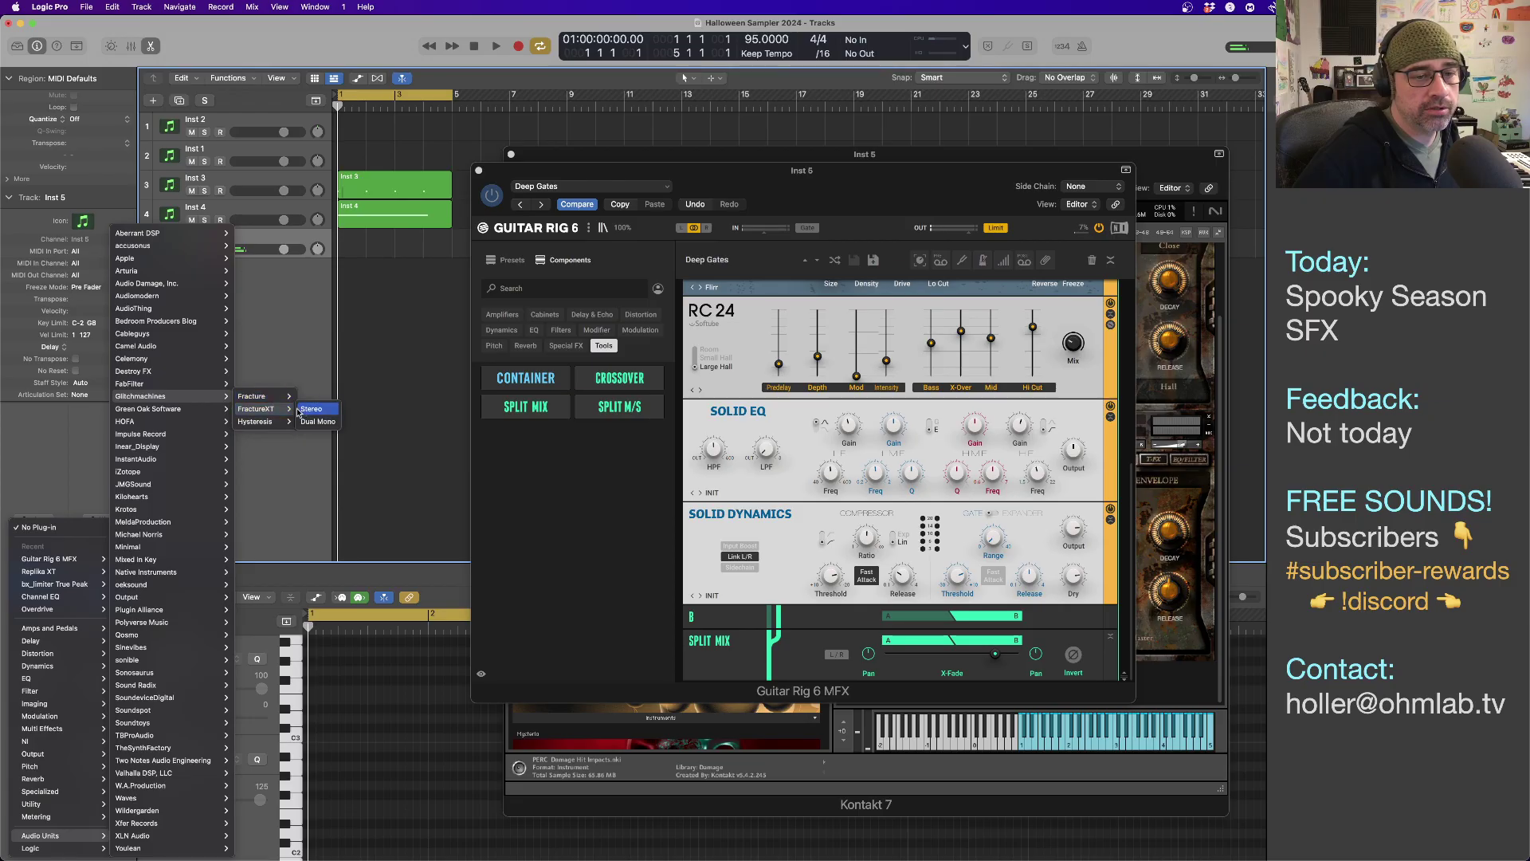
left_click(299, 411)
left_click_drag(763, 311, 556, 291)
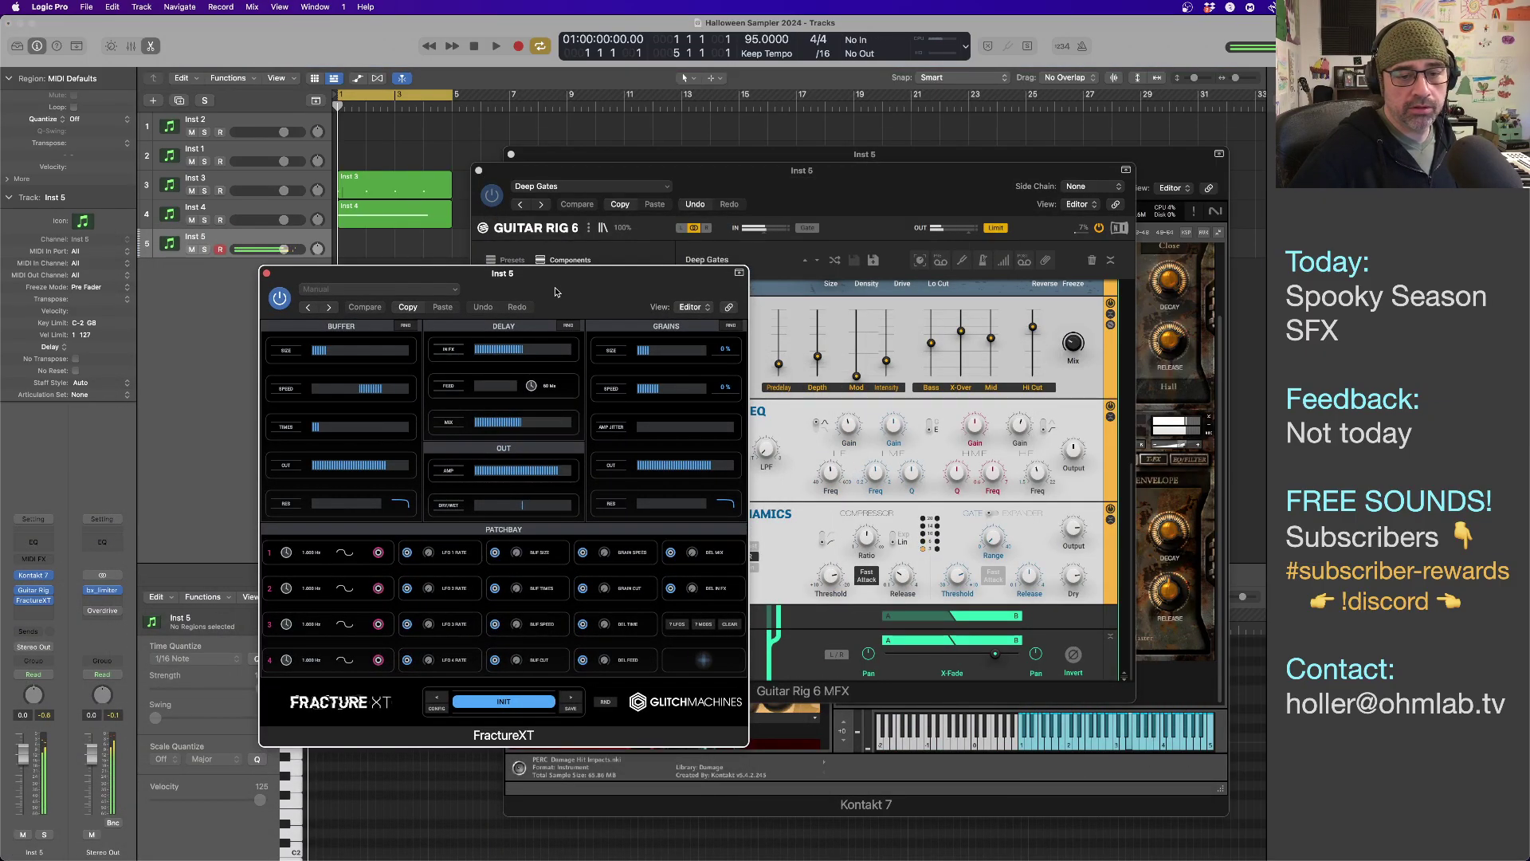
left_click_drag(556, 294, 820, 271)
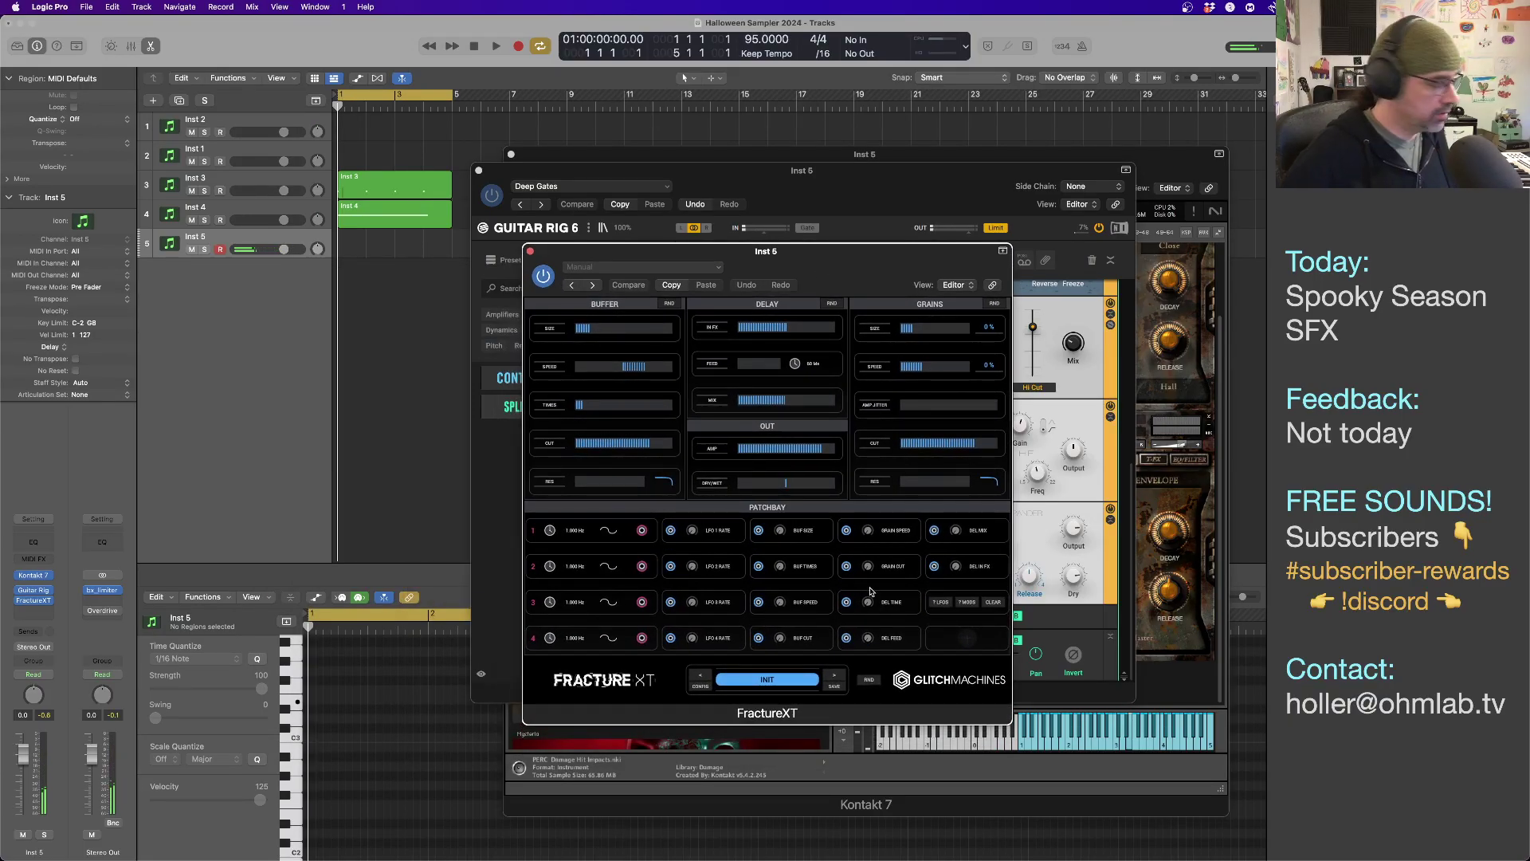
Randomize all FractureXT parameters and patchbay routings repeatedly while auditioning the sound.
left_click(871, 679)
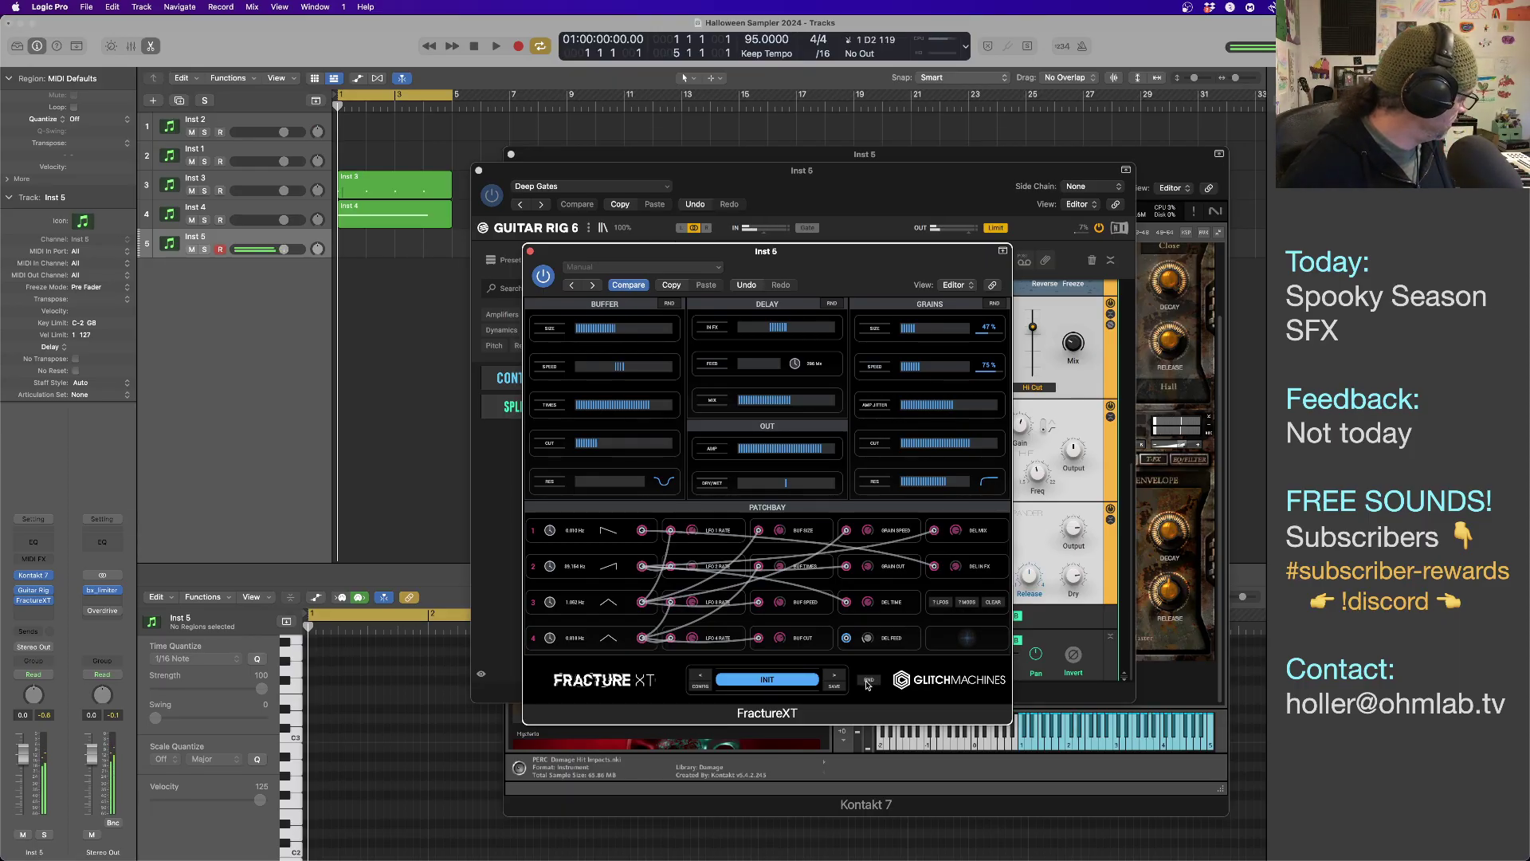
left_click(868, 681)
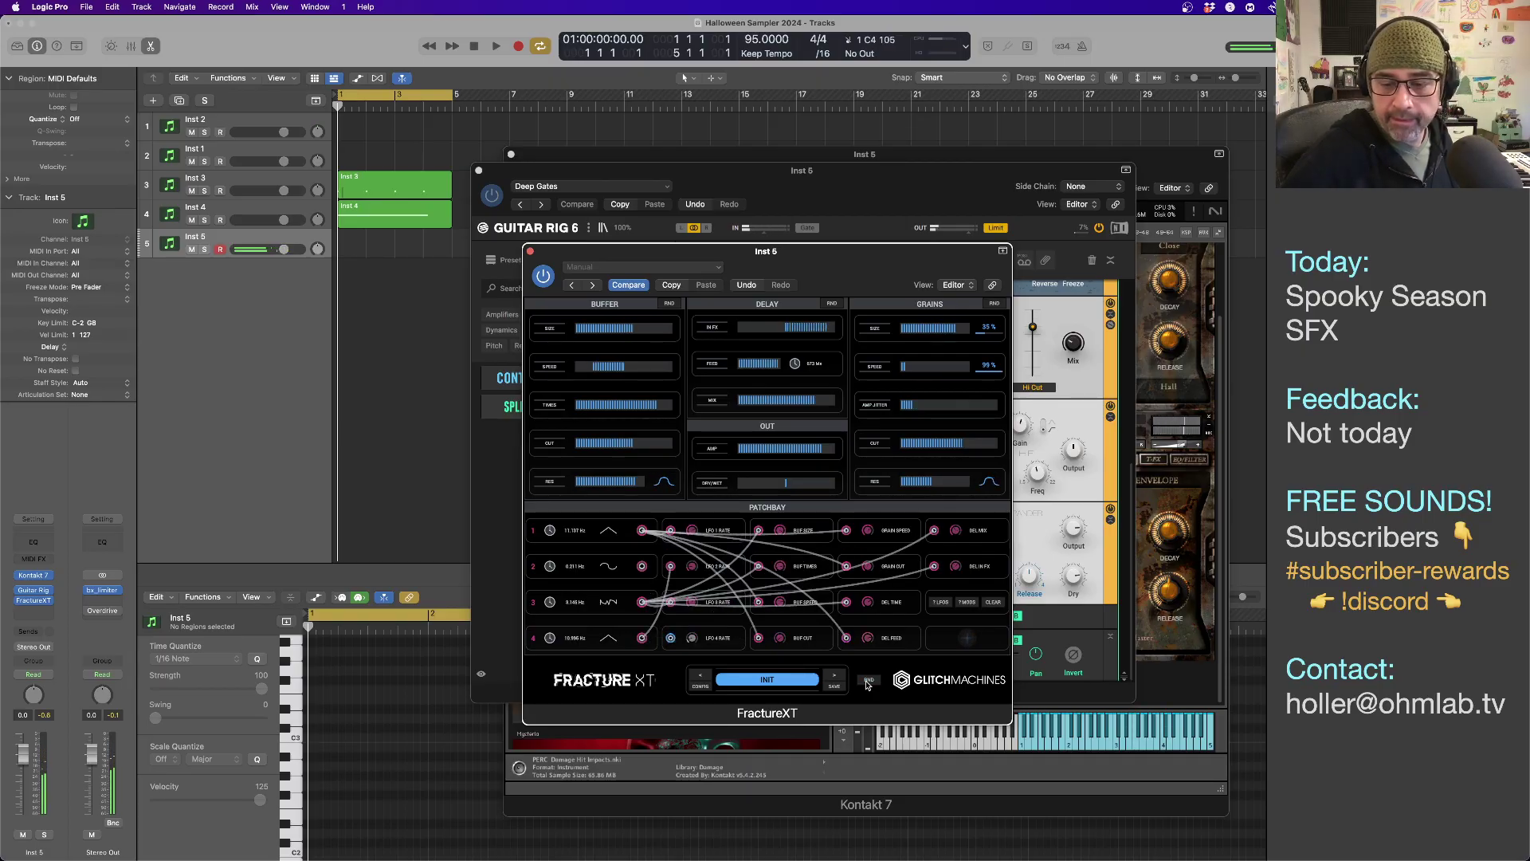
left_click(868, 682)
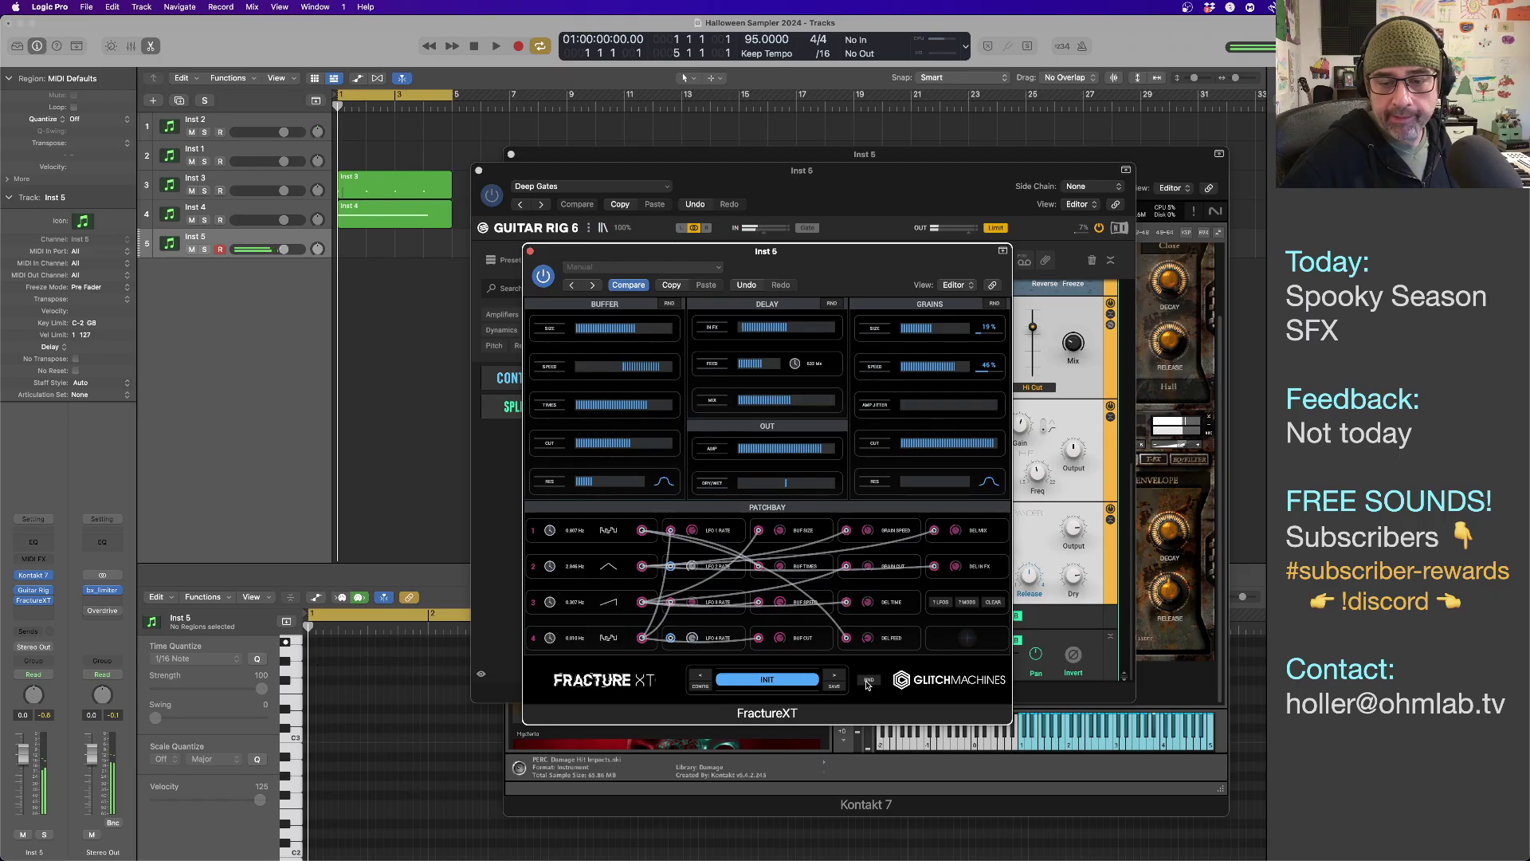
left_click(869, 681)
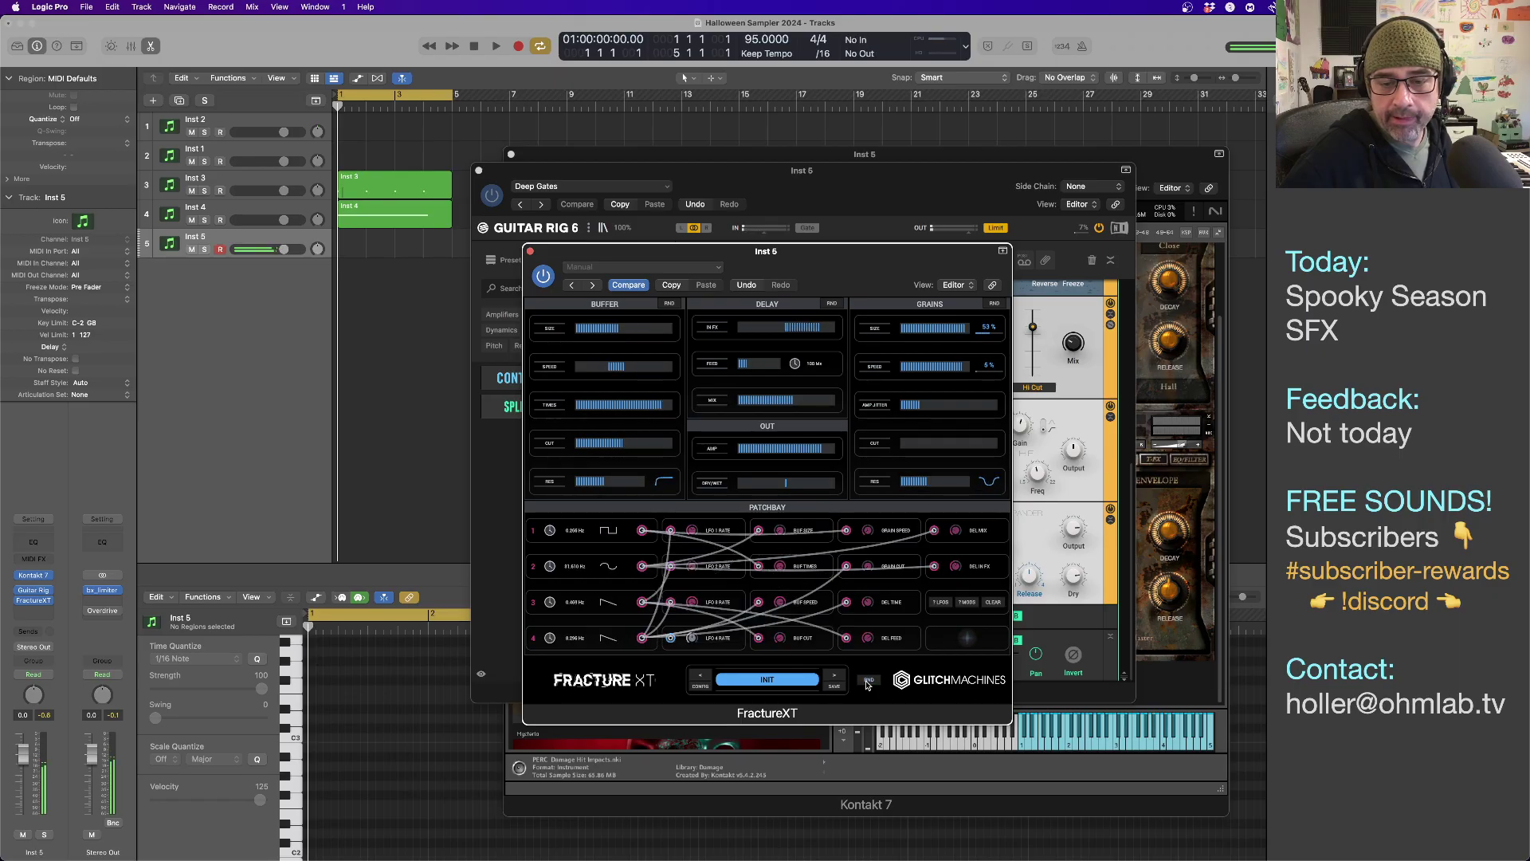
left_click(868, 681)
left_click(868, 682)
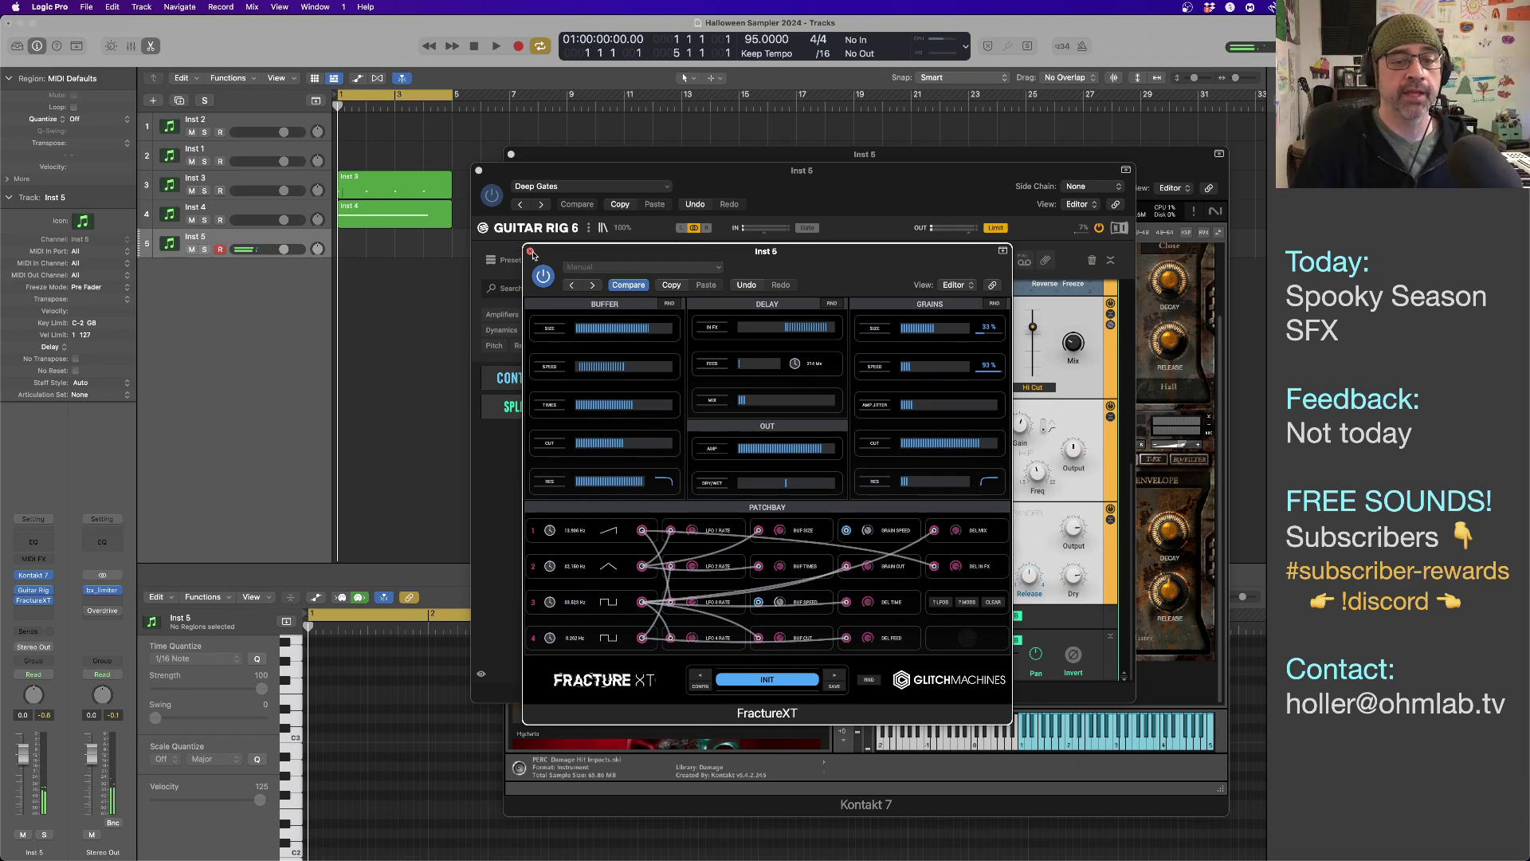
Close the FractureXT, Guitar Rig and Kontakt windows of Inst 5.
left_click(530, 251)
left_click(481, 173)
left_click(511, 154)
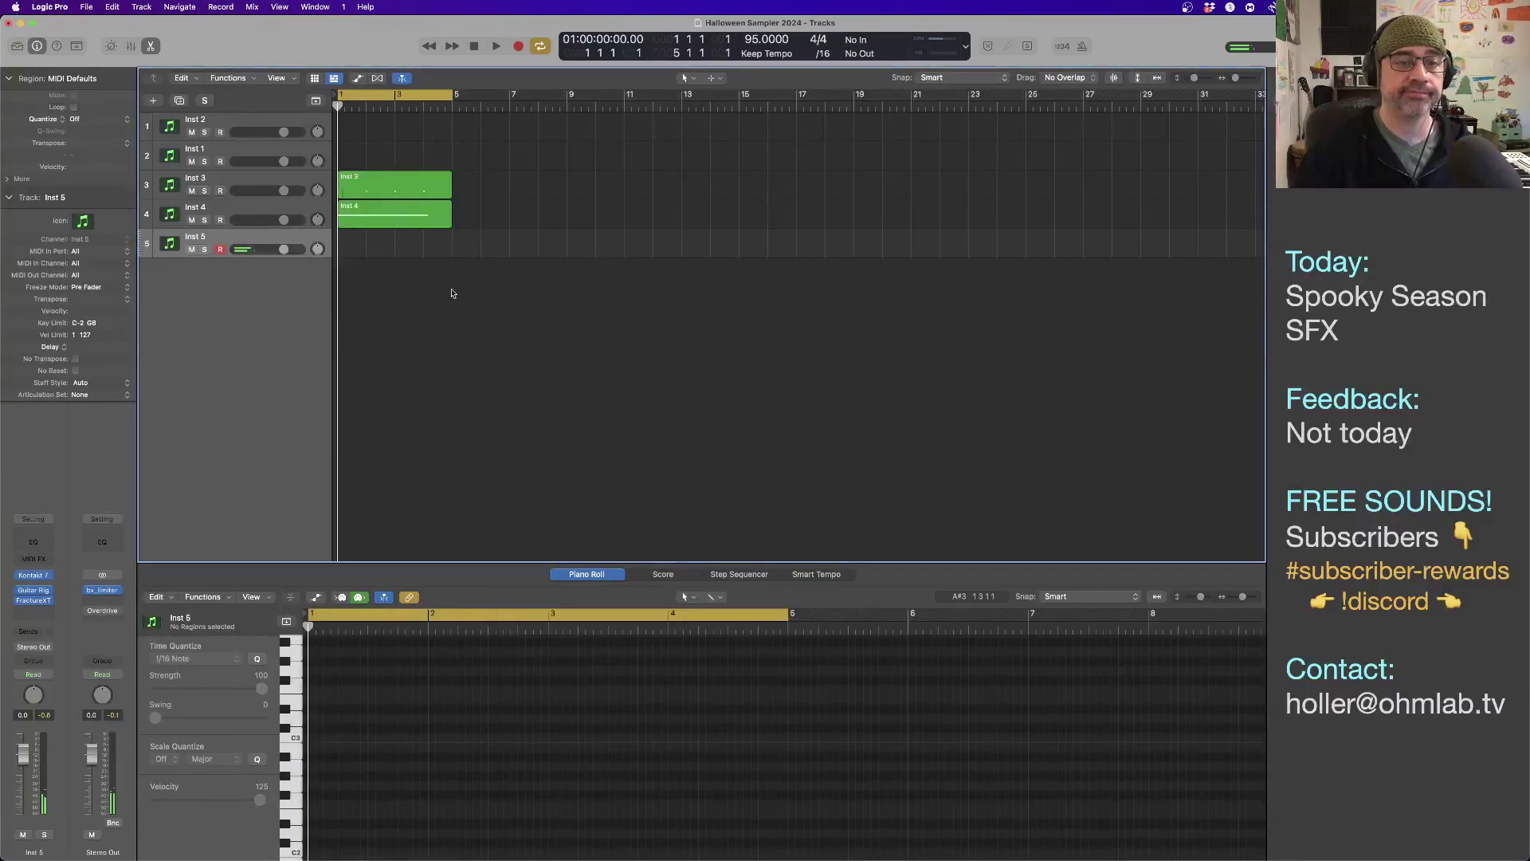
Create a new software instrument track, Inst 6, load Kontakt 7 in stereo on it, and enlarge and reposition the plug-in window.
double_click(263, 291)
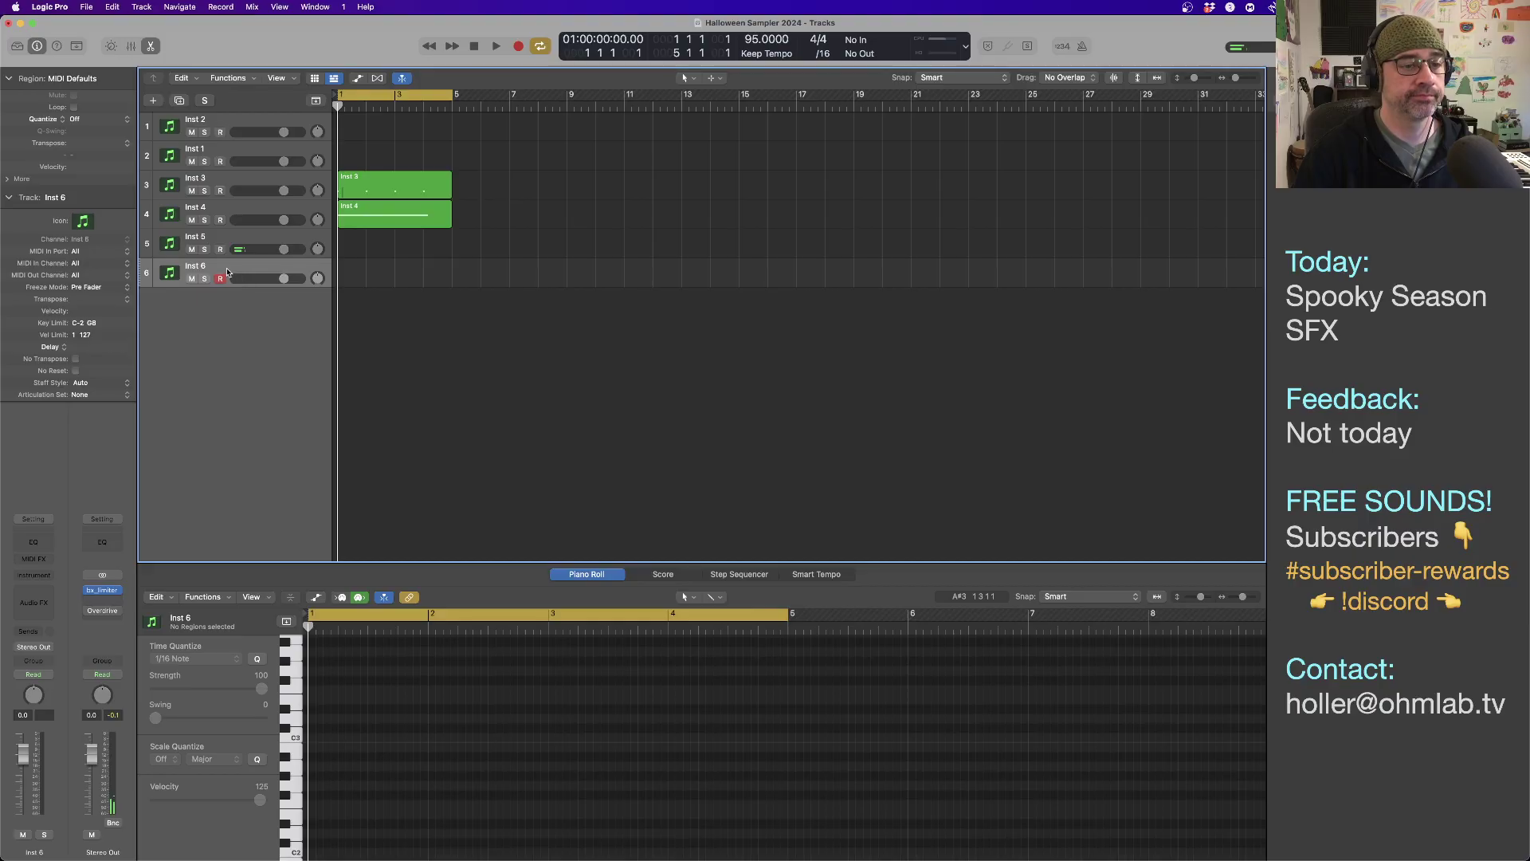
left_click(33, 575)
mouse_move(80, 612)
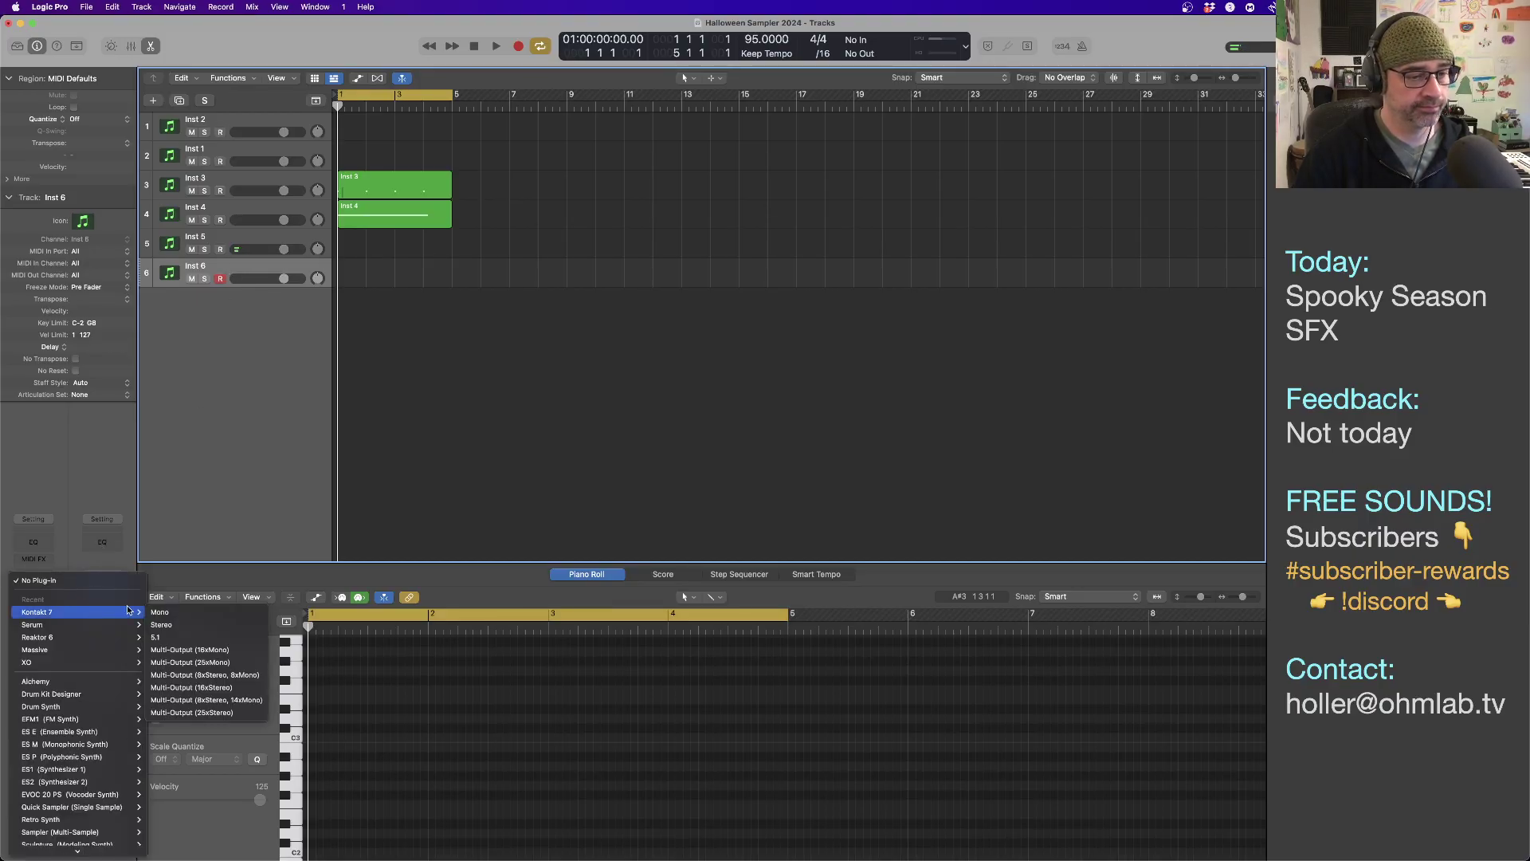
left_click(173, 626)
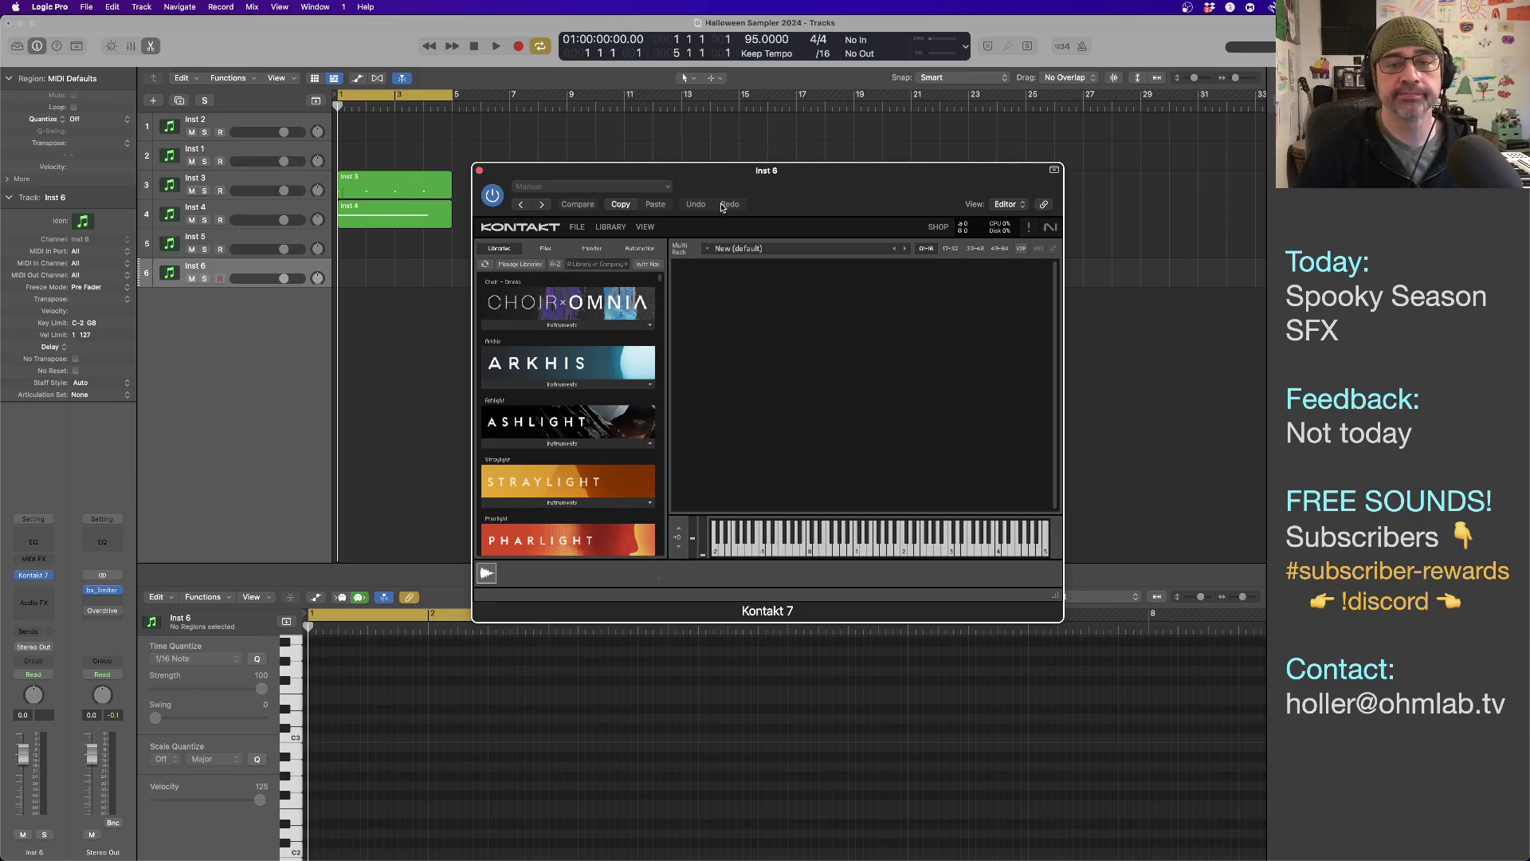
left_click_drag(723, 170, 800, 110)
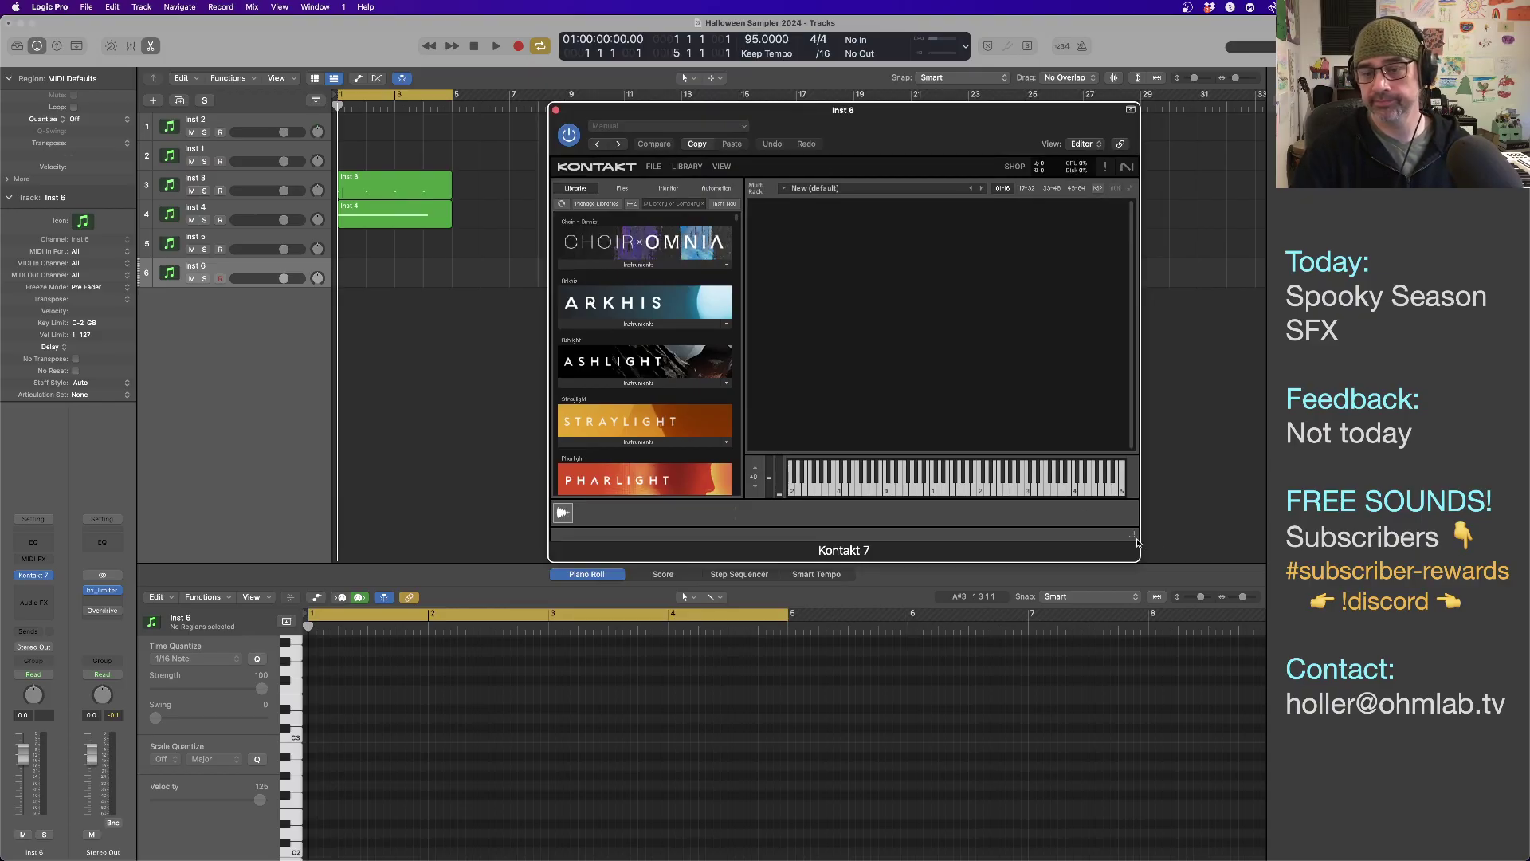
left_click_drag(1132, 535, 1180, 712)
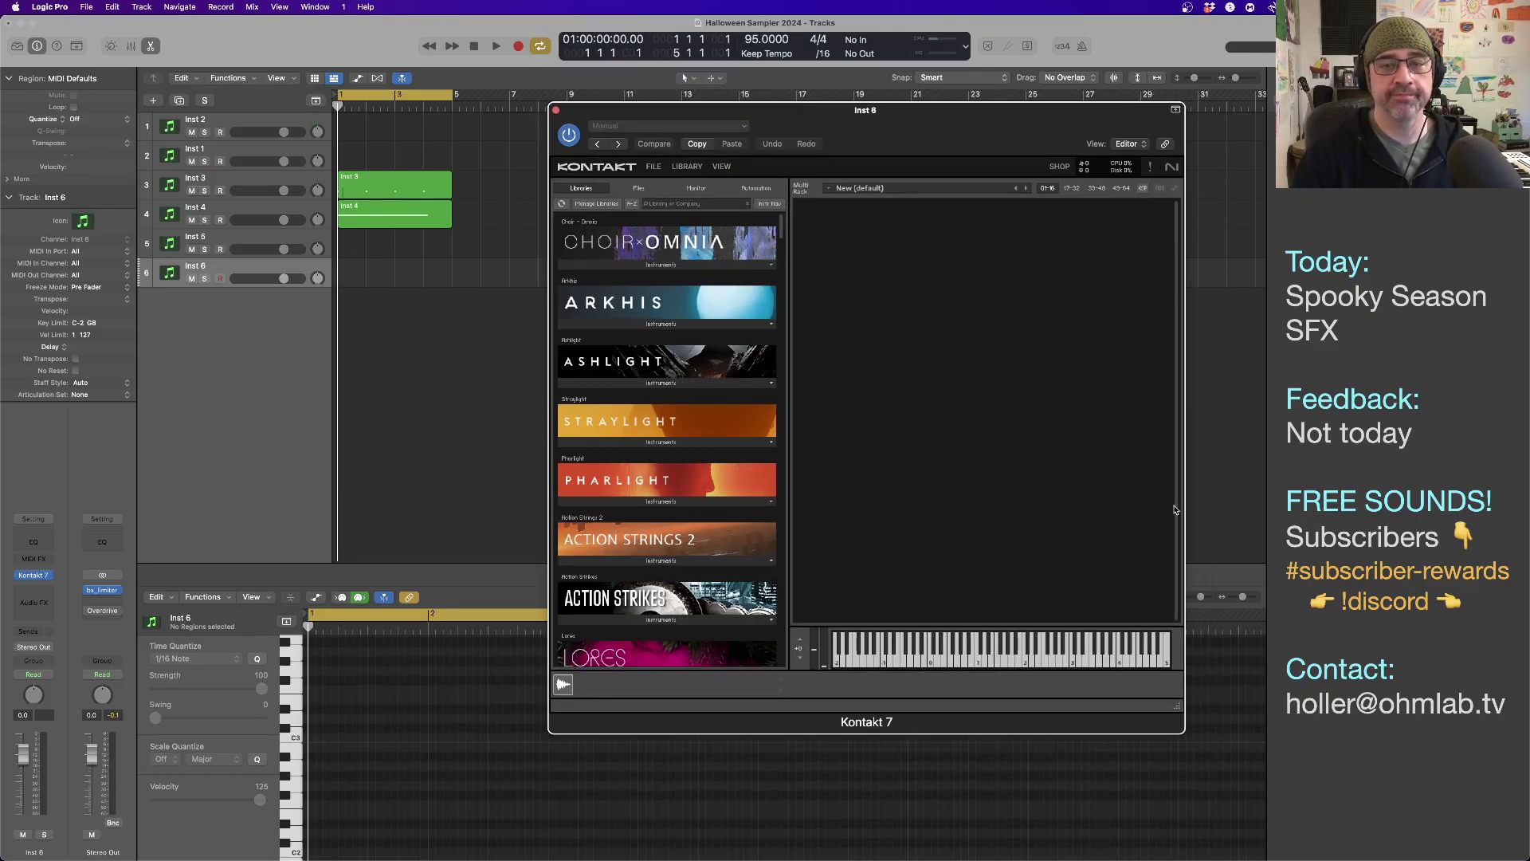
left_click_drag(910, 140, 848, 120)
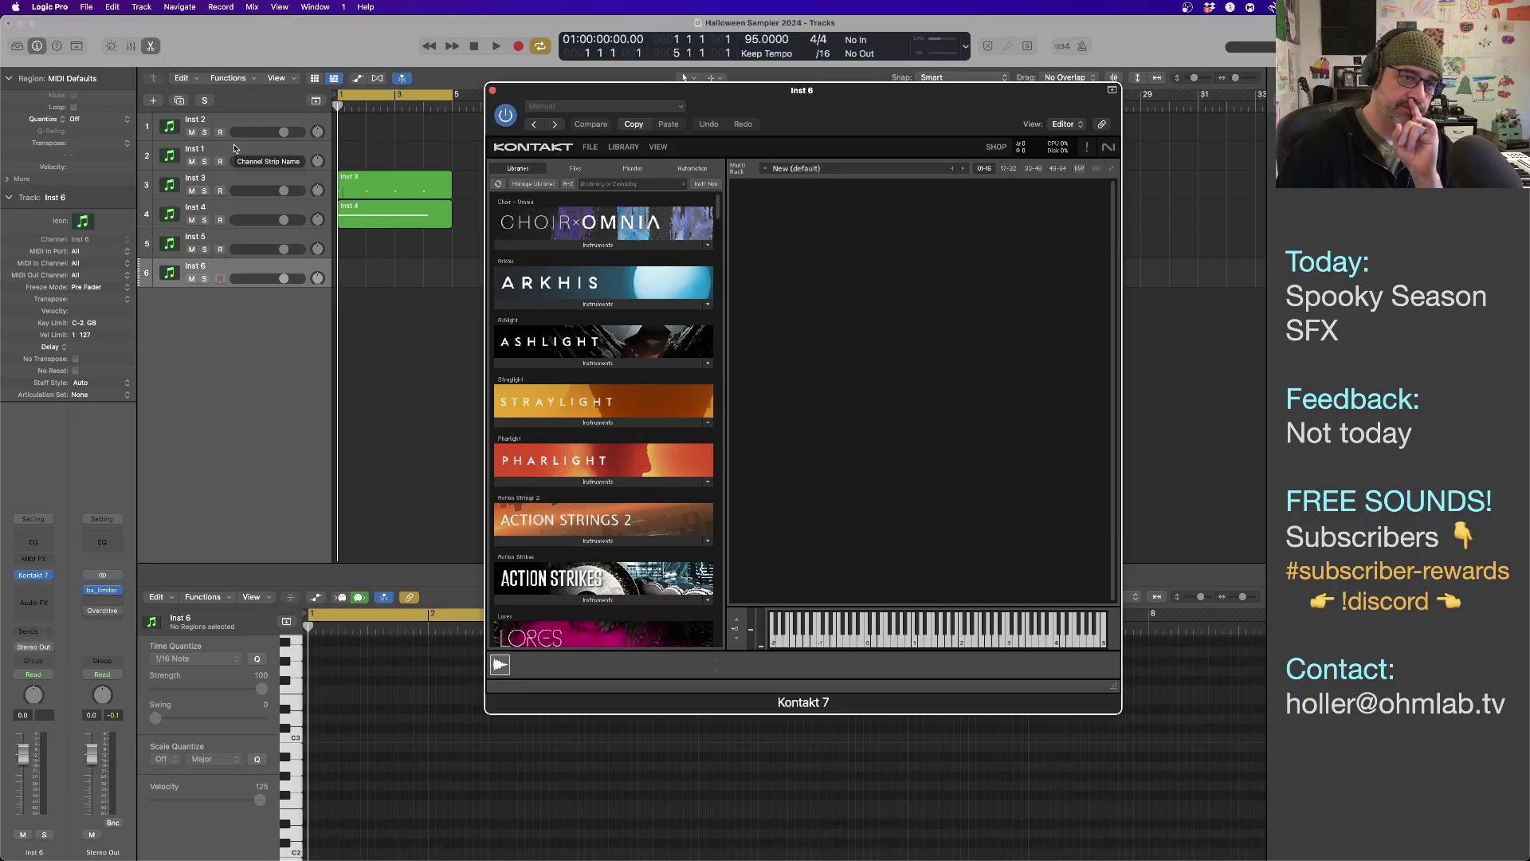
key("super+Tab")
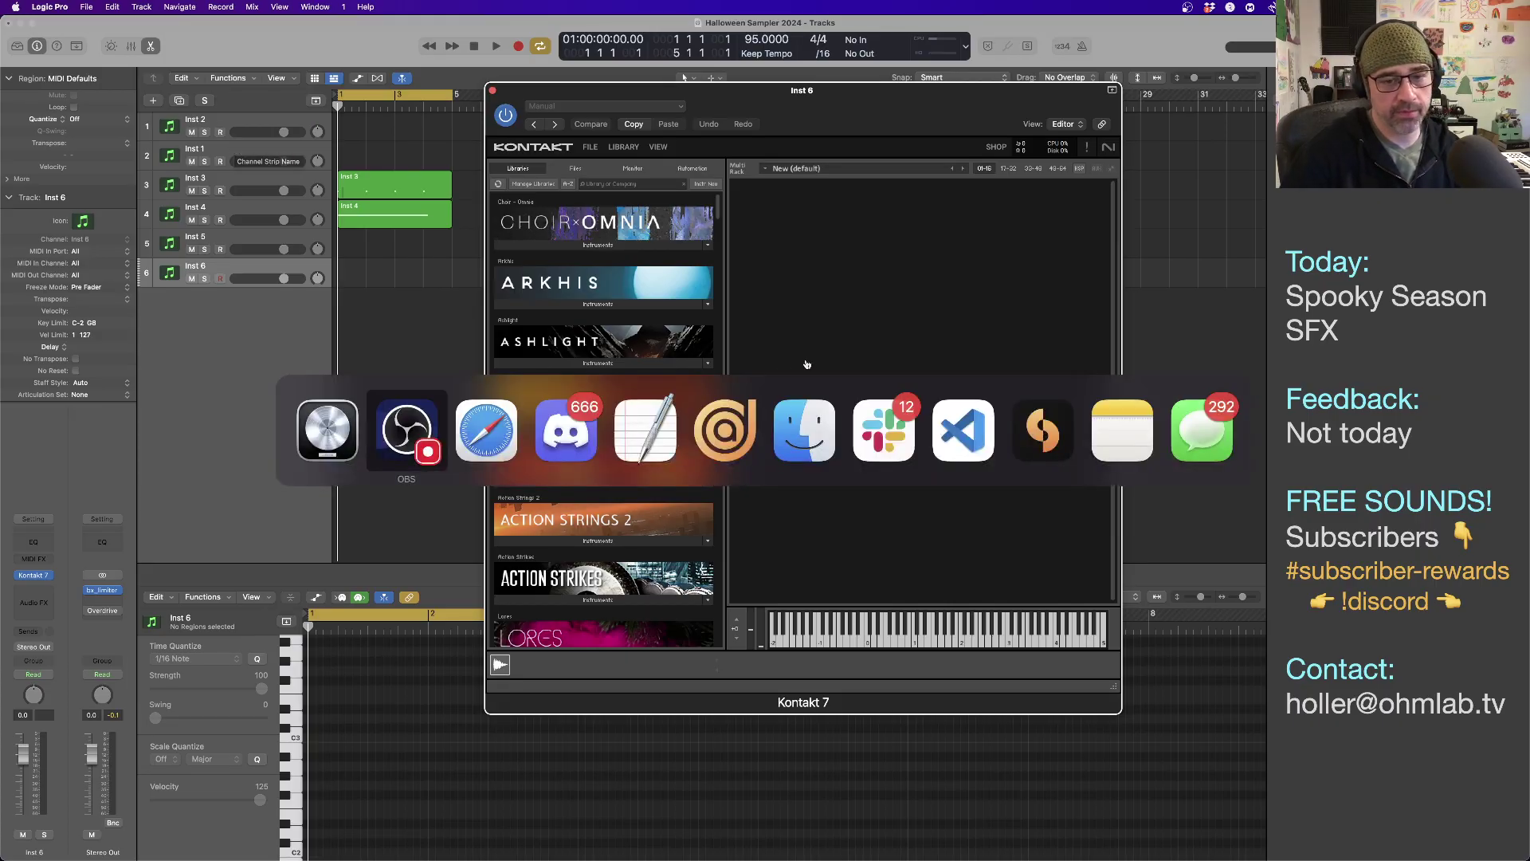
left_click(473, 438)
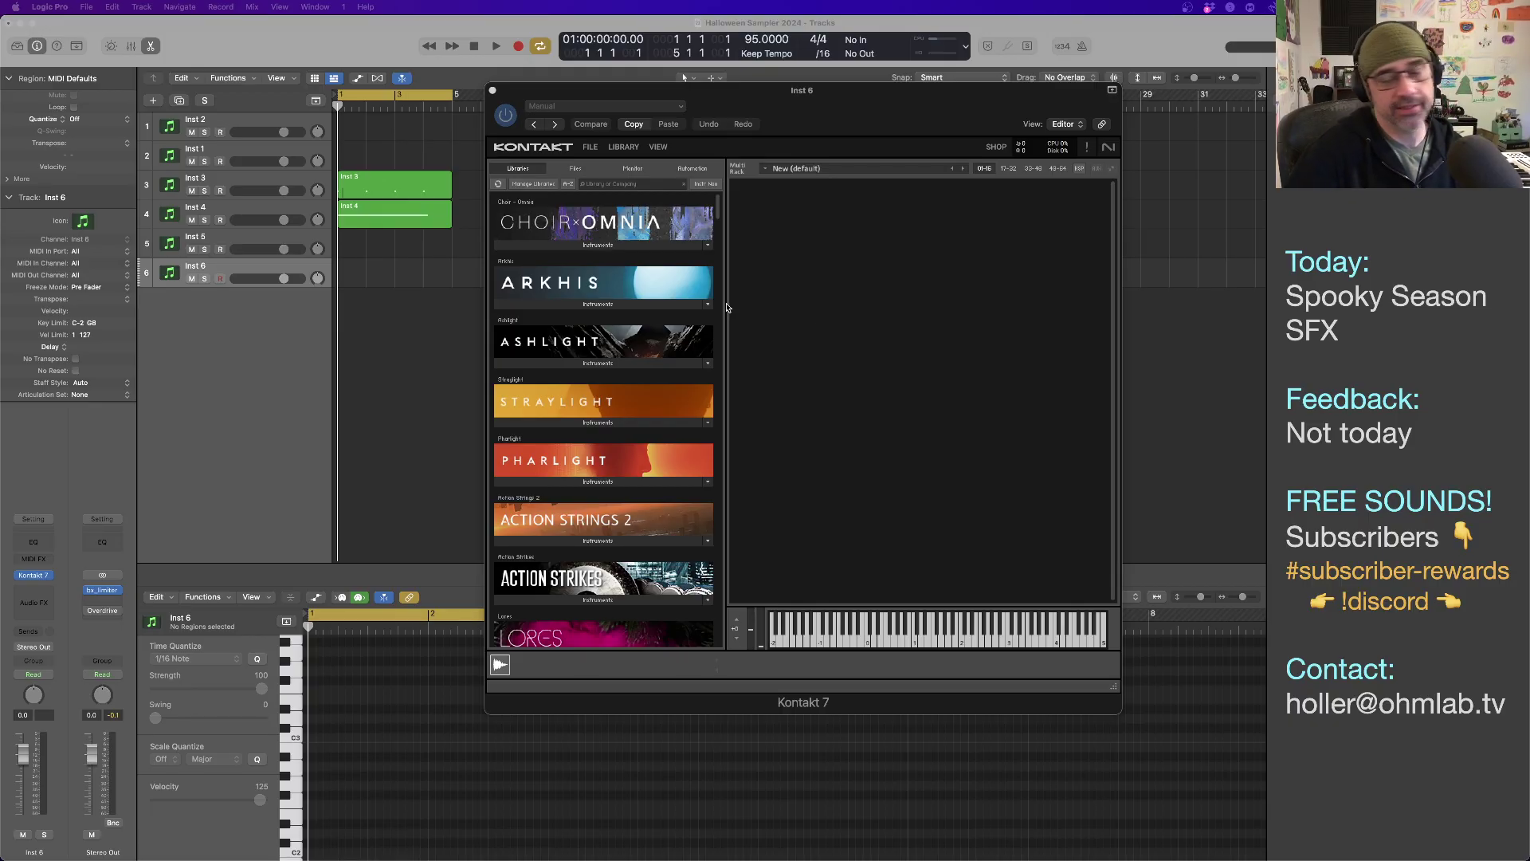
Load the Thrill instrument from the library browser into Inst 6's Kontakt rack and move the enlarged plug-in window into view.
scroll(694, 486, "down", 10)
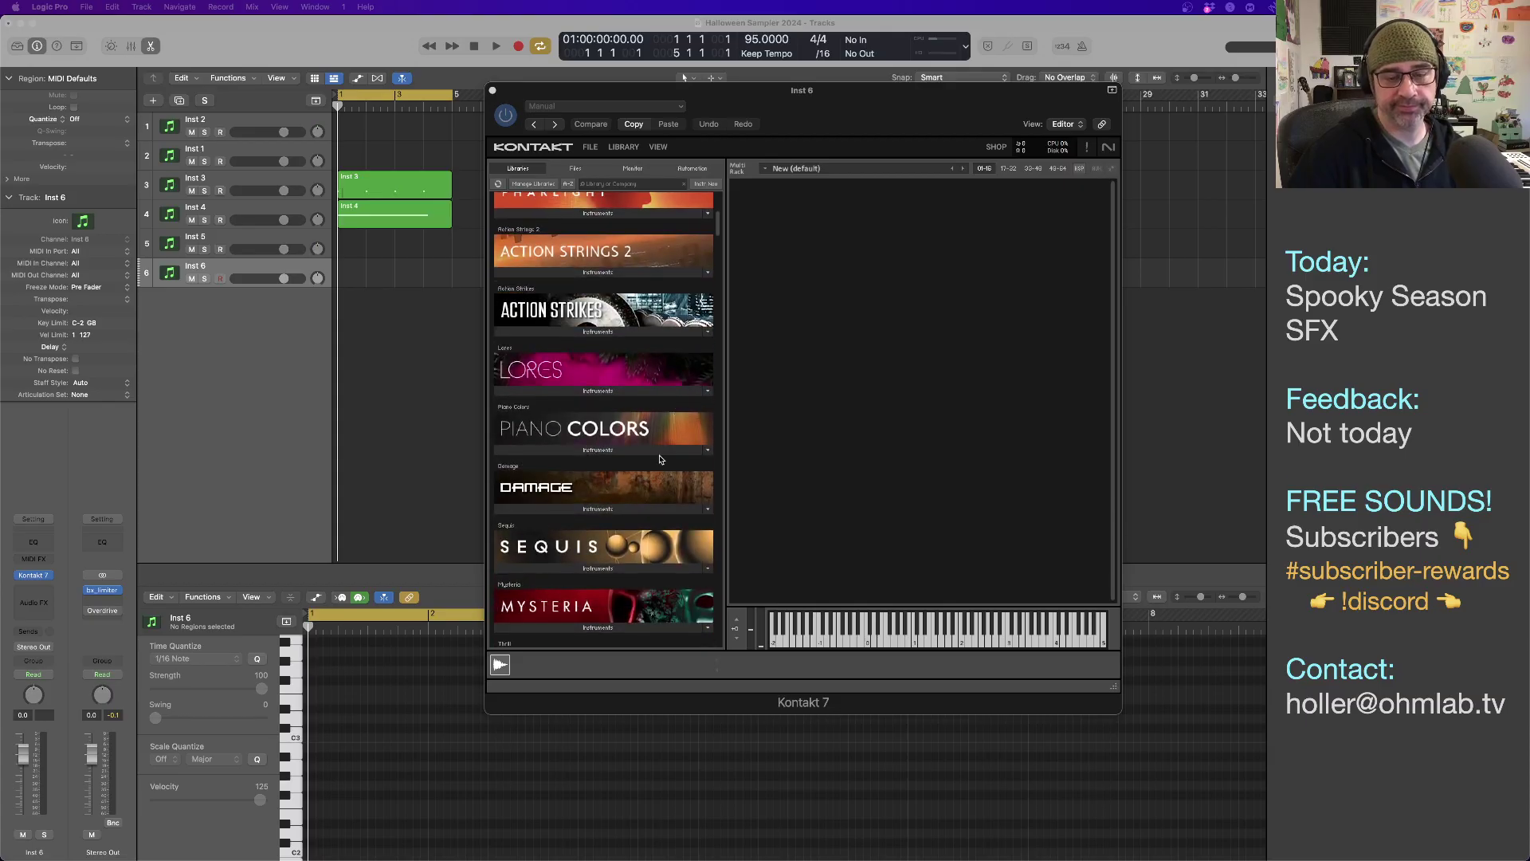
scroll(660, 459, "down", 8)
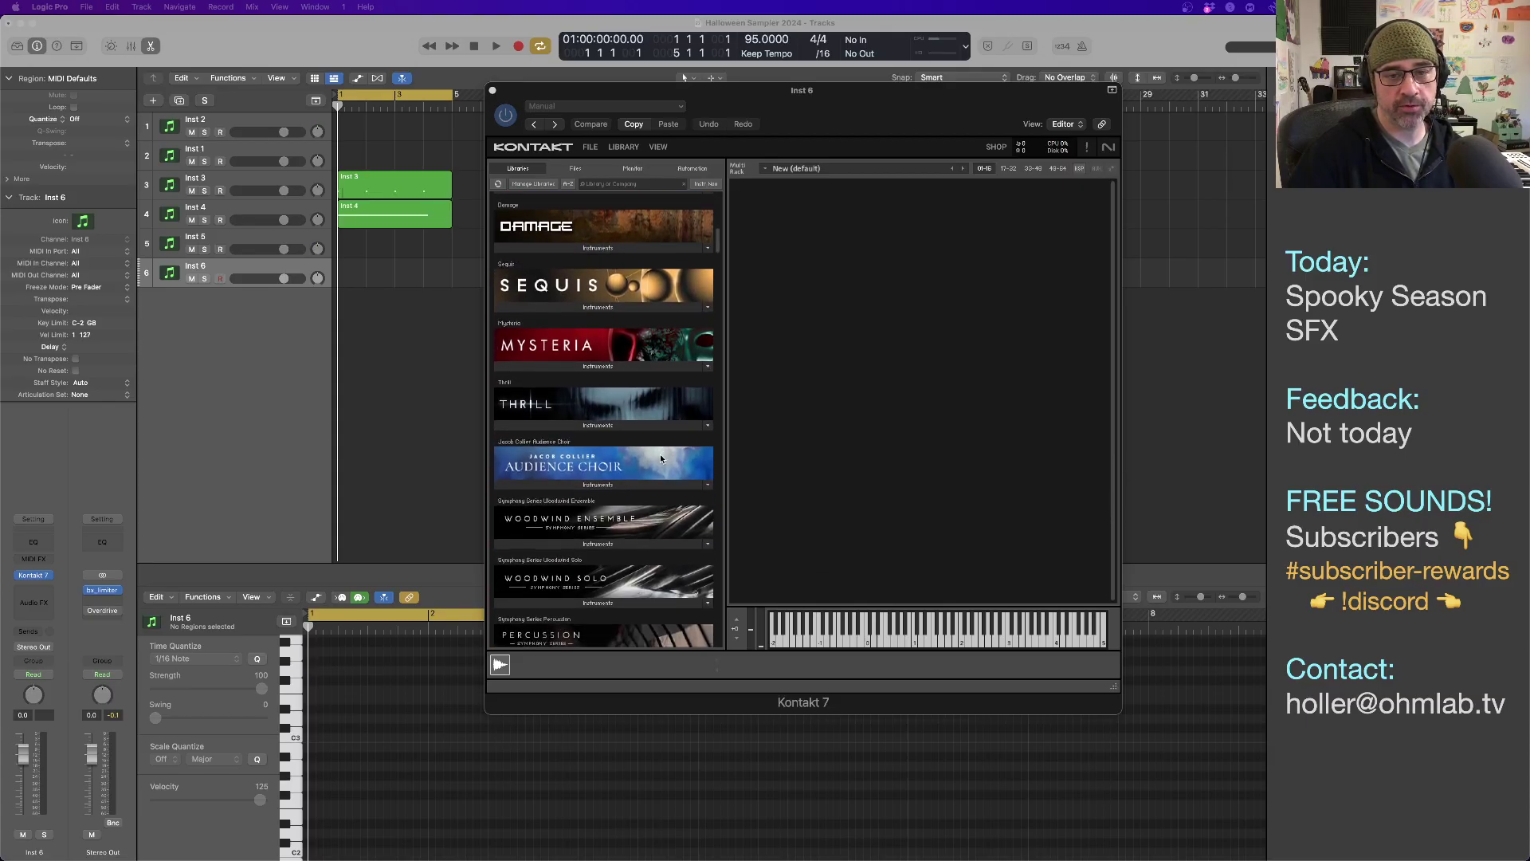
scroll(660, 458, "down", 1)
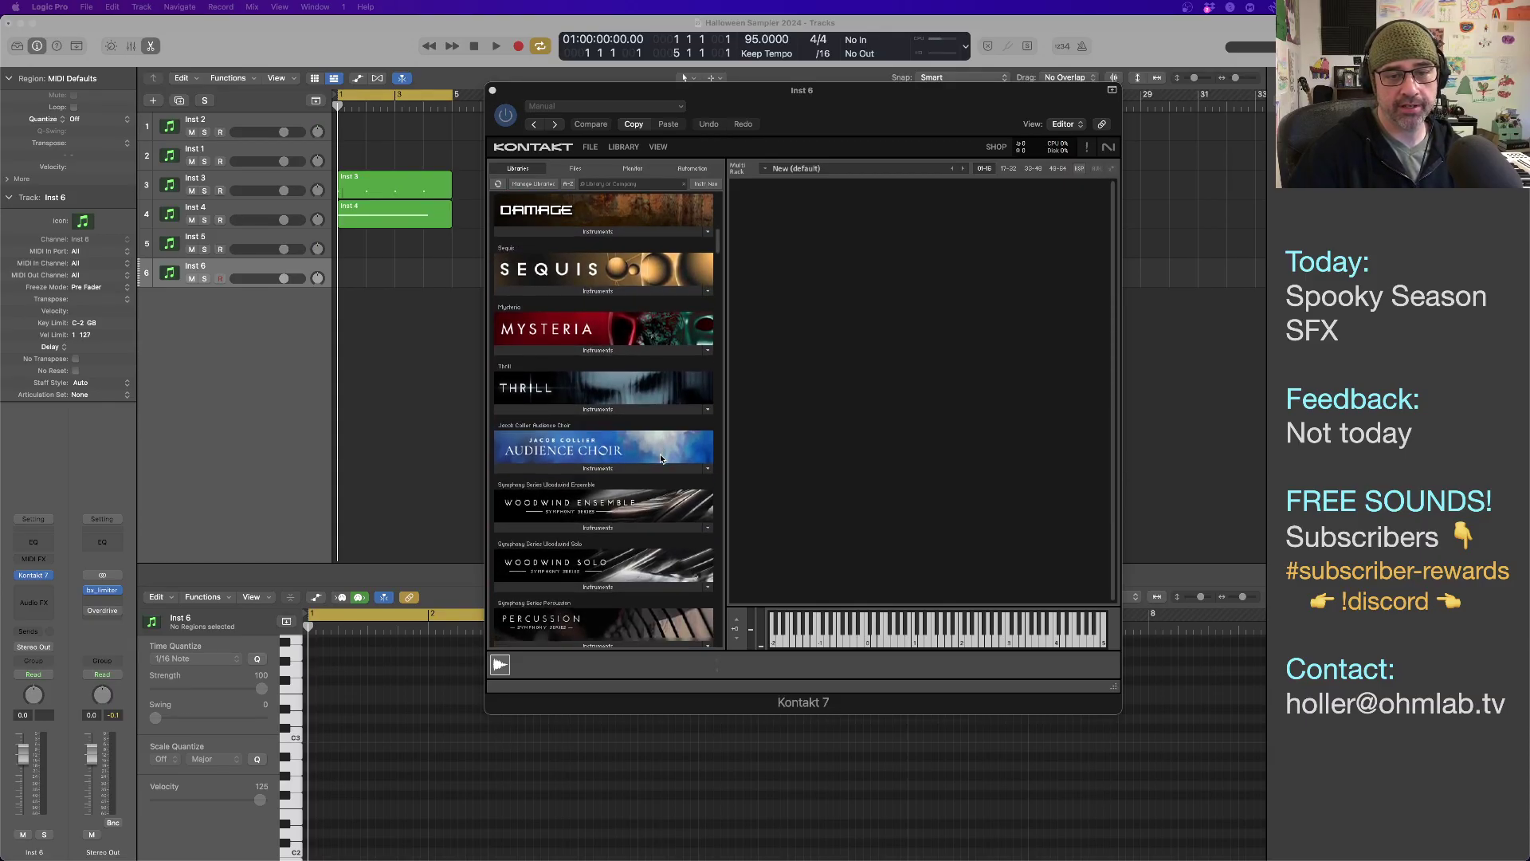
left_click(608, 410)
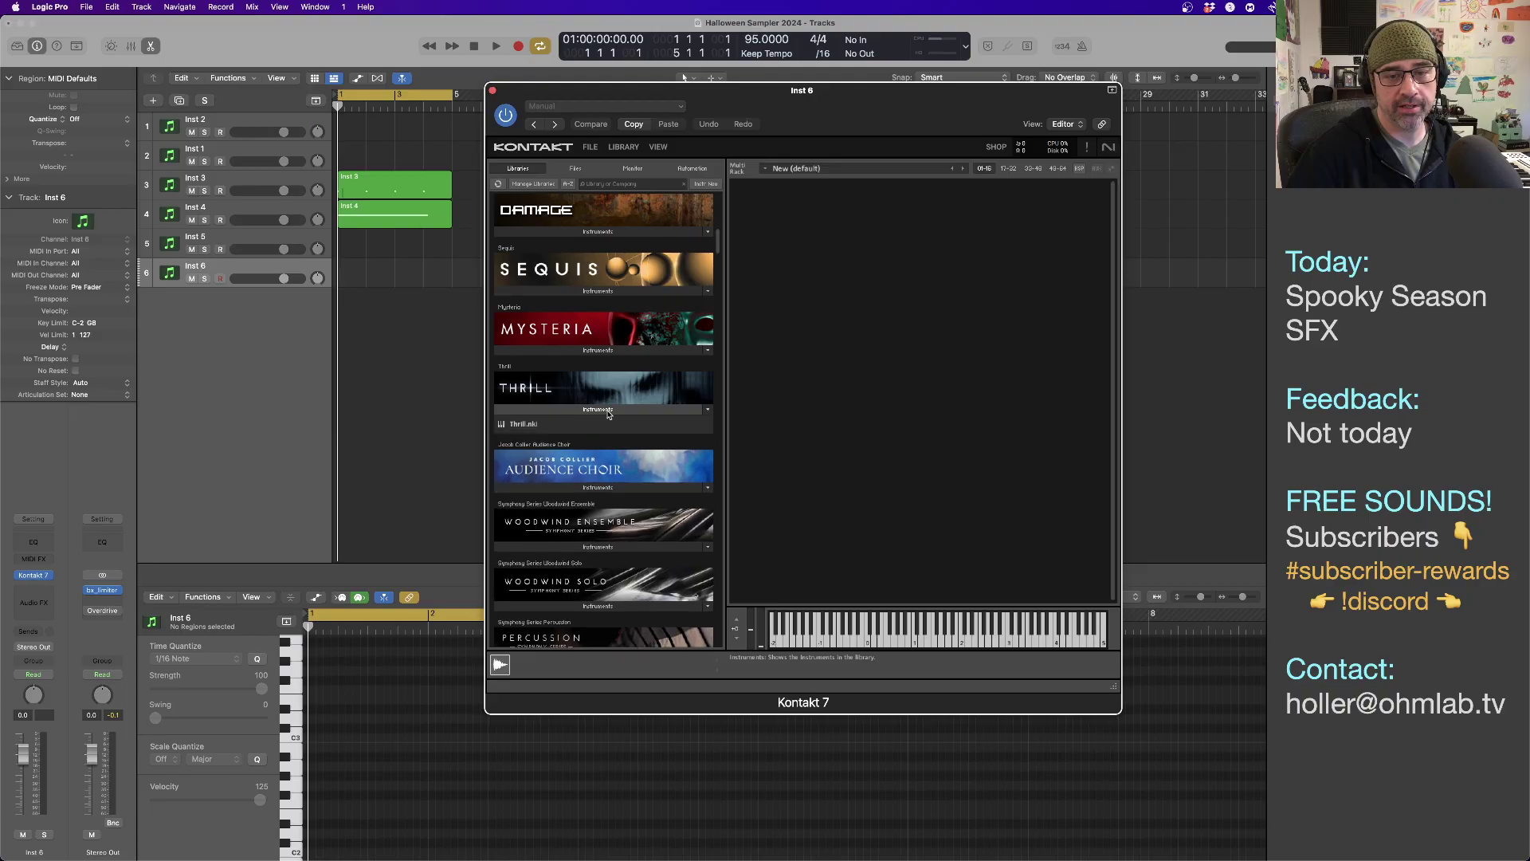
left_click(520, 426)
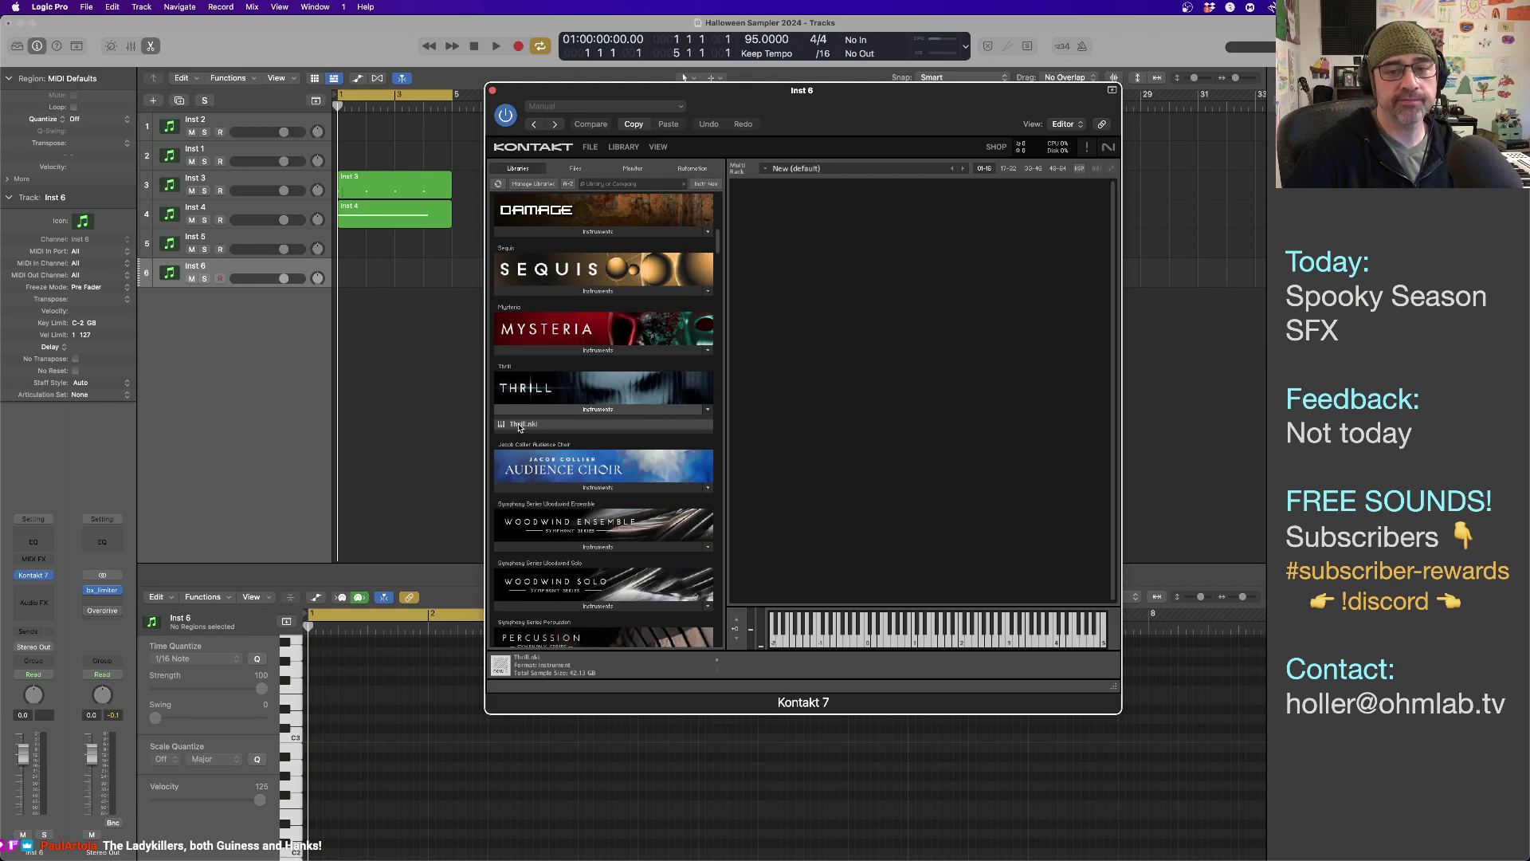
left_click_drag(519, 428, 721, 427)
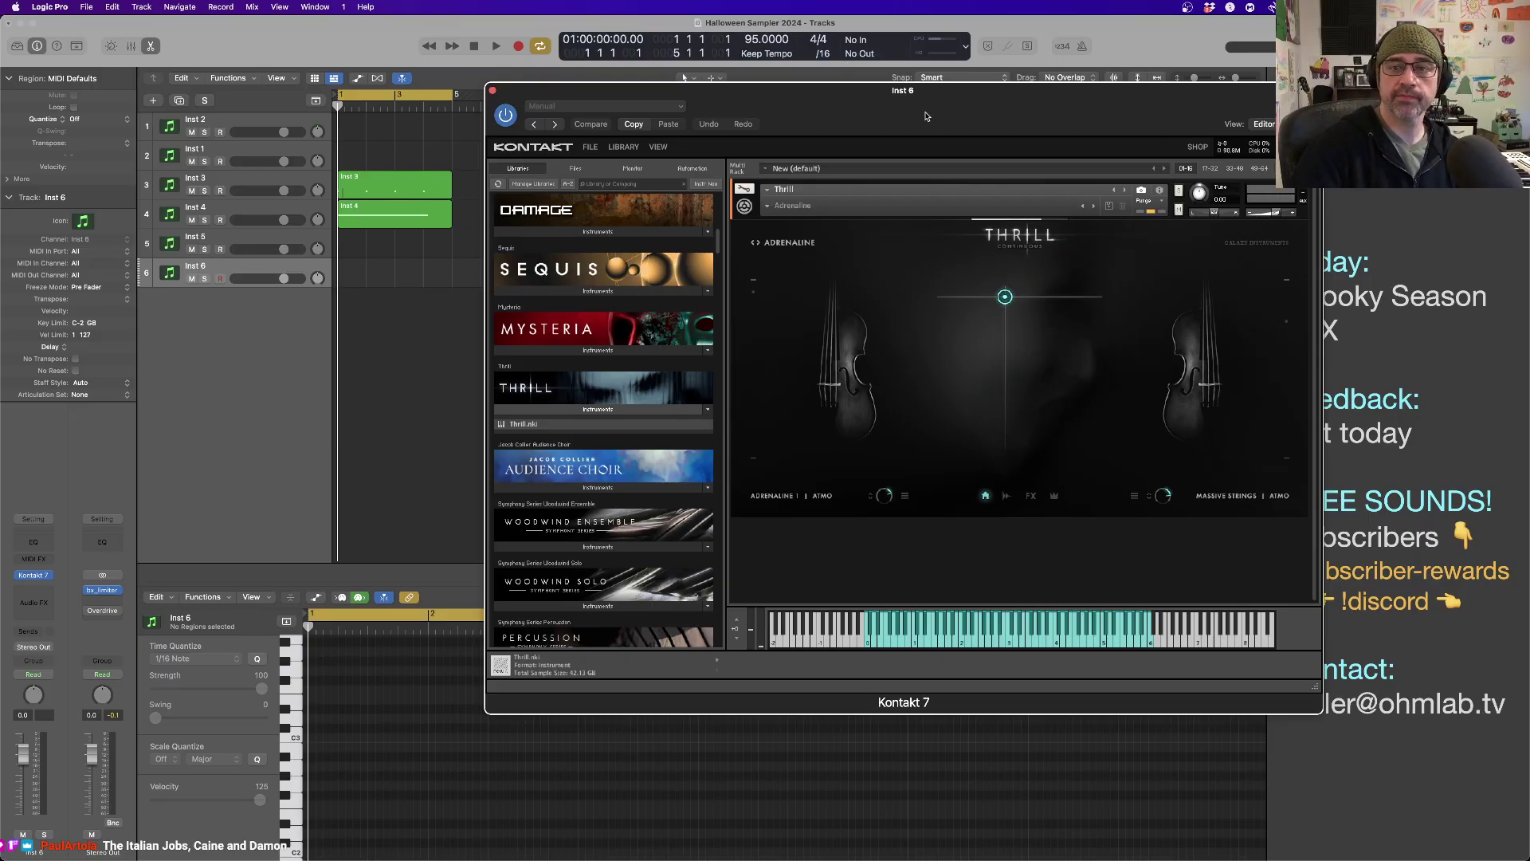
left_click_drag(928, 110, 773, 70)
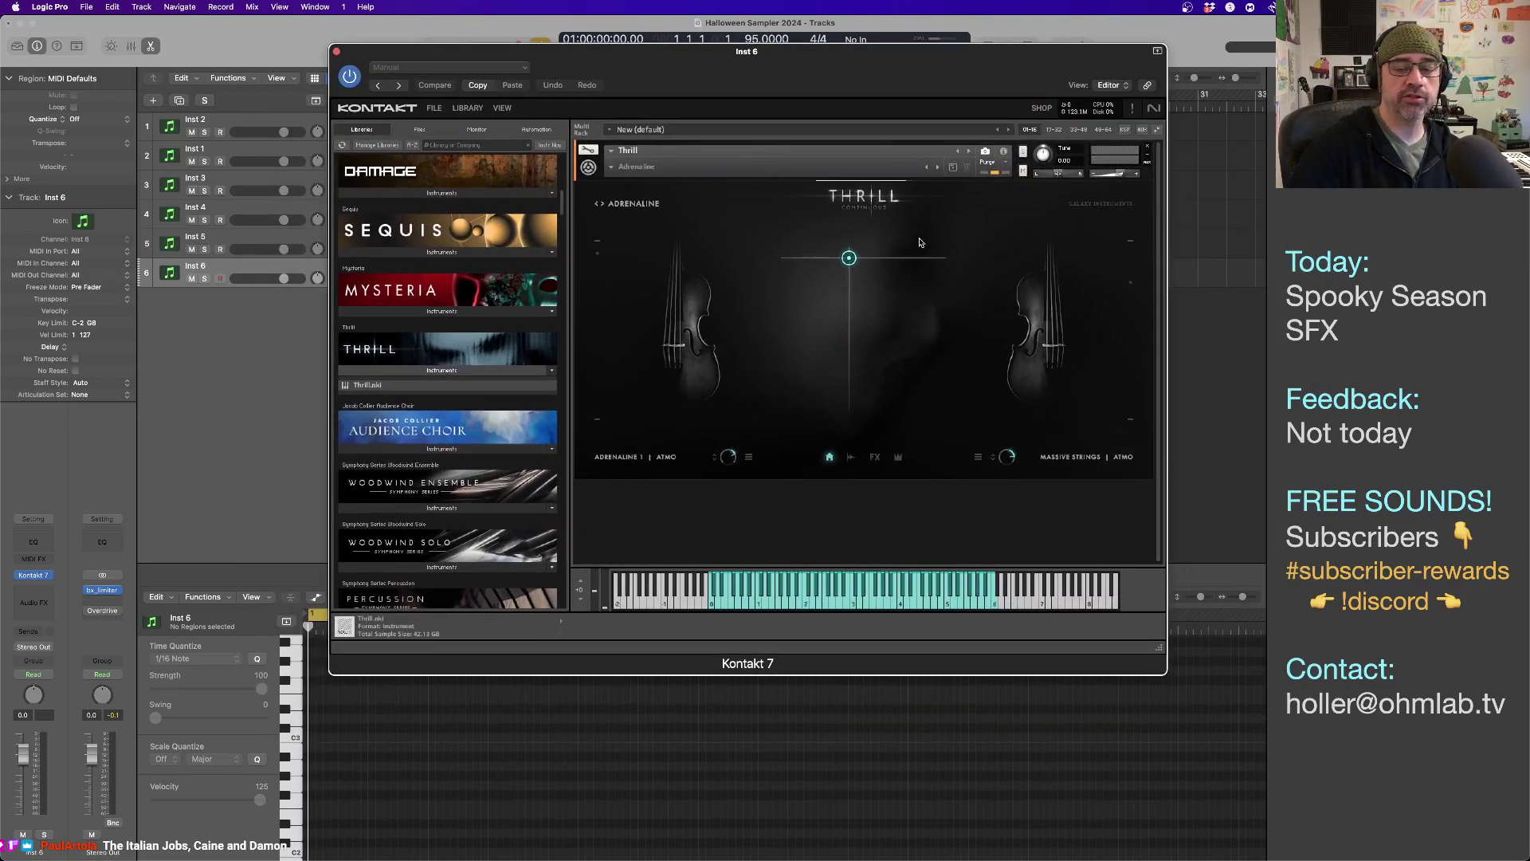
Replace Thrill with the Jacob Collier Audience Choir instrument and audition it.
left_click(1148, 148)
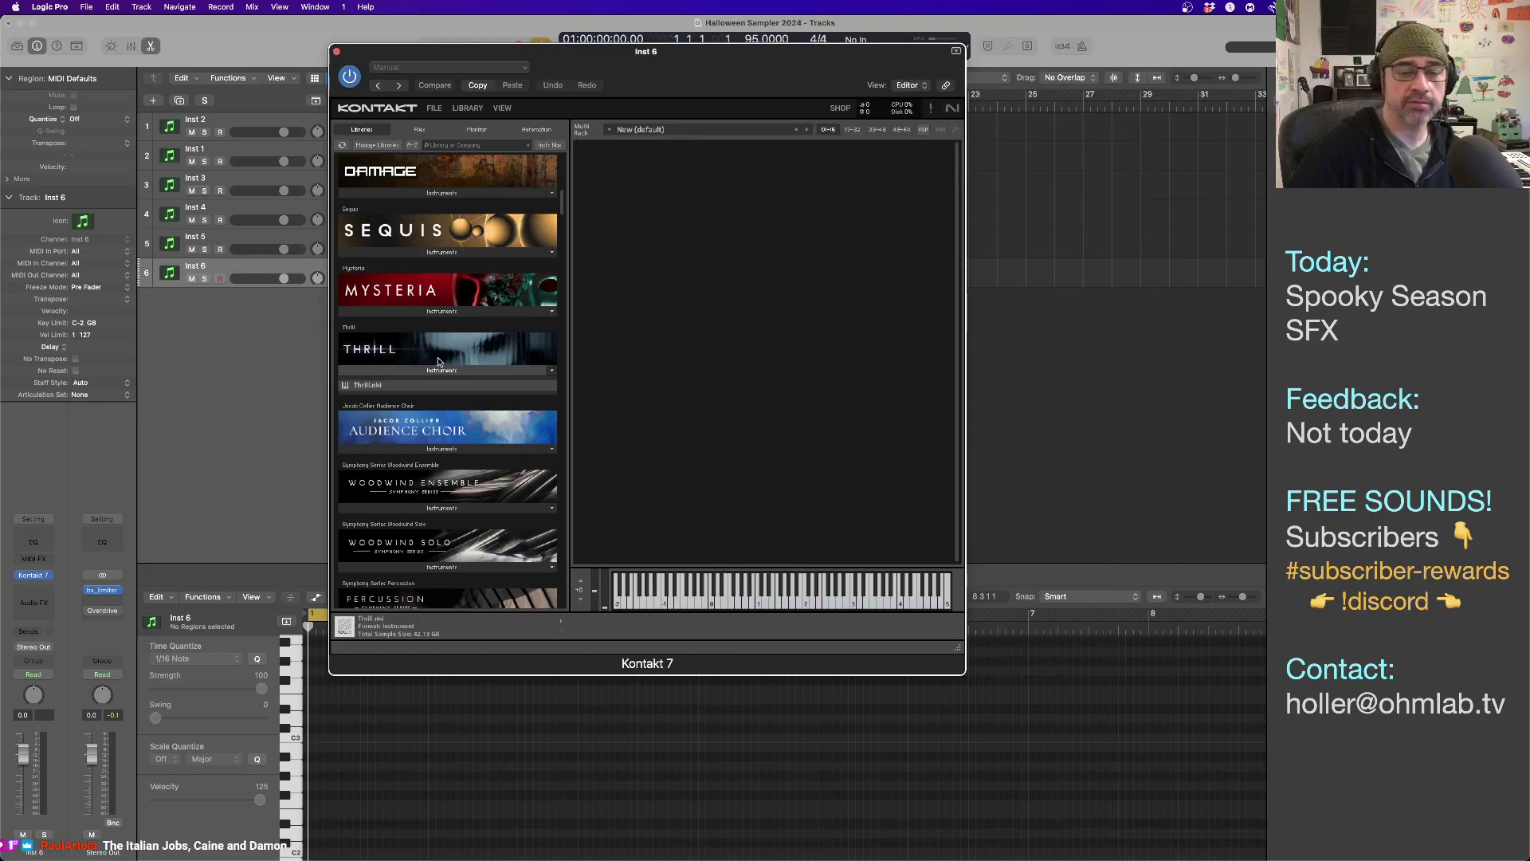
left_click(406, 448)
left_click(405, 465)
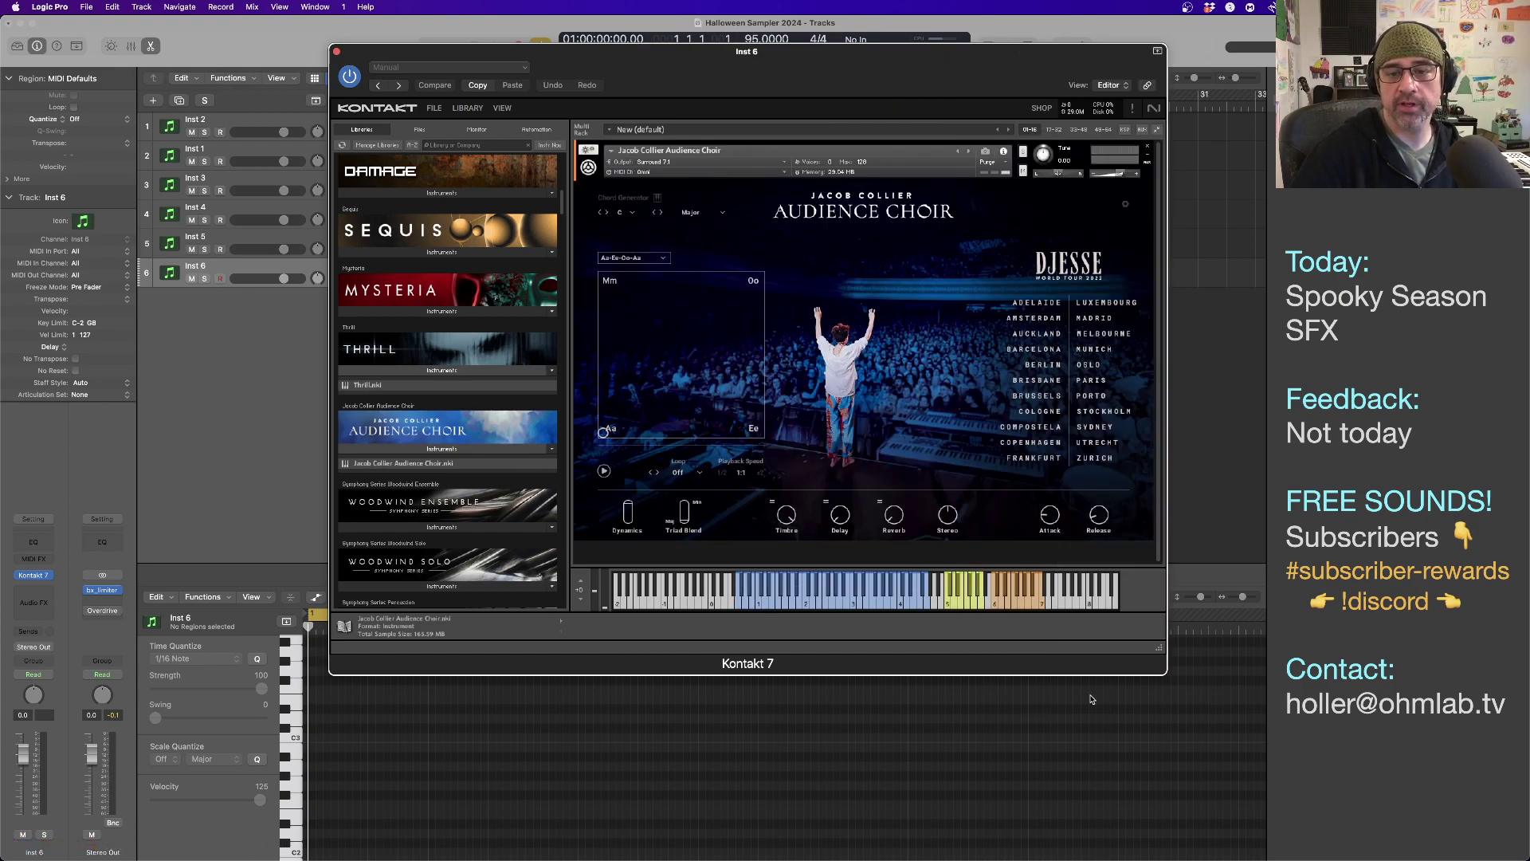
left_click(925, 580)
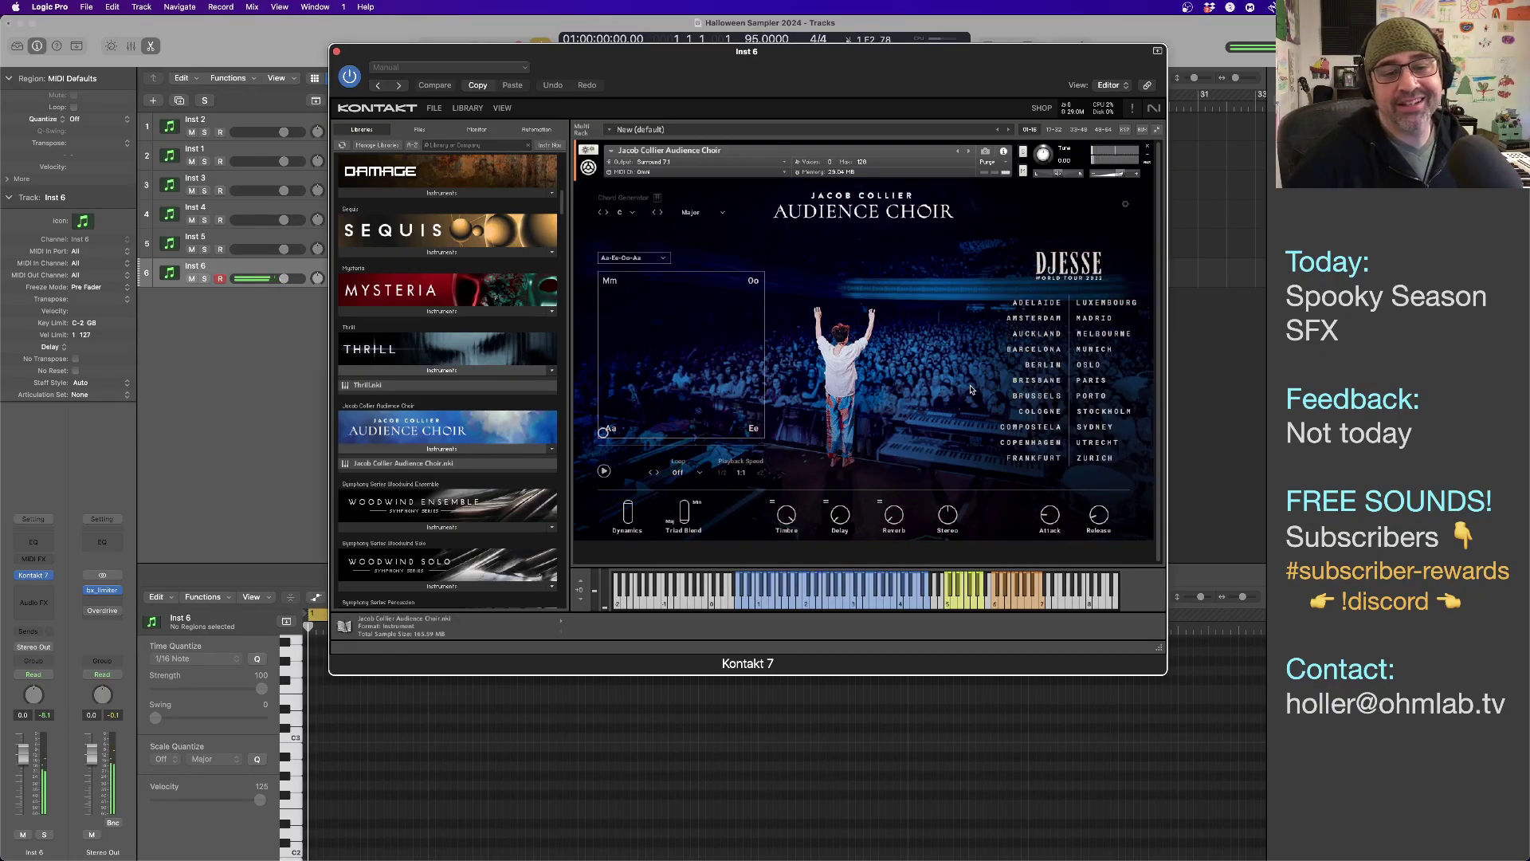
Animate the choir's vowel morph pad with the Bounce movement preset, looping Fwd > Bwd with playback on.
left_click_drag(621, 431, 635, 381)
left_click(680, 473)
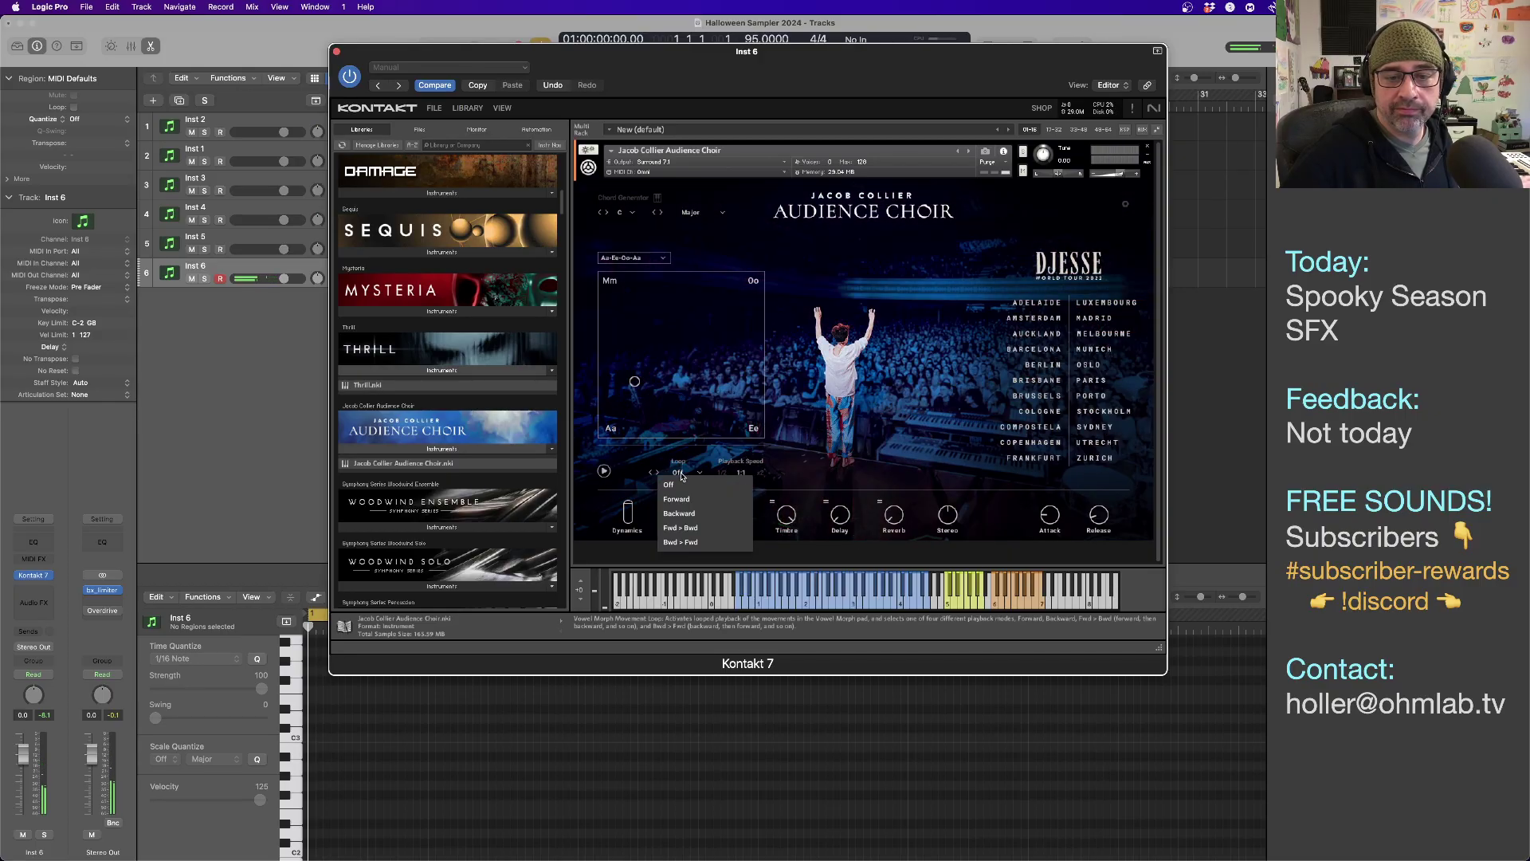
left_click(708, 528)
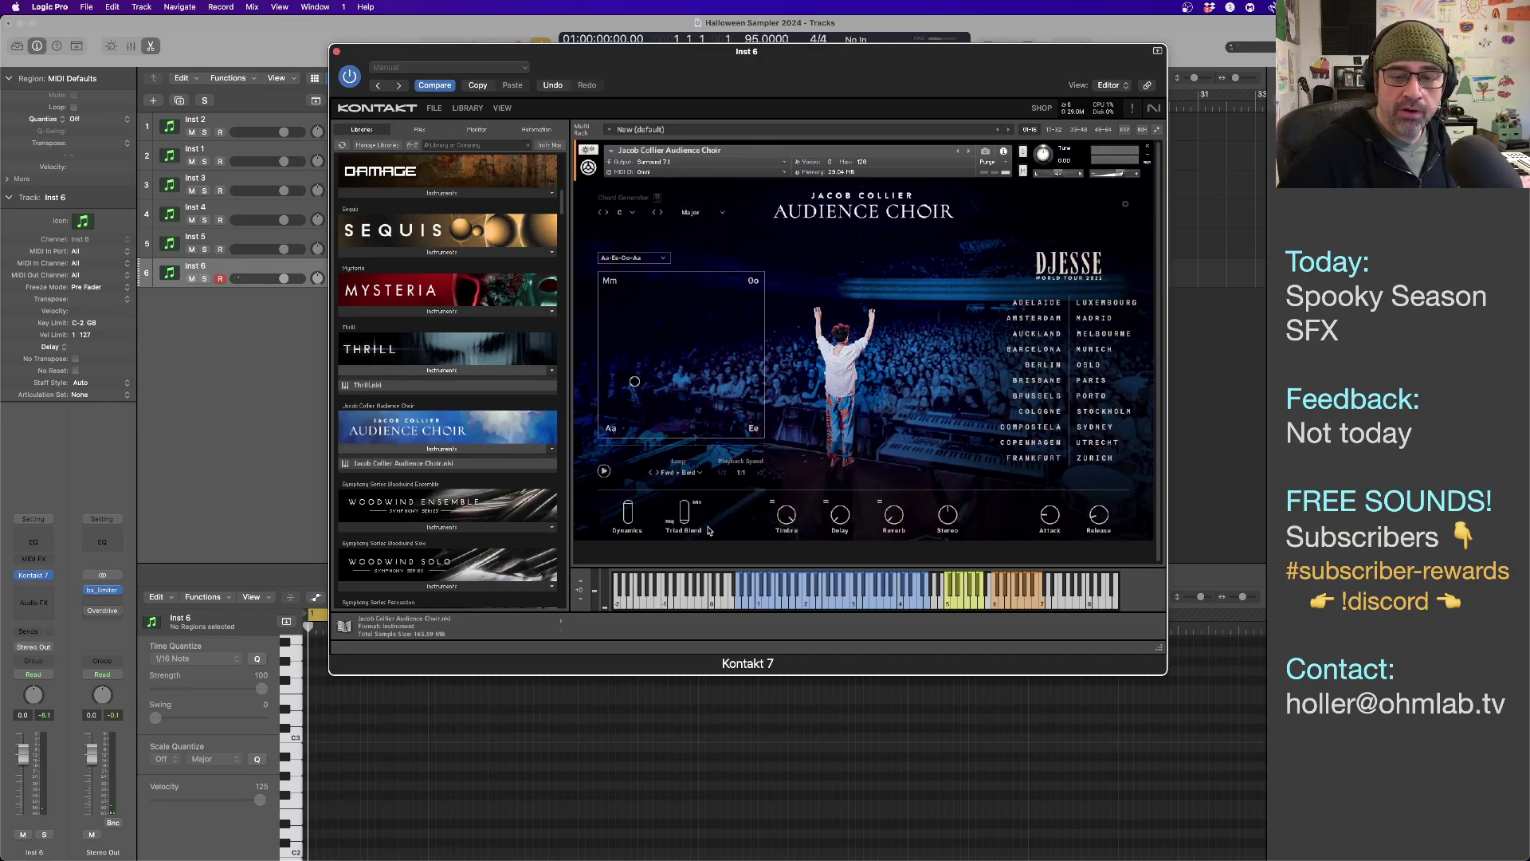
left_click(605, 471)
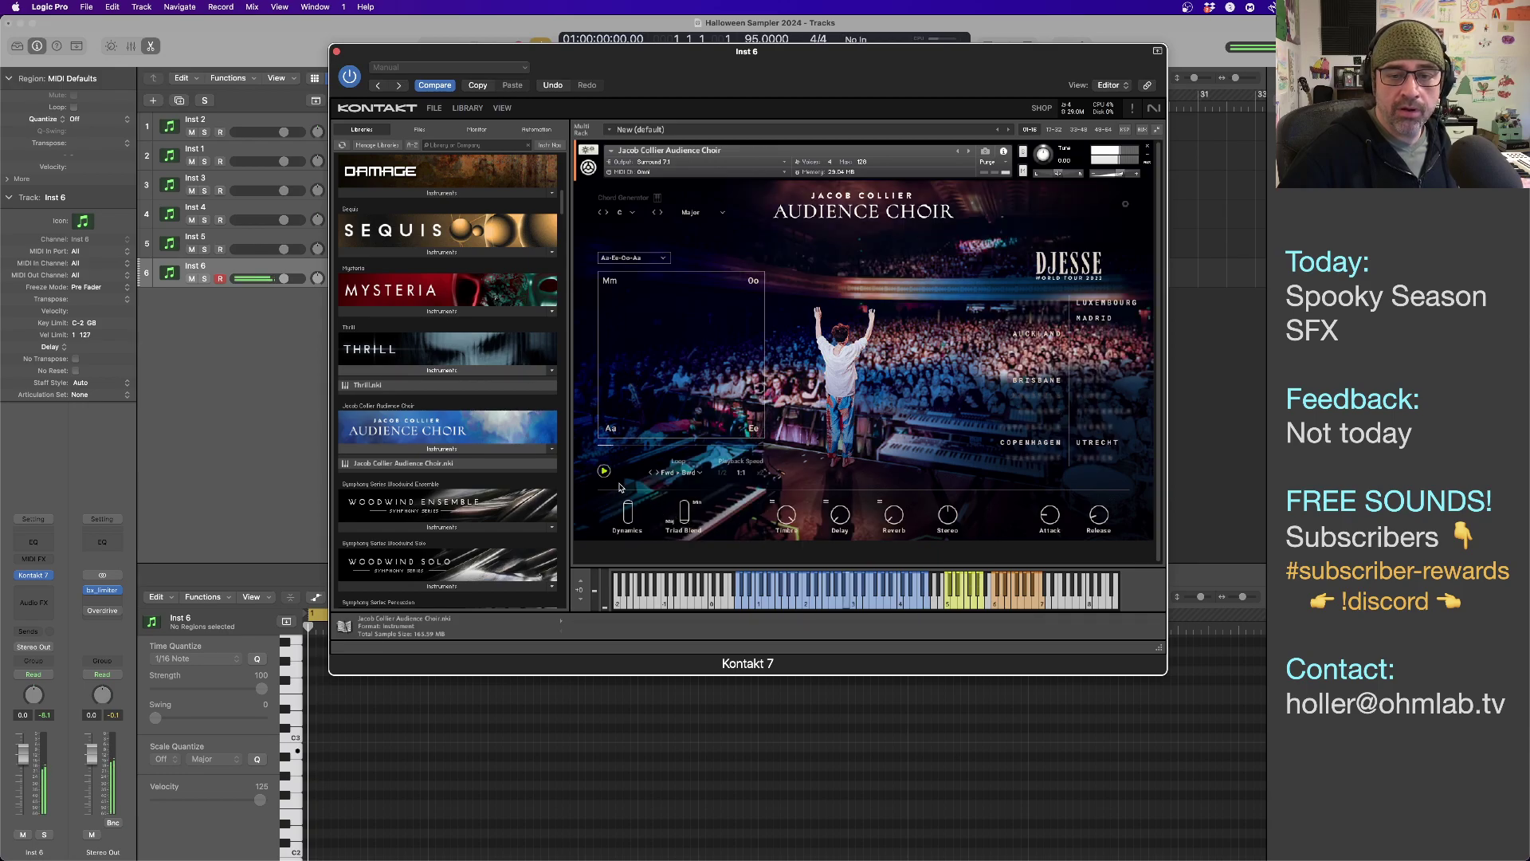
left_click(635, 259)
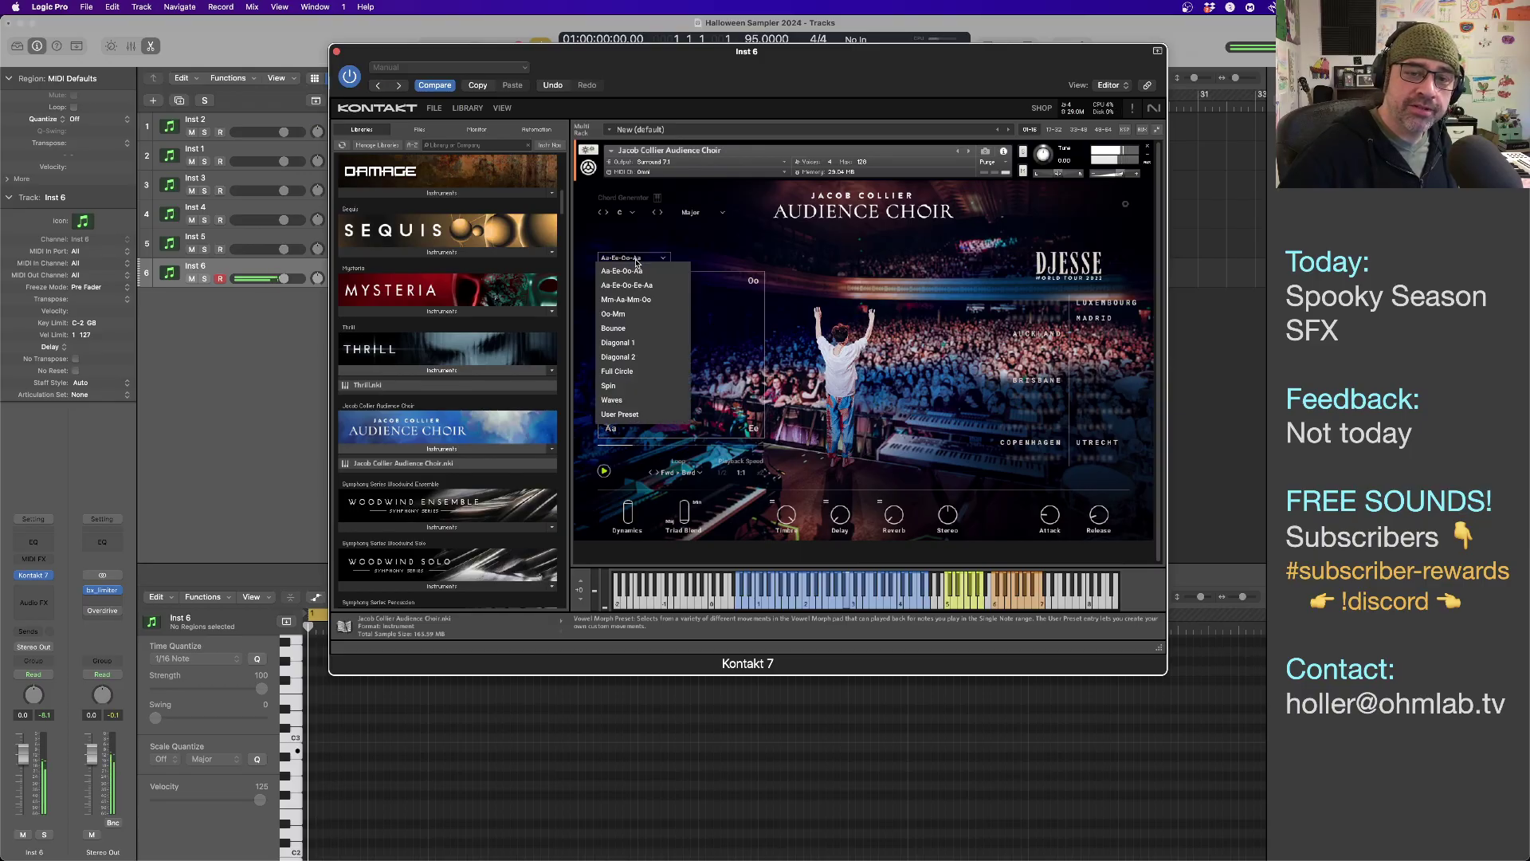
left_click(614, 328)
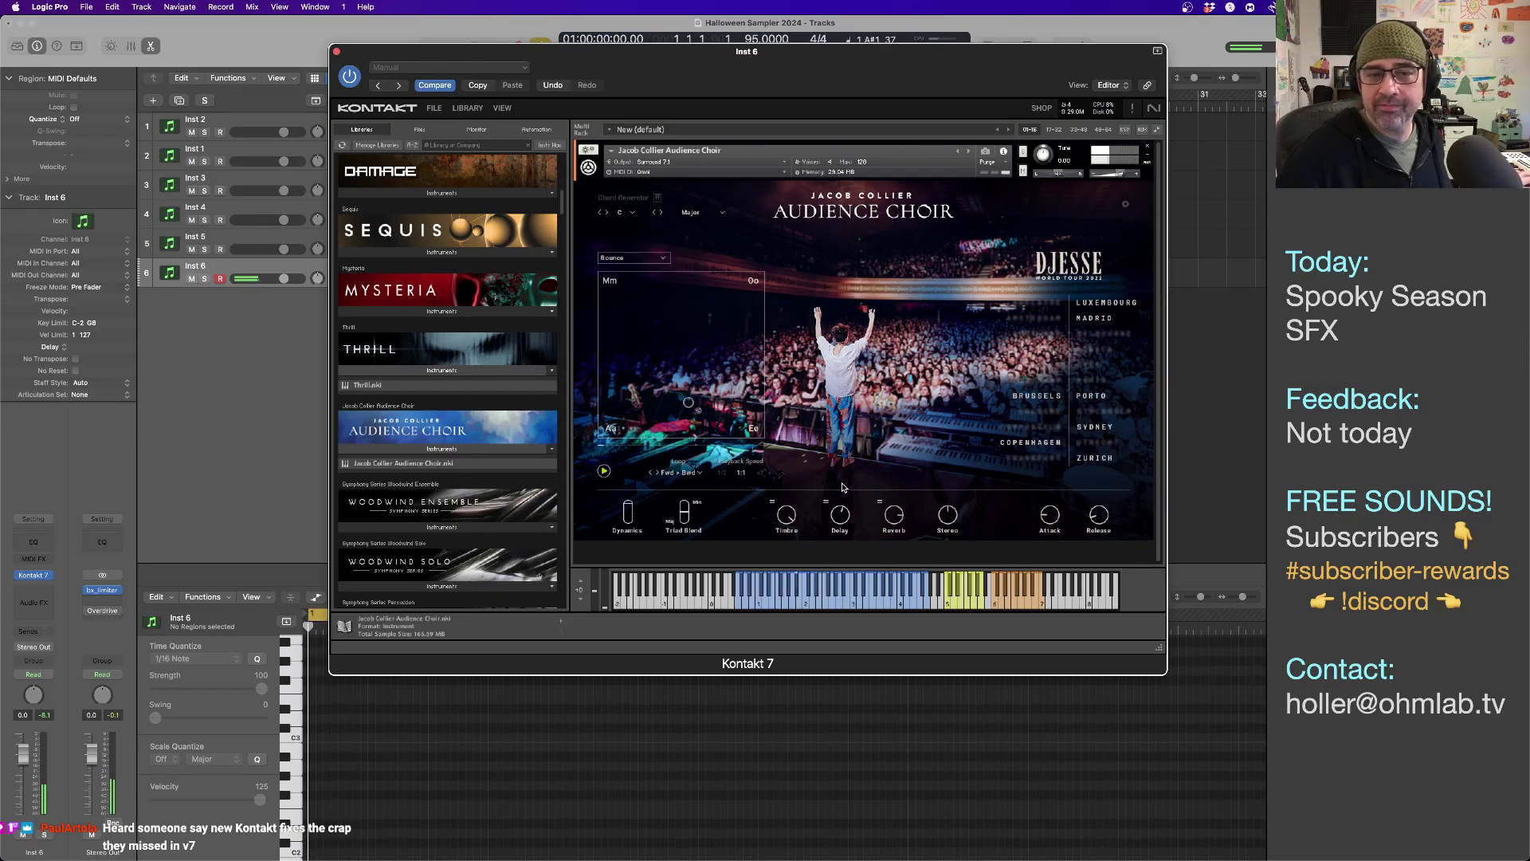
Enable the choir's Chord Generator and check the instrument's tuning, pitch bend and morph pad settings.
left_click(1126, 205)
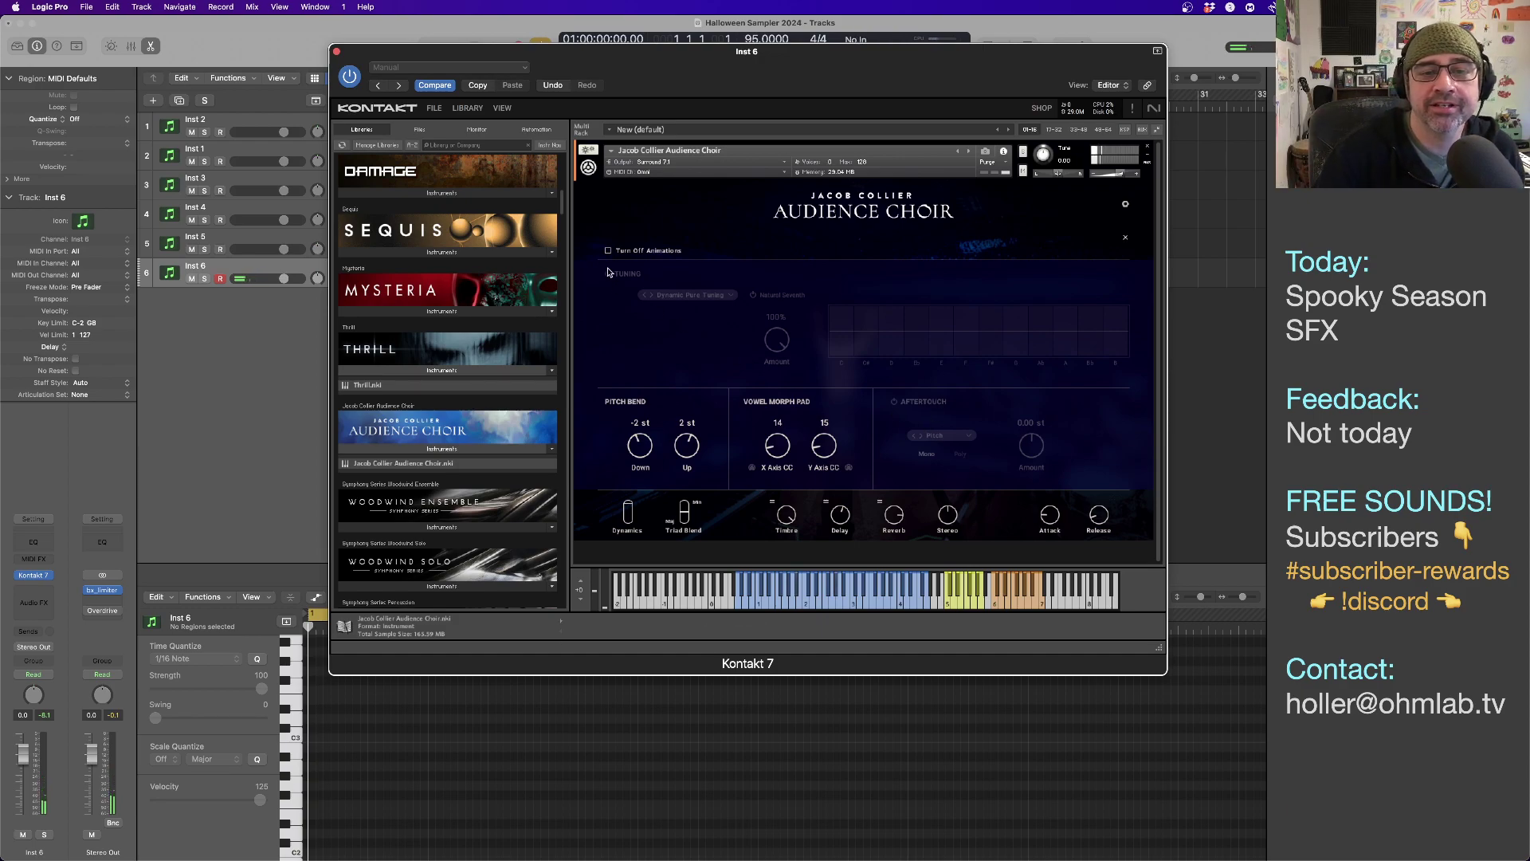
left_click(1126, 238)
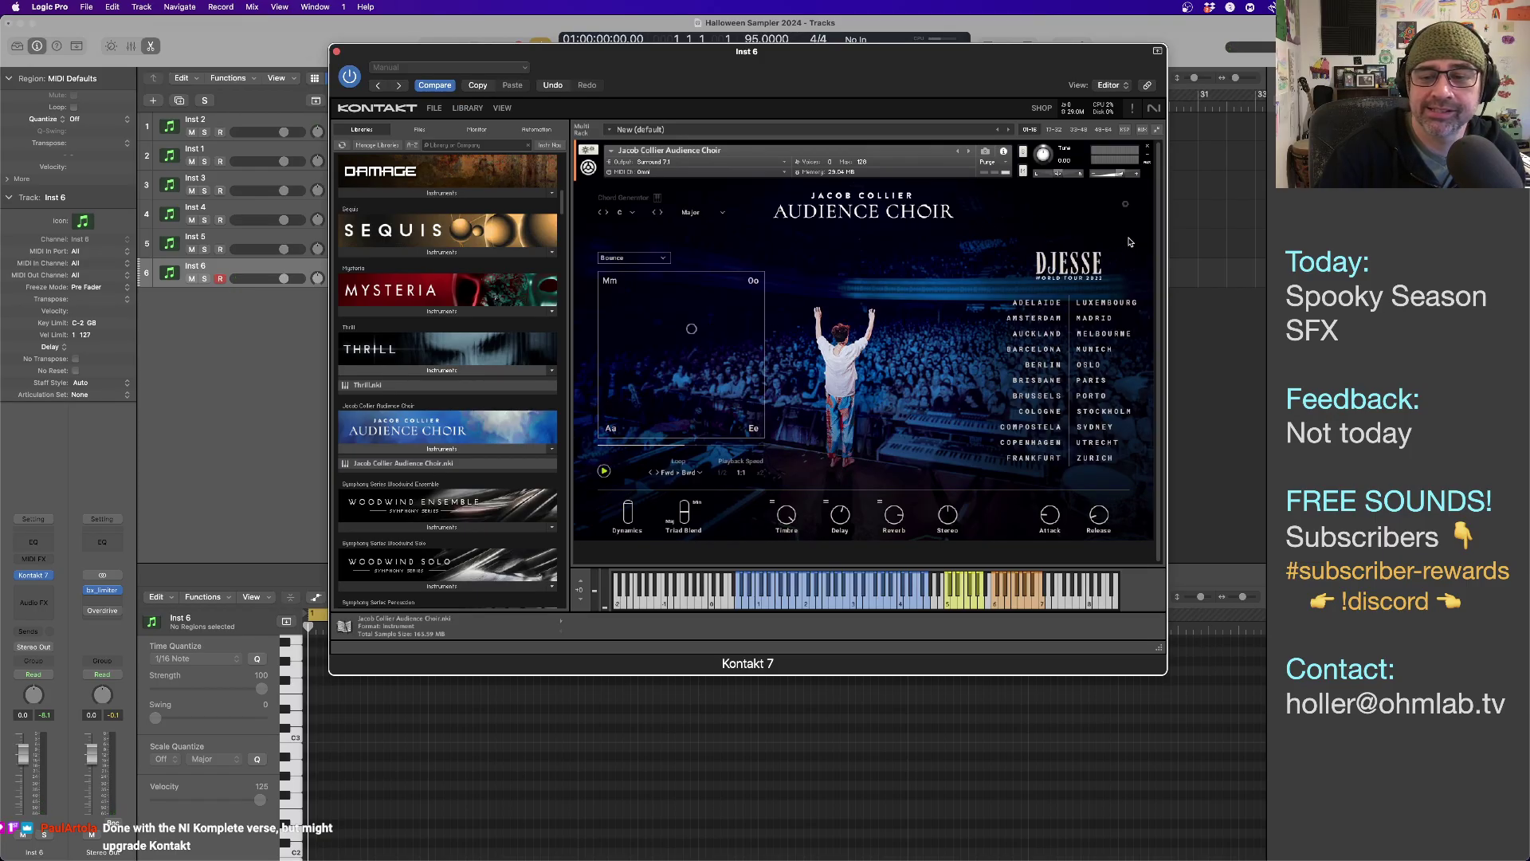
left_click(631, 199)
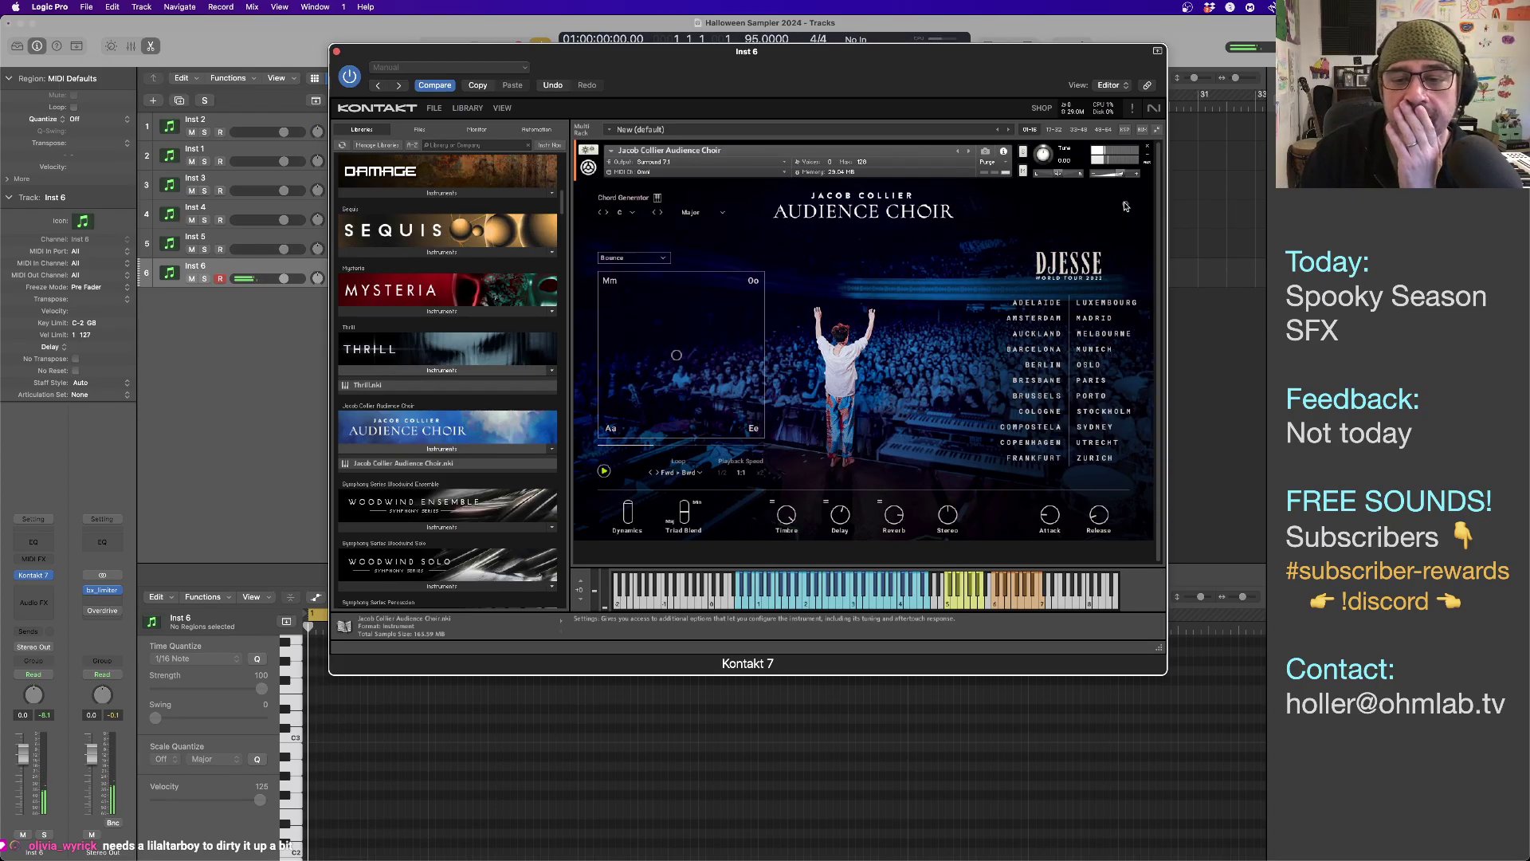
left_click(1125, 206)
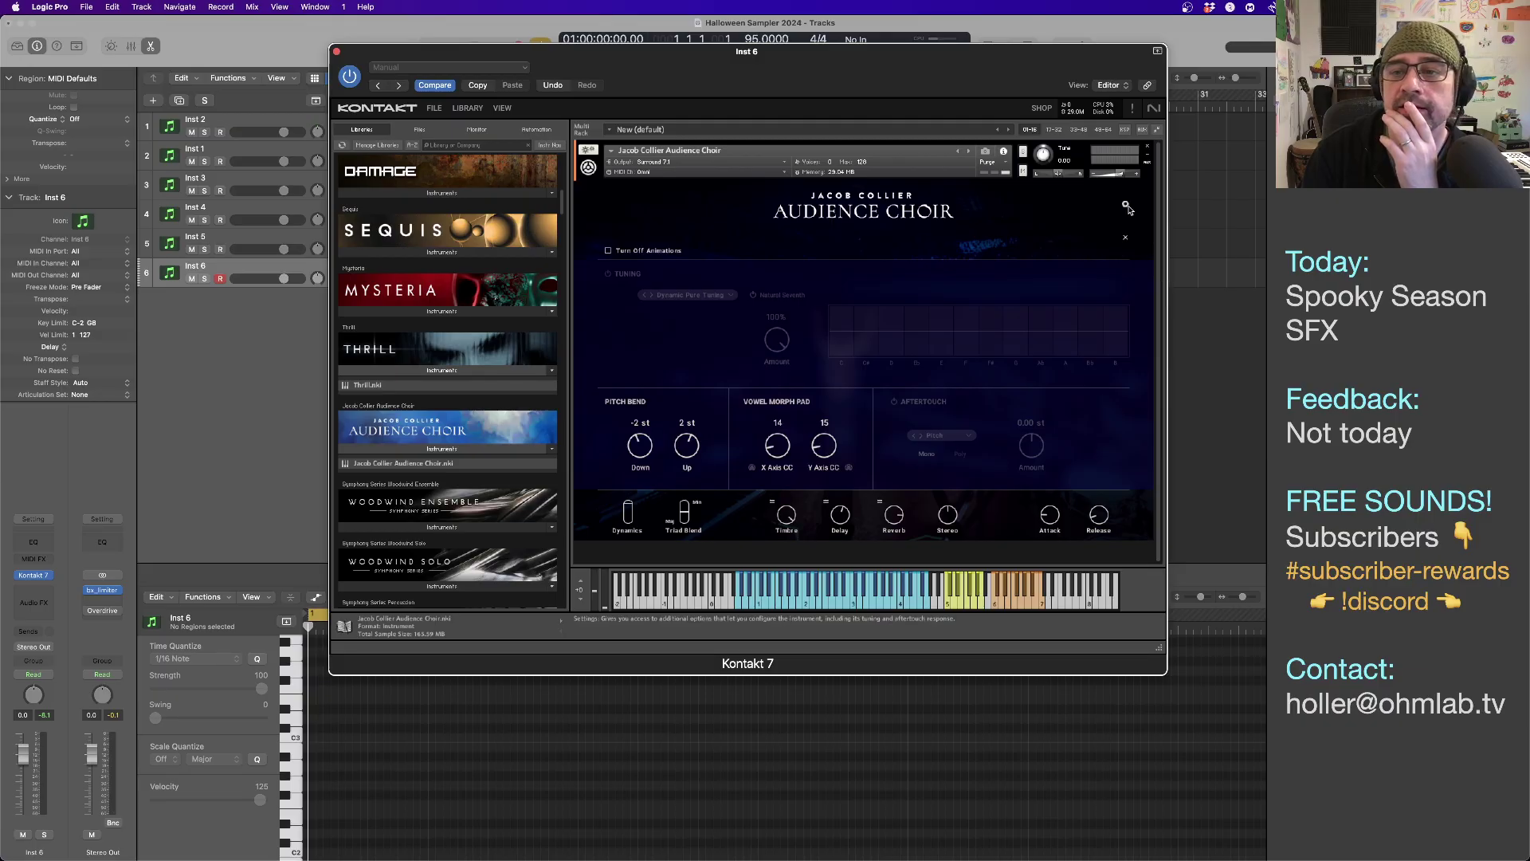
left_click(1127, 240)
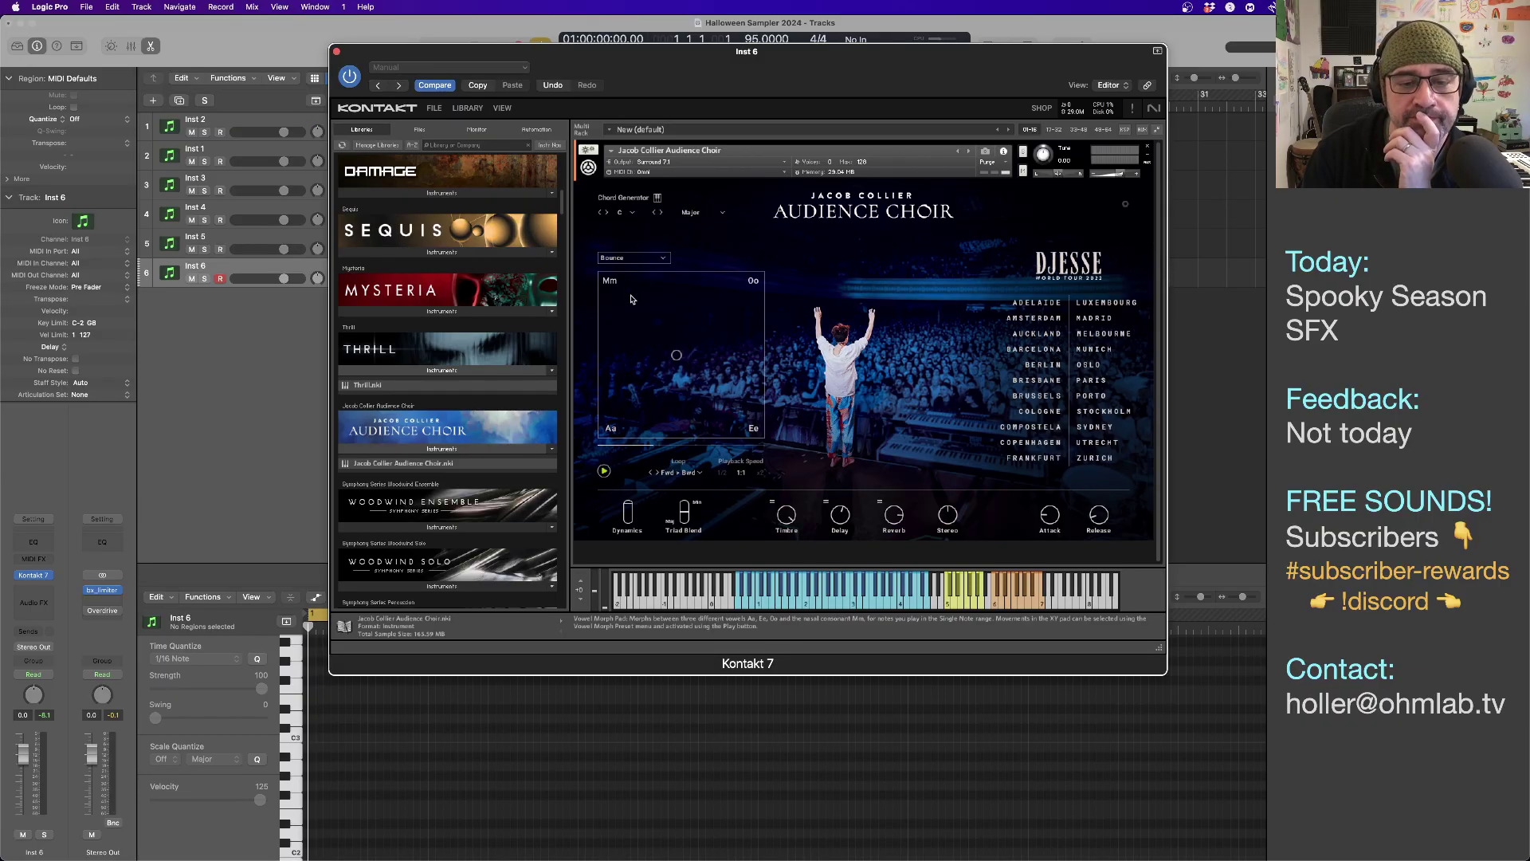
Remove Audience Choir from the rack and reposition the Kontakt window clear of the transport.
left_click(1148, 147)
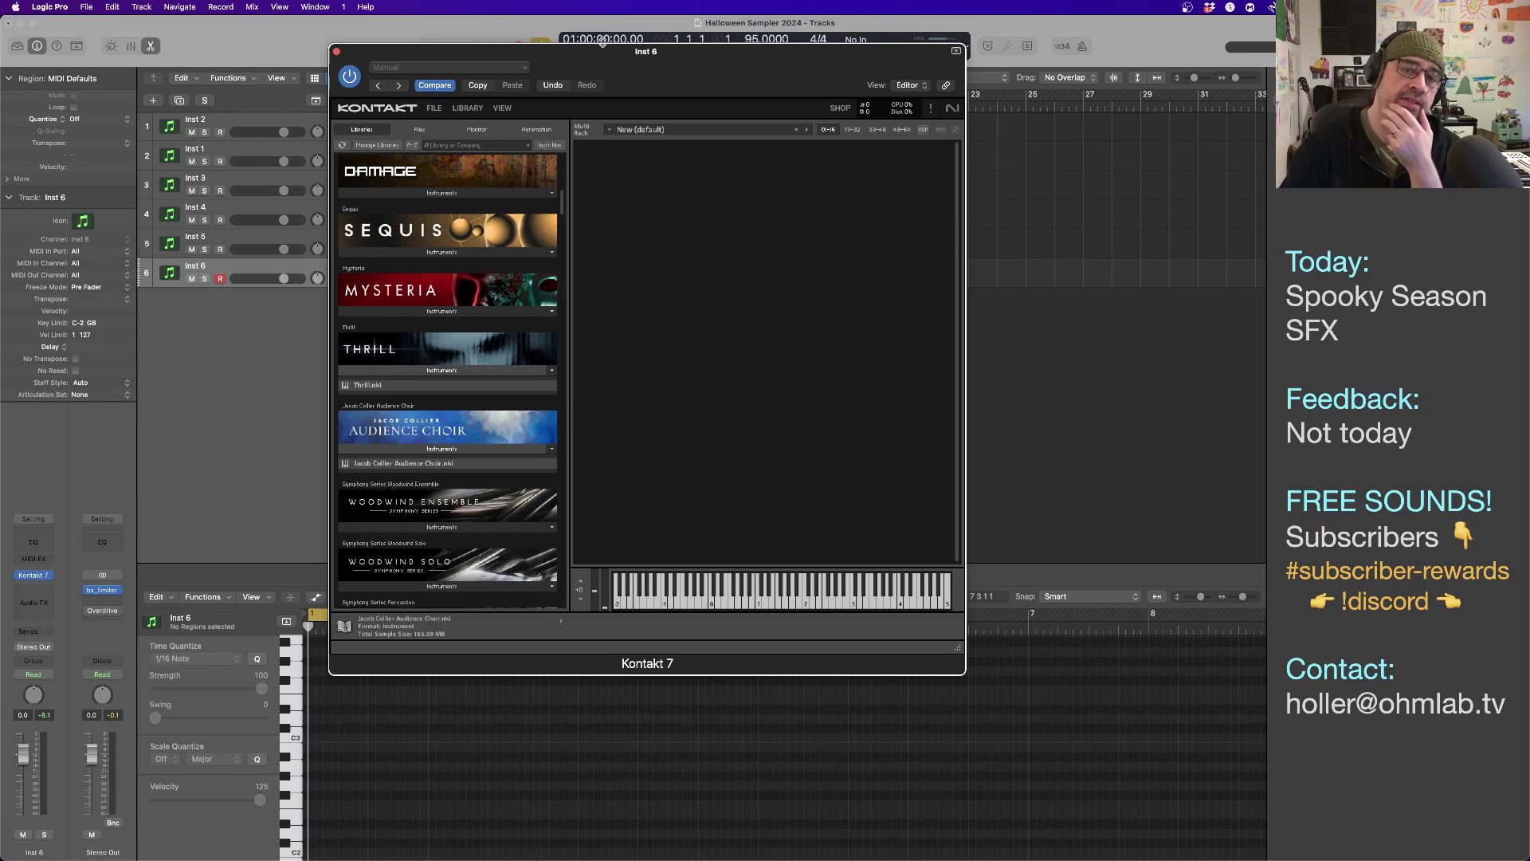
left_click_drag(589, 55, 740, 118)
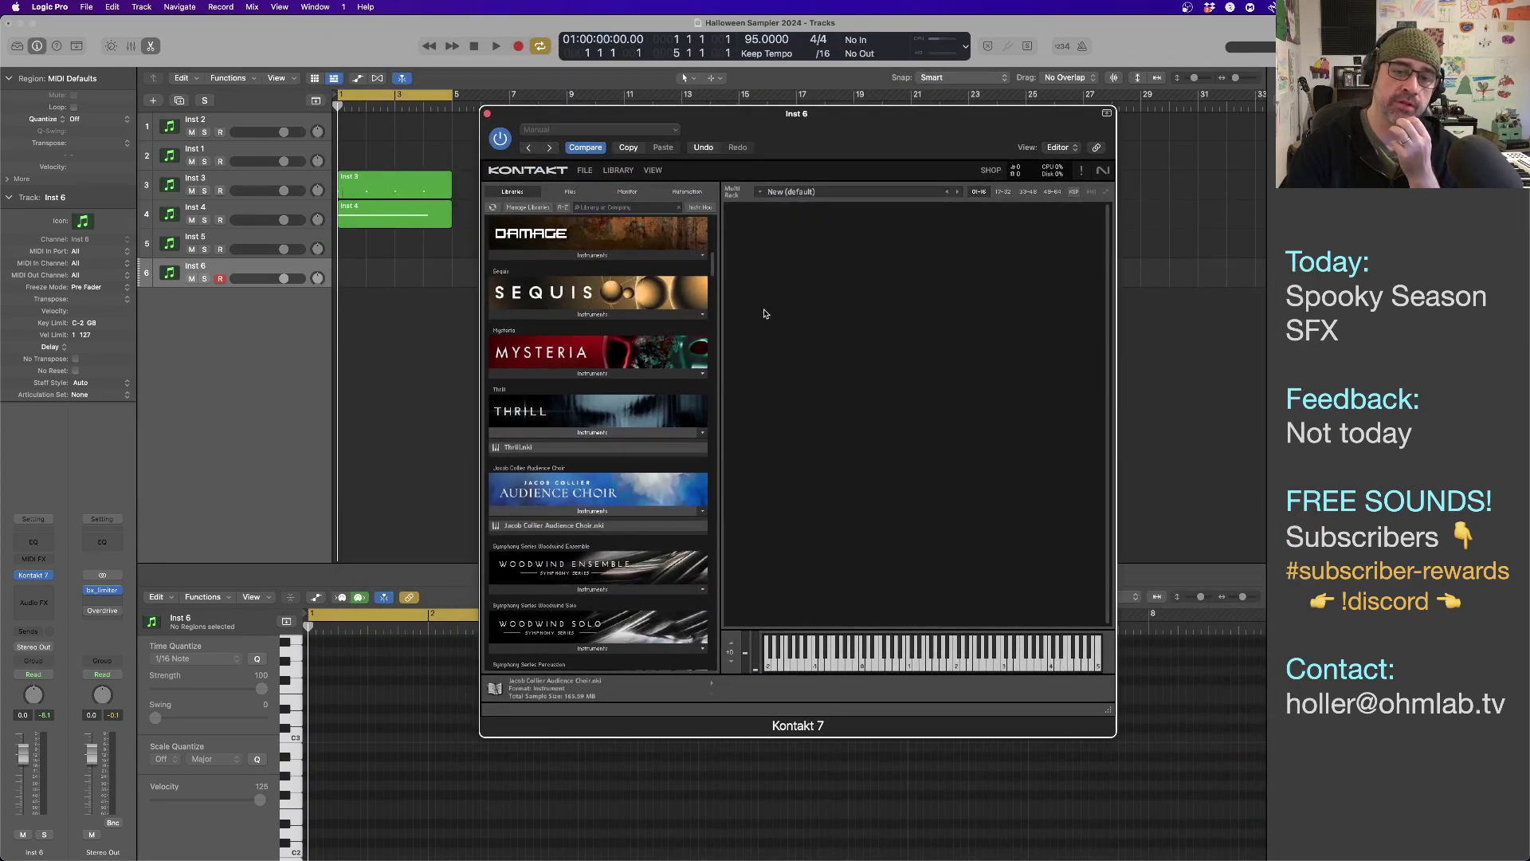
Browse the Kontakt libraries, load Thrill into the rack, and reposition the window so the whole instrument fits on screen.
scroll(597, 347, "down", 10)
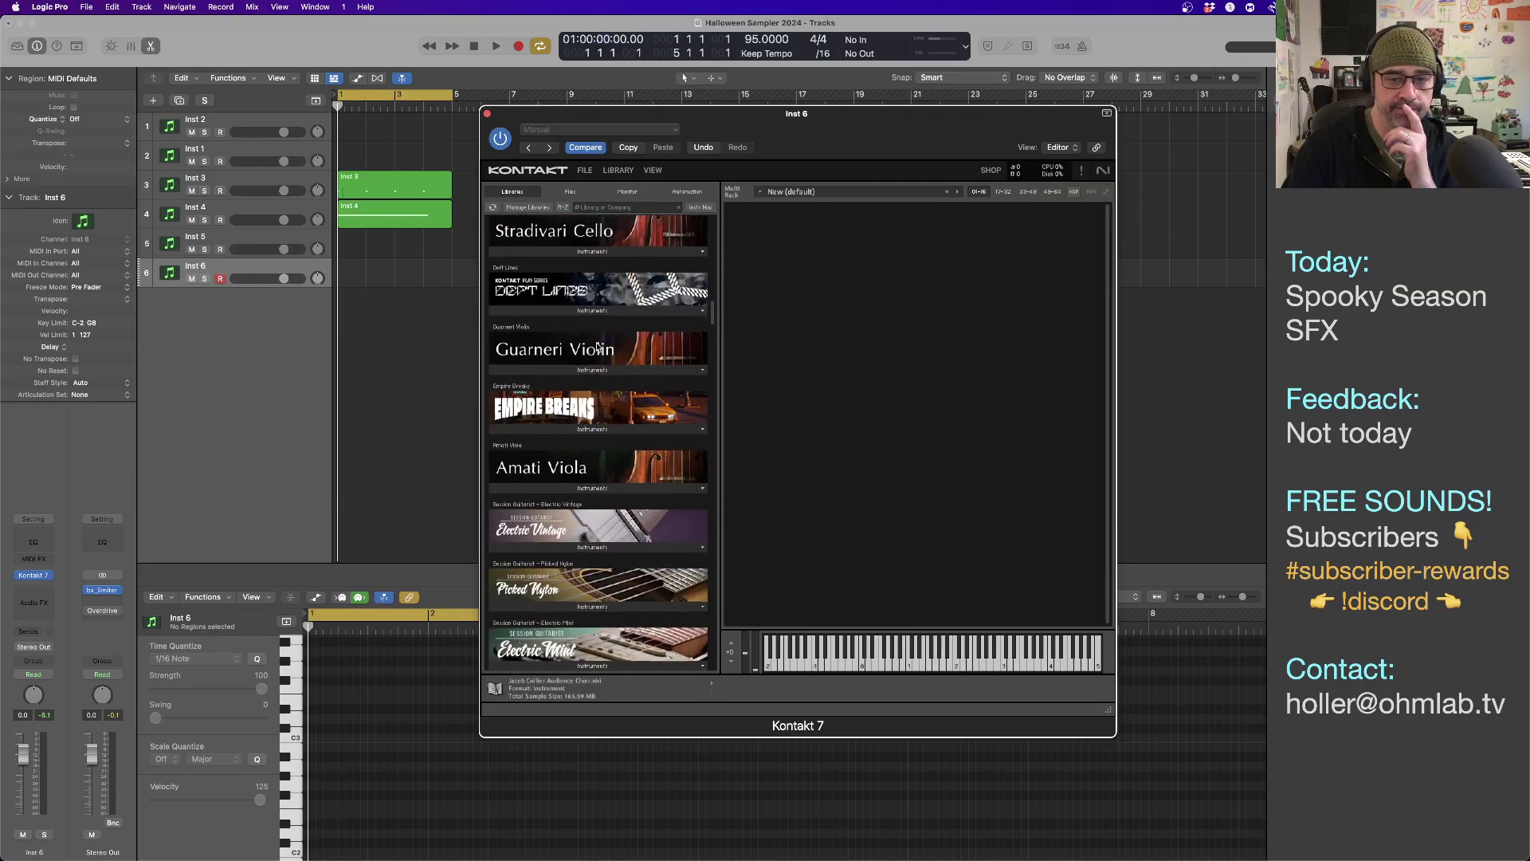
scroll(599, 346, "down", 6)
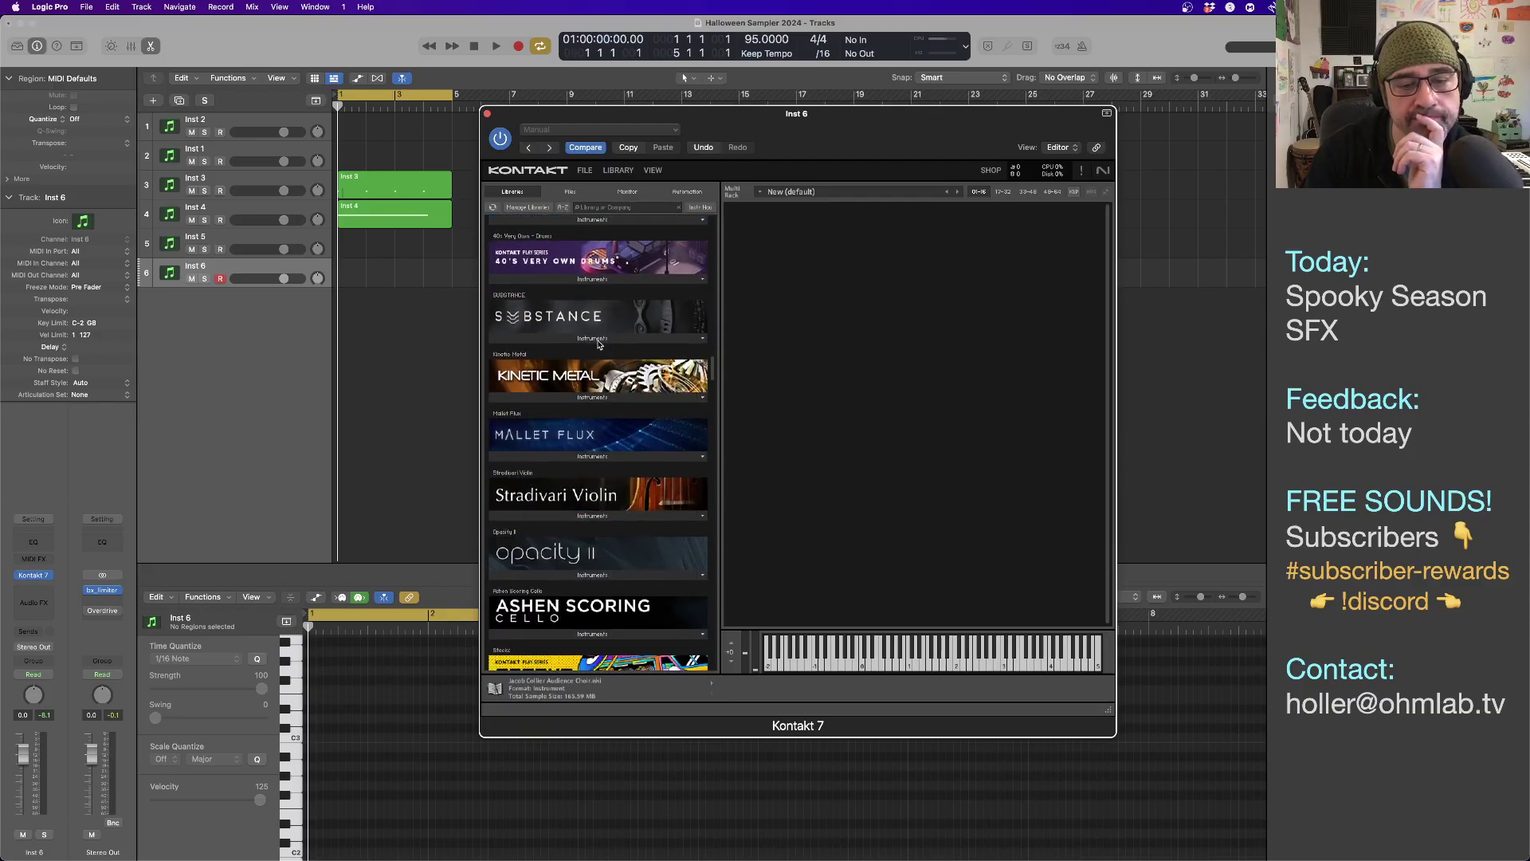
scroll(598, 344, "down", 7)
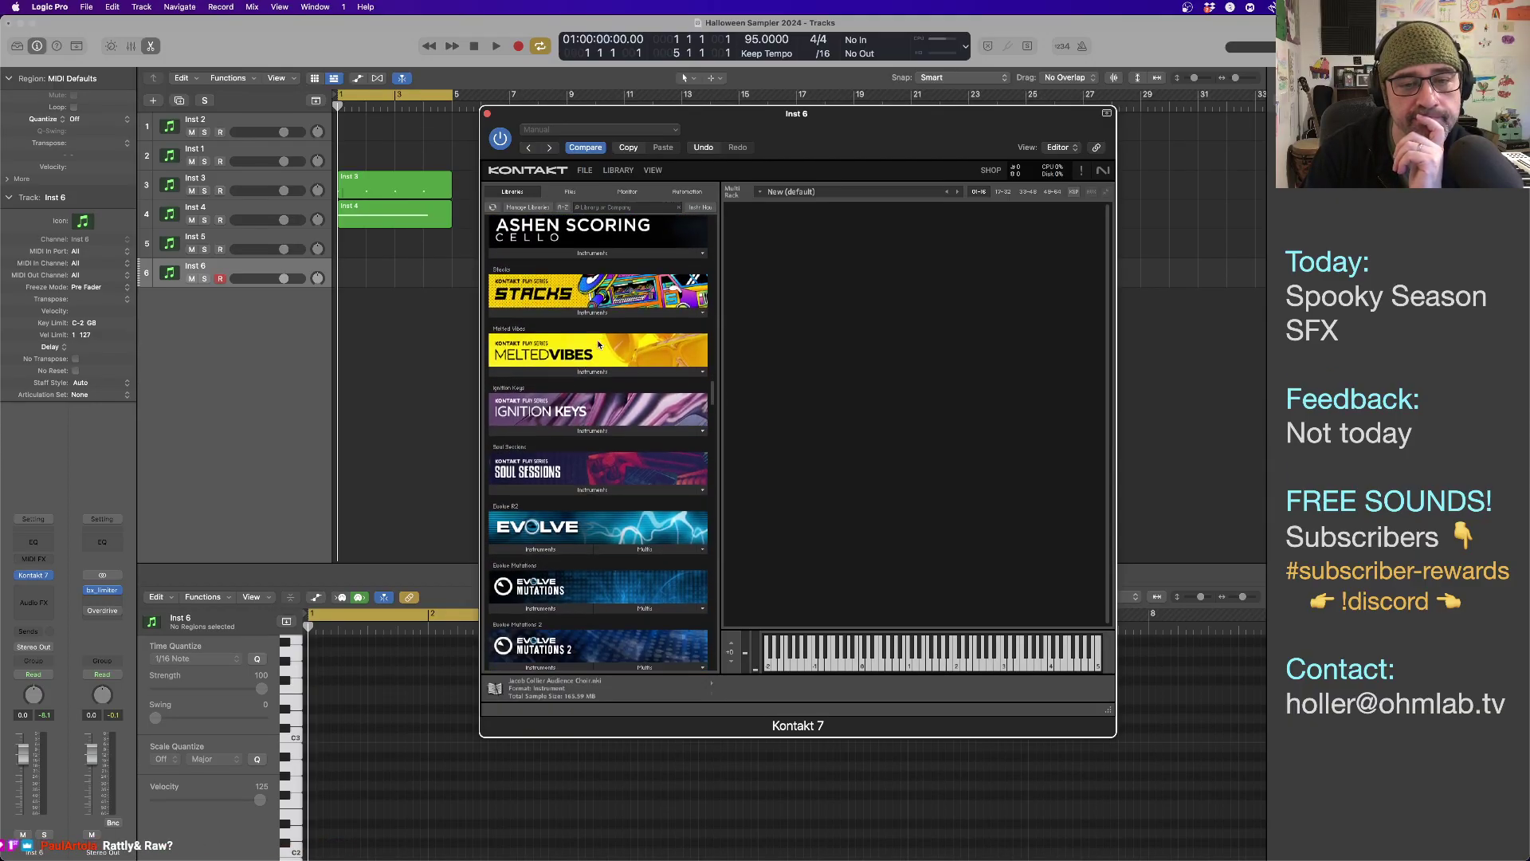
scroll(600, 345, "down", 1)
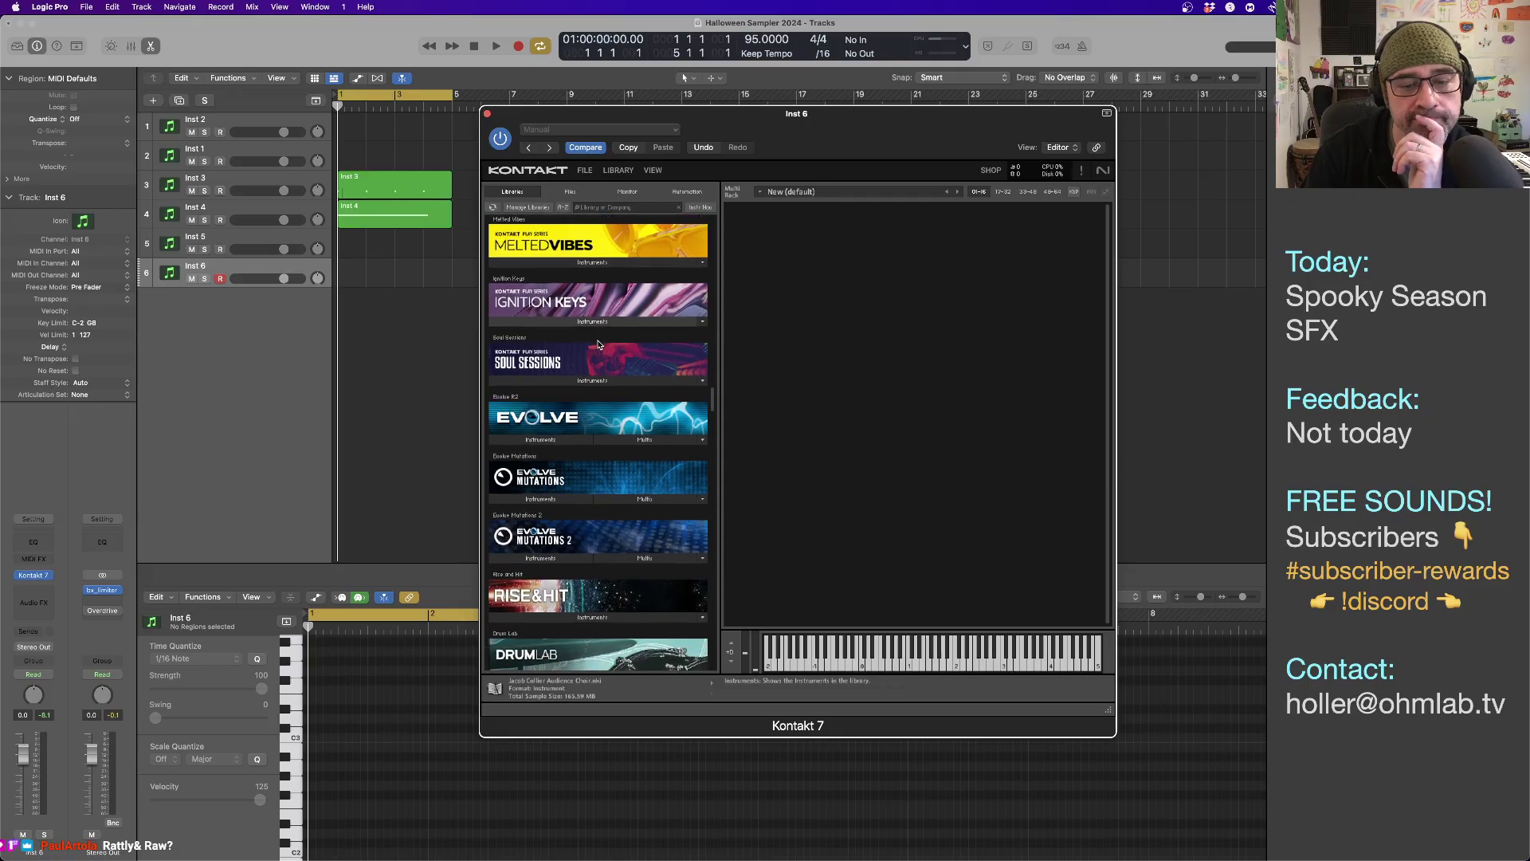
scroll(599, 345, "down", 2)
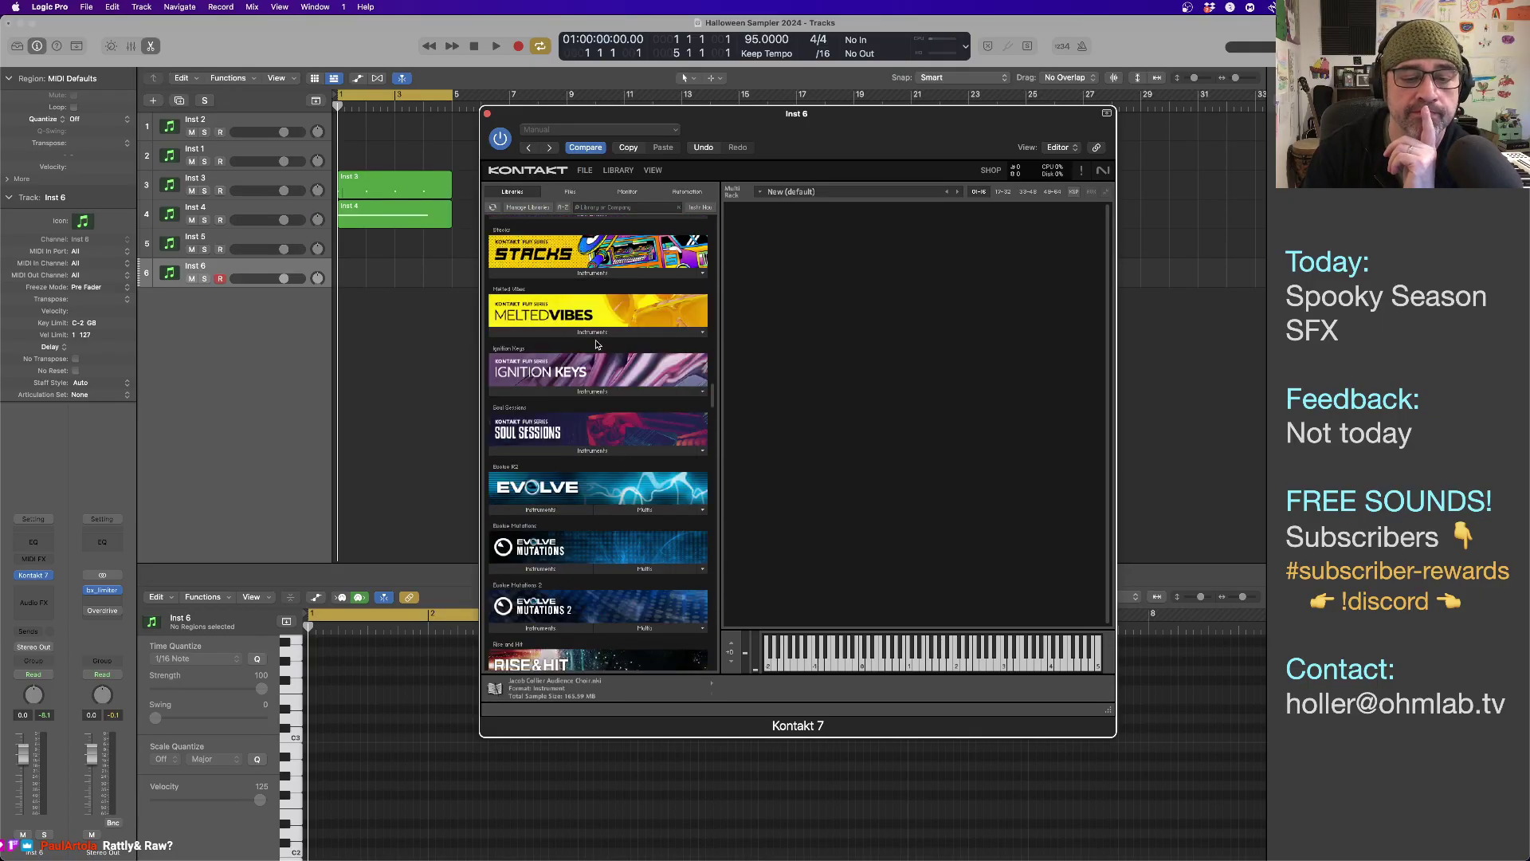
scroll(599, 345, "up", 10)
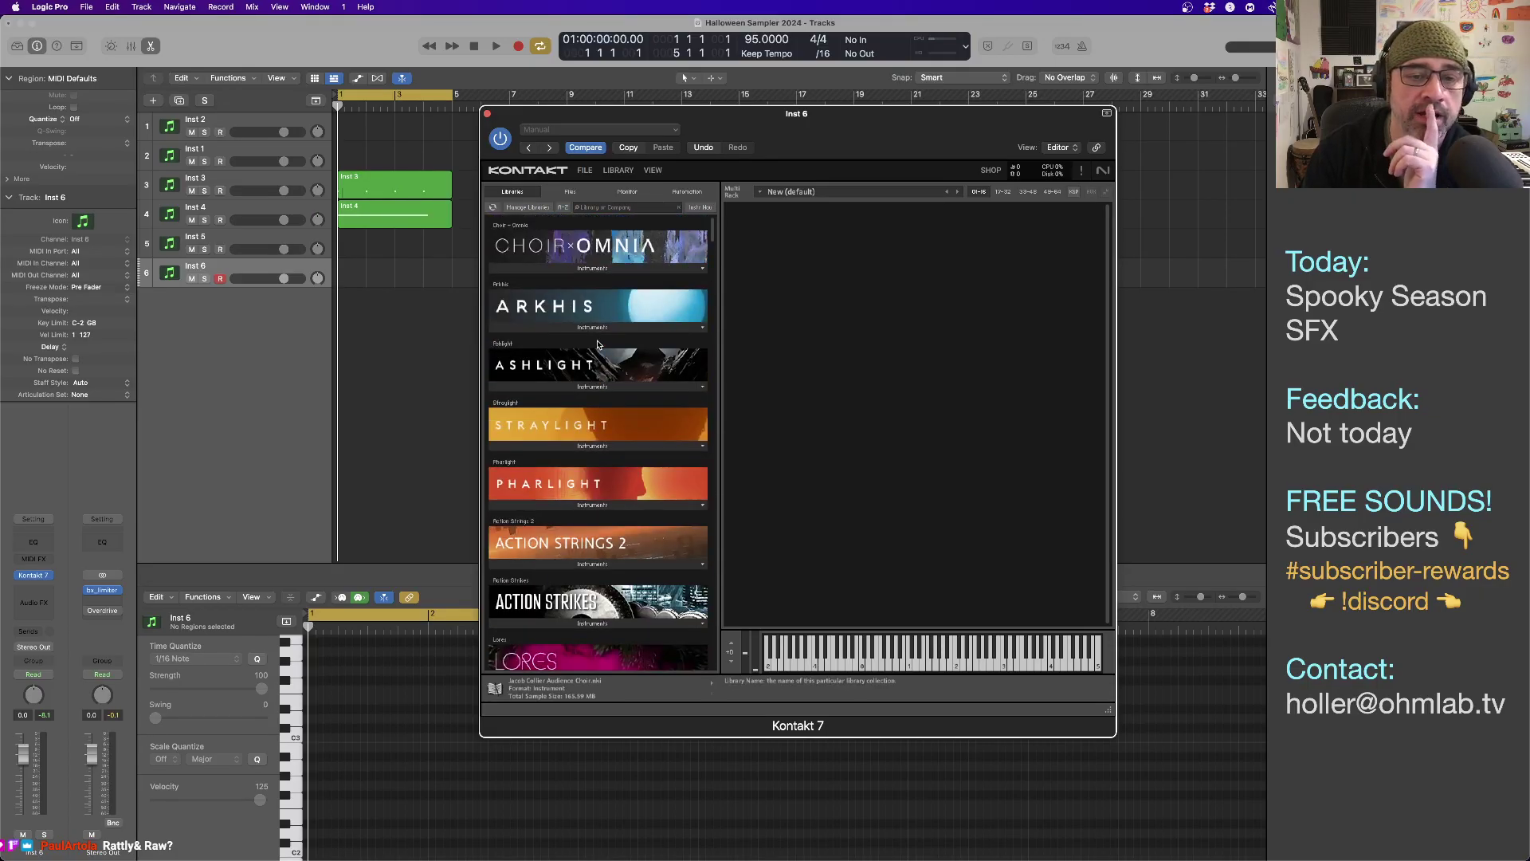
scroll(598, 345, "down", 20)
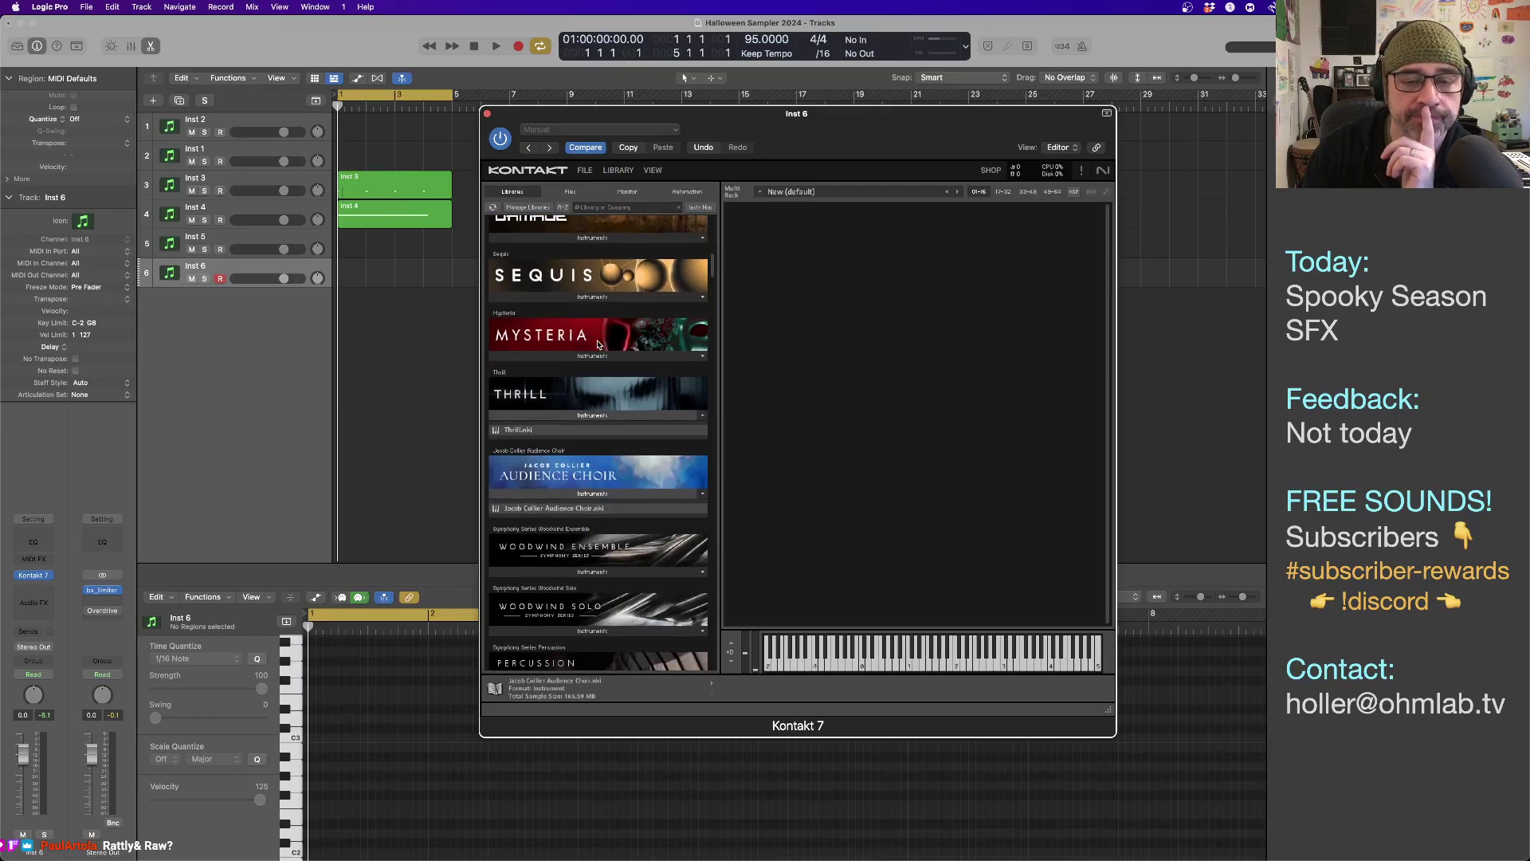
left_click_drag(513, 431, 770, 357)
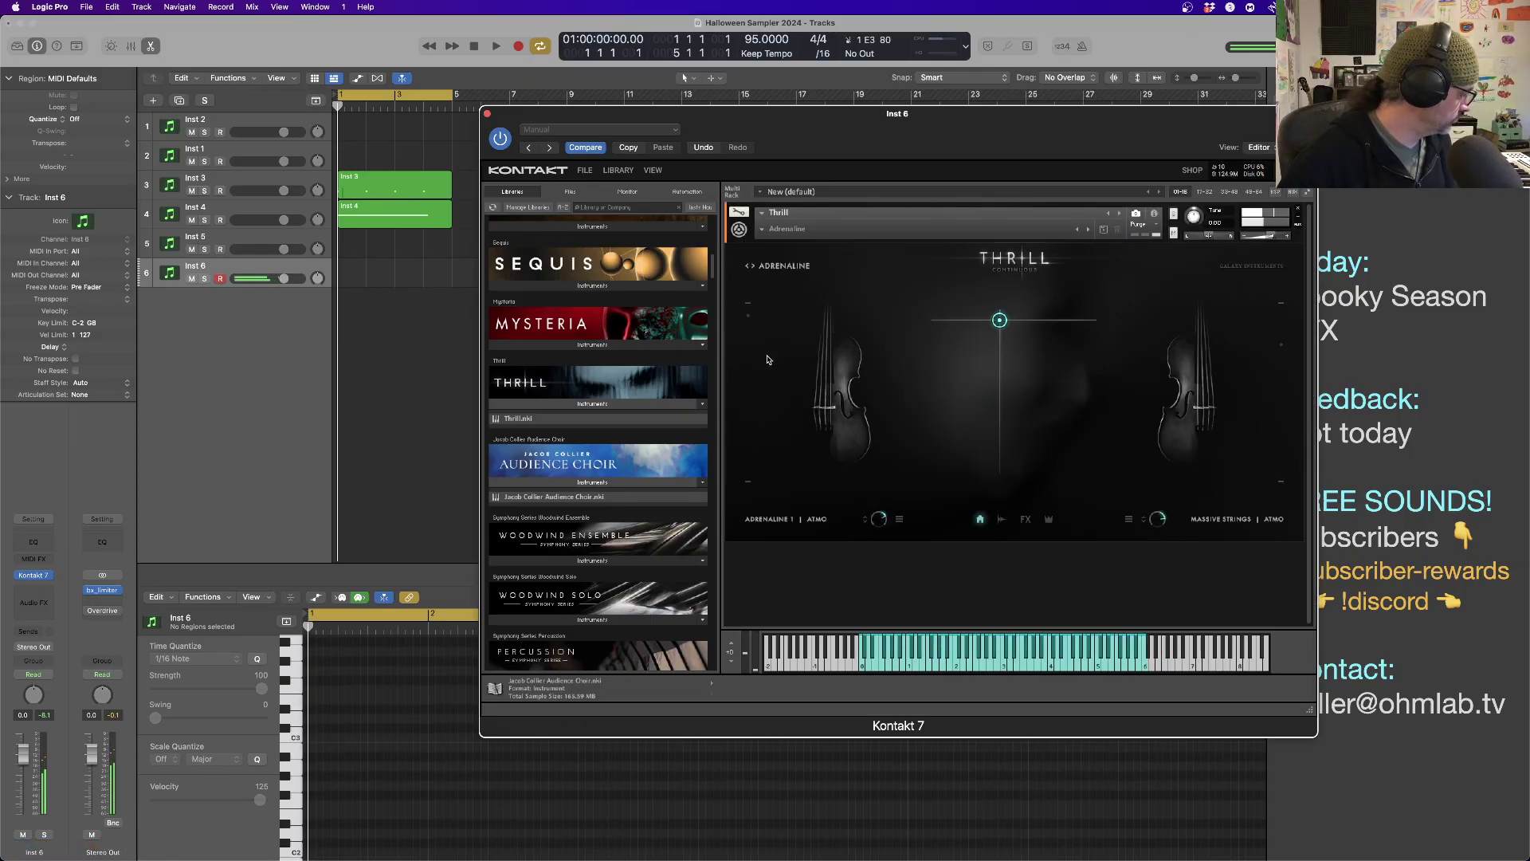
left_click_drag(937, 133, 710, 116)
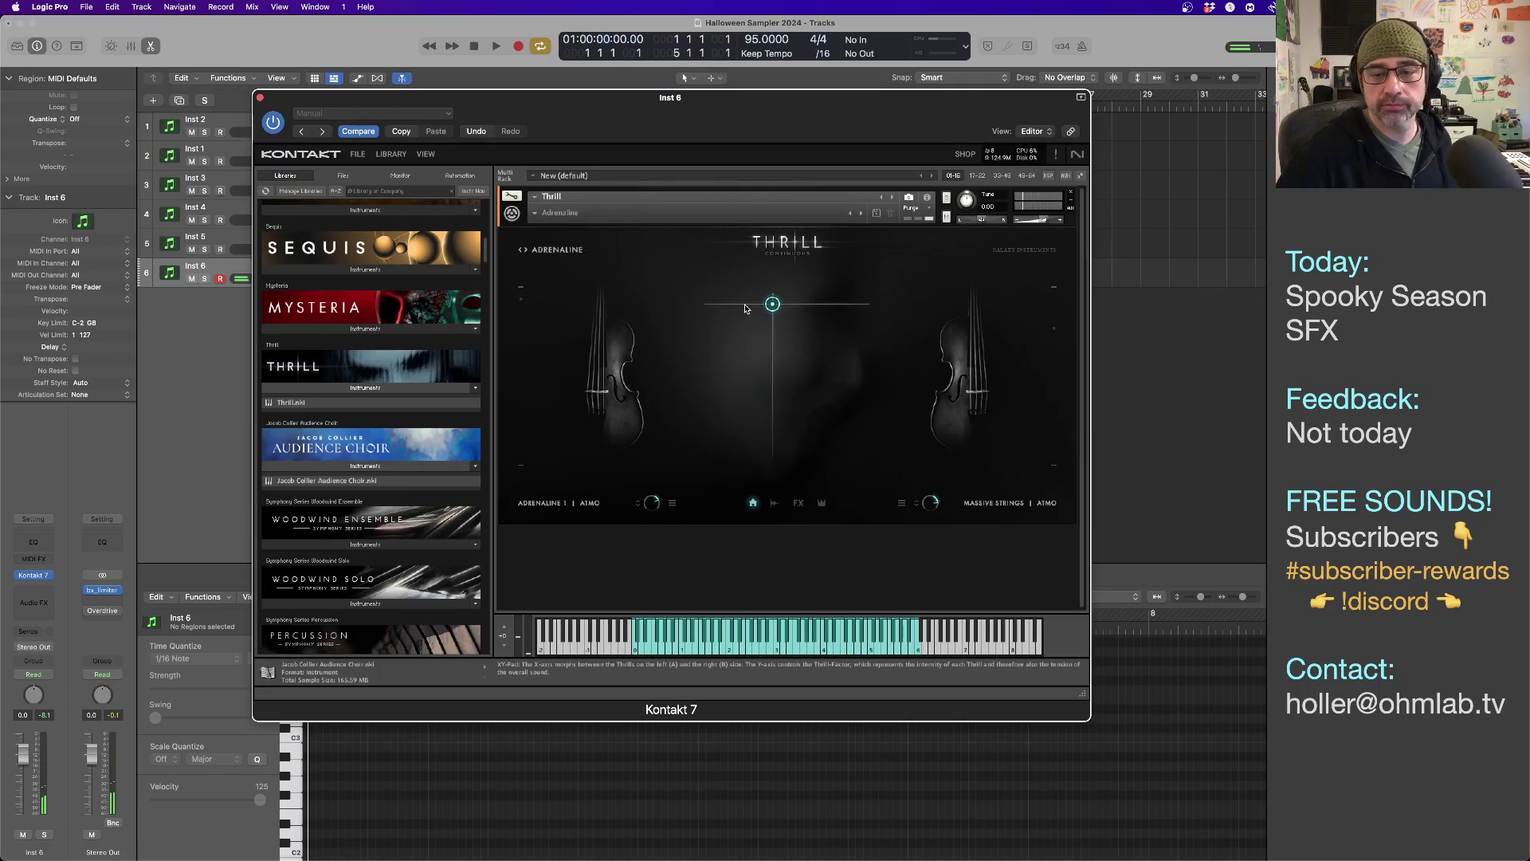
Load the Conclusio snapshot in Thrill with its source controls shown, and adjust the Straight Brass source's Attack.
left_click(774, 504)
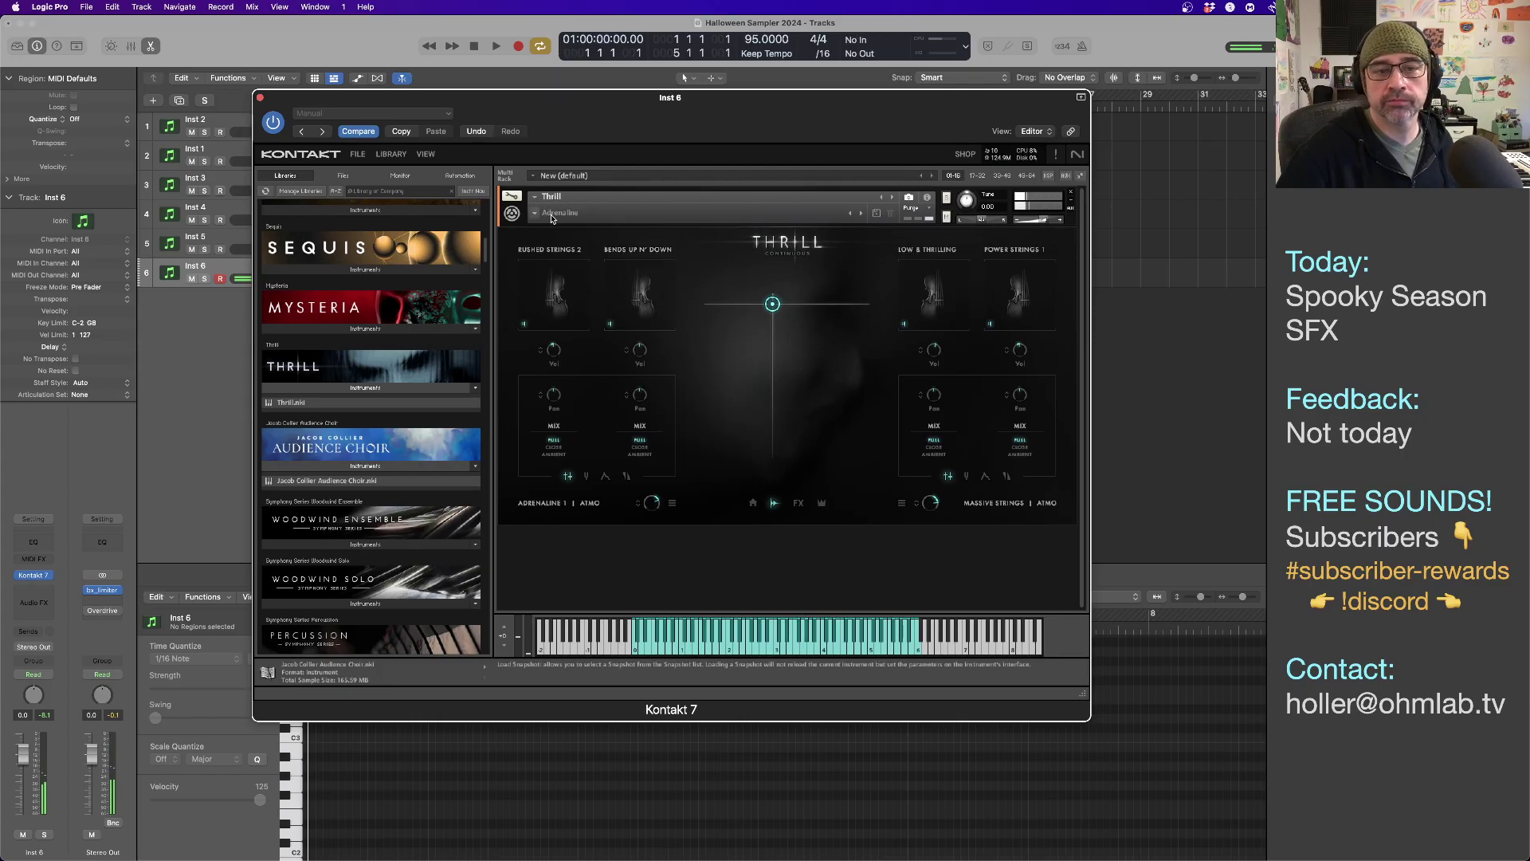
left_click(551, 217)
left_click(537, 219)
left_click(536, 220)
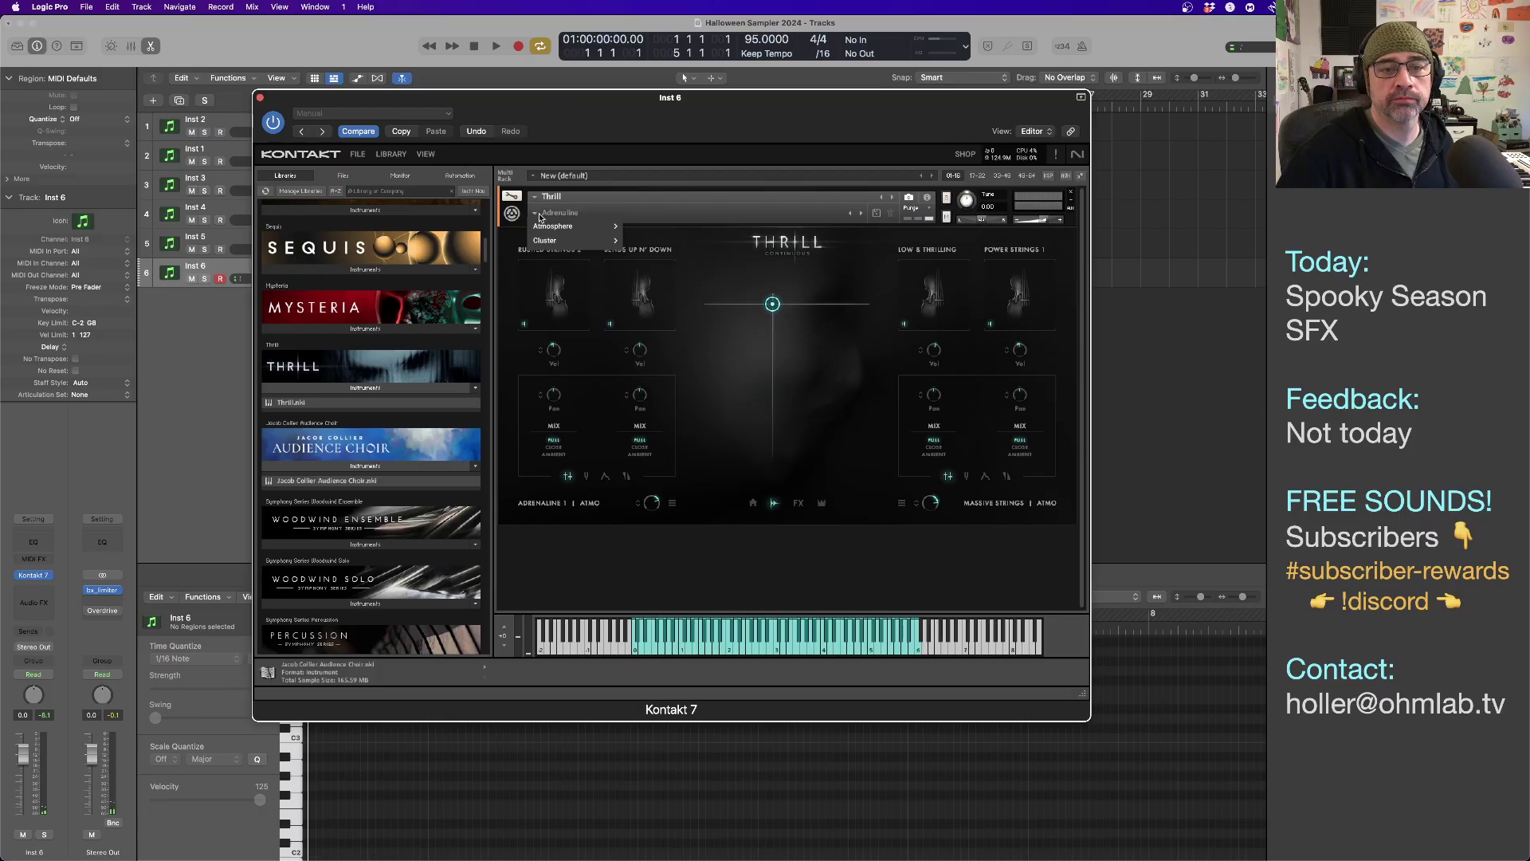
mouse_move(568, 243)
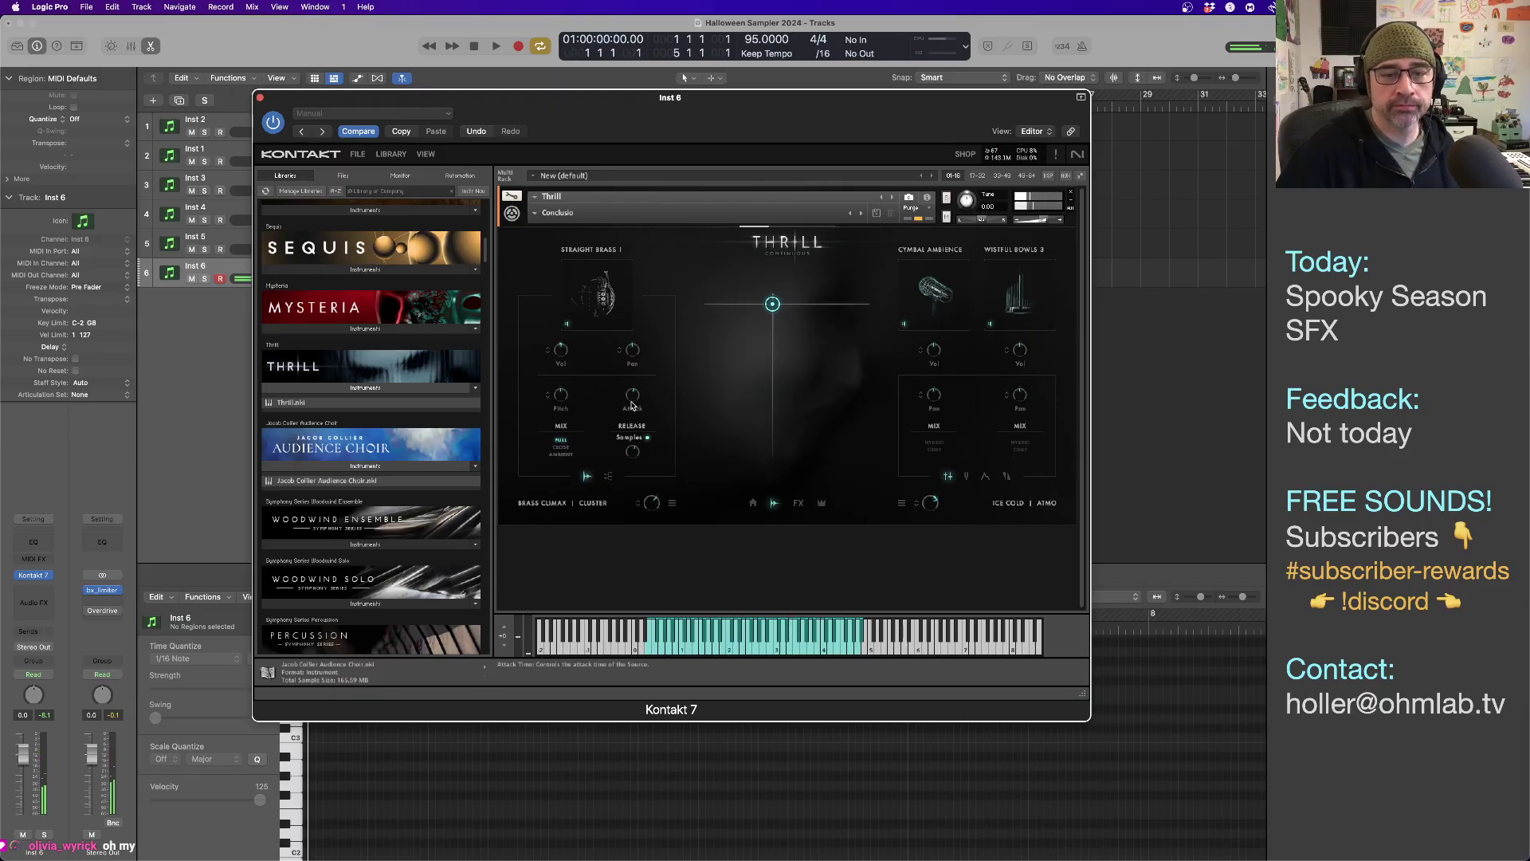
left_click_drag(632, 395, 637, 445)
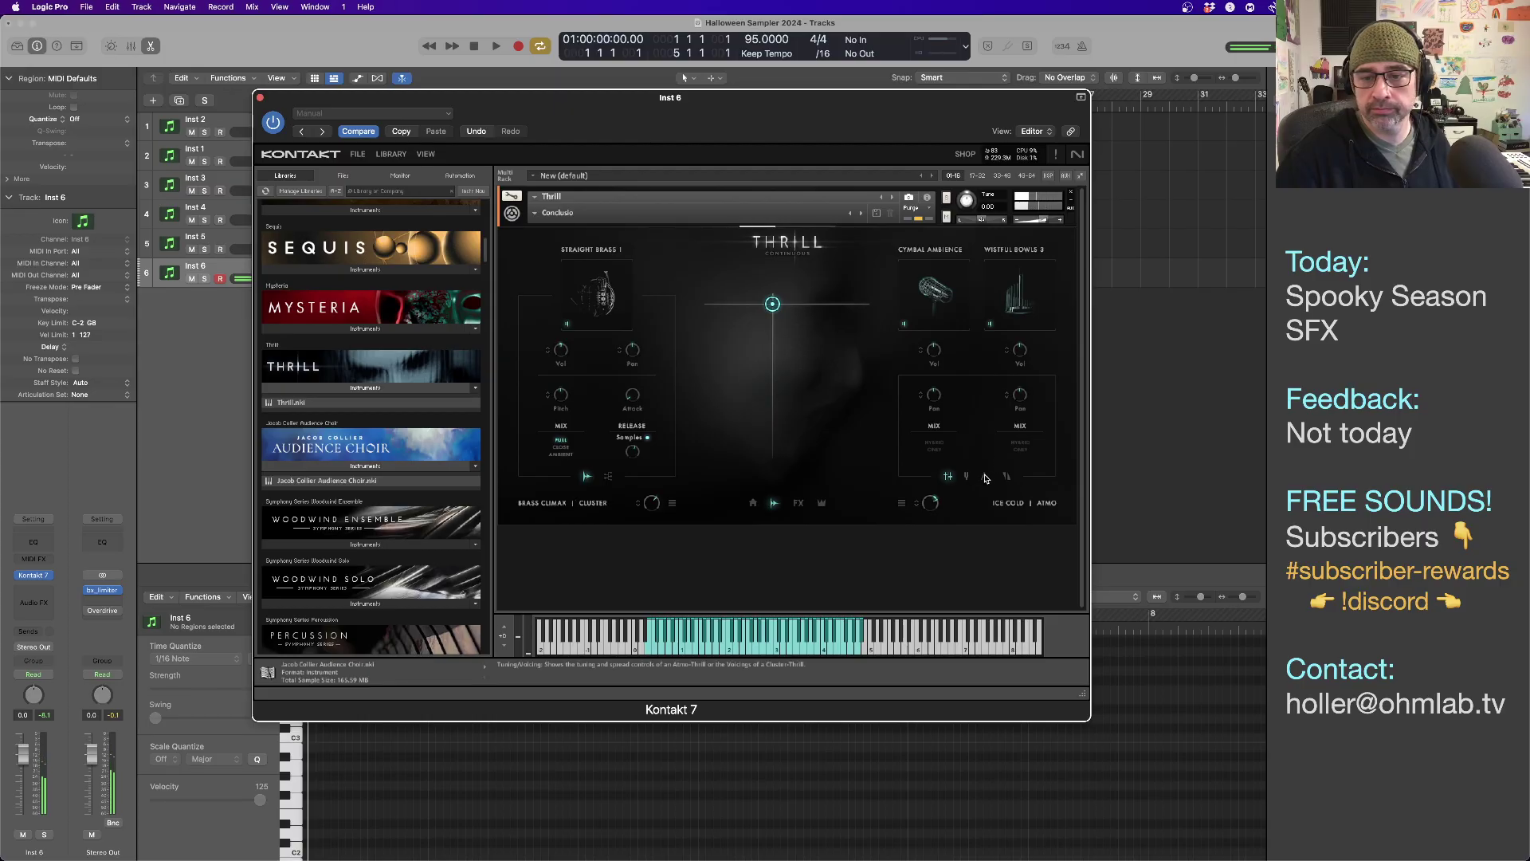
Show the envelope controls for Thrill's Ice Cold sources and adjust the Attack of Wistful Bowls and Cymbal Ambience.
left_click(985, 476)
left_click_drag(1023, 400, 1023, 460)
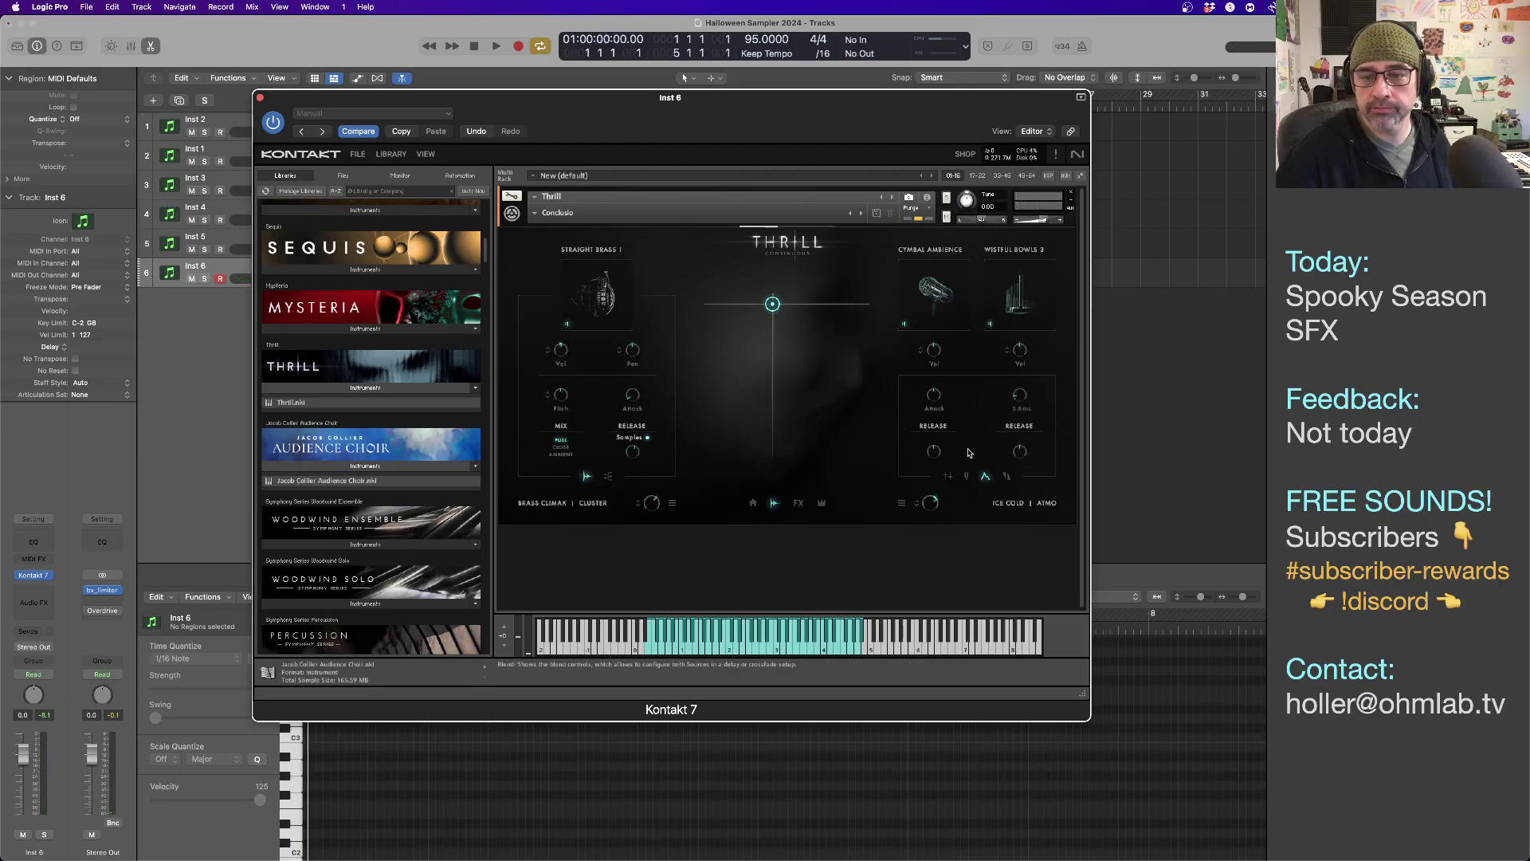
left_click_drag(935, 396, 938, 473)
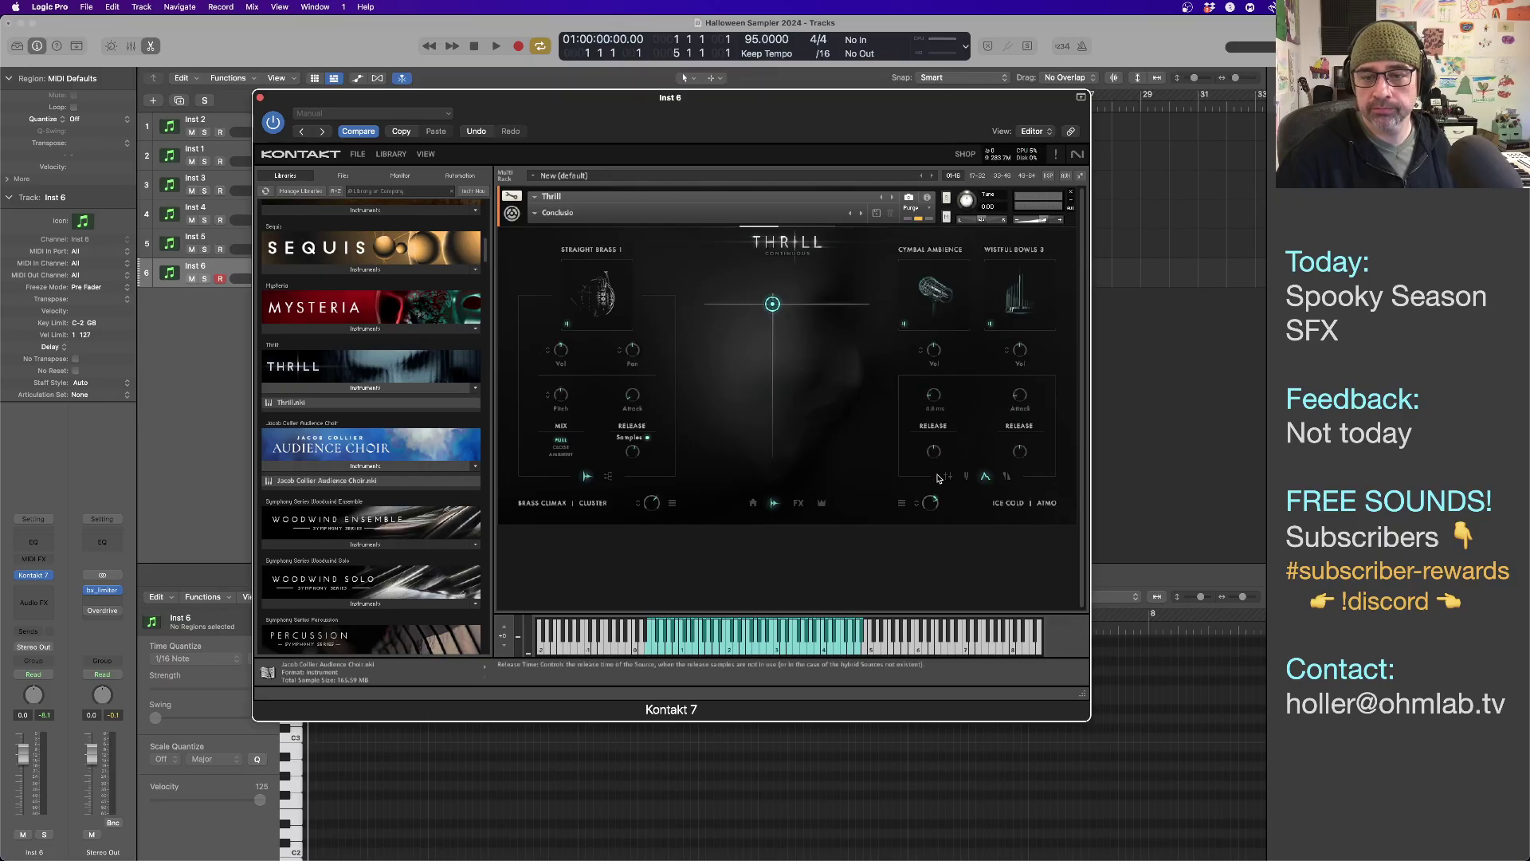
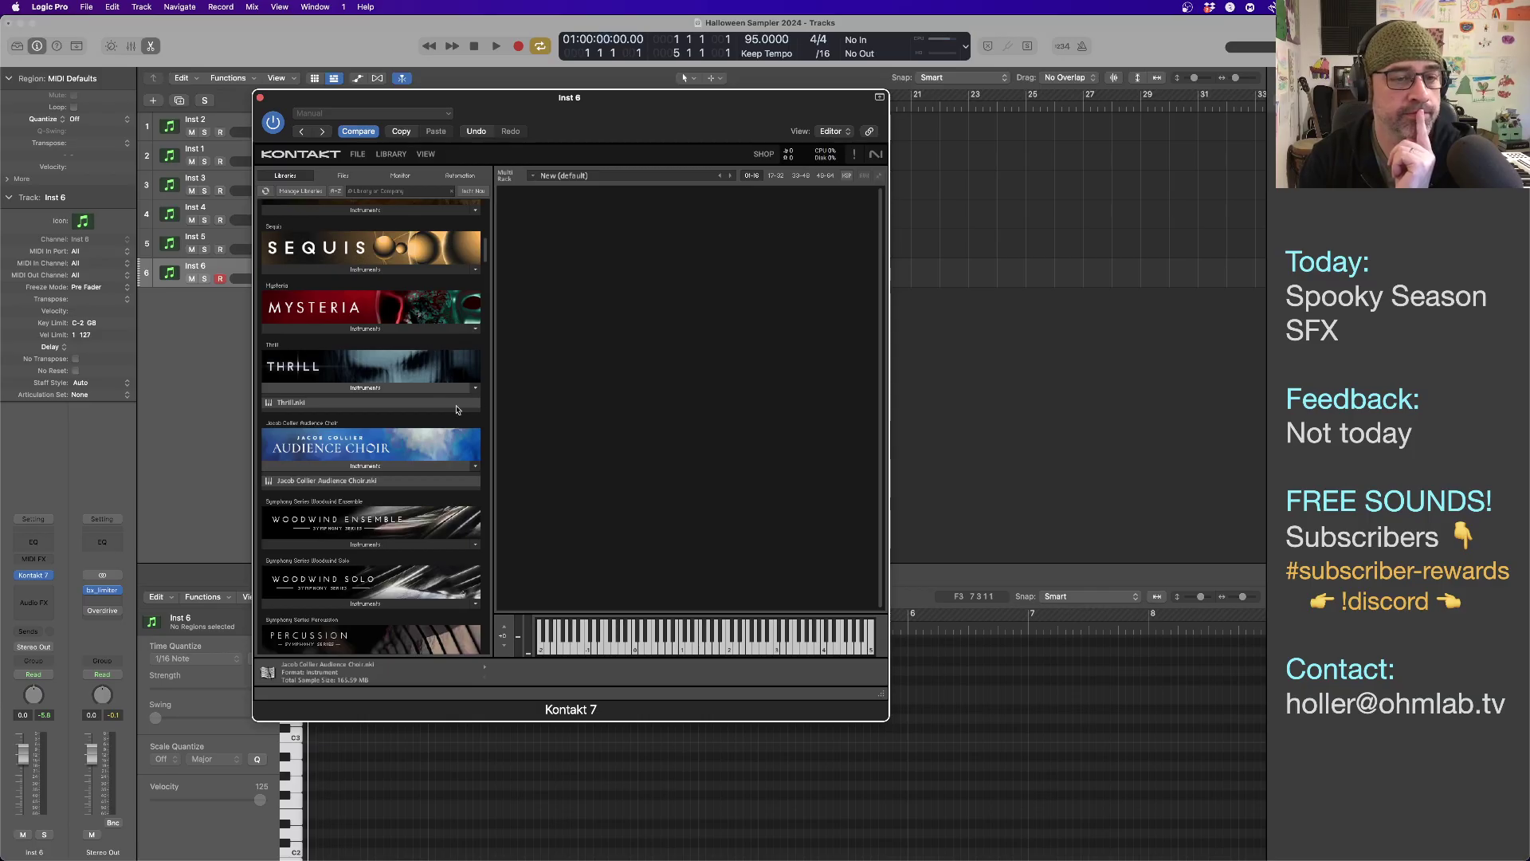
Load PERC Scoring Hits from the Evolve Mutations percussive kits, try it out, and remove it from the rack.
scroll(429, 350, "down", 15)
scroll(423, 410, "down", 20)
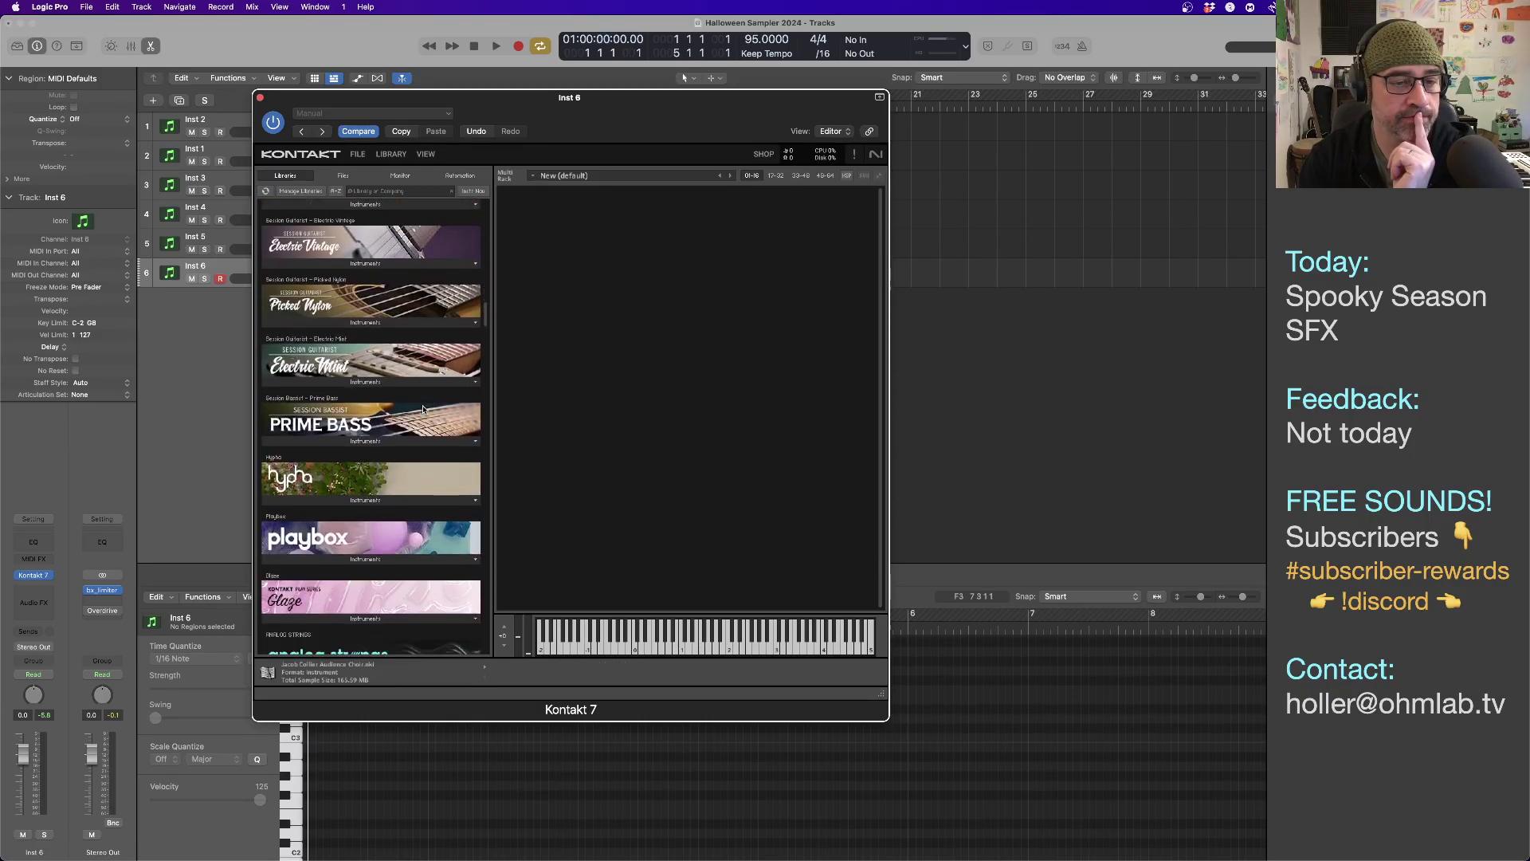
scroll(424, 410, "down", 10)
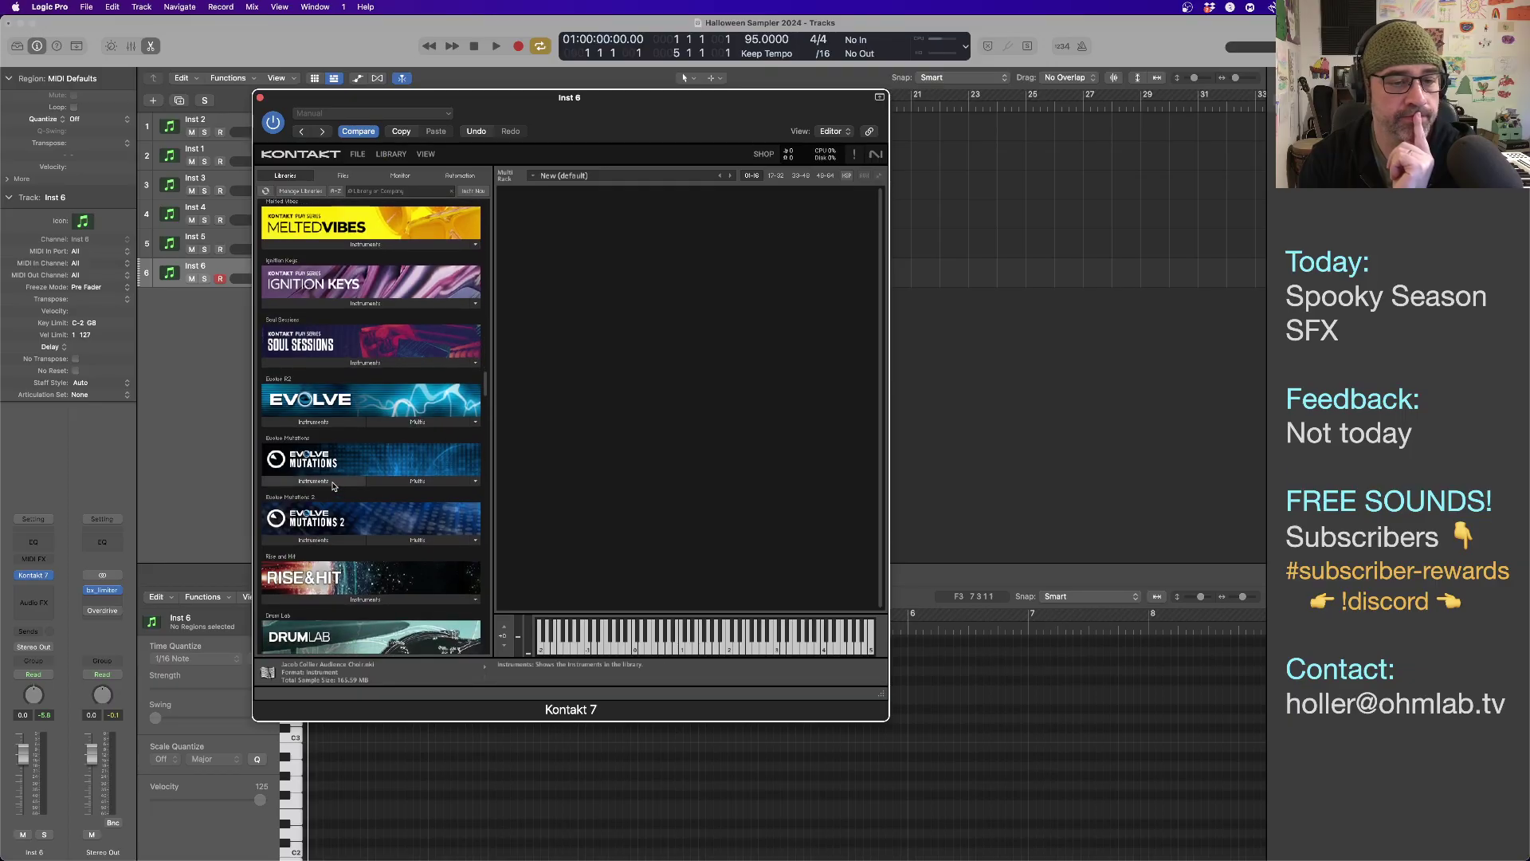
left_click(334, 482)
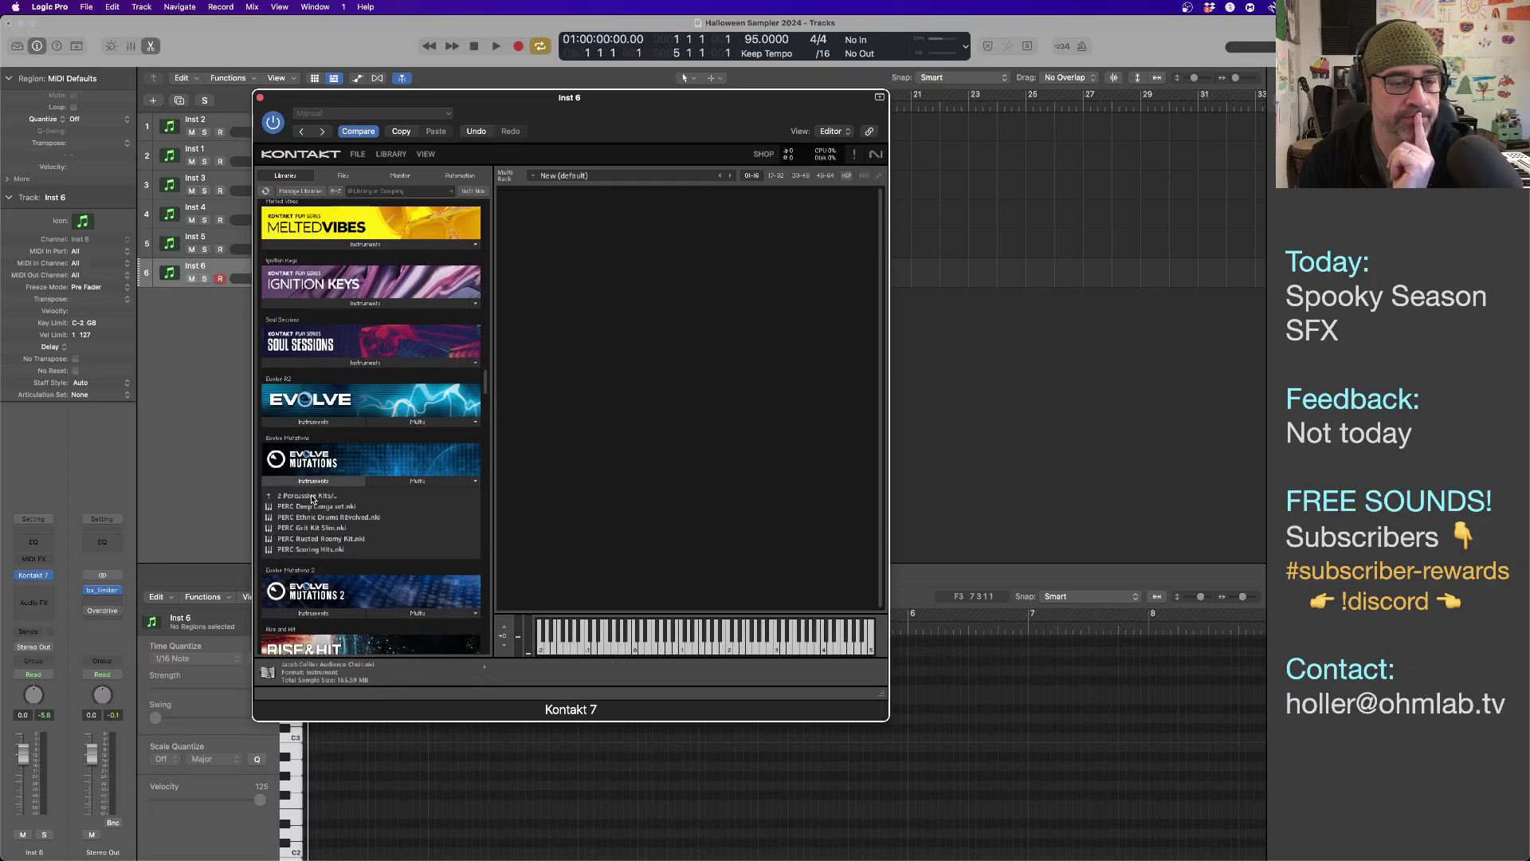
double_click(341, 549)
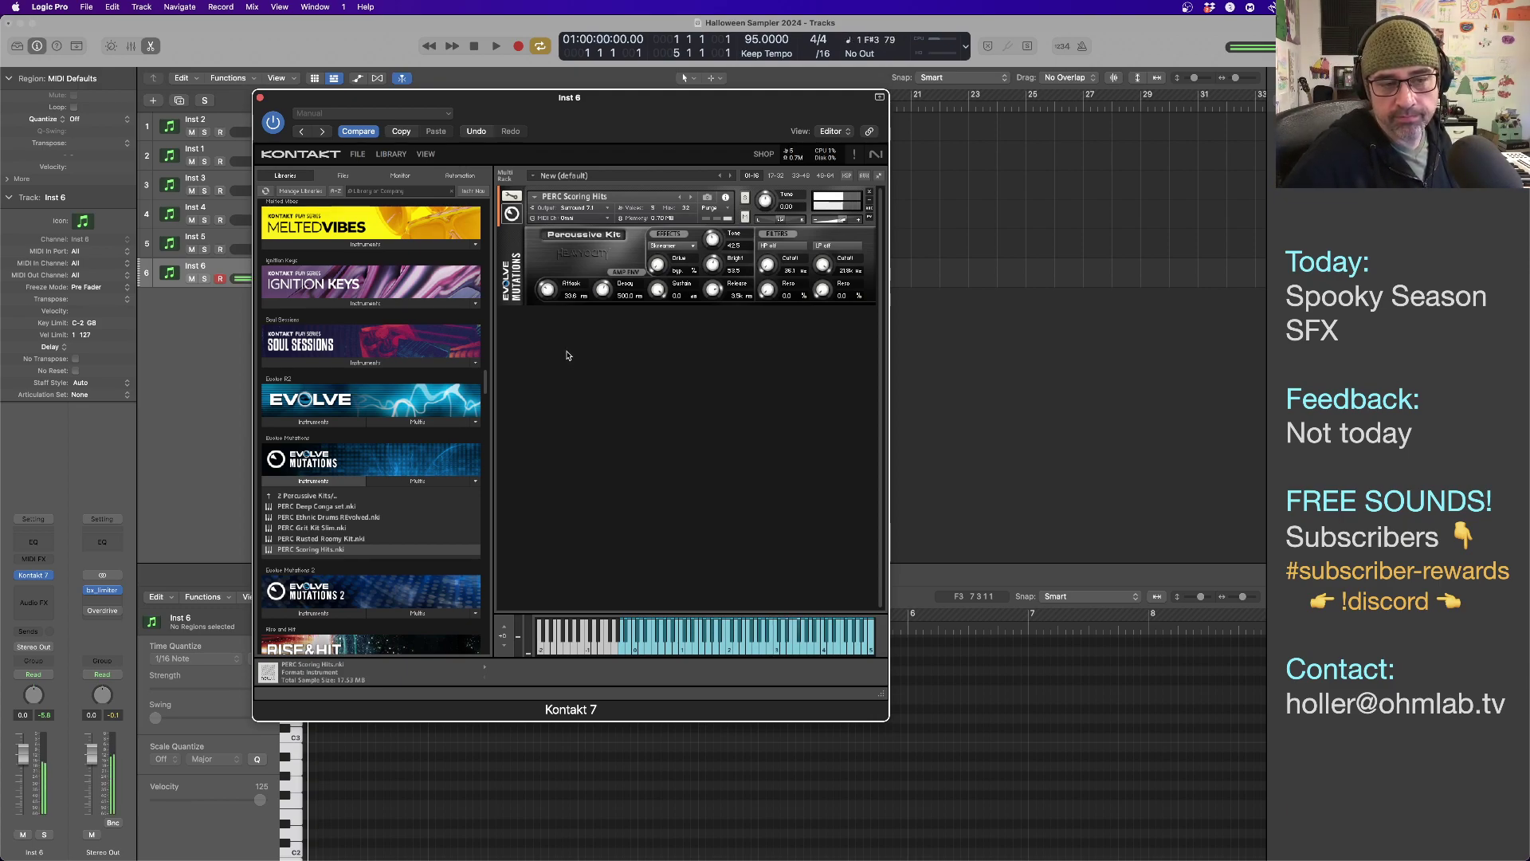
left_click(870, 192)
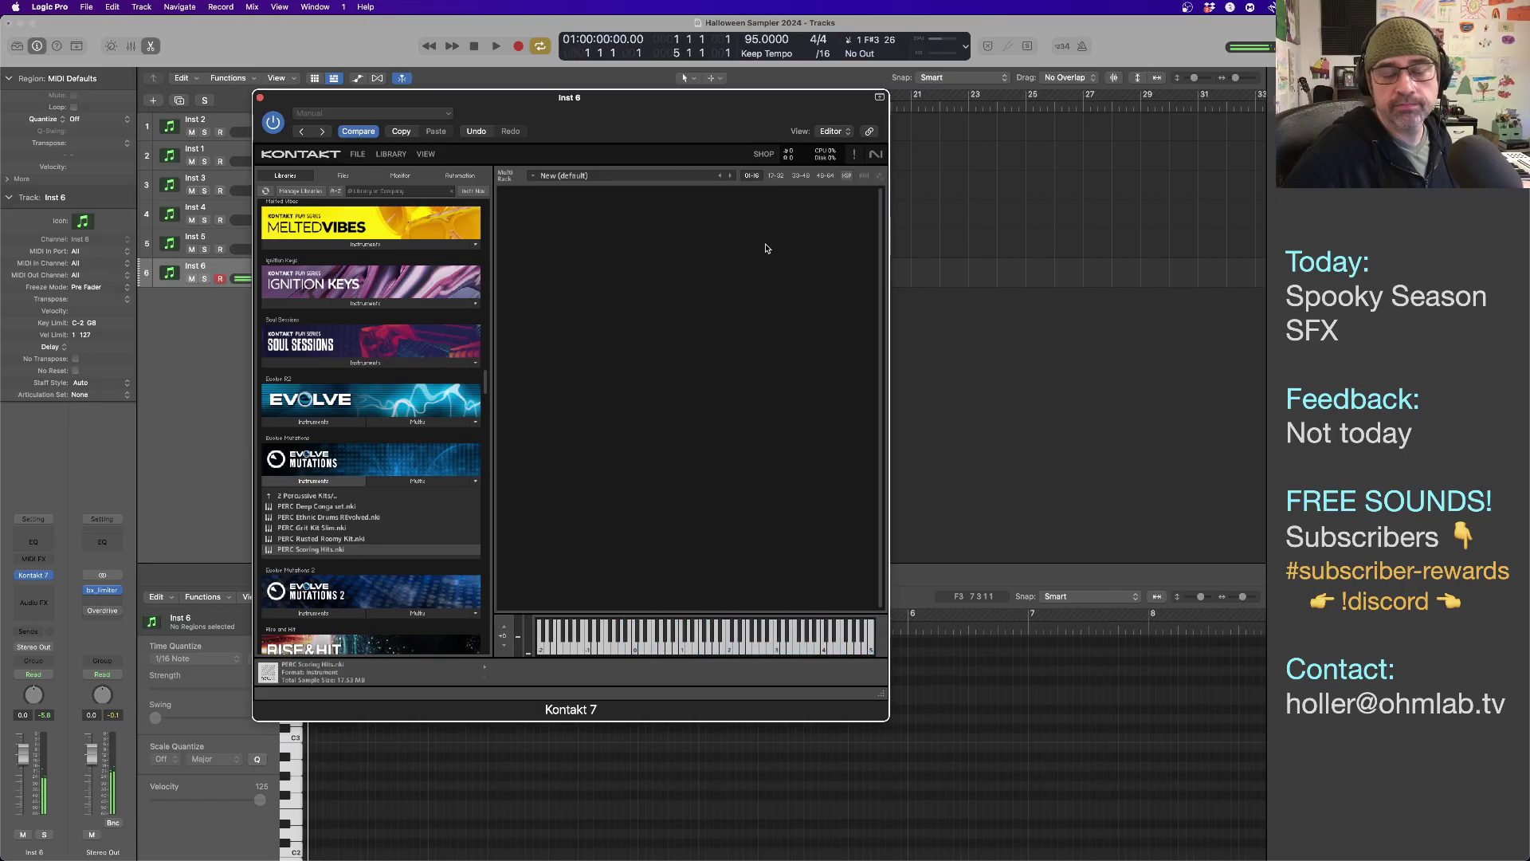
Find the Stings and Transitions instruments in Evolve Mutations 2 and load STING HITS Paranomalies I into the rack.
scroll(345, 548, "down", 2)
left_click(311, 467)
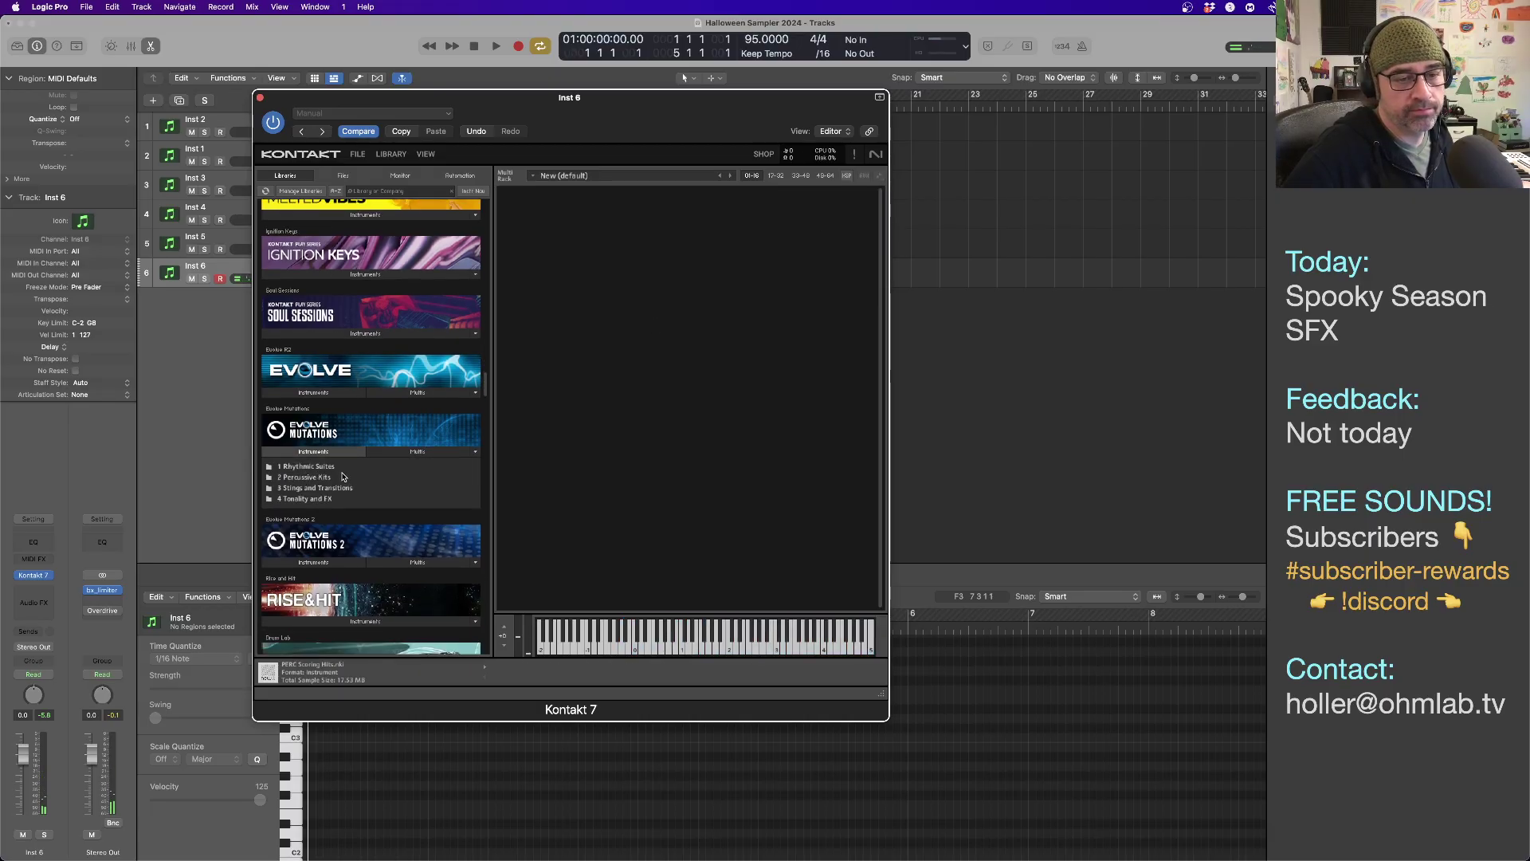
left_click(313, 563)
scroll(339, 524, "down", 2)
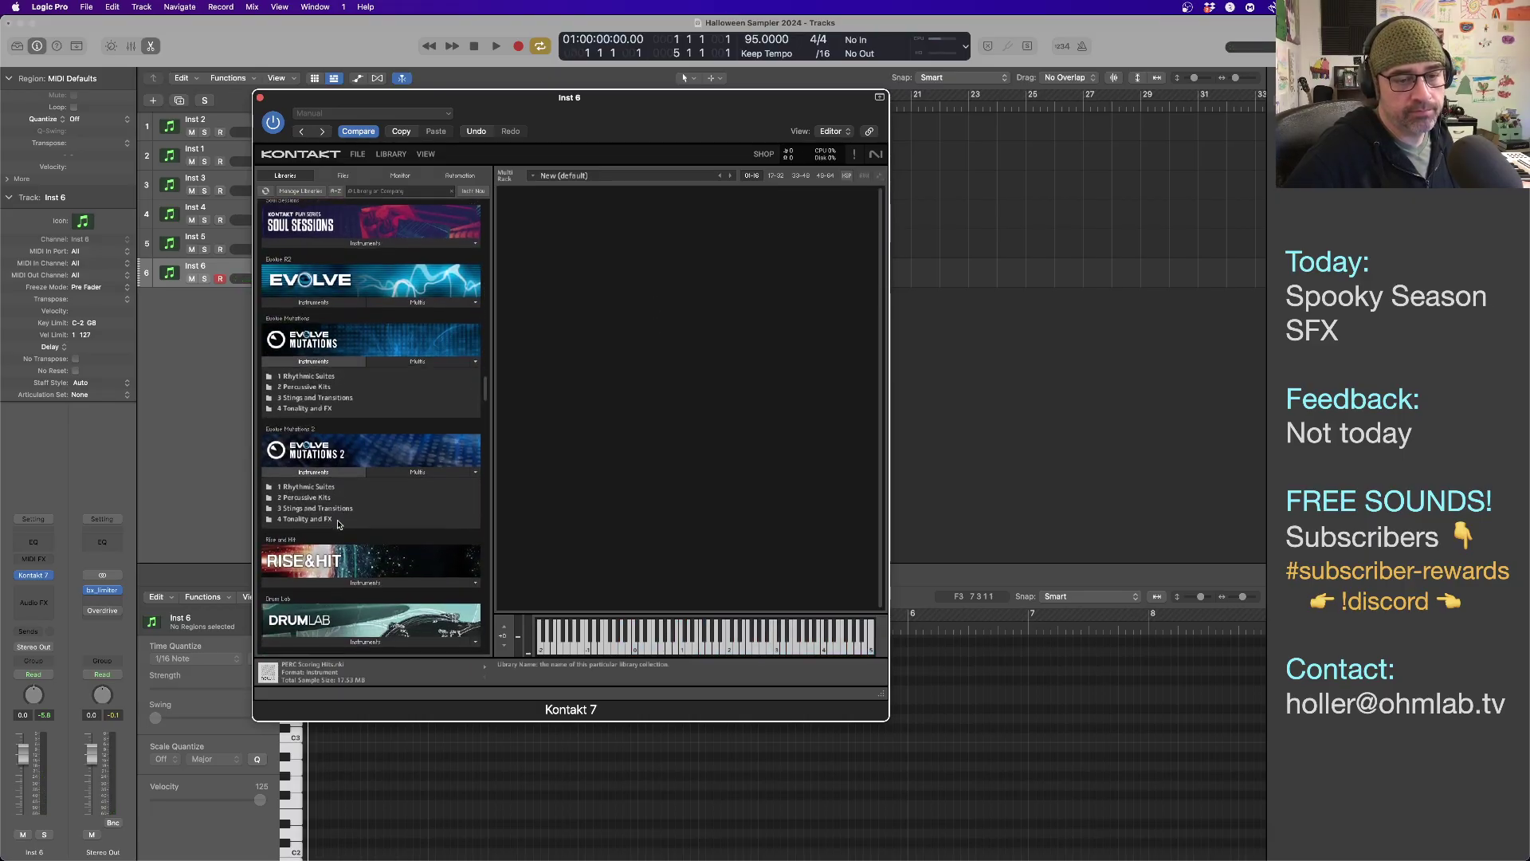
scroll(339, 524, "down", 1)
left_click(326, 516)
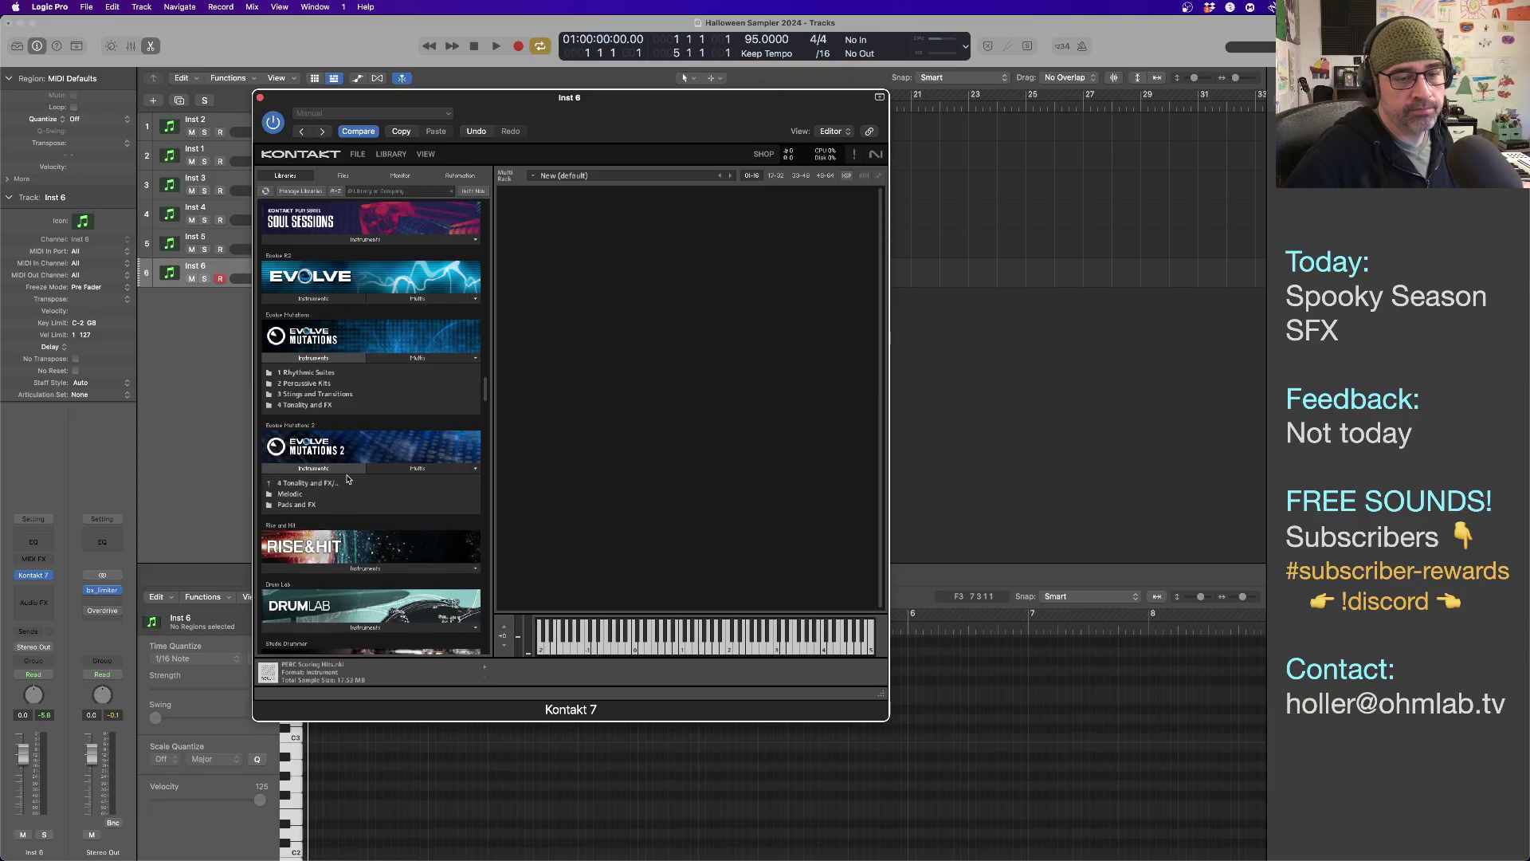
left_click(299, 484)
left_click(319, 506)
scroll(350, 514, "down", 1)
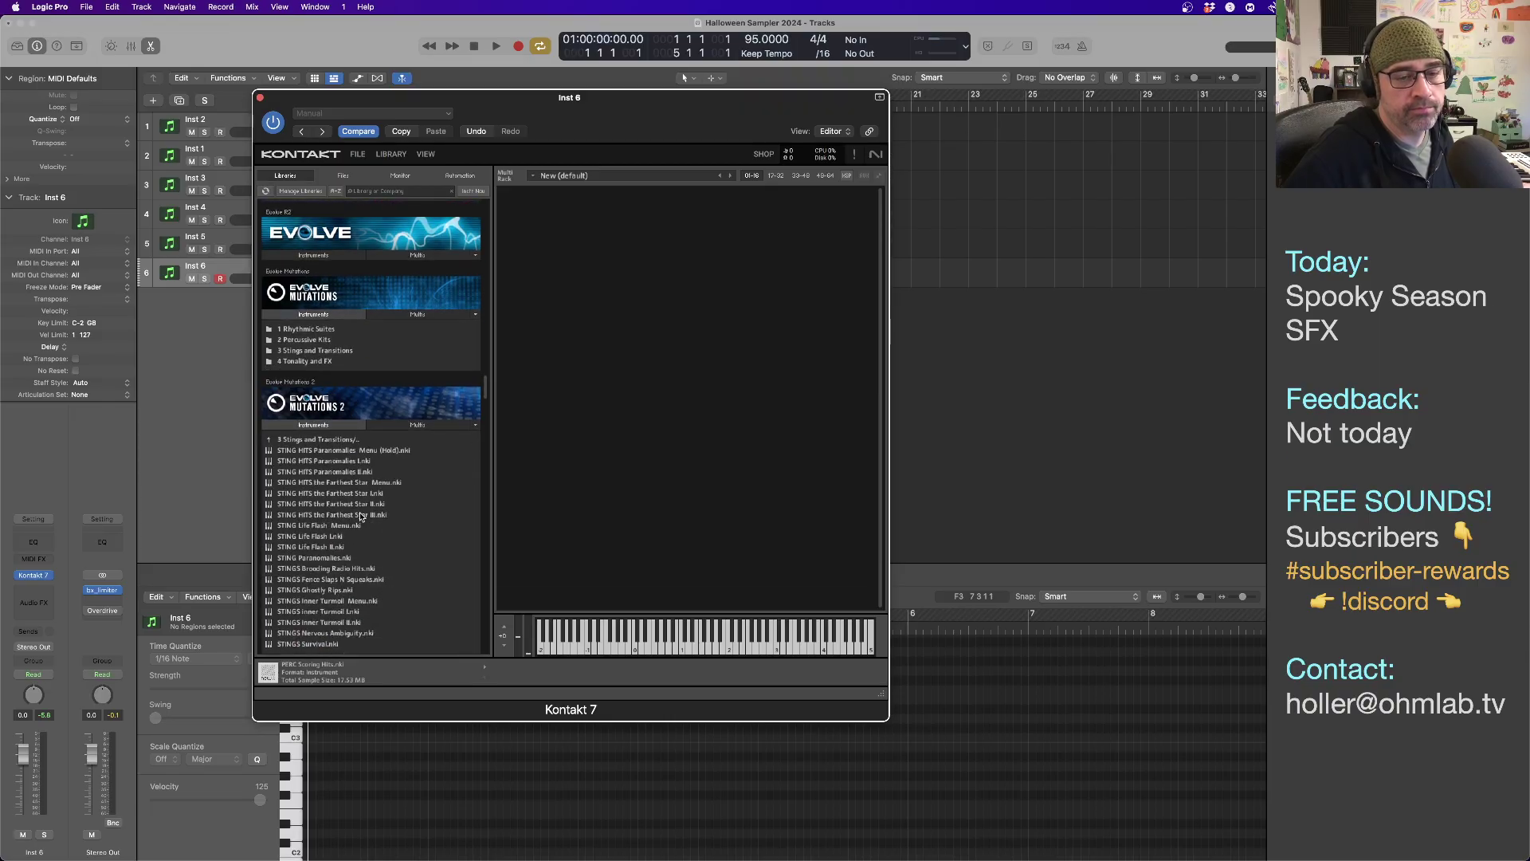
left_click(316, 462)
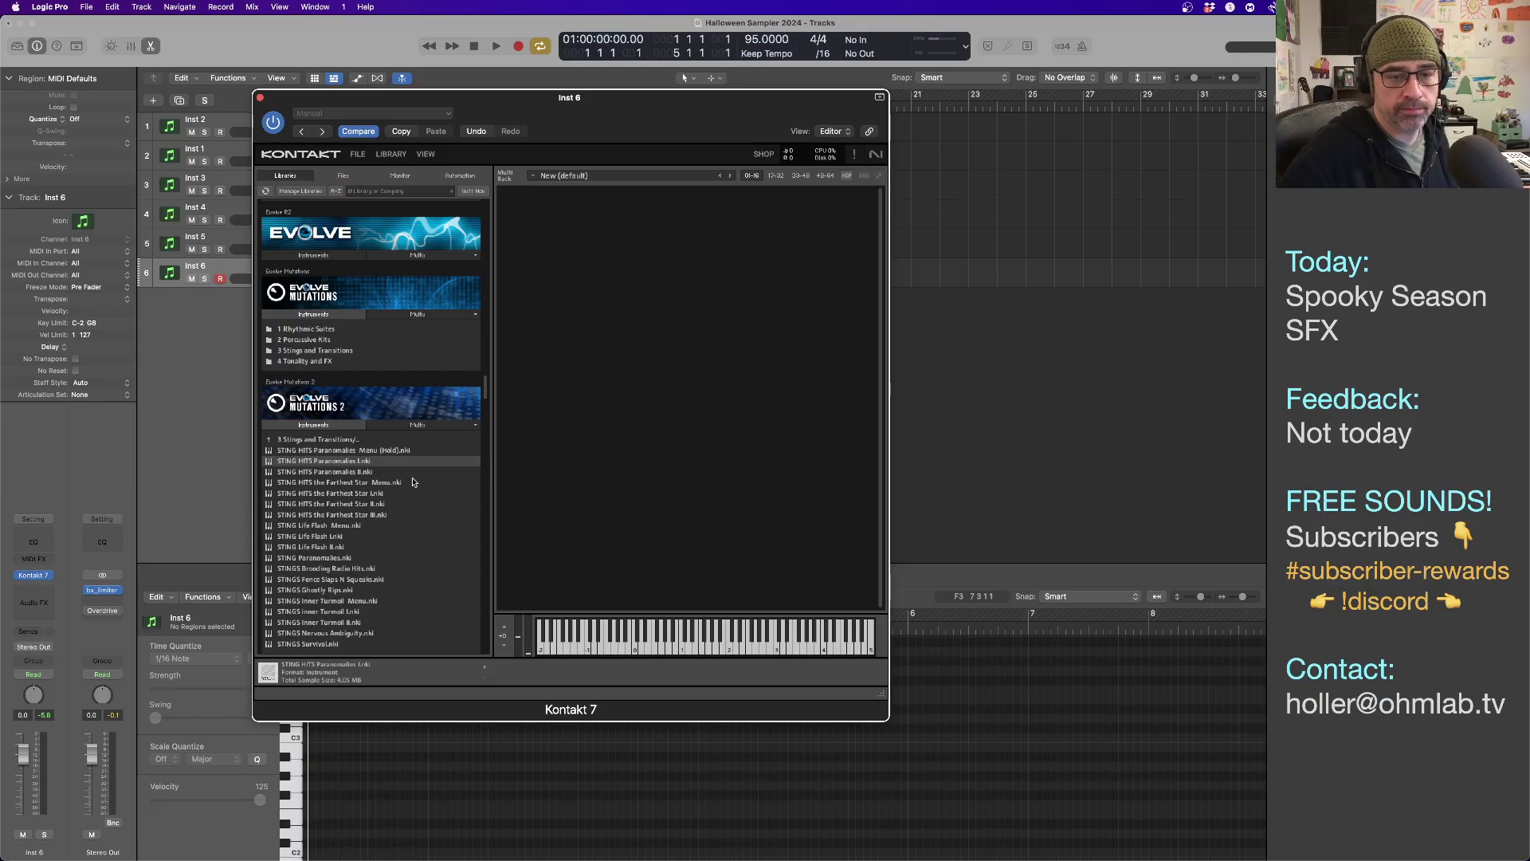
left_click_drag(367, 462, 597, 400)
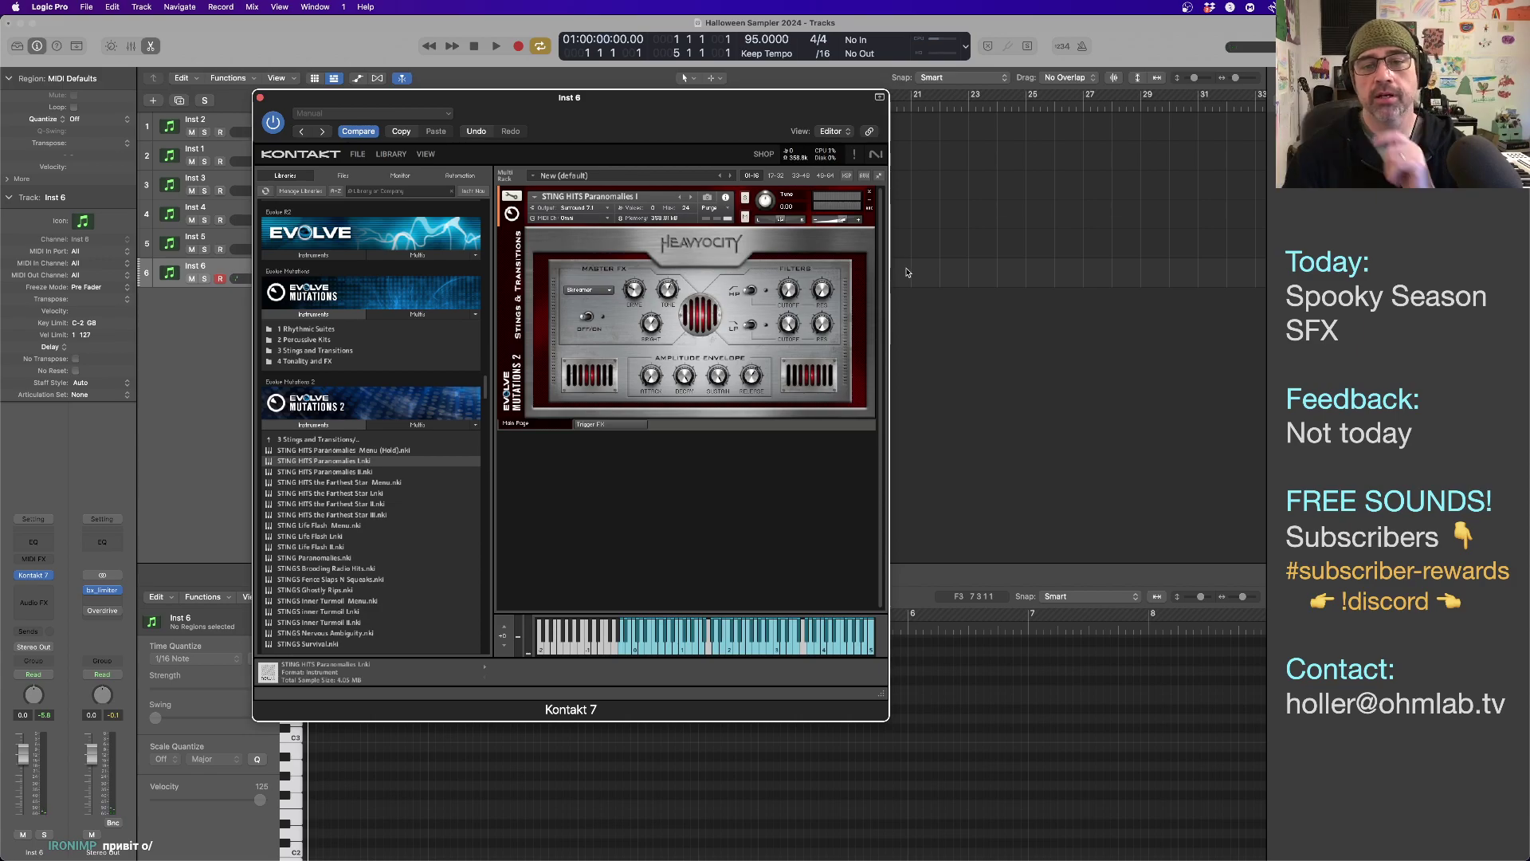
Reposition the Kontakt window so the track headers and the Inst 3 and Inst 4 regions are uncovered.
left_click_drag(498, 100, 733, 155)
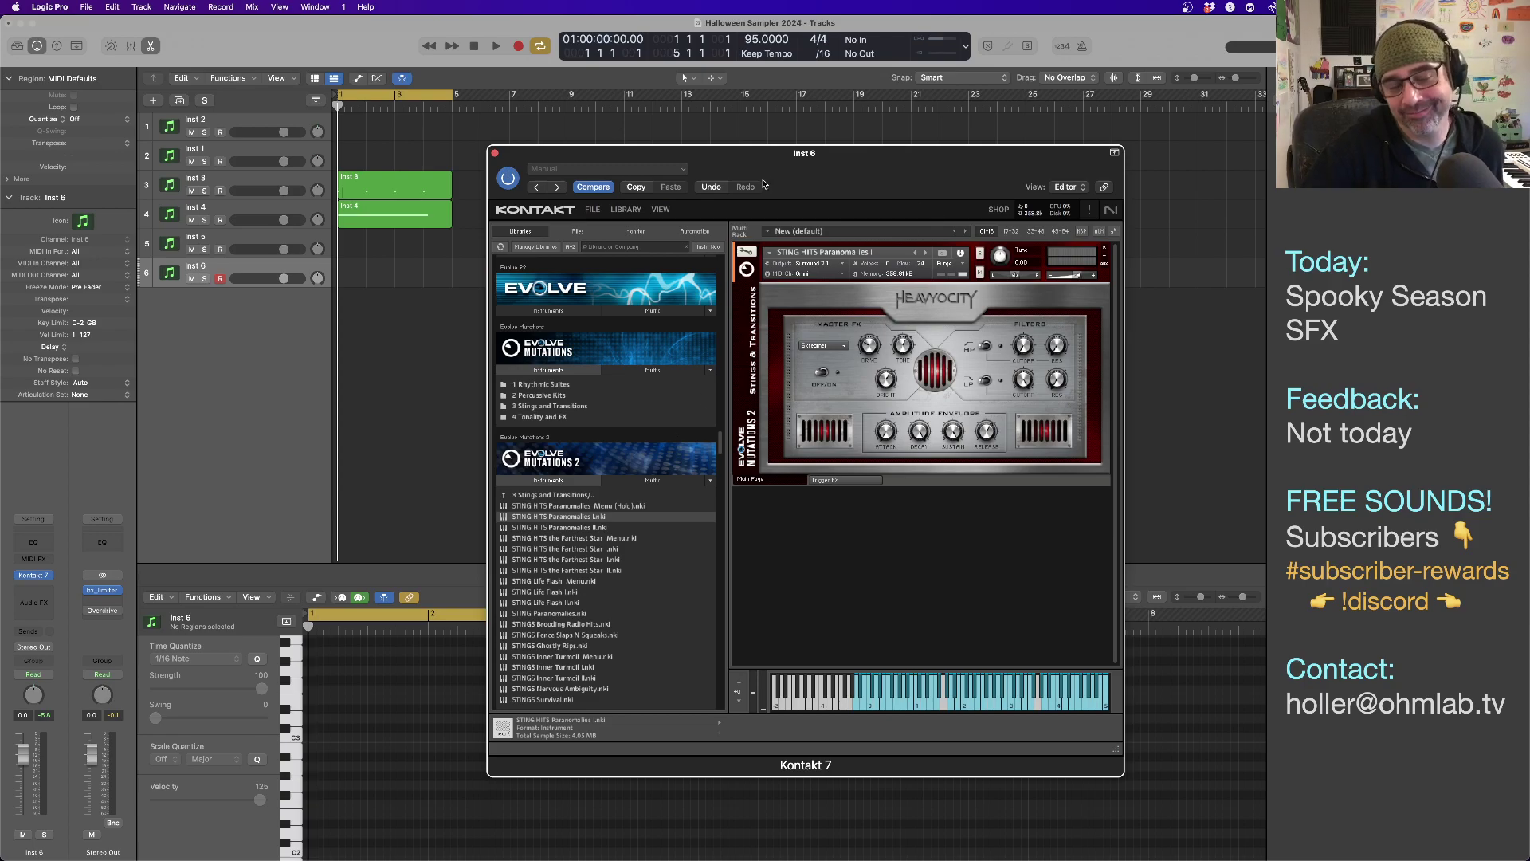
left_click_drag(787, 153, 857, 131)
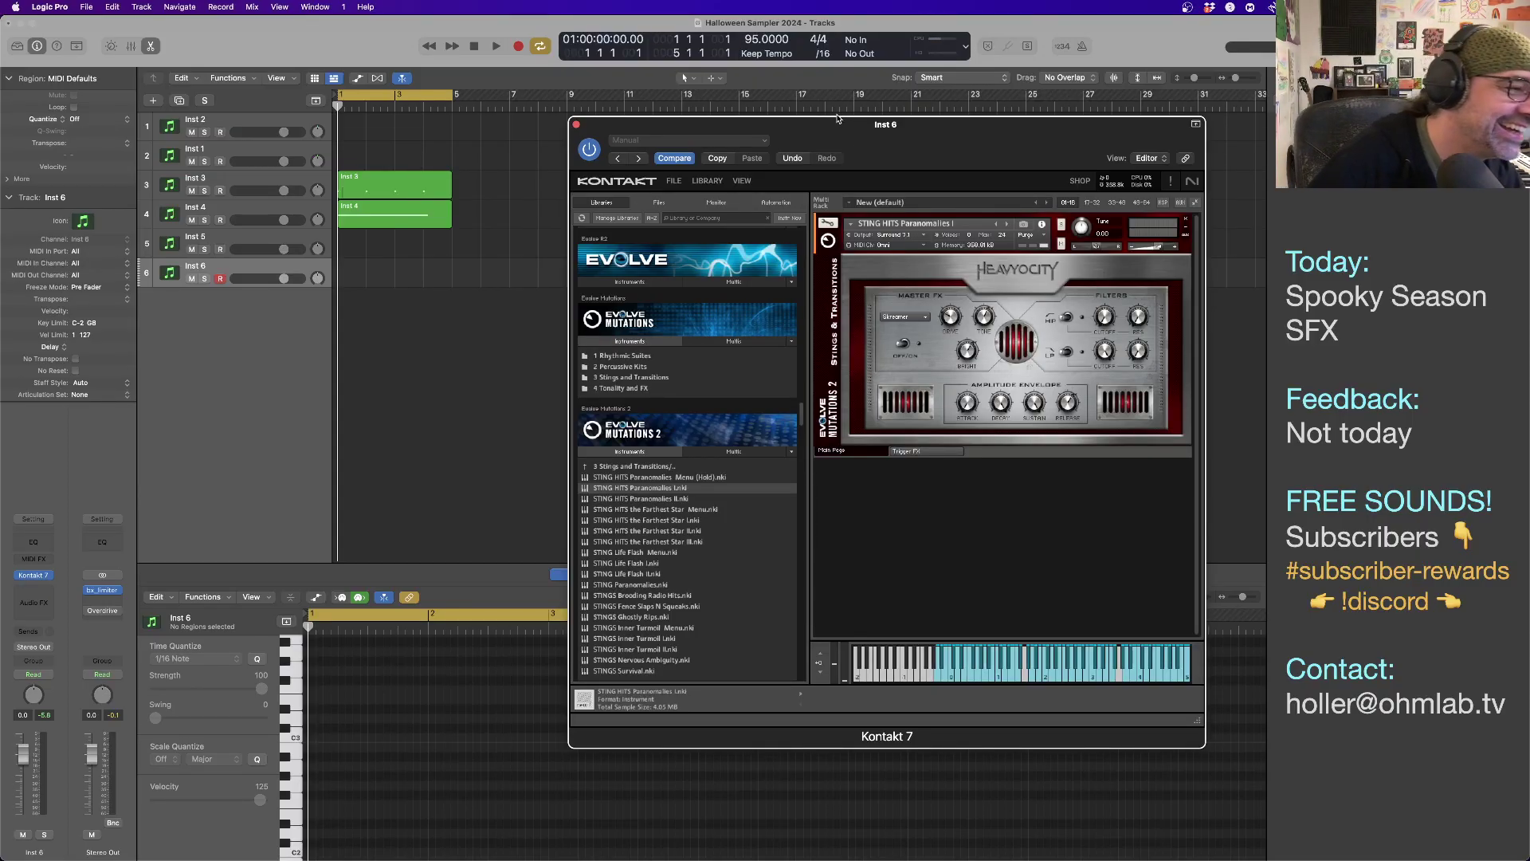
mouse_move(777, 120)
left_mouse_down()
mouse_move(697, 105)
mouse_move(713, 92)
mouse_move(767, 102)
left_mouse_up()
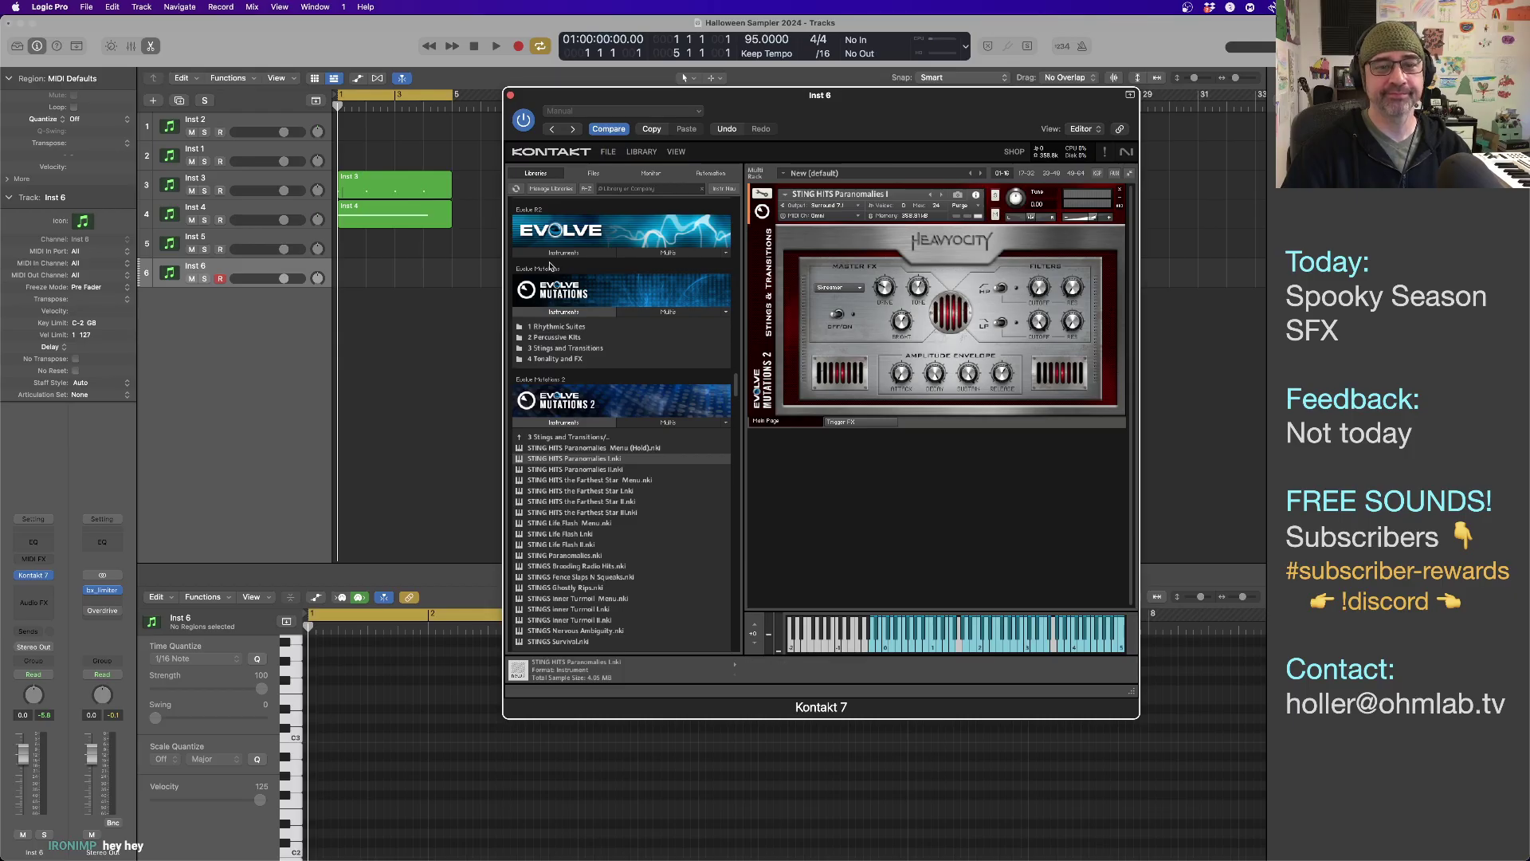
Load PERC Dumpster from the 03 Metals percussive kits of the Damage library in place of STING HITS Paranomalies I.
scroll(636, 287, "up", 10)
scroll(636, 287, "up", 15)
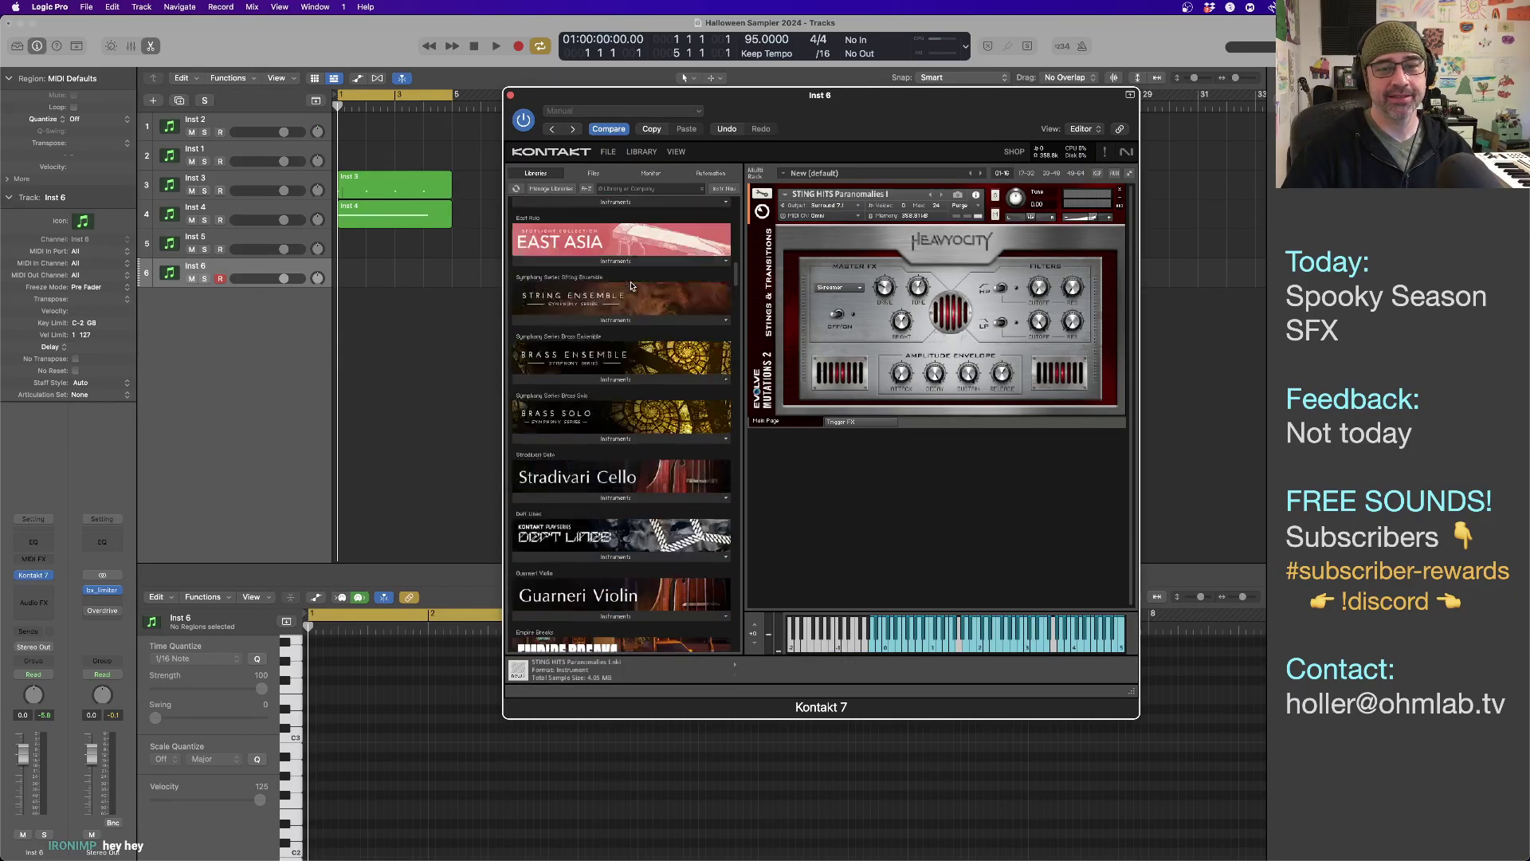
scroll(616, 266, "up", 2)
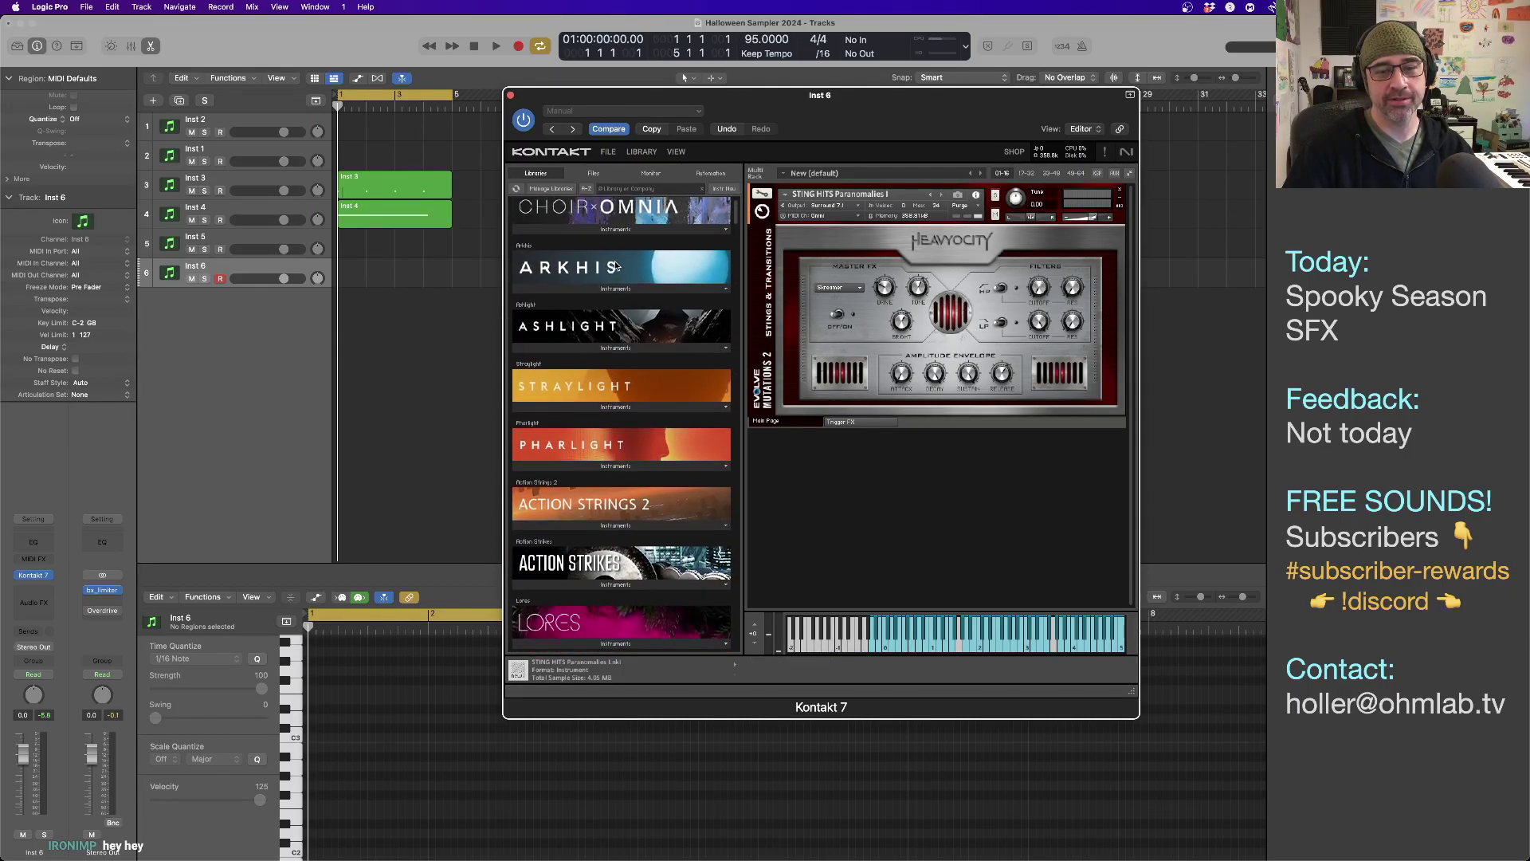
scroll(610, 334, "down", 10)
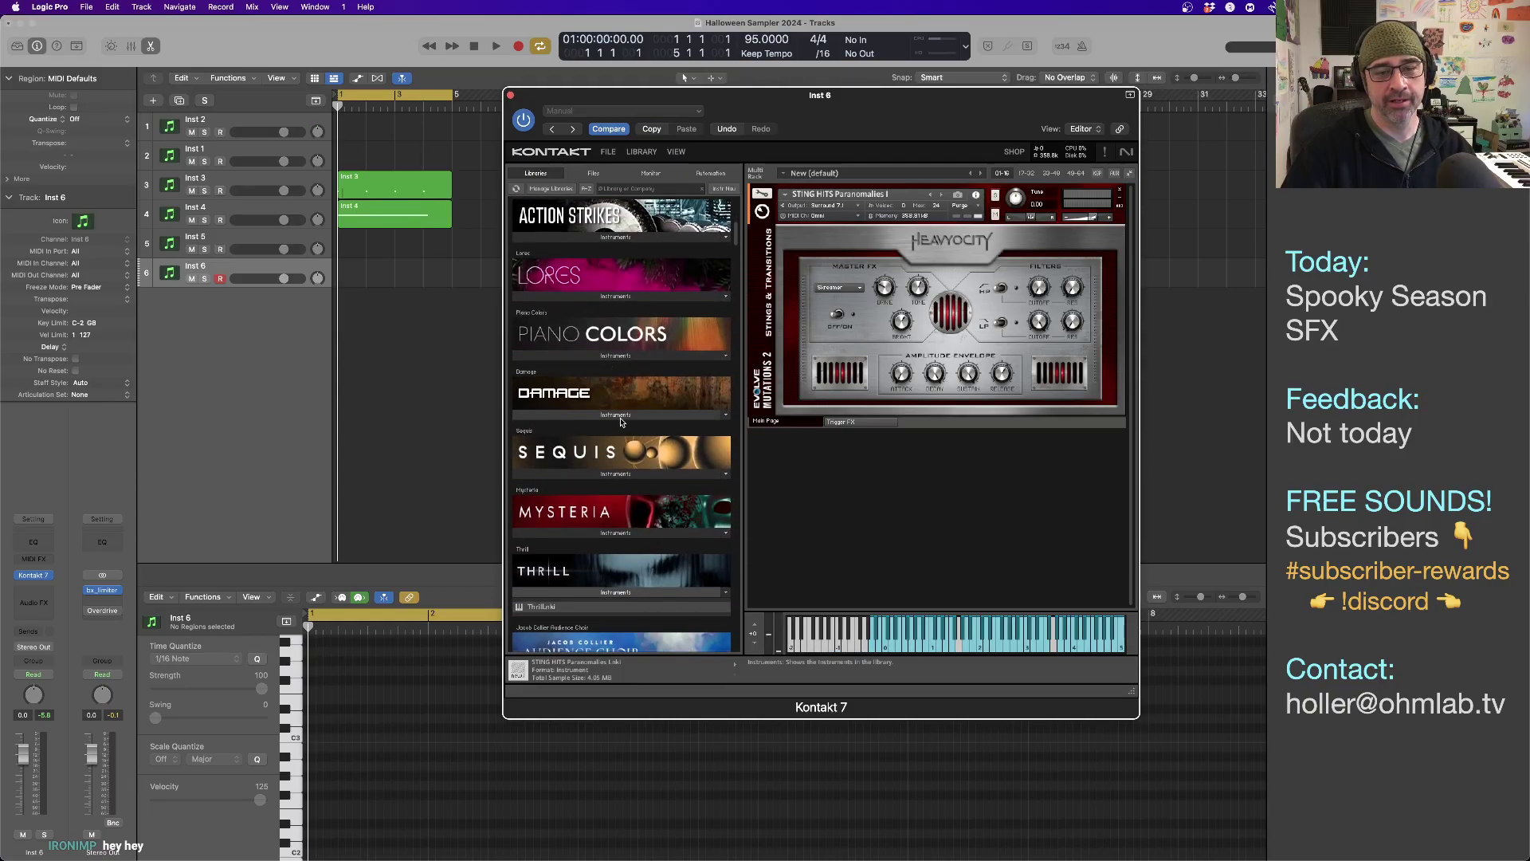
left_click(617, 410)
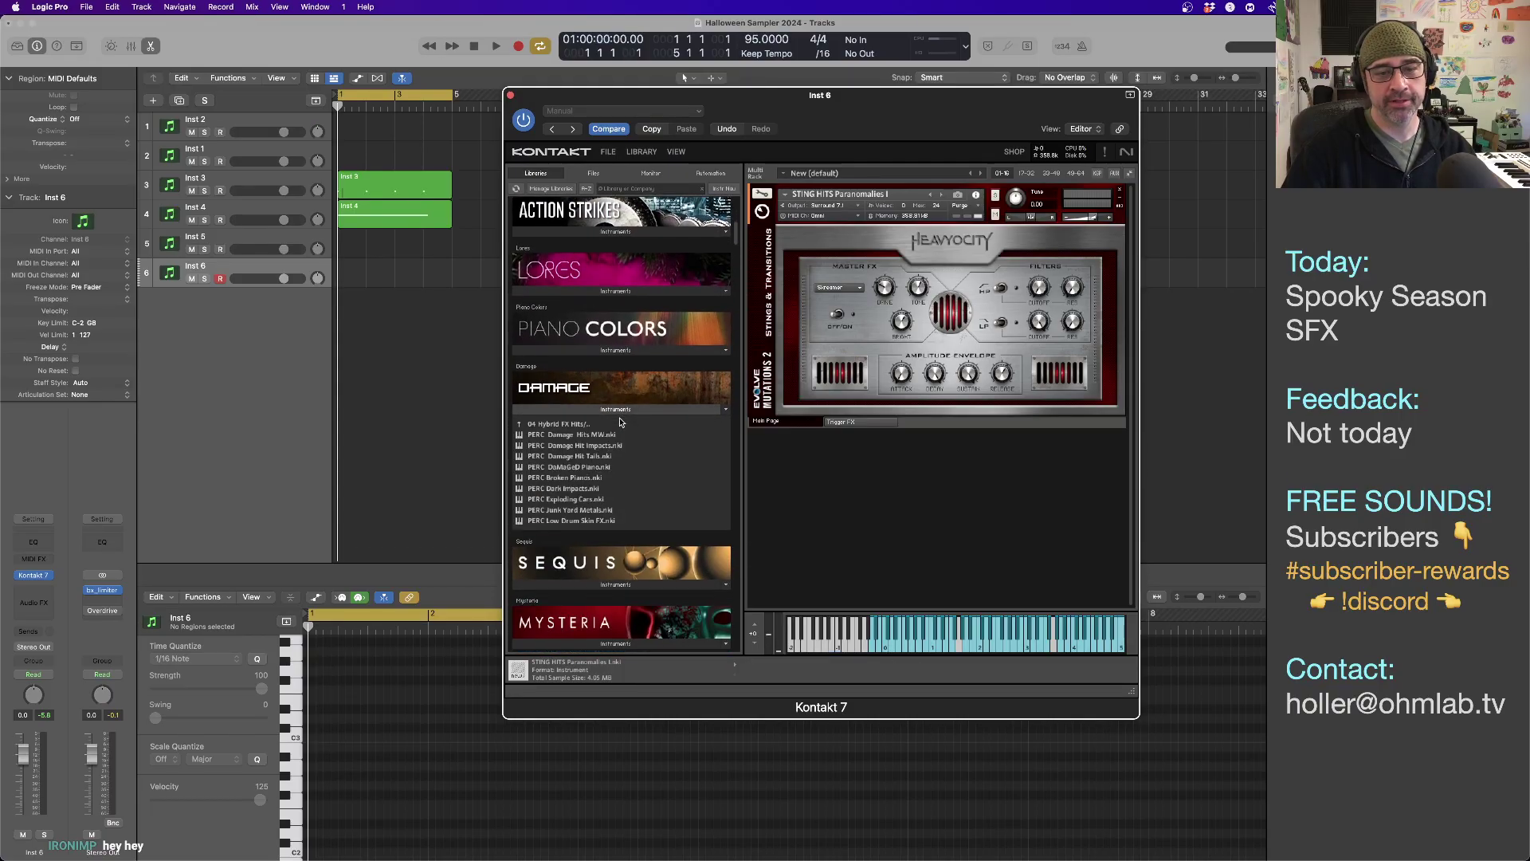
left_click(563, 424)
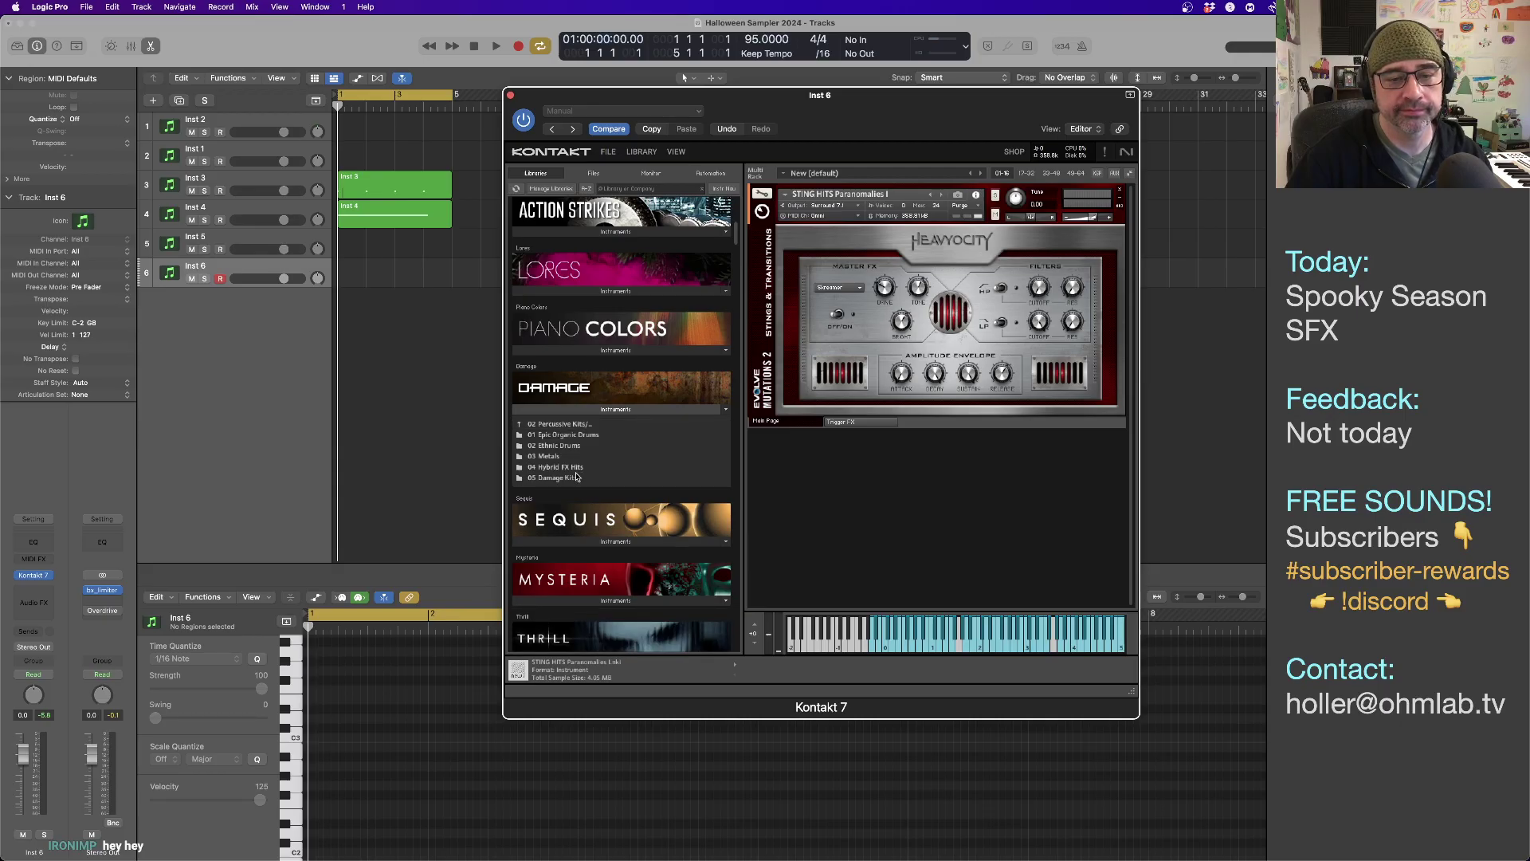
left_click(563, 426)
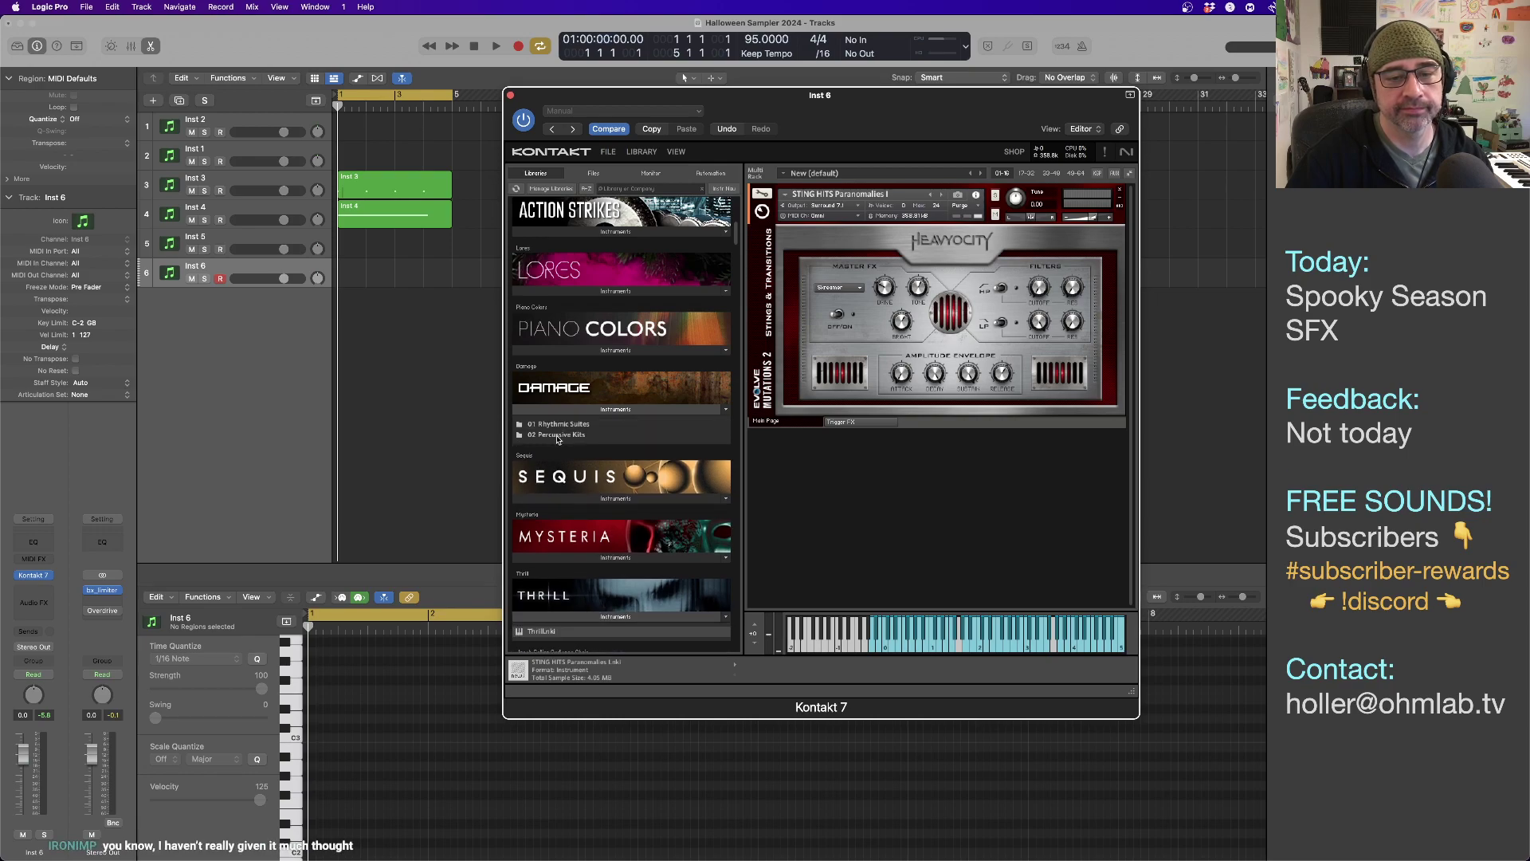
left_click(558, 438)
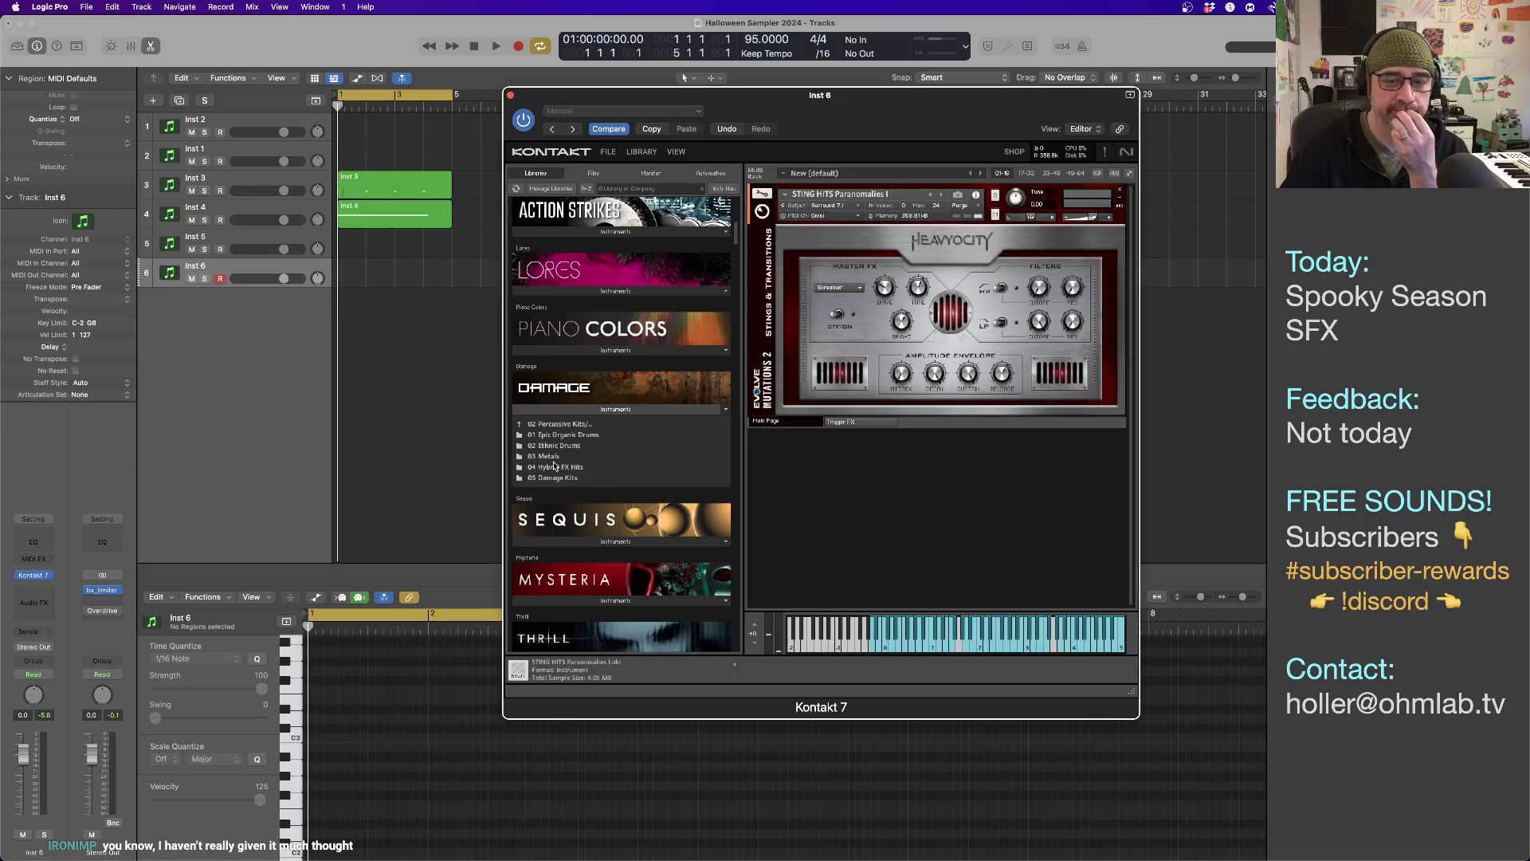
left_click(555, 458)
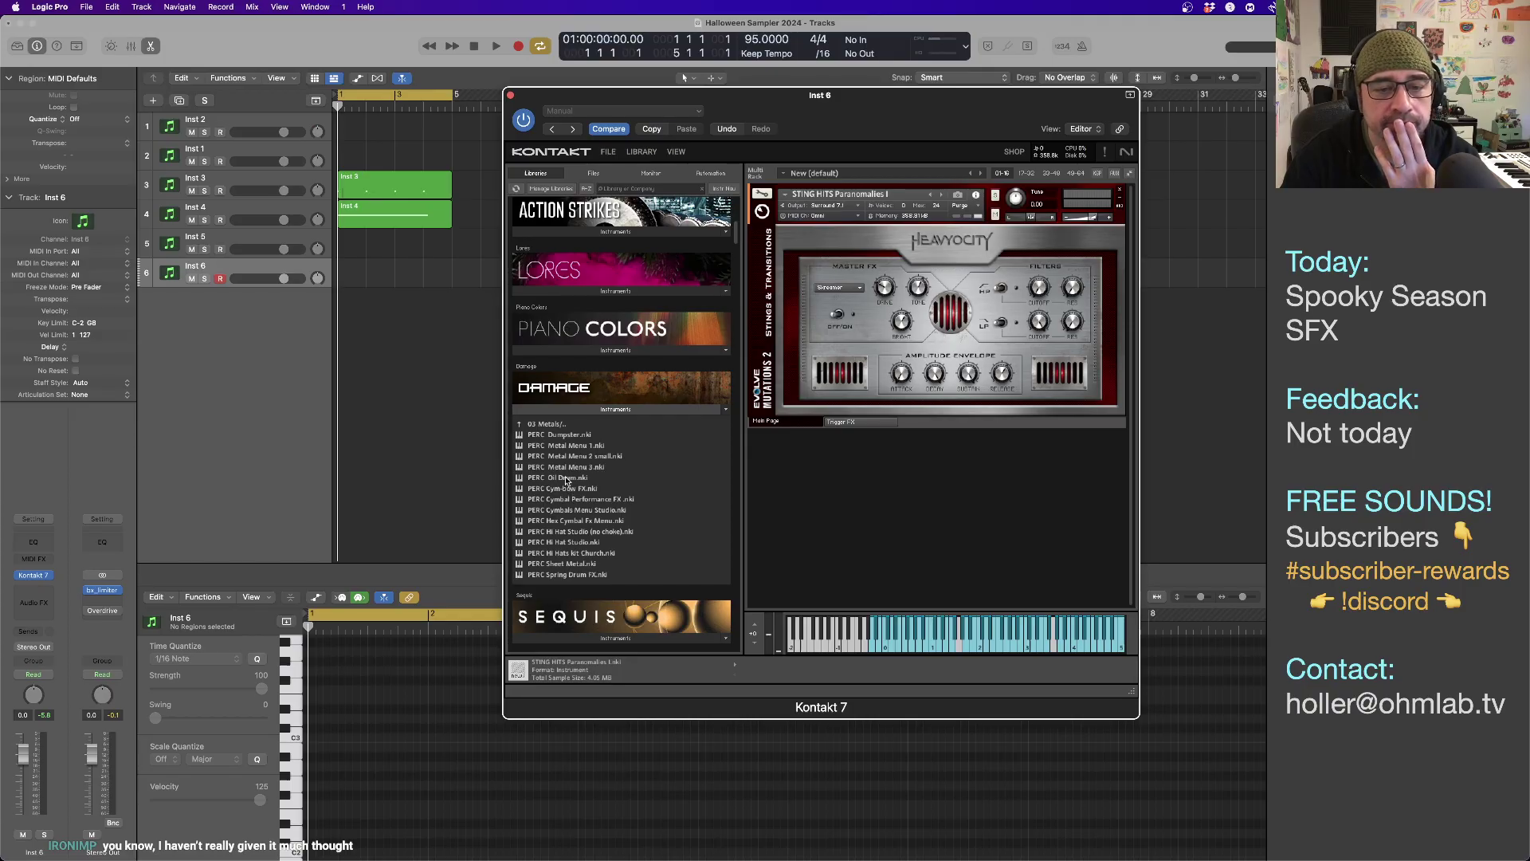
double_click(569, 436)
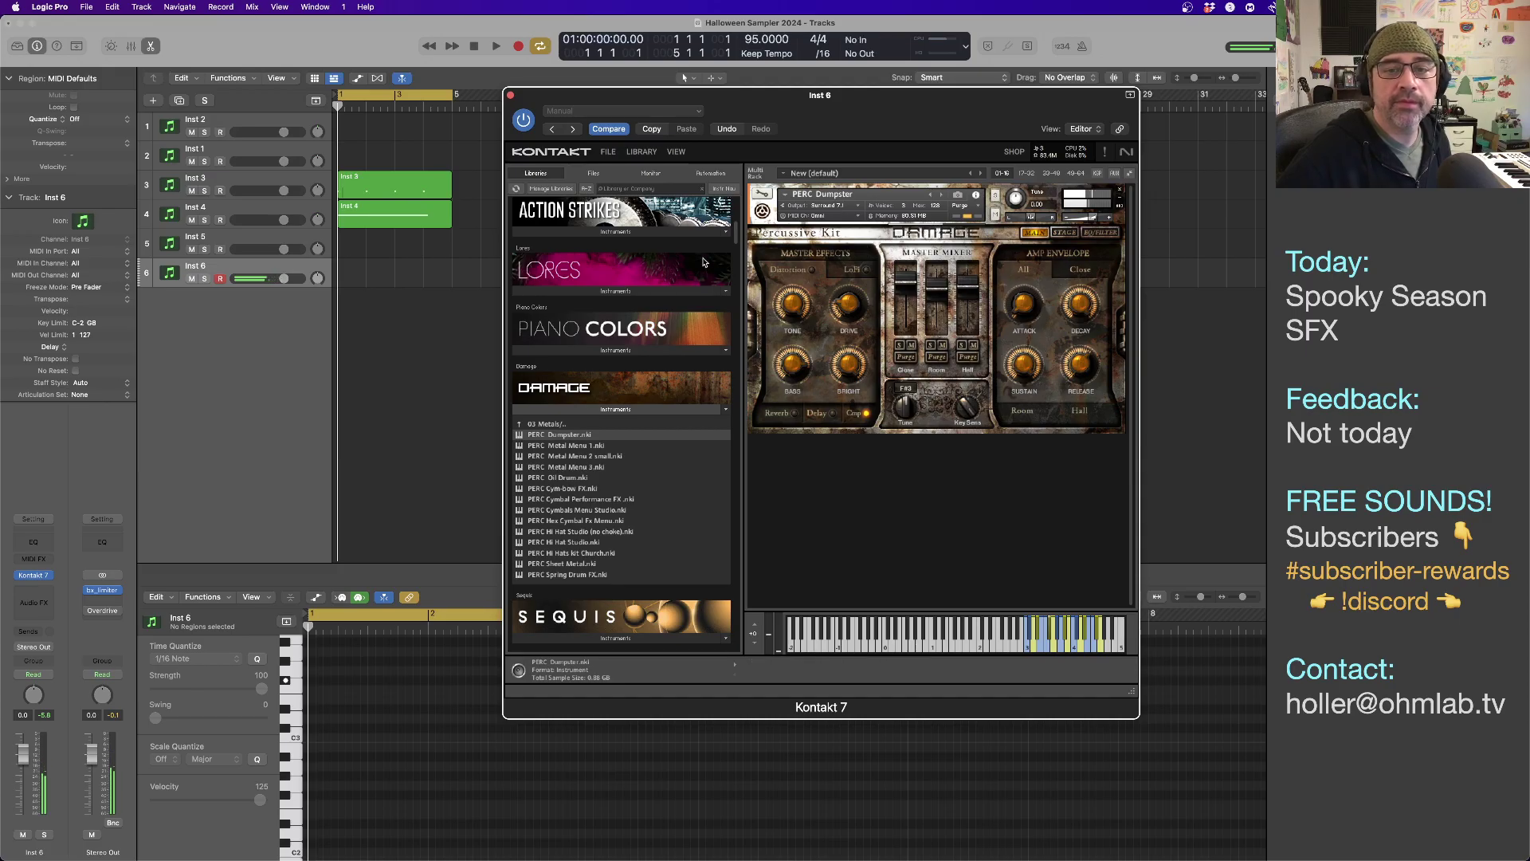
Add STING HITS Paranomalies I from Evolve Mutations 2 below PERC Dumpster, try it out, and remove it.
left_click_drag(738, 243, 738, 403)
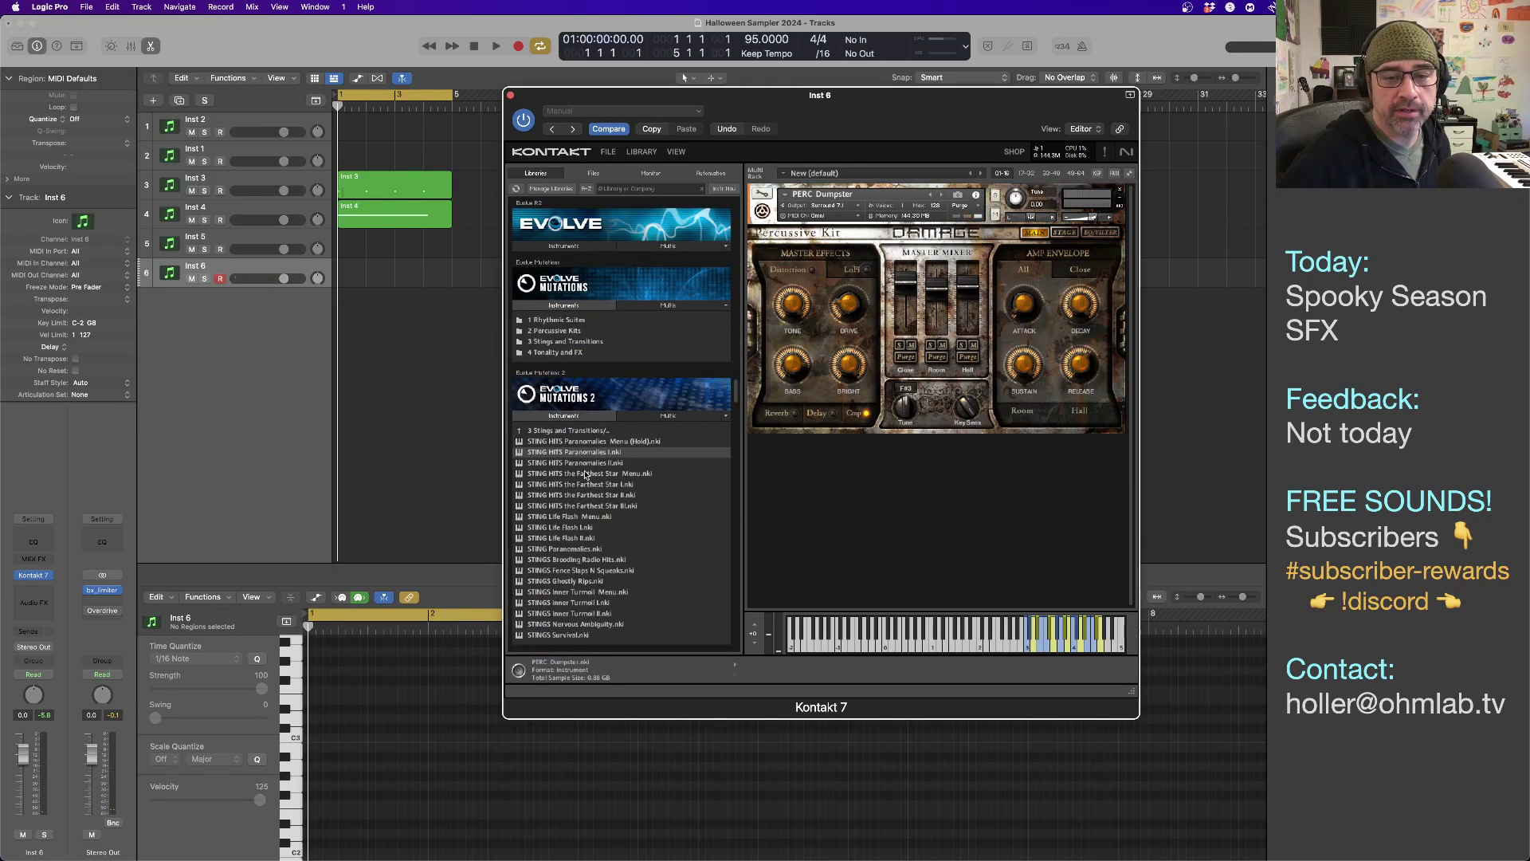
left_click_drag(583, 452, 828, 476)
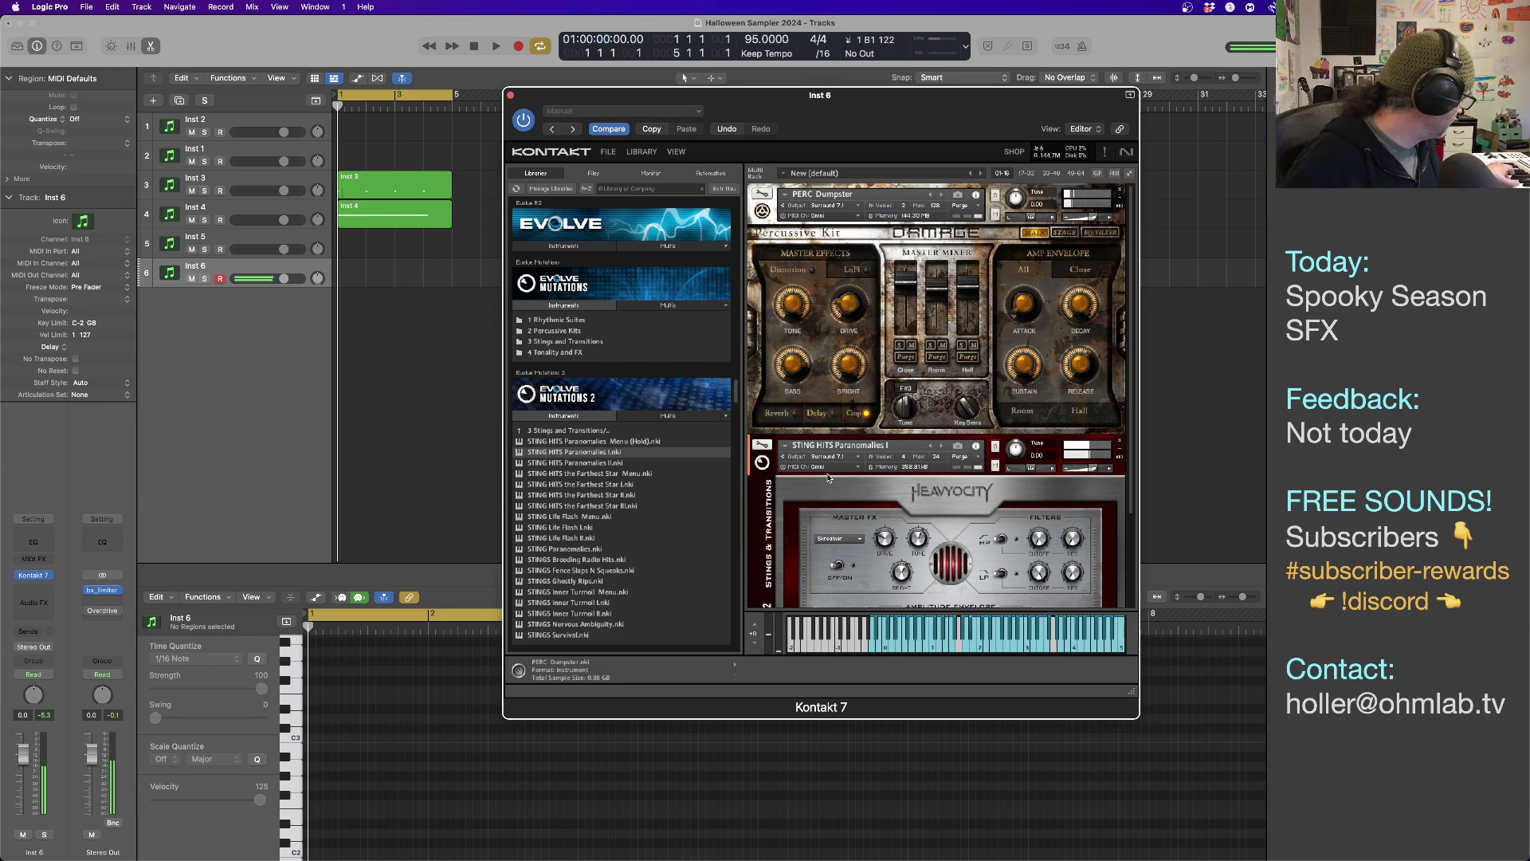
left_click(1120, 441)
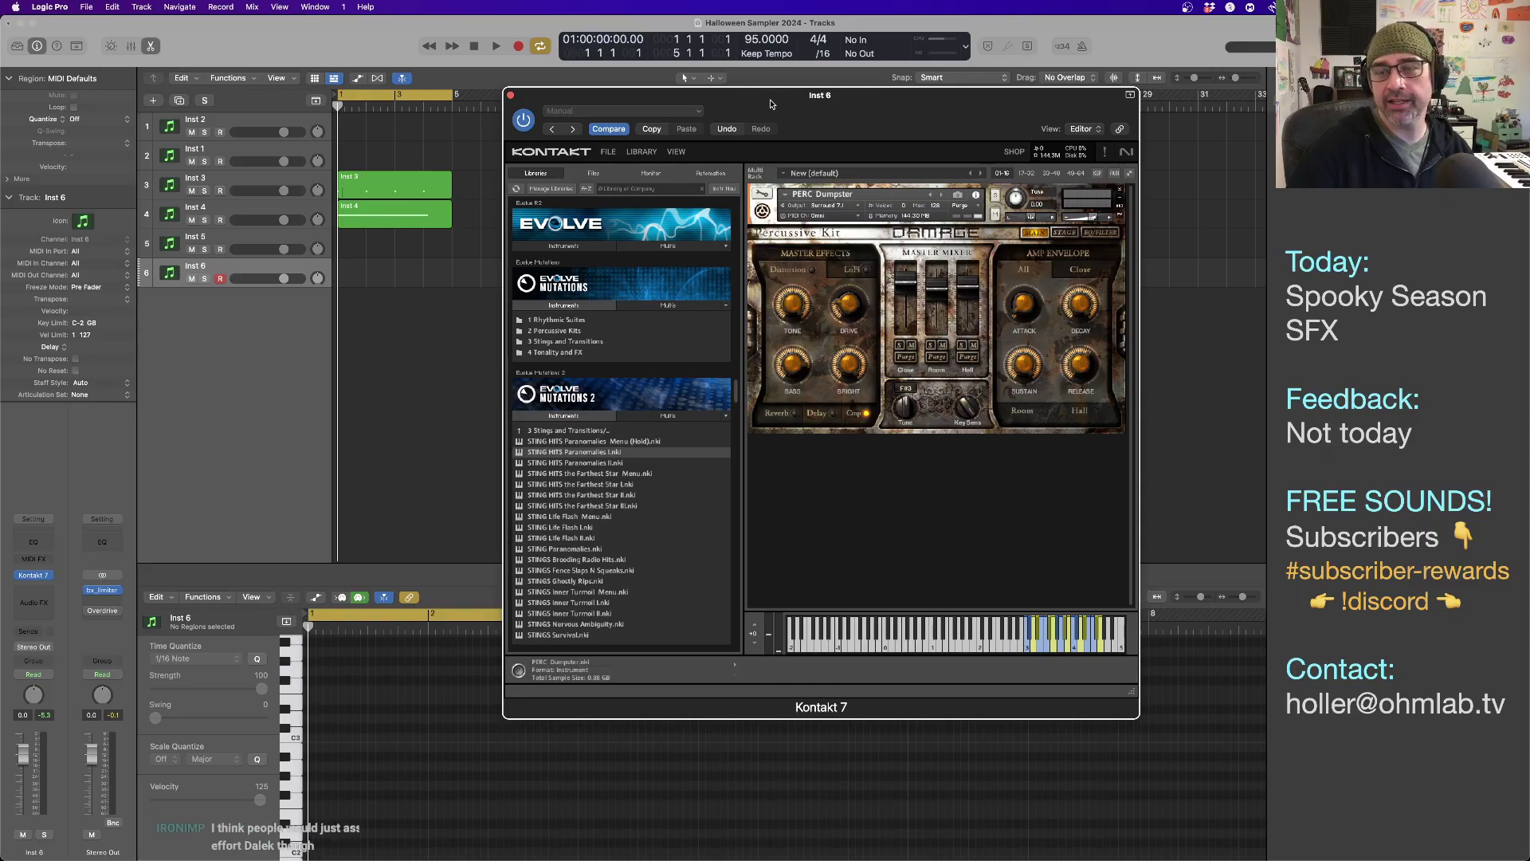
Move the Kontakt window slightly lower, close and reopen it, and remove PERC Dumpster from the rack.
mouse_move(745, 104)
left_mouse_down()
mouse_move(894, 273)
mouse_move(744, 124)
left_mouse_up()
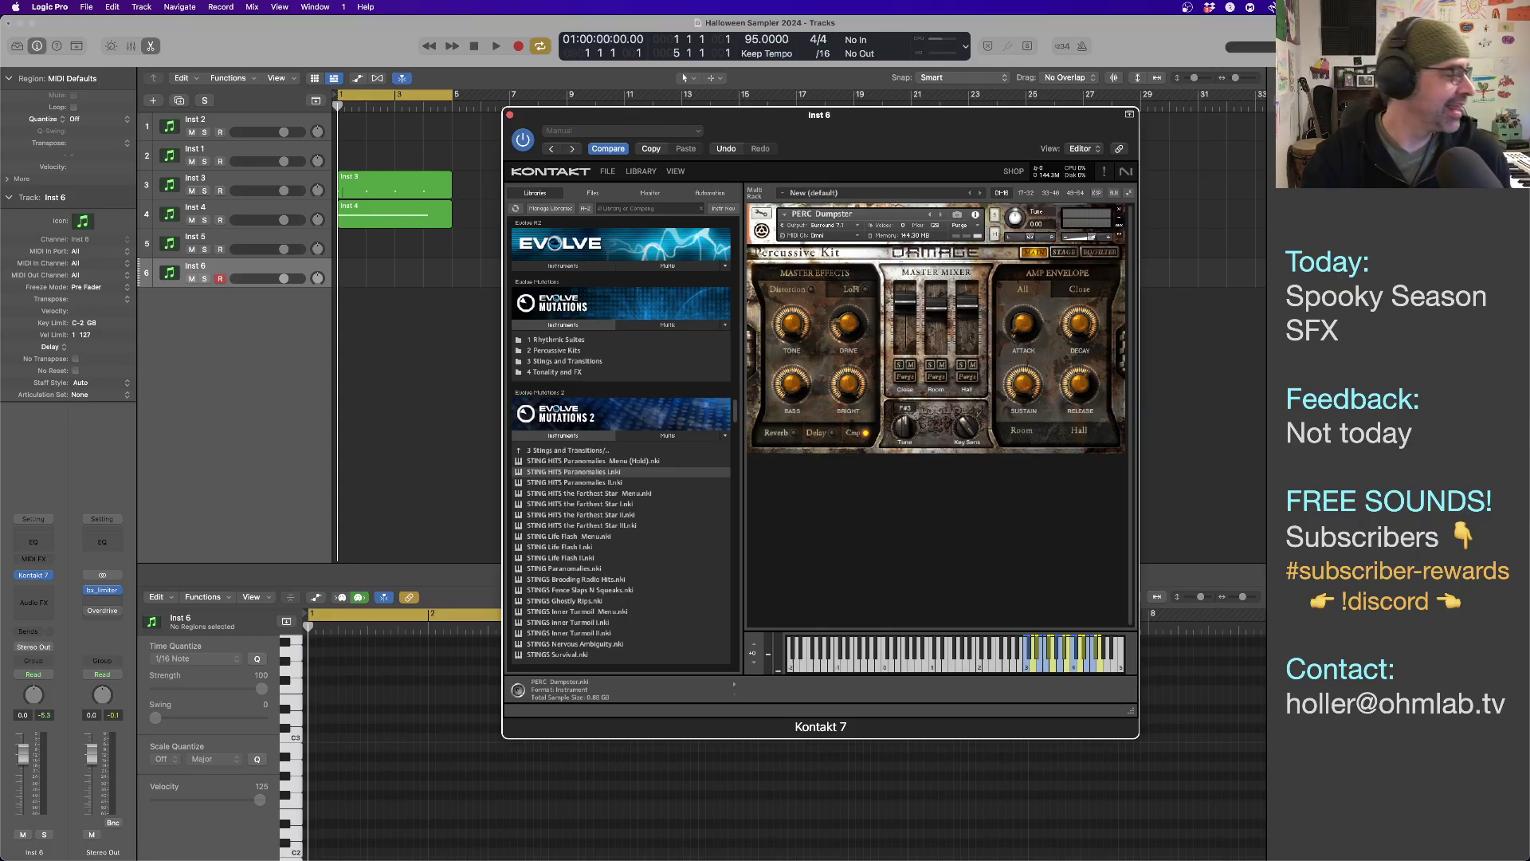
left_click(511, 114)
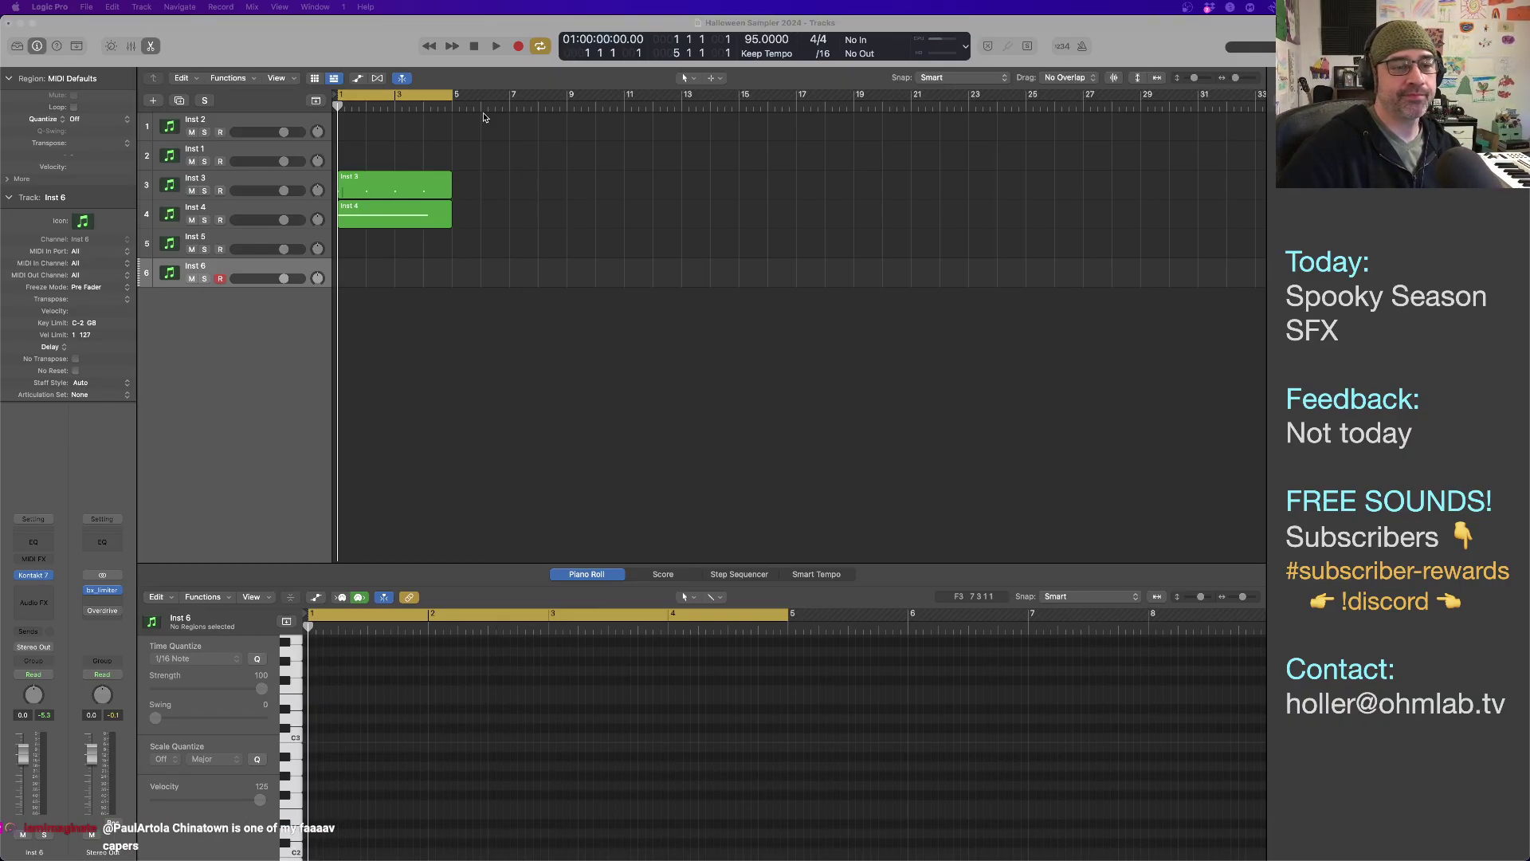
left_click(33, 574)
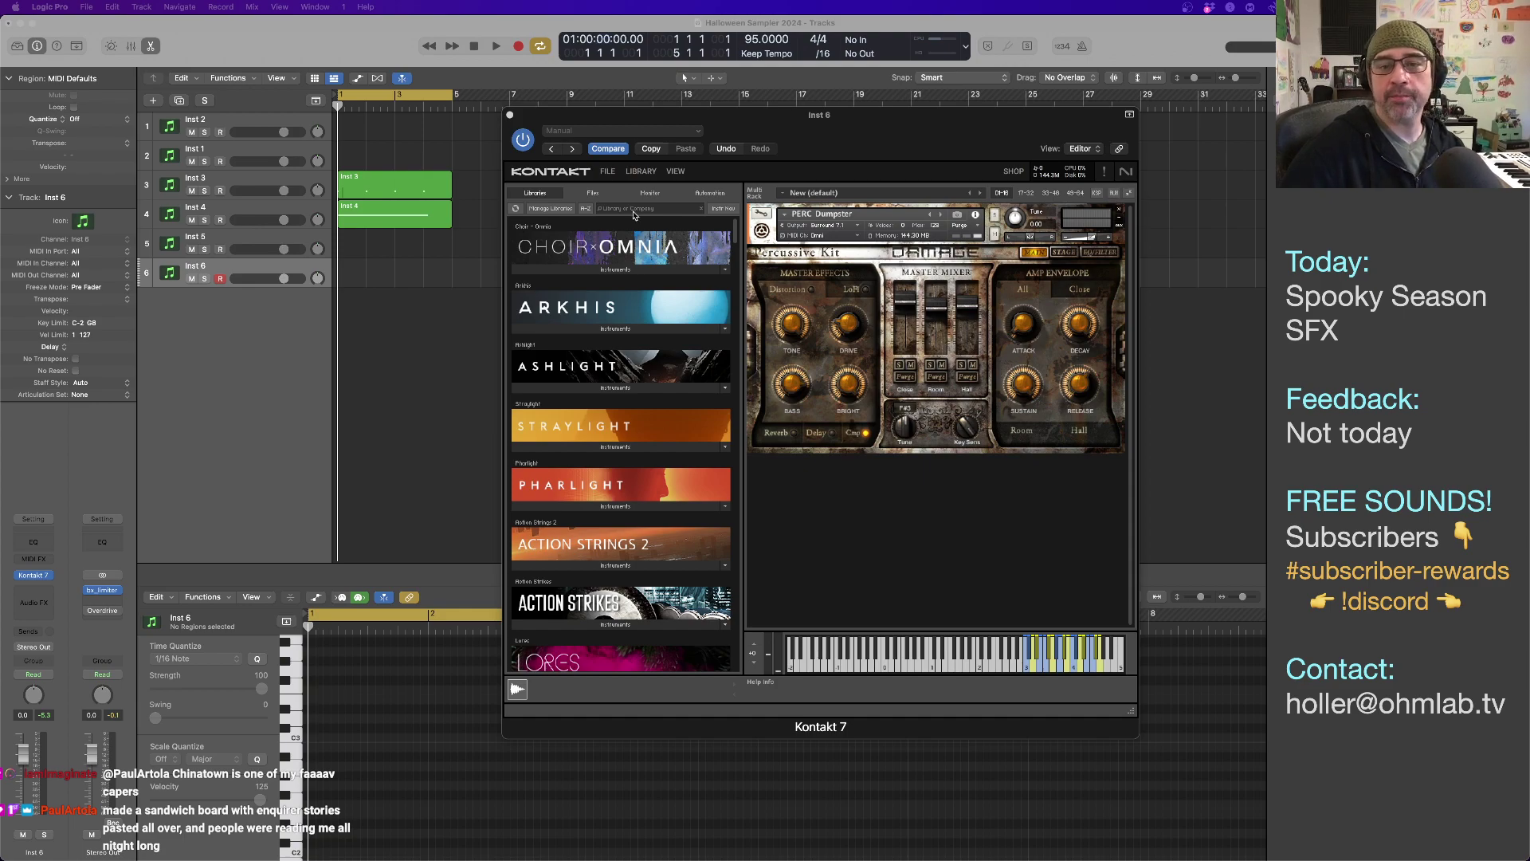
left_click(1120, 209)
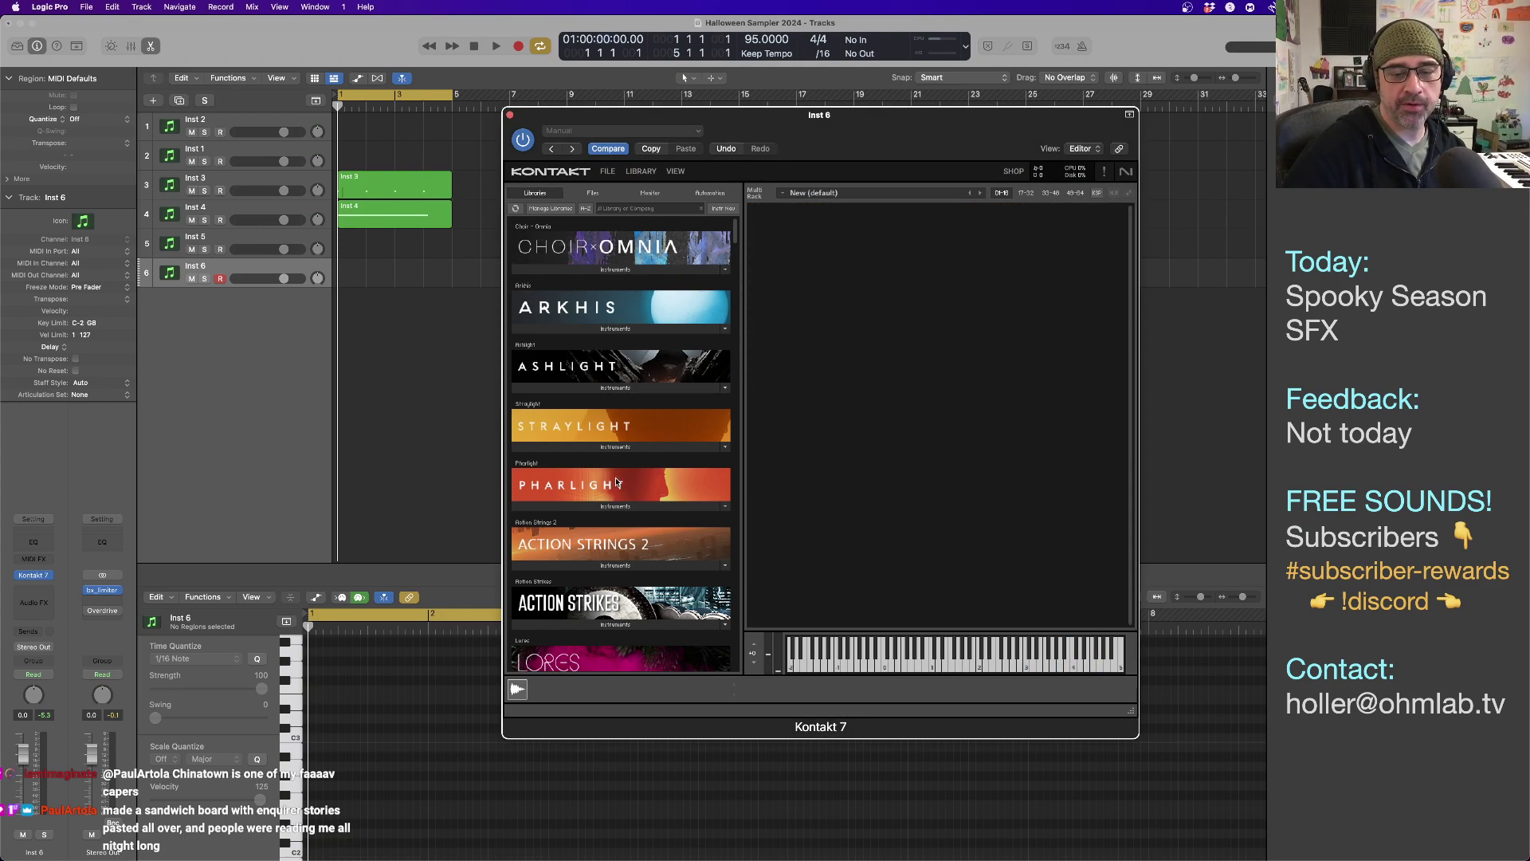
Load the Ashlight instrument into the empty Kontakt rack and shift the enlarged window so it clears the webcam area.
scroll(617, 482, "down", 2)
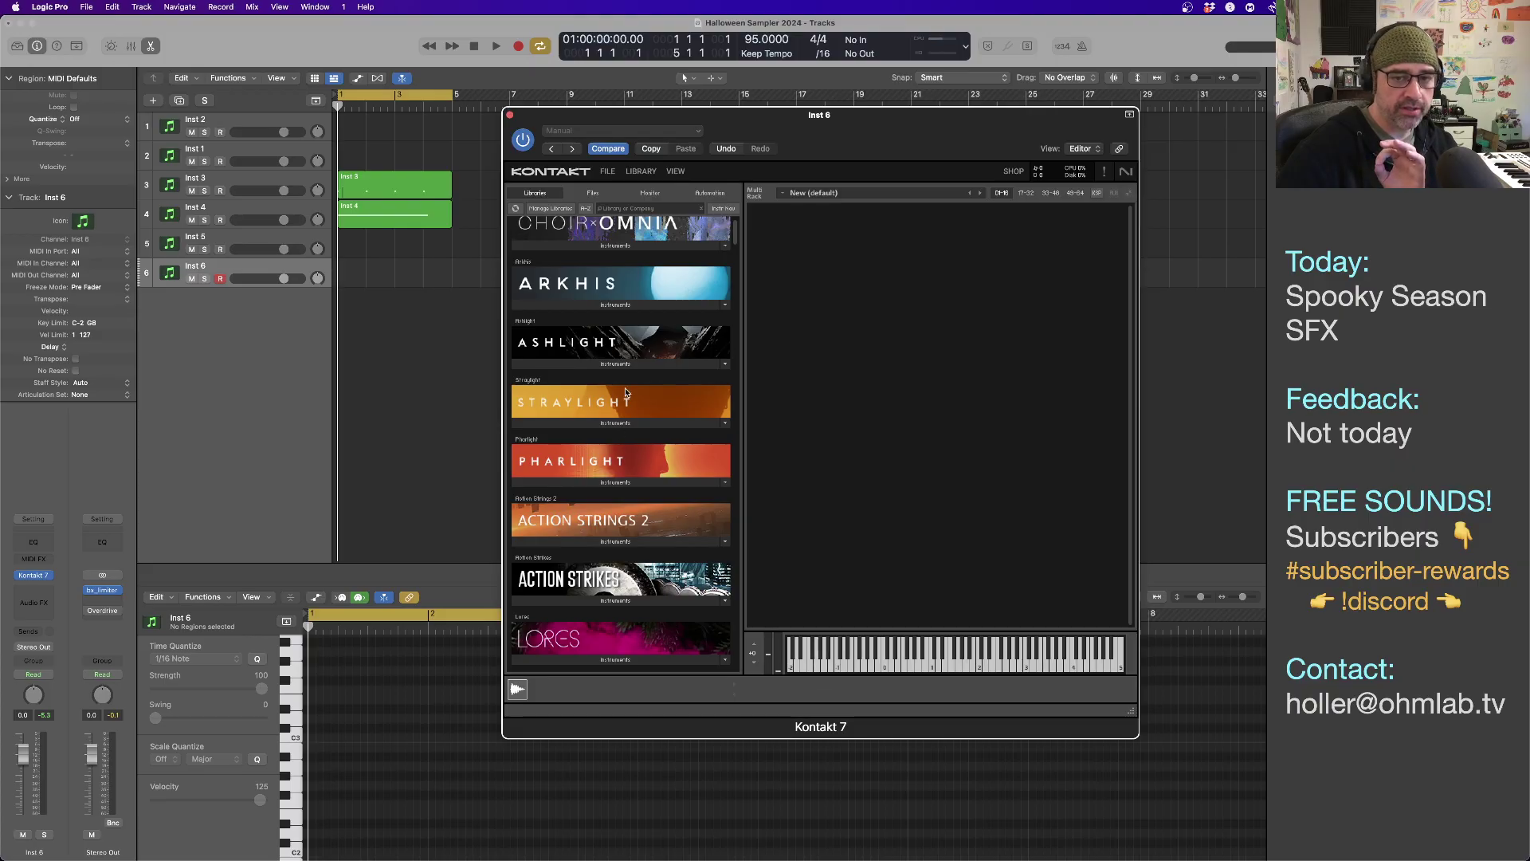
left_click(605, 363)
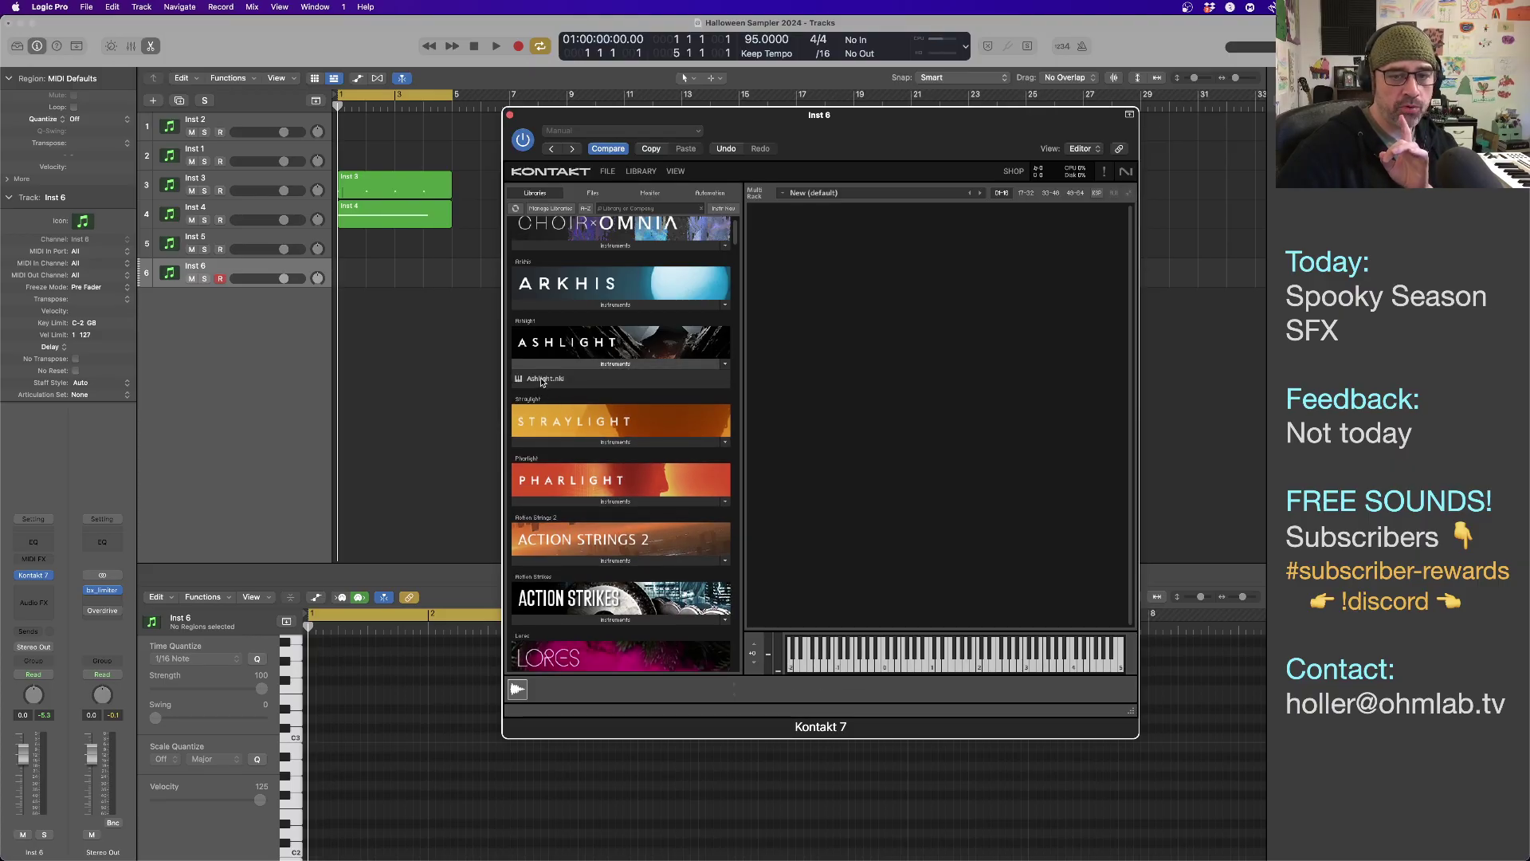
left_click_drag(545, 378, 799, 363)
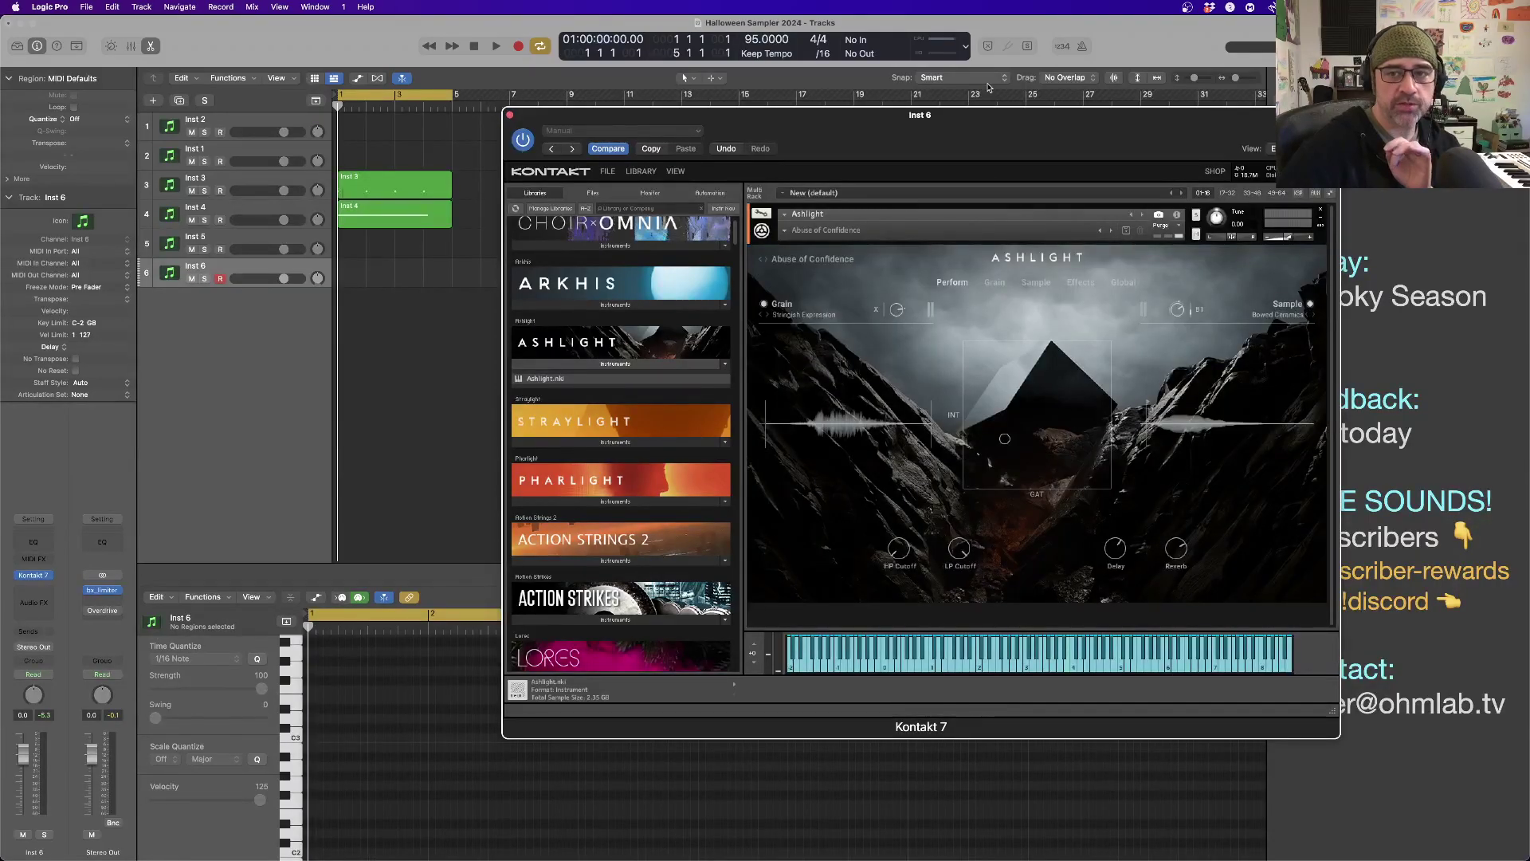
left_click_drag(960, 137, 832, 140)
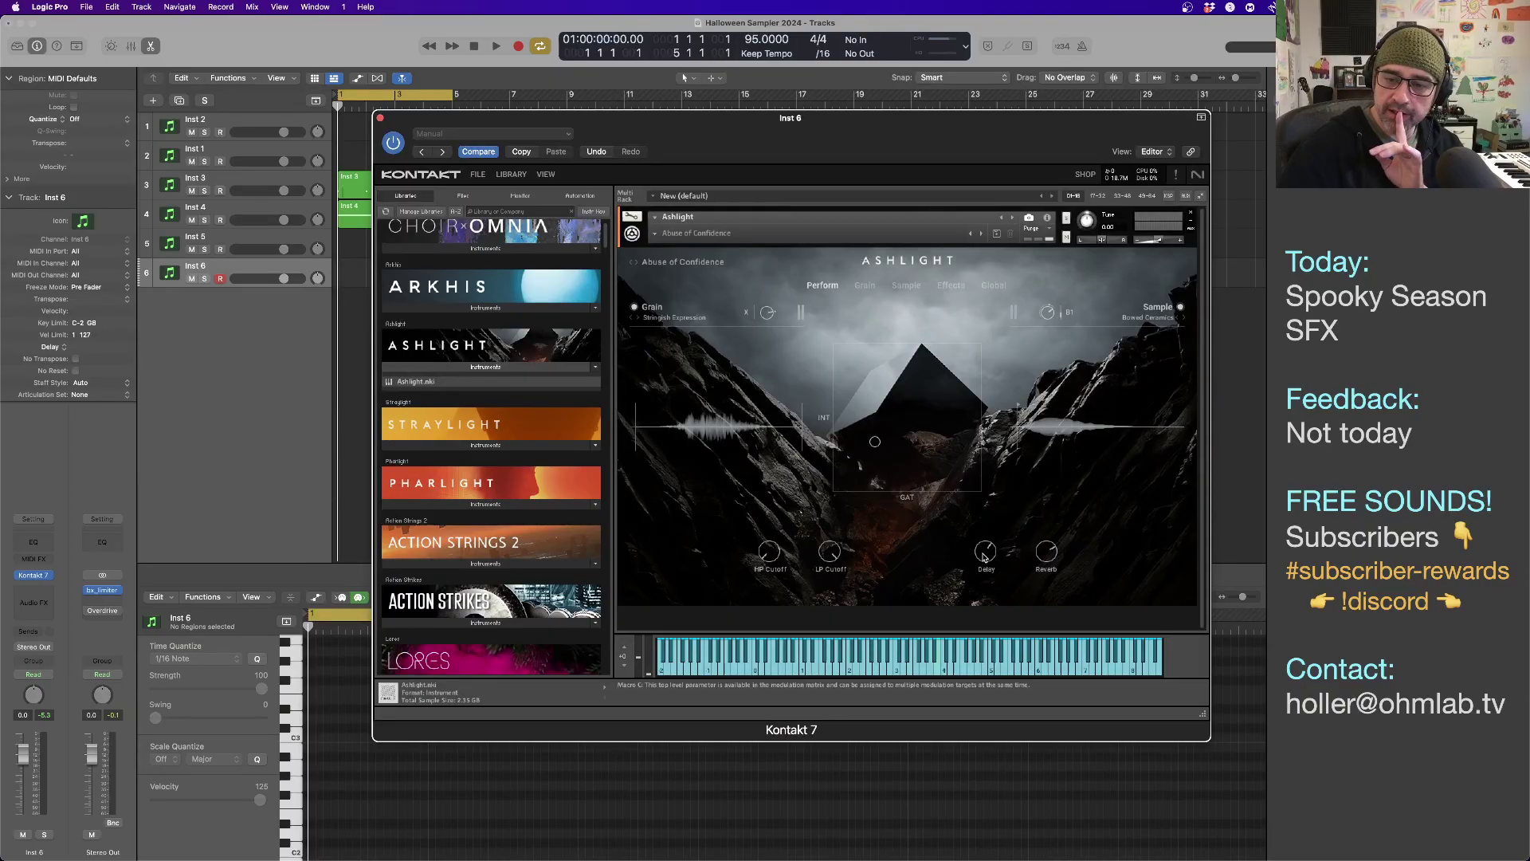
Load the Ambush Position snapshot from Ashlight's Pulses type and try different positions on its XY pad.
left_click(686, 263)
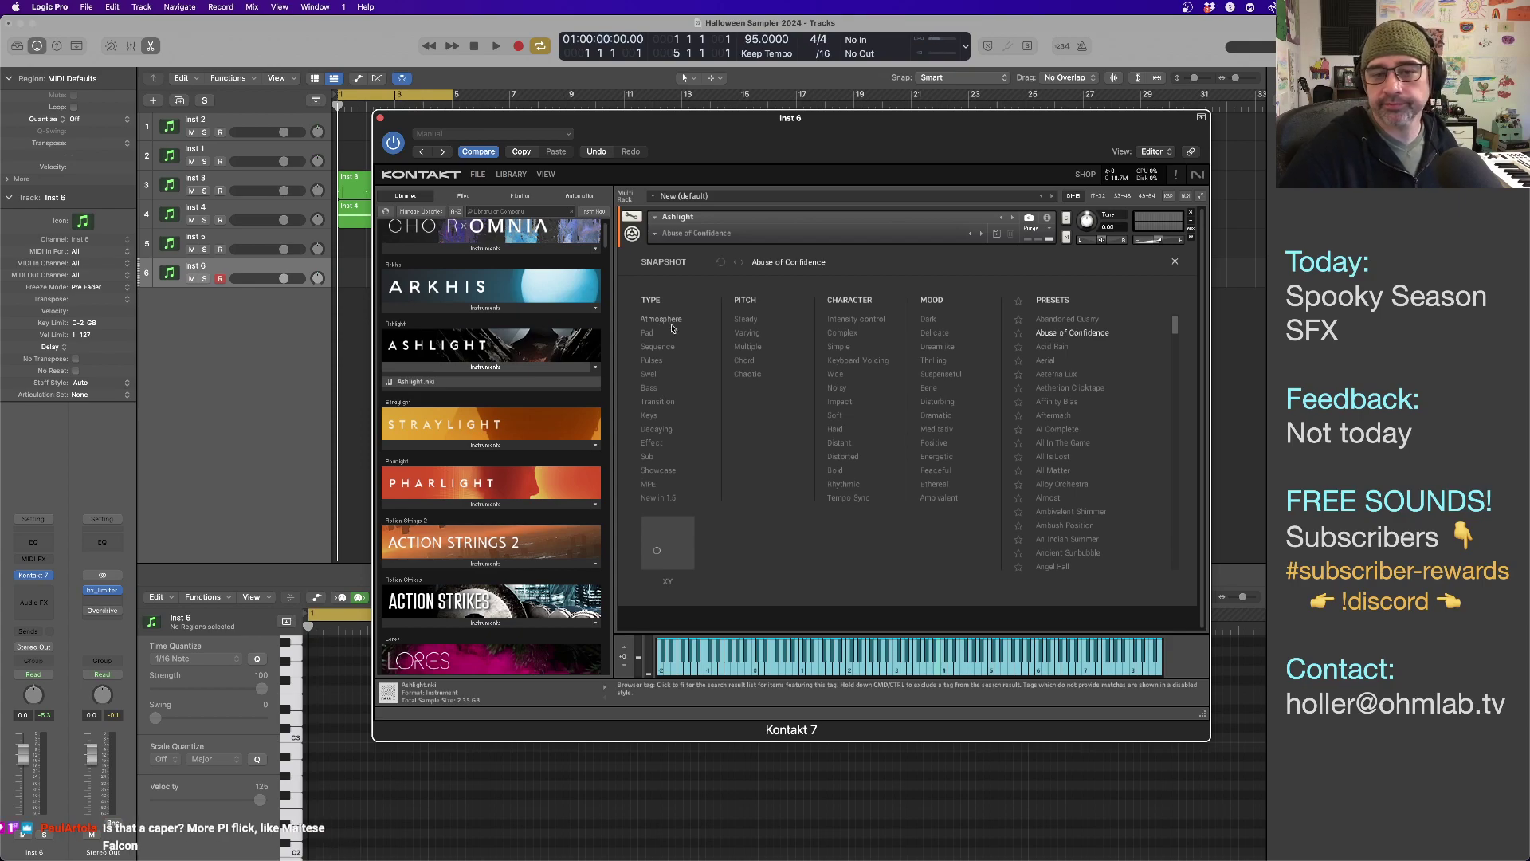
left_click(652, 360)
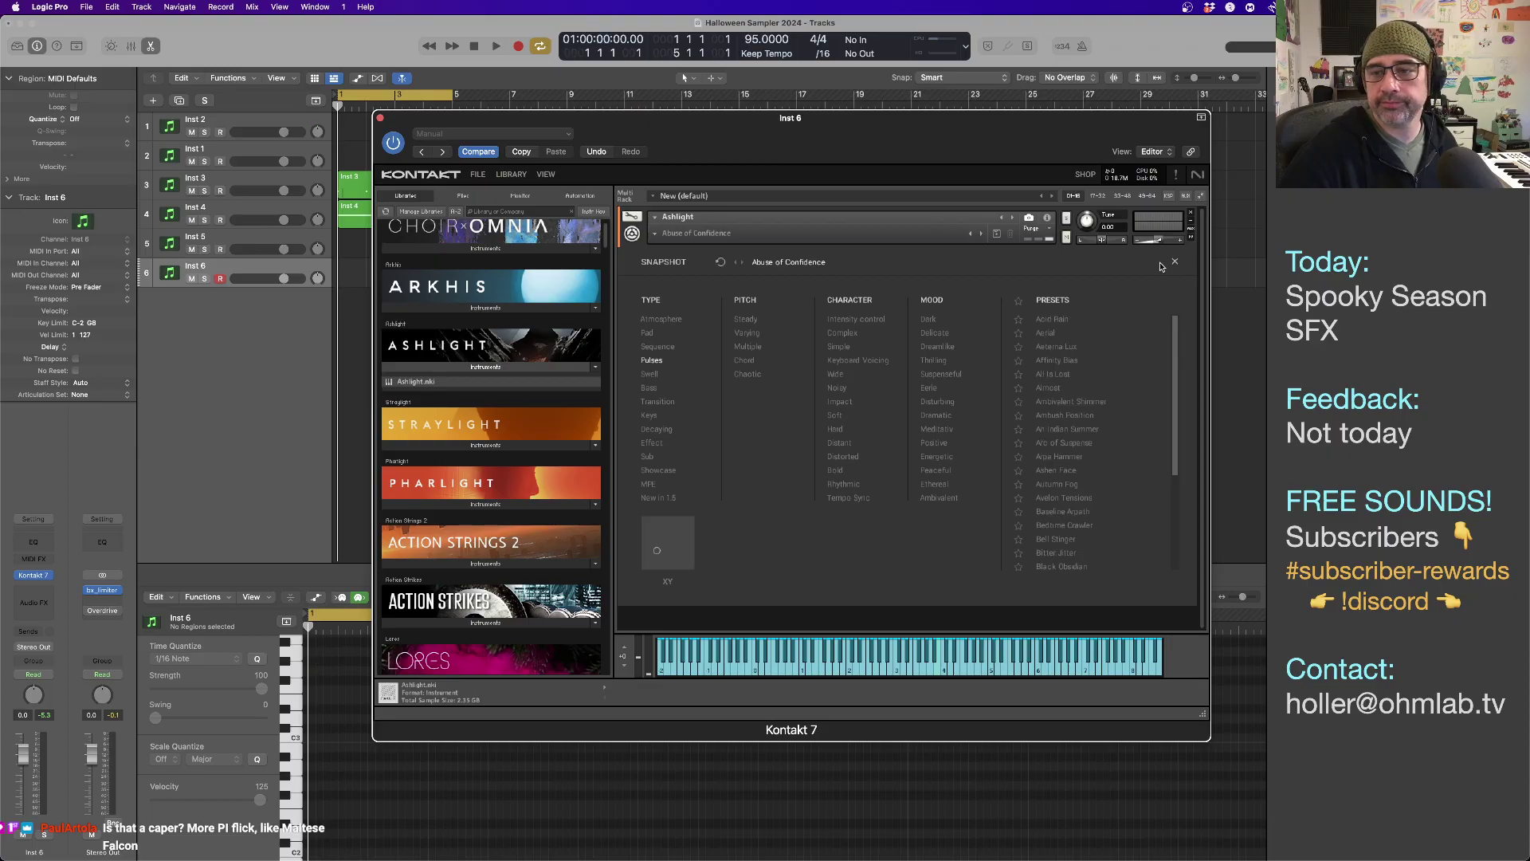
left_click(1123, 417)
left_click(1176, 264)
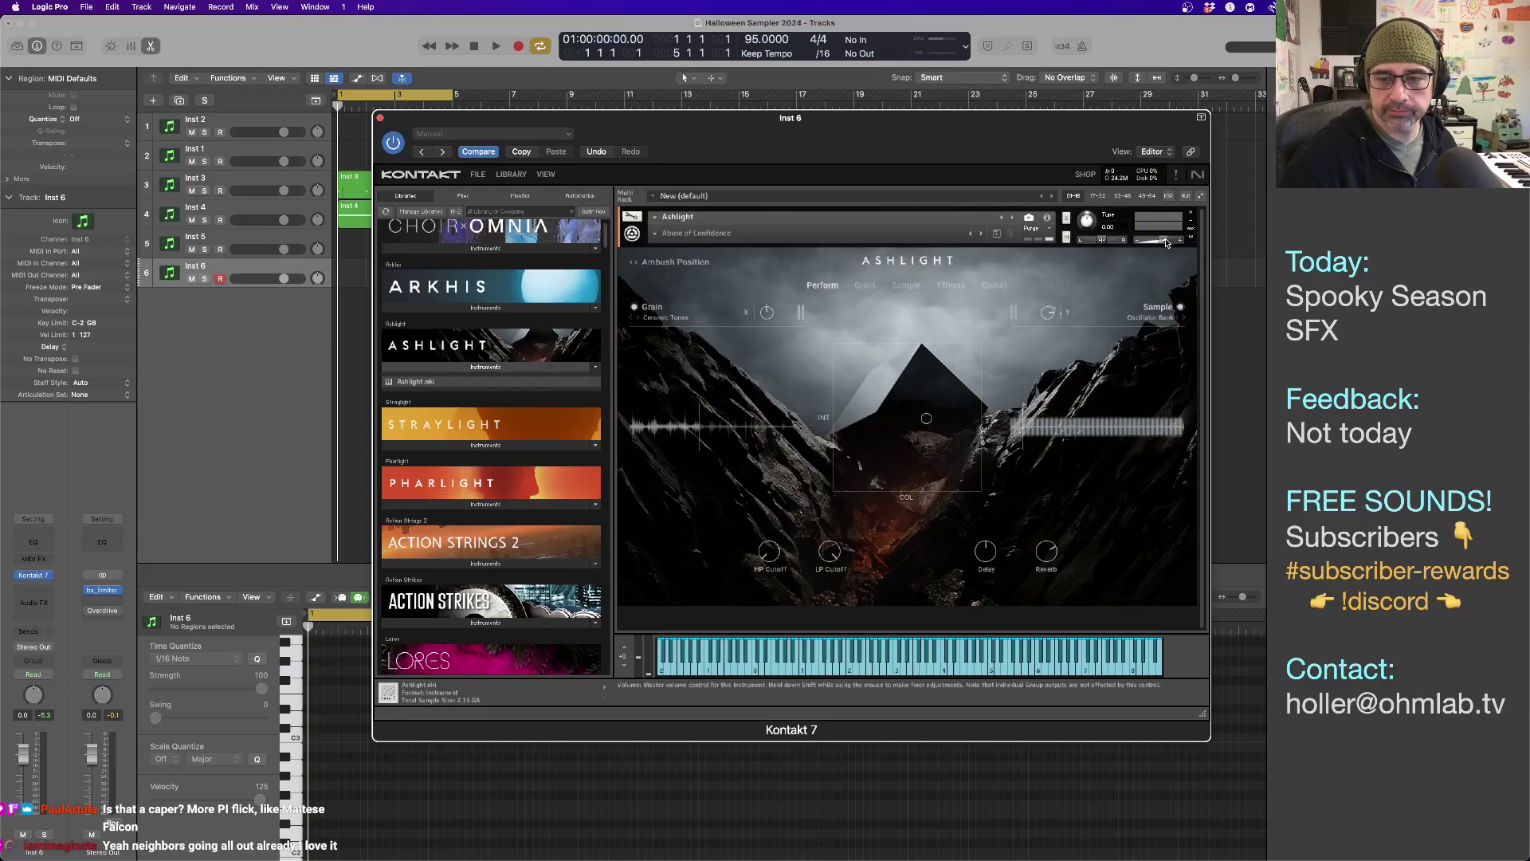
left_click_drag(926, 418, 856, 475)
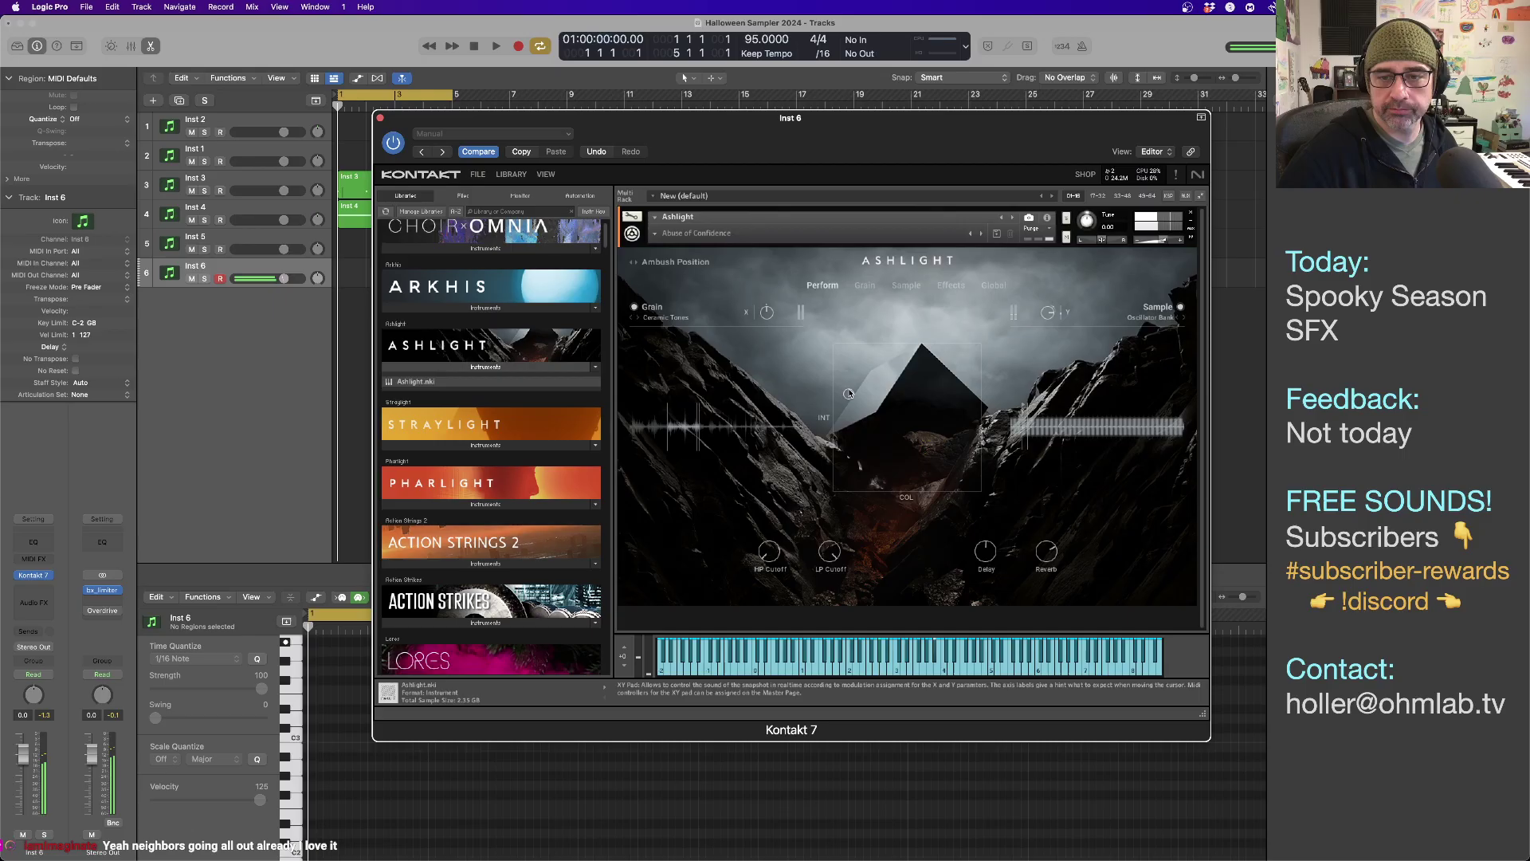
left_click_drag(849, 394, 885, 448)
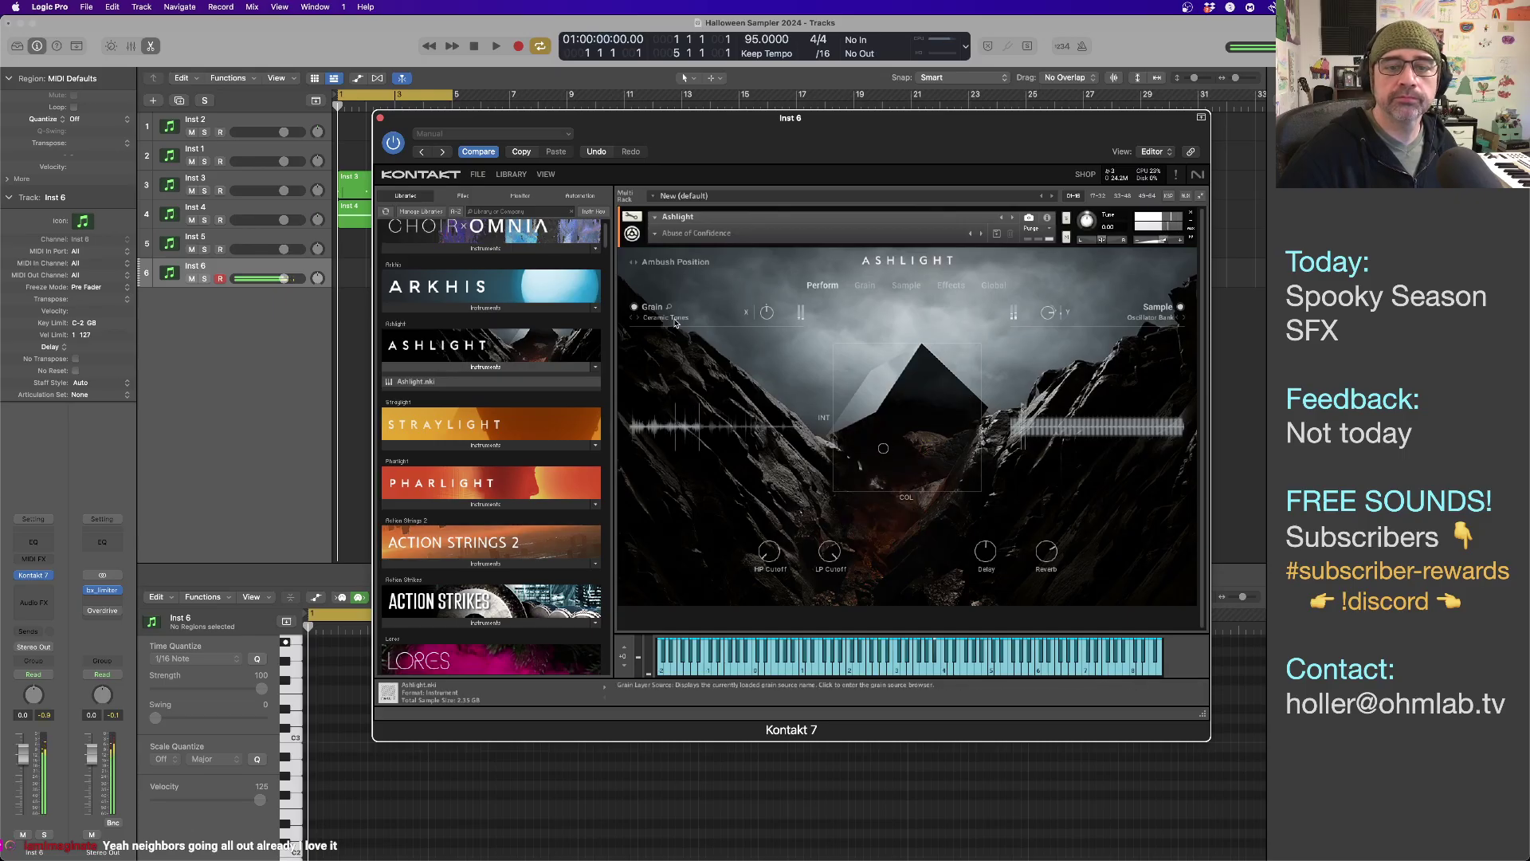
Try Chordal String Transition and Cymbal Bow Collide as the source of Ashlight's grain layer.
left_click(675, 320)
left_click(1078, 401)
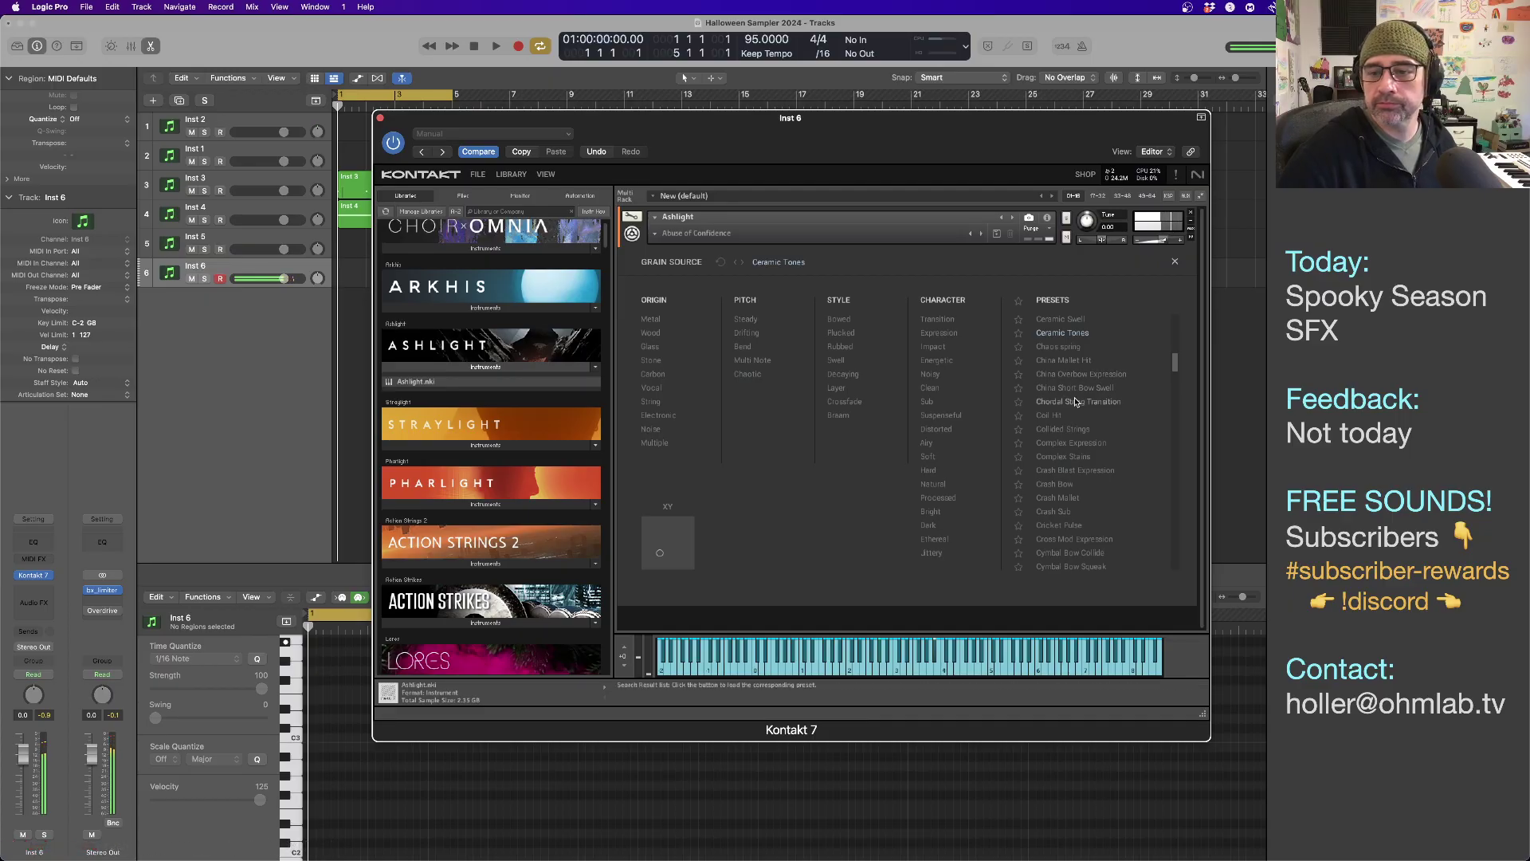
left_click(1175, 263)
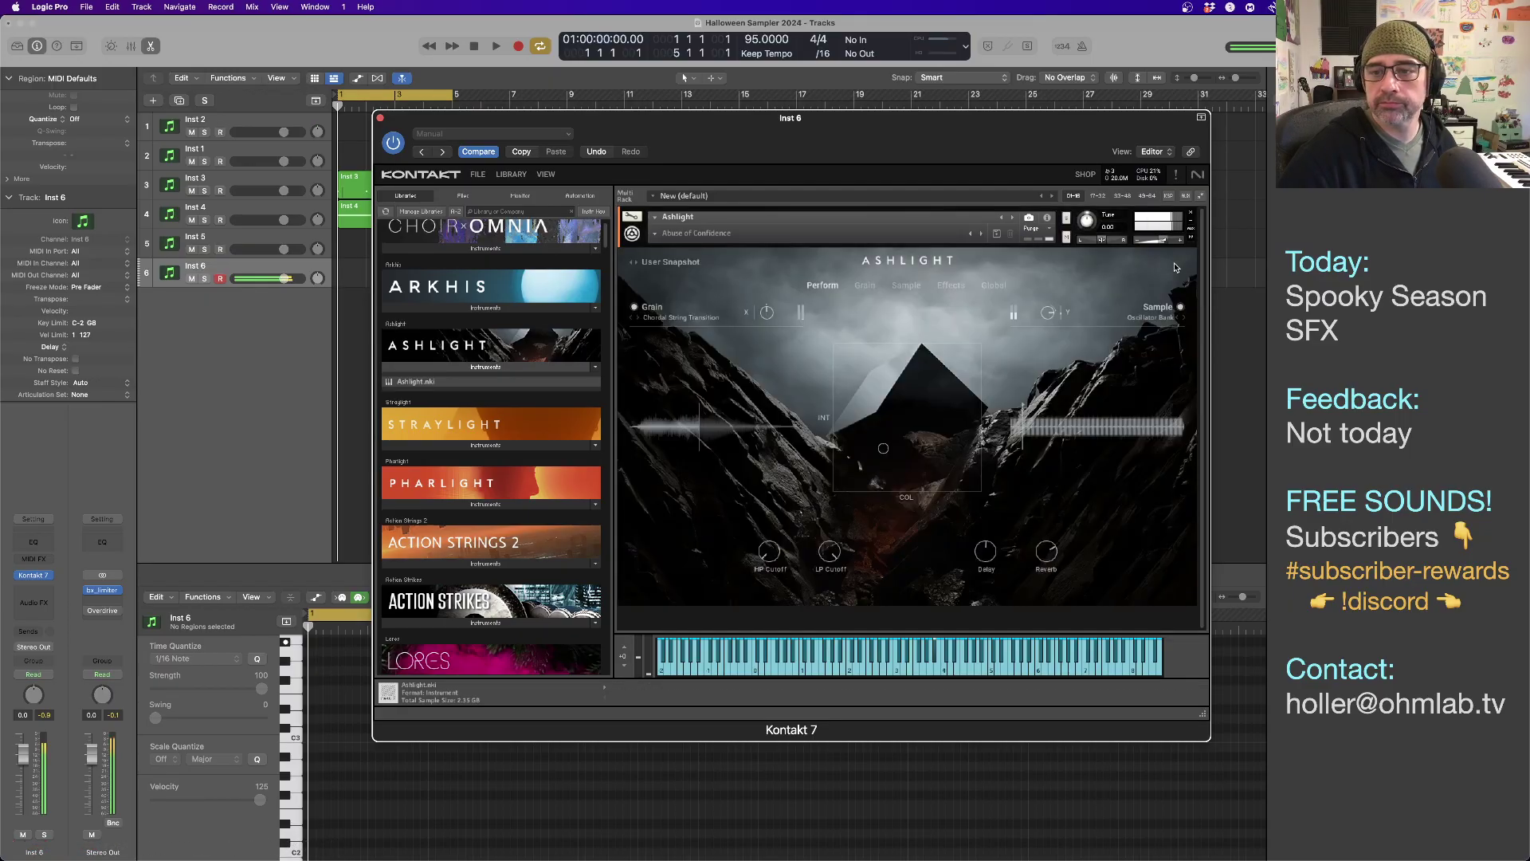
left_click(680, 318)
left_click(1103, 485)
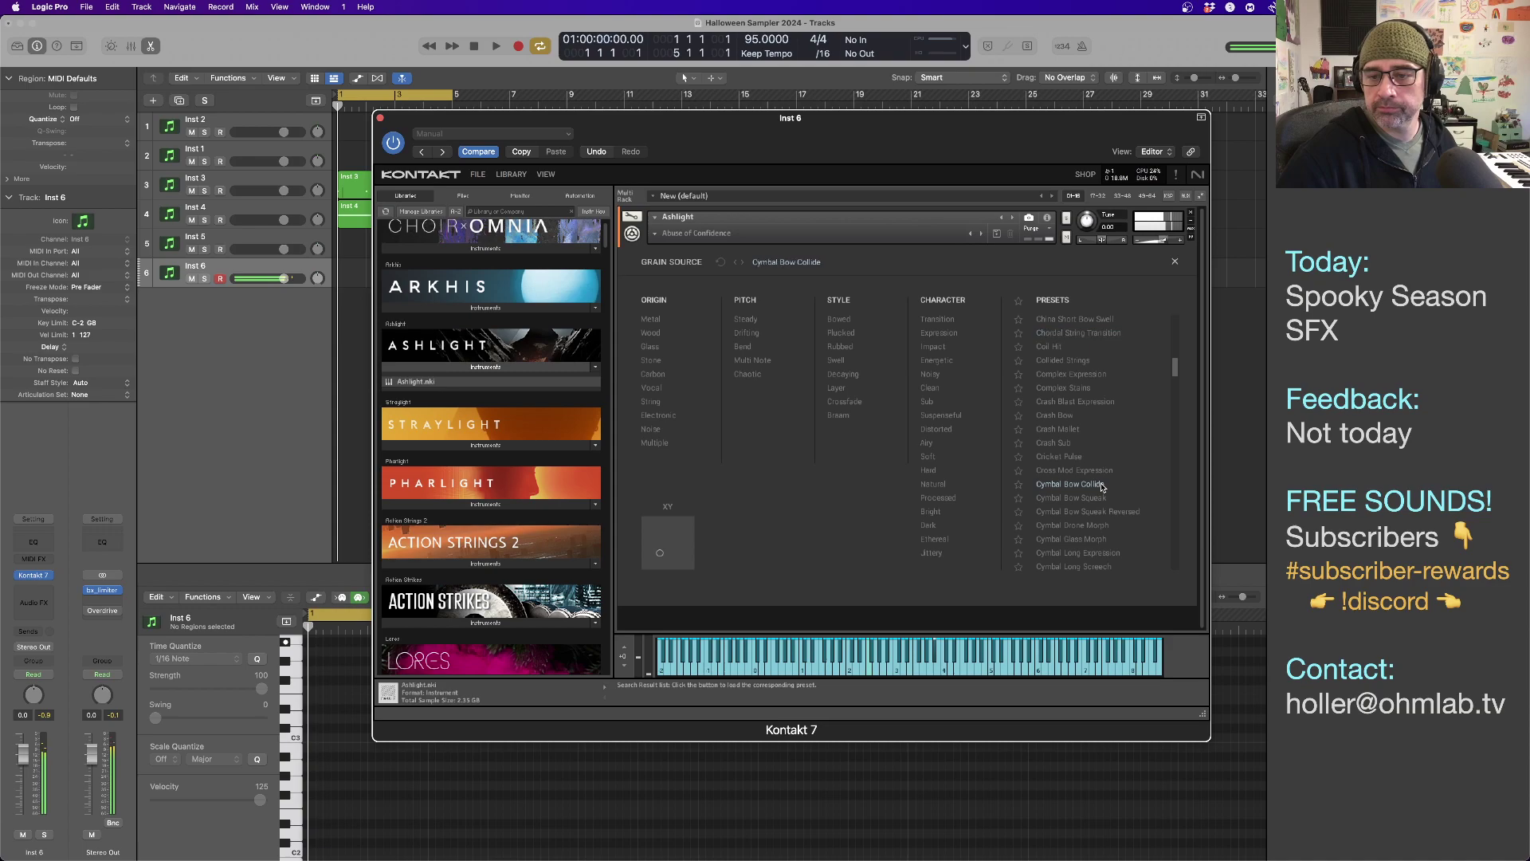
left_click(1175, 264)
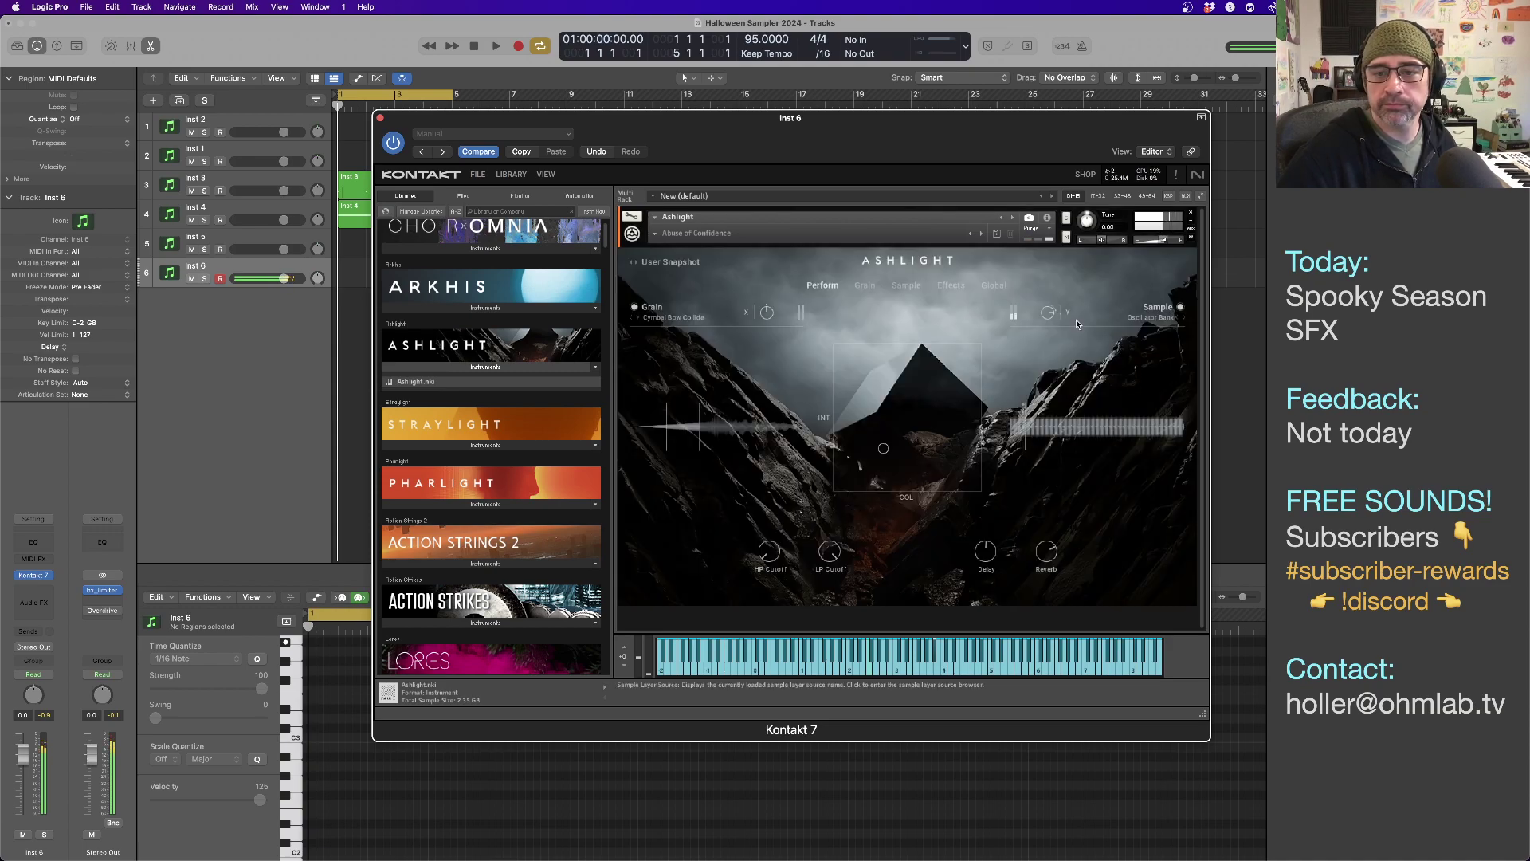
Set the sample layer's source to Tongue Stops and move the XY pad point toward the pad's lower right.
left_click(1164, 320)
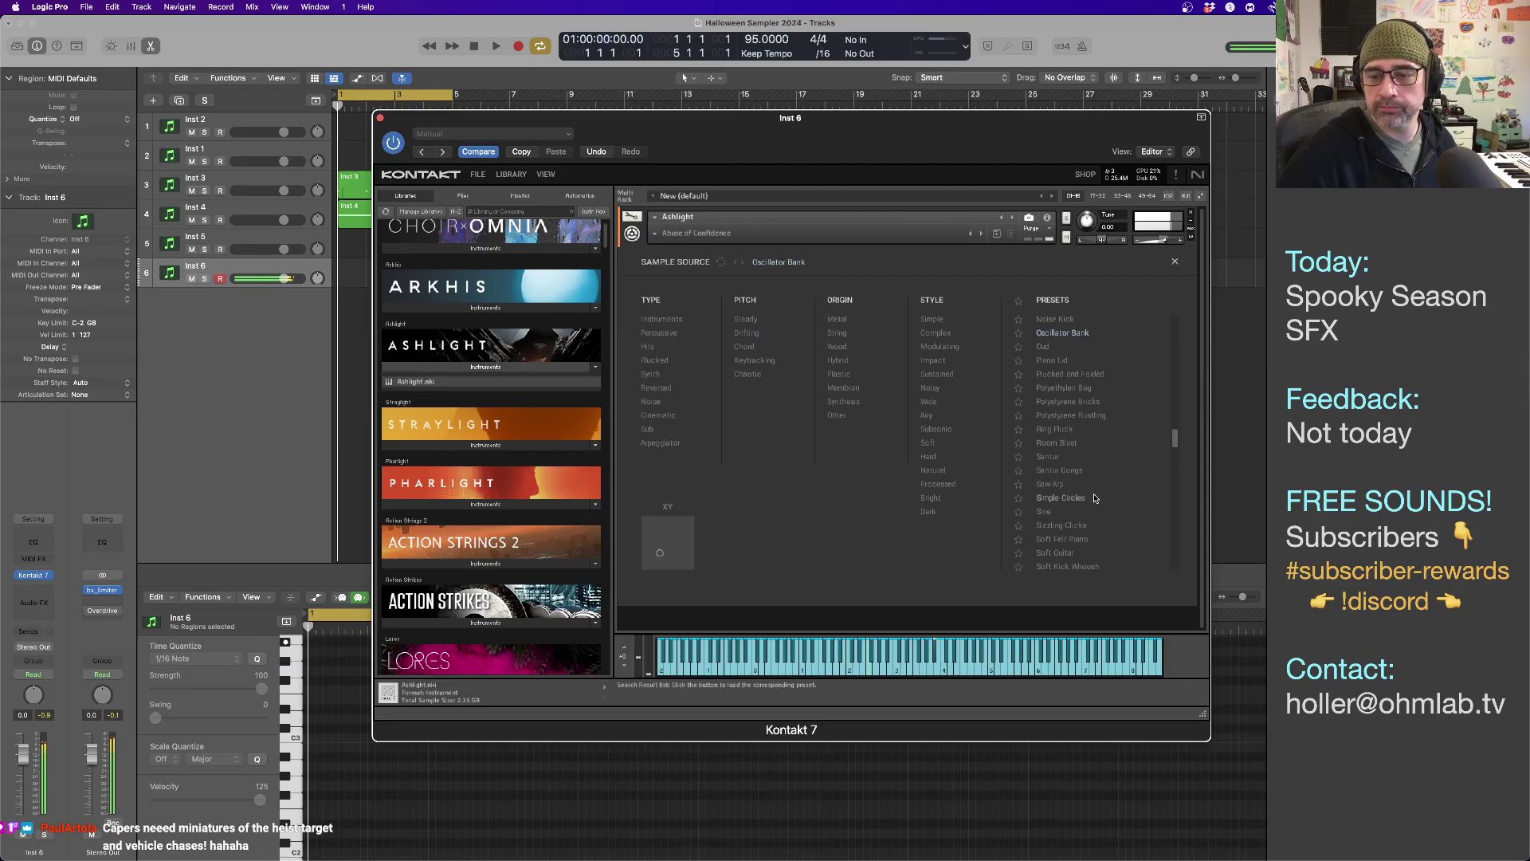
left_click_drag(1175, 434, 1179, 514)
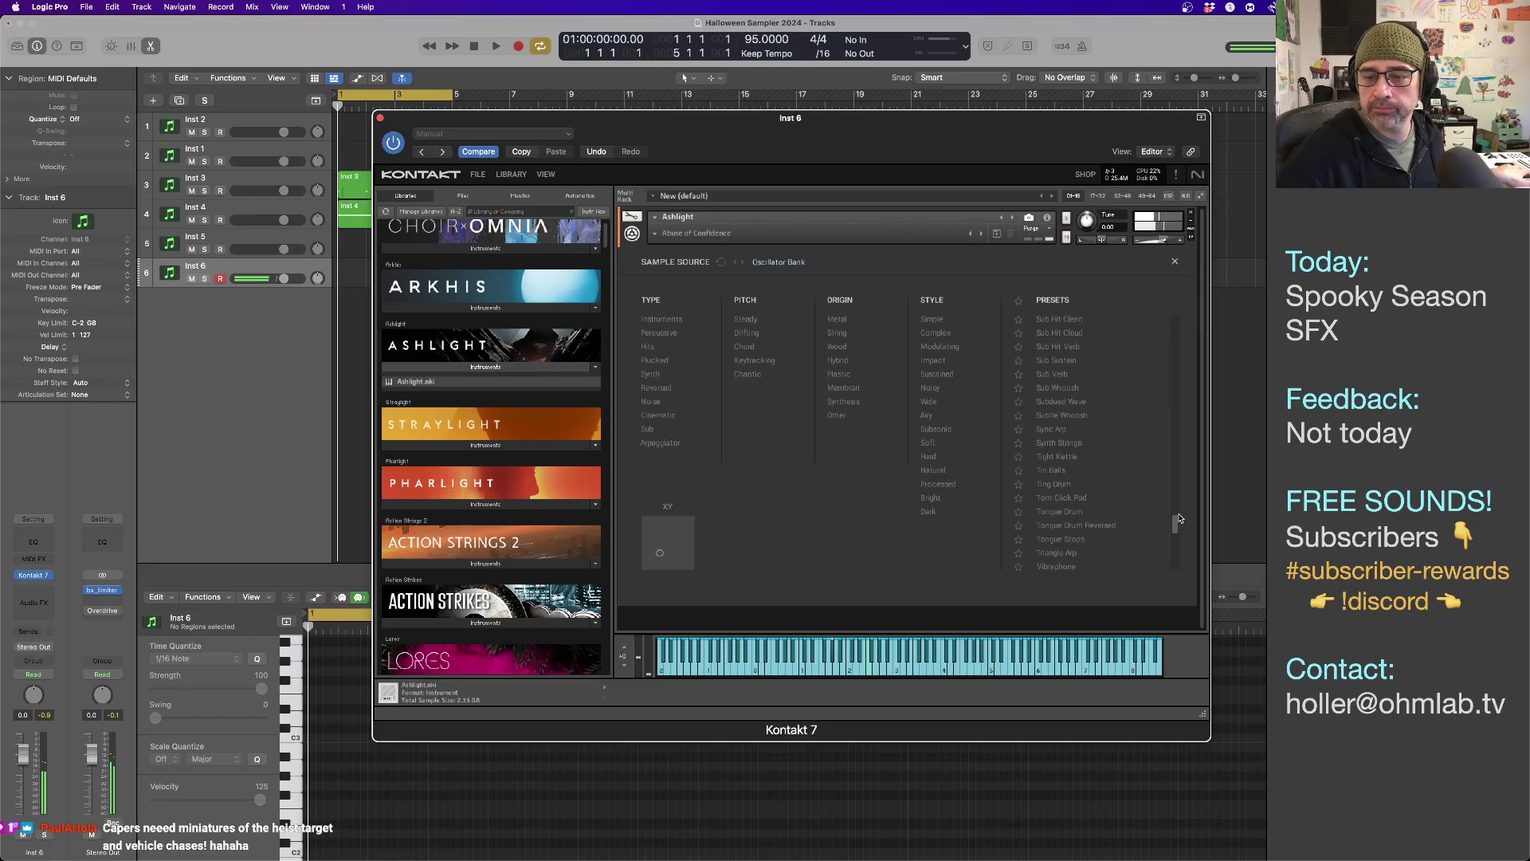
left_click(1092, 538)
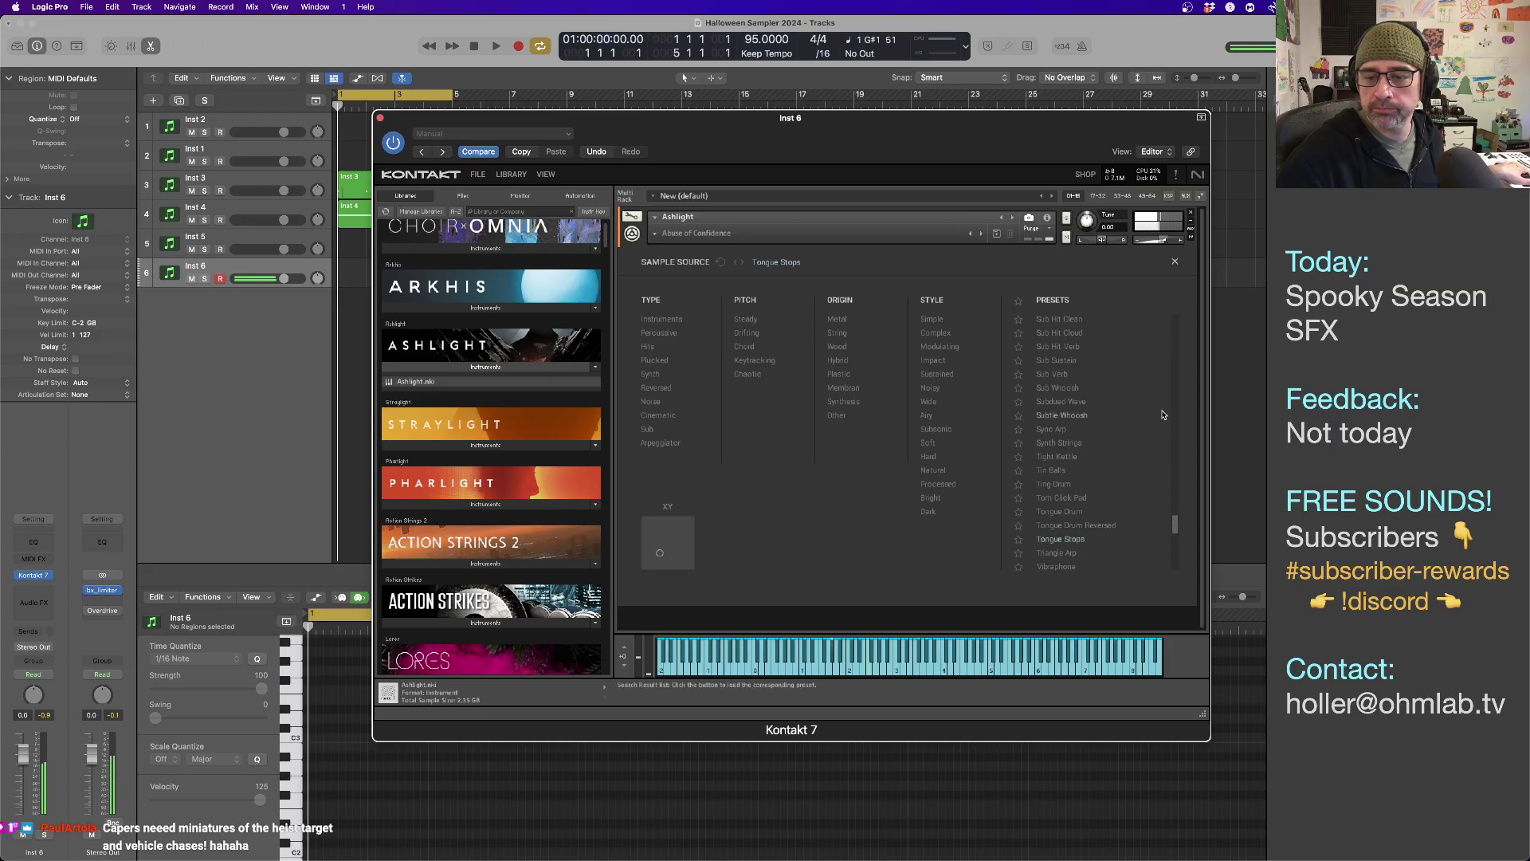
left_click(1175, 264)
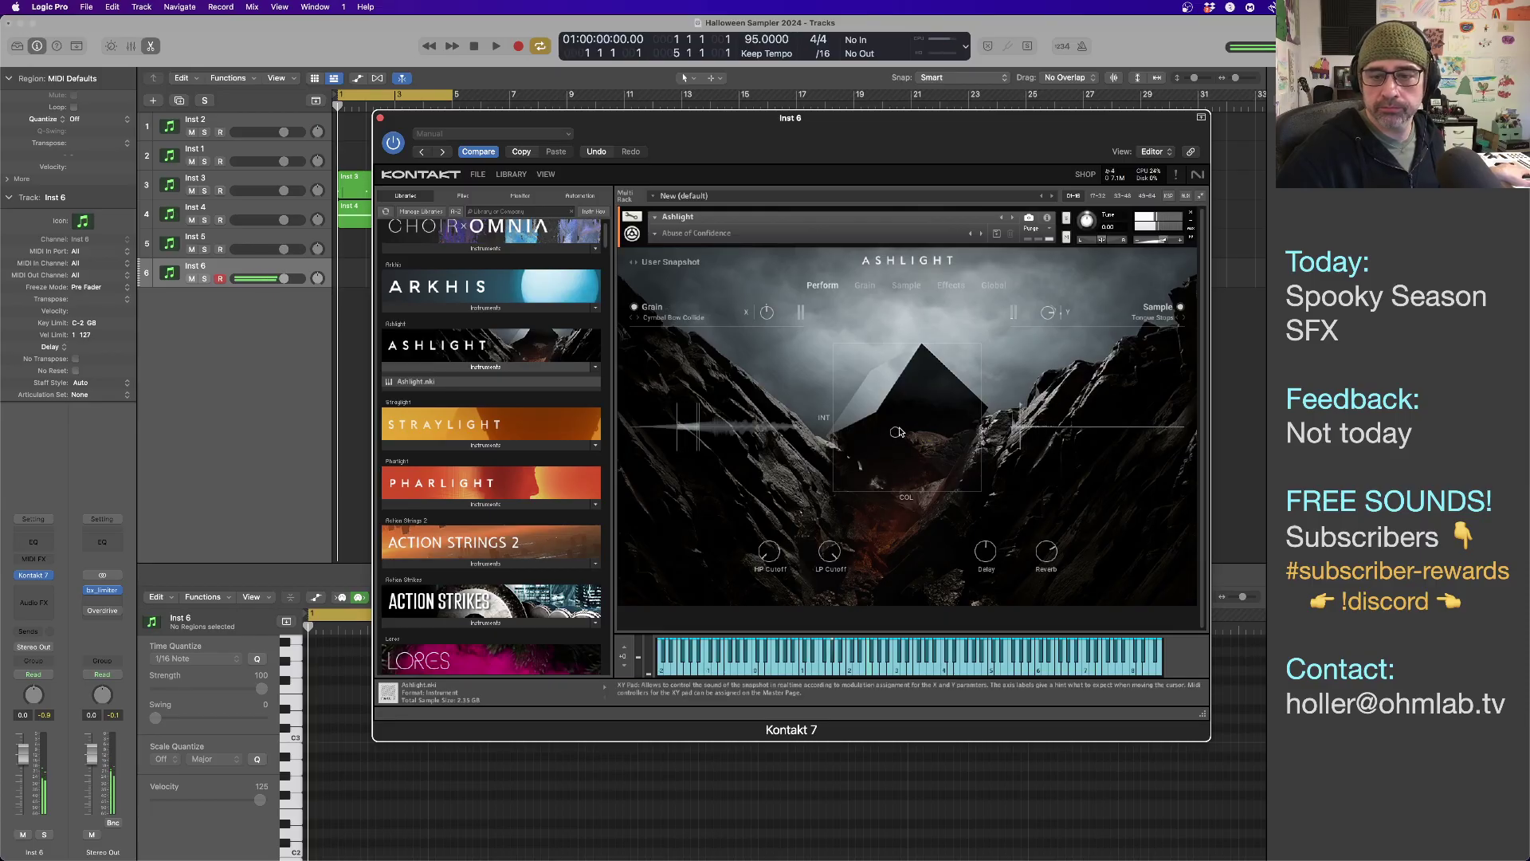
left_click_drag(883, 448, 937, 452)
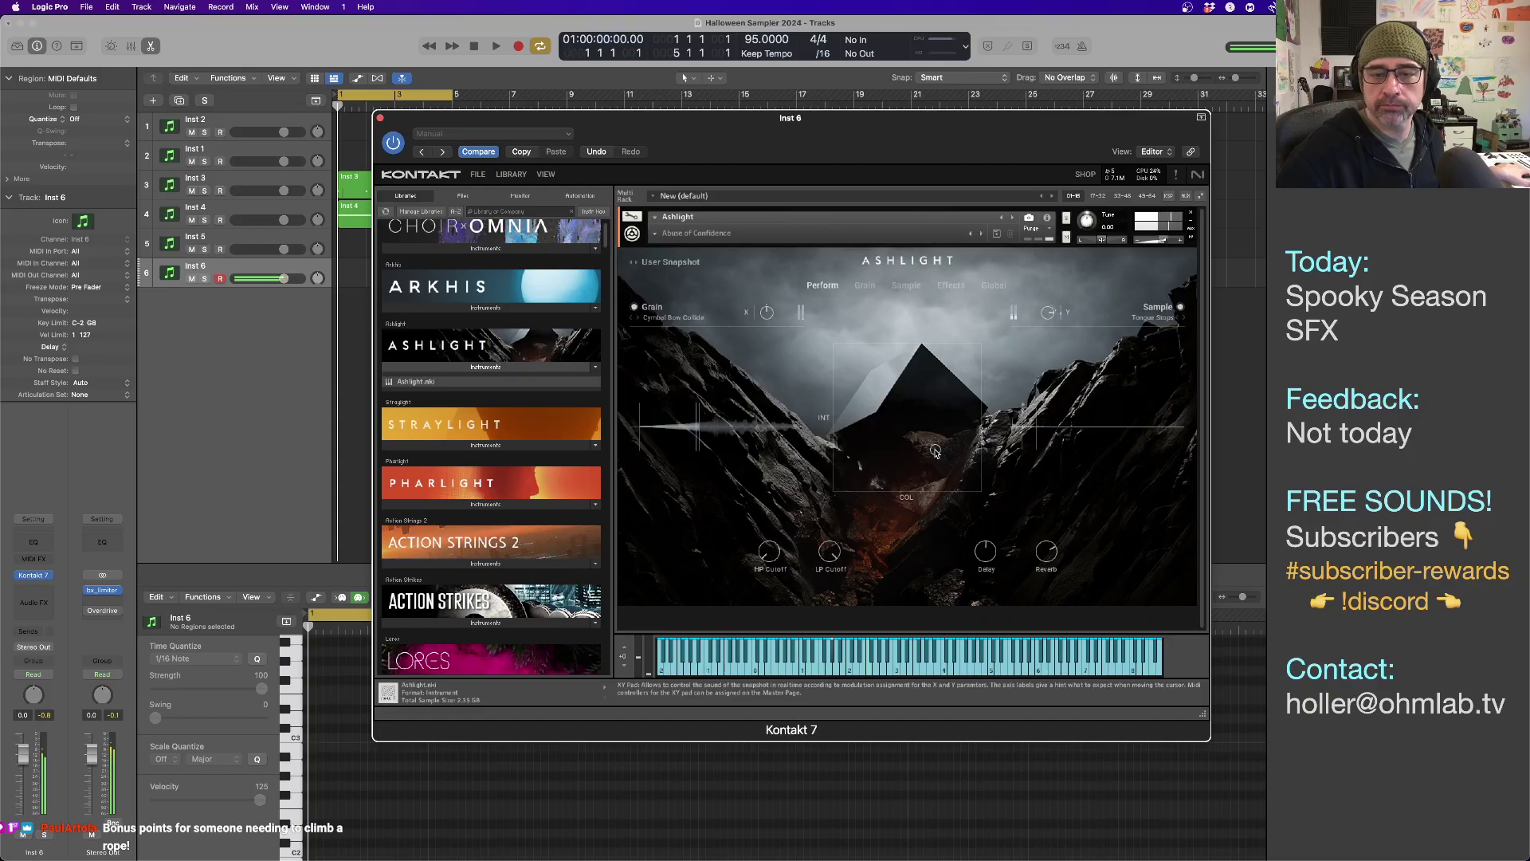
Set the grain layer's source to Dark Blades.
left_click(682, 319)
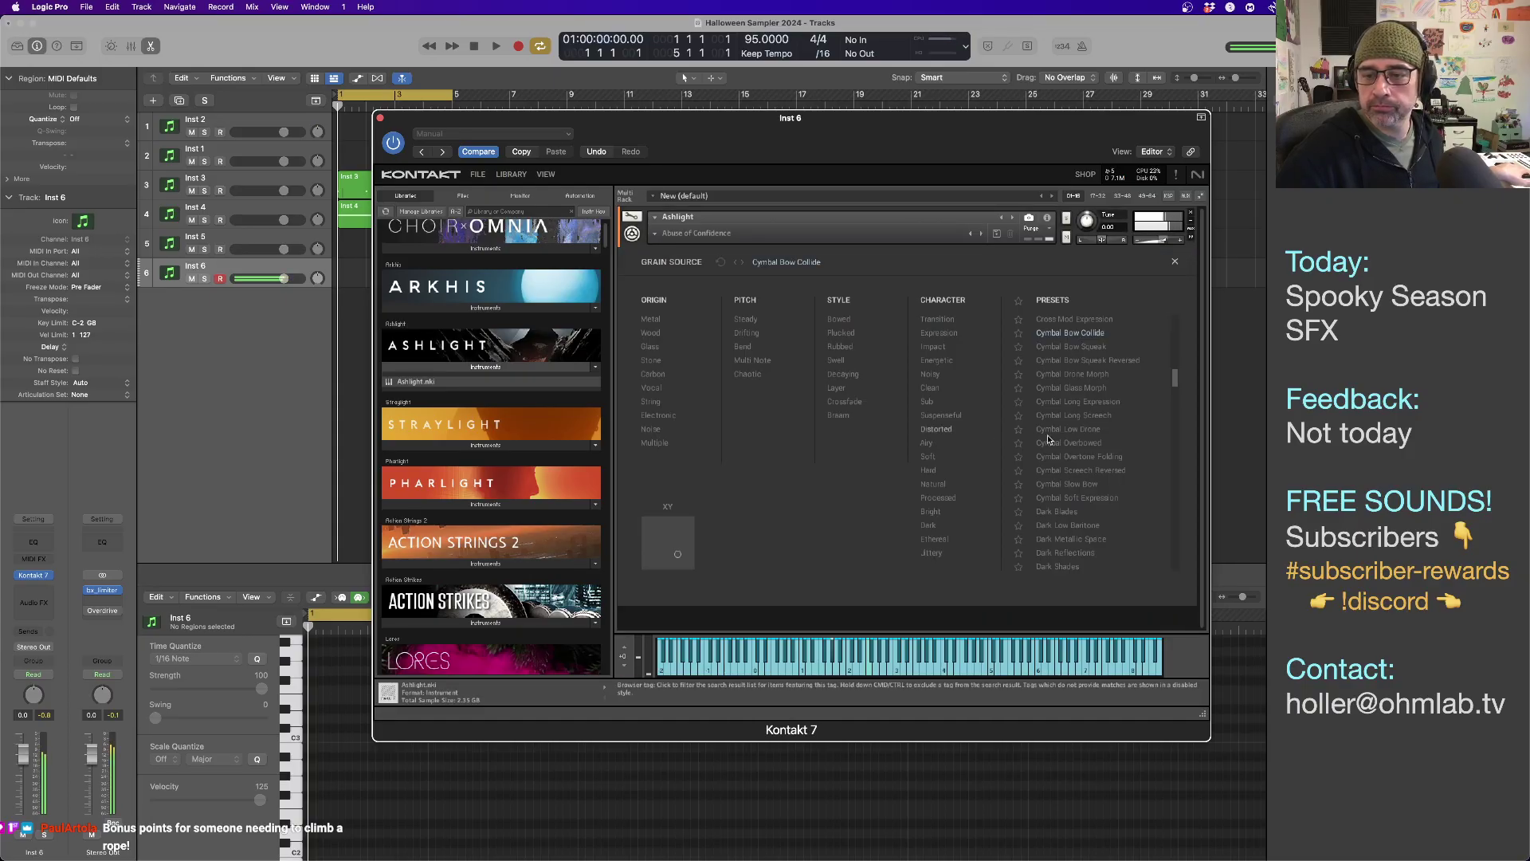
left_click(1083, 512)
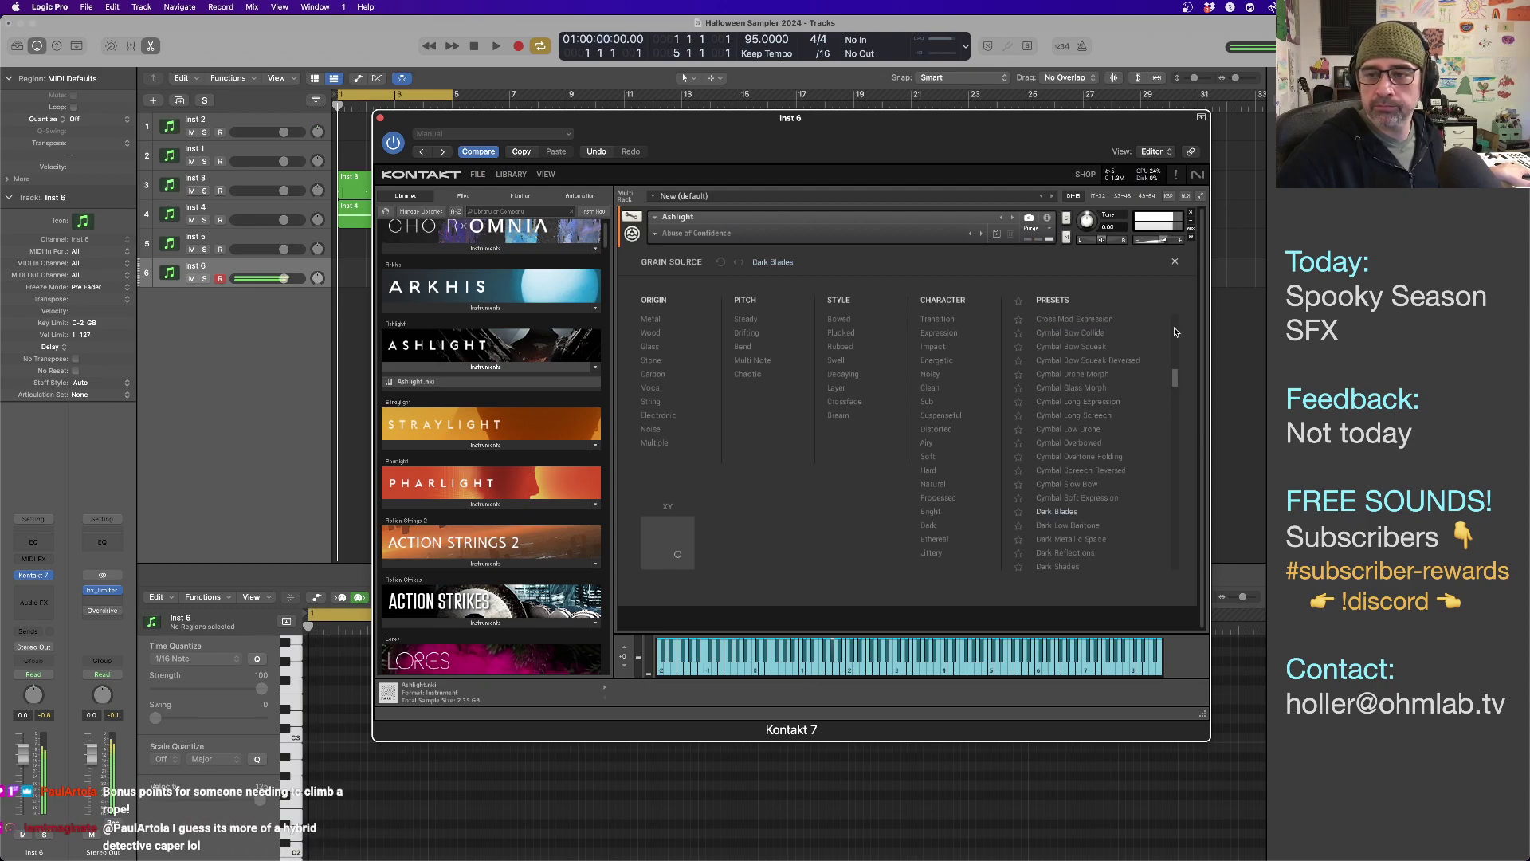
left_click(1175, 261)
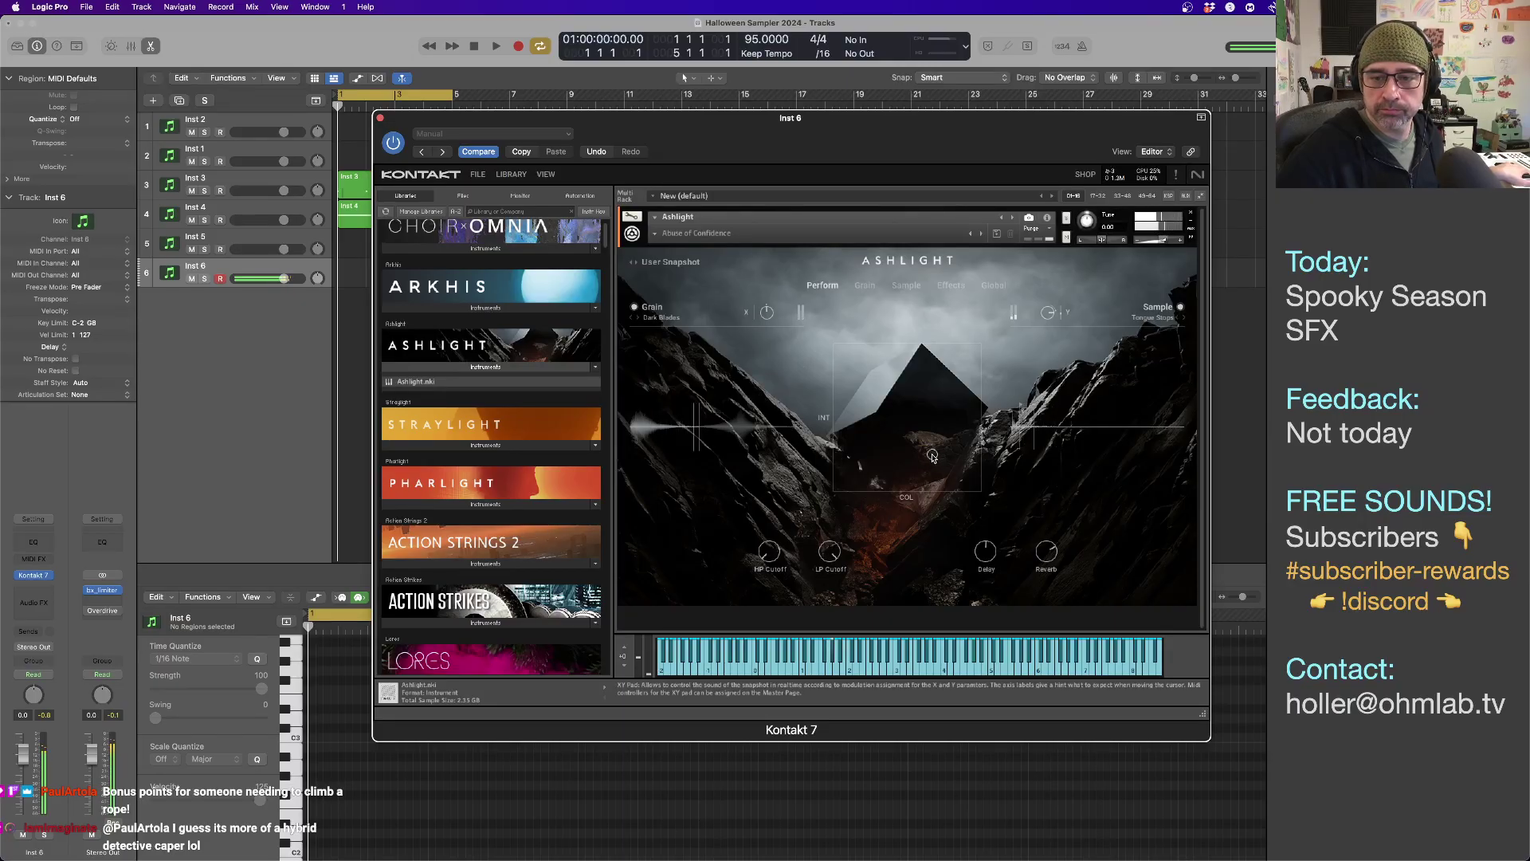
Raise the maximum of the grain cursor range slightly and adjust the grain layer's volume.
left_click(875, 294)
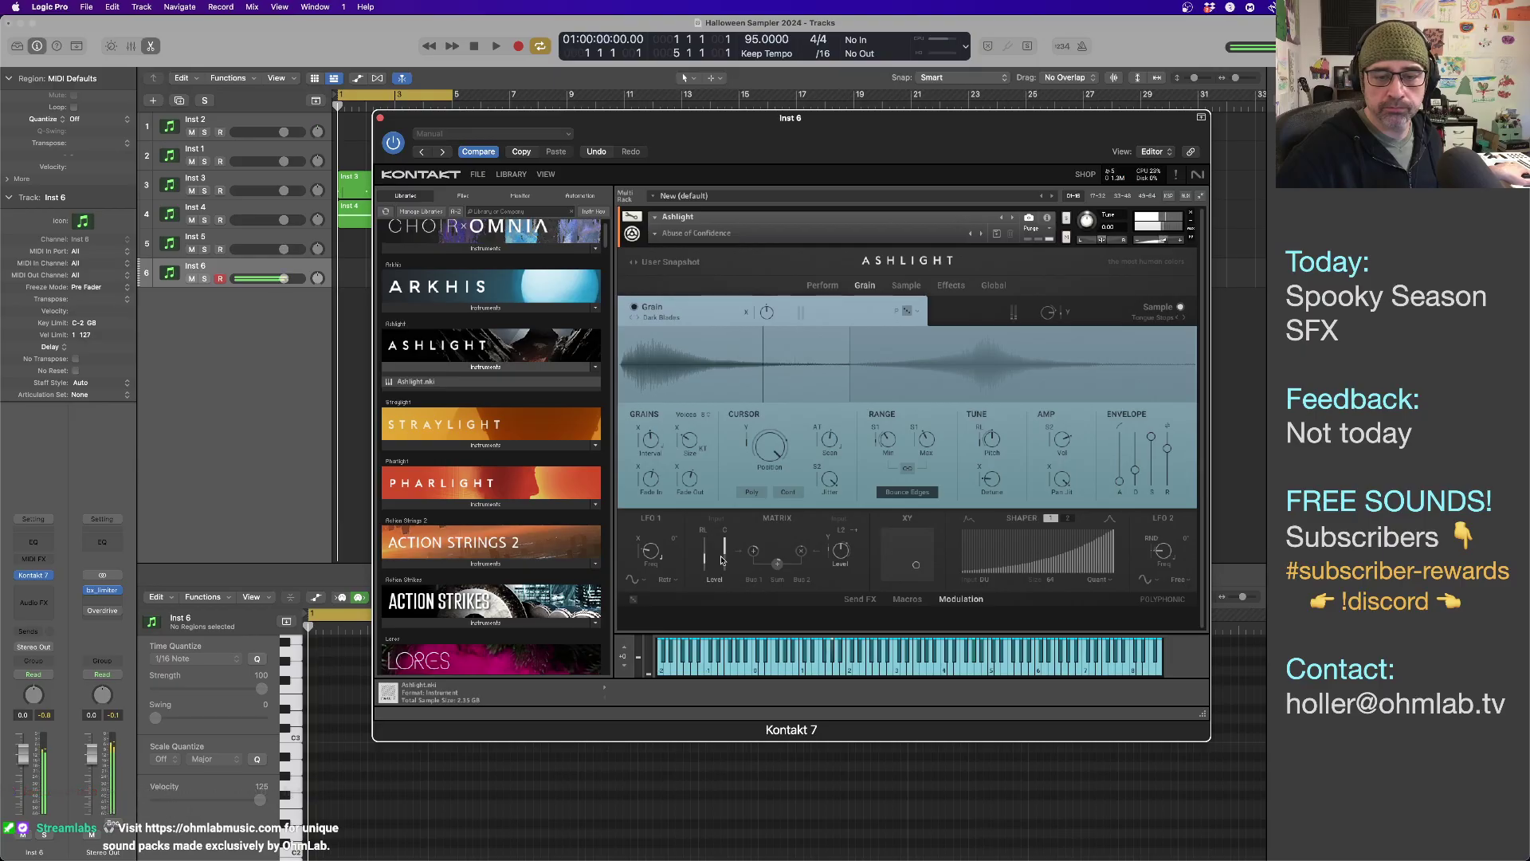
left_click(770, 456)
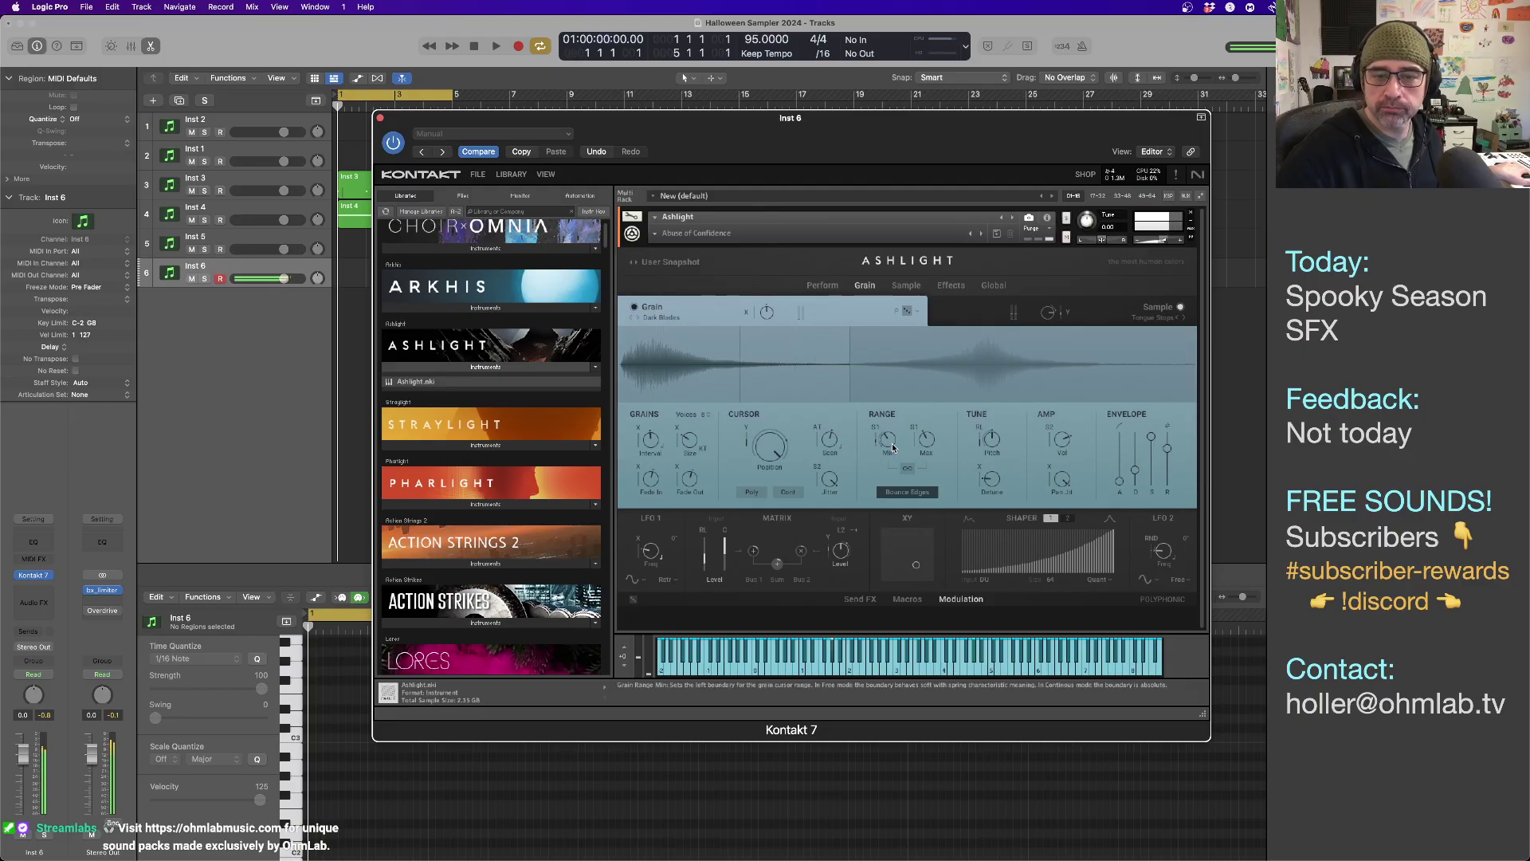
left_click(927, 439)
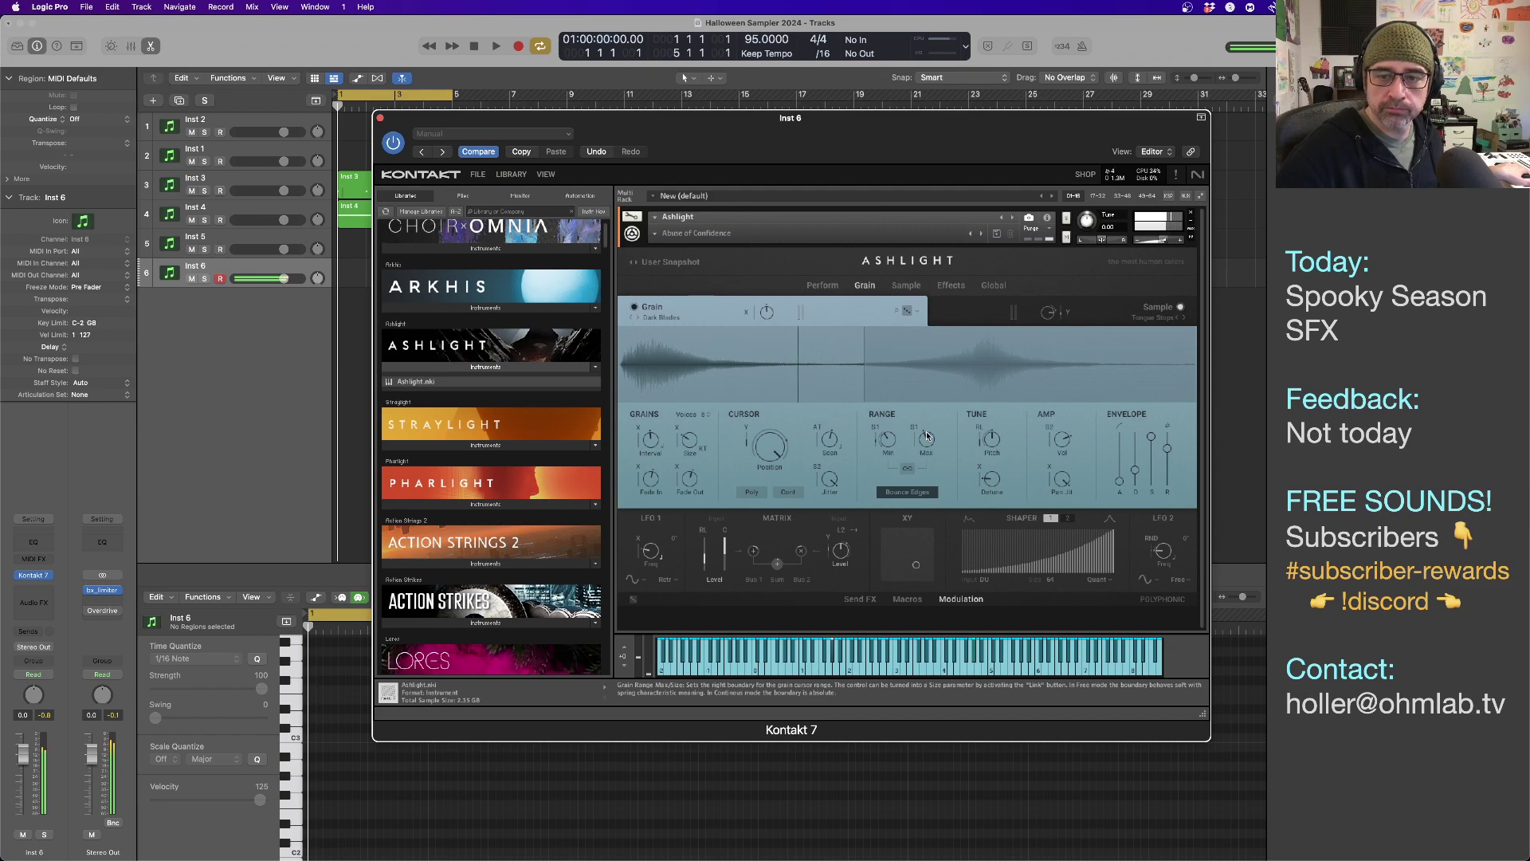
left_click_drag(926, 432, 928, 436)
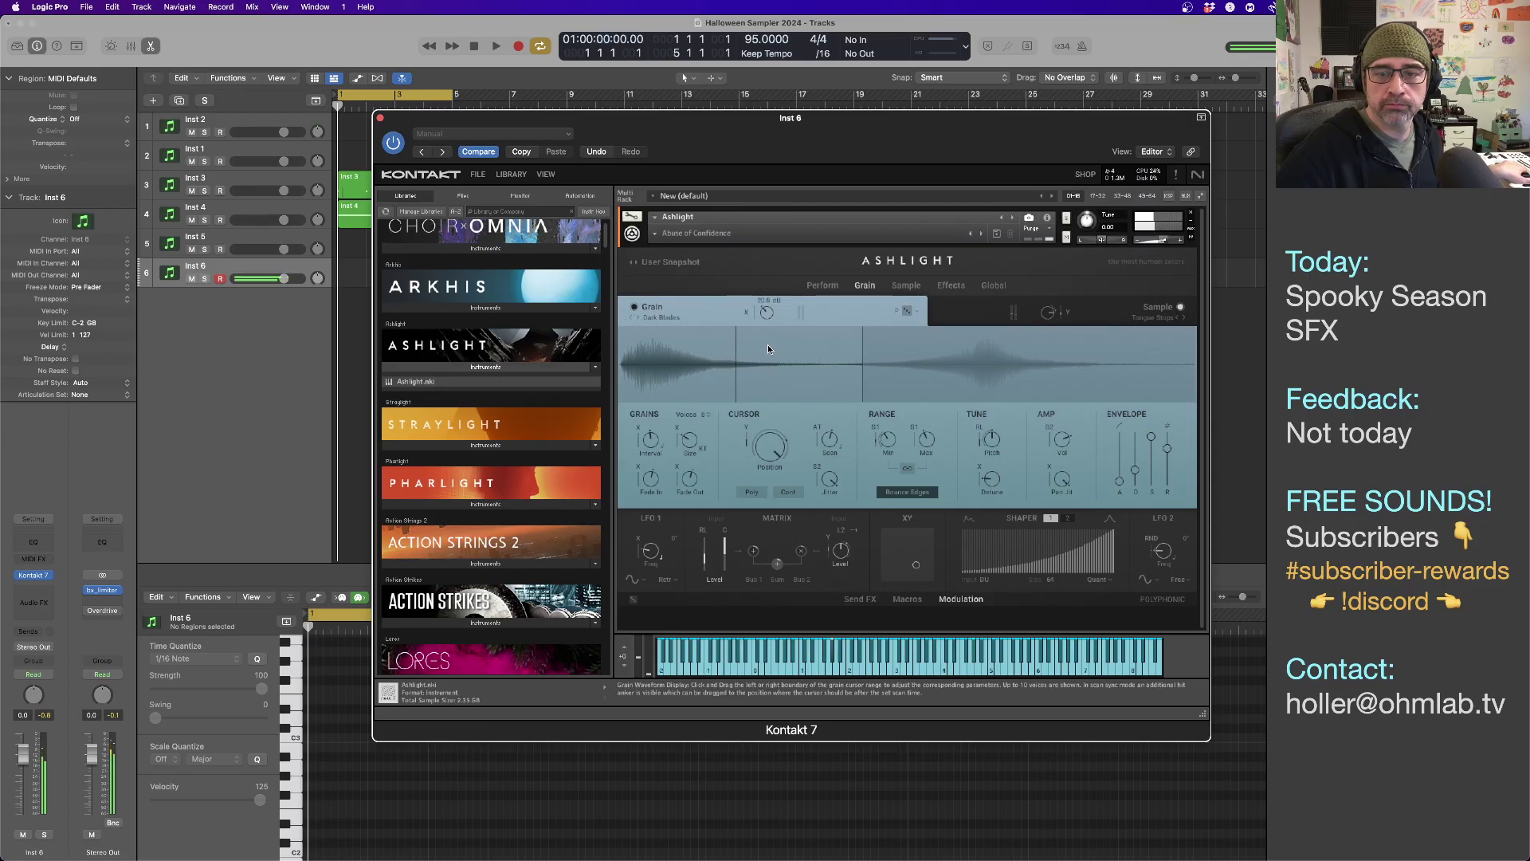
left_click_drag(768, 313, 769, 315)
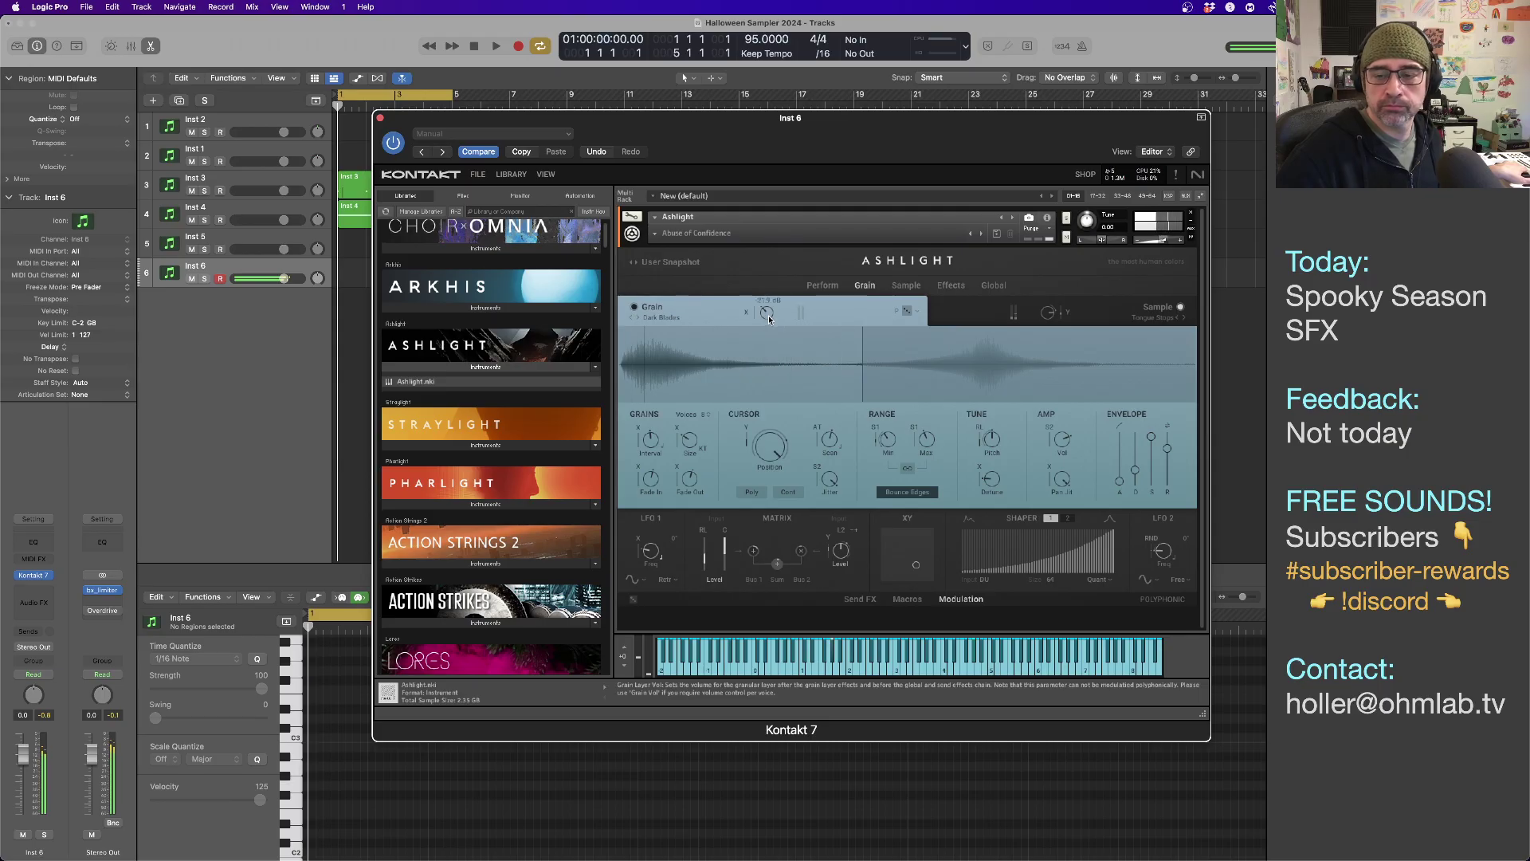
Keep Tongue Stops as the sample source and move its start offset back to the beginning of the waveform.
left_click(1097, 320)
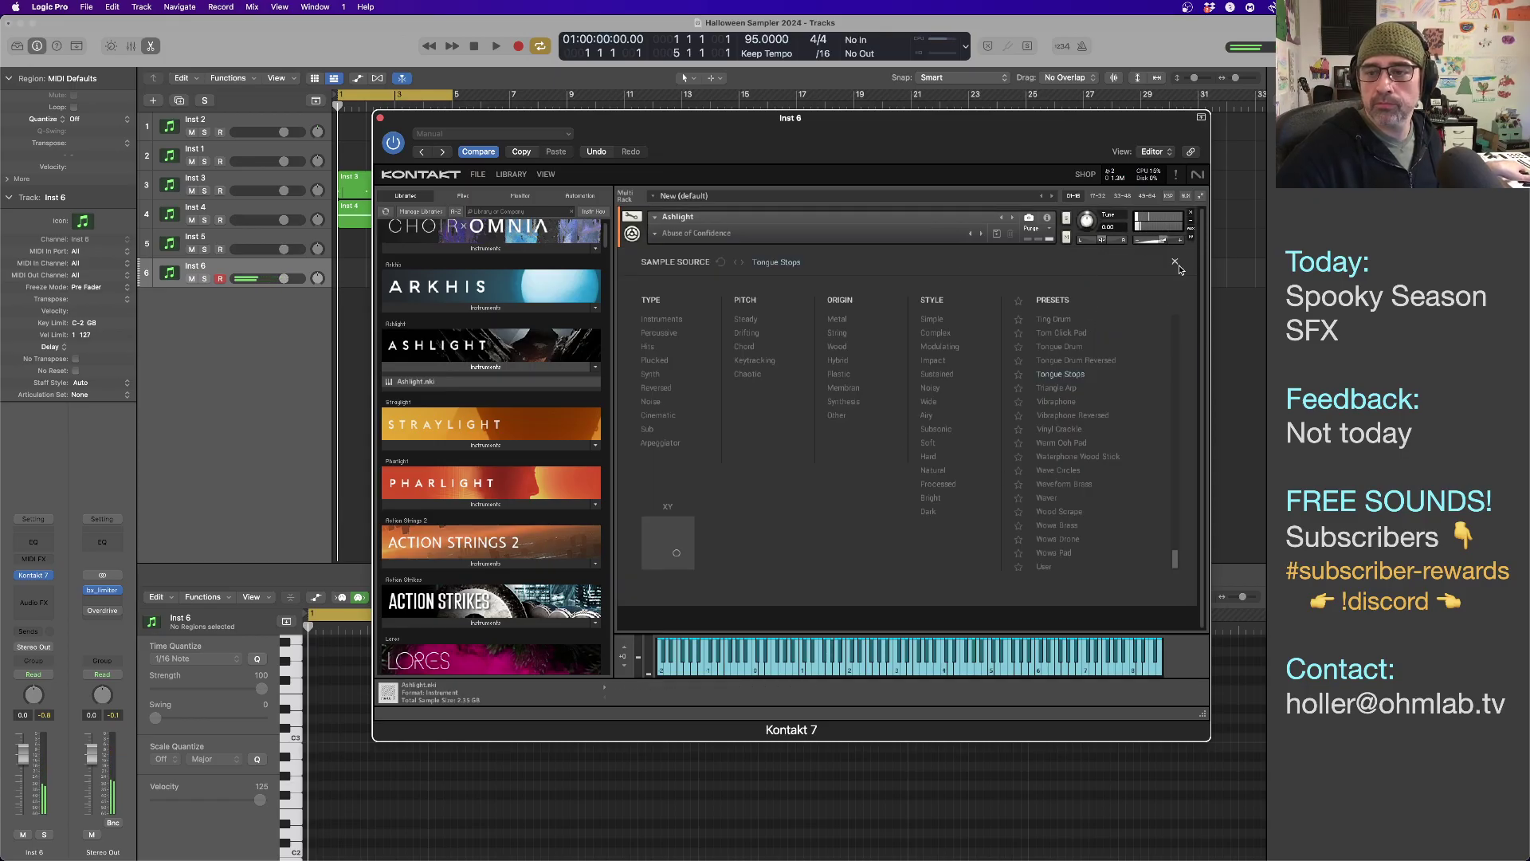
left_click(855, 262)
left_click(906, 285)
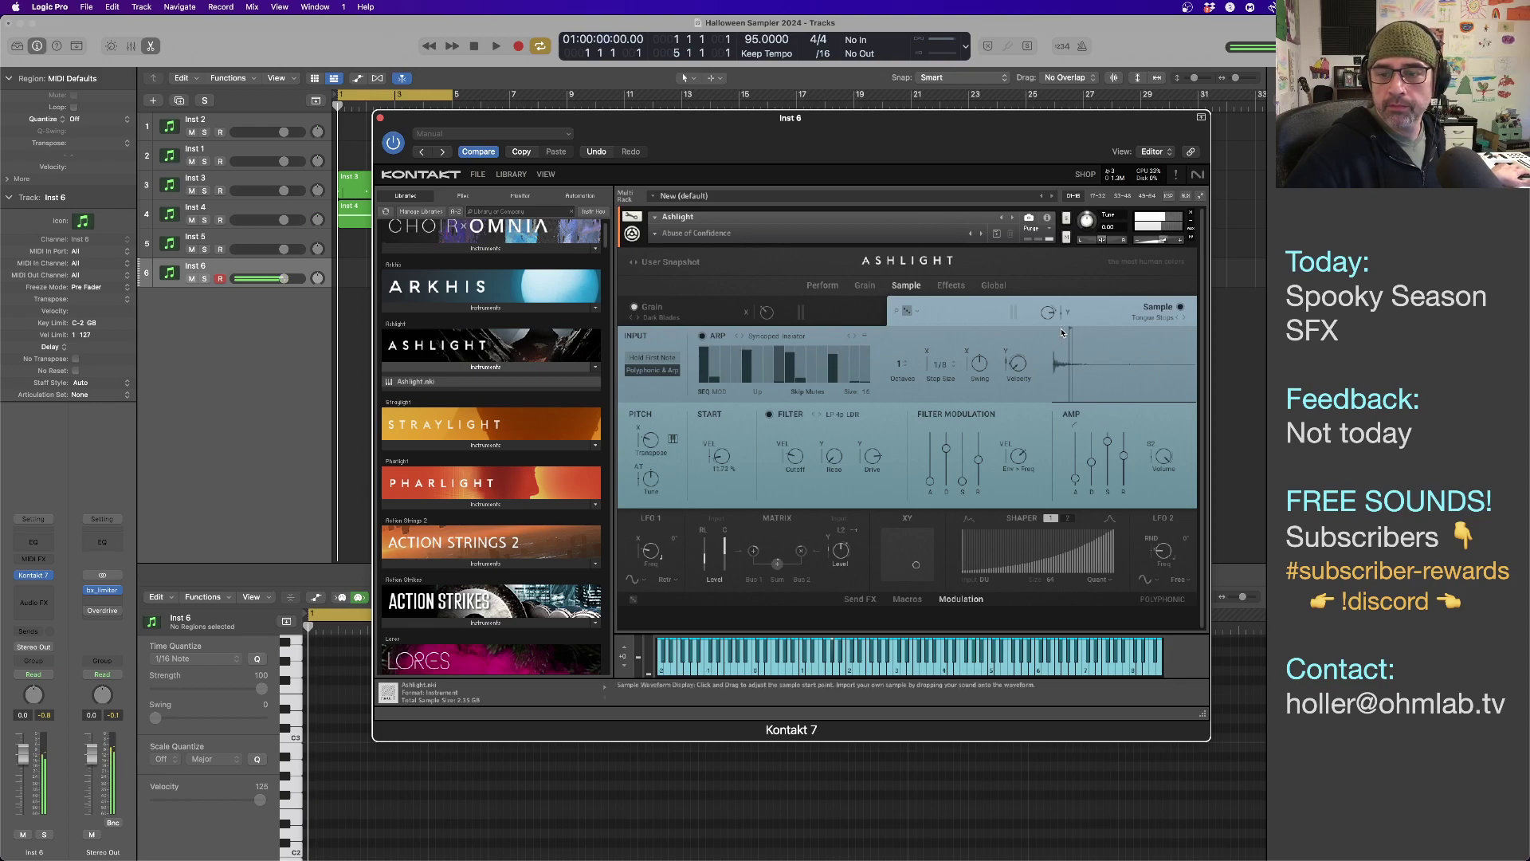
left_click_drag(1063, 327, 1057, 330)
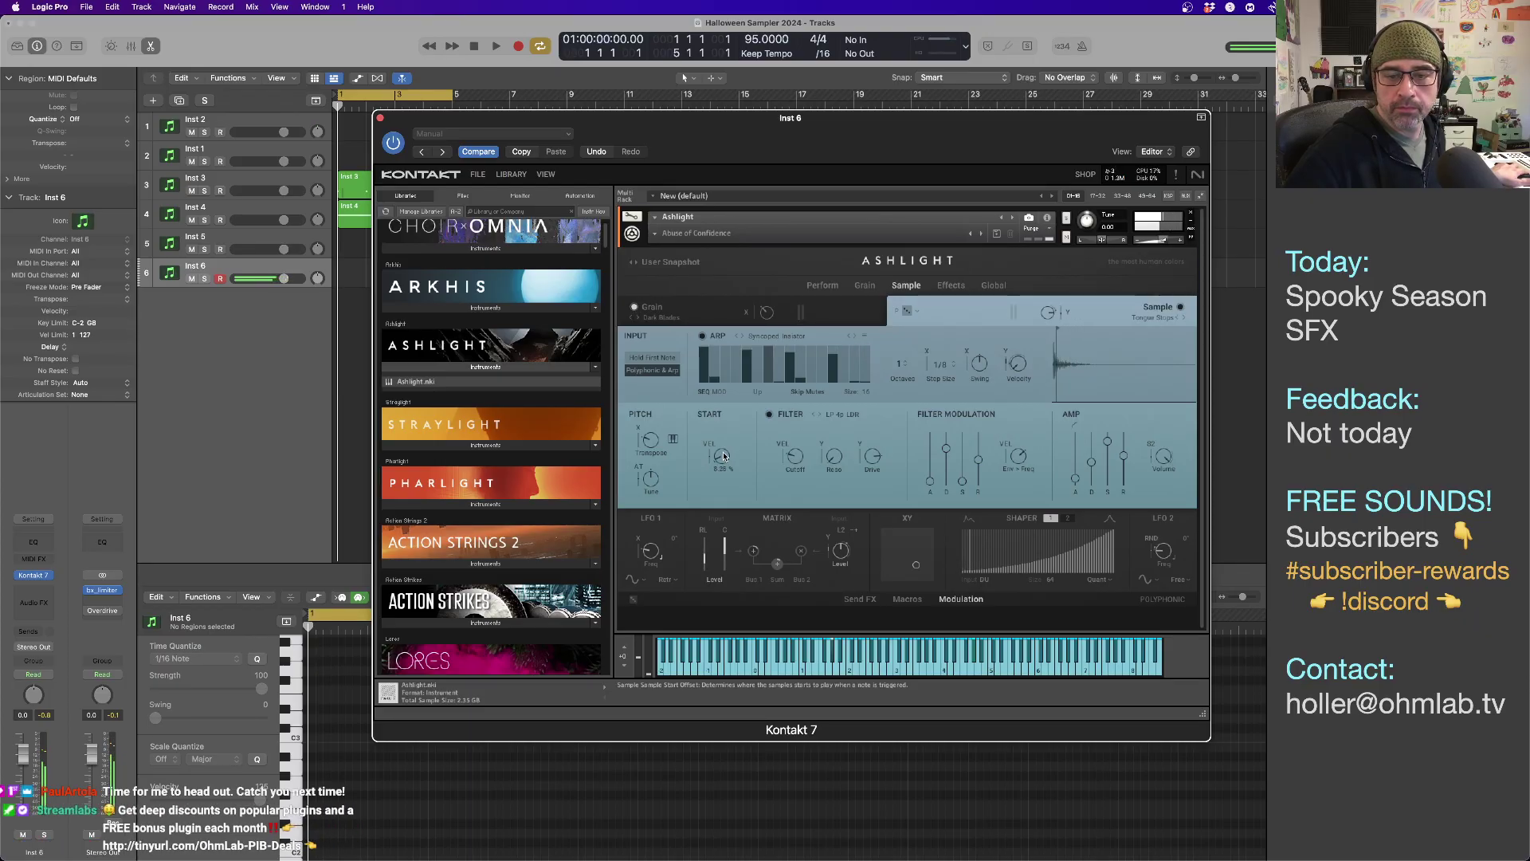
left_click_drag(724, 459, 725, 453)
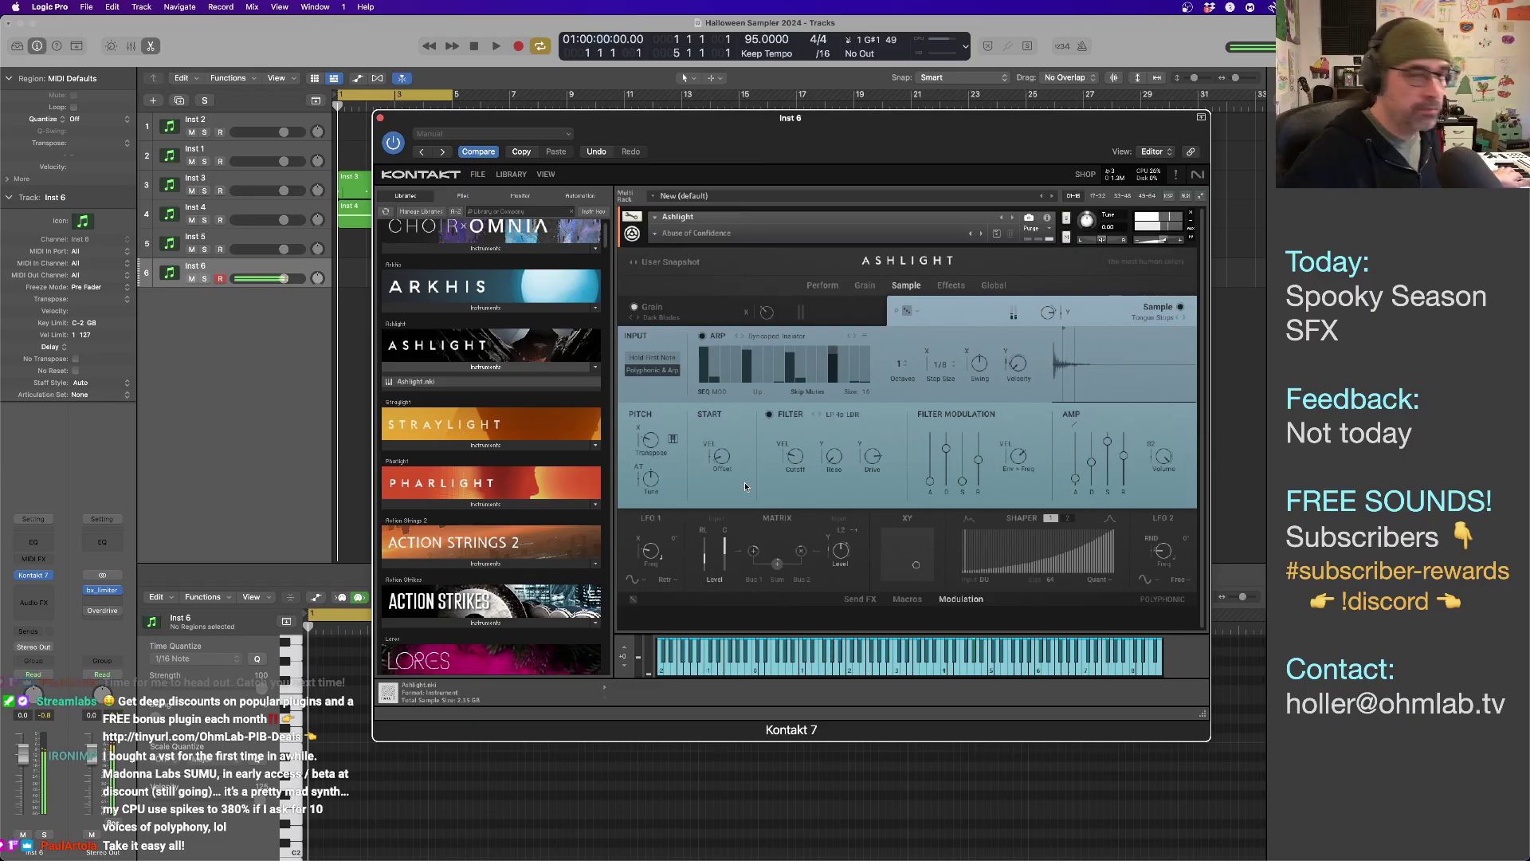
Review Ashlight's Effects, Global, Sample and Grain pages for further settings to shape the sound.
left_click(945, 286)
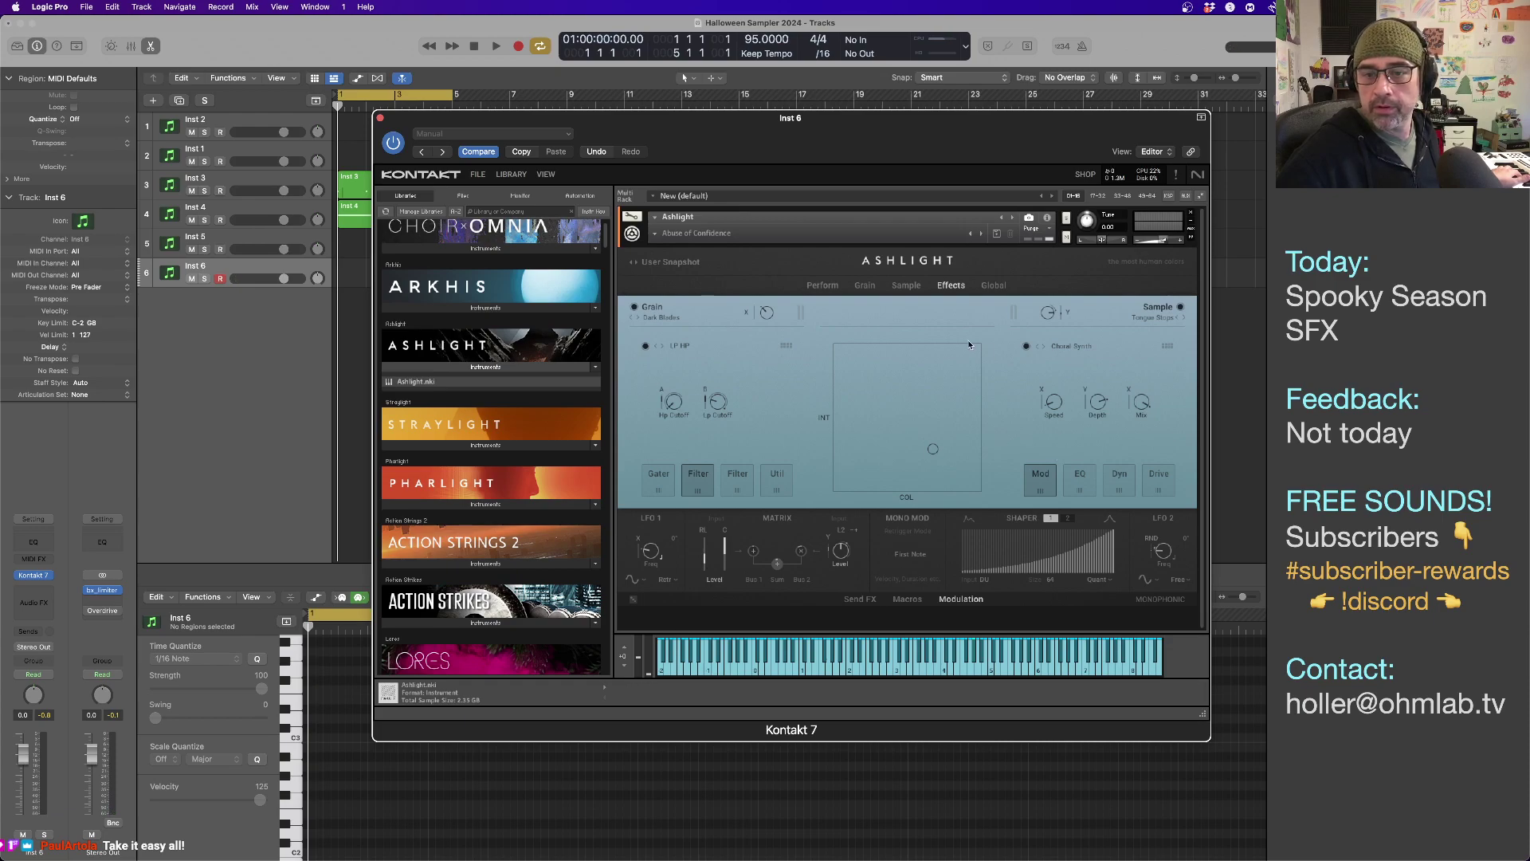
left_click(995, 286)
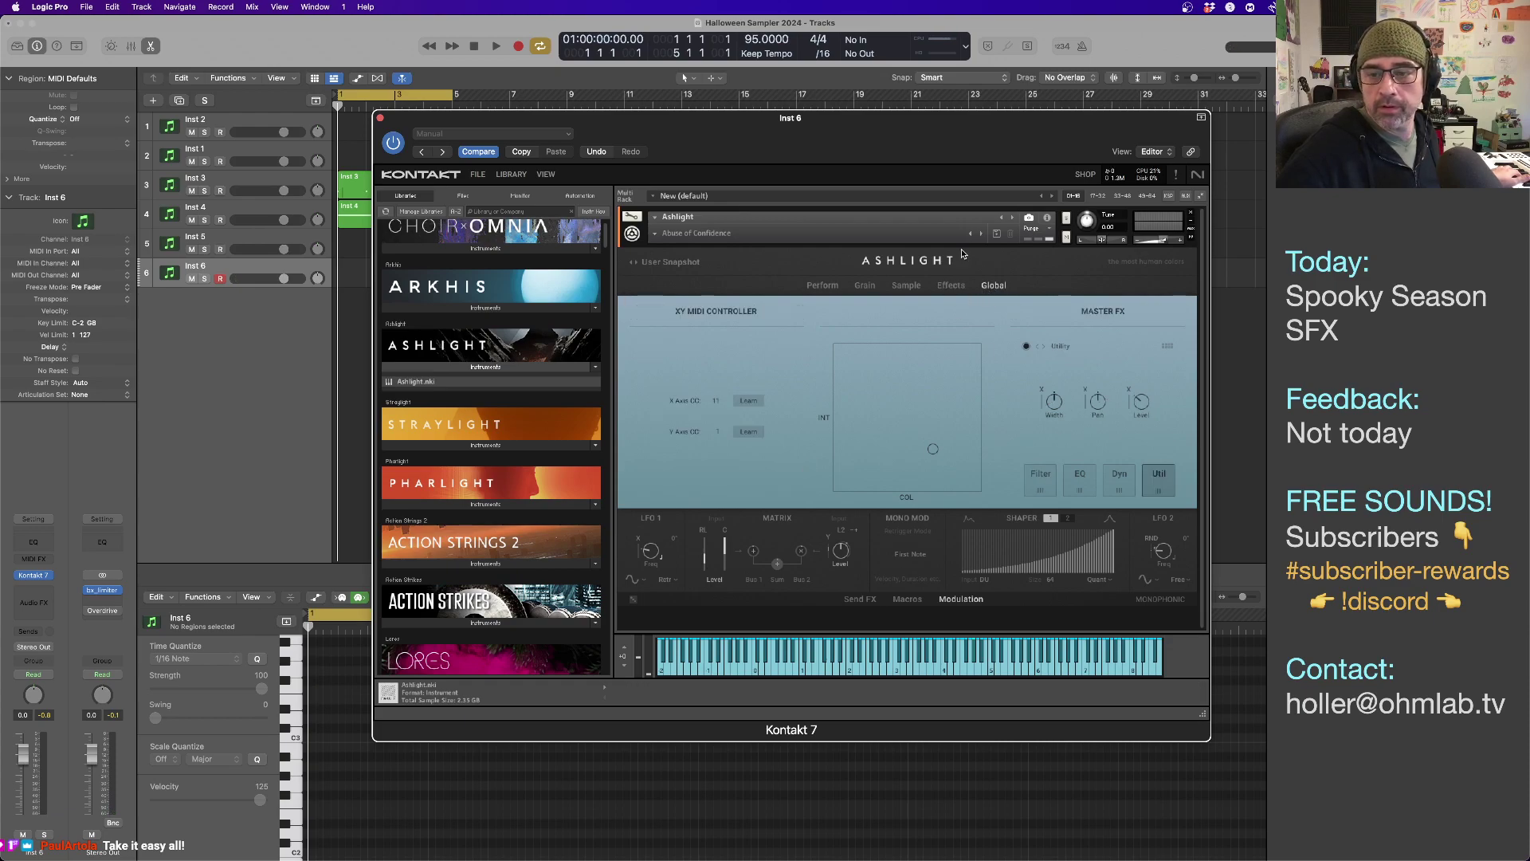
left_click(906, 286)
left_click(907, 286)
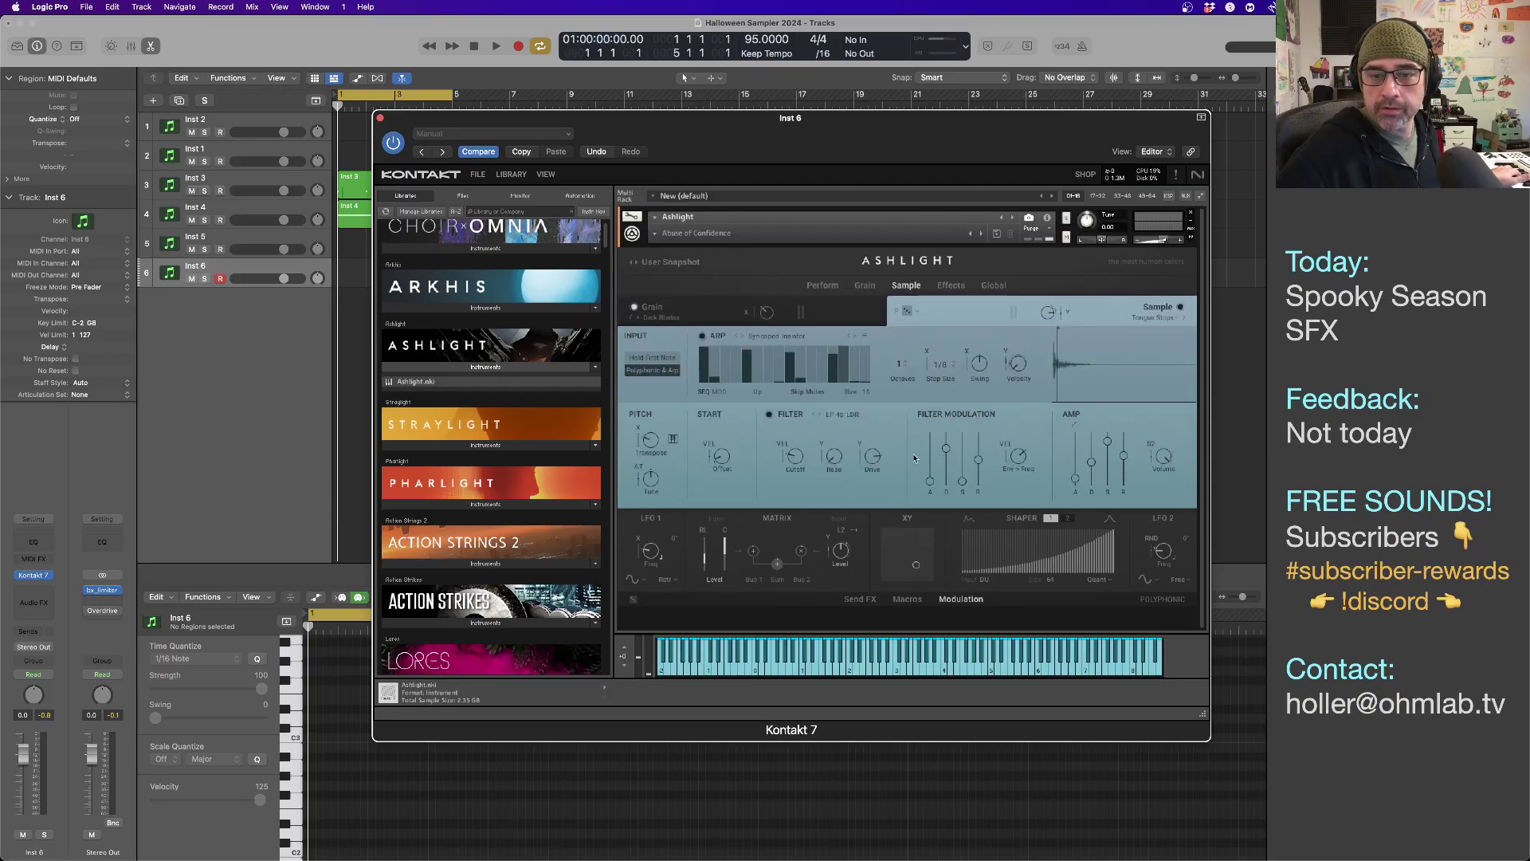
left_click(832, 297)
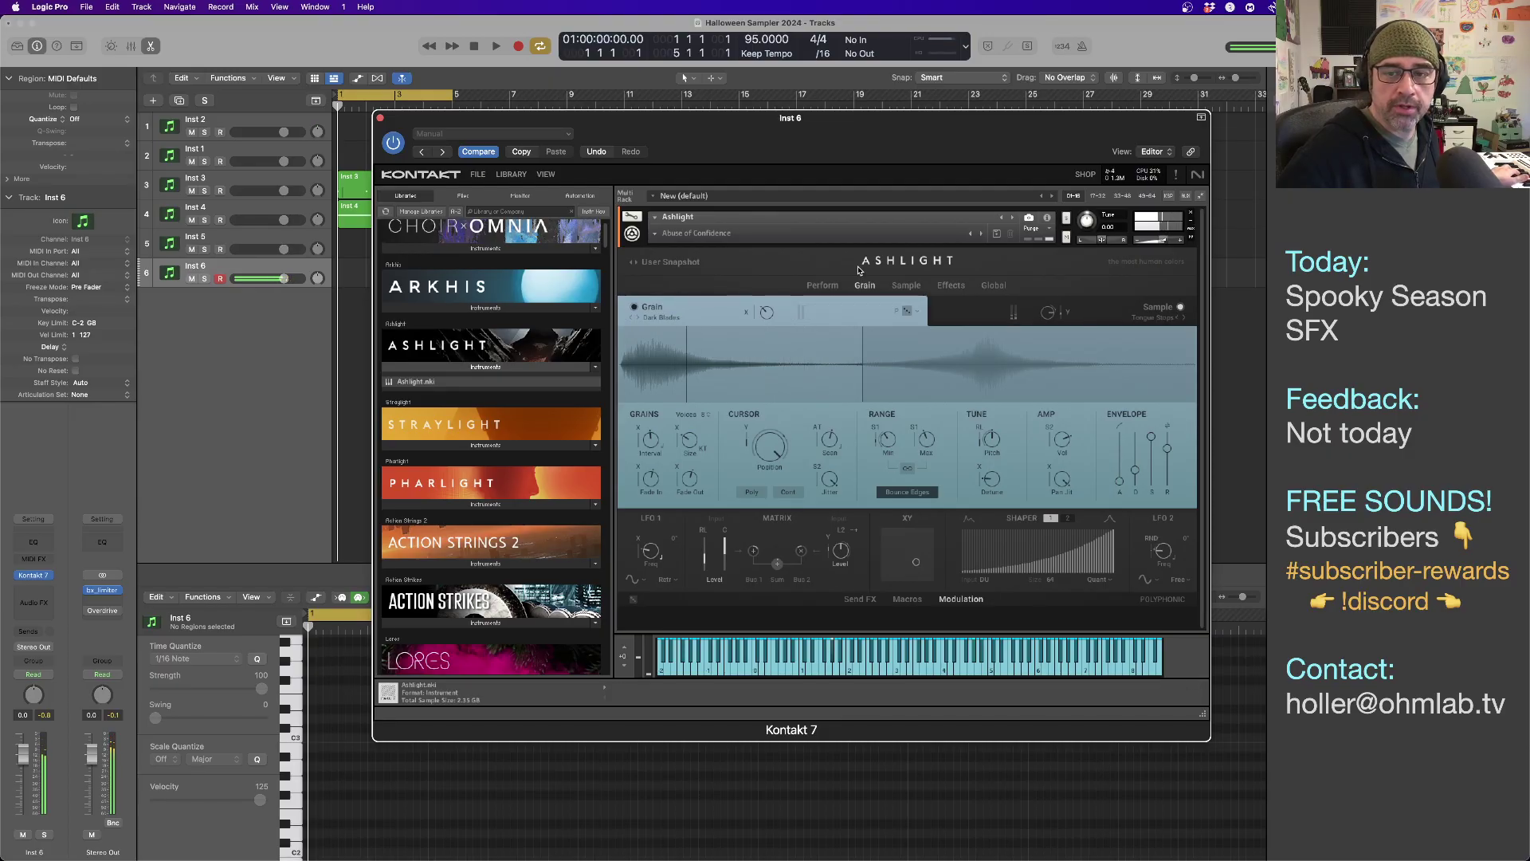
left_click(947, 286)
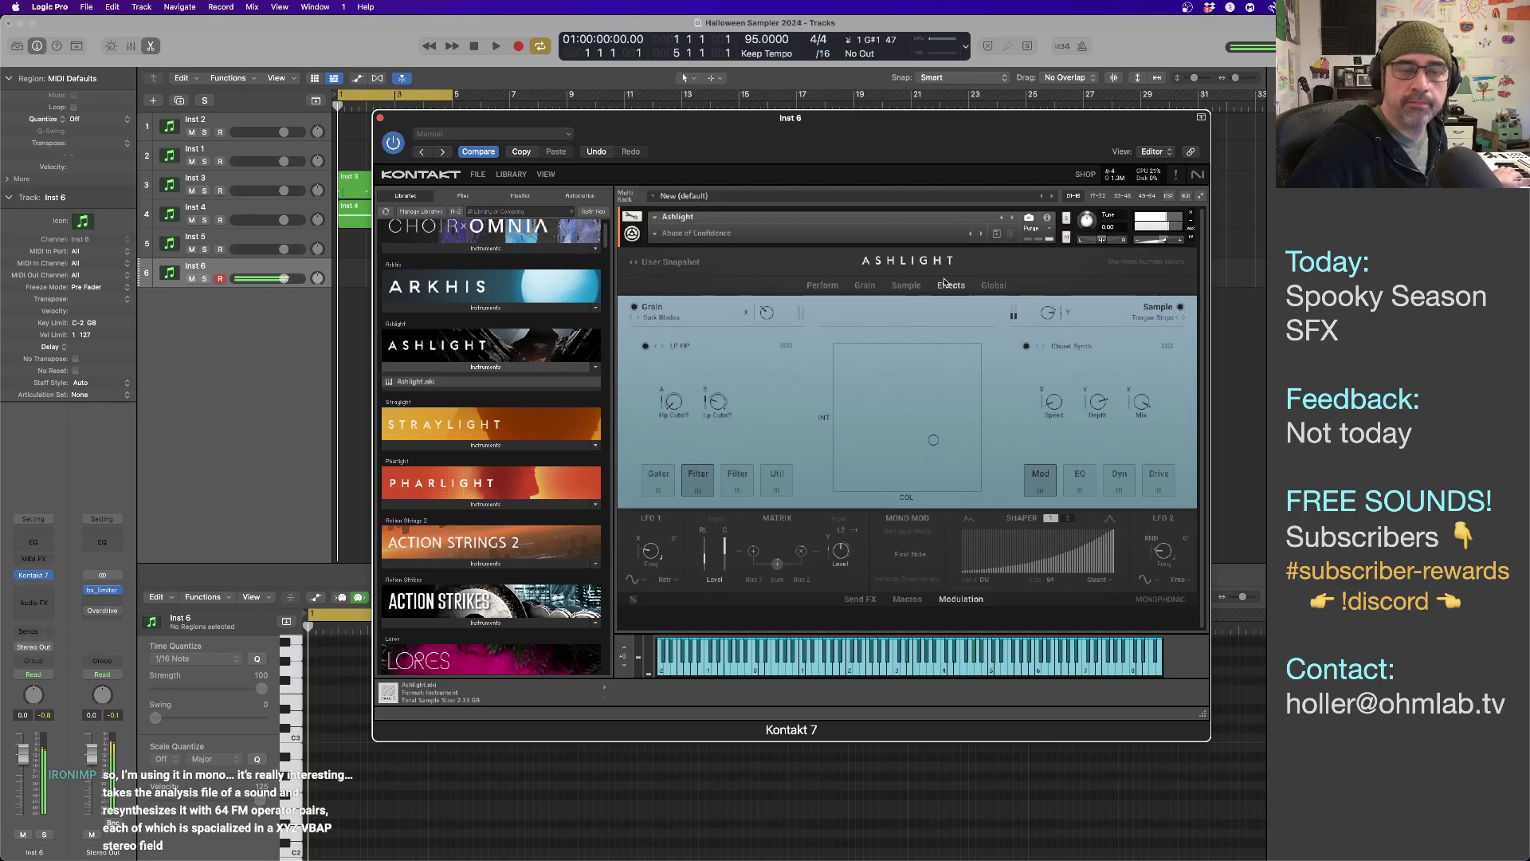
Record a short note of the Ashlight sound from bar 1 on the Inst 6 track.
key("r")
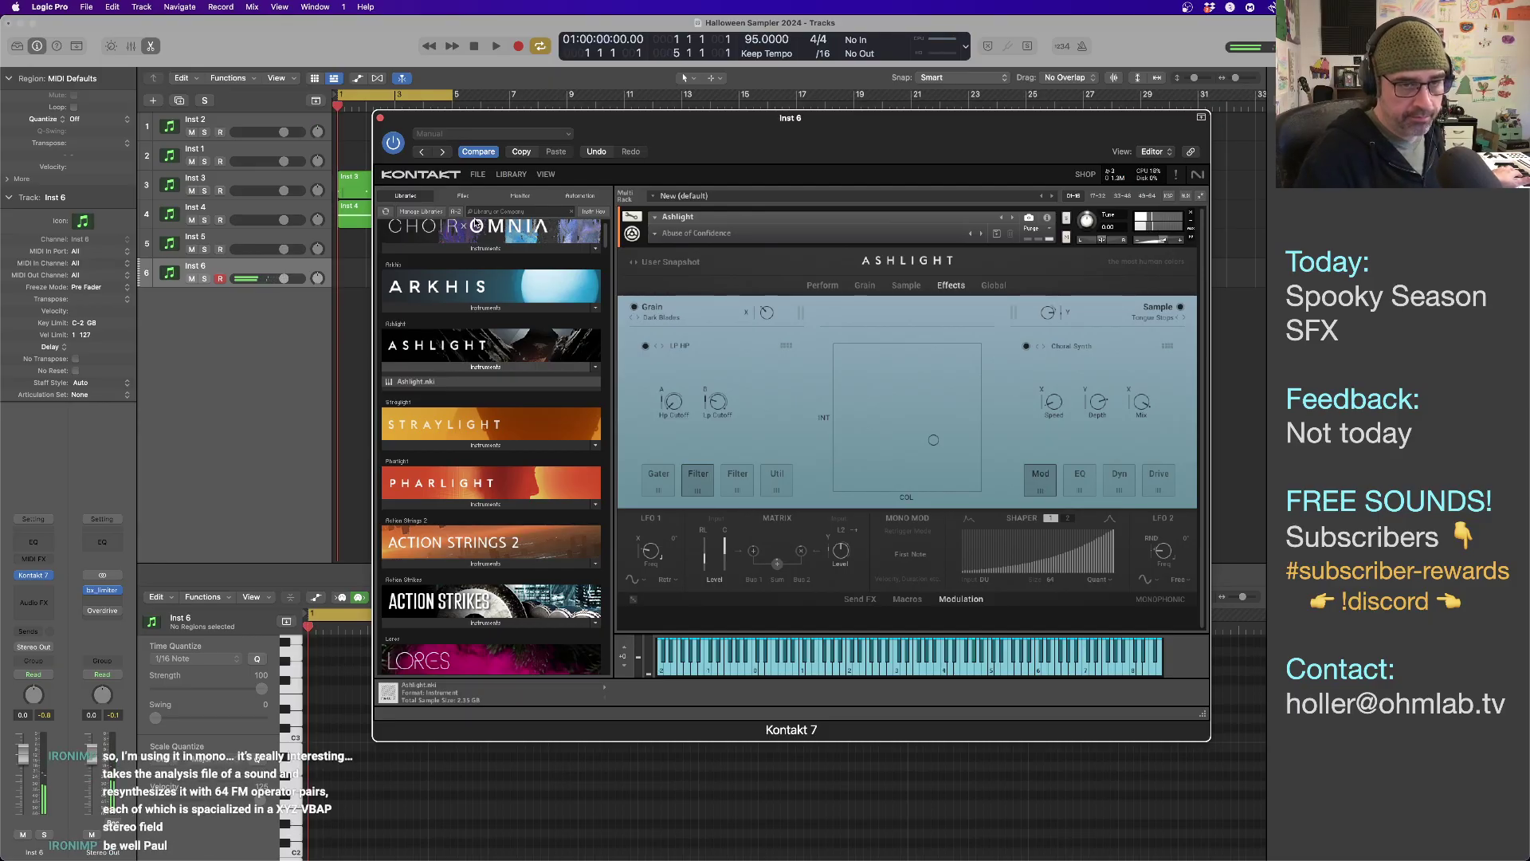
key("space")
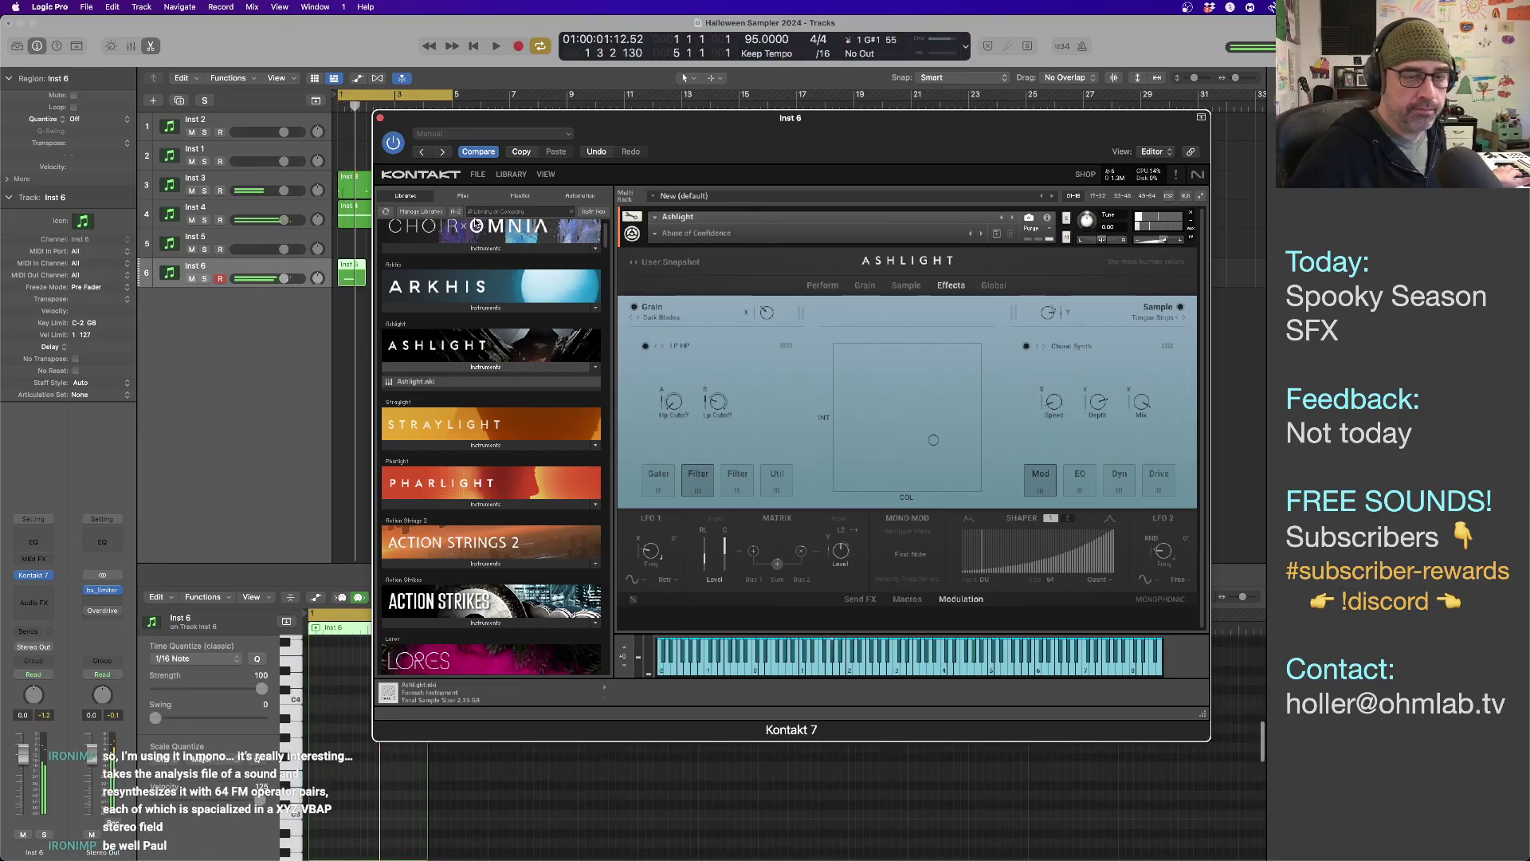
left_click_drag(644, 146, 621, 604)
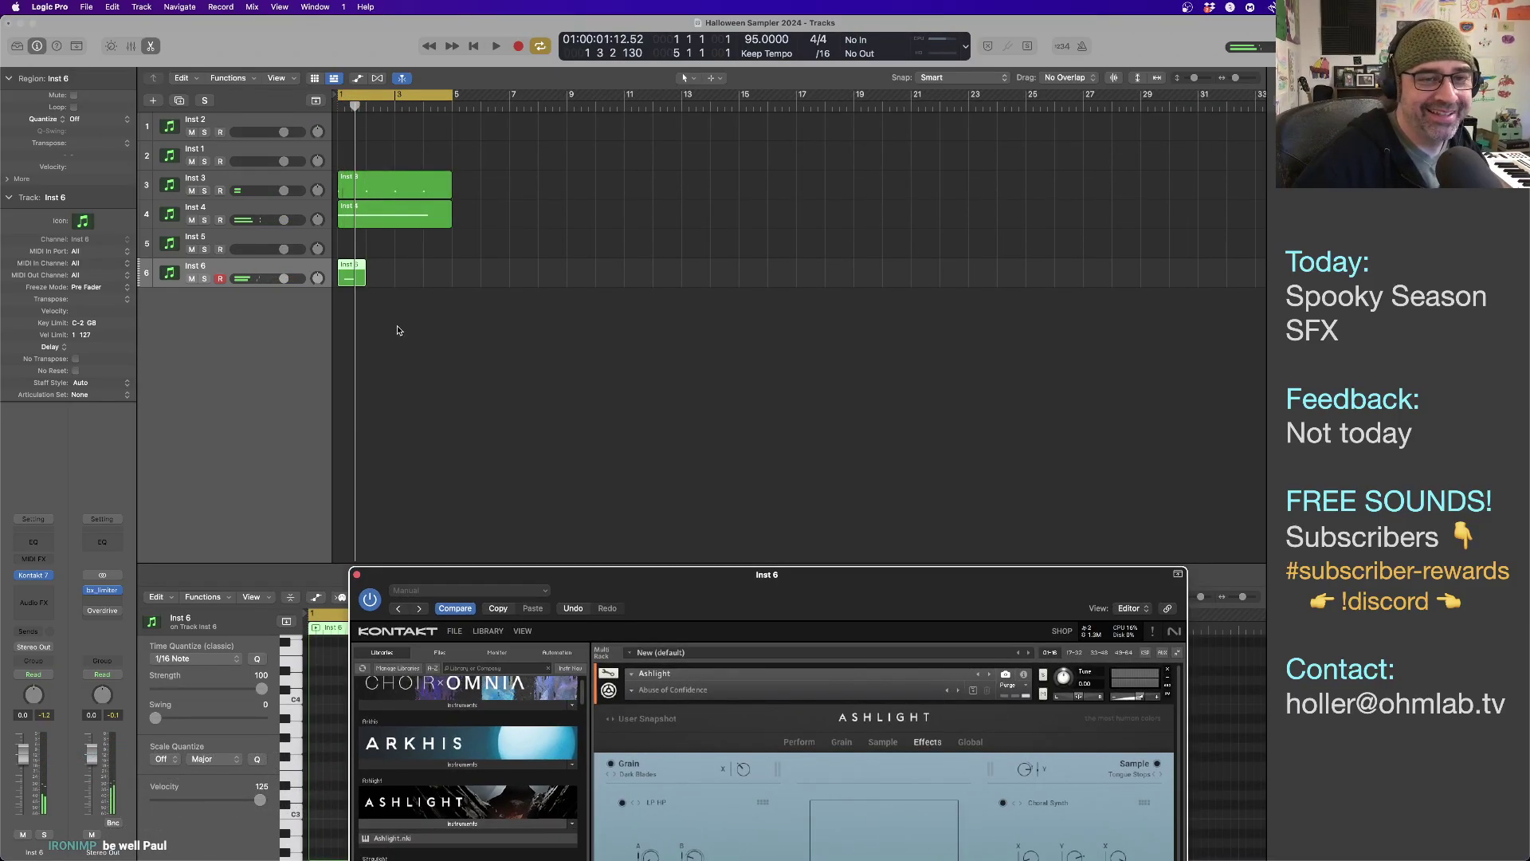
key("z")
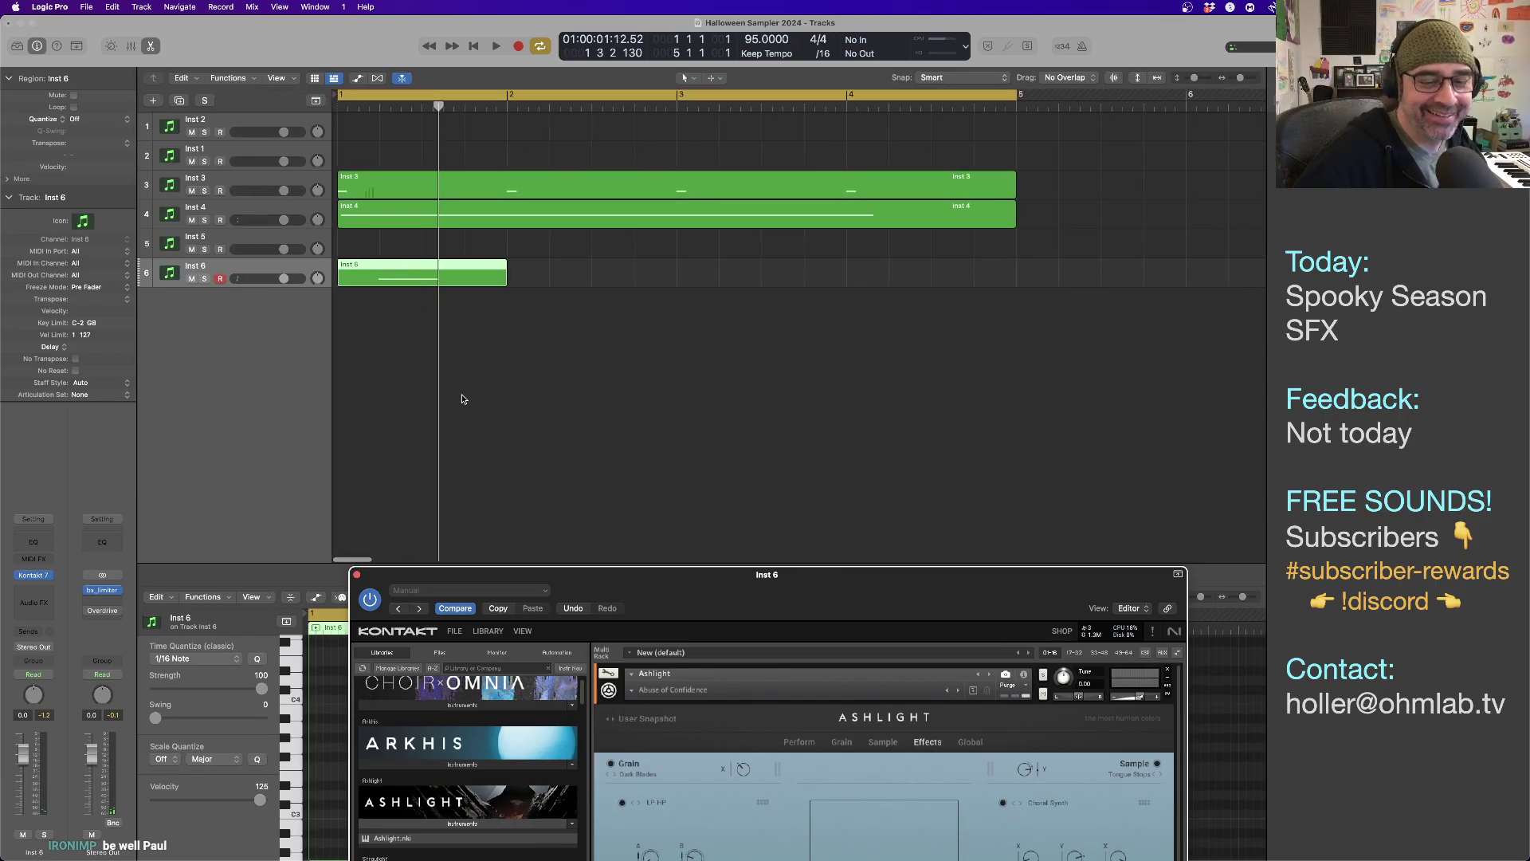
left_click_drag(528, 574, 746, 546)
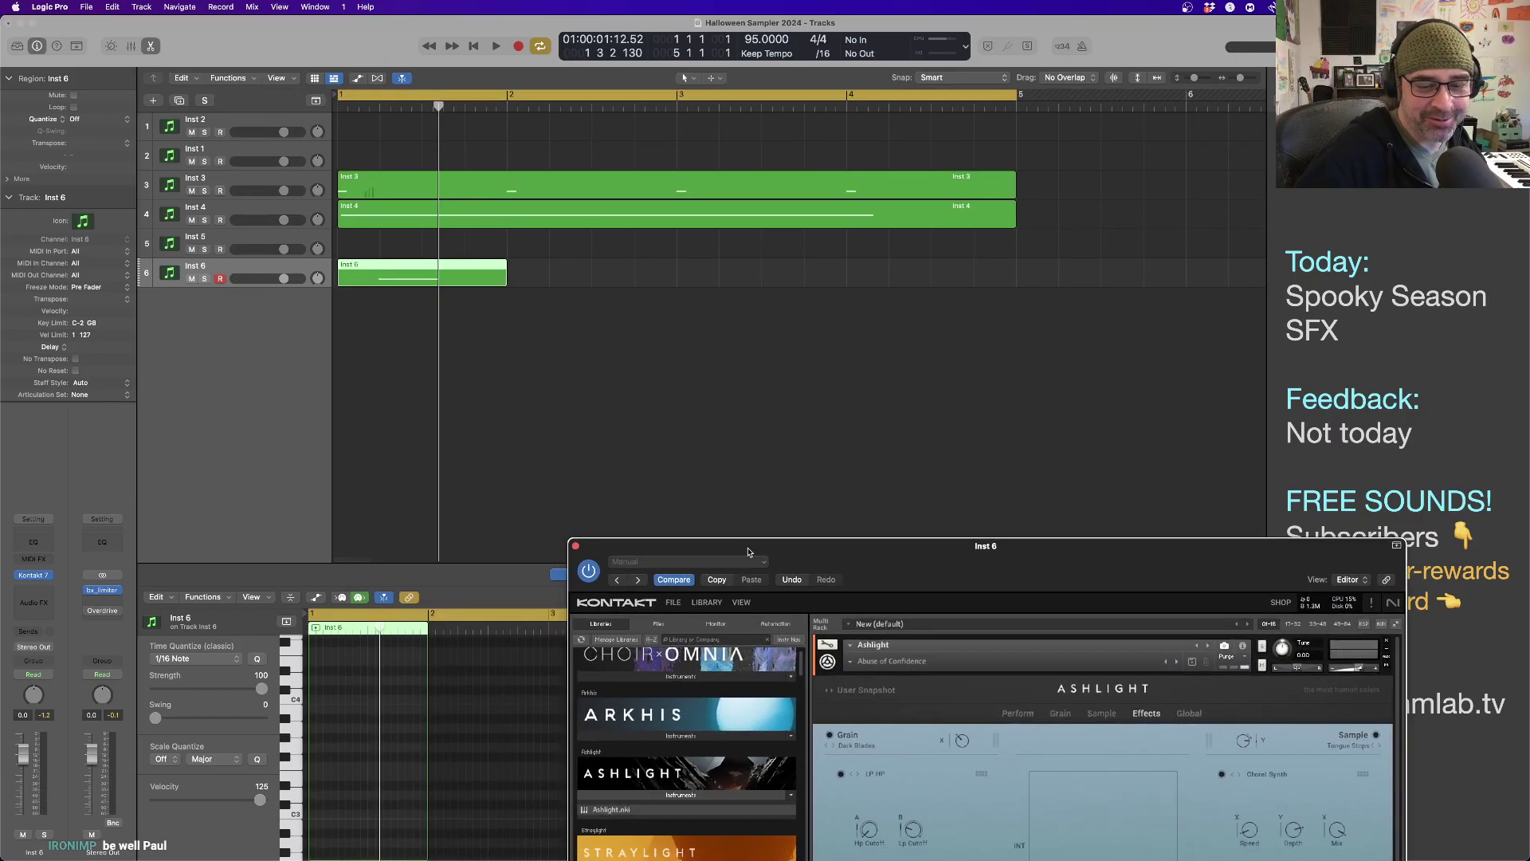
Set the Piano Roll to snap notes to absolute value and move the recorded Inst 6 note to the start of bar 1.
left_click(412, 275)
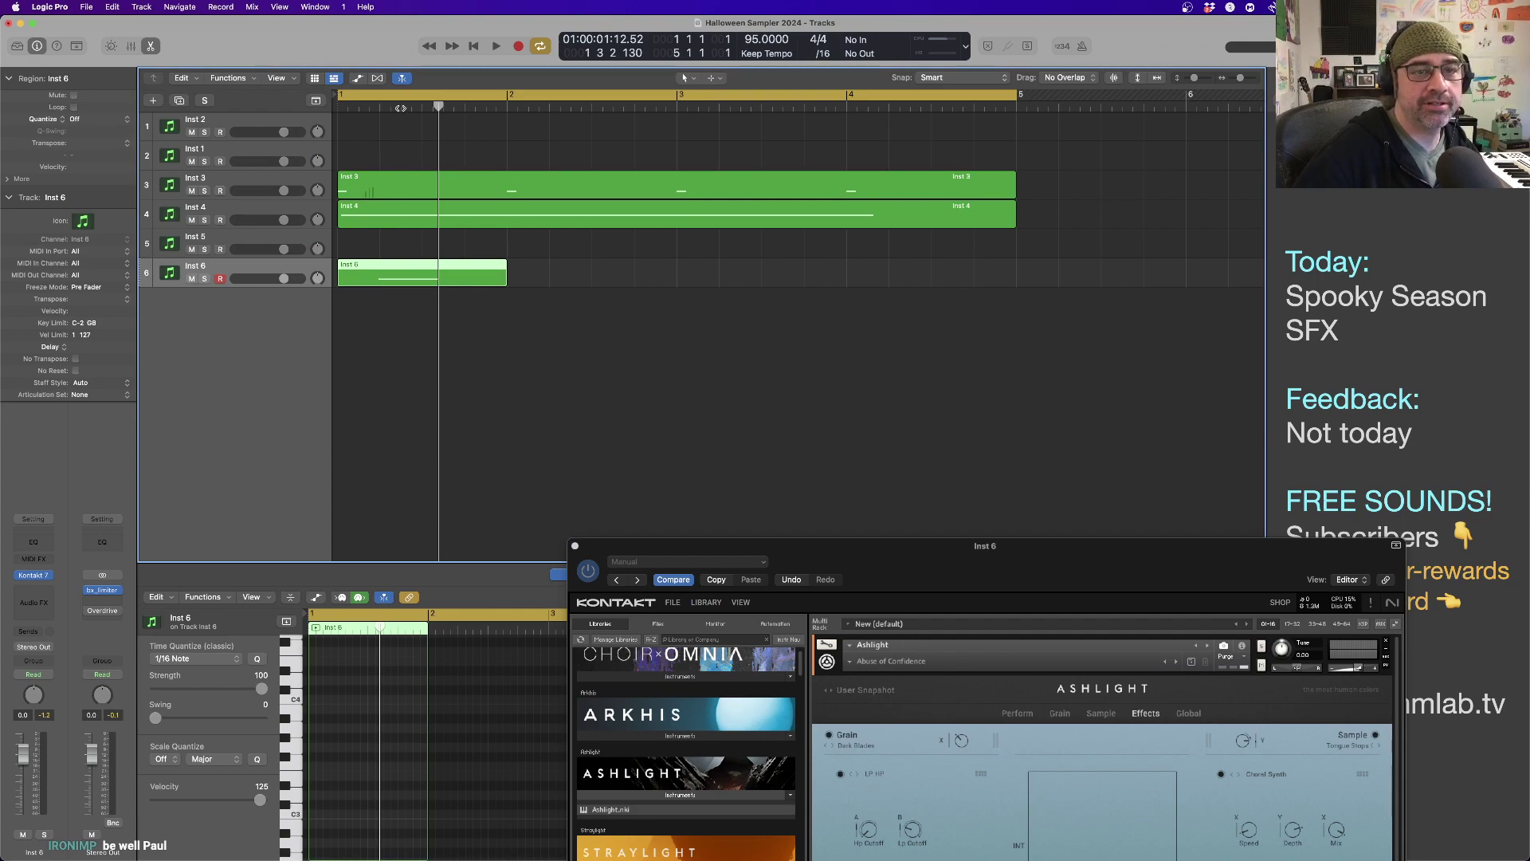
left_click(401, 107)
scroll(375, 711, "up", 5)
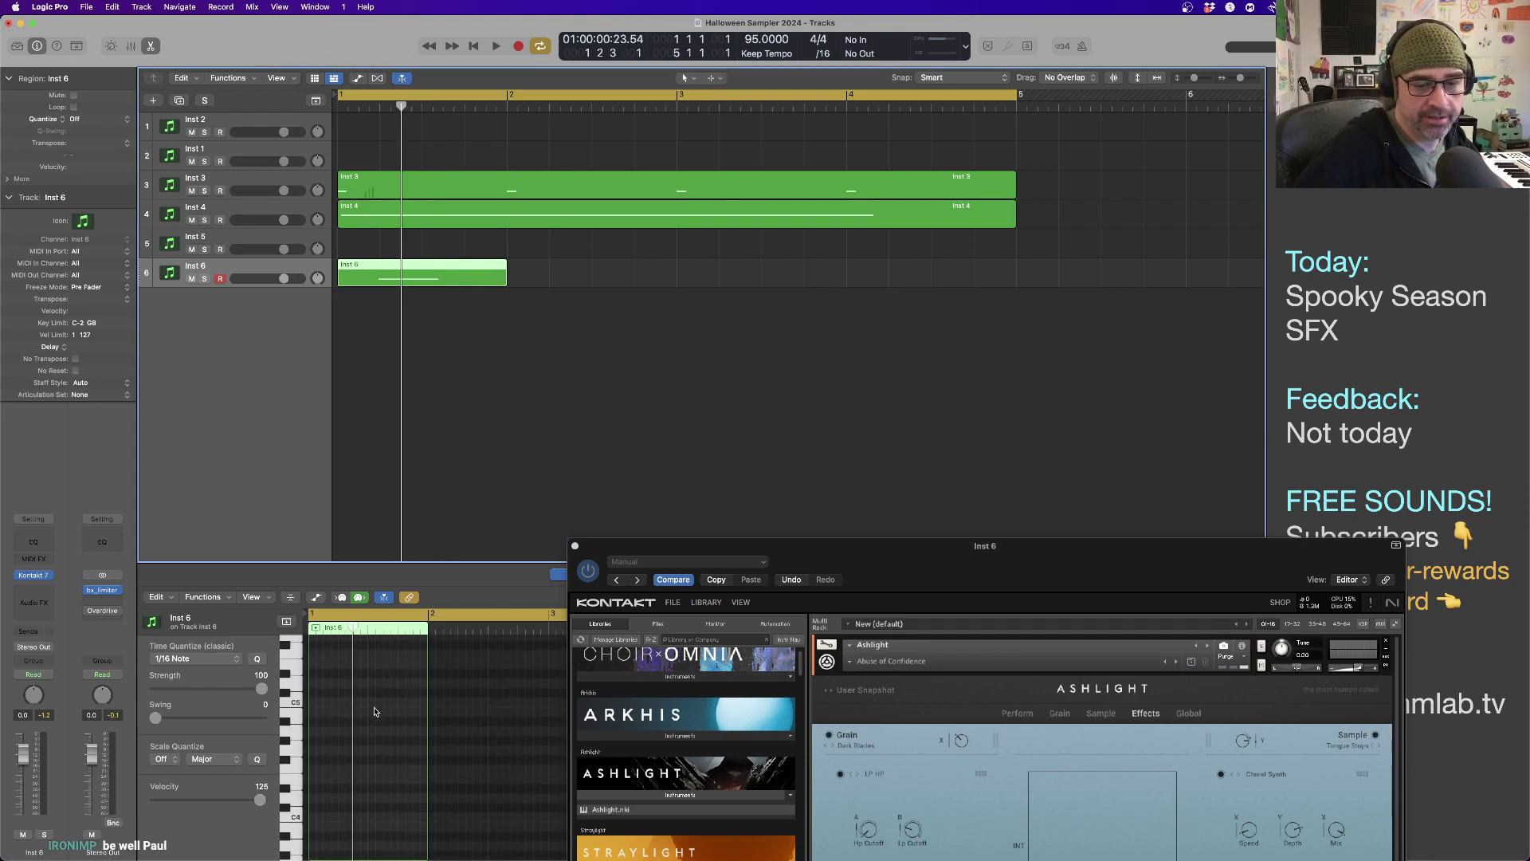
scroll(375, 711, "down", 10)
left_click_drag(347, 679, 333, 680)
left_click(574, 546)
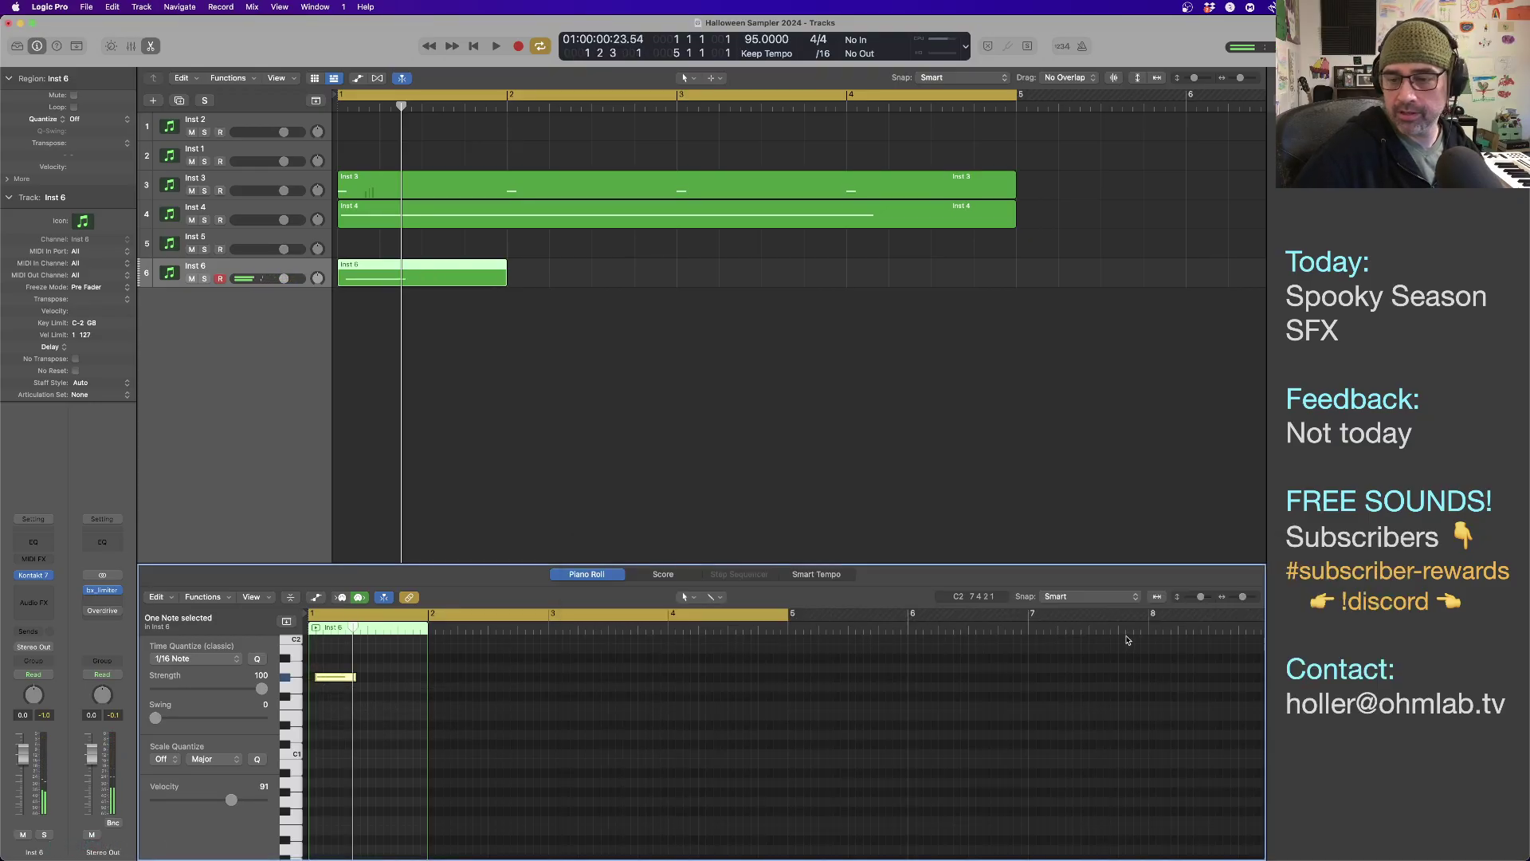
left_click(1116, 596)
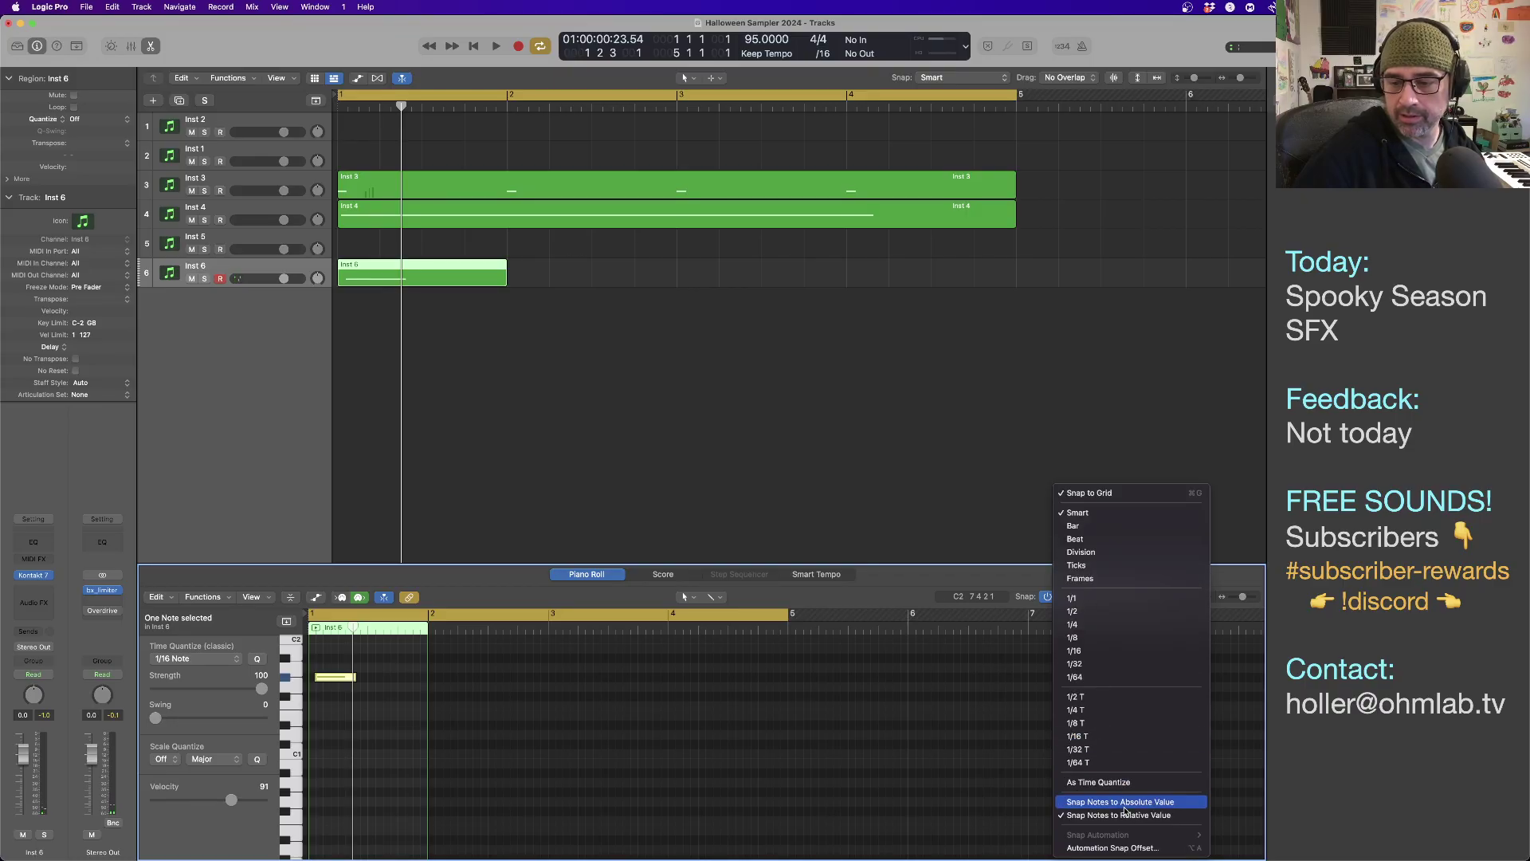
left_click(1124, 802)
left_click_drag(337, 680, 331, 682)
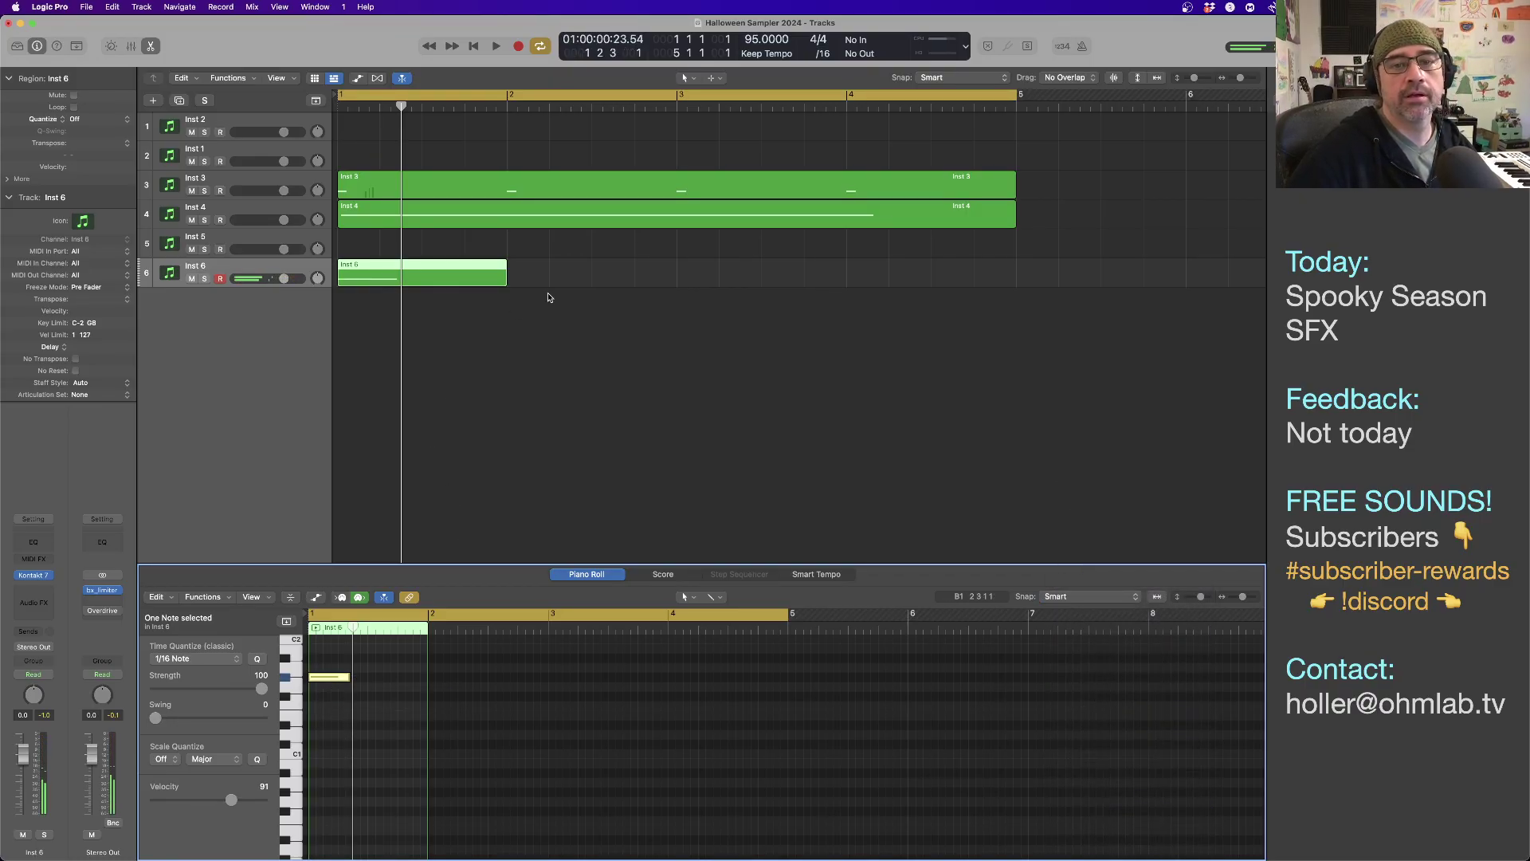
Extend the Inst 6 region and its note to the start of bar 5, and save the project.
scroll(538, 291, "down", 3)
left_click_drag(388, 279, 524, 282)
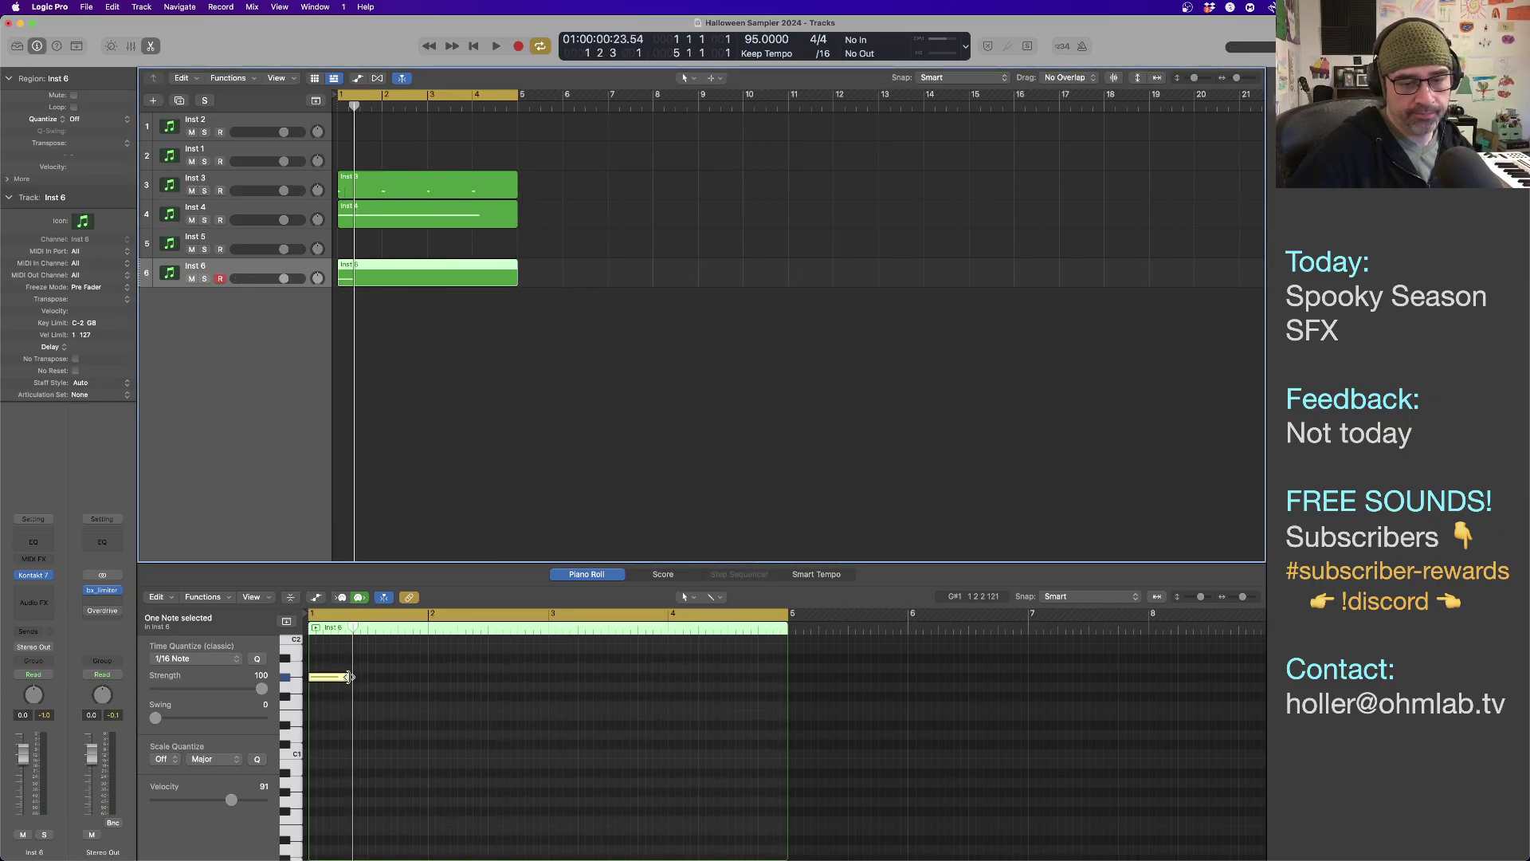
left_click_drag(348, 677, 787, 677)
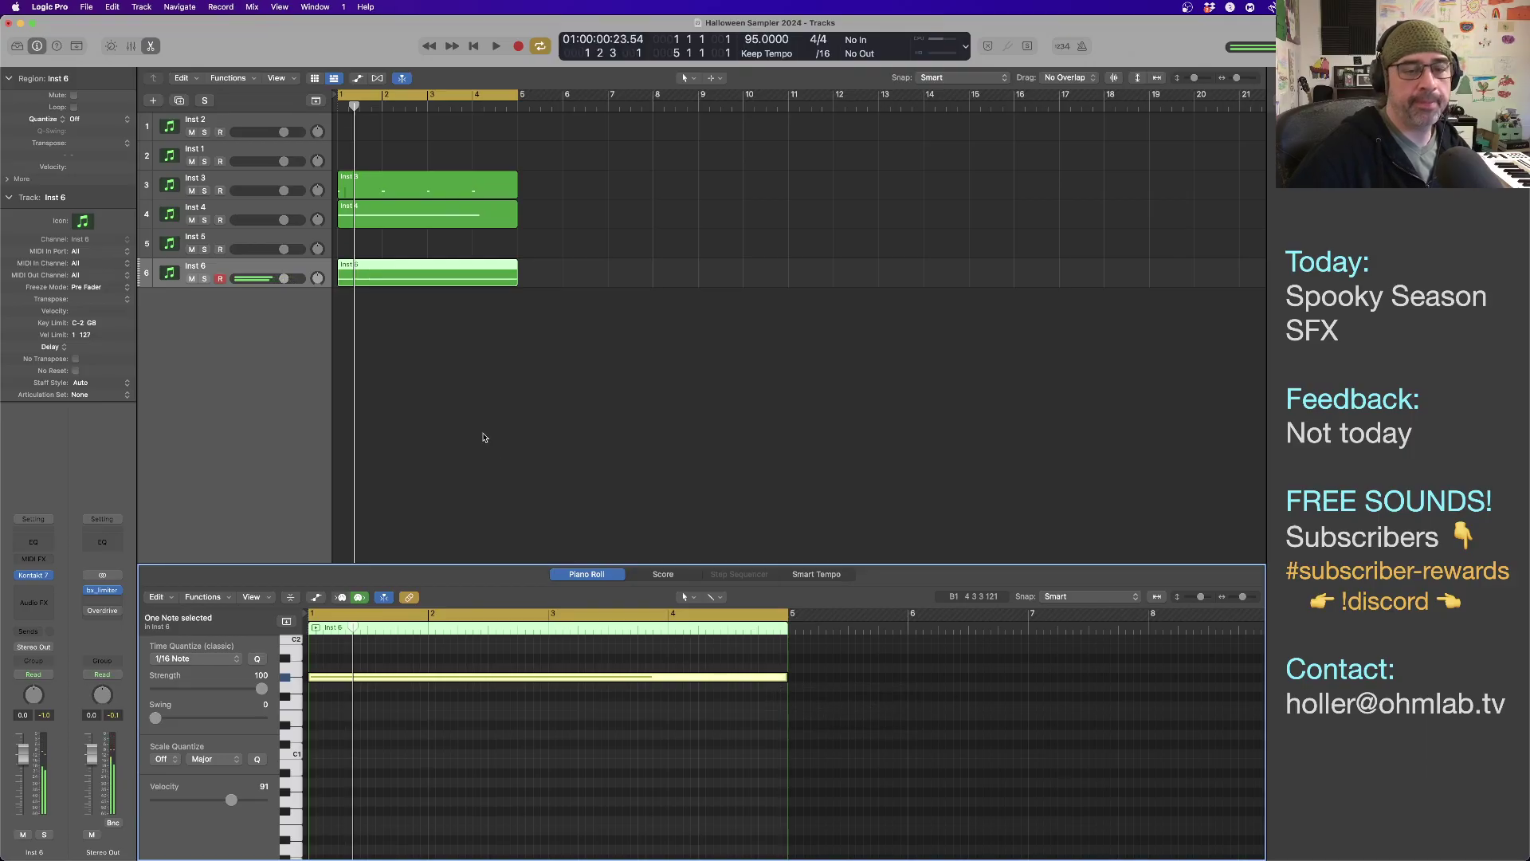
left_click(483, 437)
key("super+s")
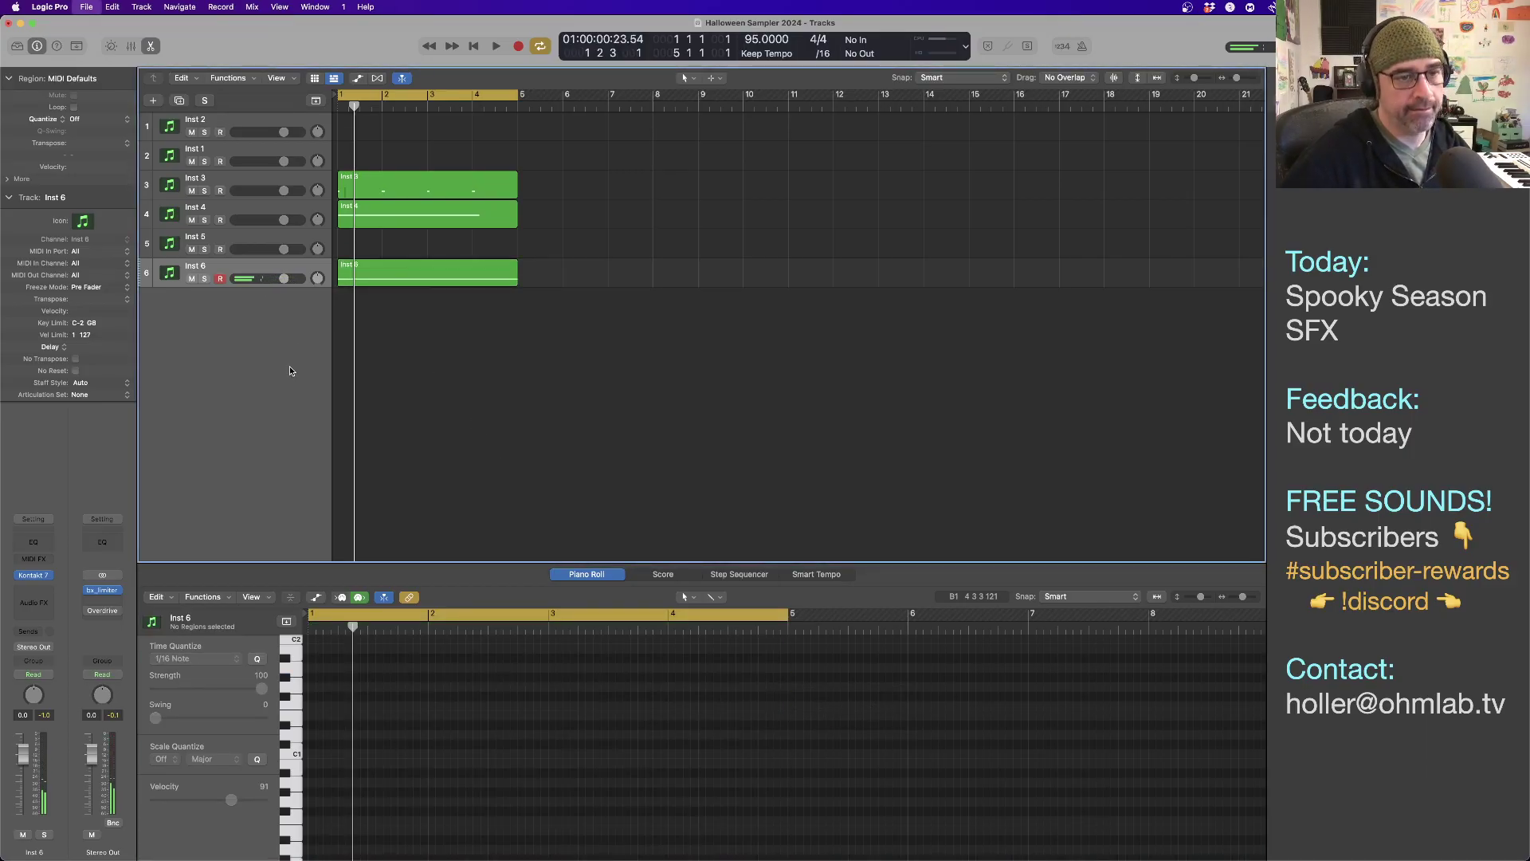
Add two more instrument tracks, Inst 7 and Inst 8, and load the Ultrabeat drum machine on Inst 8.
double_click(261, 358)
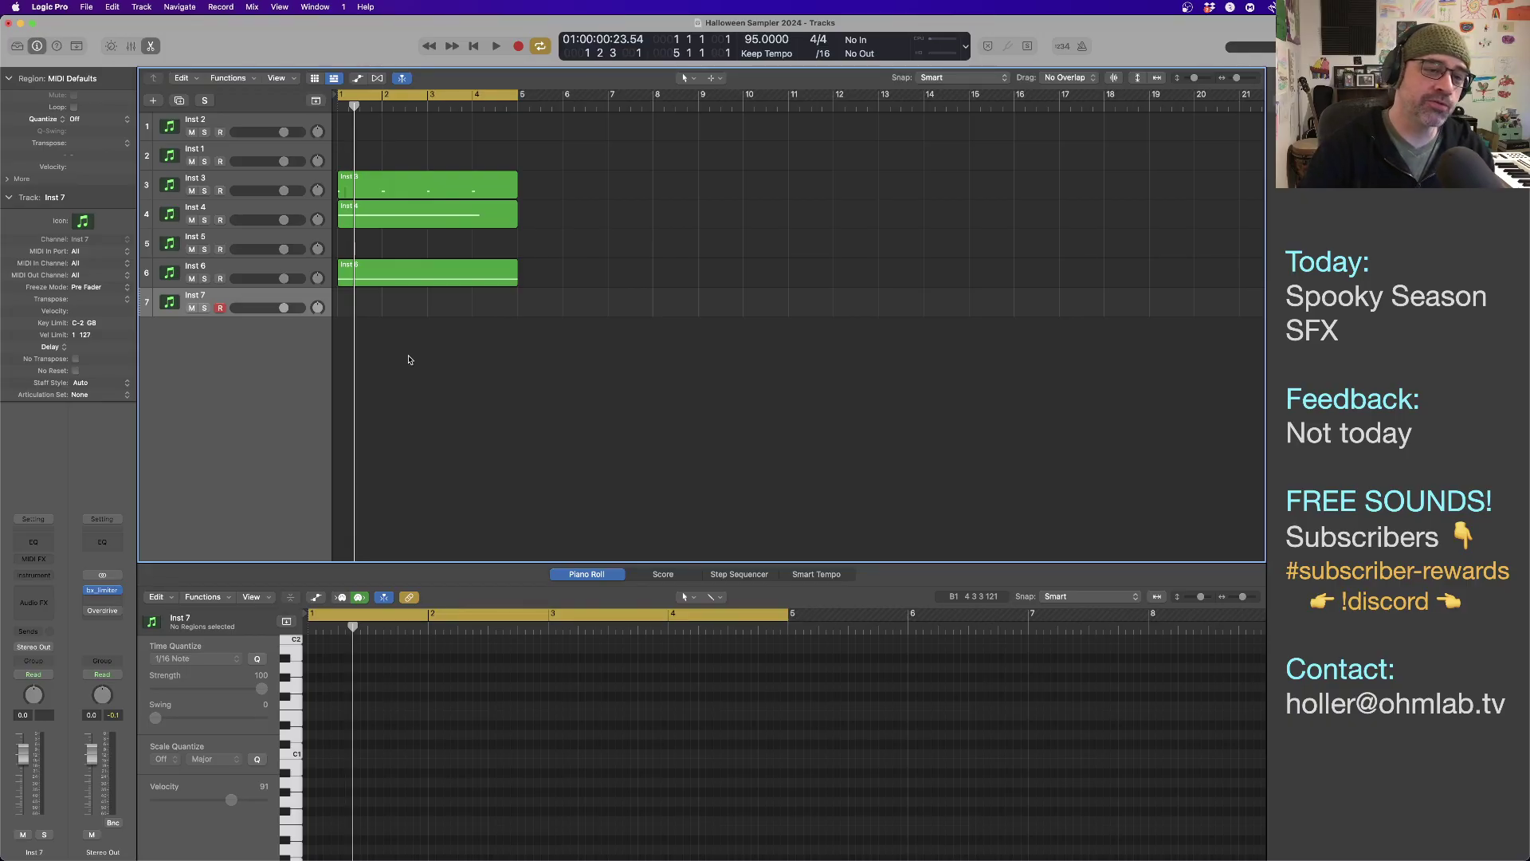
double_click(223, 368)
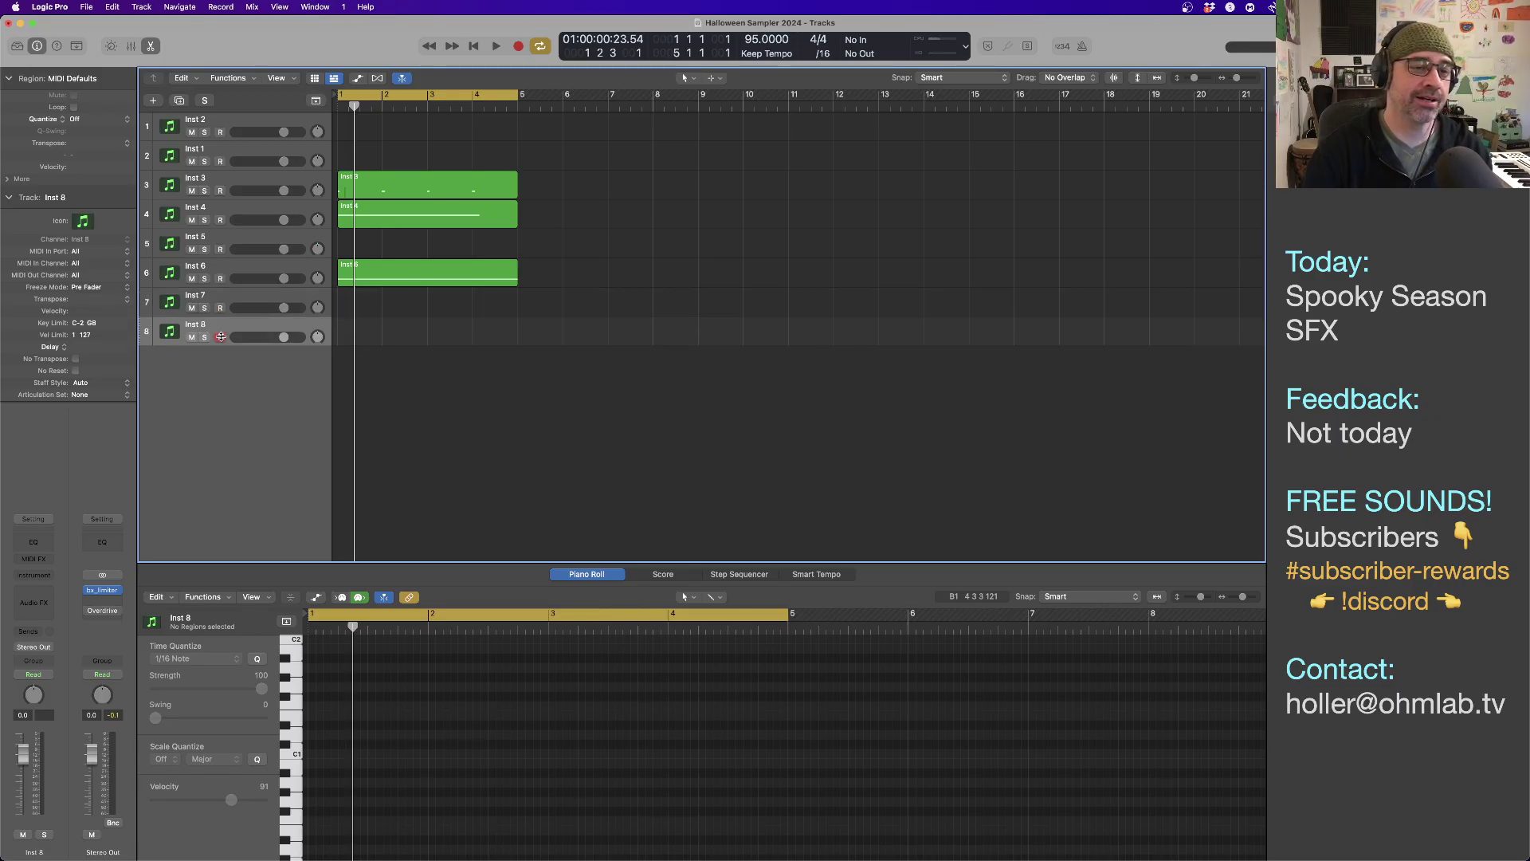
left_click(51, 577)
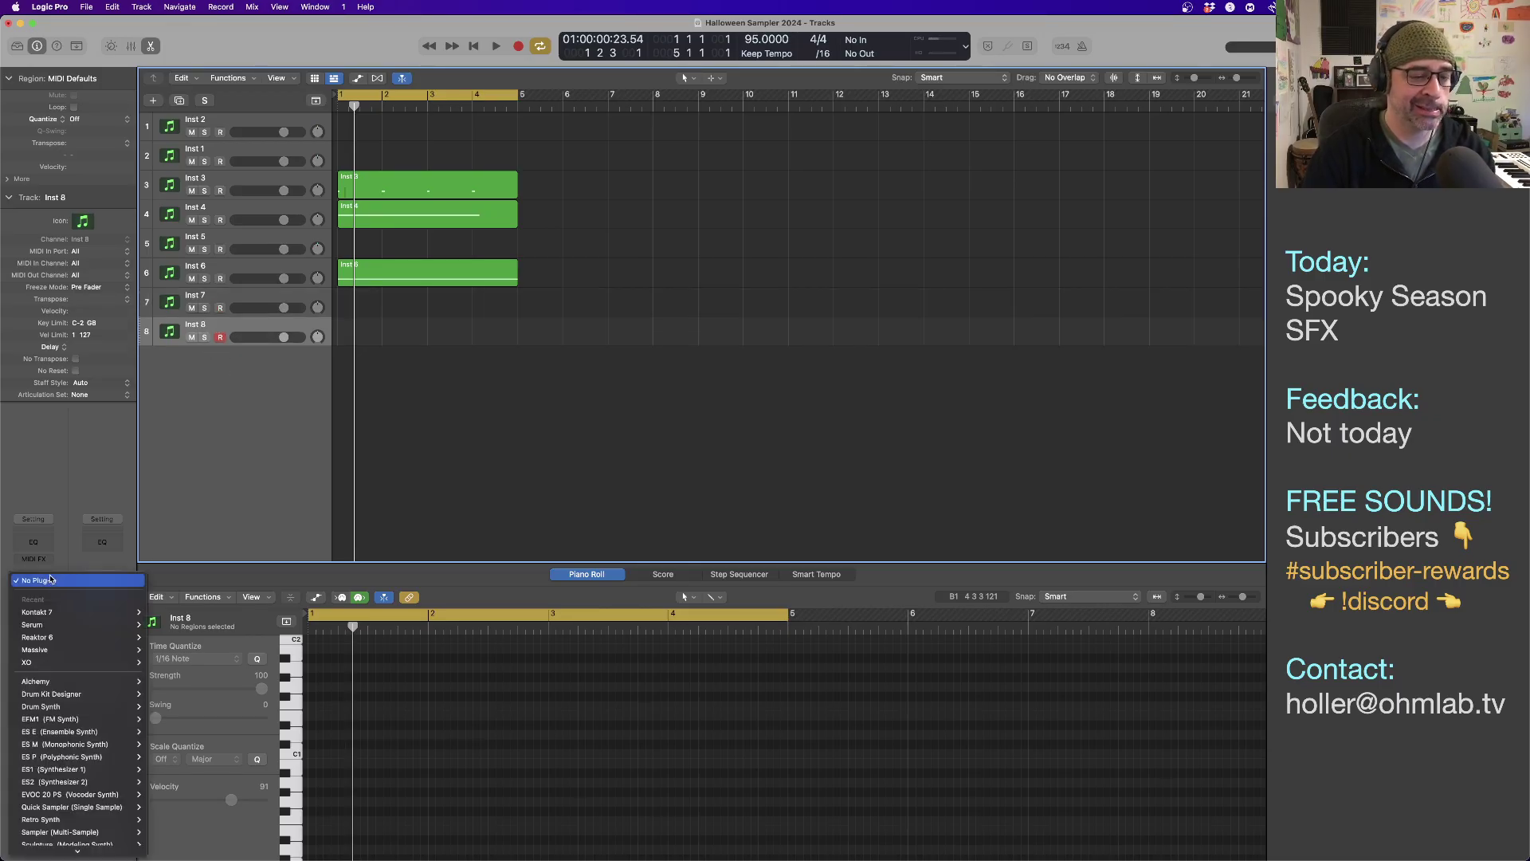
mouse_move(112, 665)
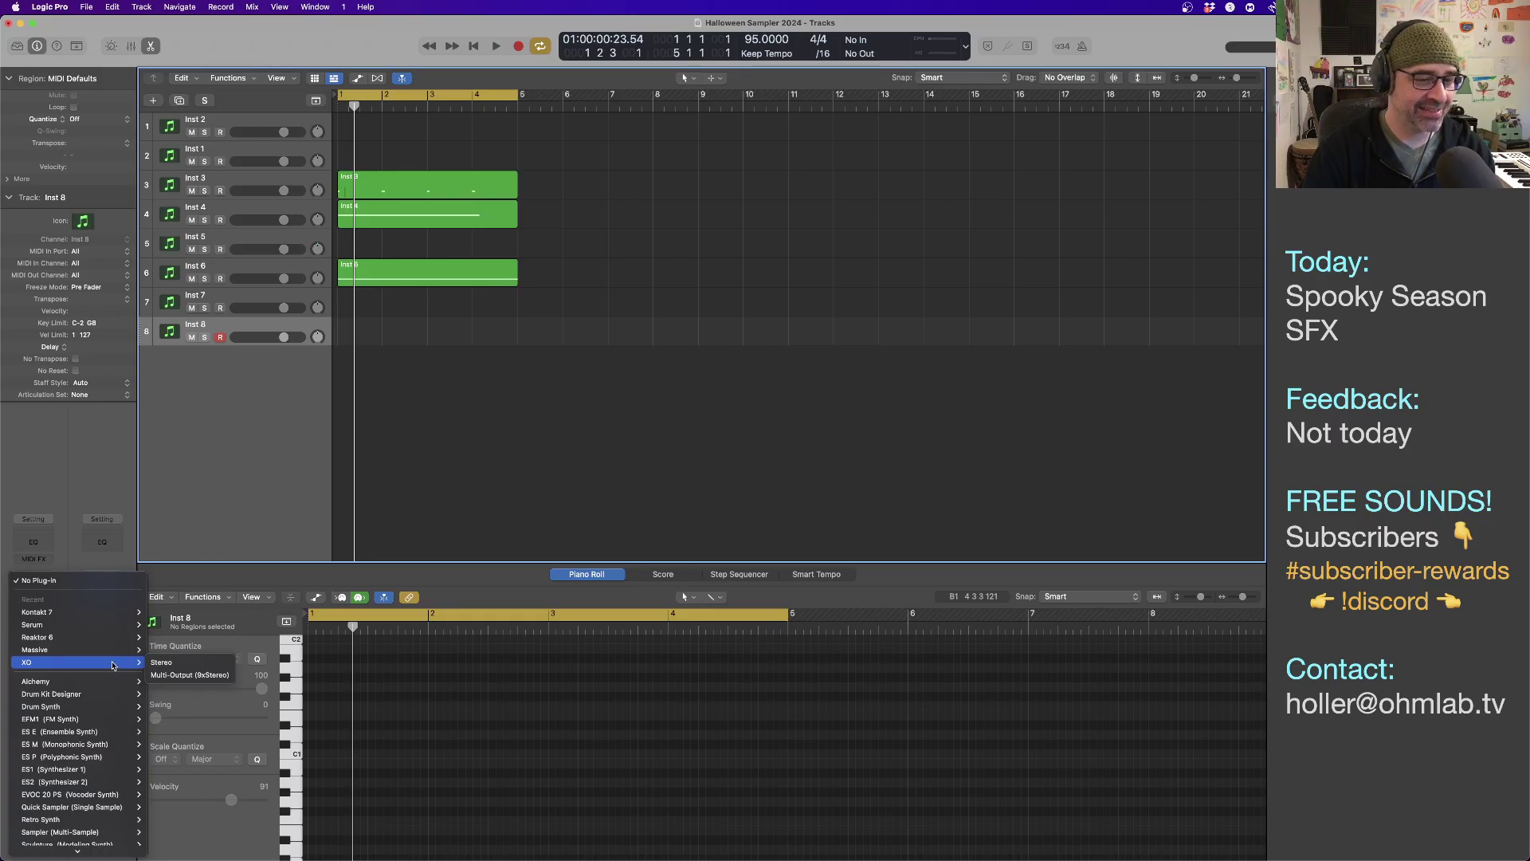
scroll(101, 798, "down", 5)
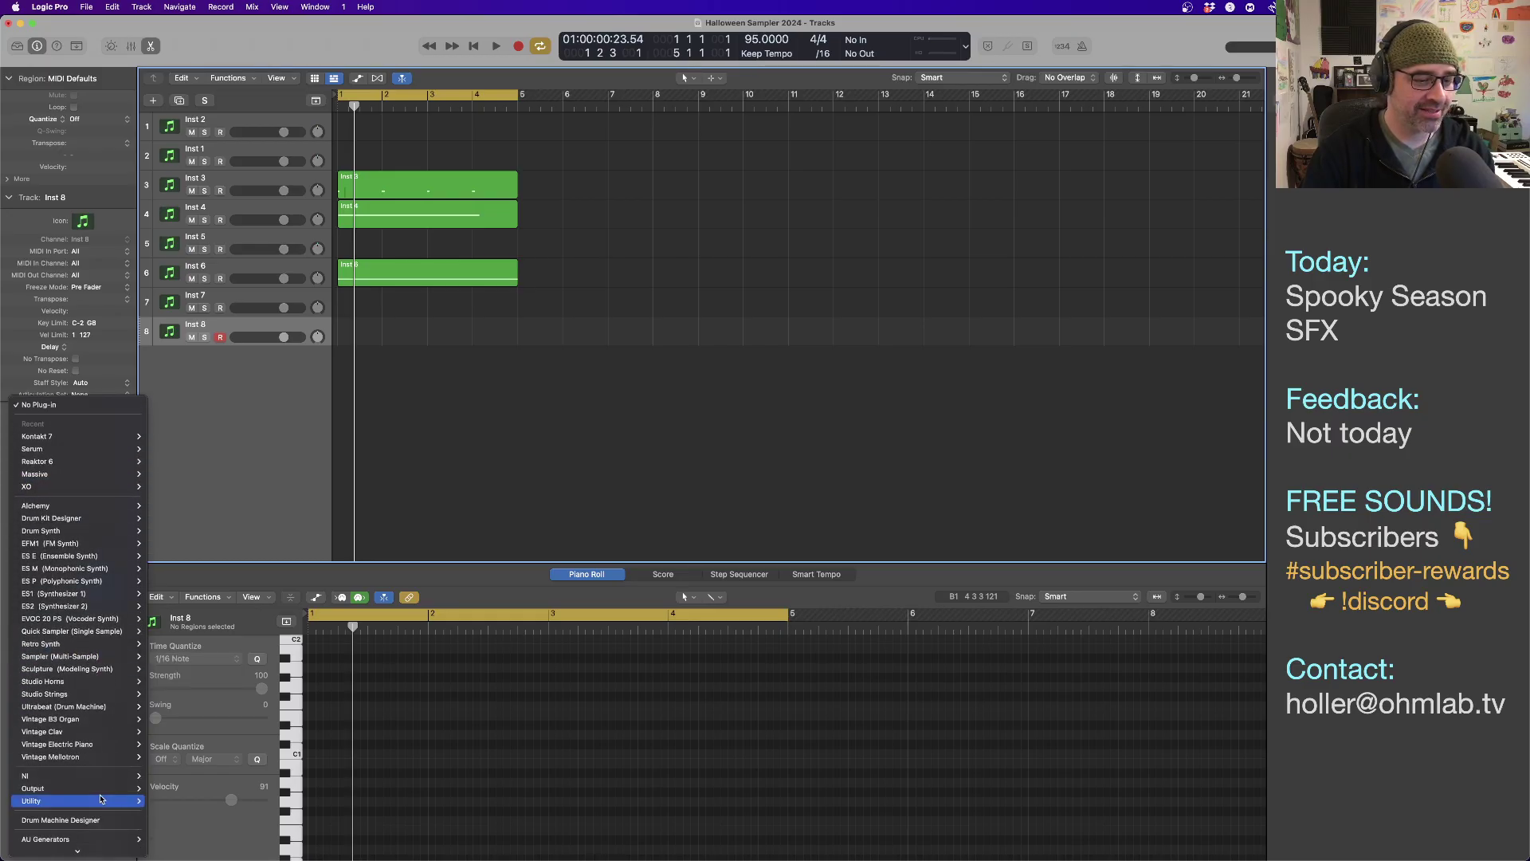
mouse_move(82, 738)
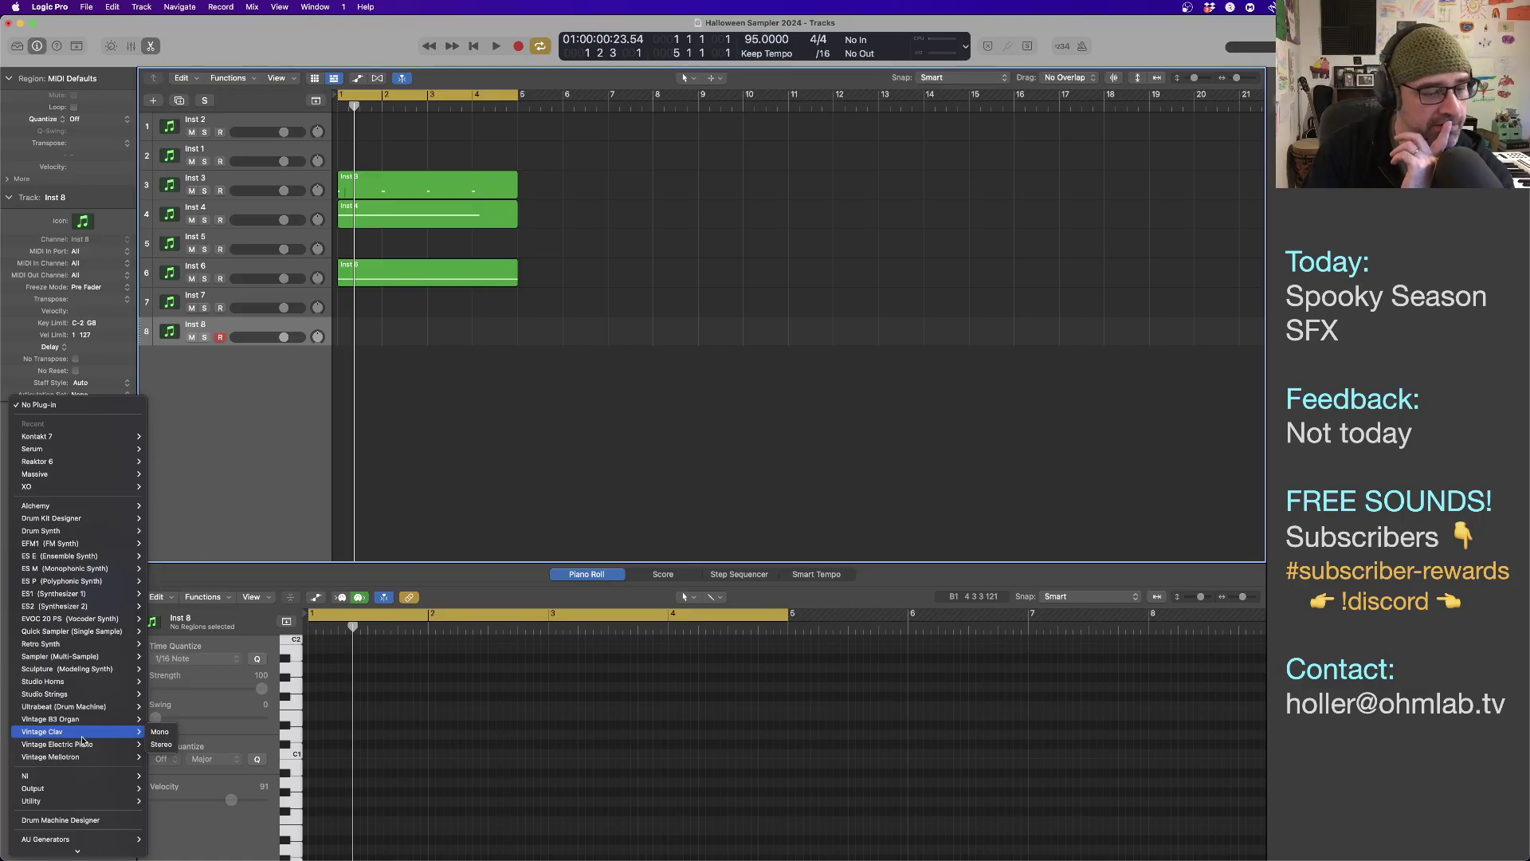
scroll(84, 749, "down", 1)
mouse_move(86, 751)
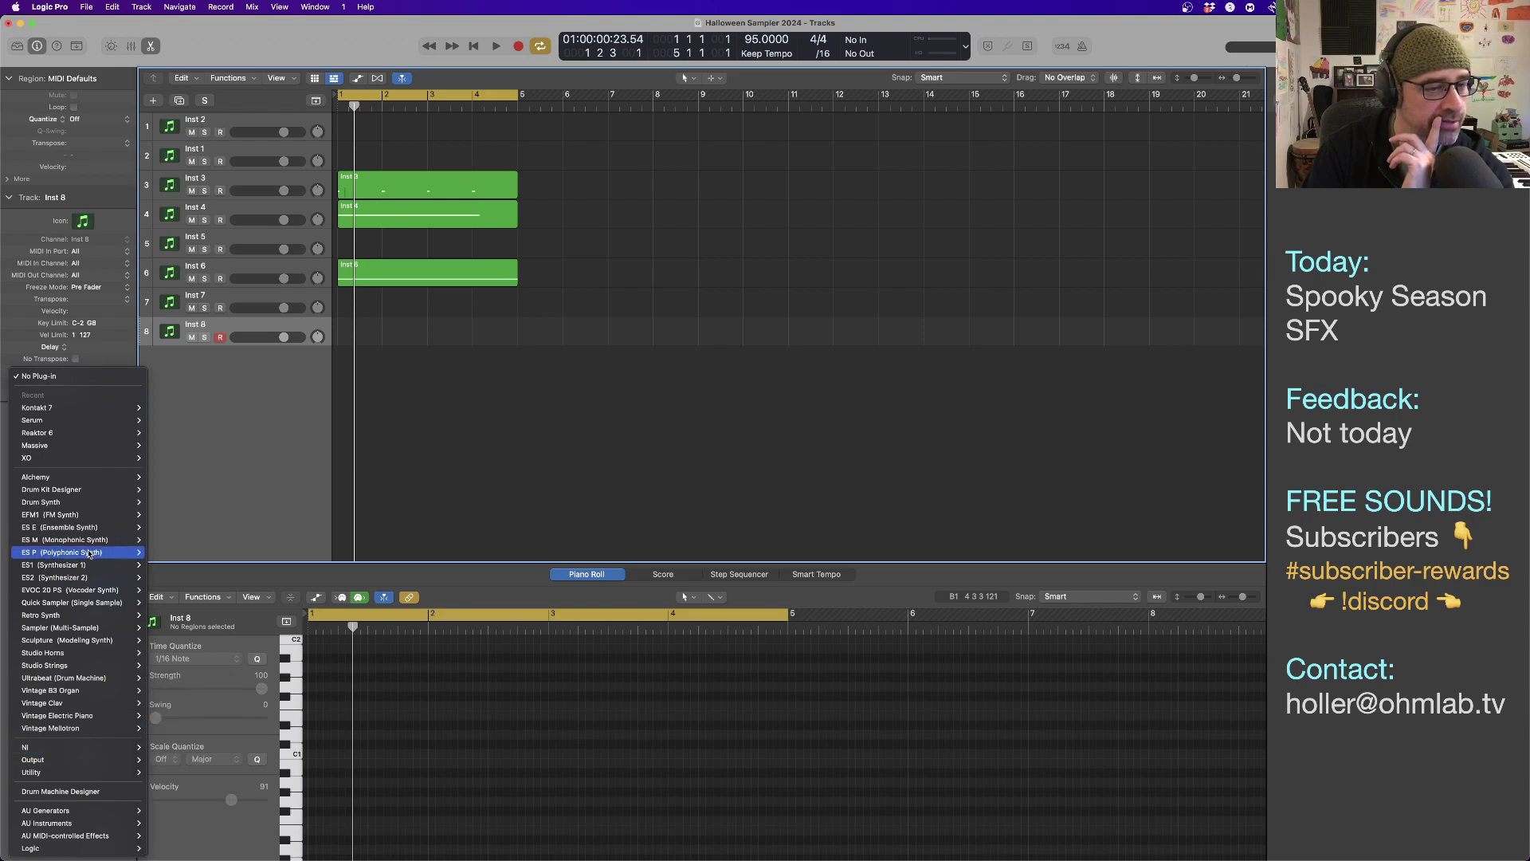
mouse_move(82, 527)
mouse_move(81, 451)
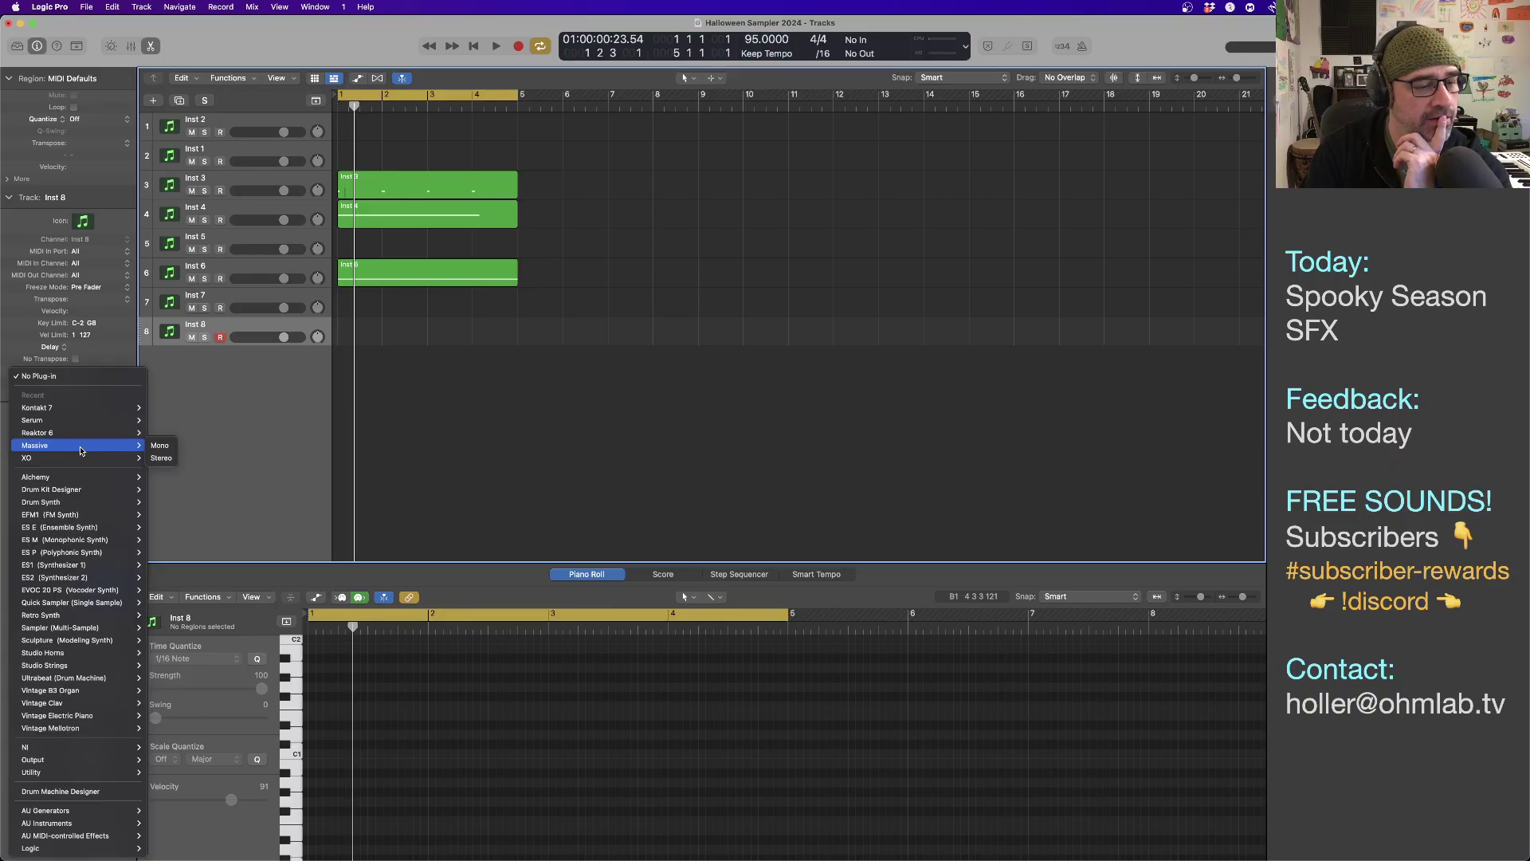
mouse_move(84, 677)
left_click(165, 677)
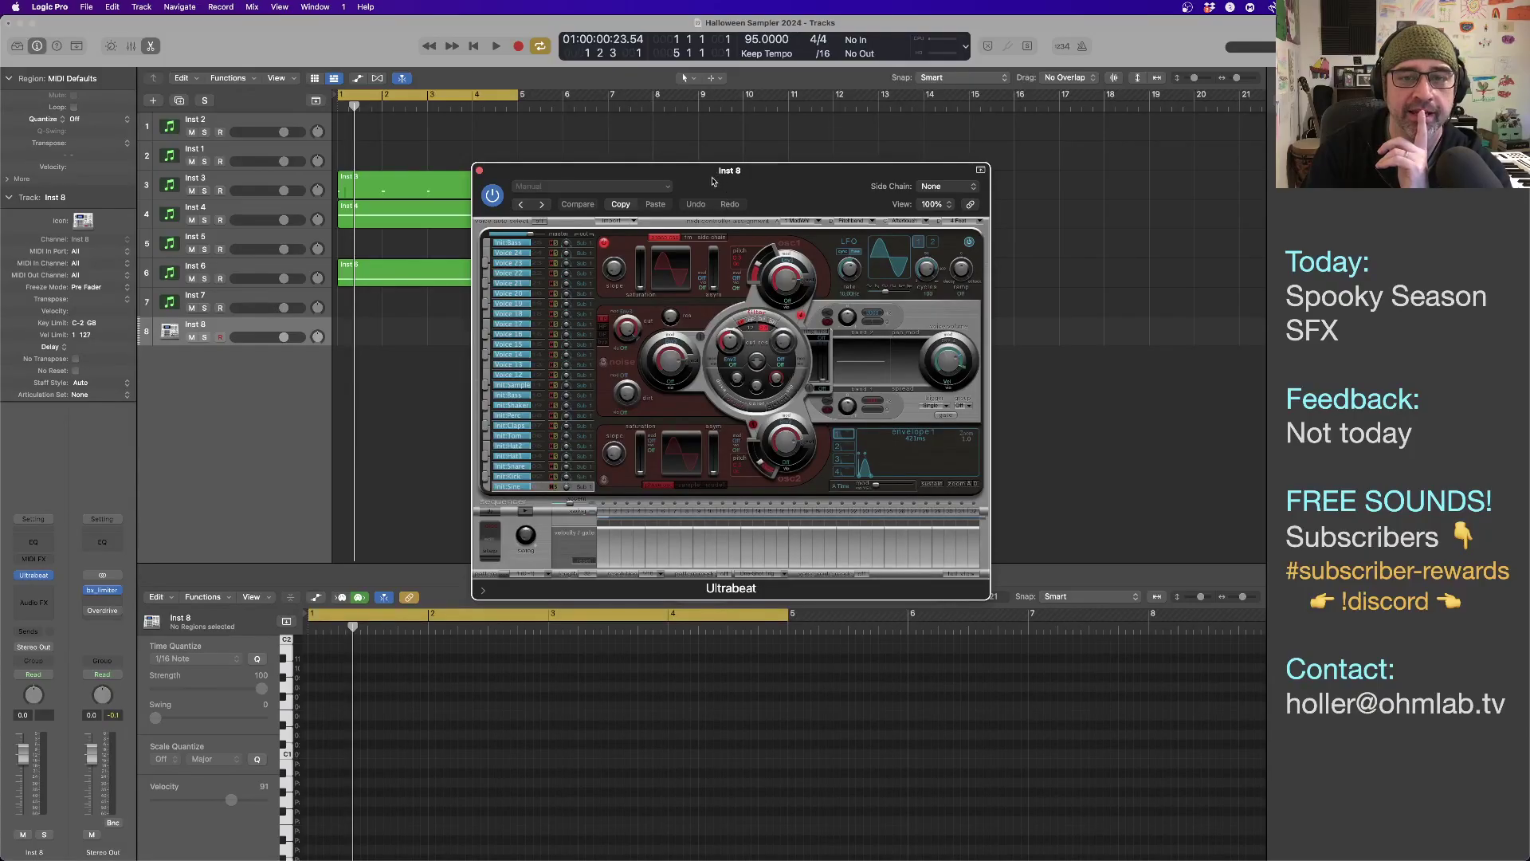
Audition the SF 404 Aggressive & Raw Kit and the SF 404 Clicks & Noise Kit in Ultrabeat.
left_click_drag(713, 181, 764, 71)
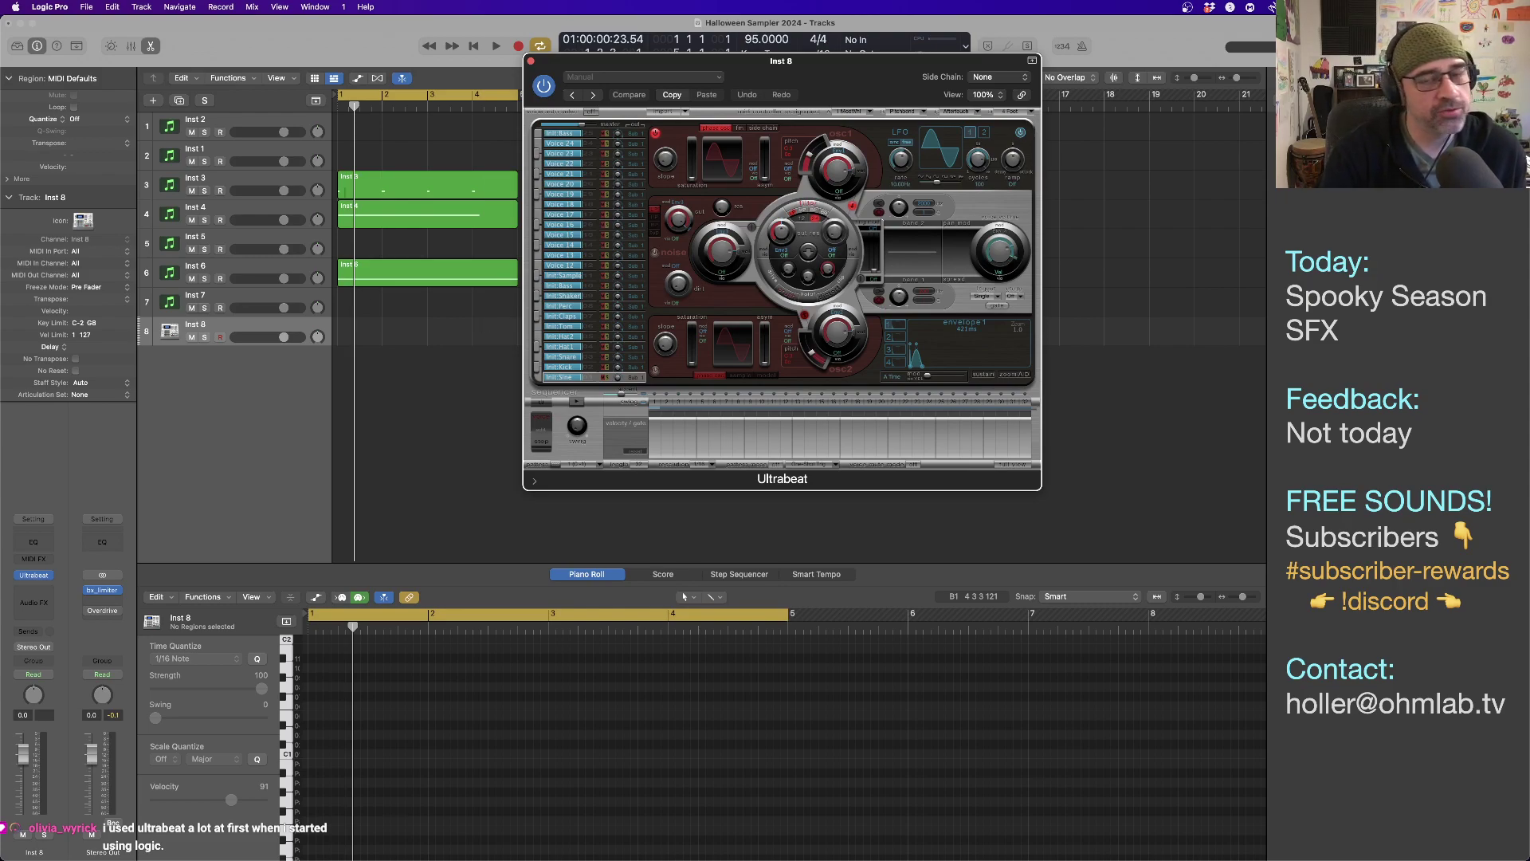
left_click_drag(824, 59, 843, 102)
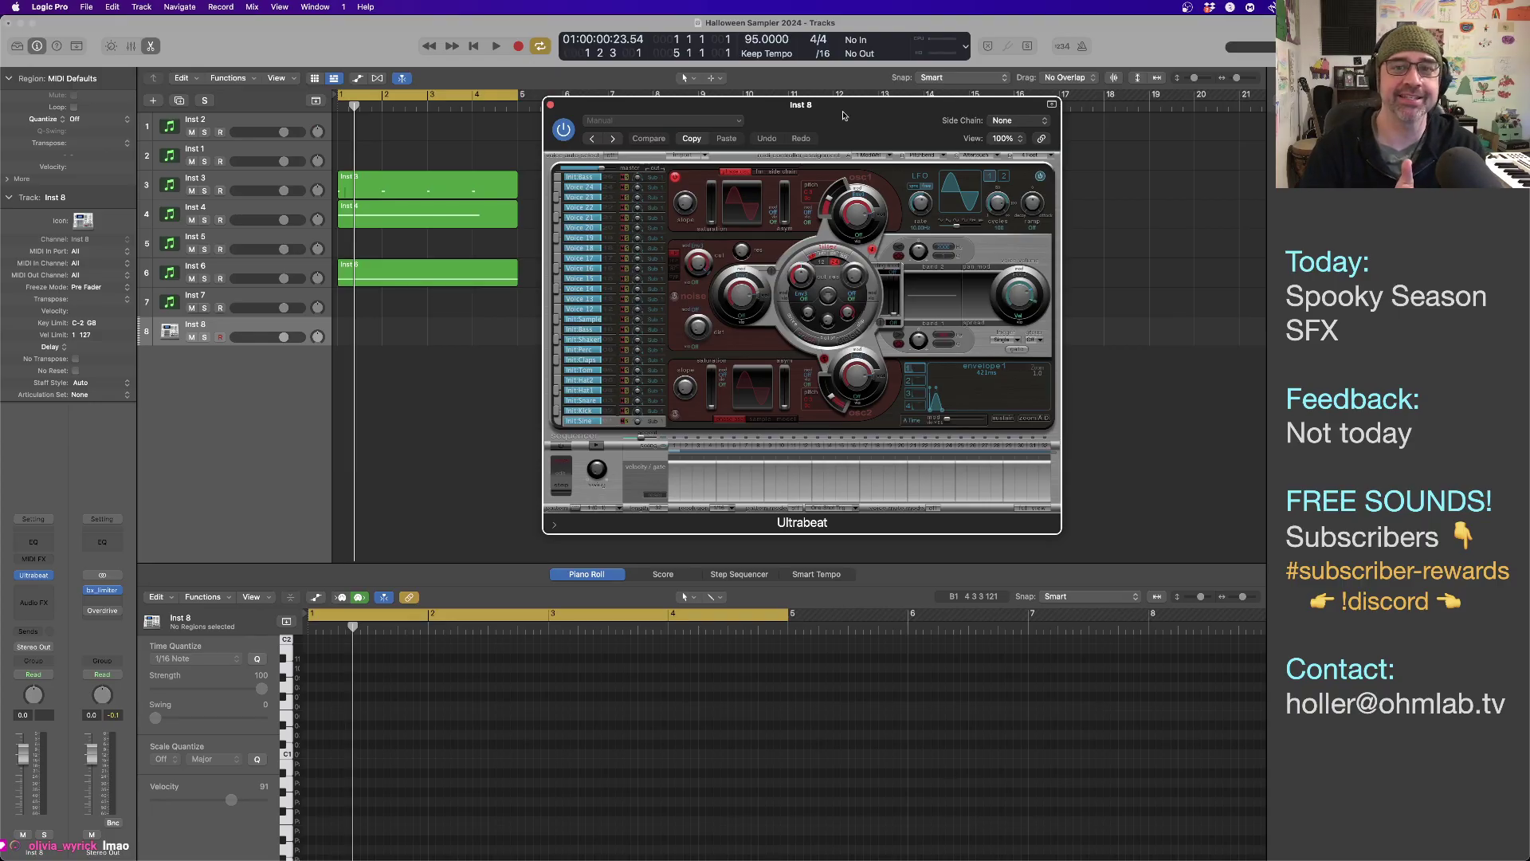
left_click(704, 122)
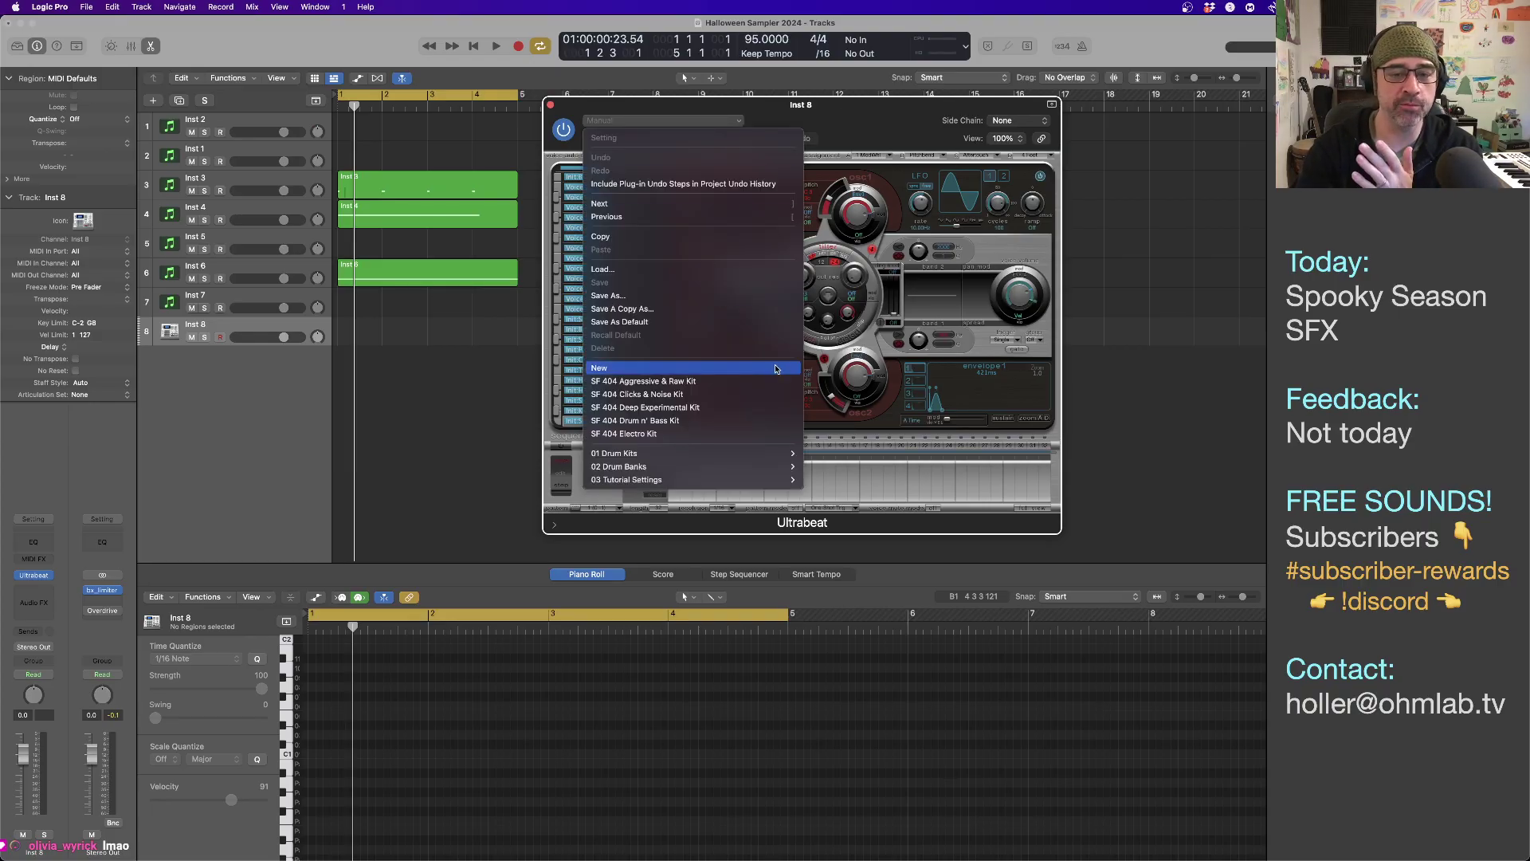
mouse_move(737, 453)
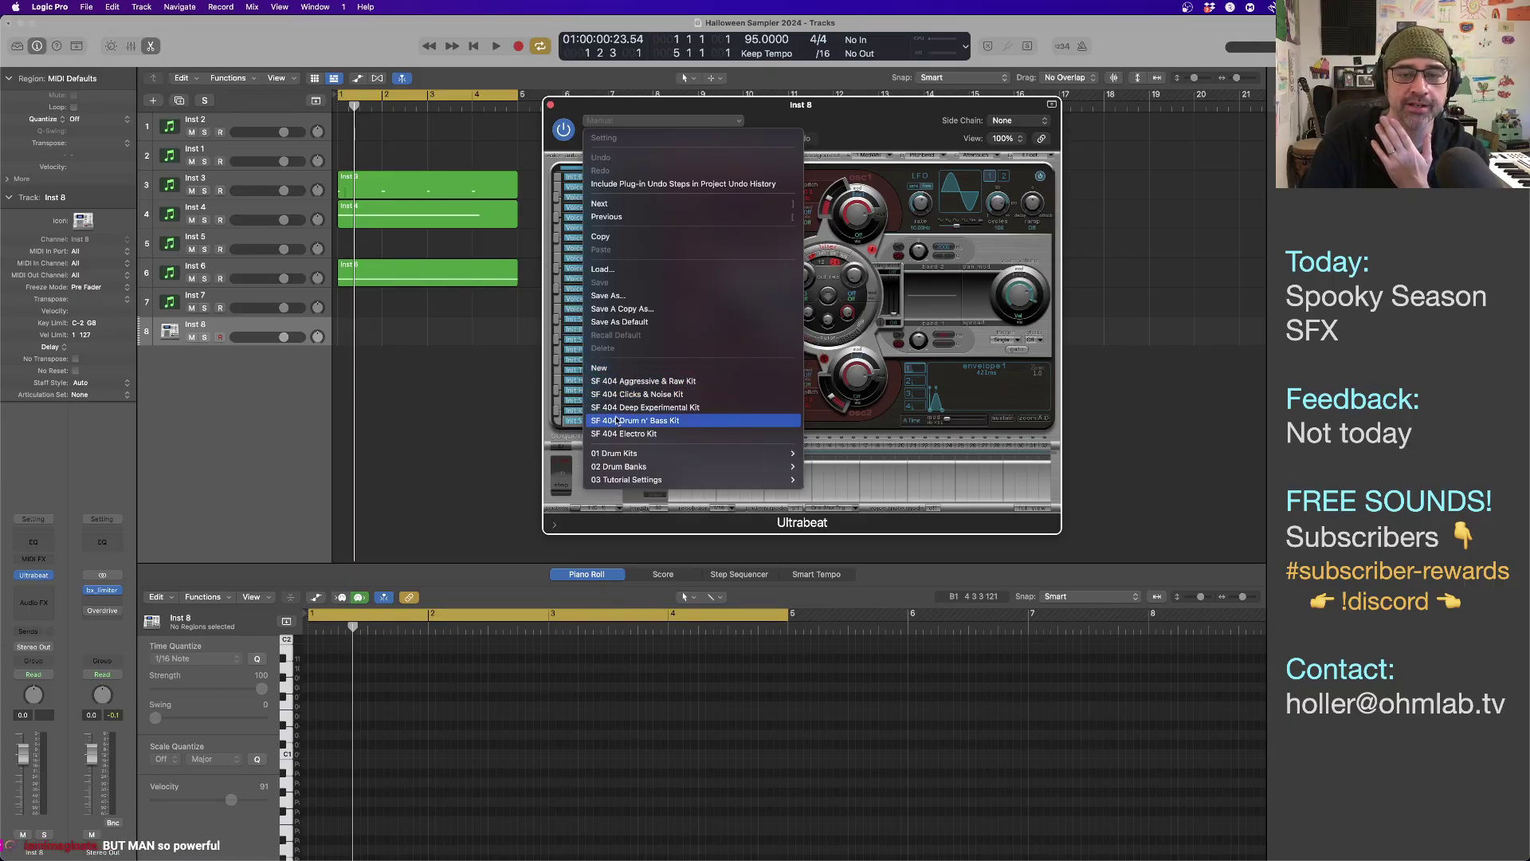
left_click(723, 381)
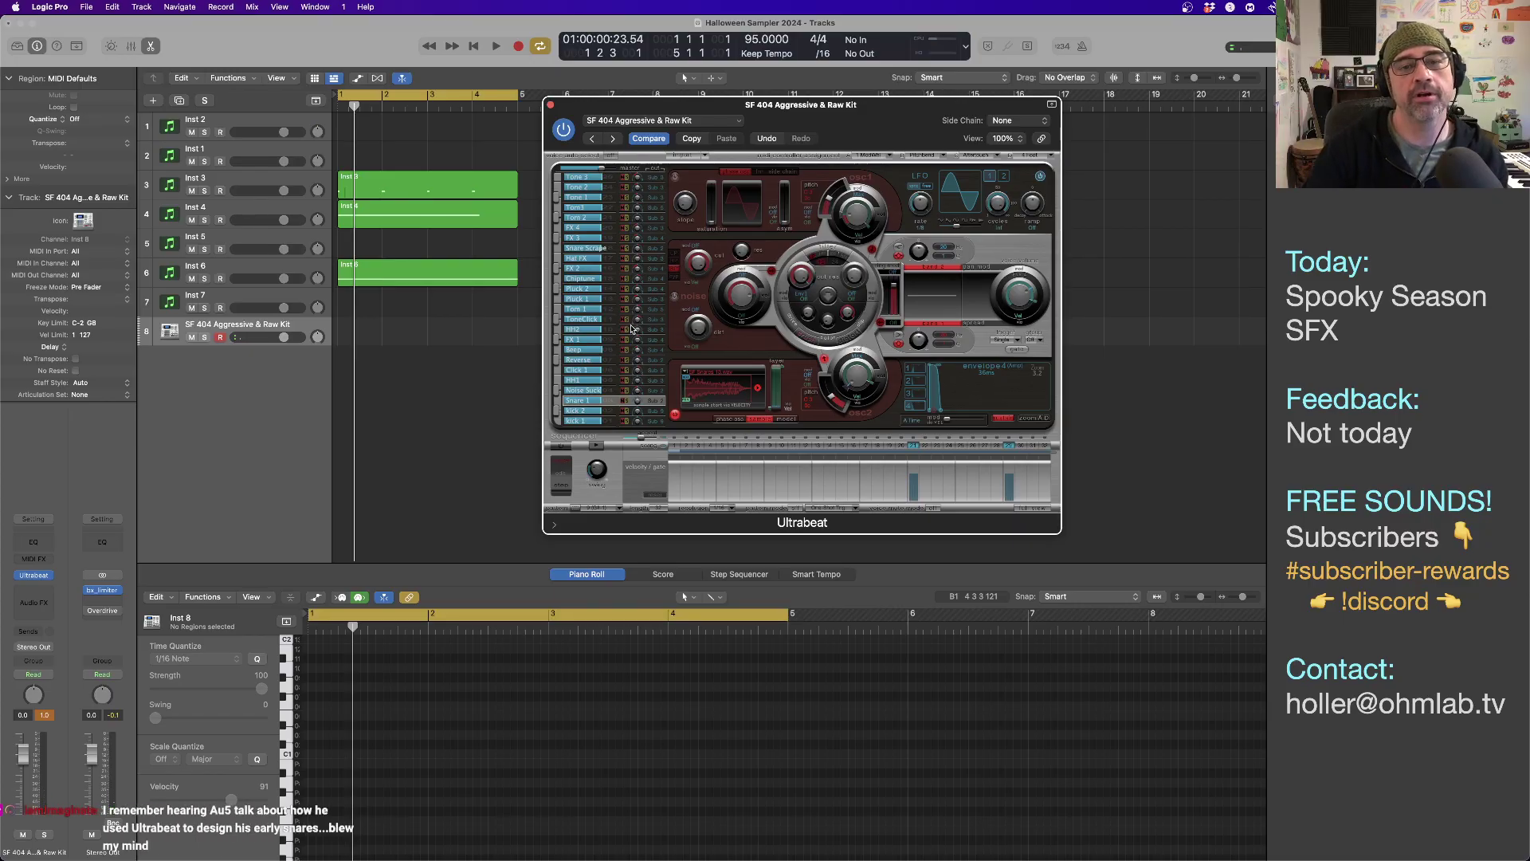
left_click(726, 124)
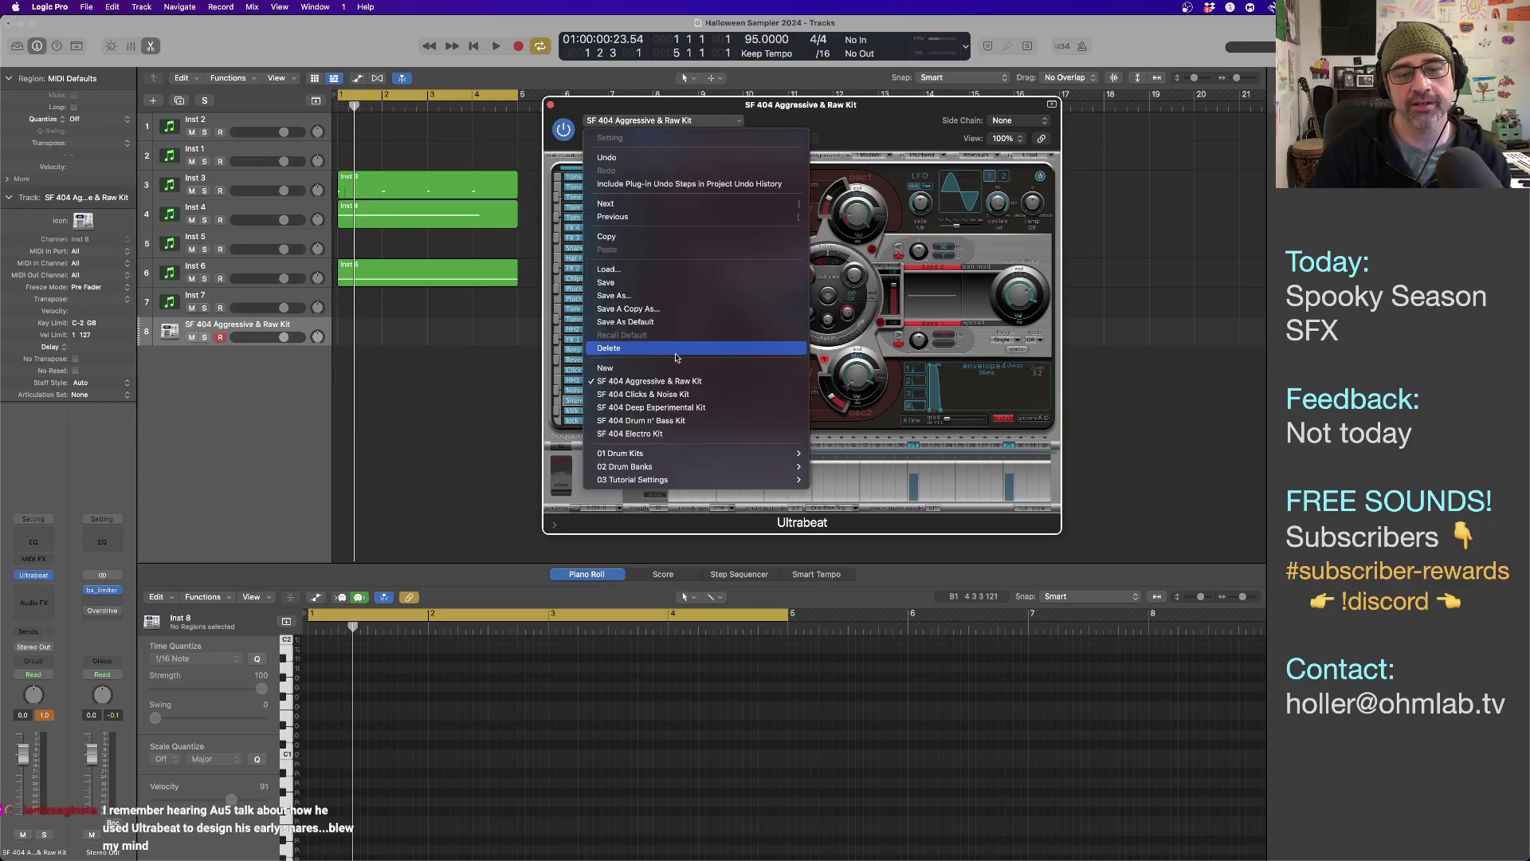
left_click(691, 396)
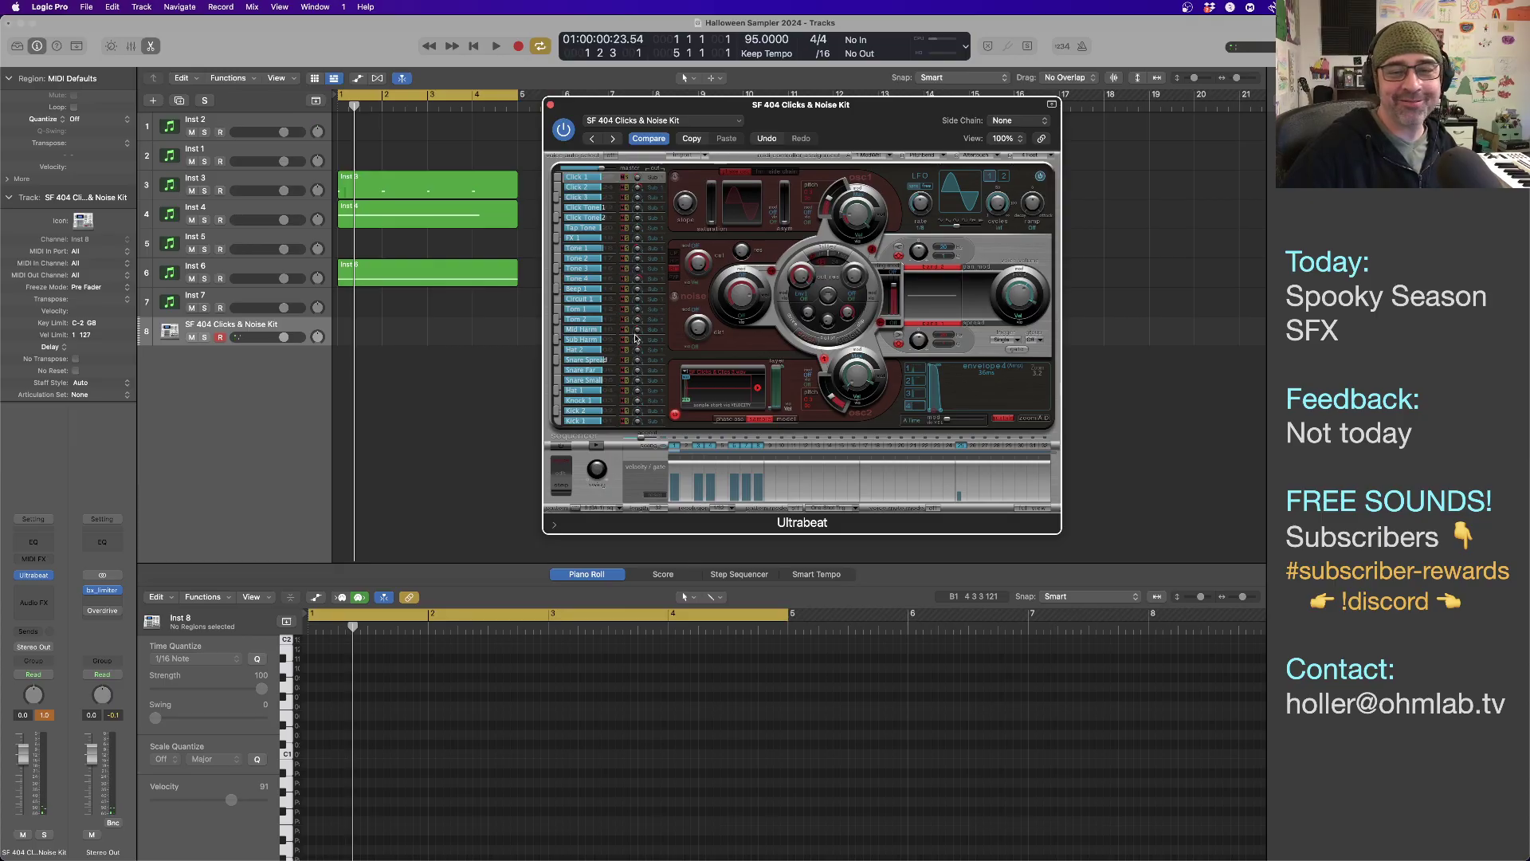
Load the SF 404 Deep Experimental Kit in Ultrabeat and turn on its step sequencer.
left_click(676, 125)
left_click(690, 416)
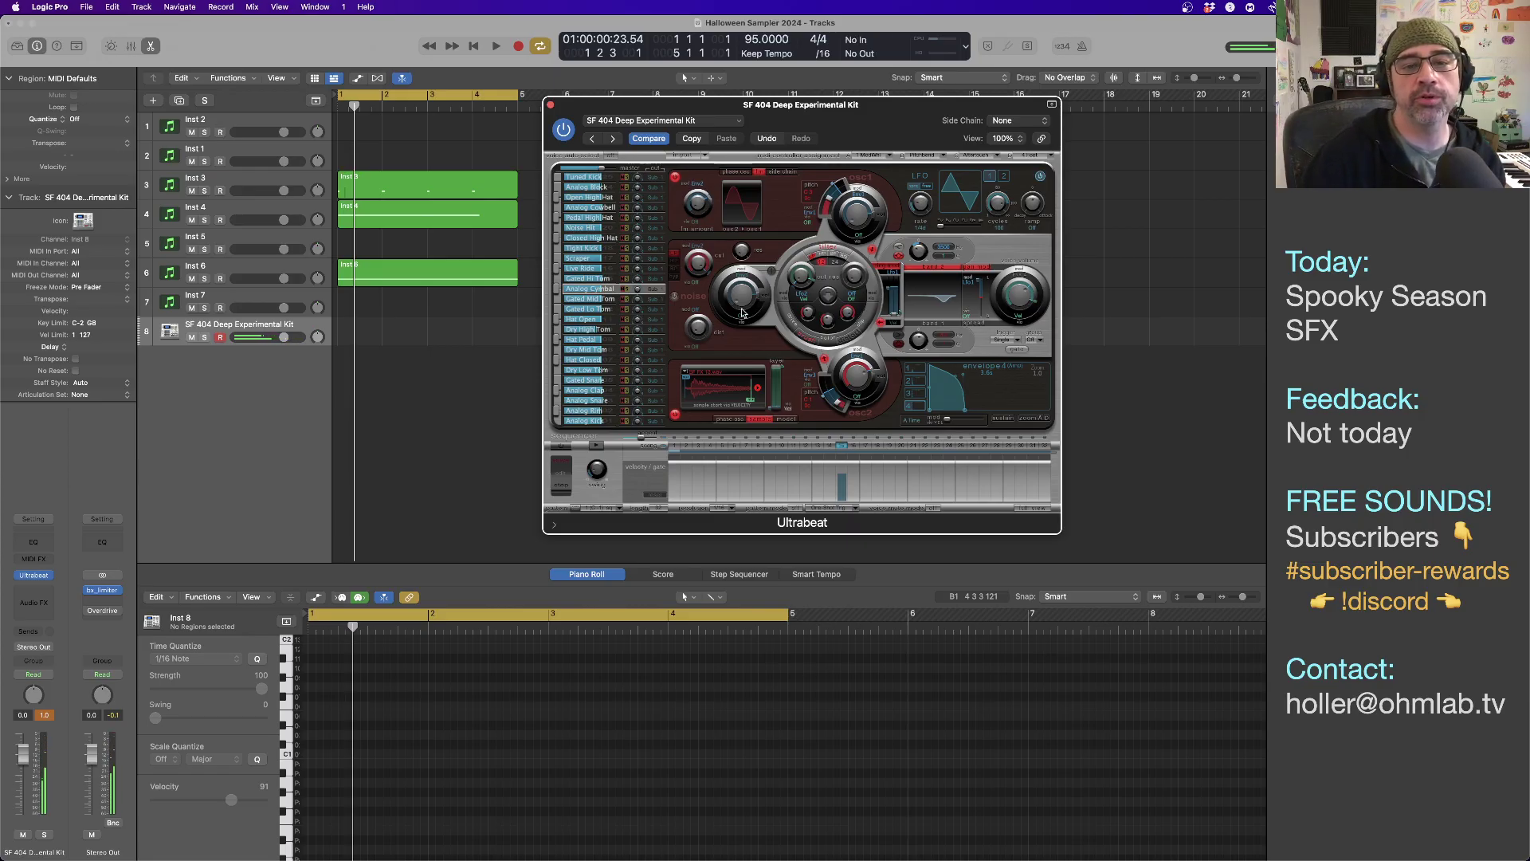
left_click(604, 509)
left_click(610, 515)
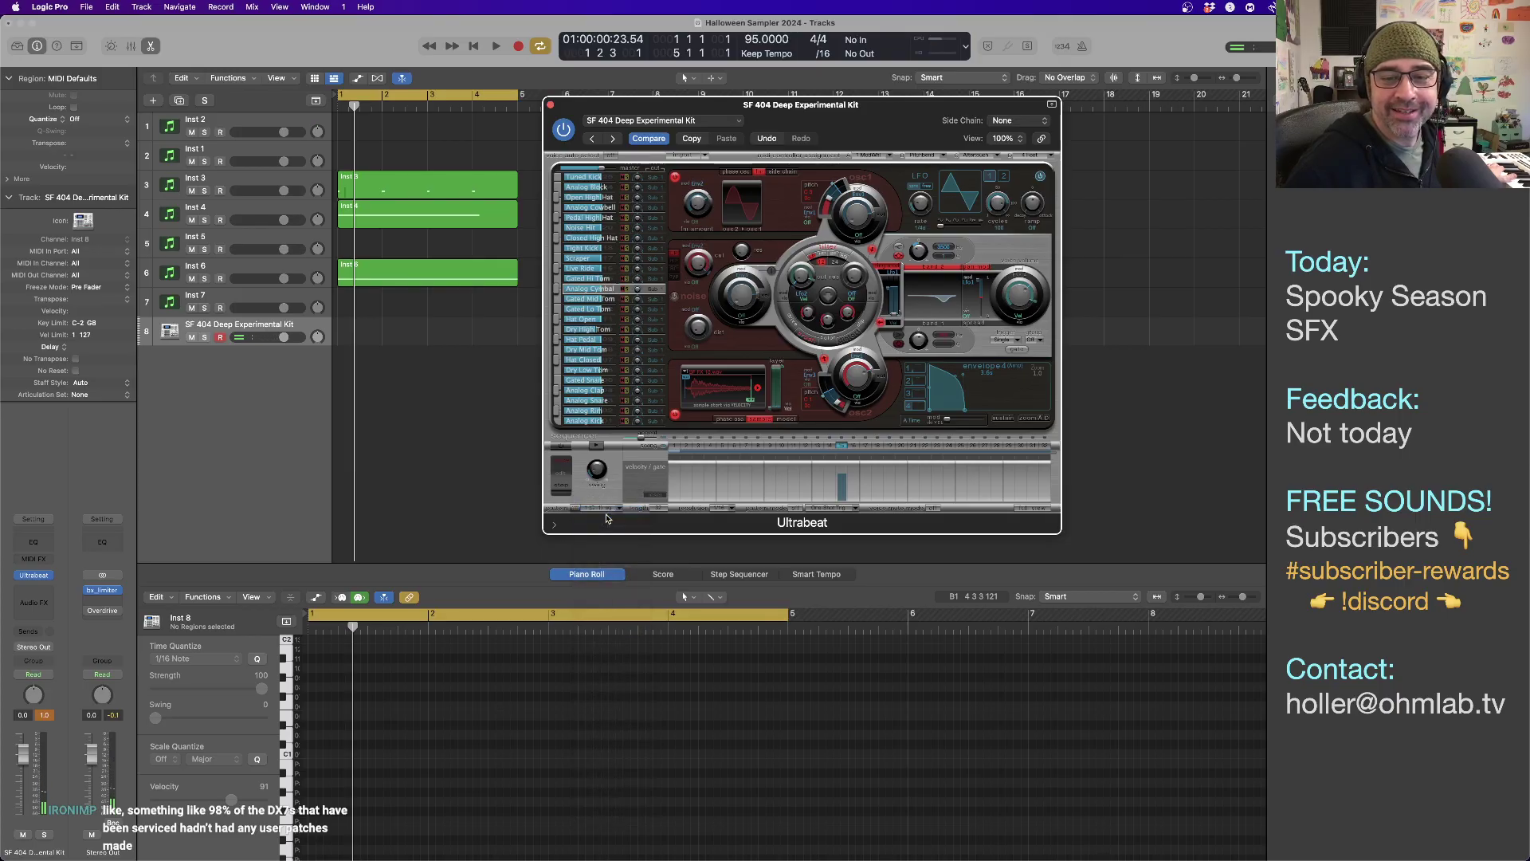
left_click(596, 445)
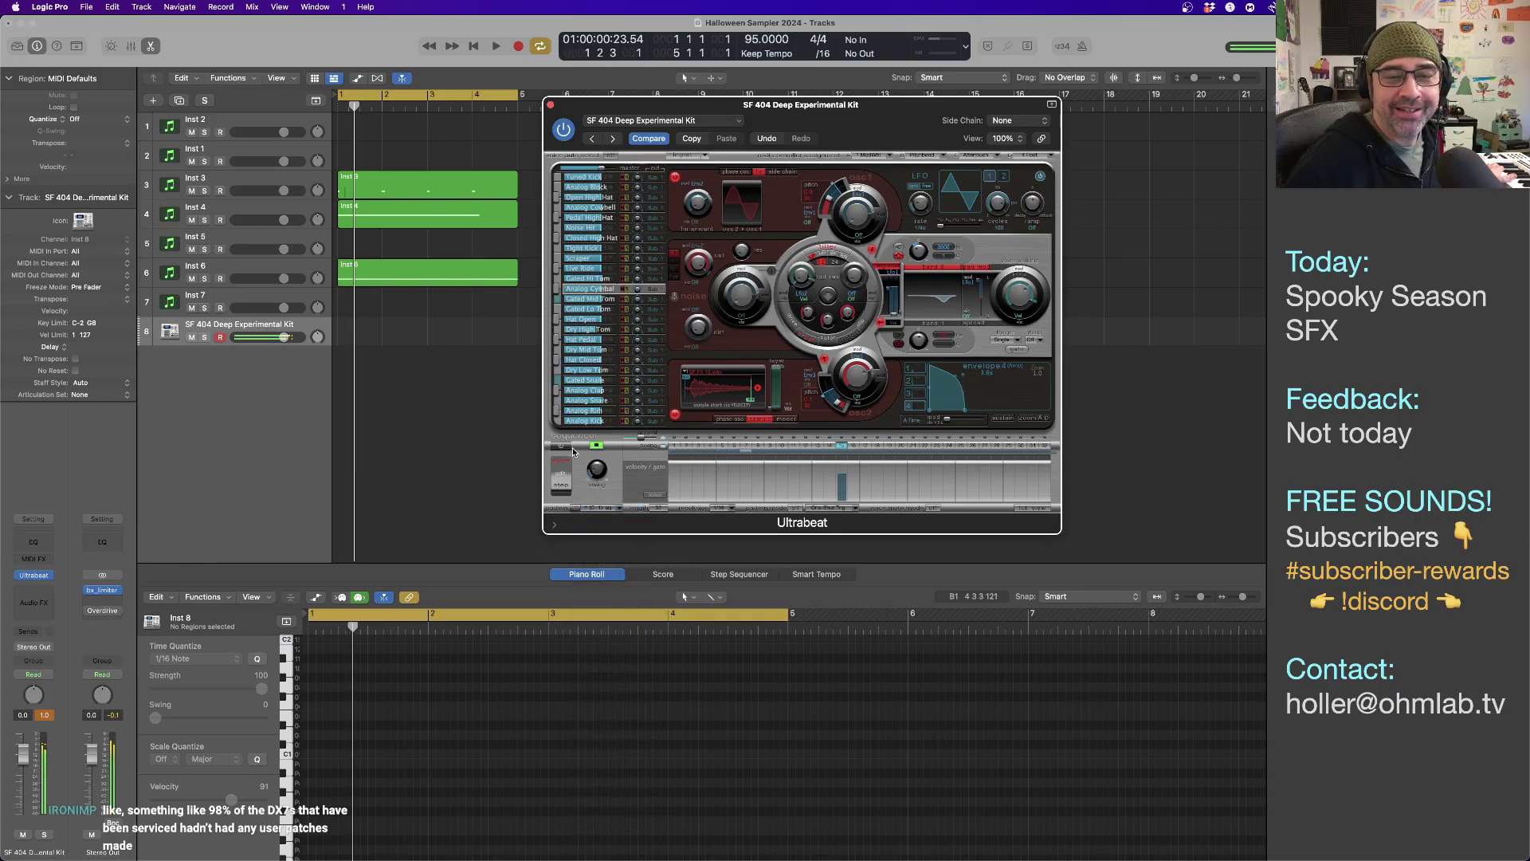
Try other Ultrabeat sequencer patterns with the Deep Experimental Kit and raise the project tempo to 134.
left_click(621, 511)
left_click(614, 523)
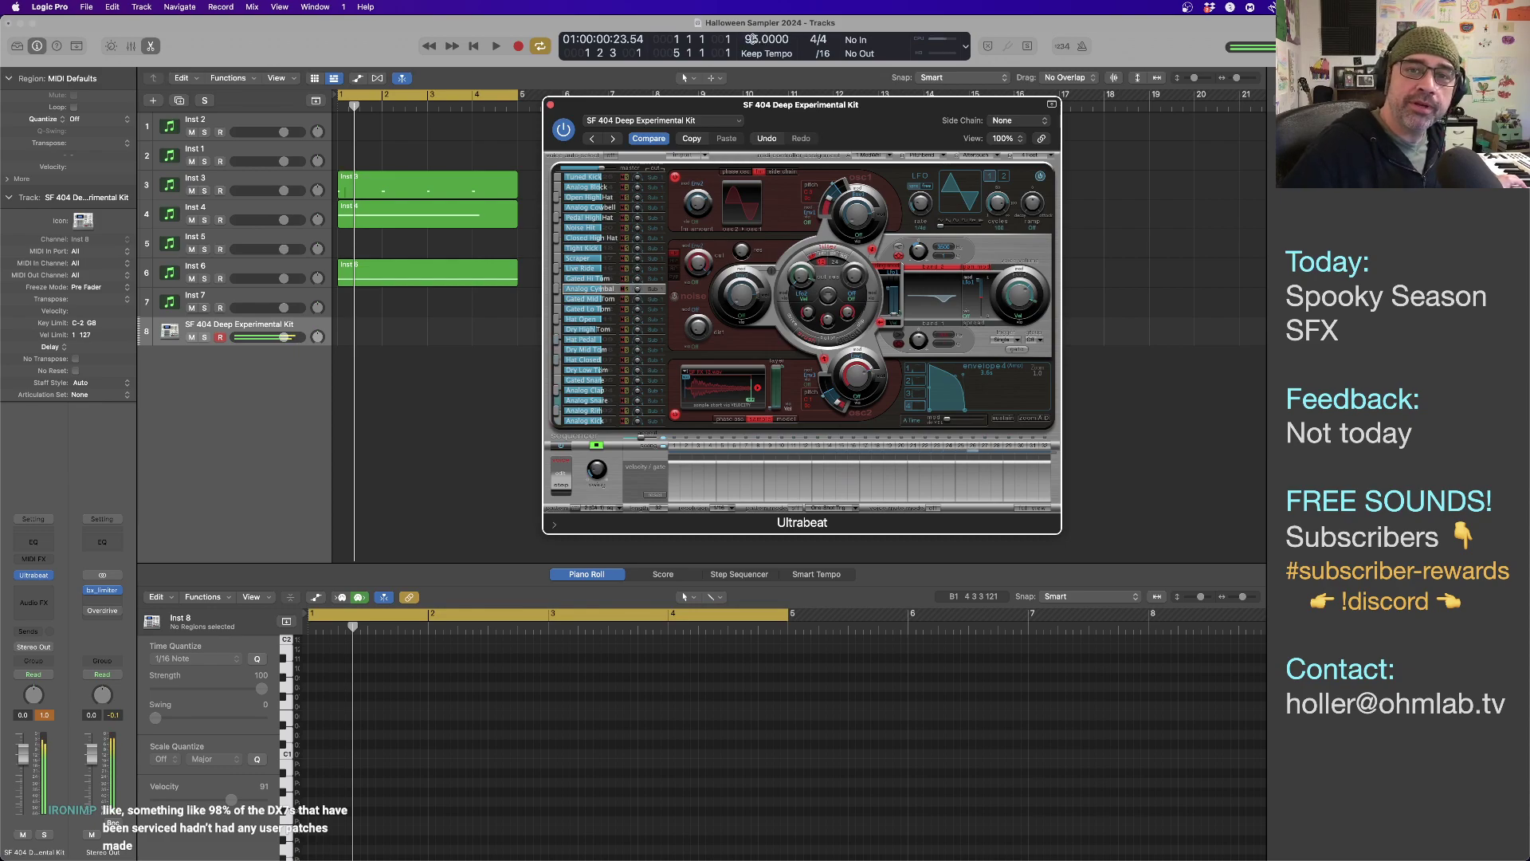
left_click_drag(751, 39, 759, 9)
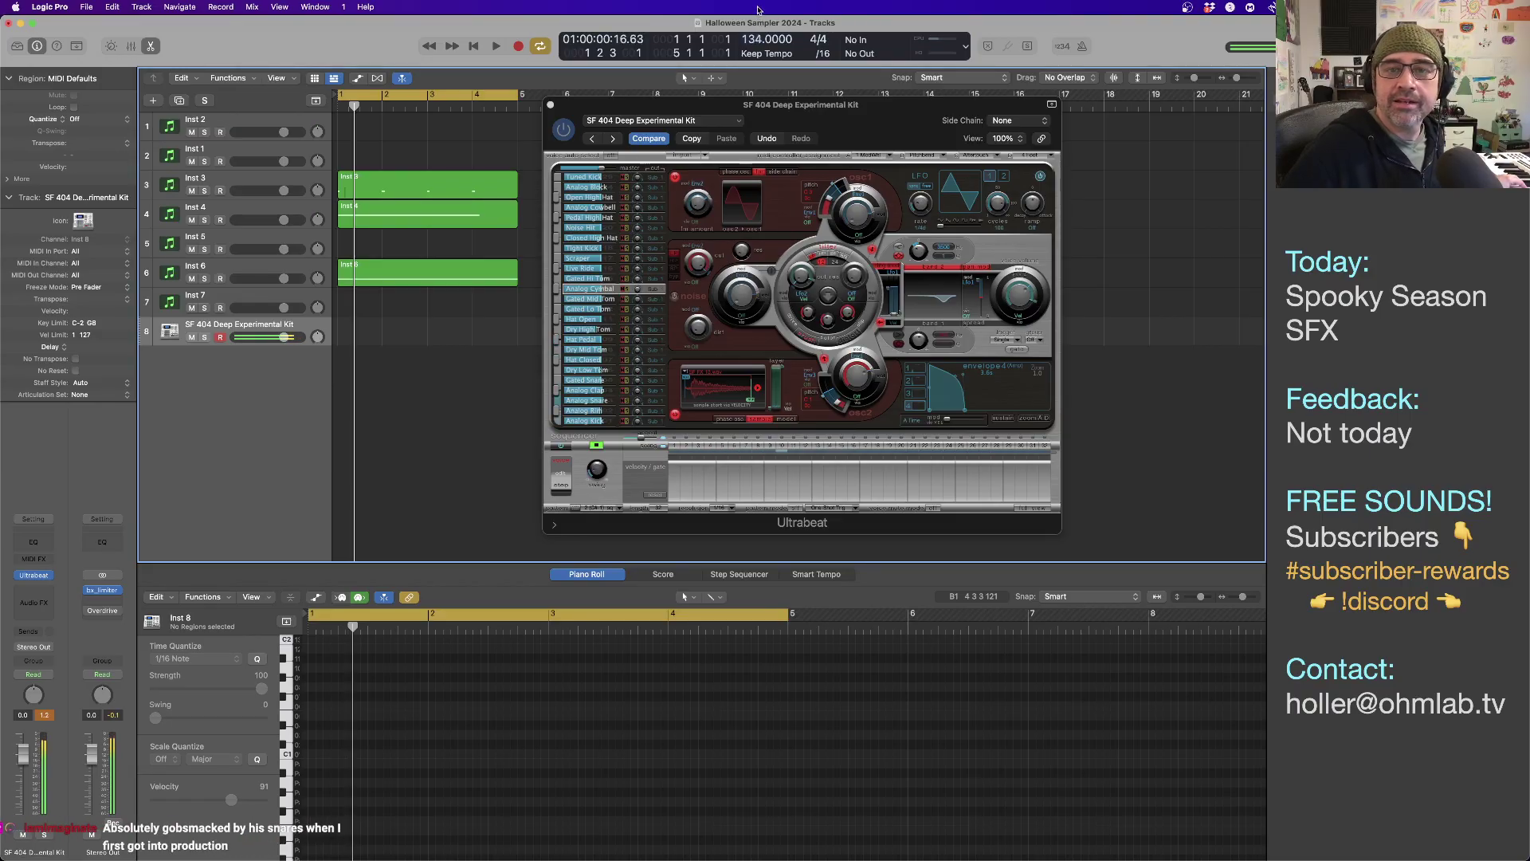
left_click(609, 509)
left_click(609, 526)
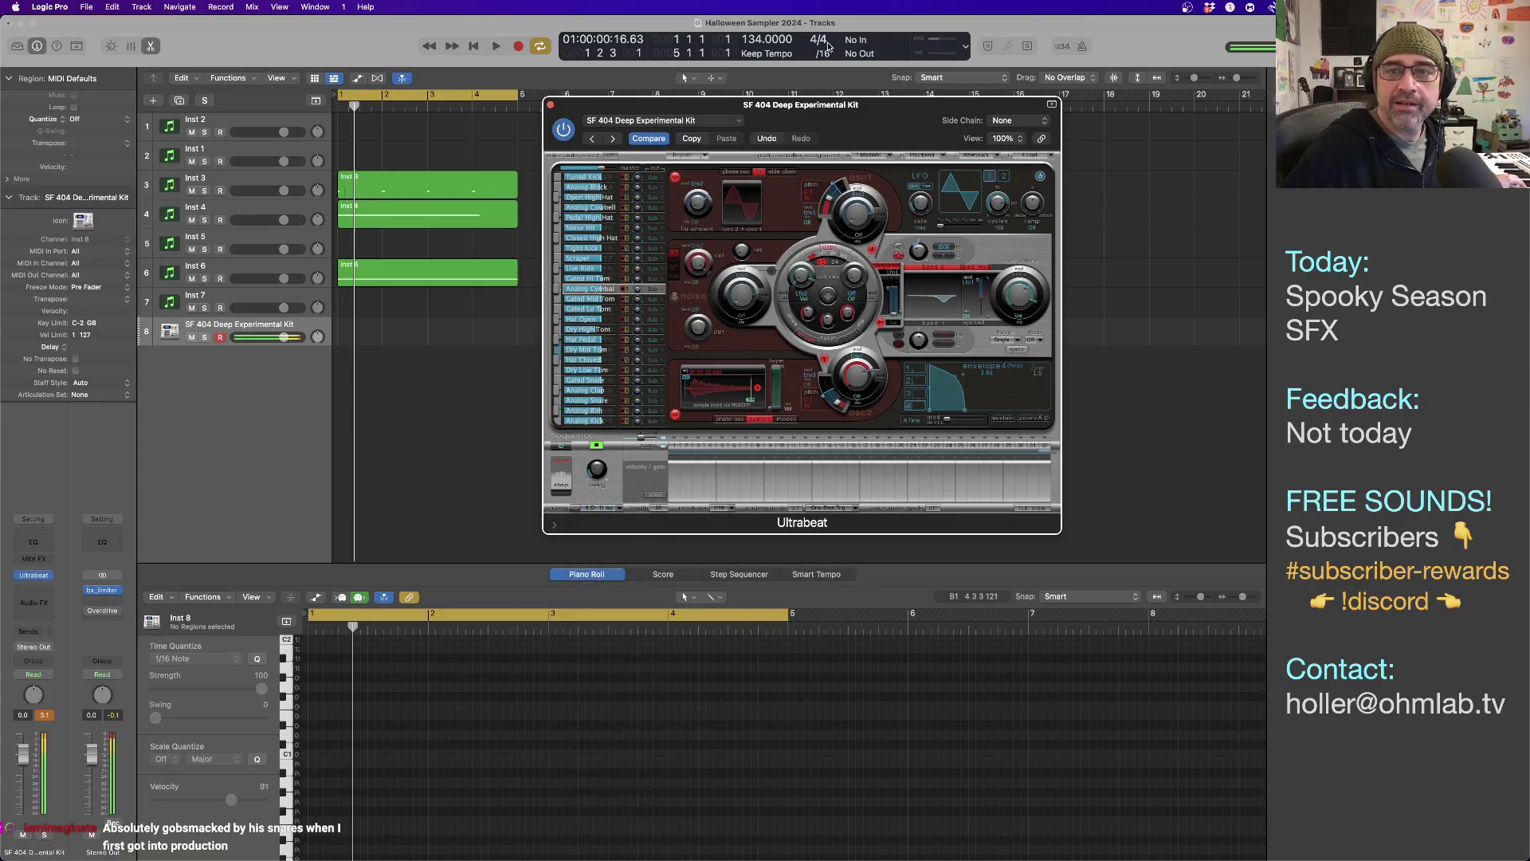
Raise the project tempo to 140 and switch the Deep Experimental Kit to sequencer pattern 4 (D#-1).
left_click_drag(763, 42, 762, 28)
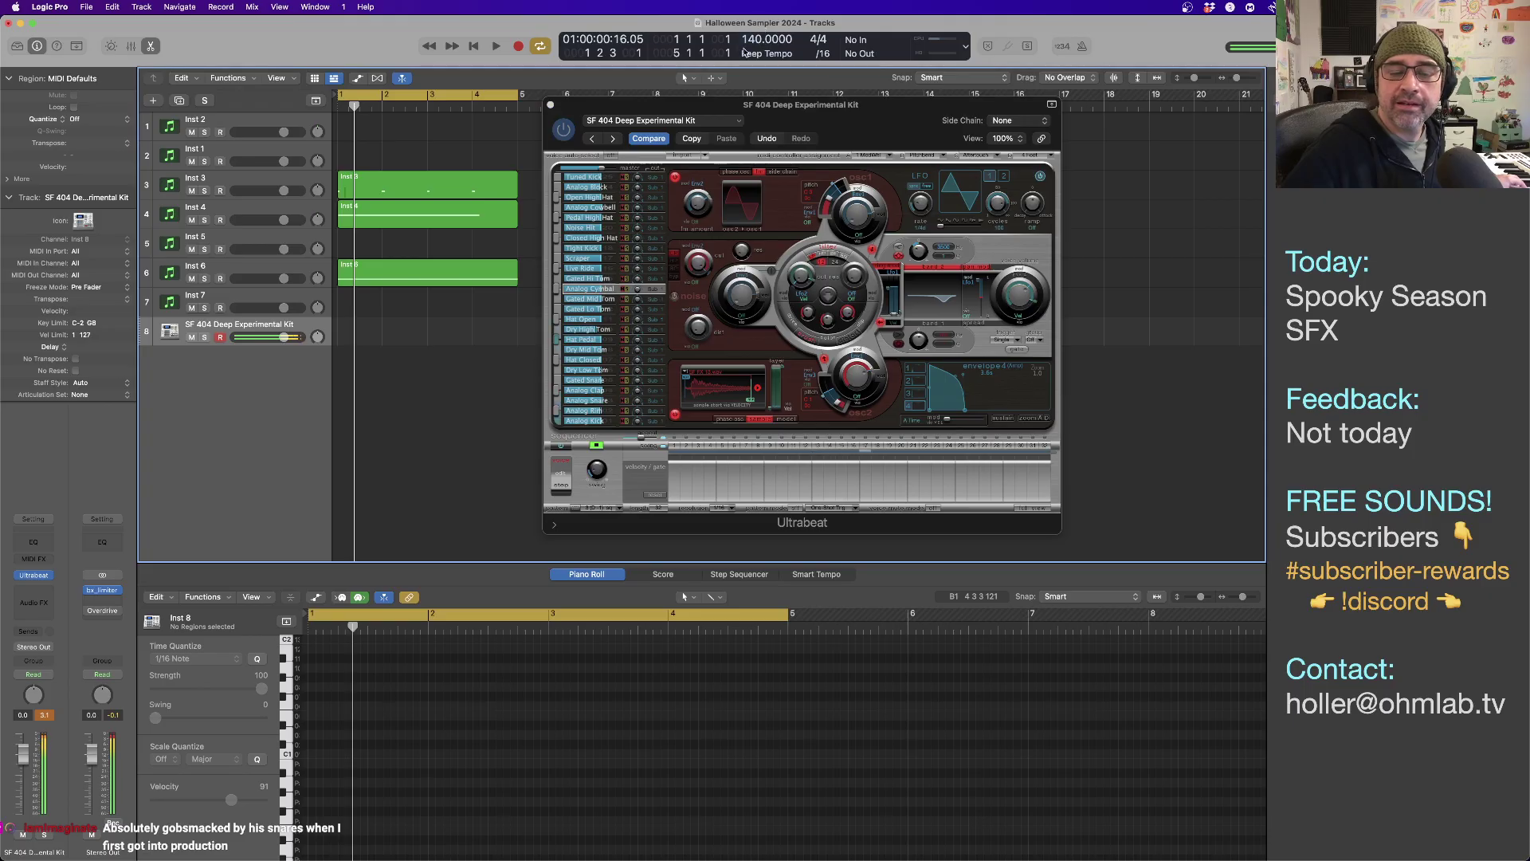
left_click(606, 510)
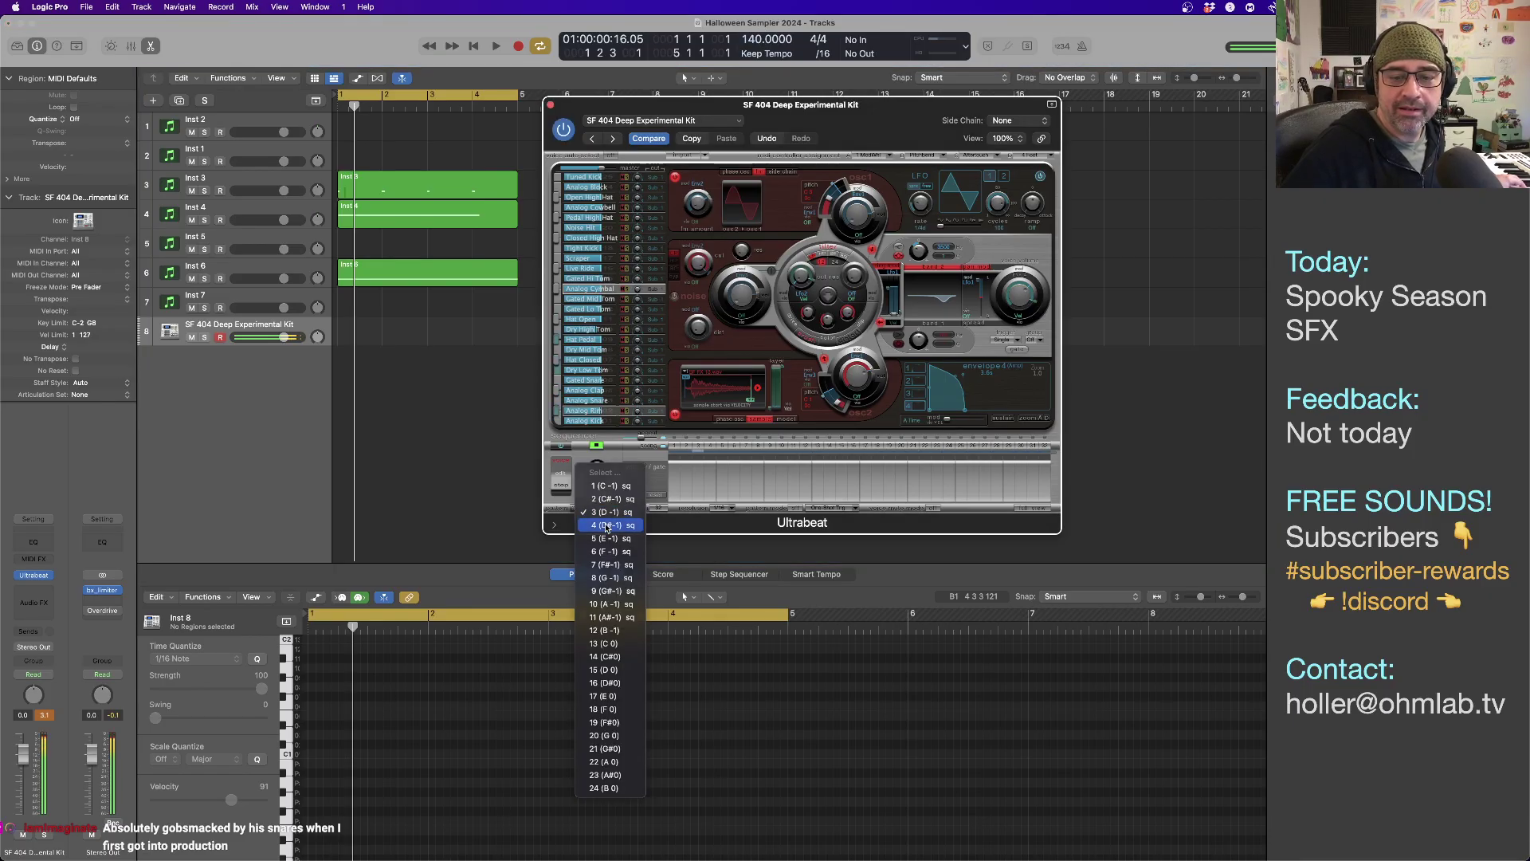
left_click(606, 525)
Load the SF 404 Aggressive & Raw Kit in Ultrabeat and select sequencer pattern 1 (C-1).
left_click(646, 122)
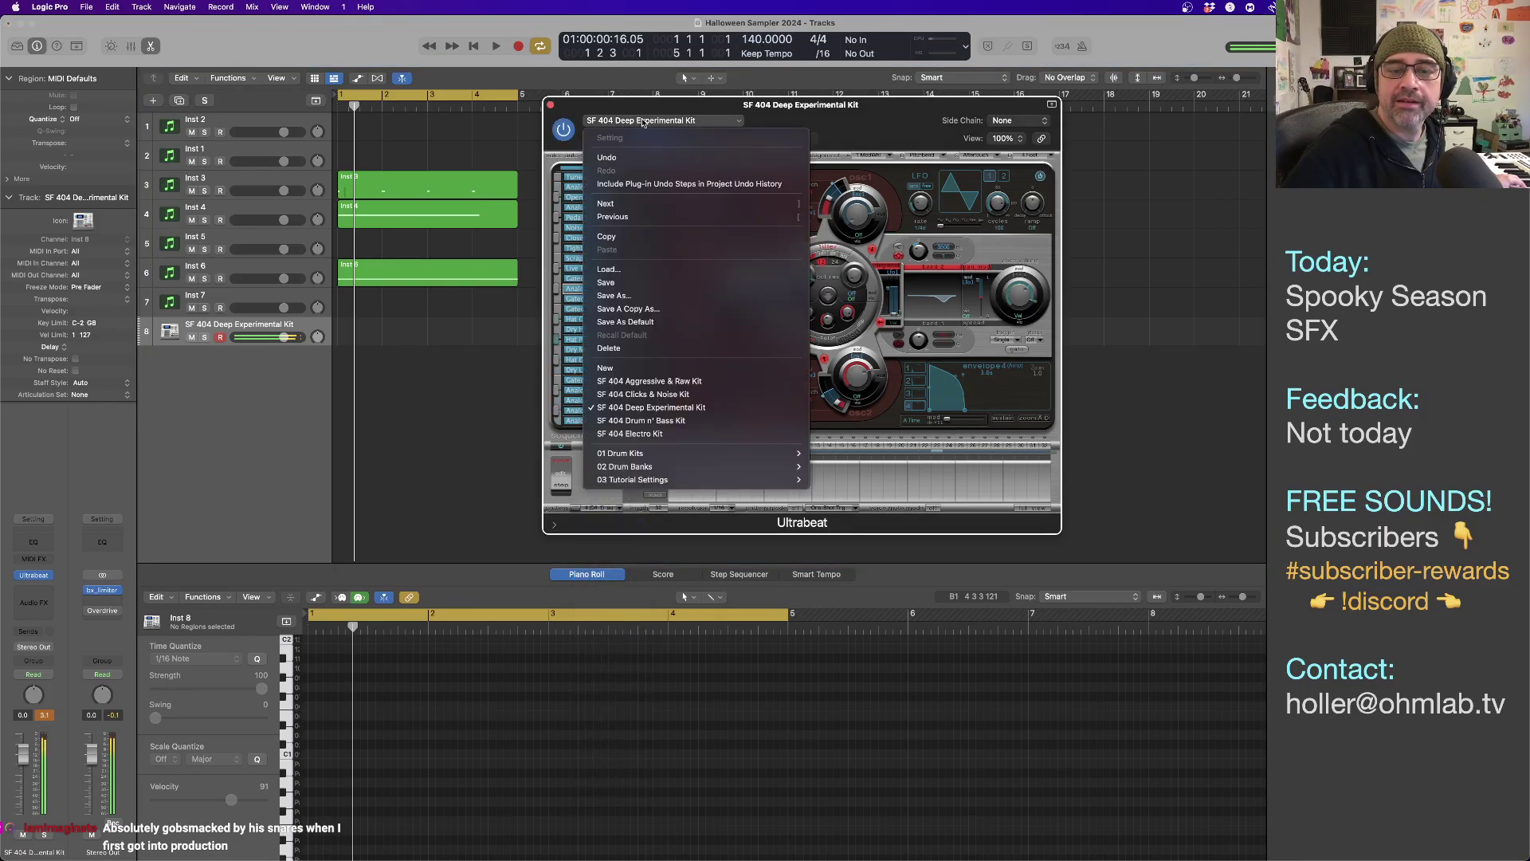
left_click(665, 383)
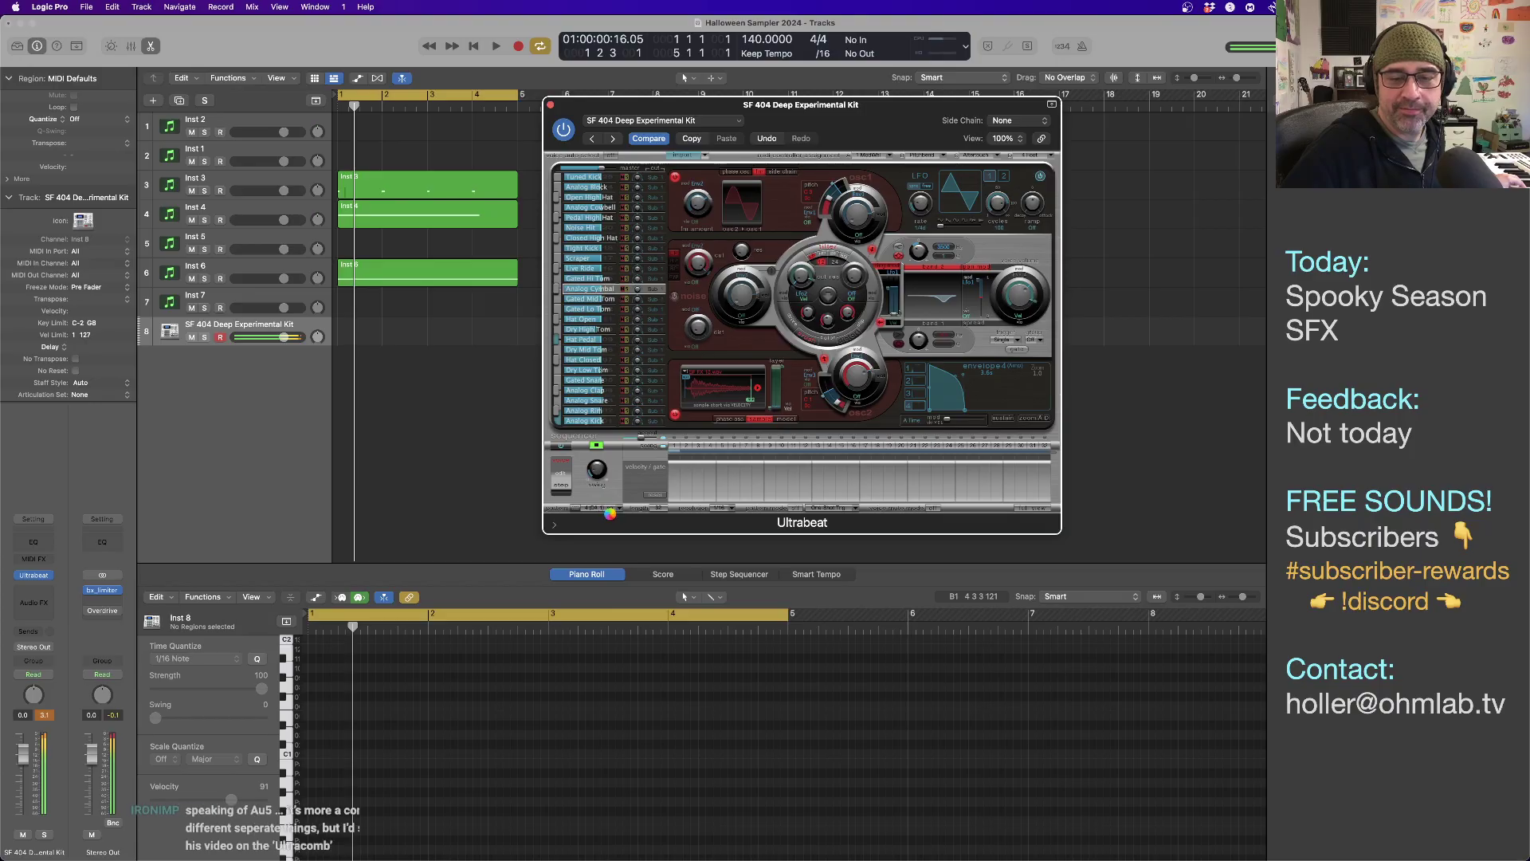
left_click(606, 508)
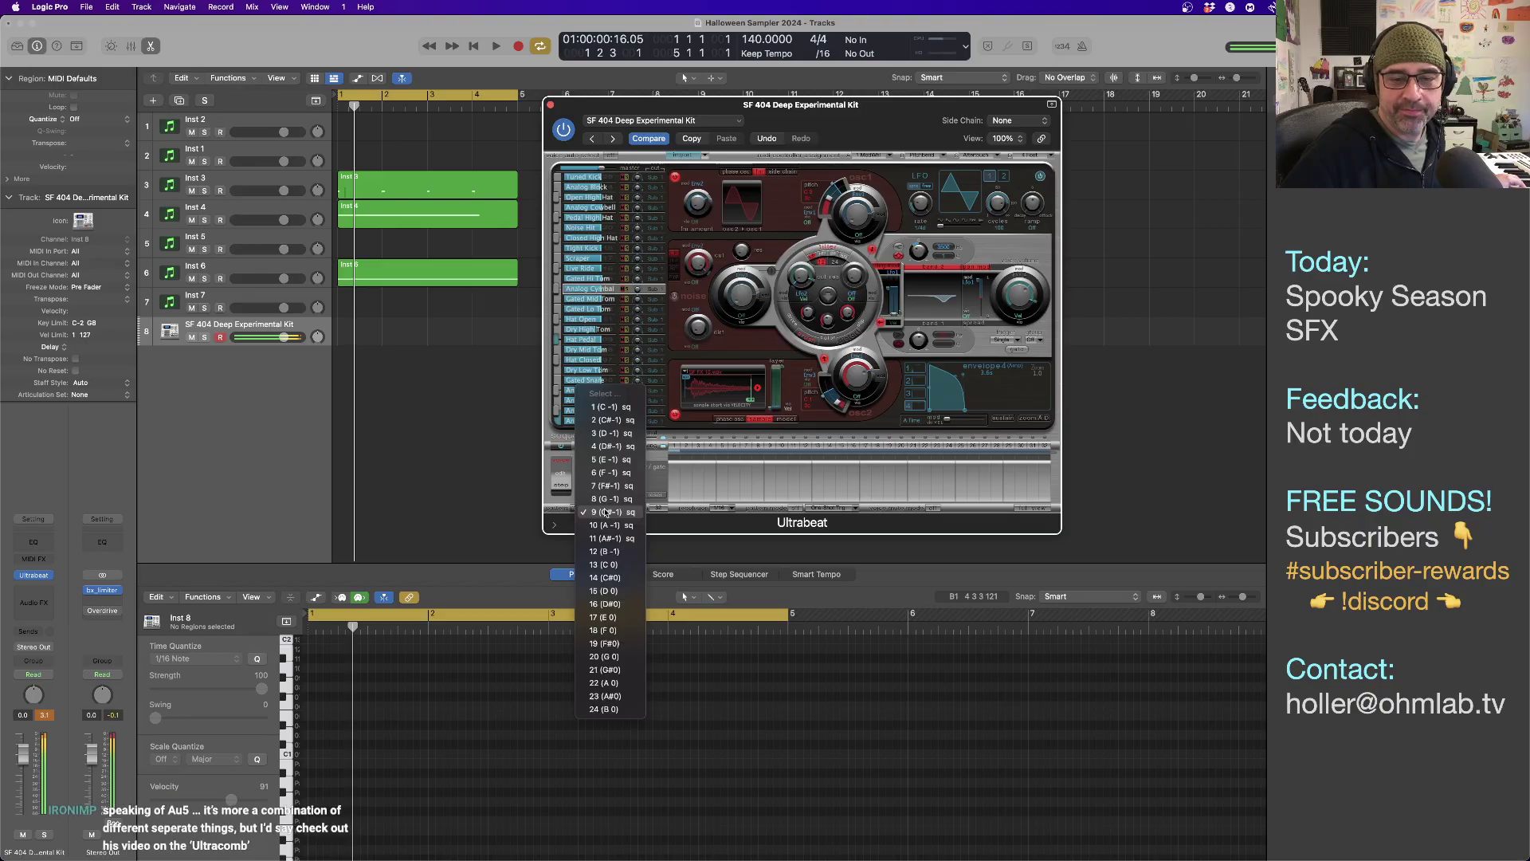
left_click(609, 407)
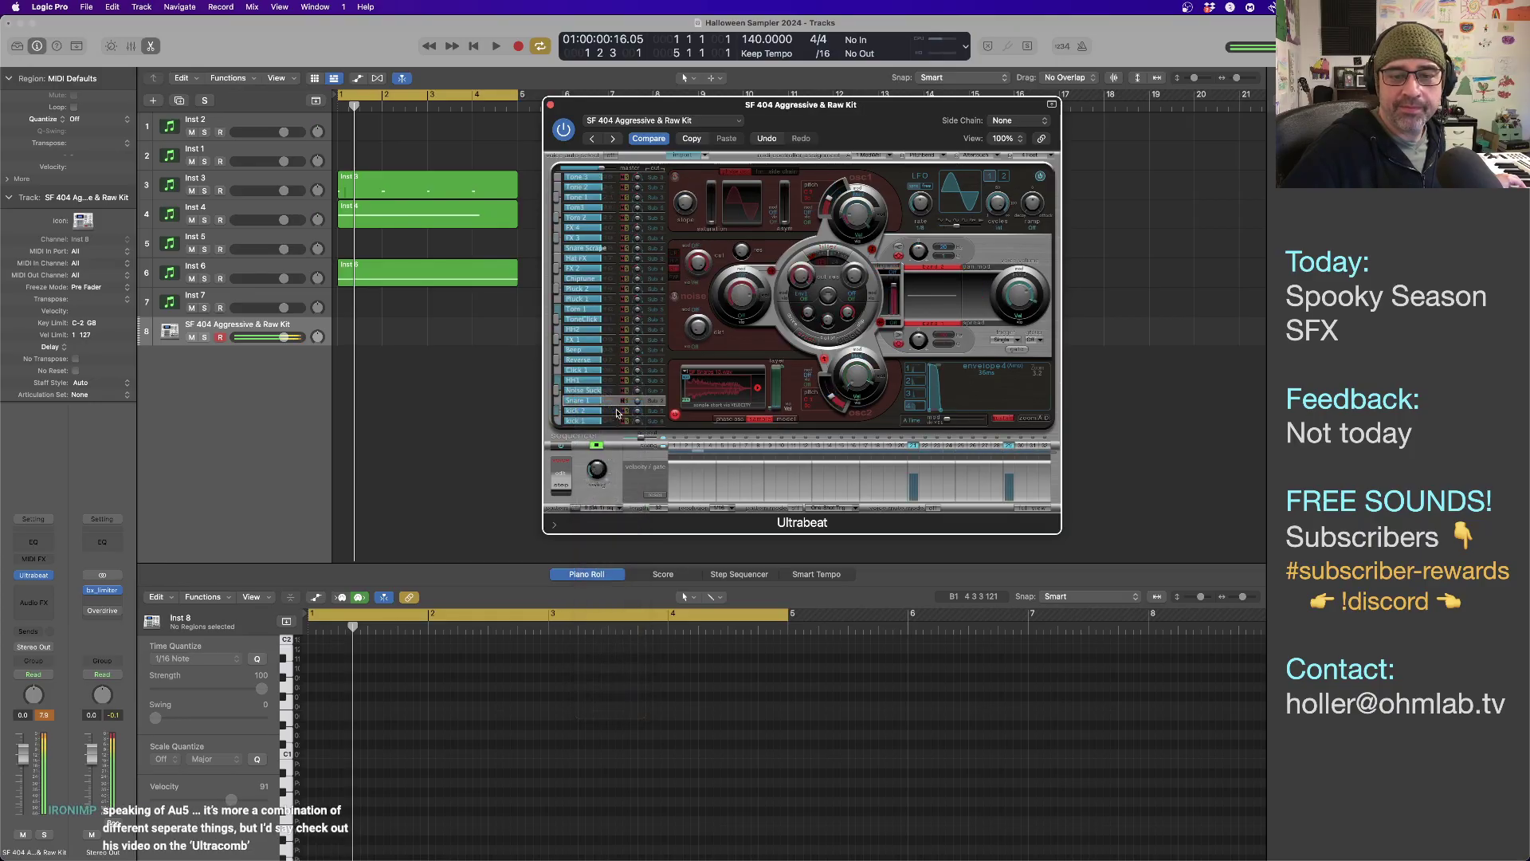
Audition sequencer patterns 2 (C#-1), 3 (D-1) and 4 (D#-1) with the Aggressive & Raw Kit.
left_click(608, 511)
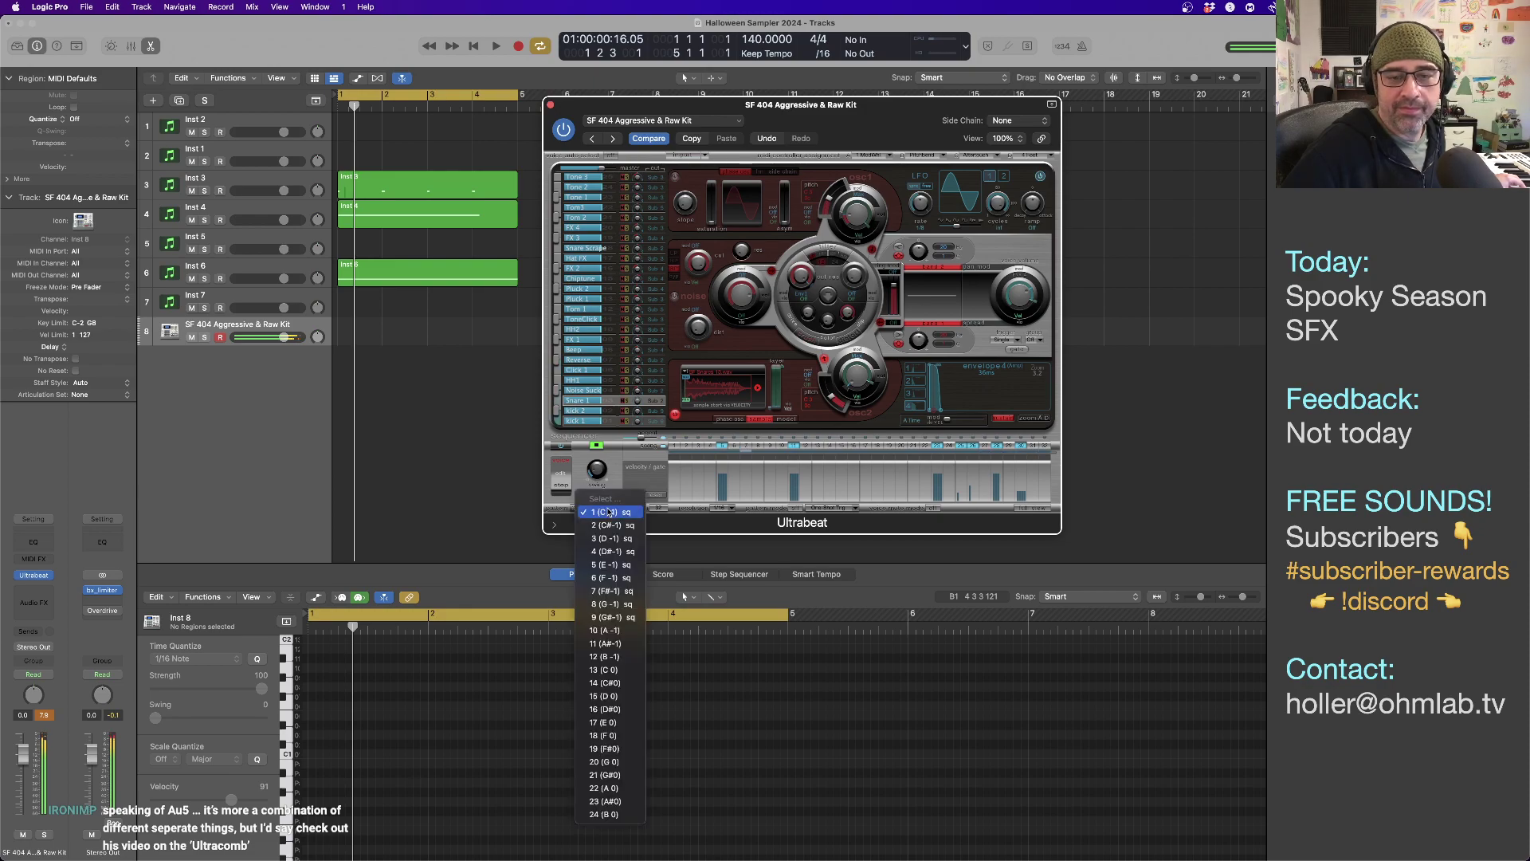
left_click(611, 528)
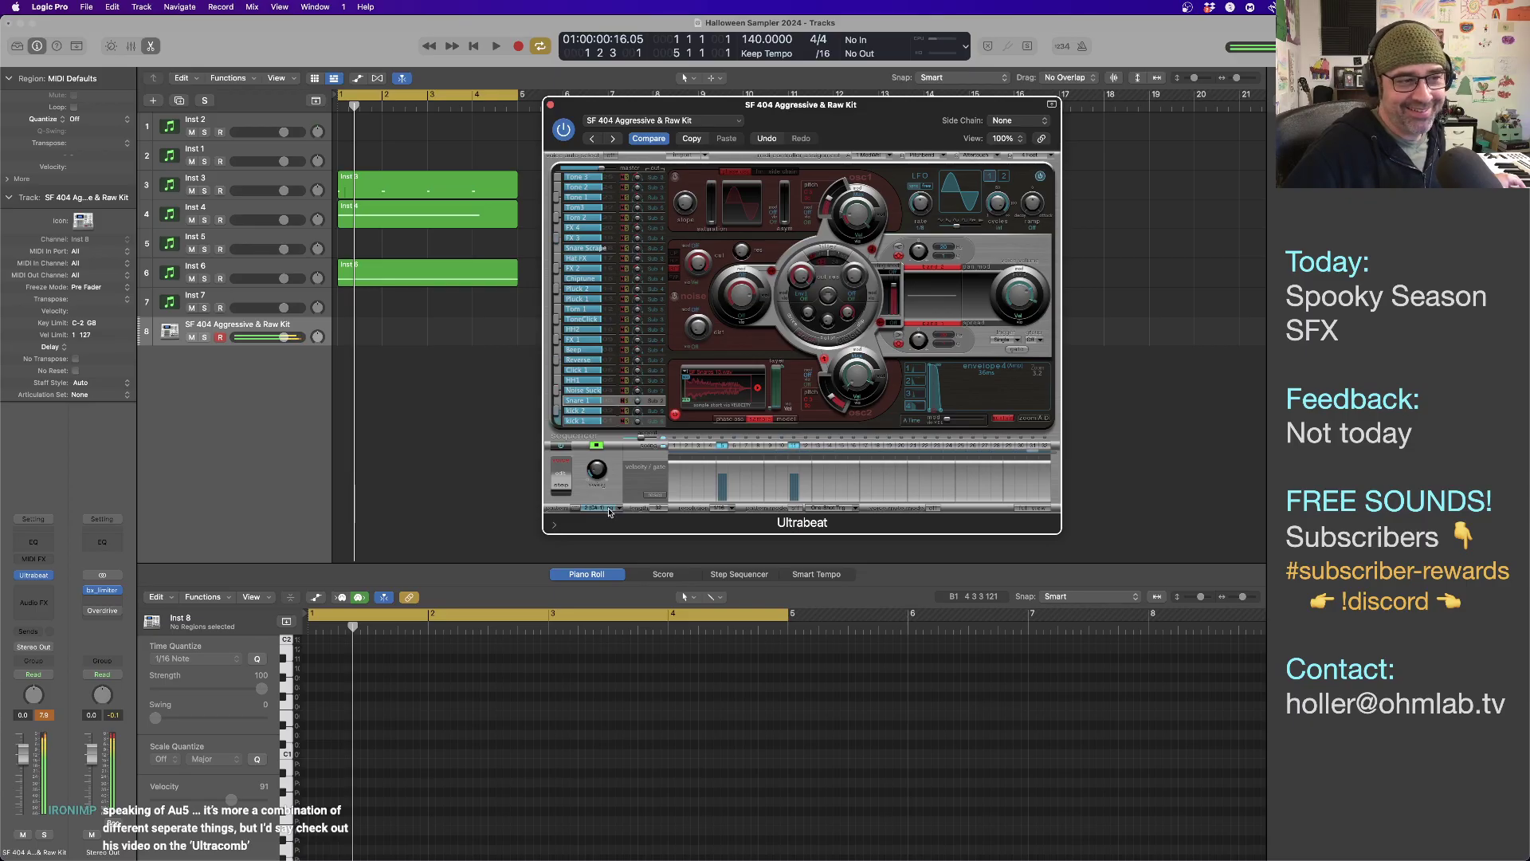
left_click(610, 511)
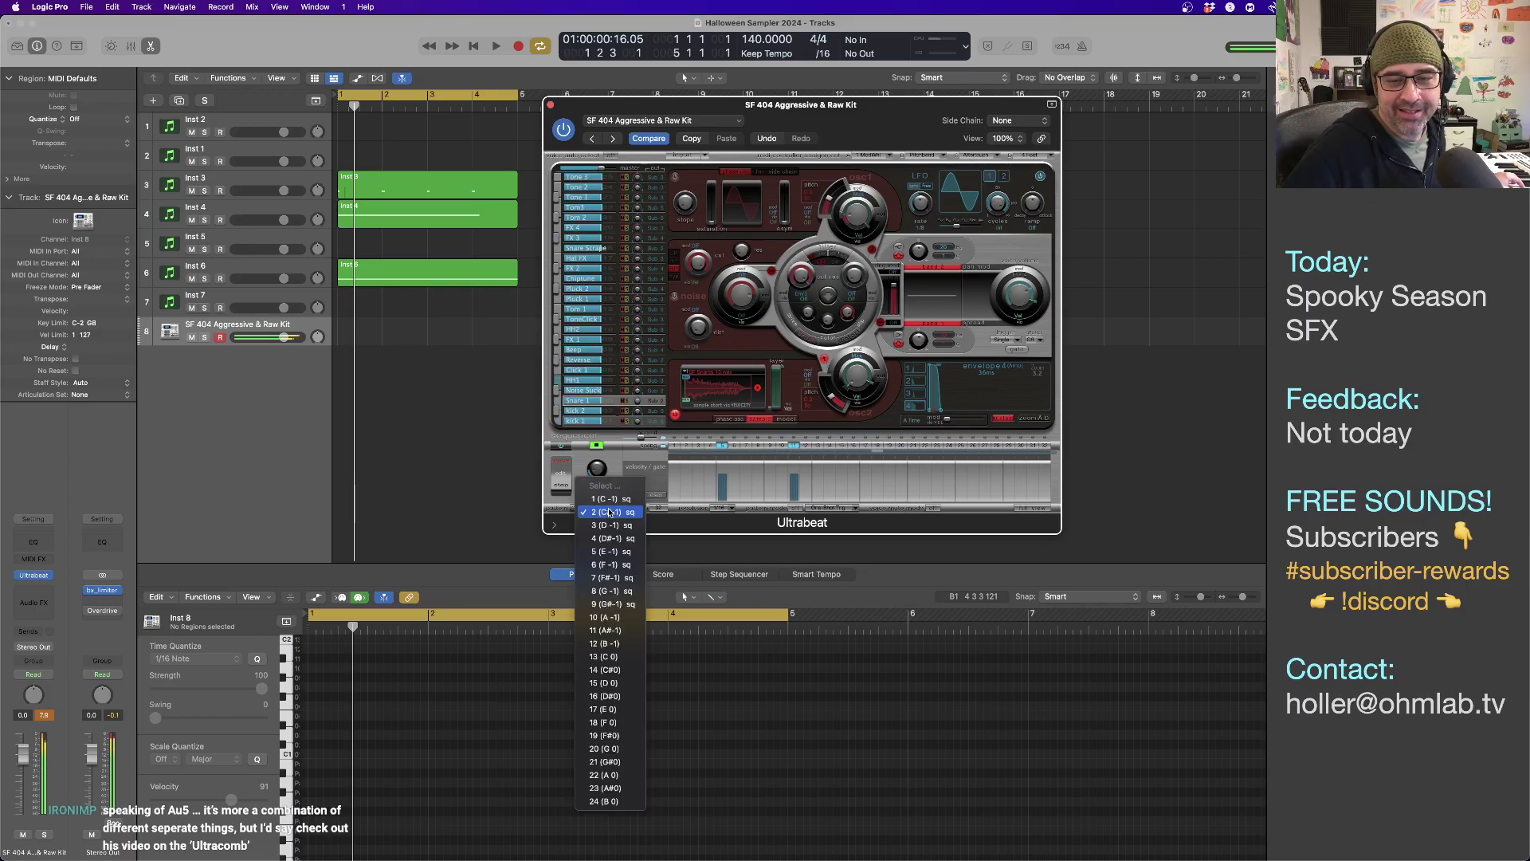
left_click(611, 529)
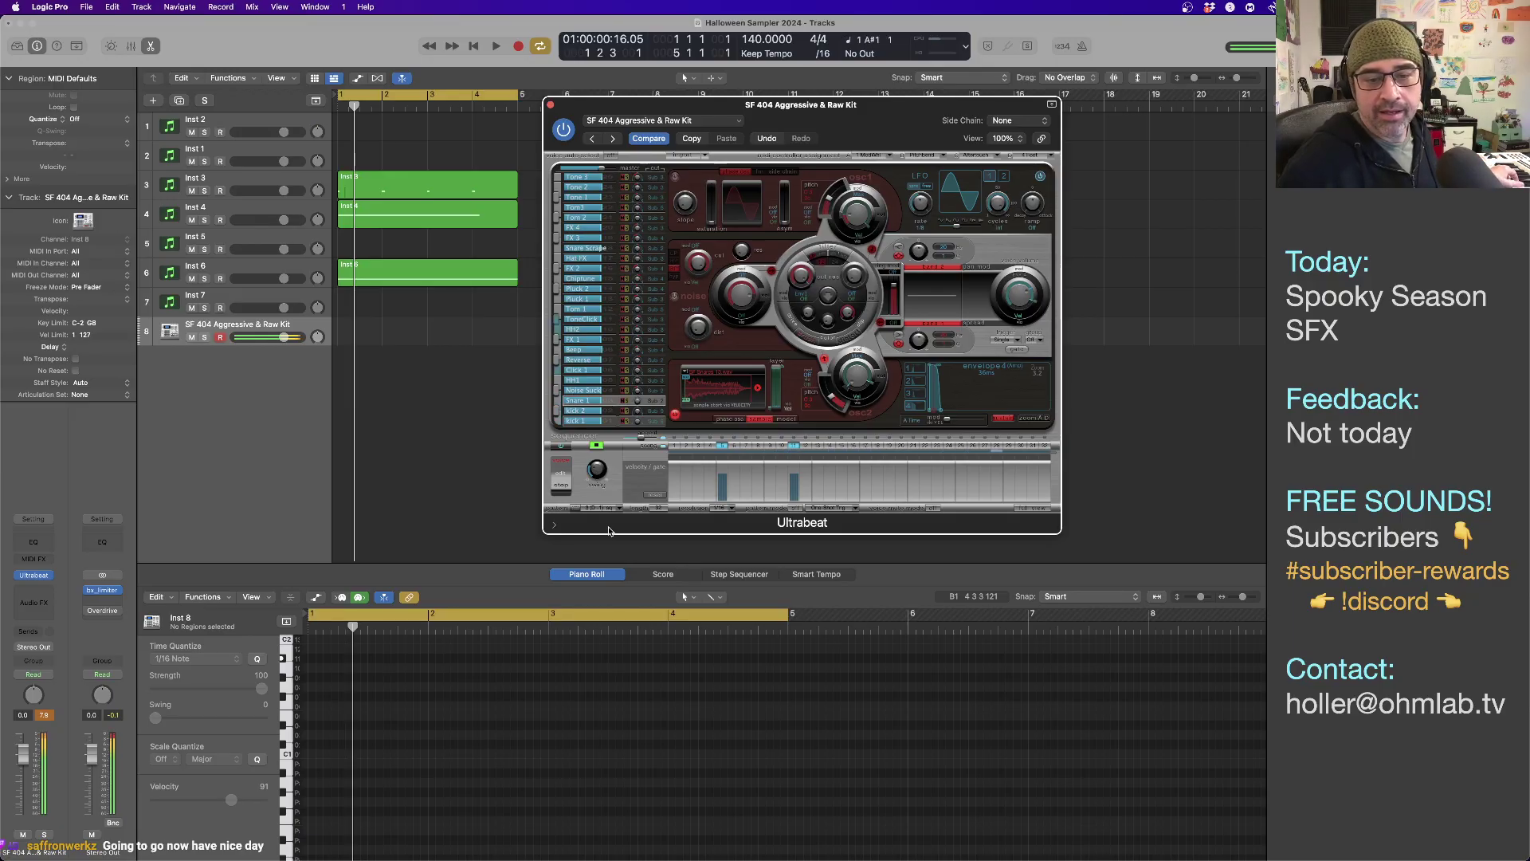
left_click(609, 508)
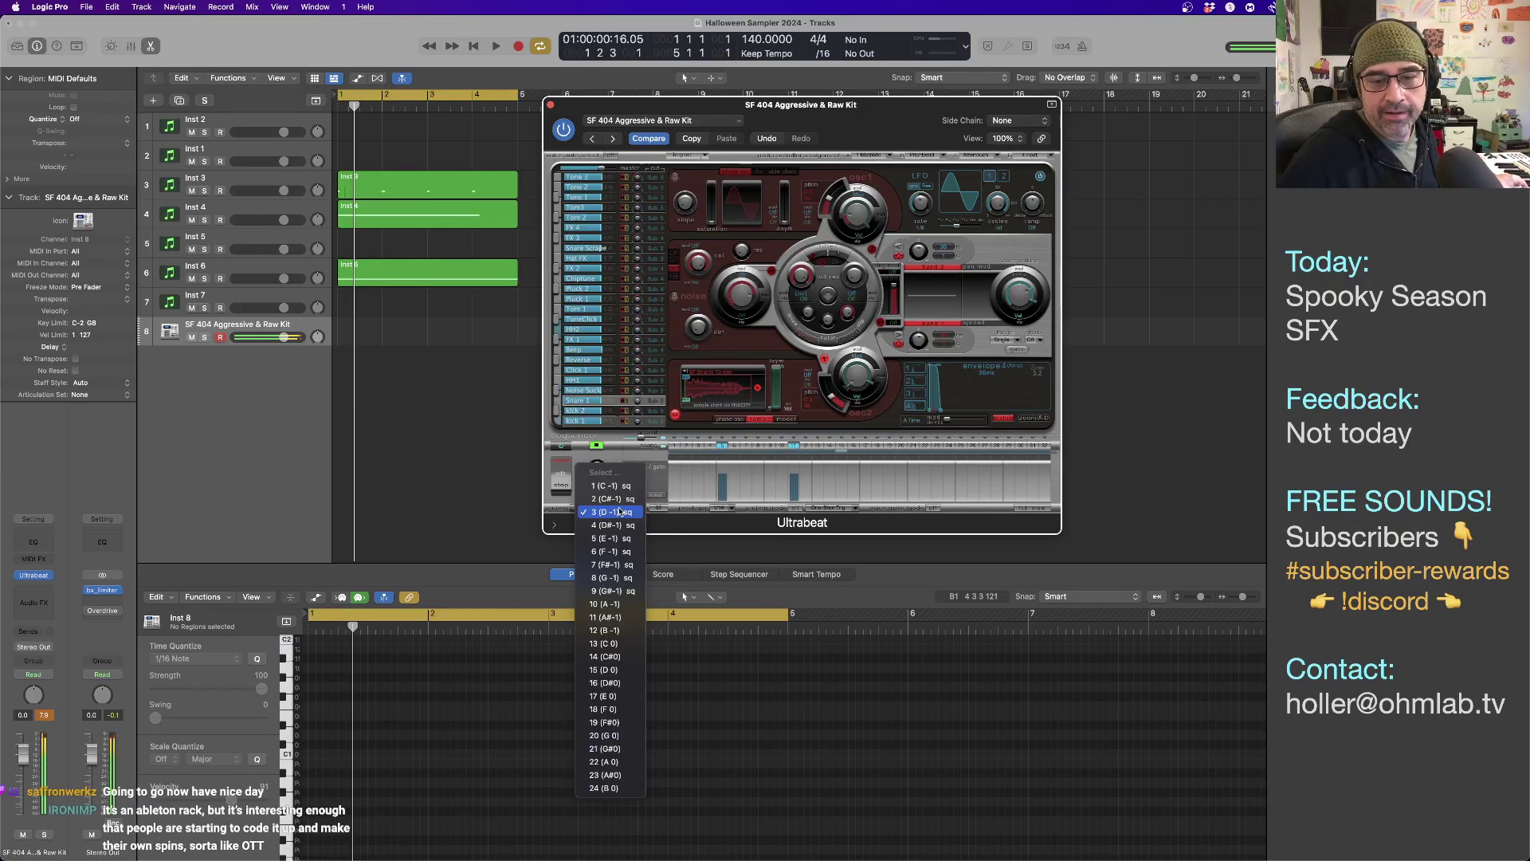
left_click(616, 527)
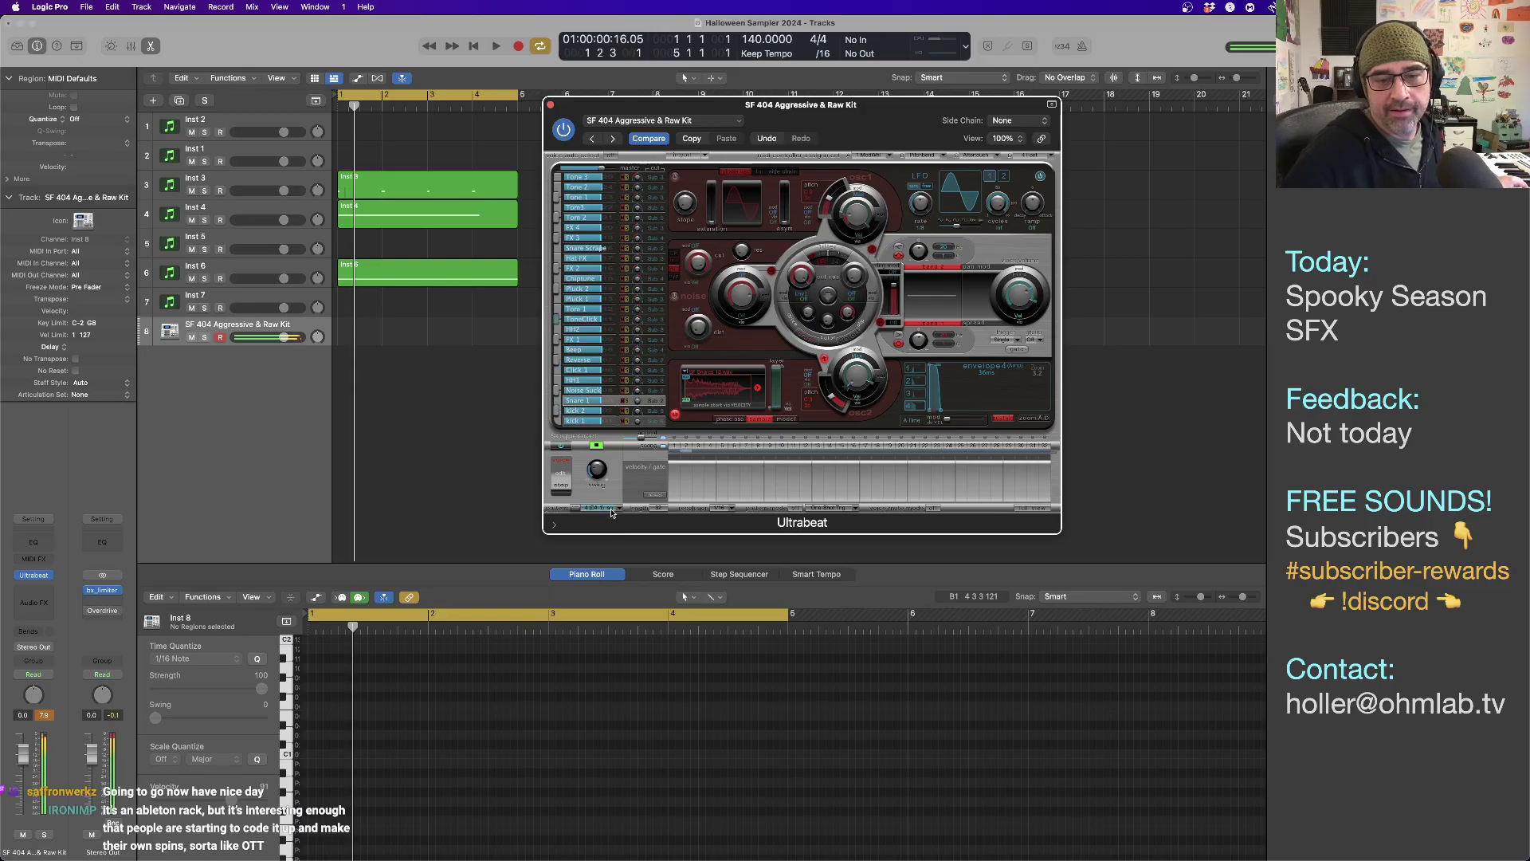
Audition sequencer patterns 5 (E-1), 6 (F-1) and 7 (F#-1) with the Aggressive & Raw Kit.
left_click(613, 510)
left_click(626, 526)
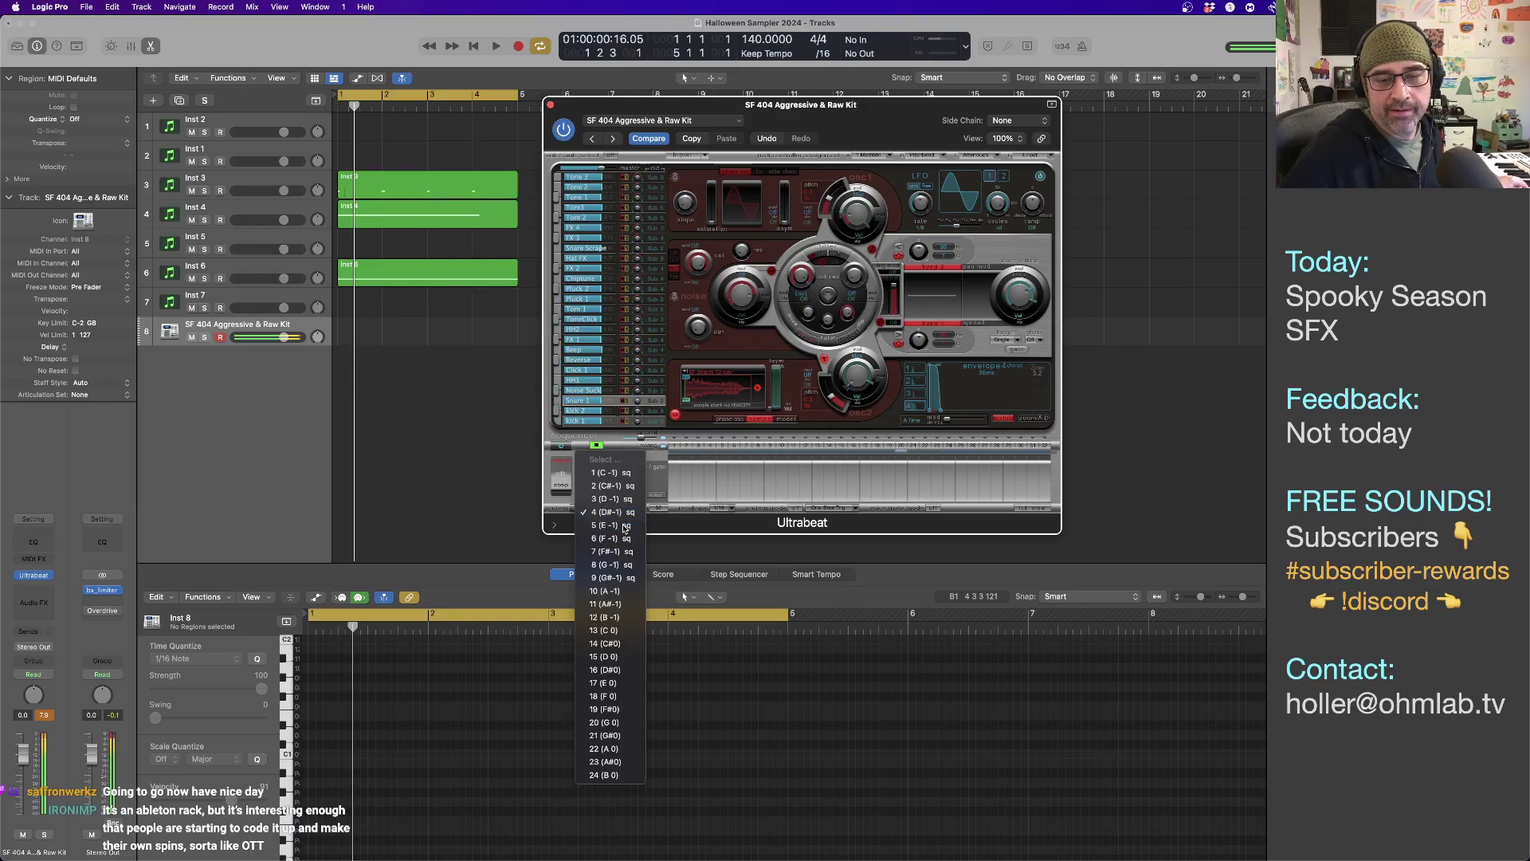
left_click(613, 509)
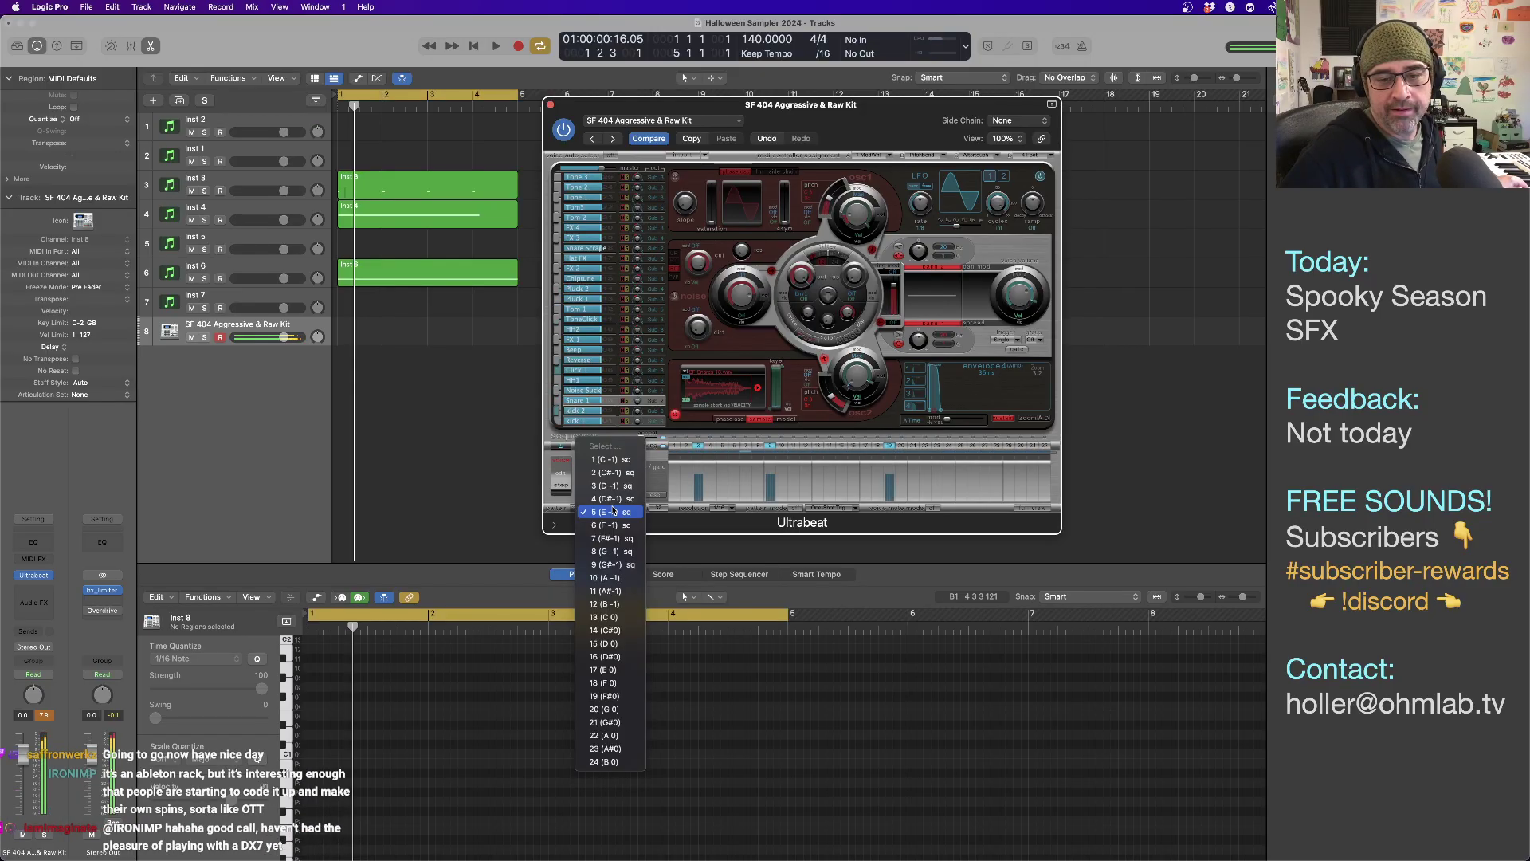
left_click(623, 526)
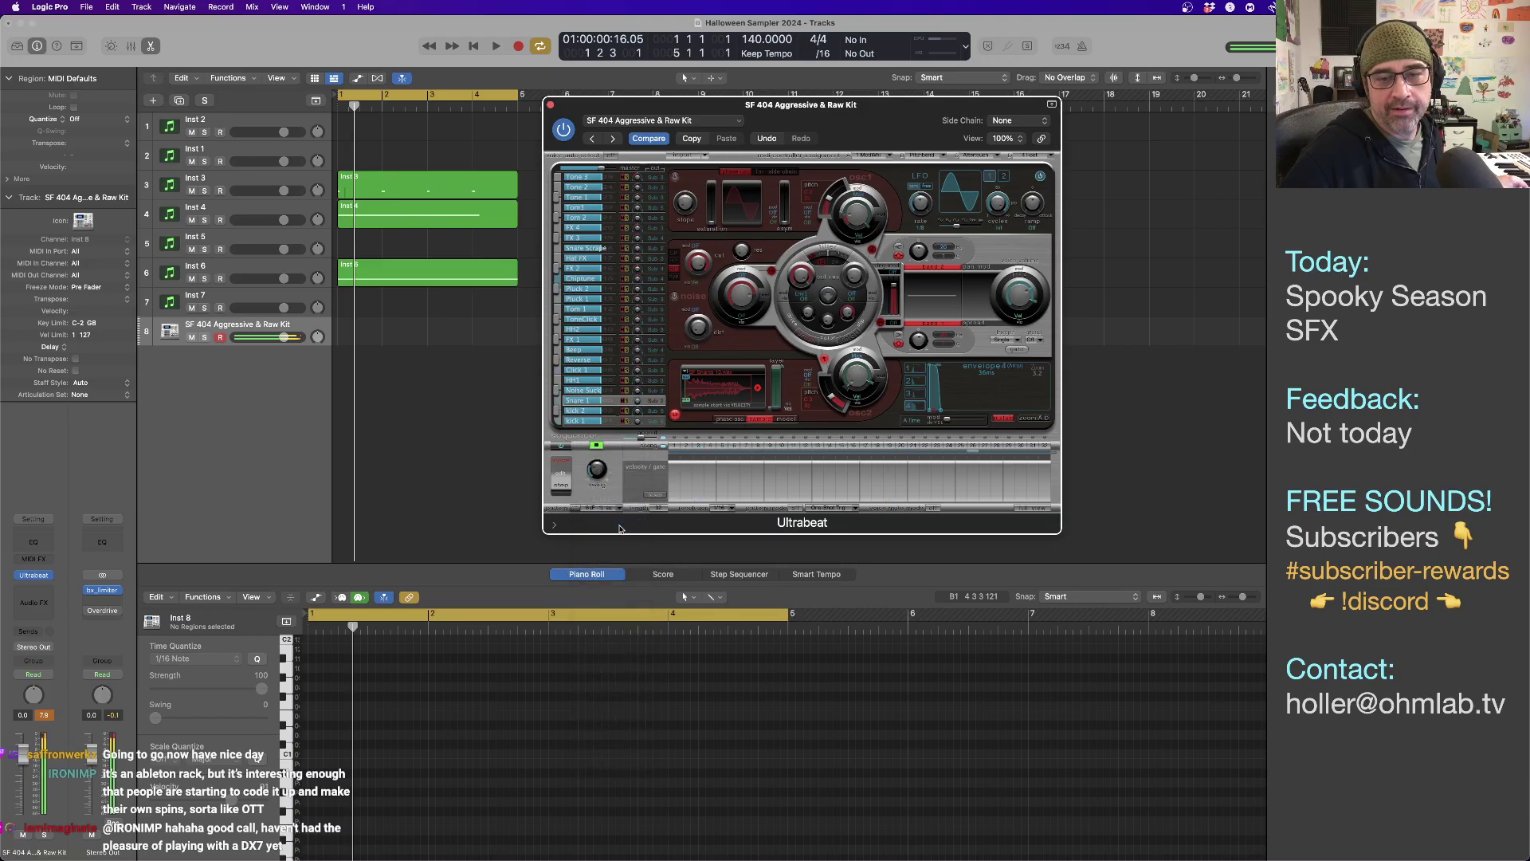
left_click(605, 511)
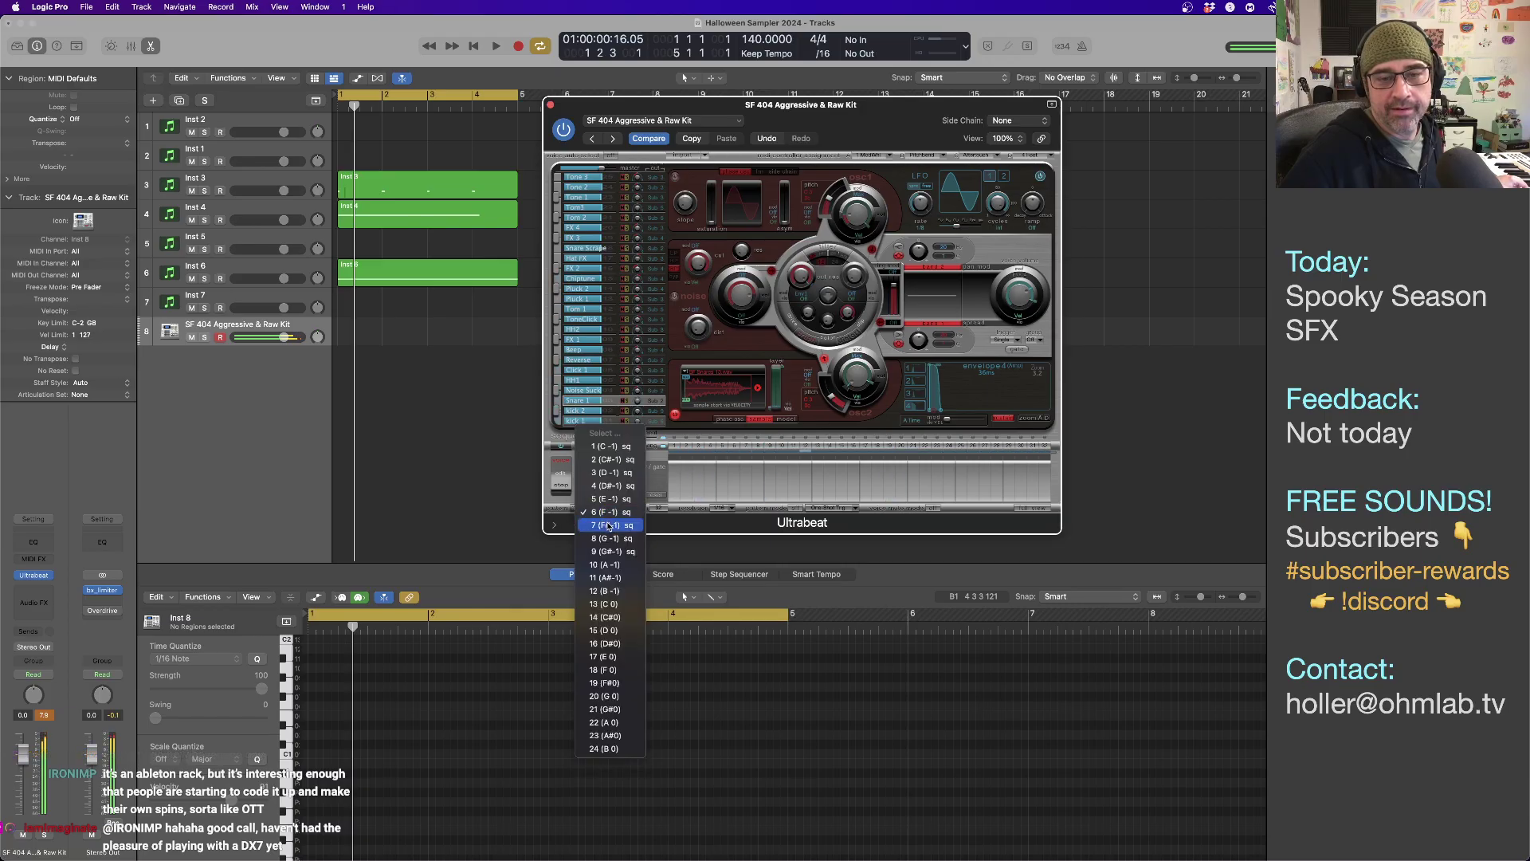
left_click(609, 526)
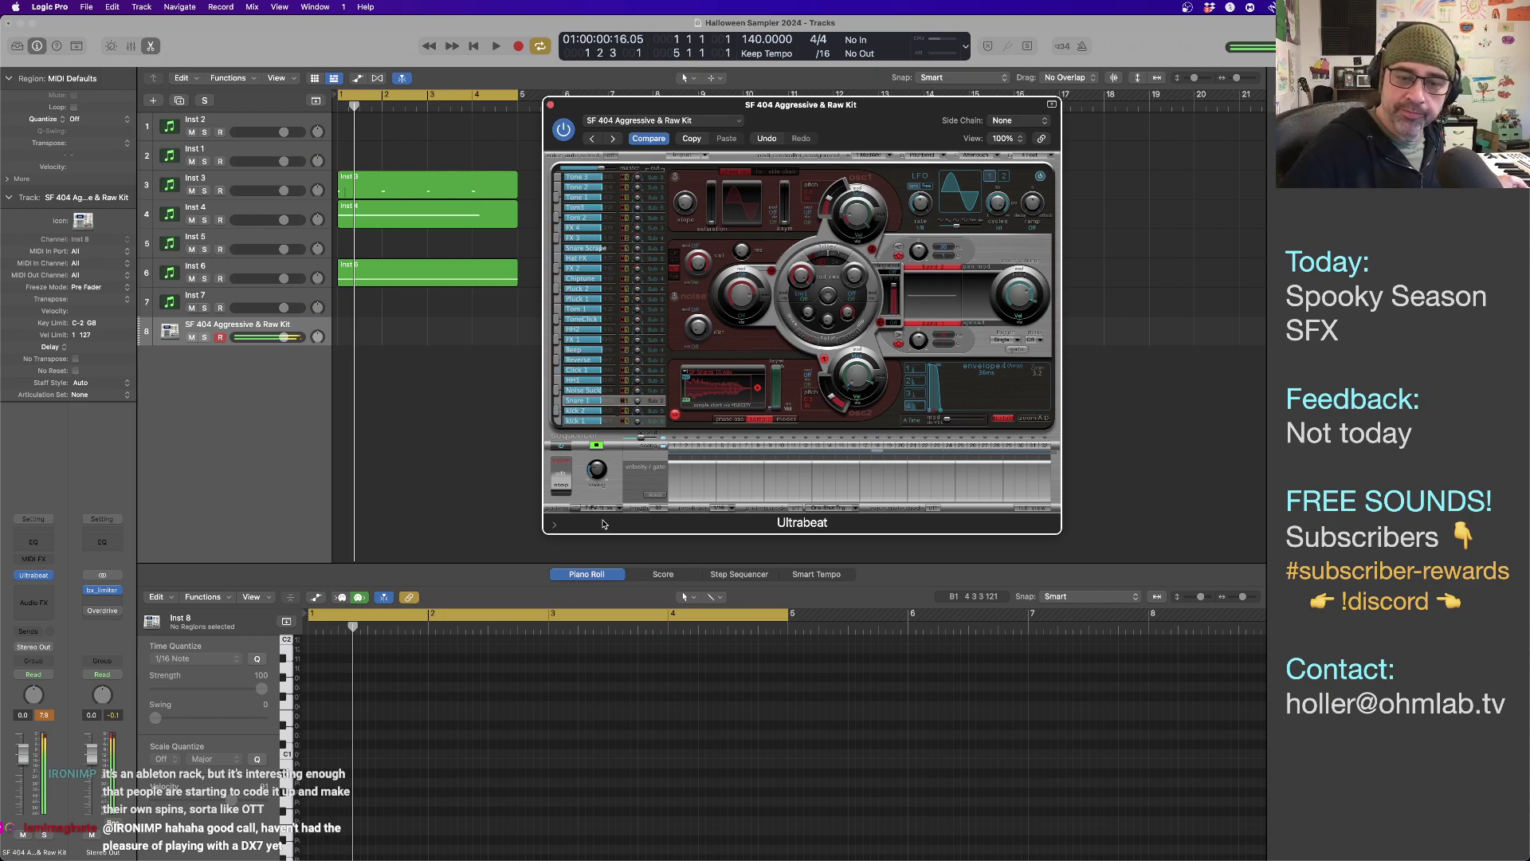
Show Ultrabeat's extended parameters and choose another sequencer pattern for the Aggressive & Raw Kit.
left_click(552, 526)
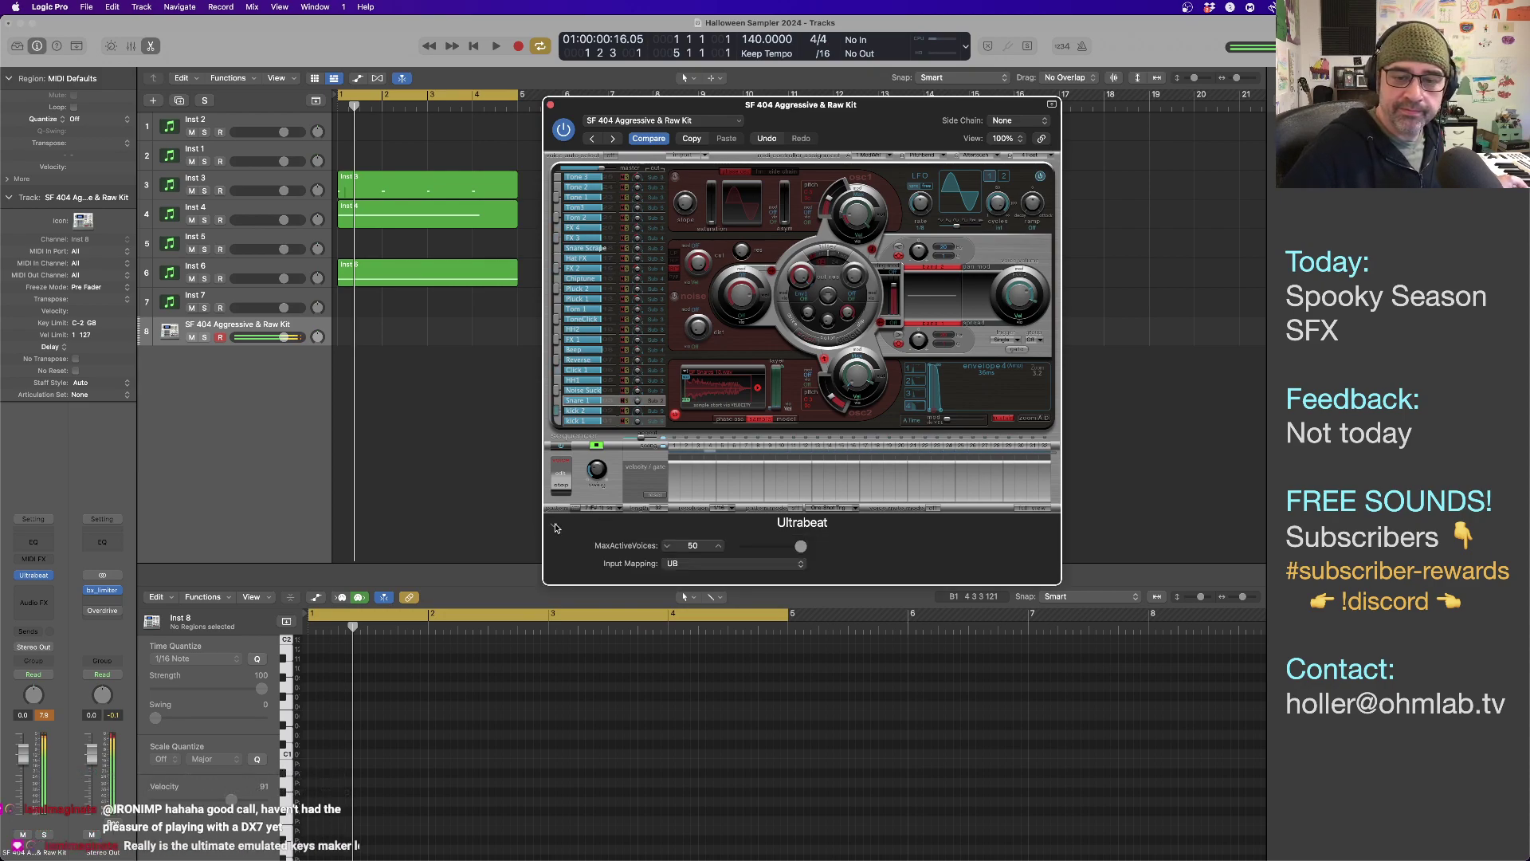
left_click(619, 512)
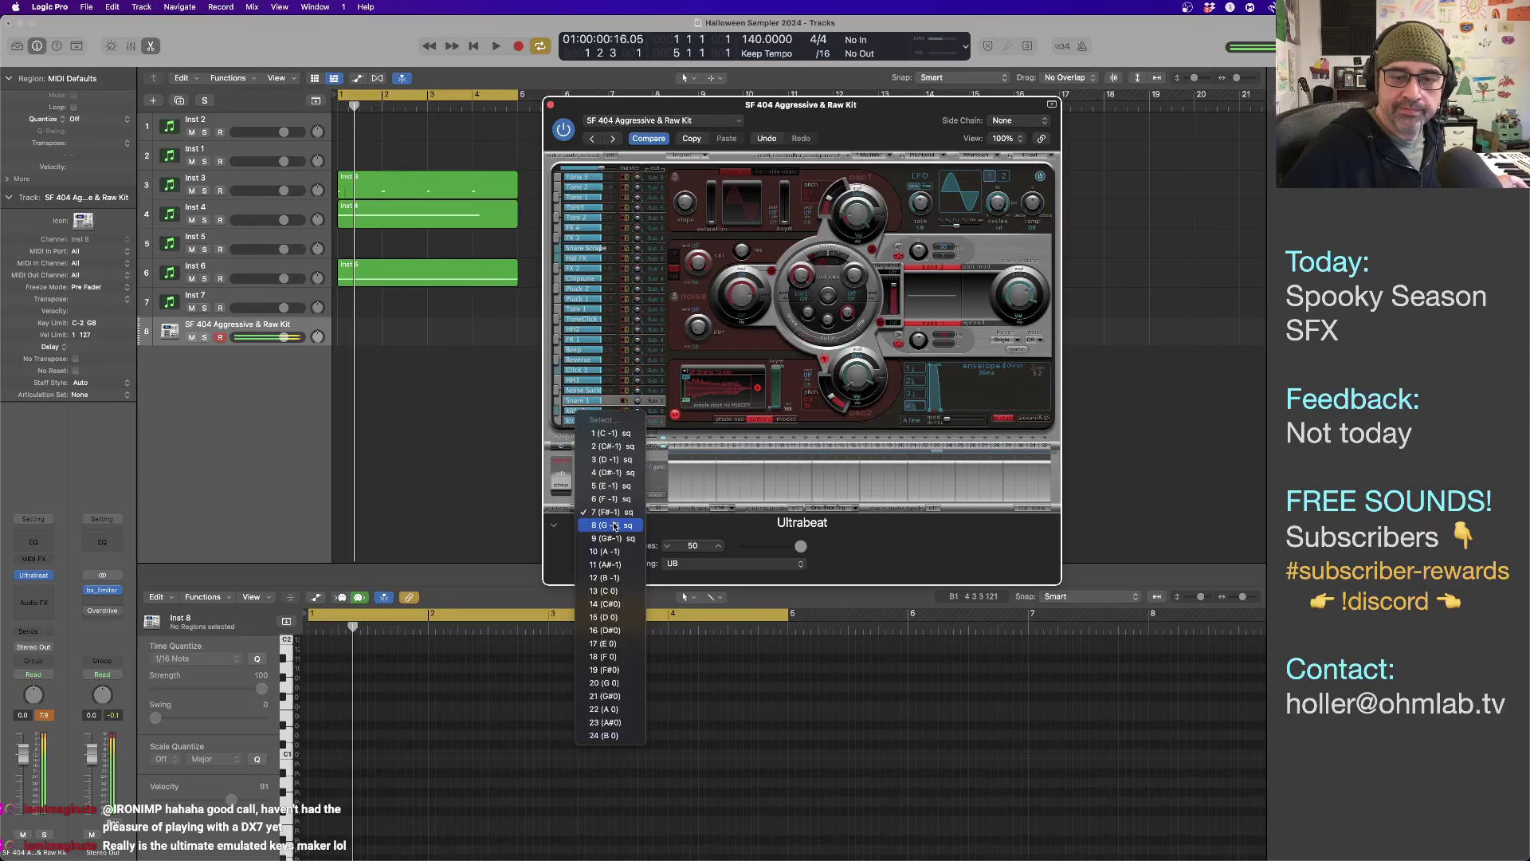
left_click(599, 501)
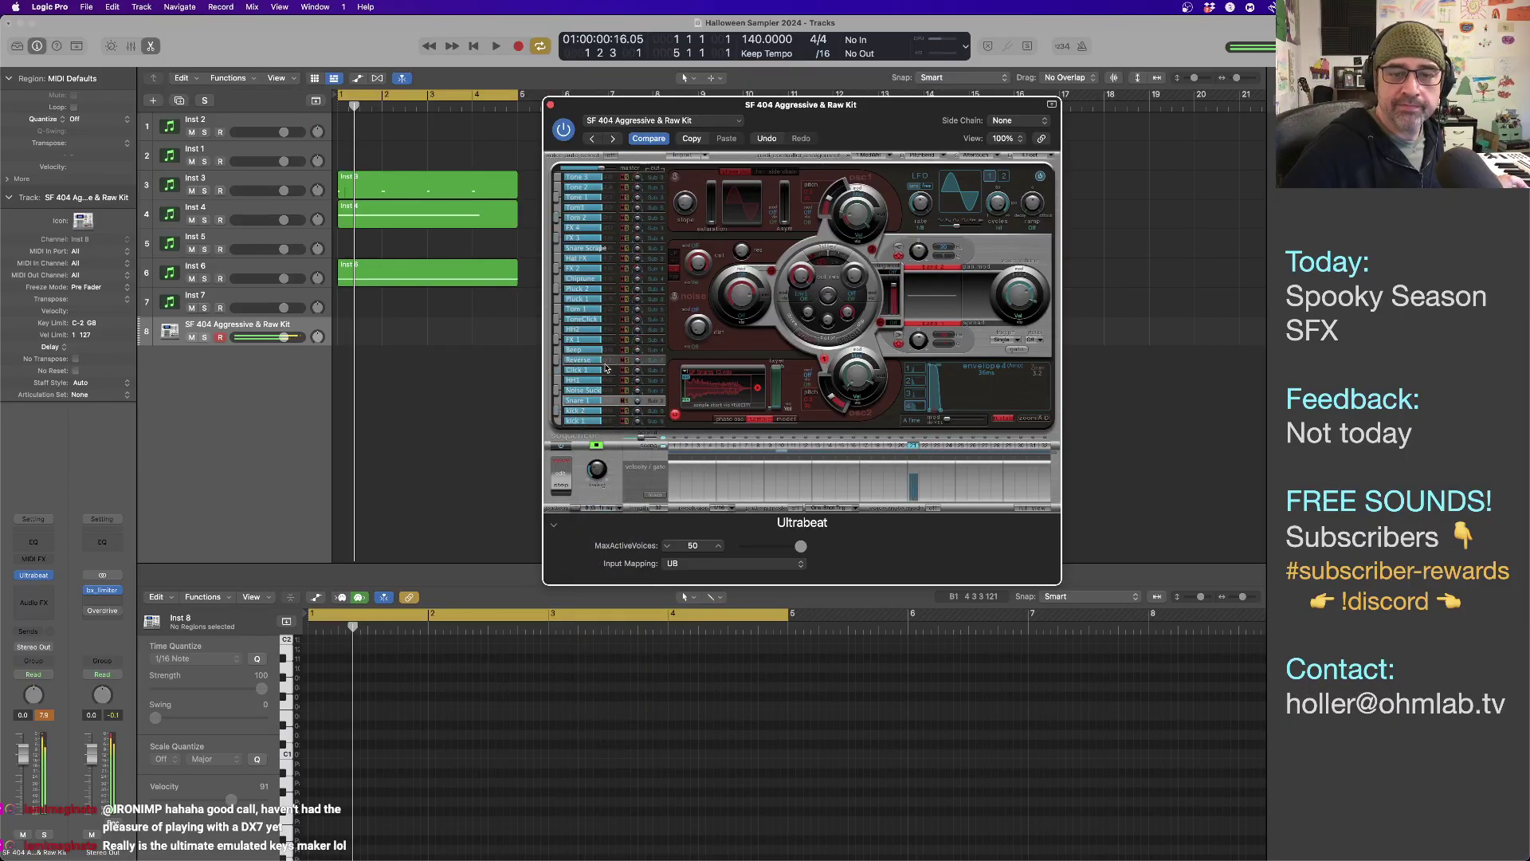
Load the SF 404 Drum n' Bass Kit in Ultrabeat and switch to sequencer pattern 2 (C#-1).
left_click(646, 120)
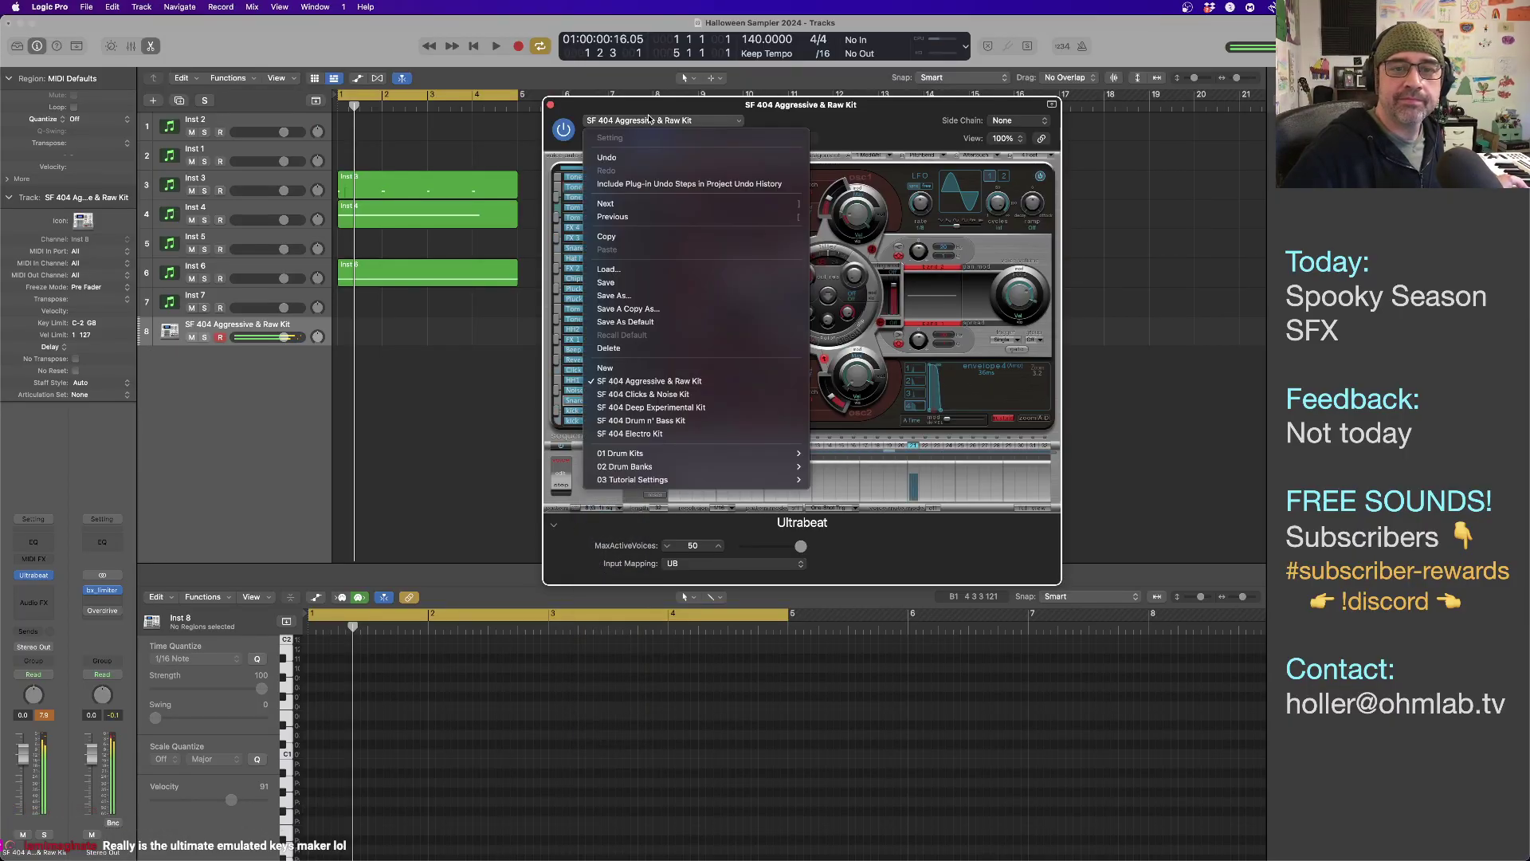
left_click(656, 422)
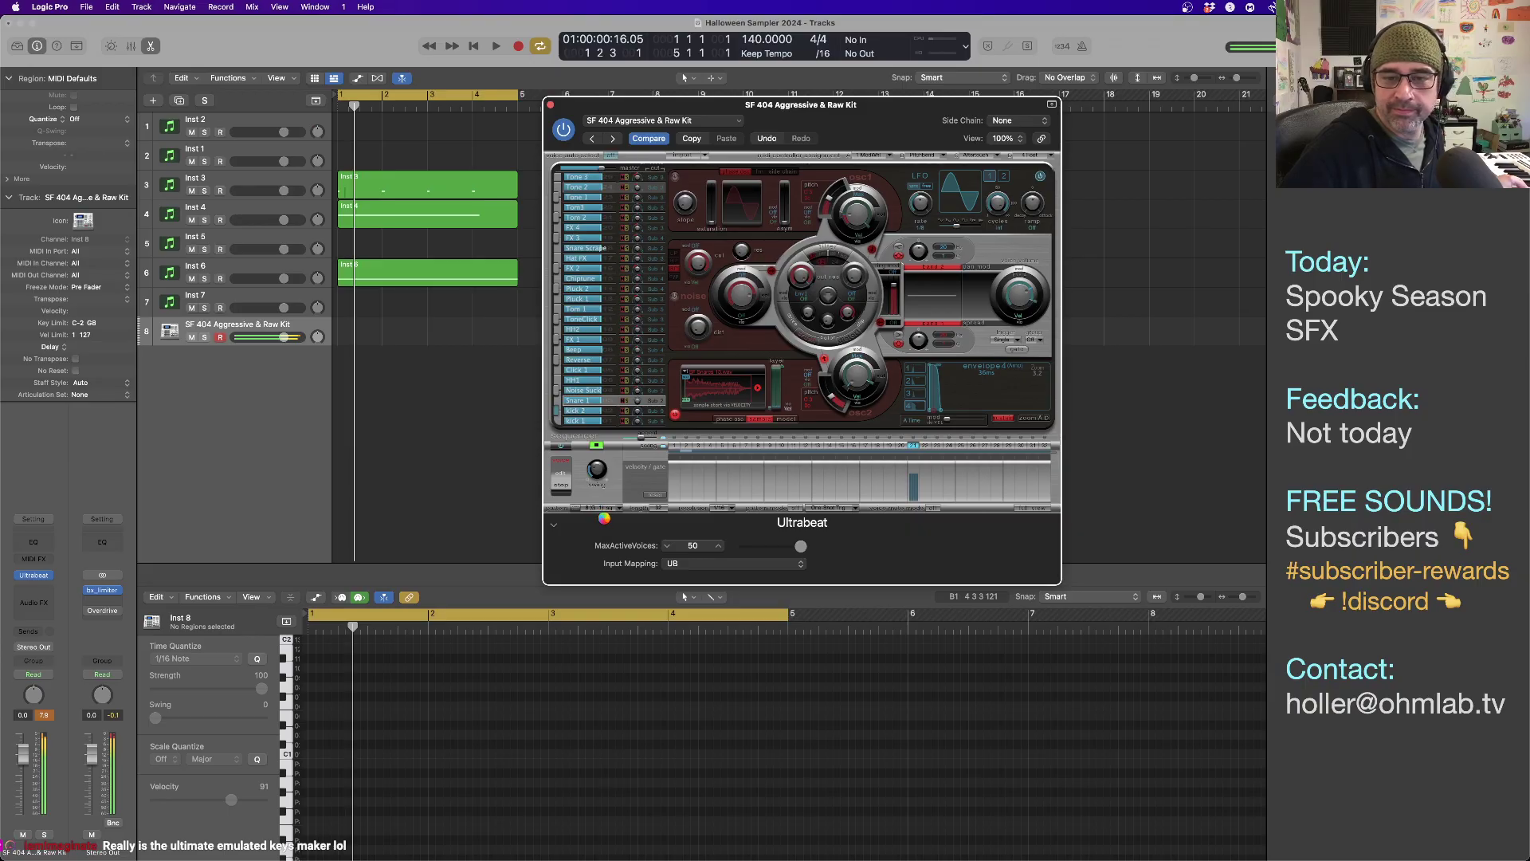
left_click(605, 510)
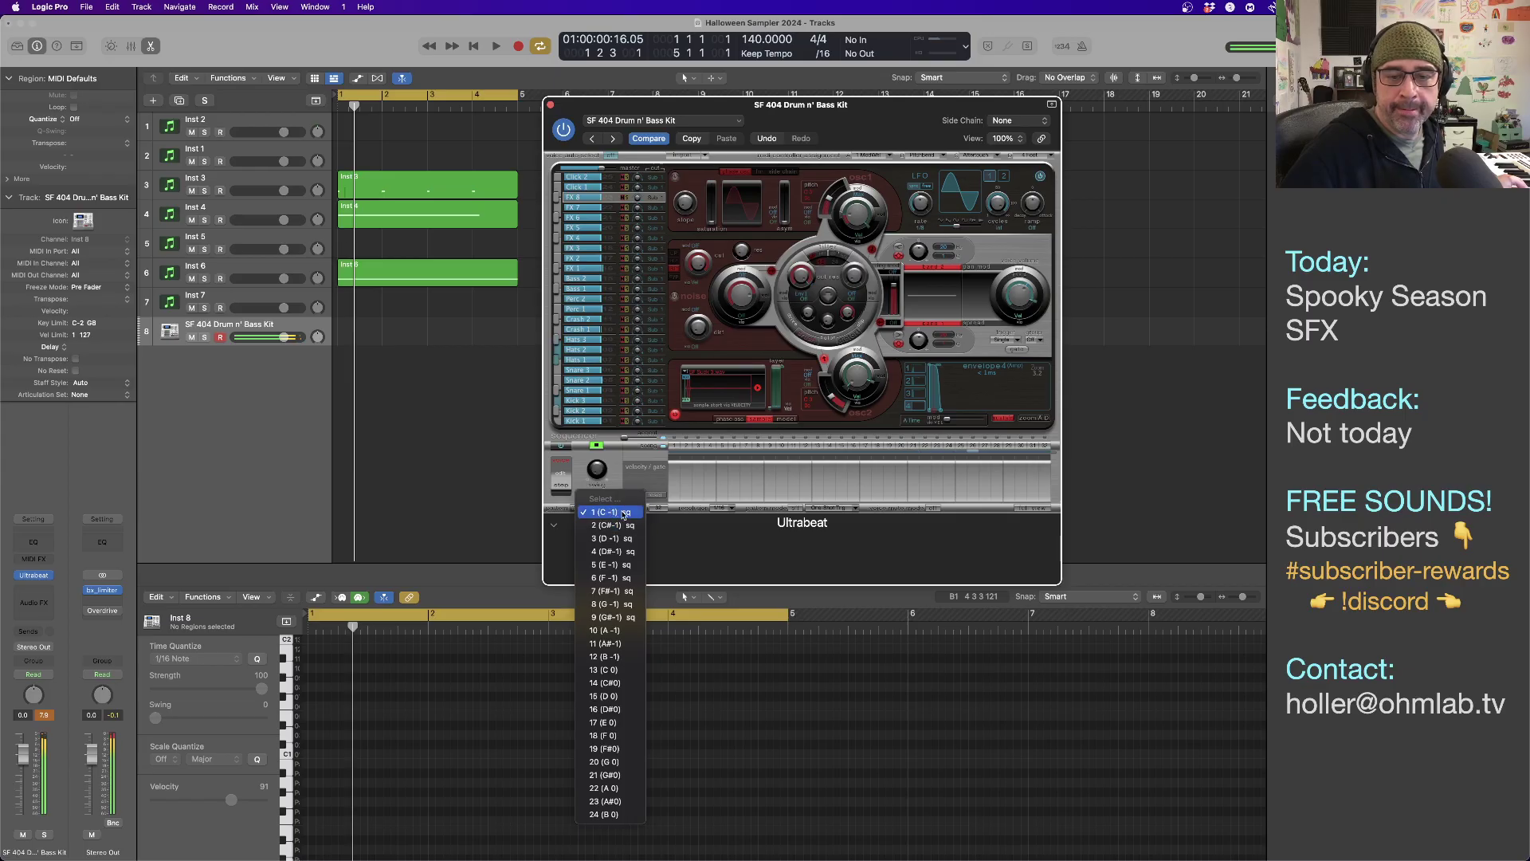
left_click(629, 527)
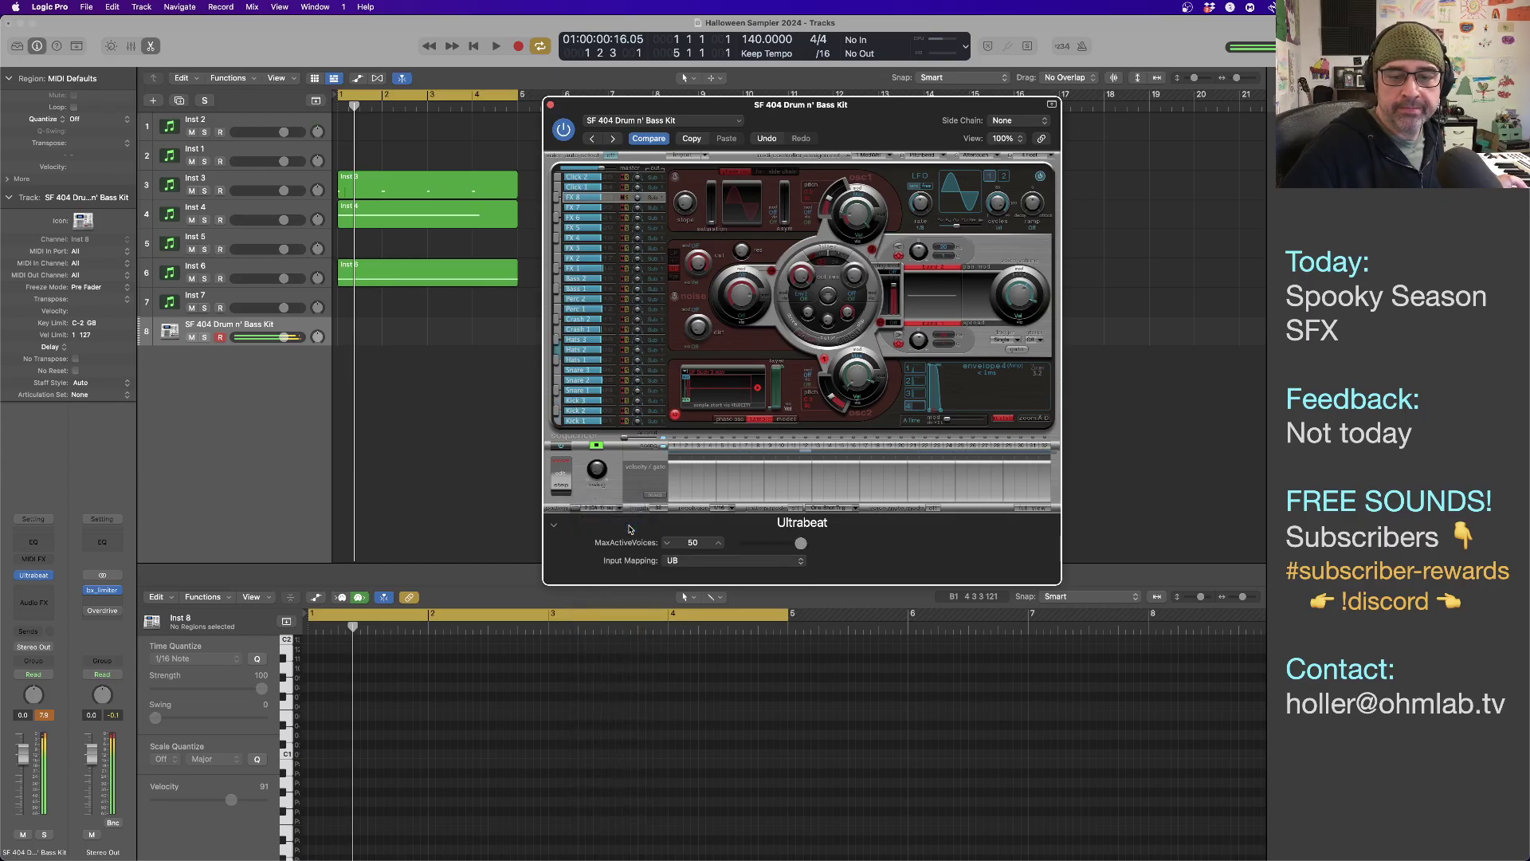
Audition sequencer patterns 3 (D-1), 4 (D#-1) and 6 (F-1) with the Drum n' Bass Kit.
left_click(612, 511)
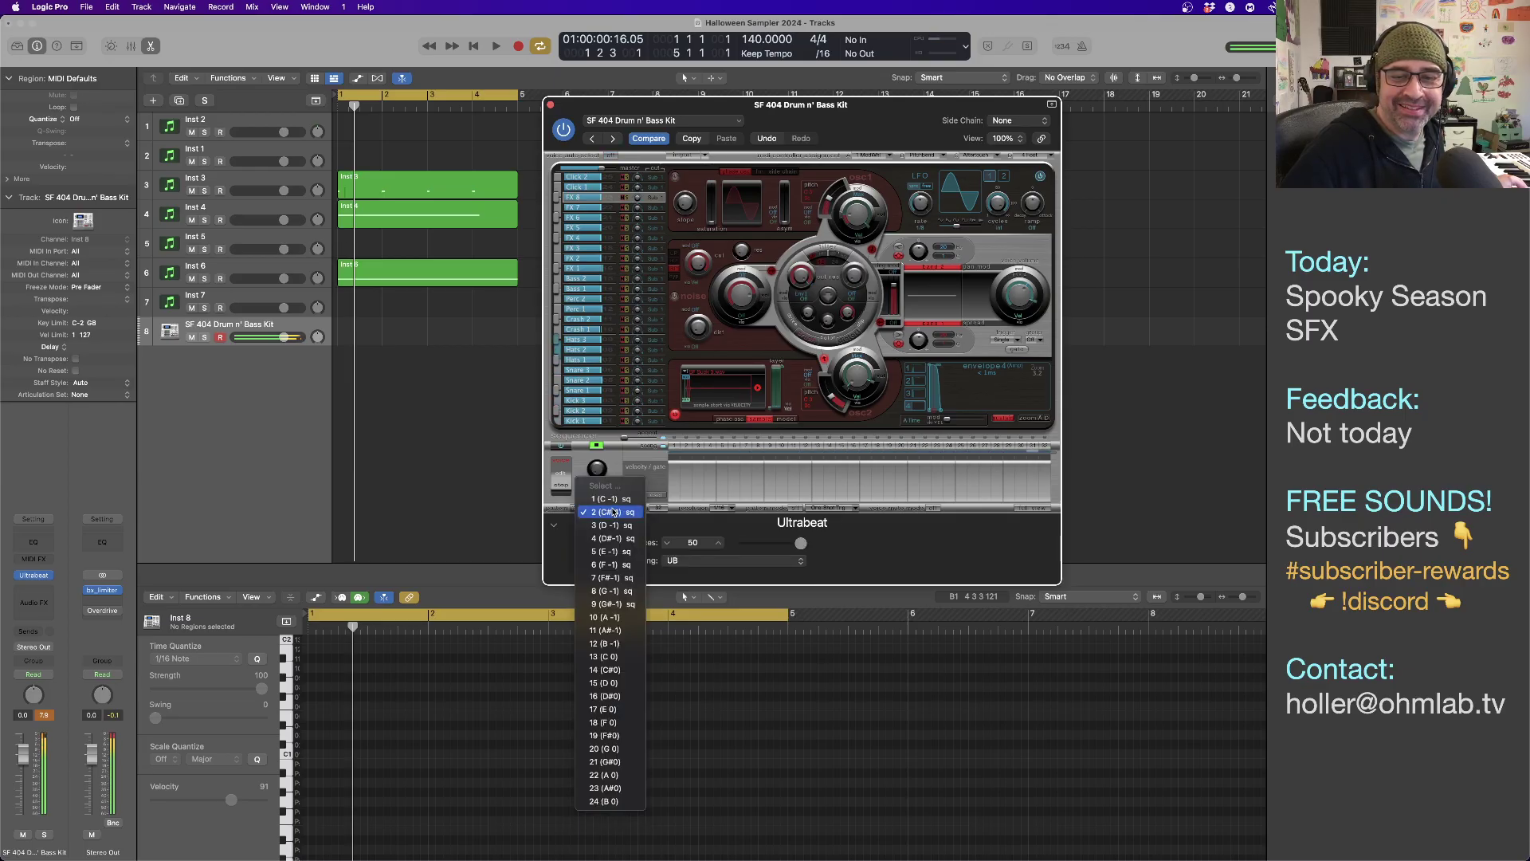
left_click(615, 526)
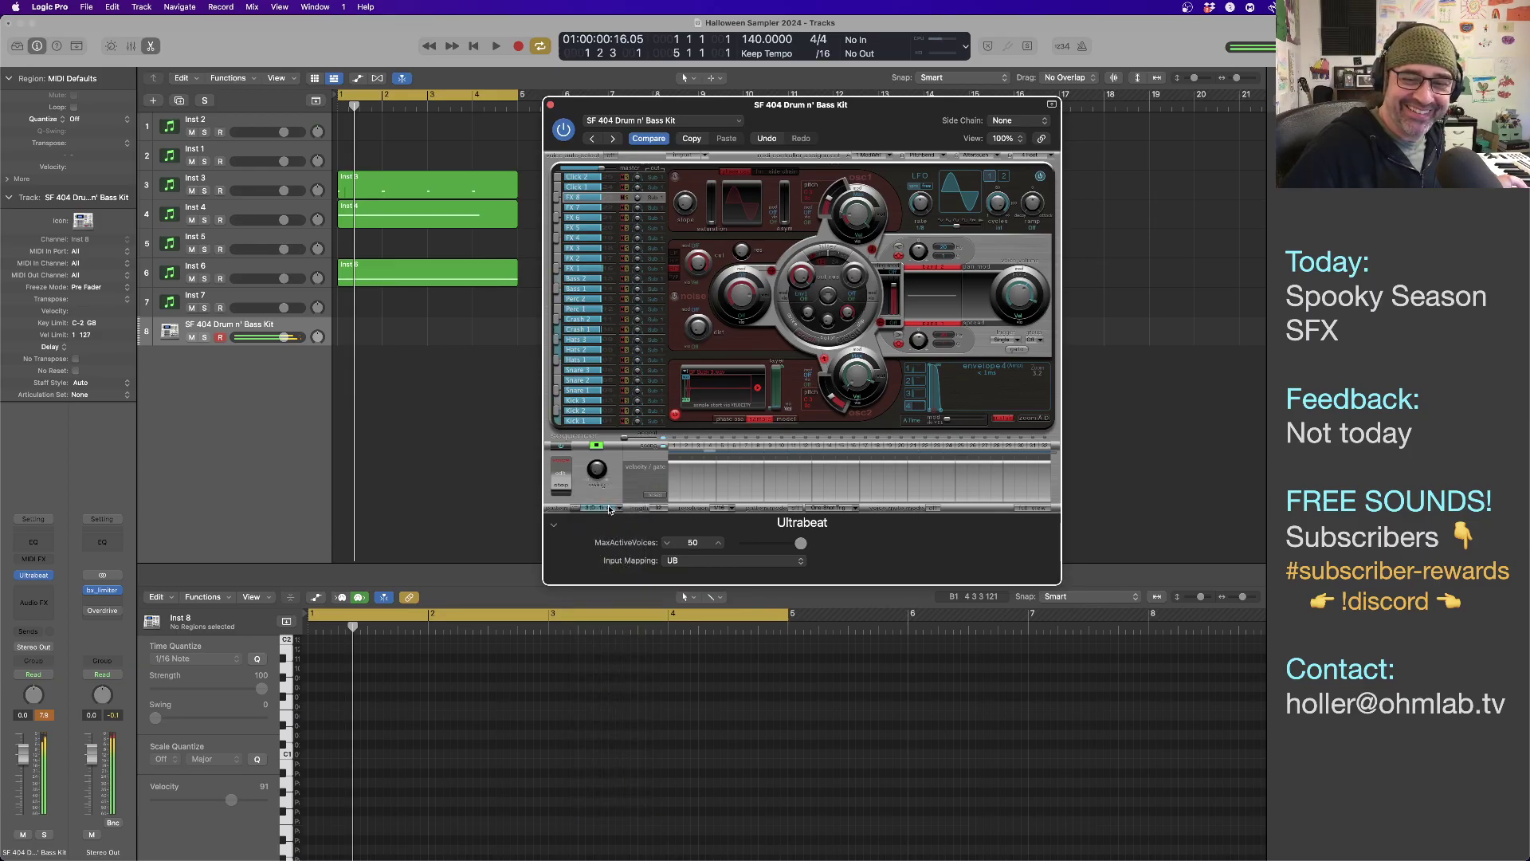
left_click(606, 511)
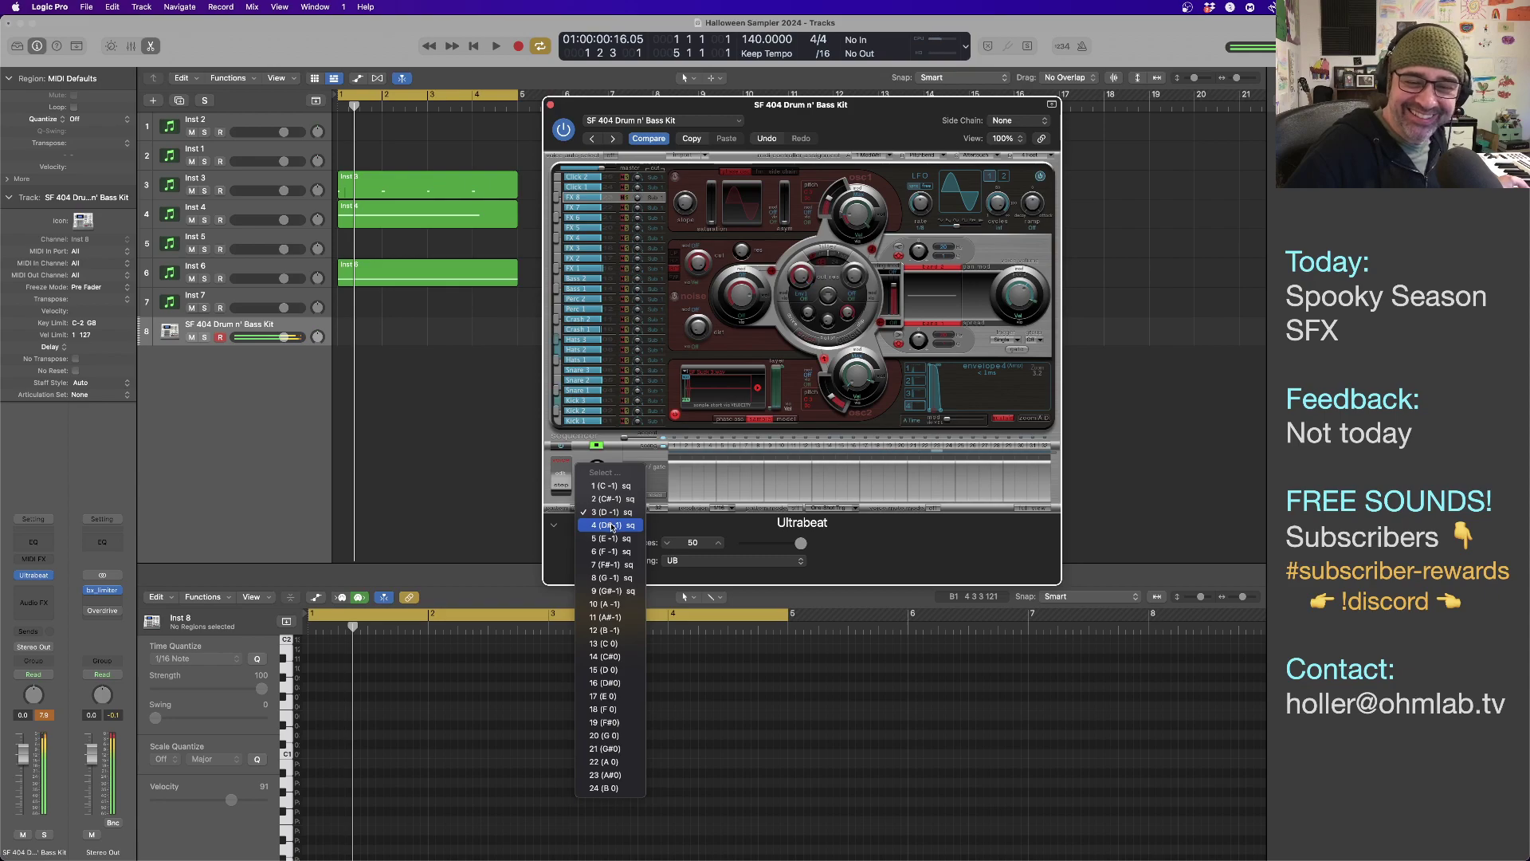
left_click(611, 525)
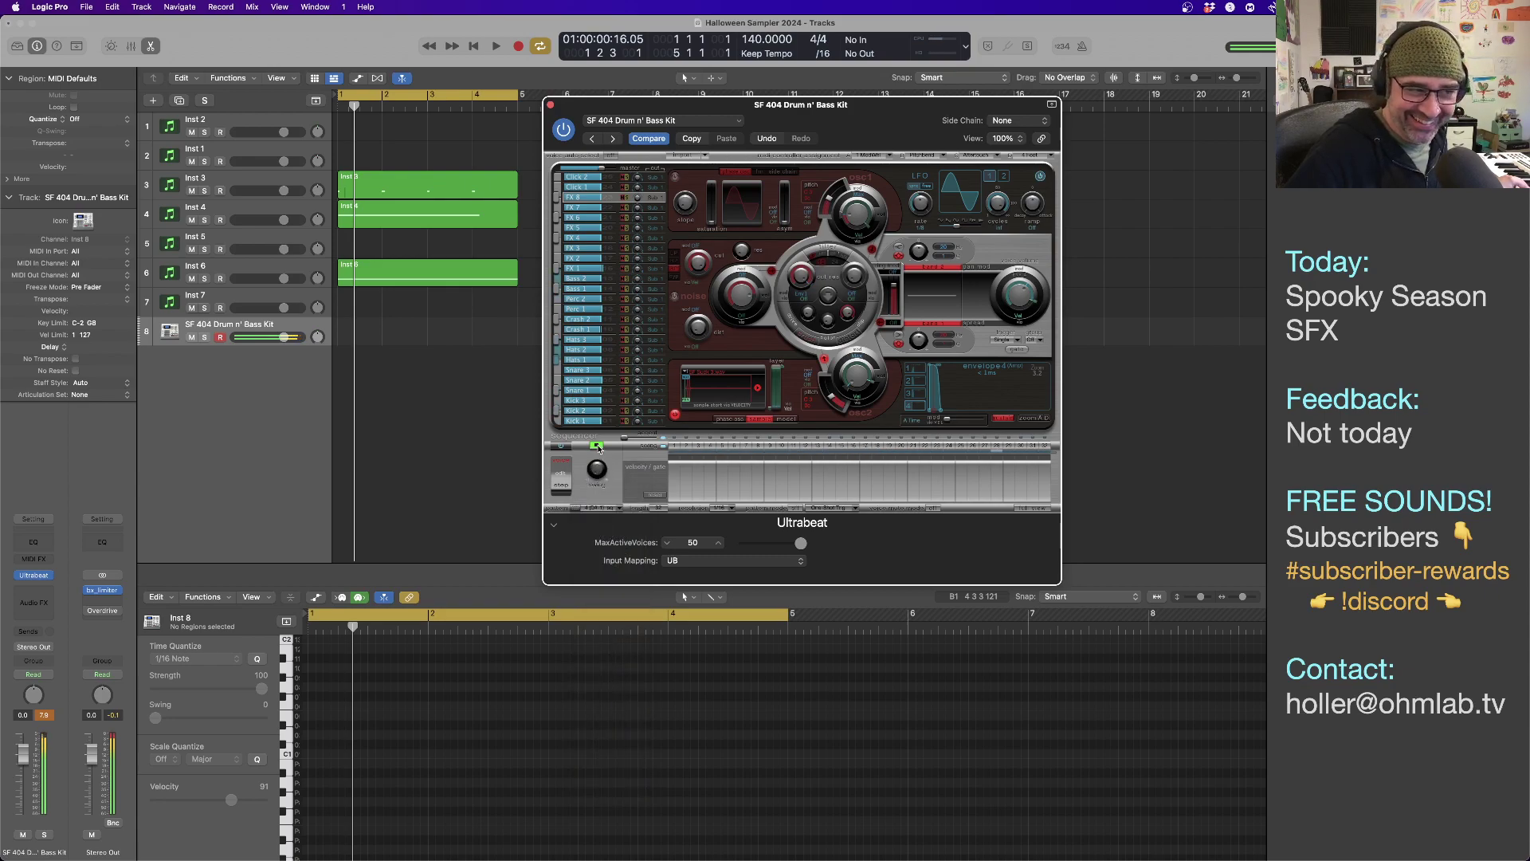
left_click(603, 509)
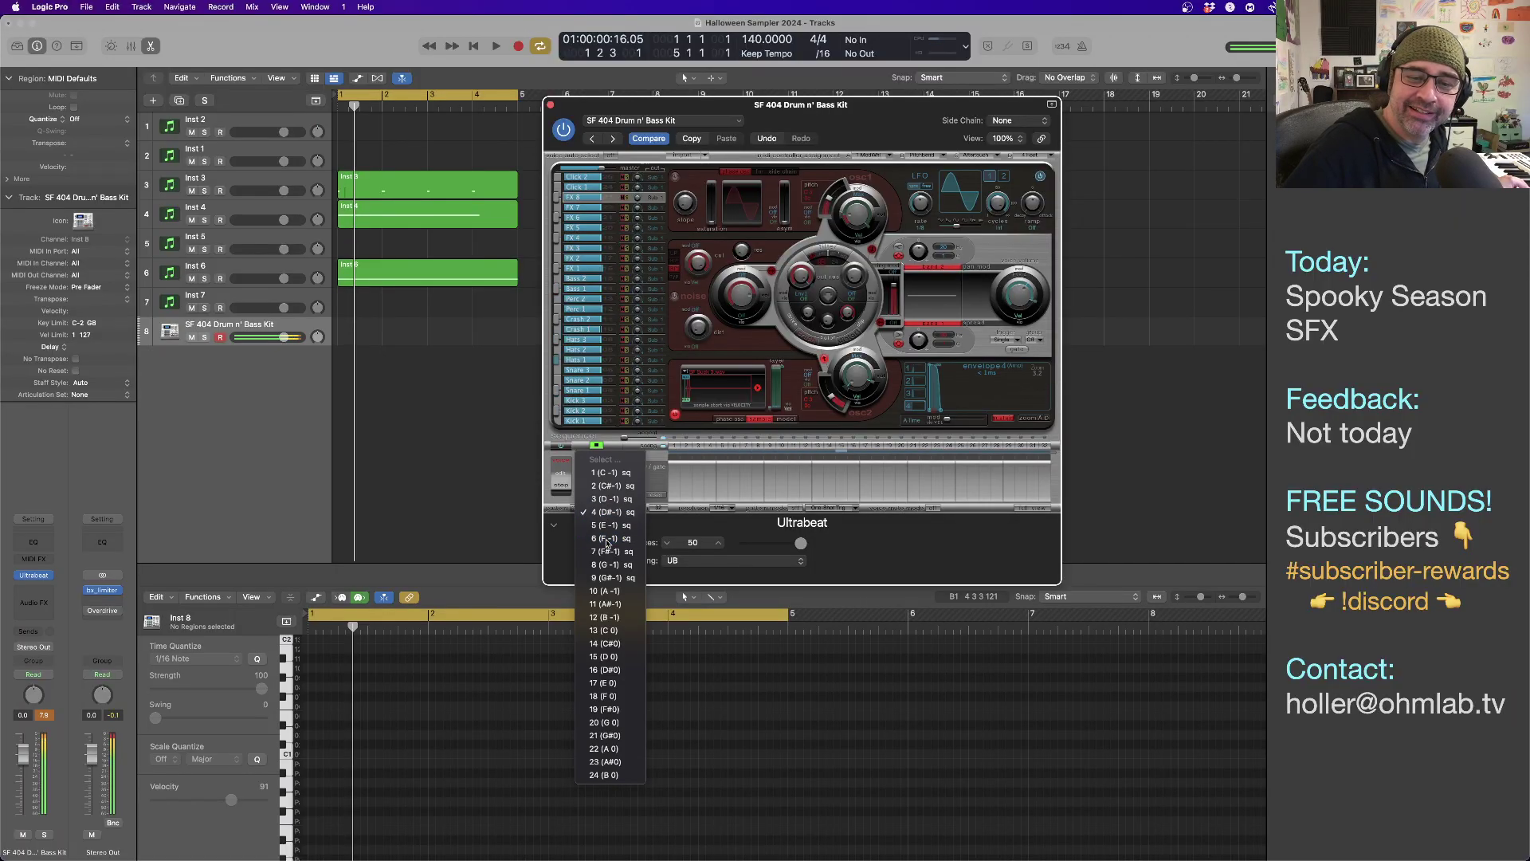
left_click(606, 539)
Load the SF 404 Electro Kit in Ultrabeat and audition sequencer pattern 1 (C-1).
left_click(689, 122)
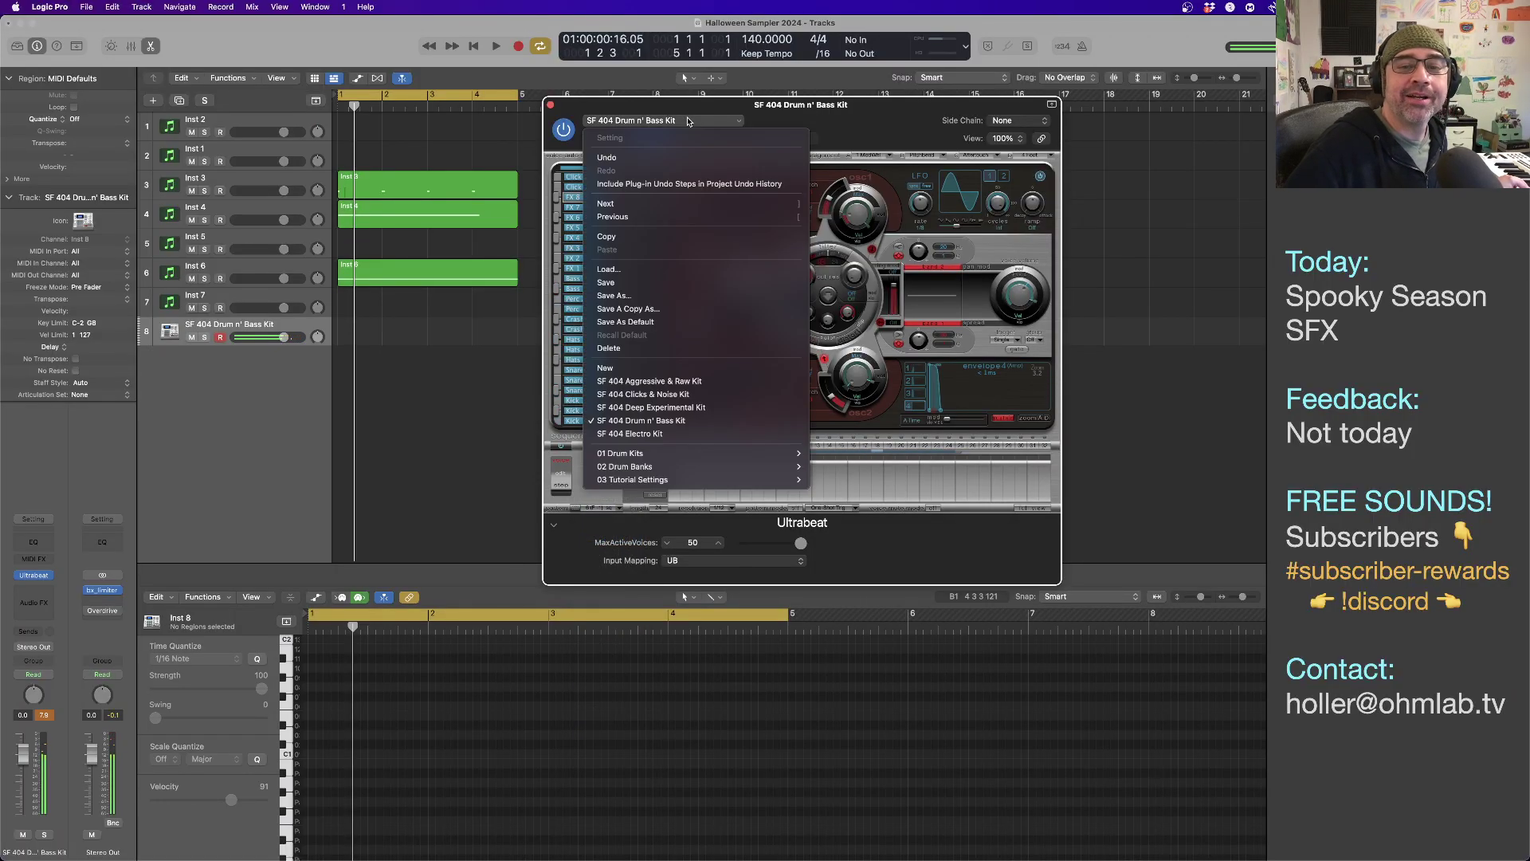
left_click(644, 434)
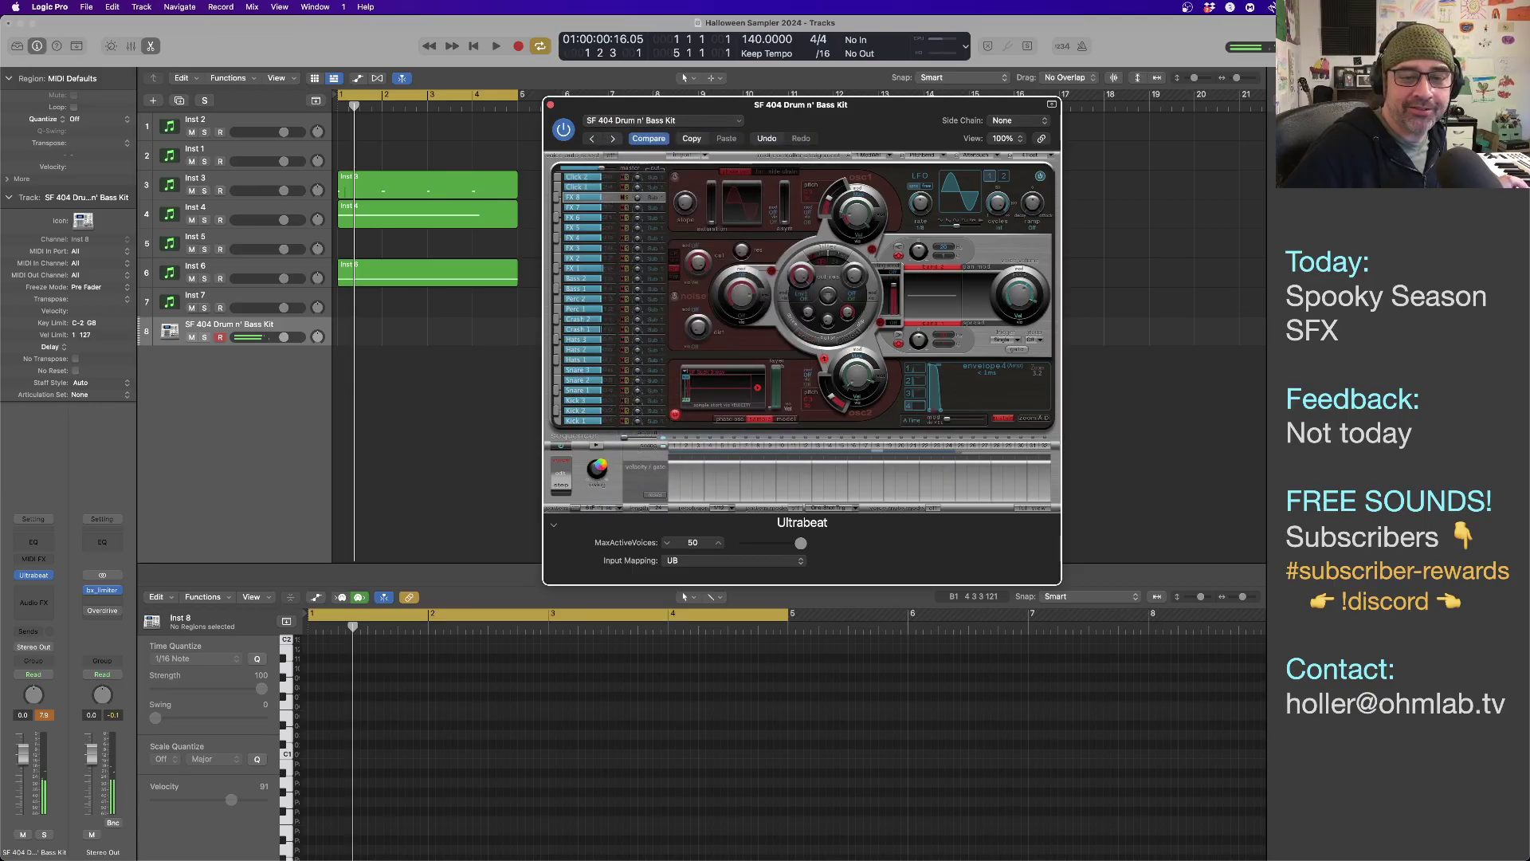
left_click(605, 511)
left_click(602, 512)
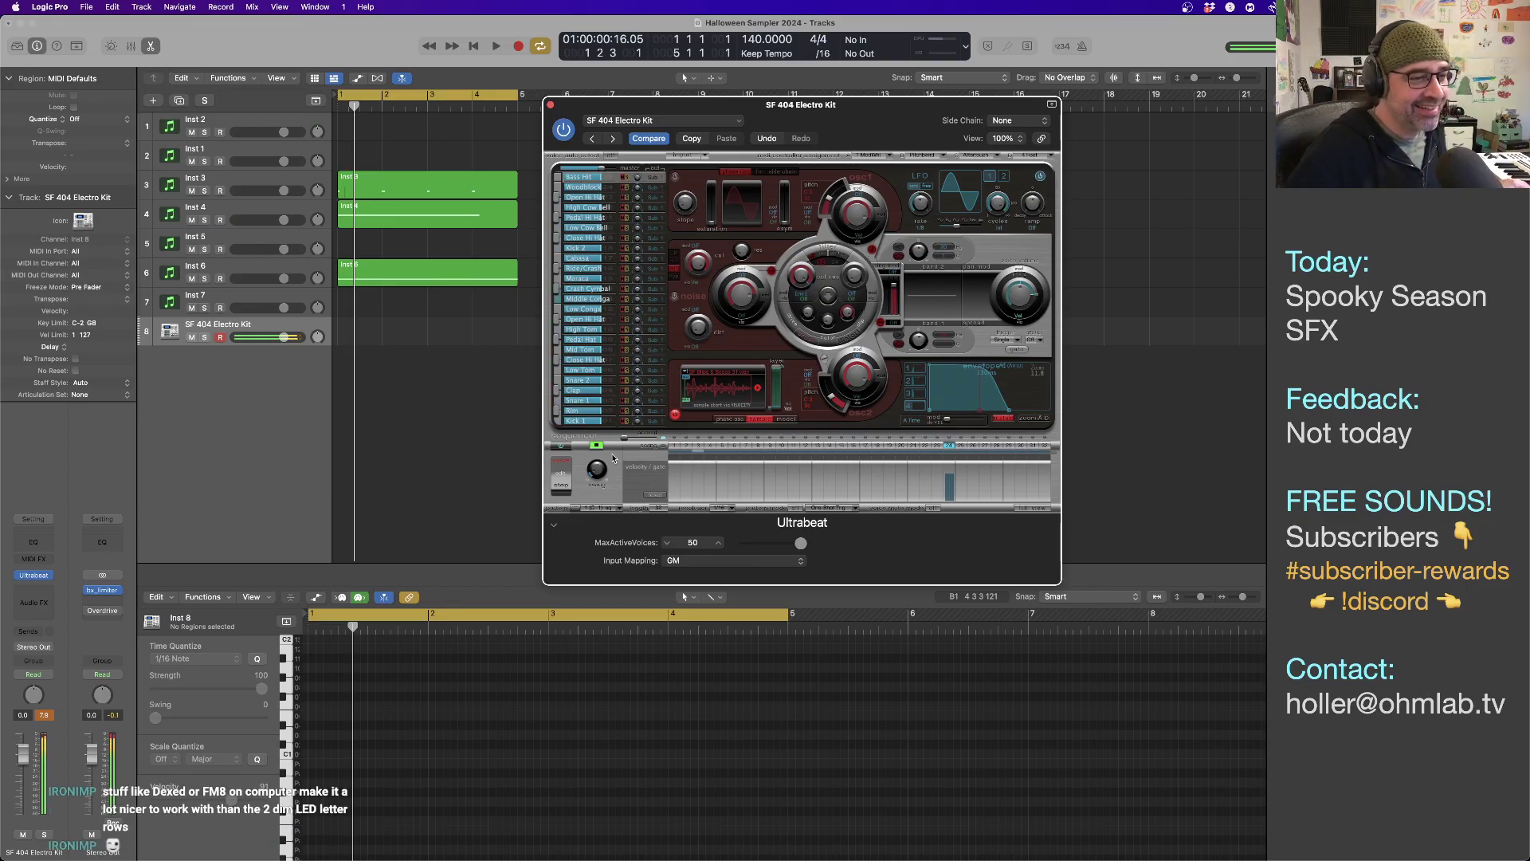
Switch the Electro Kit to sequencer pattern 2 (C#-1) and on to pattern 3 (D-1).
left_click(612, 511)
left_click(616, 529)
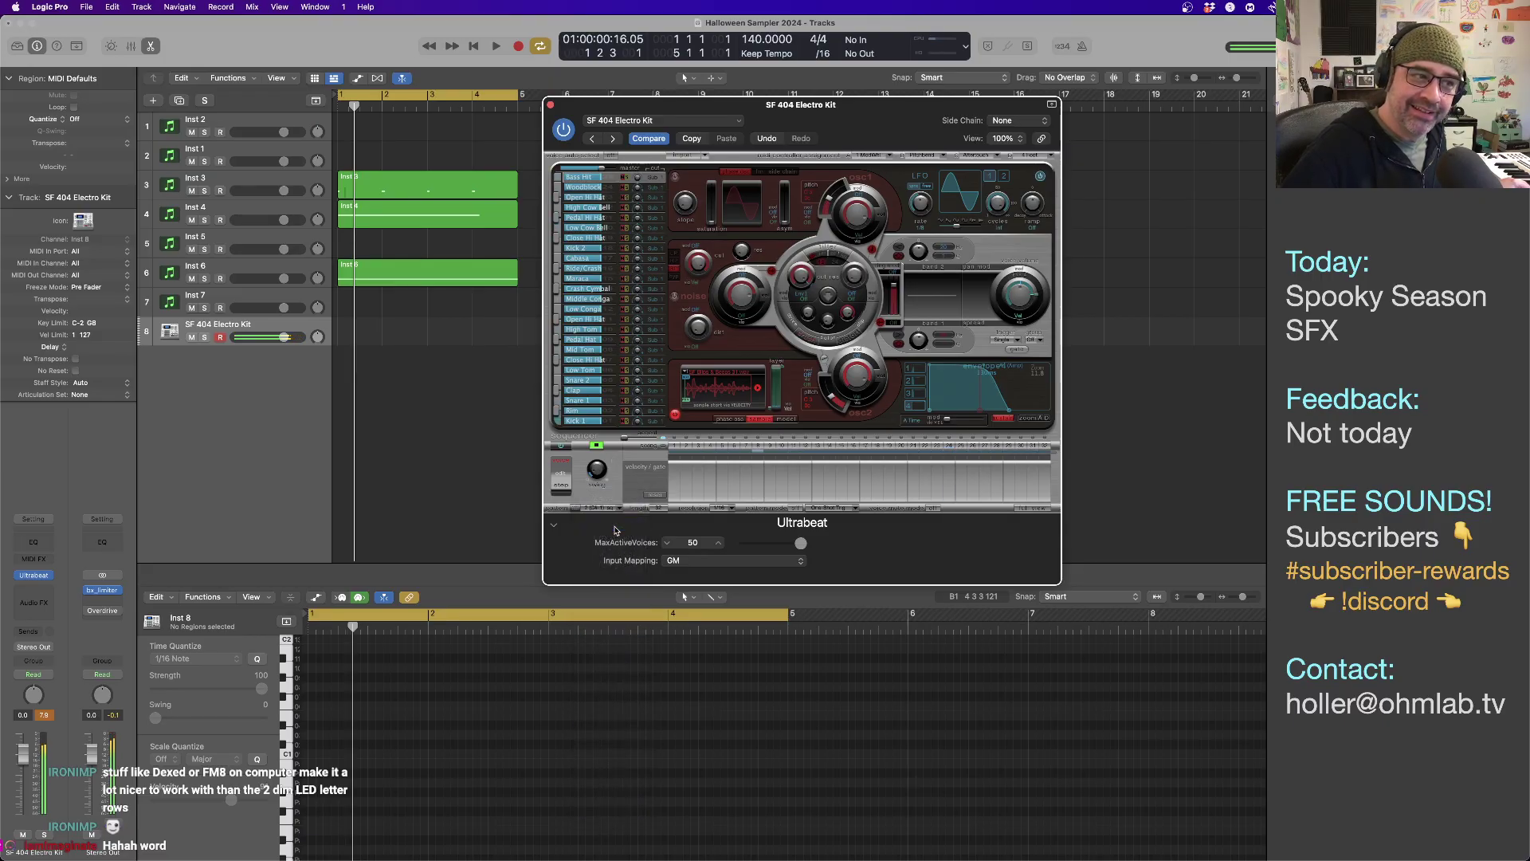
left_click(603, 515)
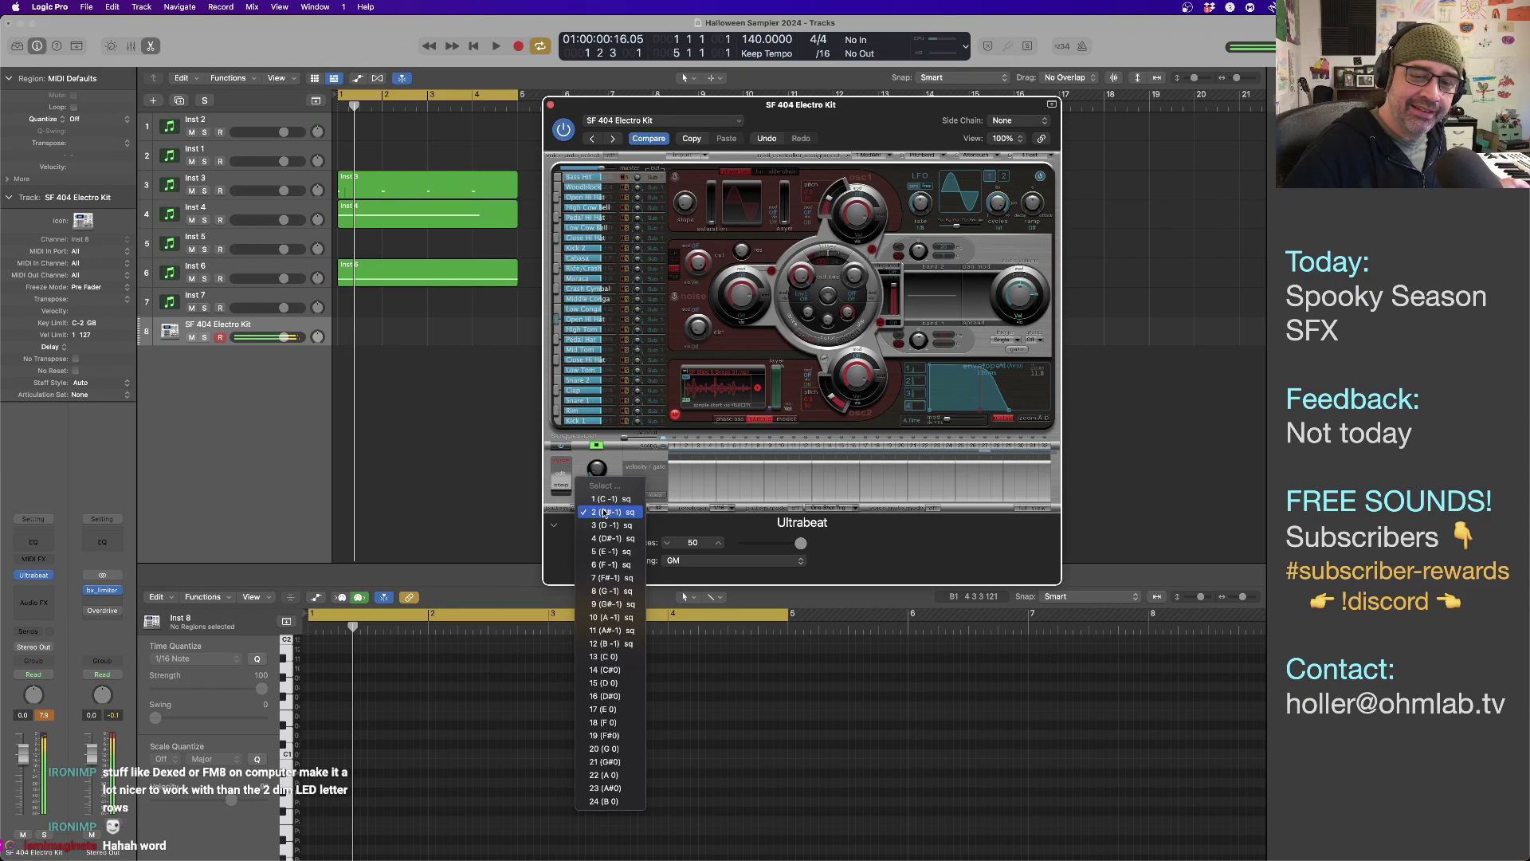
left_click(603, 531)
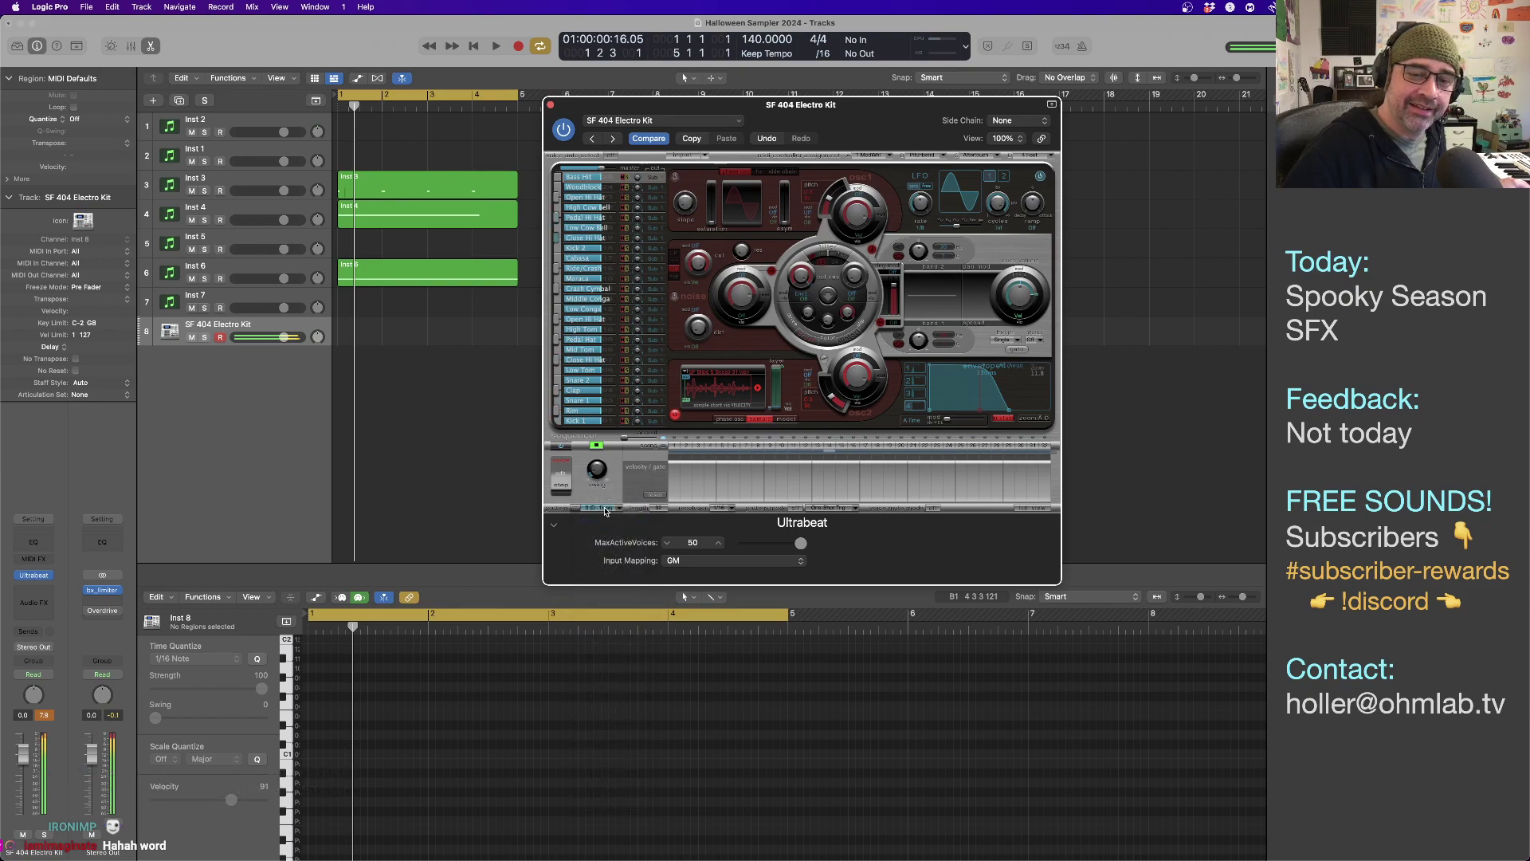
Audition sequencer patterns 4 (D#-1) and 9 (G#-1) with the SF 404 Electro Kit.
left_click(606, 511)
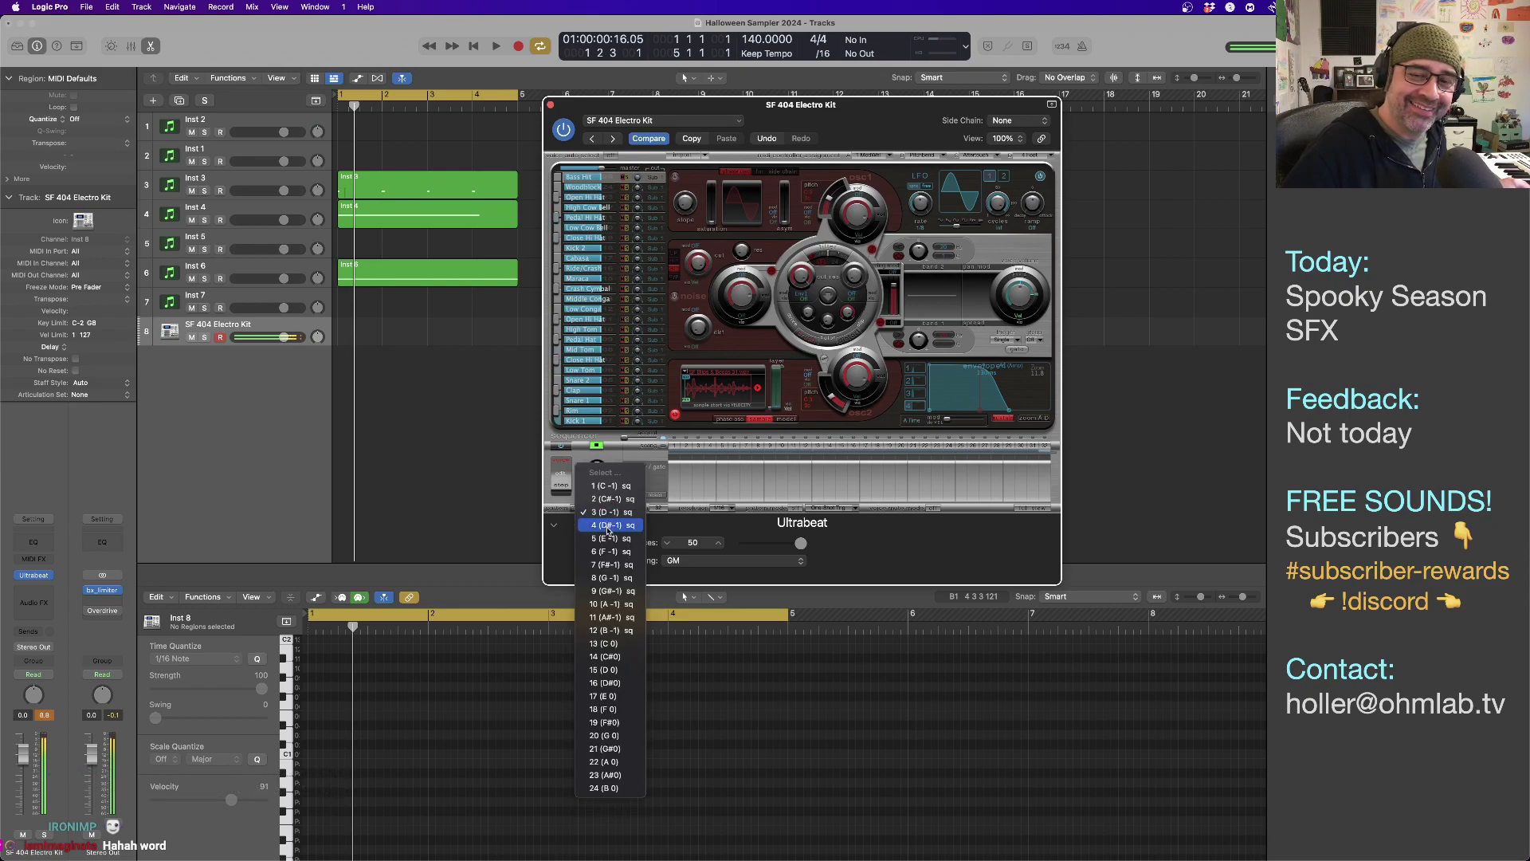
left_click(607, 527)
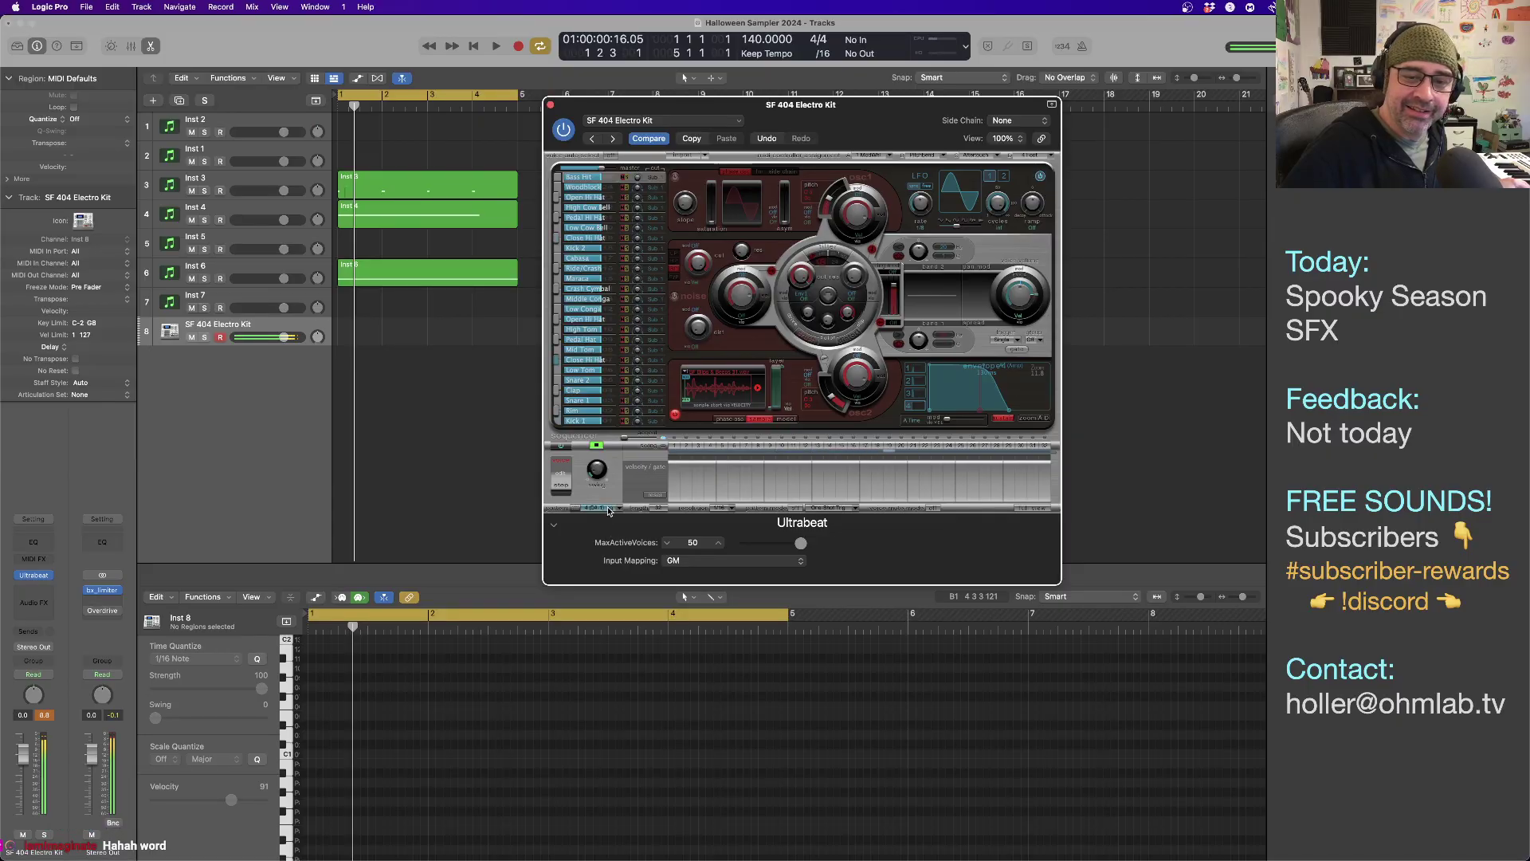
left_click(608, 511)
left_click(614, 580)
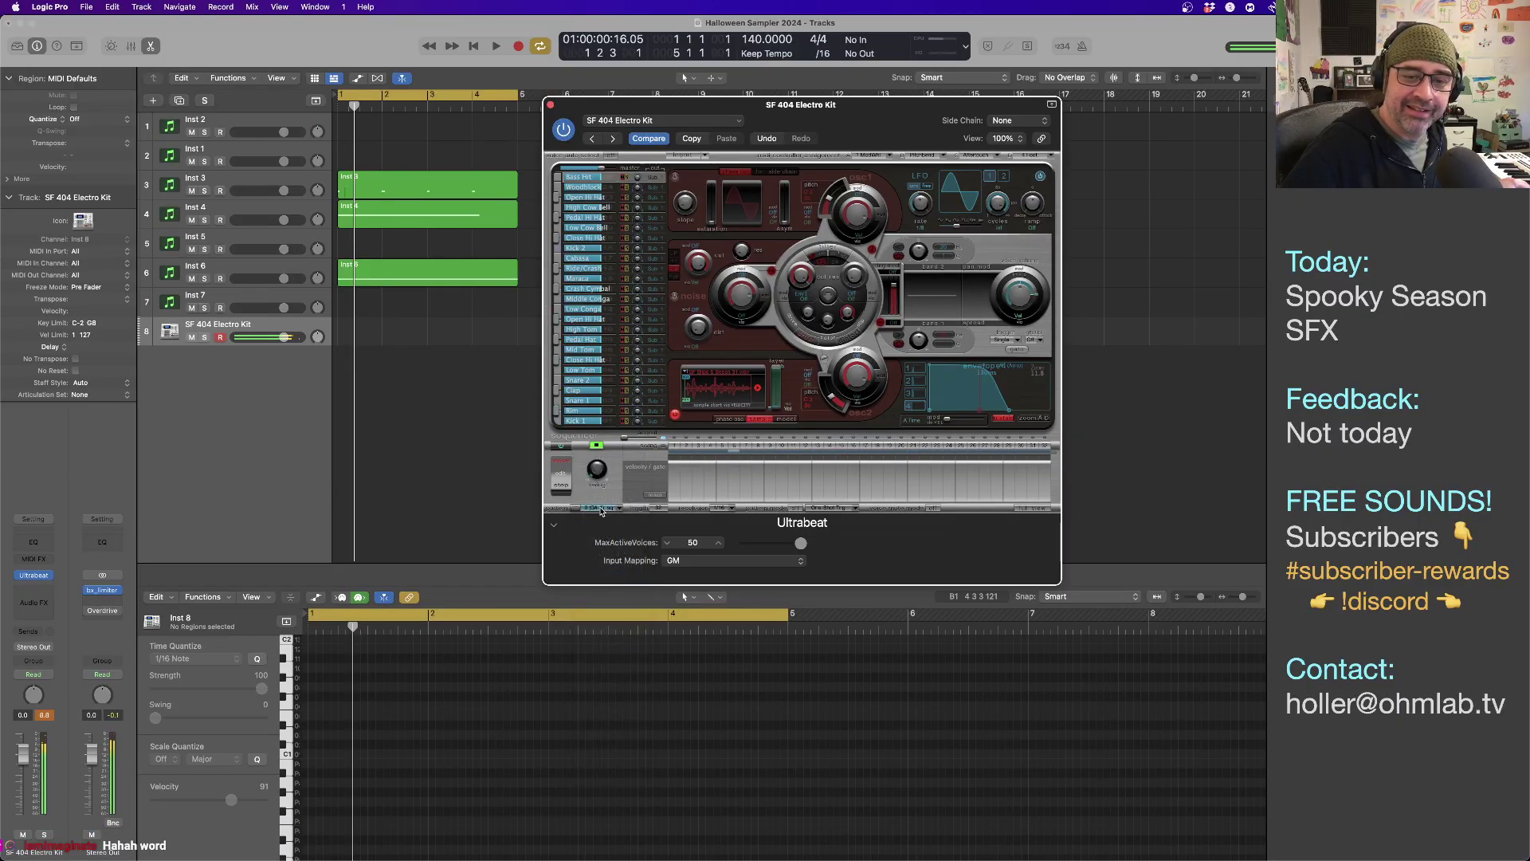
Load the SF 404 Clicks & Noise Kit in Ultrabeat and audition sequencer patterns 8 (G-1) and 6 (F-1).
left_click(645, 121)
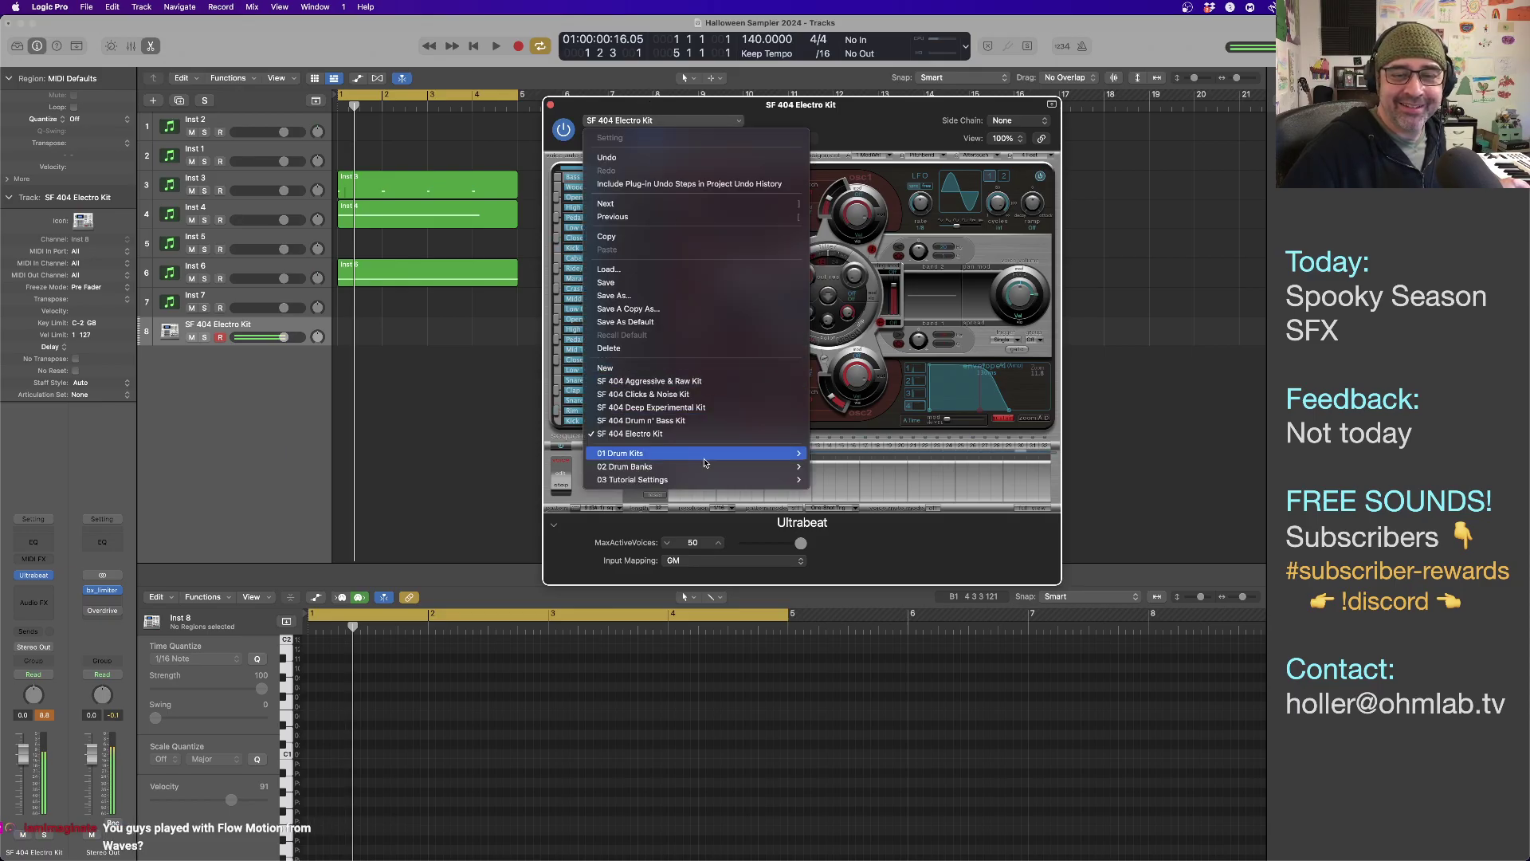
left_click(686, 396)
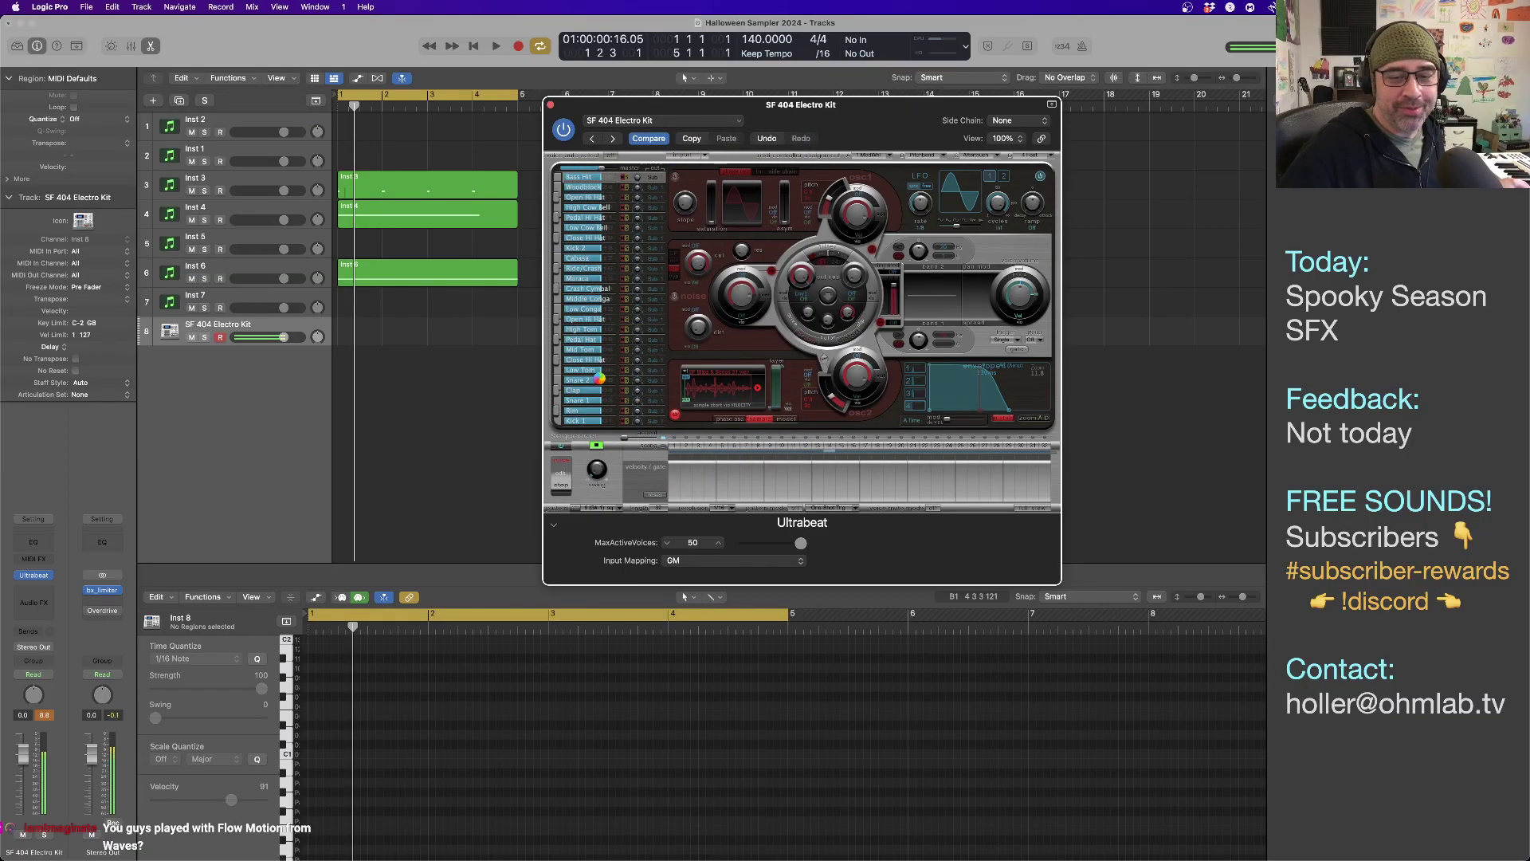
left_click(606, 509)
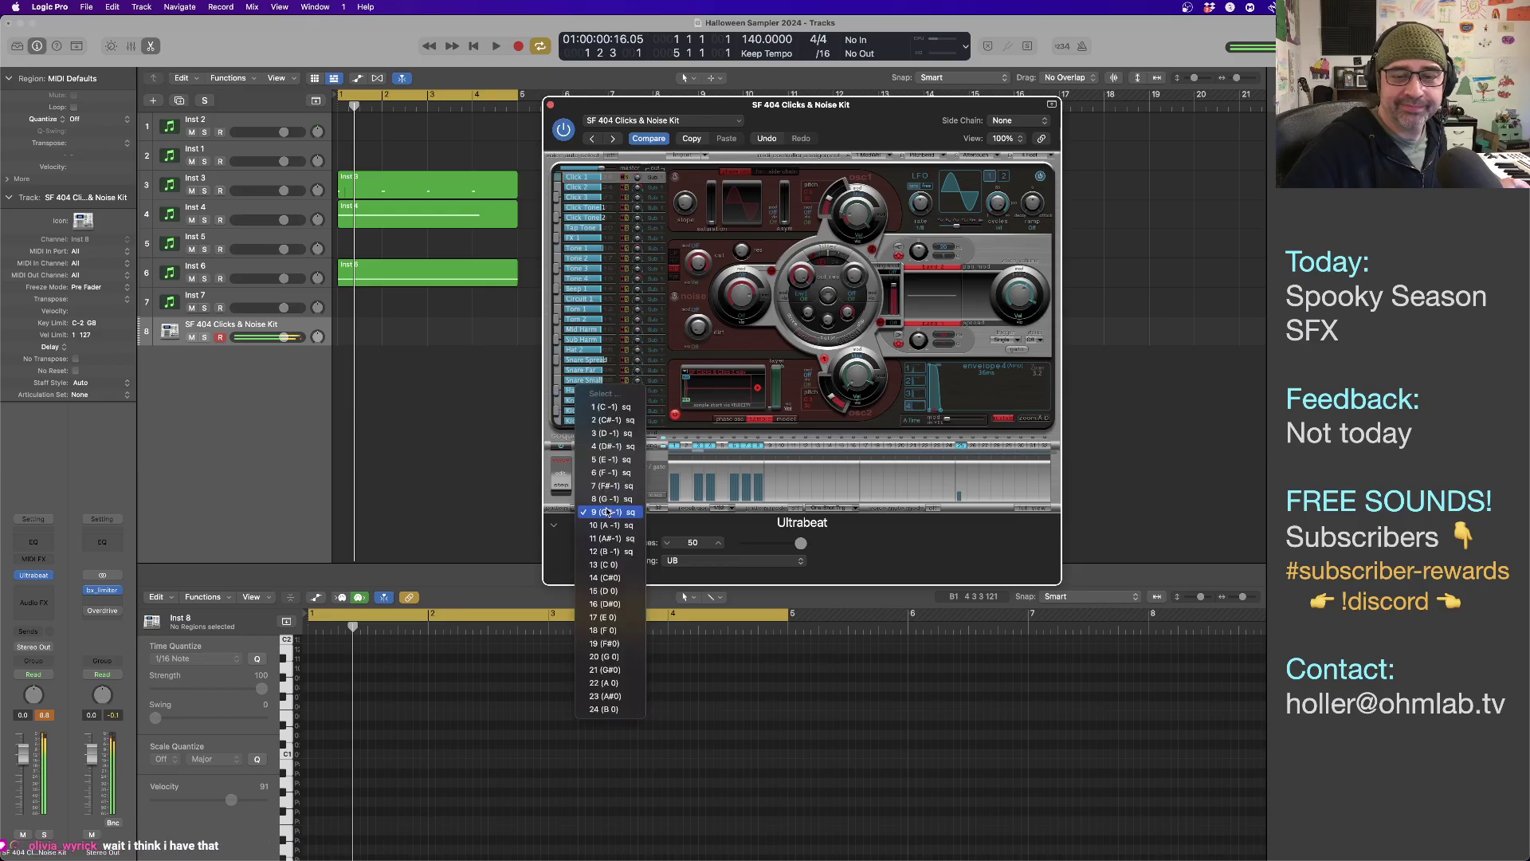
left_click(610, 500)
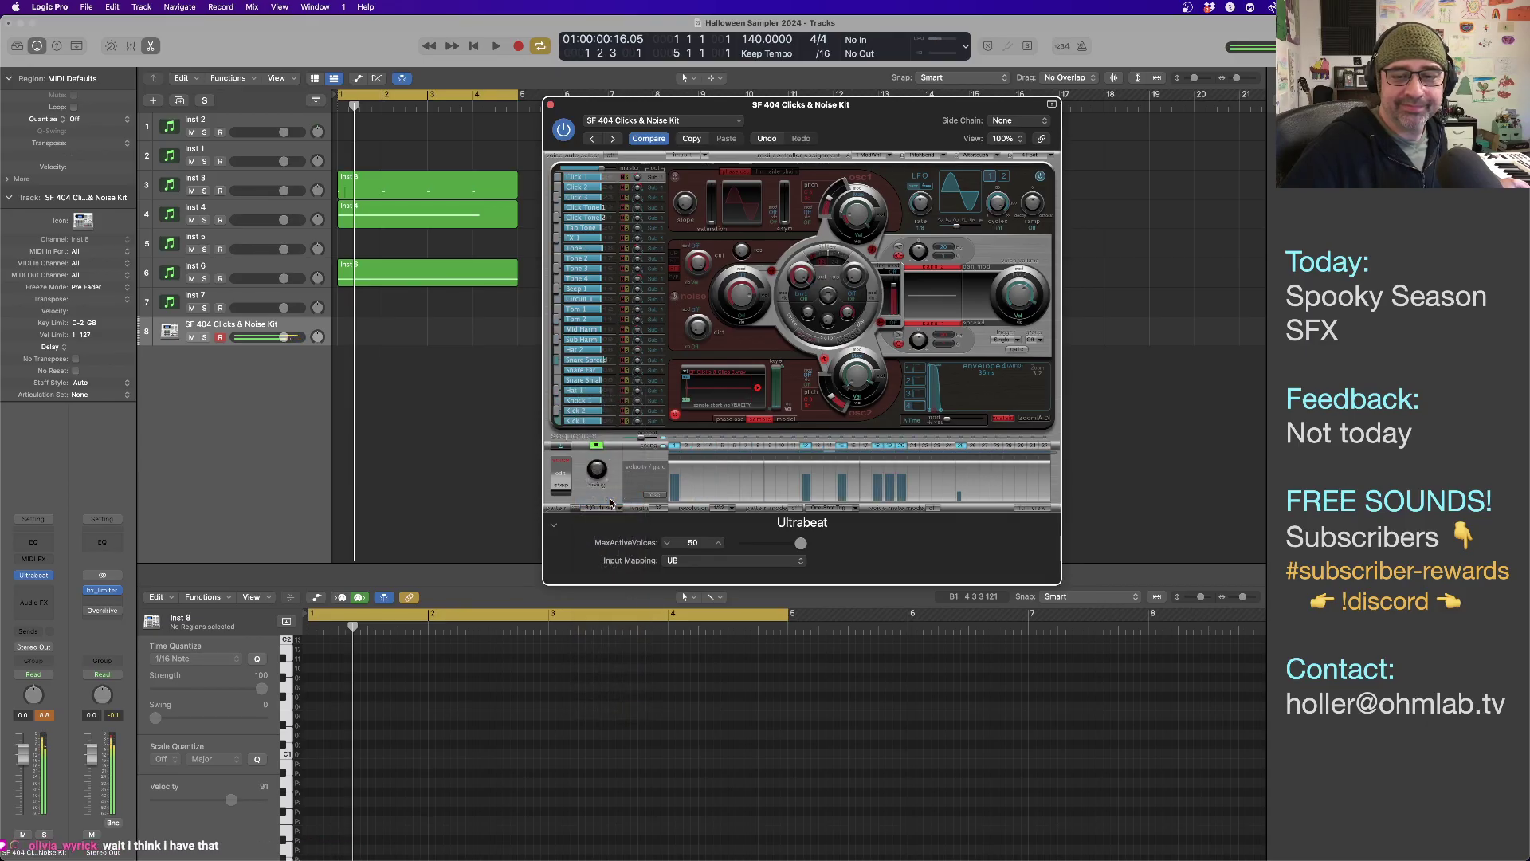
left_click(606, 509)
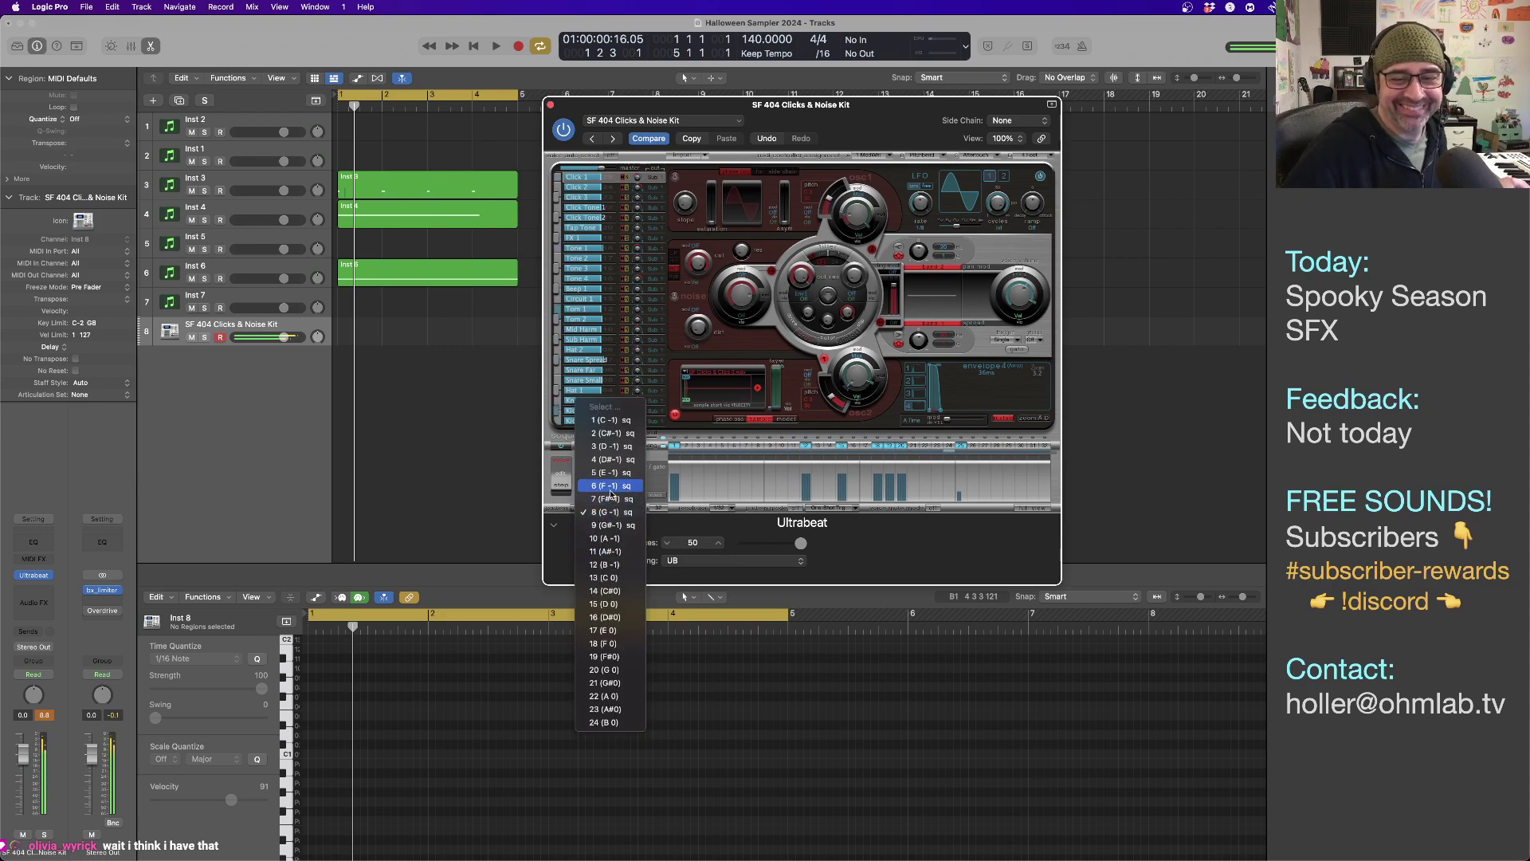
left_click(609, 487)
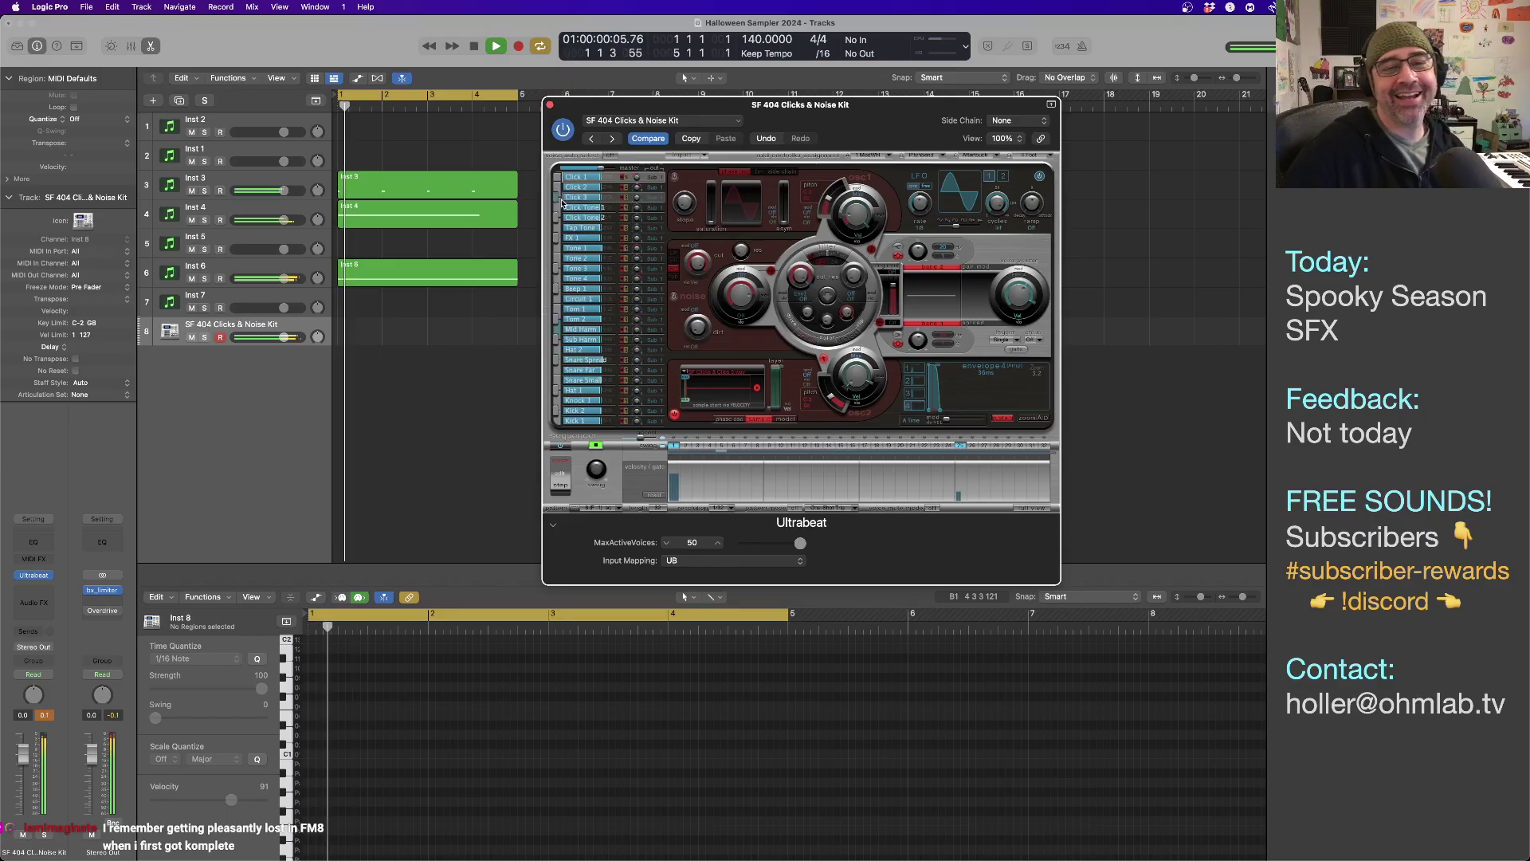
Close Ultrabeat and replace it with a stereo Native Instruments FM8 on track 8, moving its window clear of the piano roll.
left_click(550, 104)
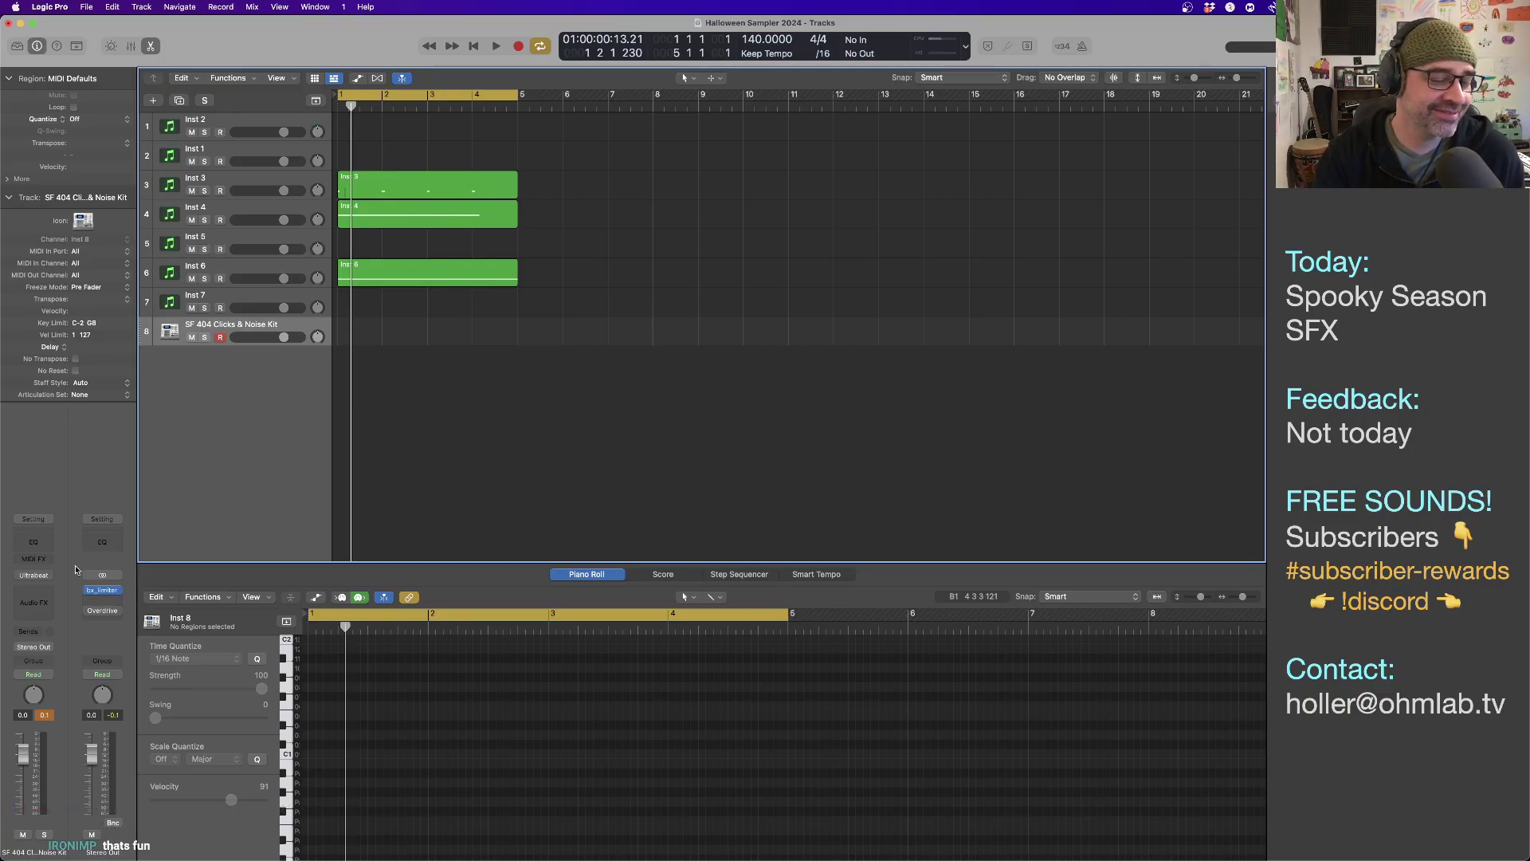
left_click(49, 575)
mouse_move(51, 578)
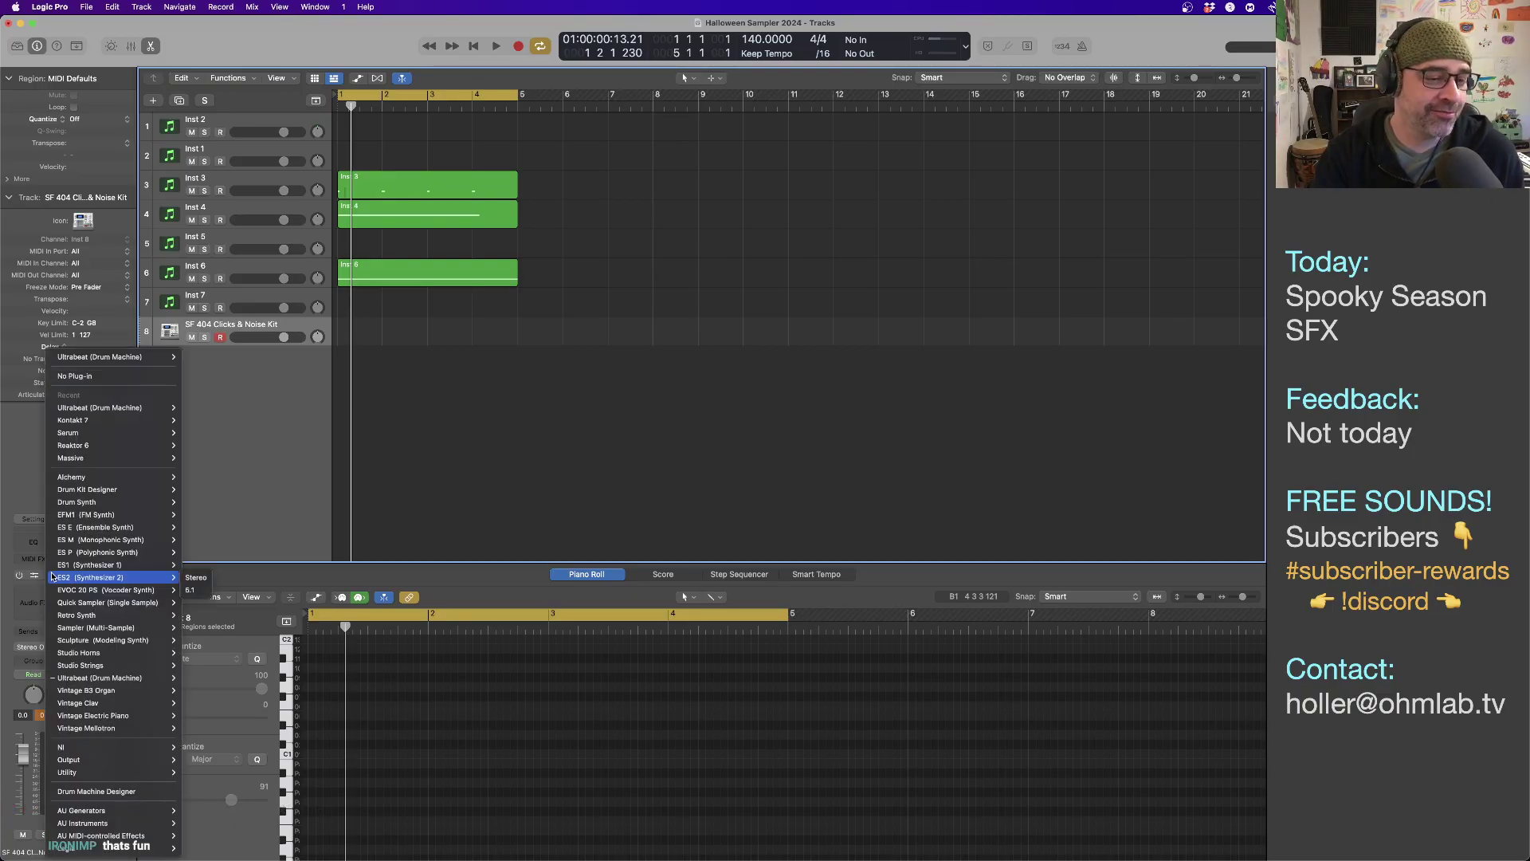
mouse_move(60, 747)
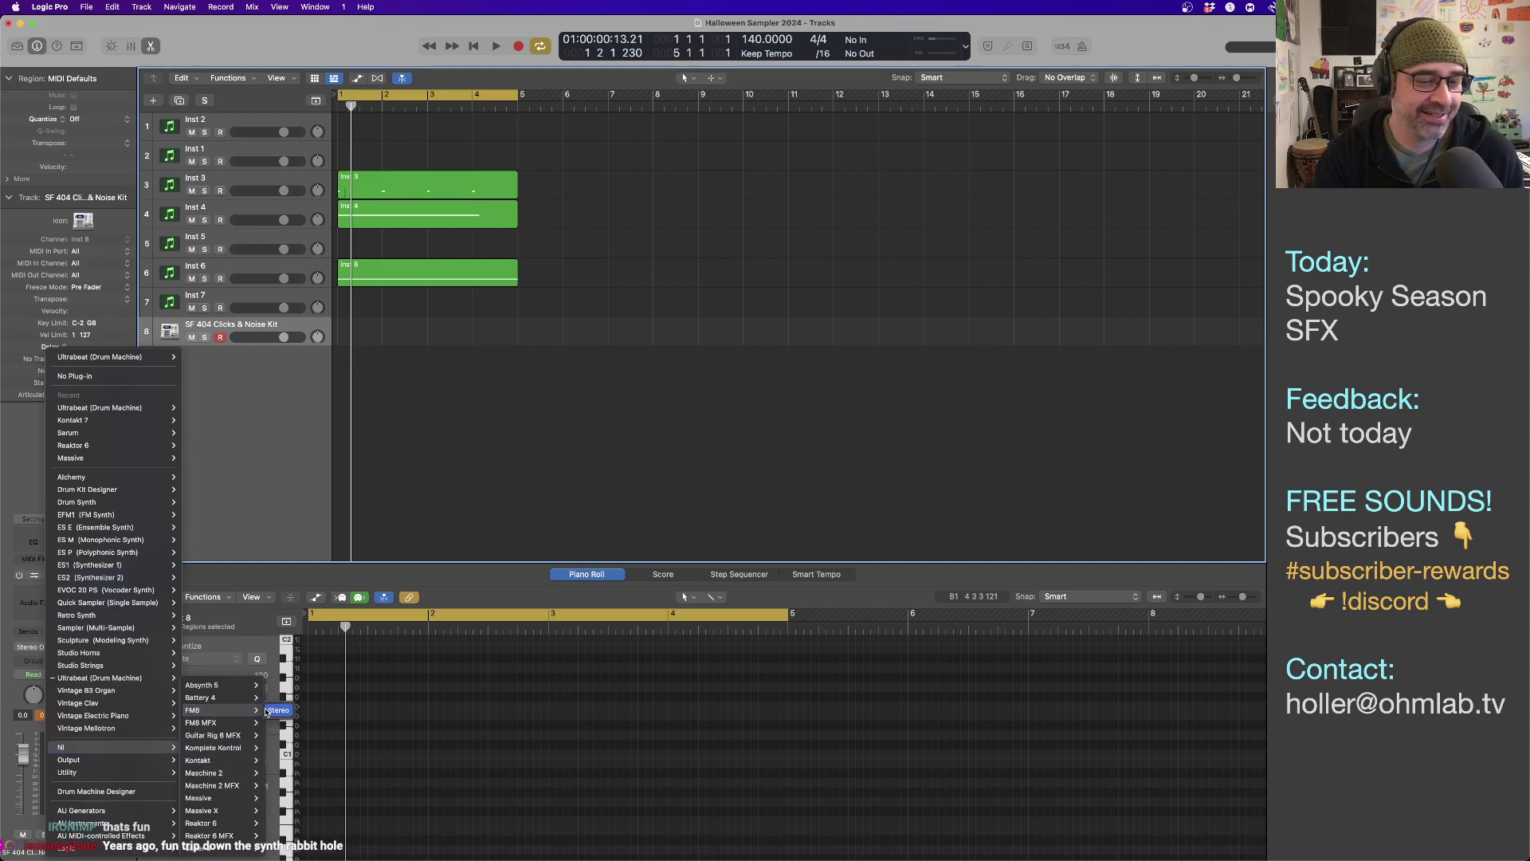
left_click(267, 711)
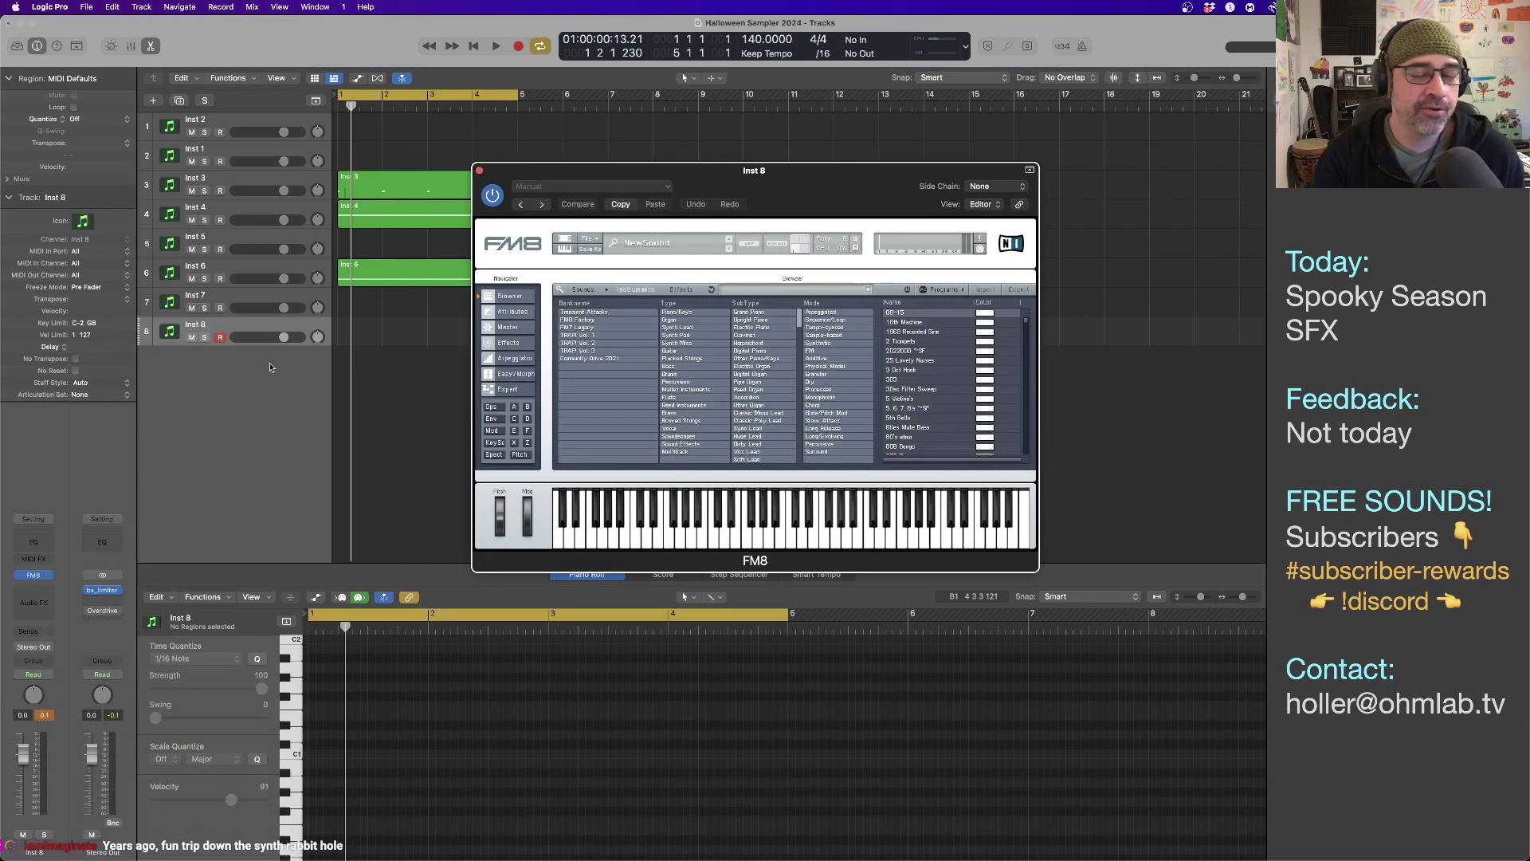
left_click_drag(850, 199, 875, 128)
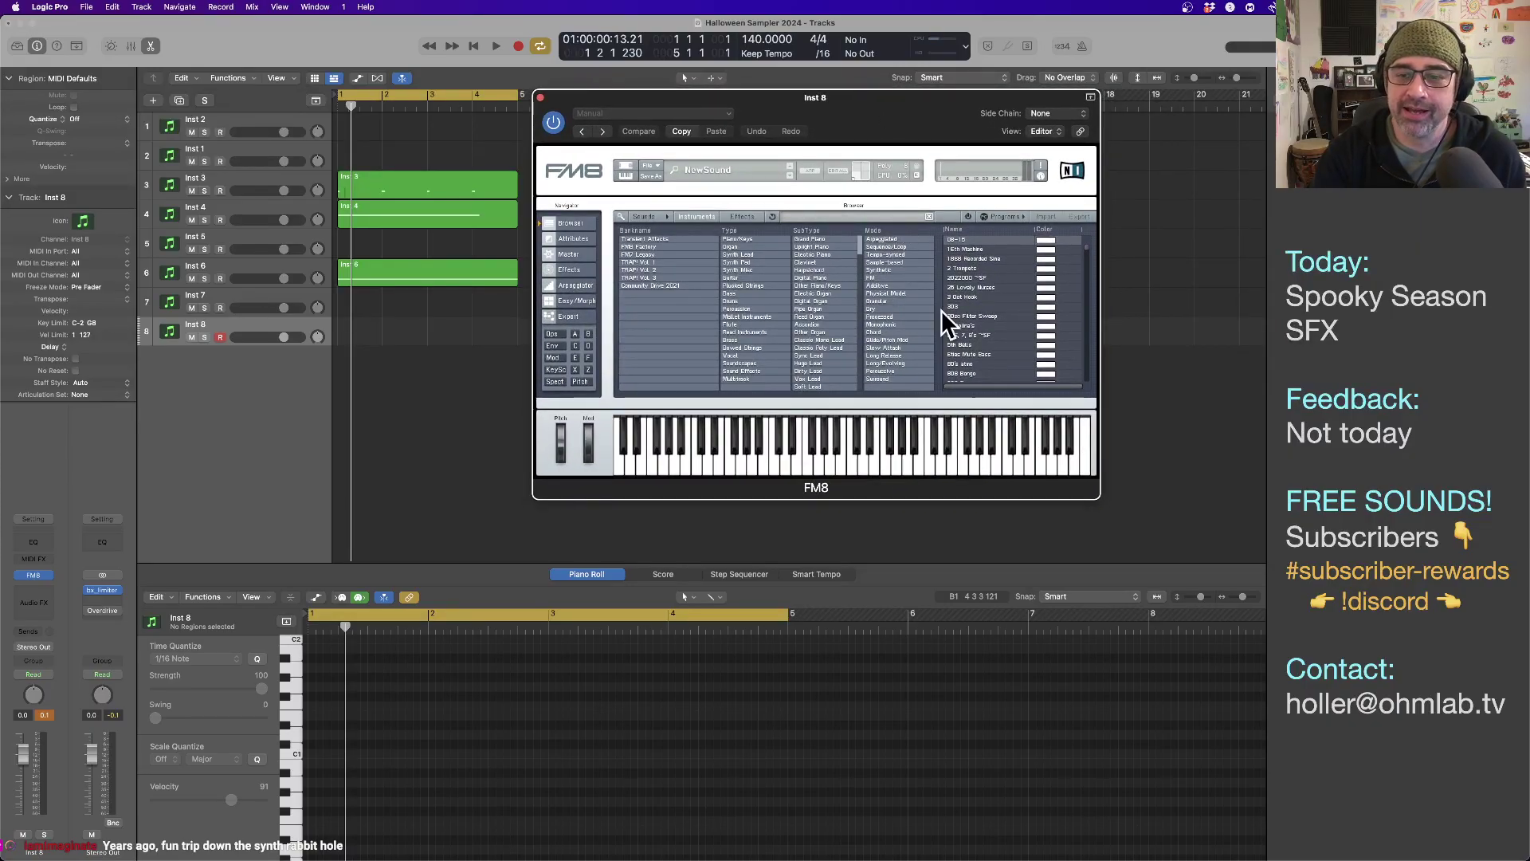
Filter the FM8 browser to the first Vol. 1 bank, load Amp Pluck ~SF and morph its sound.
left_click(659, 262)
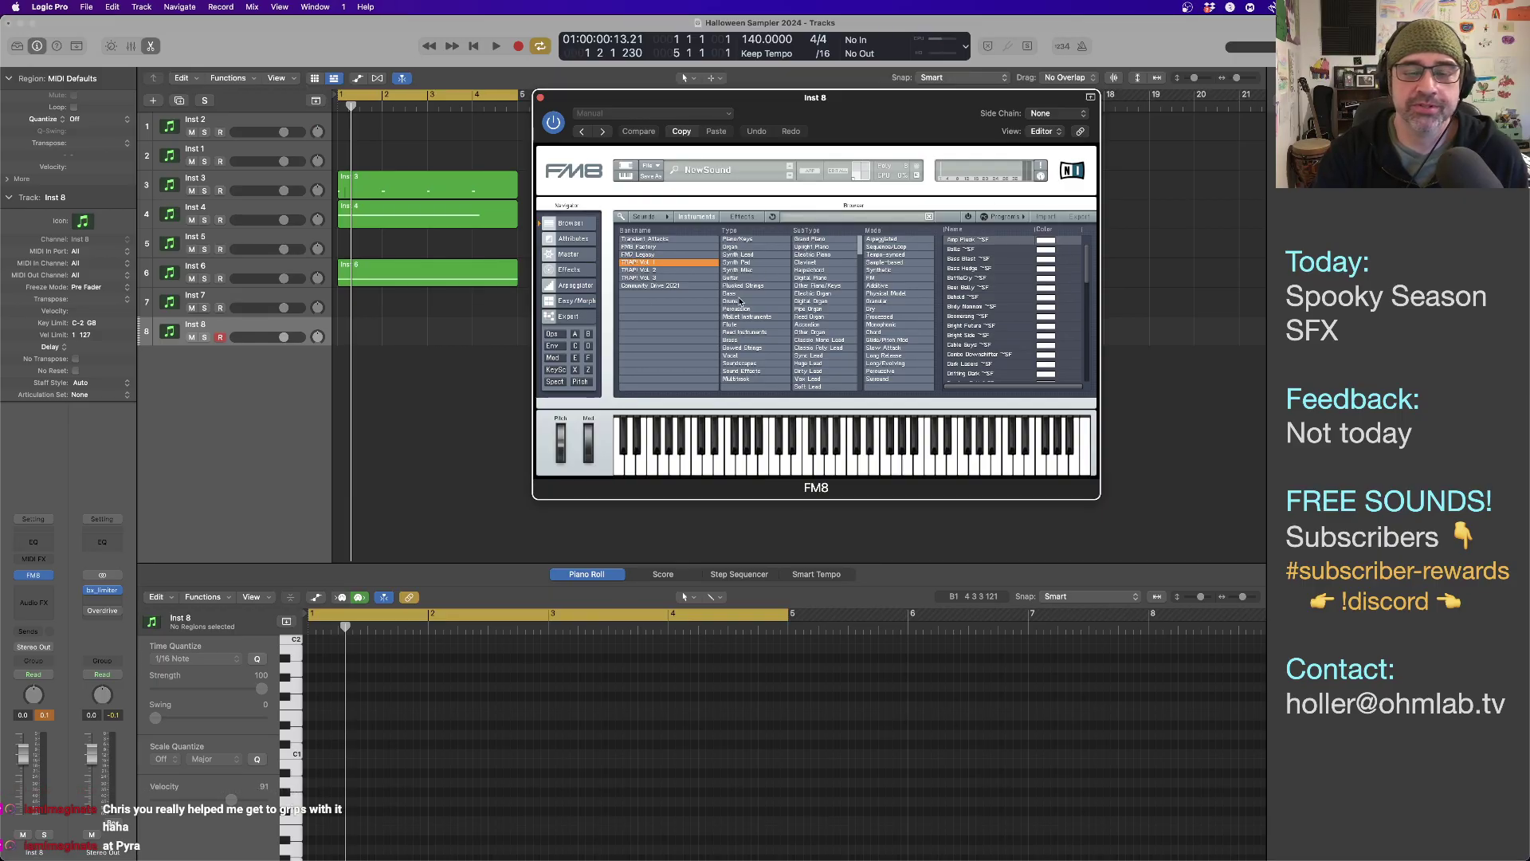
left_click(580, 302)
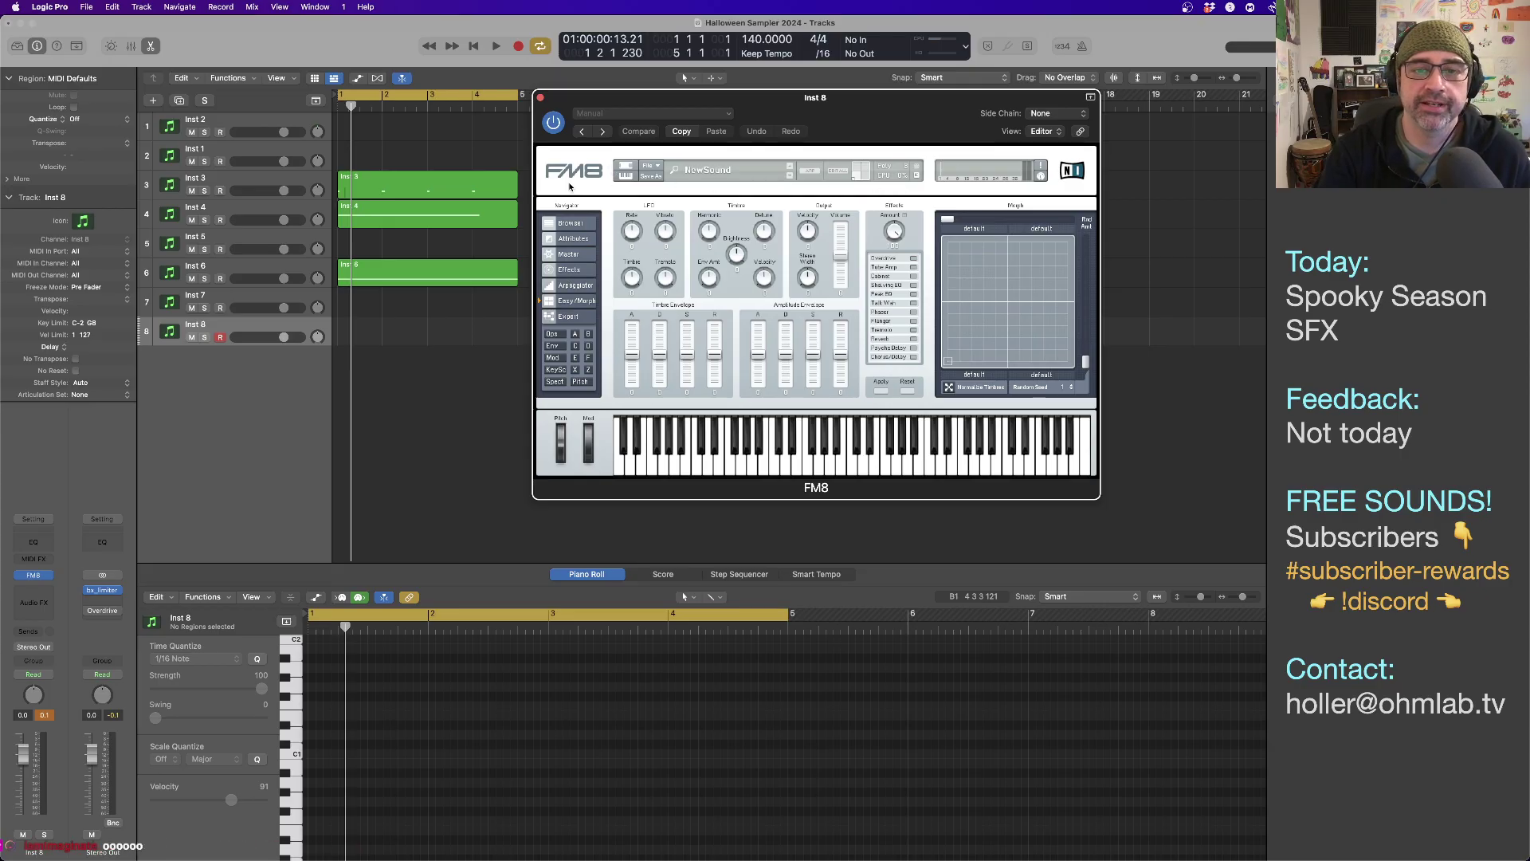
left_click(573, 223)
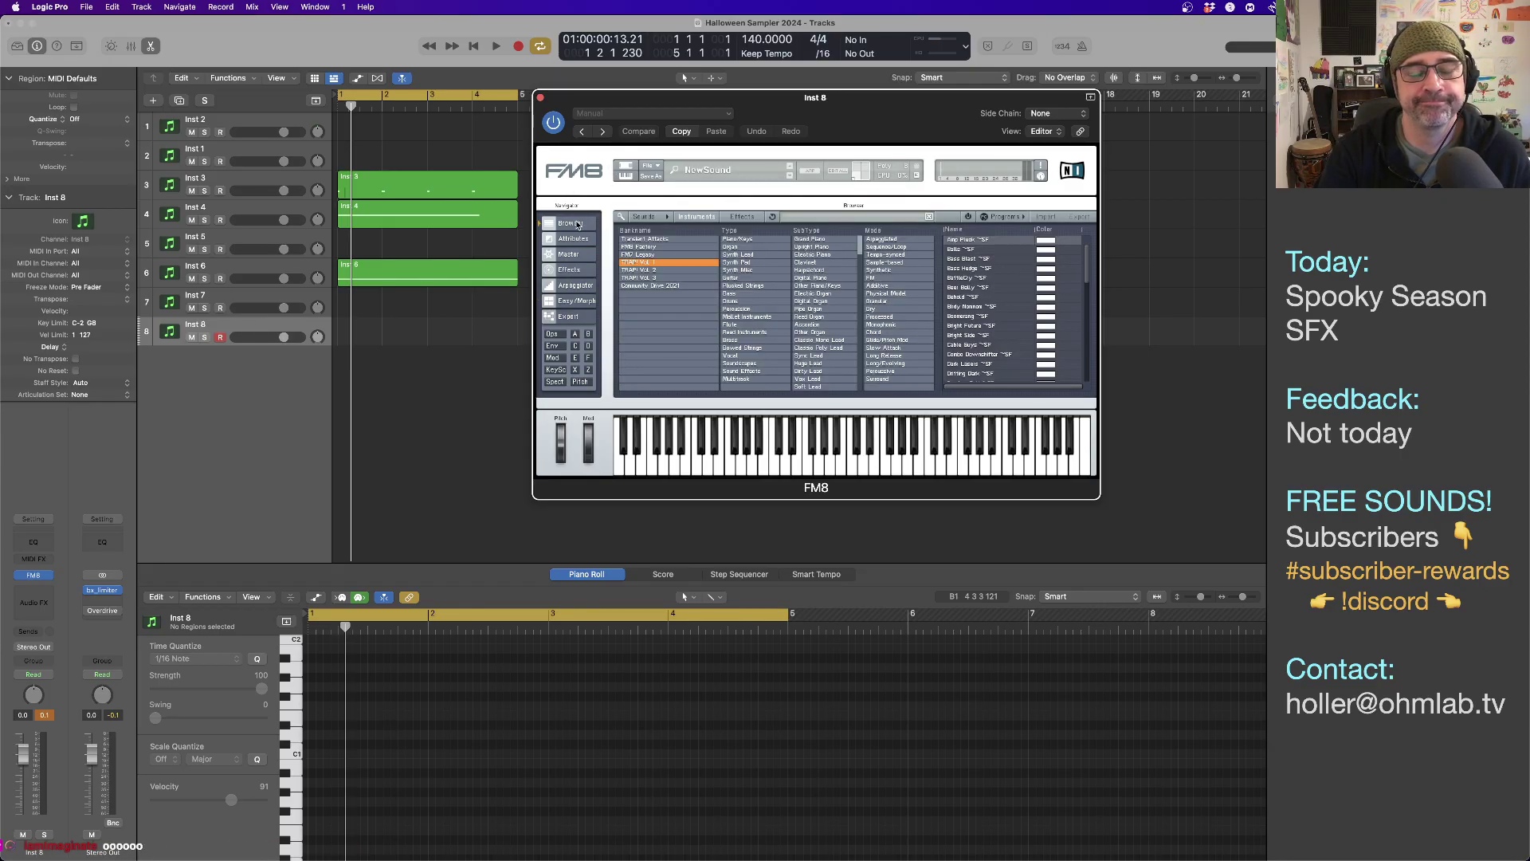
left_click(983, 241)
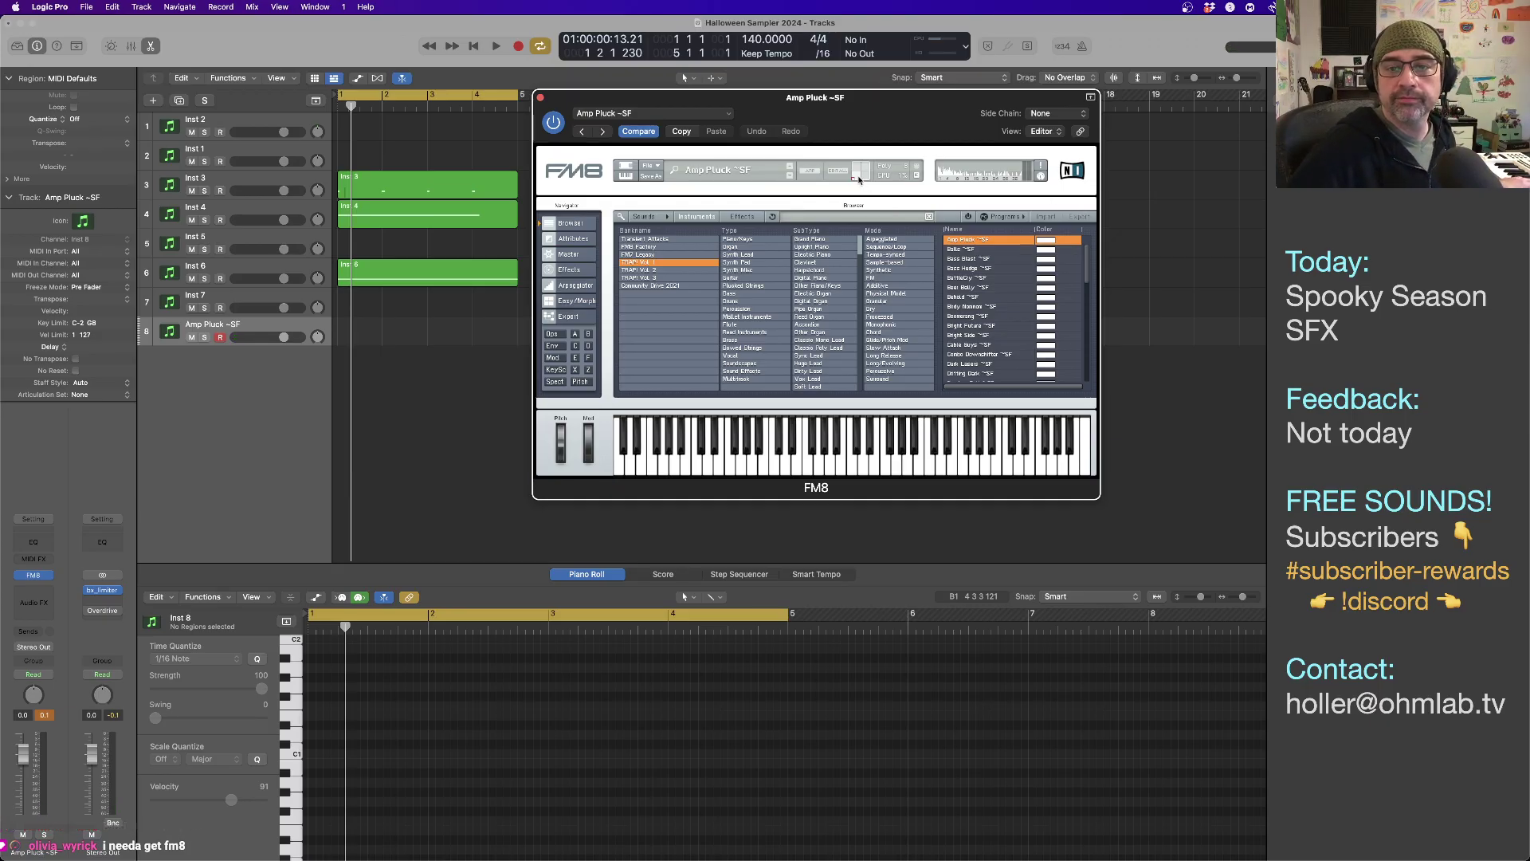
left_click_drag(853, 178, 869, 169)
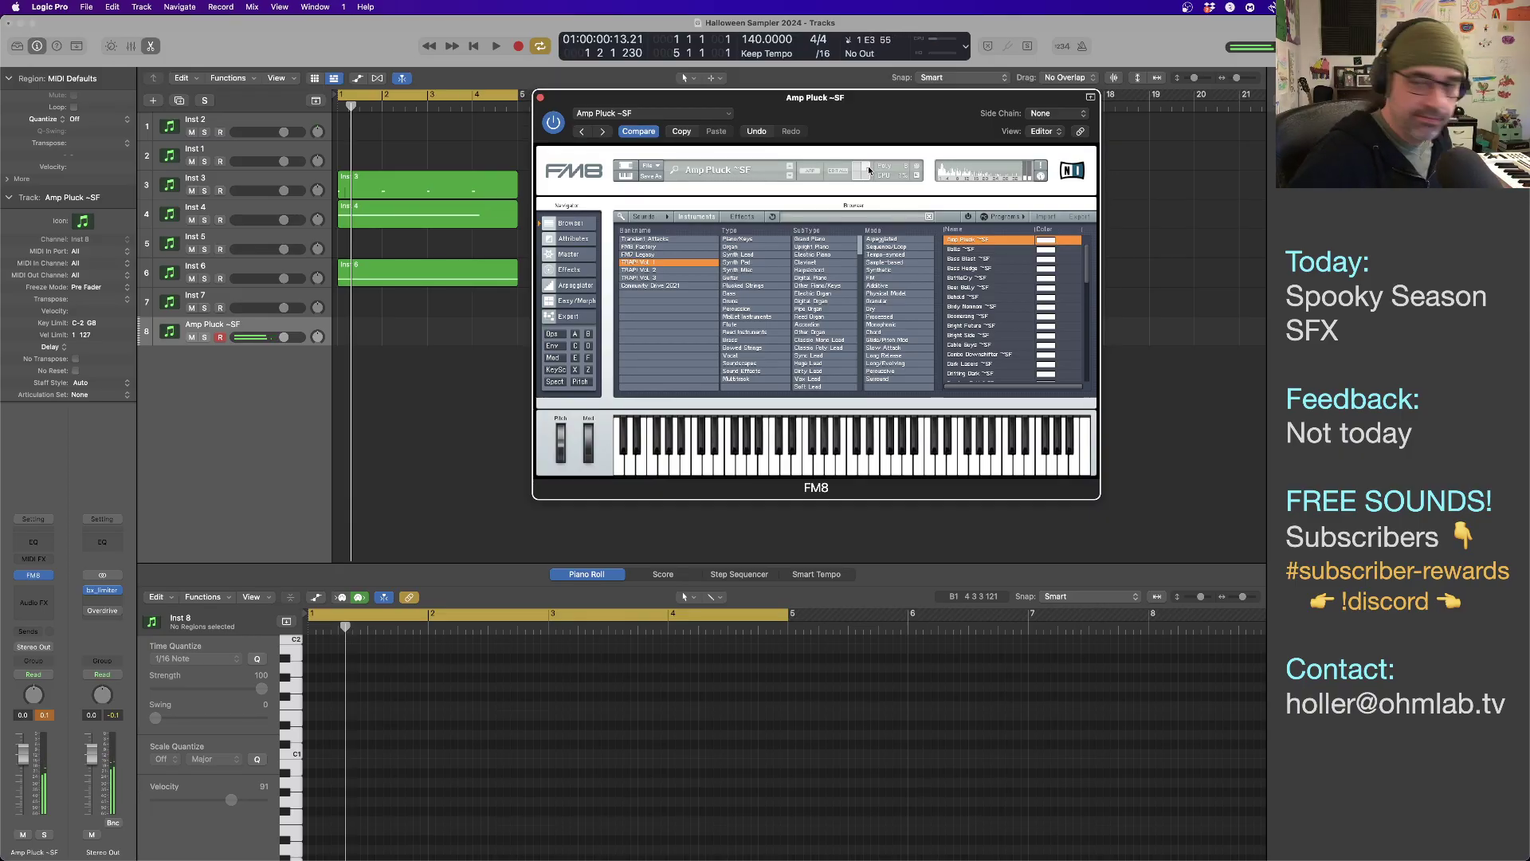
Load Balls ~SF, increase the morph square's random movement in both directions and move the morph point into its upper-right quadrant.
left_click(991, 250)
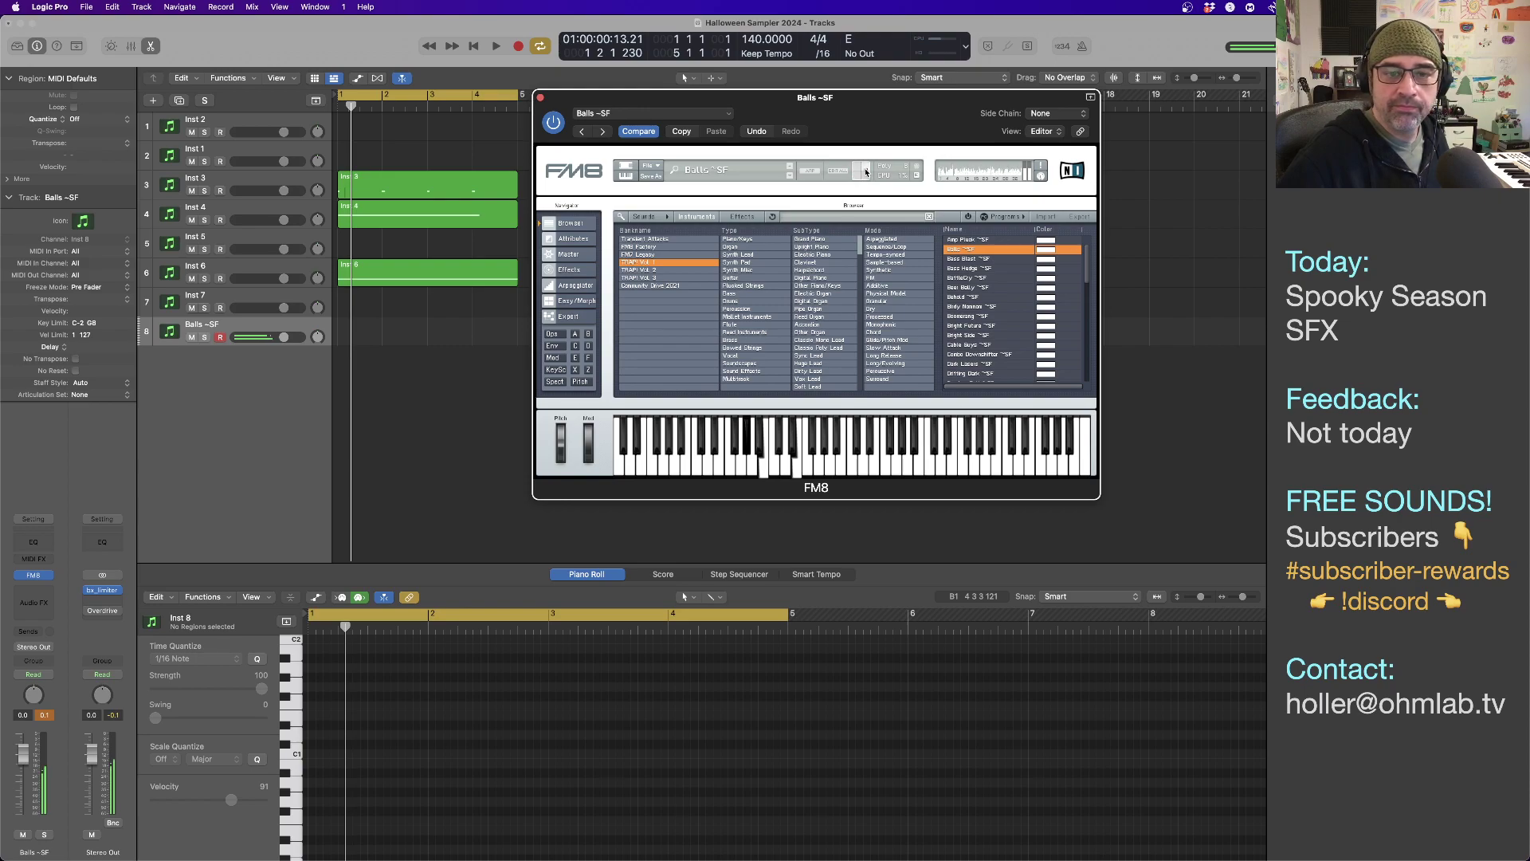
left_click(592, 302)
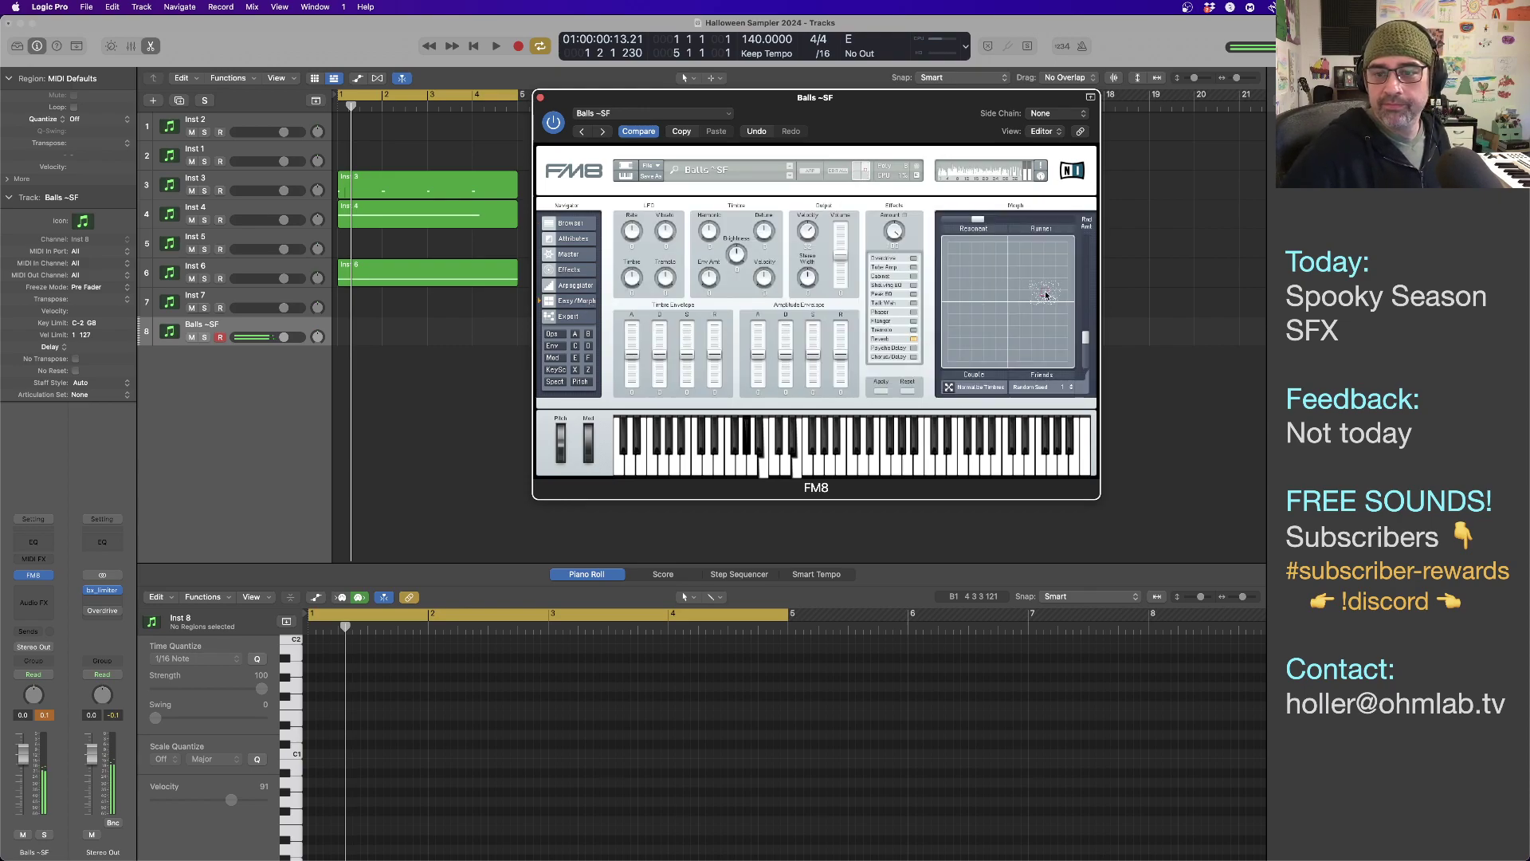
mouse_move(1017, 290)
left_mouse_down()
mouse_move(989, 267)
mouse_move(994, 222)
mouse_move(1021, 222)
left_mouse_up()
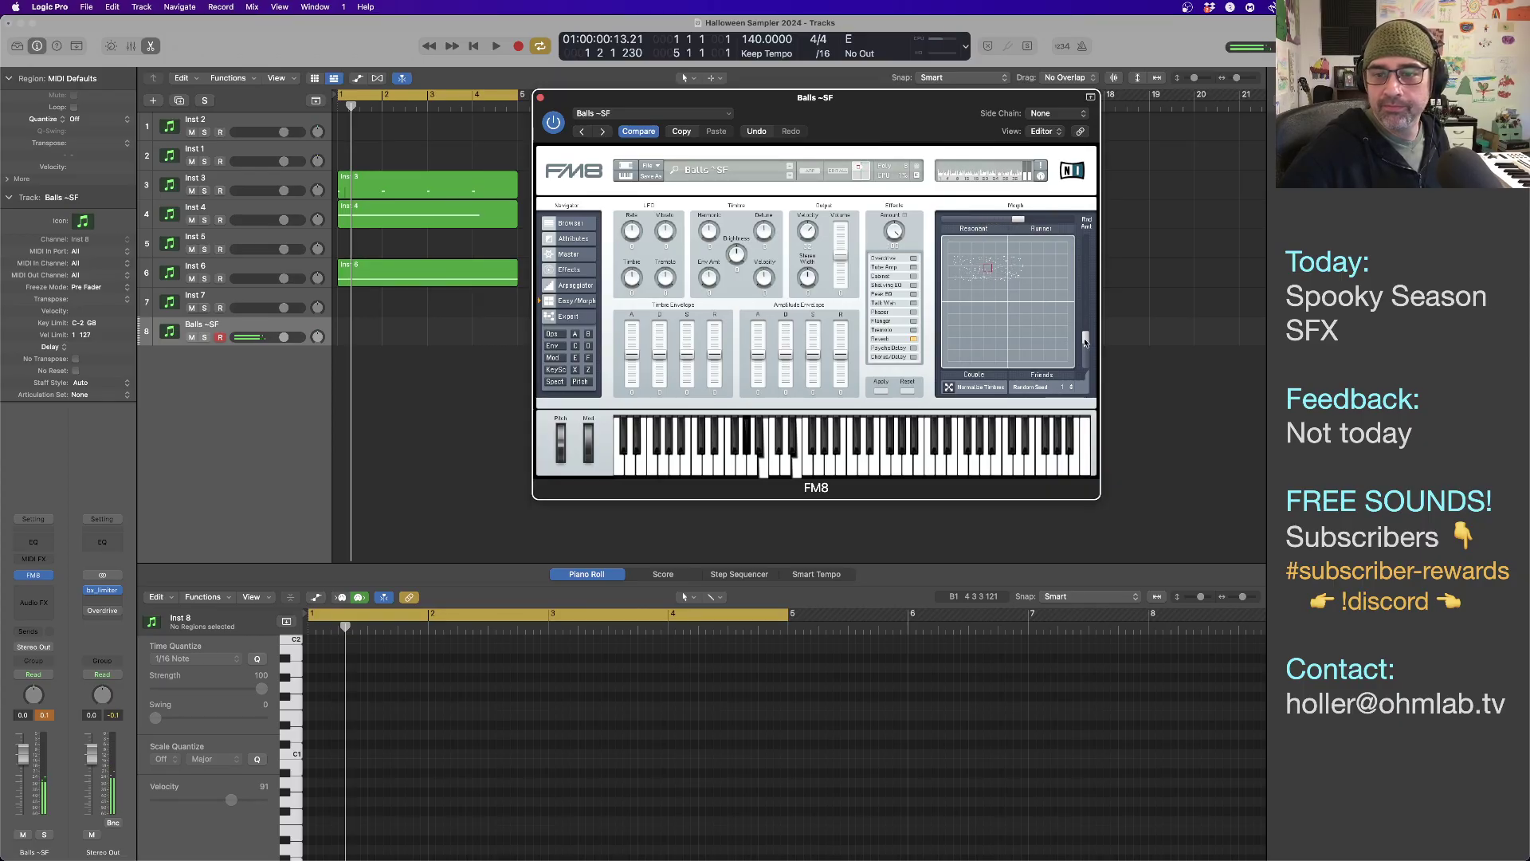
left_click_drag(1085, 342, 1087, 320)
mouse_move(989, 271)
left_mouse_down()
mouse_move(1063, 300)
mouse_move(1060, 338)
mouse_move(966, 360)
mouse_move(957, 275)
mouse_move(1031, 275)
left_mouse_up()
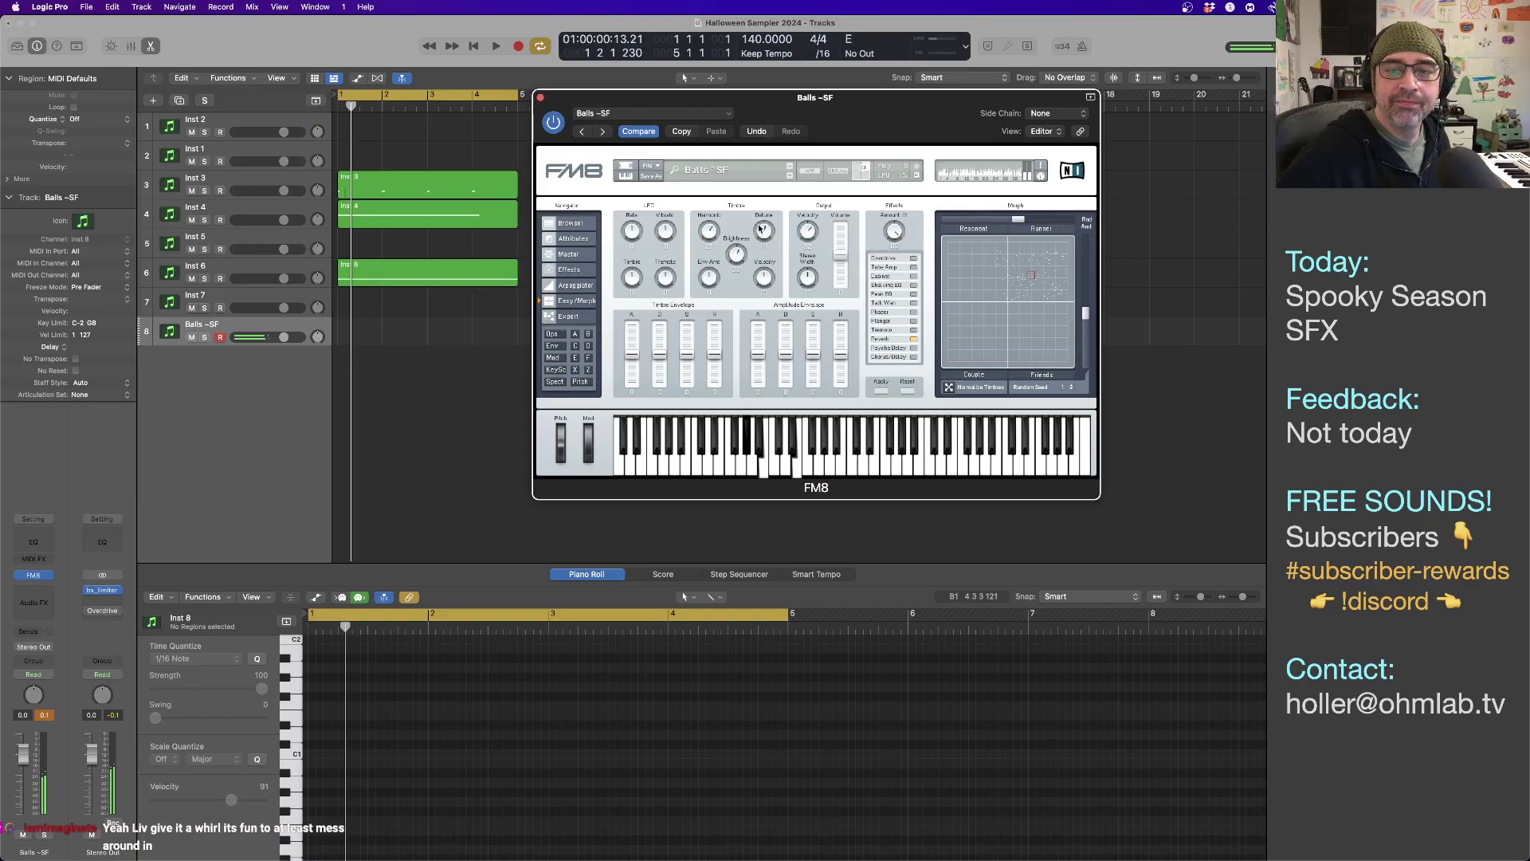
mouse_move(1047, 260)
left_mouse_down()
mouse_move(1067, 280)
mouse_move(1050, 344)
mouse_move(988, 364)
mouse_move(948, 335)
mouse_move(960, 275)
mouse_move(1044, 300)
mouse_move(1034, 257)
left_mouse_up()
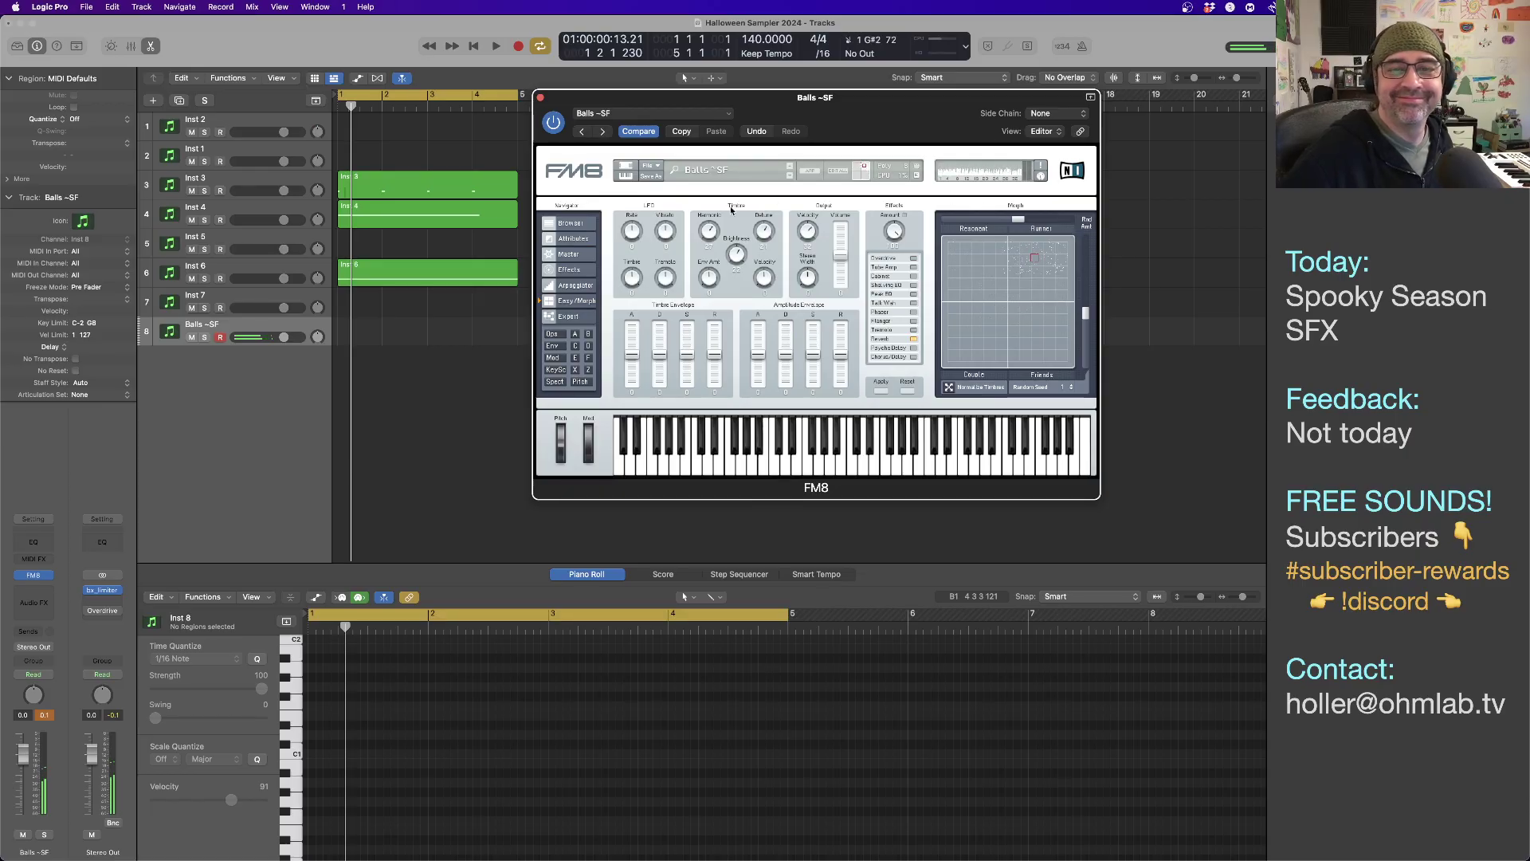
Return to the FM8 browser and audition Bass Blast, Bass Hedge, BattleCry, Beer Belly and Behold ~SF.
left_click(570, 223)
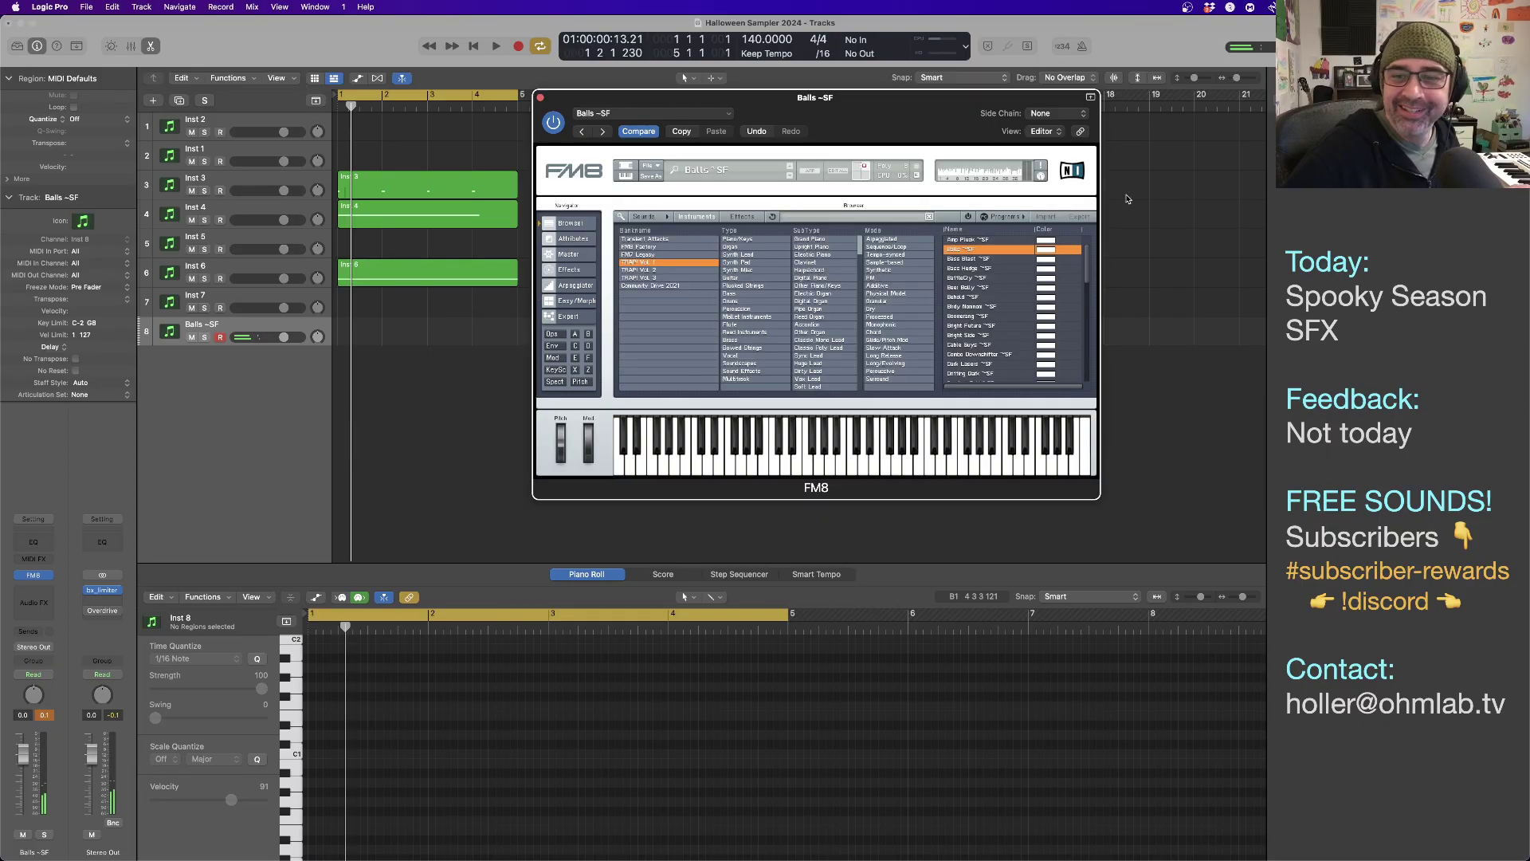
left_click(985, 258)
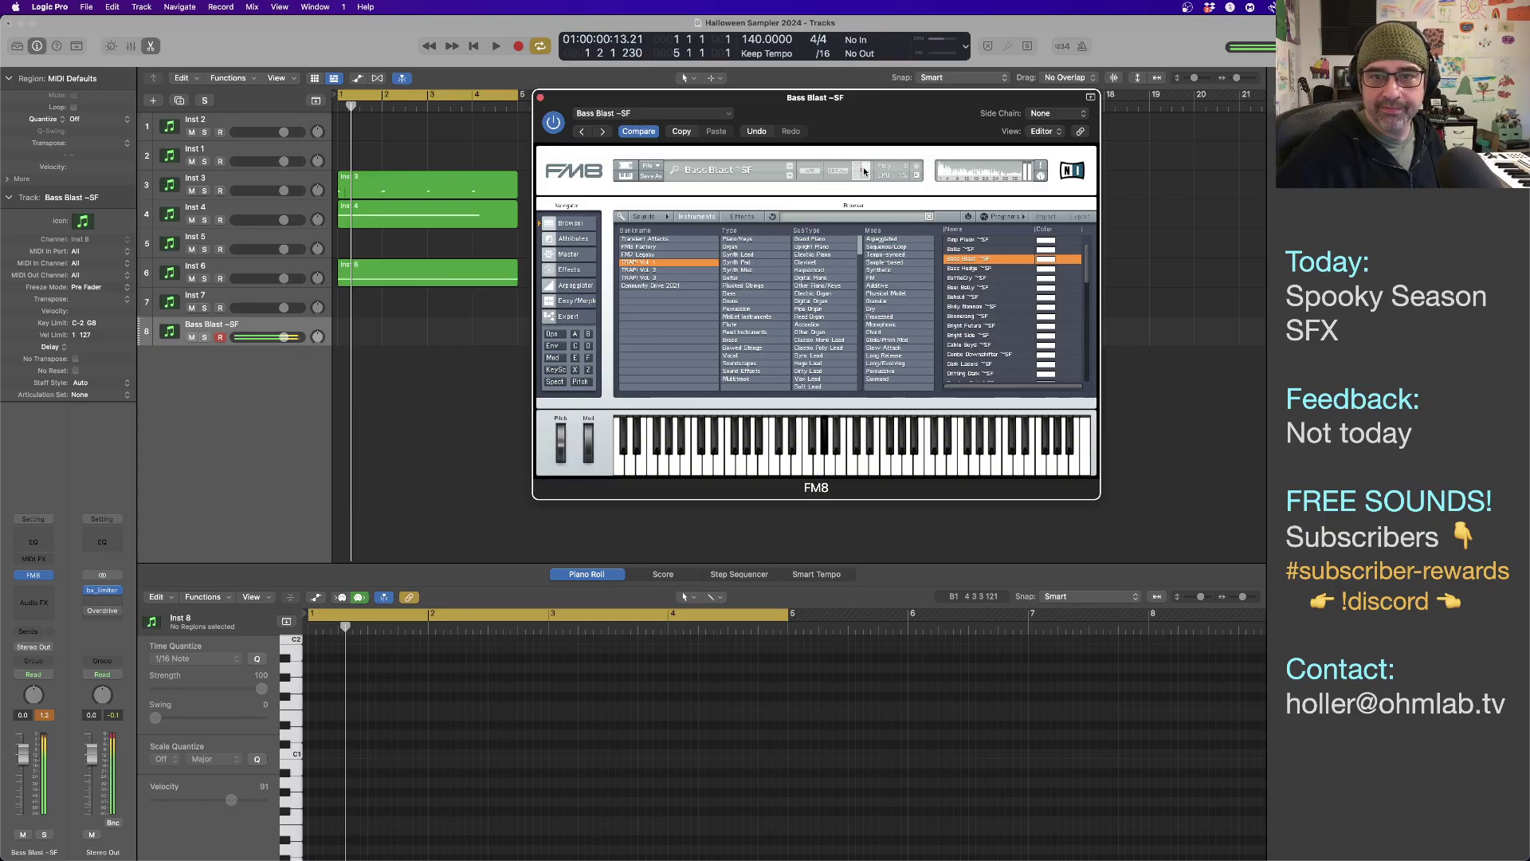
left_click(1003, 271)
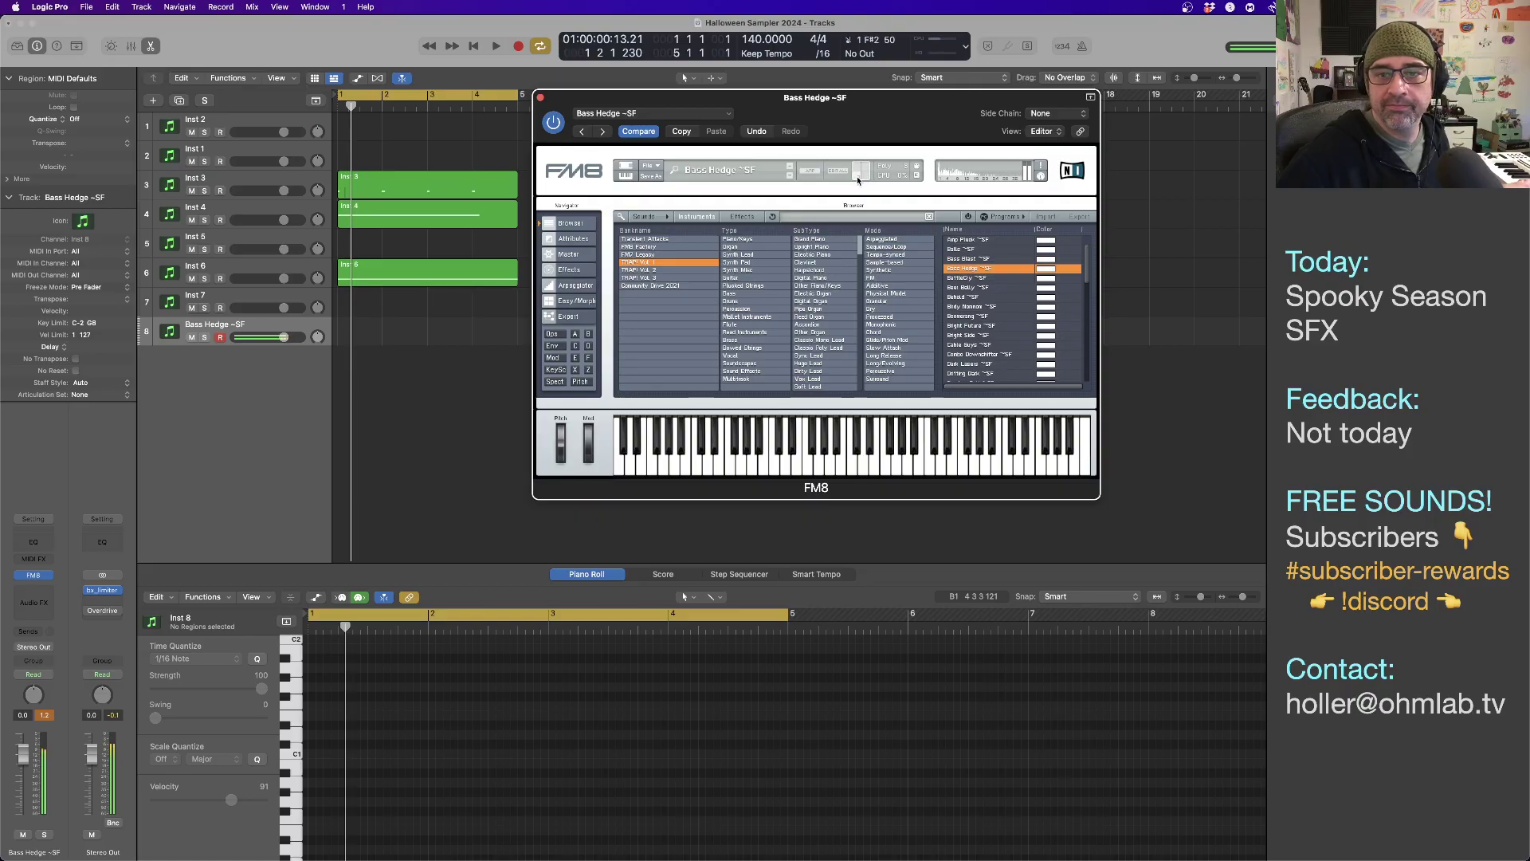
left_click(991, 278)
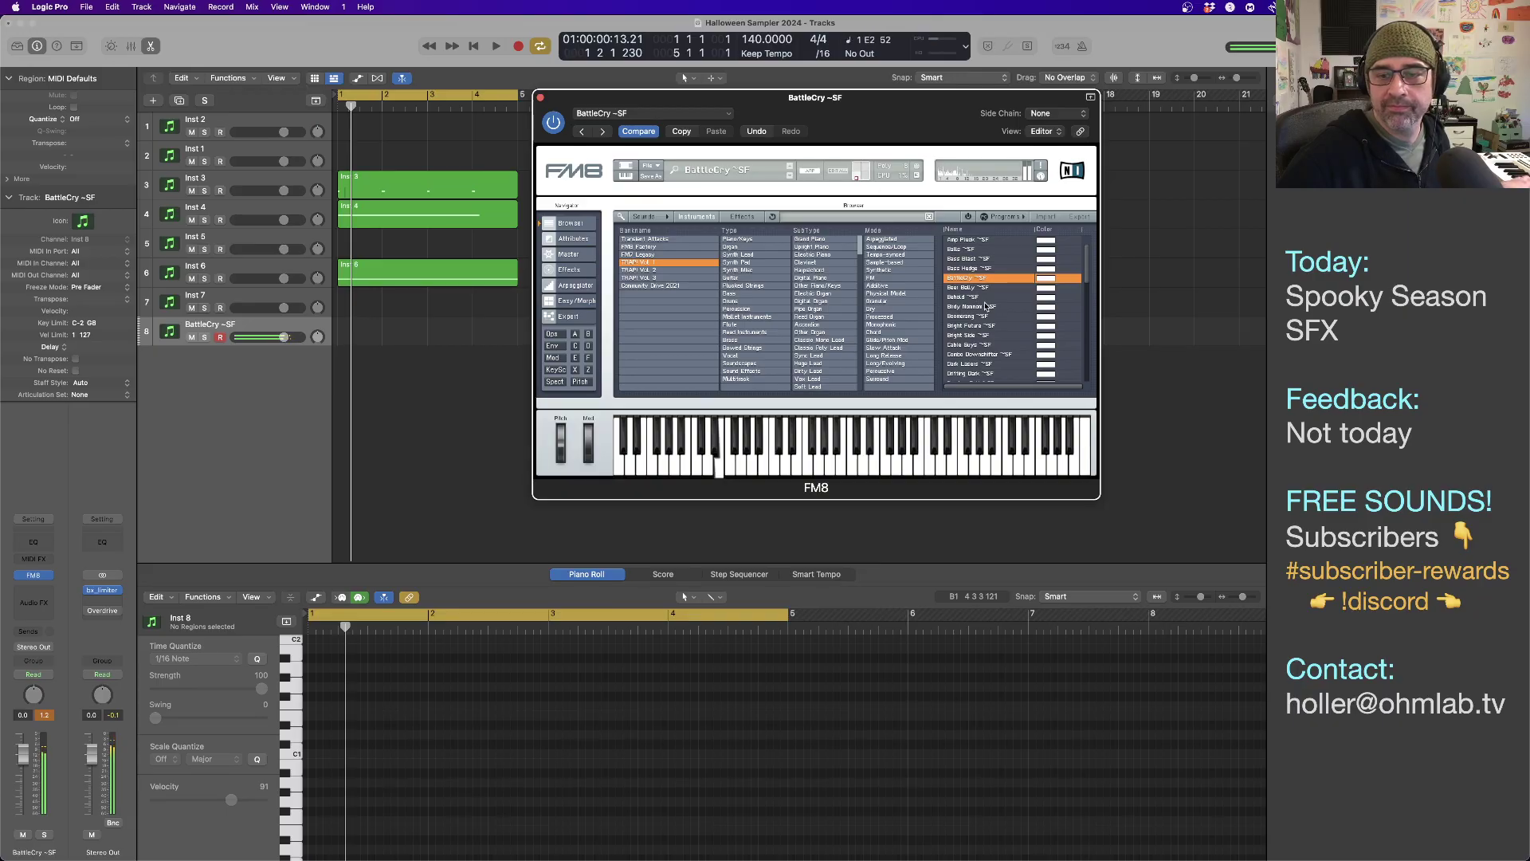
key("Down")
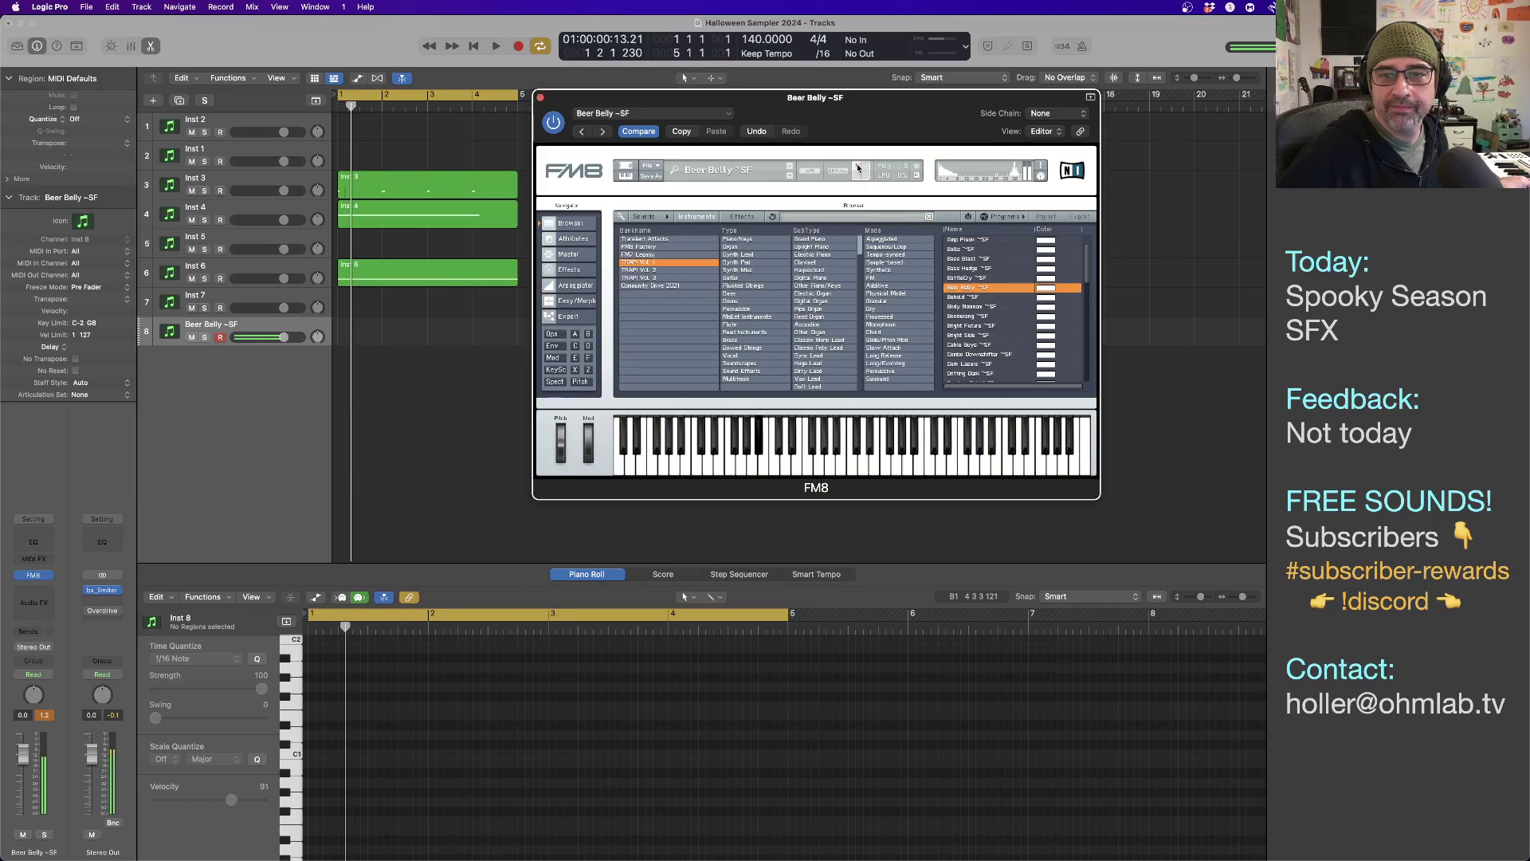
left_click(984, 296)
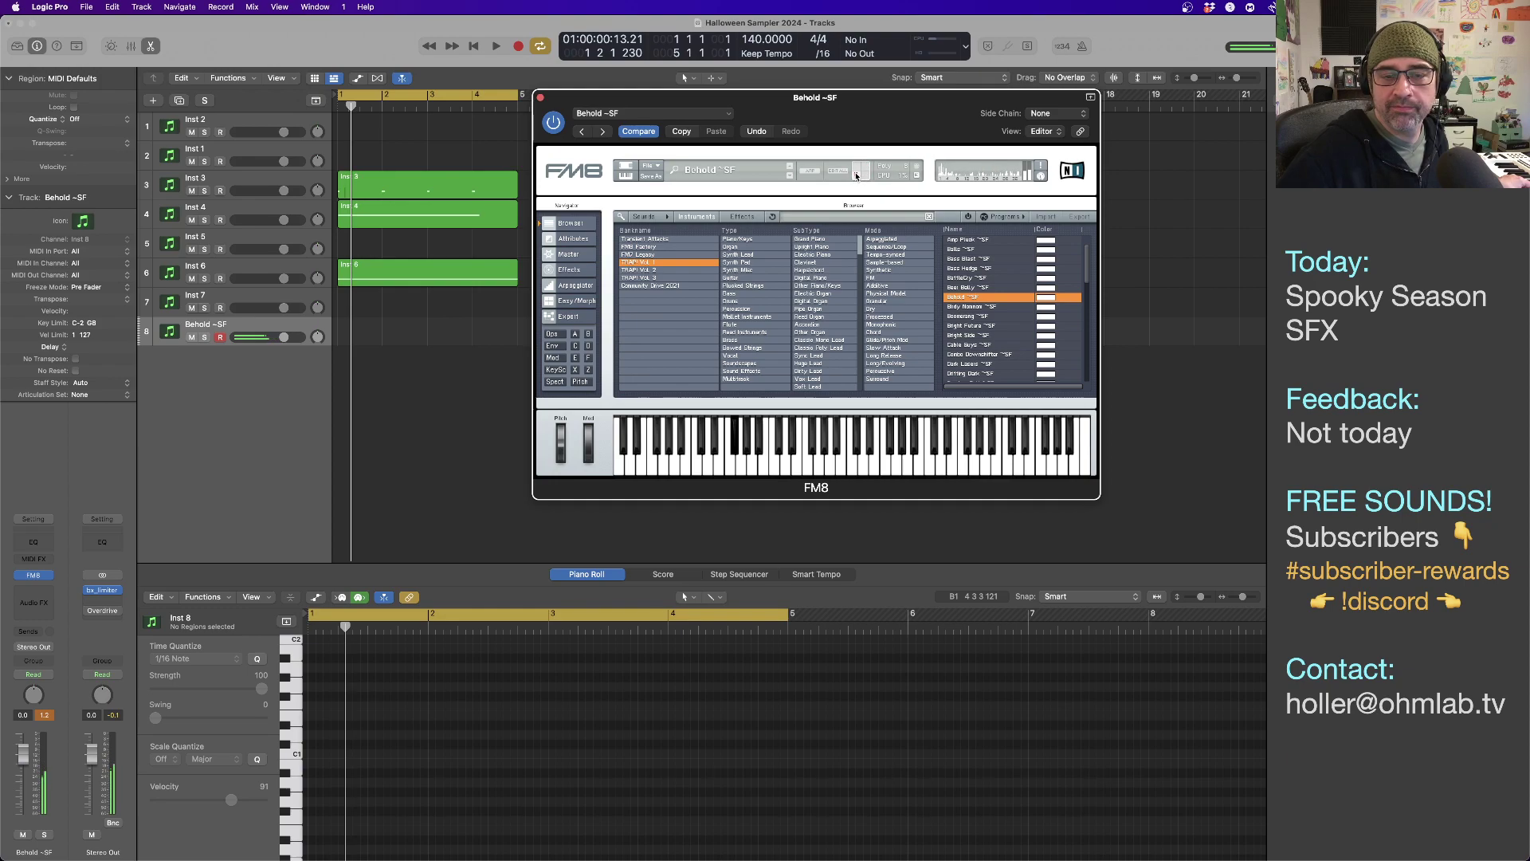
Load Boomerang ~SF, add random movement in both directions of the morph square and place the morph point in its upper-left quadrant.
double_click(980, 318)
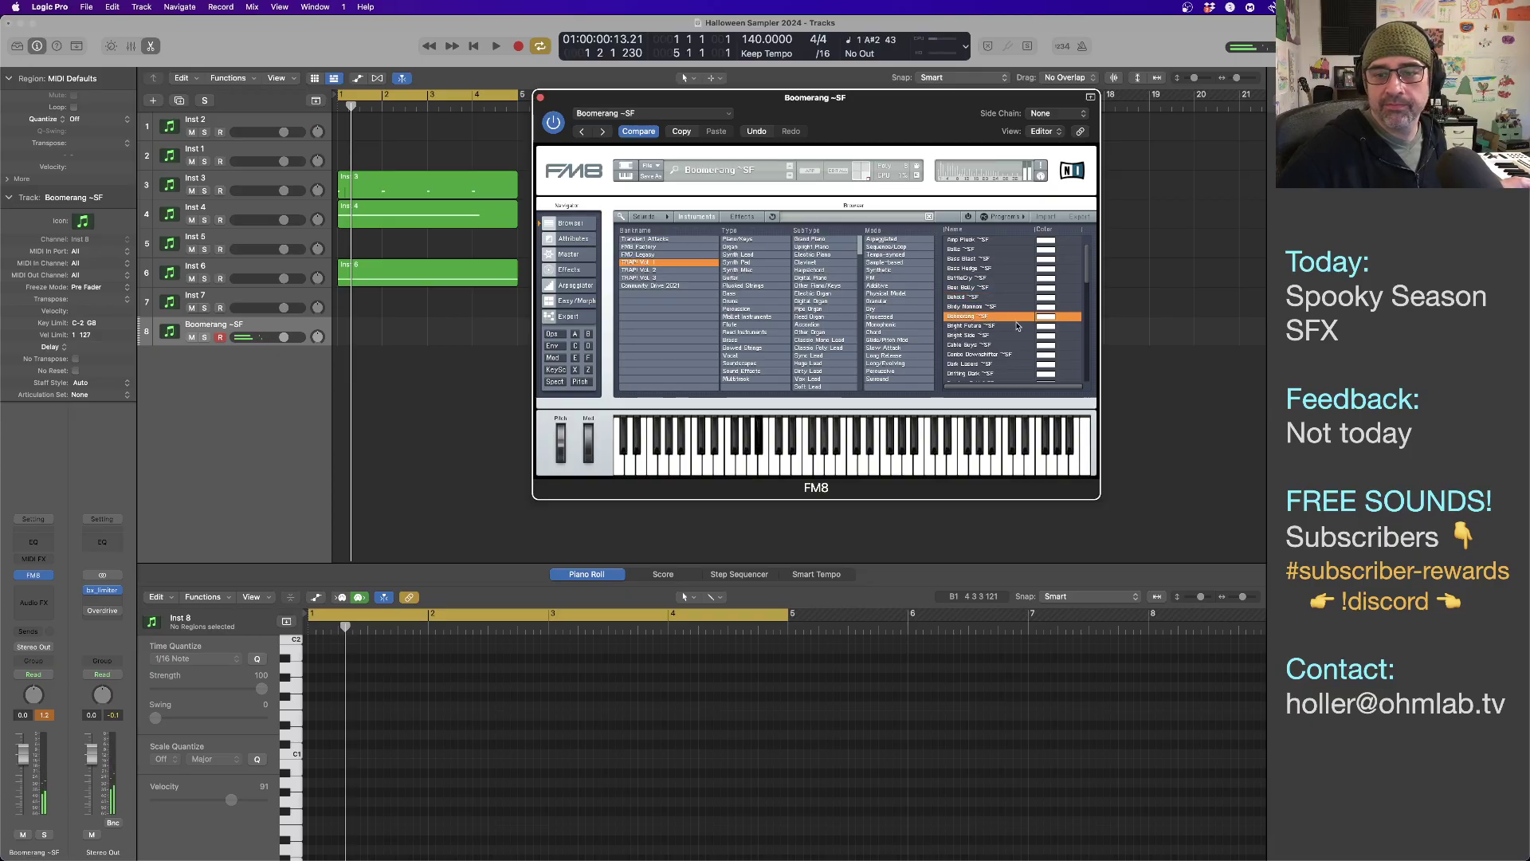
left_click(577, 302)
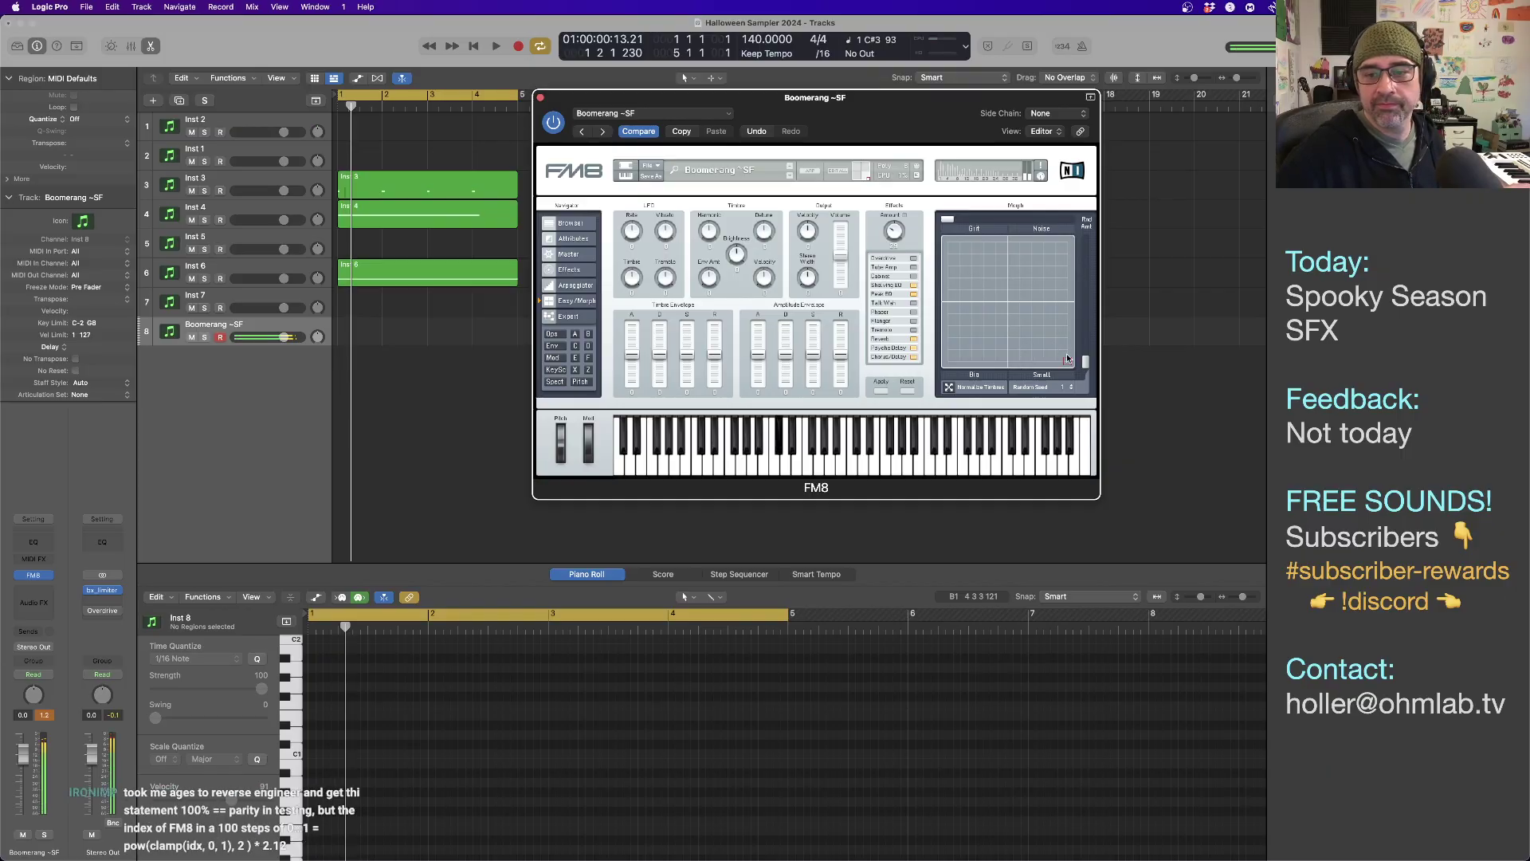
mouse_move(1011, 332)
left_mouse_down()
mouse_move(977, 327)
mouse_move(970, 251)
mouse_move(1068, 249)
mouse_move(1033, 326)
mouse_move(985, 327)
mouse_move(956, 251)
mouse_move(983, 220)
mouse_move(1006, 223)
left_mouse_up()
left_click_drag(1086, 361, 1086, 329)
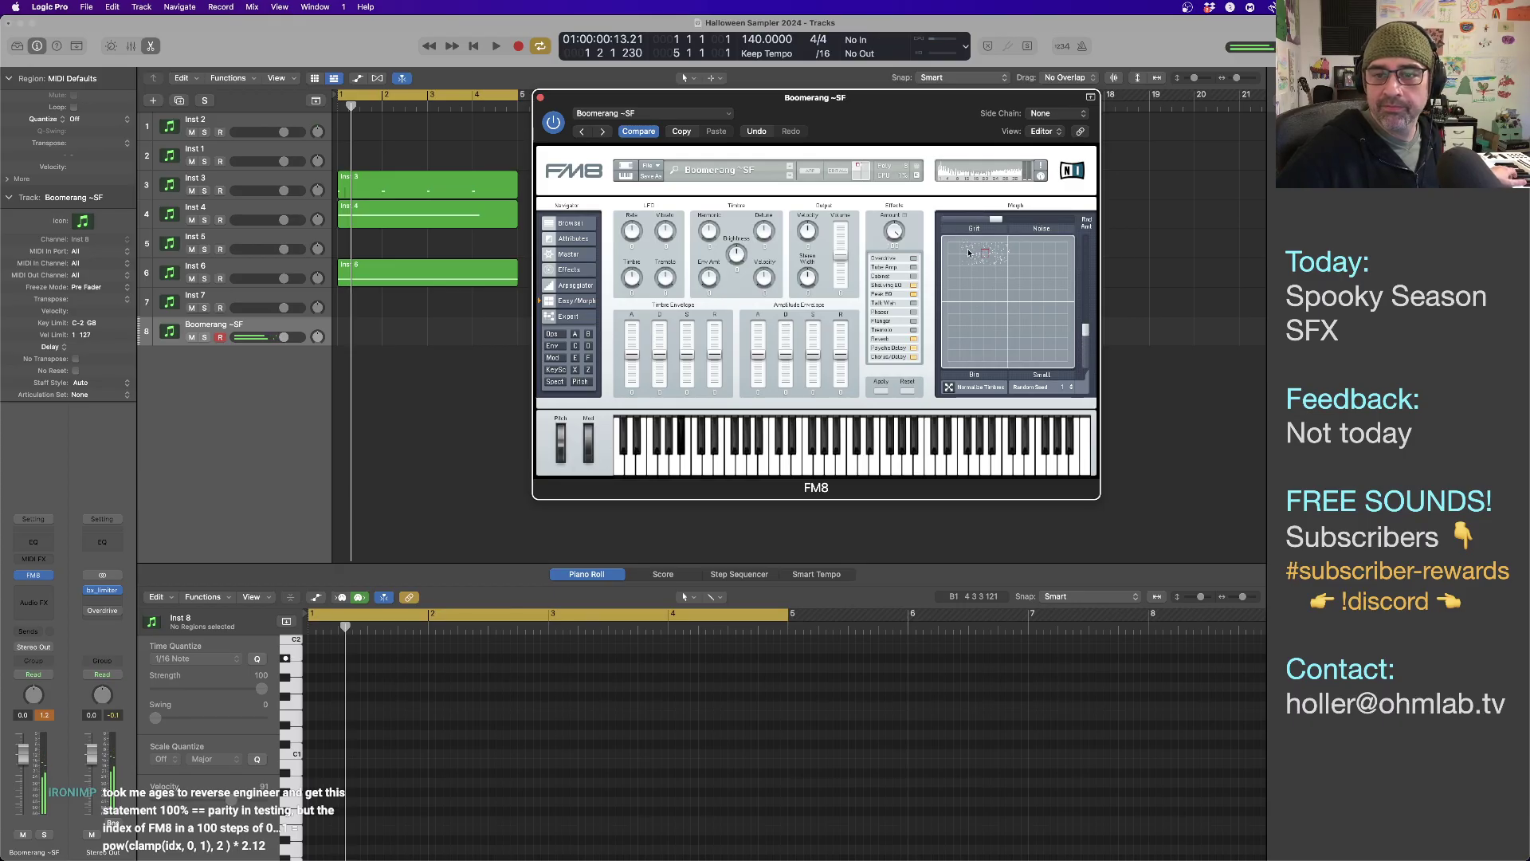
mouse_move(989, 257)
left_mouse_down()
mouse_move(1040, 335)
mouse_move(1085, 344)
mouse_move(984, 334)
mouse_move(982, 283)
left_mouse_up()
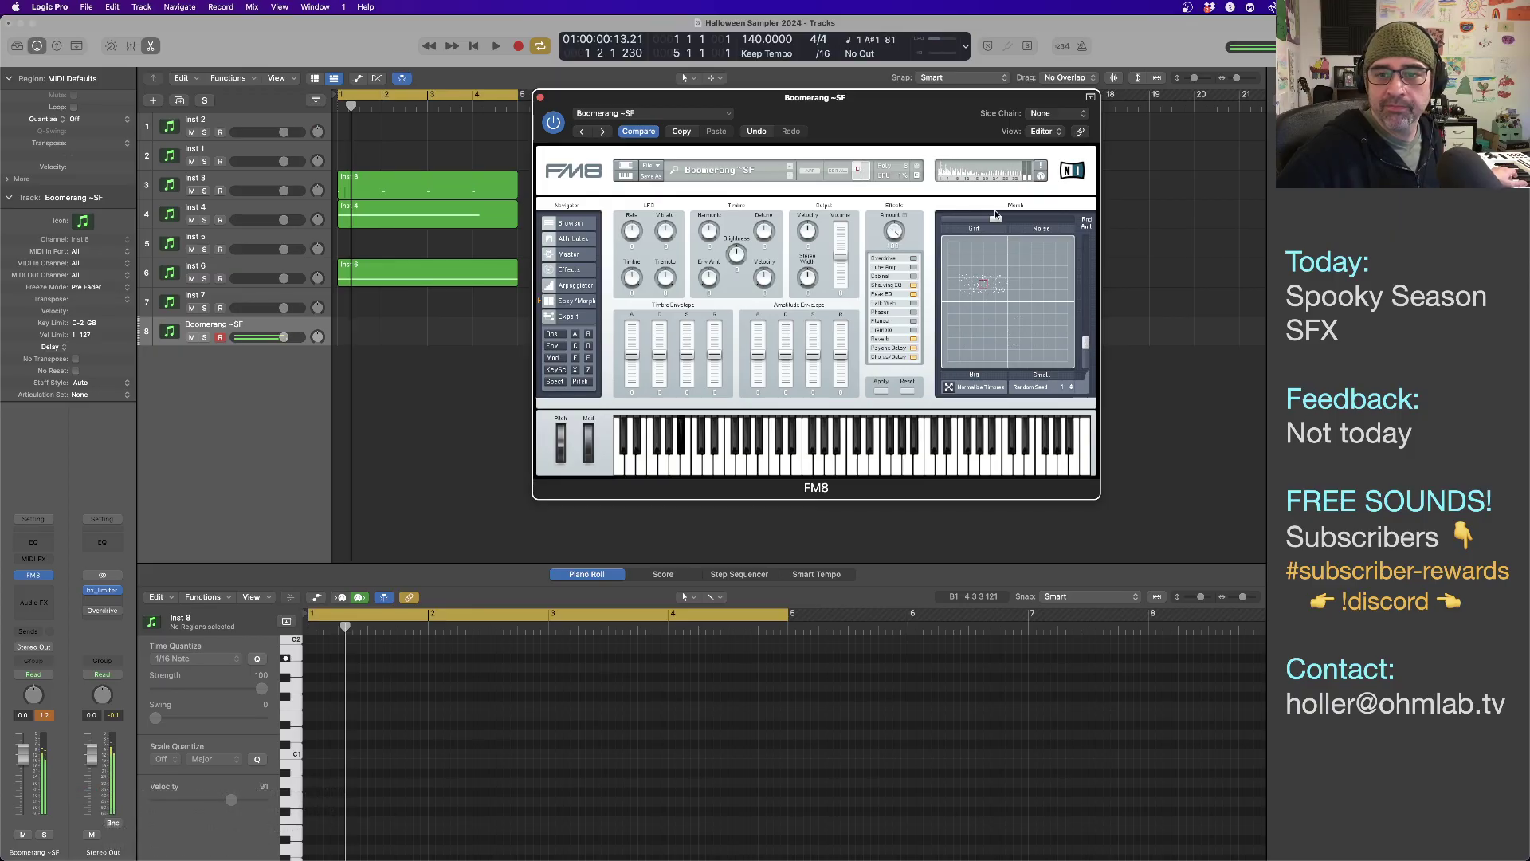
left_click_drag(996, 216, 980, 221)
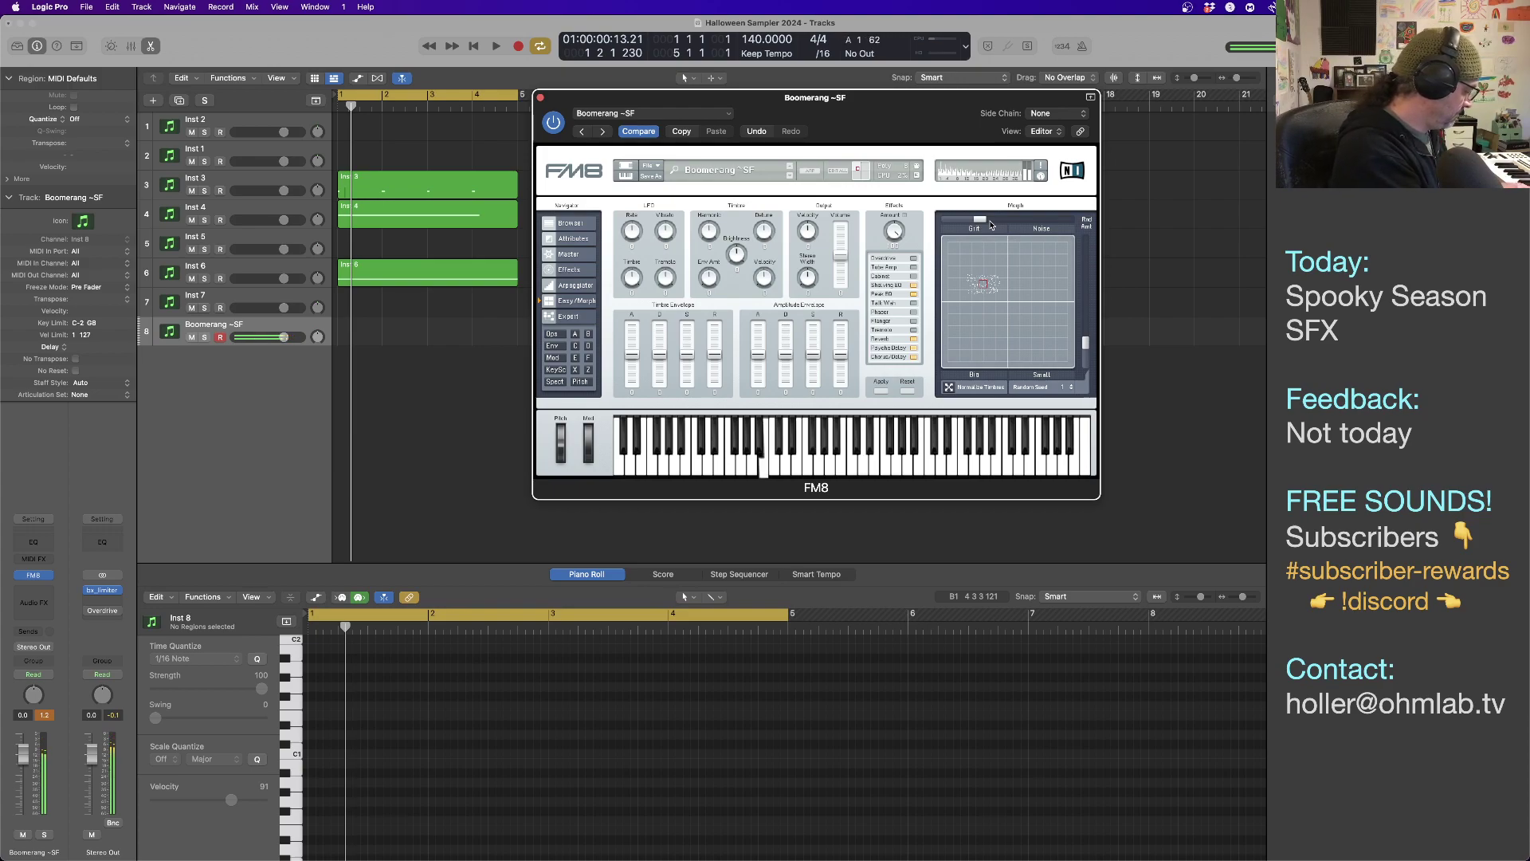
Load Bright Future ~SF, place the morph point in the lower-left quadrant of the morph square and raise the Timbre Harmonic amount.
left_click(789, 175)
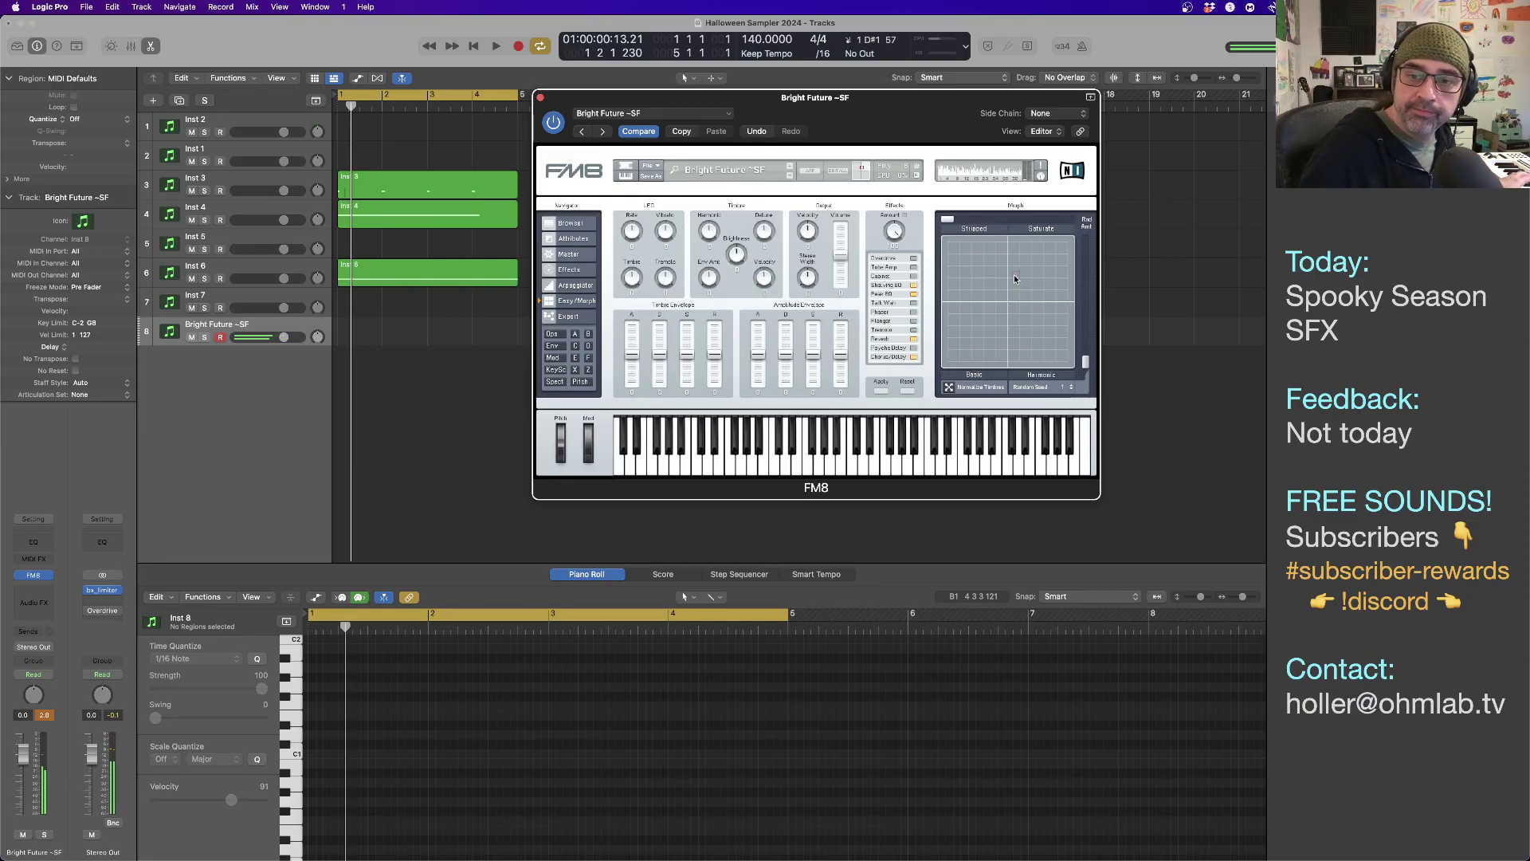
mouse_move(1014, 274)
left_mouse_down()
mouse_move(969, 287)
mouse_move(966, 314)
left_mouse_up()
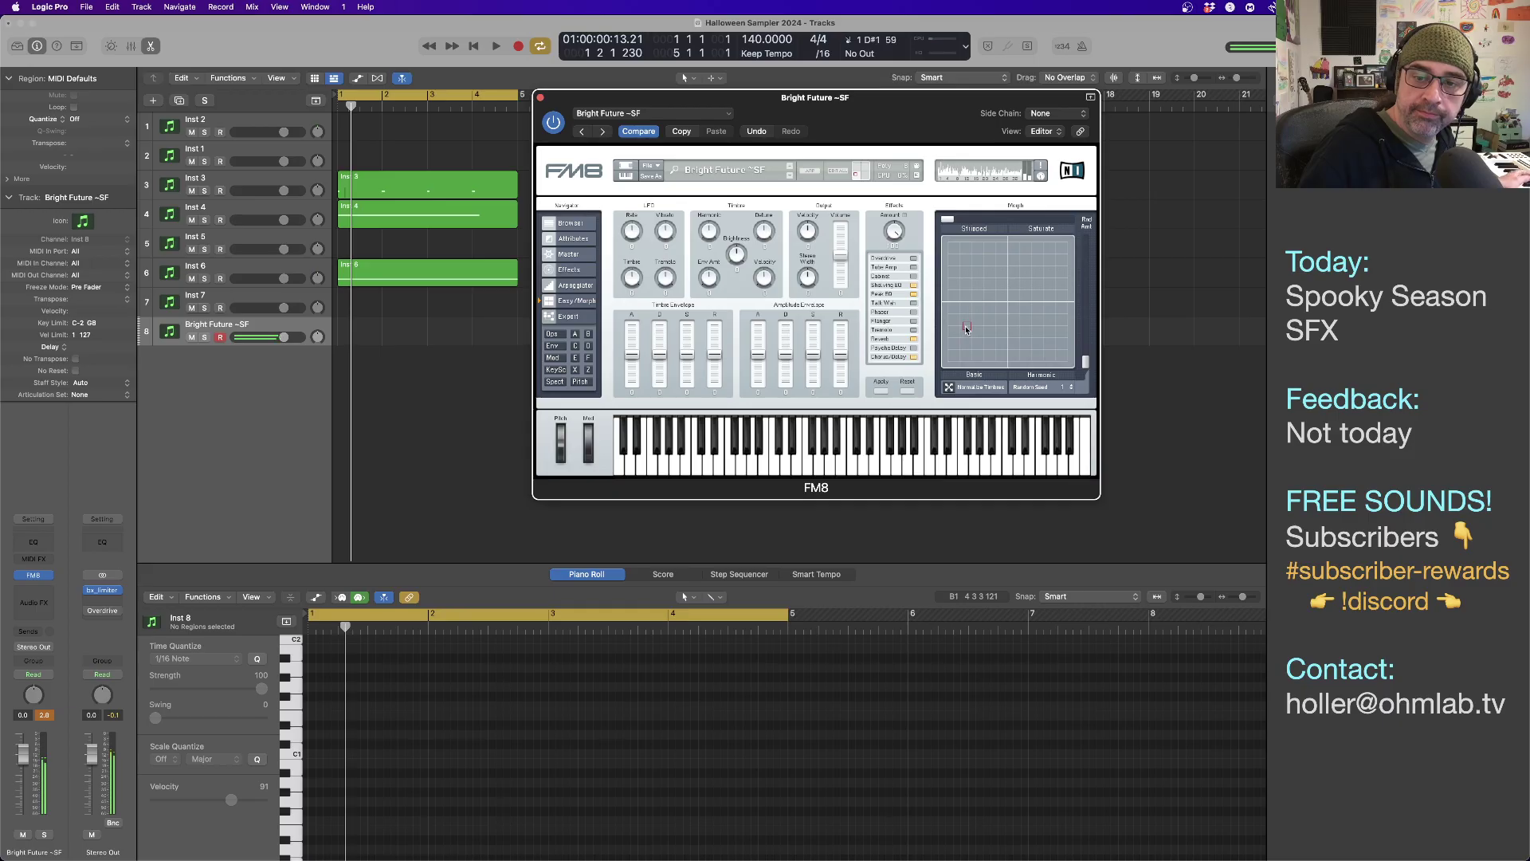
left_click_drag(707, 233, 711, 218)
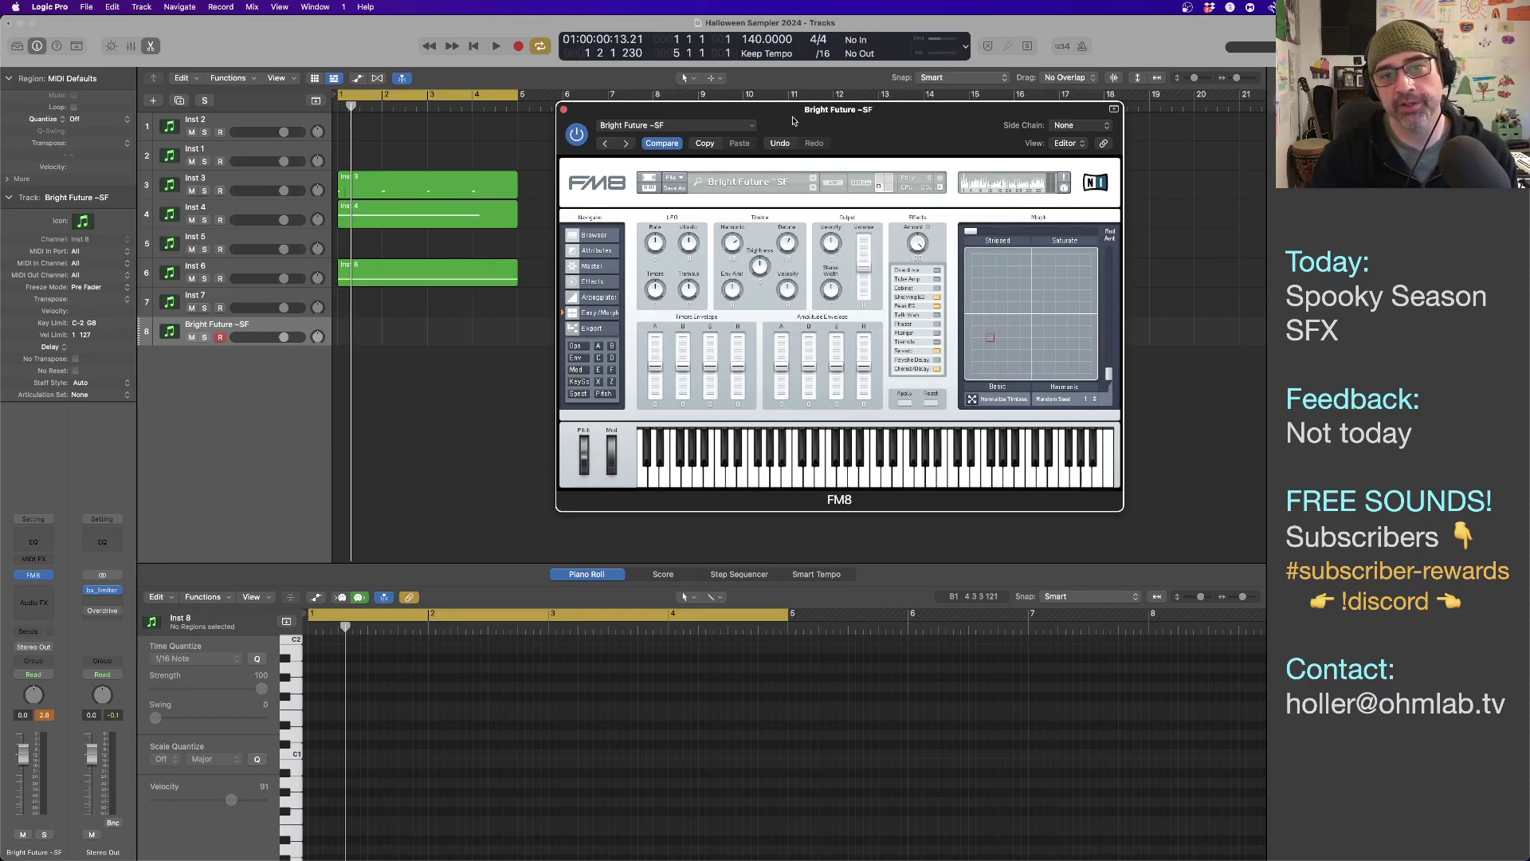
Move the FM8 window lower over the workspace and close it.
left_click_drag(771, 109, 749, 175)
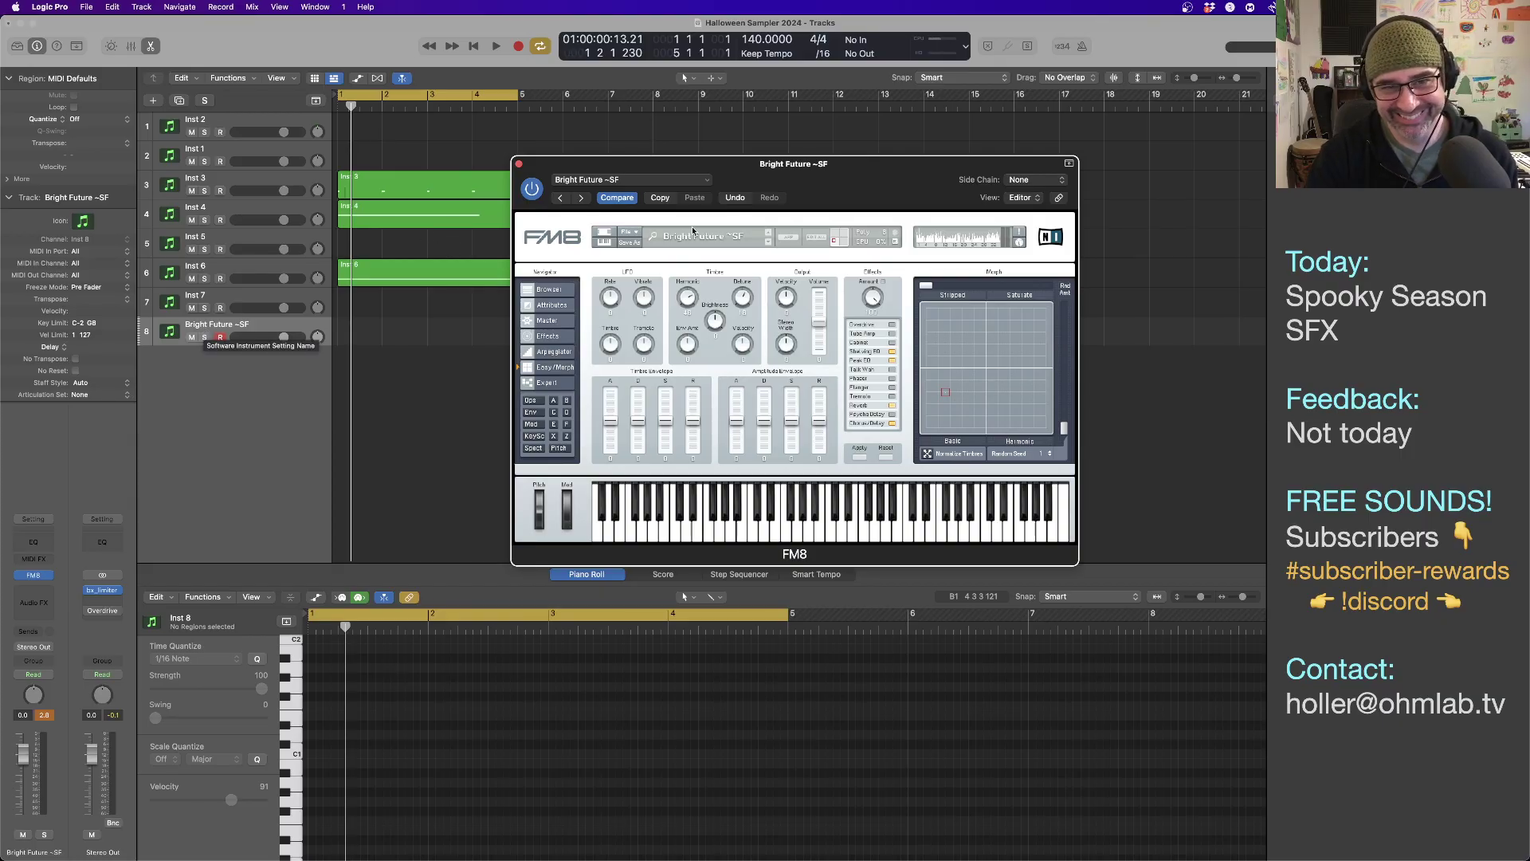
left_click_drag(711, 165, 726, 231)
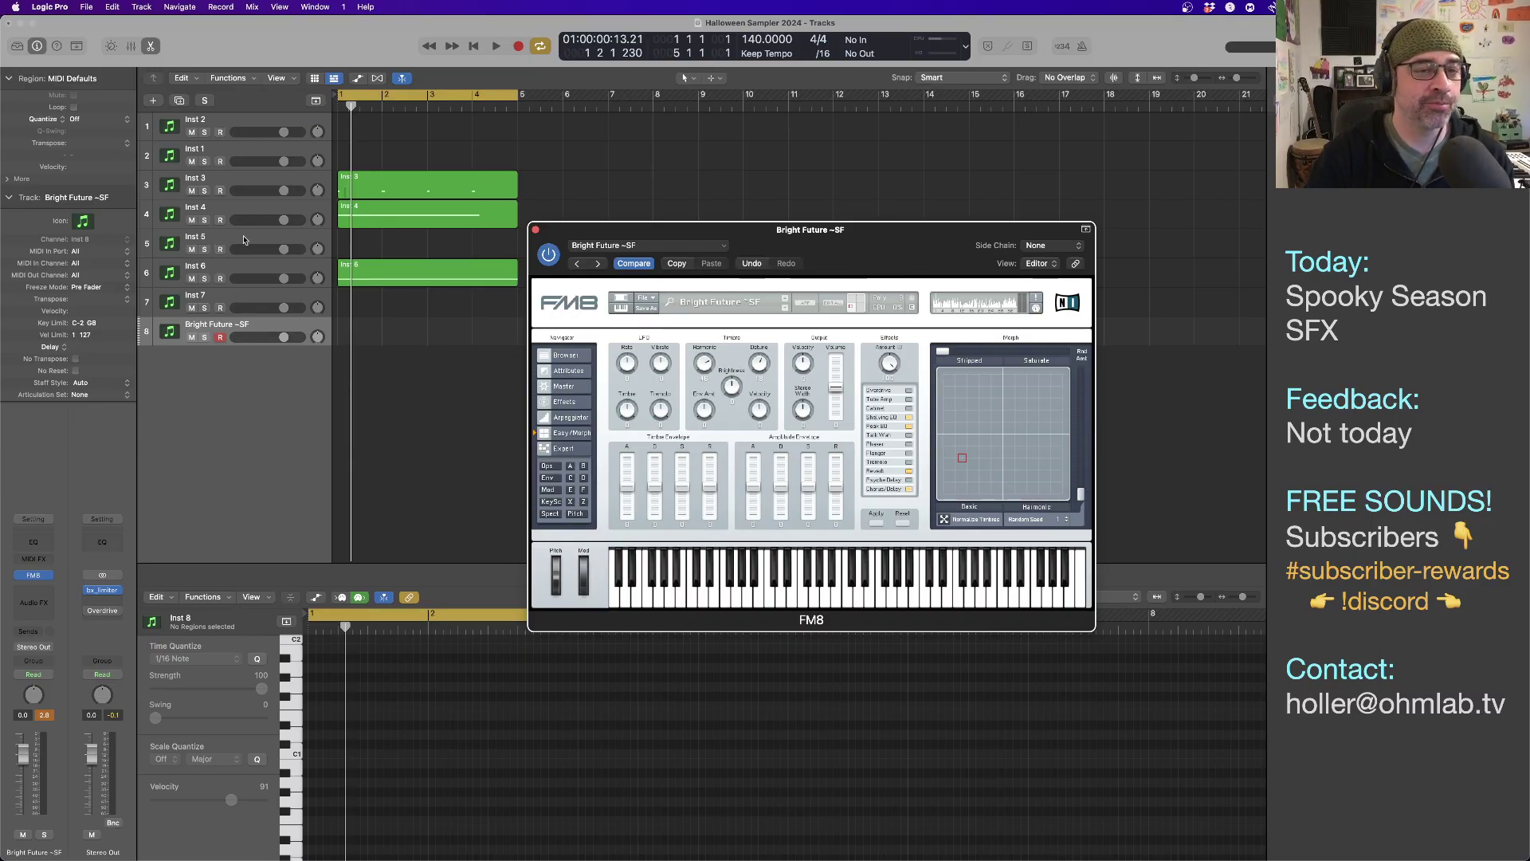
left_click(535, 229)
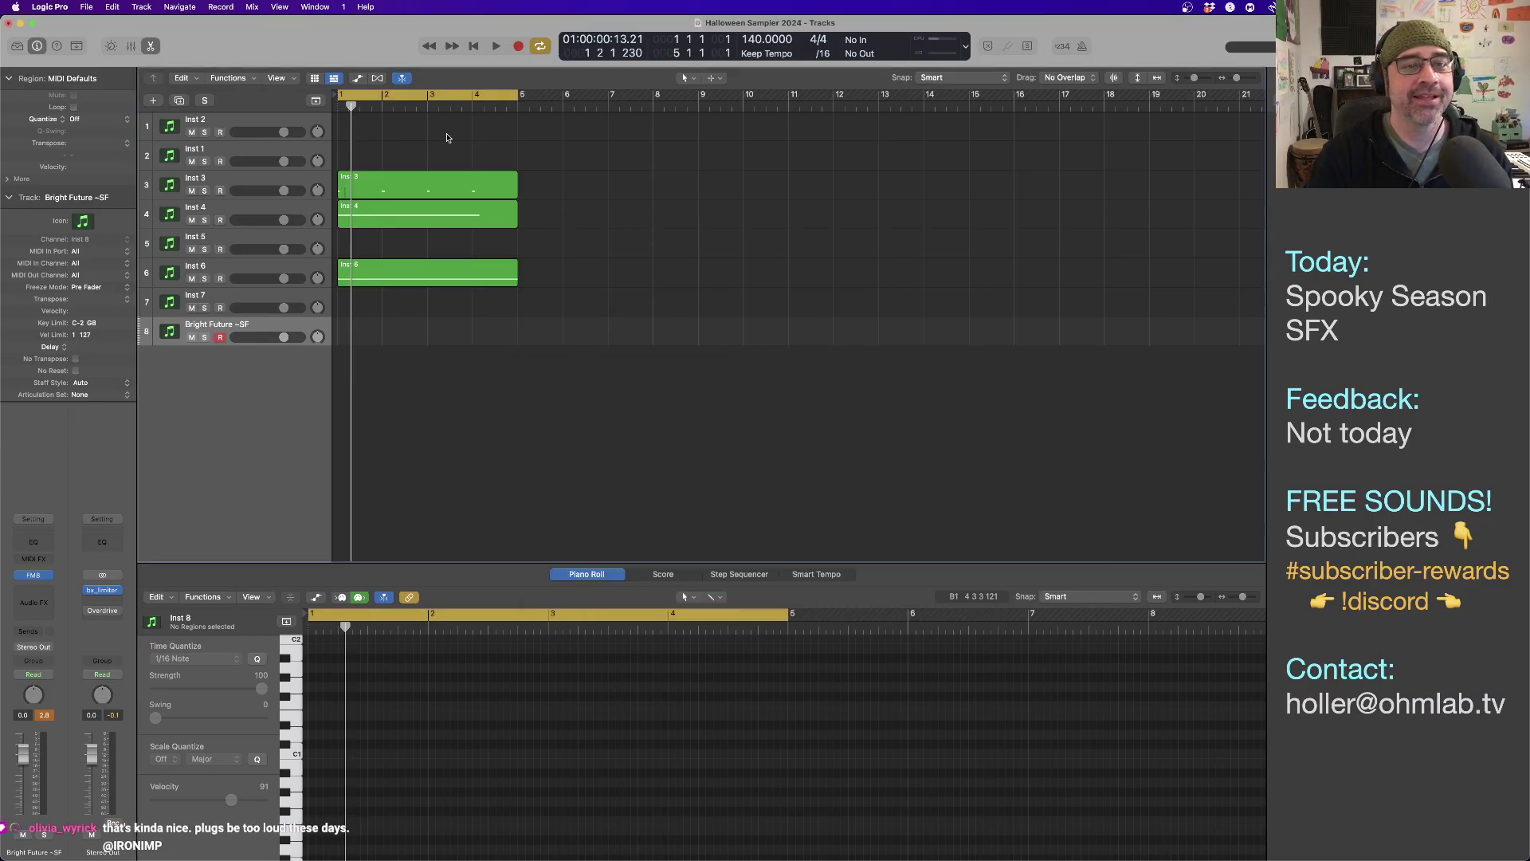
Audition the Inst 2 and Inst 1 tracks, briefly soloing Inst 1.
left_click(262, 114)
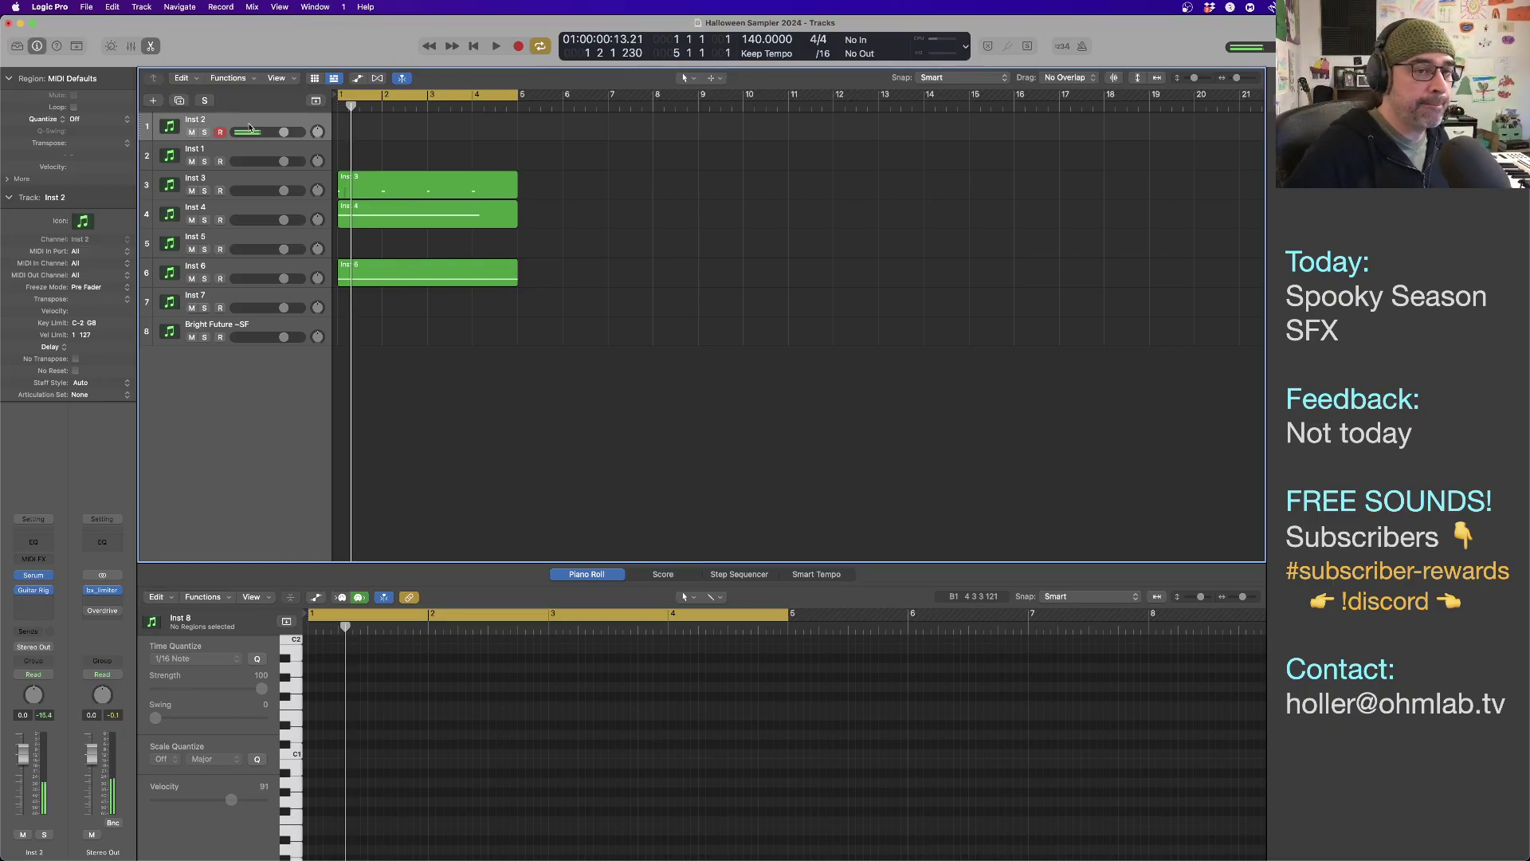
left_click(257, 153)
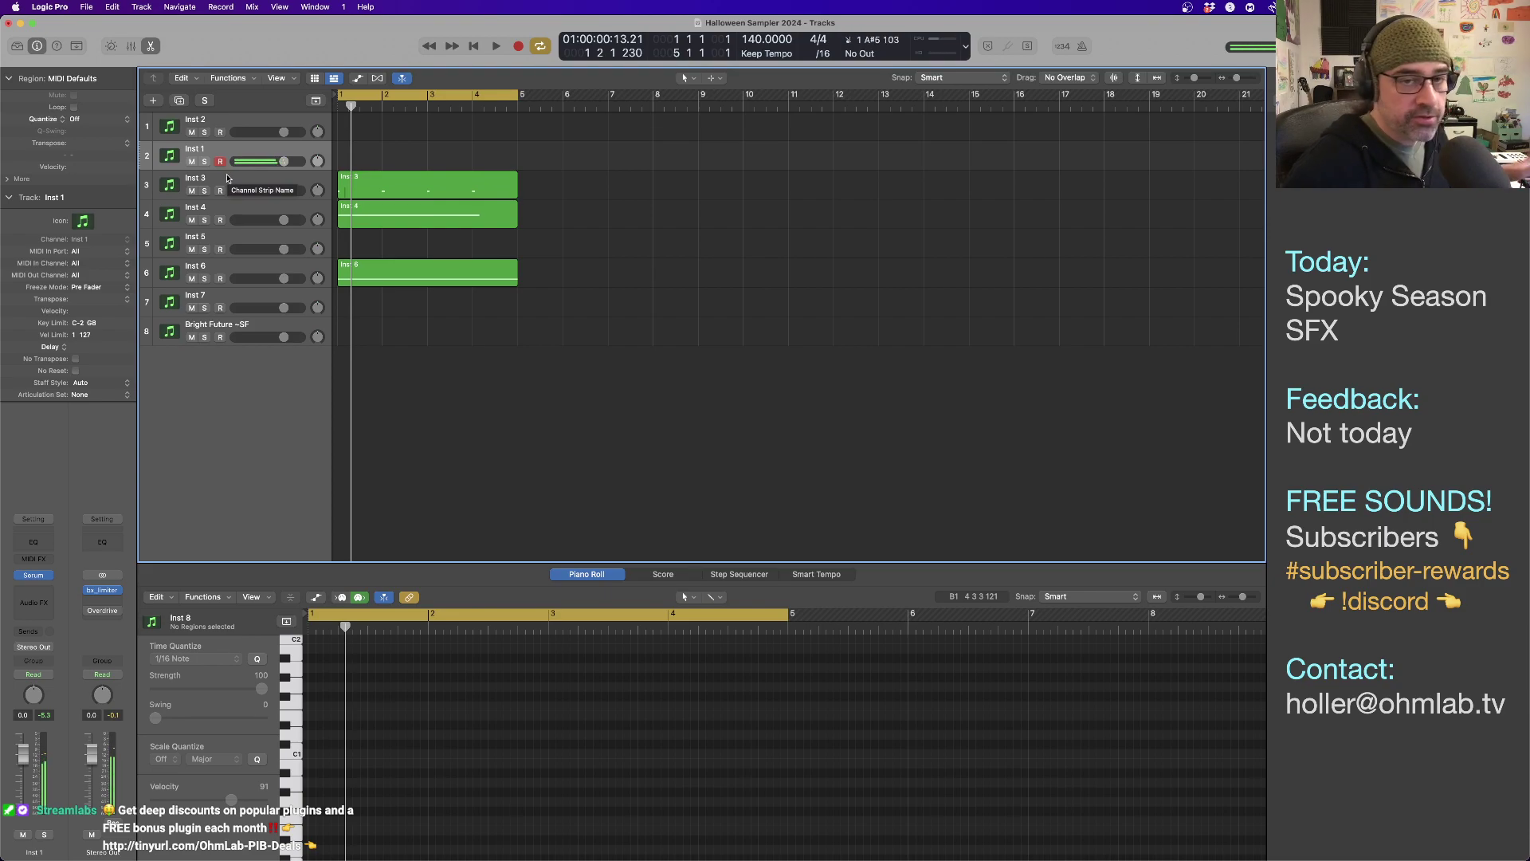
left_click(204, 161)
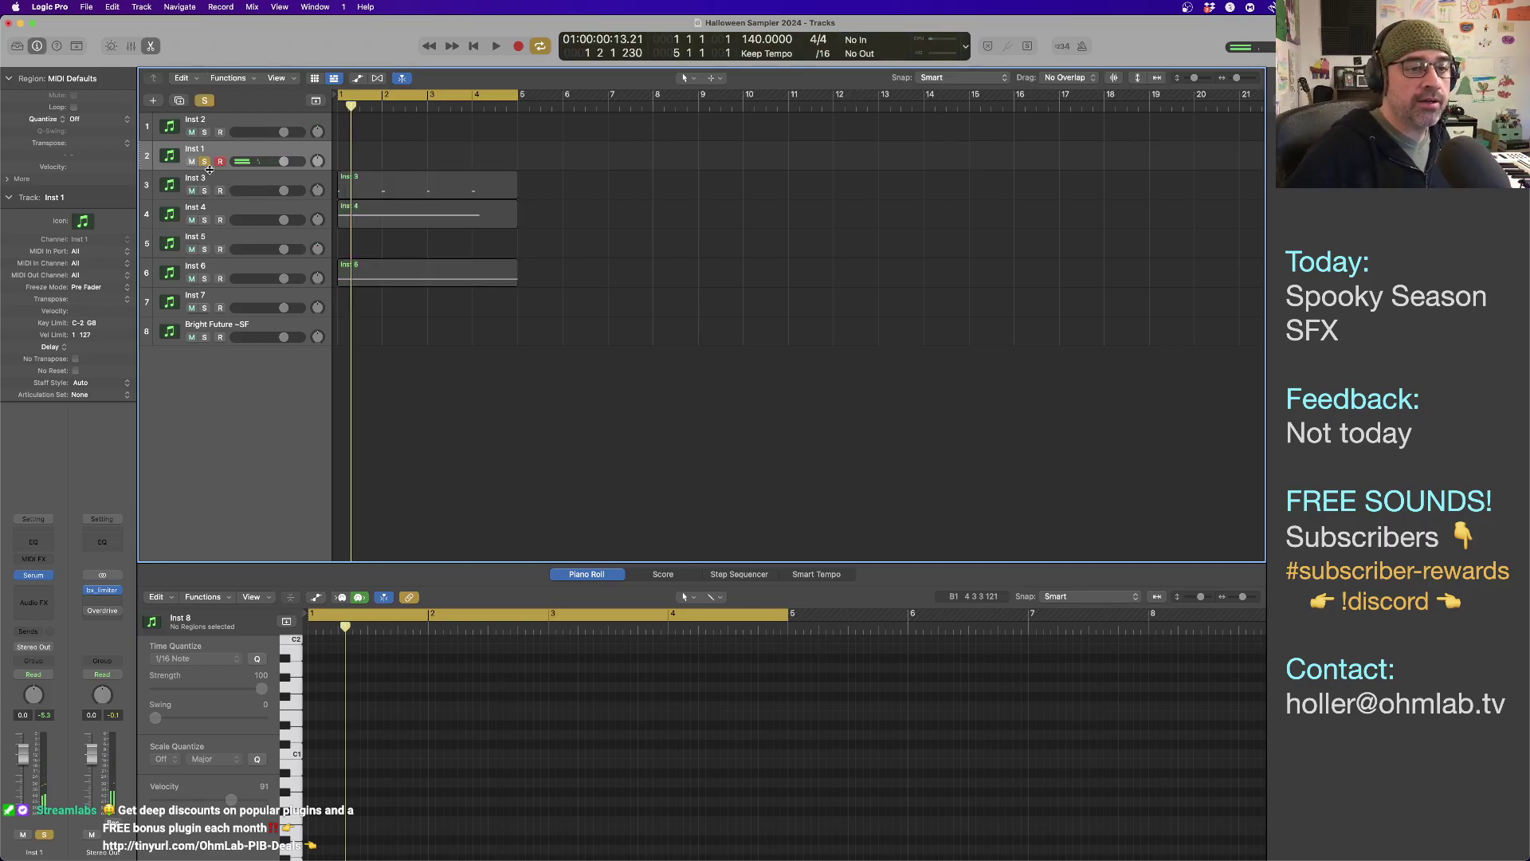
left_click(204, 161)
Listen to the Inst 3 and Inst 4 regions in turn, each soloed, and end with Inst 4 unsoloed.
left_click(204, 190)
left_click(224, 182)
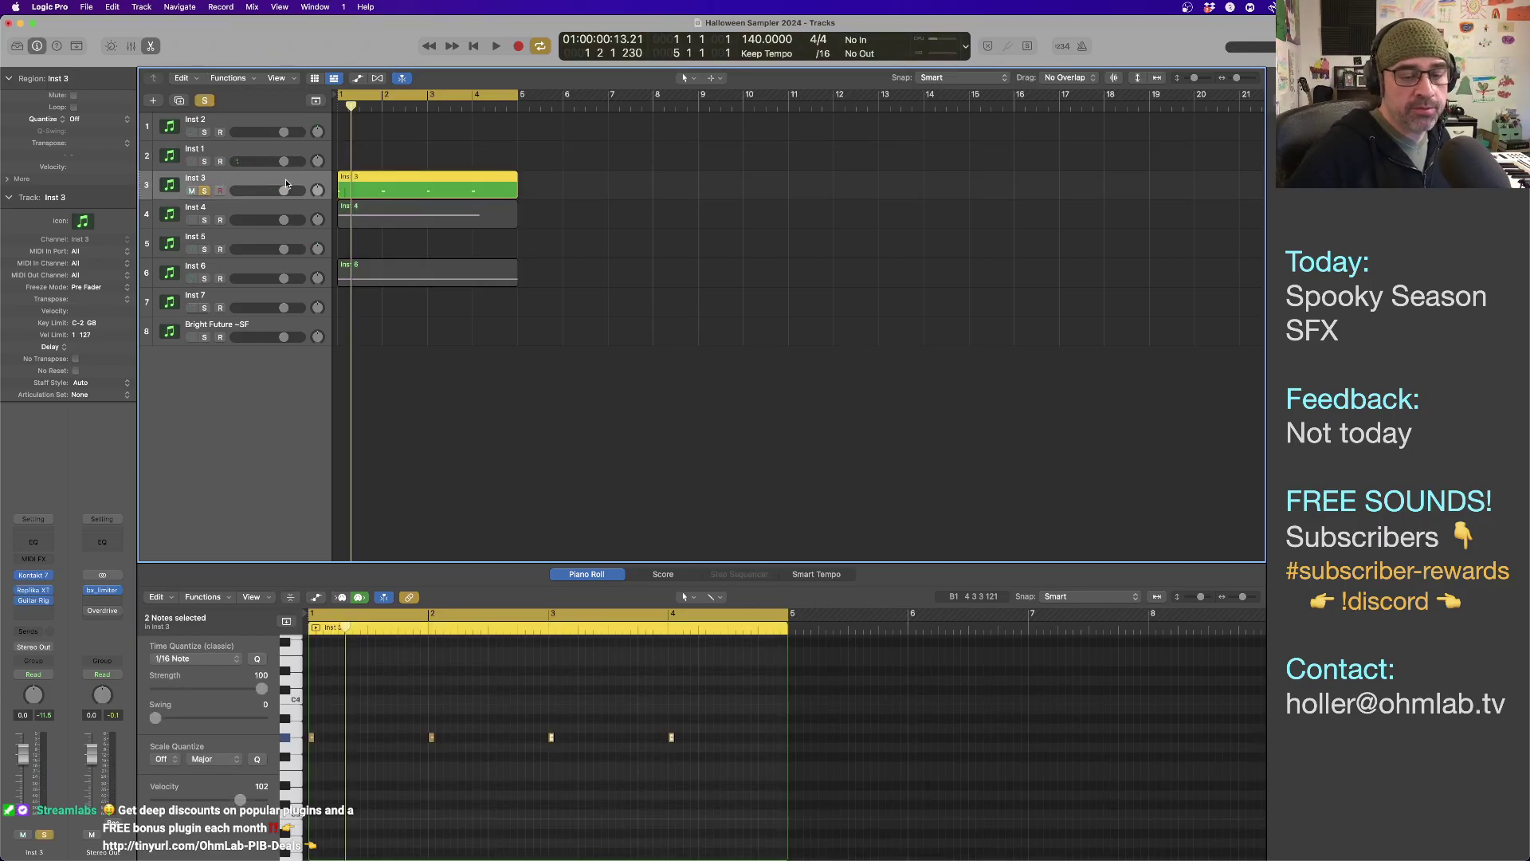
key("space")
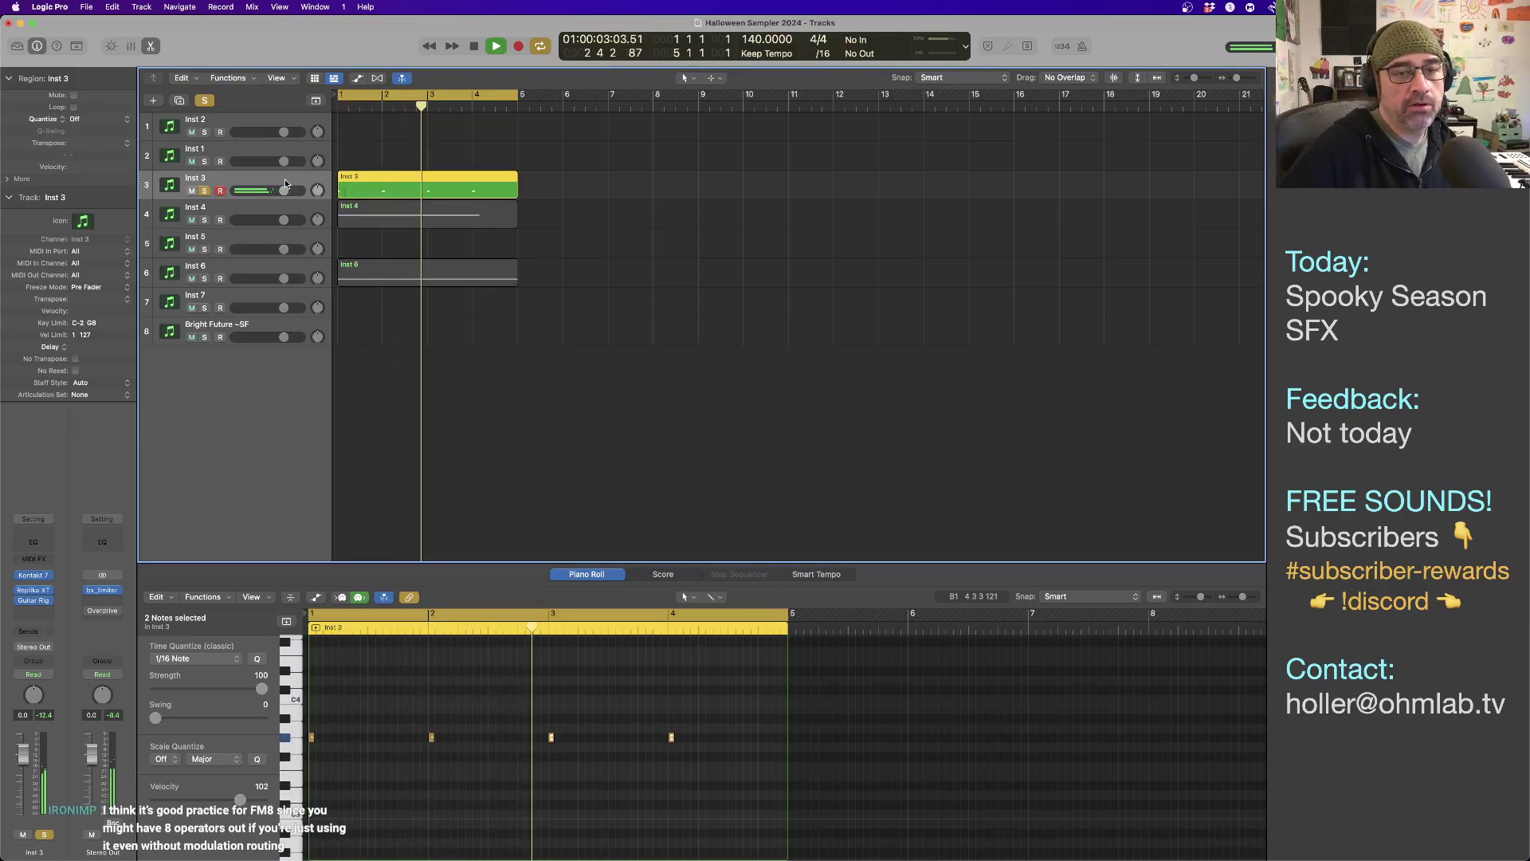
left_click(220, 209)
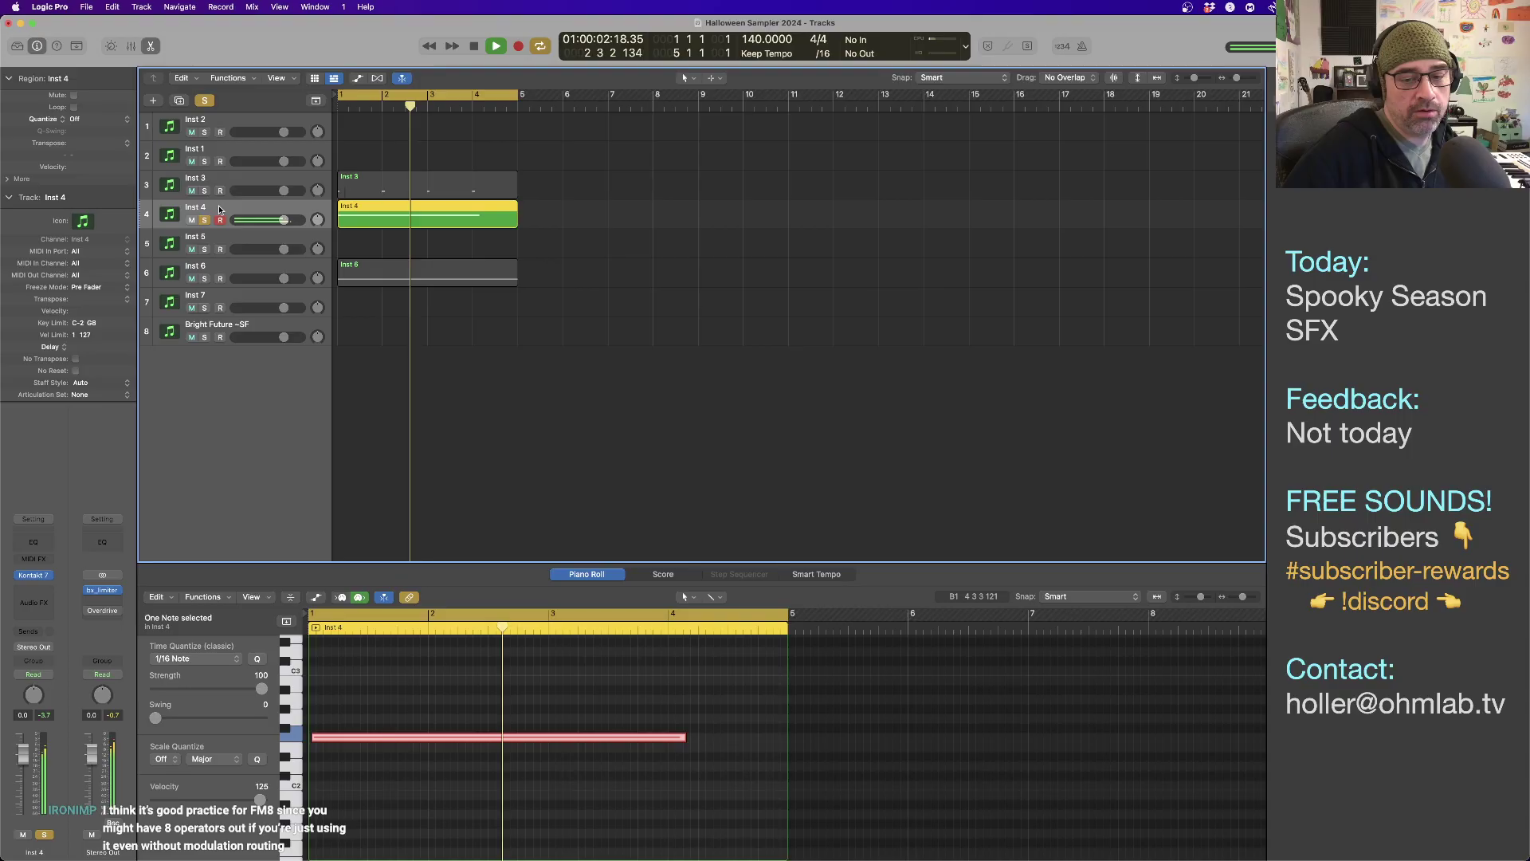
key("space")
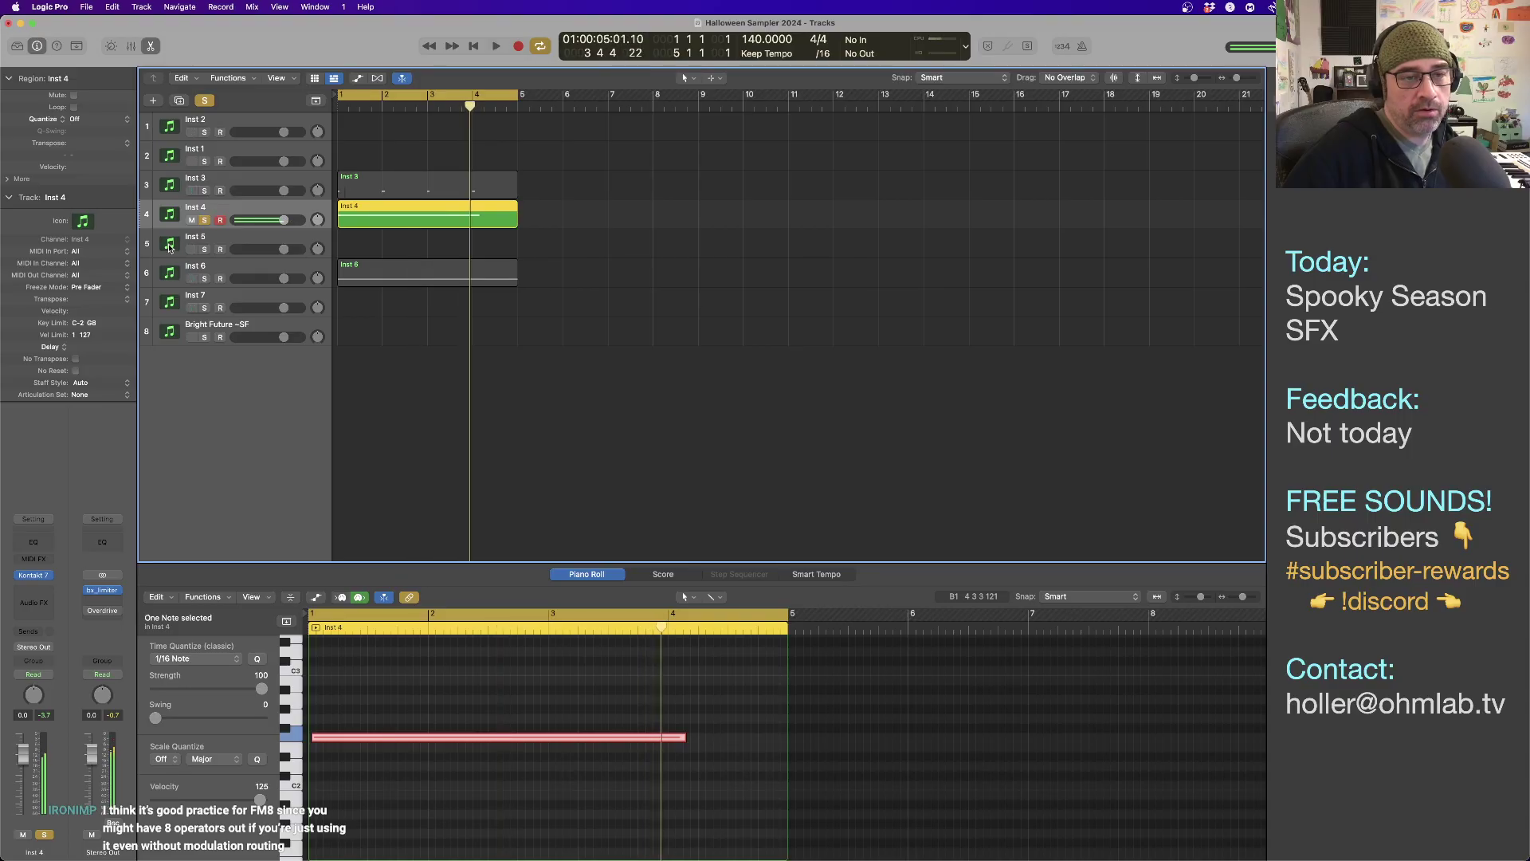
left_click(205, 220)
Audition the Inst 5 track soloed and unsoloed, and inspect the percussion kits loaded in its Kontakt 7 instrument.
left_click(205, 250)
left_click(215, 245)
key("space")
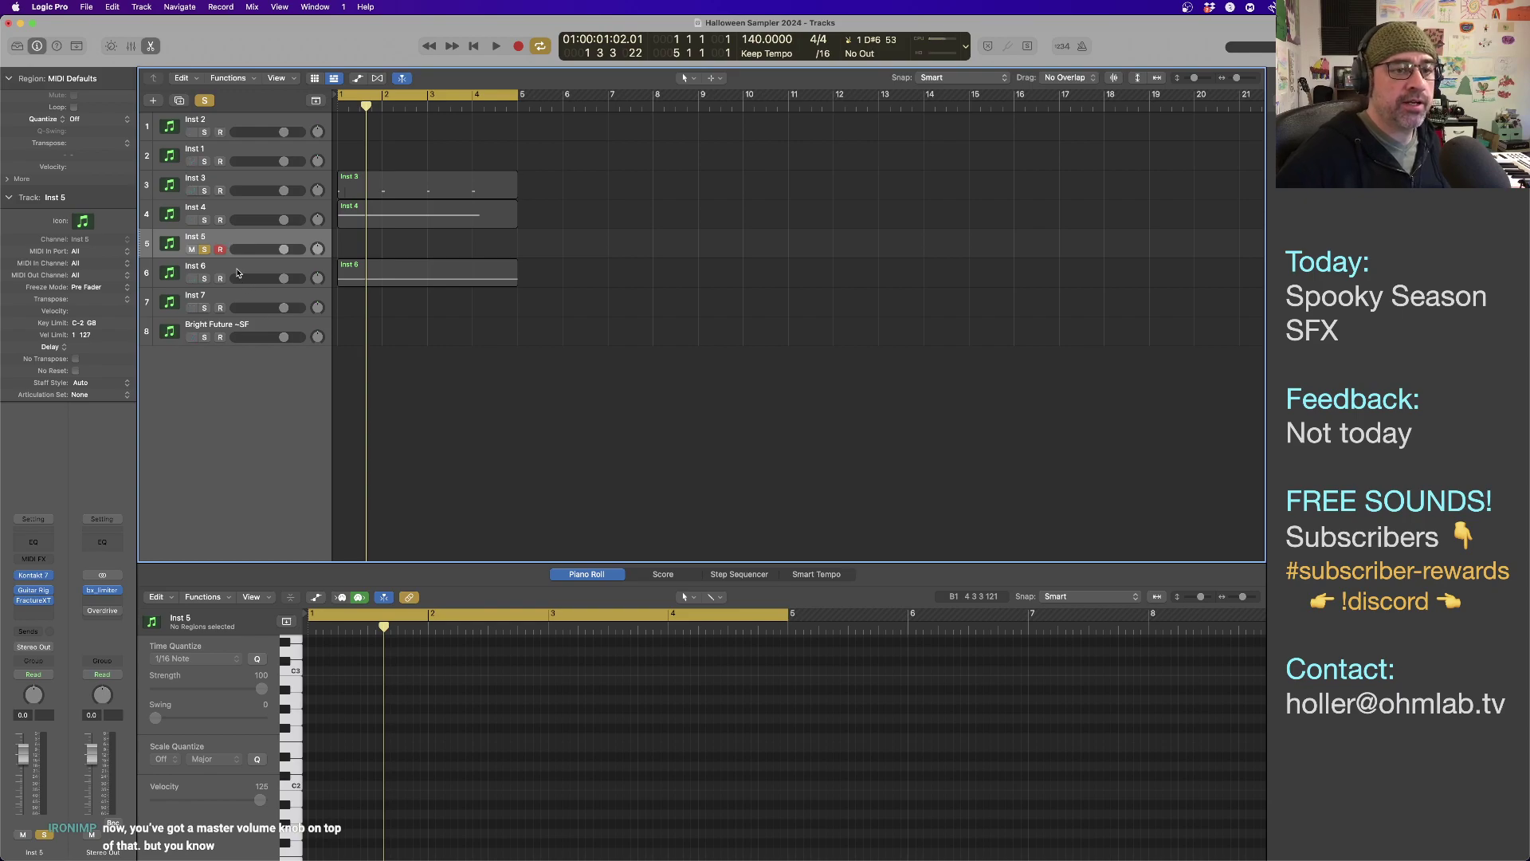
left_click(206, 249)
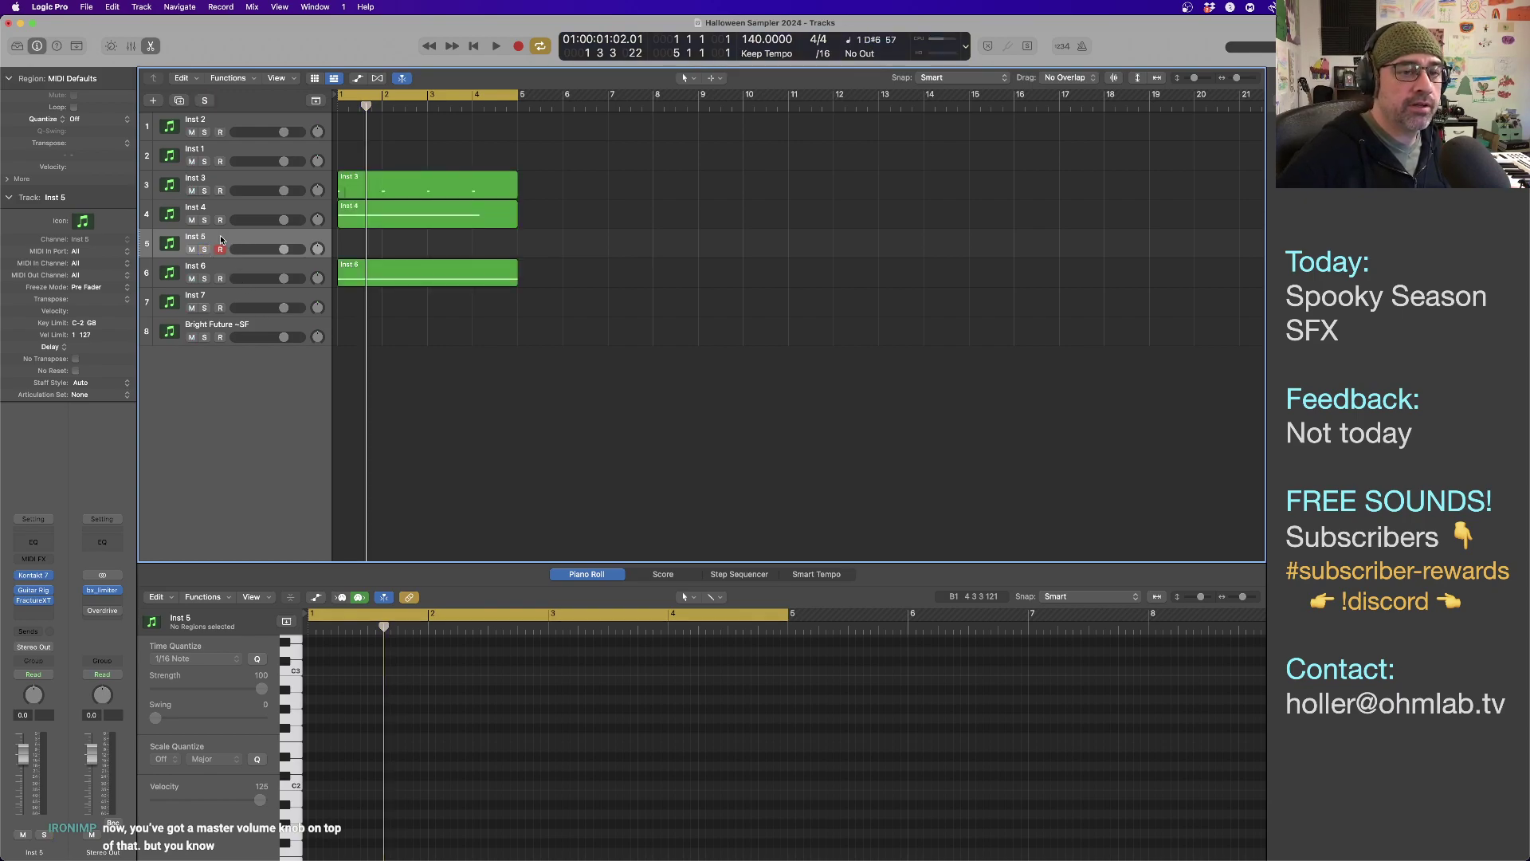
left_click(35, 574)
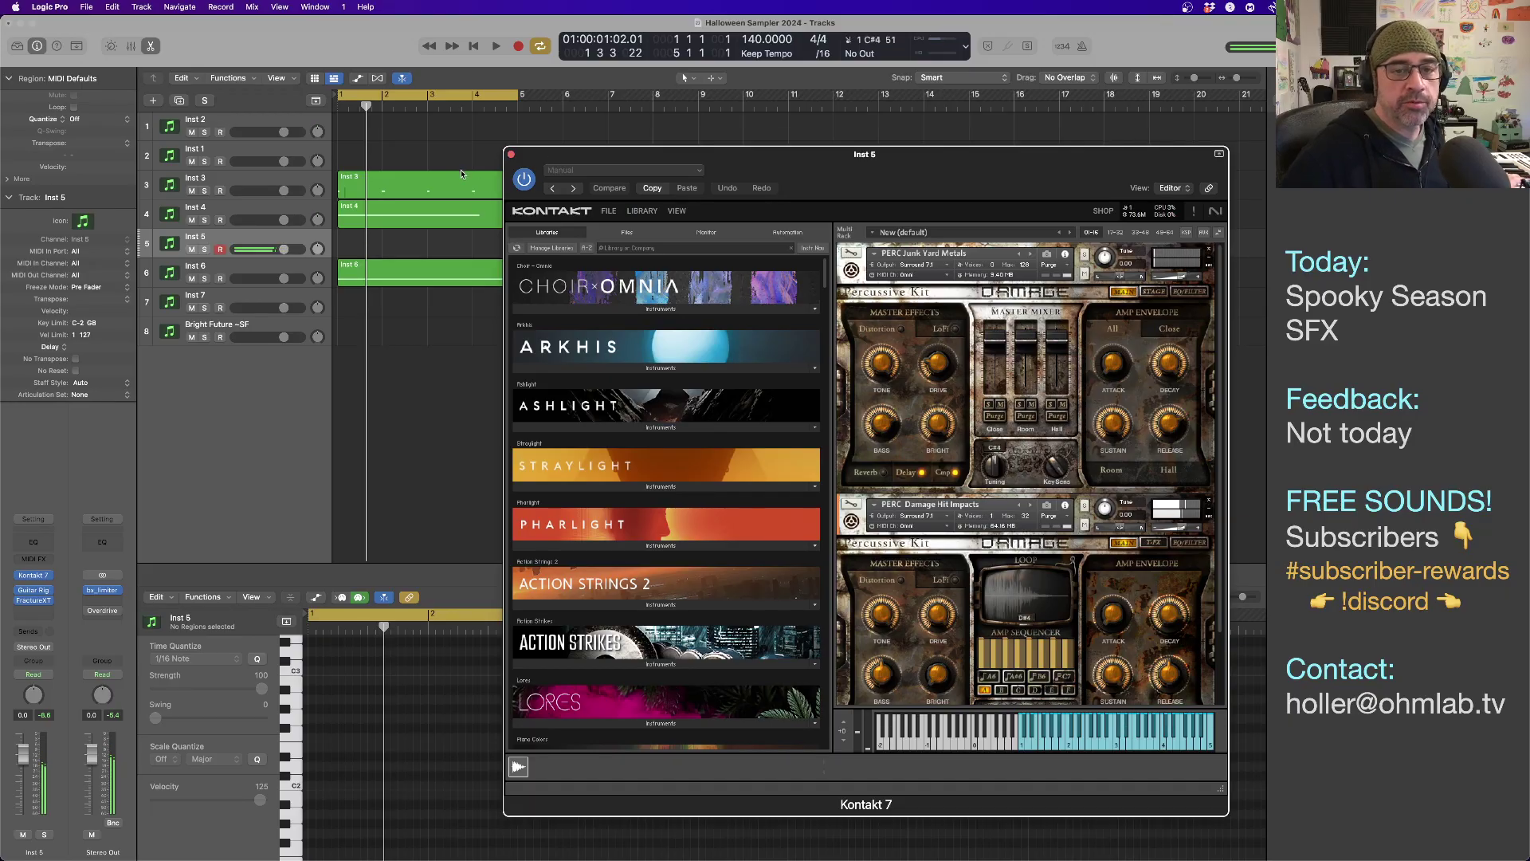
key("super+w")
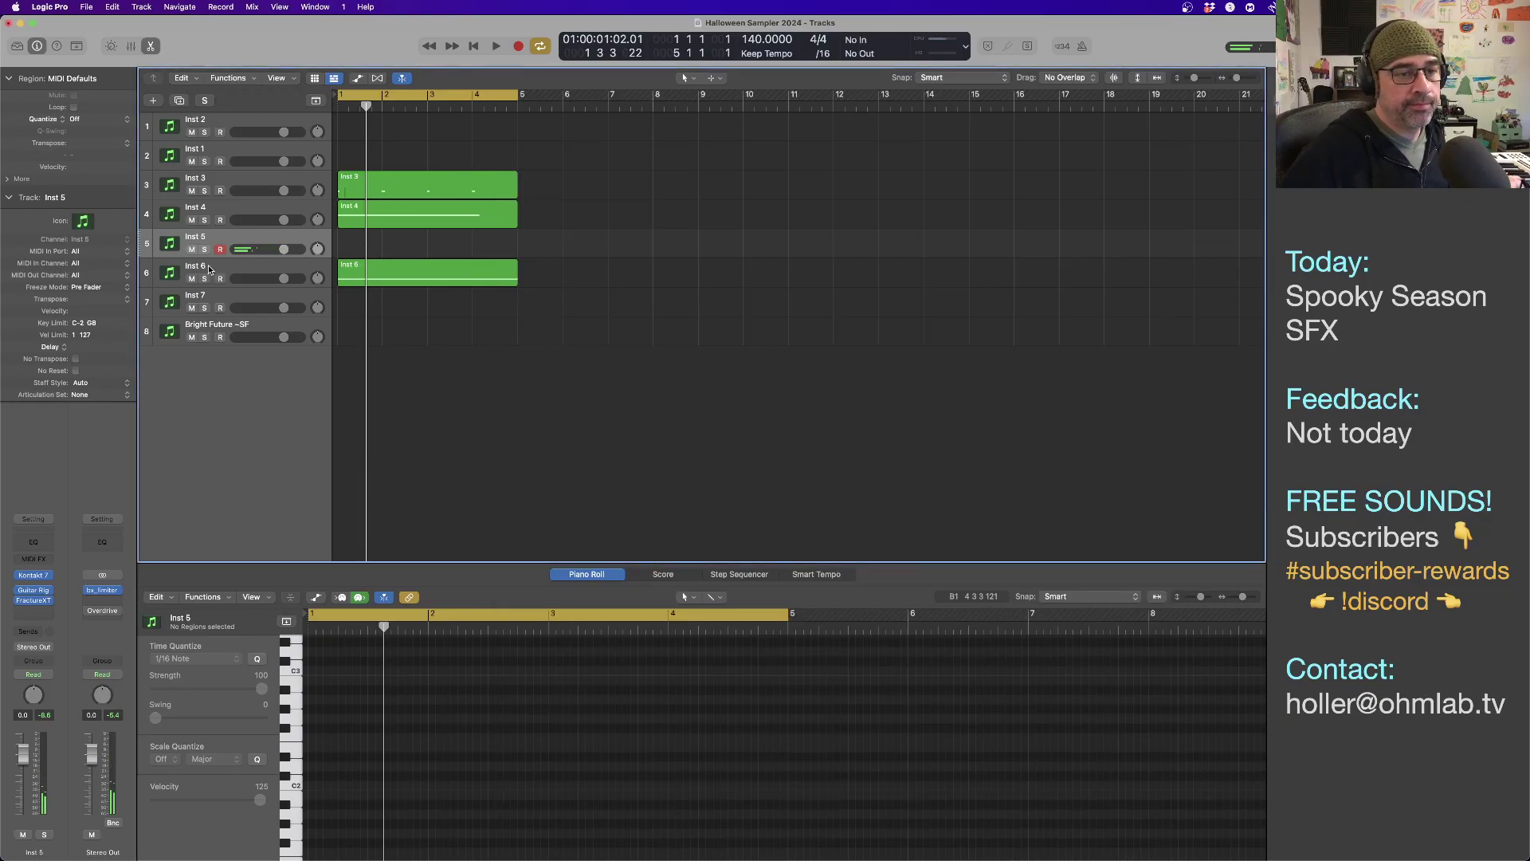
Solo the Inst 6 track, play back its sustained-note region and remove the solo.
left_click(204, 271)
left_click(205, 278)
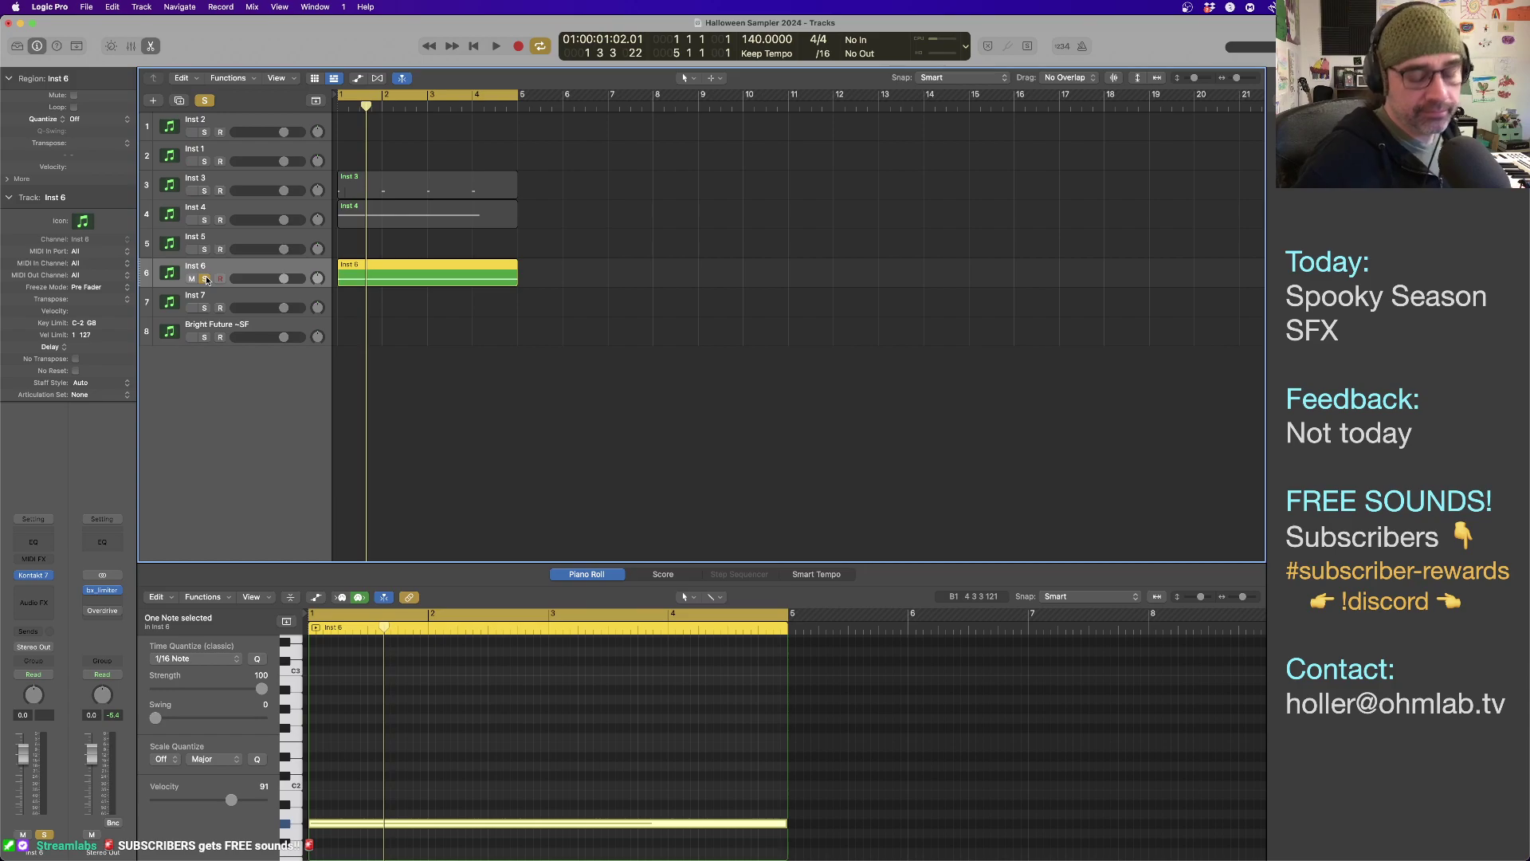
key("space")
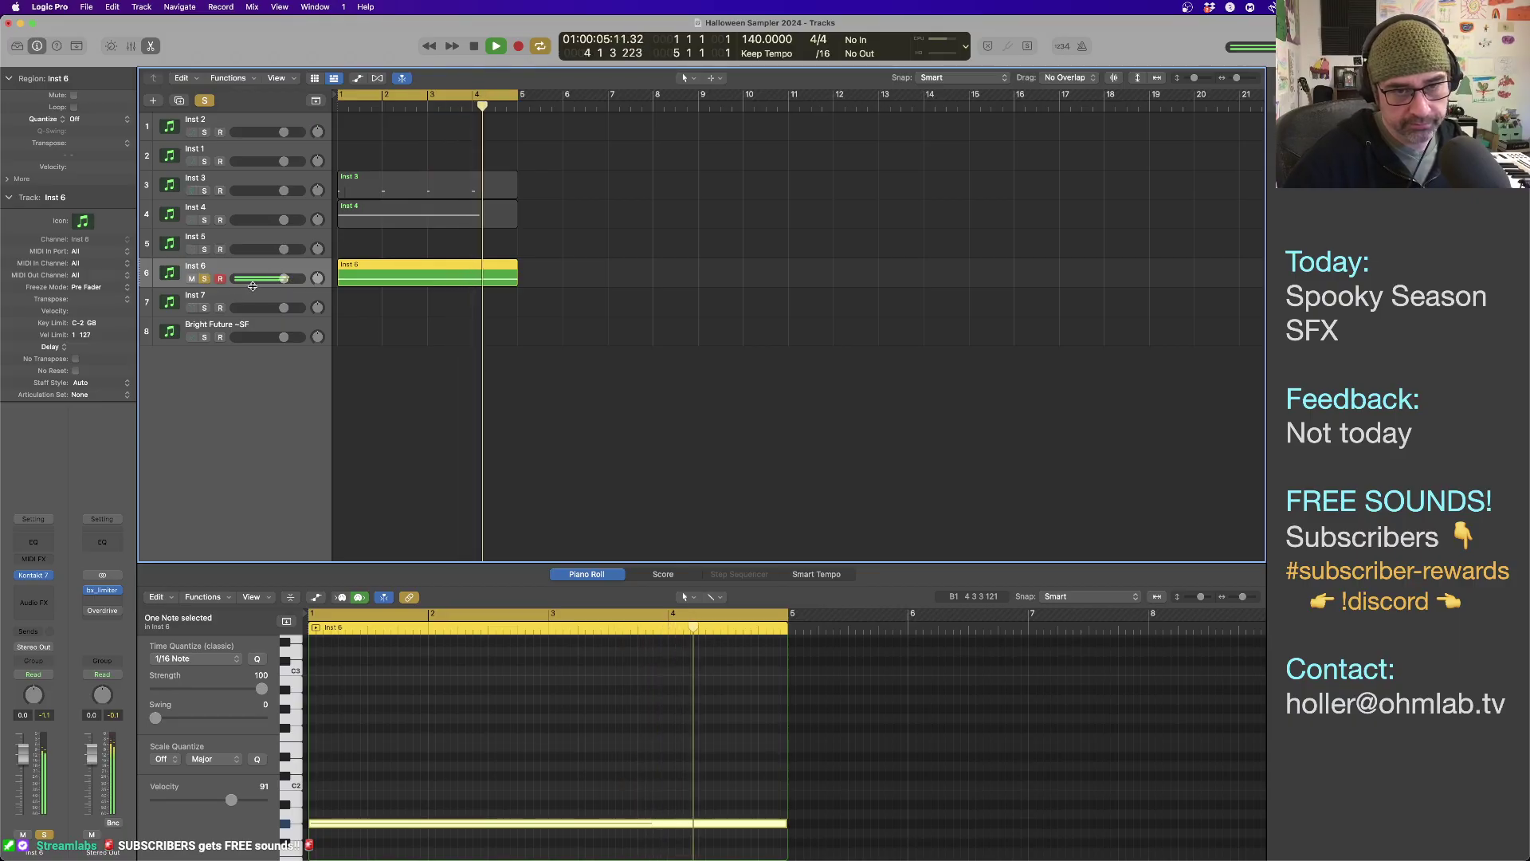
key("space")
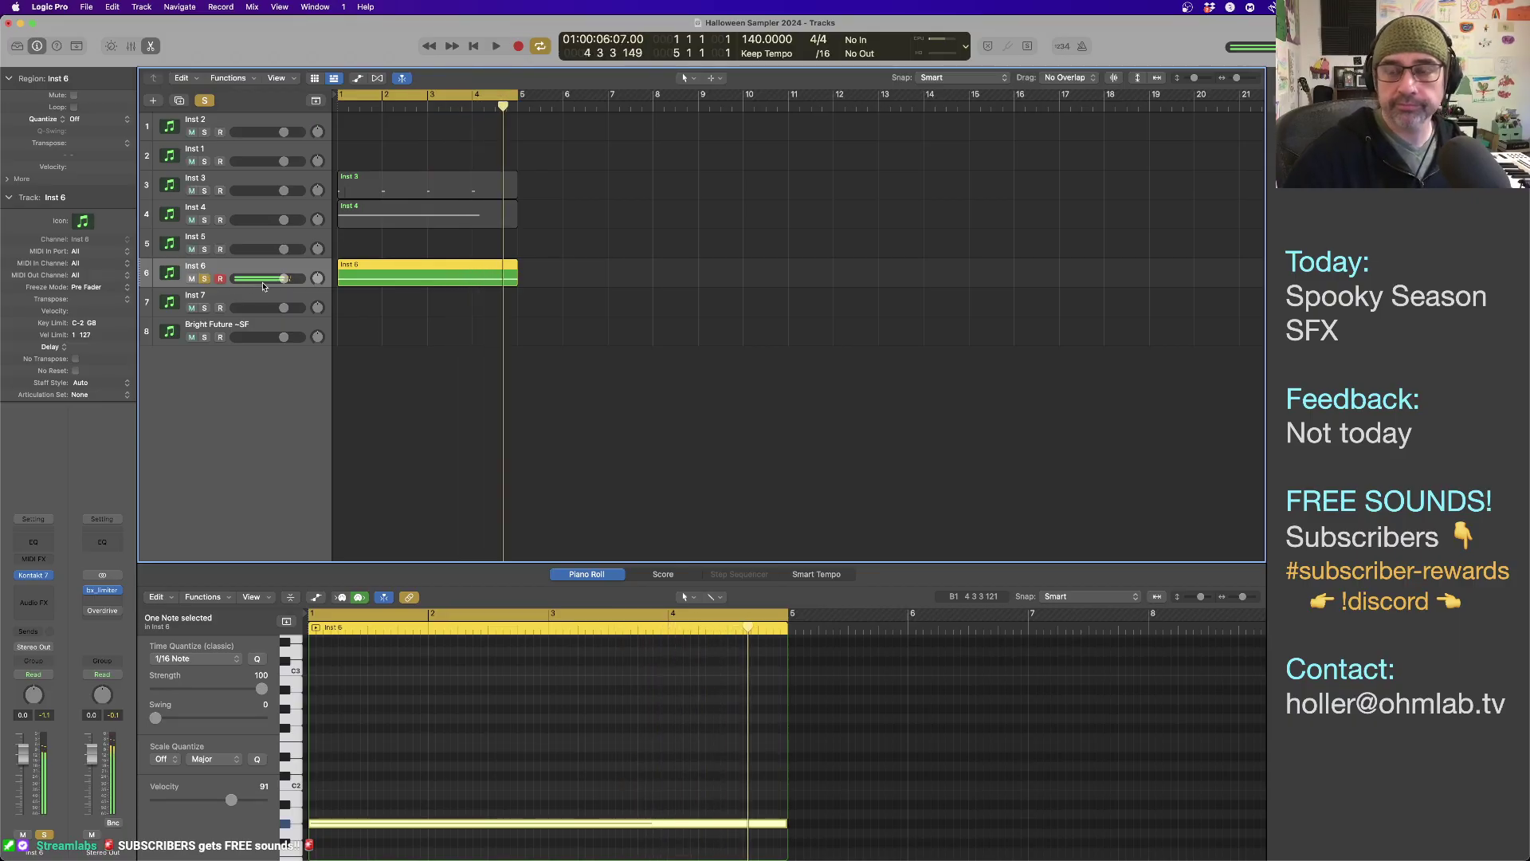
left_click(205, 278)
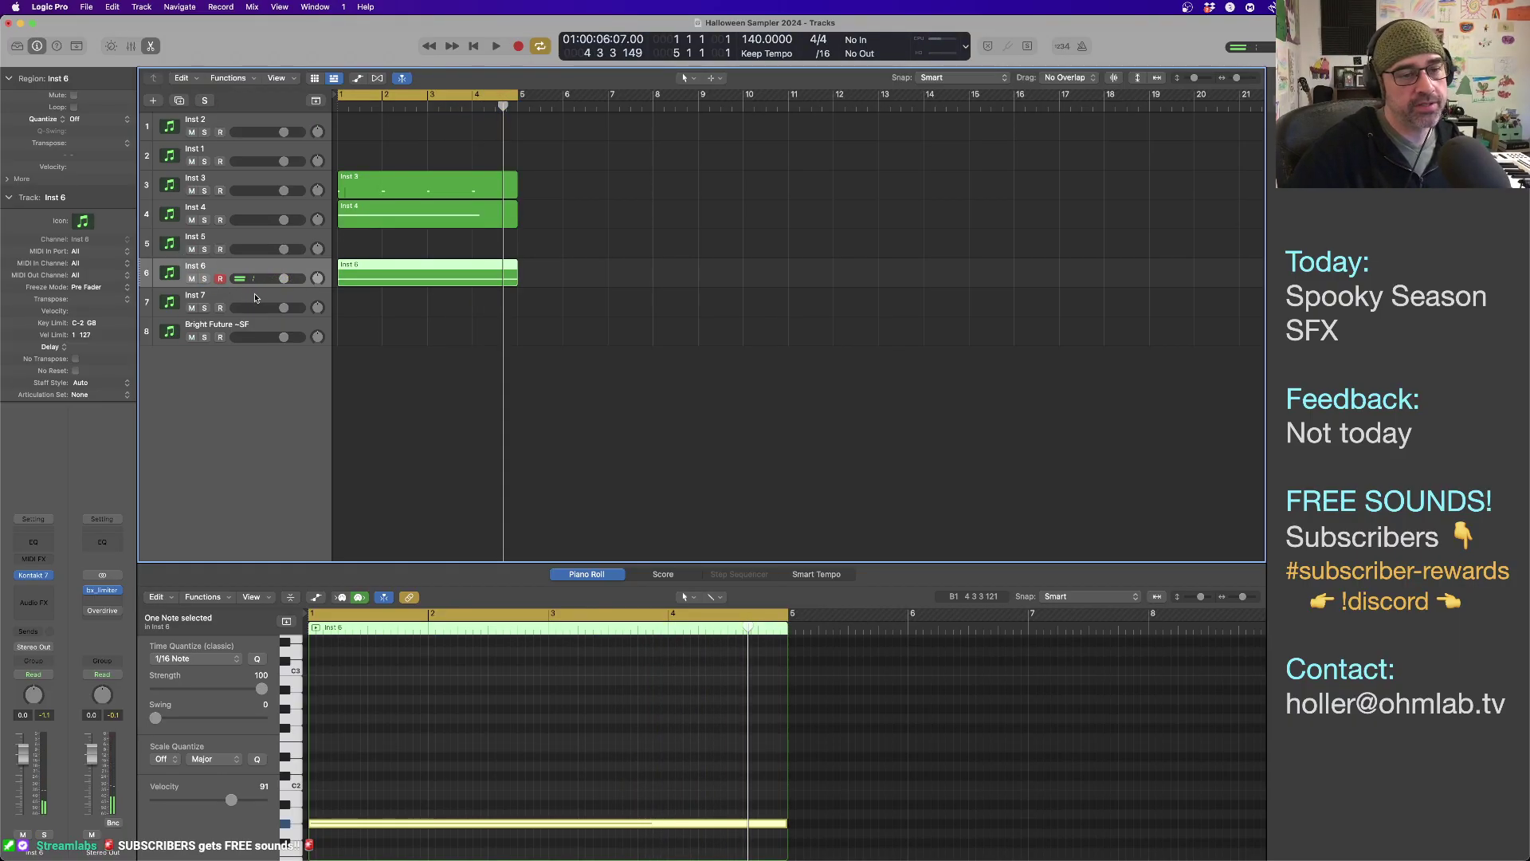
Select the Inst 7 track and solo it for auditioning.
left_click(258, 299)
left_click(206, 308)
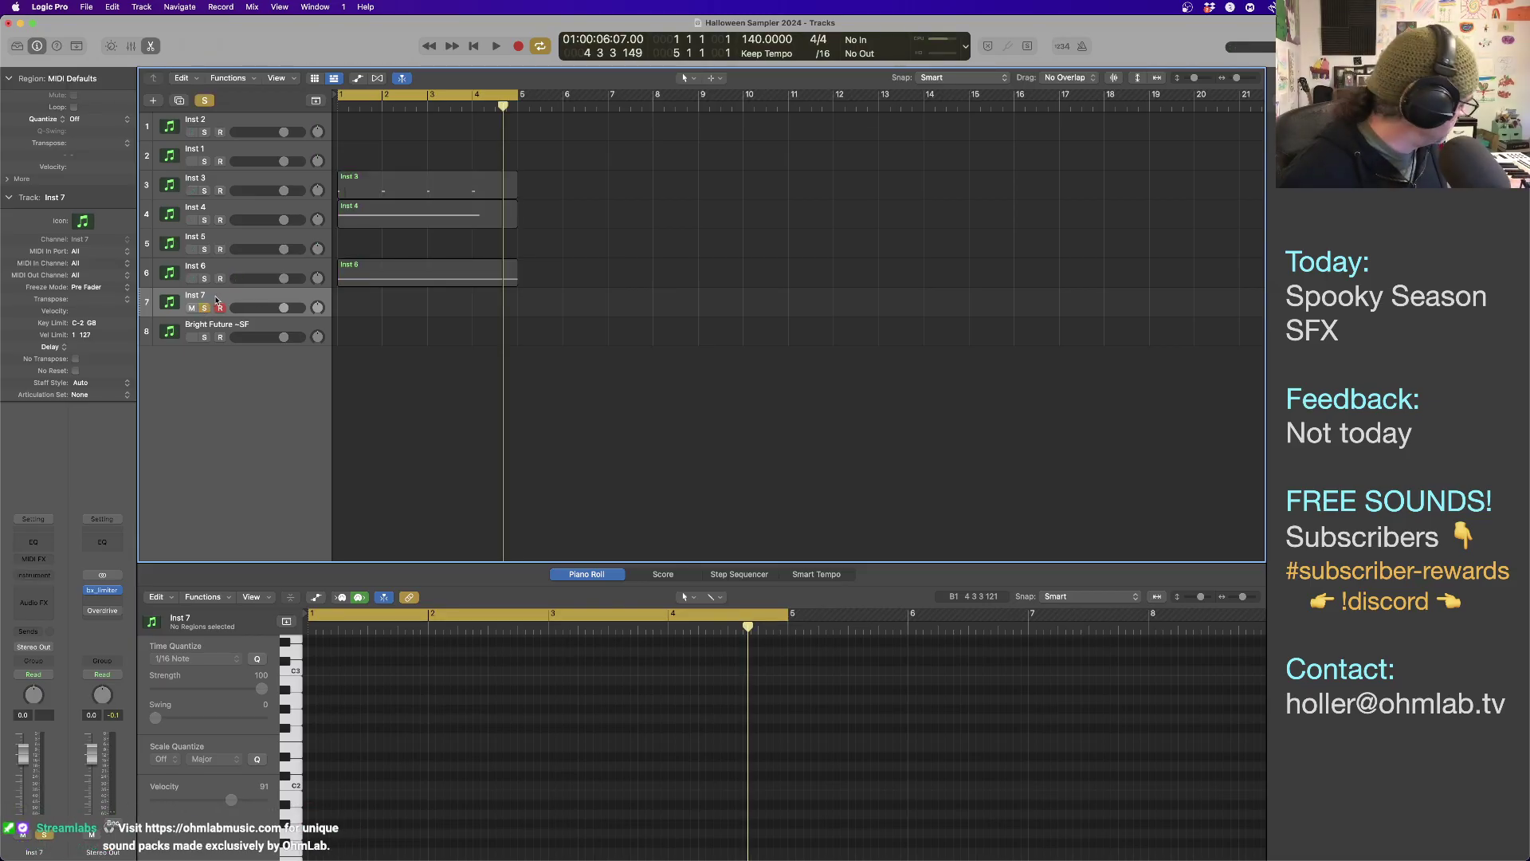